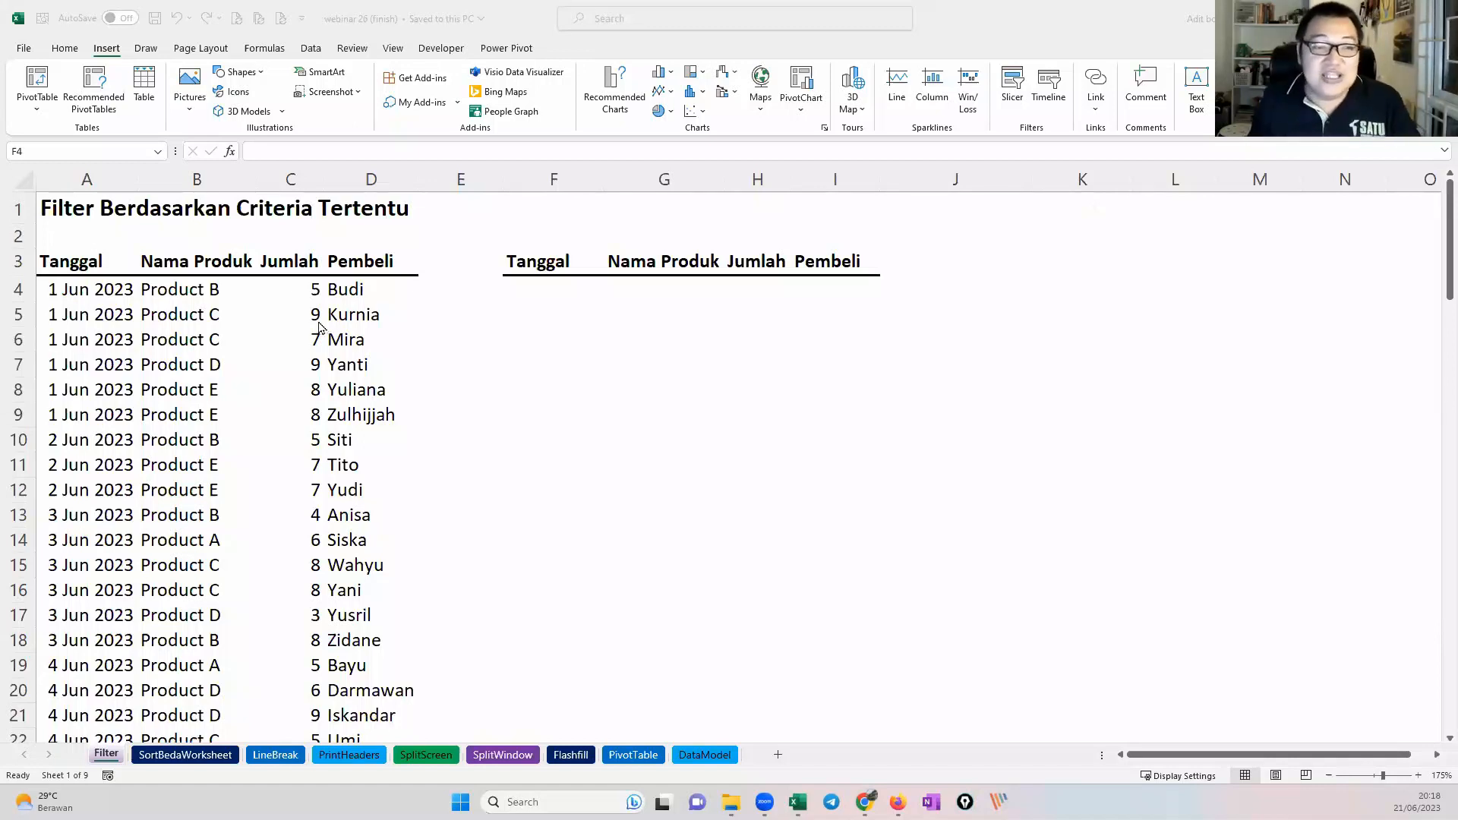
Step: Sketch a freehand annotation box labelled "db" in the empty area beside the source table
{"action": "left_click", "coordinate": [277, 280]}
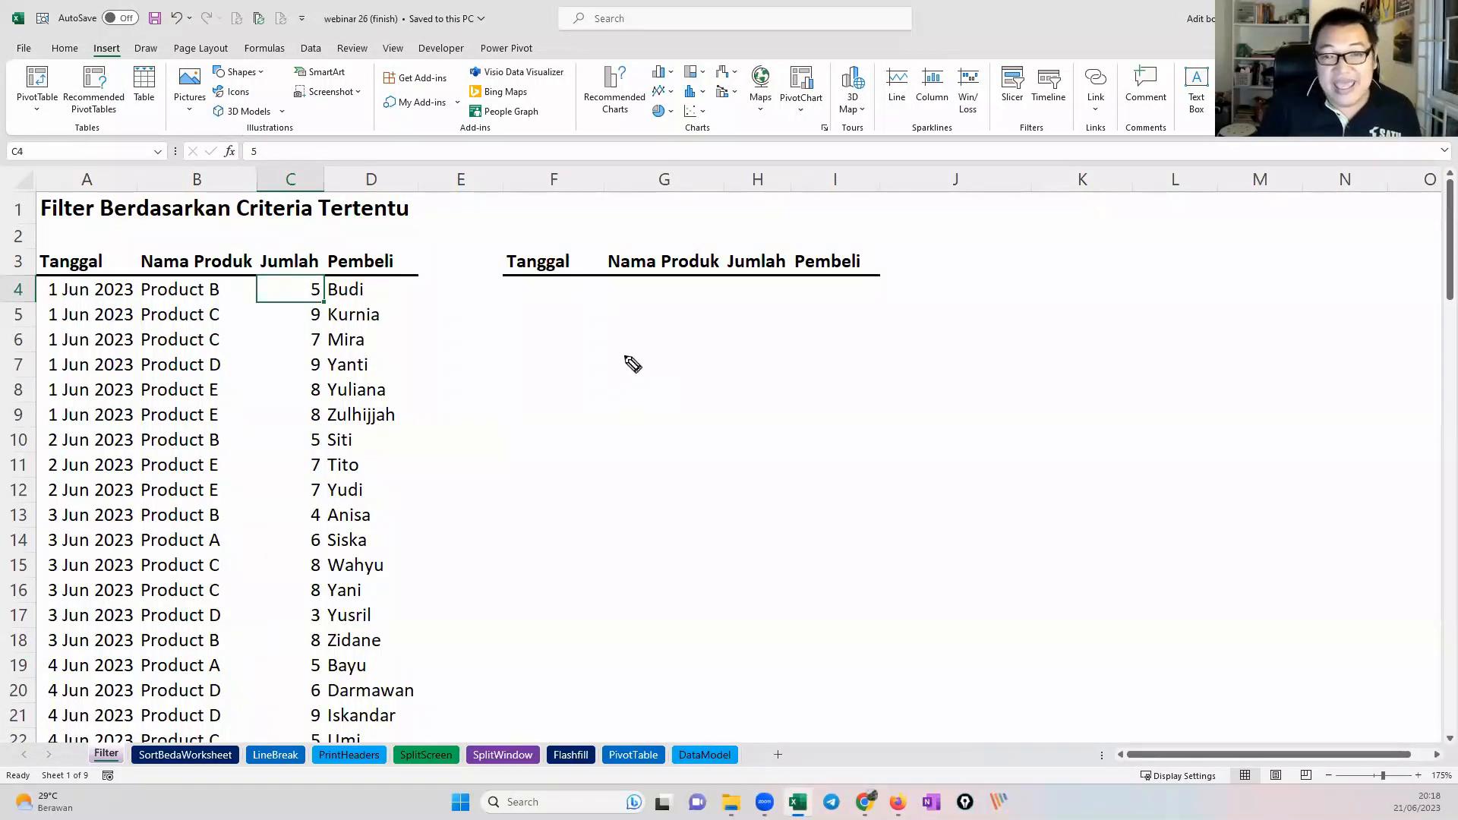
{"action": "mouse_move", "coordinate": [592, 346]}
{"action": "left_mouse_down"}
{"action": "mouse_move", "coordinate": [592, 492]}
{"action": "mouse_move", "coordinate": [697, 335]}
{"action": "mouse_move", "coordinate": [703, 494]}
{"action": "left_mouse_up"}
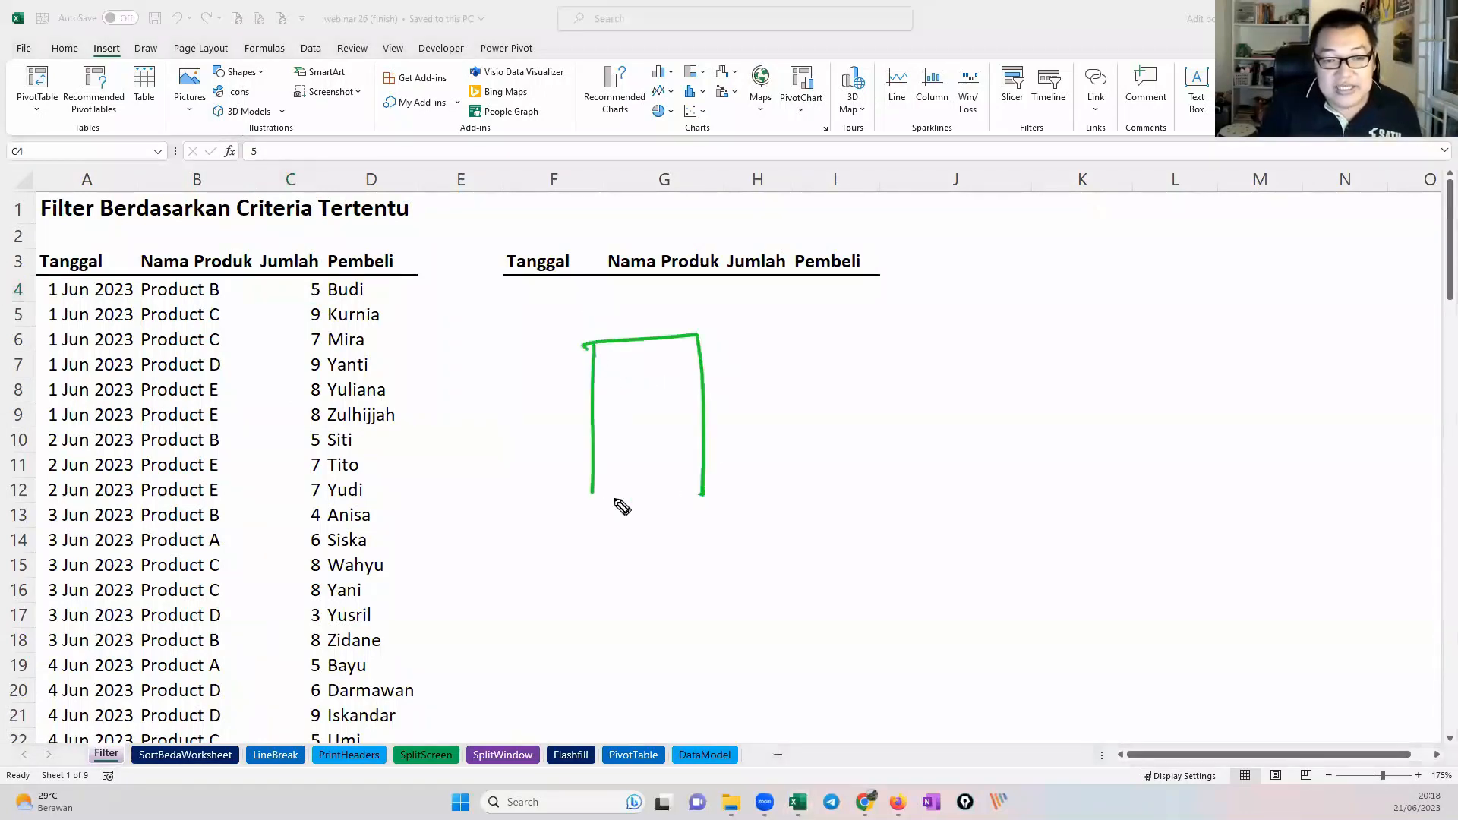
{"action": "left_click_drag", "start_coordinate": [586, 499], "coordinate": [675, 494]}
{"action": "mouse_move", "coordinate": [632, 408]}
{"action": "left_mouse_down"}
{"action": "mouse_move", "coordinate": [628, 423]}
{"action": "mouse_move", "coordinate": [641, 397]}
{"action": "mouse_move", "coordinate": [641, 425]}
{"action": "left_mouse_up"}
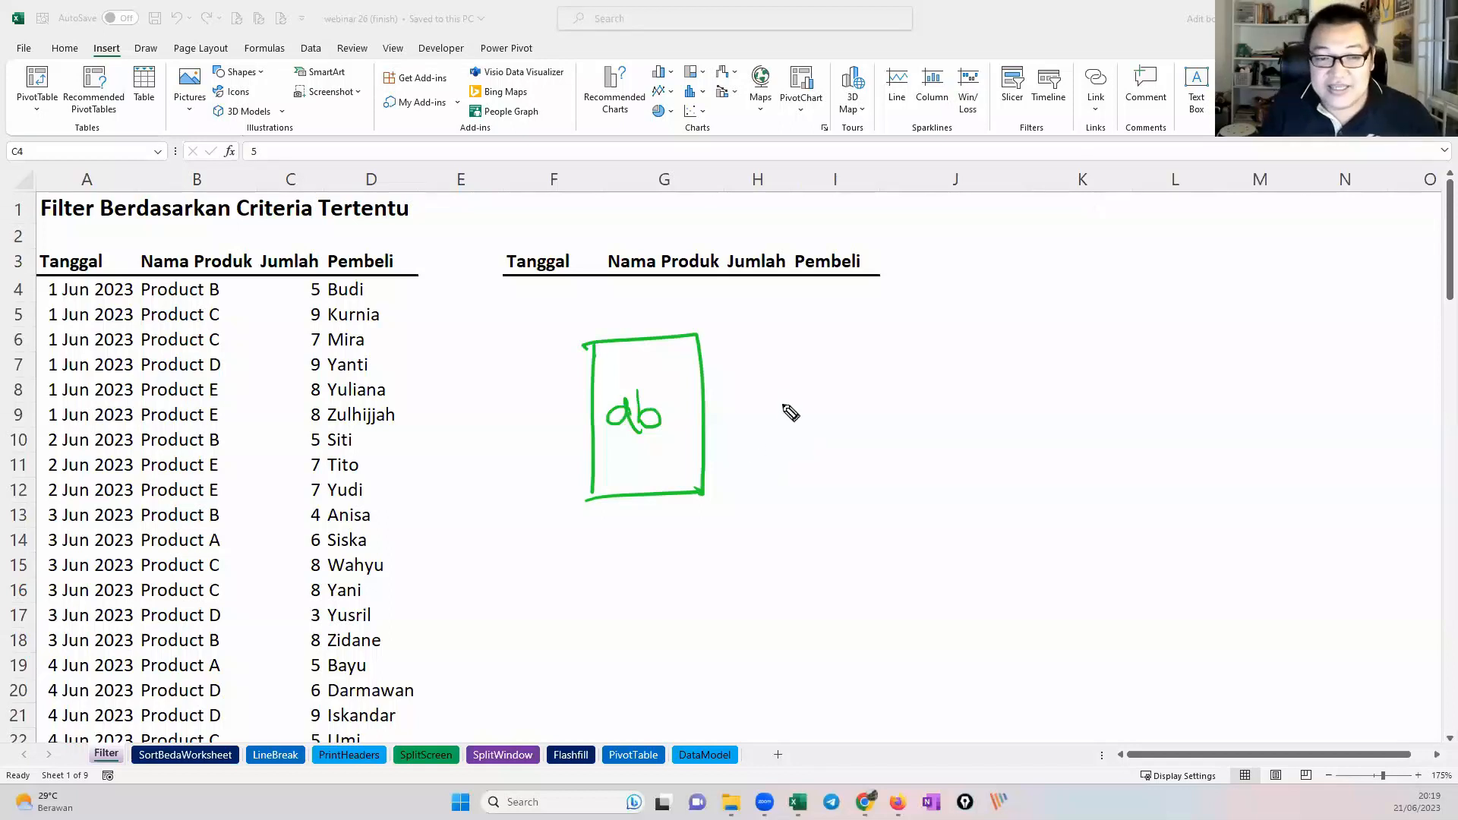
Step: Sketch an arrow from the "db" box to a second freehand box labelled "analisa"
{"action": "mouse_move", "coordinate": [717, 406]}
{"action": "left_mouse_down"}
{"action": "mouse_move", "coordinate": [767, 406]}
{"action": "mouse_move", "coordinate": [750, 417]}
{"action": "left_mouse_up"}
{"action": "left_click_drag", "start_coordinate": [808, 340], "coordinate": [919, 503]}
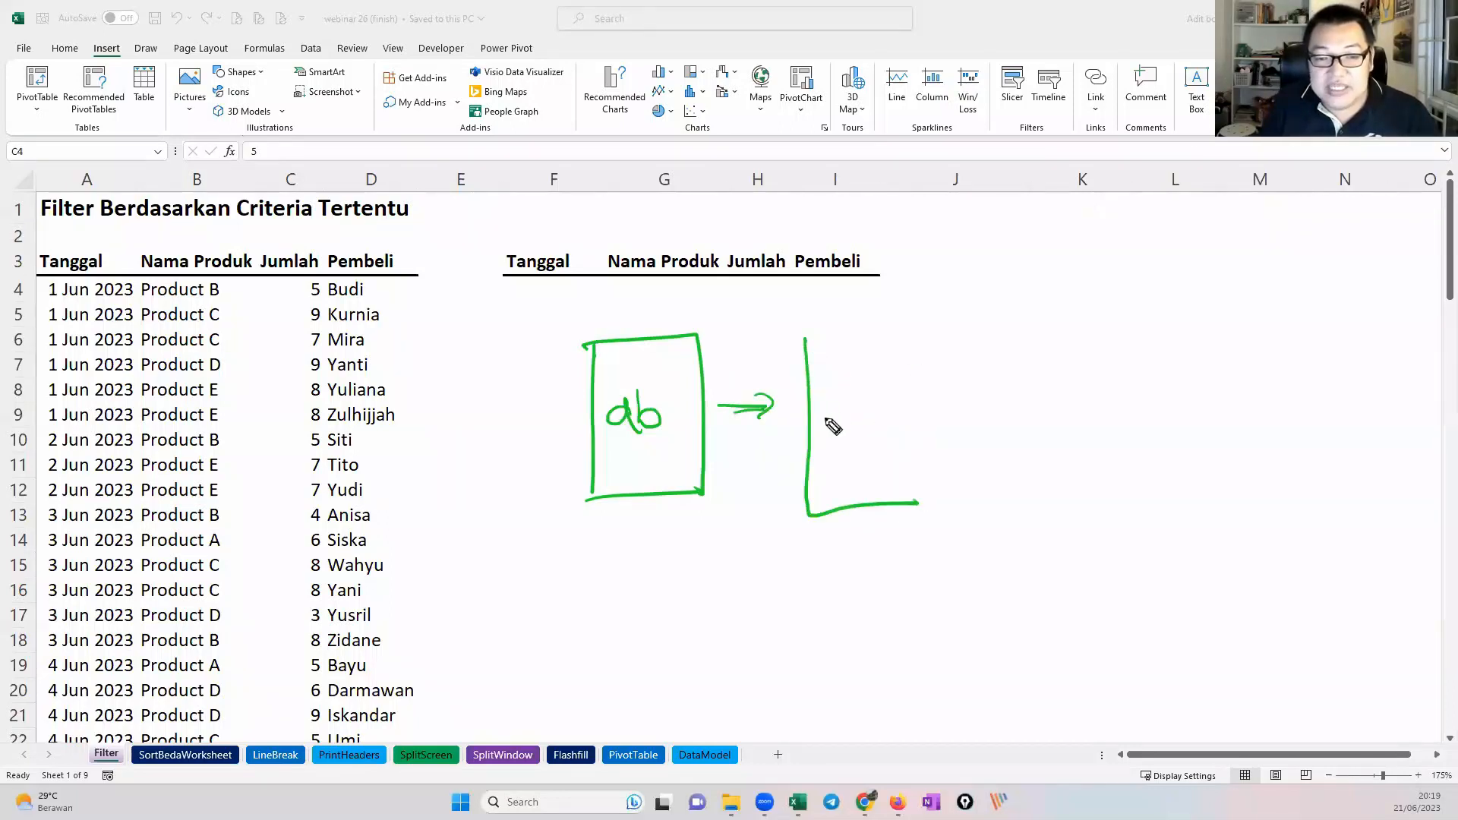
{"action": "mouse_move", "coordinate": [807, 341]}
{"action": "left_mouse_down"}
{"action": "mouse_move", "coordinate": [851, 332]}
{"action": "mouse_move", "coordinate": [918, 502]}
{"action": "left_mouse_up"}
{"action": "mouse_move", "coordinate": [825, 414]}
{"action": "left_mouse_down"}
{"action": "mouse_move", "coordinate": [815, 430]}
{"action": "mouse_move", "coordinate": [874, 428]}
{"action": "left_mouse_up"}
{"action": "left_click_drag", "start_coordinate": [886, 411], "coordinate": [879, 428]}
{"action": "left_click_drag", "start_coordinate": [898, 415], "coordinate": [897, 426]}
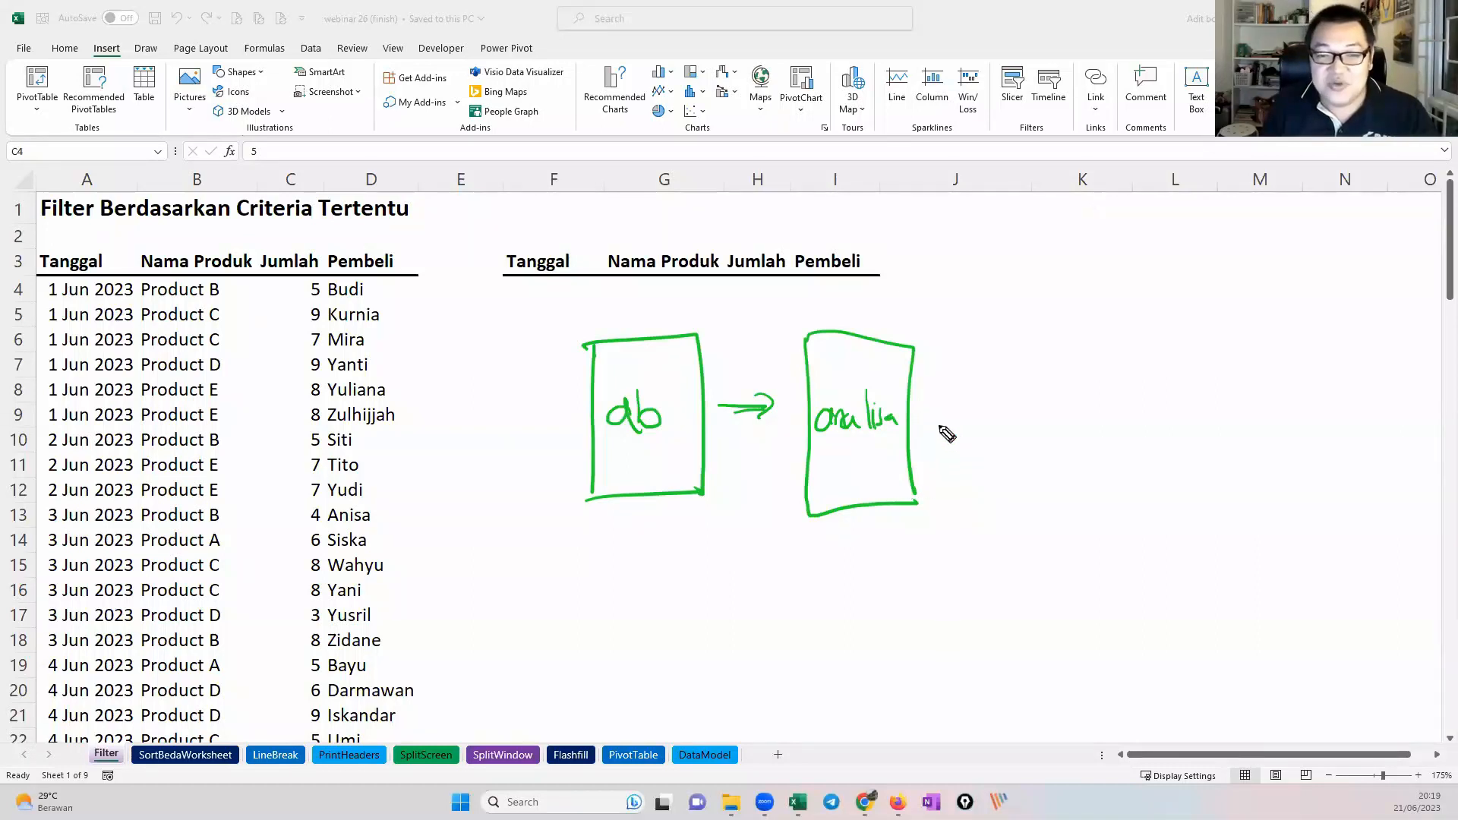
Step: Sketch an arrow from the "analisa" box to a freehand bar chart
{"action": "left_click_drag", "start_coordinate": [939, 422], "coordinate": [978, 418]}
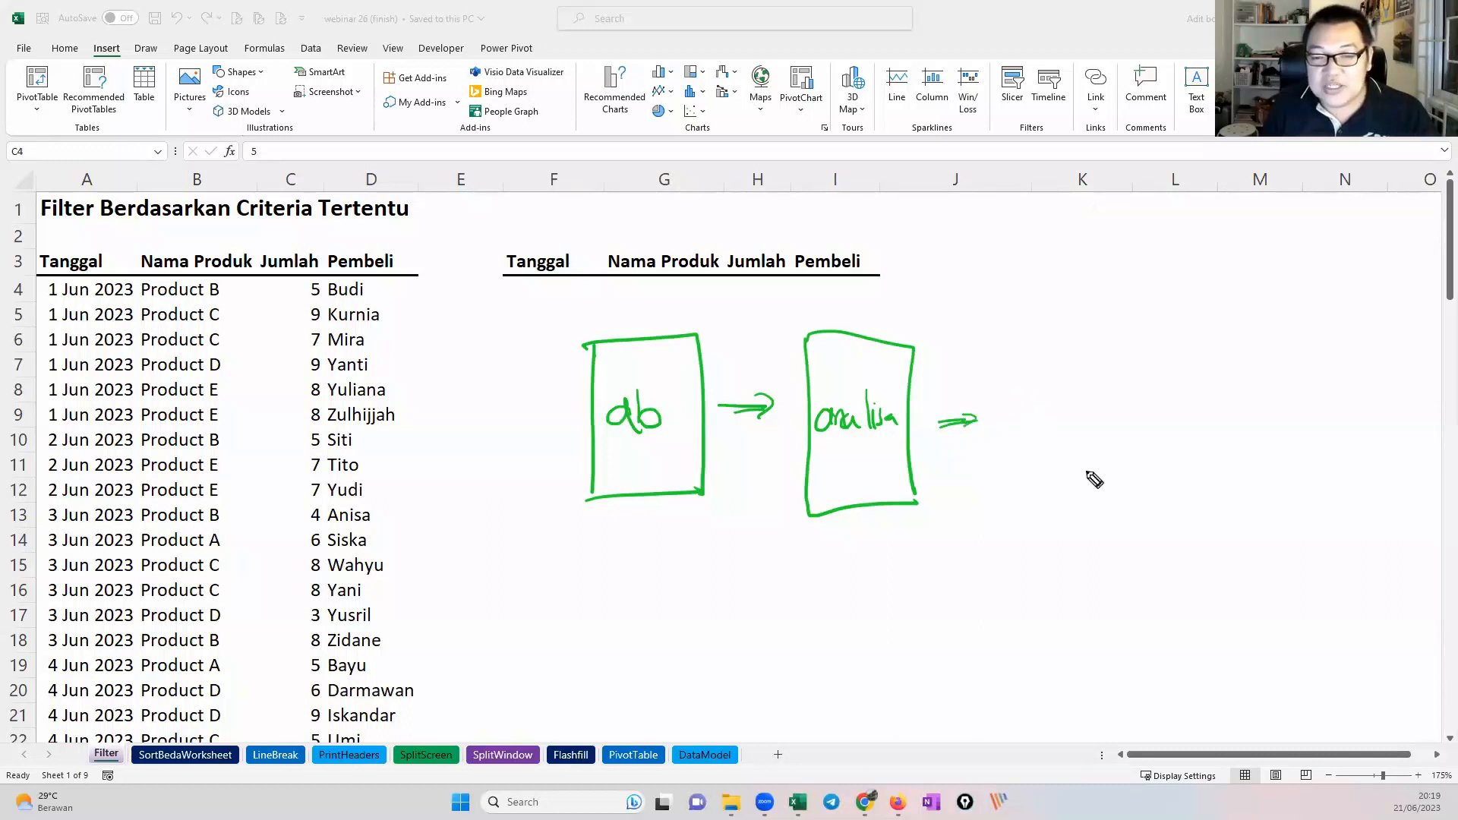
{"action": "left_click_drag", "start_coordinate": [1009, 367], "coordinate": [1121, 472]}
{"action": "mouse_move", "coordinate": [1022, 459]}
{"action": "left_mouse_down"}
{"action": "mouse_move", "coordinate": [1041, 458]}
{"action": "mouse_move", "coordinate": [1048, 397]}
{"action": "mouse_move", "coordinate": [1077, 459]}
{"action": "mouse_move", "coordinate": [1120, 472]}
{"action": "left_mouse_up"}
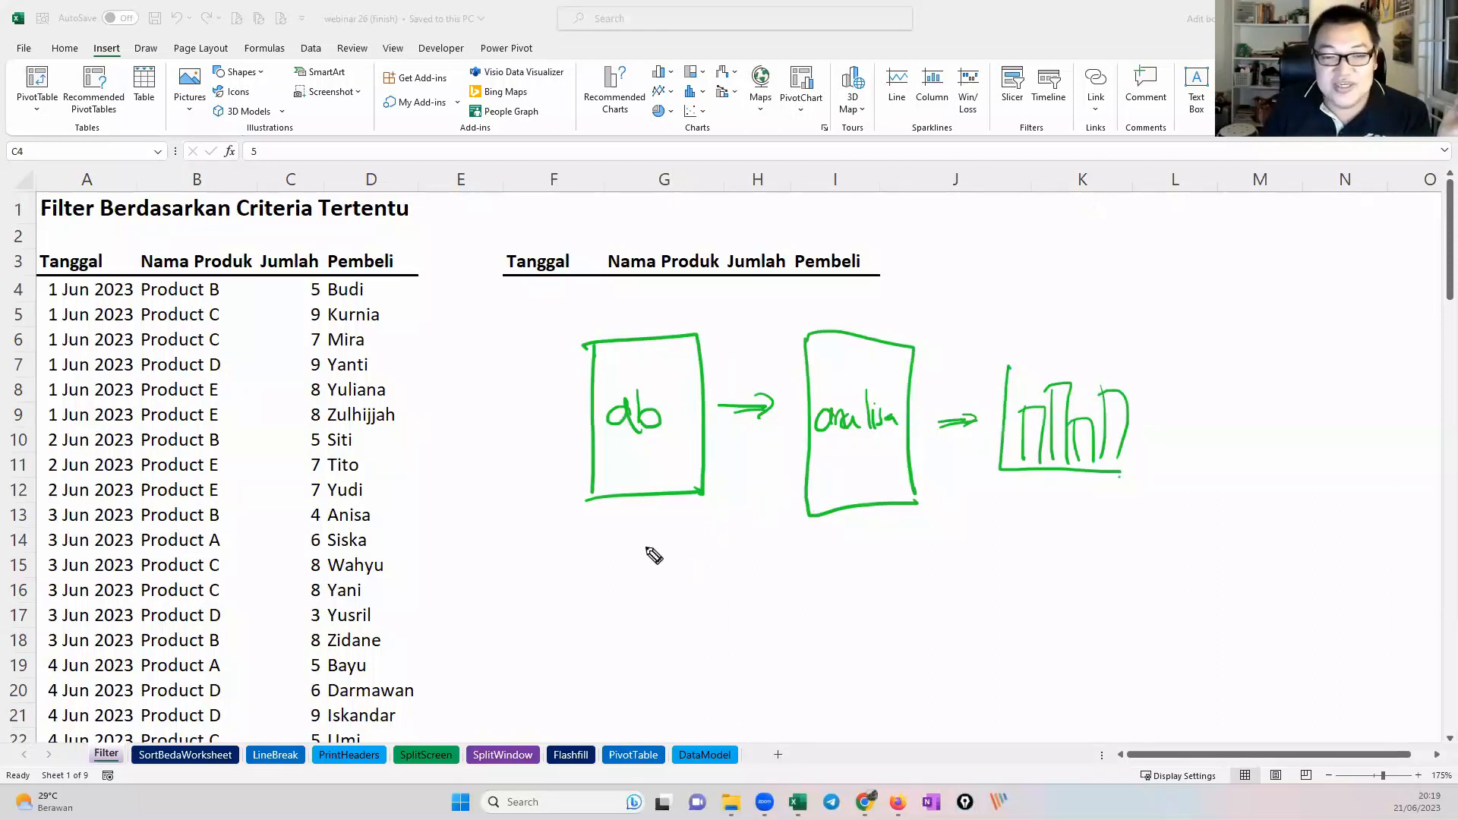
Step: Write "database", "dapur" and "dashboard" under the three sketches, and clear all annotations from the screen
{"action": "mouse_move", "coordinate": [653, 555]}
{"action": "left_mouse_down"}
{"action": "mouse_move", "coordinate": [679, 562]}
{"action": "mouse_move", "coordinate": [694, 538]}
{"action": "mouse_move", "coordinate": [748, 570]}
{"action": "left_mouse_up"}
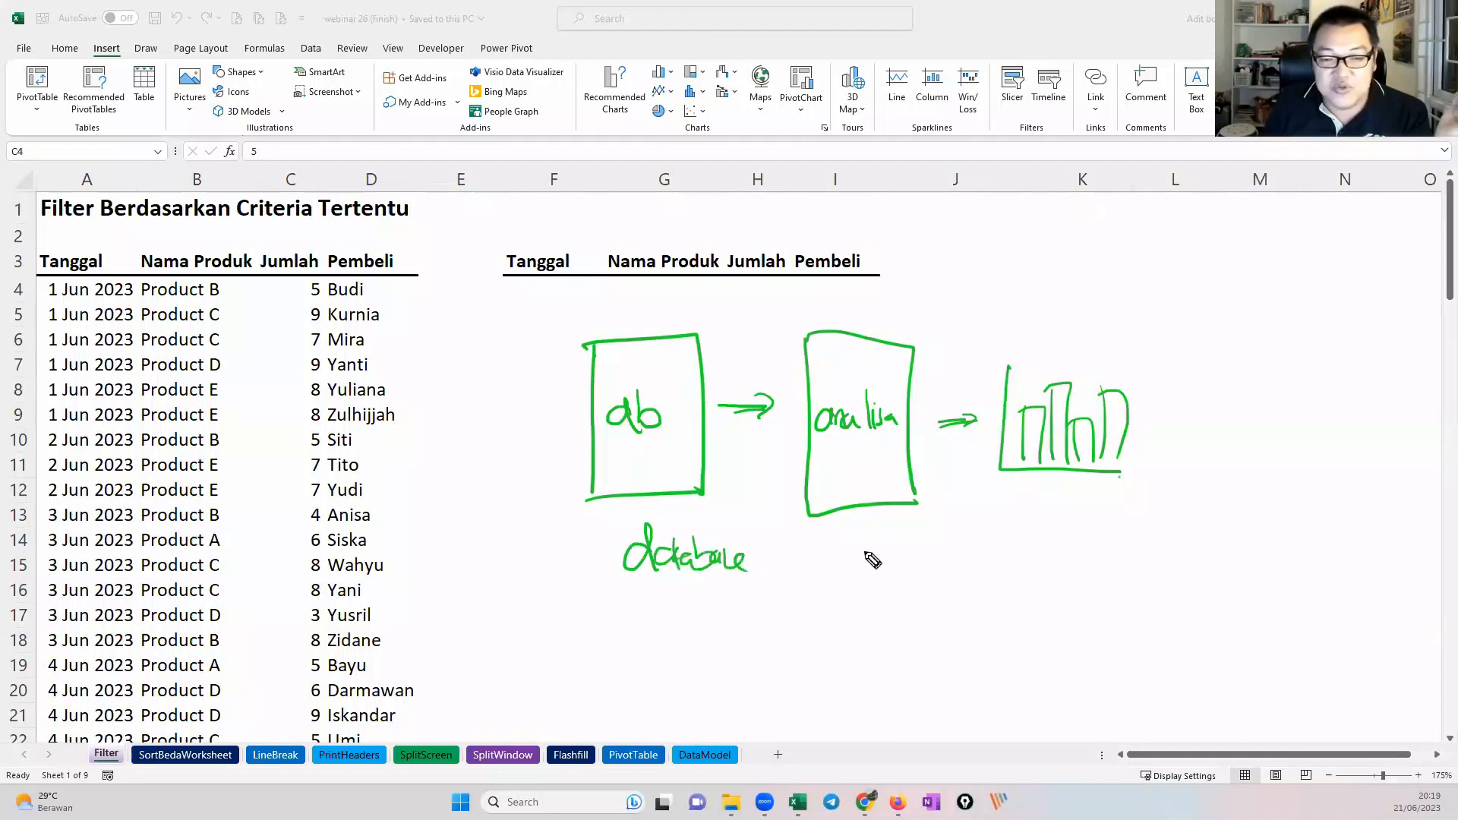
{"action": "mouse_move", "coordinate": [862, 548]}
{"action": "left_mouse_down"}
{"action": "mouse_move", "coordinate": [950, 562]}
{"action": "mouse_move", "coordinate": [934, 561]}
{"action": "left_mouse_up"}
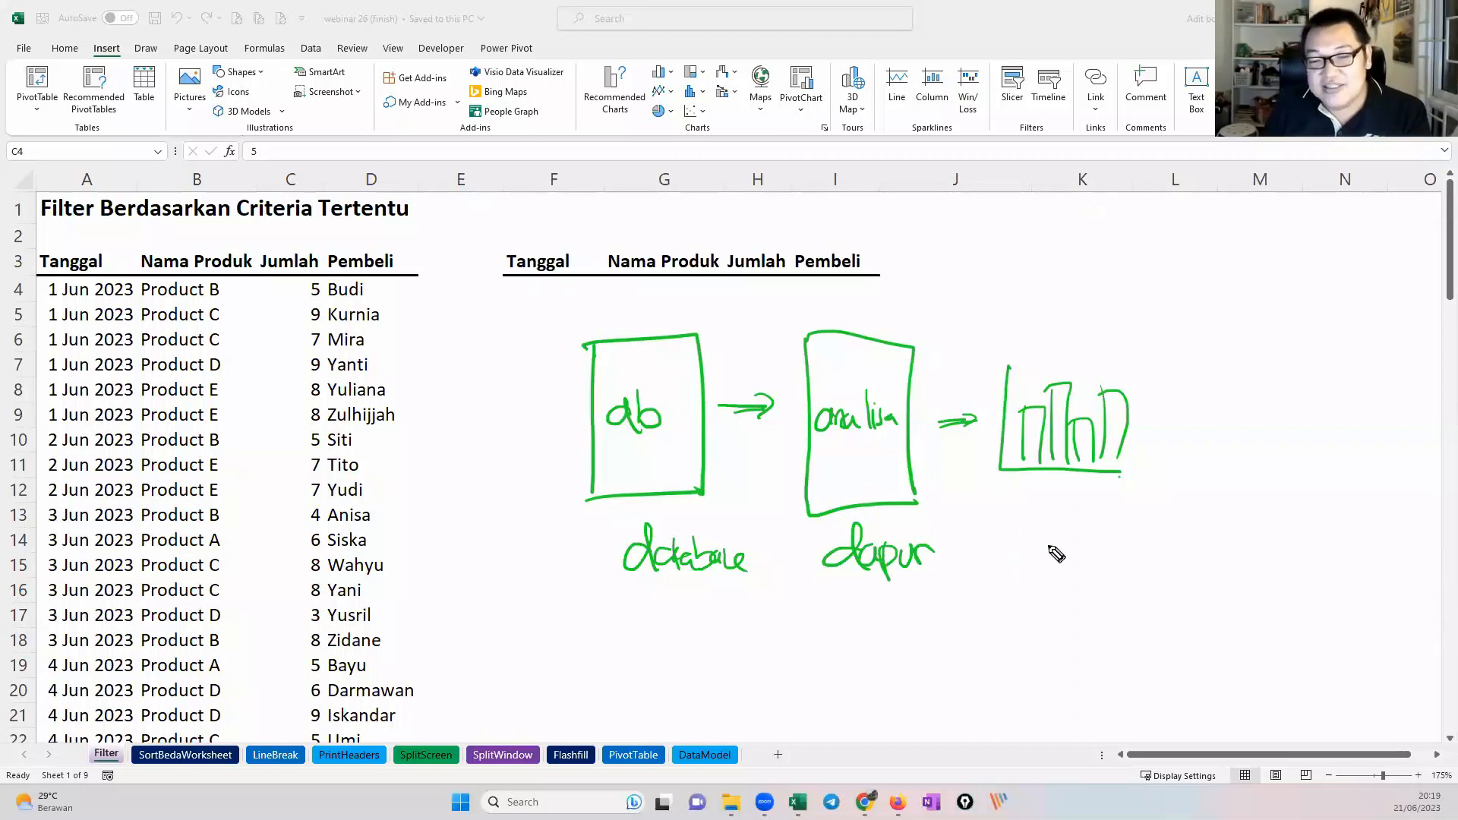
{"action": "mouse_move", "coordinate": [1051, 554]}
{"action": "left_mouse_down"}
{"action": "mouse_move", "coordinate": [1102, 528]}
{"action": "mouse_move", "coordinate": [1183, 558]}
{"action": "left_mouse_up"}
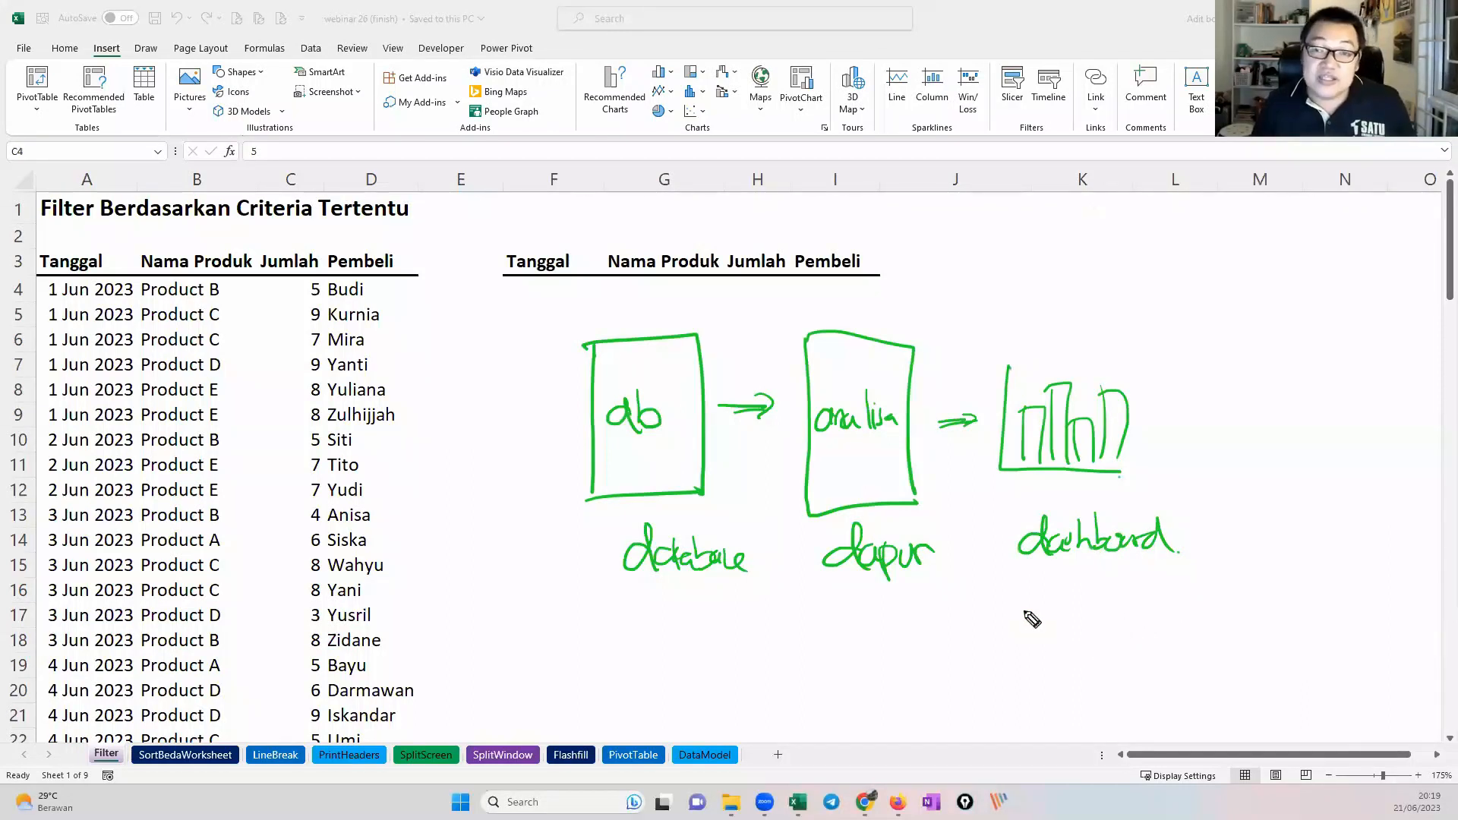
{"action": "key", "text": "Escape"}
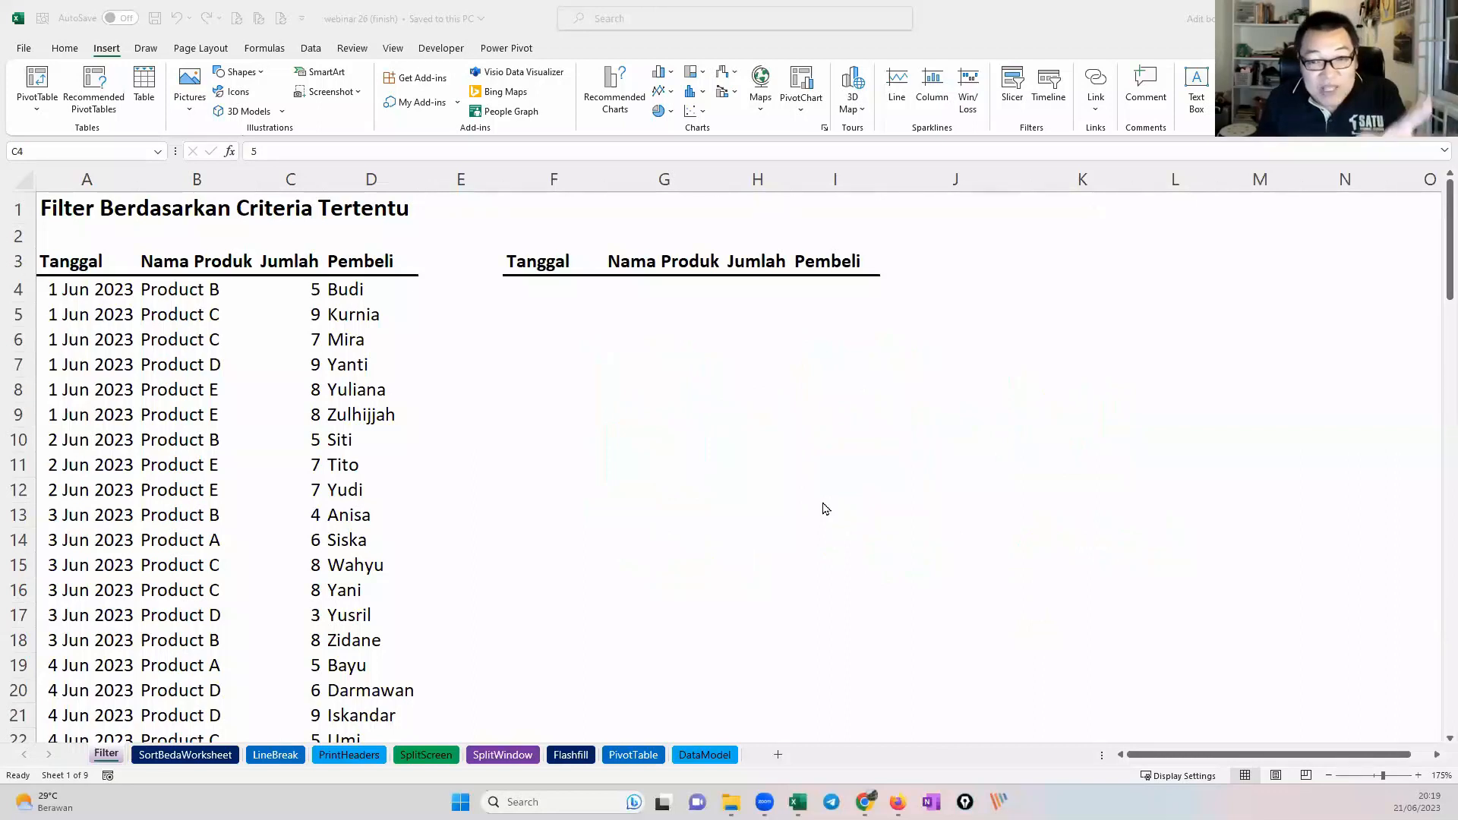
Step: Turn on filtering for the source table that has its headers in row 3, columns A to D
{"action": "left_click", "coordinate": [267, 302]}
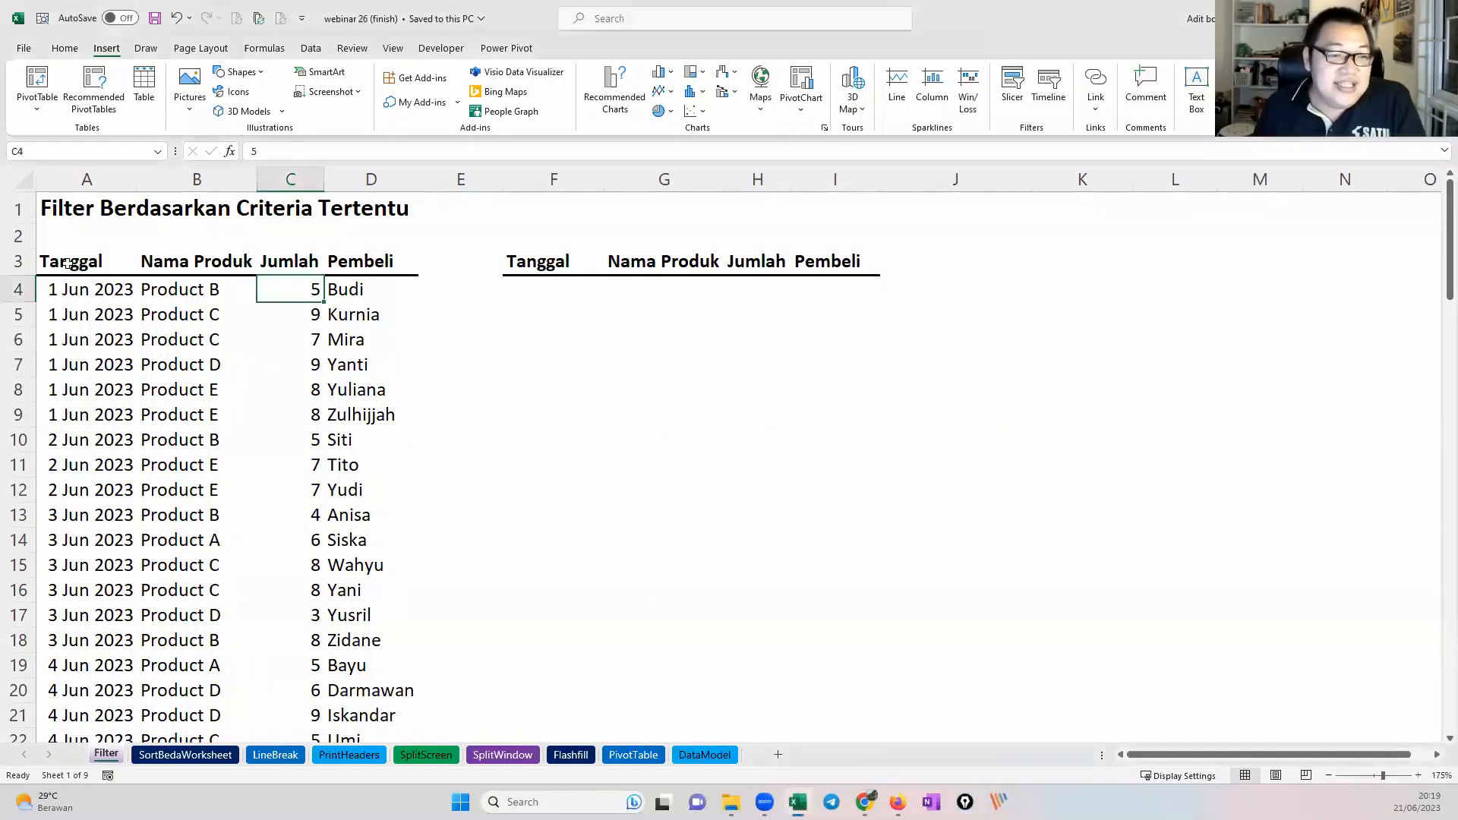
{"action": "left_click_drag", "start_coordinate": [85, 261], "coordinate": [374, 635]}
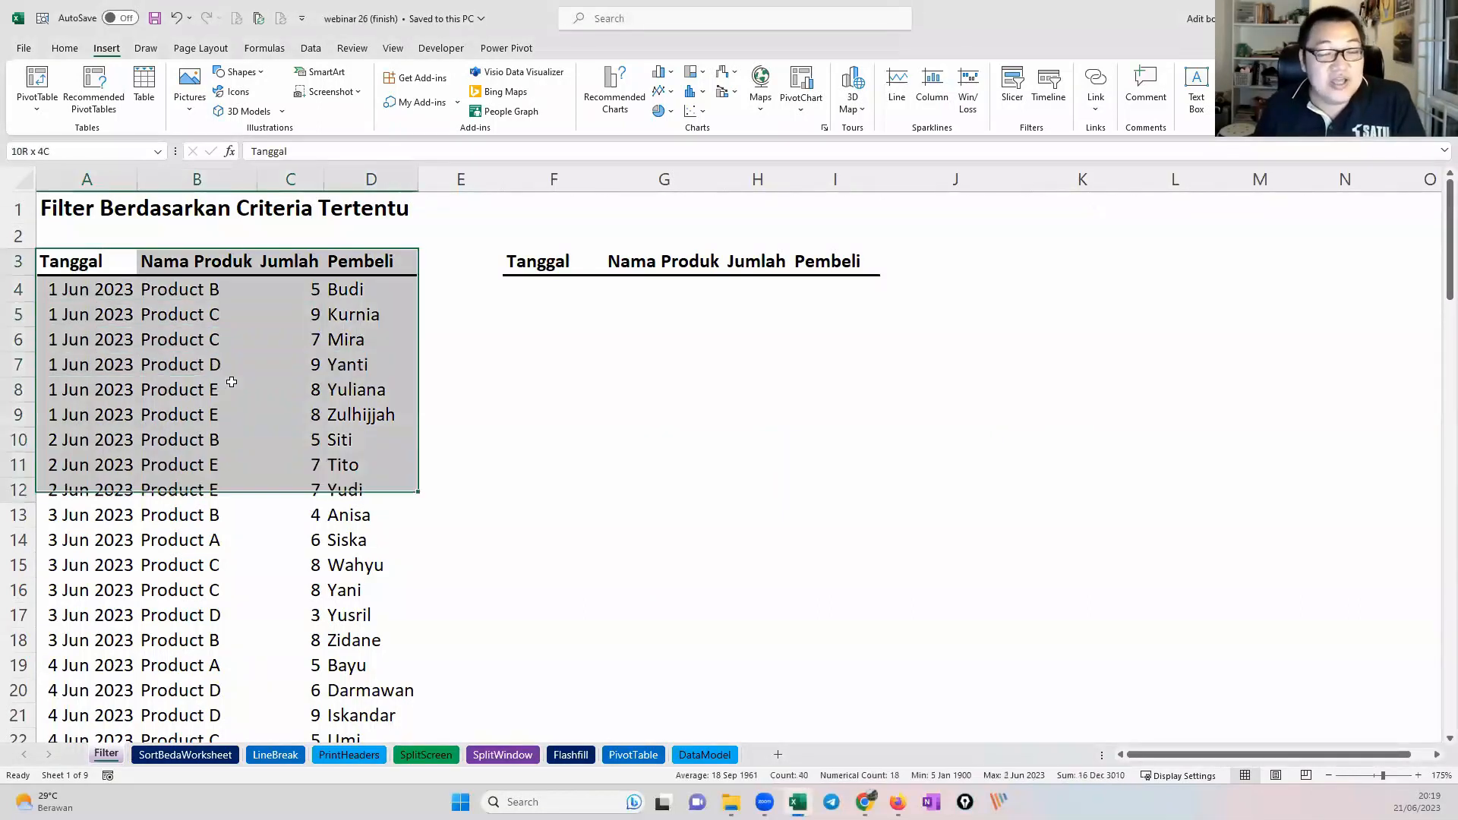
{"action": "left_click", "coordinate": [232, 379]}
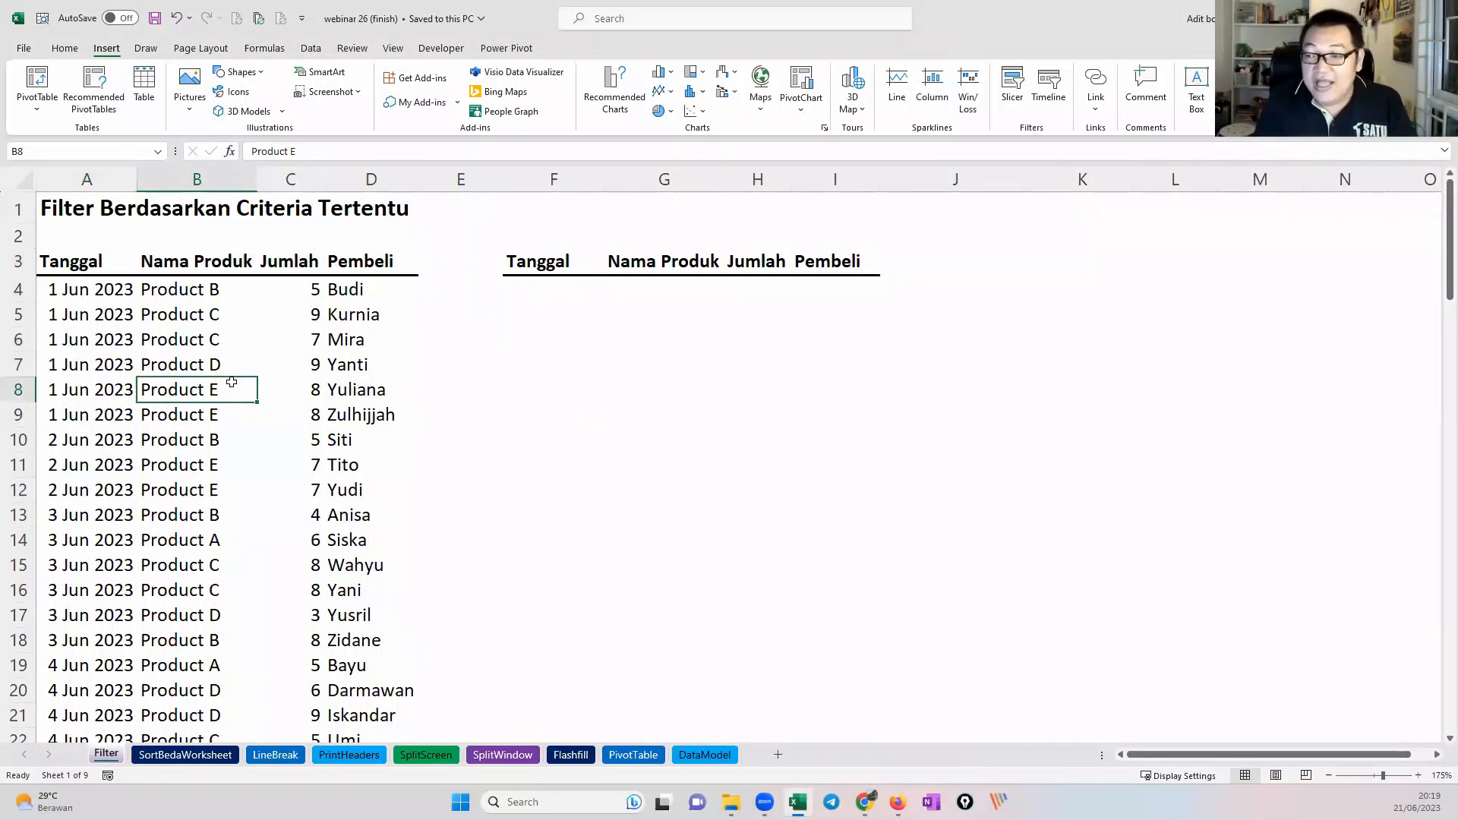
{"action": "key", "text": "ctrl+shift+l"}
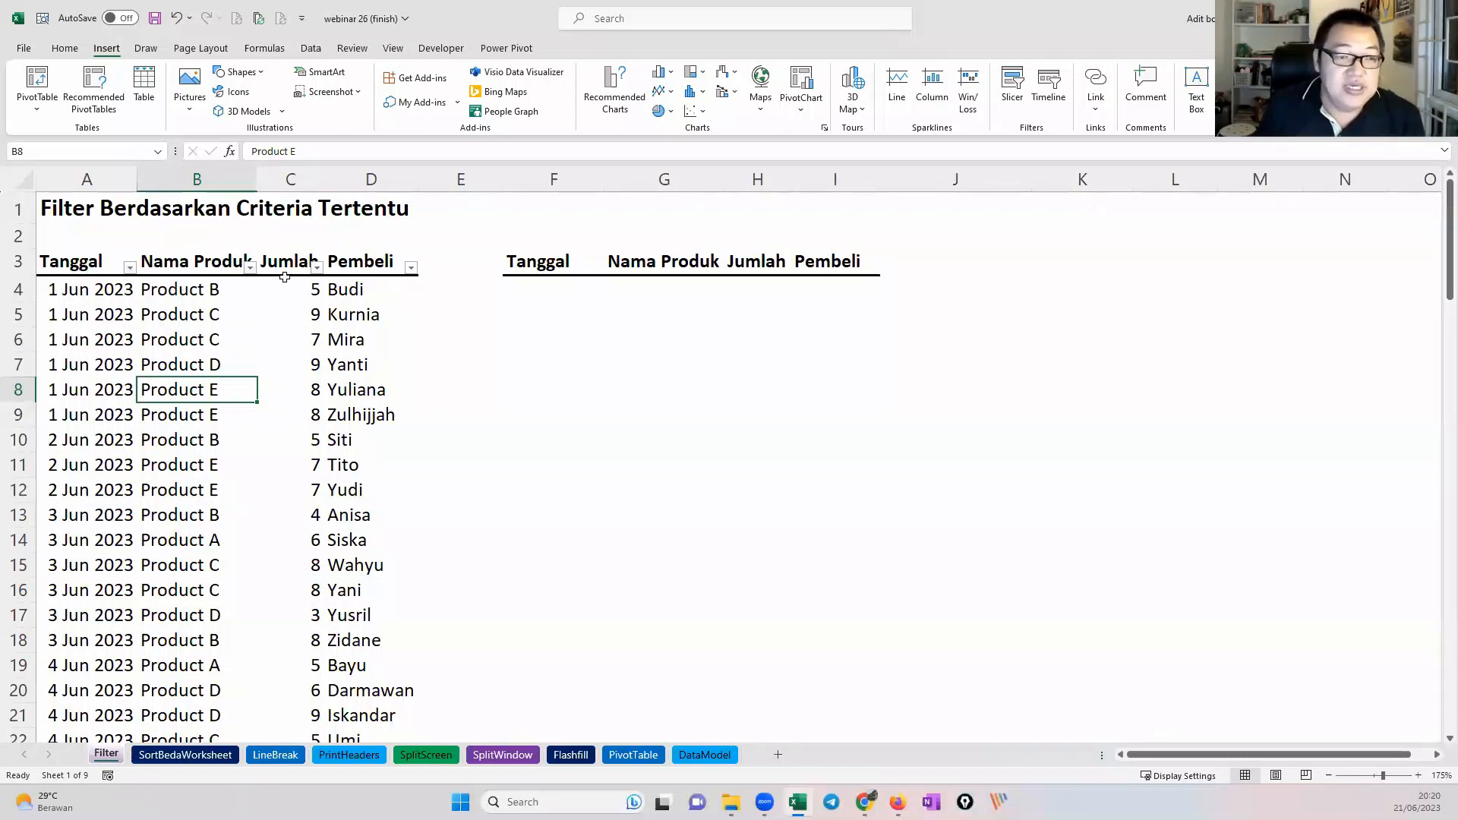
Step: Filter the Nama Produk column to show only Product B and widen the Tanggal column to fit its dates
{"action": "left_click", "coordinate": [251, 269]}
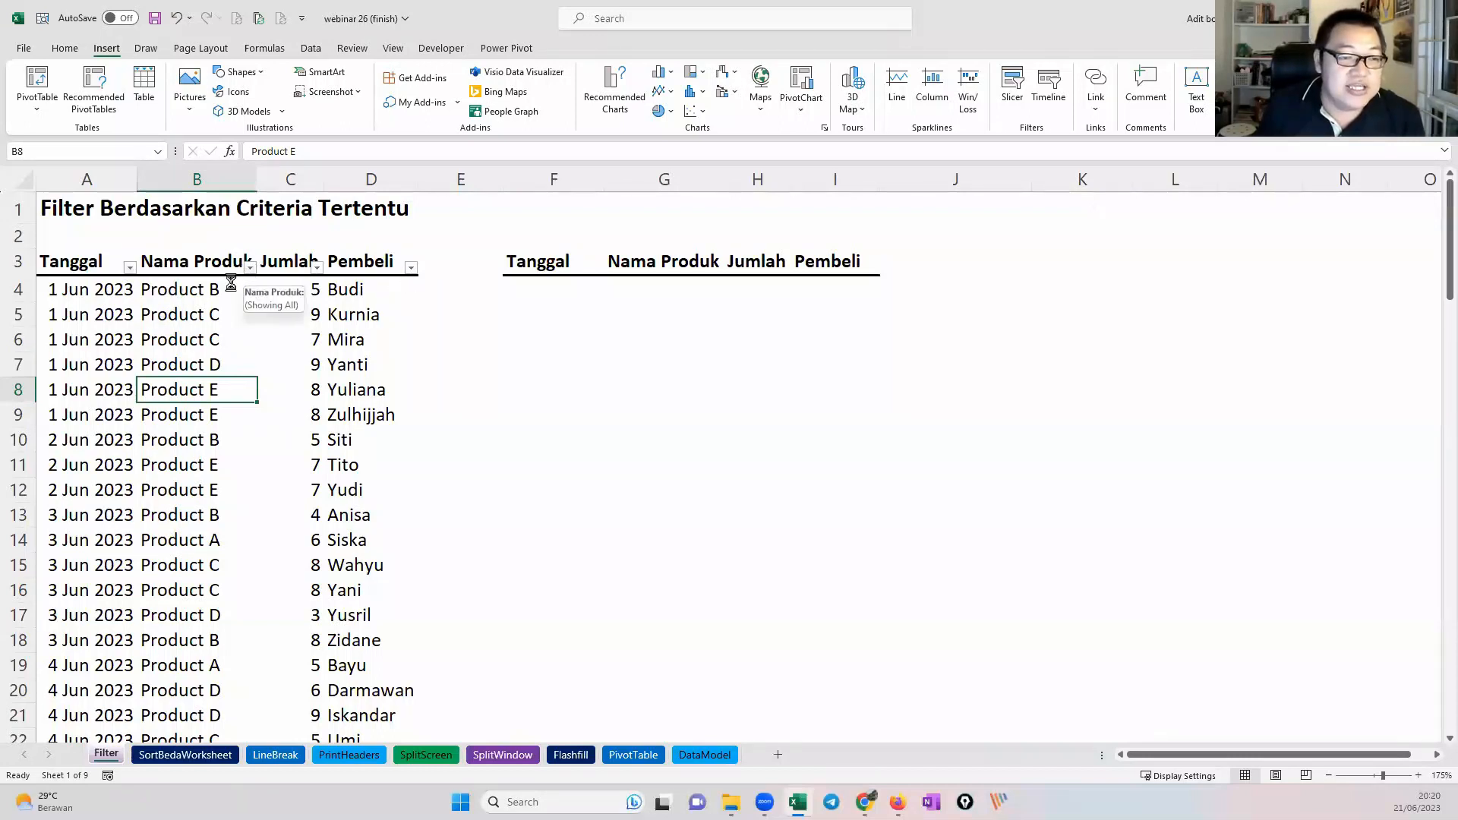
{"action": "left_click", "coordinate": [126, 452]}
{"action": "left_click", "coordinate": [124, 480]}
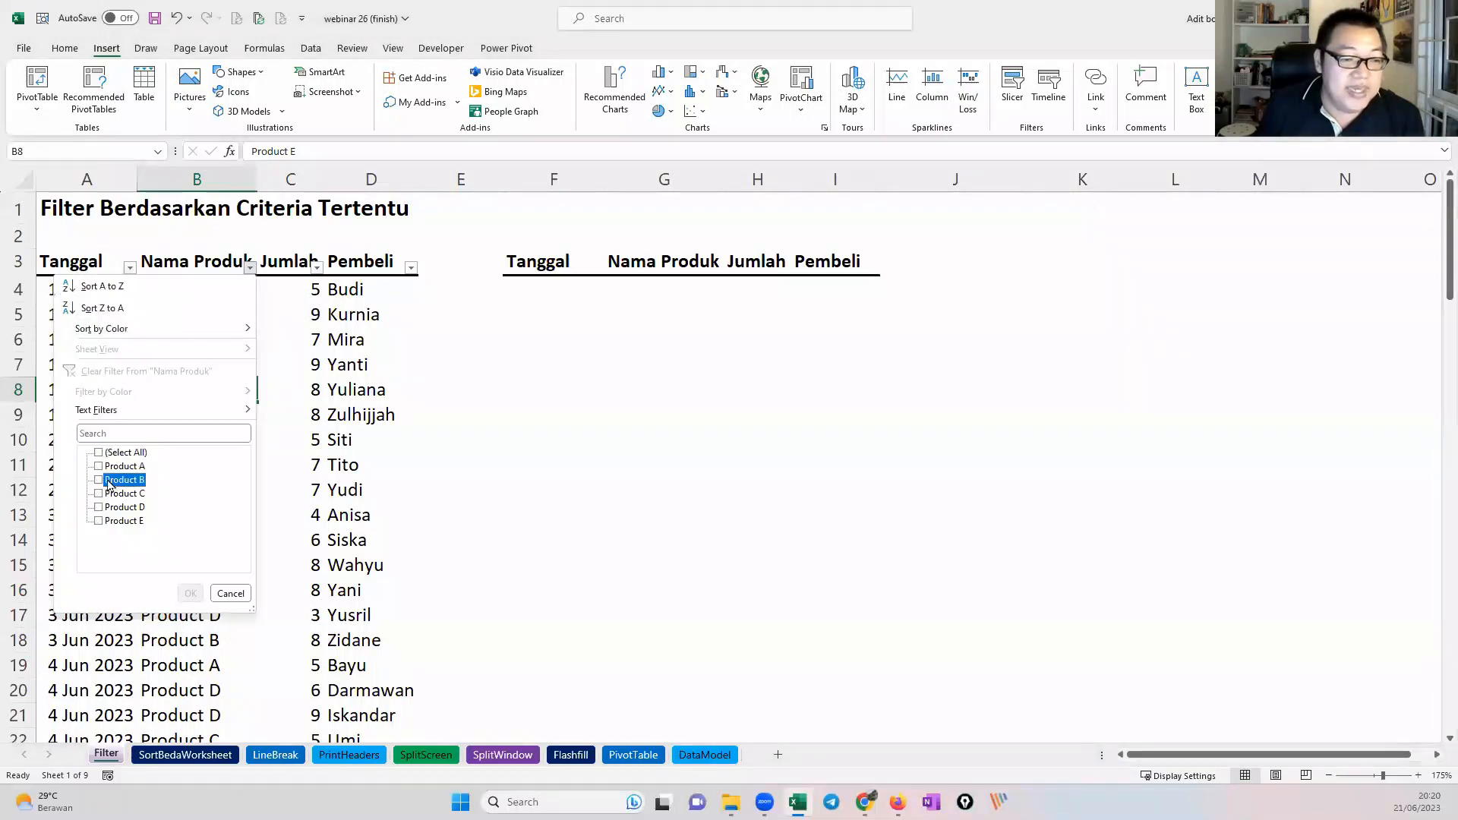
{"action": "left_click", "coordinate": [189, 594]}
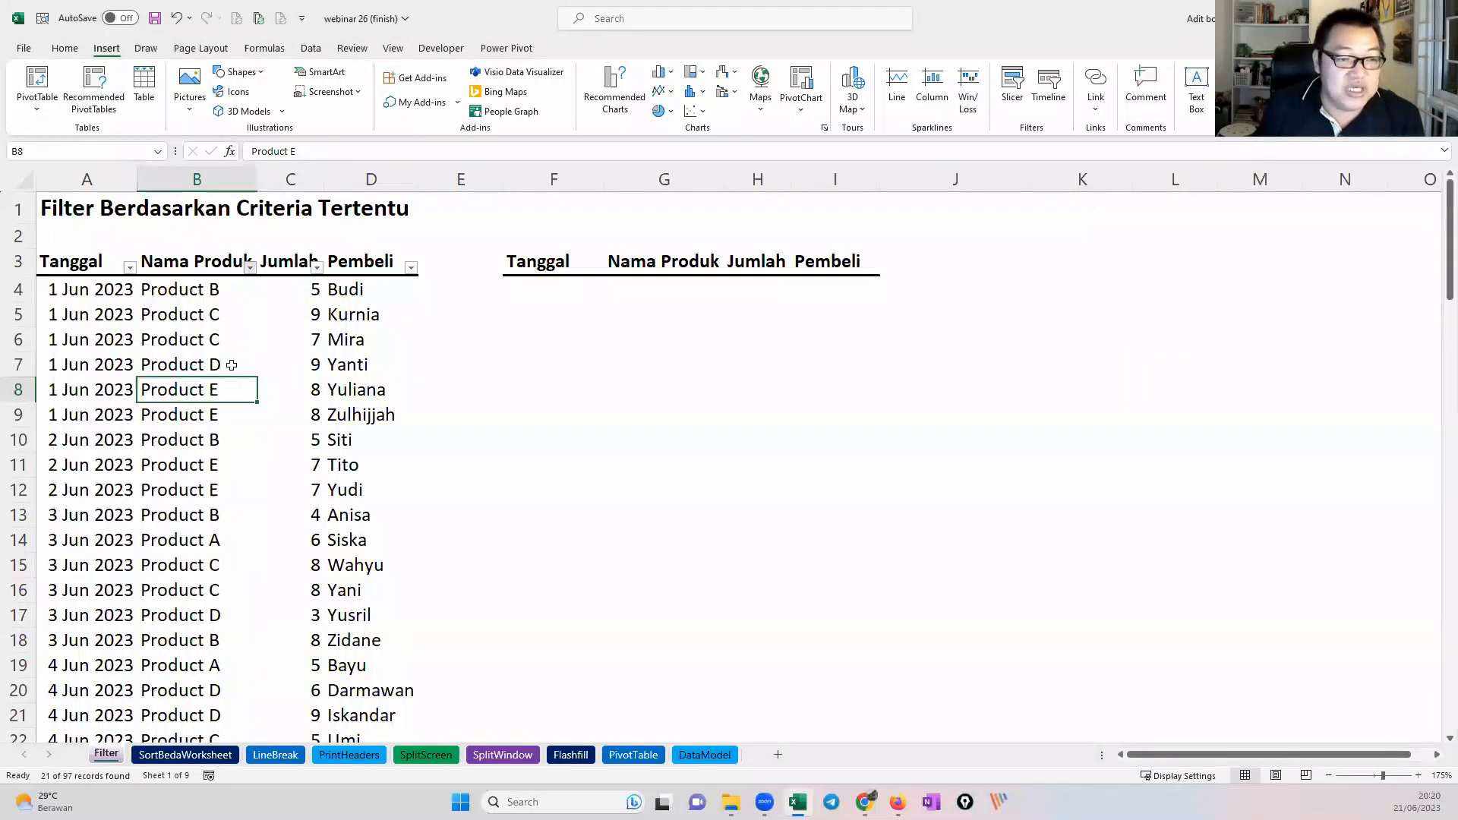
{"action": "double_click", "coordinate": [137, 179]}
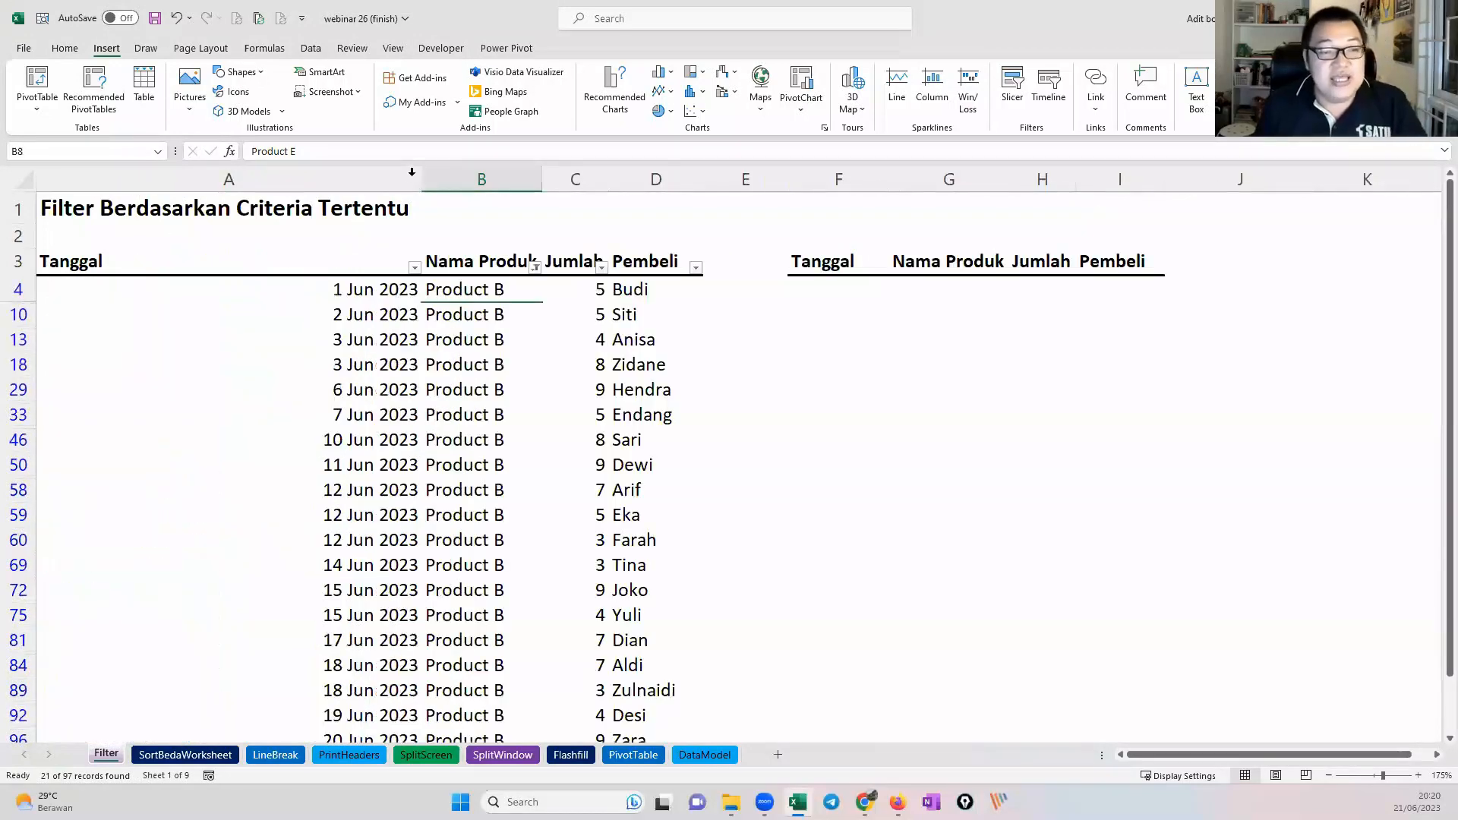
{"action": "left_click_drag", "start_coordinate": [418, 176], "coordinate": [214, 180]}
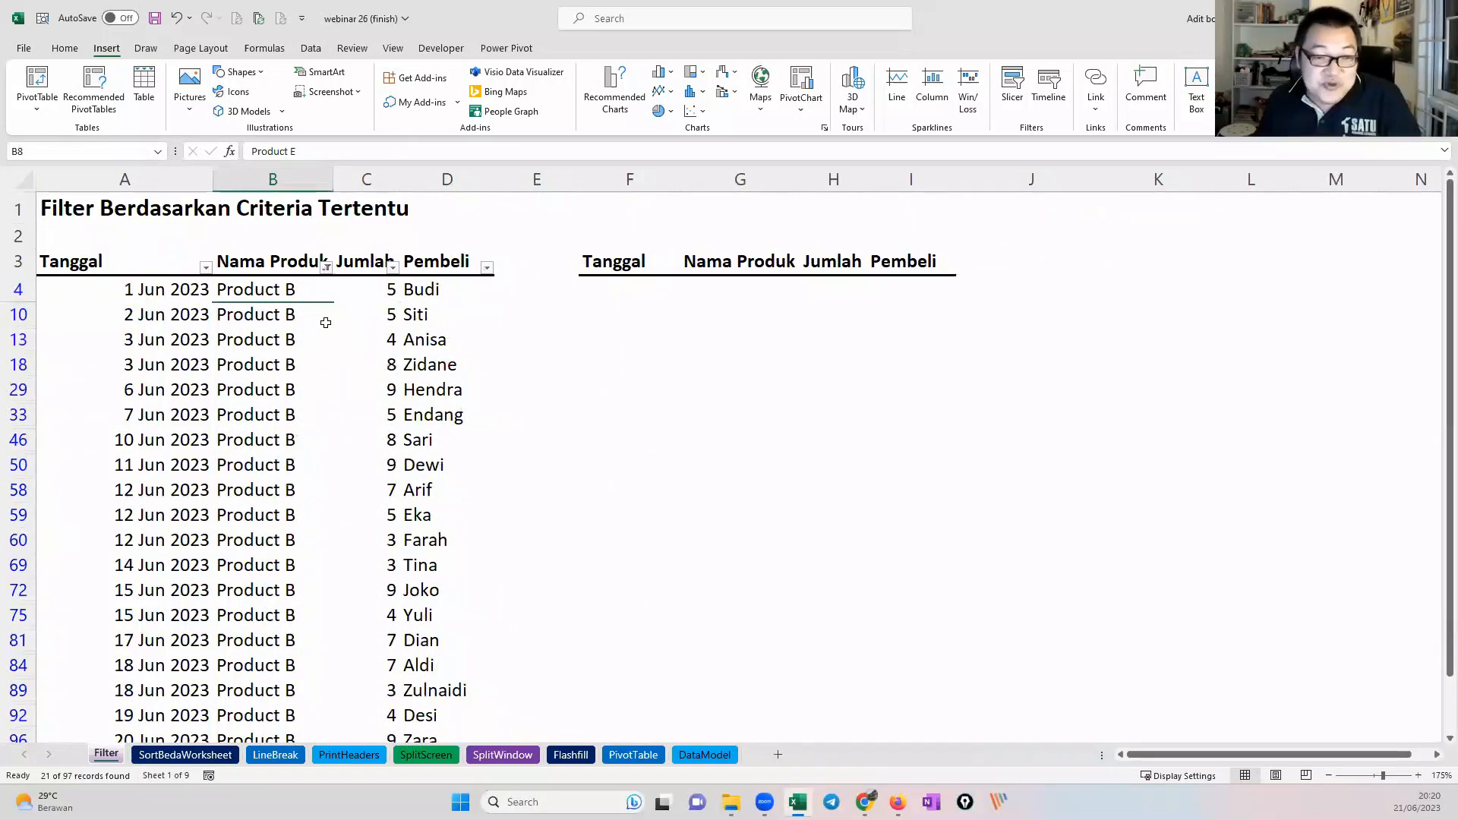
Step: Undo the Tanggal column width changes and the Product B filter
{"action": "key", "text": "ctrl+z"}
{"action": "key", "text": "ctrl+z"}
{"action": "key", "text": "ctrl+z"}
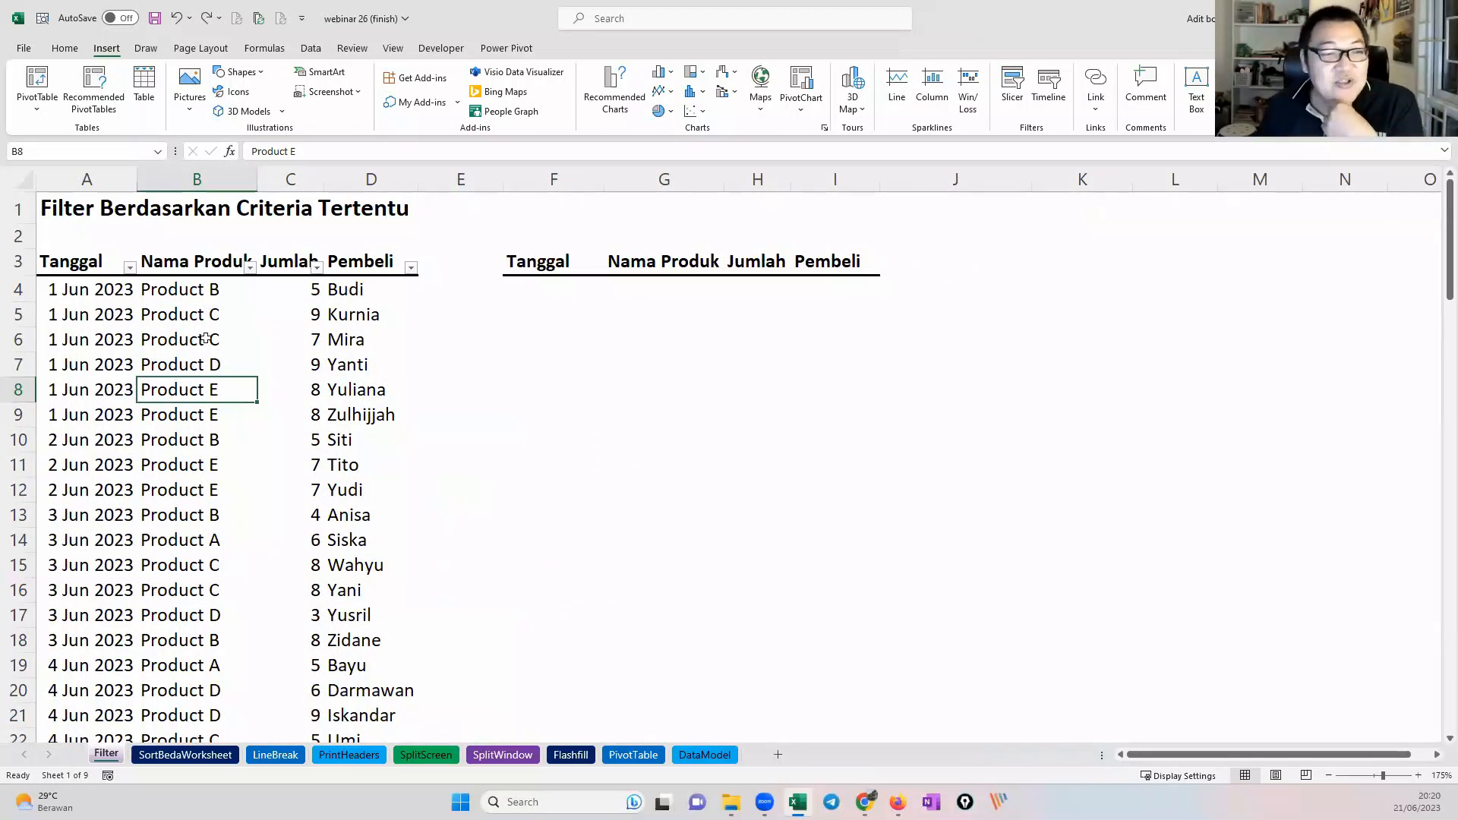
Step: Filter the Nama Produk column by the value of cell B4, Product B, and select the filtered product cells
{"action": "left_click", "coordinate": [198, 291]}
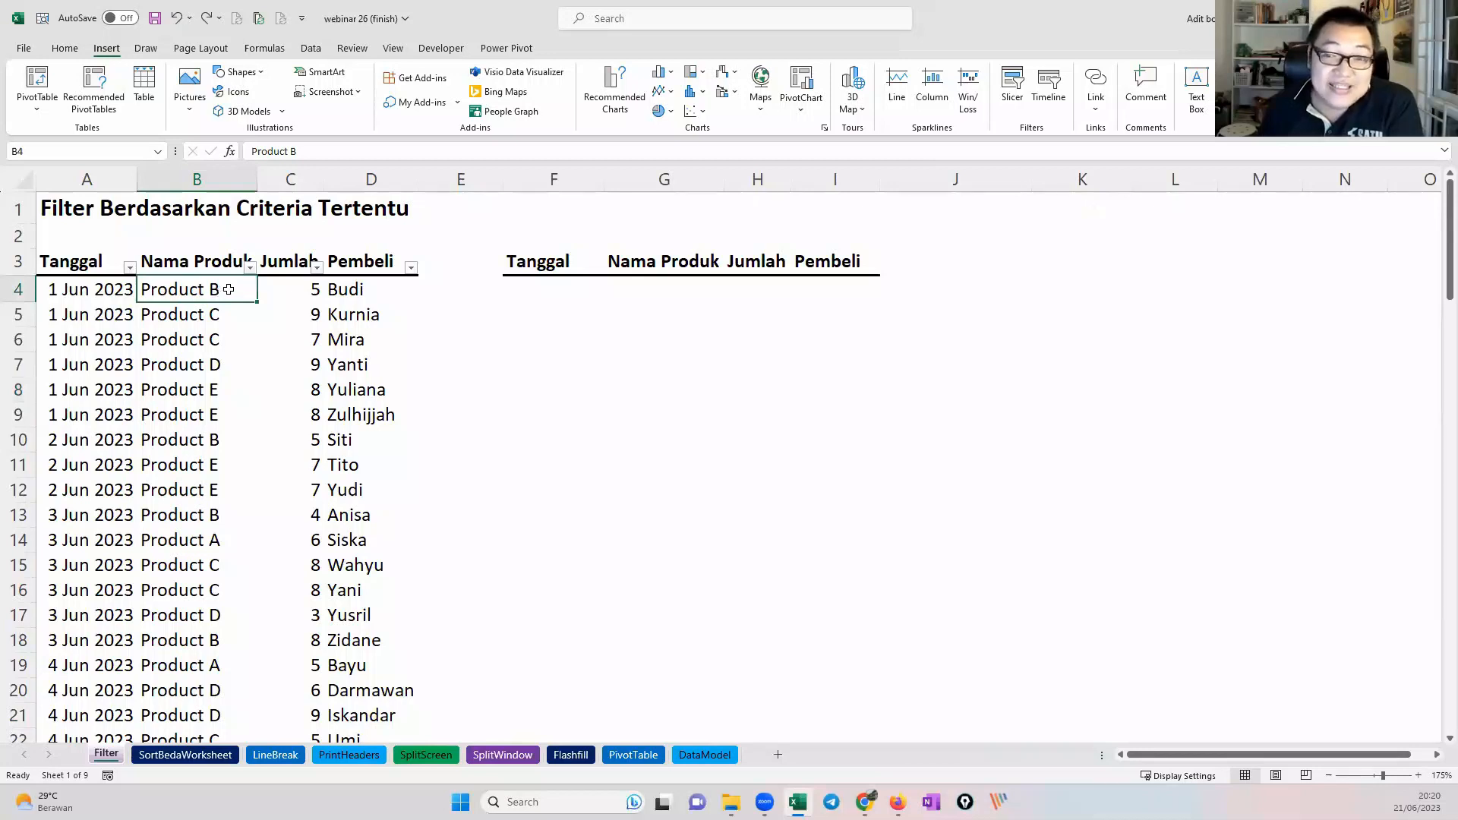
{"action": "right_click", "coordinate": [229, 289]}
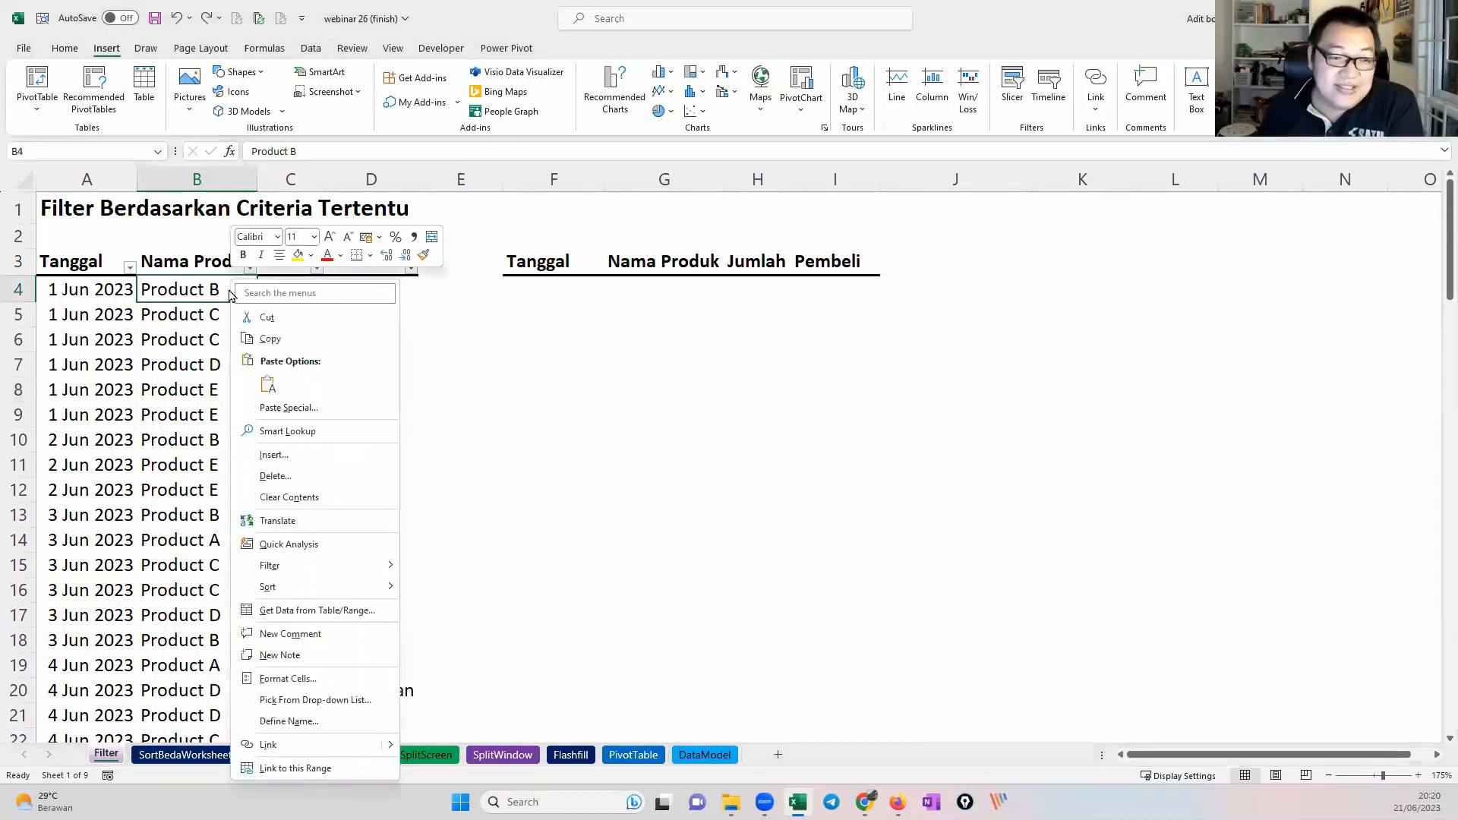
{"action": "mouse_move", "coordinate": [324, 575]}
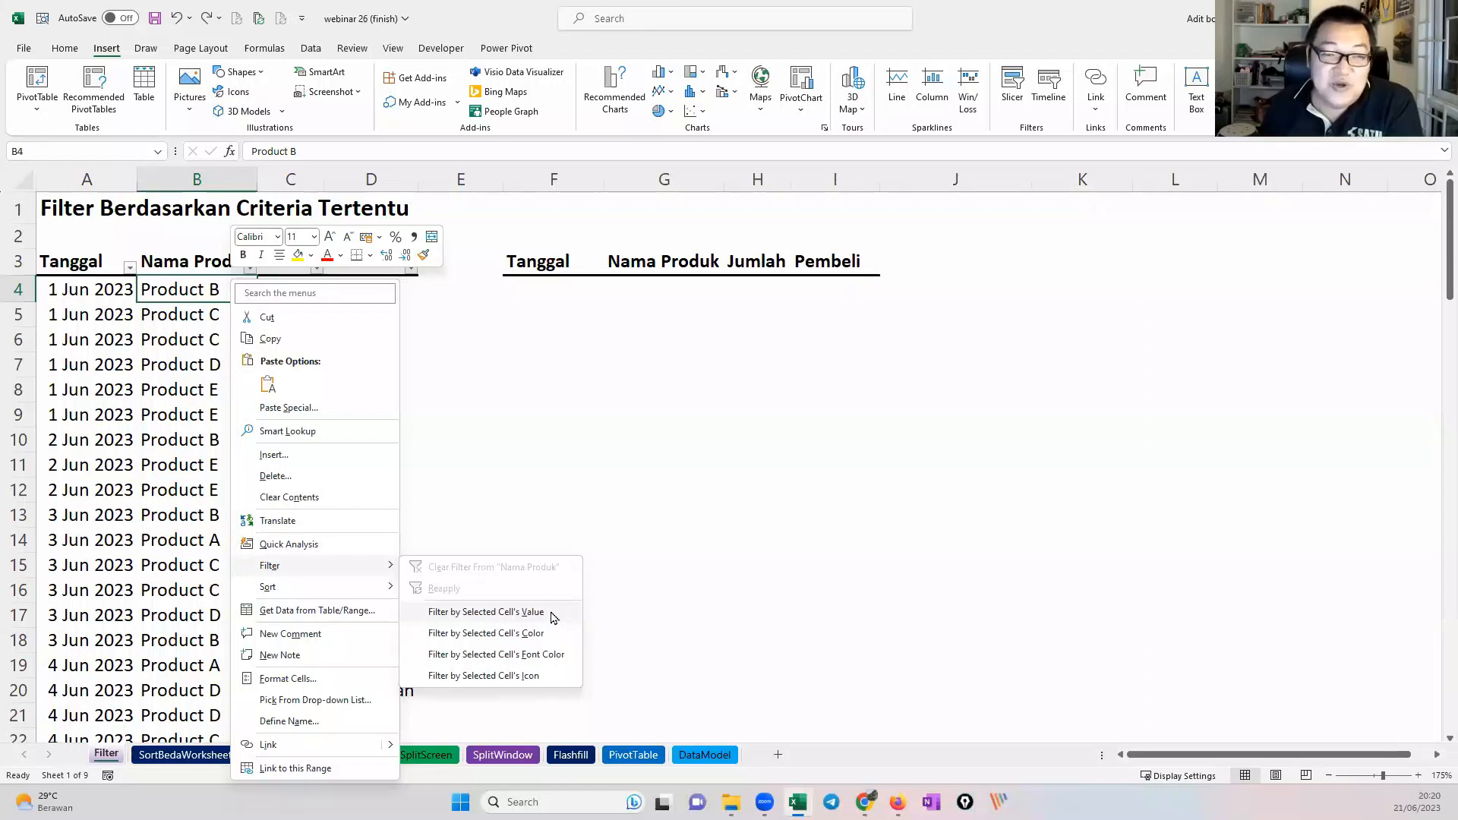
{"action": "right_click", "coordinate": [206, 293]}
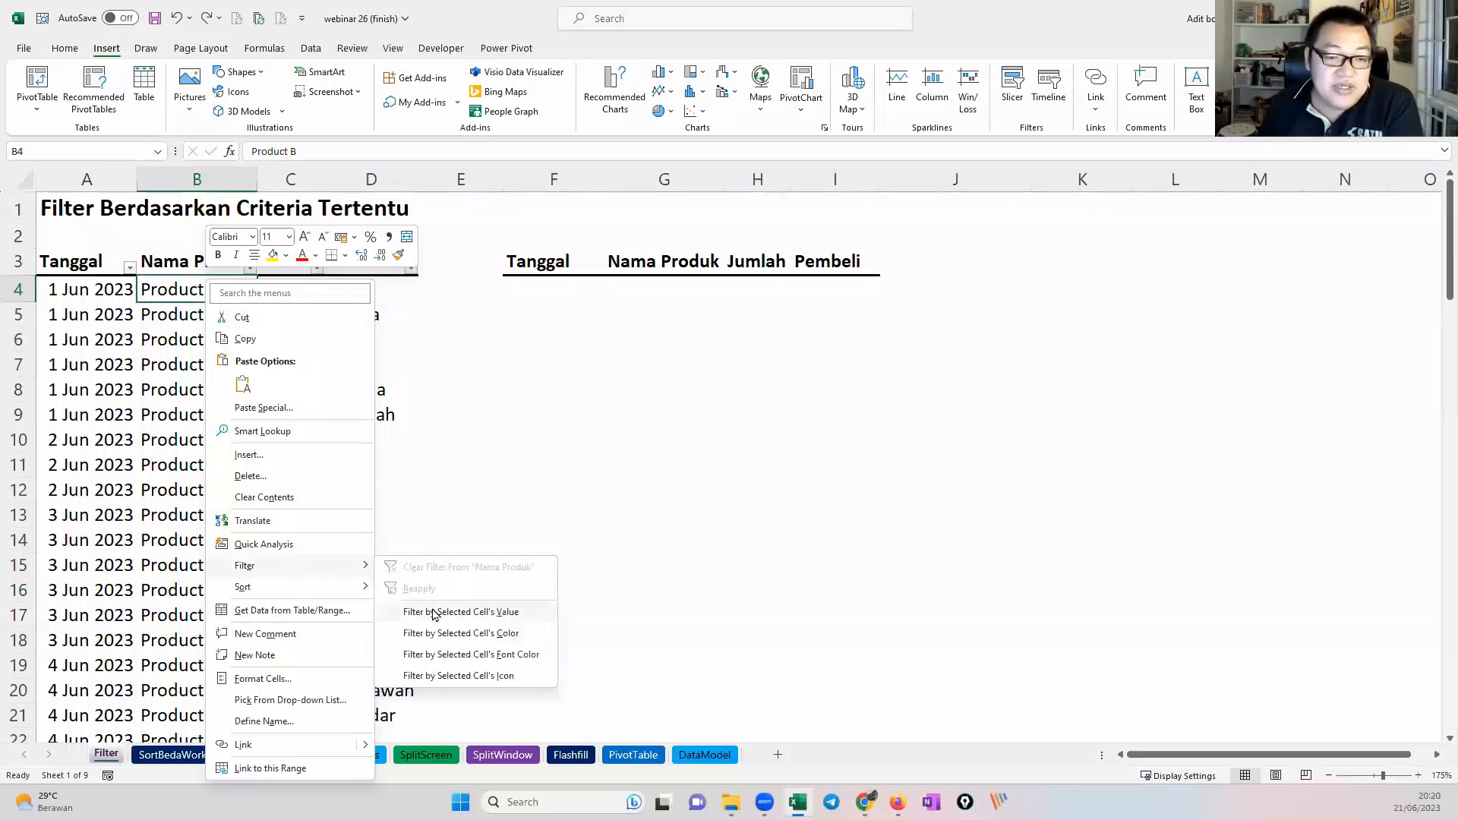
{"action": "left_click", "coordinate": [525, 617]}
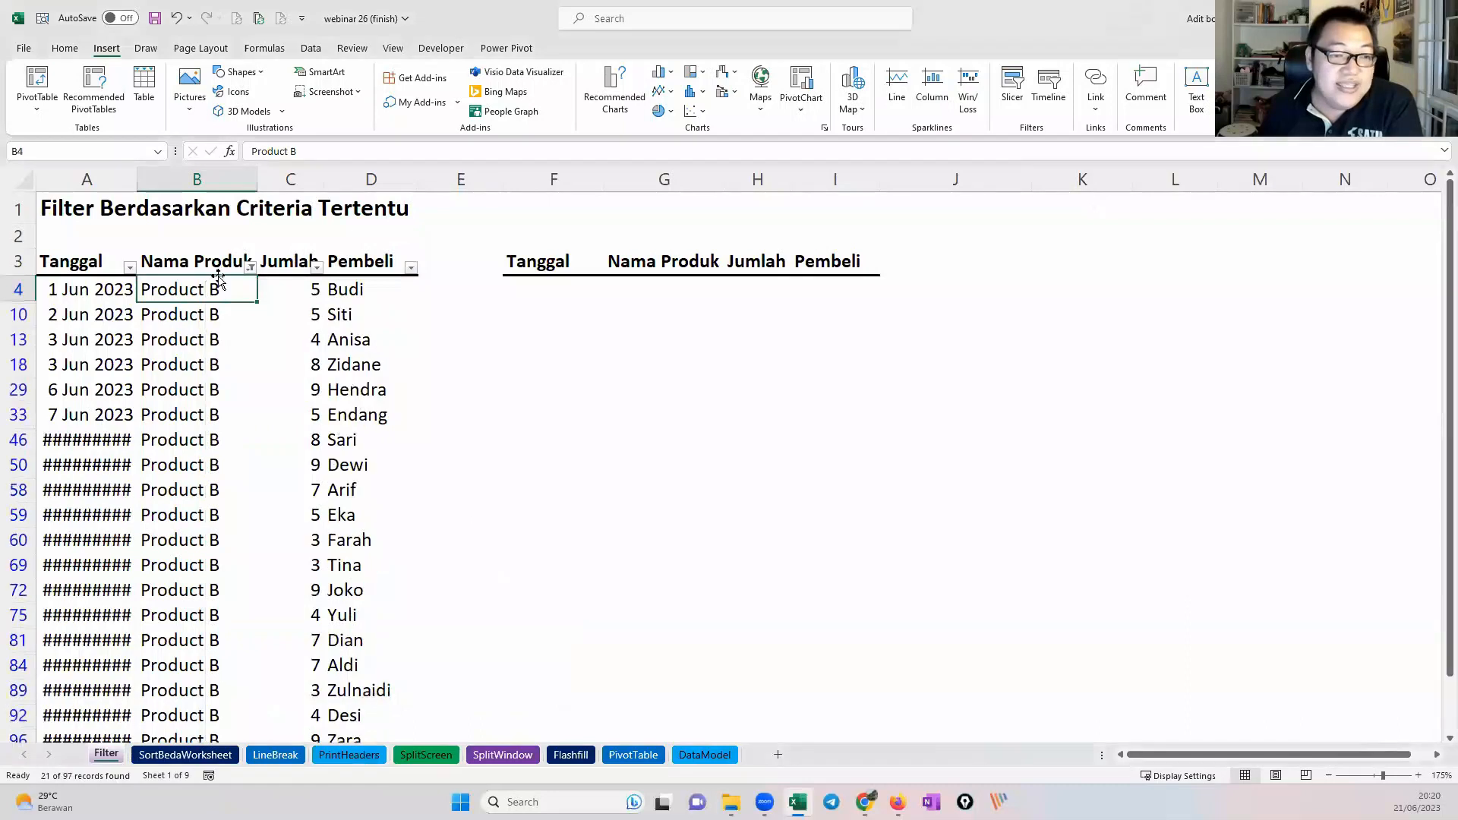
{"action": "left_click", "coordinate": [196, 640], "text": "shift"}
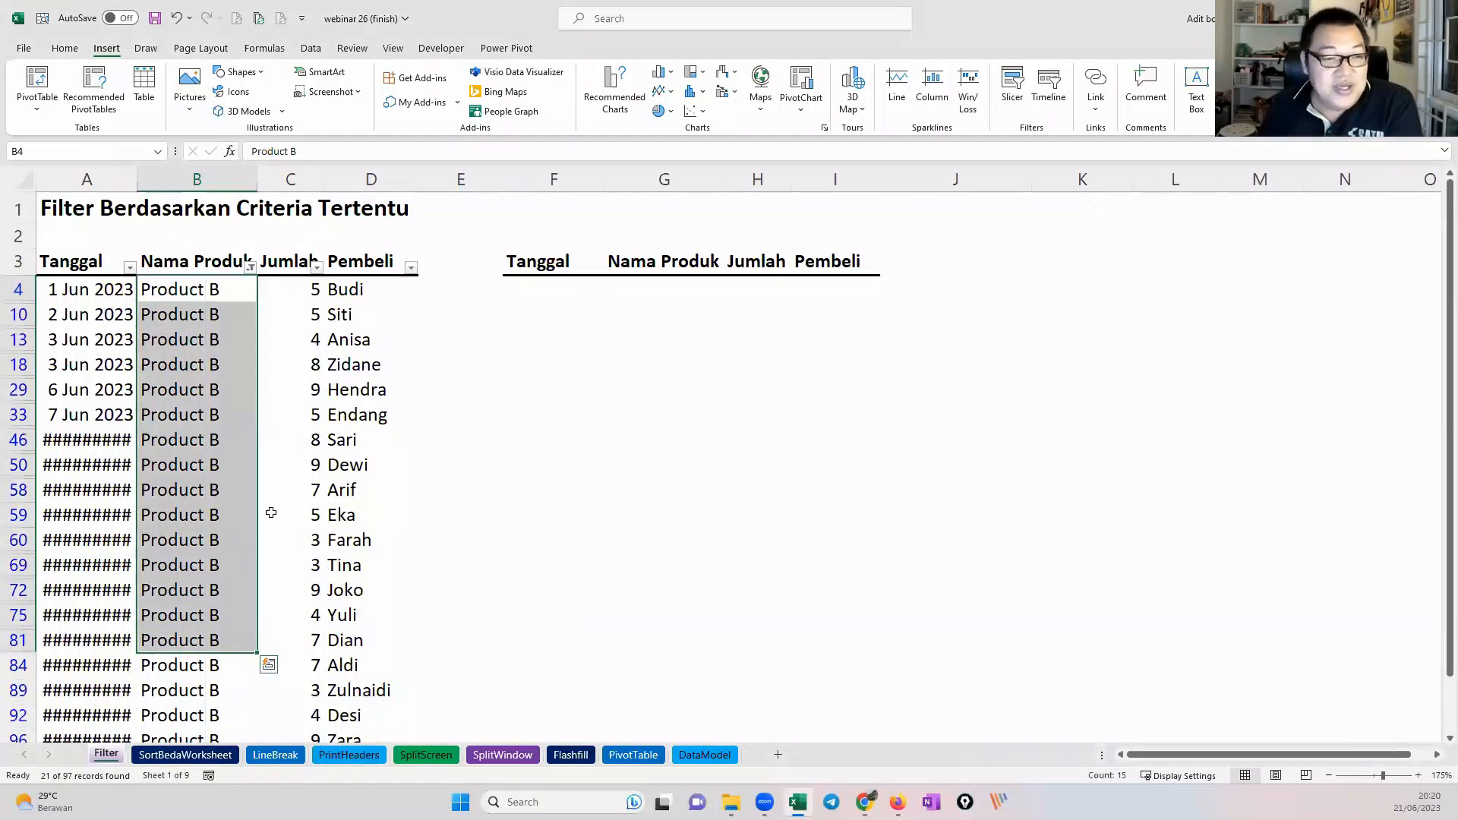
Step: Filter the Jumlah column by the value of cell C4, 5, and select the remaining product and quantity cells
{"action": "right_click", "coordinate": [314, 296]}
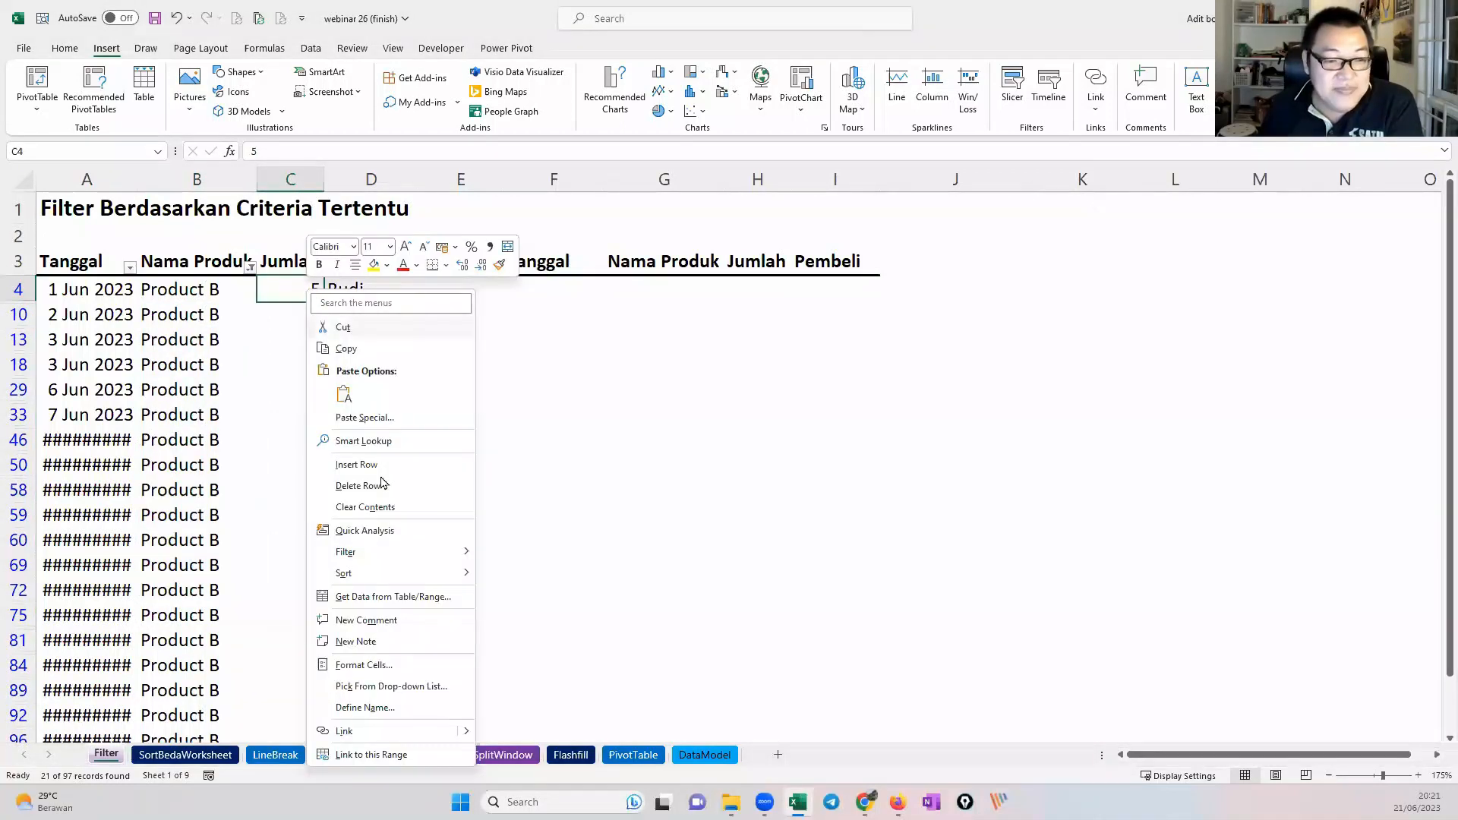
{"action": "mouse_move", "coordinate": [464, 553]}
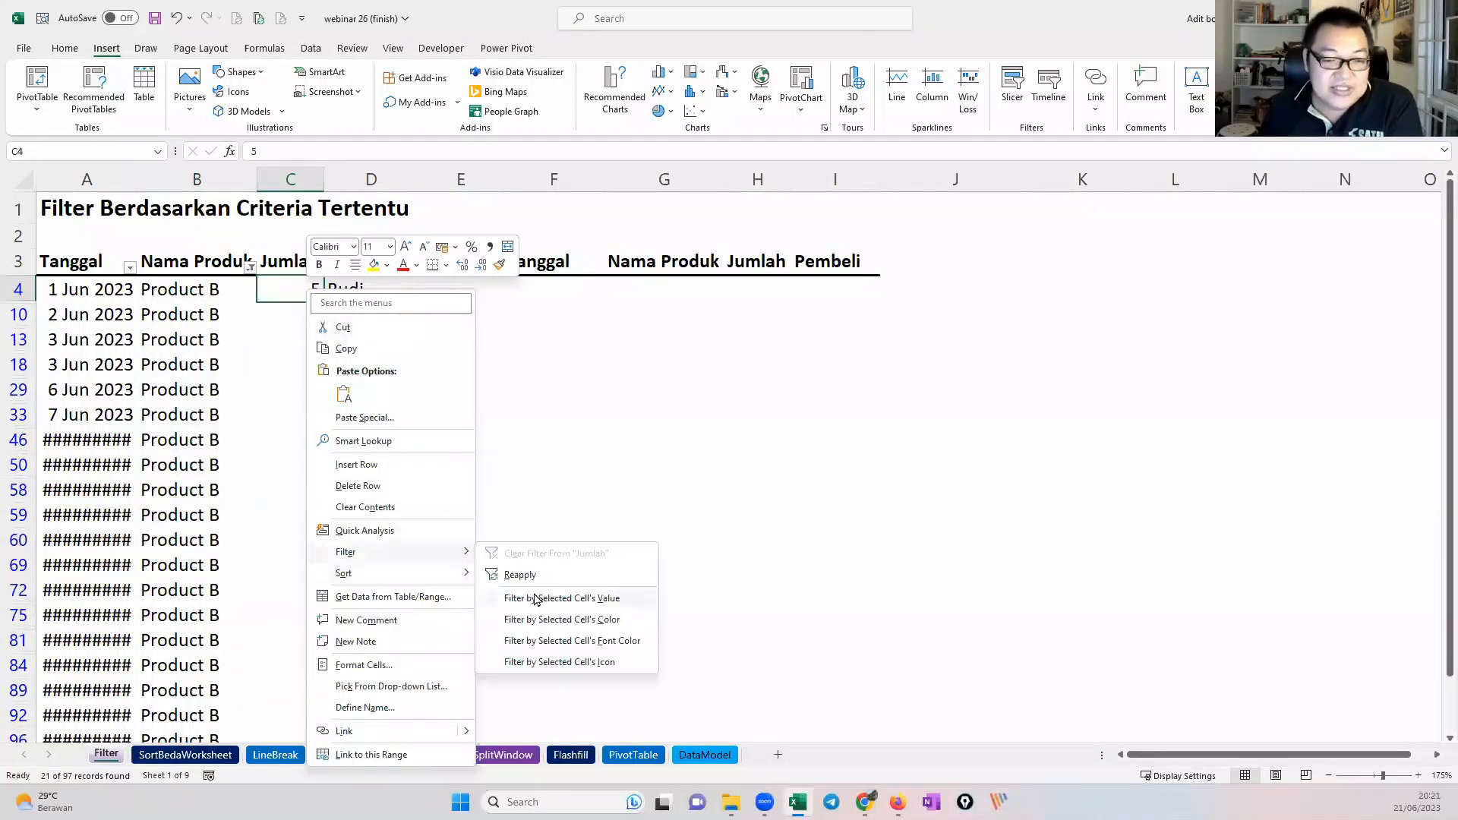
{"action": "left_click", "coordinate": [539, 599]}
{"action": "left_click_drag", "start_coordinate": [216, 287], "coordinate": [313, 390]}
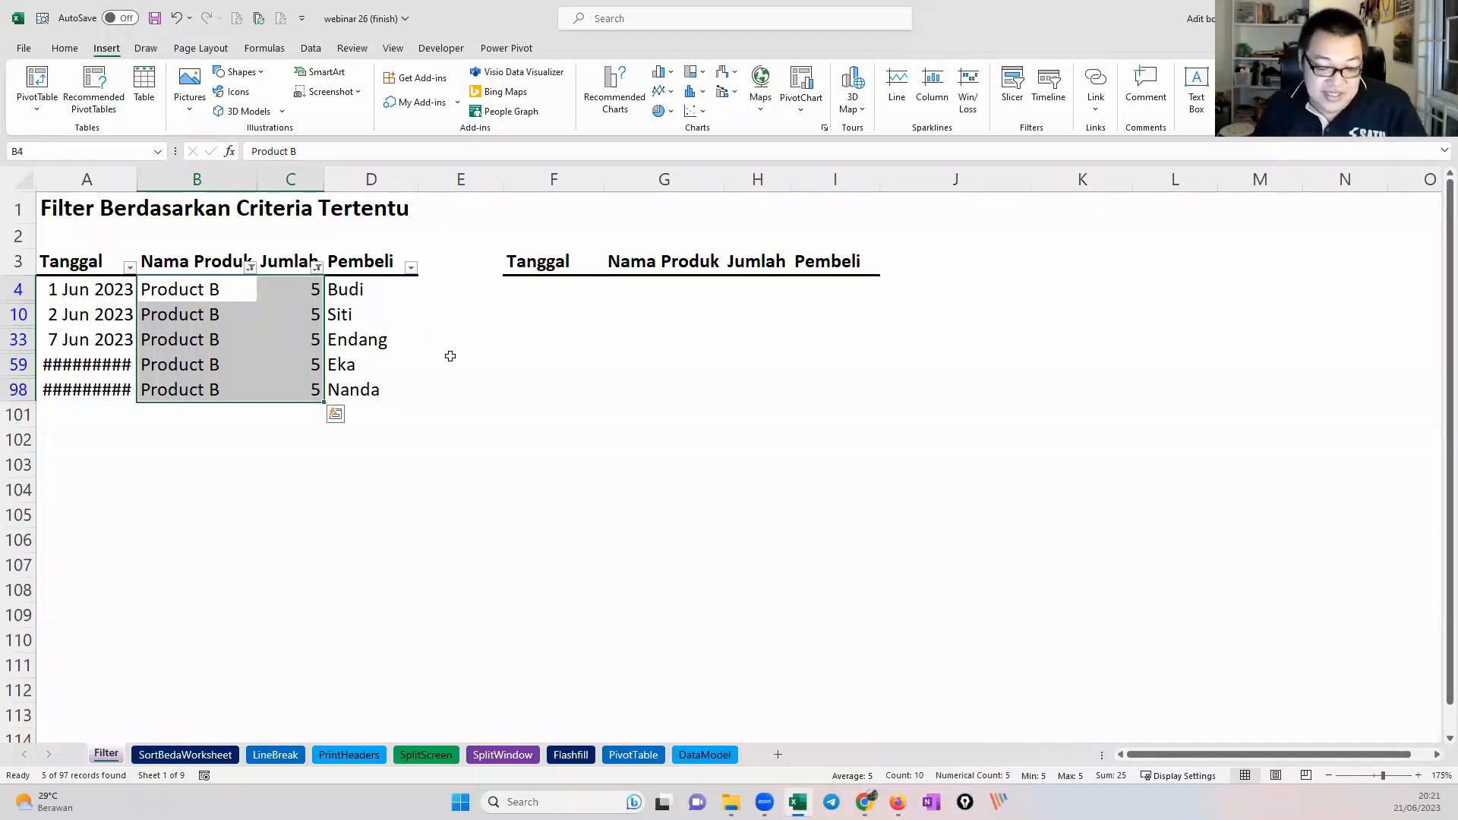
Step: Clear all active filters from the source table while keeping filtering turned on
{"action": "key", "text": "alt"}
{"action": "key", "text": "c"}
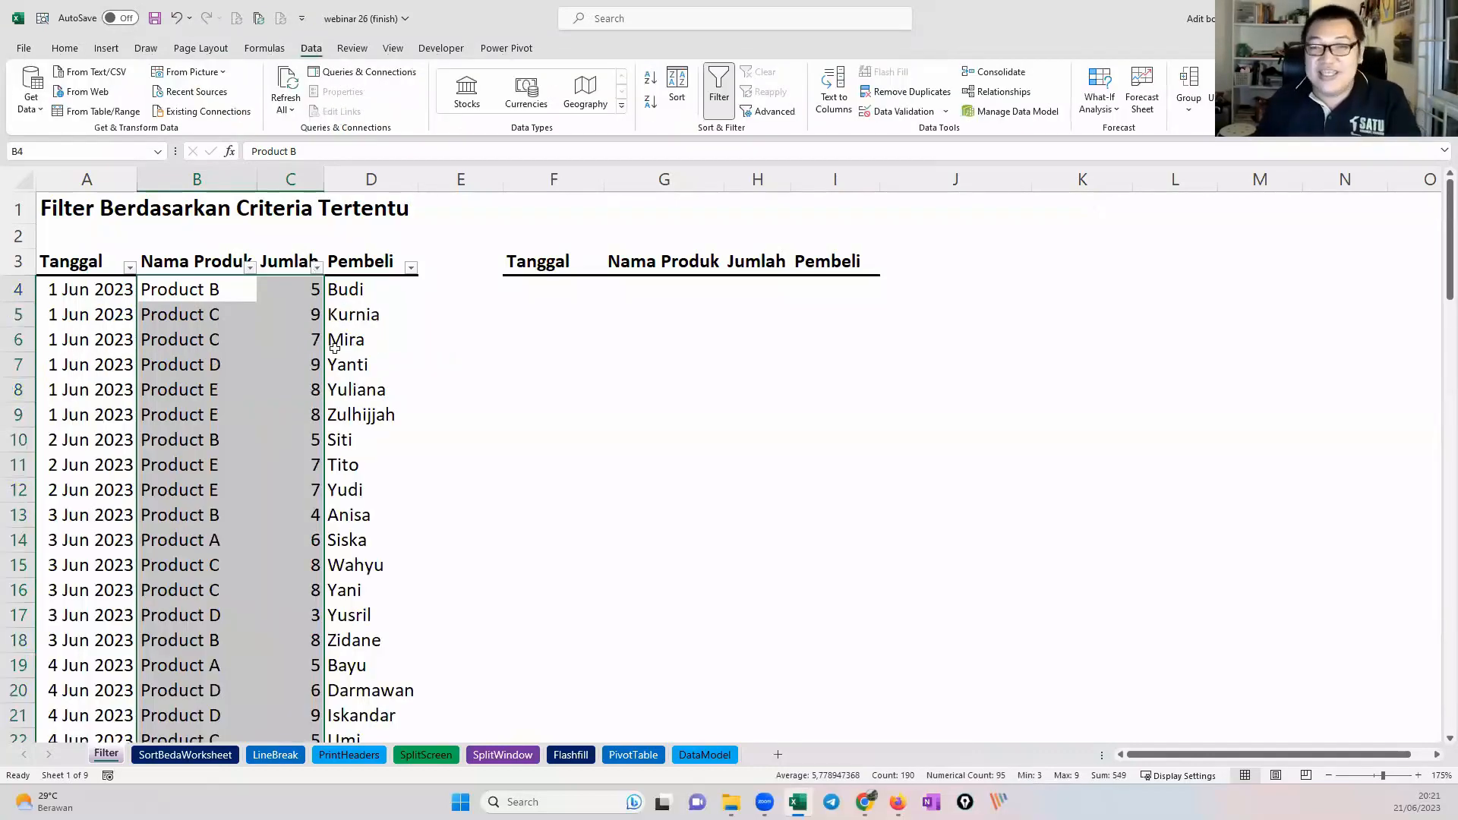
{"action": "left_click", "coordinate": [351, 341]}
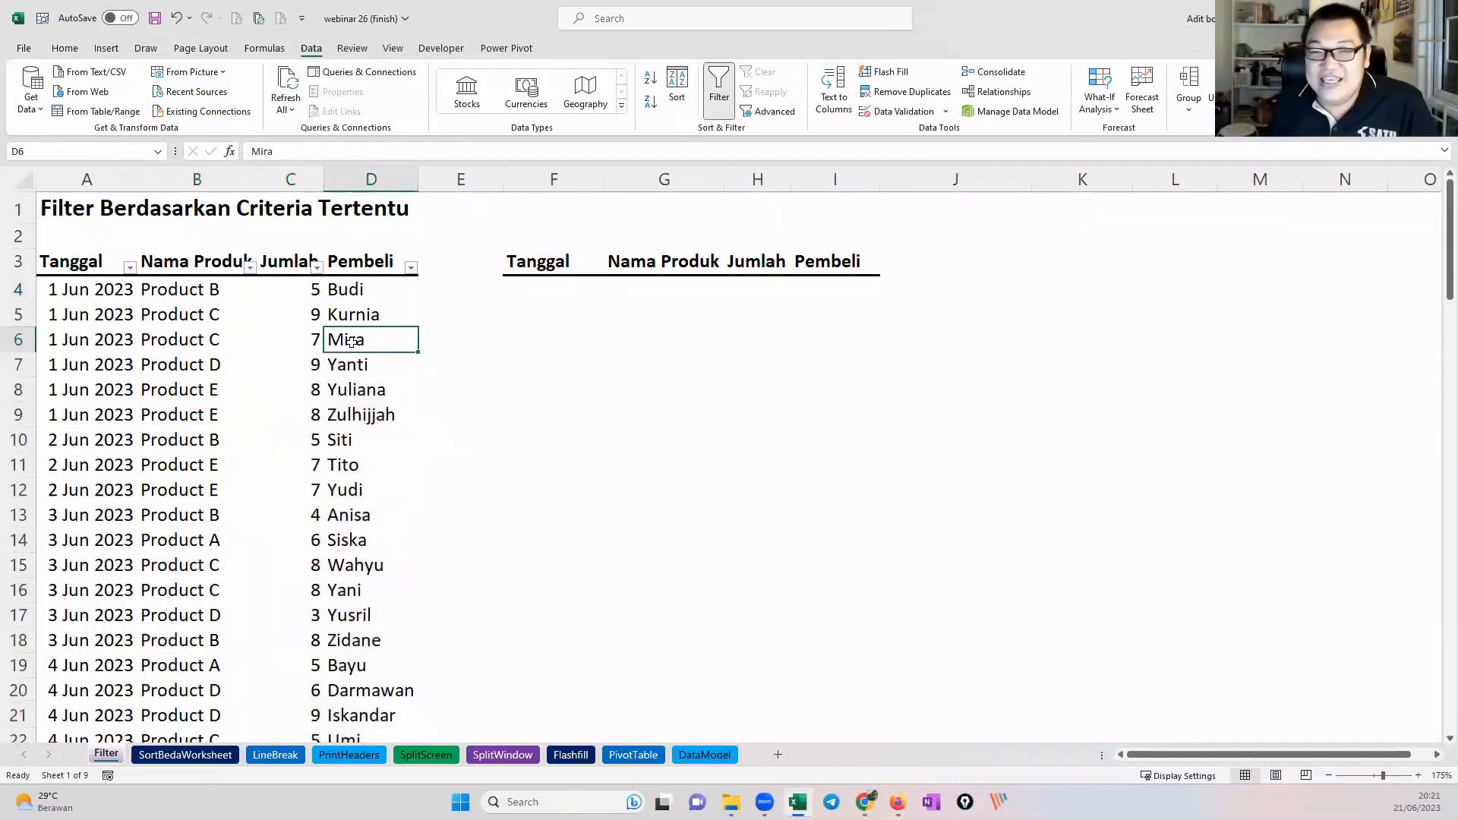
Step: Start a FILTER formula in cell F4 with the source data range A4:D100 as the array
{"action": "left_click", "coordinate": [539, 293]}
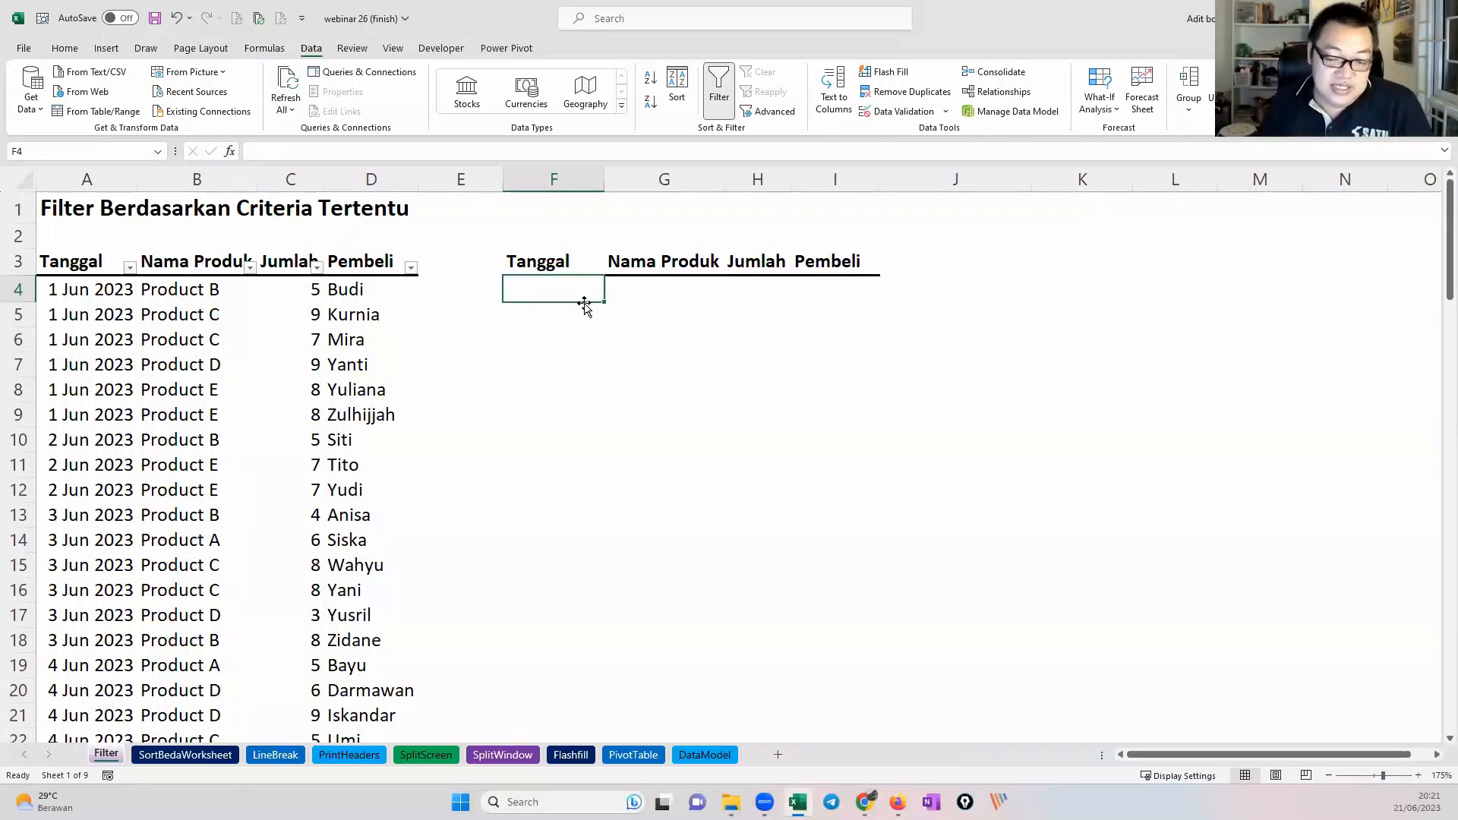
{"action": "type", "text": "="}
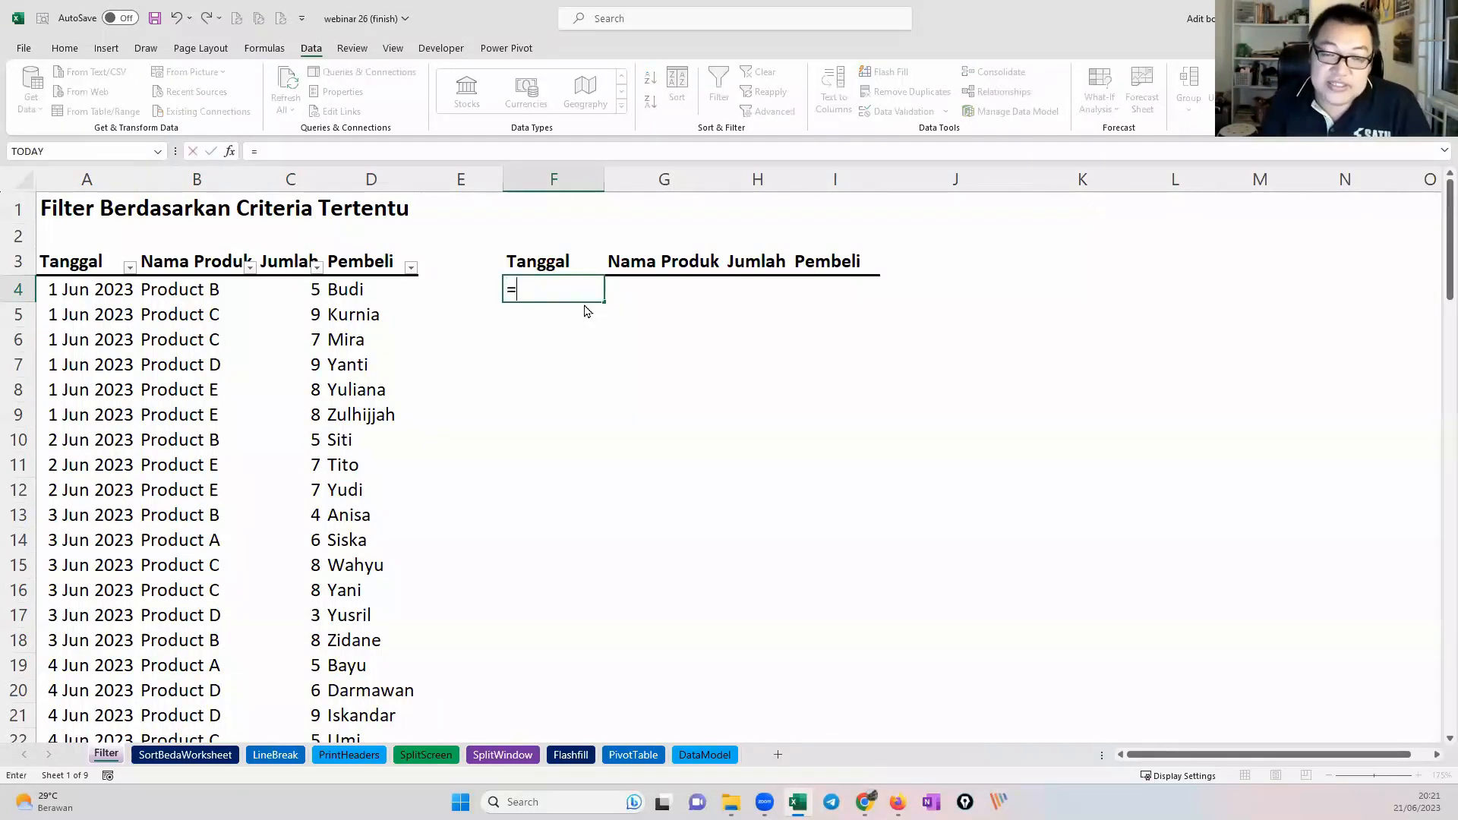
{"action": "type", "text": "fil"}
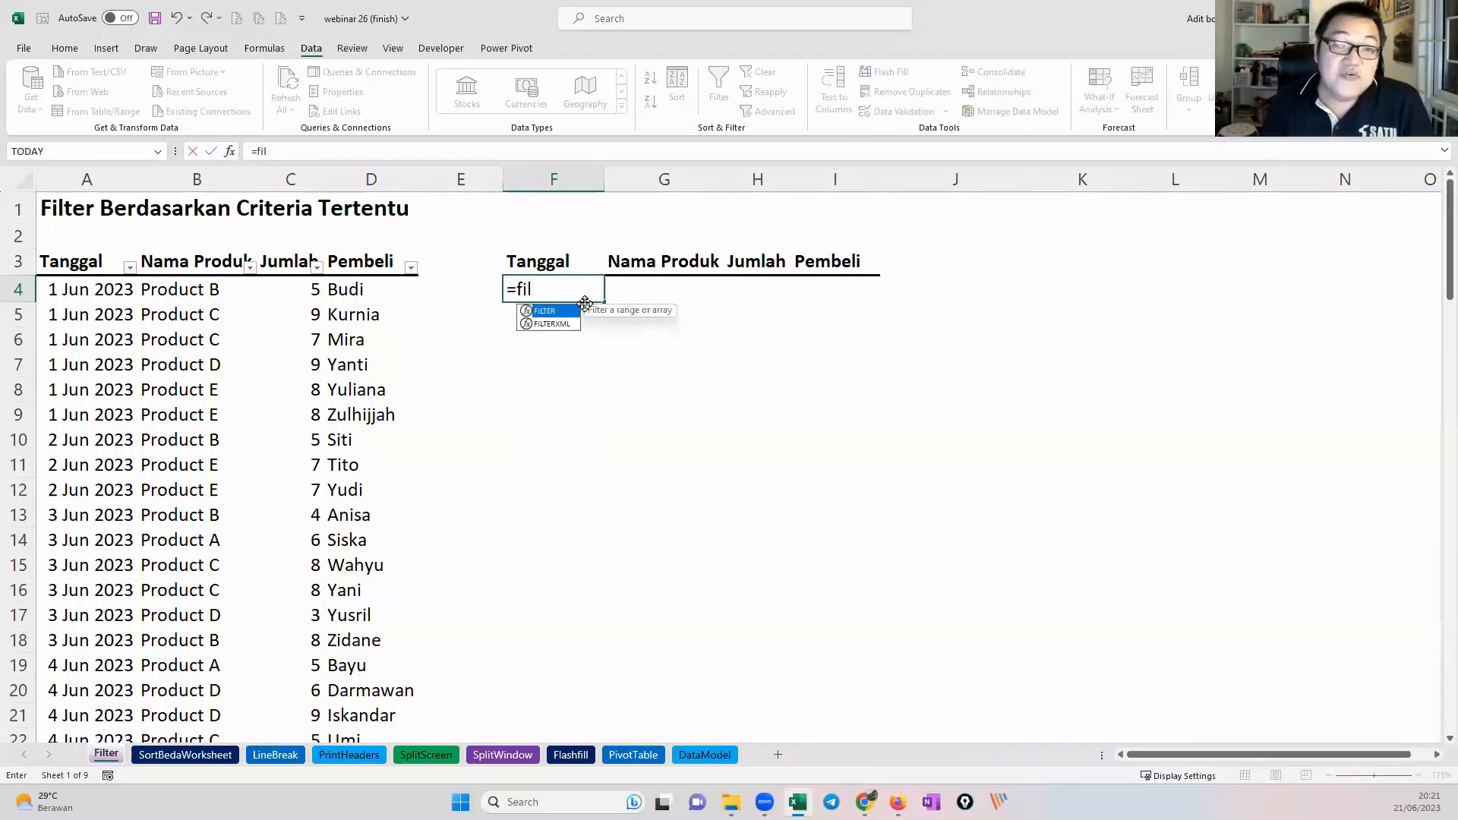
{"action": "key", "text": "Tab"}
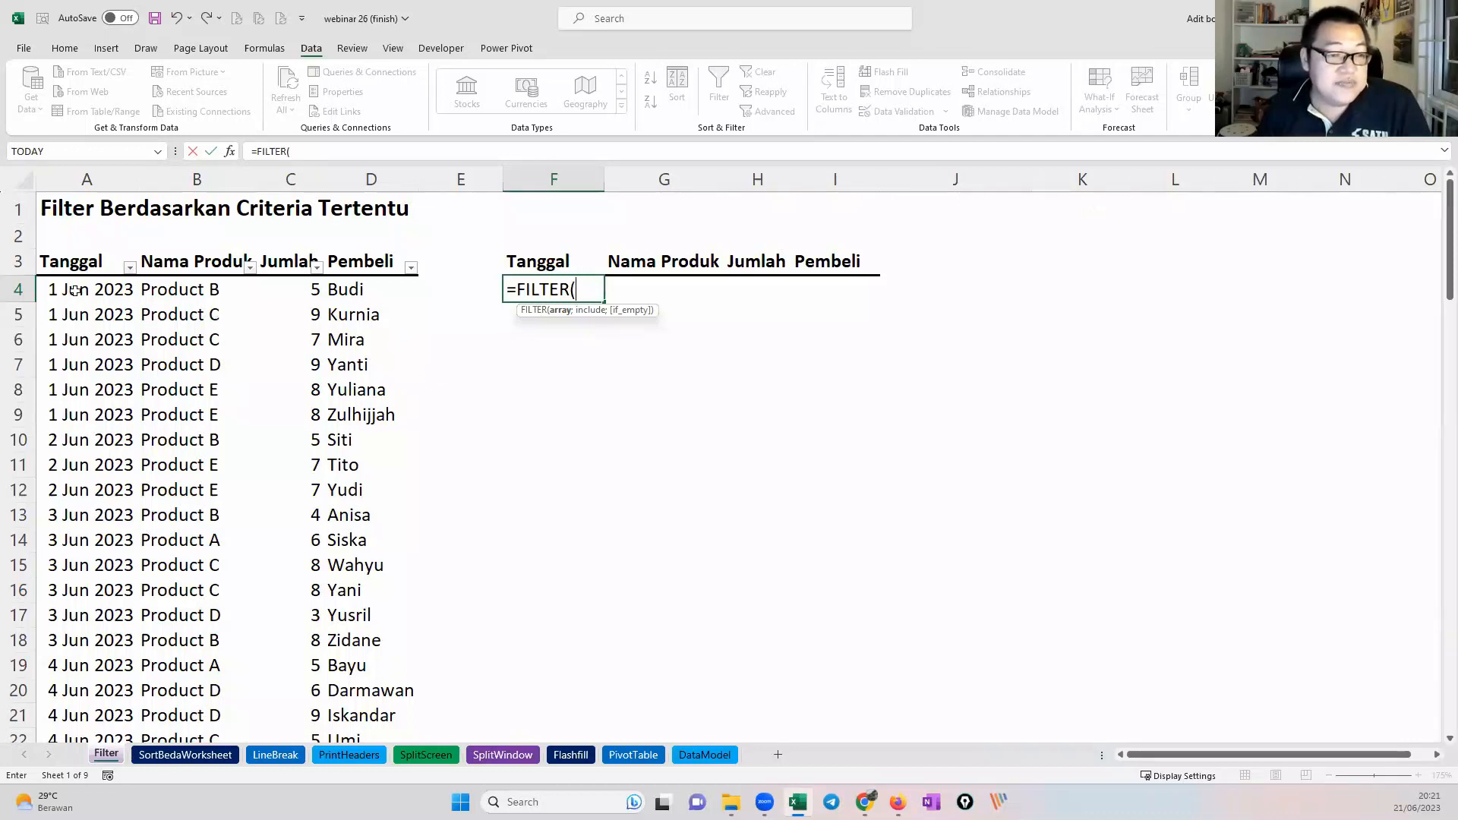
{"action": "left_click", "coordinate": [109, 296]}
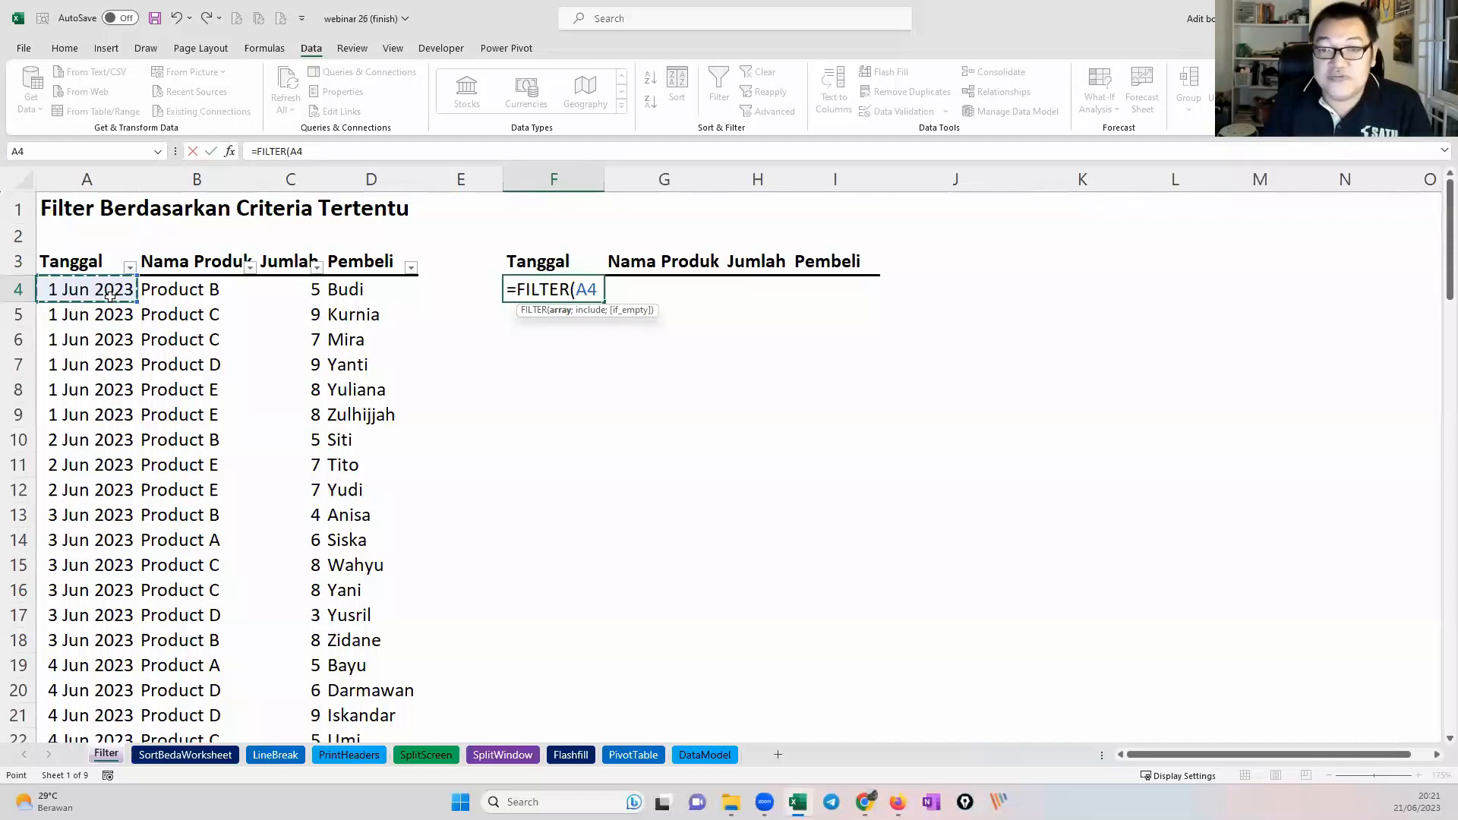
{"action": "key", "text": "ctrl+shift+Right"}
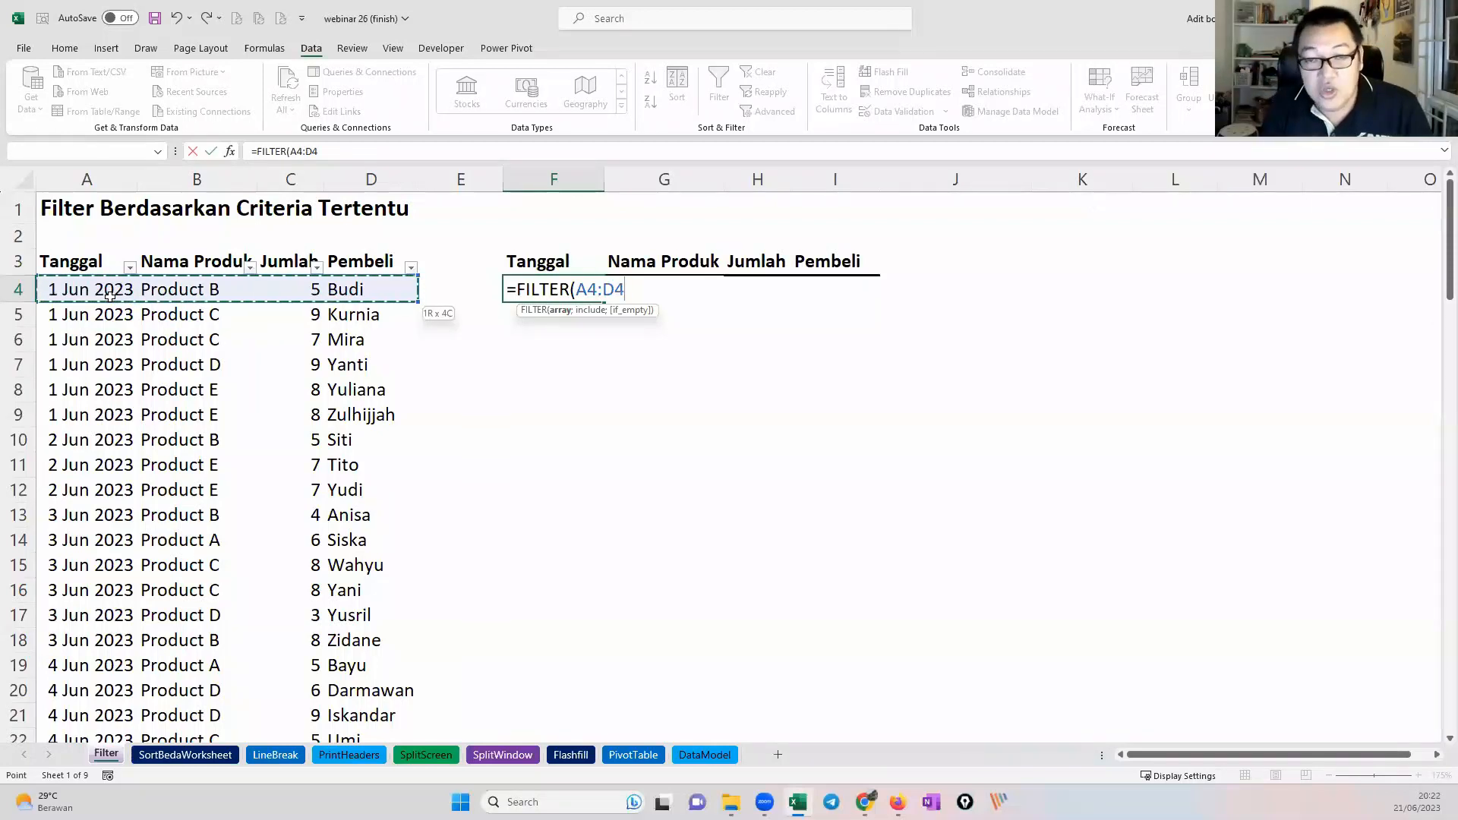
{"action": "key", "text": "ctrl+shift+Down"}
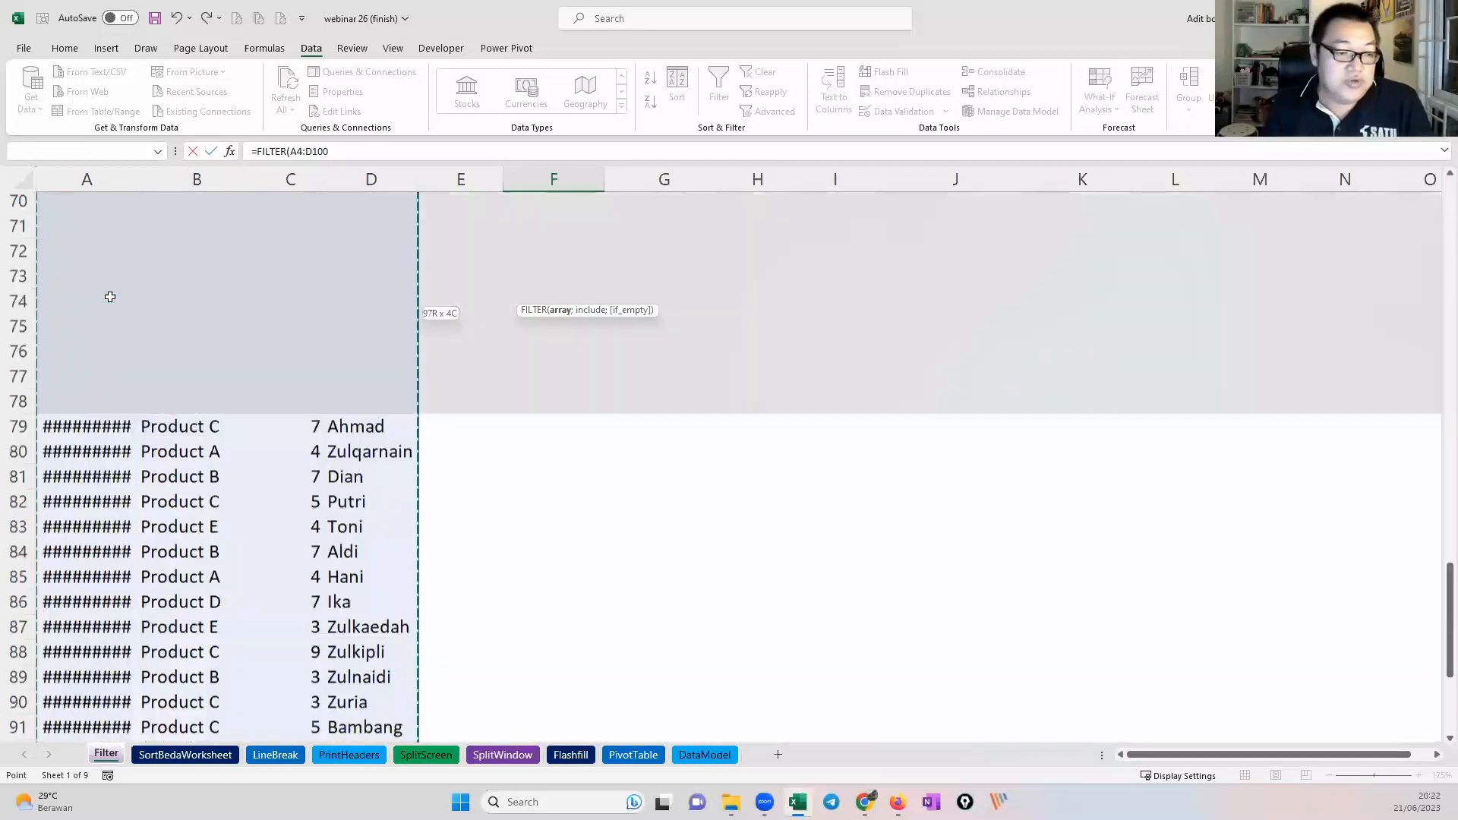
{"action": "scroll", "coordinate": [161, 549], "scroll_direction": "down", "scroll_amount": 2}
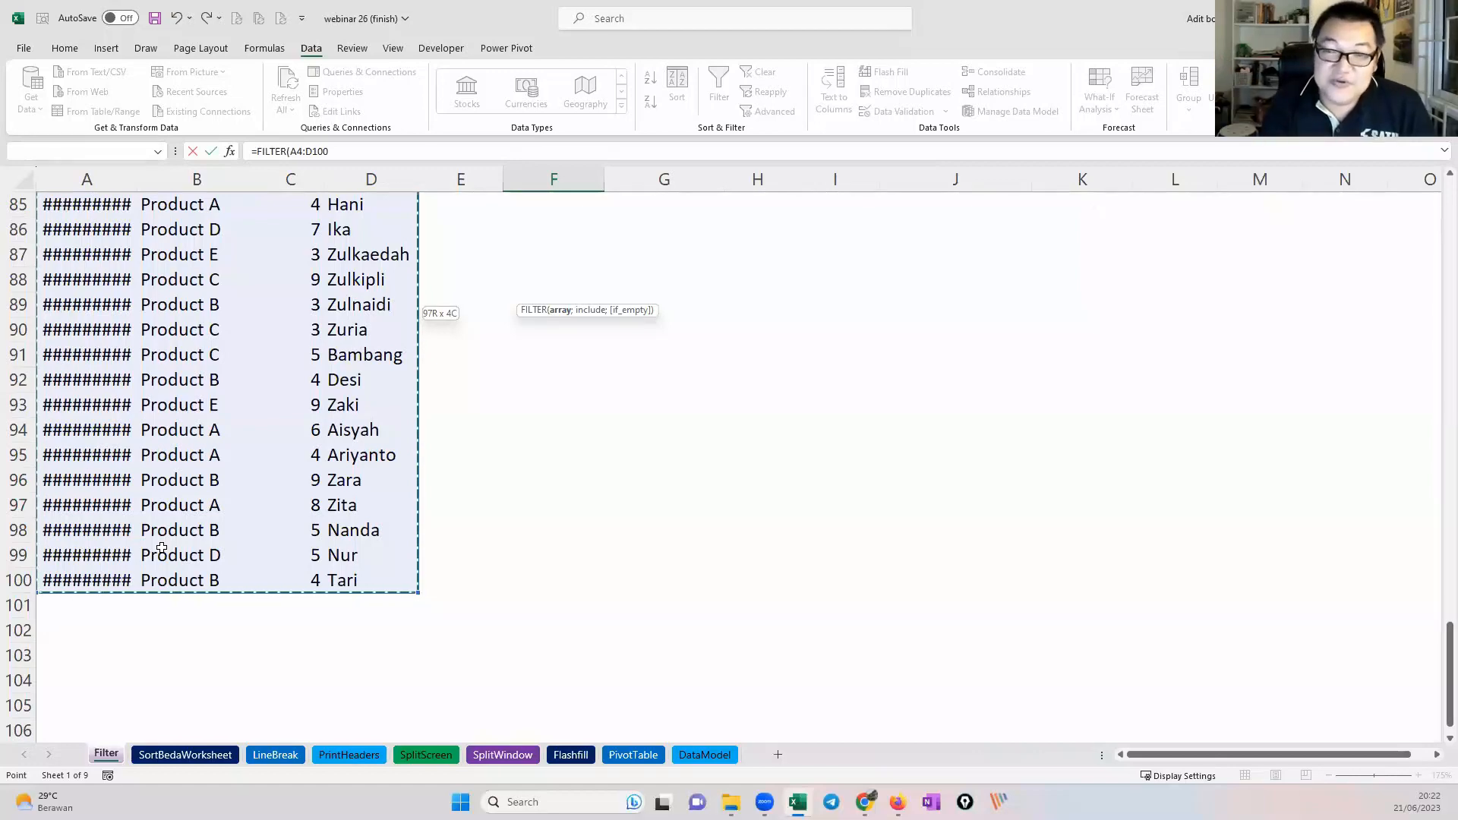
{"action": "scroll", "coordinate": [162, 546], "scroll_direction": "up", "scroll_amount": 20}
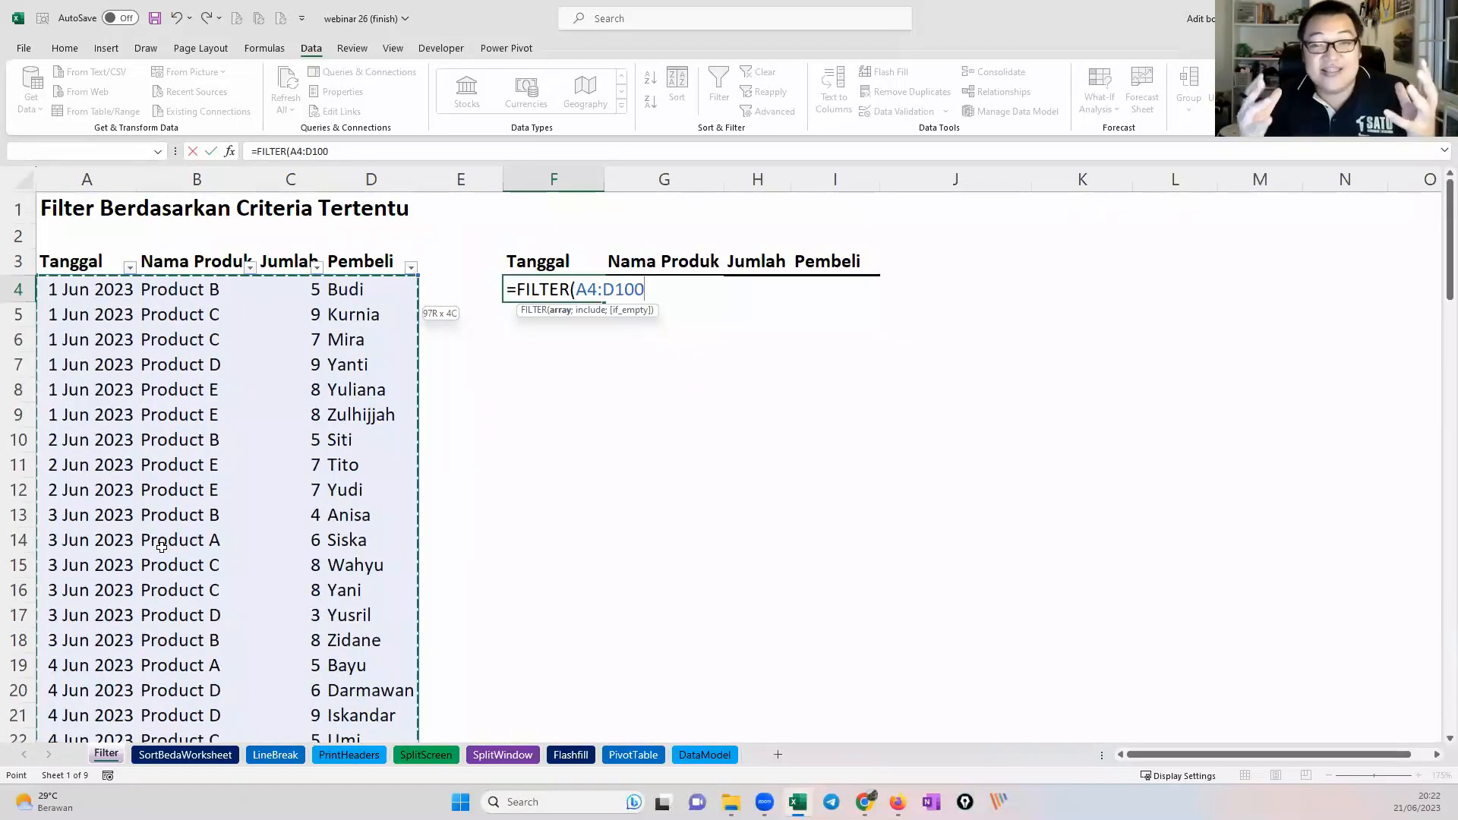
Step: Add the include argument to the FILTER formula, testing the product range B4:B100 for equality
{"action": "type", "text": ";"}
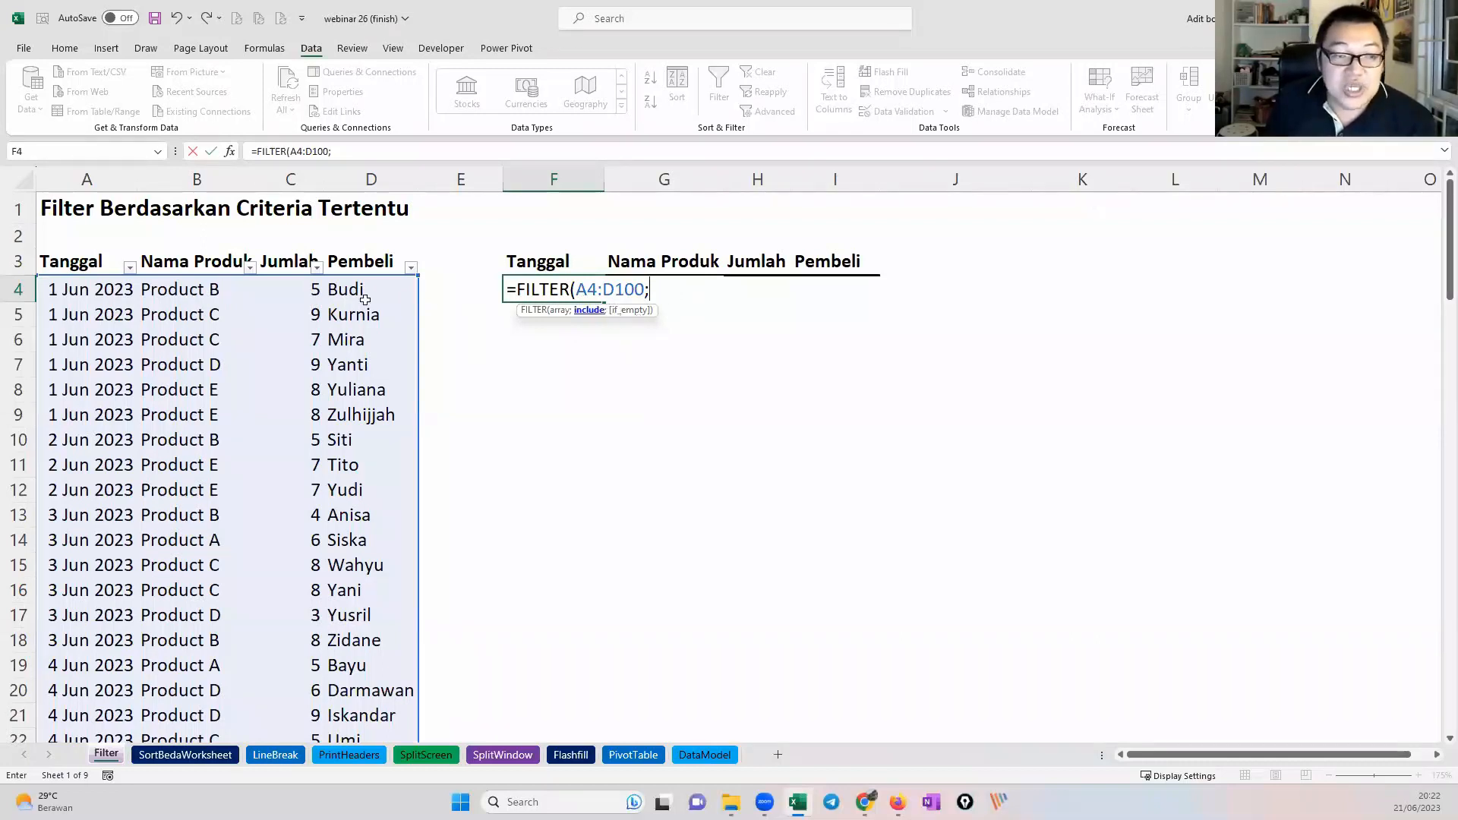
{"action": "left_click", "coordinate": [204, 289]}
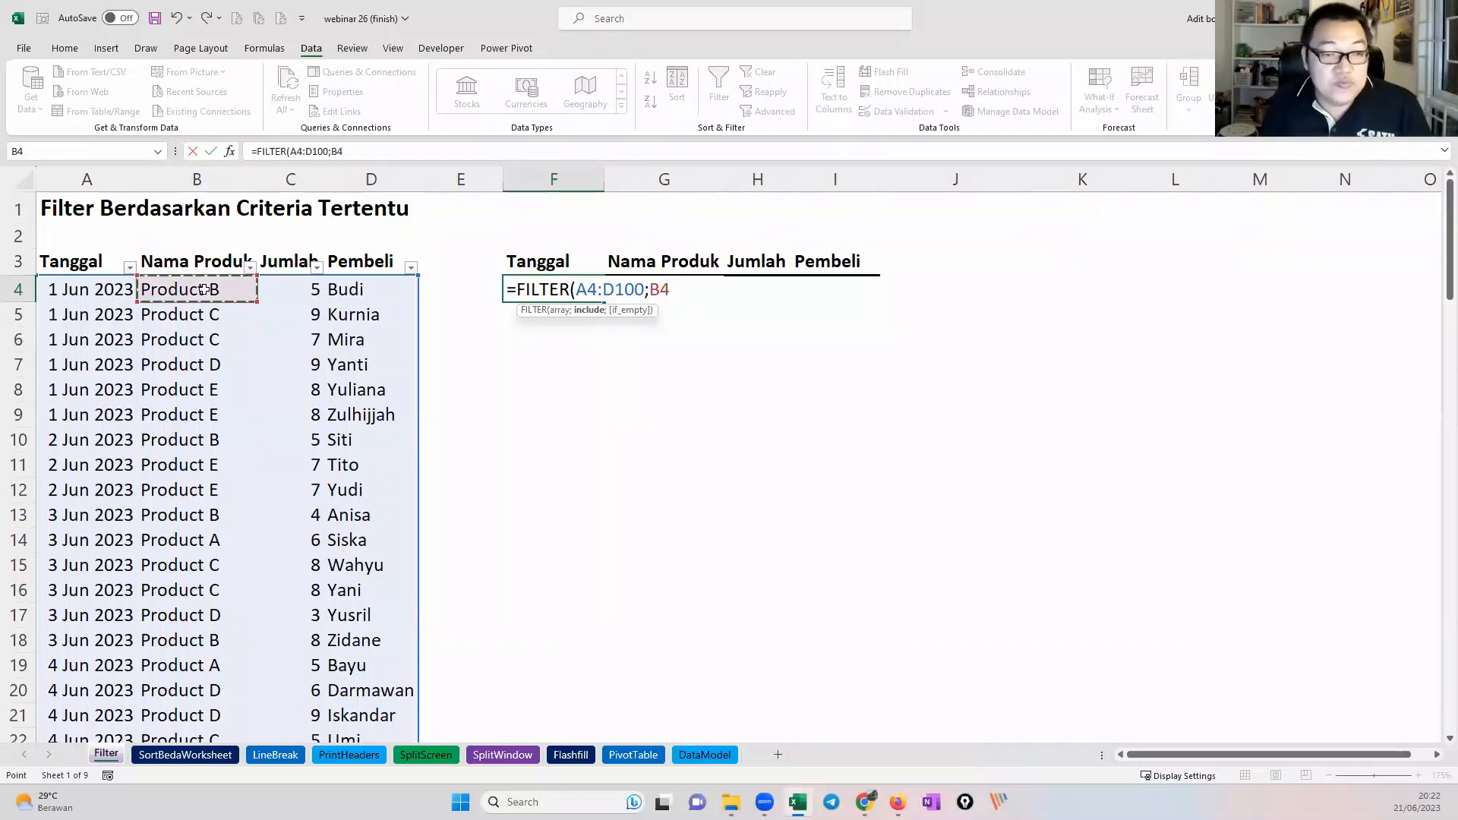
{"action": "key", "text": "ctrl+shift+Down"}
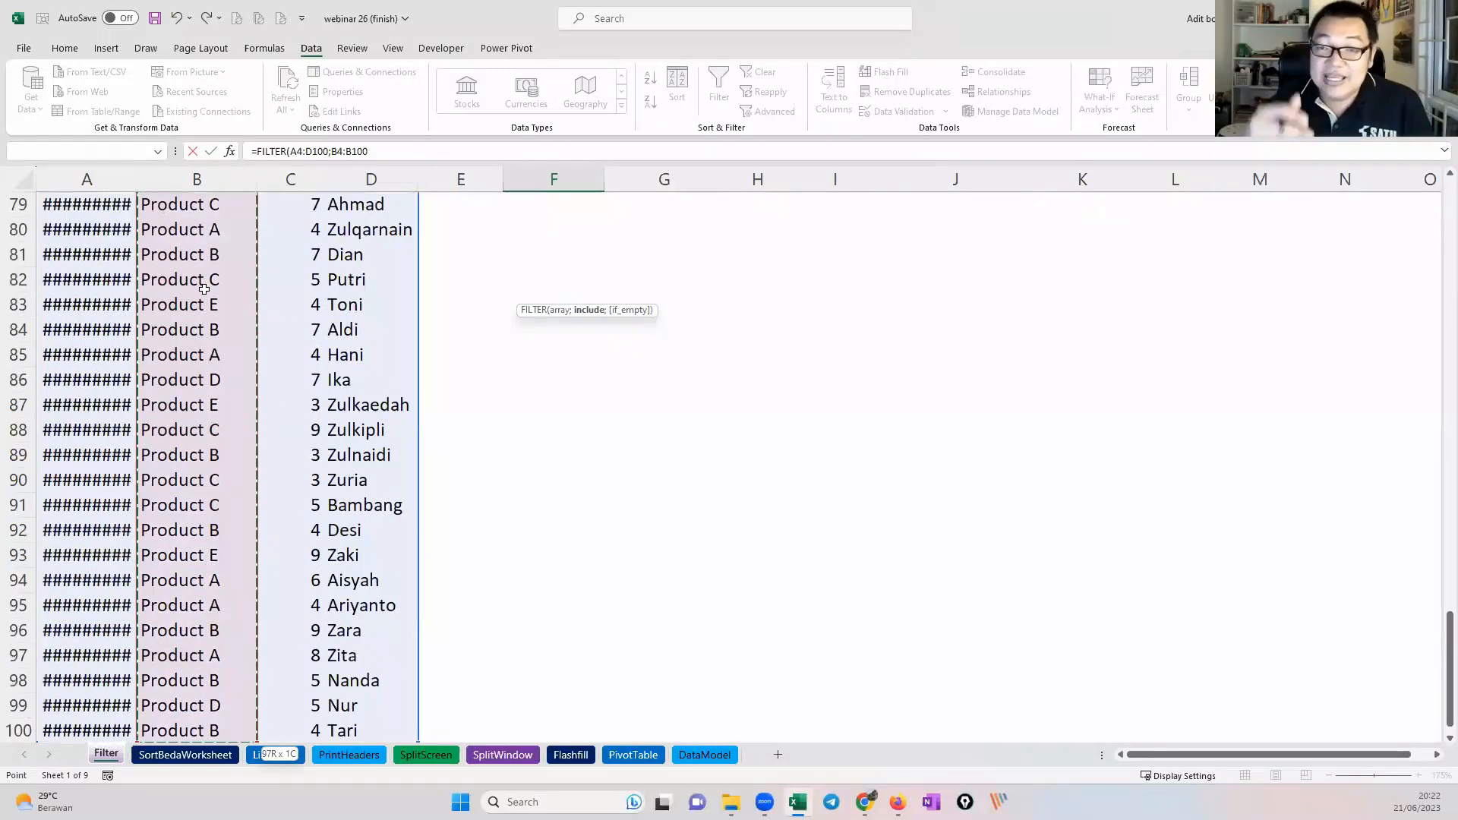
{"action": "scroll", "coordinate": [203, 290], "scroll_direction": "up", "scroll_amount": 20}
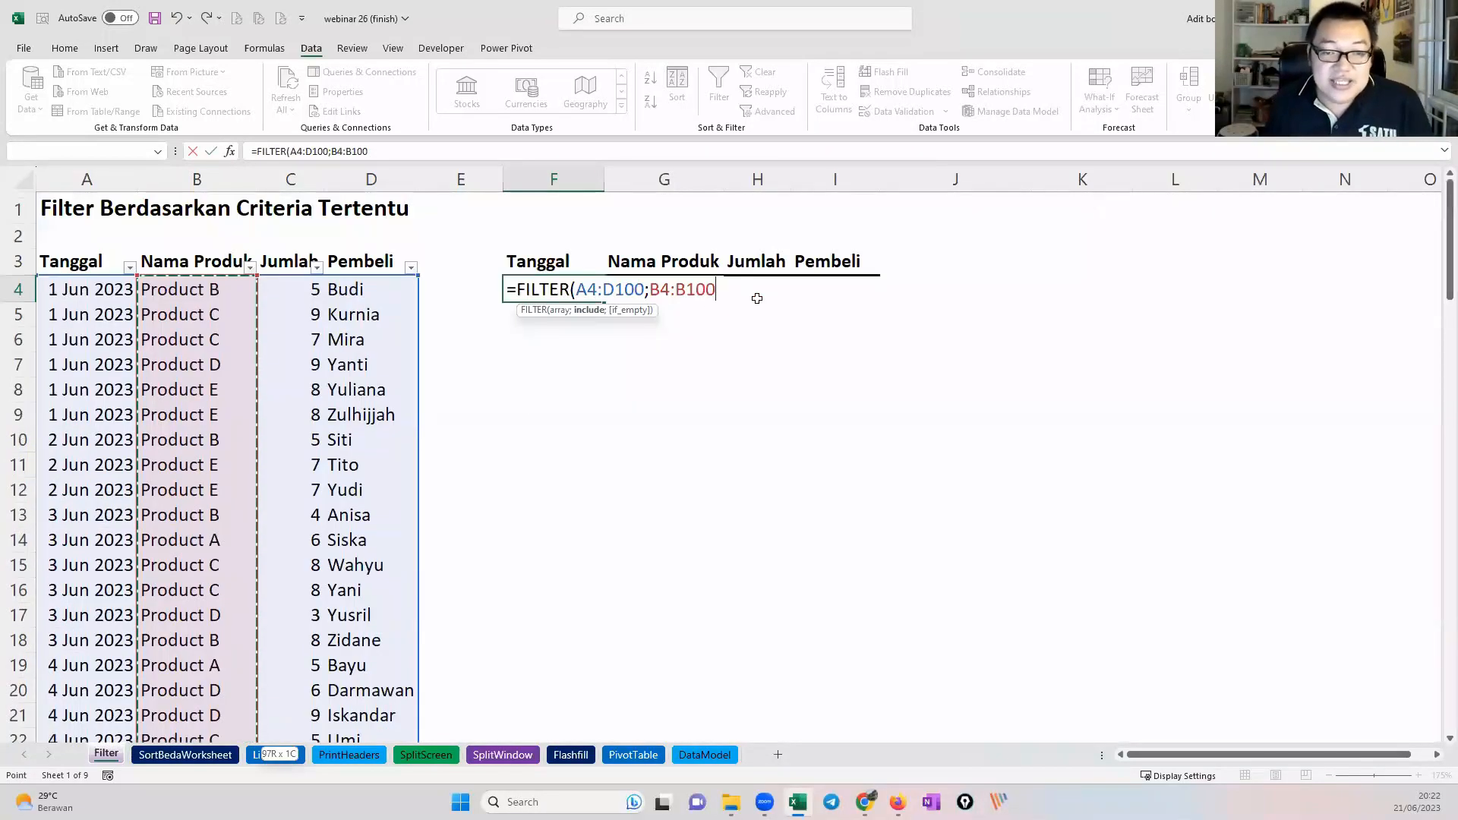
{"action": "type", "text": "="}
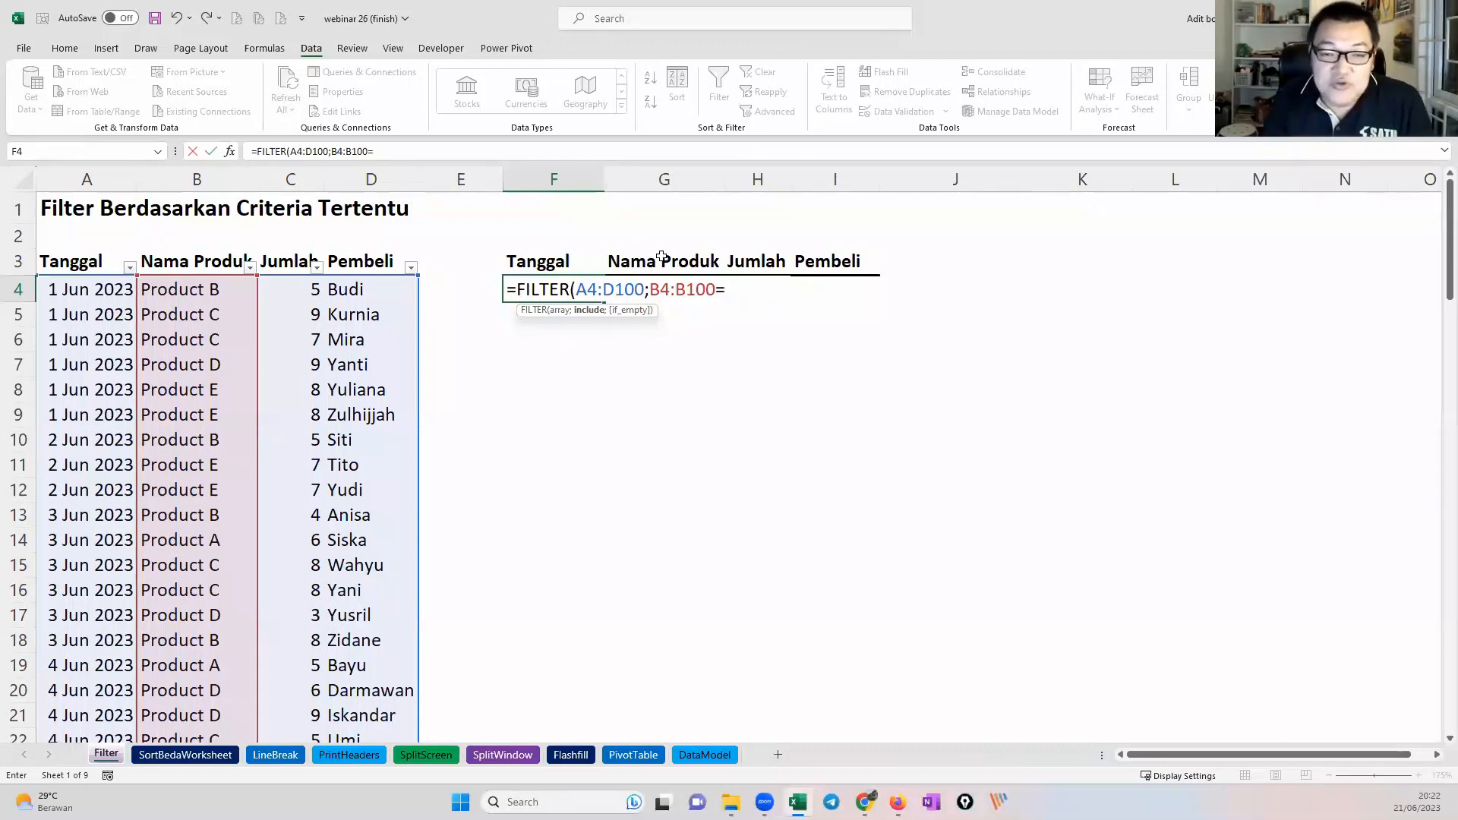
{"action": "type", "text": "\""}
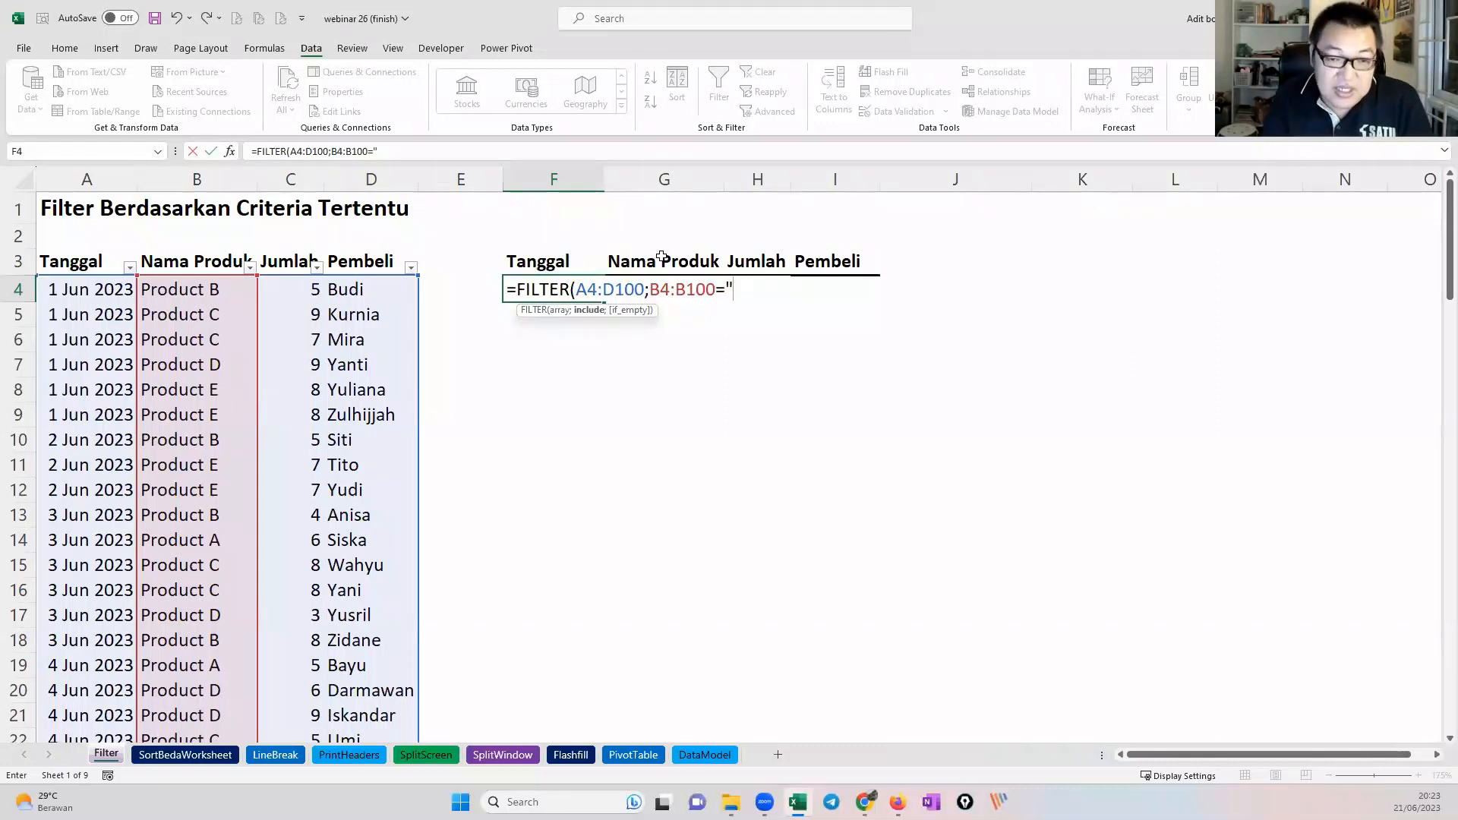
{"action": "type", "text": "Pro"}
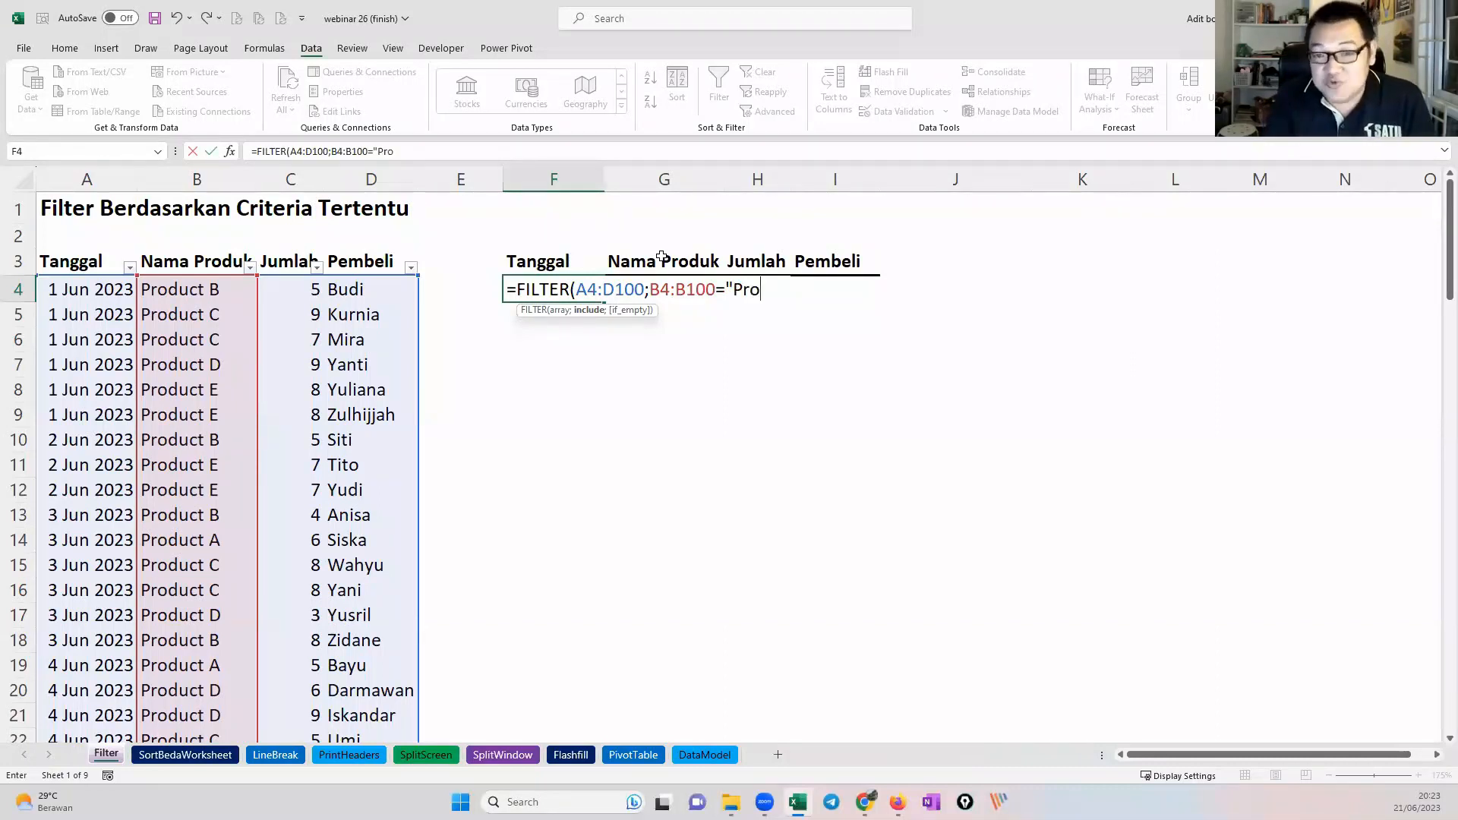
{"action": "key", "text": "BackSpace"}
{"action": "key", "text": "BackSpace"}
{"action": "key", "text": "BackSpace"}
{"action": "key", "text": "BackSpace"}
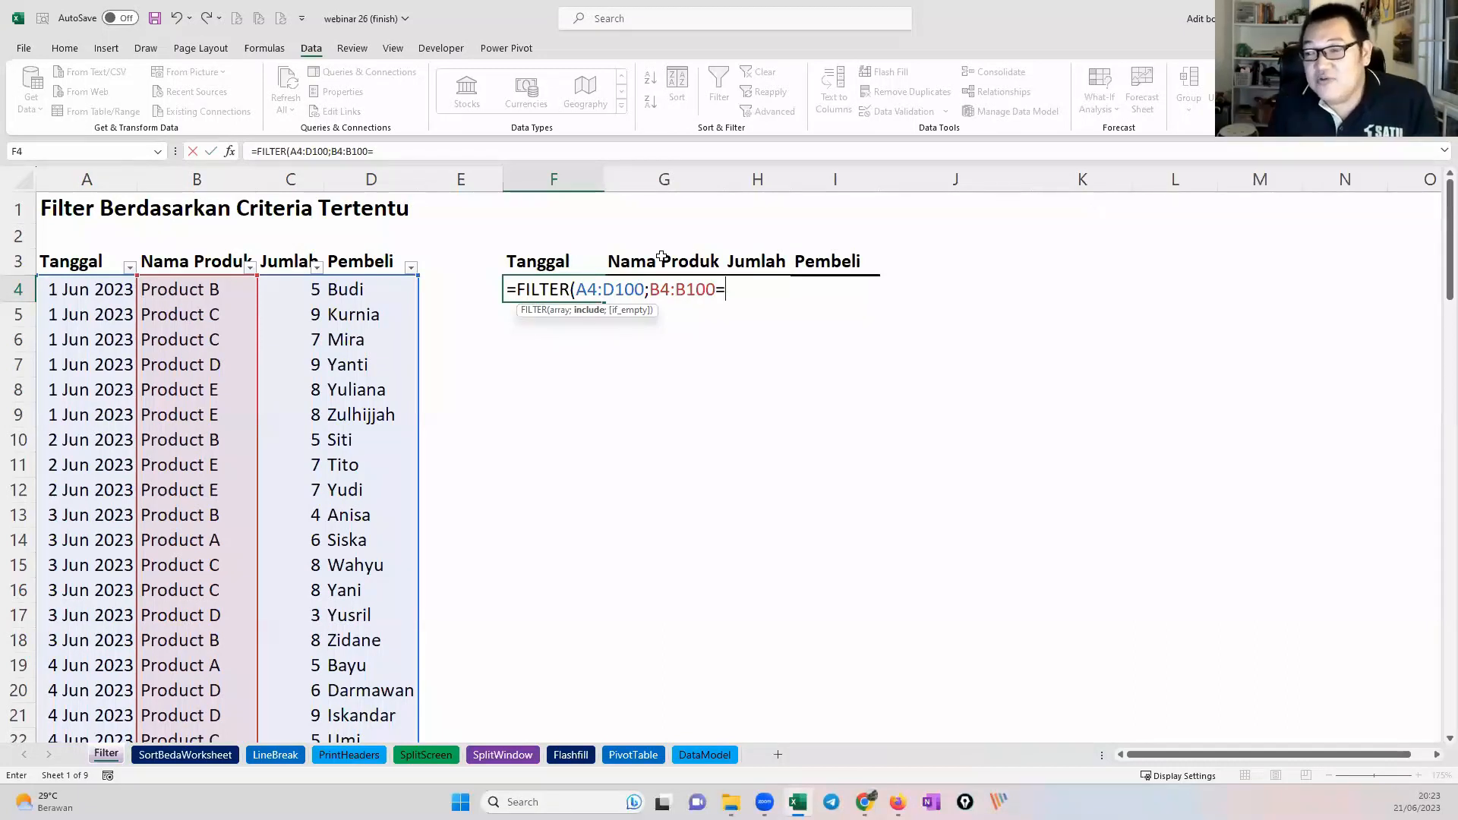
Step: Use cell B4 as the criterion, convert the reference to the literal text "Product B", and complete the FILTER formula
{"action": "left_click", "coordinate": [226, 289]}
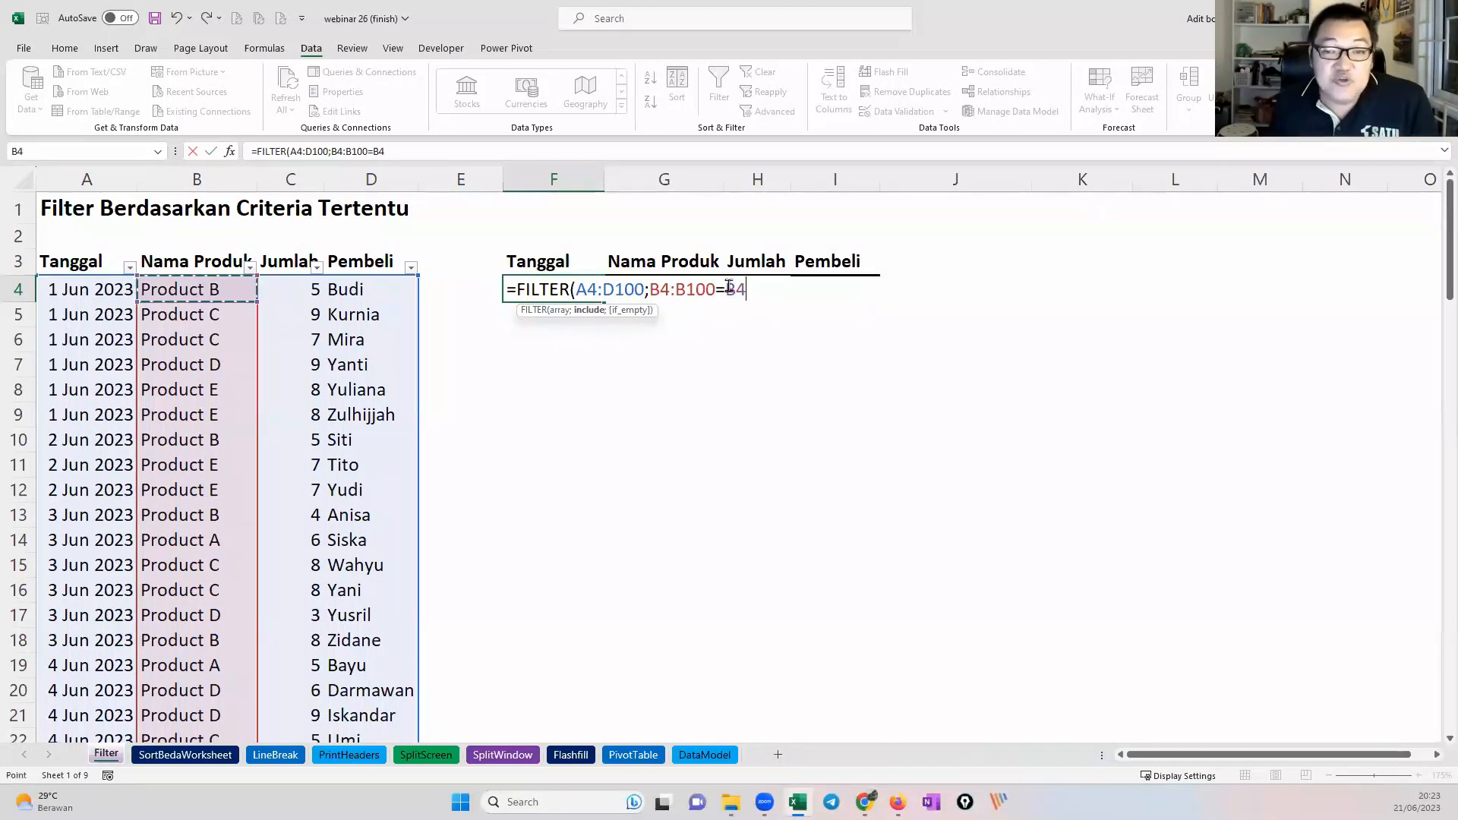
{"action": "left_click_drag", "start_coordinate": [756, 288], "coordinate": [729, 287]}
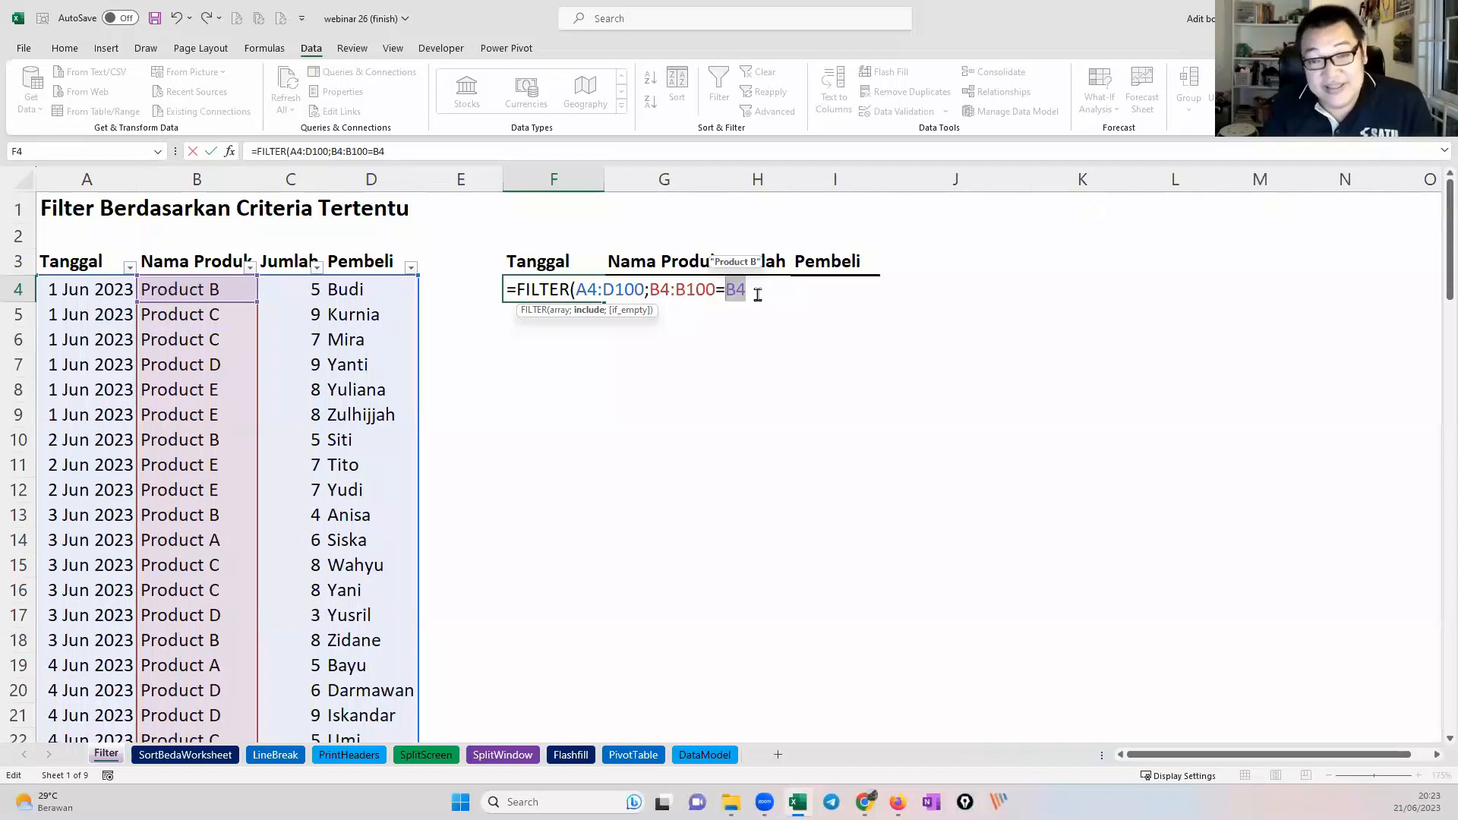
{"action": "key", "text": "F9"}
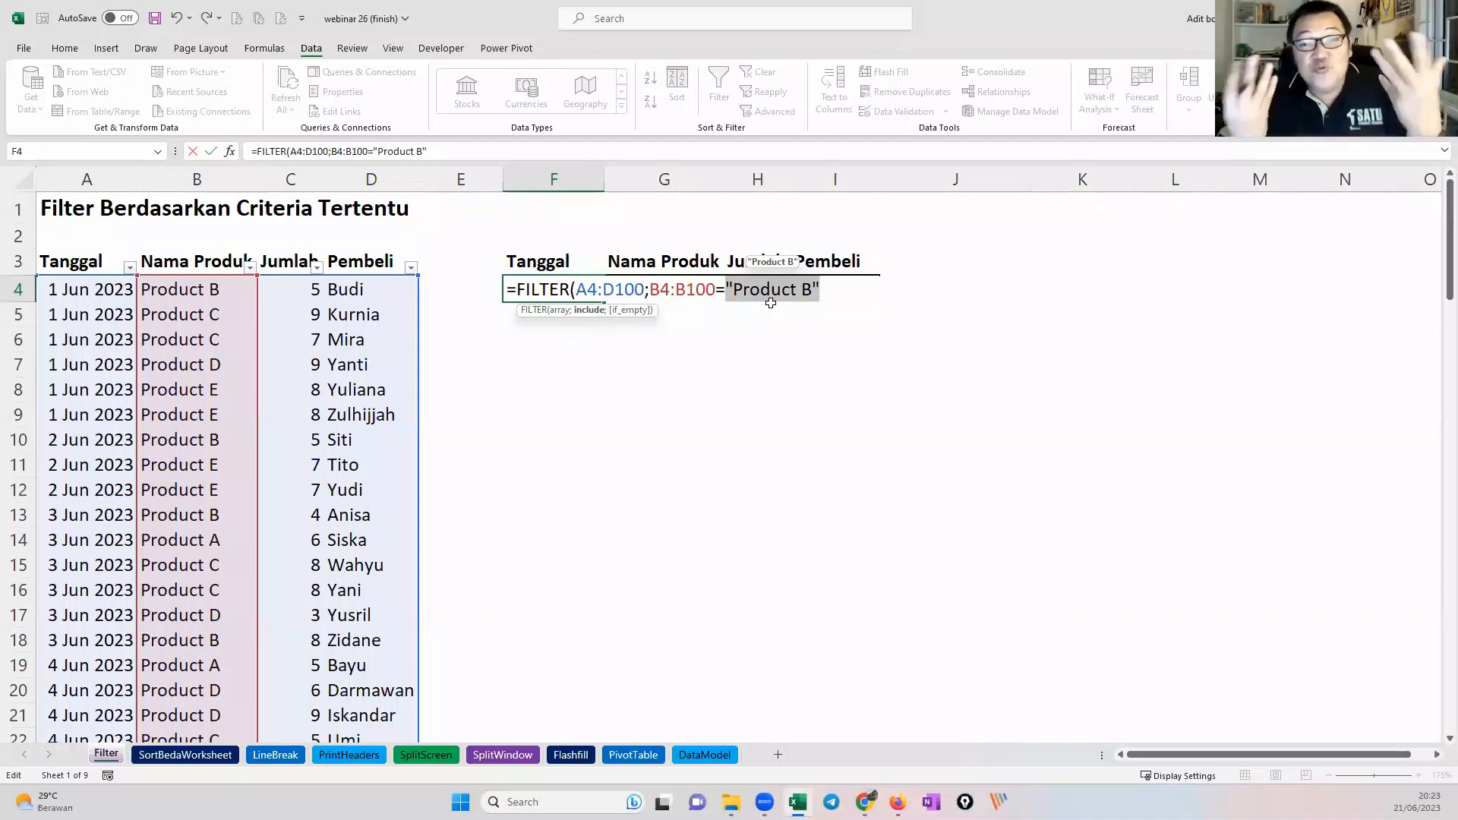
{"action": "type", "text": "B4"}
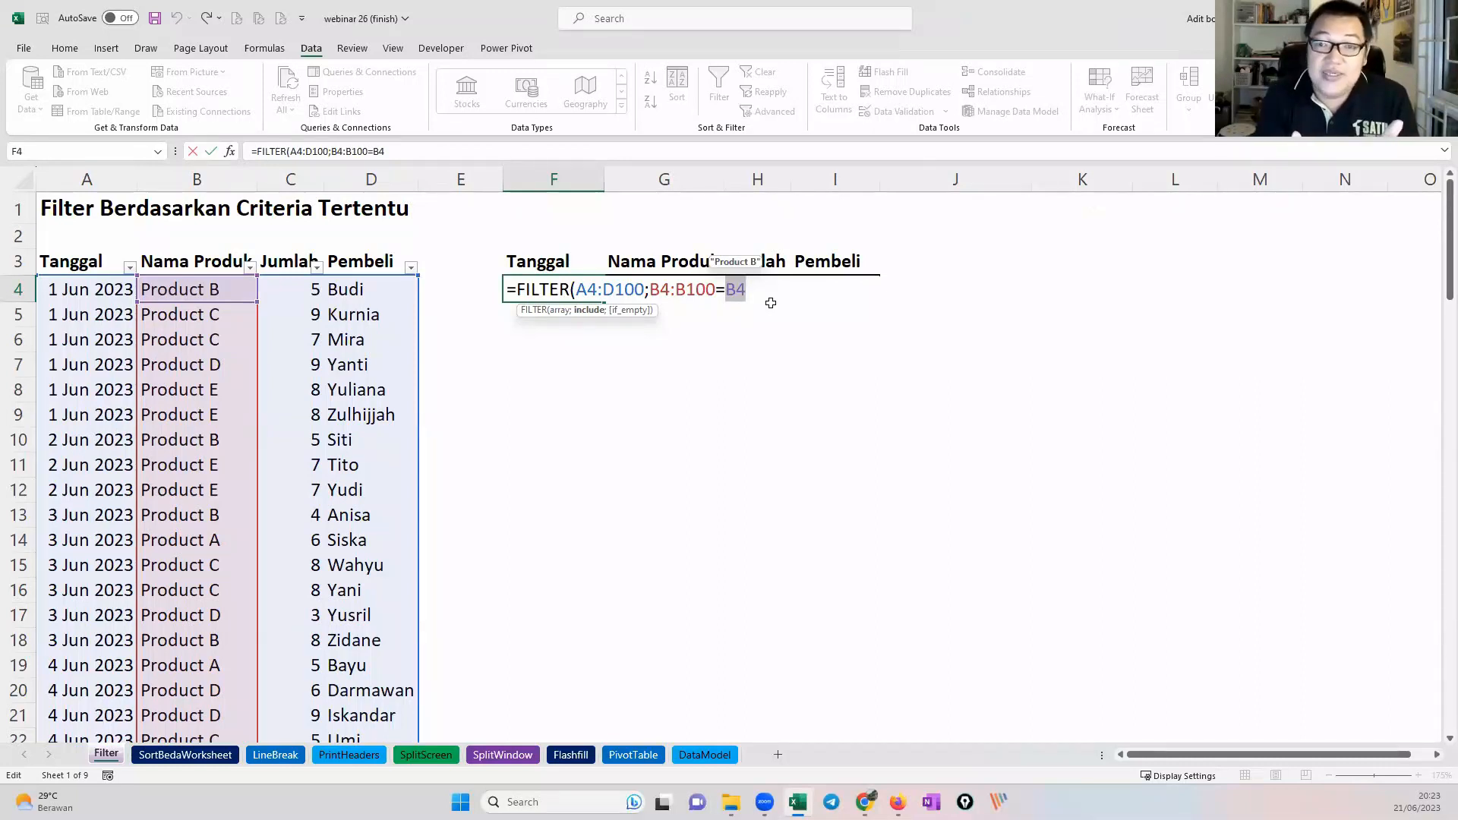
{"action": "key", "text": "F9"}
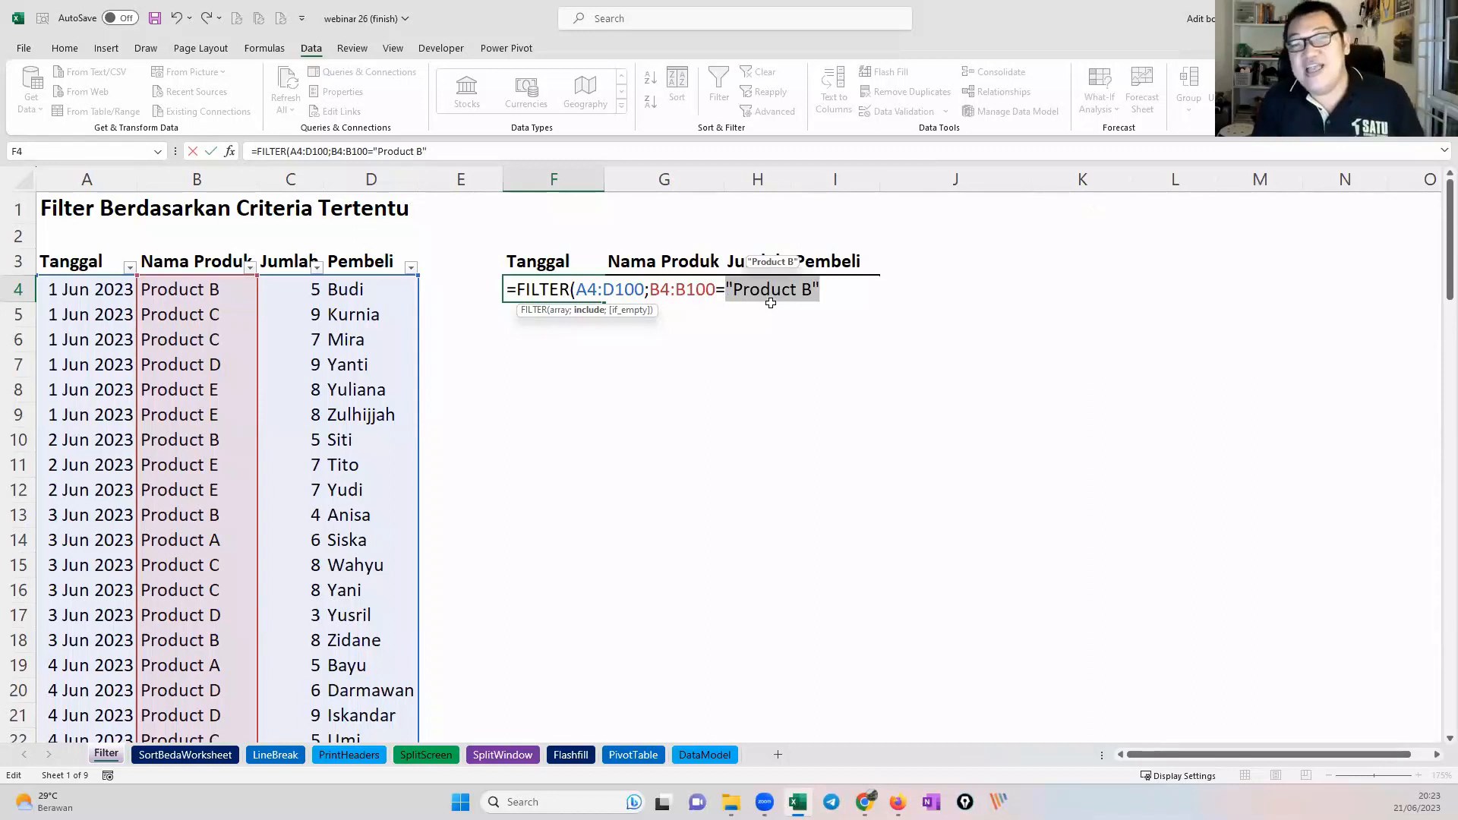
{"action": "left_click", "coordinate": [831, 287]}
{"action": "type", "text": ")"}
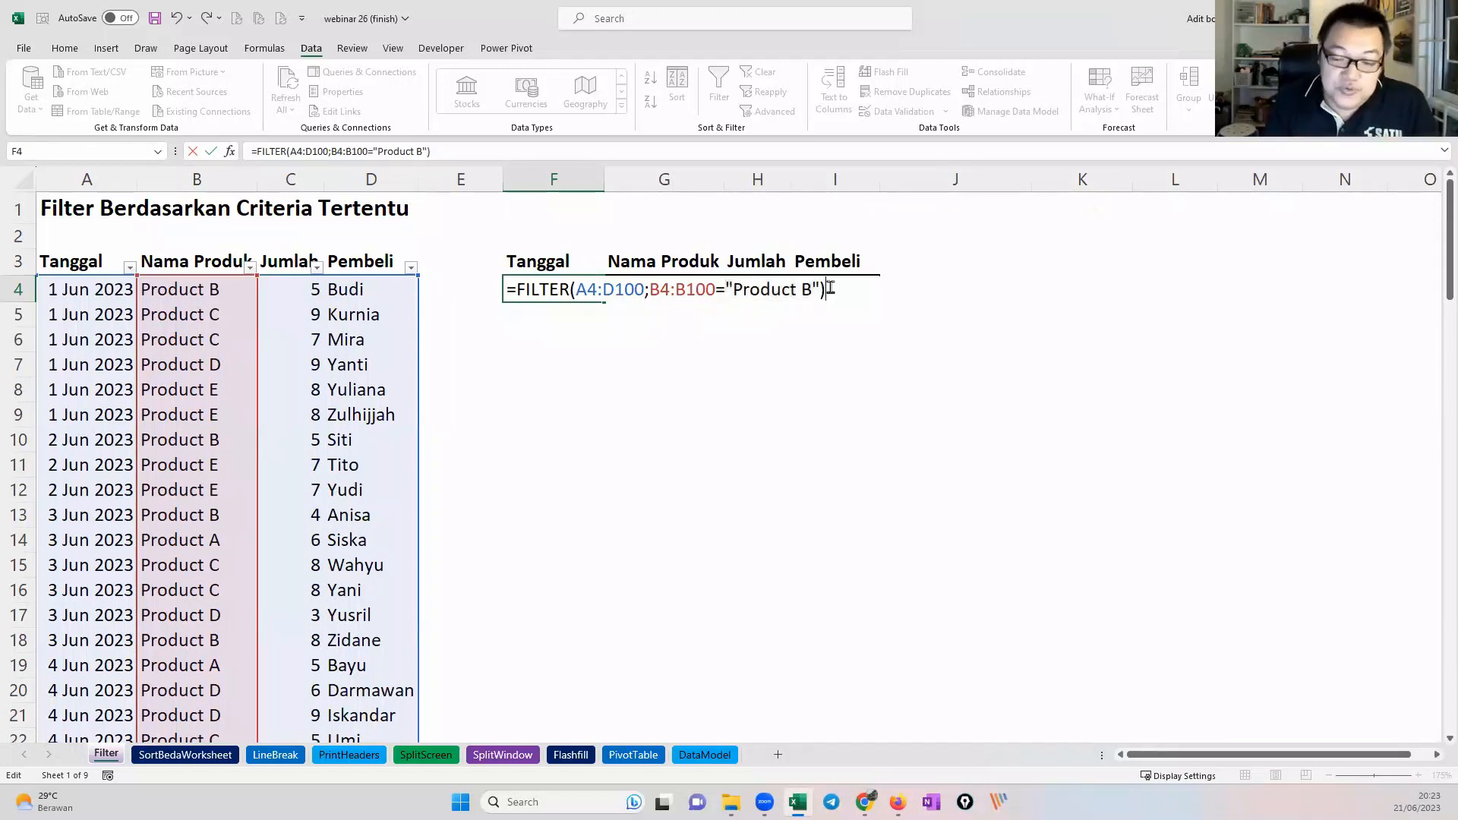
{"action": "key", "text": "Return"}
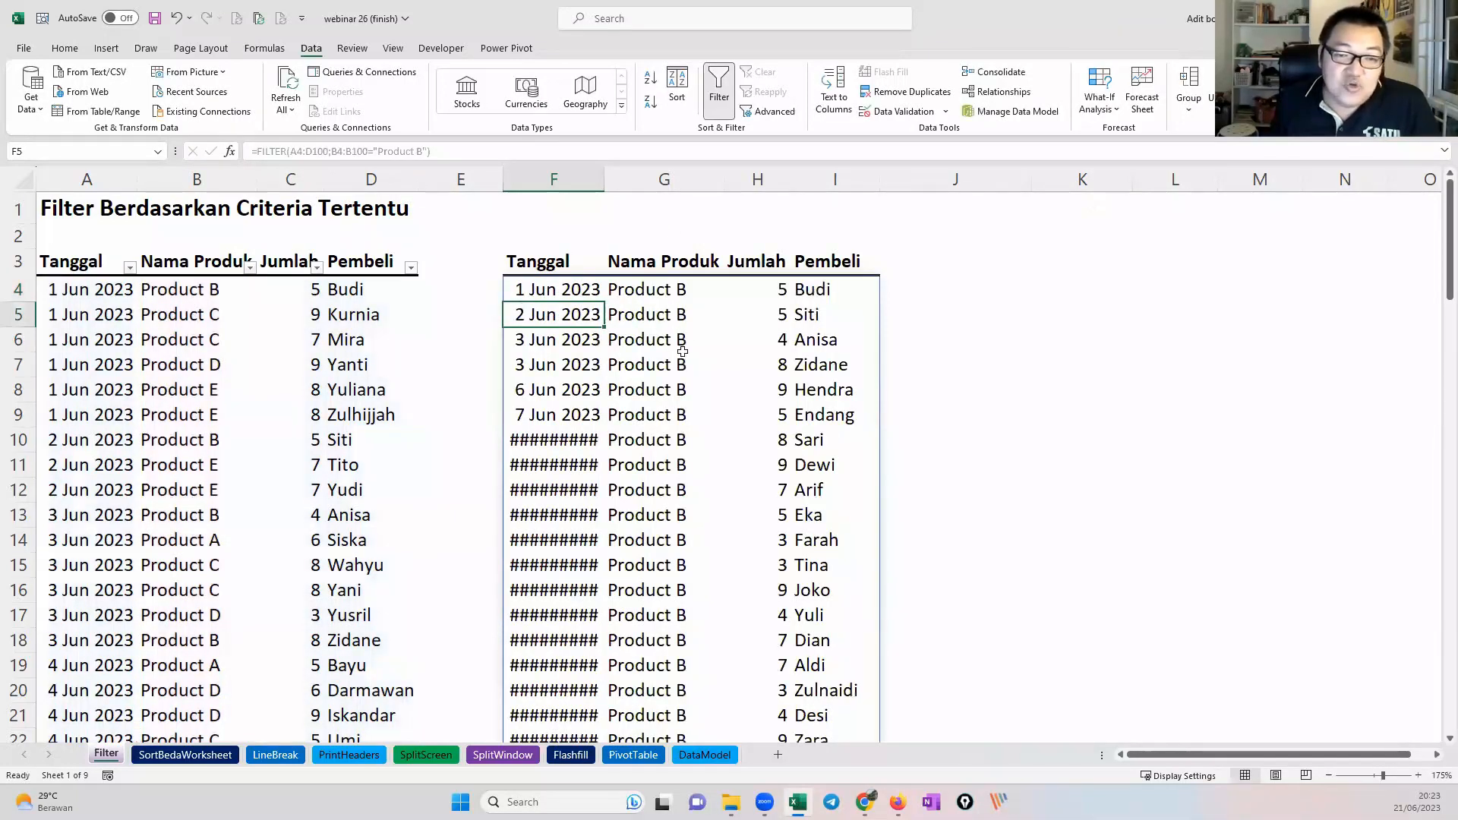
Step: Autofit column F to its dates and look through the filtered rows of the result table
{"action": "double_click", "coordinate": [604, 180]}
{"action": "left_click_drag", "start_coordinate": [672, 291], "coordinate": [695, 632]}
{"action": "scroll", "coordinate": [737, 455], "scroll_direction": "down", "scroll_amount": 4}
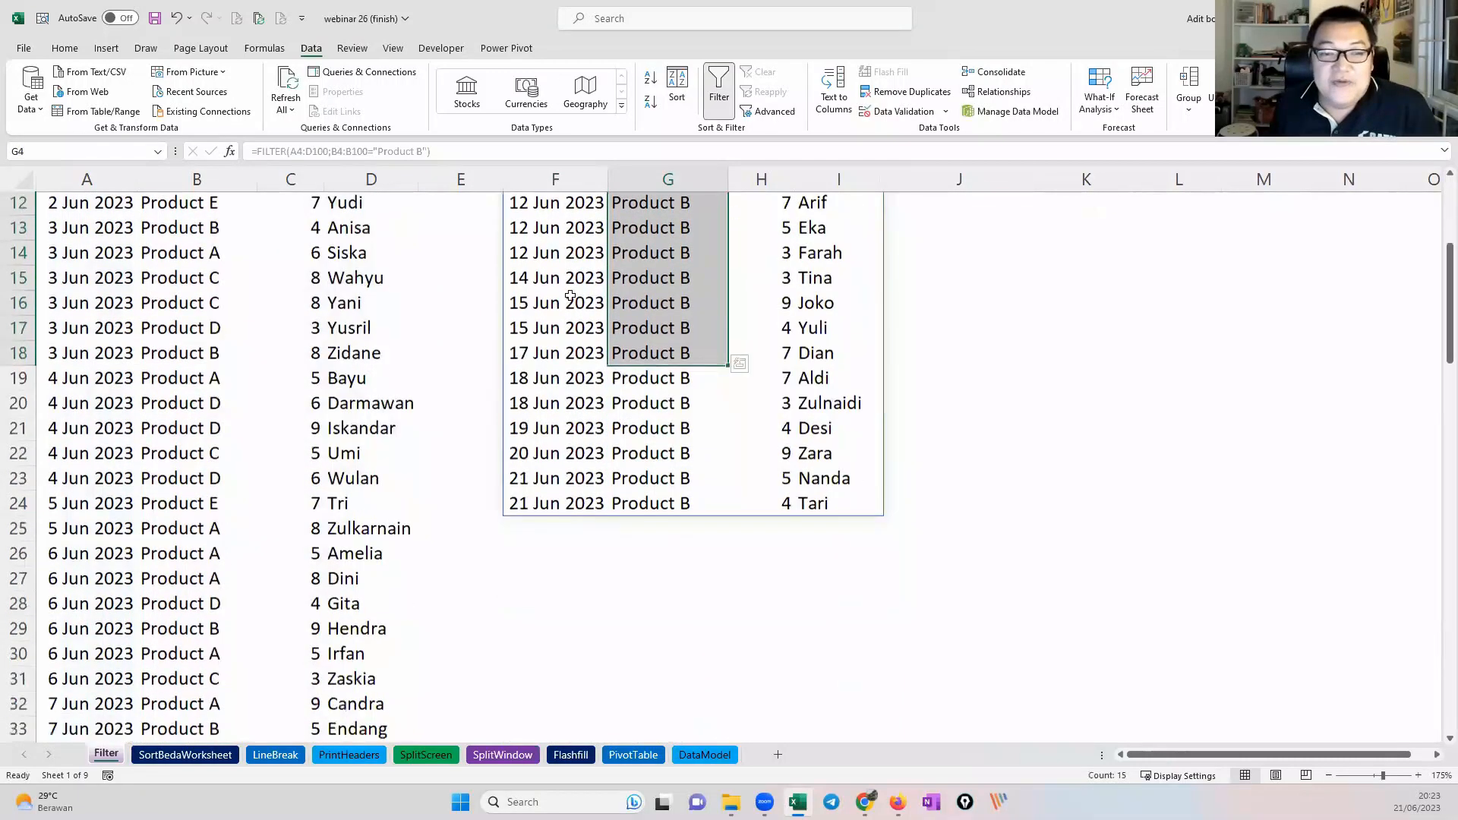
{"action": "scroll", "coordinate": [735, 417], "scroll_direction": "up", "scroll_amount": 4}
{"action": "key", "text": "Left"}
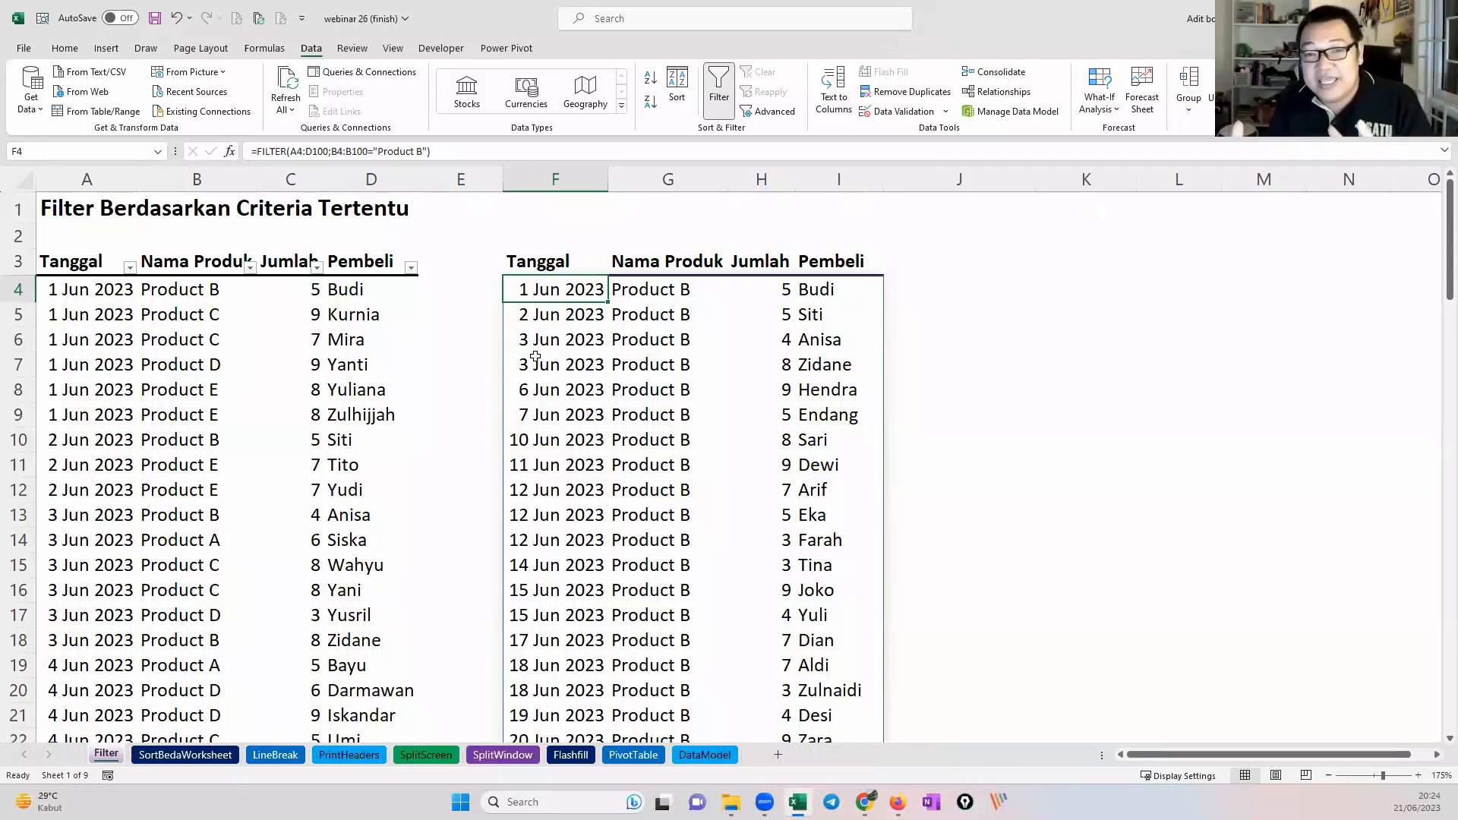
Step: Show the filter options available for cell B4 in the Nama Produk column without applying any
{"action": "right_click", "coordinate": [211, 302]}
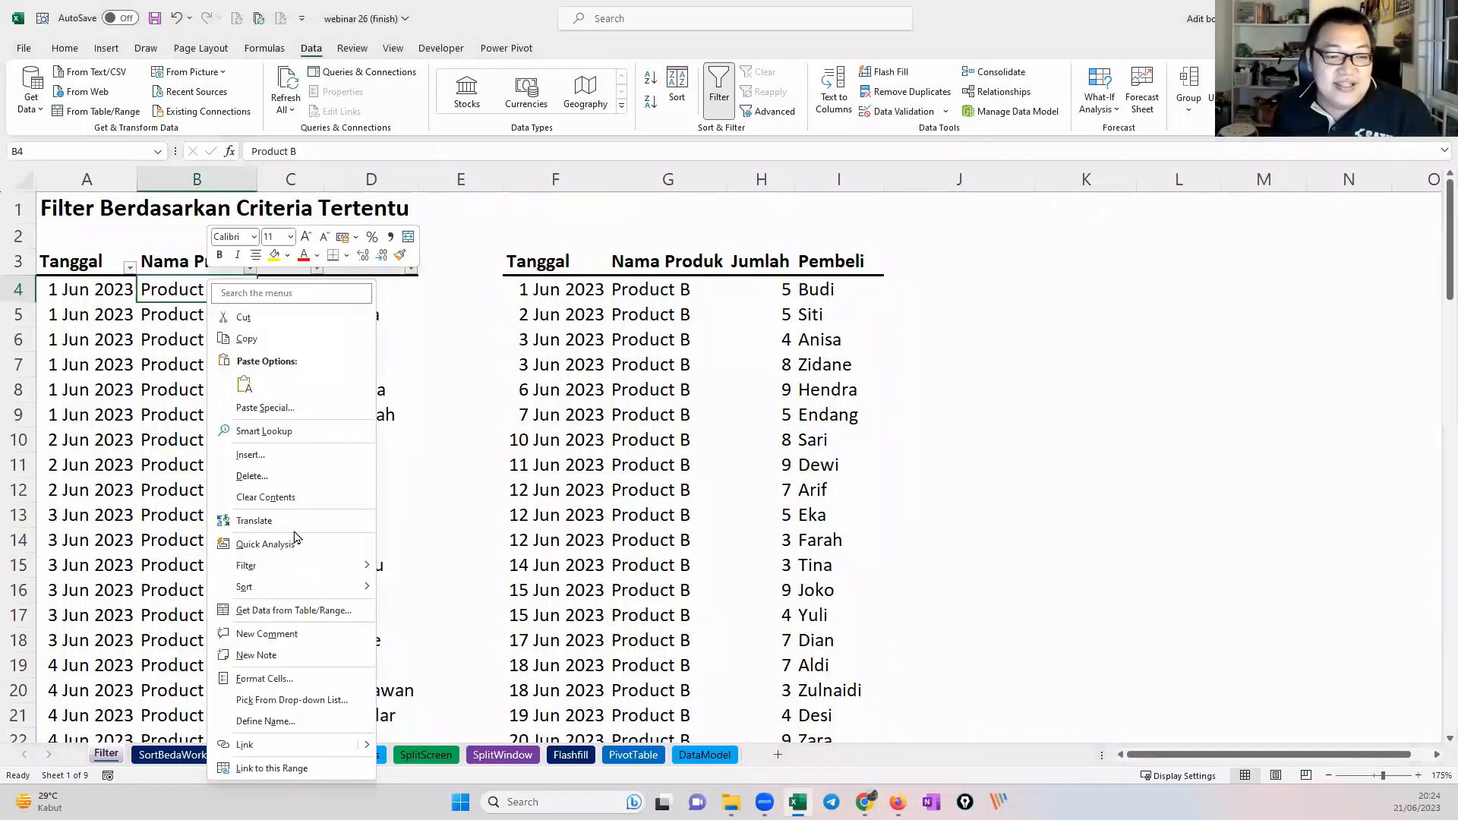
{"action": "mouse_move", "coordinate": [323, 578]}
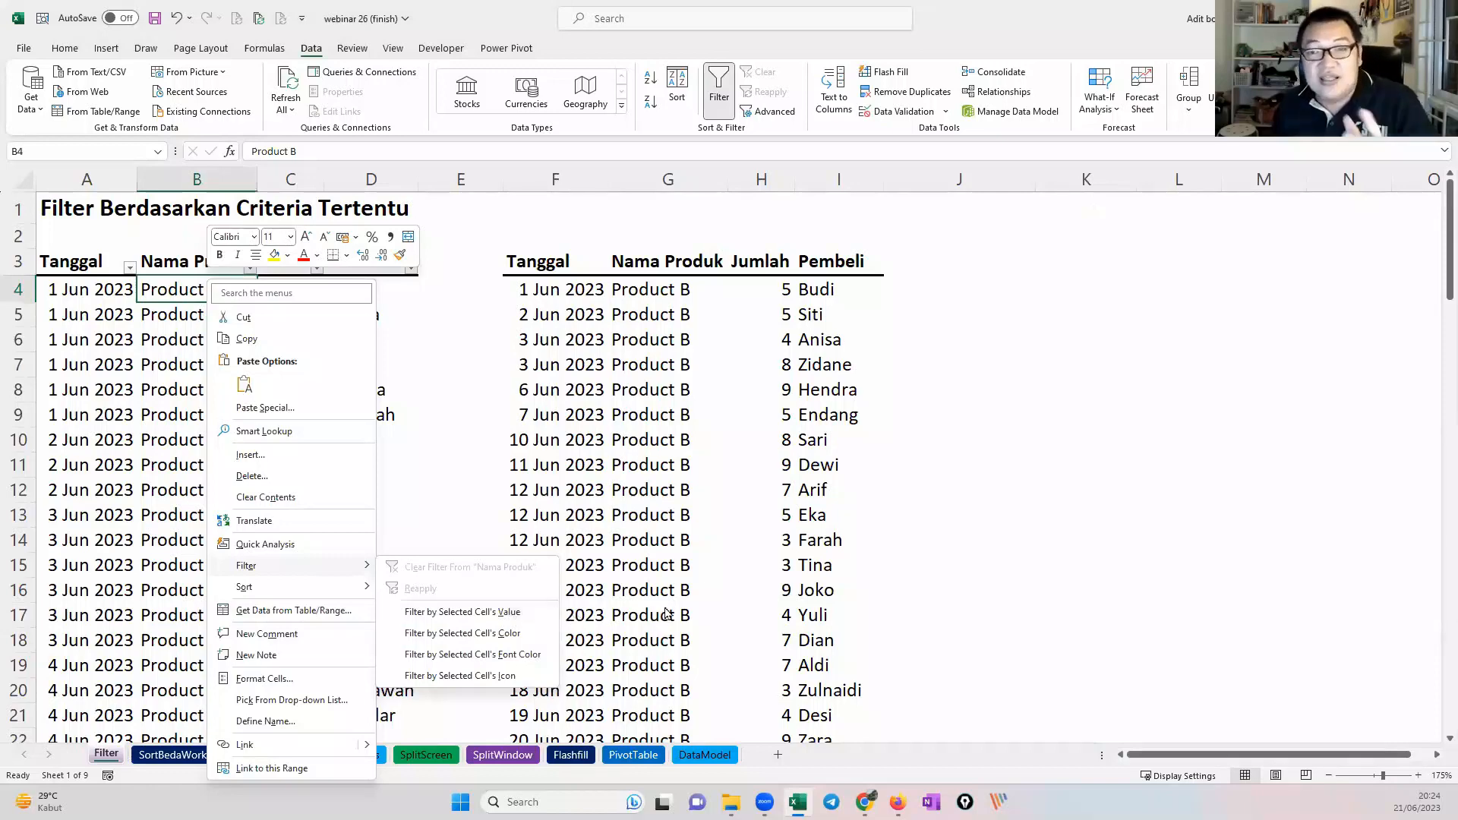
{"action": "left_click", "coordinate": [868, 533]}
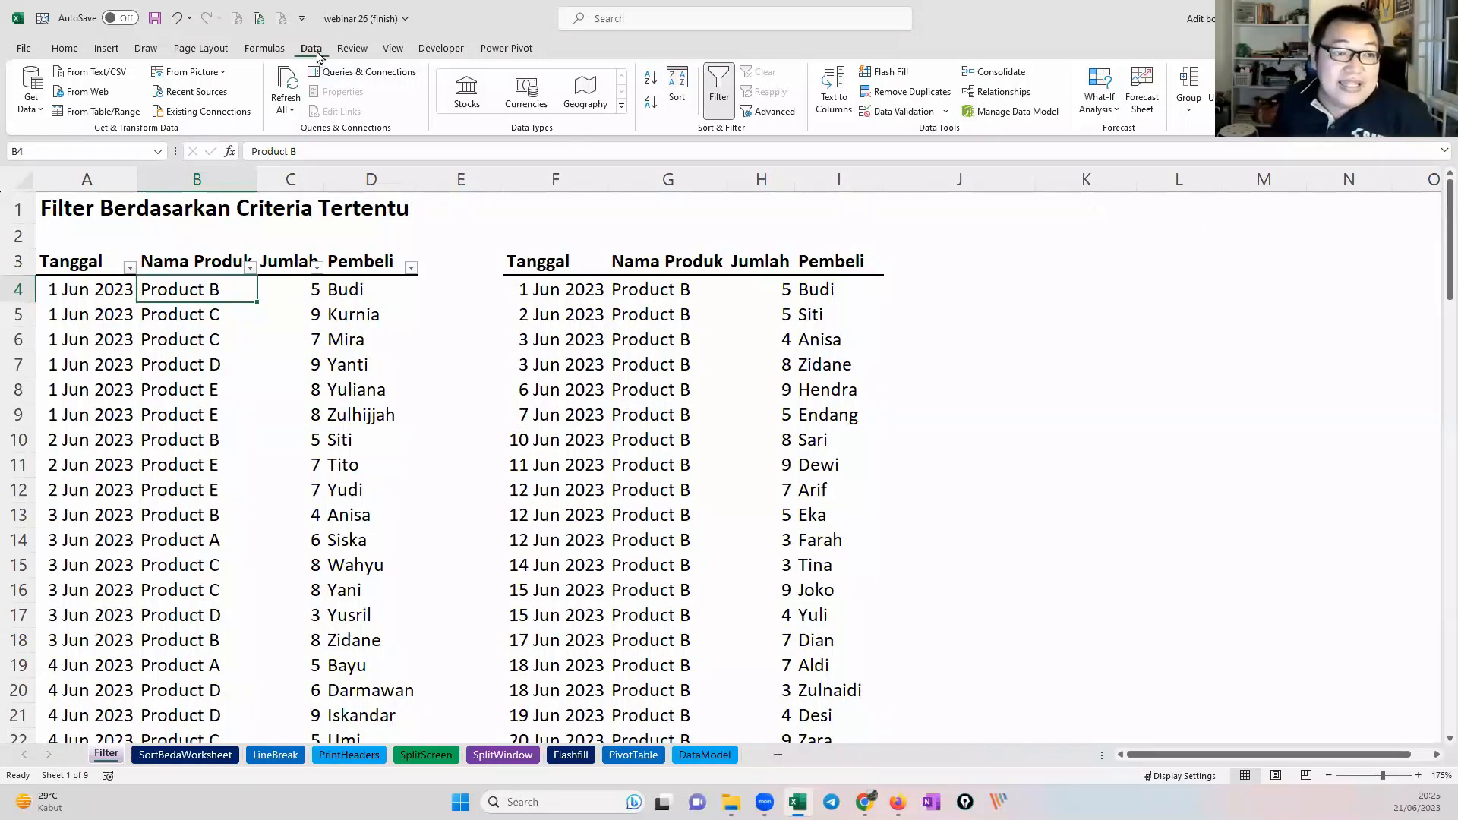
Step: Show the file types available as sources for importing external data, without choosing one
{"action": "left_click", "coordinate": [43, 113]}
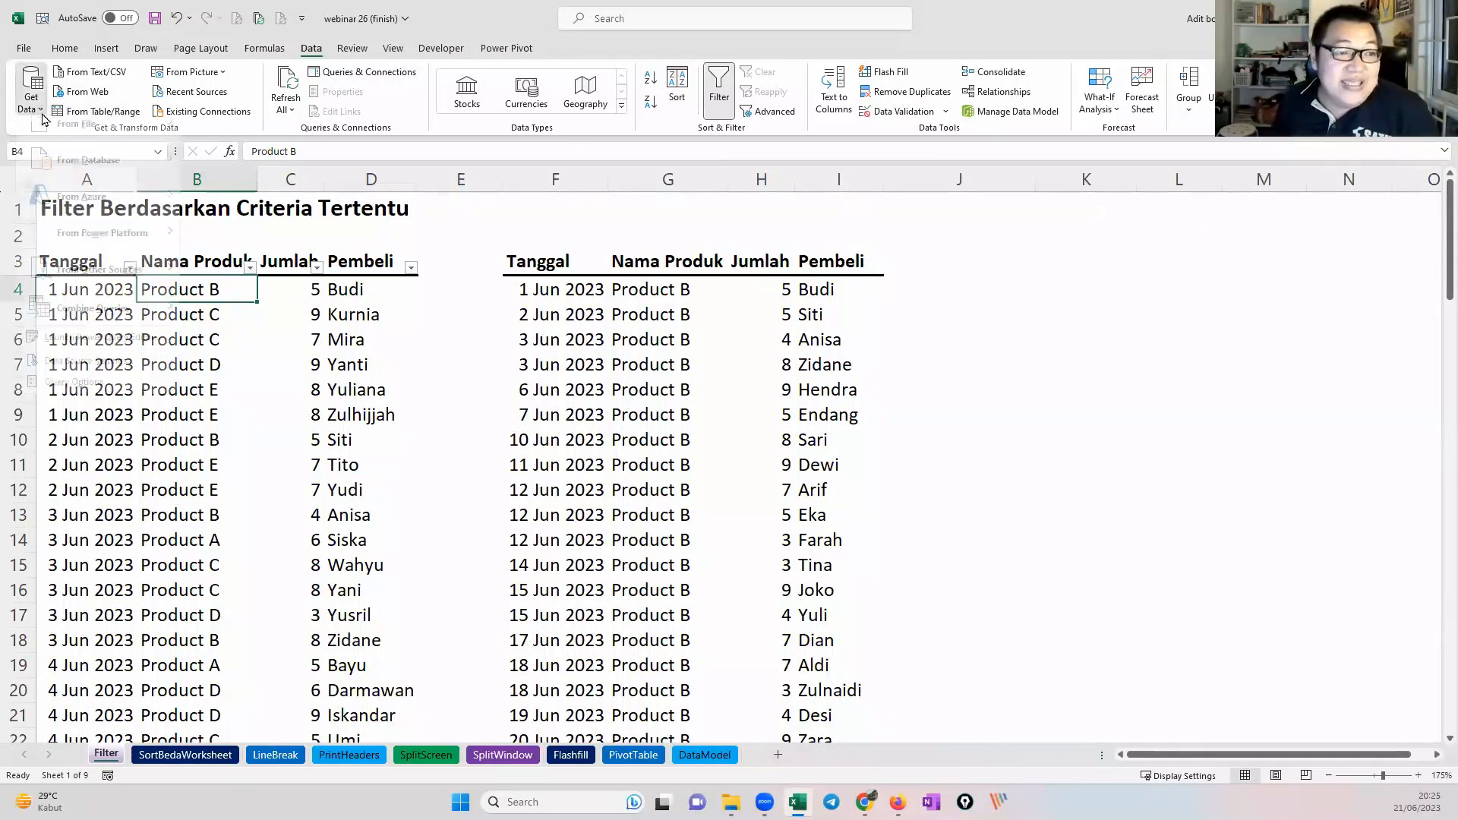
{"action": "mouse_move", "coordinate": [110, 138]}
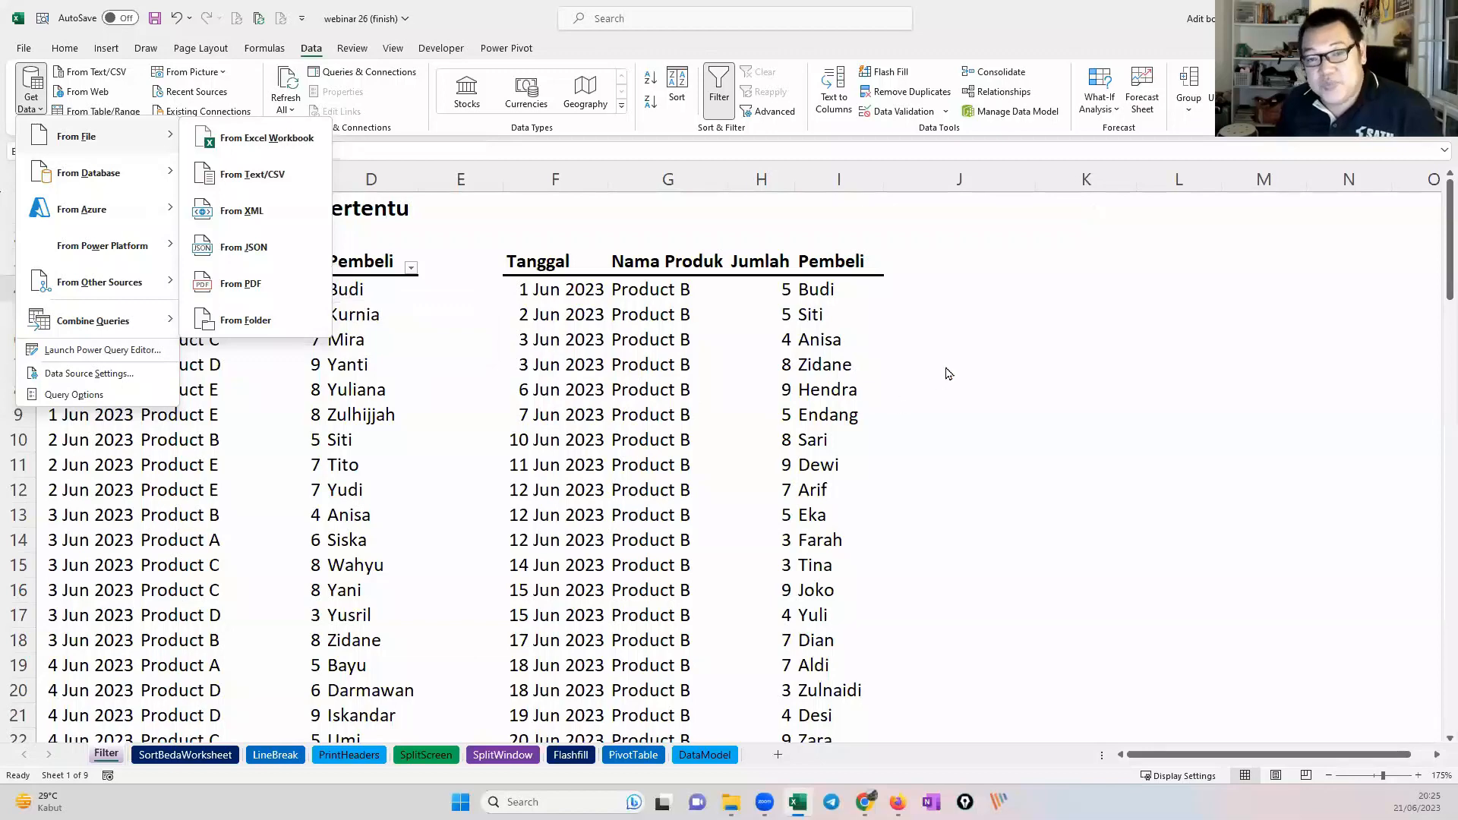
{"action": "left_click", "coordinate": [994, 354]}
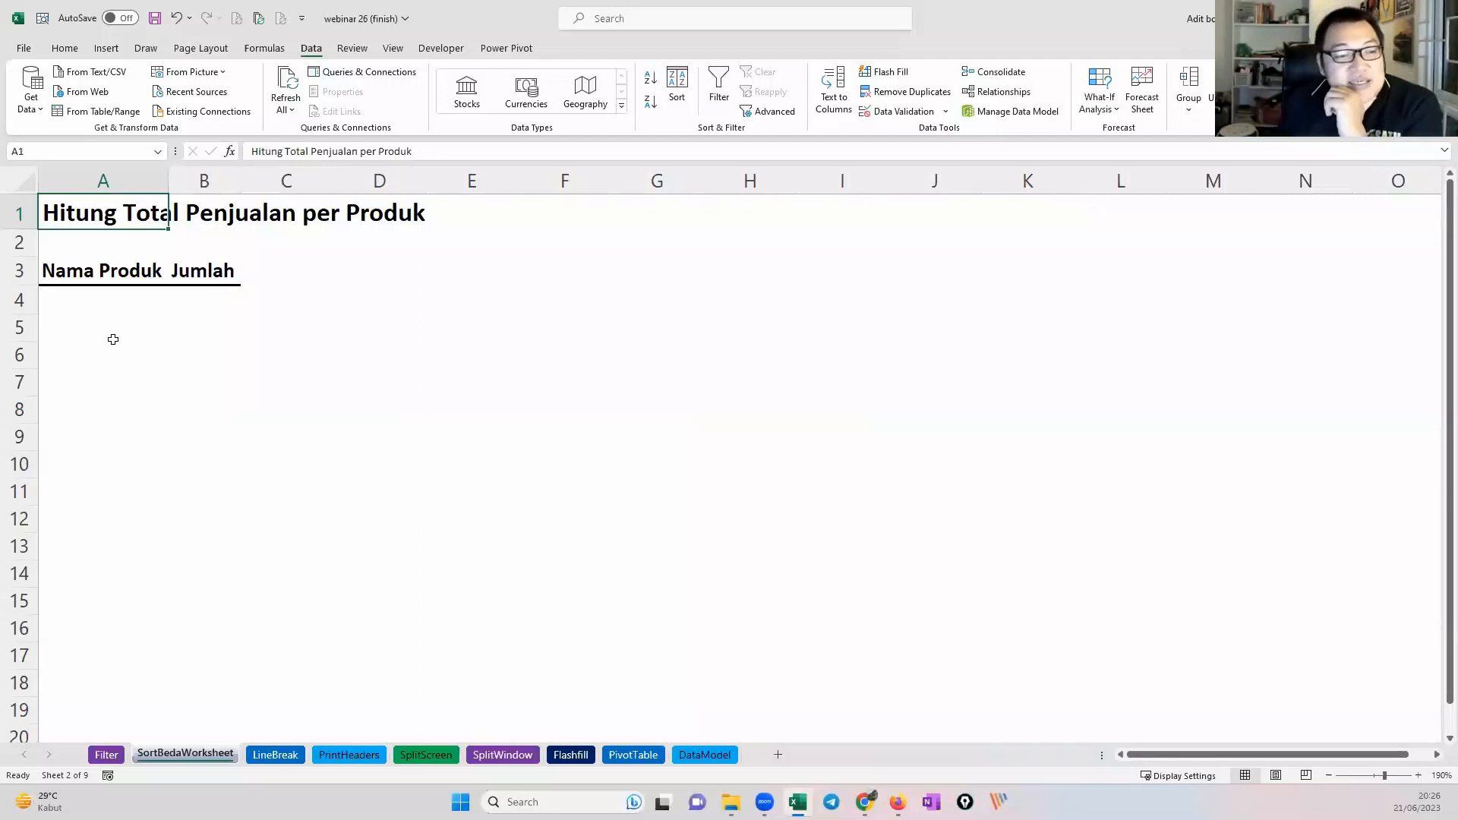
Step: Select cell A4 on the SortBedaWorksheet sheet, and view the Nama Produk filter list on the Filter sheet without changing it
{"action": "left_click", "coordinate": [128, 306]}
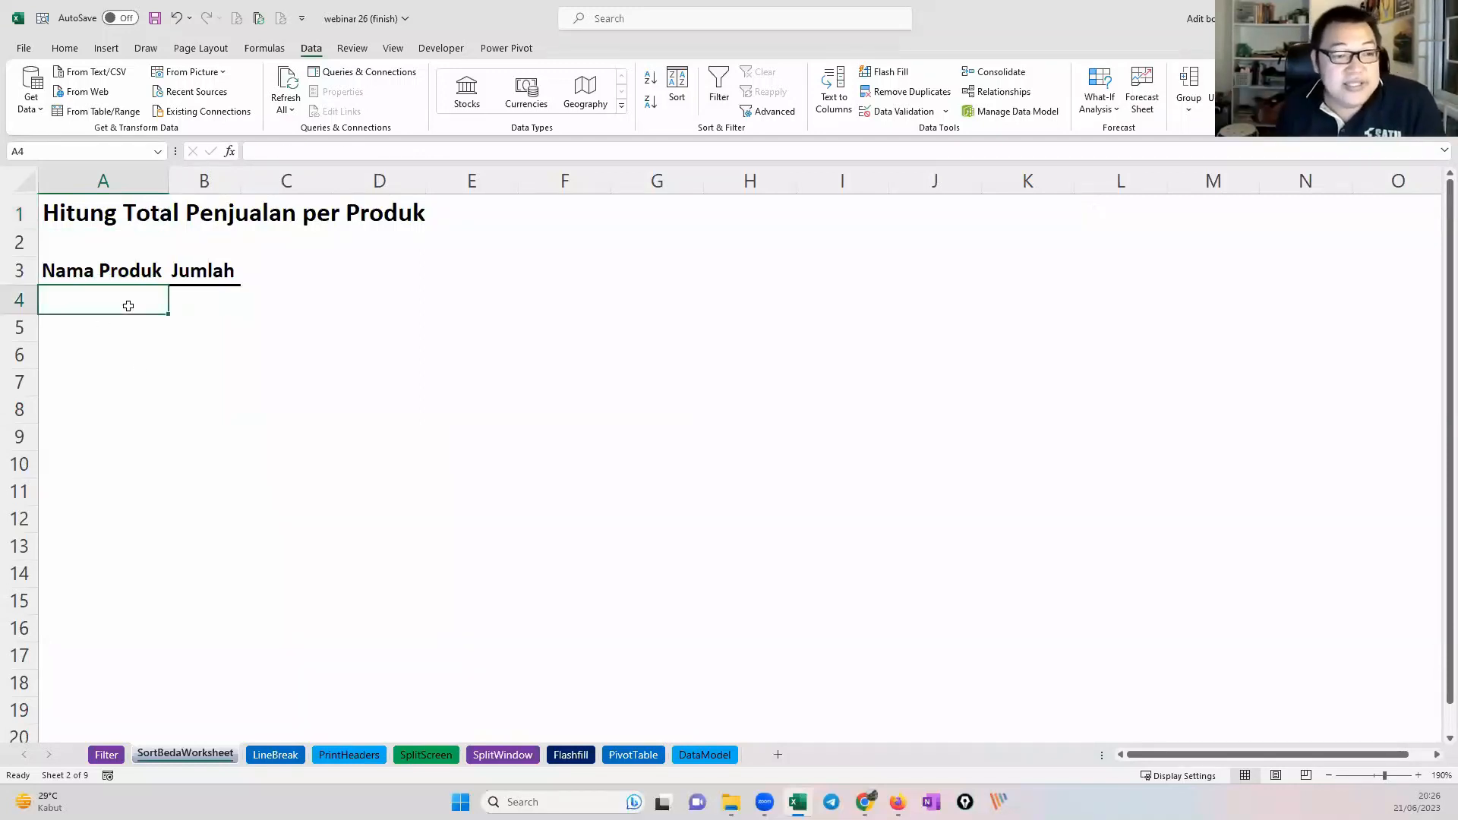
{"action": "left_click", "coordinate": [98, 763]}
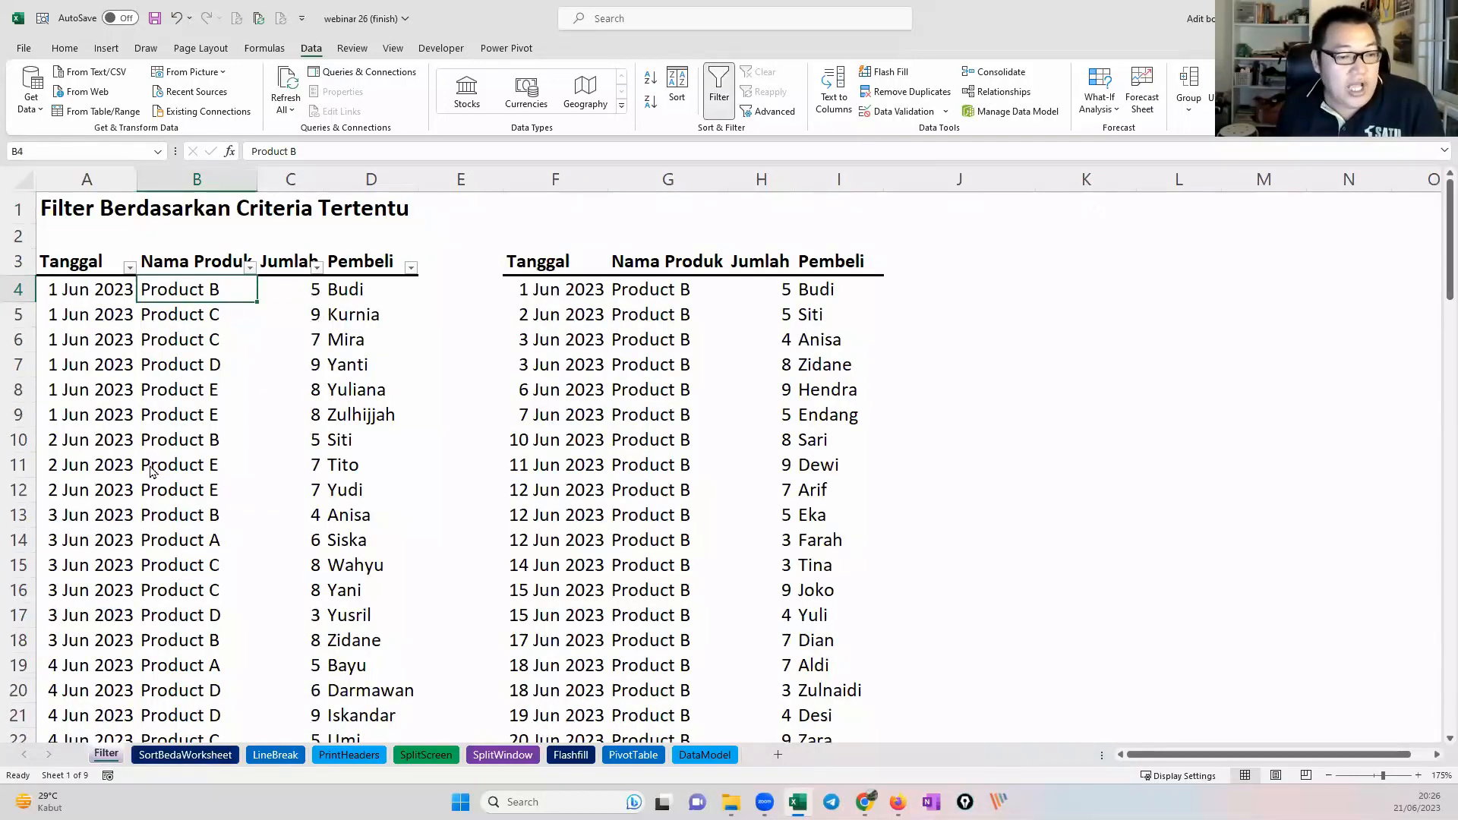
{"action": "left_click", "coordinate": [250, 267]}
{"action": "left_click", "coordinate": [231, 594]}
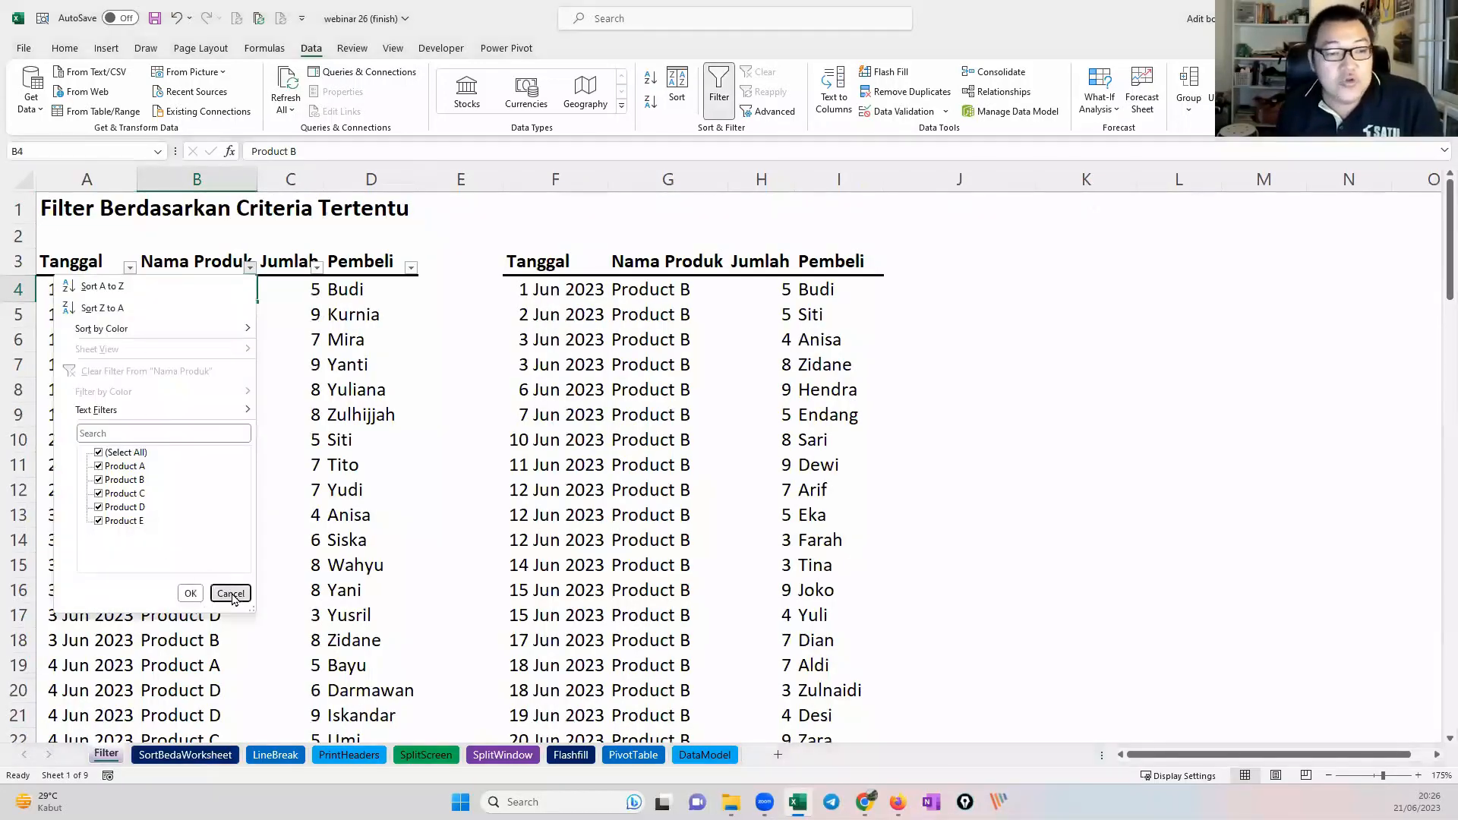
Step: Highlight the Jumlah values in C4:C11 on the Filter sheet, and select cell B4 on the SortBedaWorksheet sheet
{"action": "left_click_drag", "start_coordinate": [296, 291], "coordinate": [301, 476]}
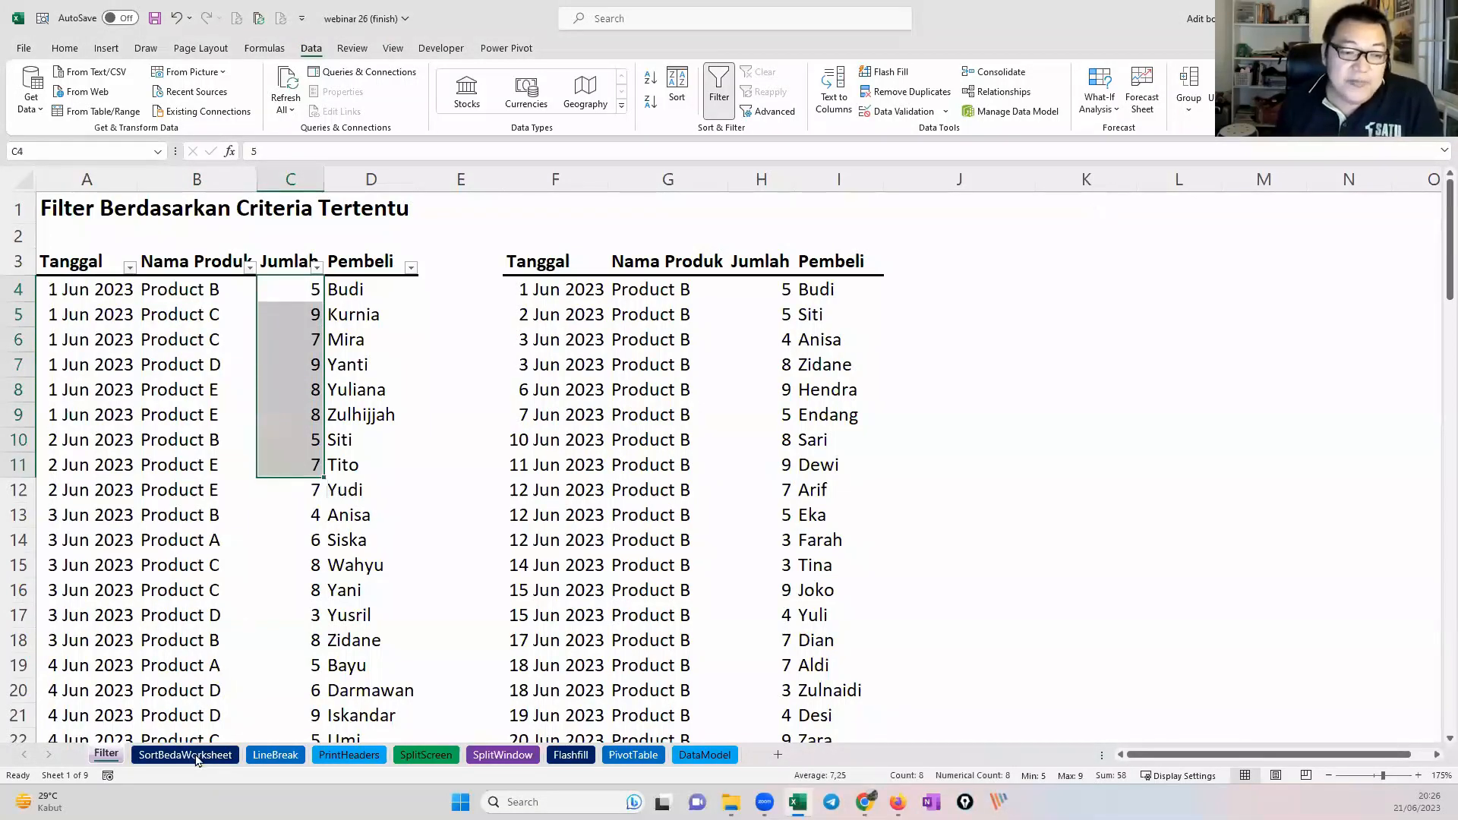
{"action": "key", "text": "ctrl+Page_Down"}
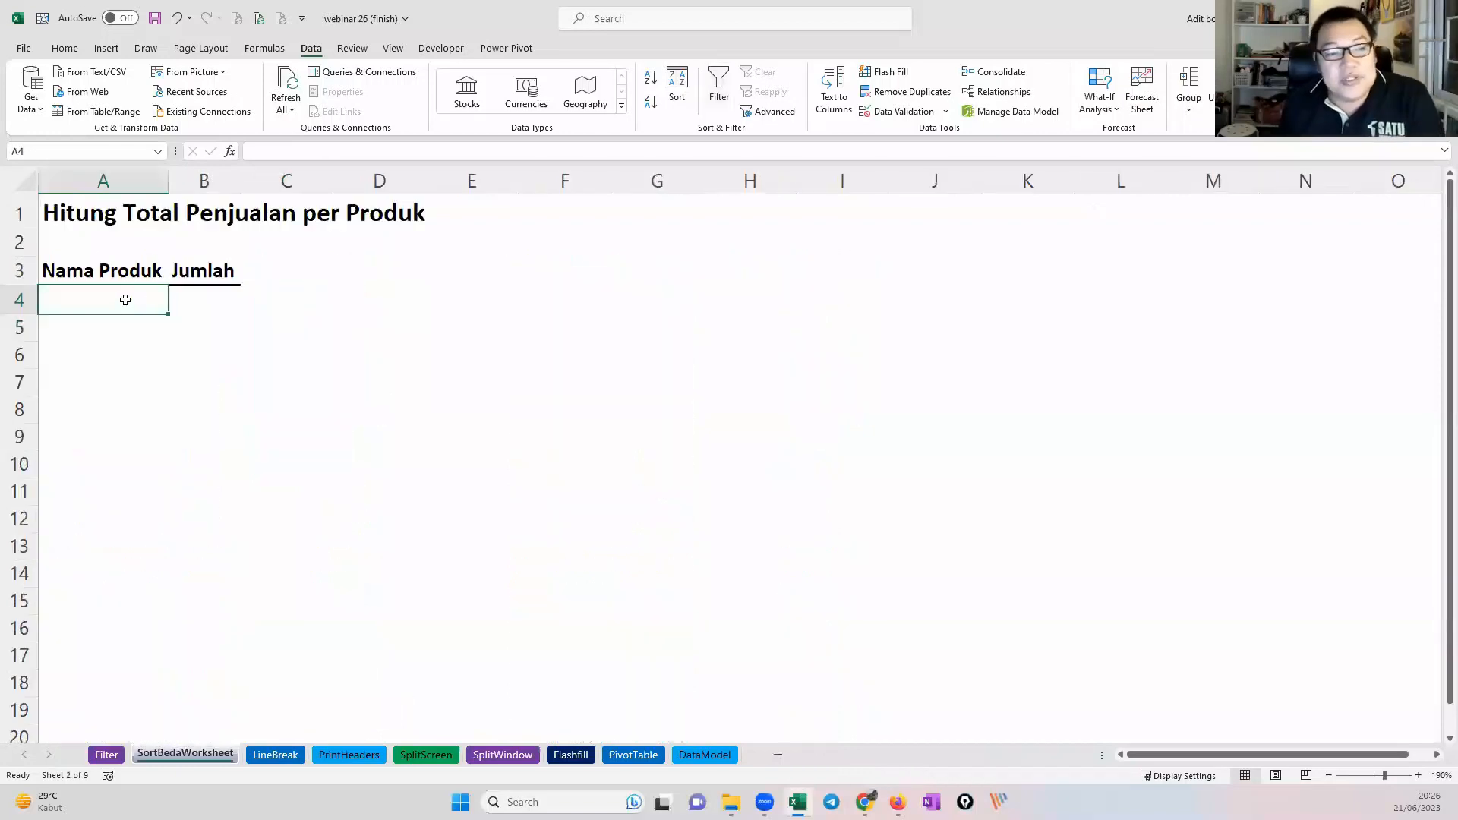
{"action": "left_click", "coordinate": [199, 302]}
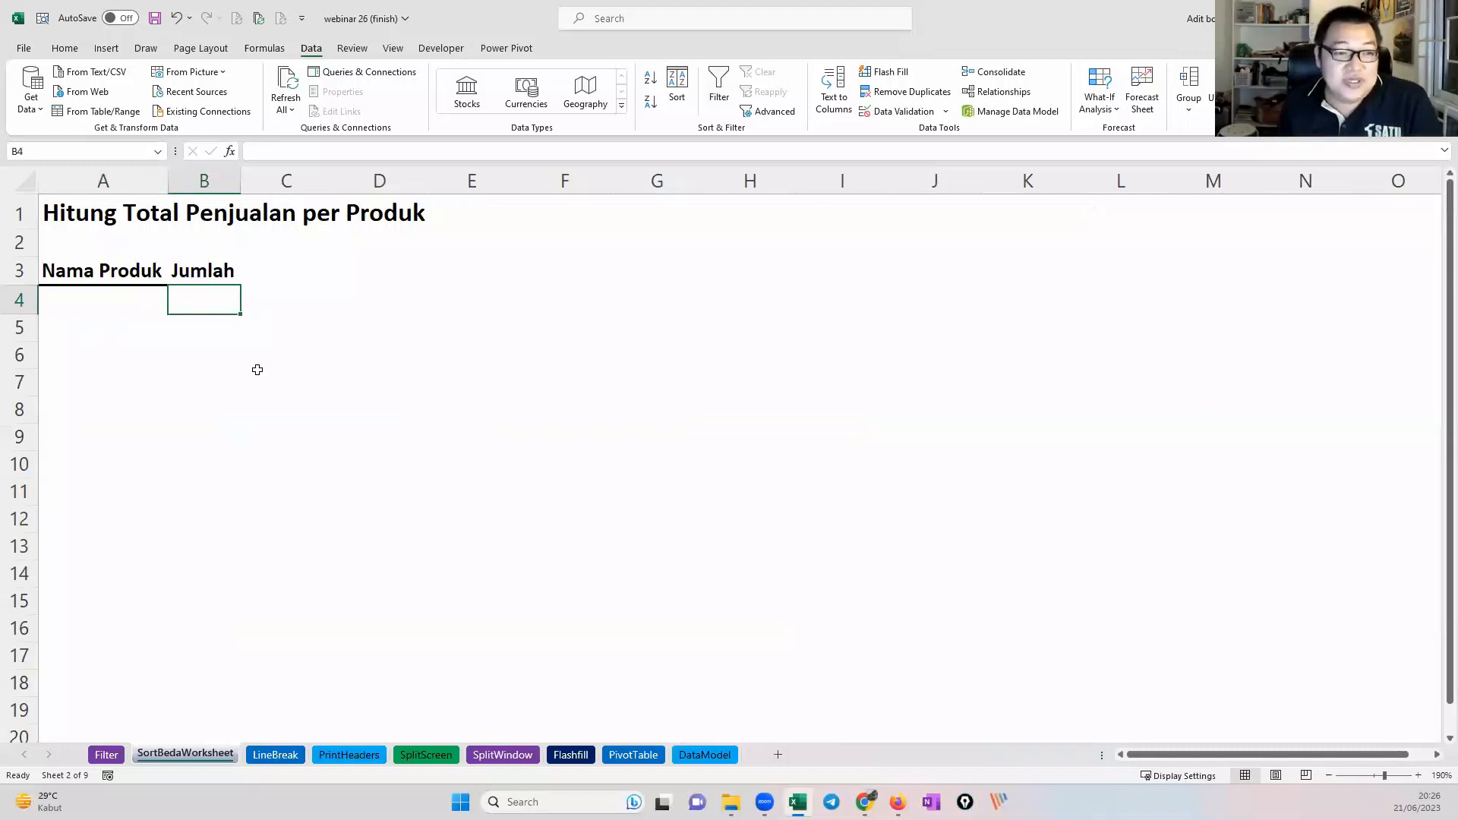
{"action": "scroll", "coordinate": [258, 368], "scroll_direction": "up", "scroll_amount": 4, "text": "ctrl"}
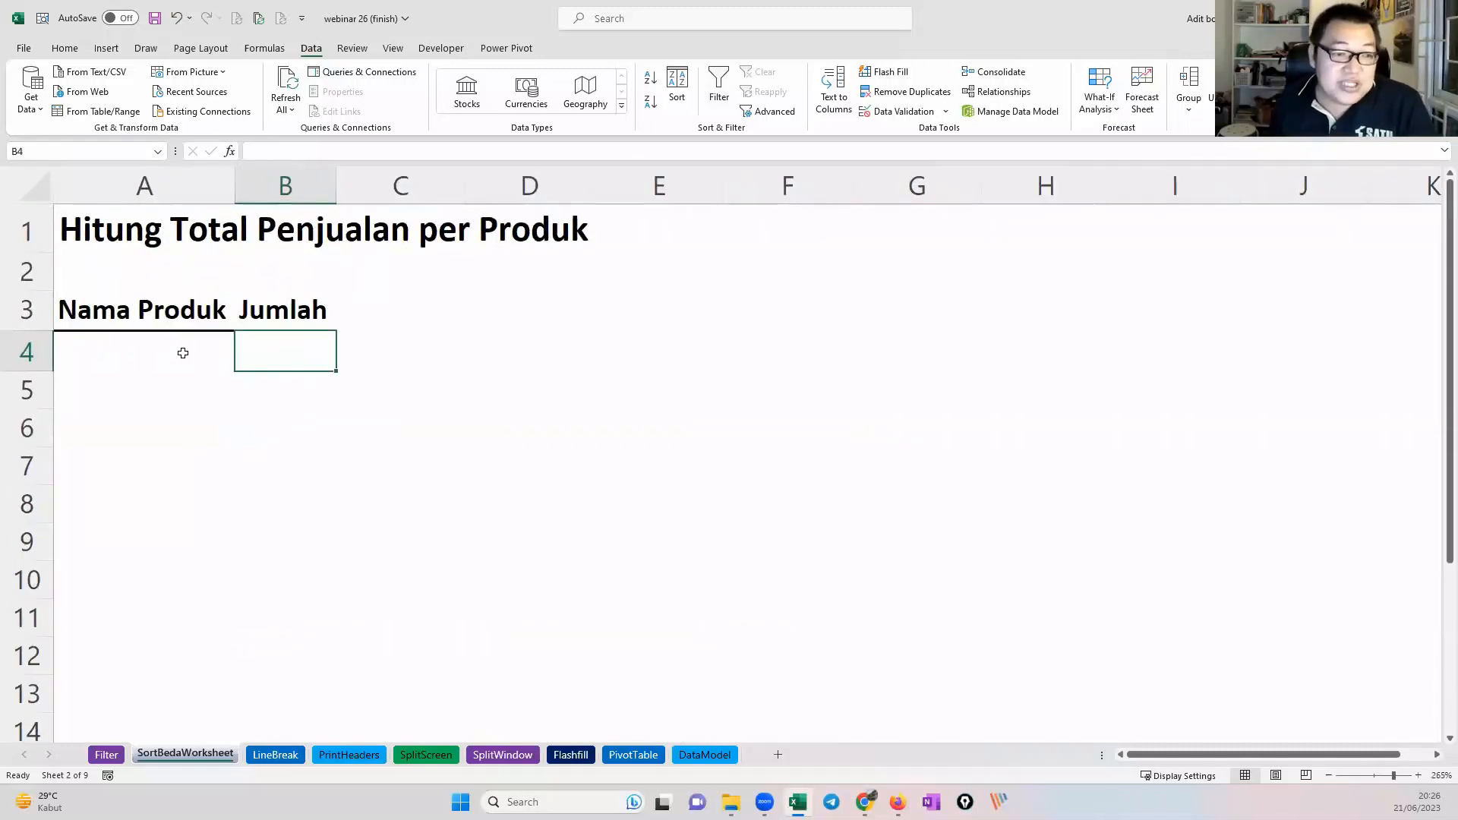
Step: Enter =UNIQUE(Filter!B4:B100) in cell A4 of SortBedaWorksheet to list each product once, and check the spilled cells
{"action": "left_click", "coordinate": [182, 351]}
{"action": "scroll", "coordinate": [183, 353], "scroll_direction": "up", "scroll_amount": 1, "text": "ctrl"}
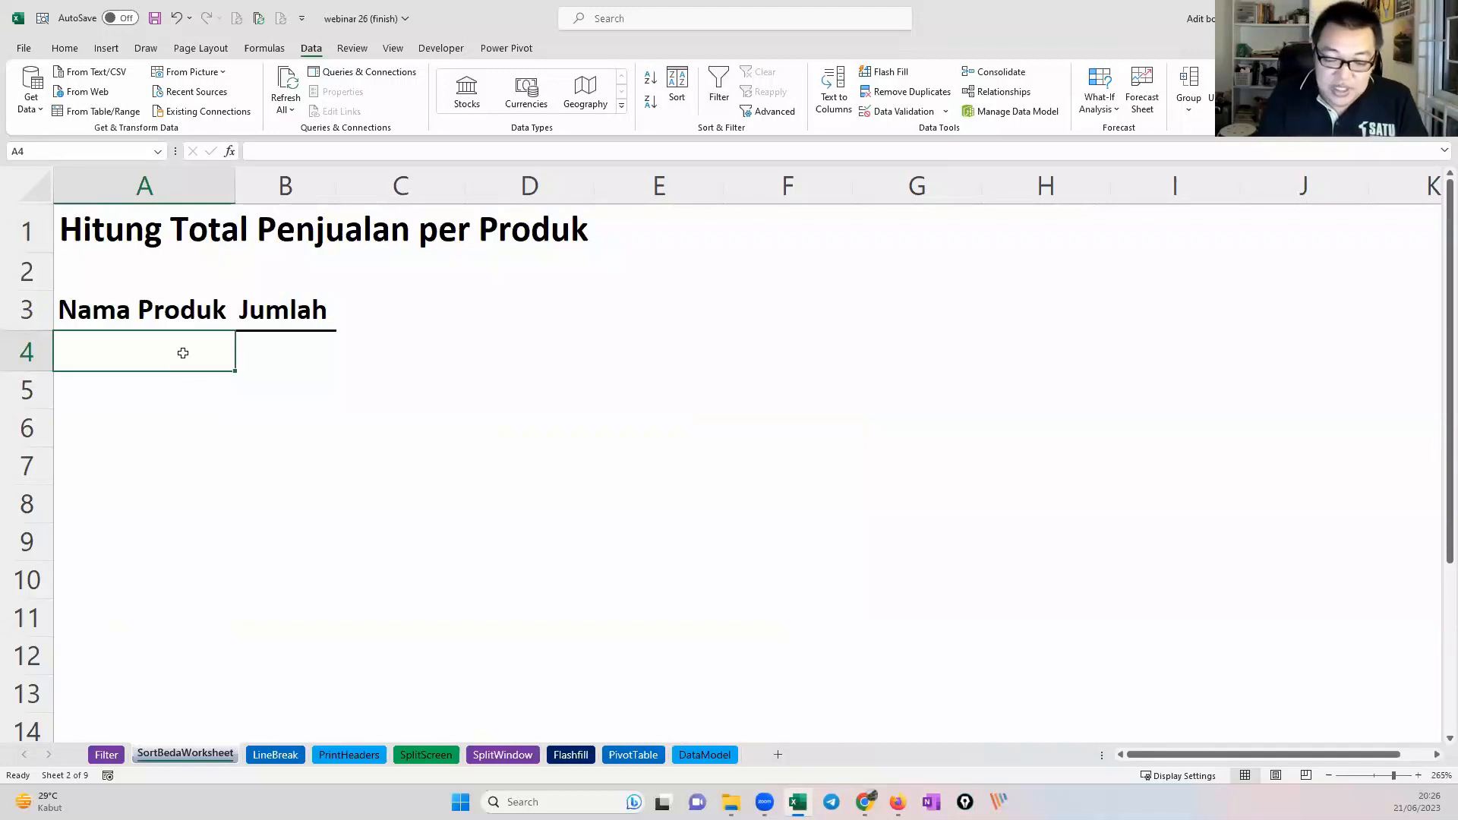
{"action": "type", "text": "="}
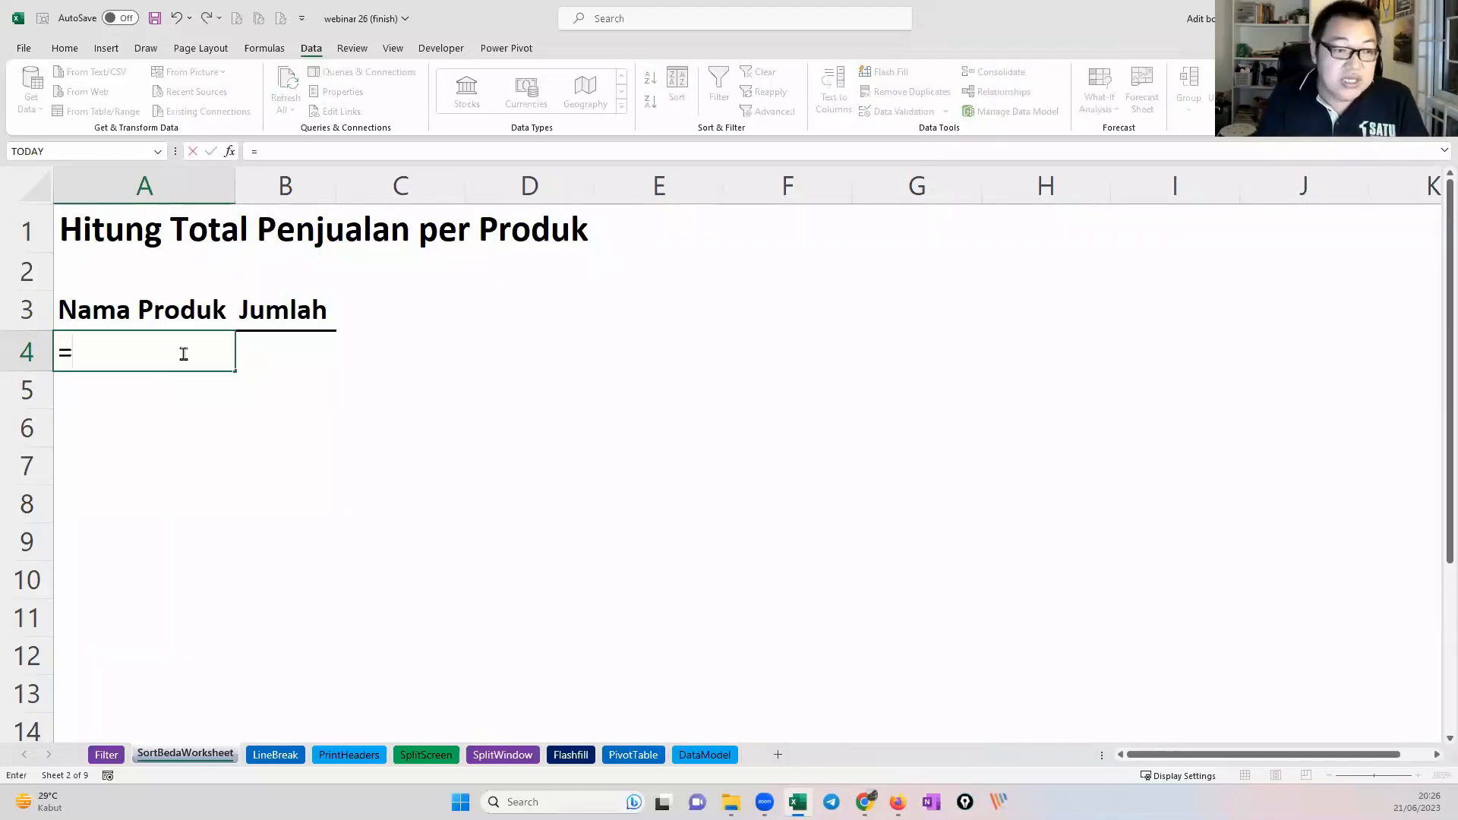
{"action": "type", "text": "uni"}
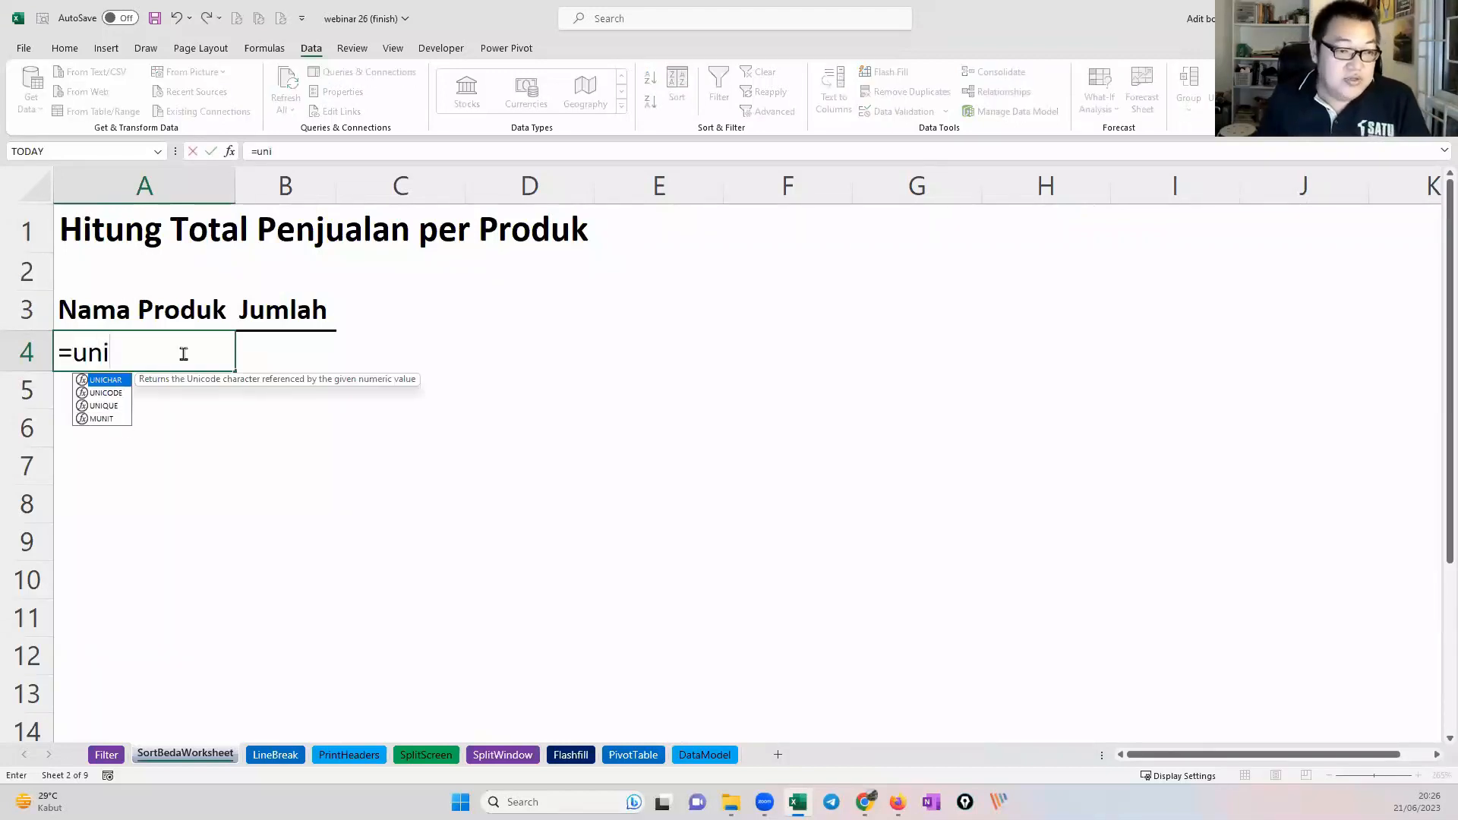
{"action": "key", "text": "Down"}
{"action": "key", "text": "Down"}
{"action": "key", "text": "Tab"}
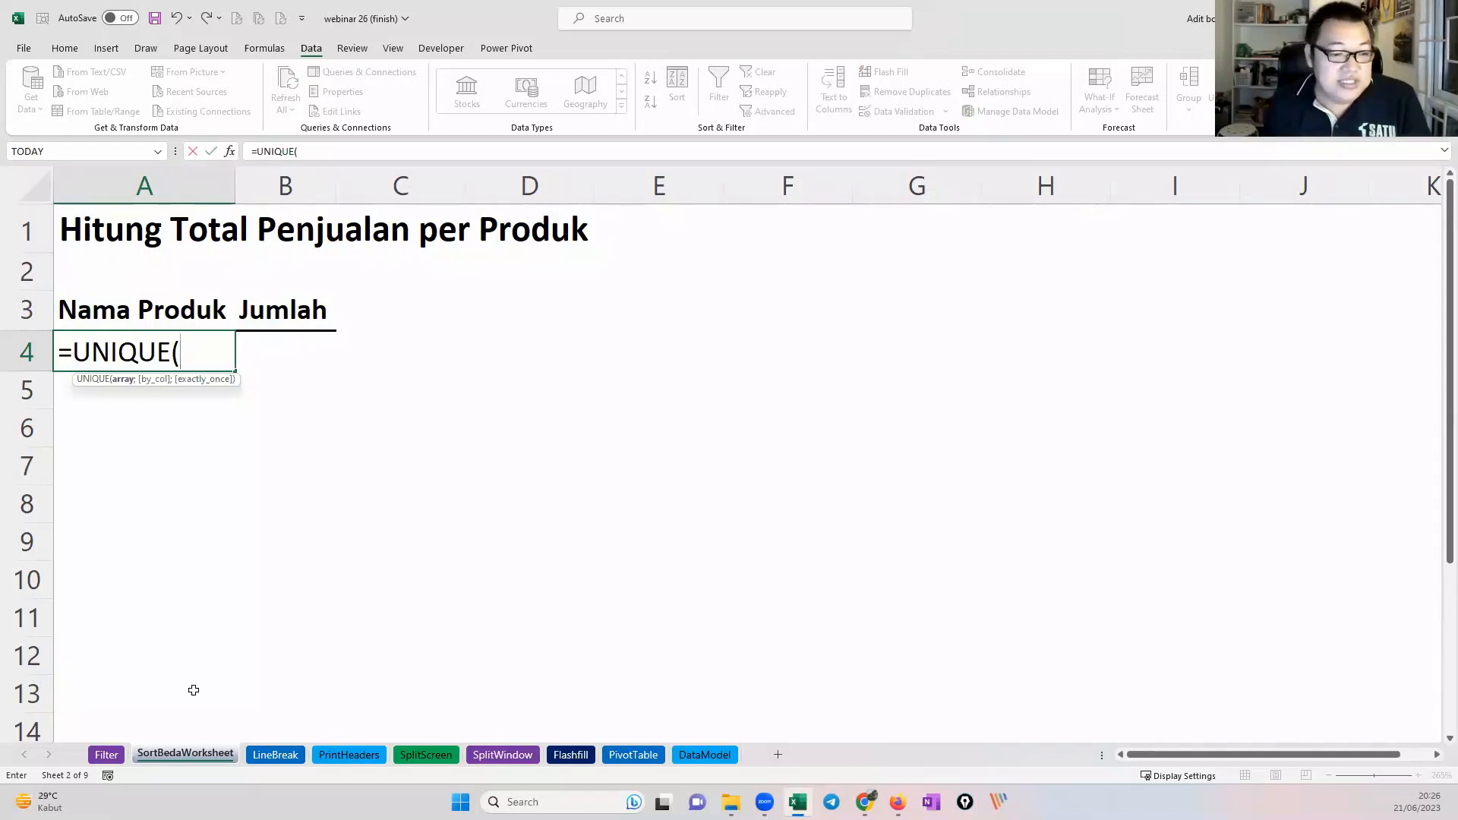
{"action": "key", "text": "ctrl+Page_Up"}
{"action": "left_click", "coordinate": [214, 293]}
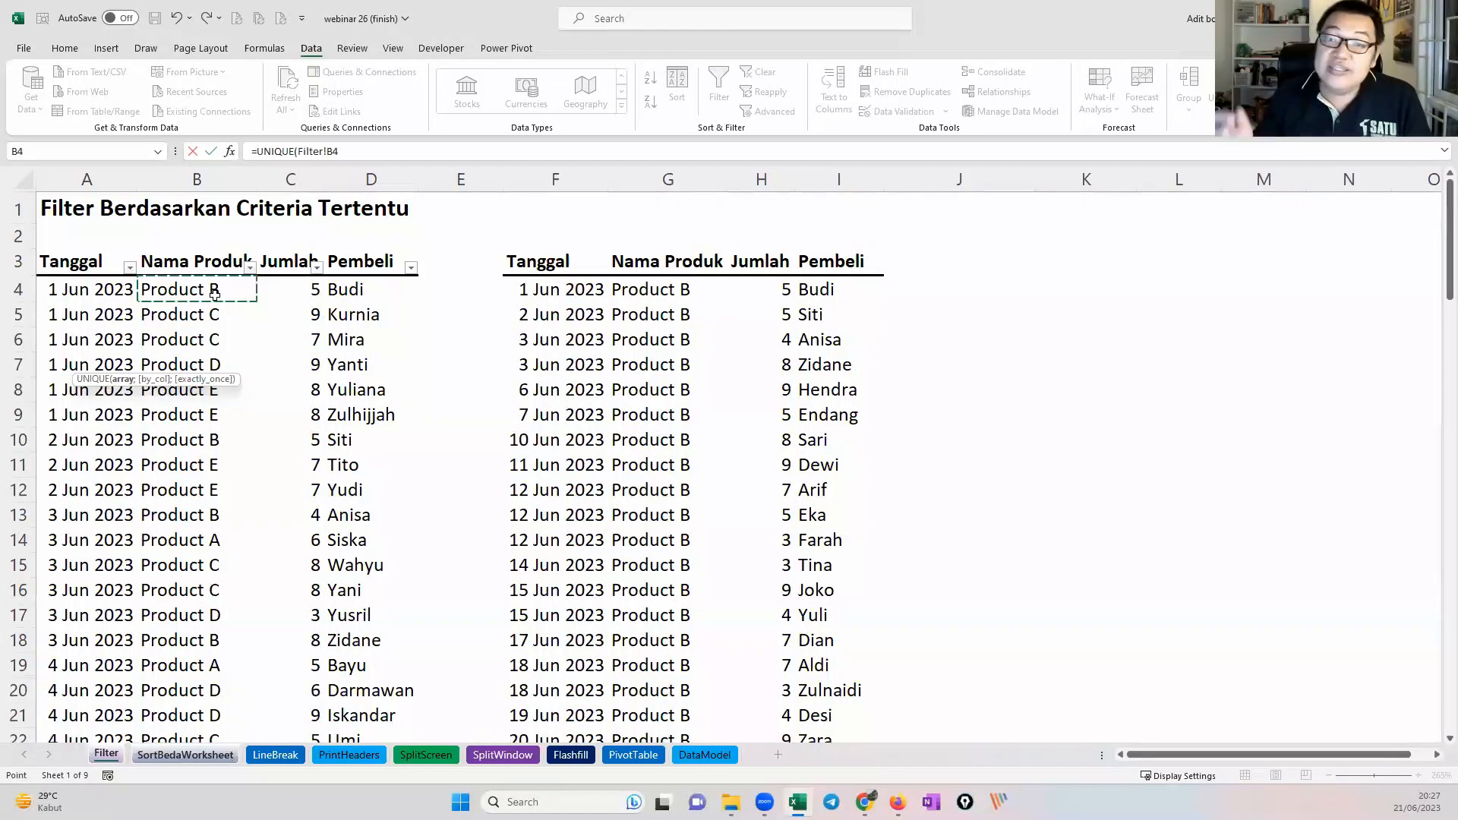
{"action": "key", "text": "ctrl+shift+Down"}
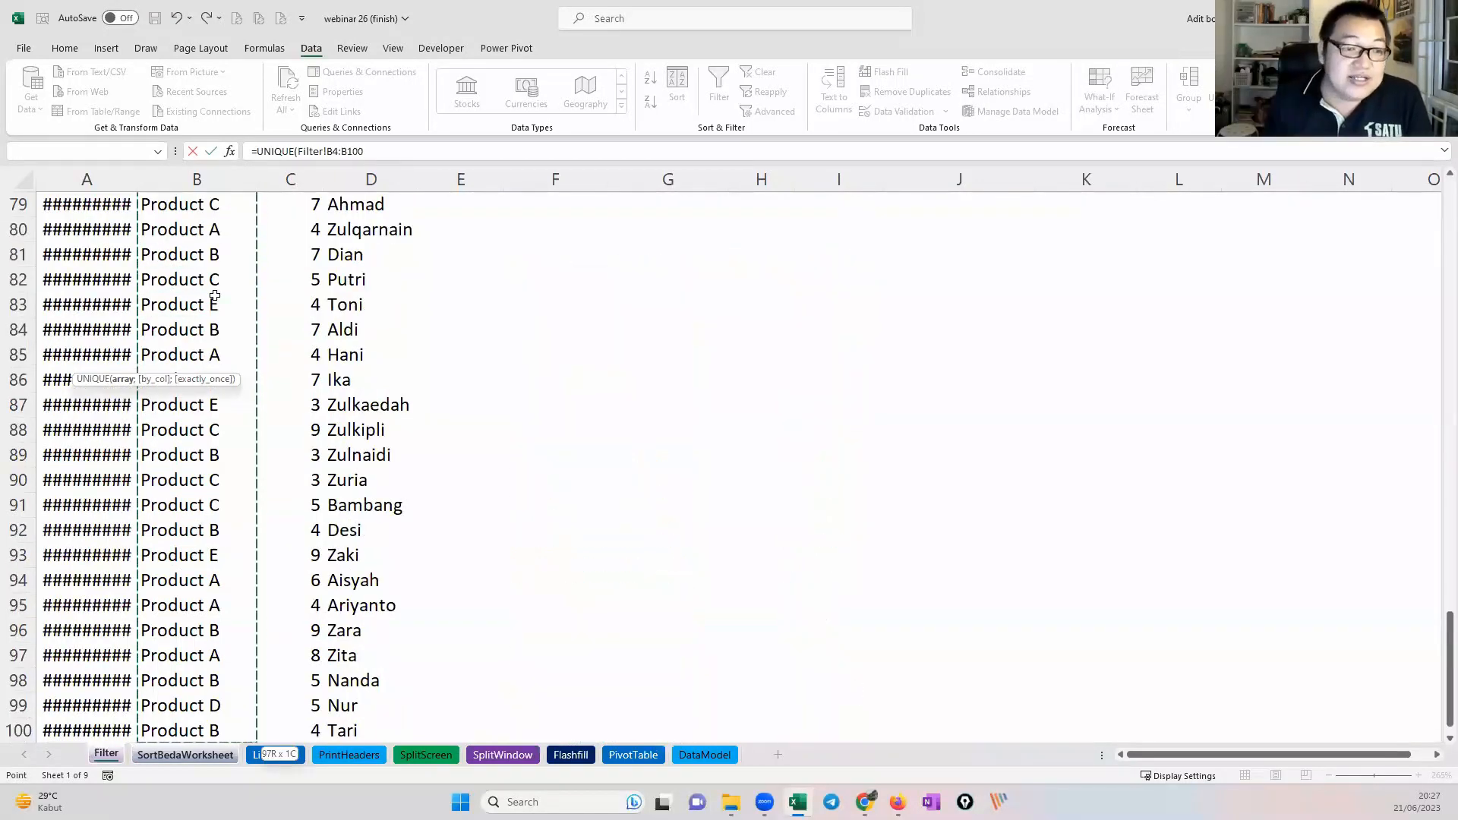
{"action": "key", "text": "Return"}
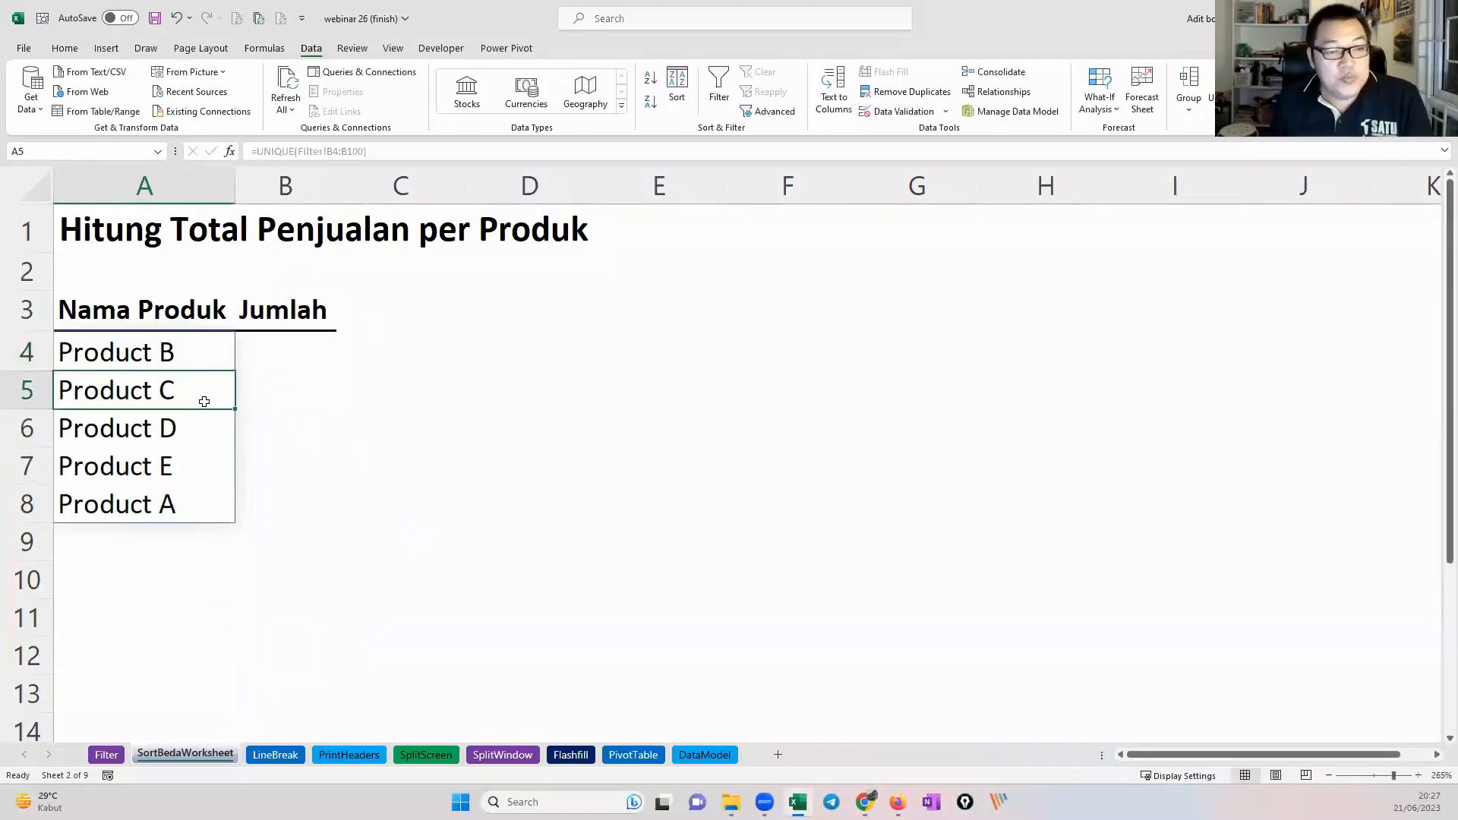
{"action": "left_click", "coordinate": [212, 428]}
{"action": "left_click", "coordinate": [205, 466]}
{"action": "left_click", "coordinate": [209, 494]}
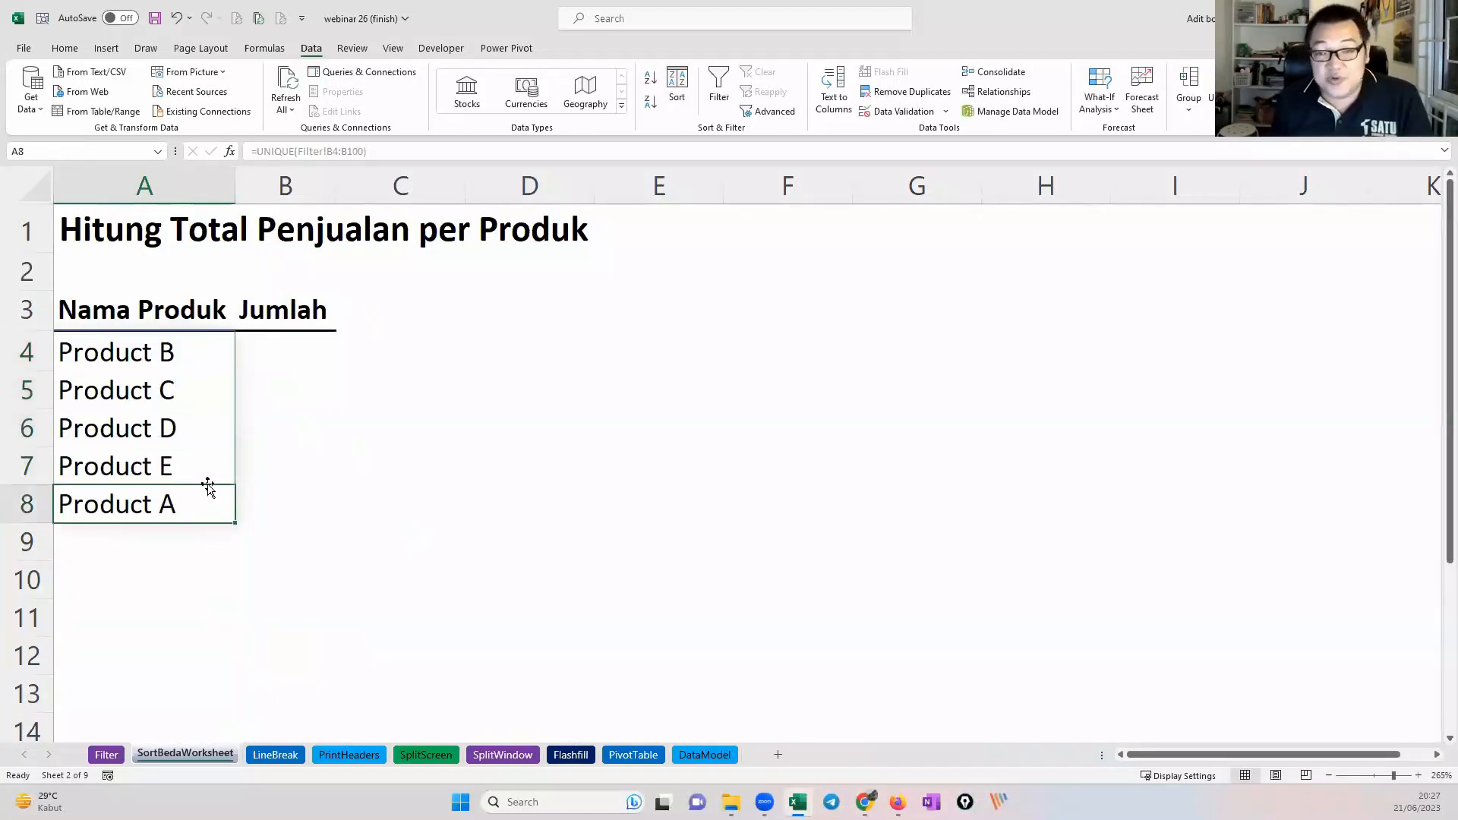
Step: Wrap the formula in A4 in SORT so it reads =SORT(UNIQUE(Filter!B4:B100))
{"action": "left_click", "coordinate": [200, 351]}
{"action": "double_click", "coordinate": [200, 351]}
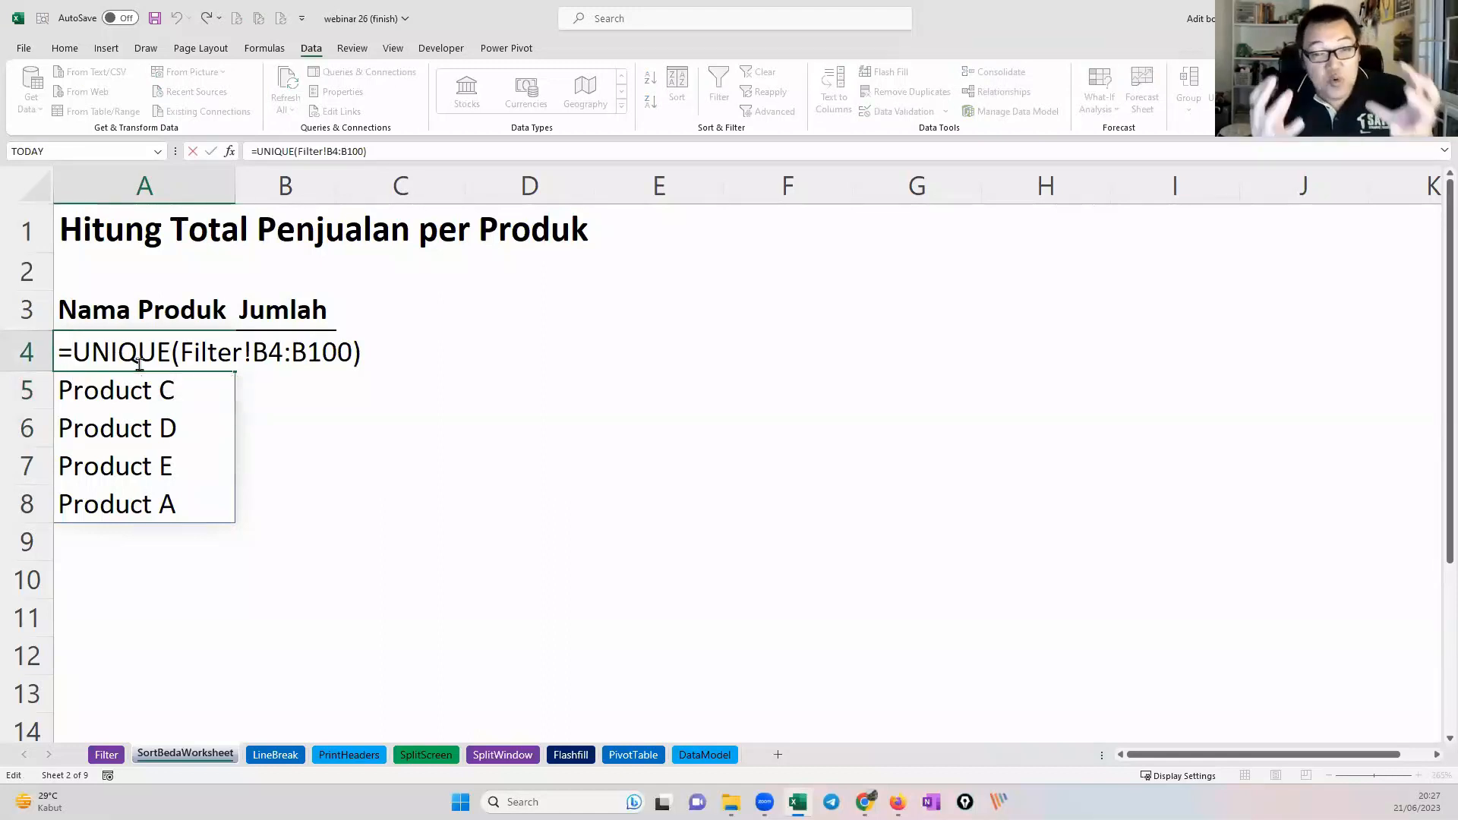
{"action": "type", "text": "sor"}
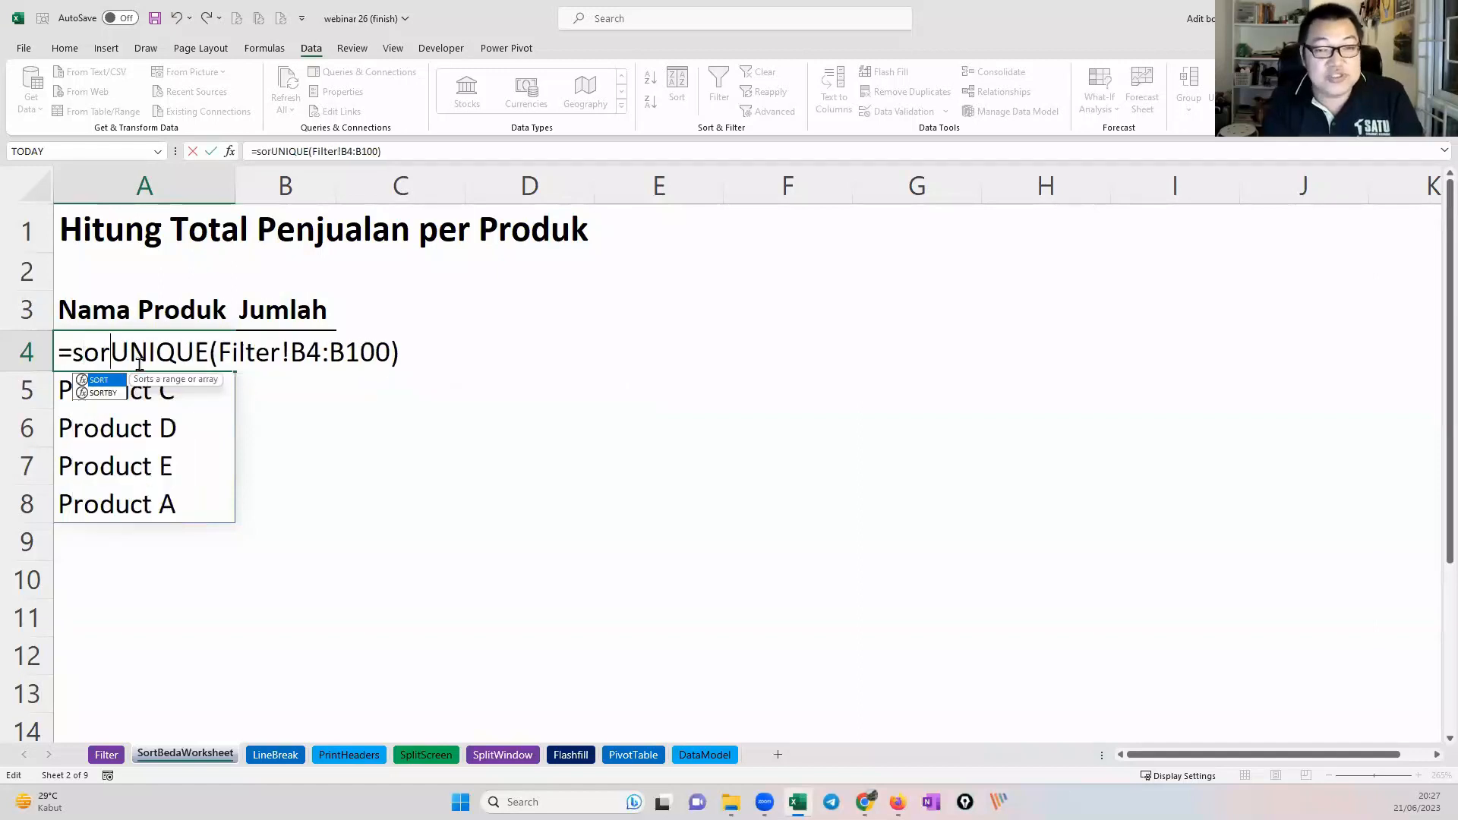
{"action": "type", "text": "t"}
{"action": "key", "text": "Tab"}
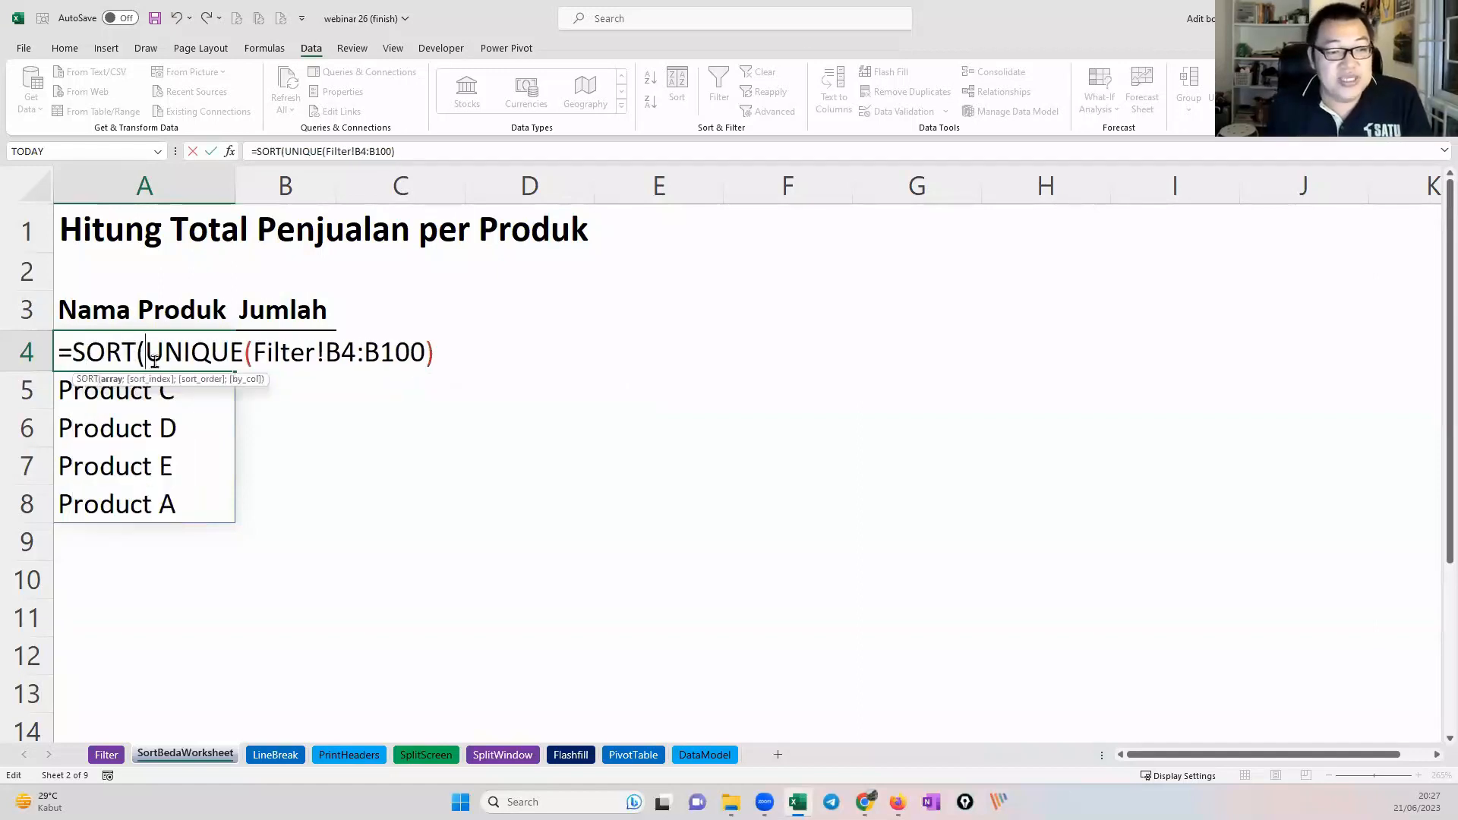
{"action": "left_click_drag", "start_coordinate": [148, 352], "coordinate": [443, 347]}
{"action": "left_click", "coordinate": [445, 349]}
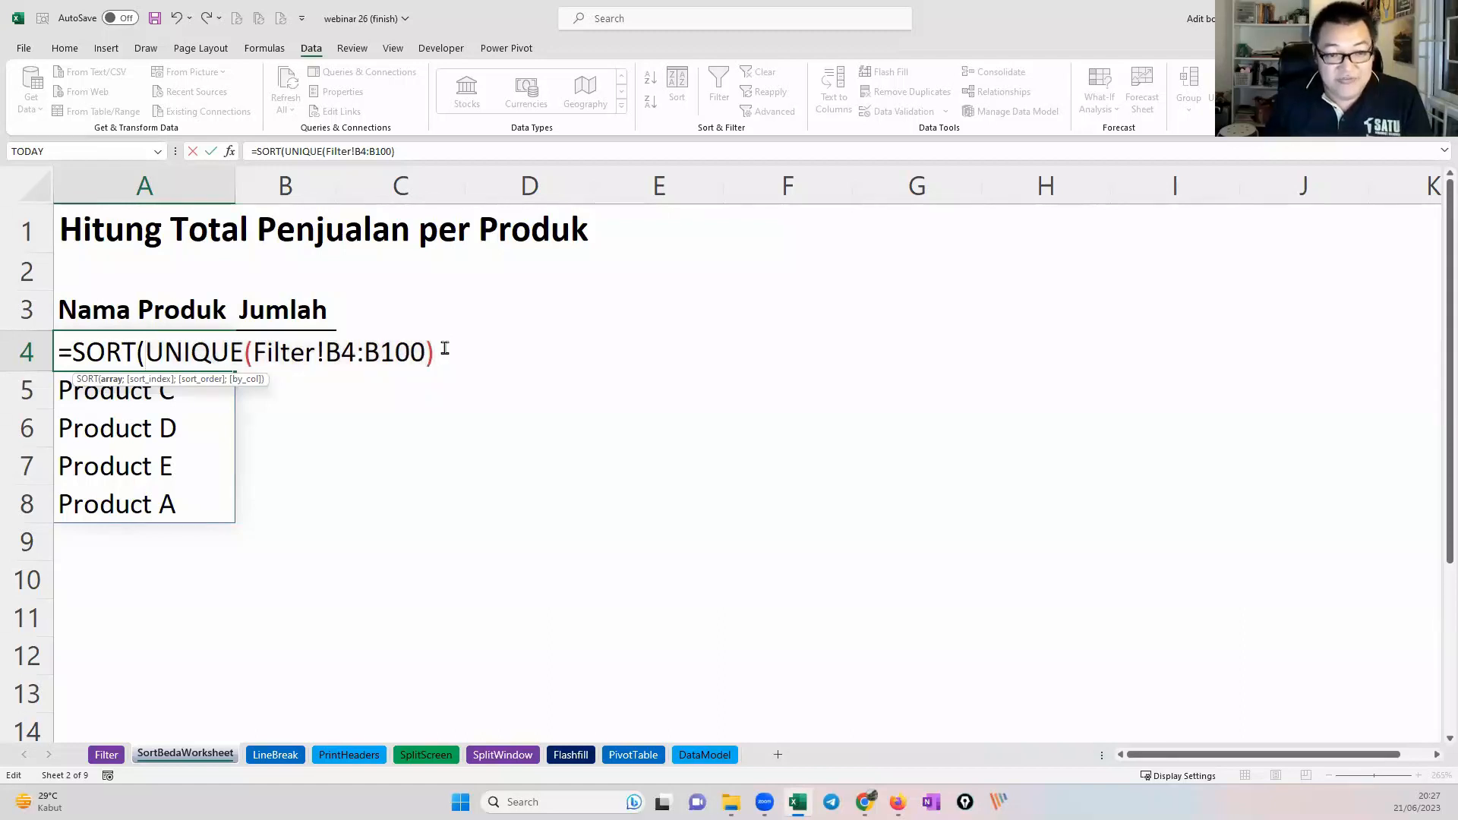
{"action": "type", "text": ")"}
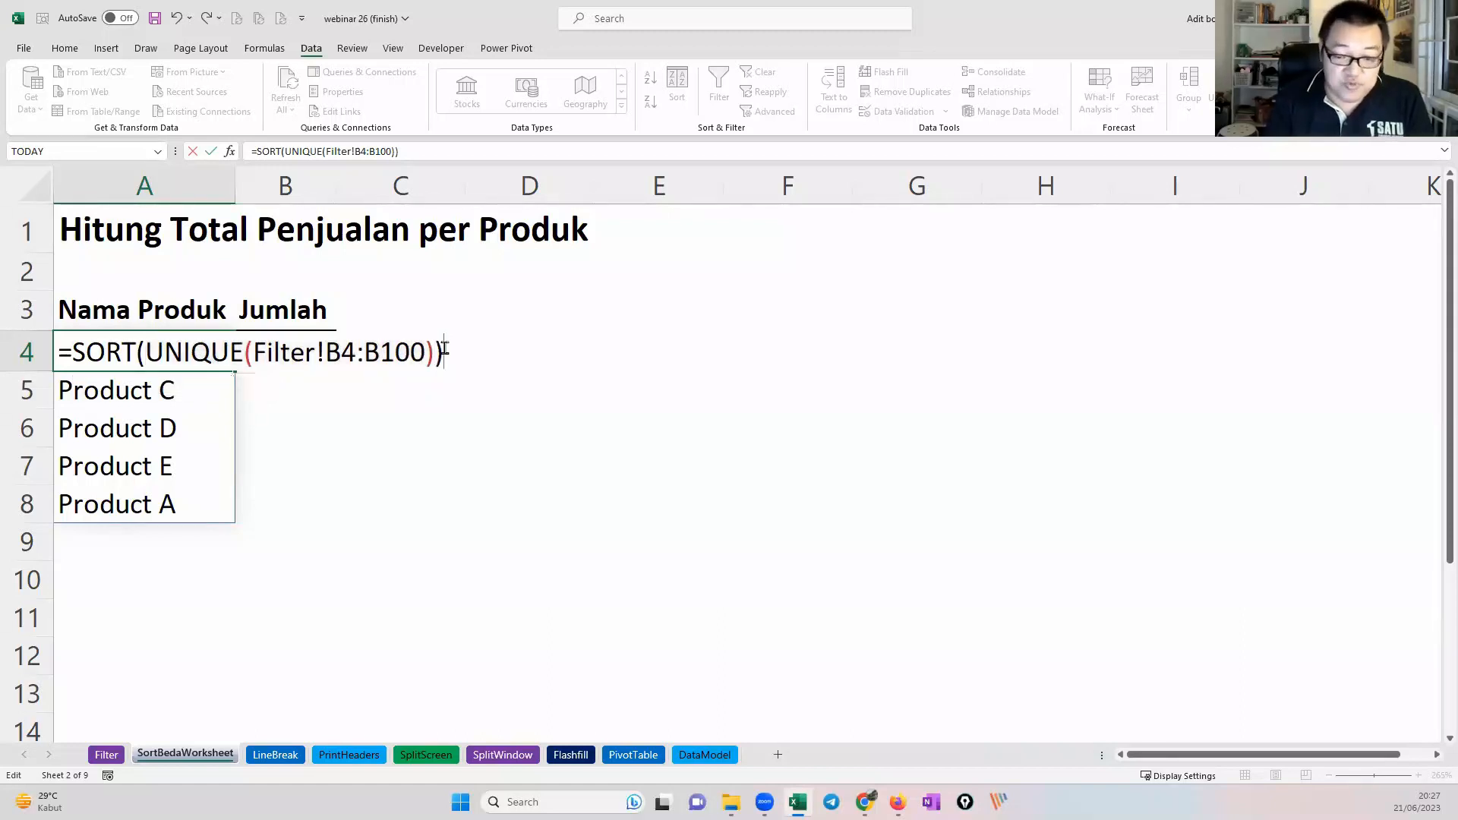
{"action": "key", "text": "Return"}
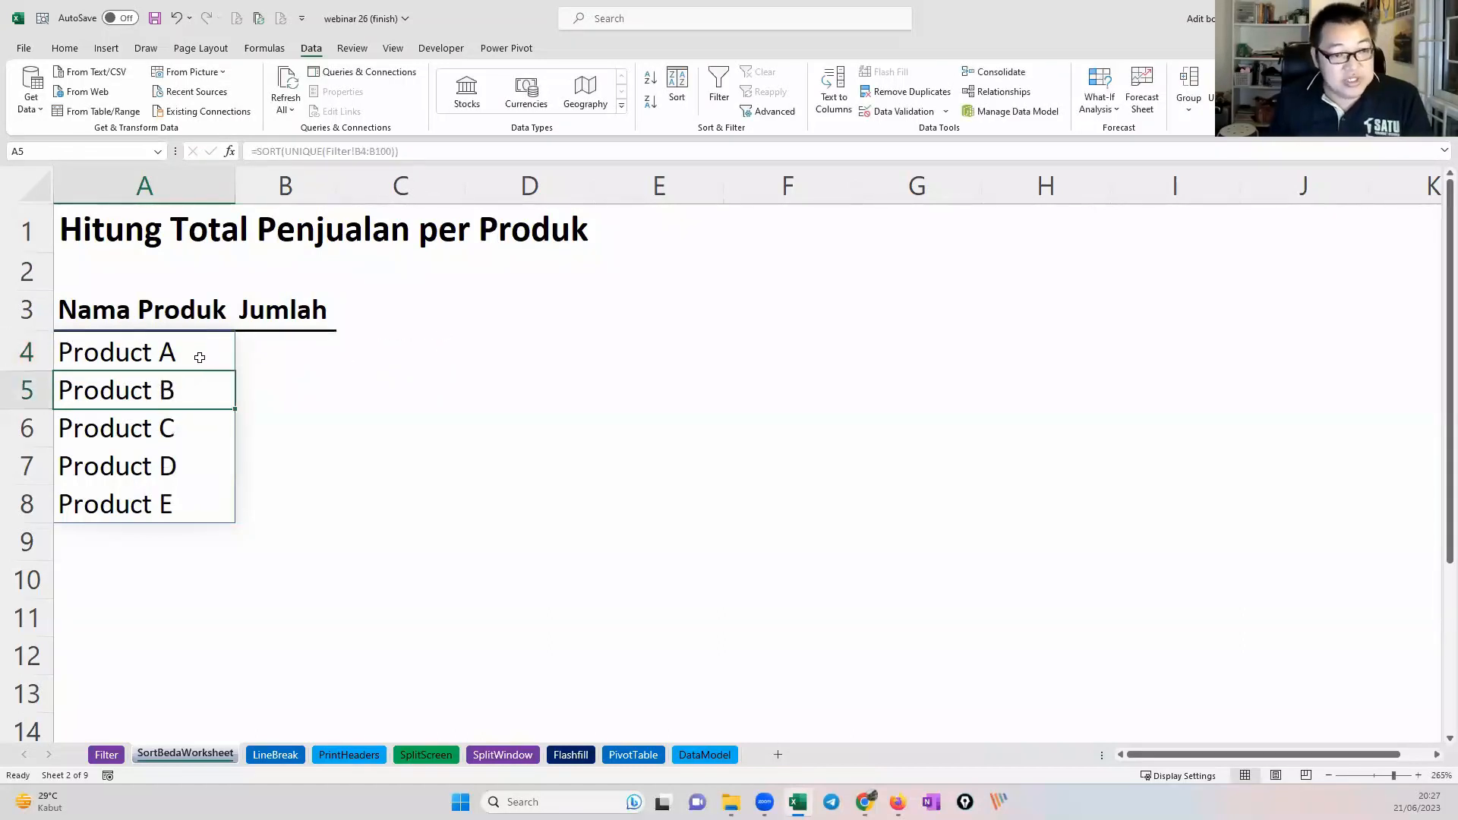
Step: Replace the formula in A4 with a pasted copy of the product names in B4:B100 of the Filter sheet
{"action": "left_click", "coordinate": [199, 355]}
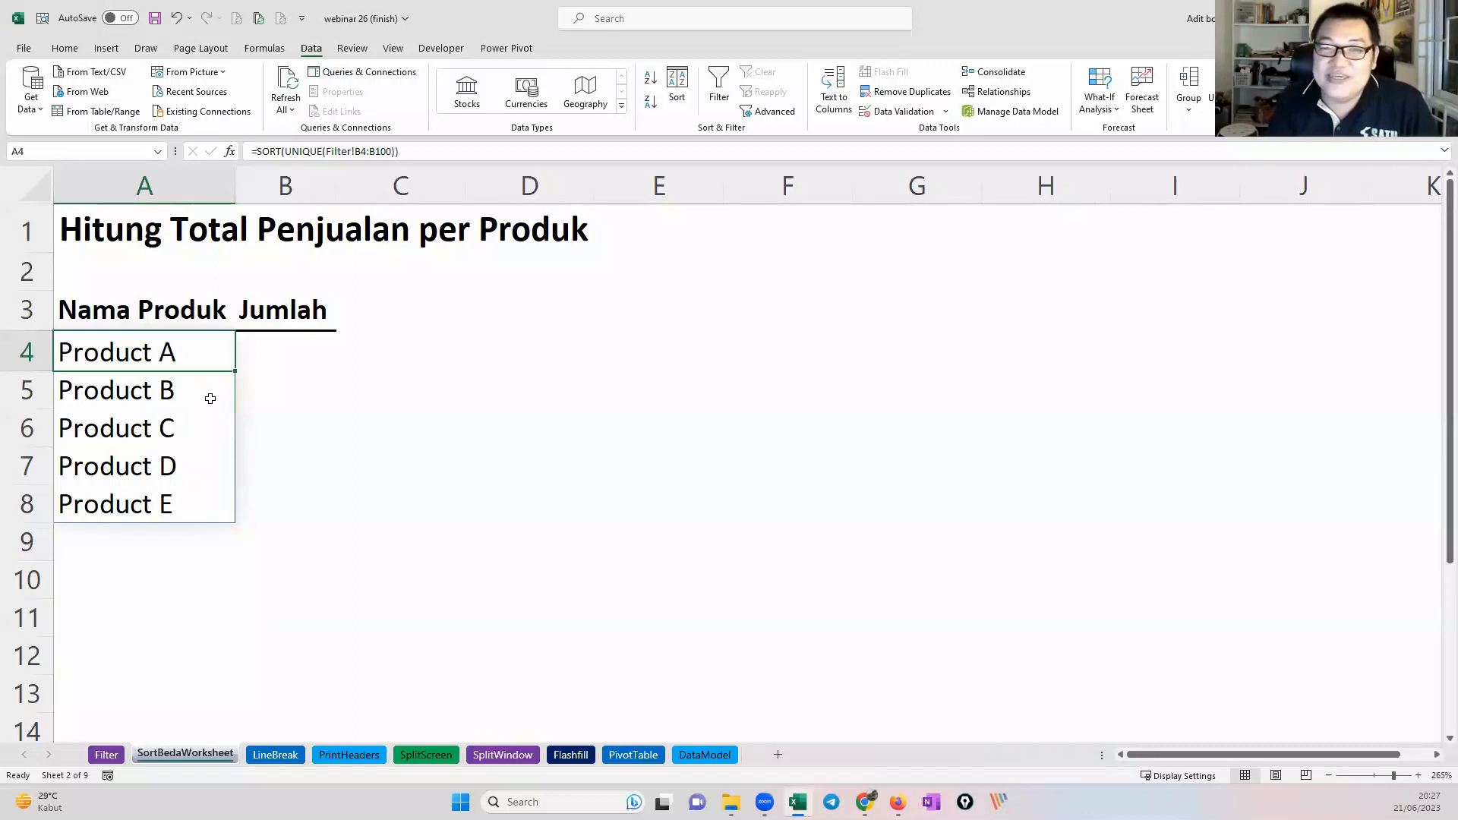
{"action": "key", "text": "Delete"}
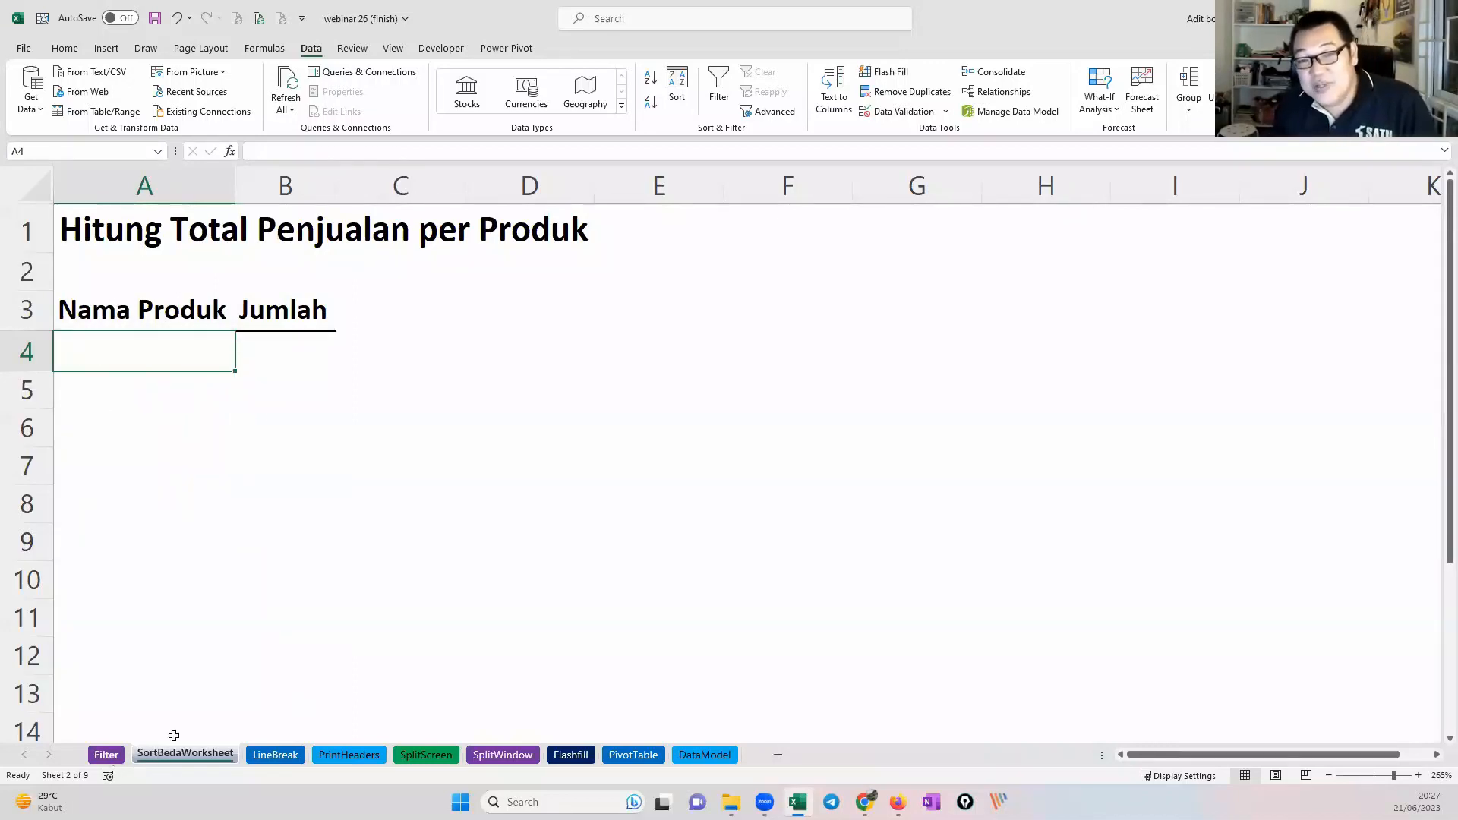
{"action": "left_click", "coordinate": [109, 756]}
{"action": "left_click", "coordinate": [183, 258]}
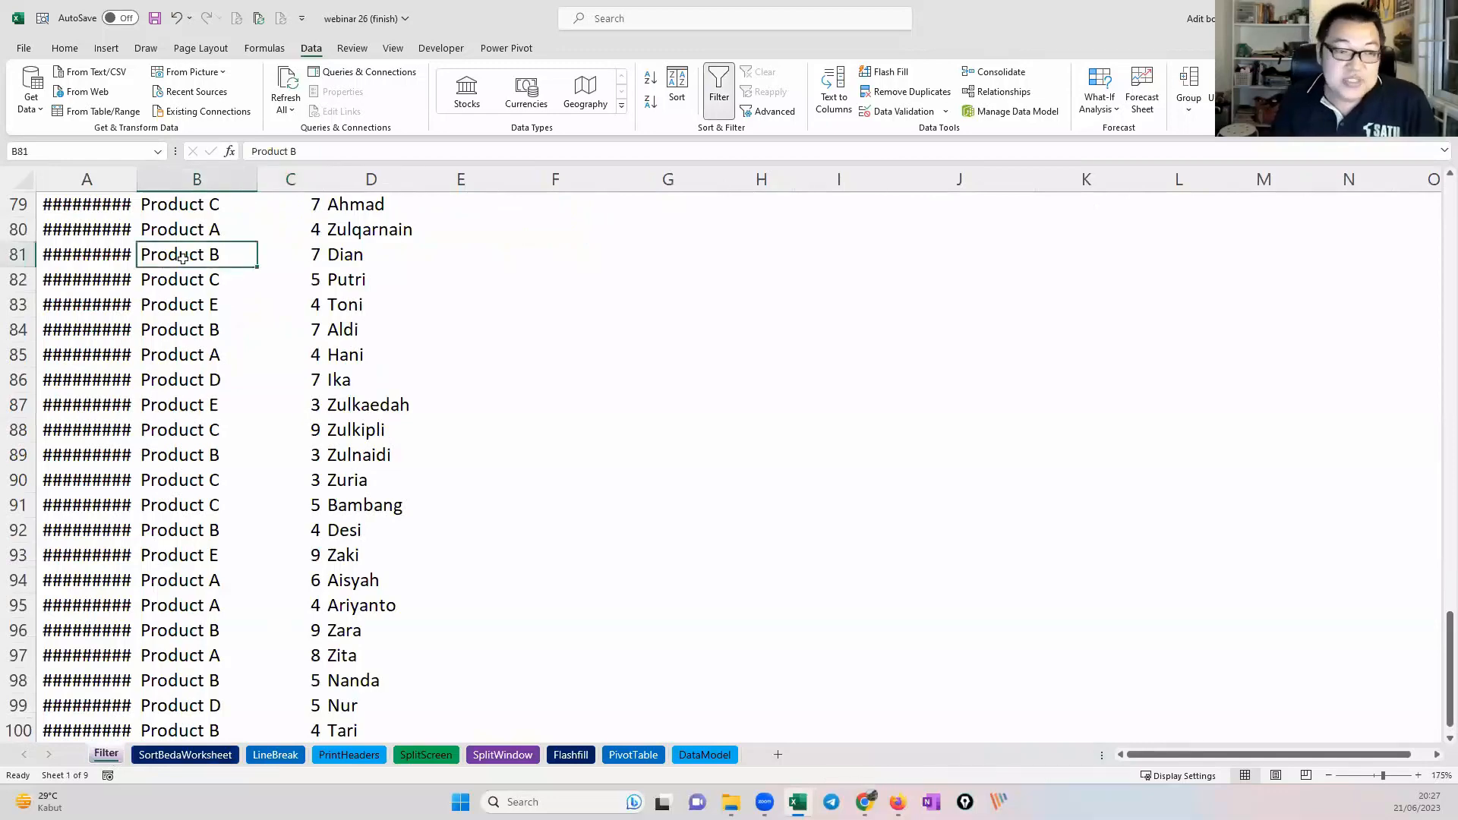
{"action": "key", "text": "ctrl+Up"}
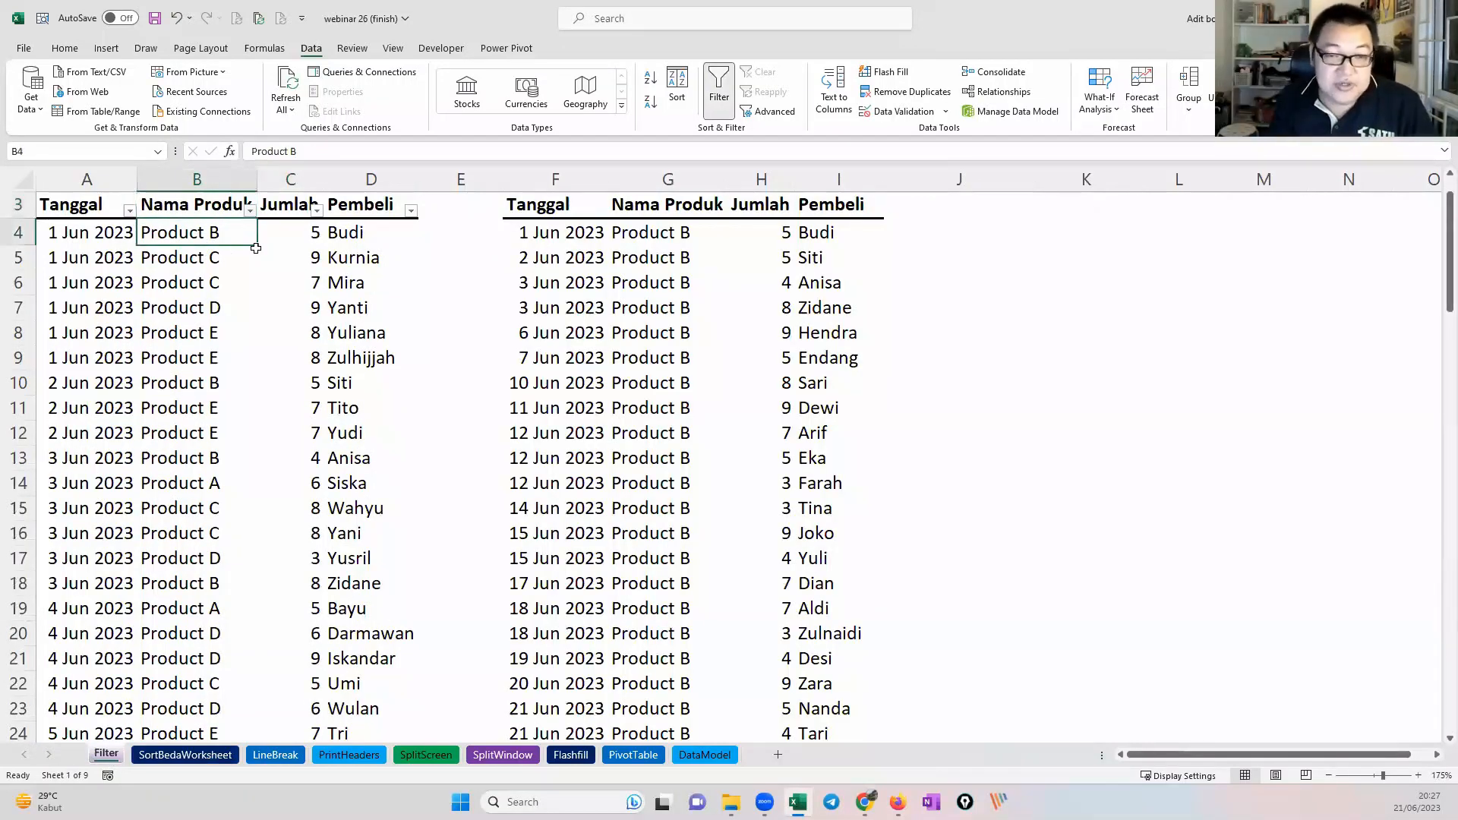
{"action": "double_click", "coordinate": [256, 246], "text": "shift"}
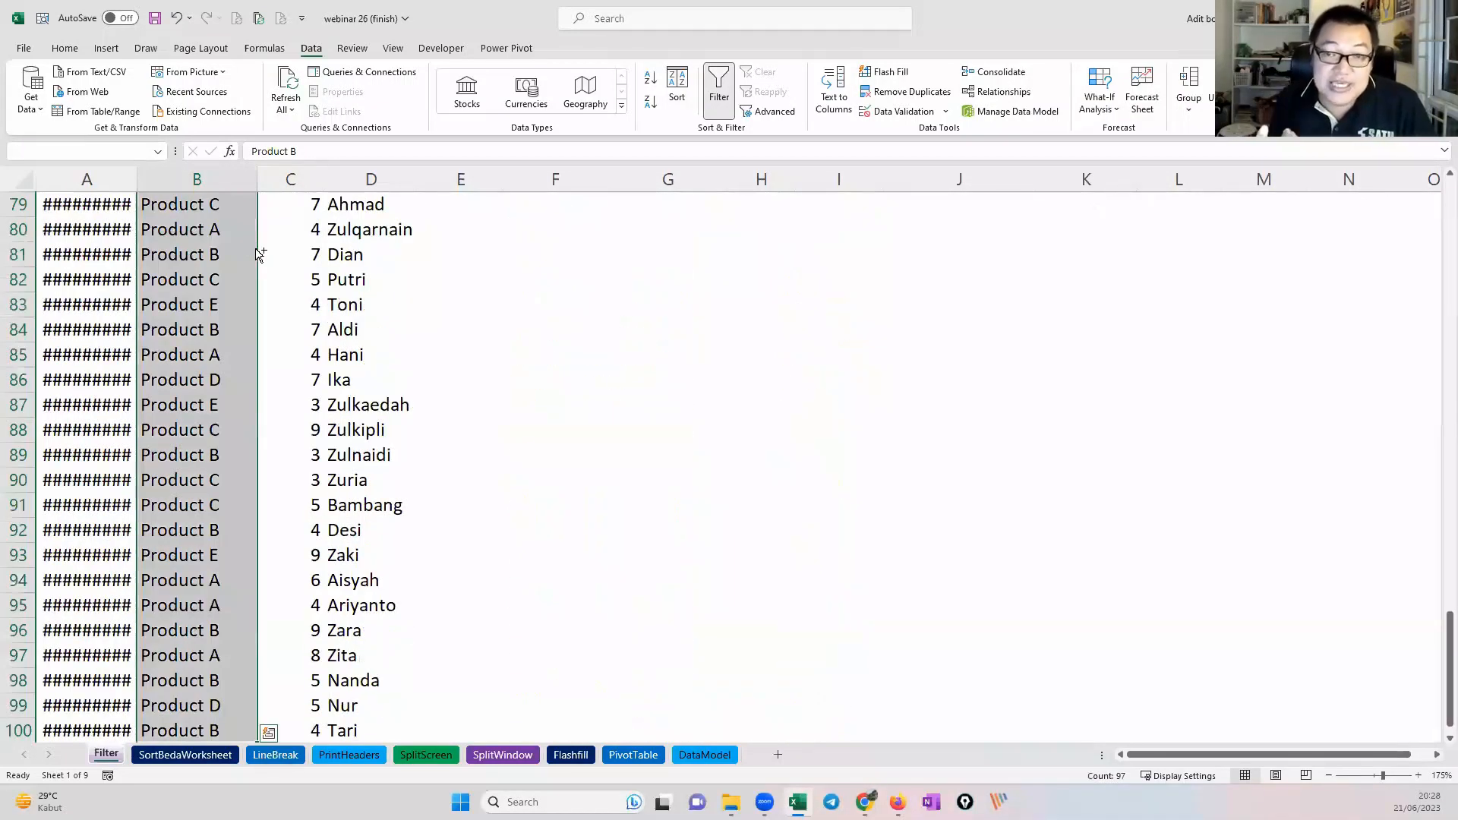
{"action": "key", "text": "ctrl+c"}
{"action": "key", "text": "ctrl+q"}
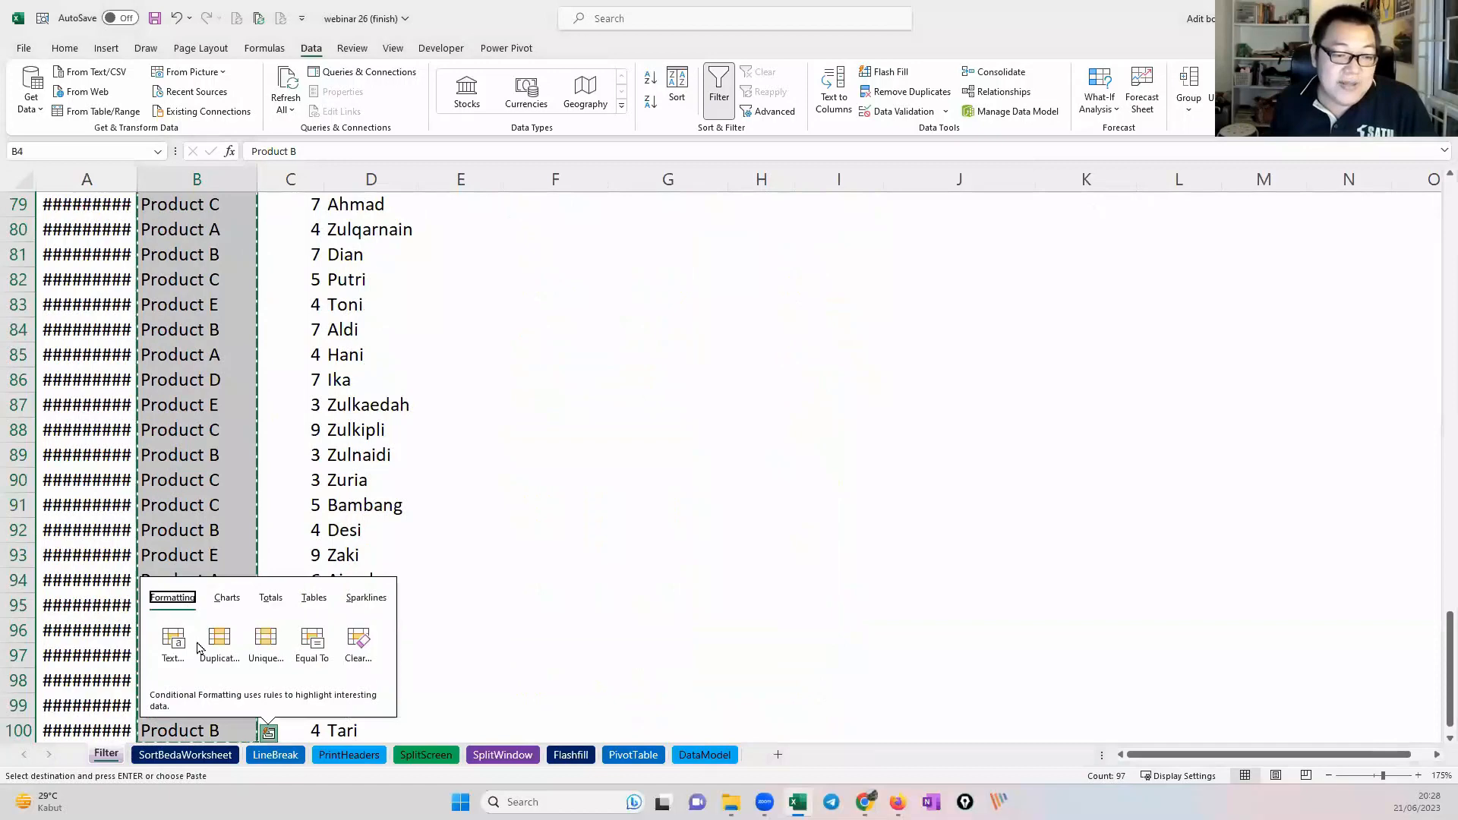
{"action": "left_click", "coordinate": [200, 755]}
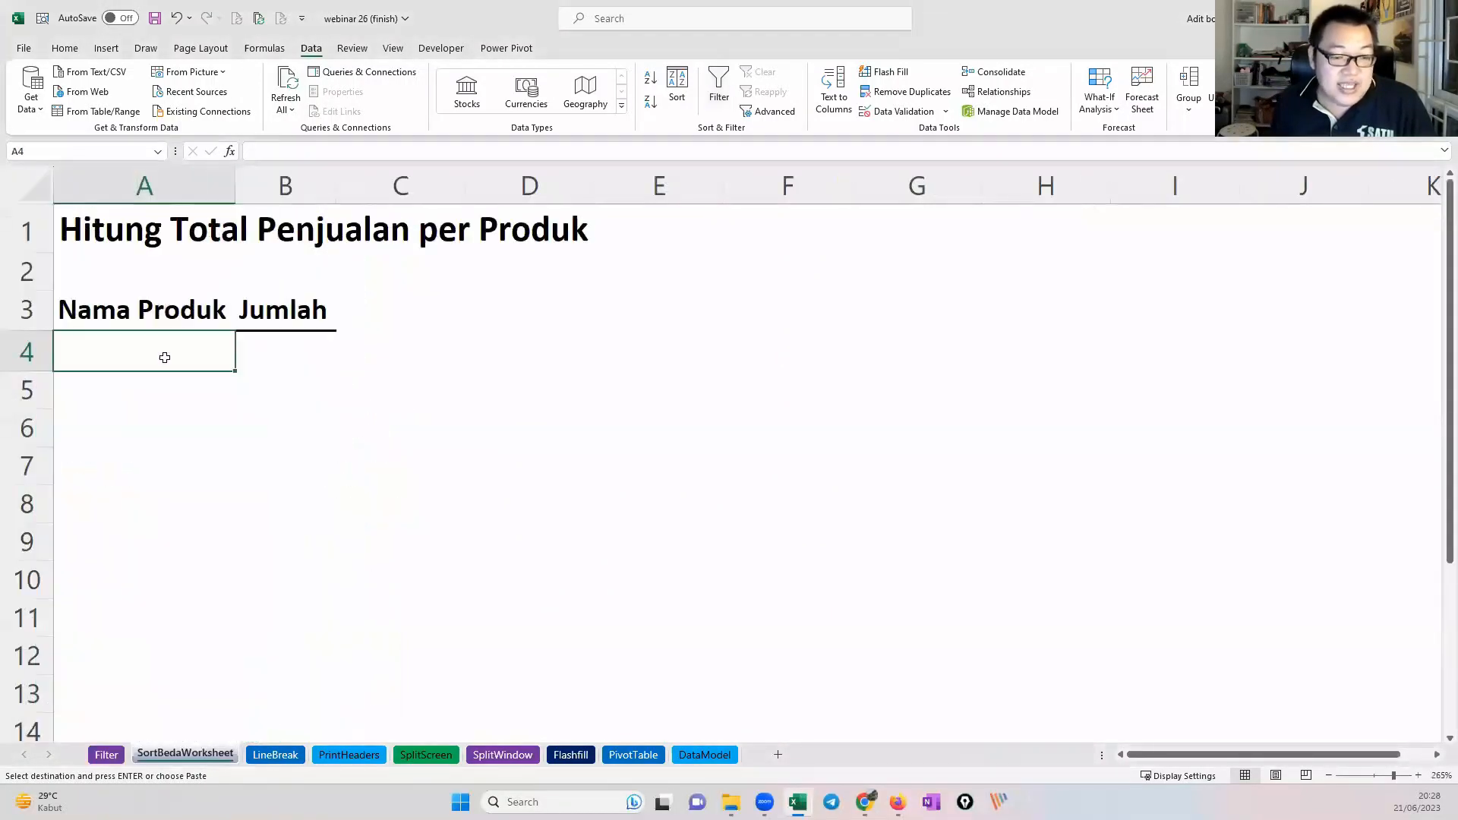
{"action": "key", "text": "ctrl+v"}
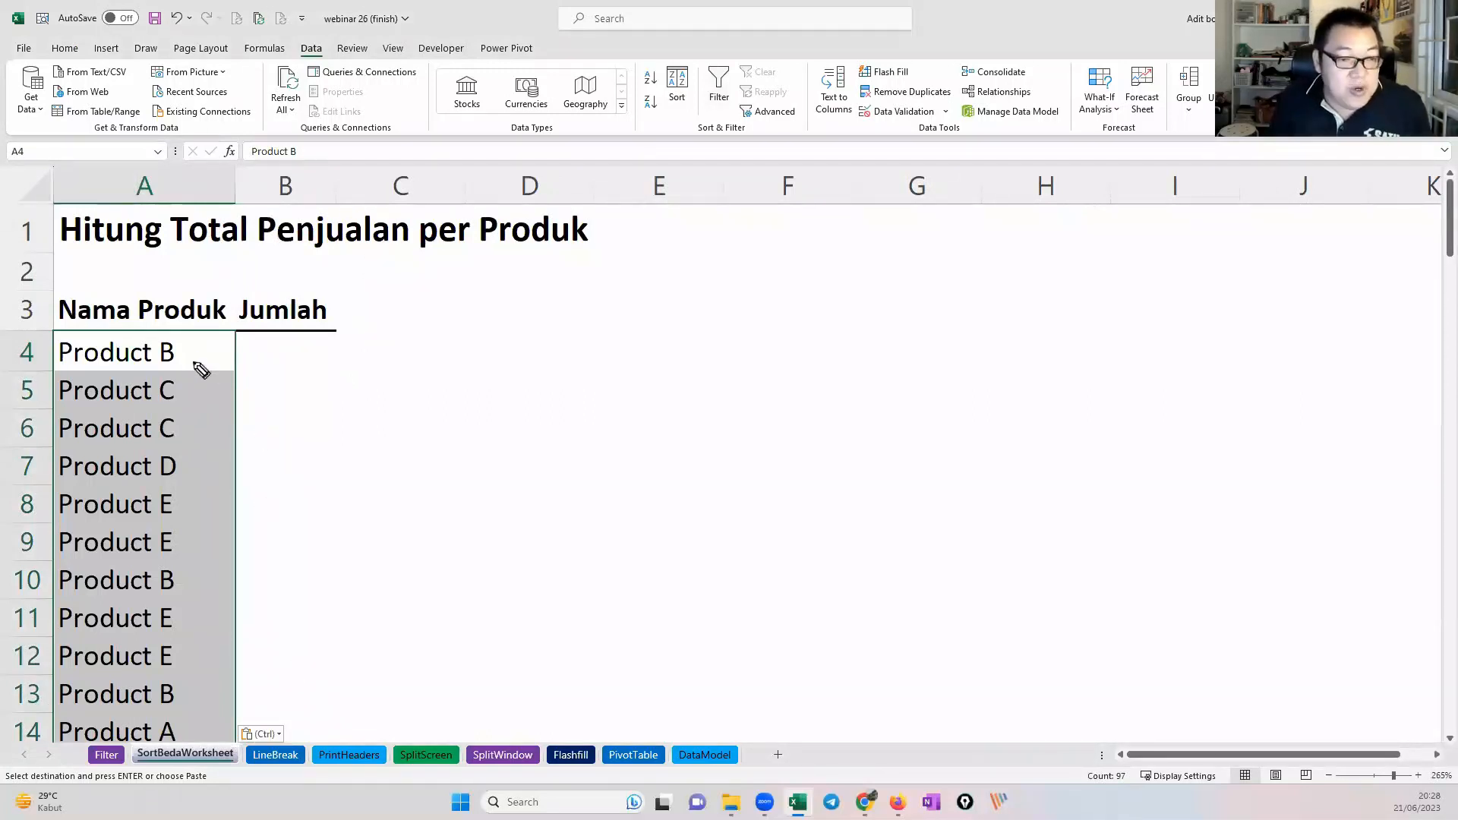
Step: Tick the first occurrence of each product in A4:A14 and strike through the repeats with the annotation pen, and clear the marks
{"action": "left_click_drag", "start_coordinate": [190, 348], "coordinate": [222, 336]}
{"action": "mouse_move", "coordinate": [191, 389]}
{"action": "left_mouse_down"}
{"action": "mouse_move", "coordinate": [222, 381]}
{"action": "mouse_move", "coordinate": [60, 435]}
{"action": "left_mouse_up"}
{"action": "left_click_drag", "start_coordinate": [191, 463], "coordinate": [221, 453]}
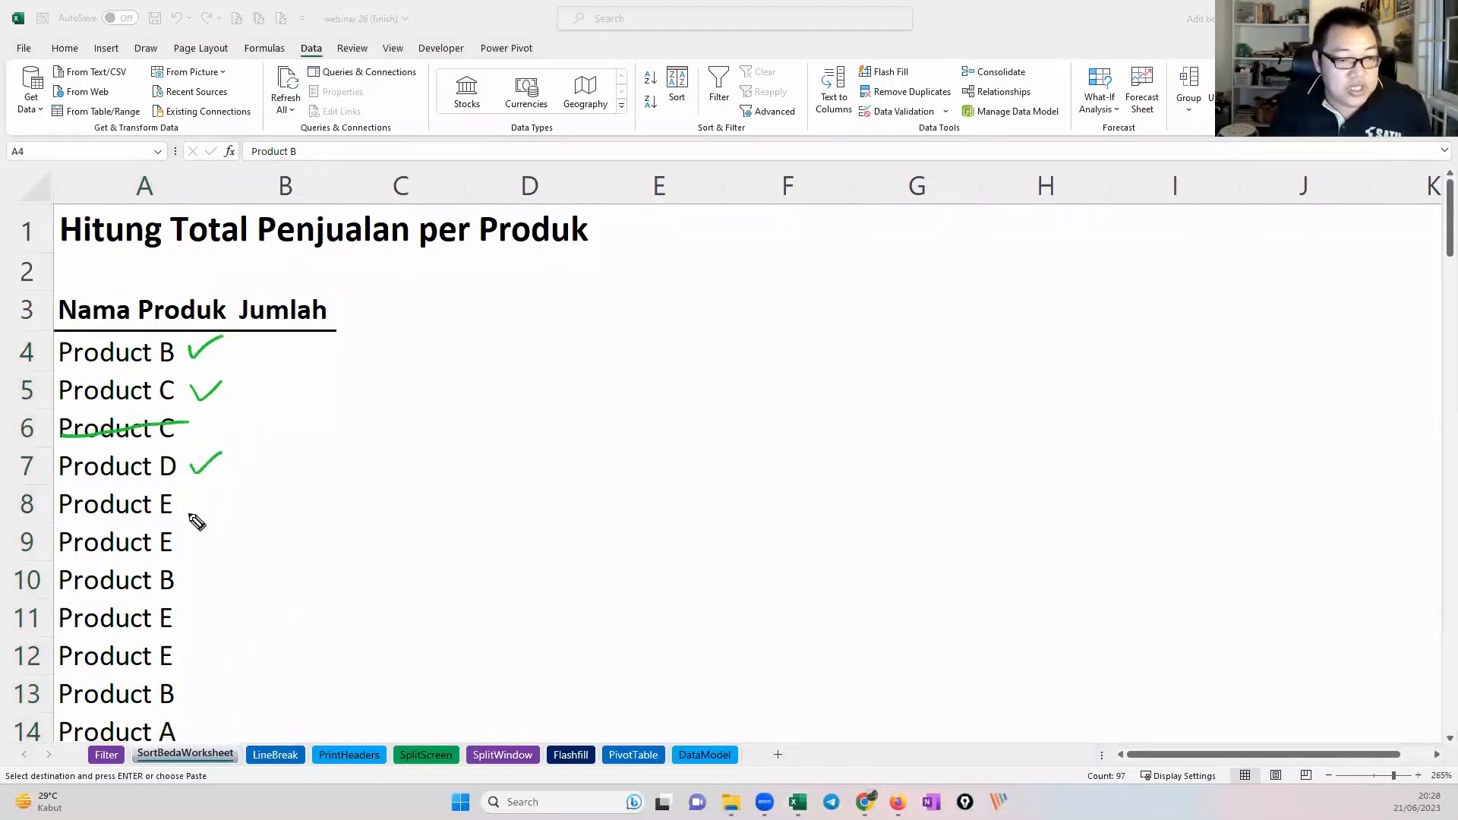
{"action": "left_click_drag", "start_coordinate": [188, 505], "coordinate": [219, 492]}
{"action": "left_click_drag", "start_coordinate": [189, 541], "coordinate": [61, 553]}
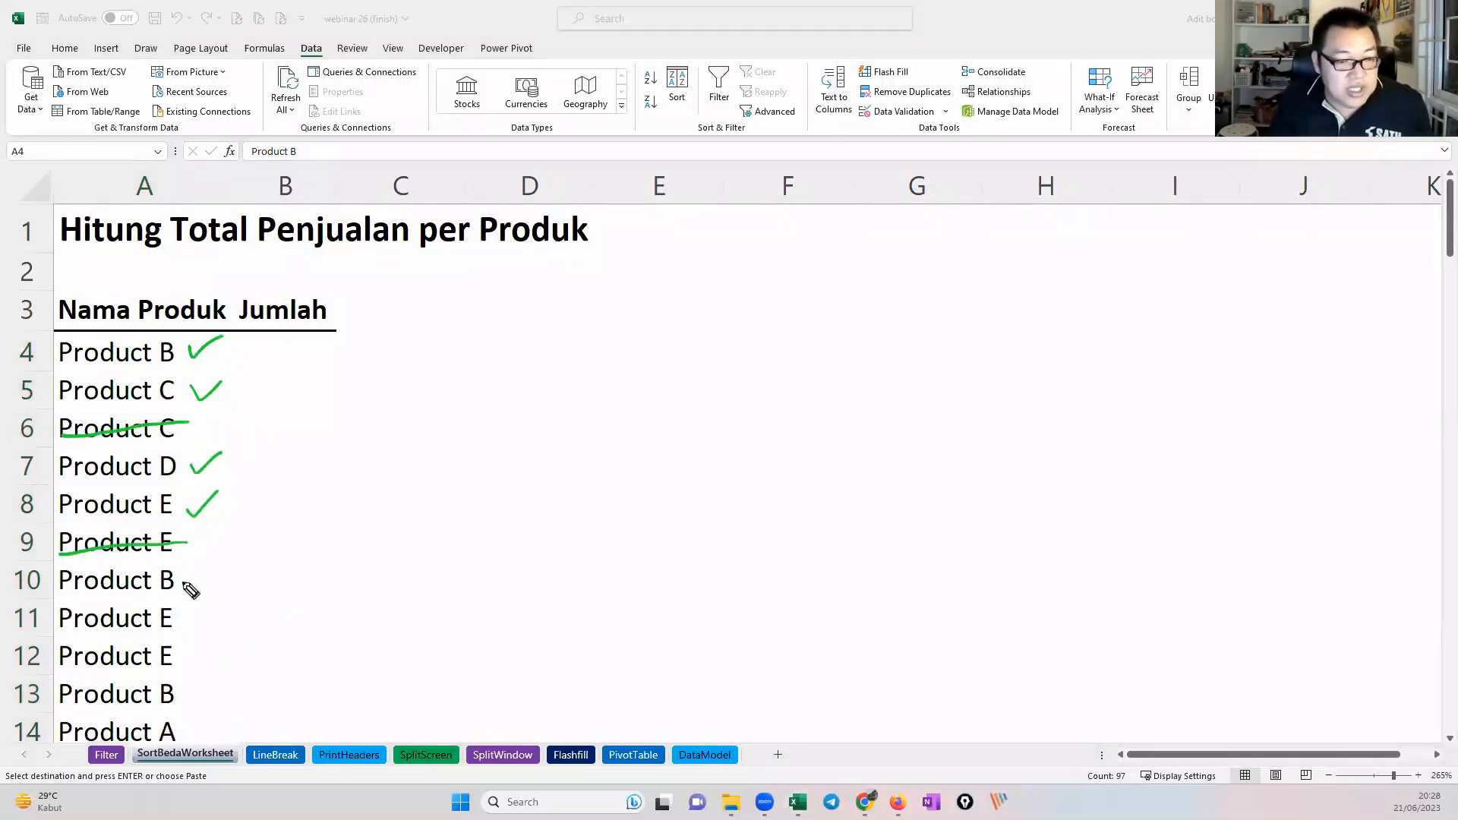
{"action": "left_click_drag", "start_coordinate": [183, 580], "coordinate": [76, 590]}
{"action": "left_click_drag", "start_coordinate": [183, 616], "coordinate": [89, 625]}
{"action": "left_click_drag", "start_coordinate": [186, 647], "coordinate": [87, 661]}
{"action": "left_click_drag", "start_coordinate": [188, 691], "coordinate": [102, 706]}
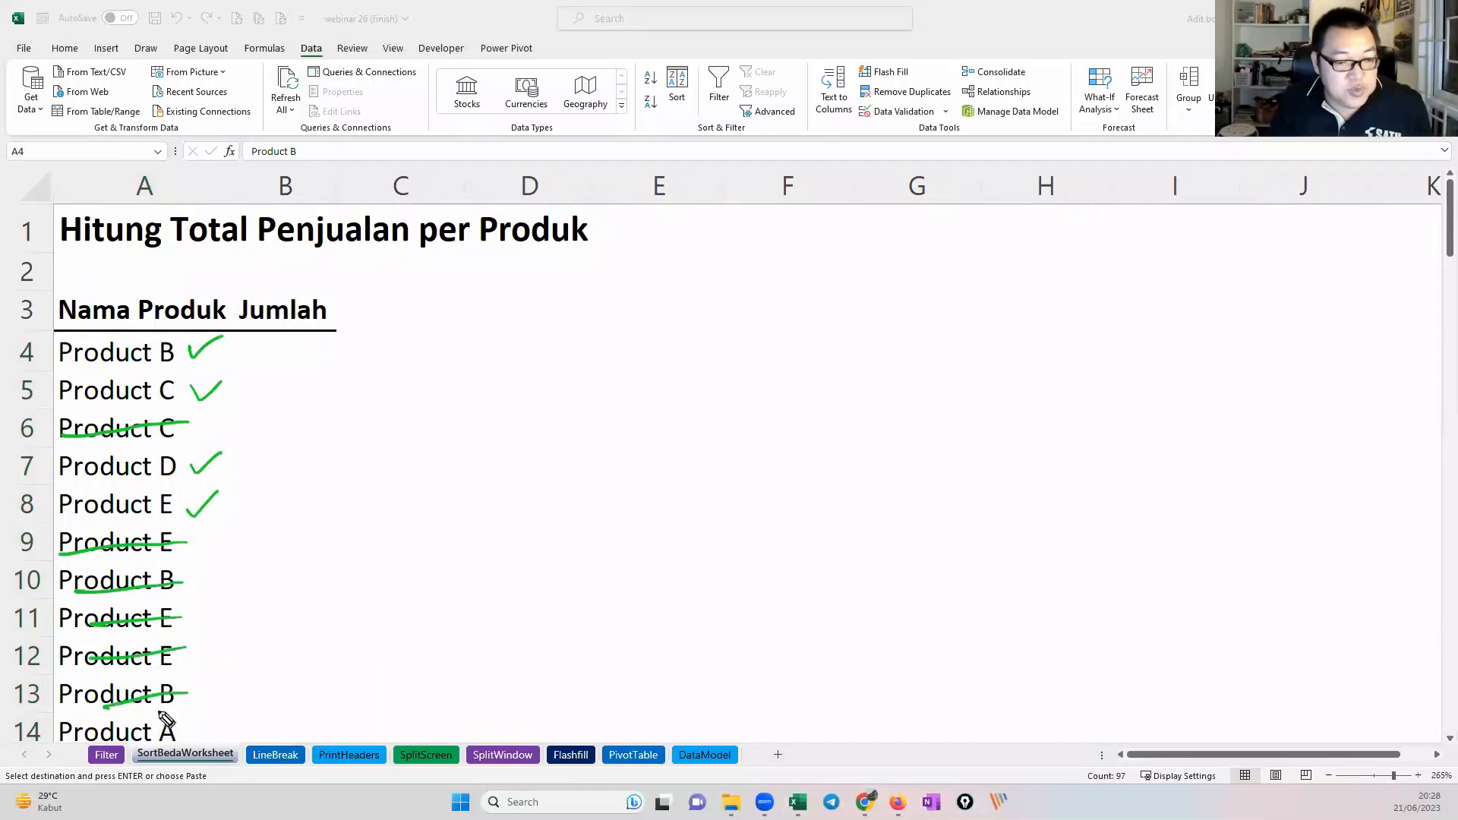
{"action": "left_click_drag", "start_coordinate": [201, 727], "coordinate": [230, 714]}
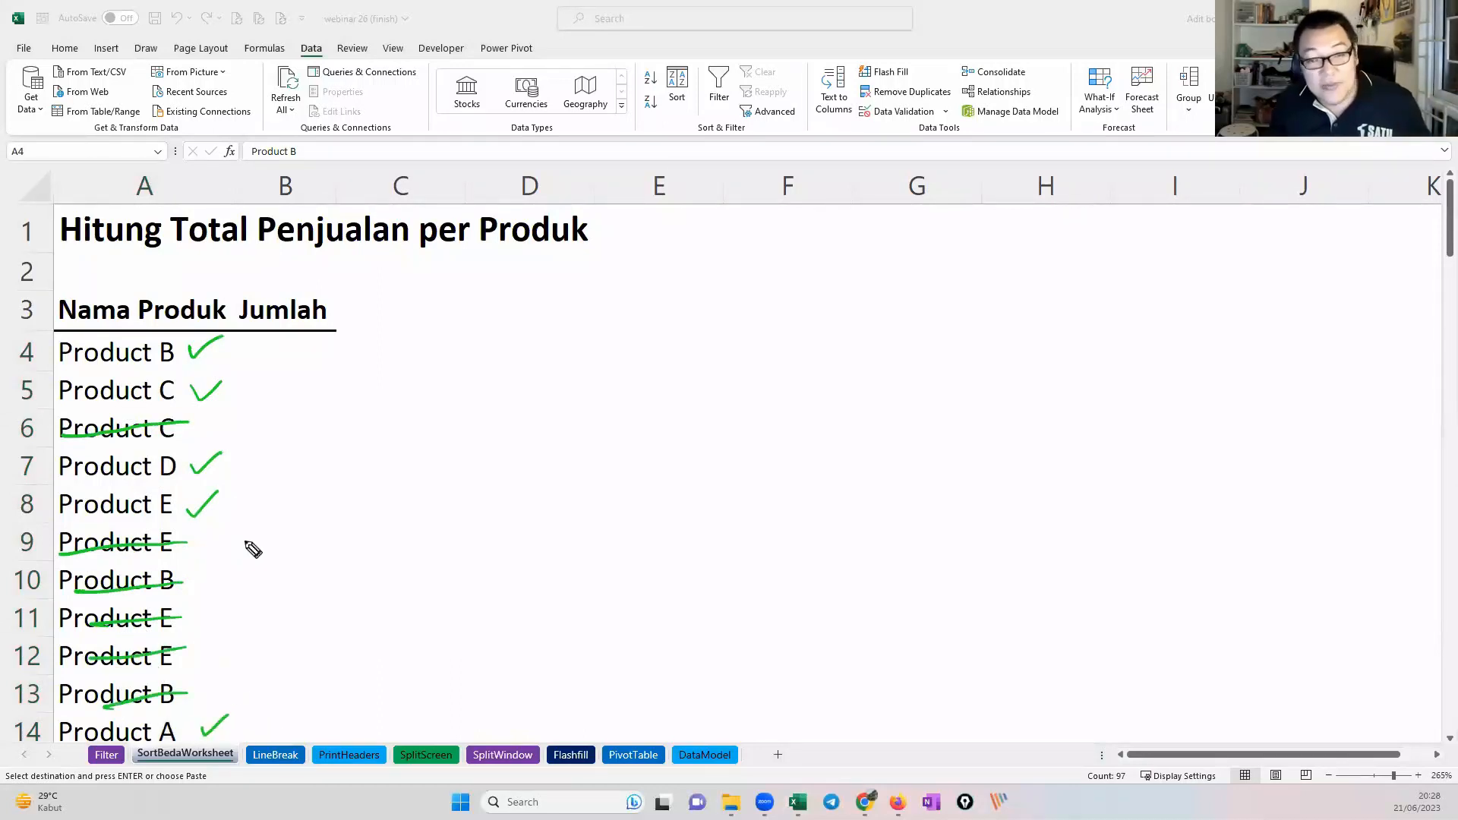
{"action": "key", "text": "Escape"}
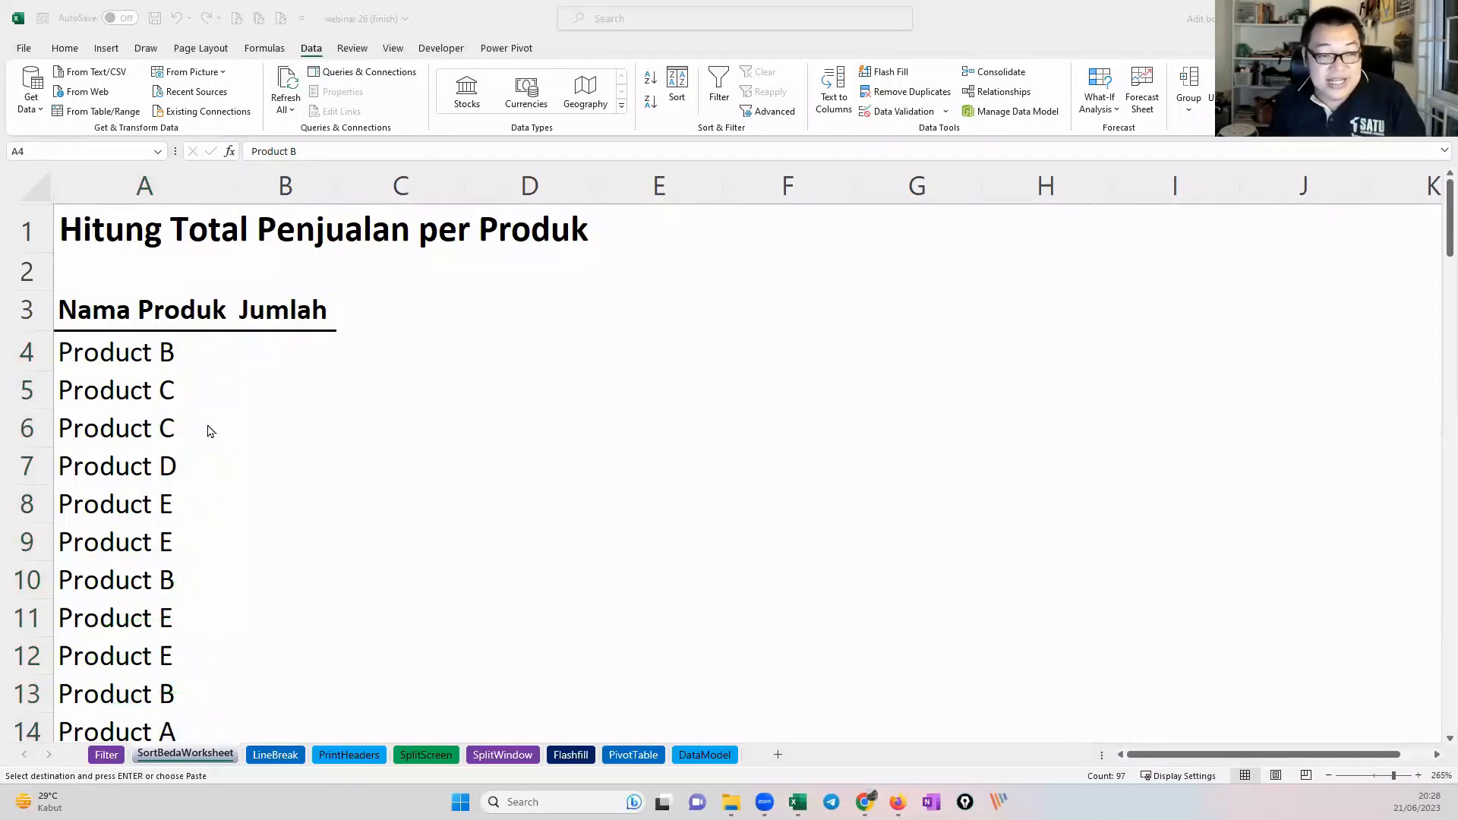
Step: Remove the duplicates from the pasted product names starting at A4, continuing with the current selection and checking the Nama Produk column
{"action": "key", "text": "ctrl+v"}
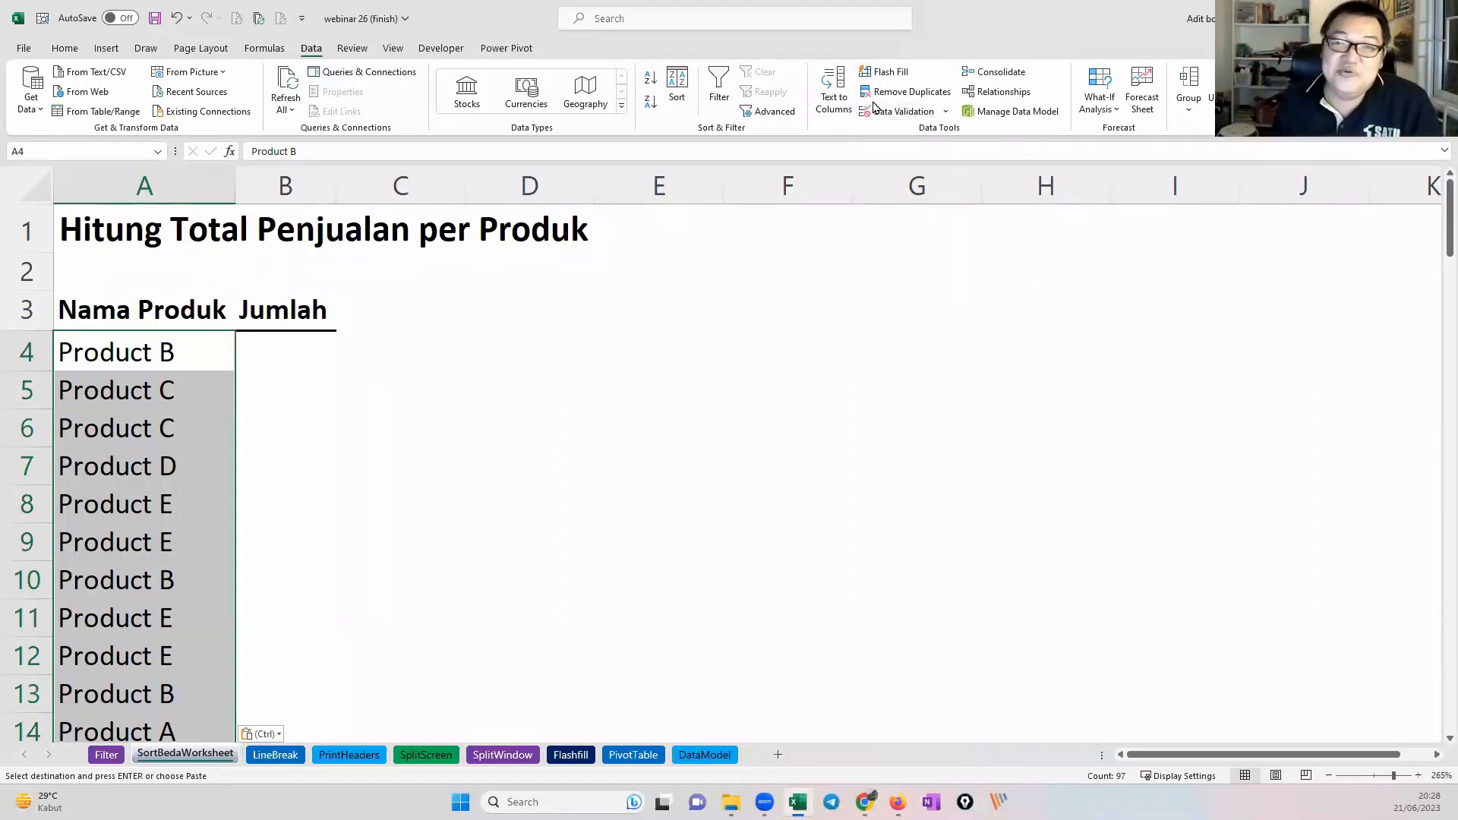
{"action": "left_click", "coordinate": [879, 93]}
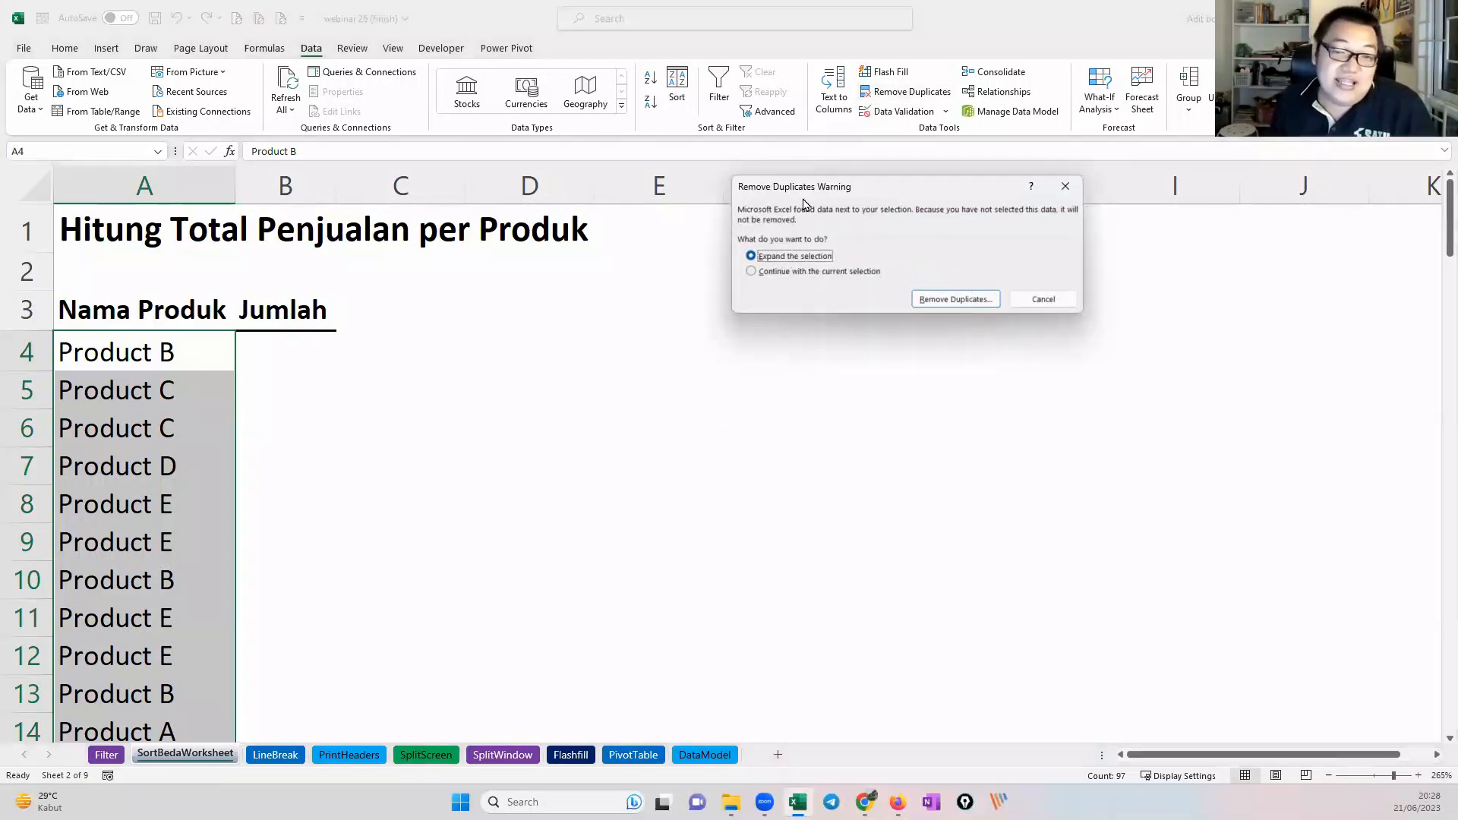
{"action": "left_click_drag", "start_coordinate": [804, 193], "coordinate": [481, 234]}
{"action": "left_click", "coordinate": [428, 313]}
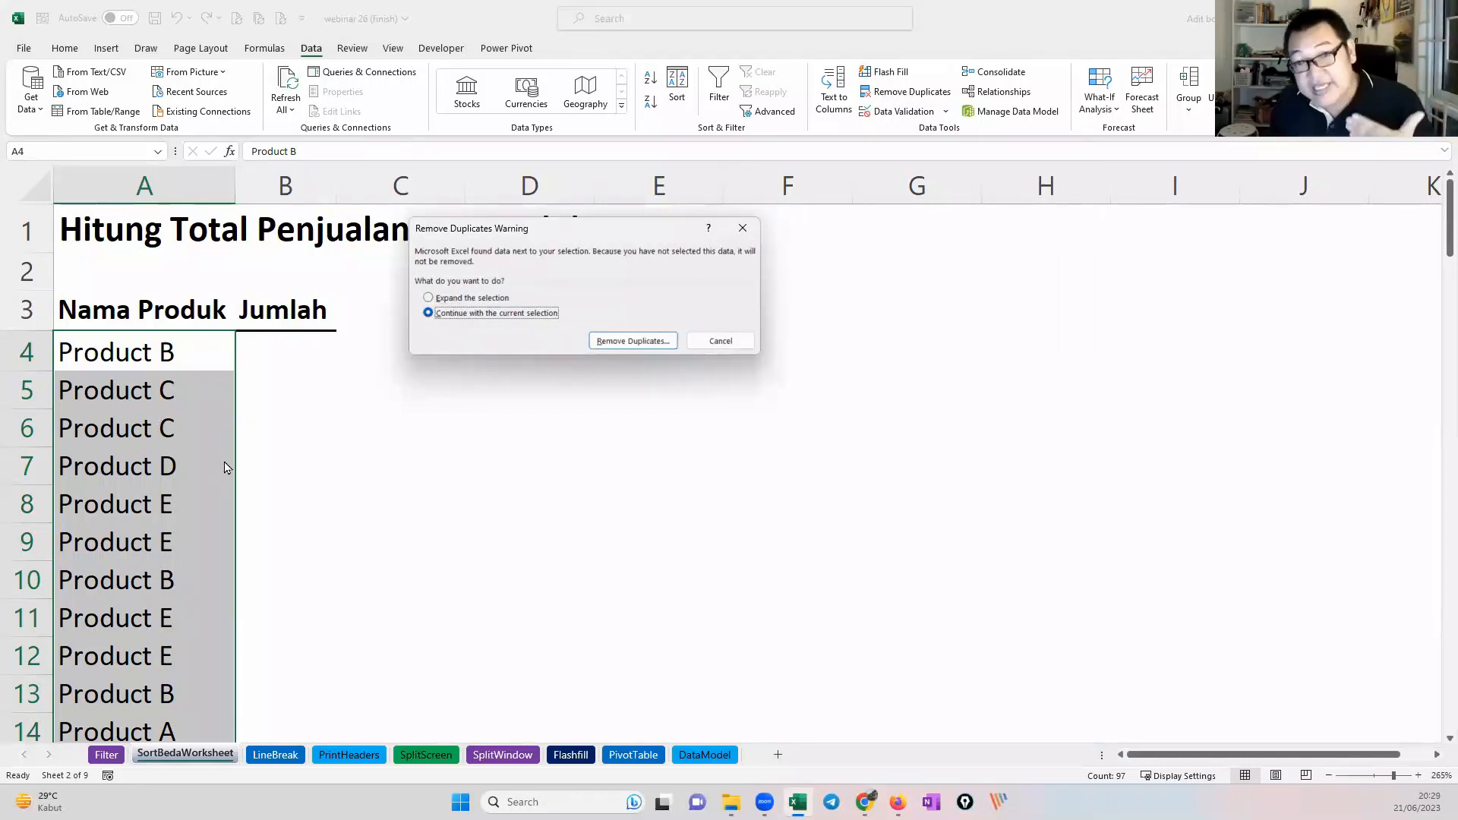
{"action": "left_click", "coordinate": [656, 341]}
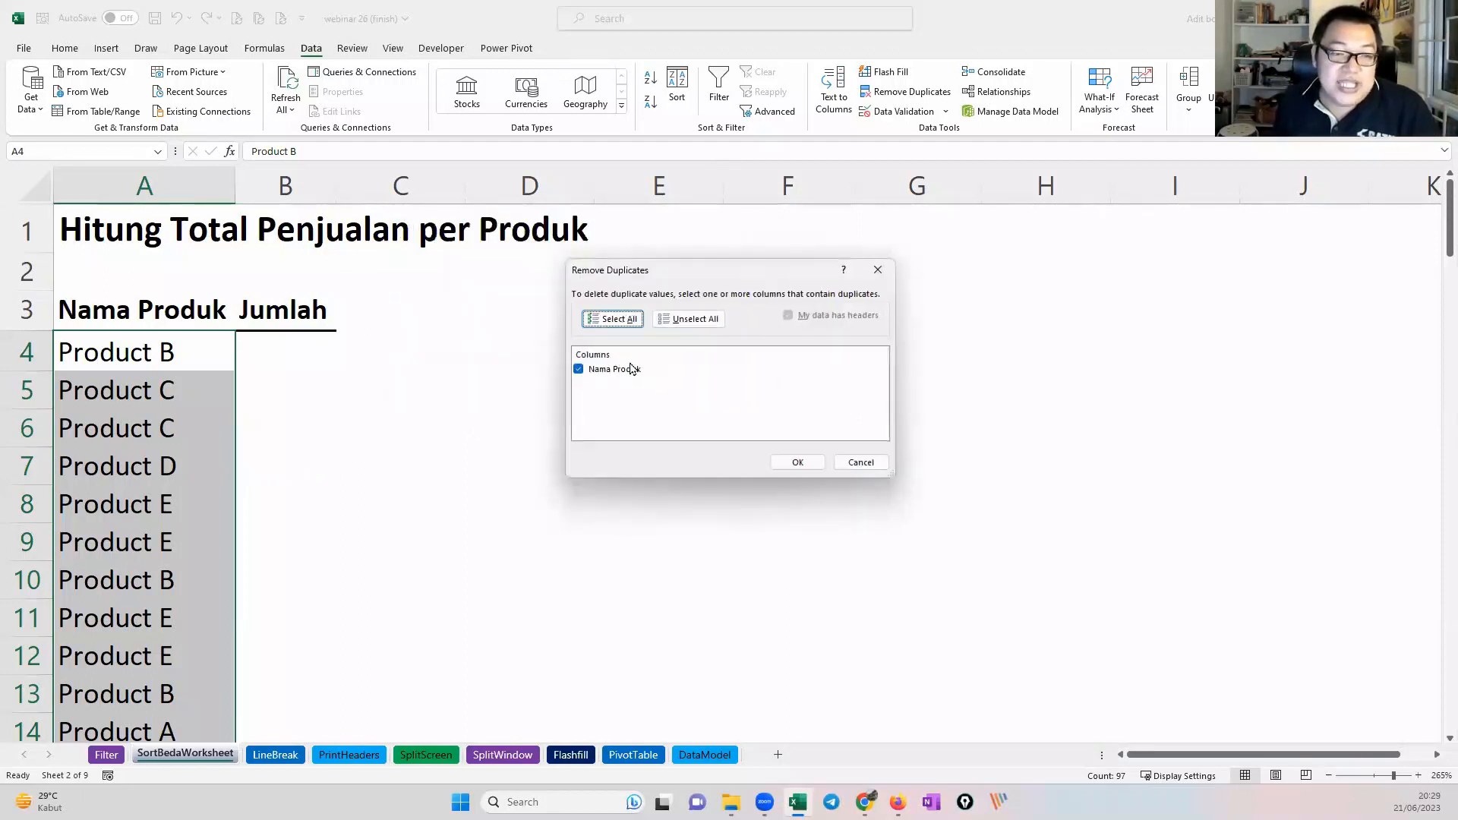
{"action": "left_click", "coordinate": [796, 465]}
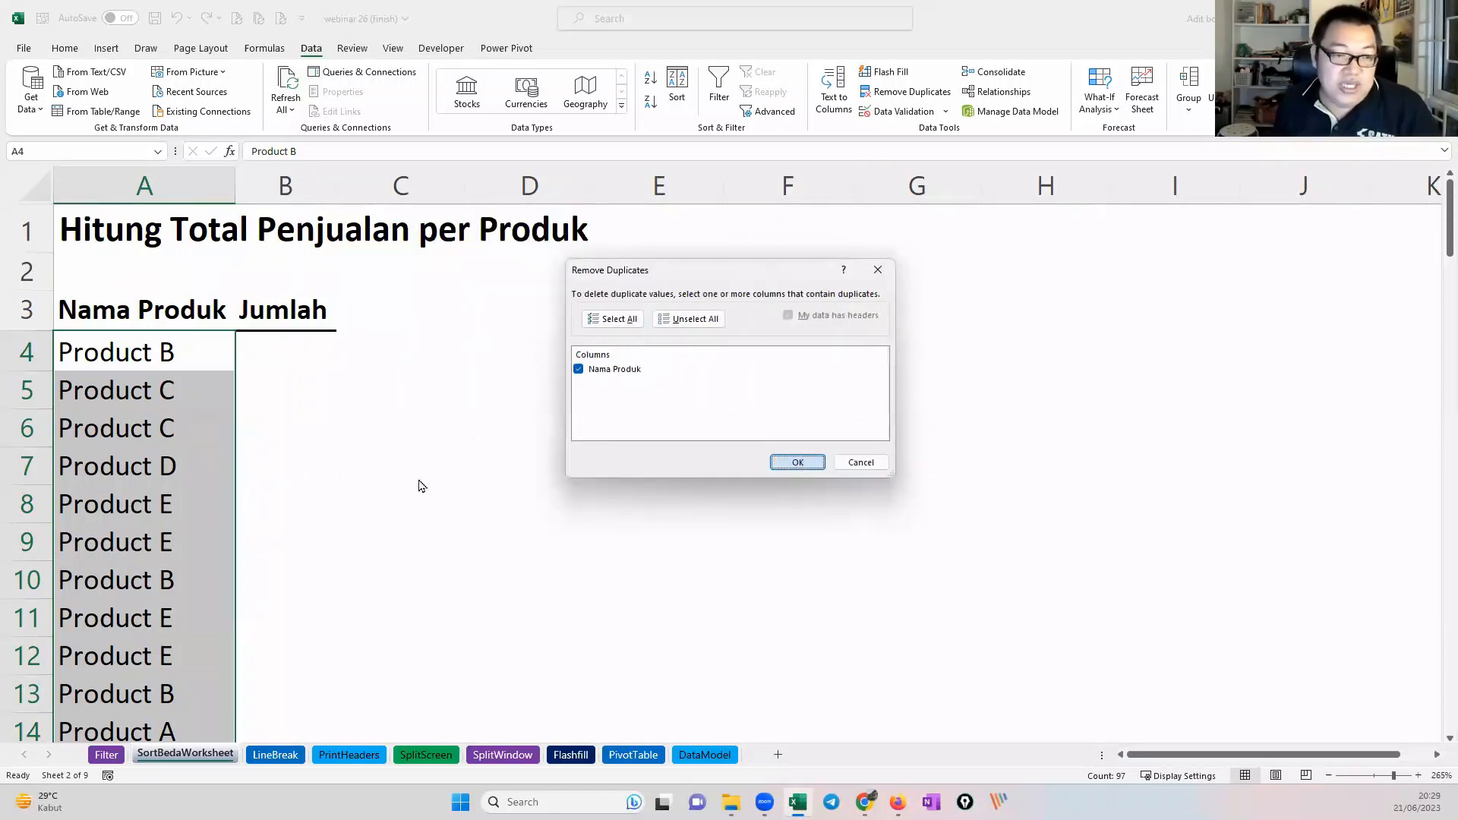
{"action": "left_click", "coordinate": [735, 443]}
Step: Sort the product names in A4:A8 from A to Z, continuing with the current selection only
{"action": "left_click_drag", "start_coordinate": [208, 358], "coordinate": [192, 503]}
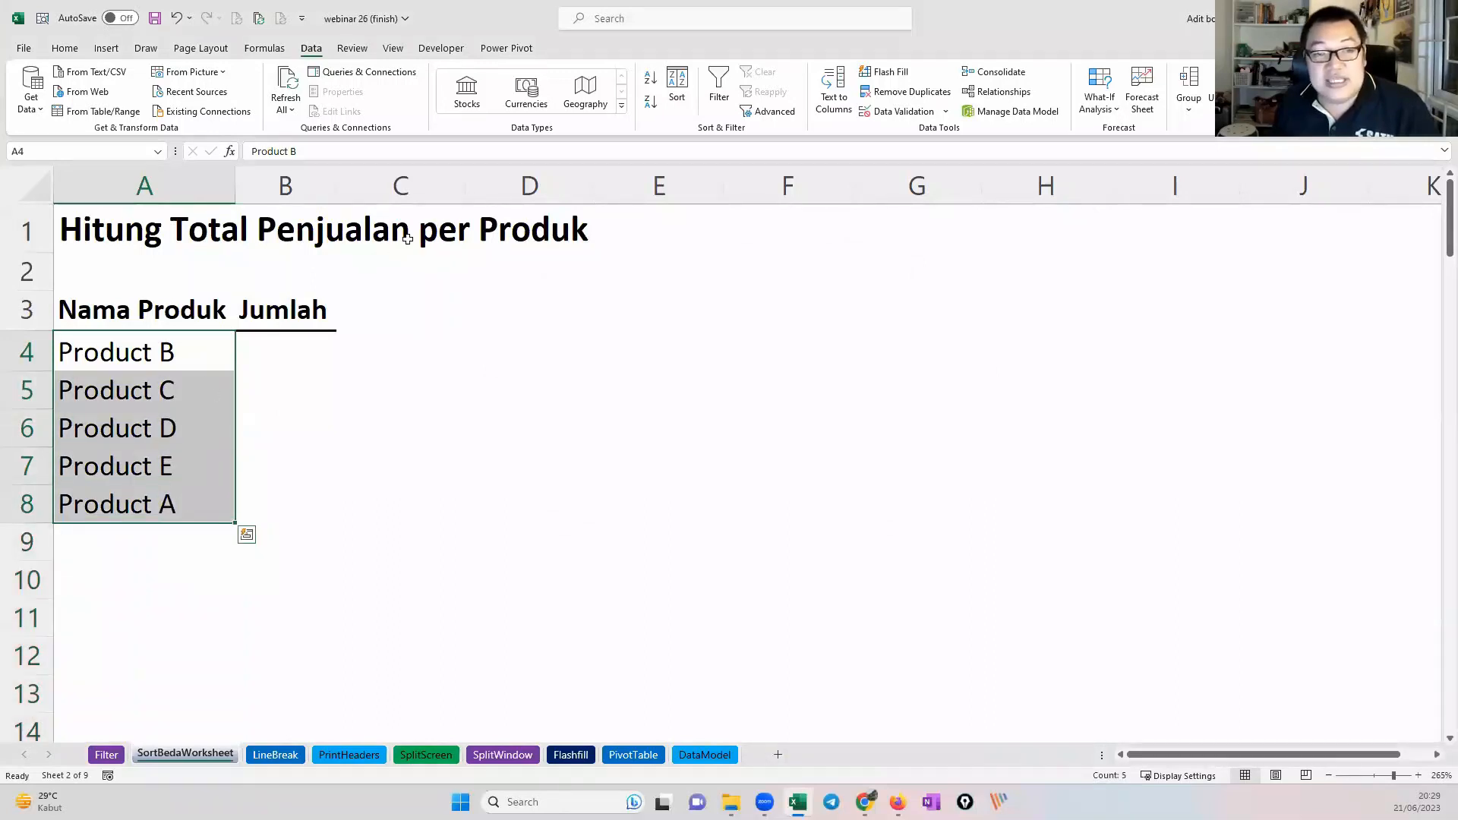
{"action": "right_click", "coordinate": [203, 379]}
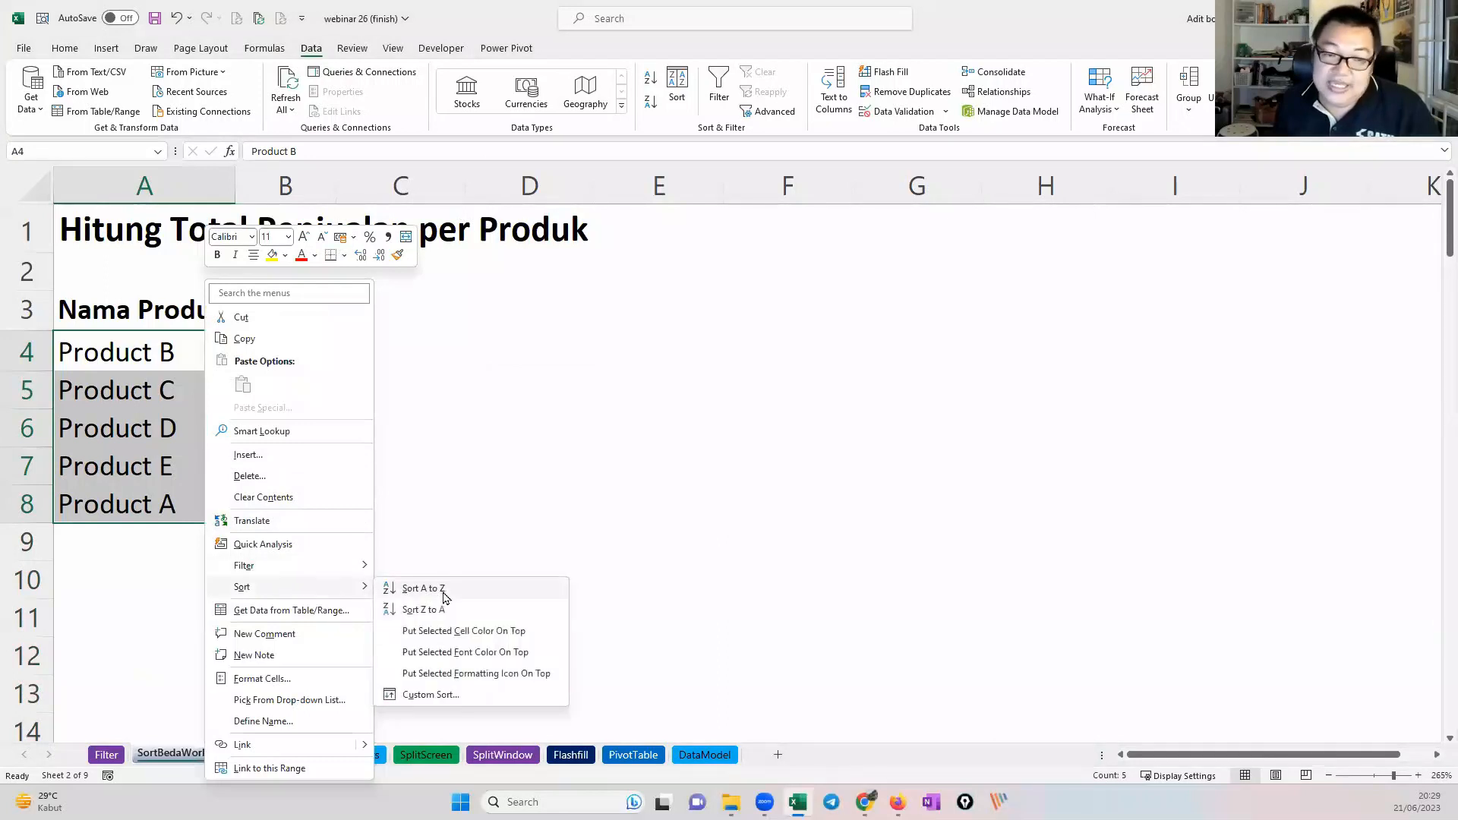
{"action": "left_click", "coordinate": [395, 589]}
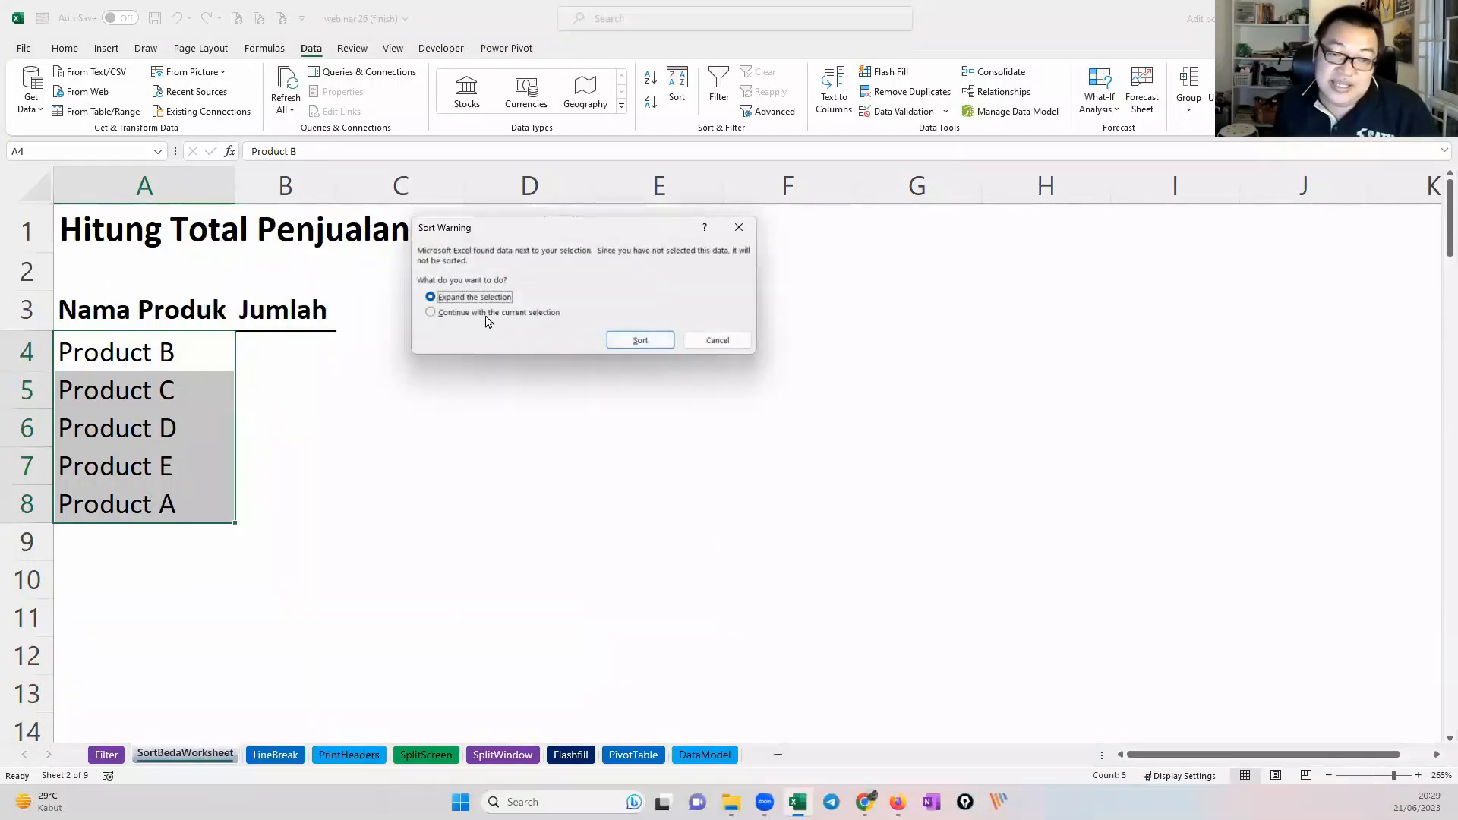
{"action": "left_click", "coordinate": [488, 314]}
{"action": "left_click", "coordinate": [640, 340]}
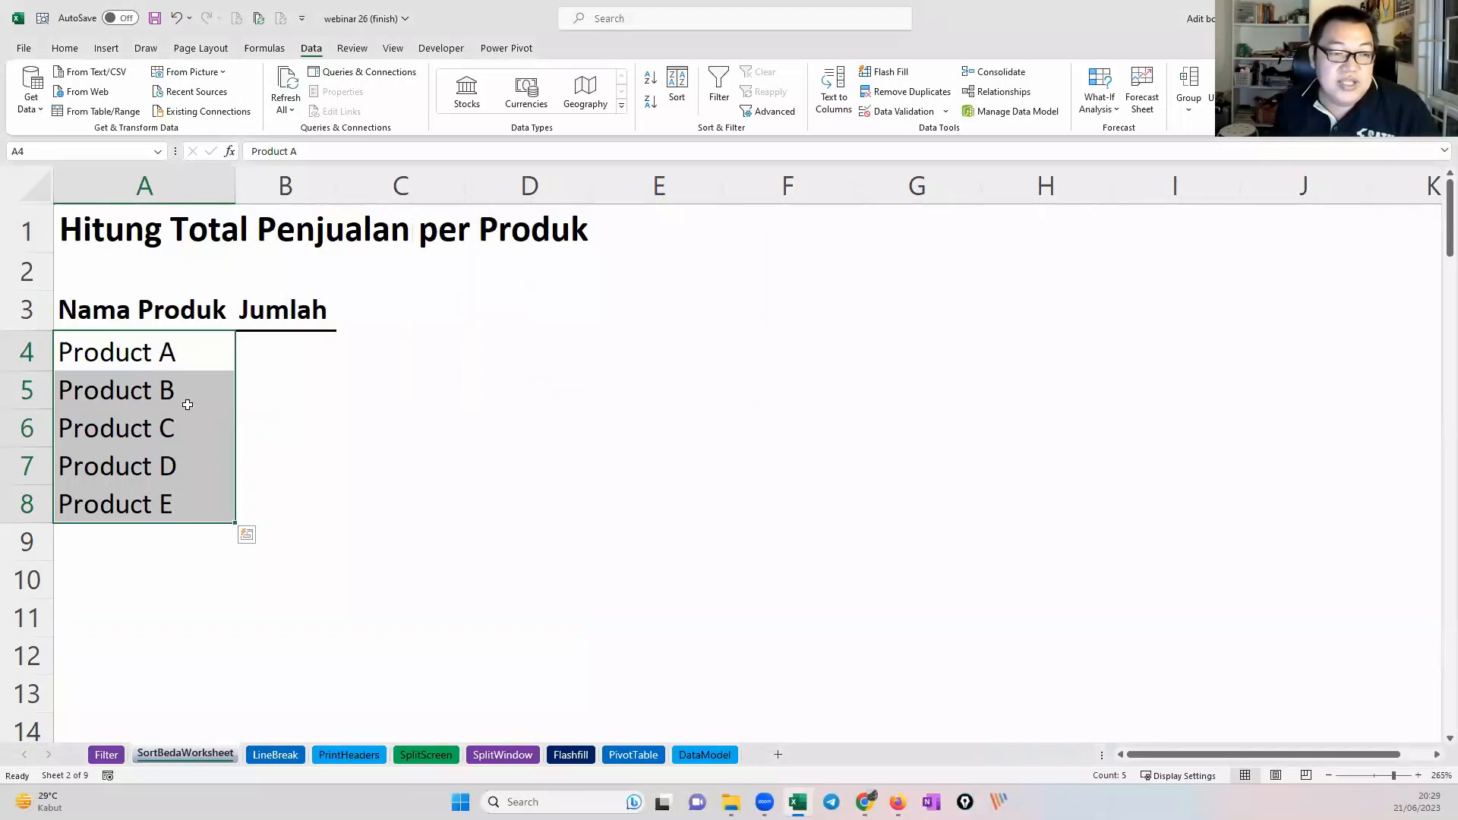
{"action": "left_click", "coordinate": [262, 469]}
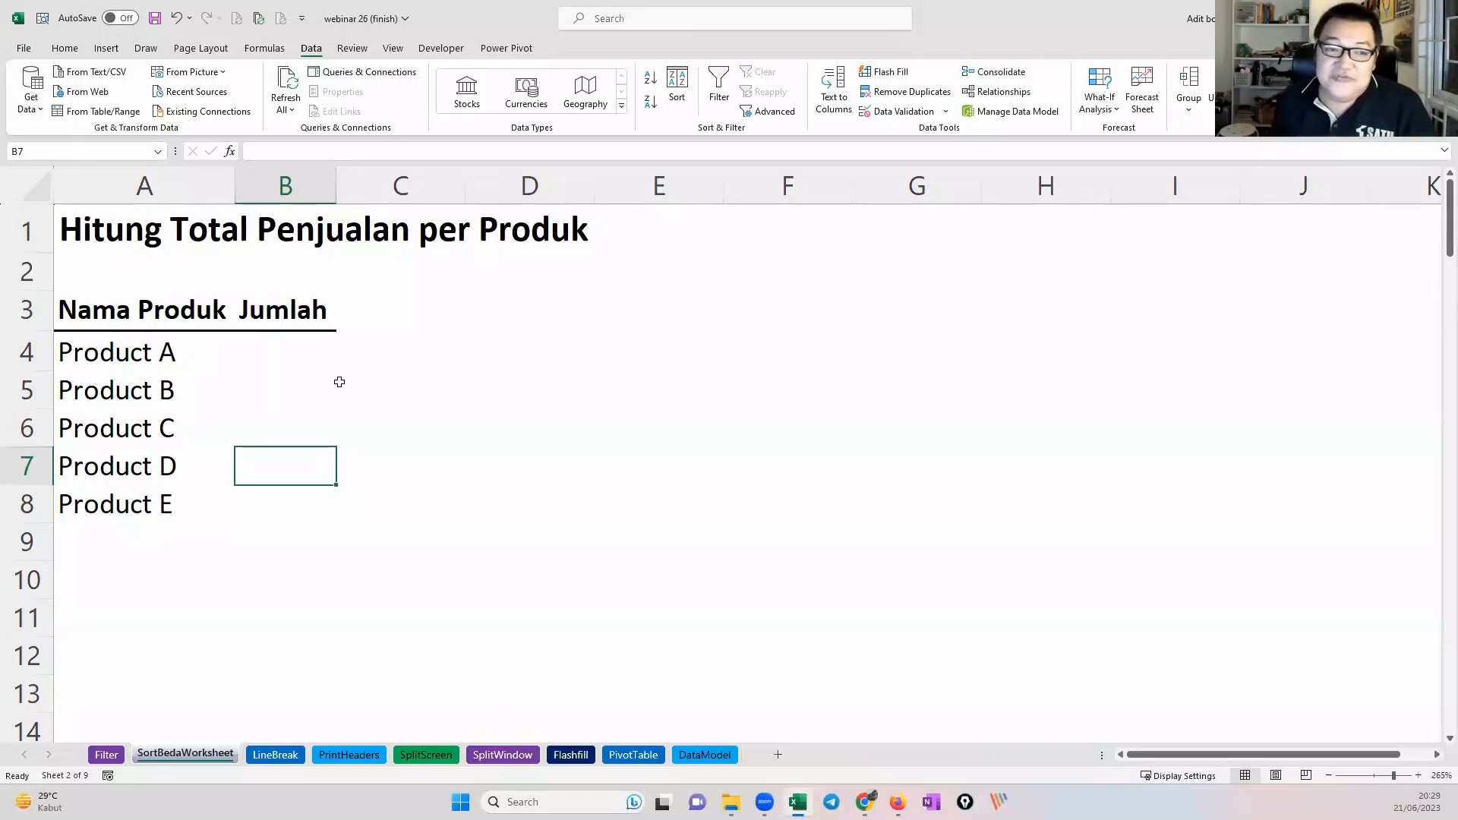
Step: Start a SUMIFS formula in cell B4 of SortBedaWorksheet with column C of the Filter sheet as the sum range
{"action": "left_click", "coordinate": [297, 356]}
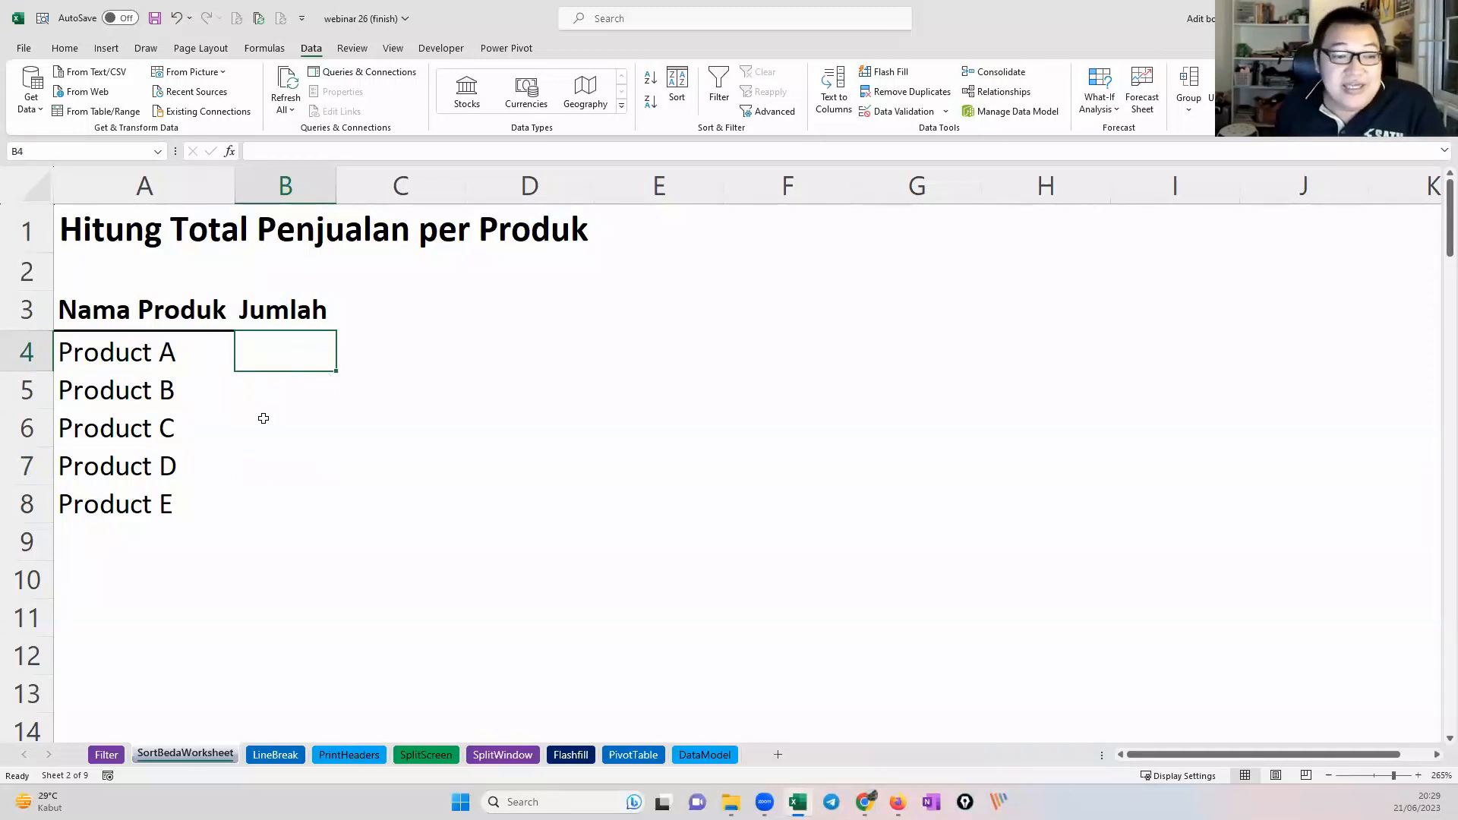
{"action": "left_click", "coordinate": [174, 349]}
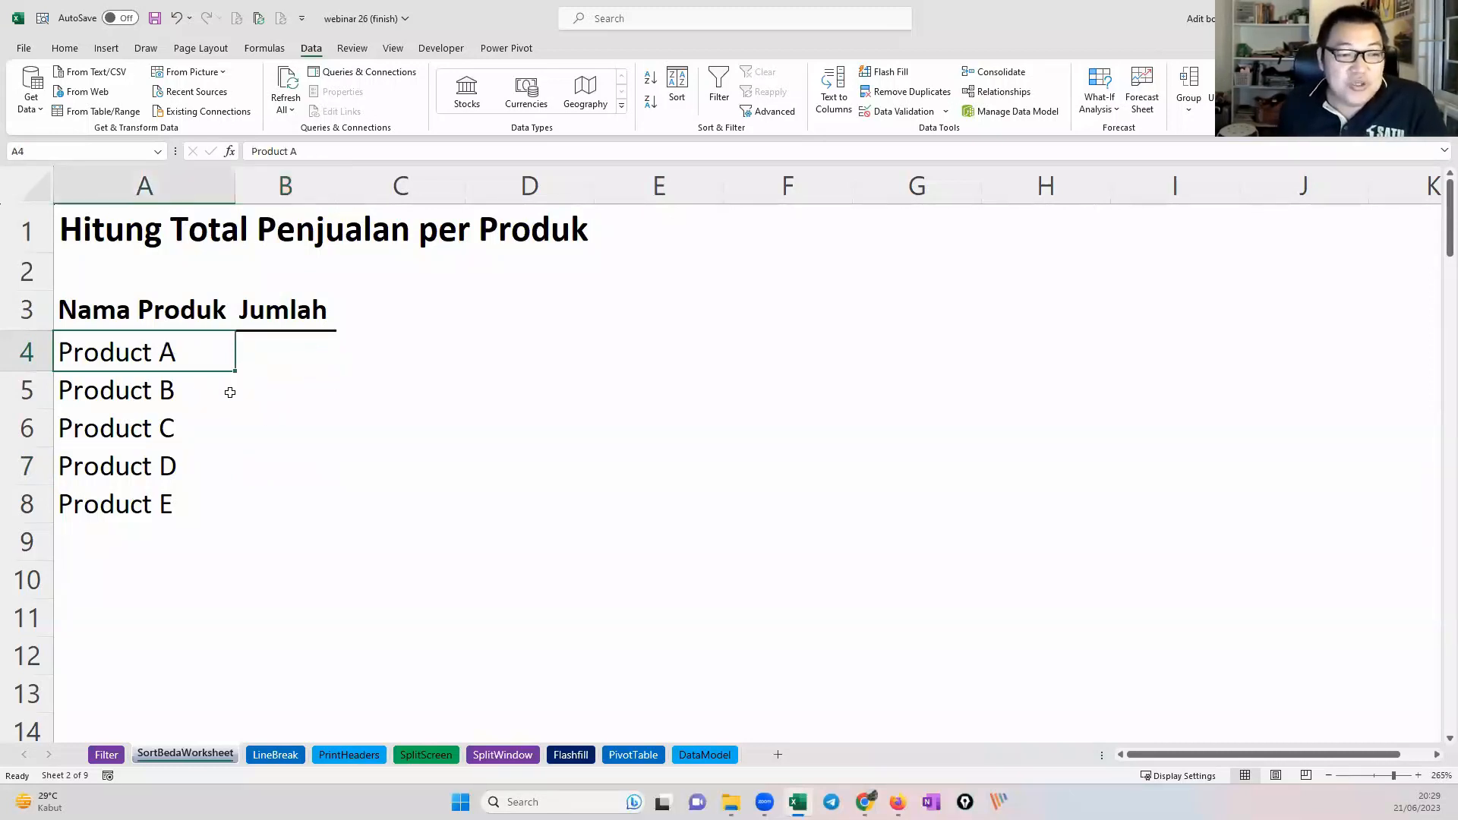
{"action": "left_click", "coordinate": [277, 355]}
{"action": "type", "text": "=sumif"}
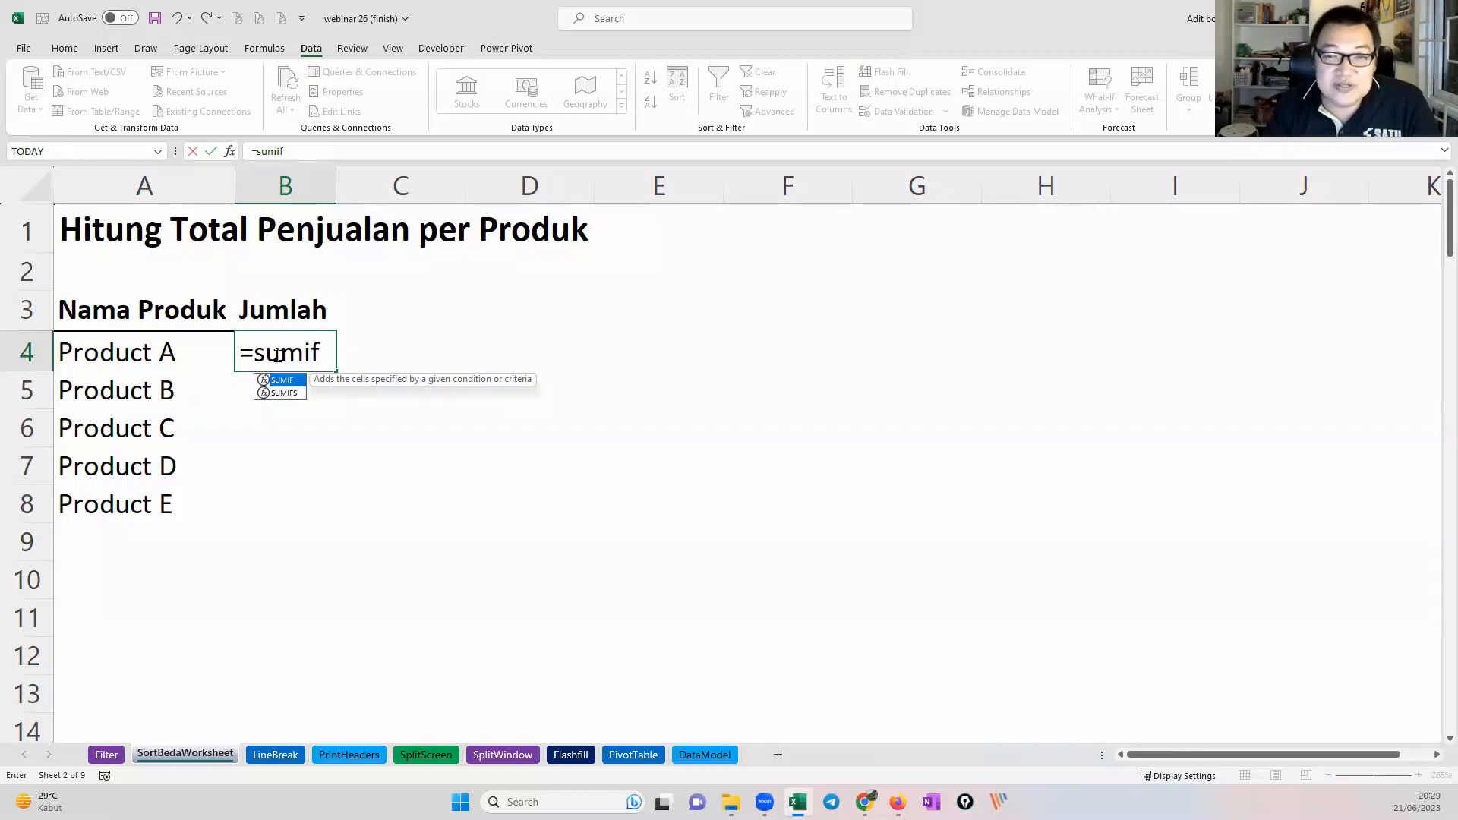
{"action": "type", "text": "s"}
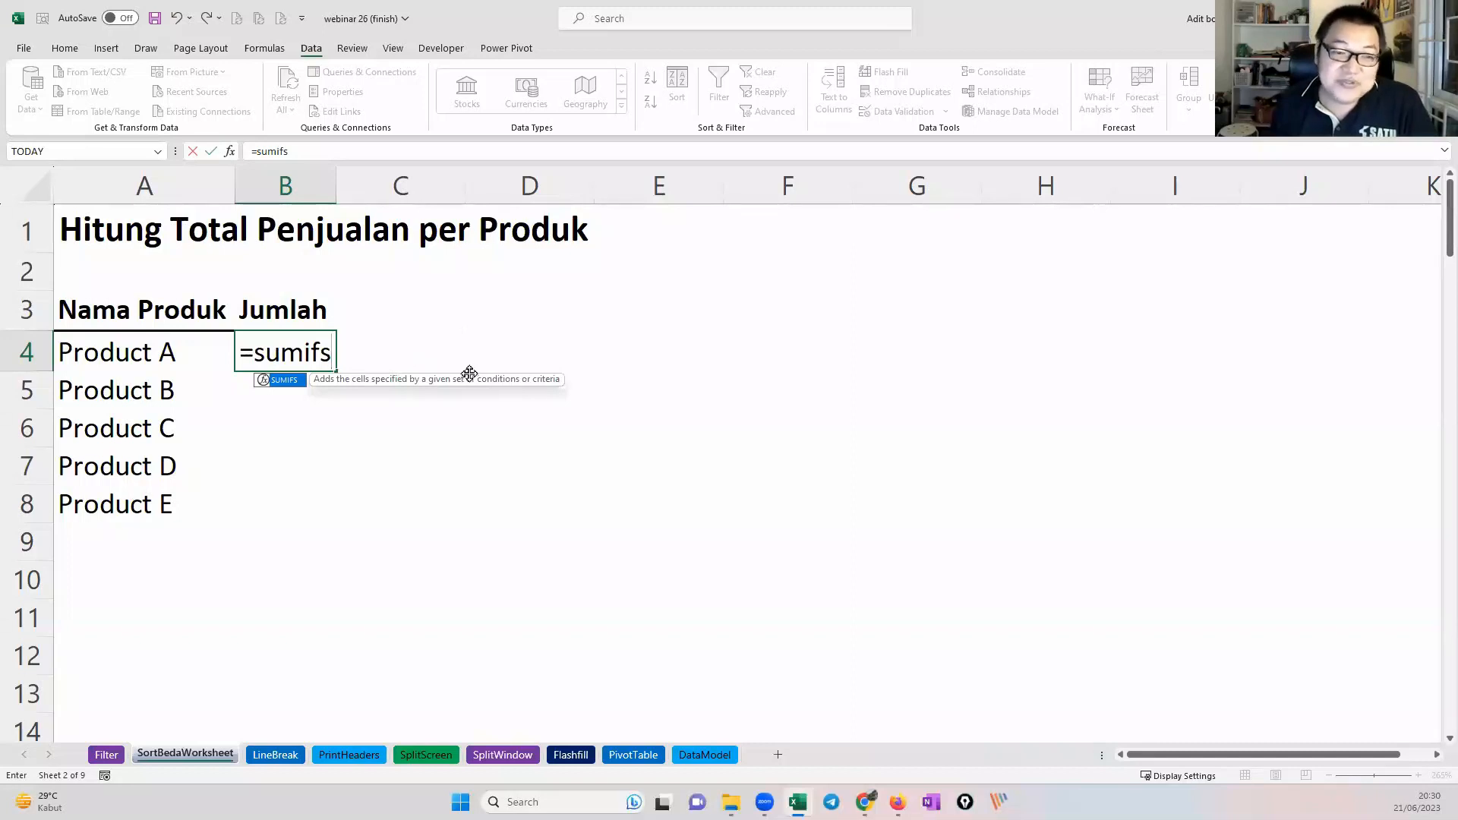
{"action": "key", "text": "Tab"}
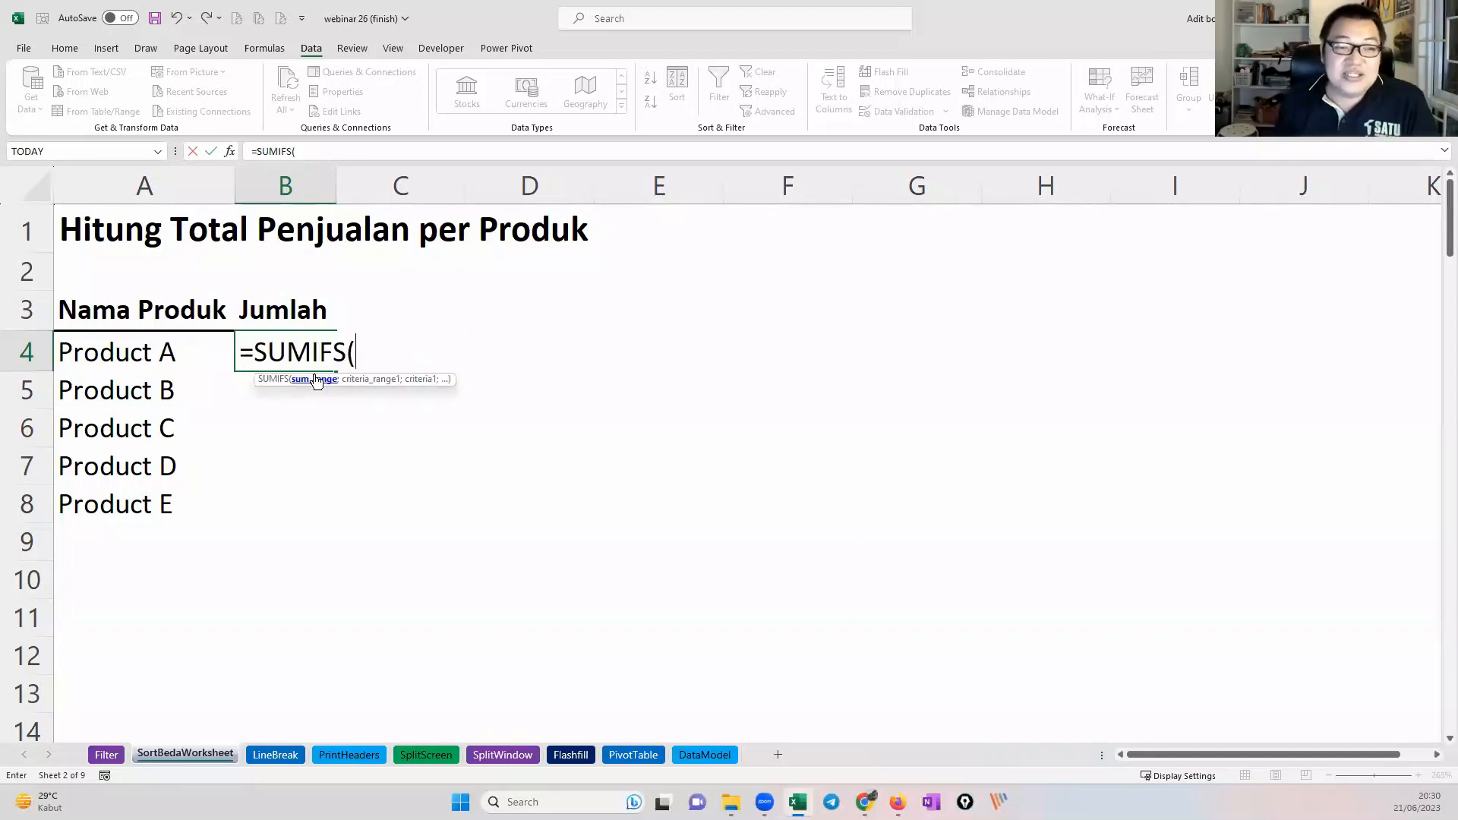
{"action": "left_click", "coordinate": [106, 755]}
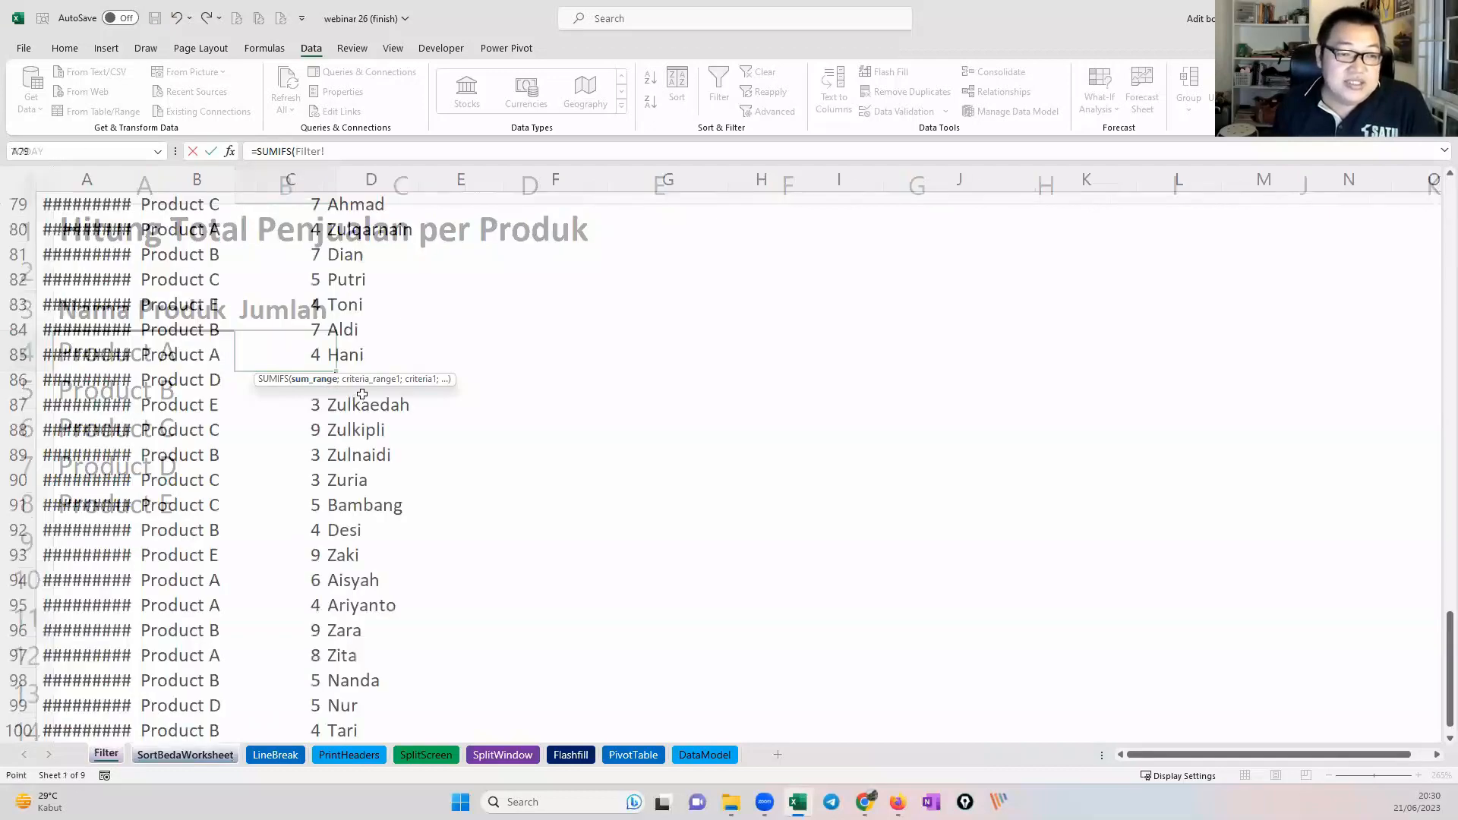
{"action": "left_click", "coordinate": [295, 181]}
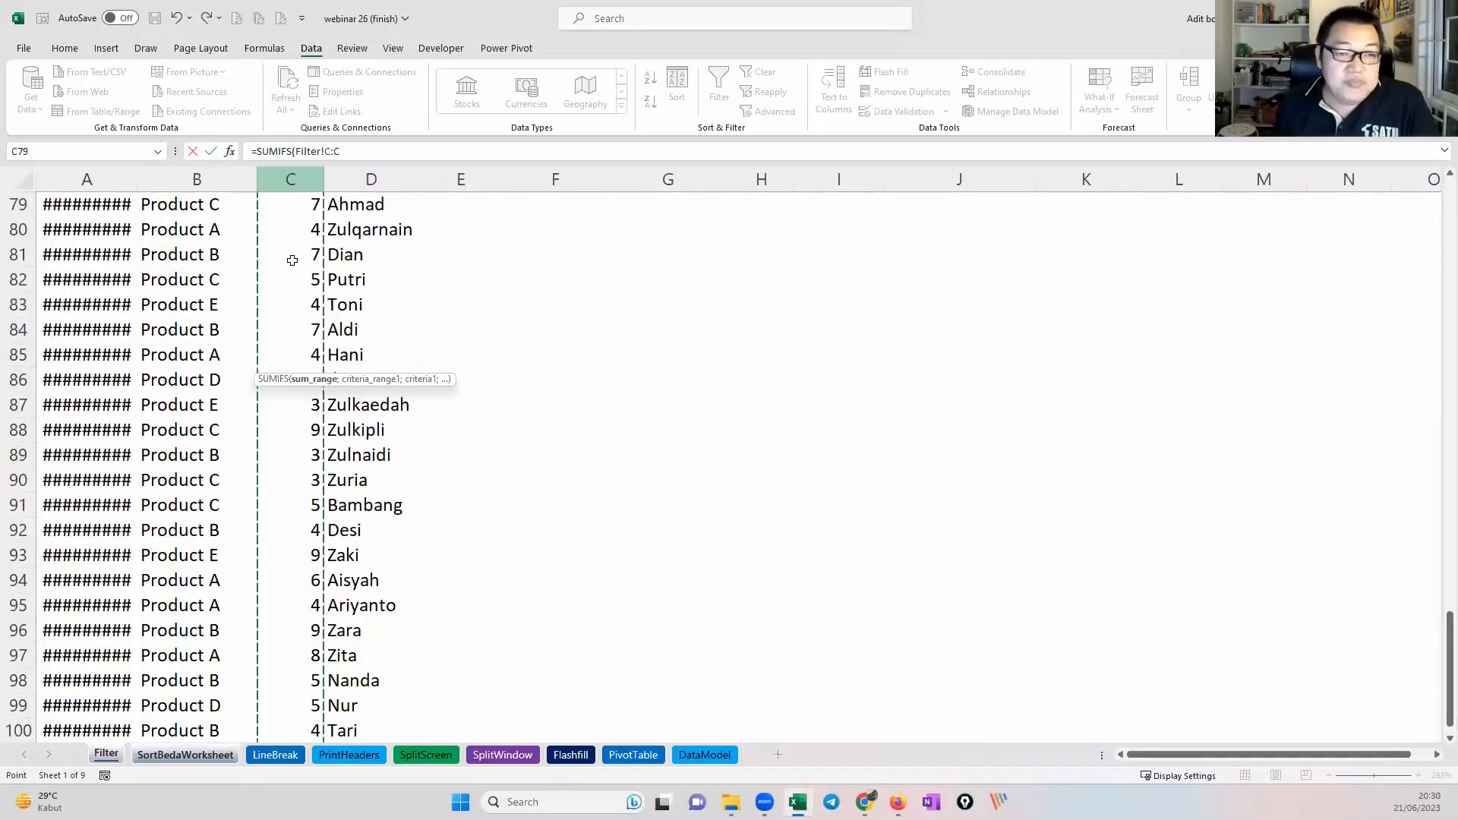
{"action": "scroll", "coordinate": [1101, 439], "scroll_direction": "up", "scroll_amount": 5}
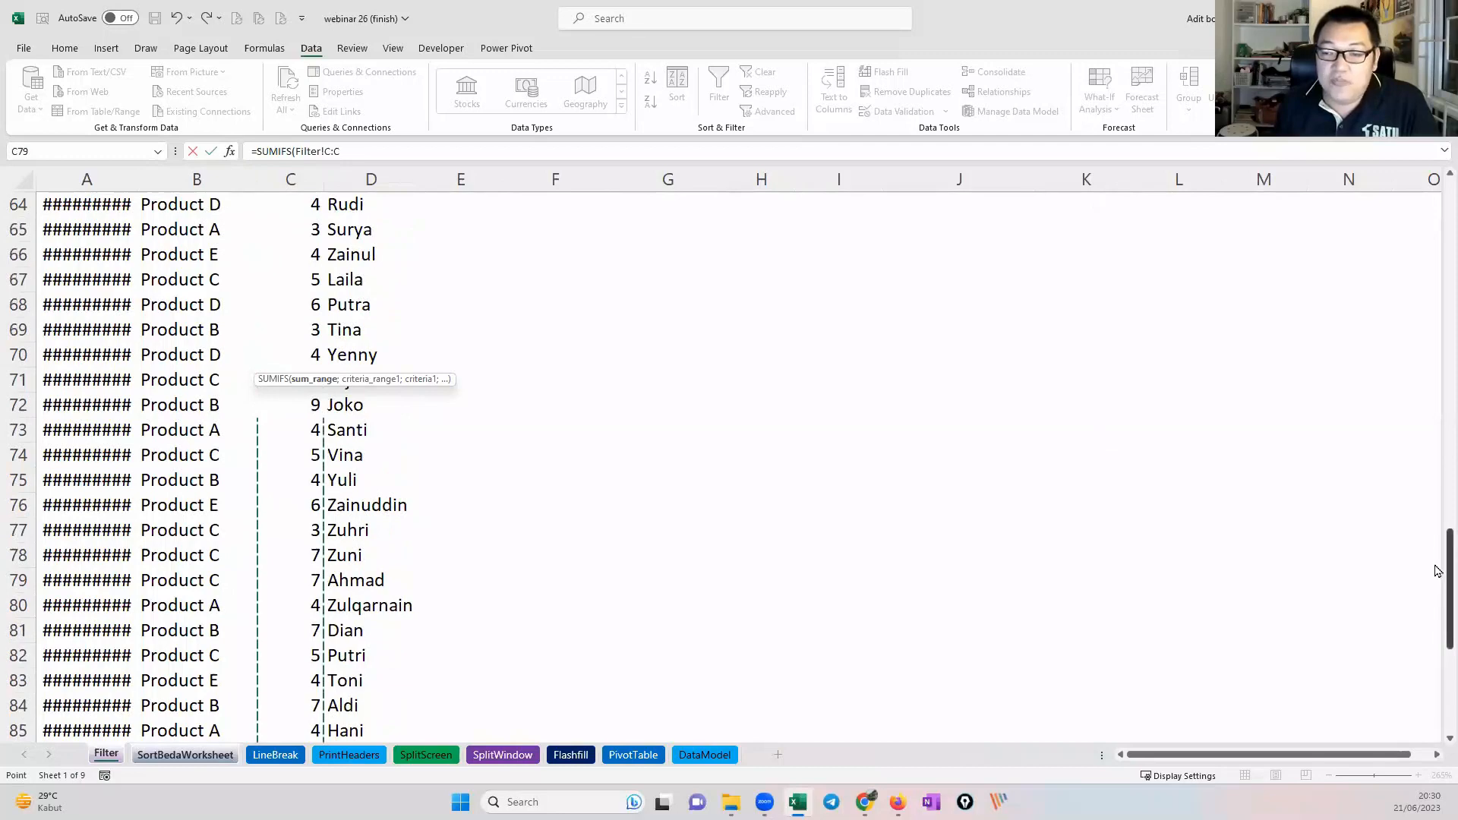
{"action": "left_click_drag", "start_coordinate": [1447, 565], "coordinate": [1446, 214]}
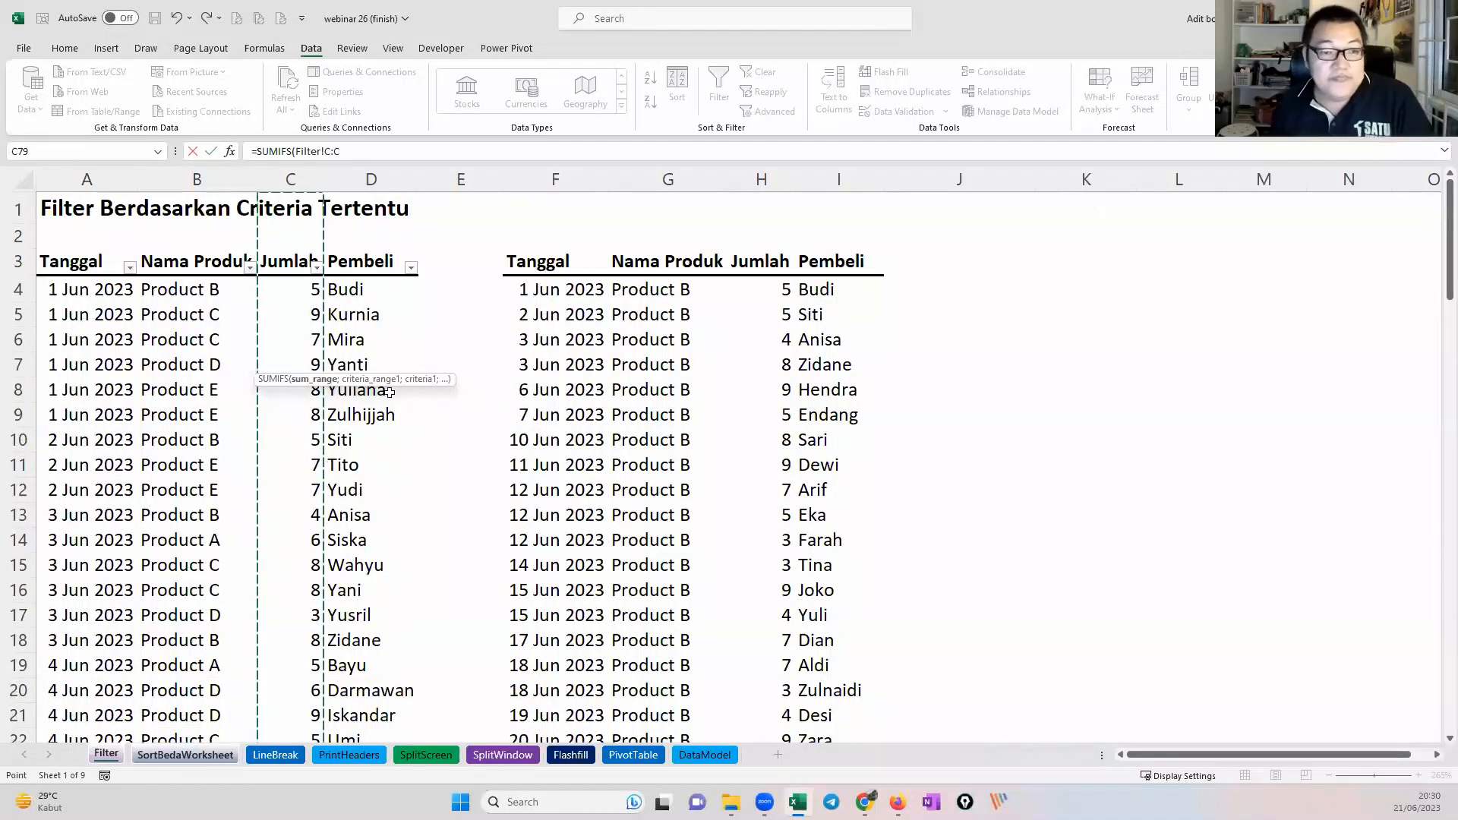
Step: Complete the formula in B4 as =SUMIFS(Filter!C:C;Filter!B:B;SortBedaWorksheet!A4), reviewing its arguments before entering it
{"action": "type", "text": ";"}
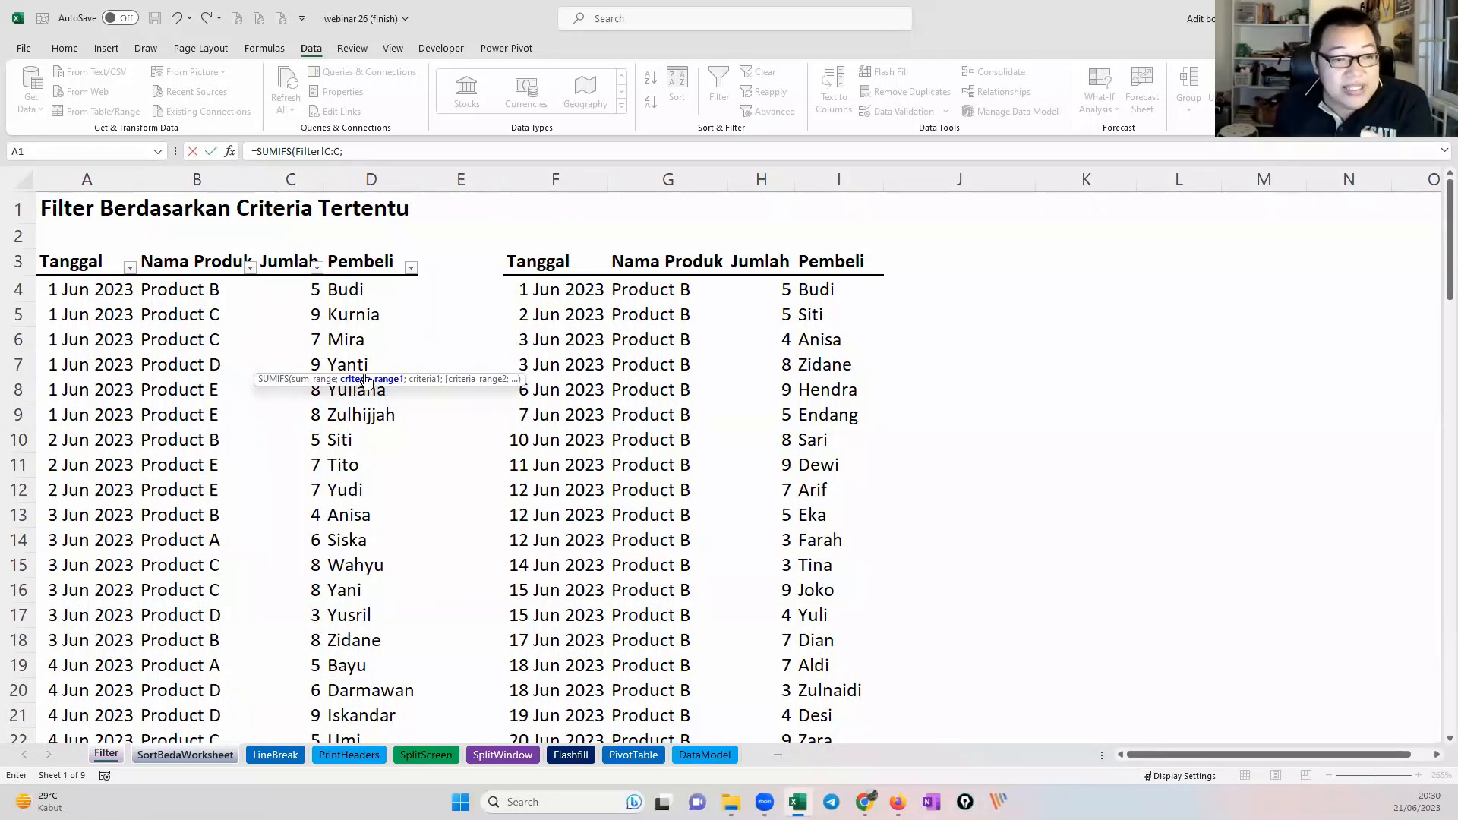
{"action": "left_click", "coordinate": [199, 176]}
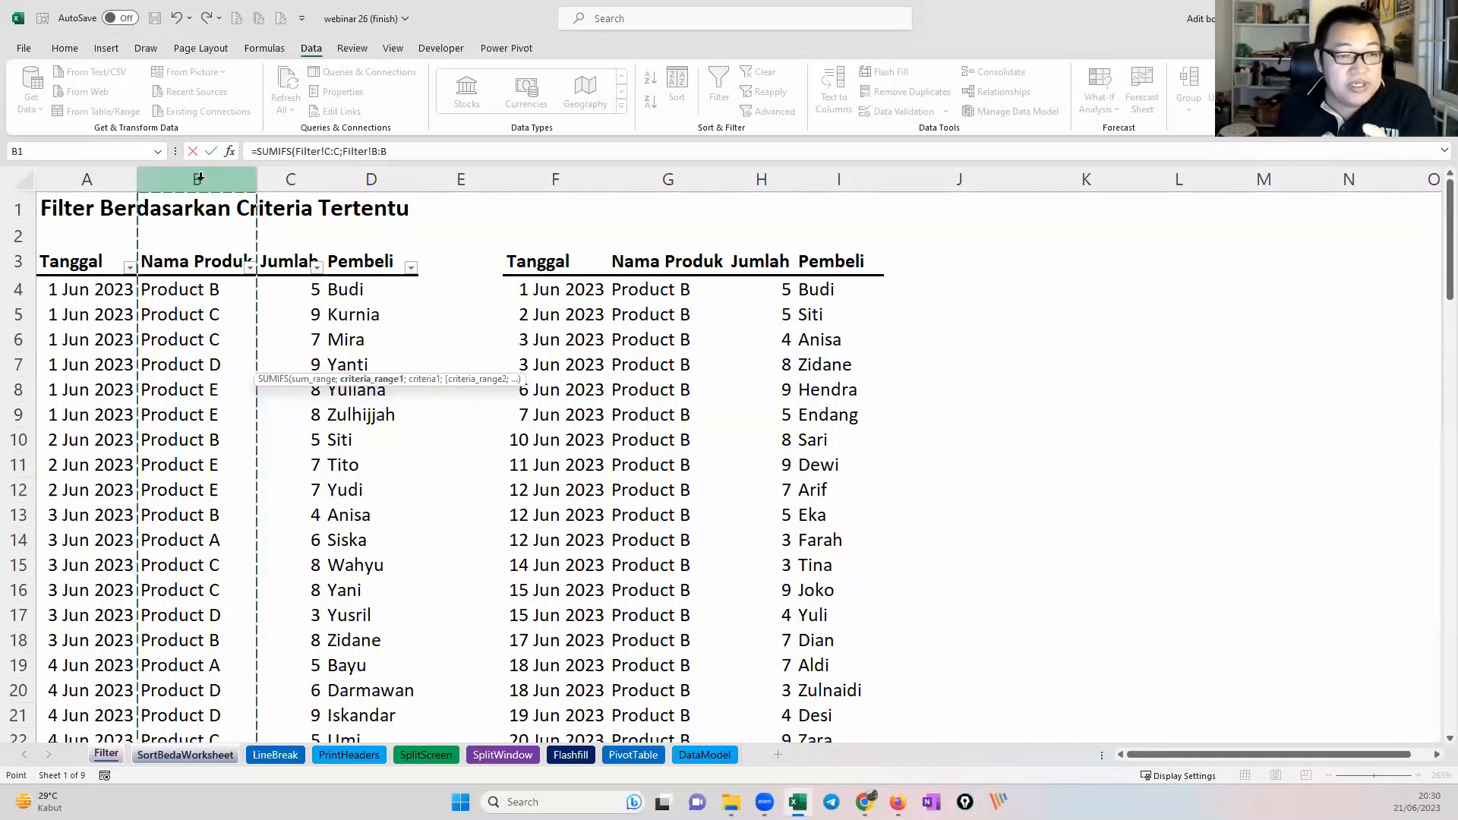
{"action": "left_click", "coordinate": [400, 151]}
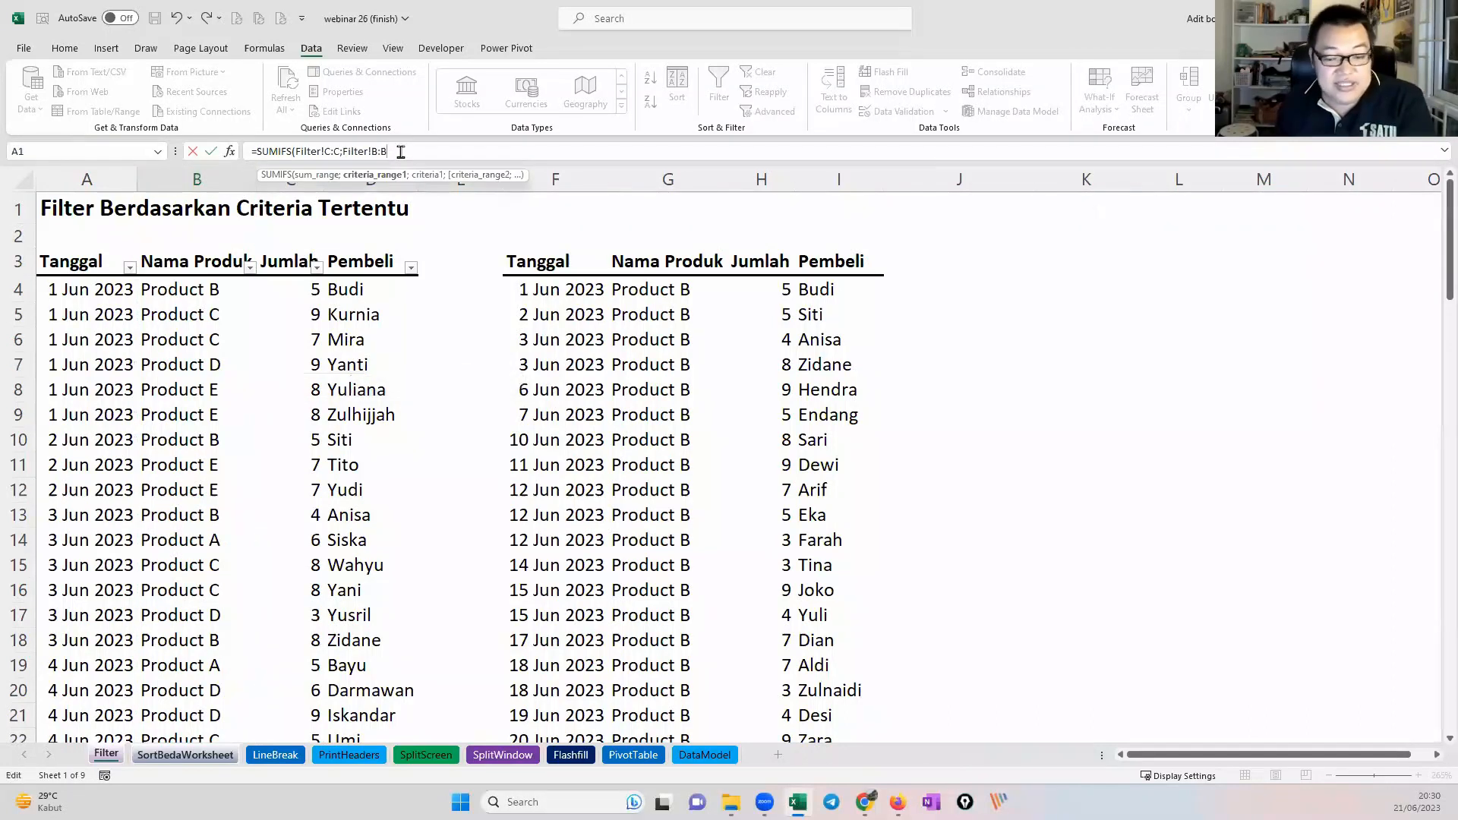
{"action": "type", "text": ";"}
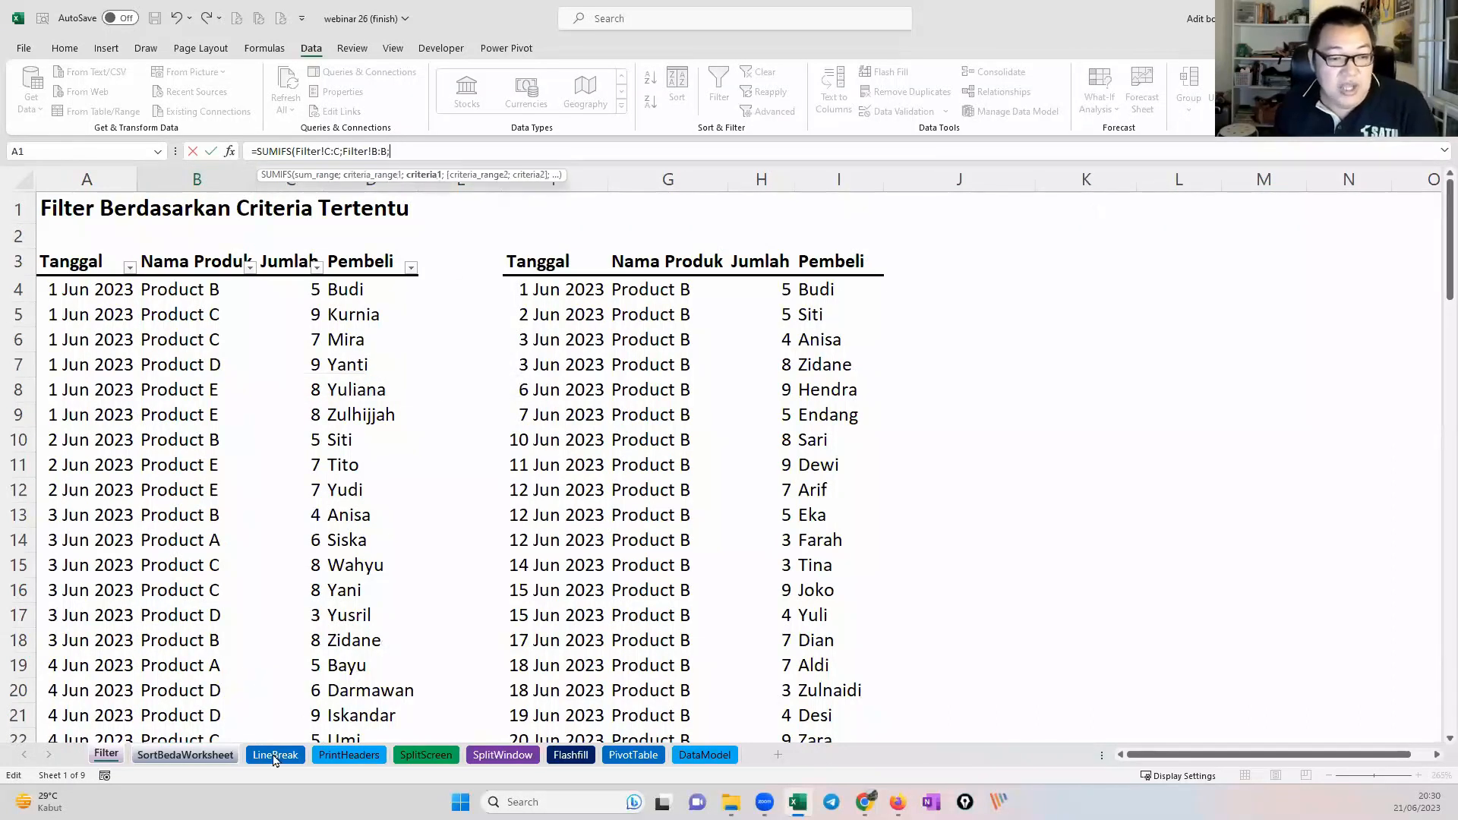
{"action": "left_click", "coordinate": [205, 755]}
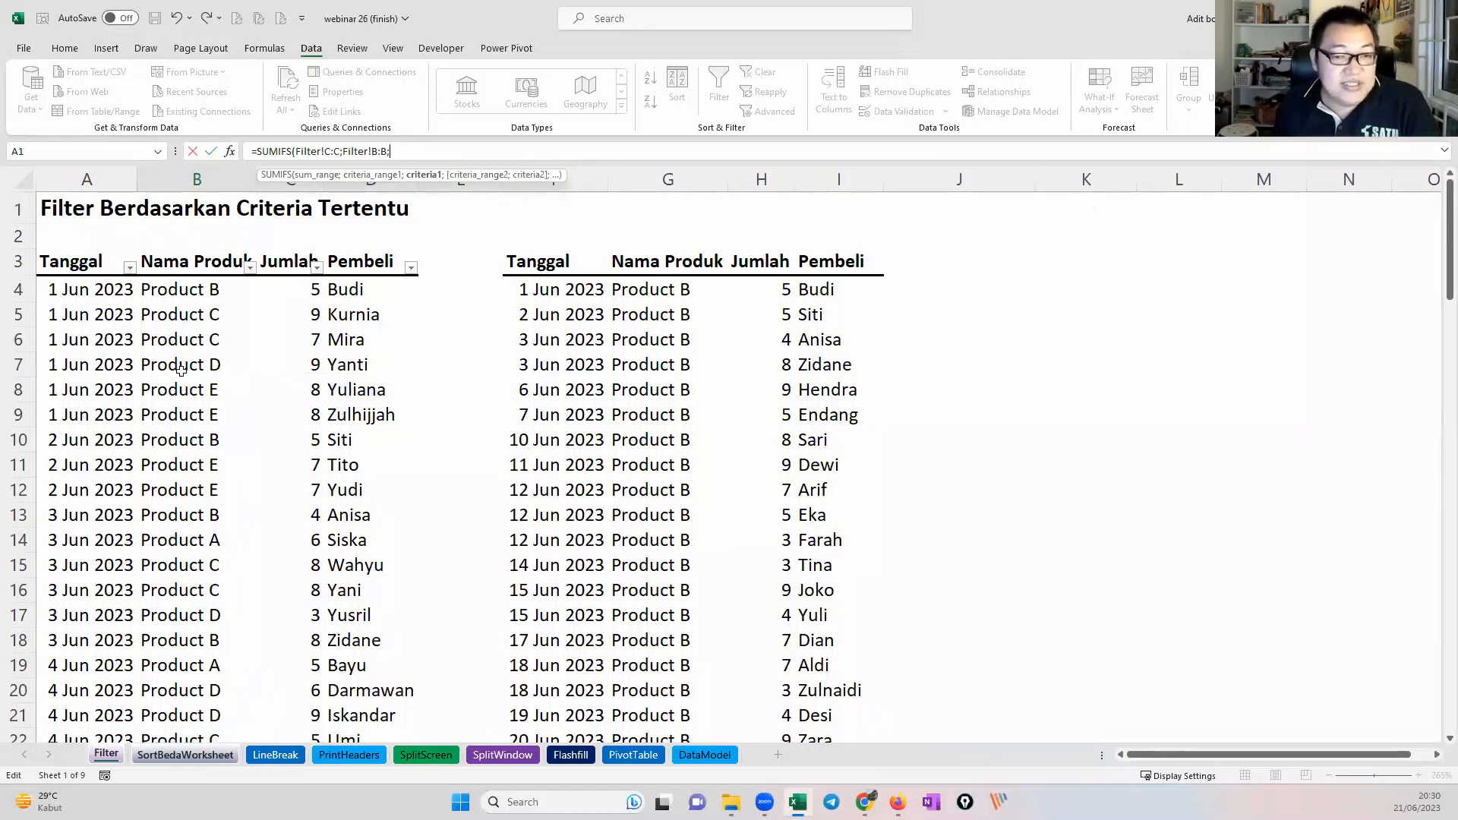
{"action": "left_click", "coordinate": [141, 359]}
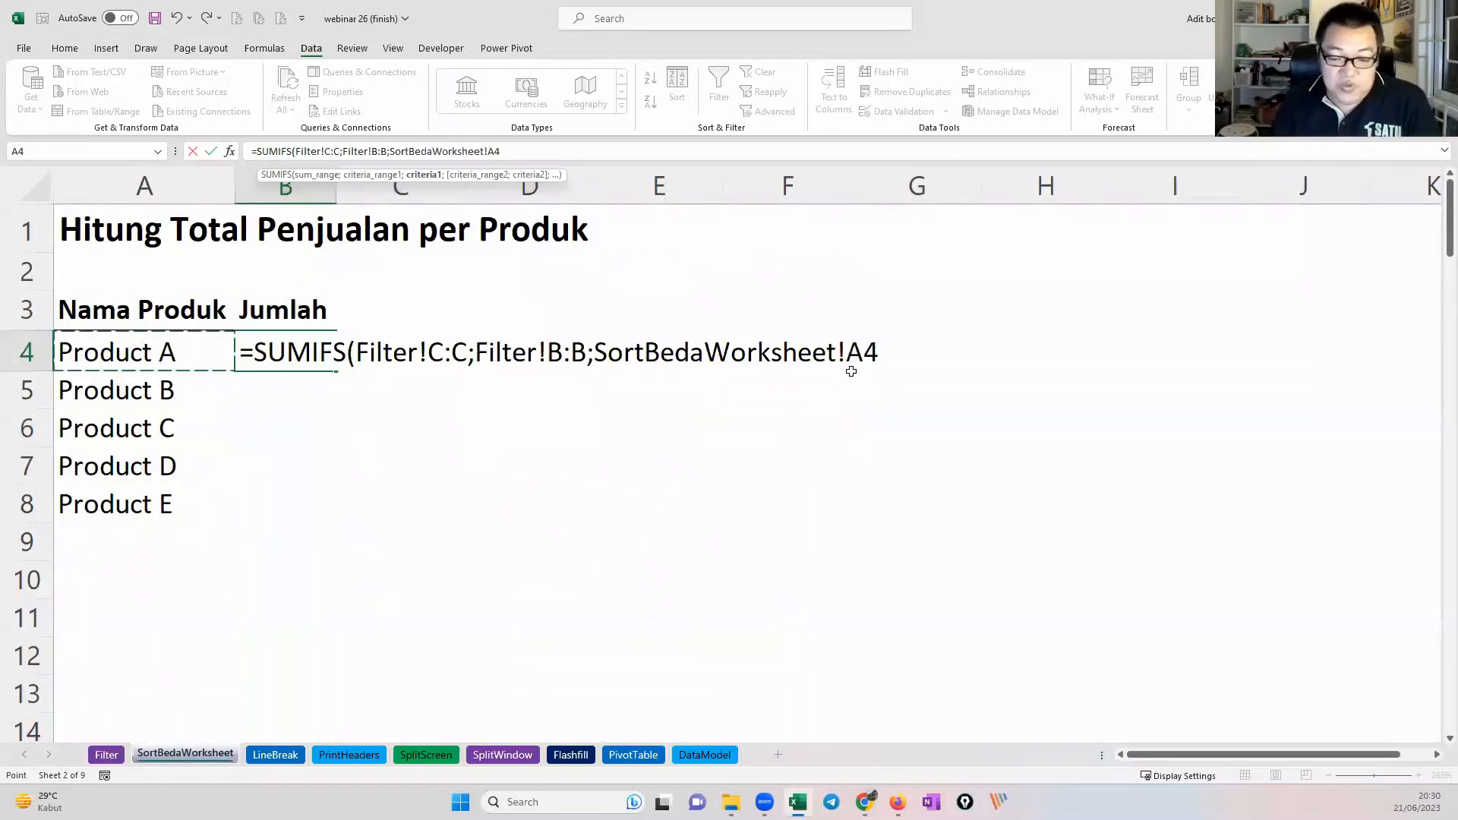
{"action": "type", "text": ")"}
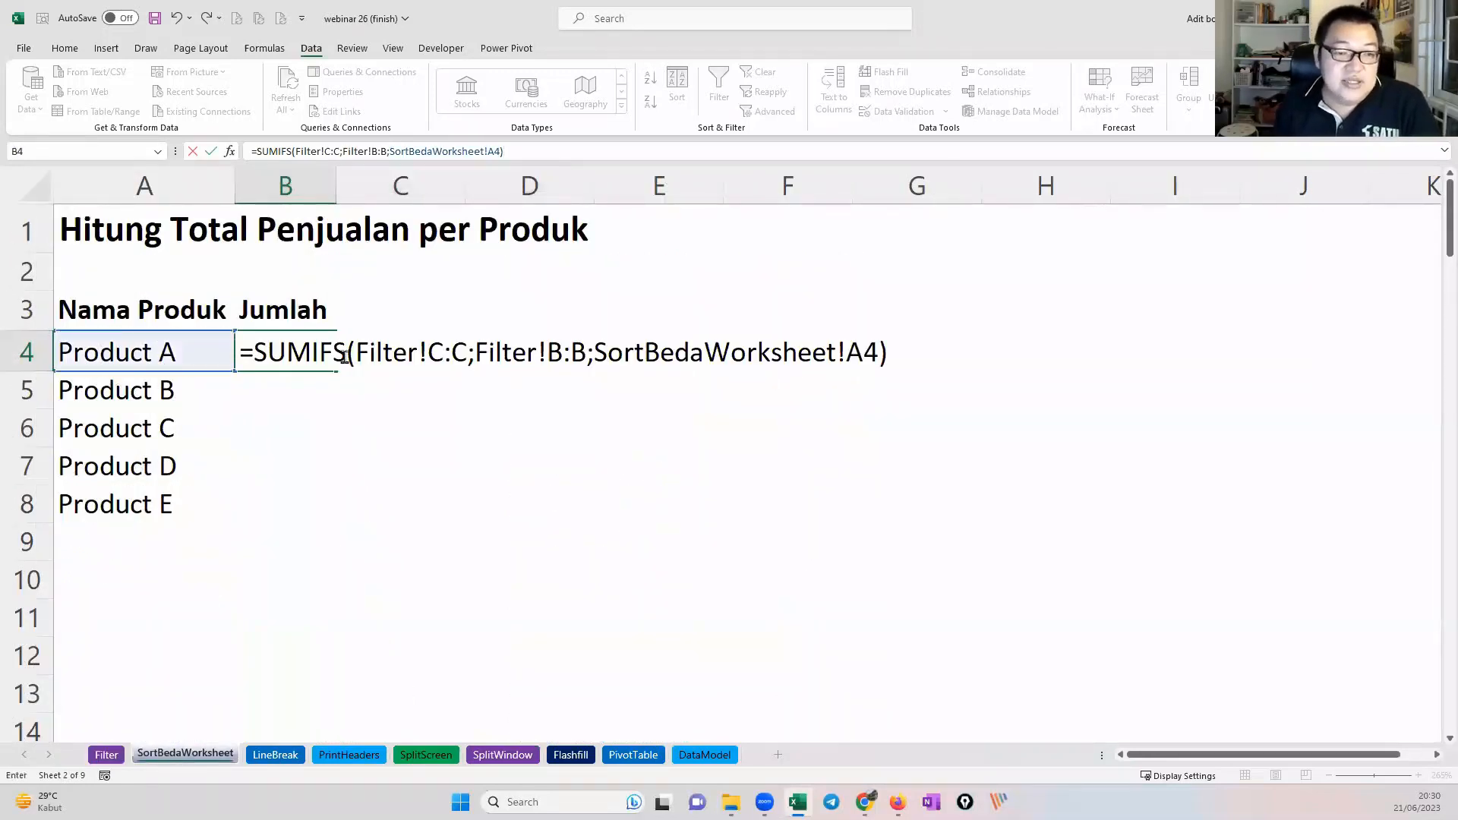
{"action": "left_click_drag", "start_coordinate": [355, 352], "coordinate": [467, 352]}
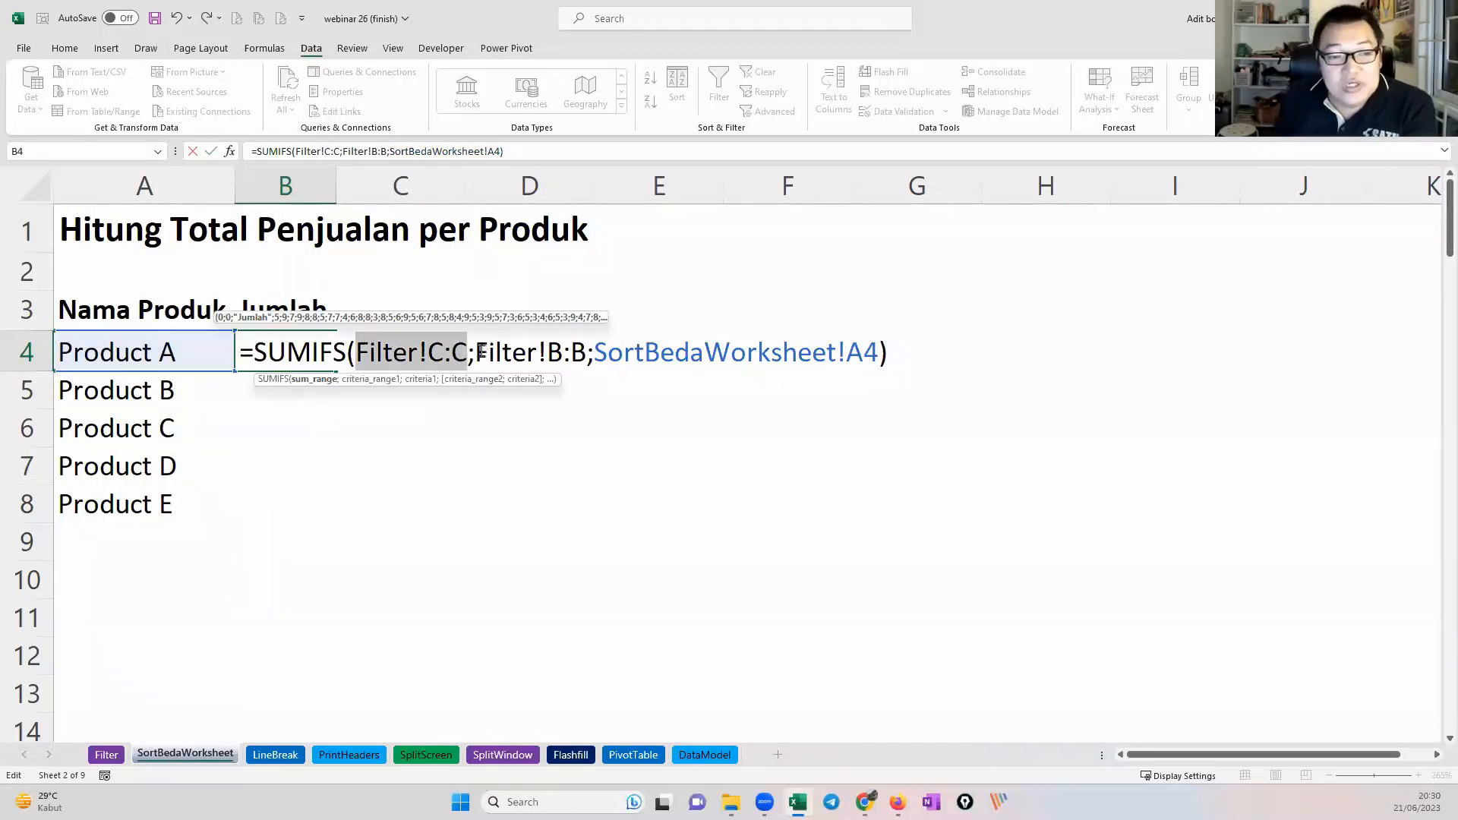
{"action": "left_click_drag", "start_coordinate": [477, 352], "coordinate": [885, 351]}
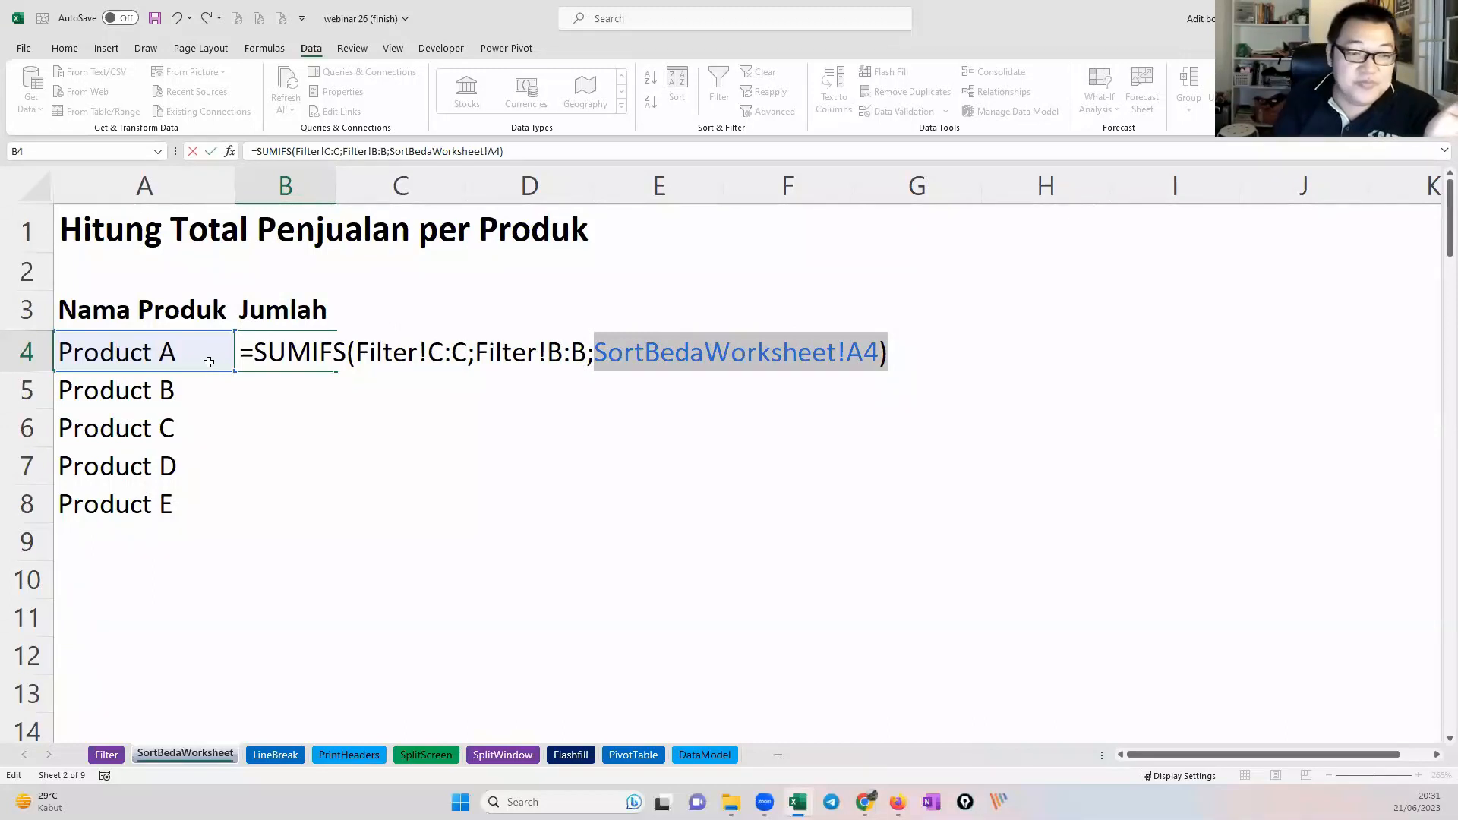
{"action": "key", "text": "Return"}
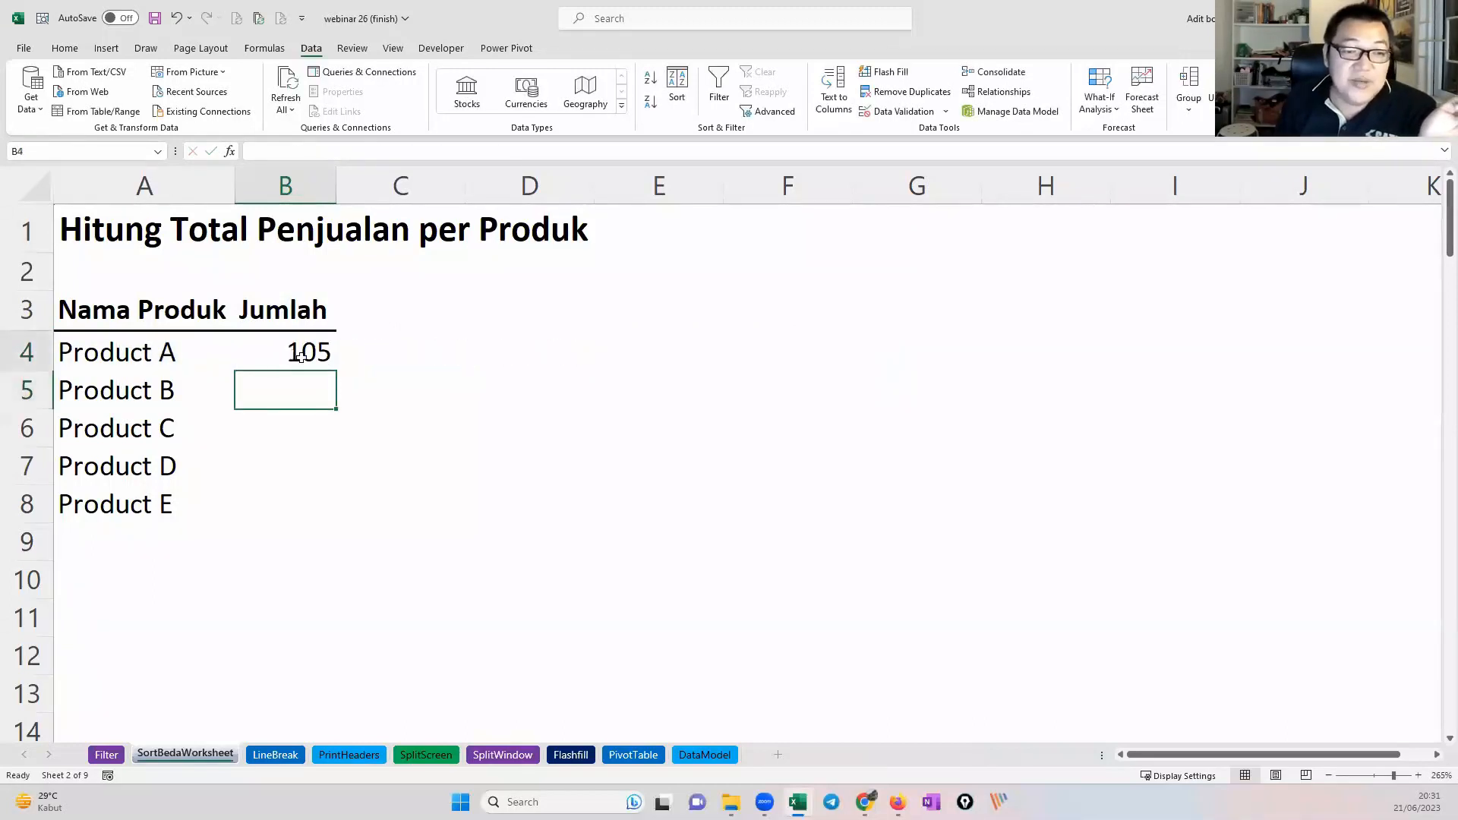
Step: Fill the SUMIFS formula from B4 down to B8 and highlight the Product A row
{"action": "left_click", "coordinate": [302, 356]}
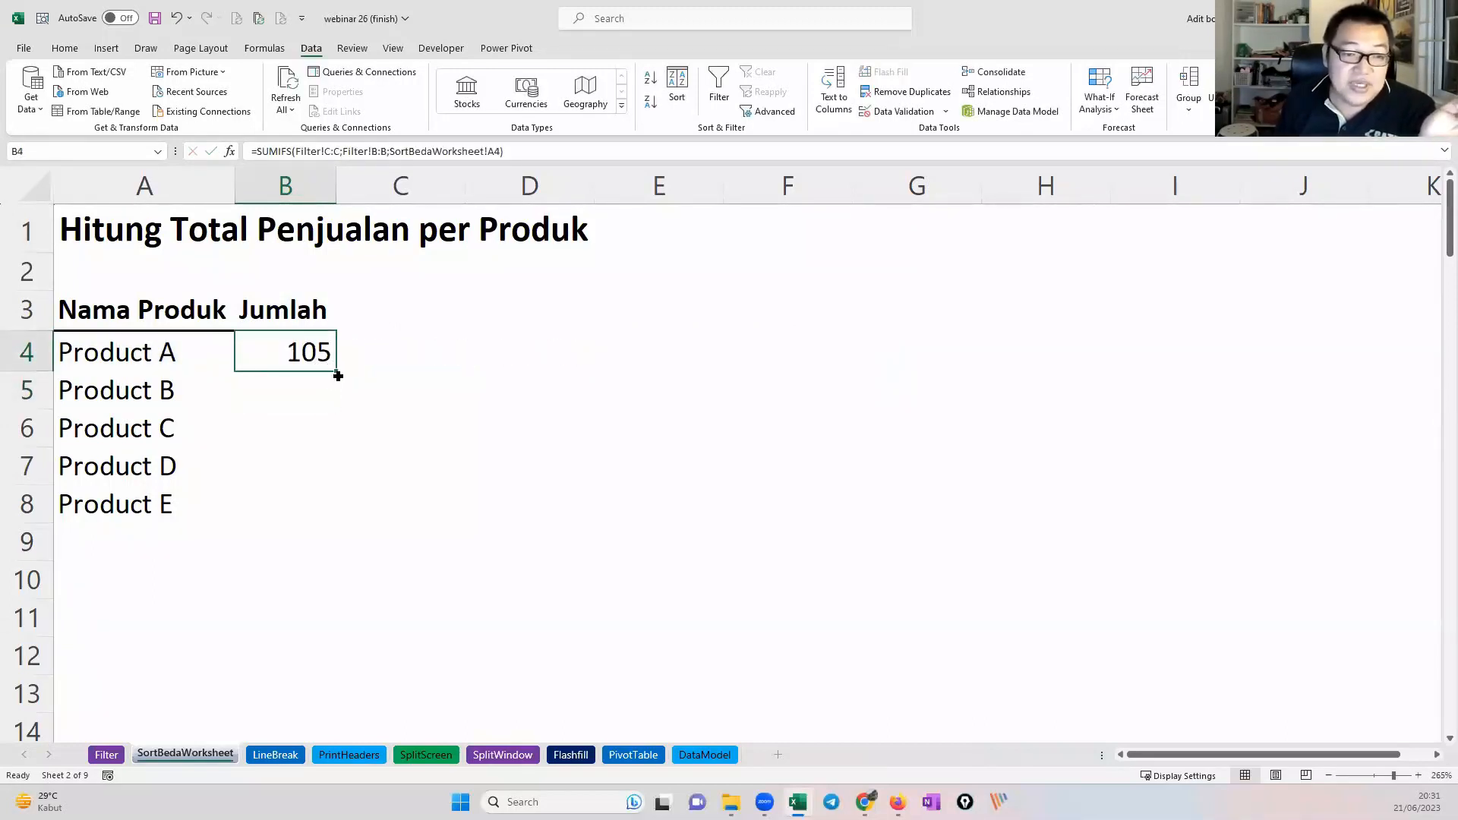
{"action": "left_click_drag", "start_coordinate": [338, 376], "coordinate": [332, 516]}
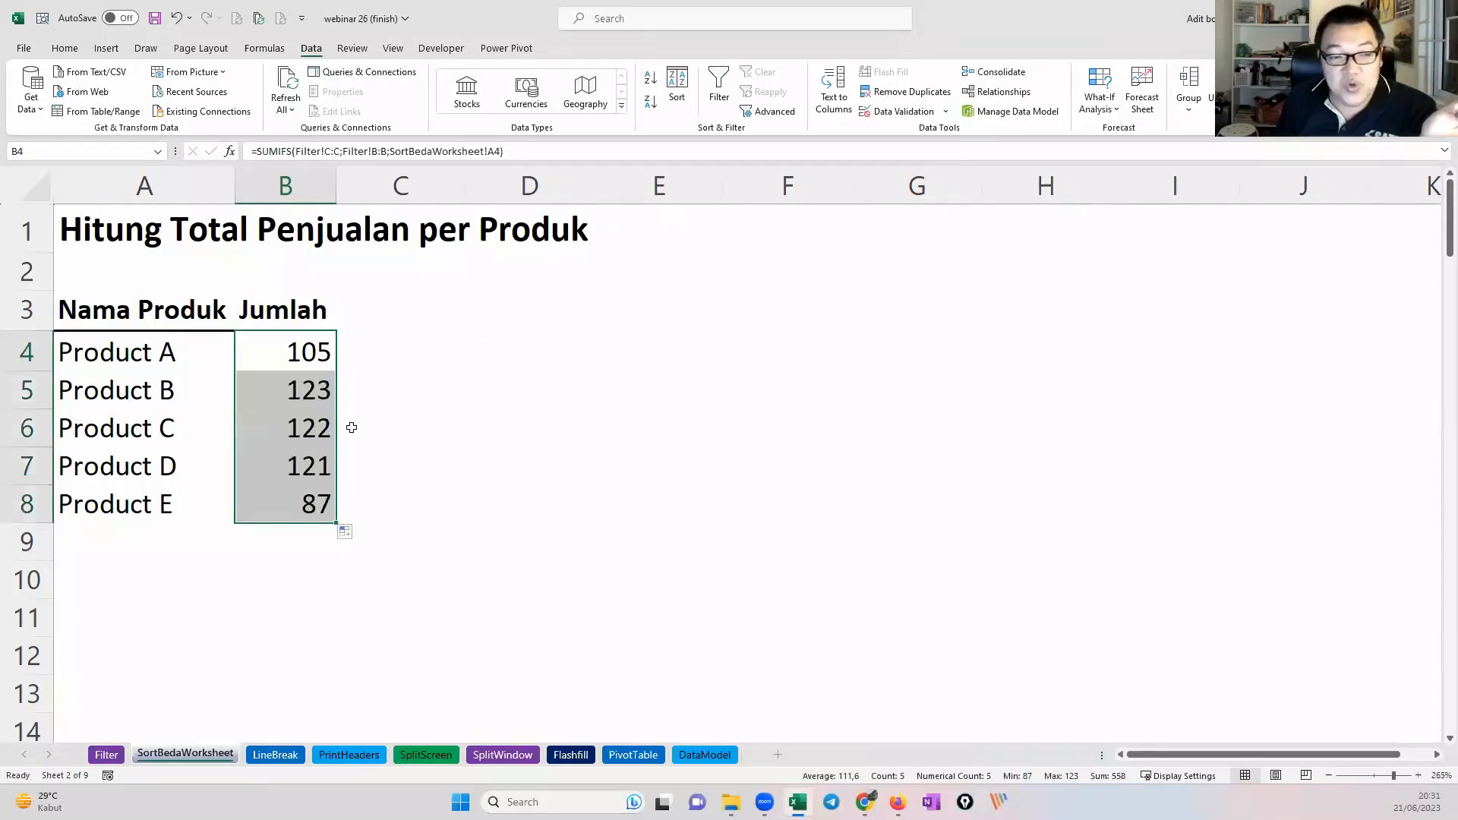
{"action": "left_click_drag", "start_coordinate": [313, 358], "coordinate": [141, 354]}
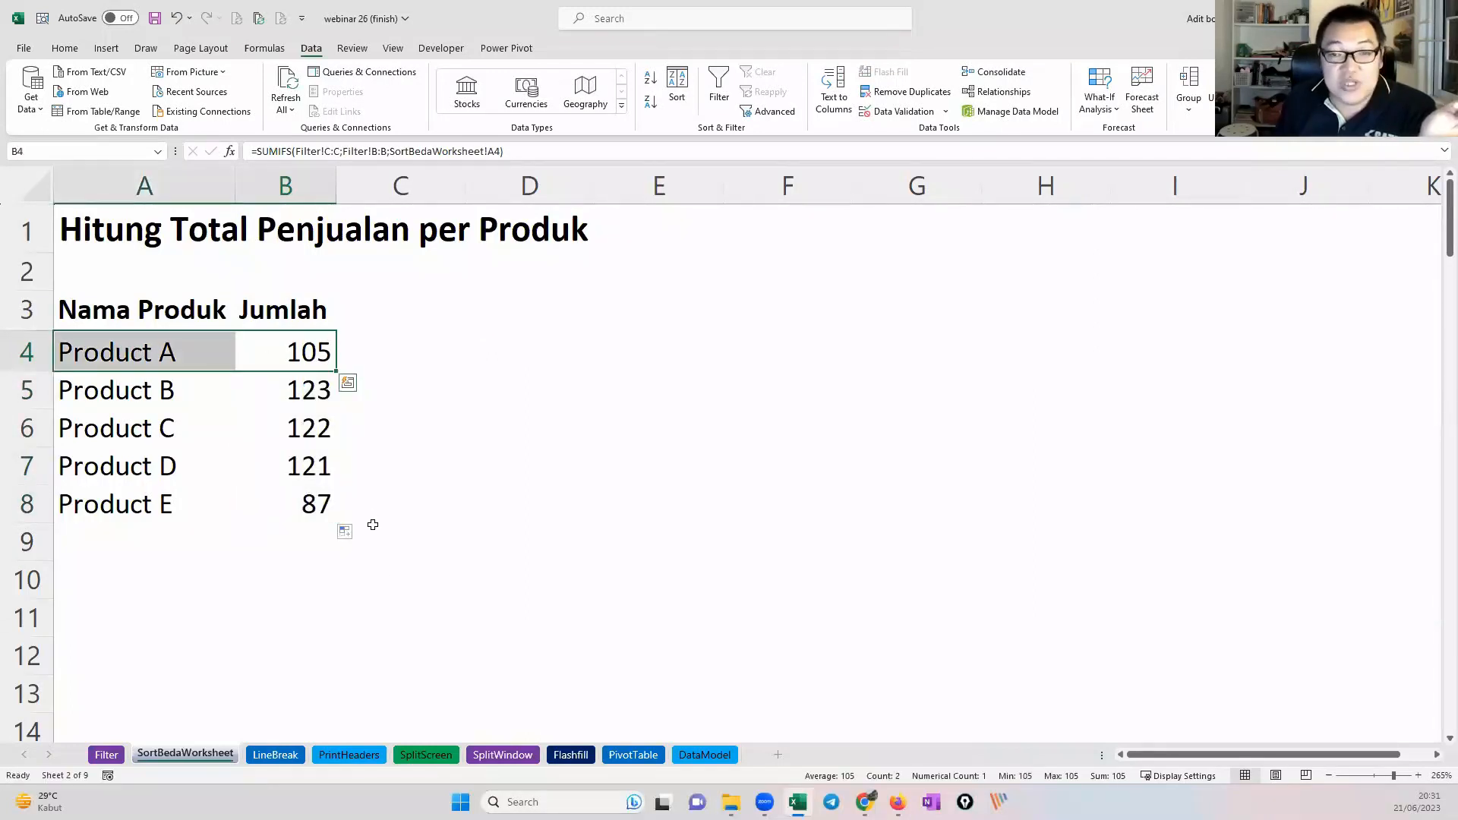
Step: Filter the Nama Produk column on the Filter sheet to Product A only and select the Jumlah column to check its sum
{"action": "left_click", "coordinate": [106, 755]}
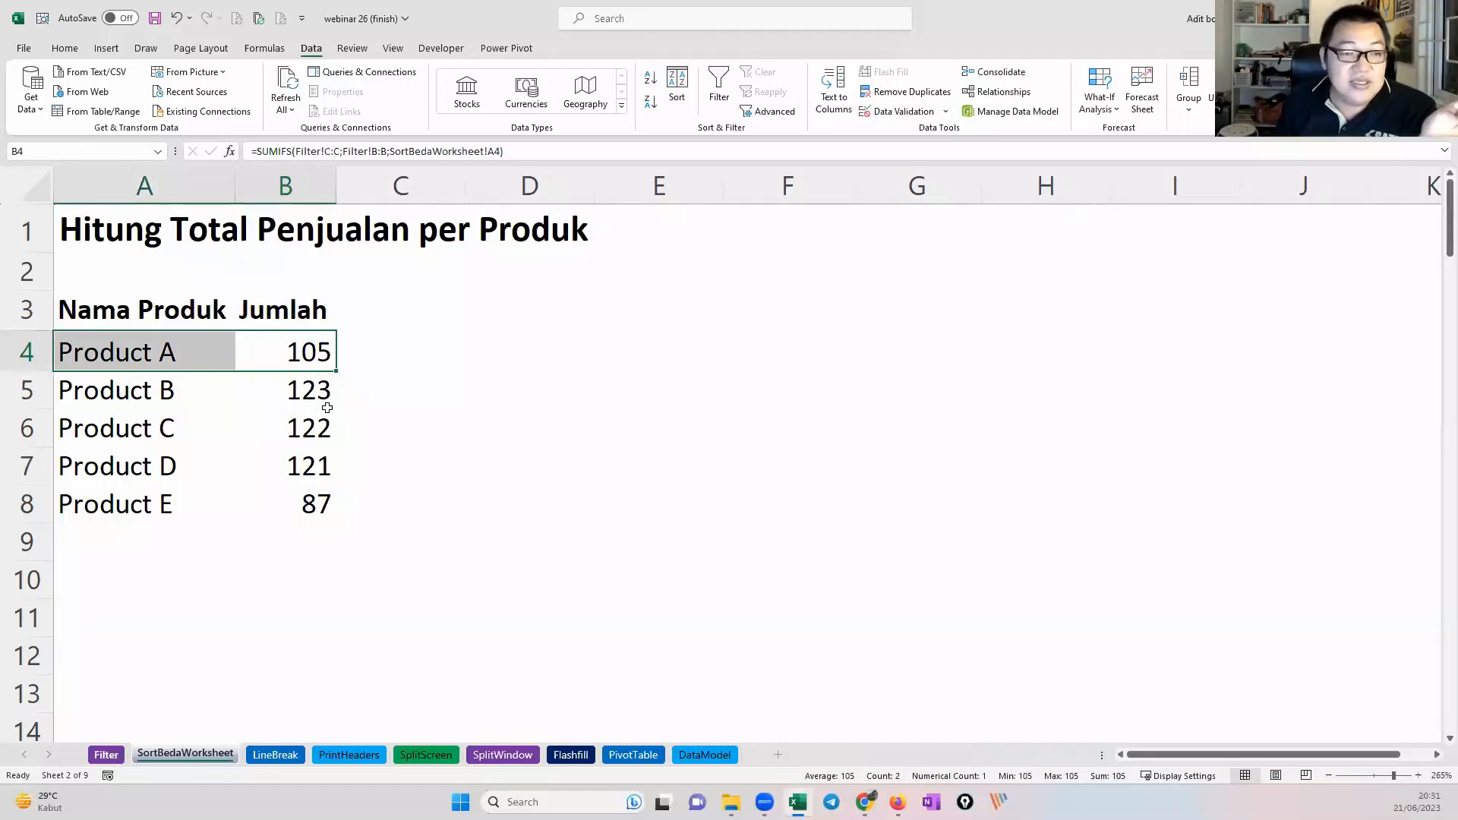
{"action": "left_click", "coordinate": [249, 268]}
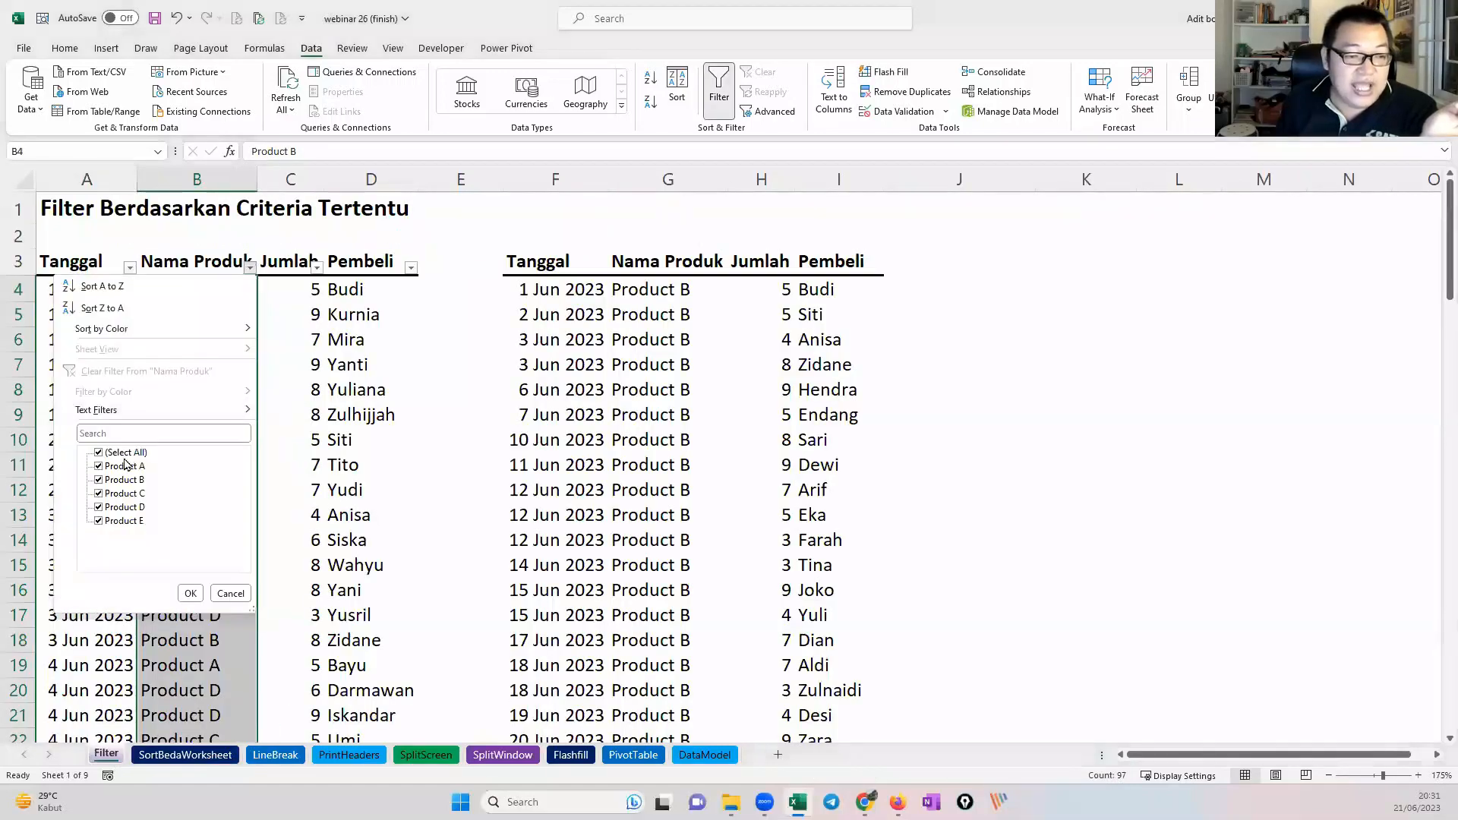
{"action": "left_click", "coordinate": [121, 452]}
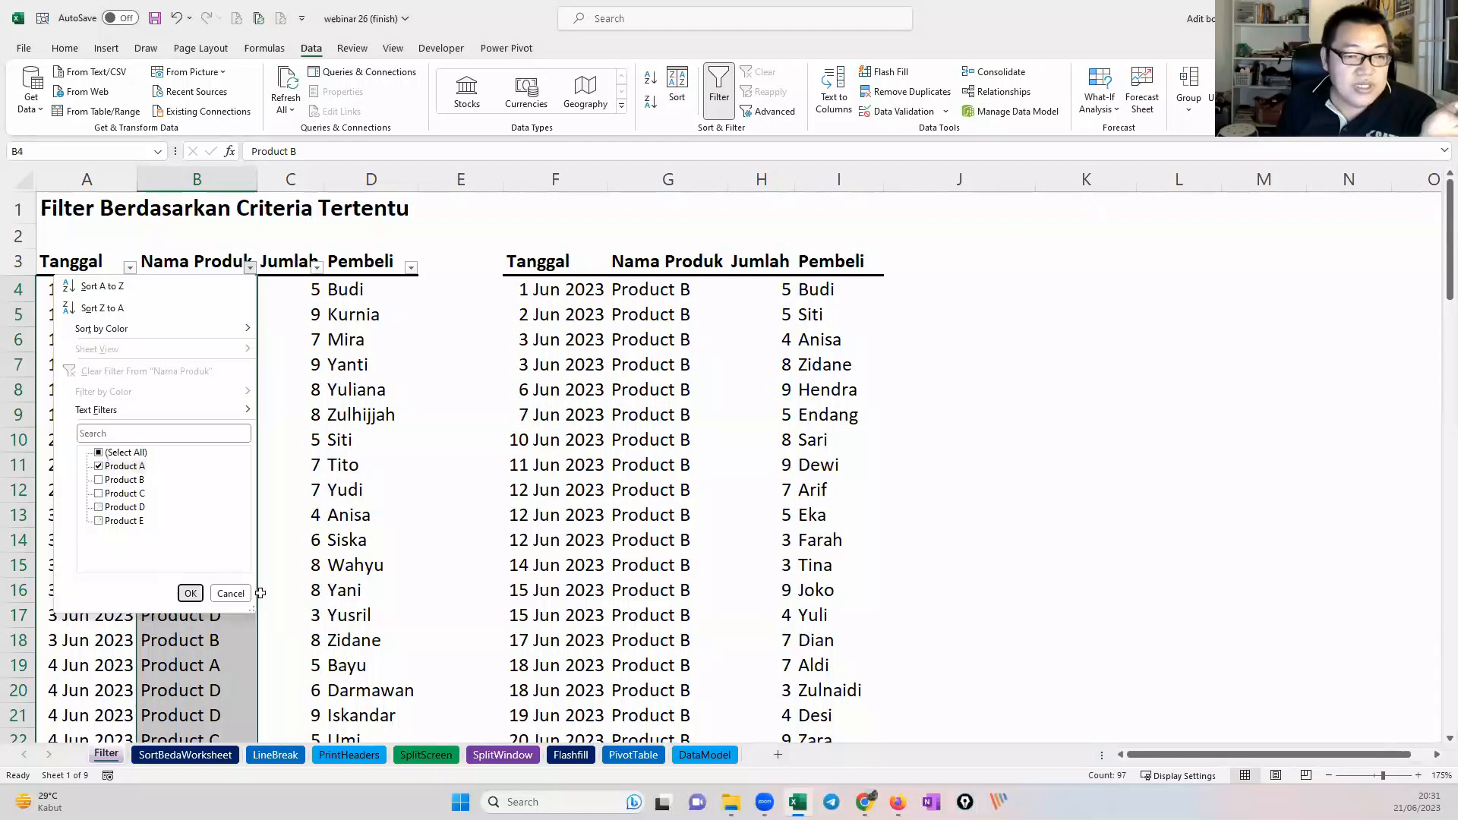
{"action": "left_click", "coordinate": [191, 594]}
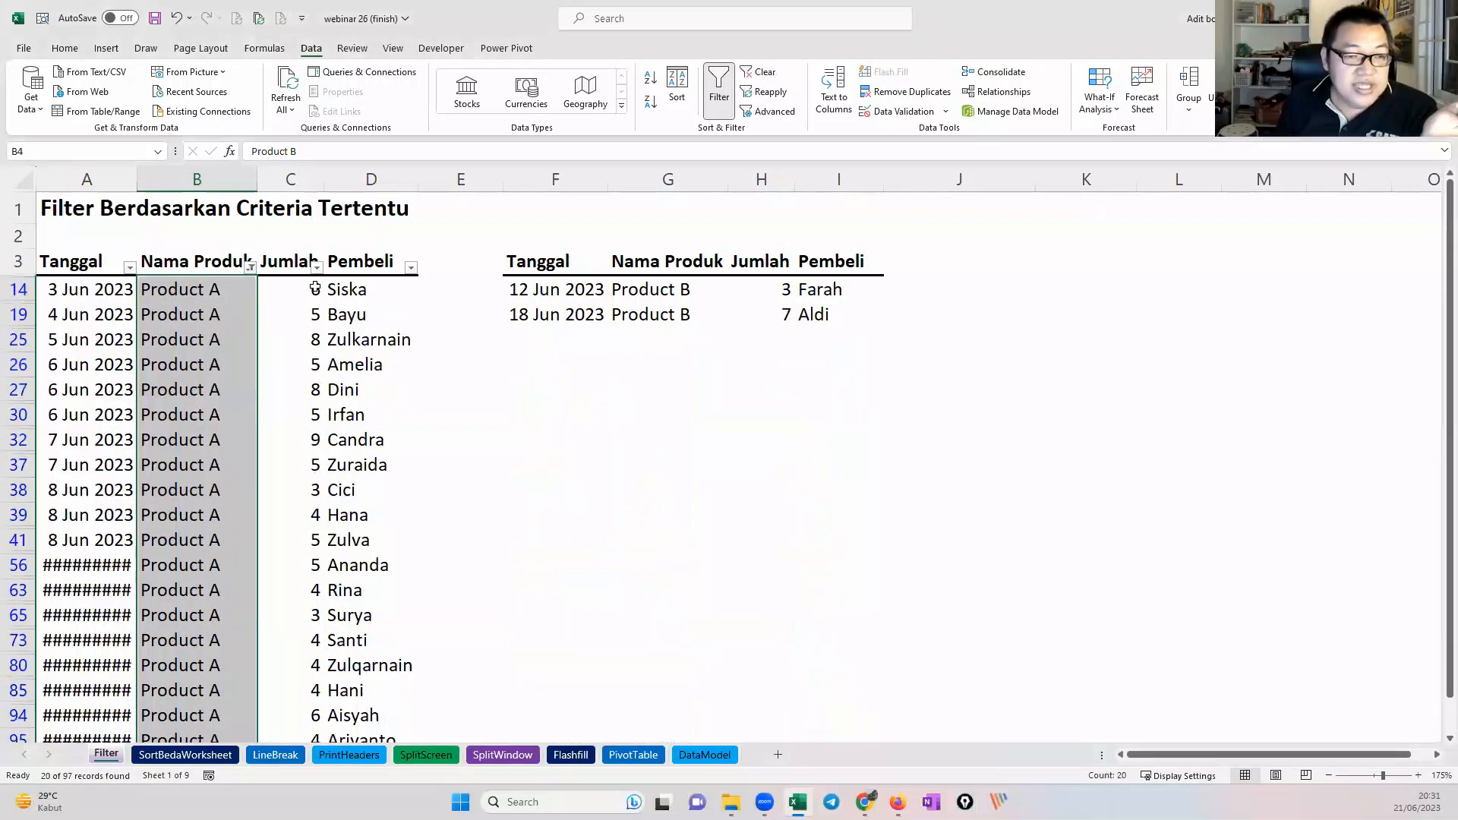
{"action": "left_click", "coordinate": [304, 179]}
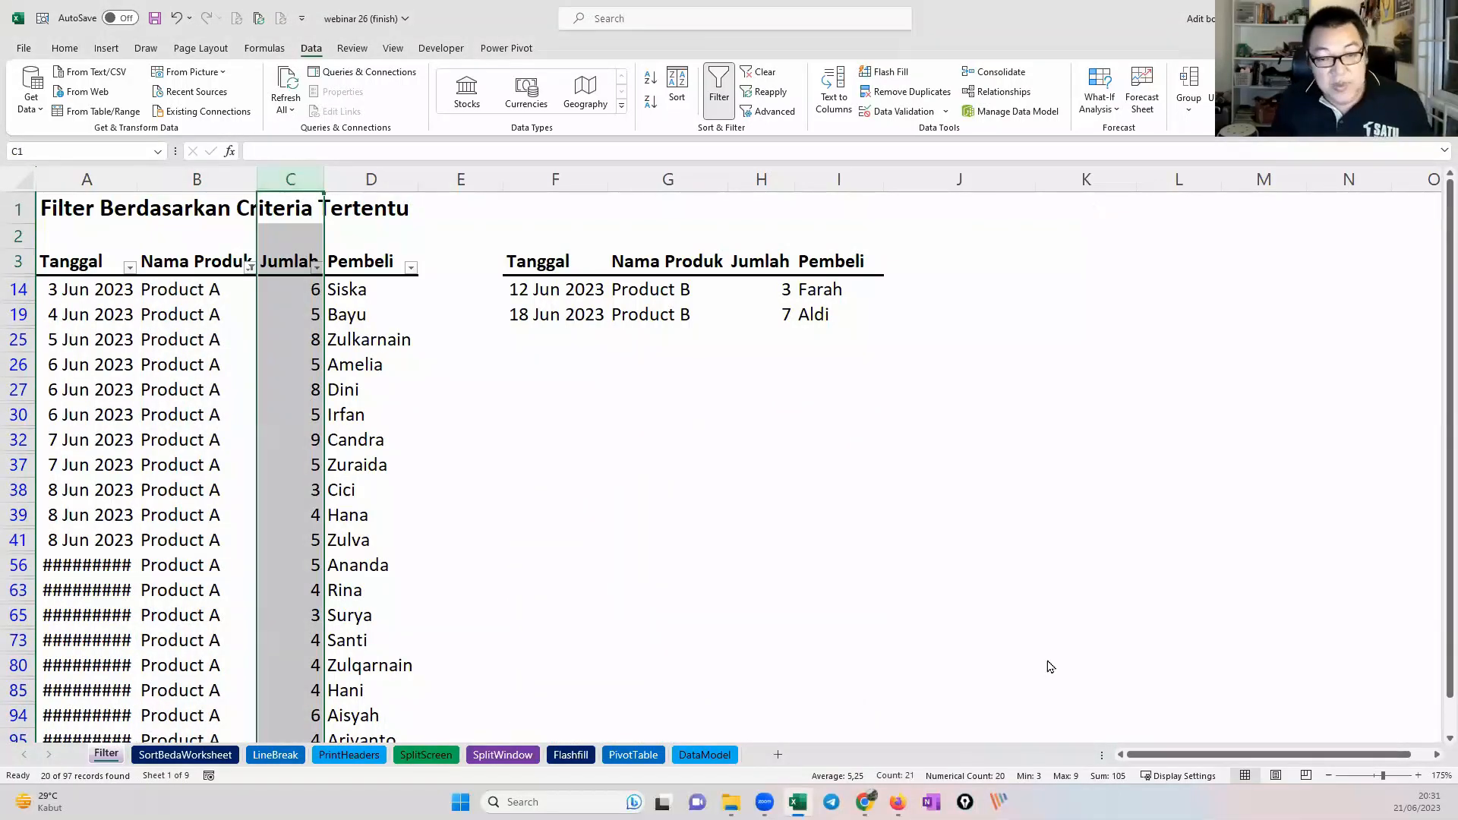
{"action": "mouse_move", "coordinate": [955, 499]}
{"action": "left_mouse_down"}
{"action": "mouse_move", "coordinate": [1014, 630]}
{"action": "mouse_move", "coordinate": [1102, 756]}
{"action": "left_mouse_up"}
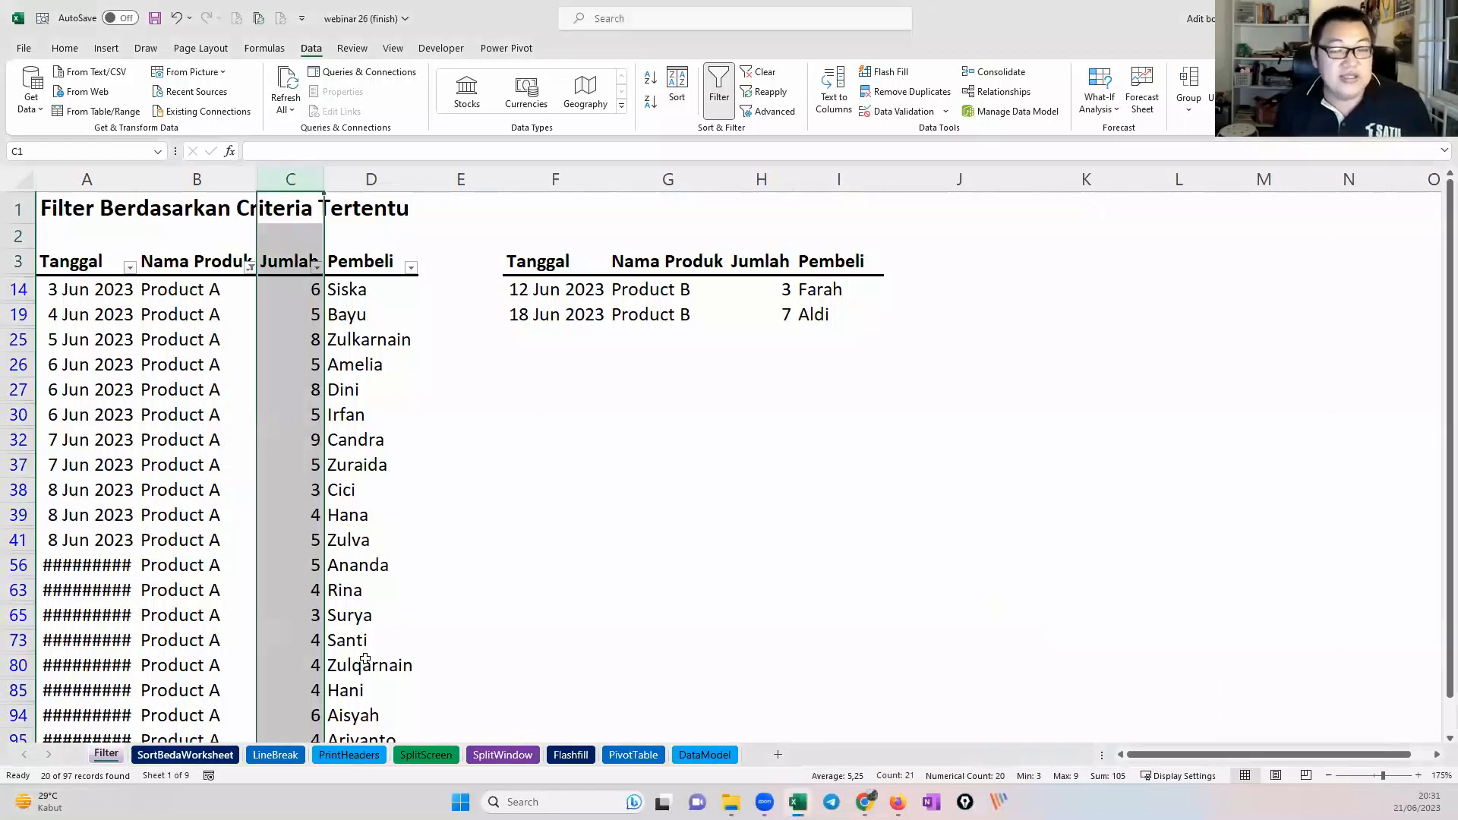
Step: Return to SortBedaWorksheet and sort the product table by Jumlah from largest to smallest
{"action": "left_click", "coordinate": [185, 755]}
{"action": "left_click", "coordinate": [306, 396]}
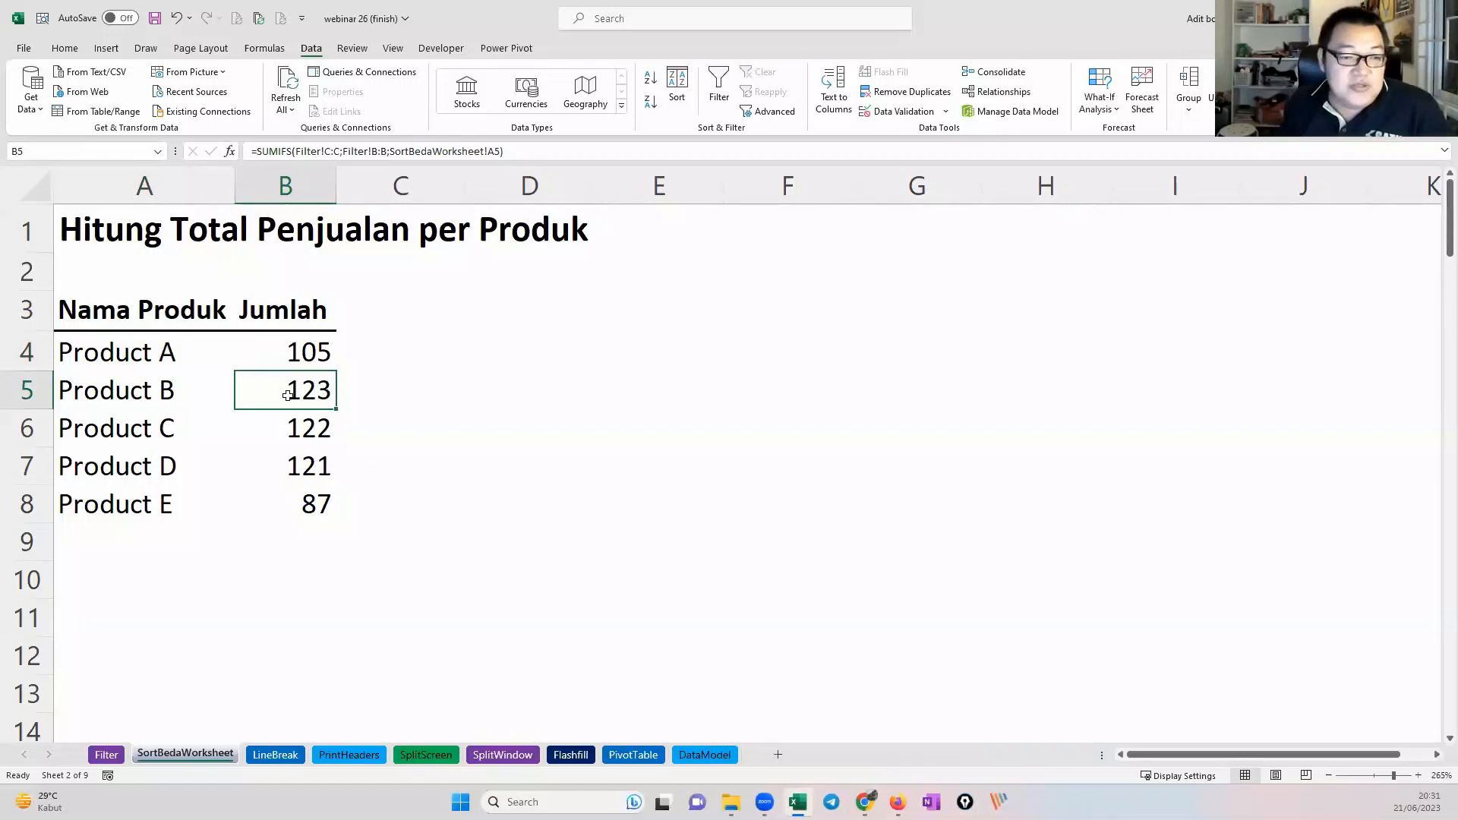
{"action": "key", "text": "Left"}
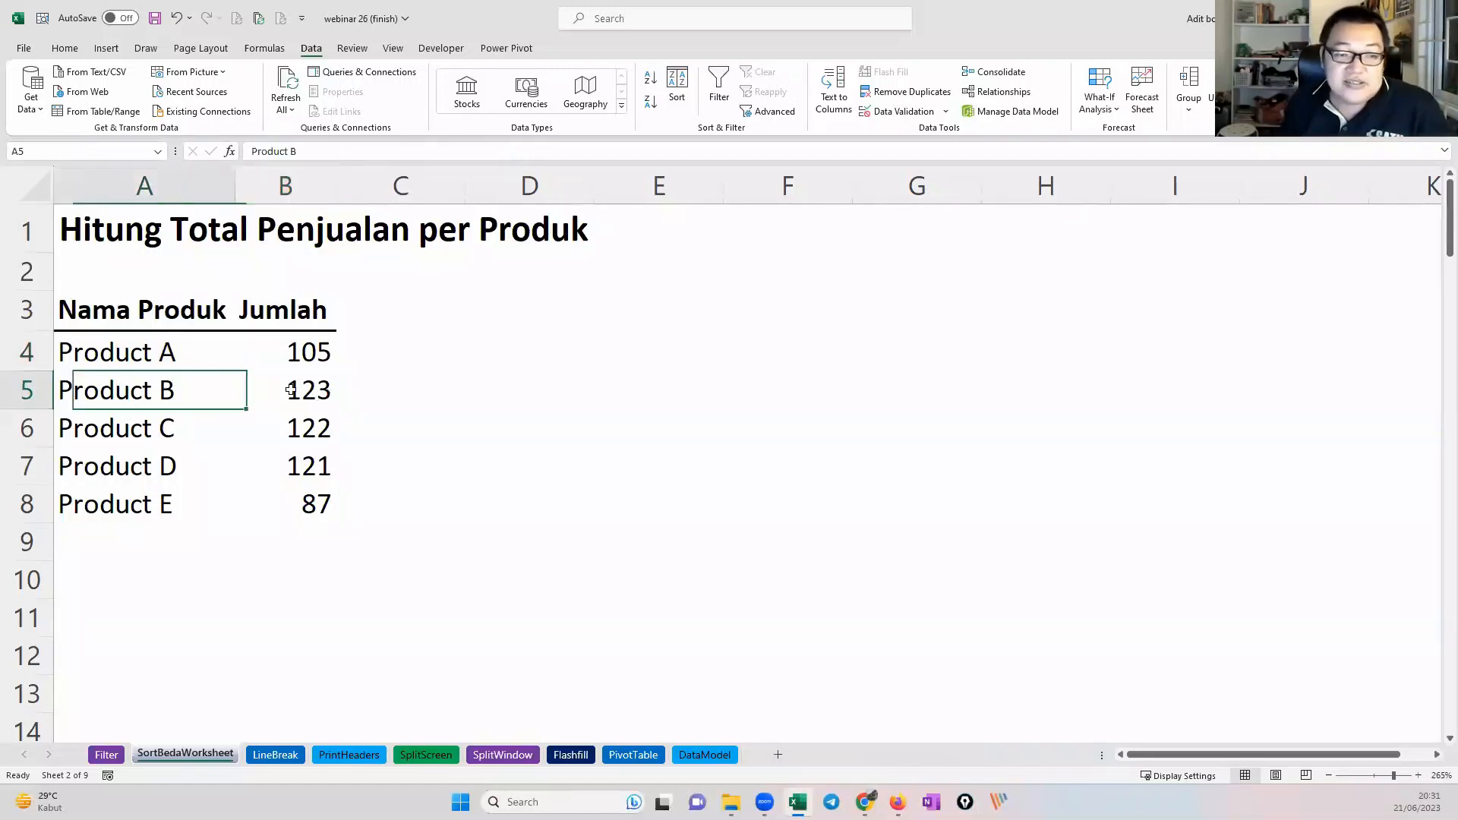
{"action": "key", "text": "shift+Right"}
{"action": "key", "text": "Right"}
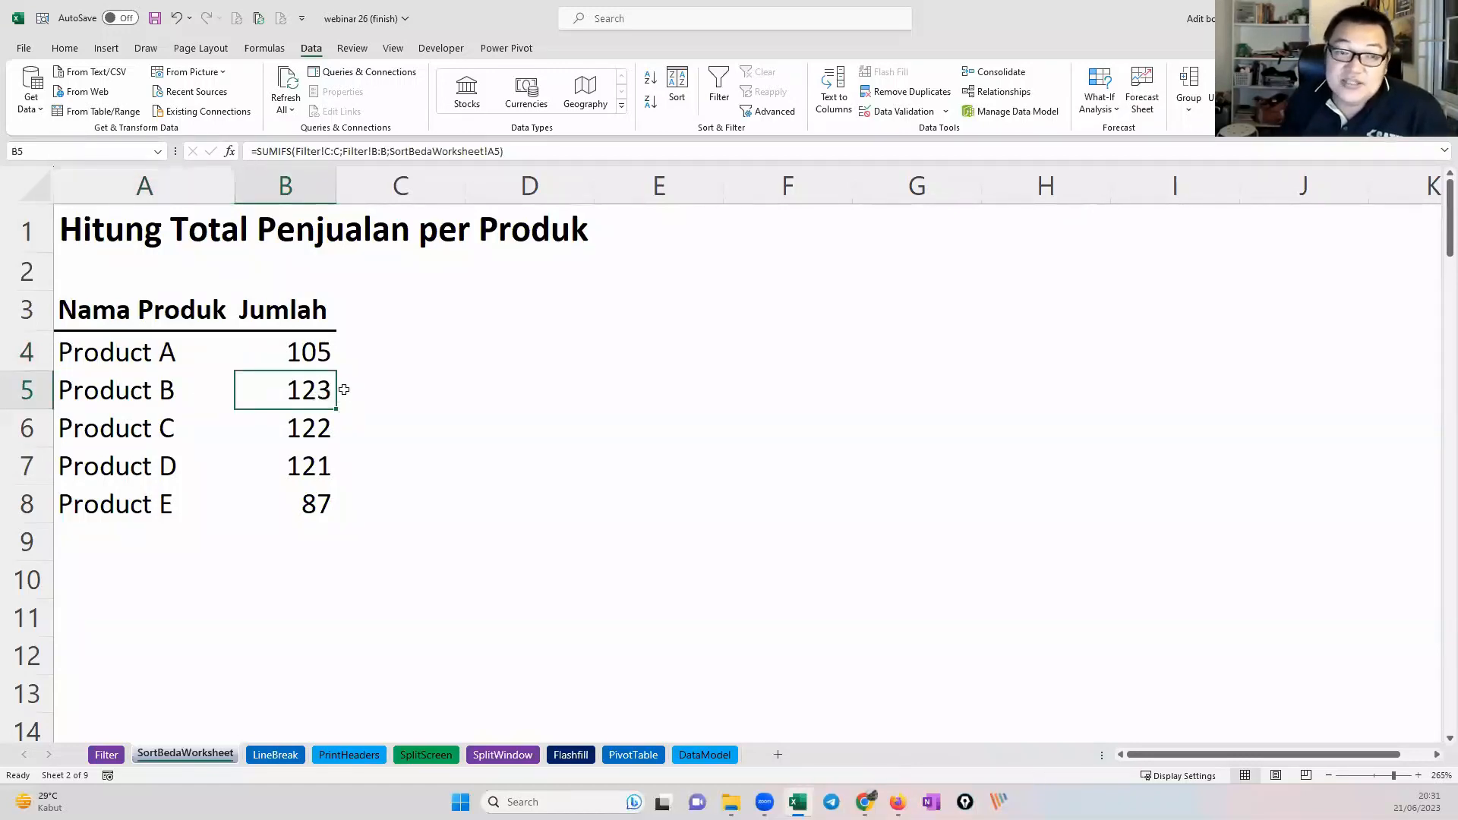
{"action": "right_click", "coordinate": [332, 392]}
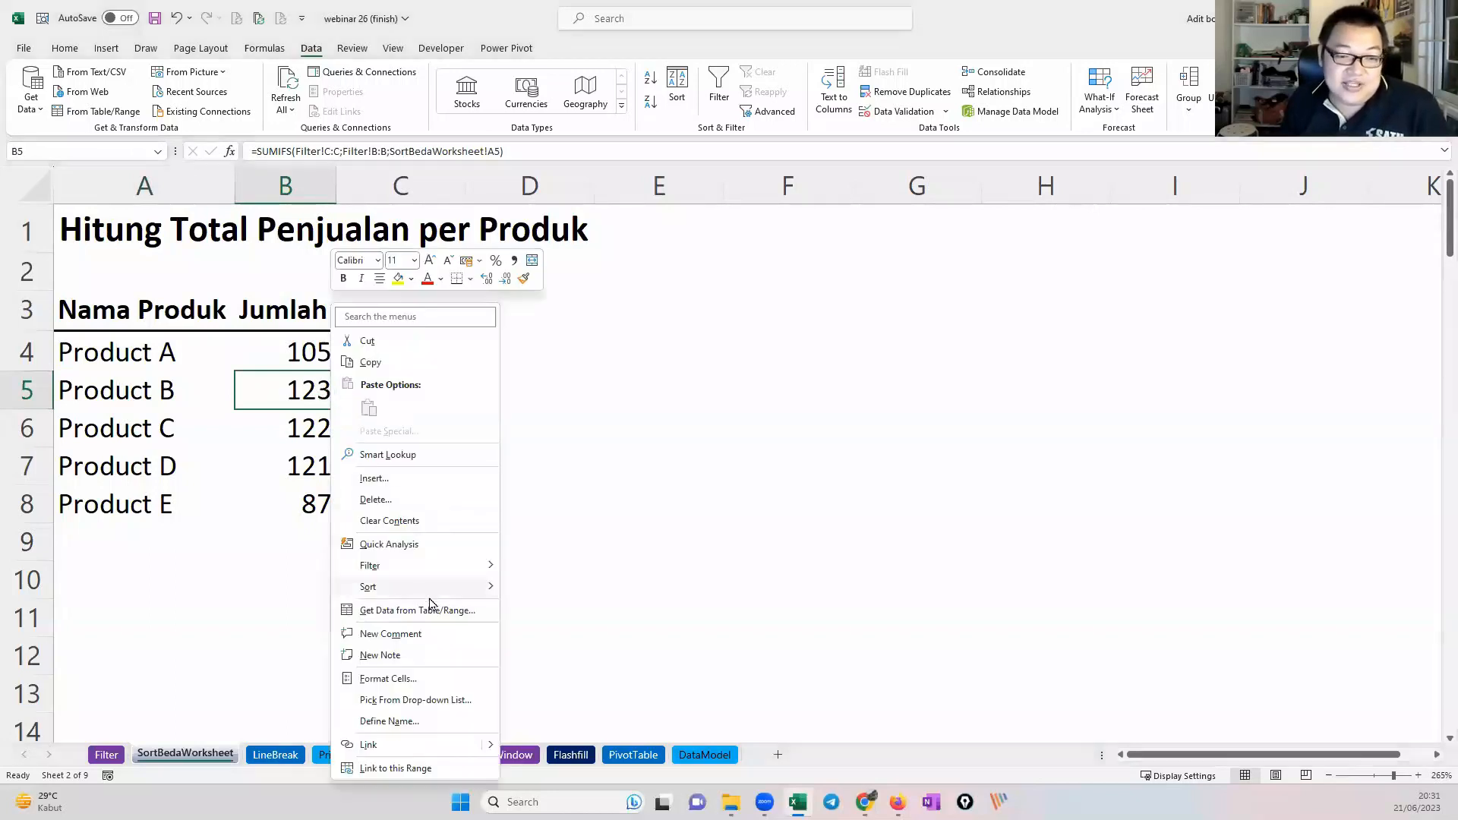
{"action": "mouse_move", "coordinate": [439, 597]}
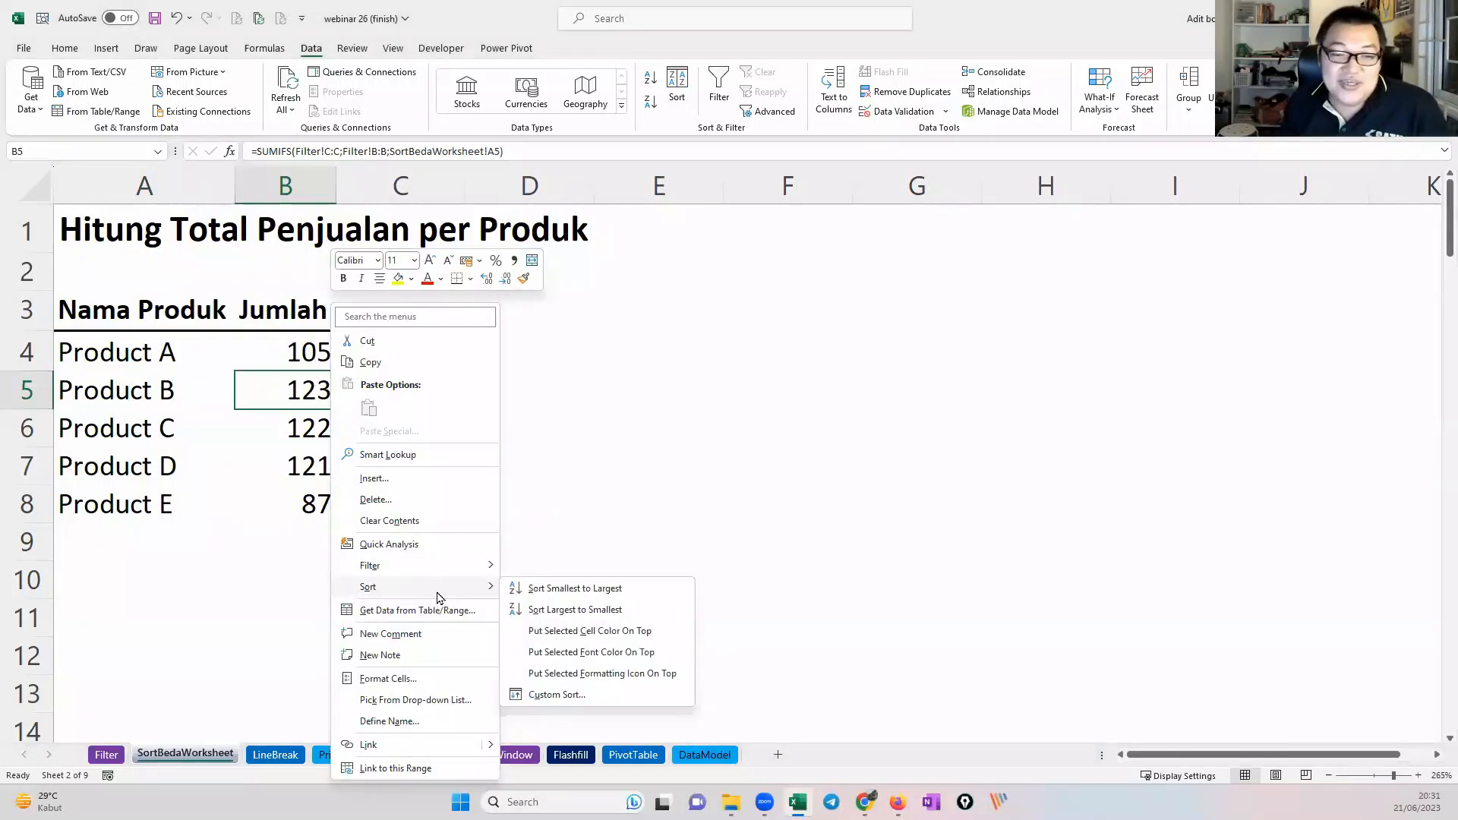
{"action": "left_click", "coordinate": [549, 611]}
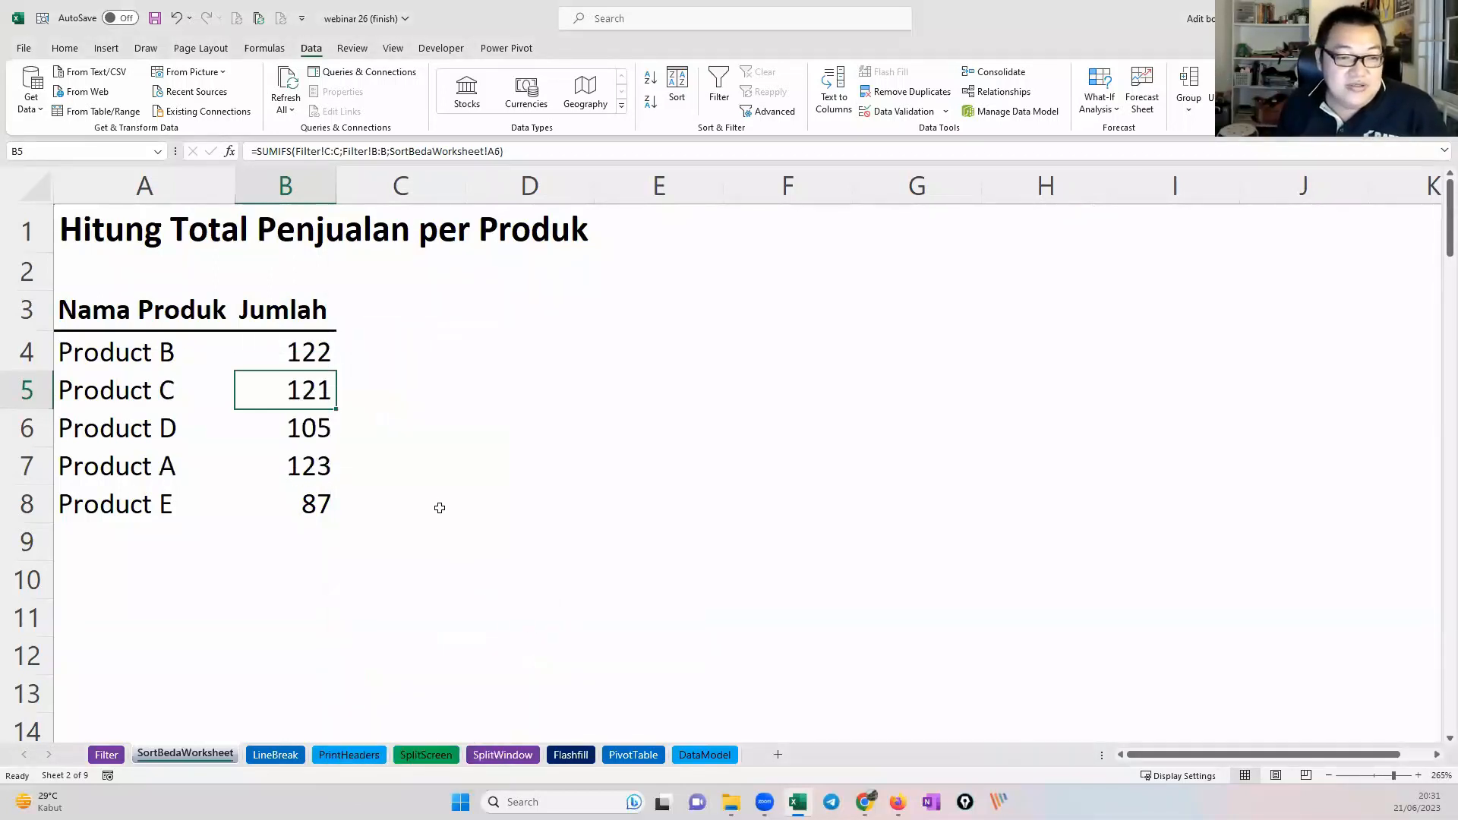
Step: Inspect the SUMIFS formulas in B4 and B7 to see which product cell each one uses as its criterion
{"action": "left_click", "coordinate": [306, 353]}
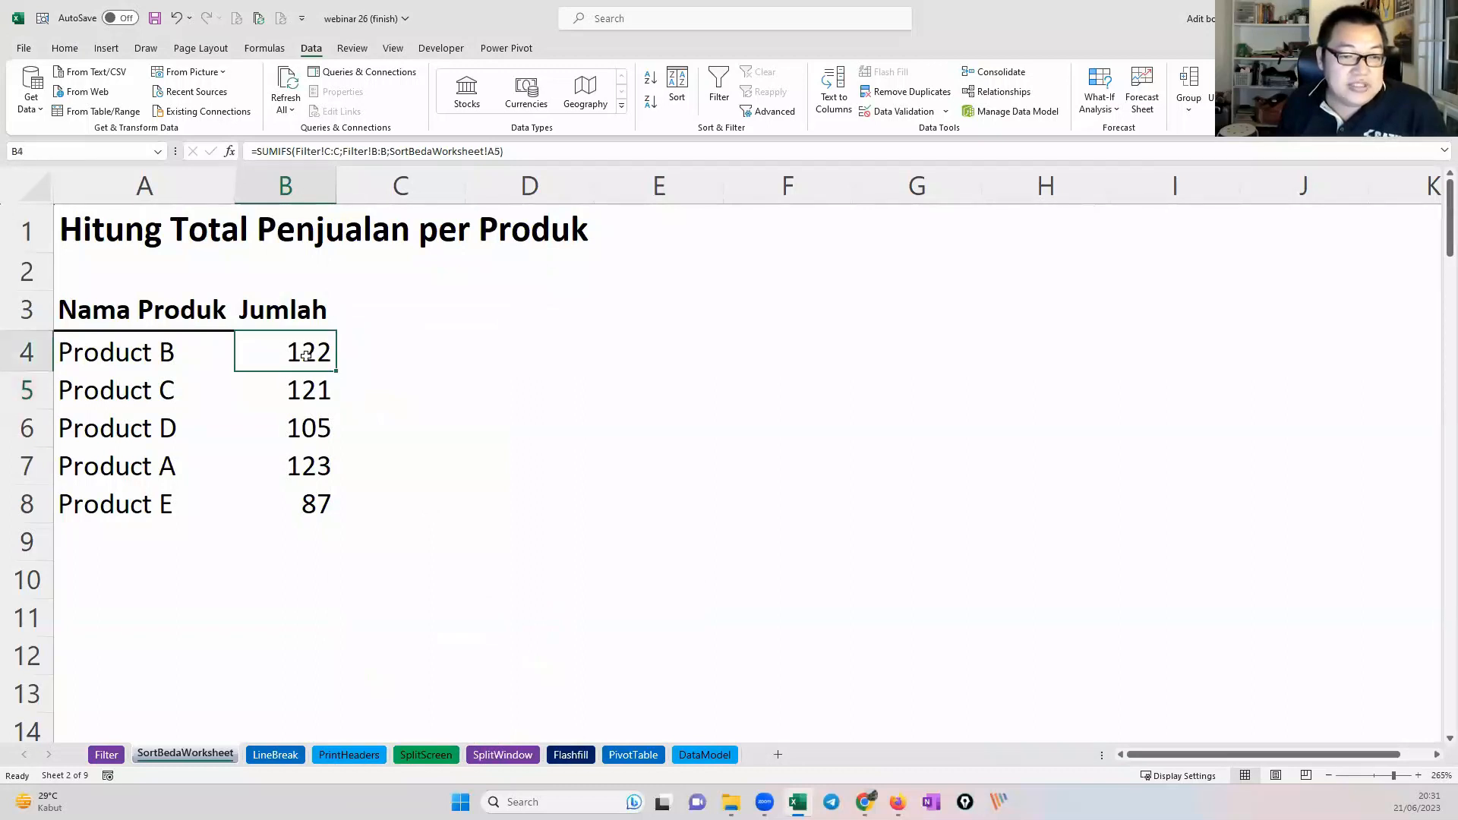
{"action": "left_click_drag", "start_coordinate": [186, 352], "coordinate": [310, 362]}
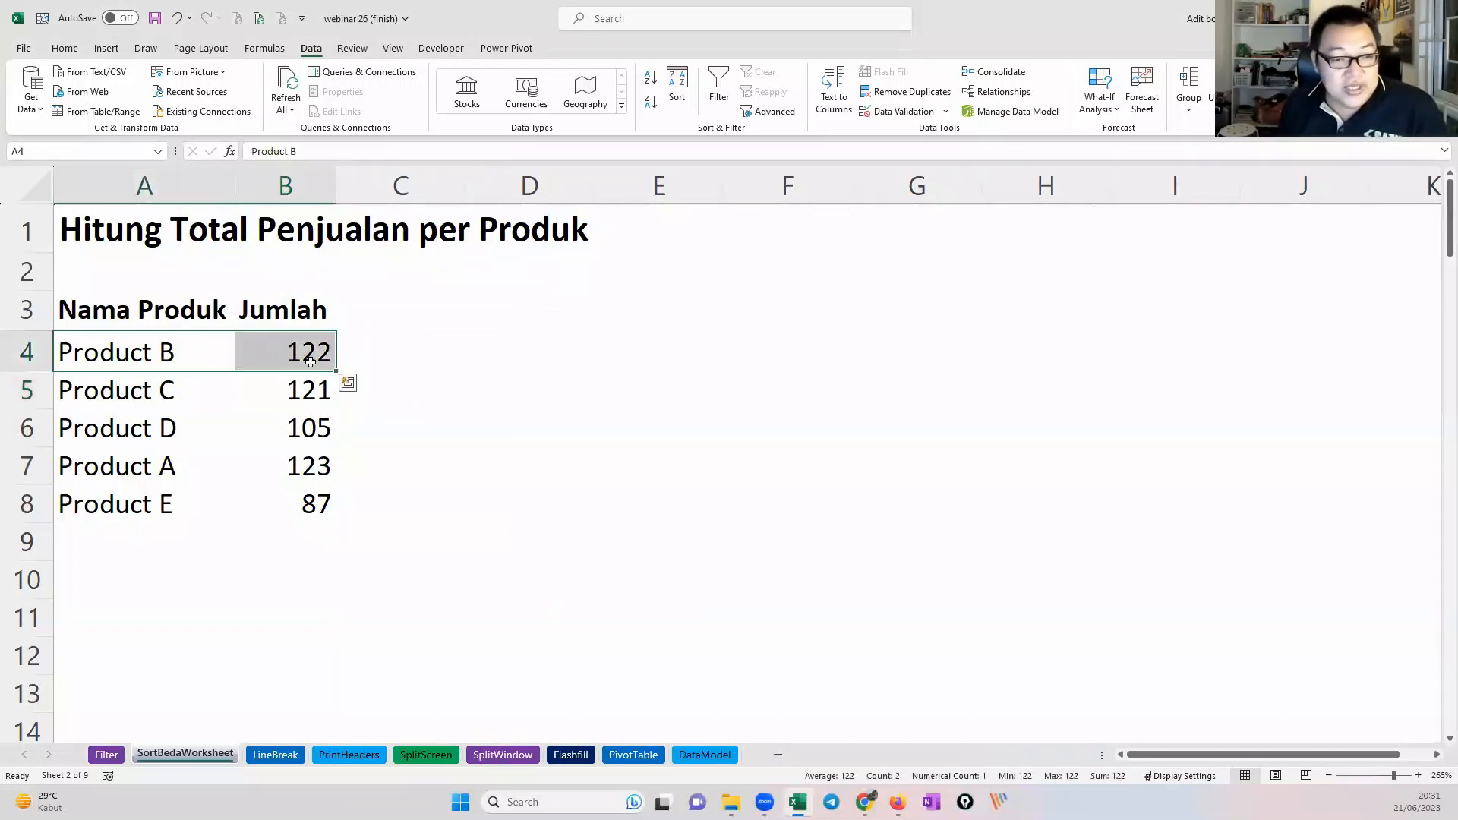
{"action": "left_click", "coordinate": [310, 362]}
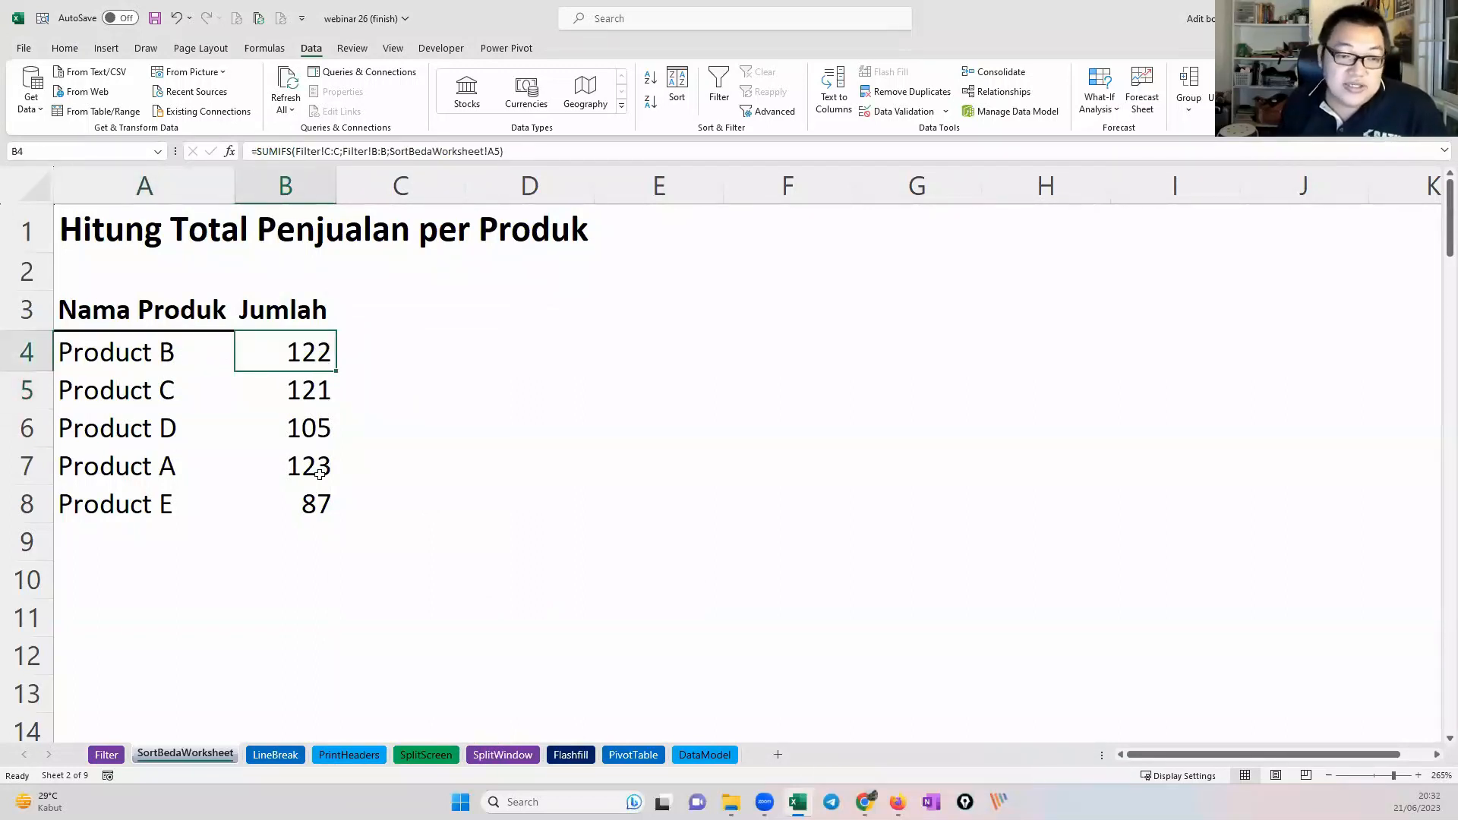
{"action": "left_click", "coordinate": [319, 473]}
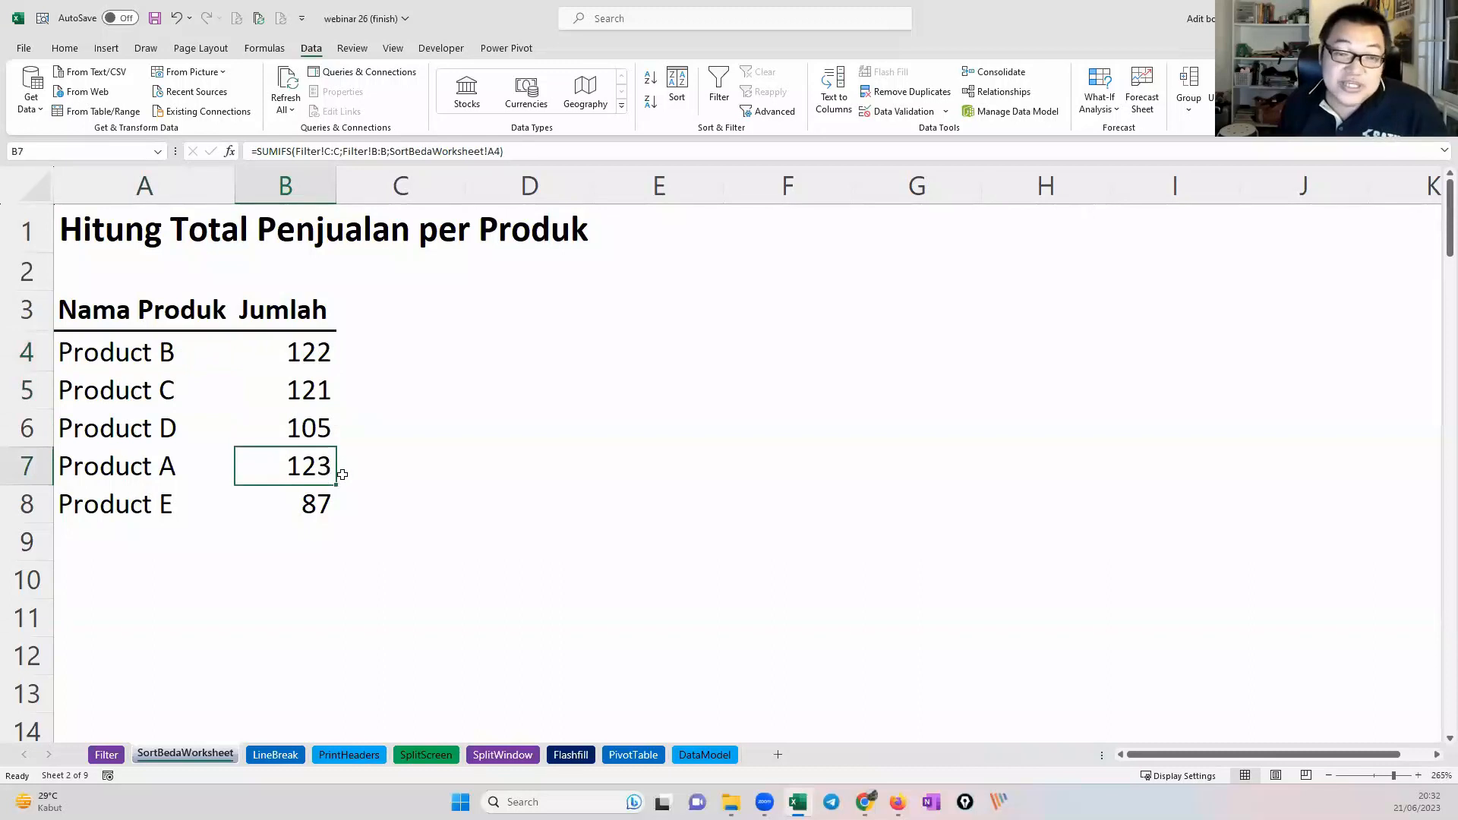
{"action": "left_click", "coordinate": [317, 347]}
{"action": "double_click", "coordinate": [318, 347]}
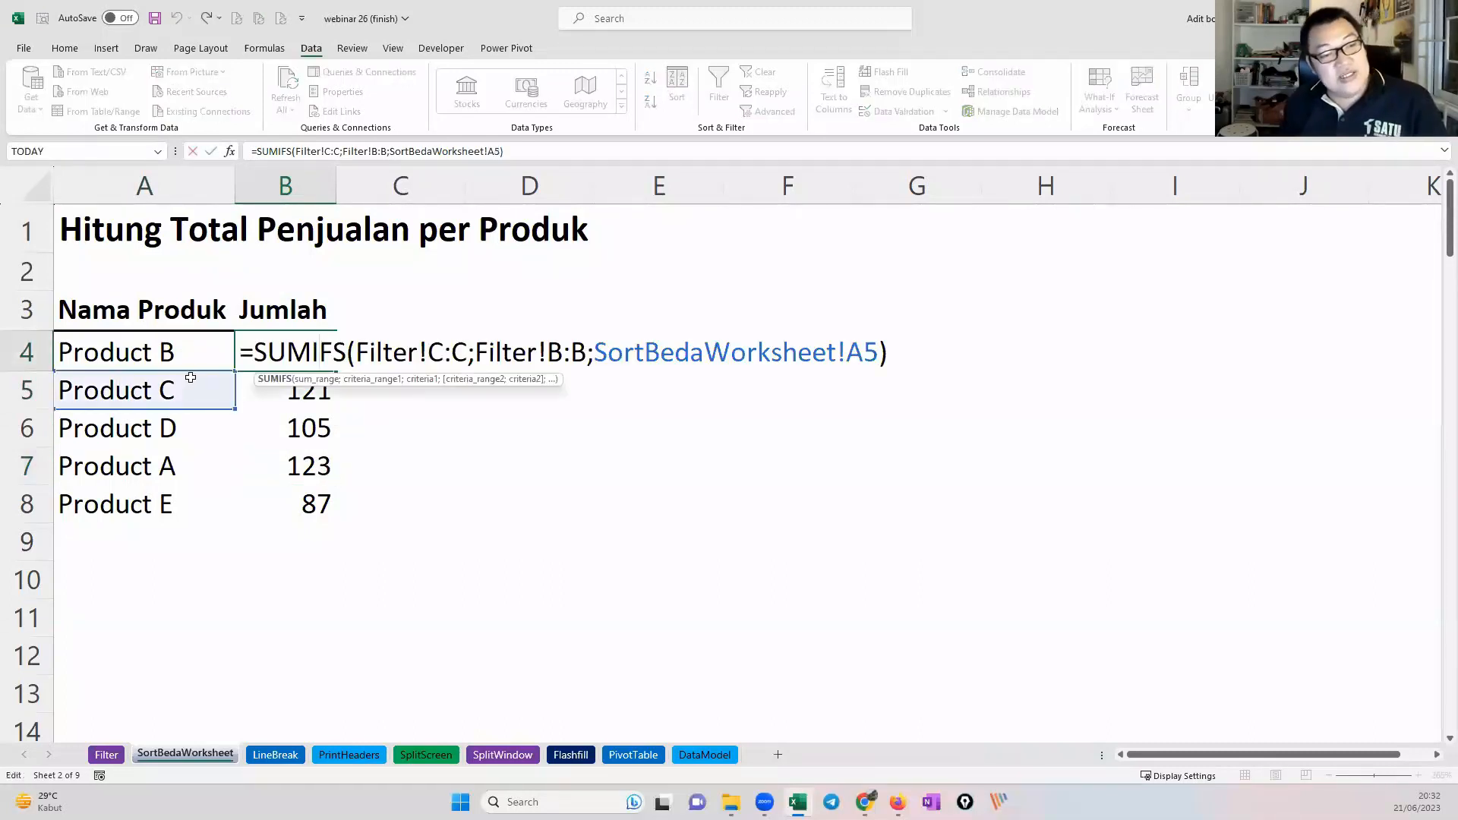
{"action": "key", "text": "Escape"}
{"action": "double_click", "coordinate": [311, 465]}
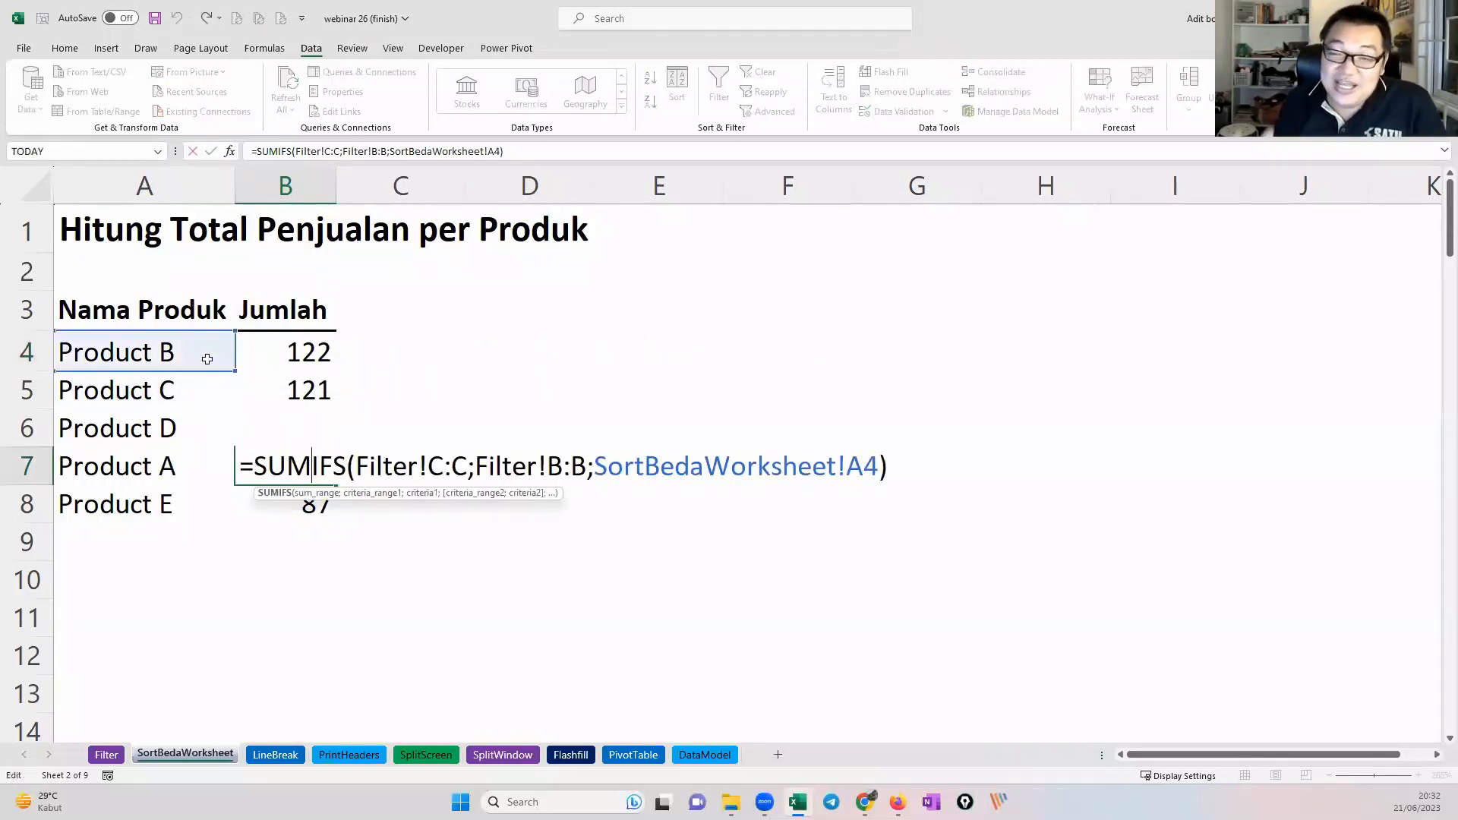
{"action": "key", "text": "Escape"}
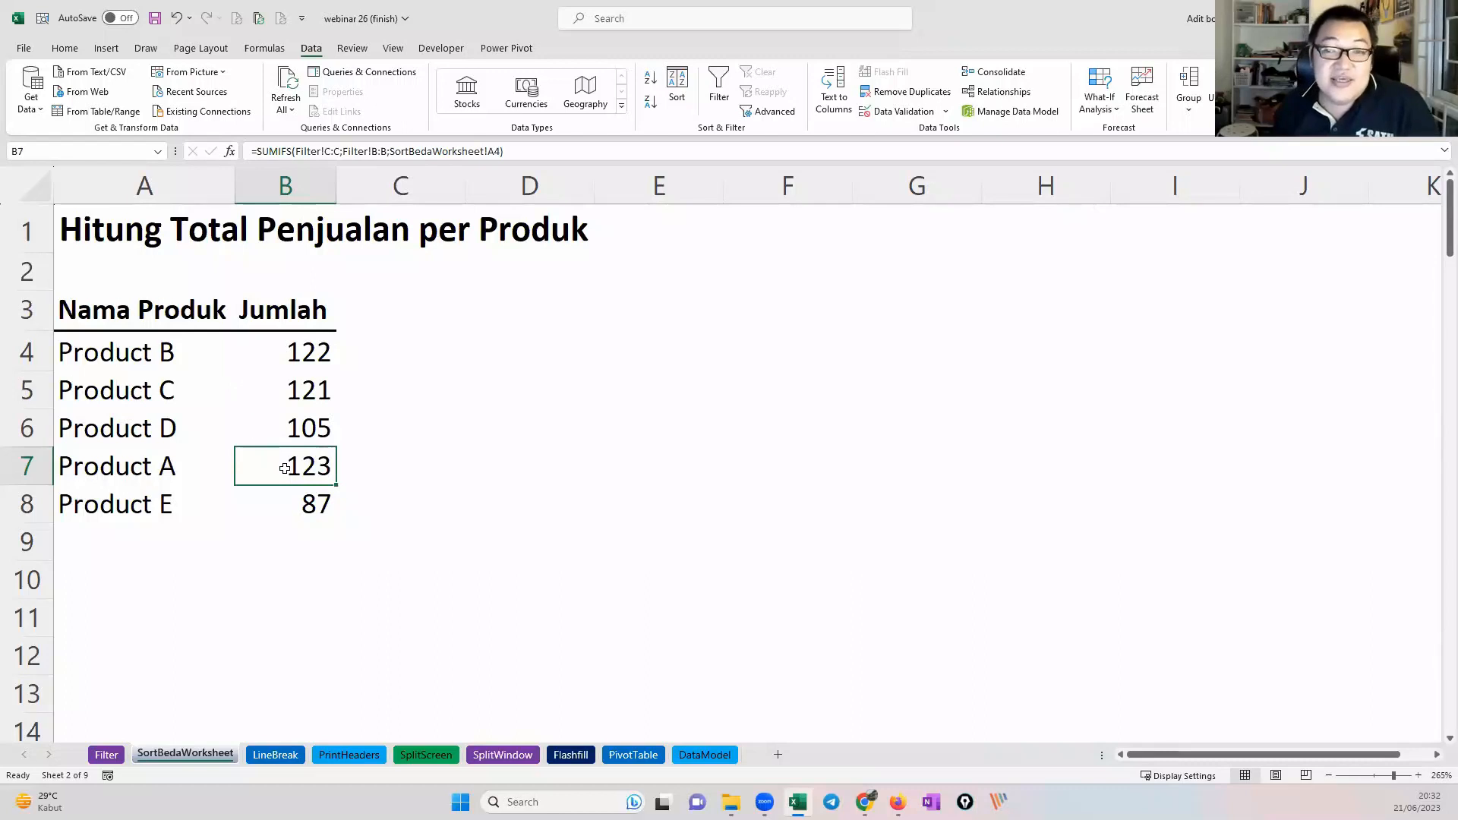
Step: Examine the SortBedaWorksheet! prefix of the criterion in B4's formula, leaving the formula as it is
{"action": "left_click", "coordinate": [309, 353]}
{"action": "double_click", "coordinate": [309, 352]}
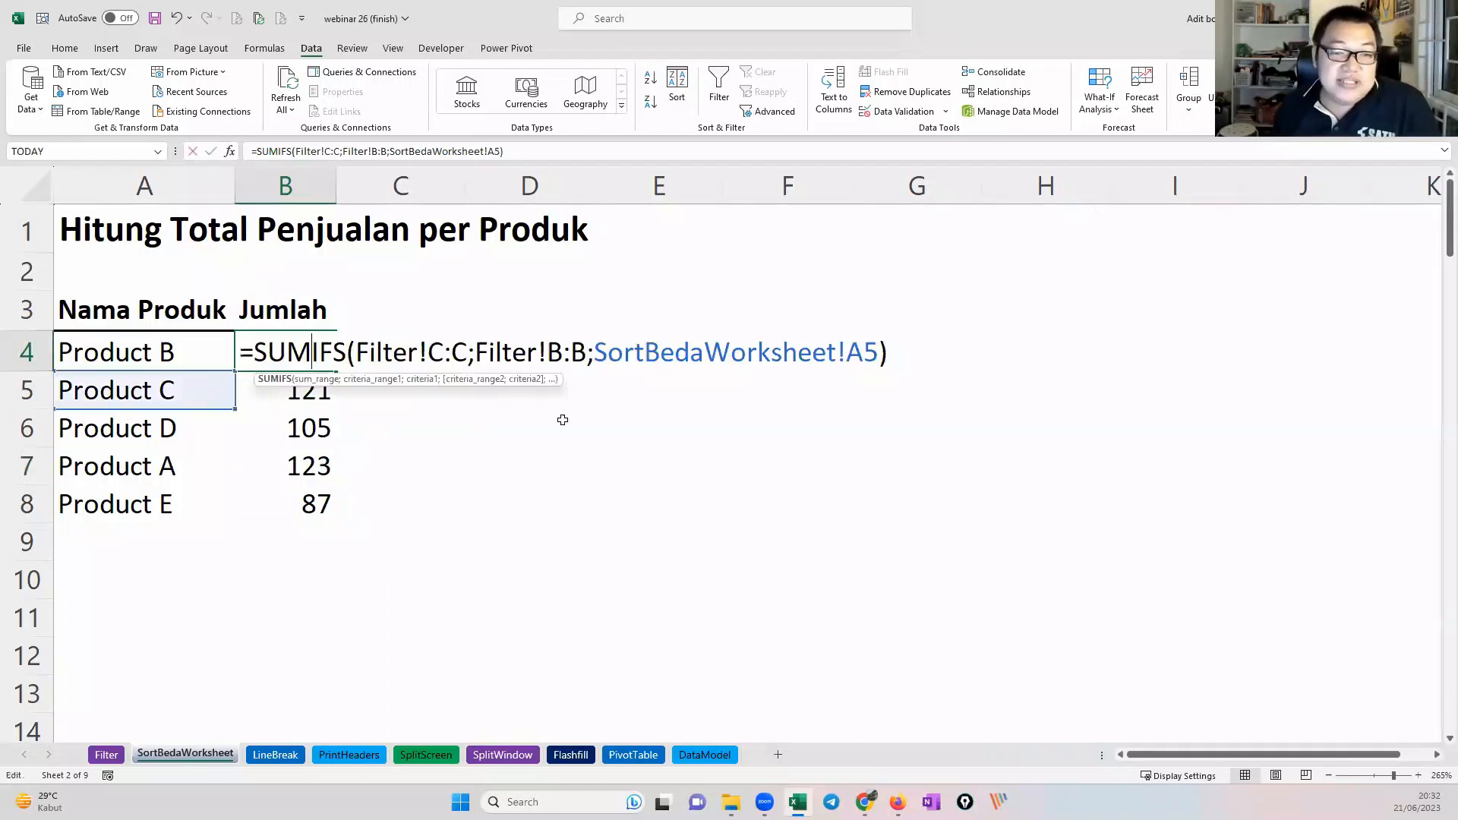
{"action": "left_click_drag", "start_coordinate": [594, 352], "coordinate": [834, 387]}
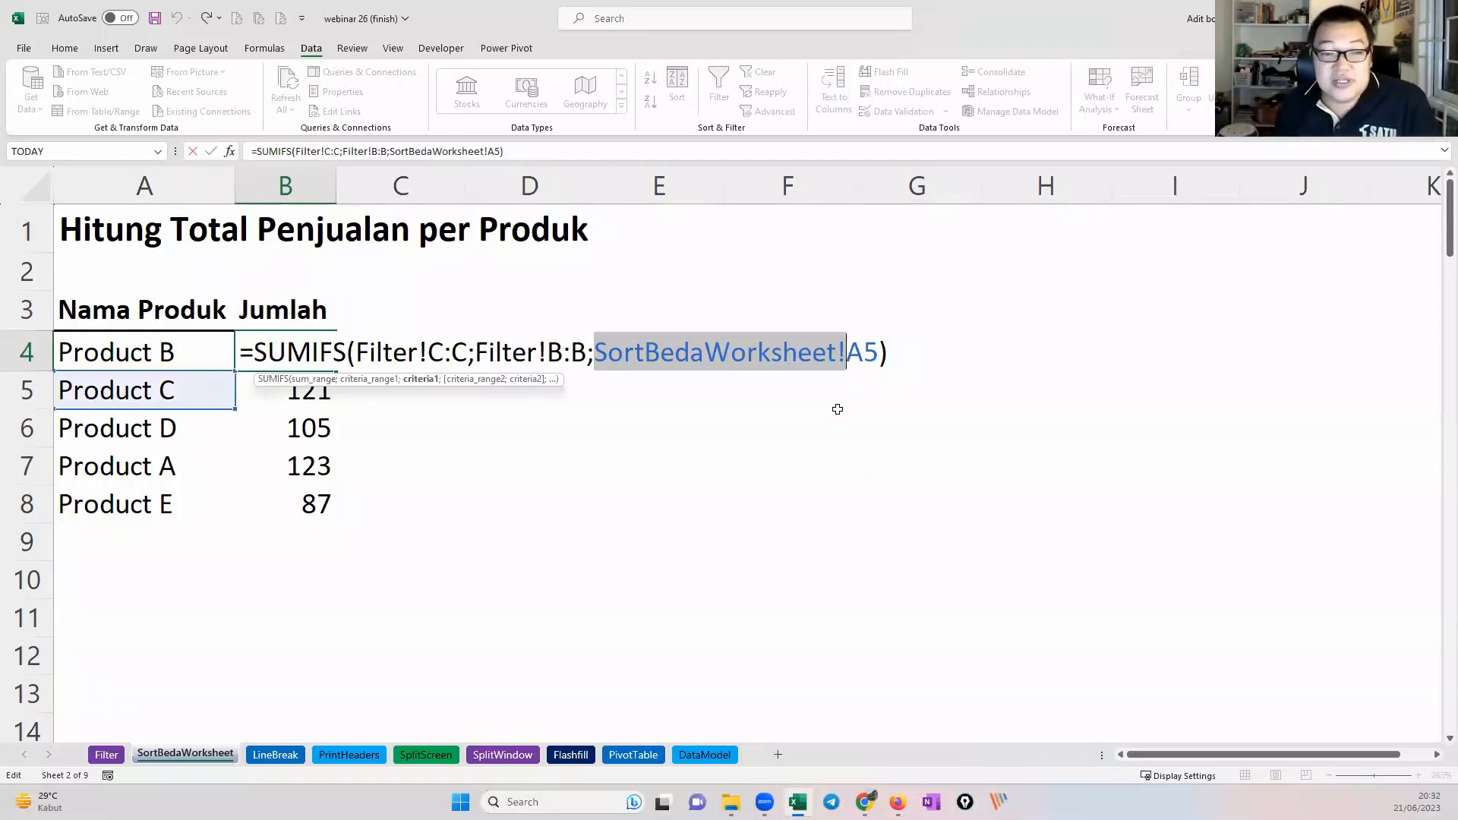
{"action": "key", "text": "Escape"}
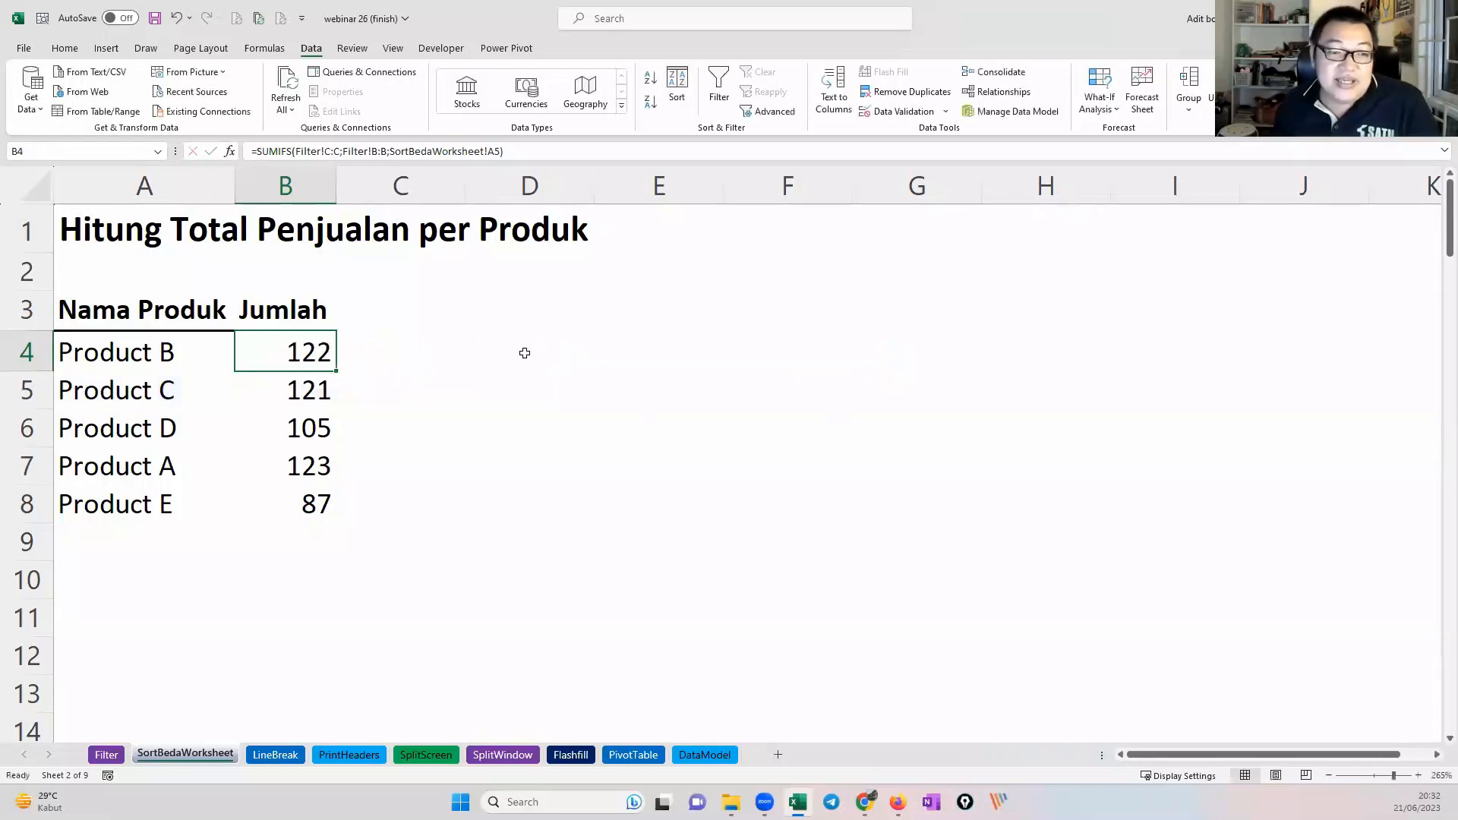
Step: Try a formula in D4 that references the Filter, LineBreak and SortBedaWorksheet sheets, examine its sheet-name prefix, and cancel the entry
{"action": "left_click", "coordinate": [510, 345]}
{"action": "type", "text": "="}
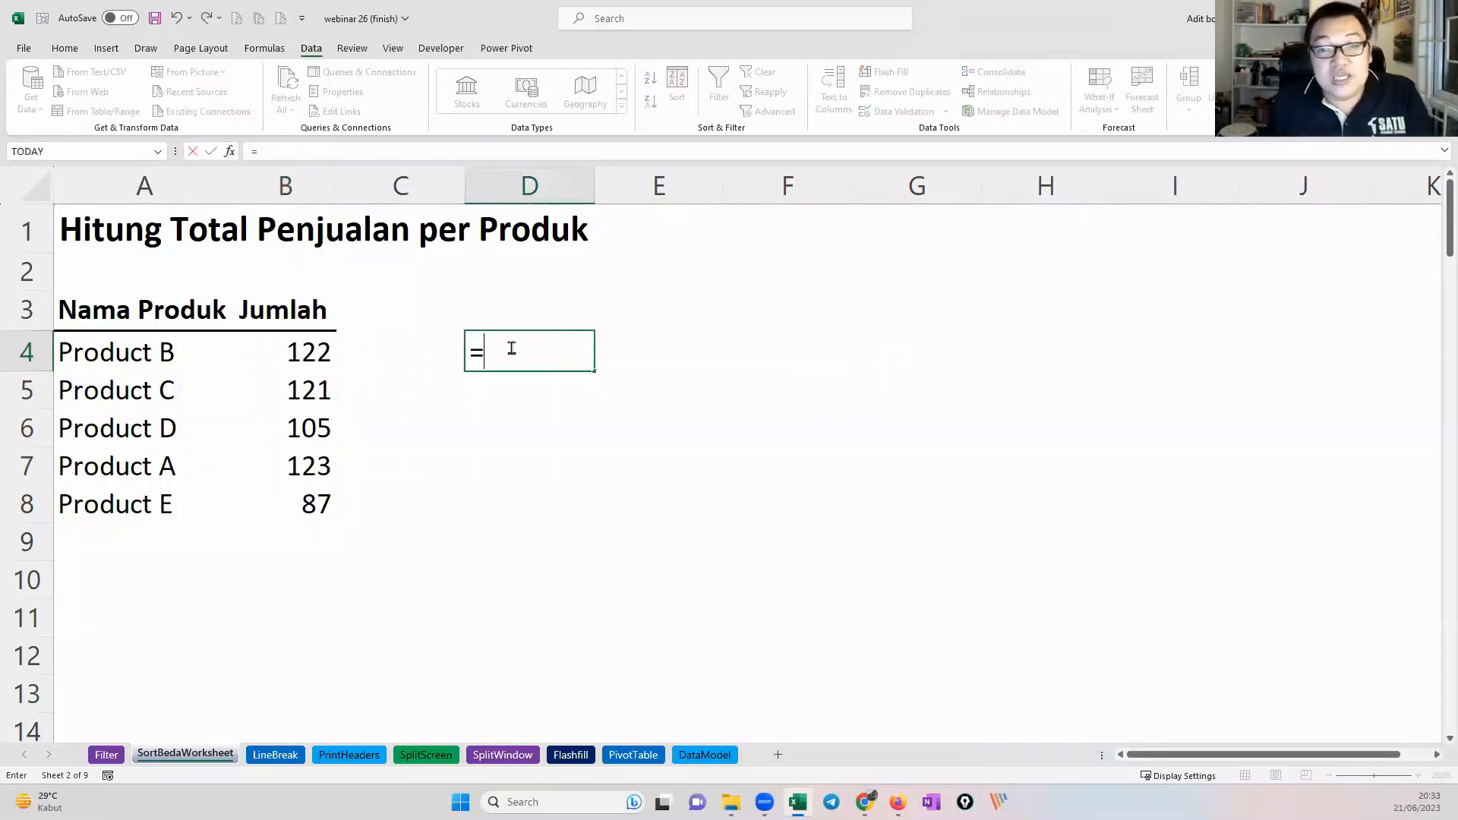
{"action": "left_click", "coordinate": [107, 755]}
{"action": "left_click", "coordinate": [330, 571]}
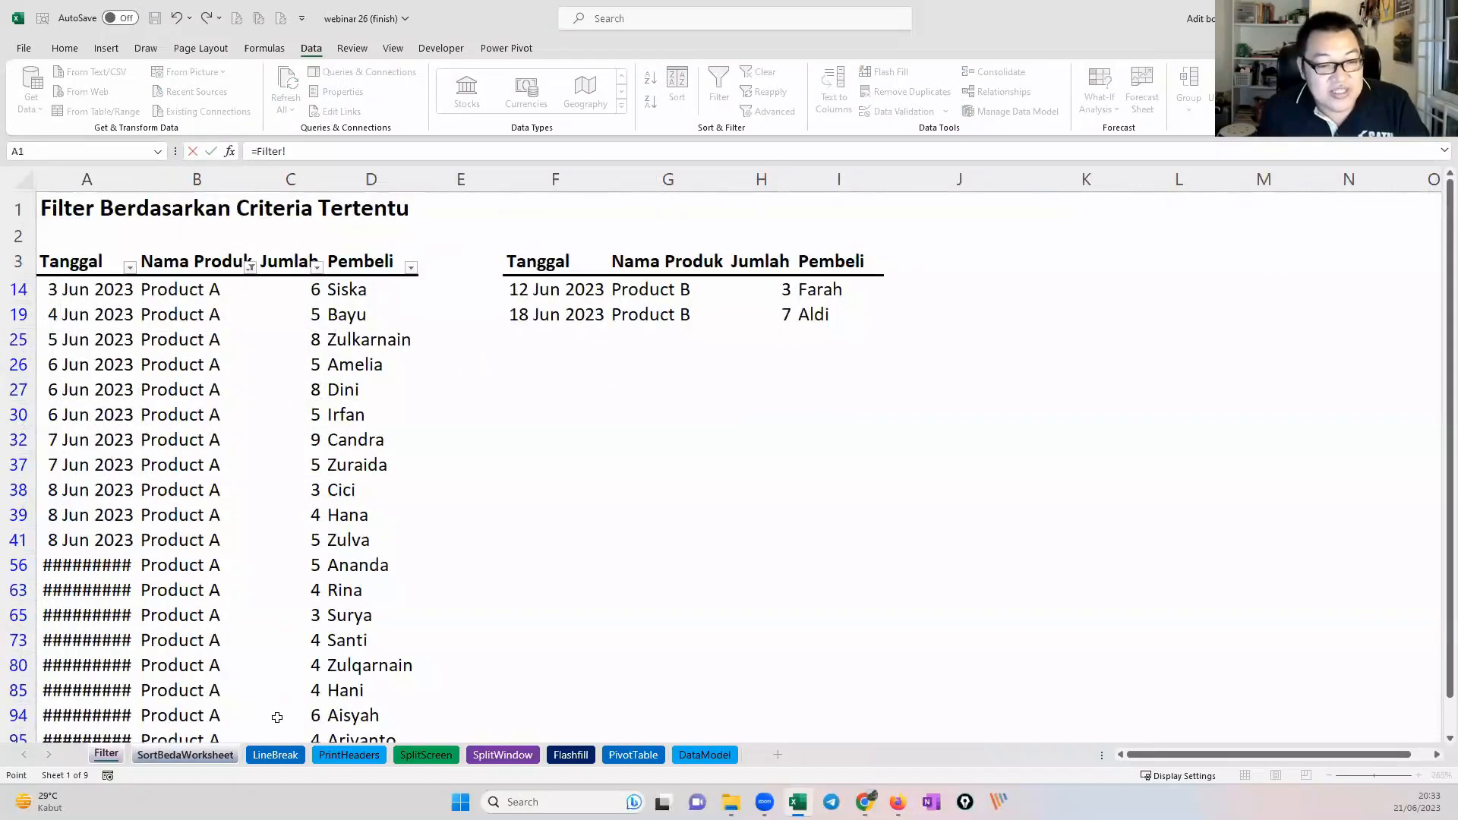
{"action": "left_click", "coordinate": [275, 755]}
{"action": "left_click", "coordinate": [455, 507]}
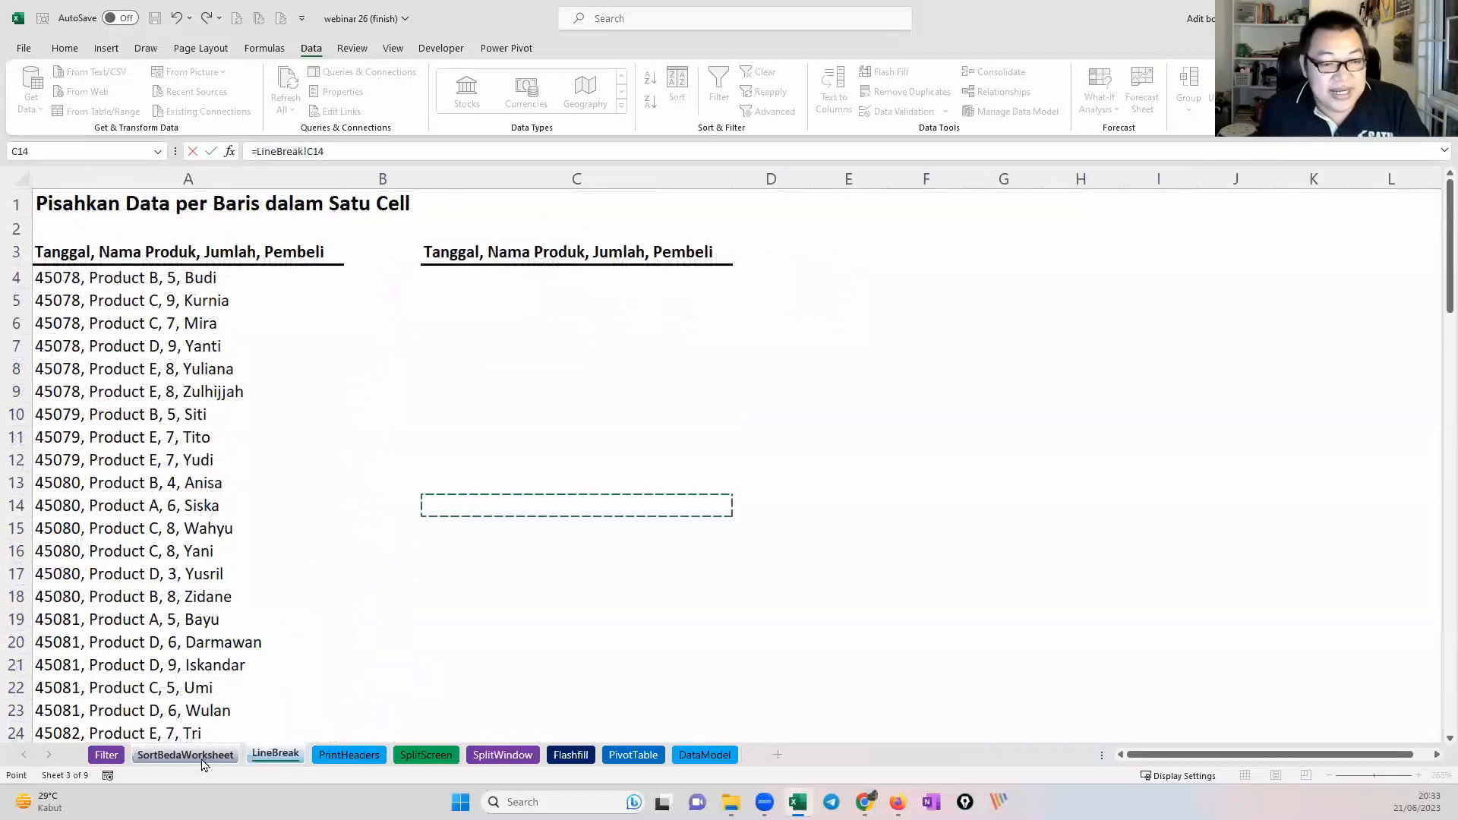
{"action": "left_click", "coordinate": [185, 754]}
{"action": "left_click", "coordinate": [586, 448]}
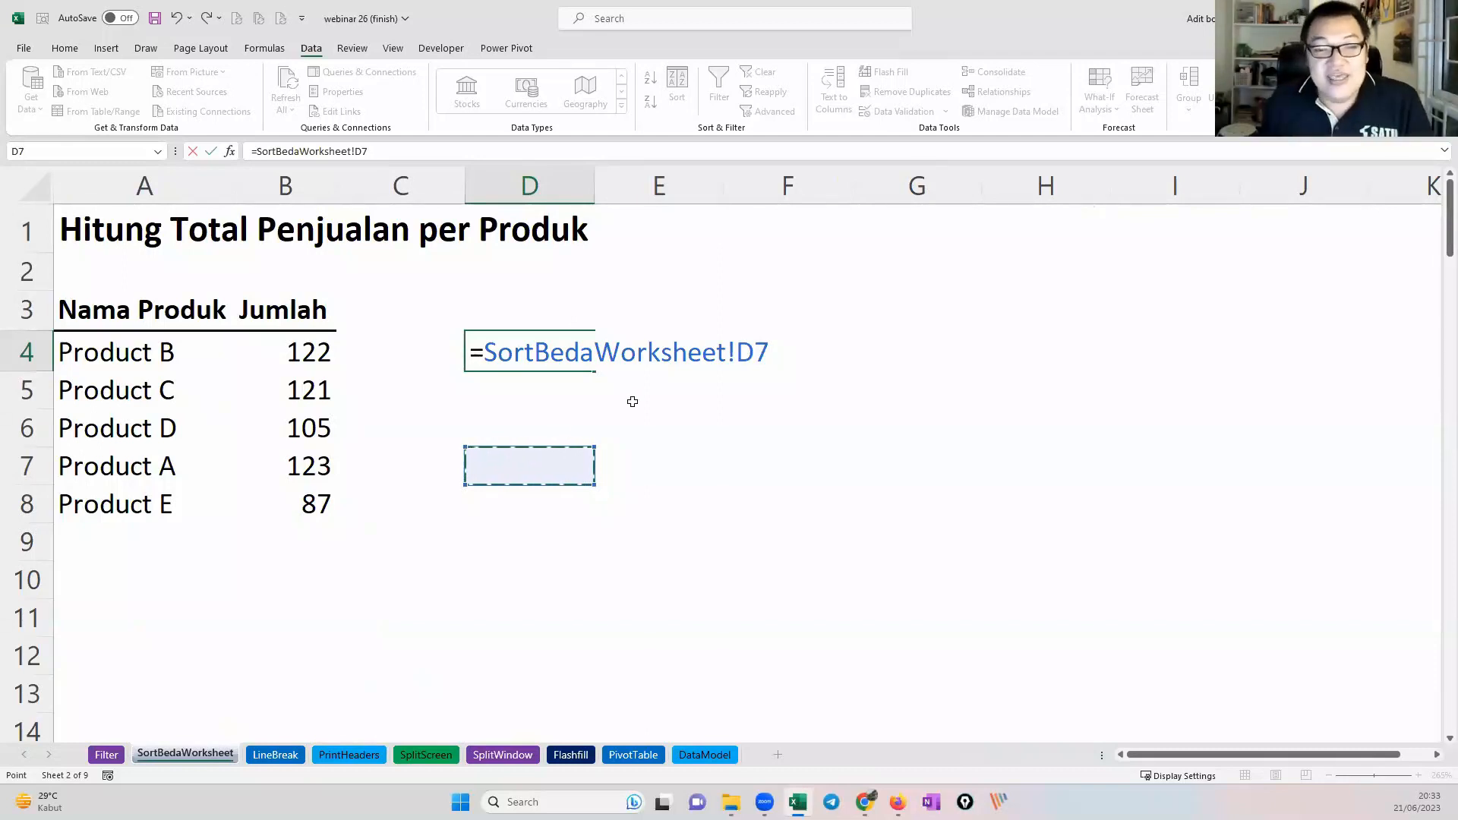
{"action": "left_click_drag", "start_coordinate": [735, 352], "coordinate": [485, 351]}
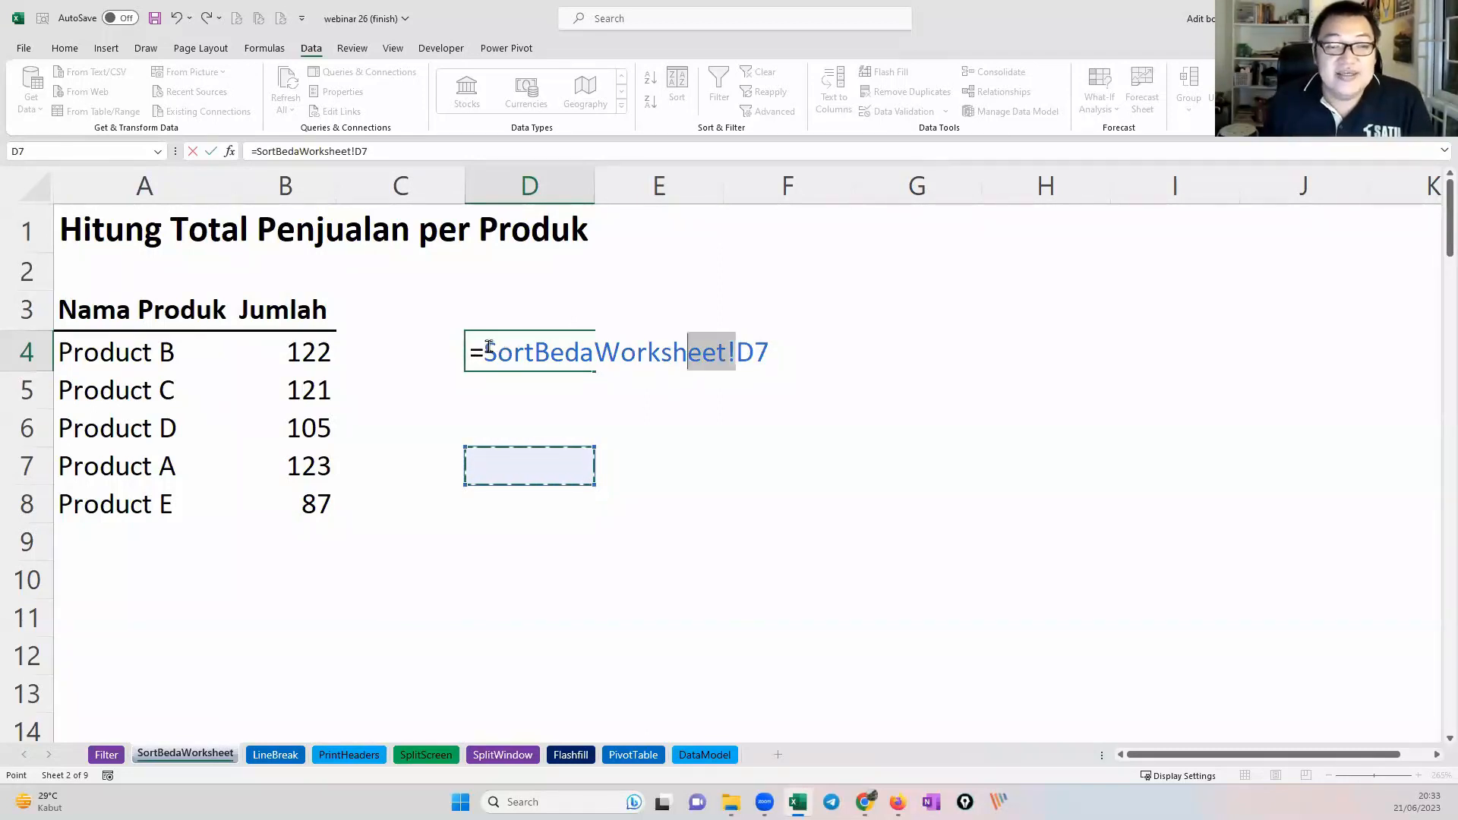
{"action": "key", "text": "Escape"}
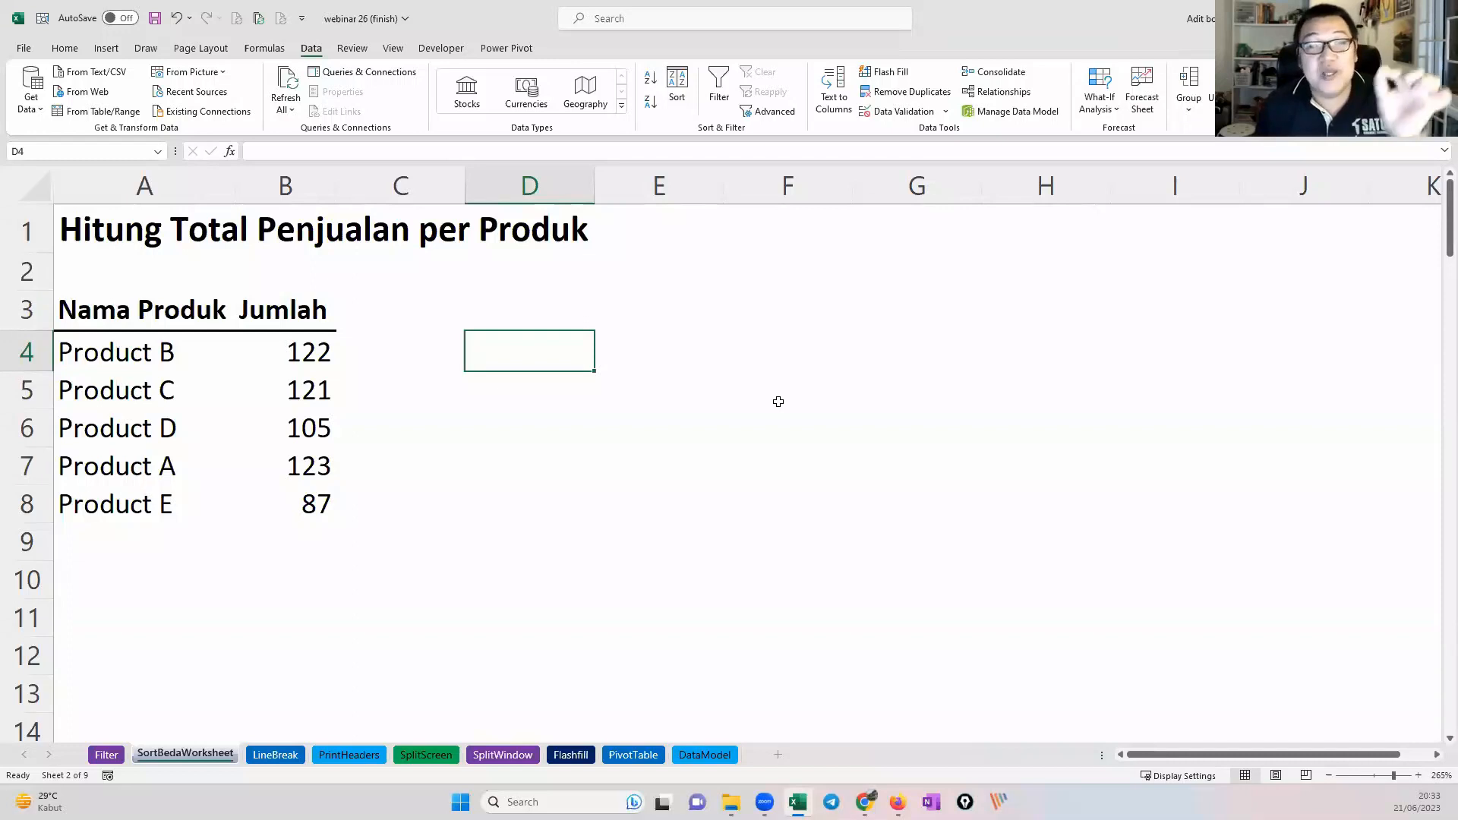
Step: Undo the last sort and shorten the formula in B4 to =SUMIFS(Filter!C:C;Filter!B:B;A4)
{"action": "left_click", "coordinate": [279, 358]}
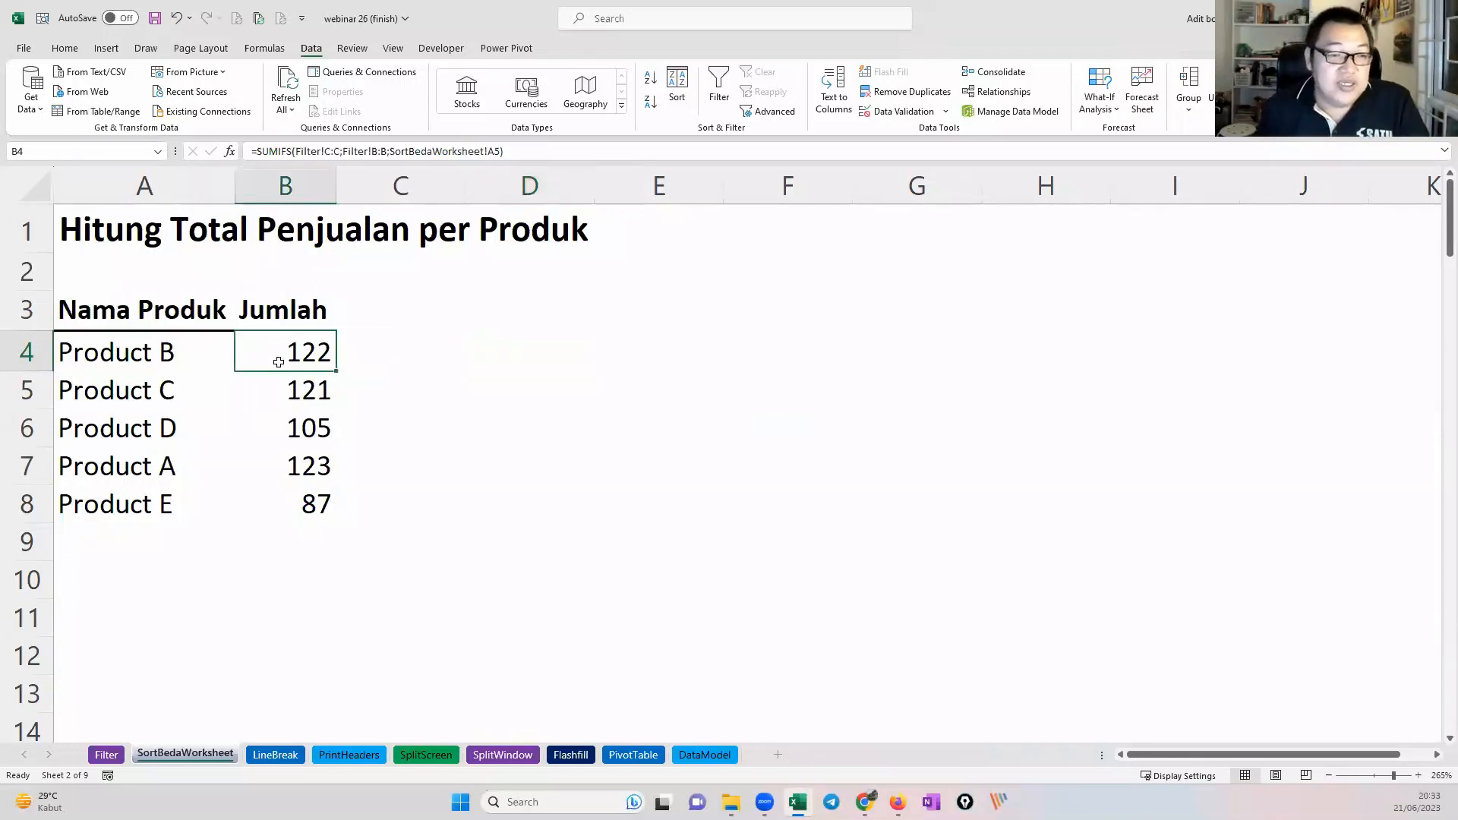
{"action": "key", "text": "ctrl+z"}
{"action": "double_click", "coordinate": [290, 356]}
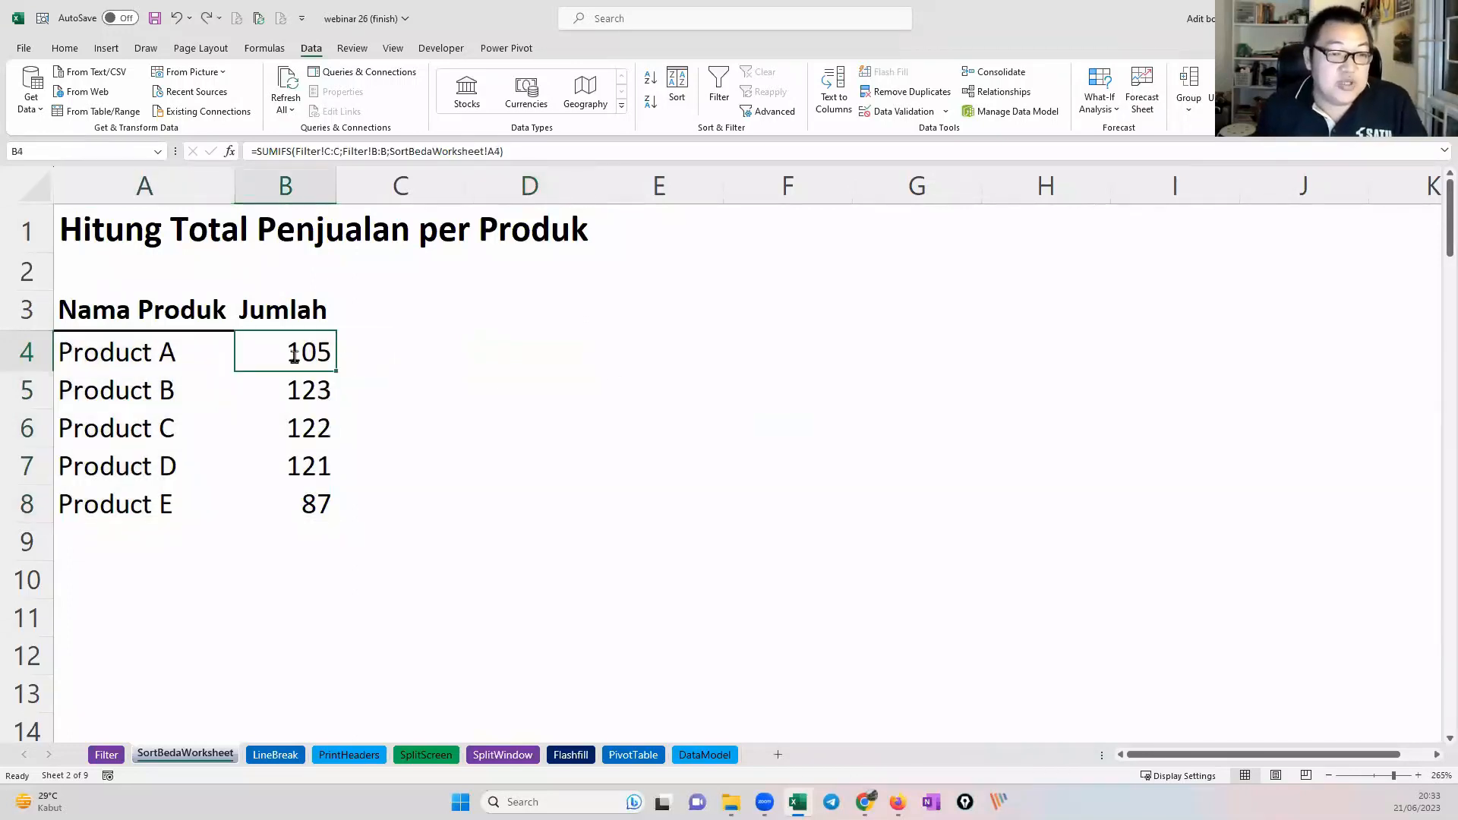
{"action": "left_click_drag", "start_coordinate": [600, 352], "coordinate": [848, 351]}
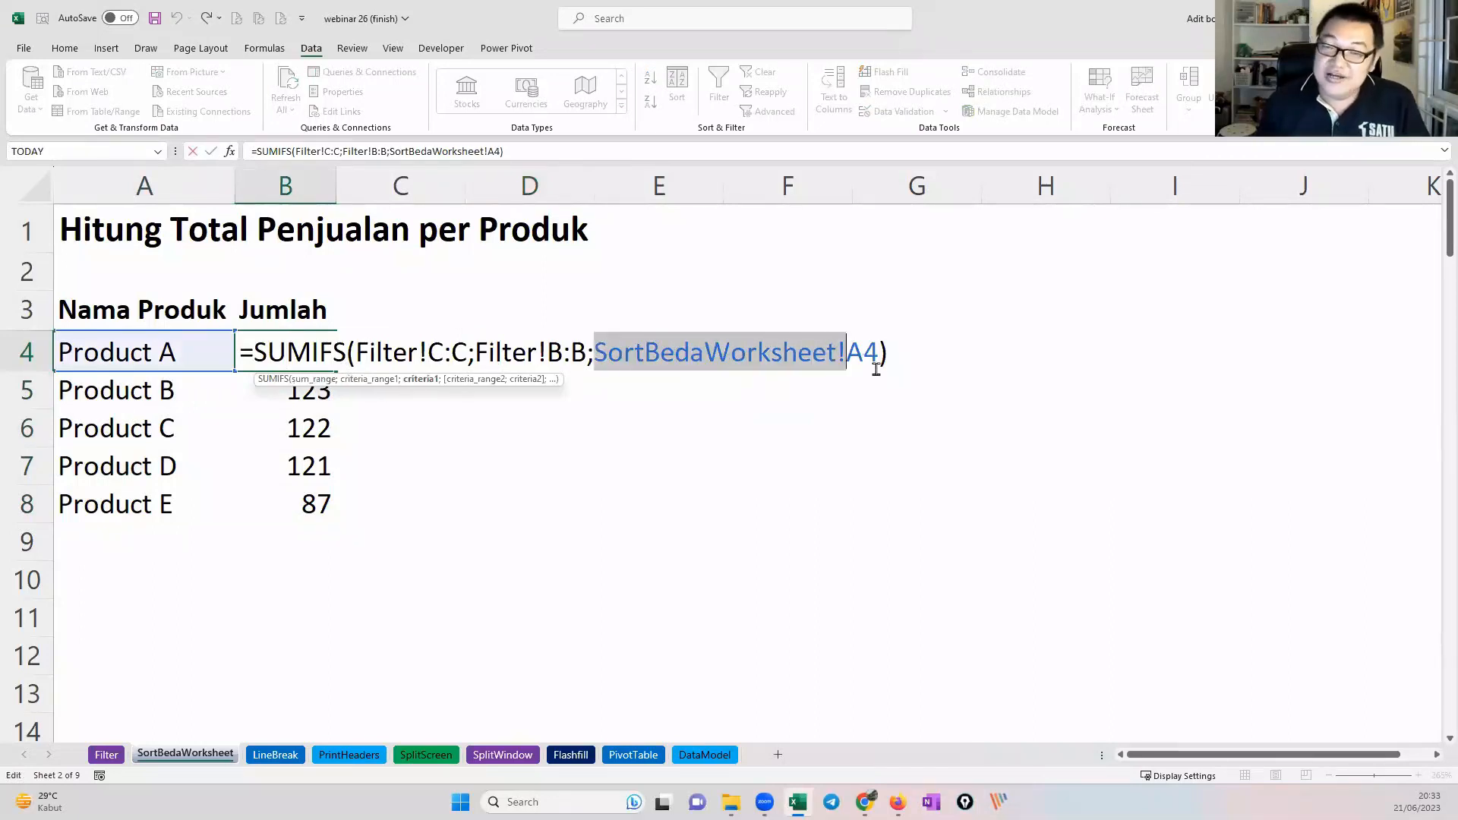
{"action": "key", "text": "Delete"}
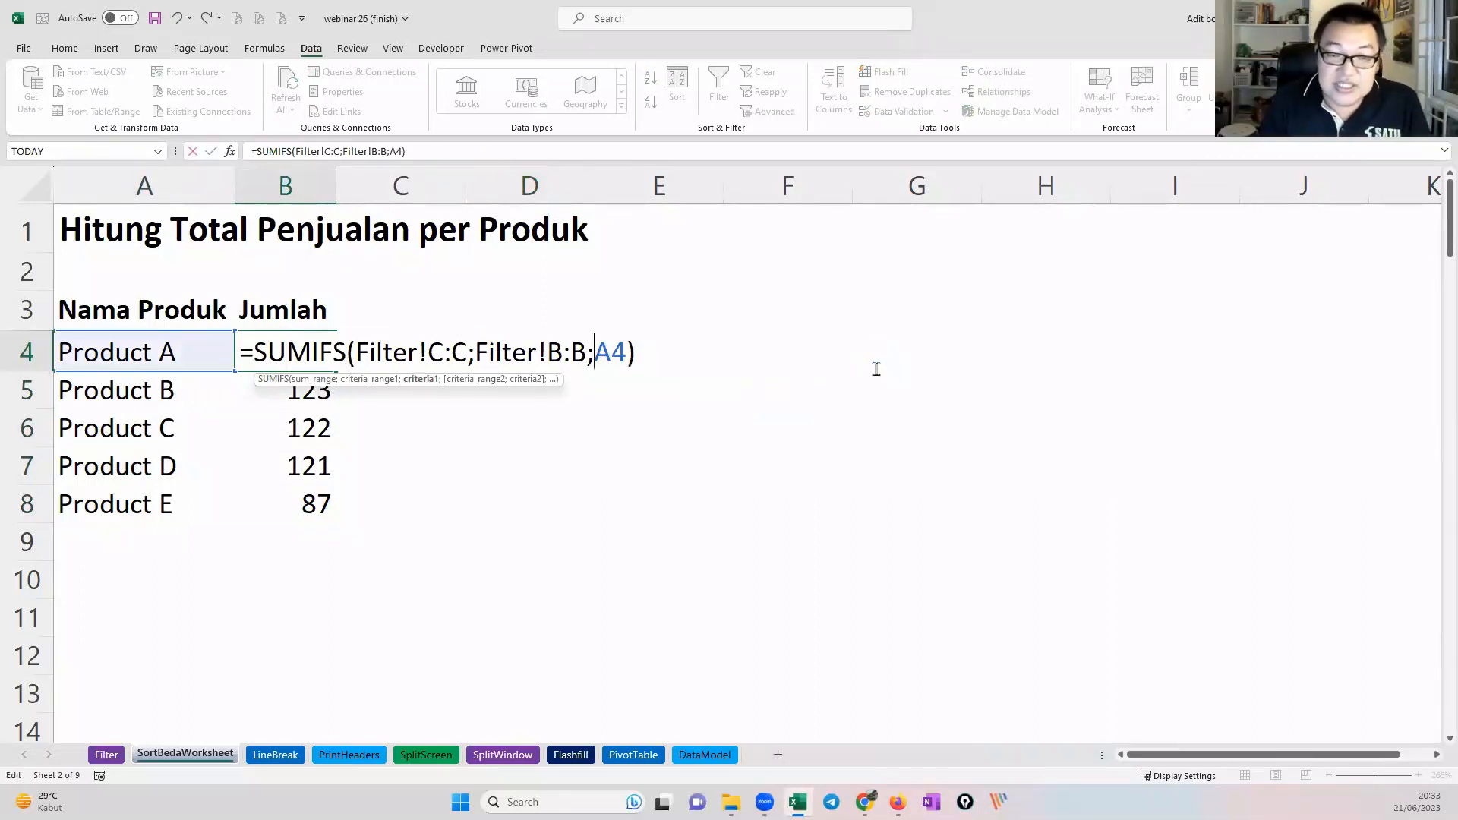
{"action": "key", "text": "Return"}
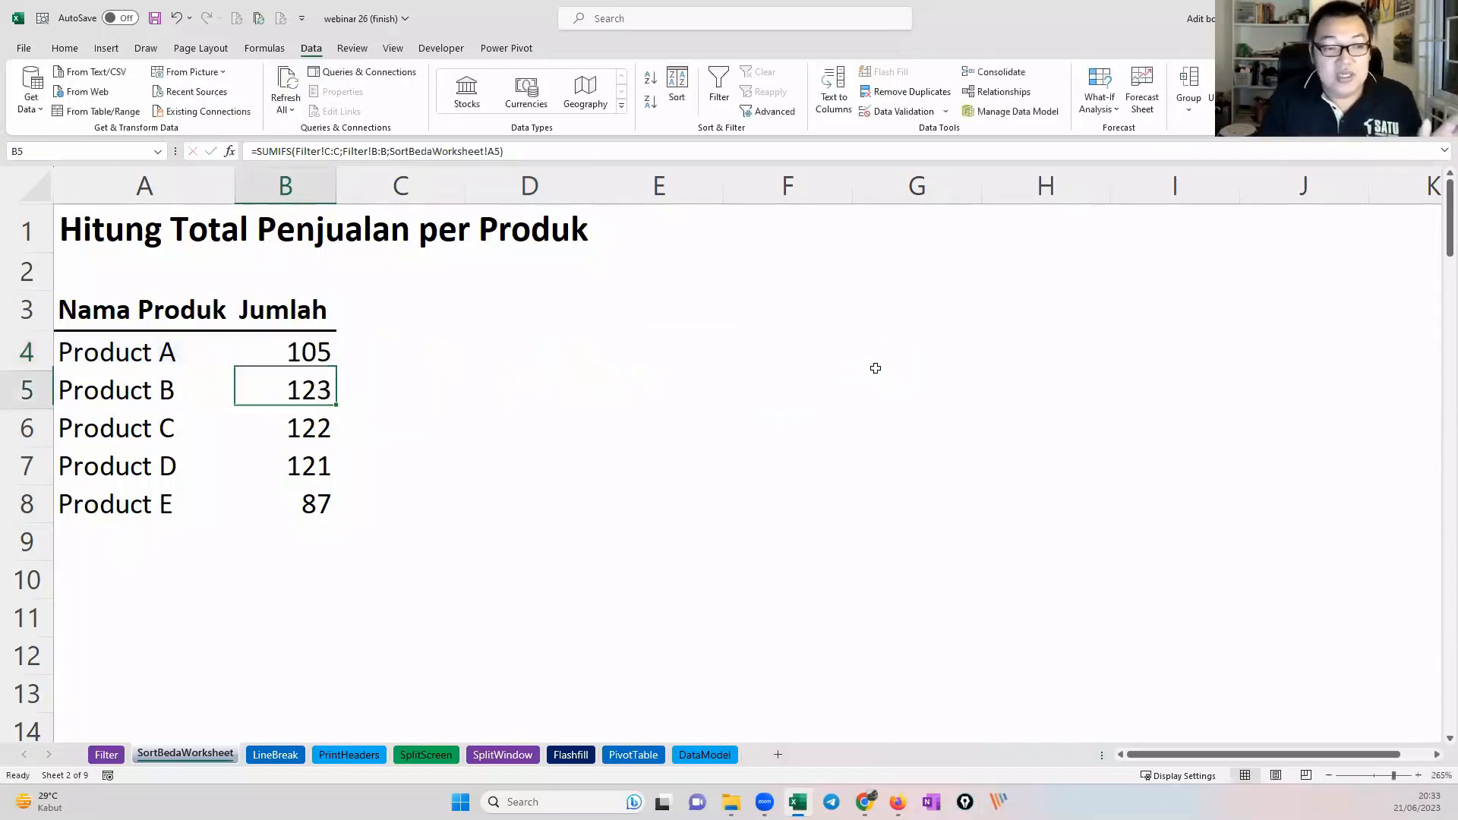
Step: Fill the shortened SUMIFS formula from B4 down to B8 and highlight the Product B row
{"action": "left_click", "coordinate": [281, 352]}
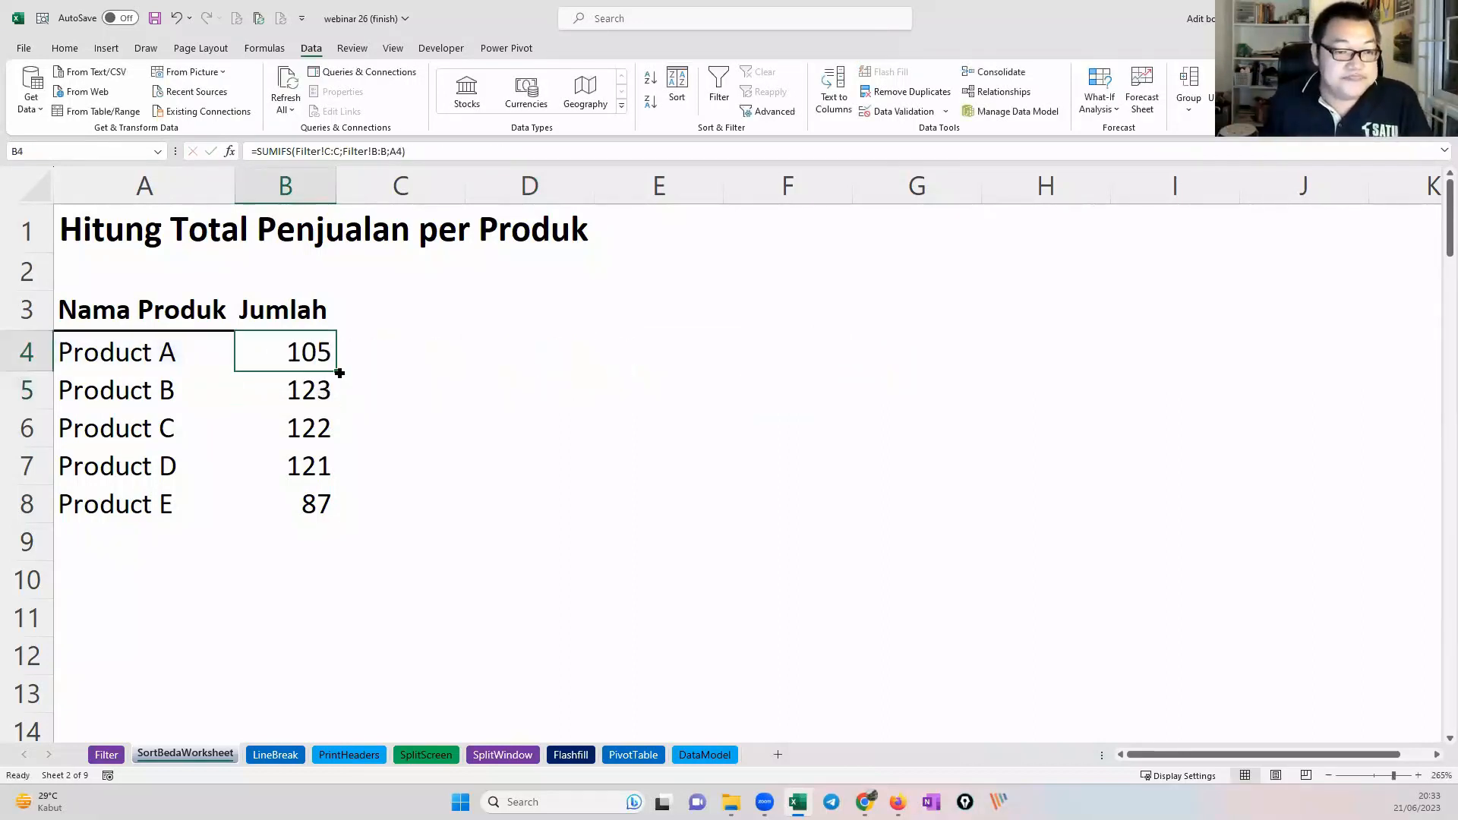
{"action": "double_click", "coordinate": [338, 373]}
{"action": "left_click_drag", "start_coordinate": [169, 390], "coordinate": [294, 384]}
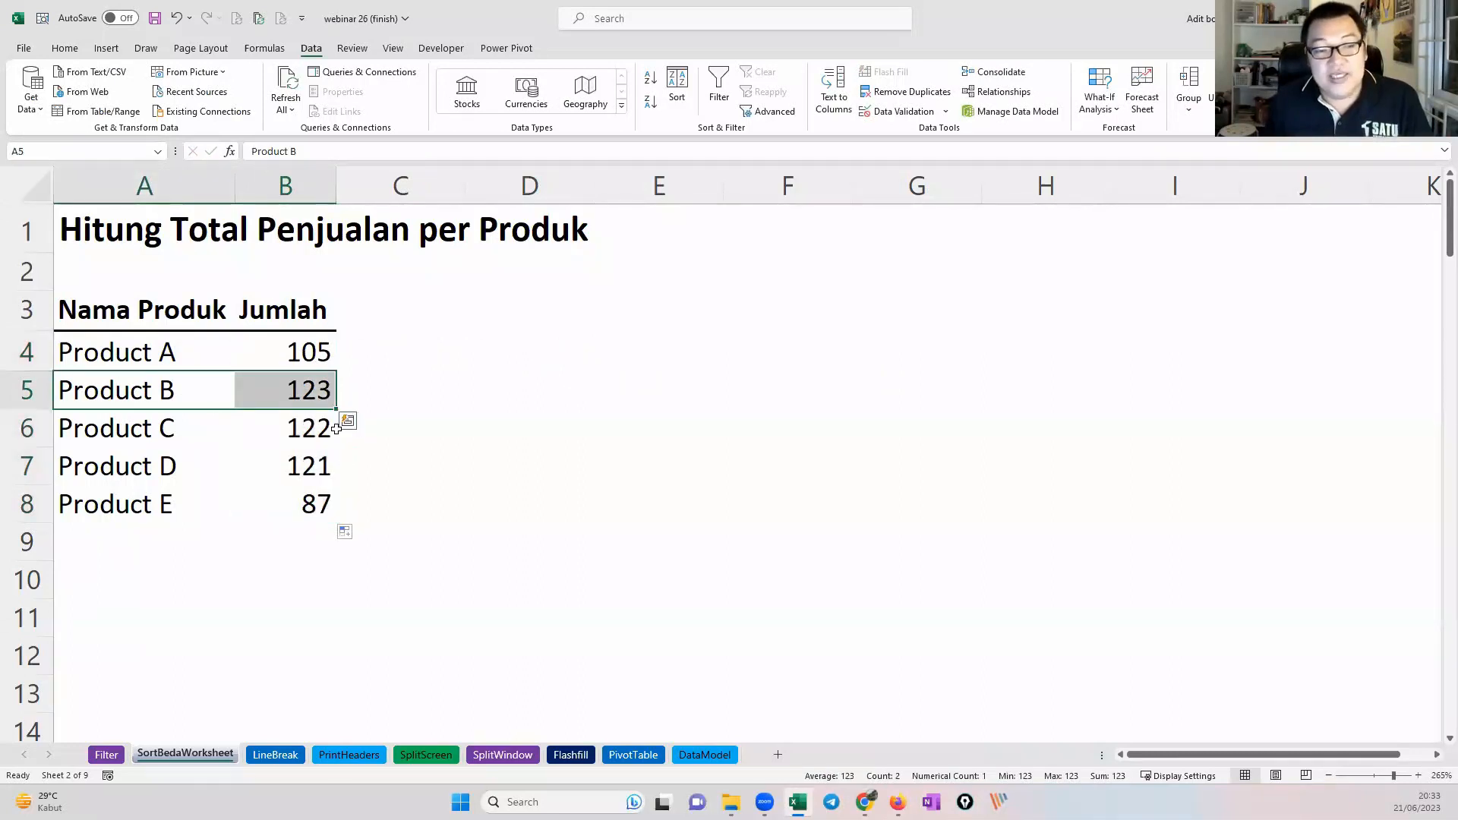
Step: Sort the product totals in the Jumlah column from largest to smallest
{"action": "left_click", "coordinate": [312, 354]}
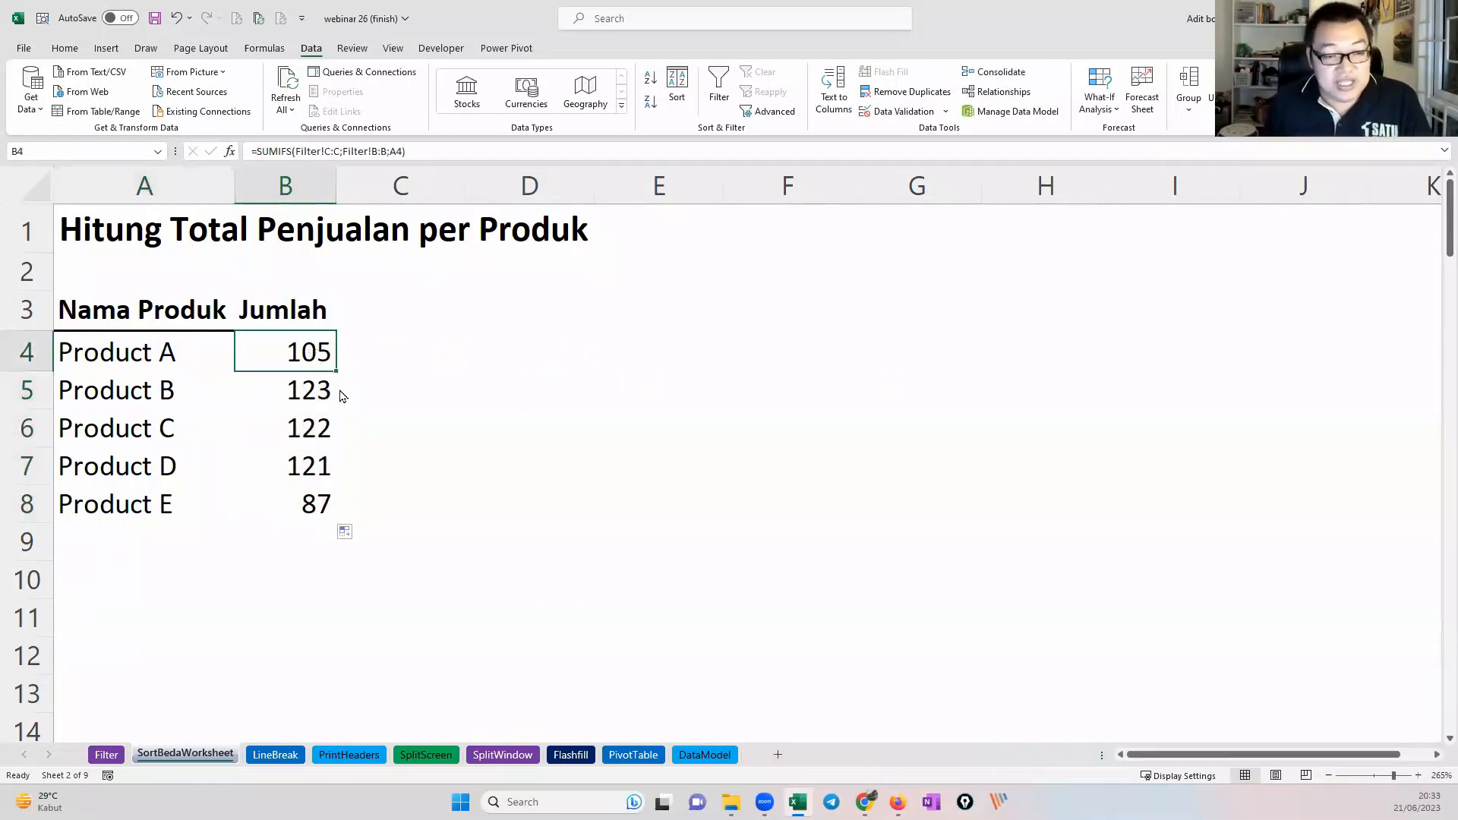
{"action": "right_click", "coordinate": [316, 354]}
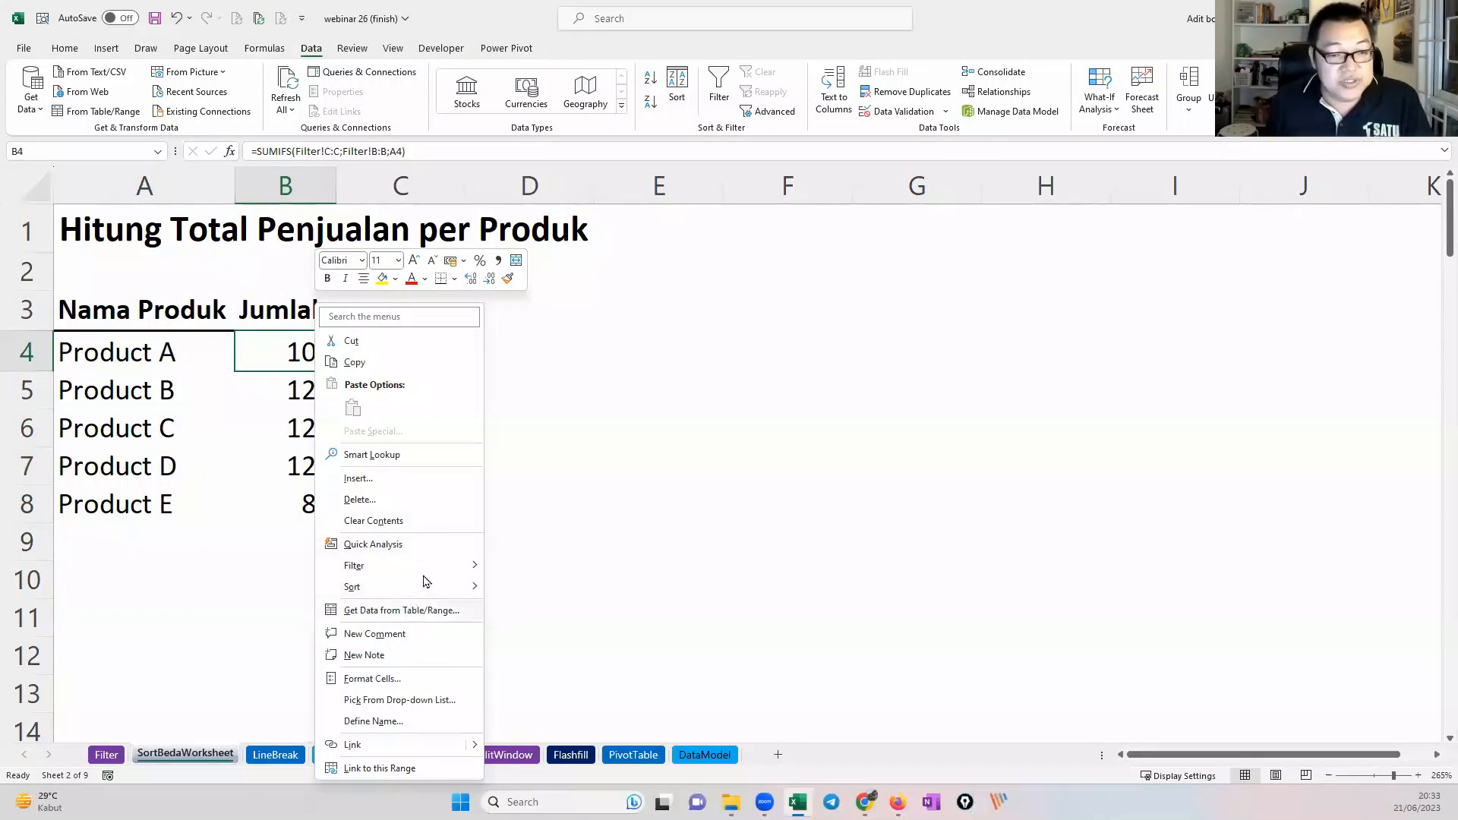
{"action": "mouse_move", "coordinate": [453, 593]}
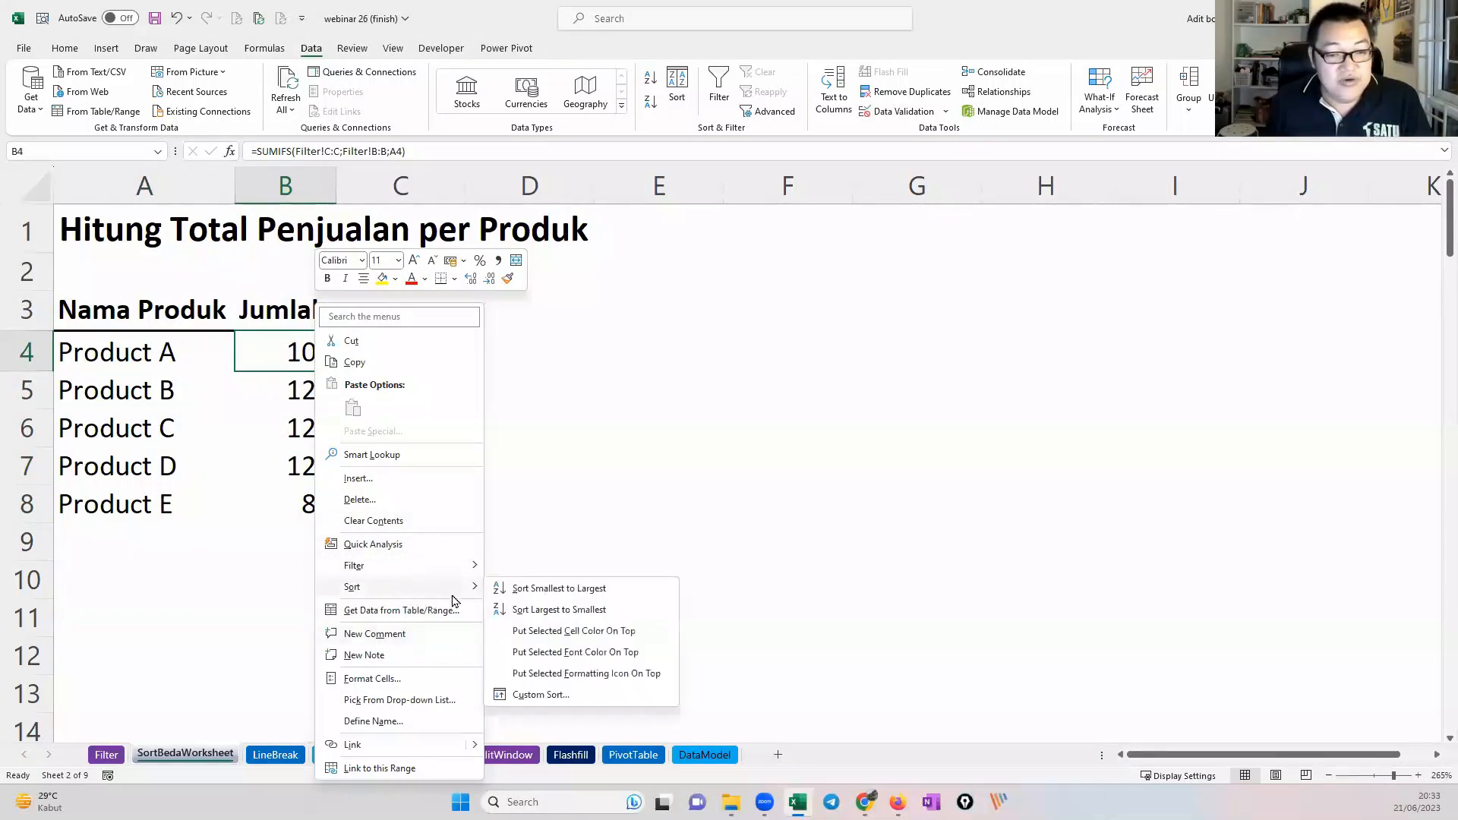
{"action": "left_click", "coordinate": [534, 610]}
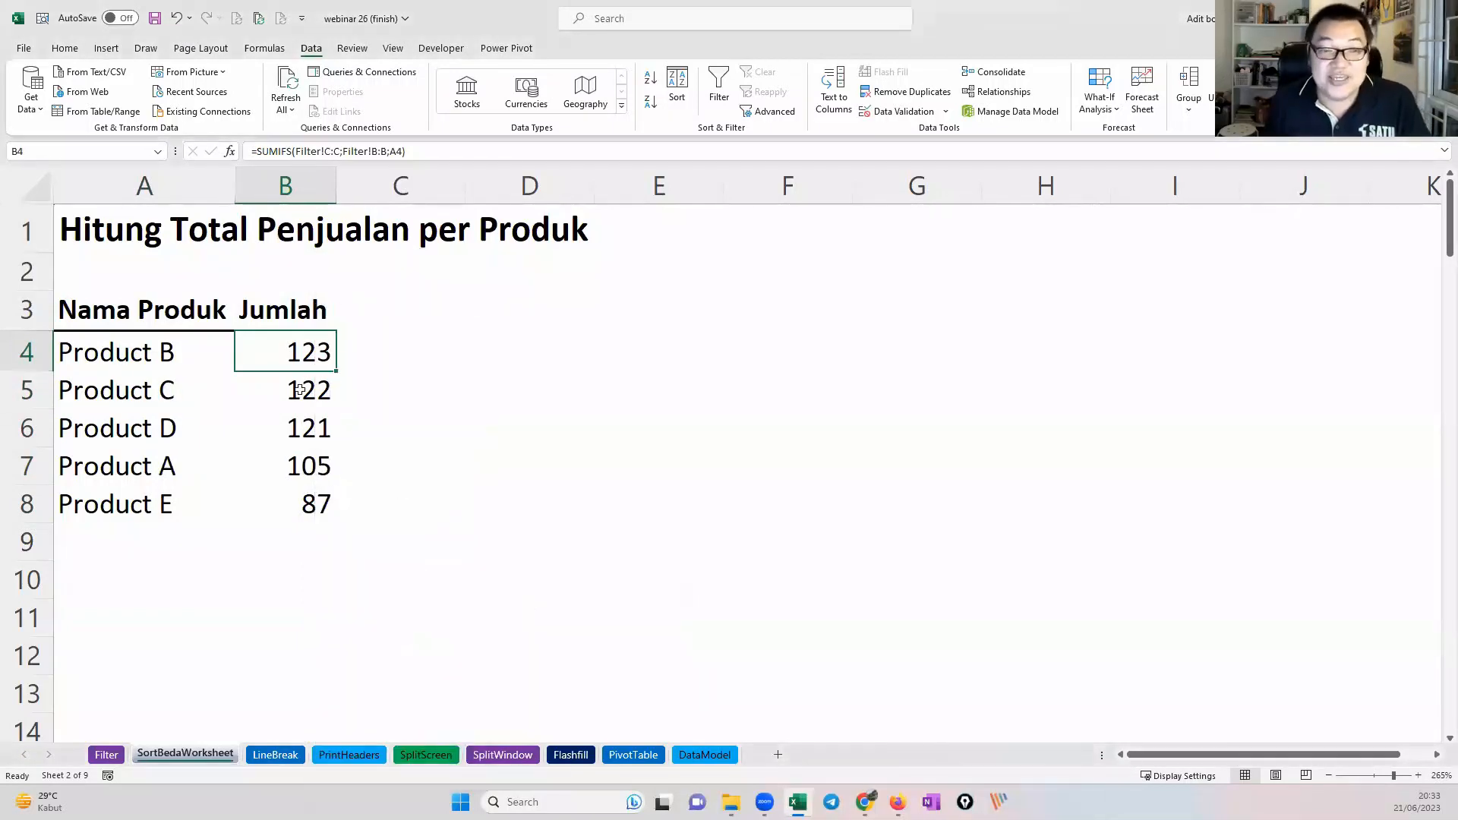
Step: Examine the SUMIFS formulas in B4 and B8, including the A4 criterion in B4, without changing them
{"action": "double_click", "coordinate": [284, 347]}
{"action": "key", "text": "Escape"}
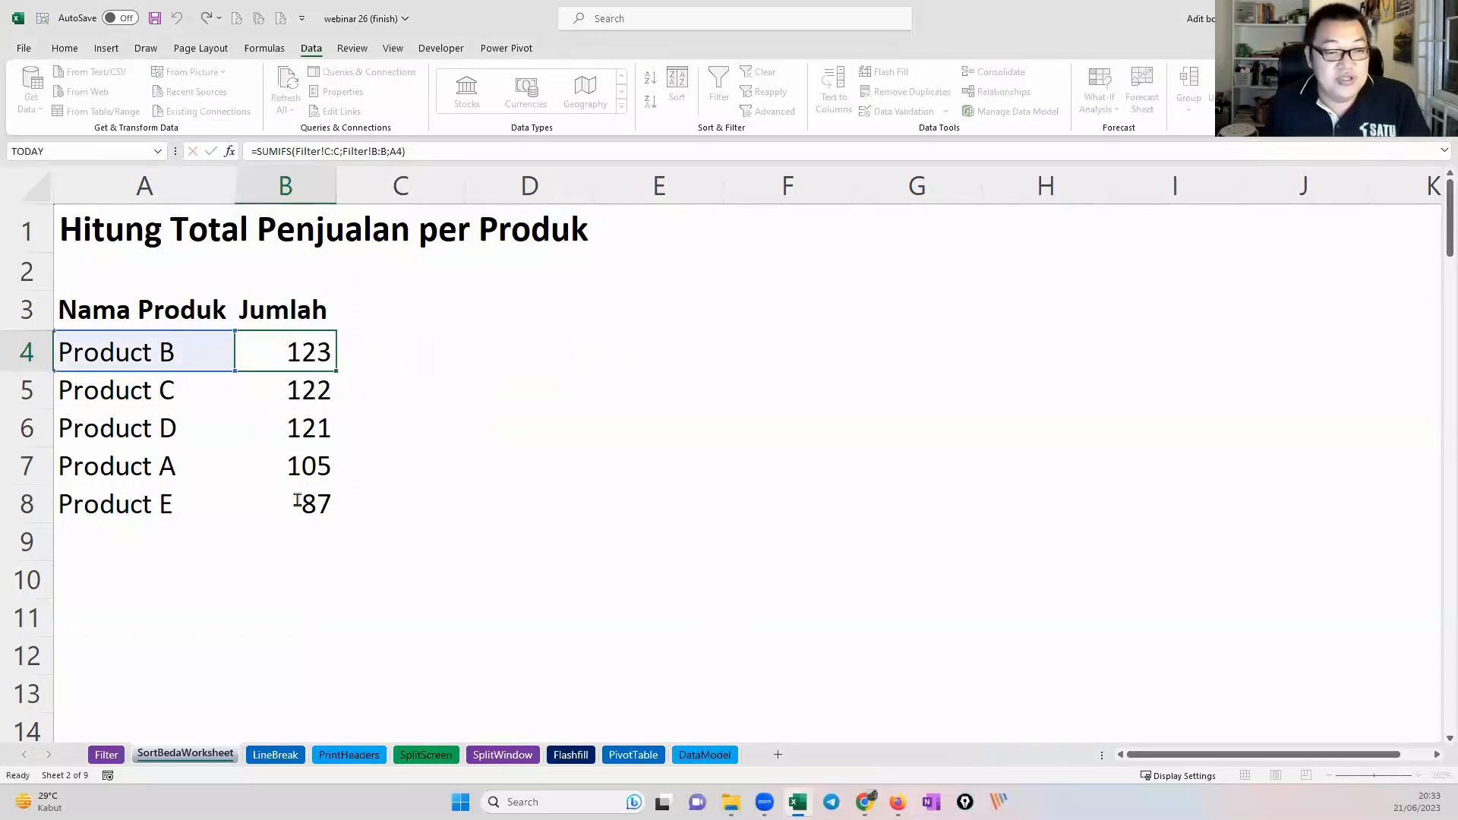
{"action": "left_click", "coordinate": [294, 505]}
{"action": "key", "text": "F2"}
{"action": "key", "text": "Escape"}
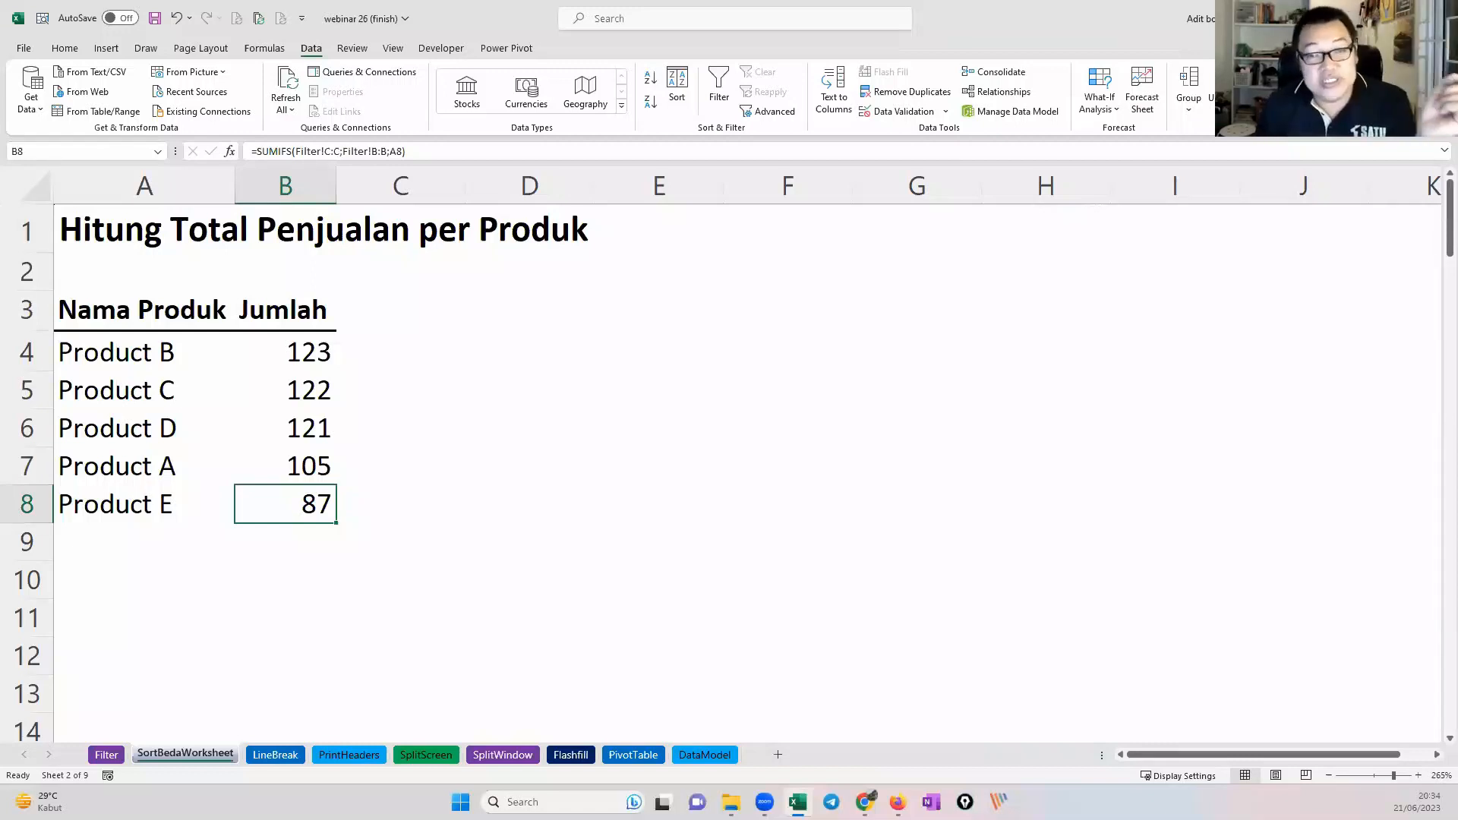
{"action": "double_click", "coordinate": [301, 357]}
{"action": "left_click_drag", "start_coordinate": [594, 352], "coordinate": [627, 352]}
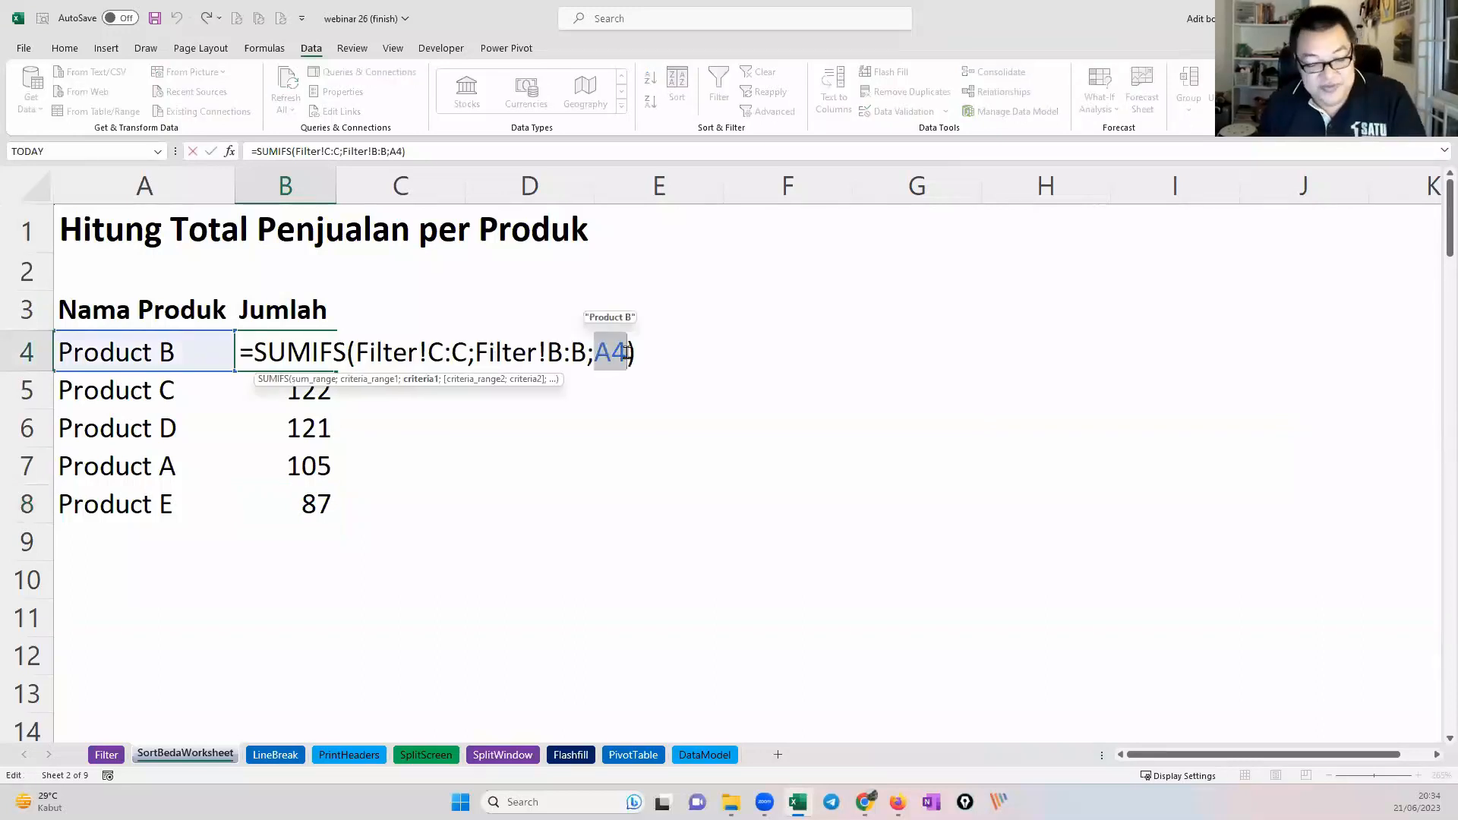
{"action": "key", "text": "Escape"}
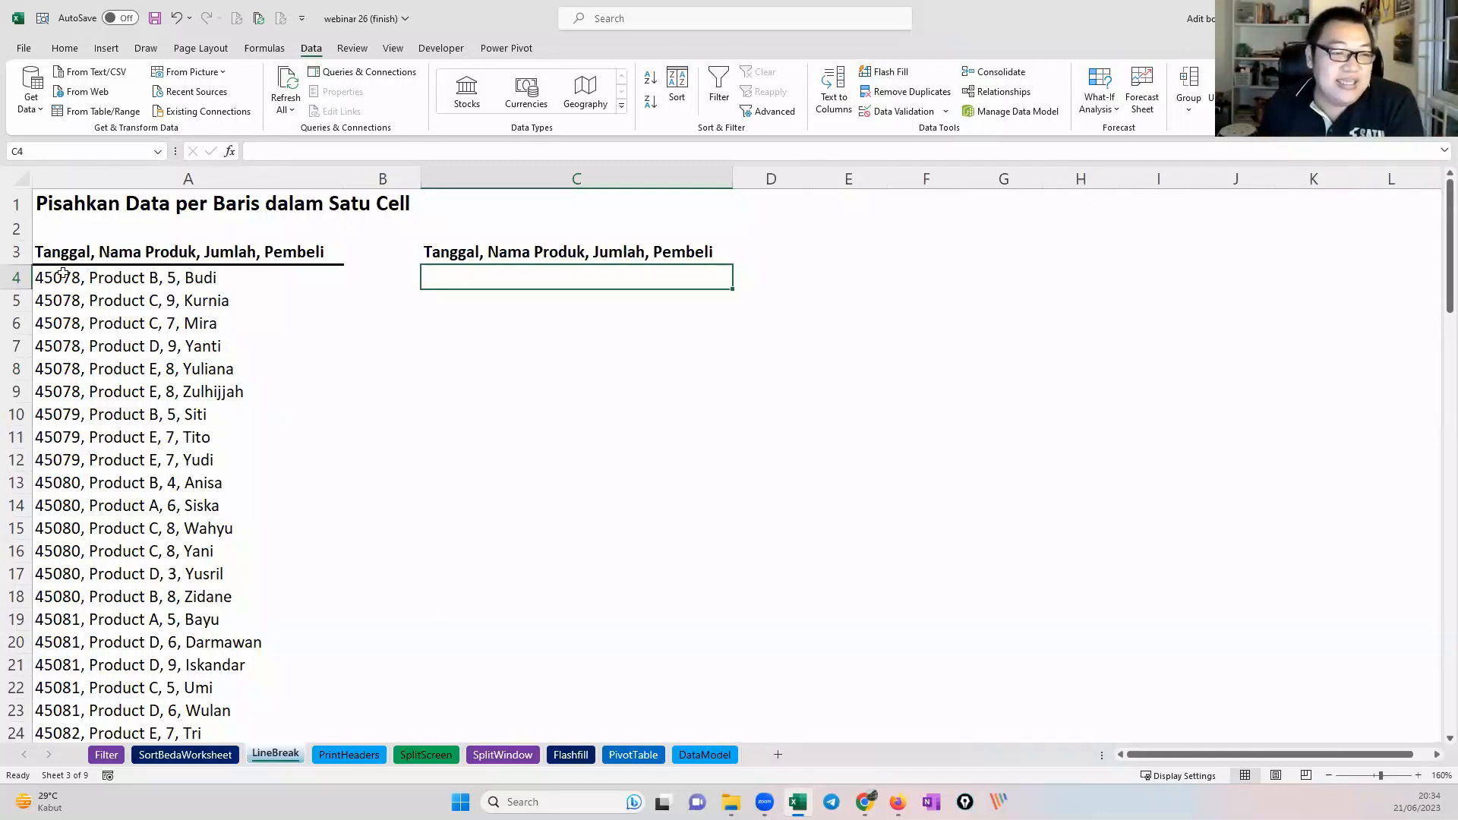
Step: Manually enter 45078, Product B, 5 and the buyer's name on separate lines within C4 of LineBreak
{"action": "left_click_drag", "start_coordinate": [60, 274], "coordinate": [196, 439]}
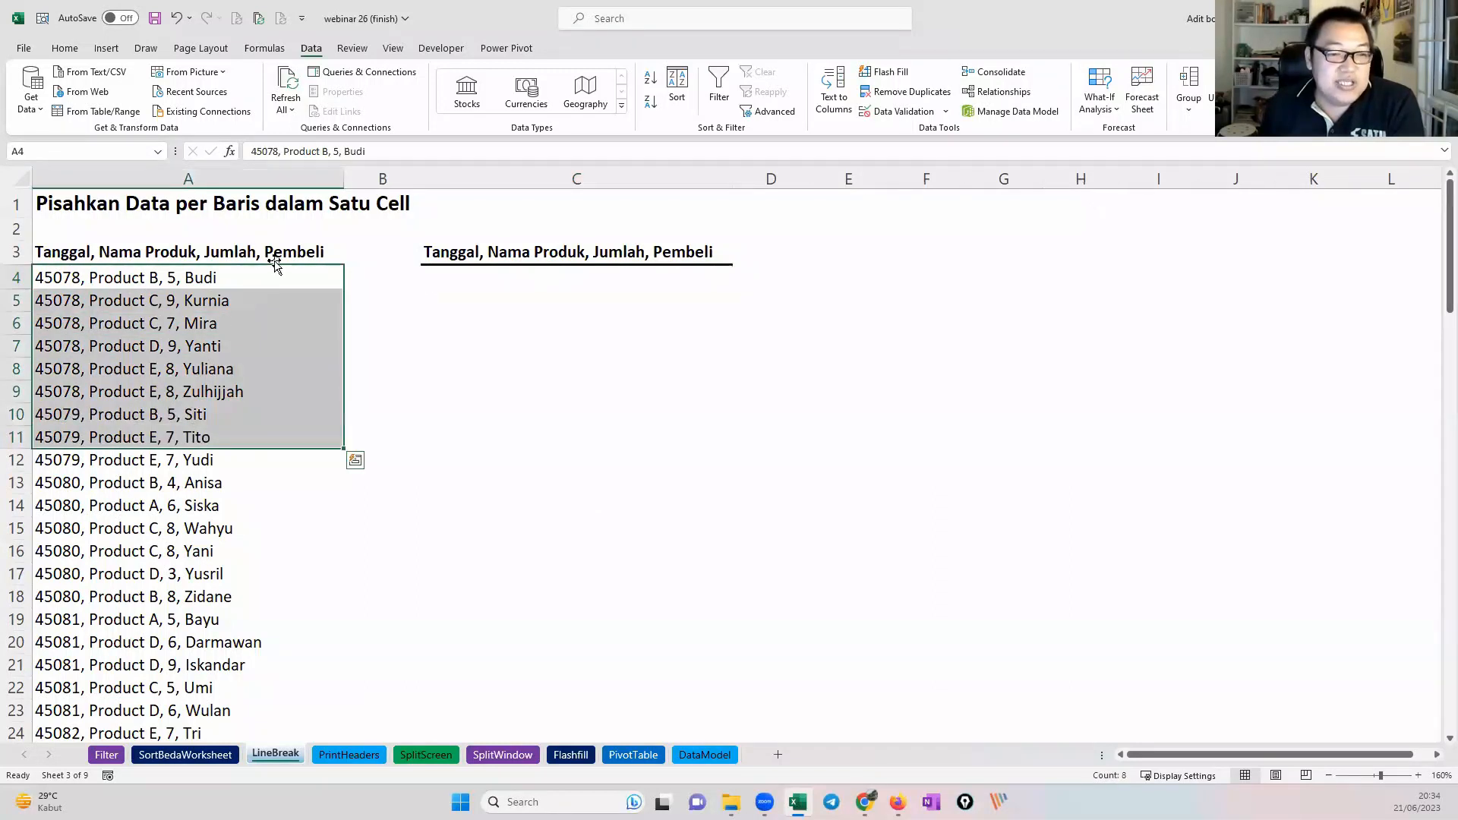
{"action": "left_click", "coordinate": [79, 214]}
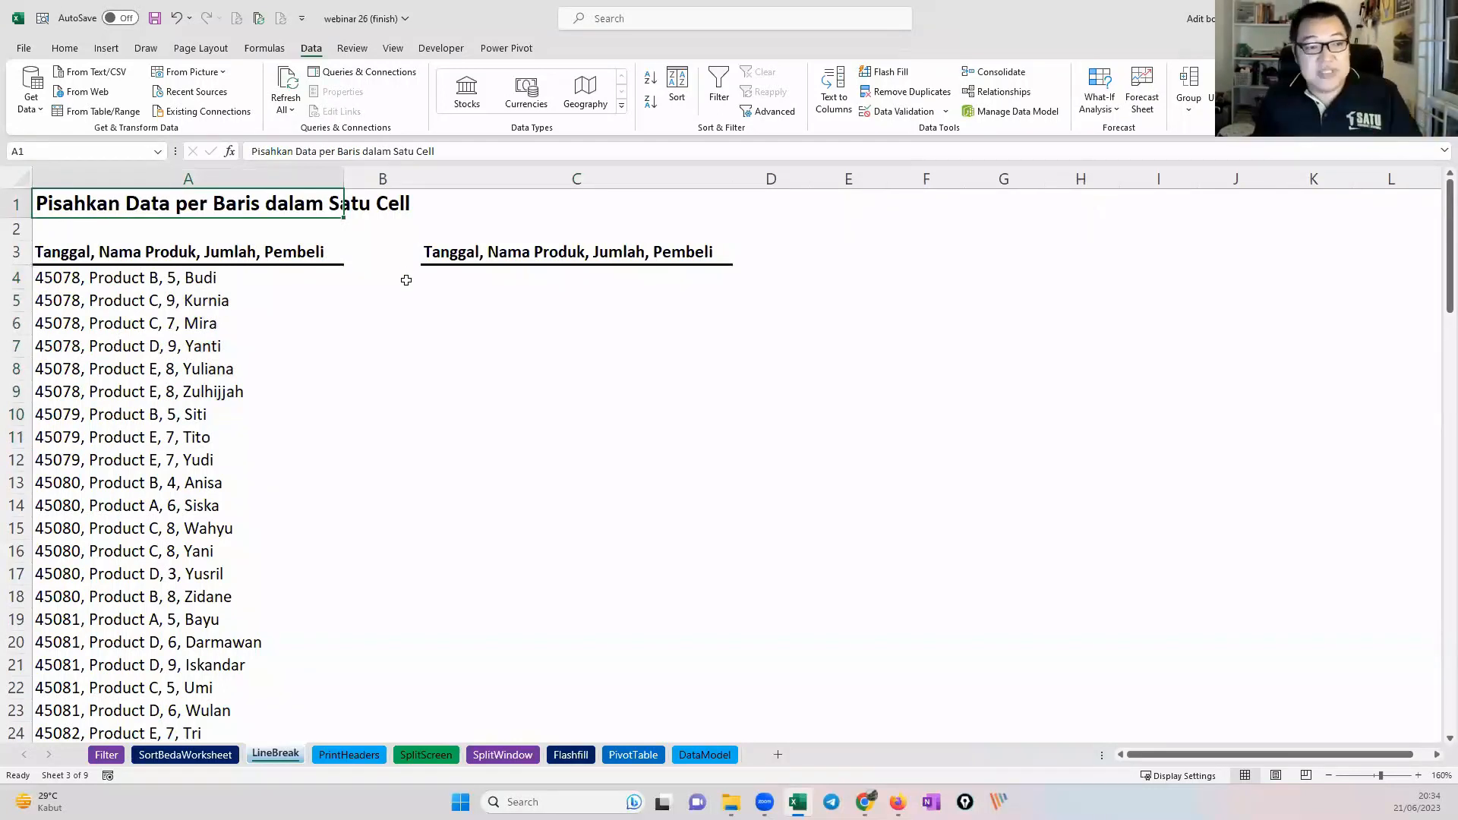
{"action": "double_click", "coordinate": [440, 271]}
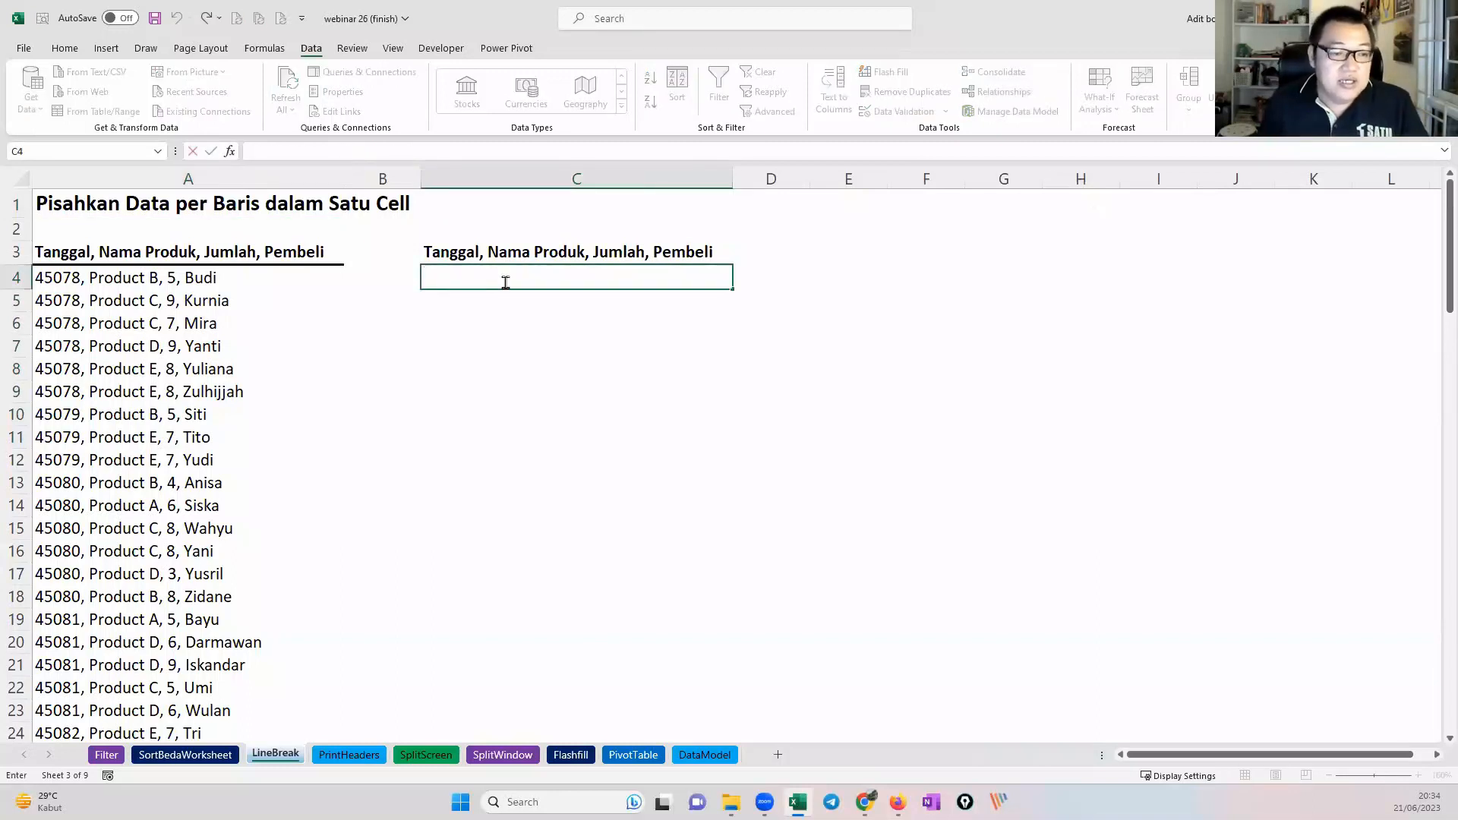
{"action": "type", "text": "450"}
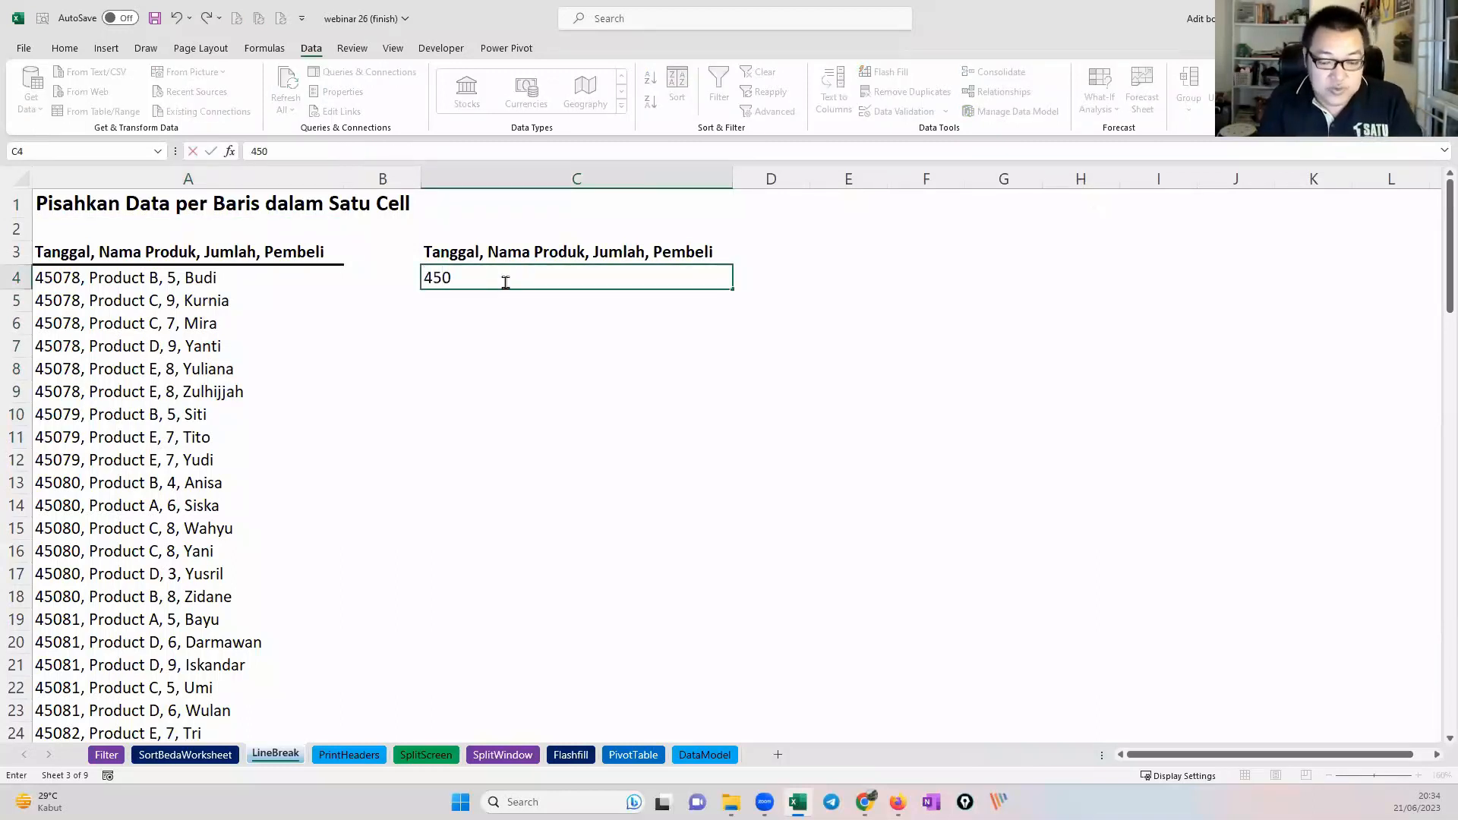
{"action": "type", "text": "78"}
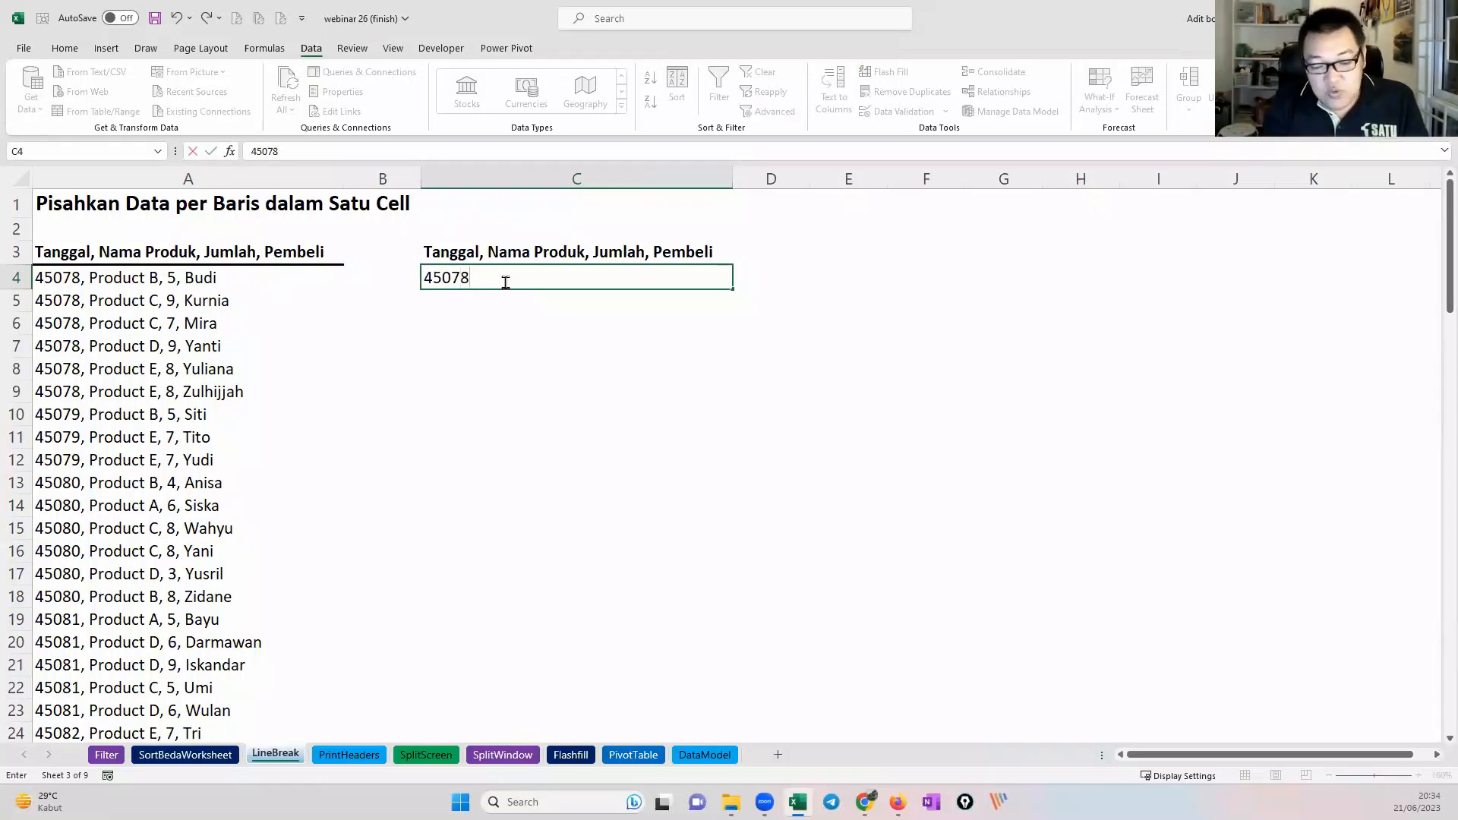
{"action": "key", "text": "alt+Return"}
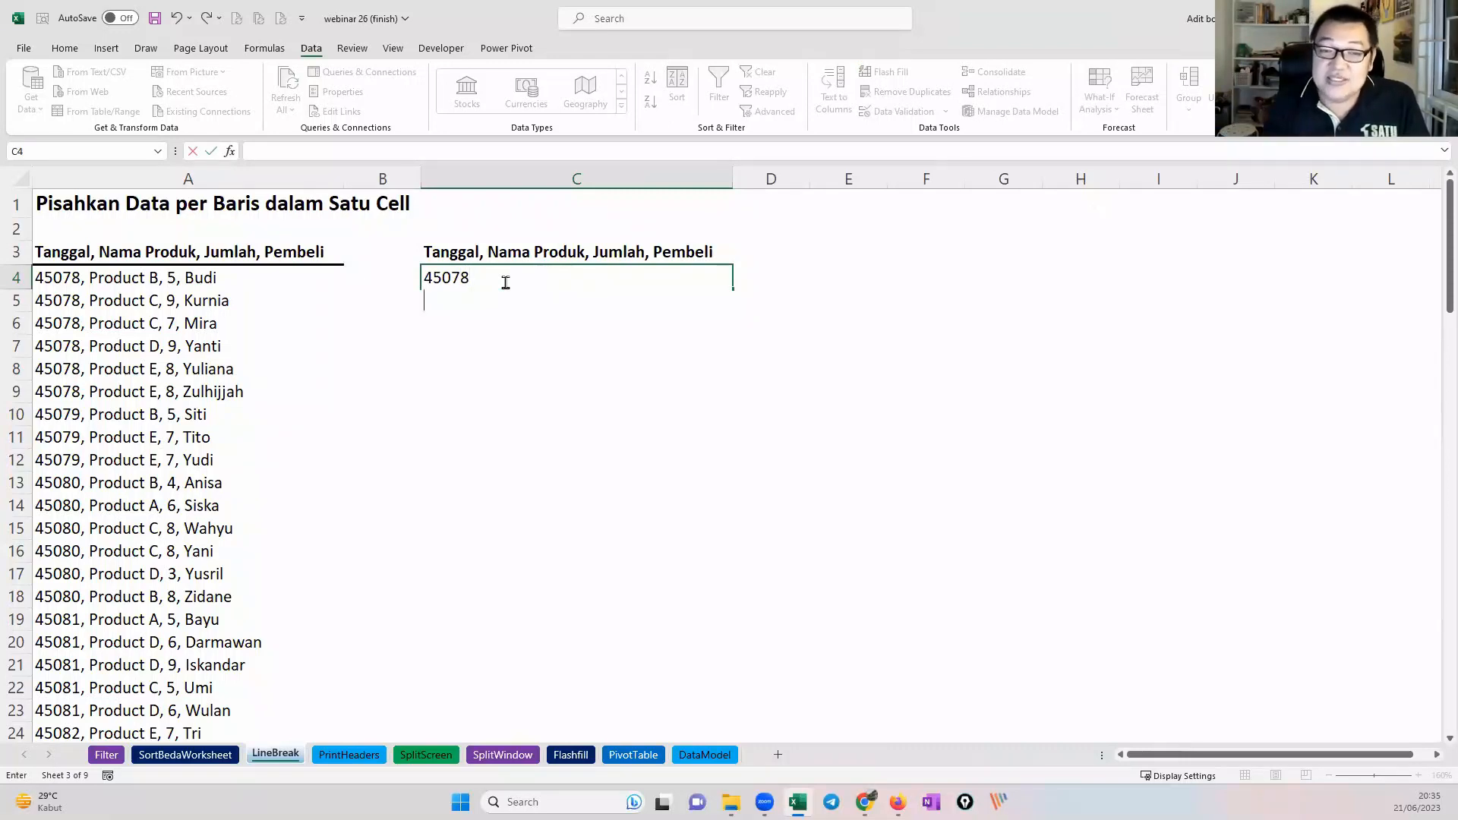
{"action": "type", "text": "Product"}
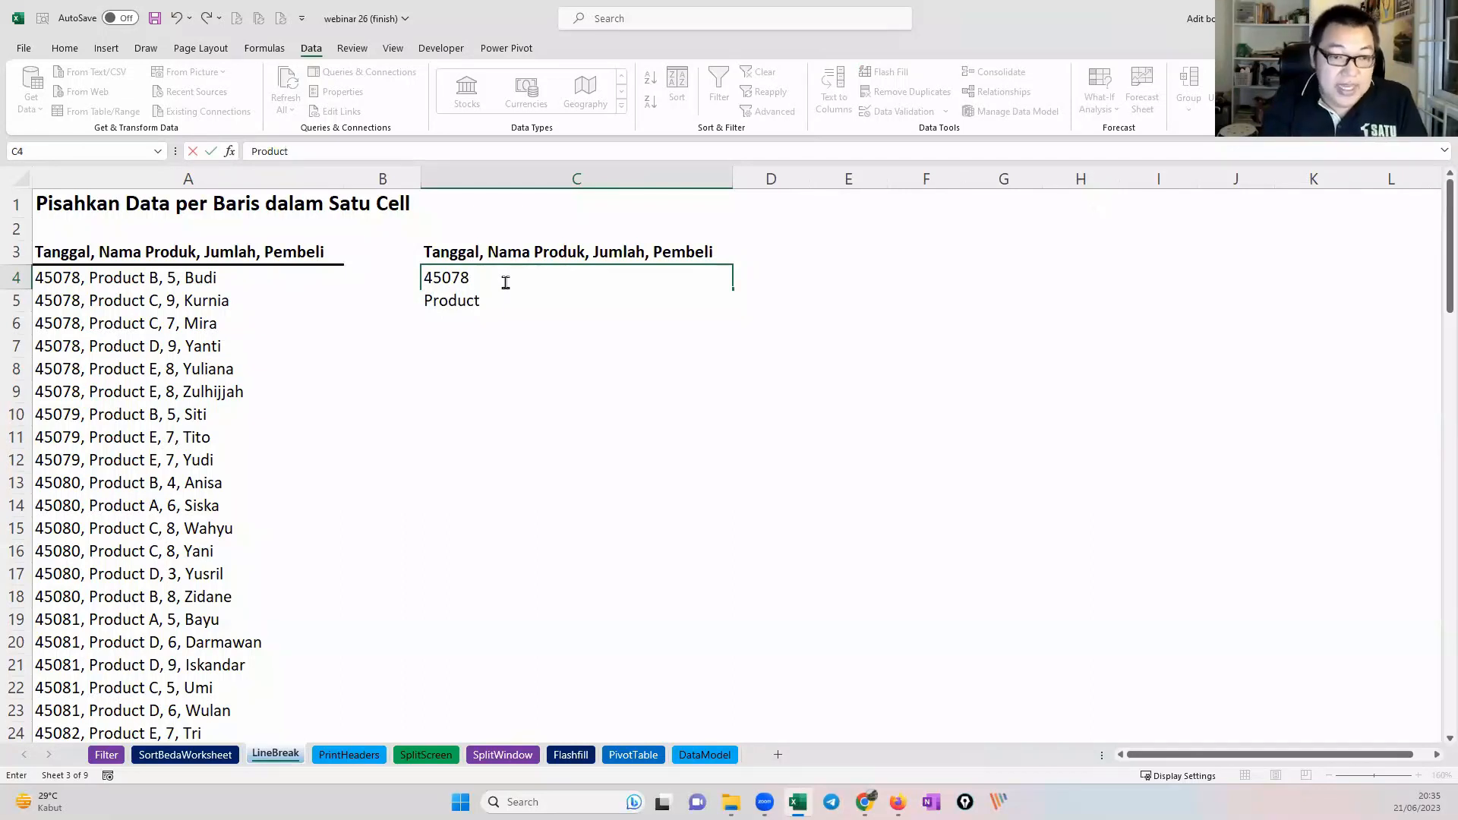
{"action": "type", "text": " B"}
{"action": "key", "text": "alt+Return"}
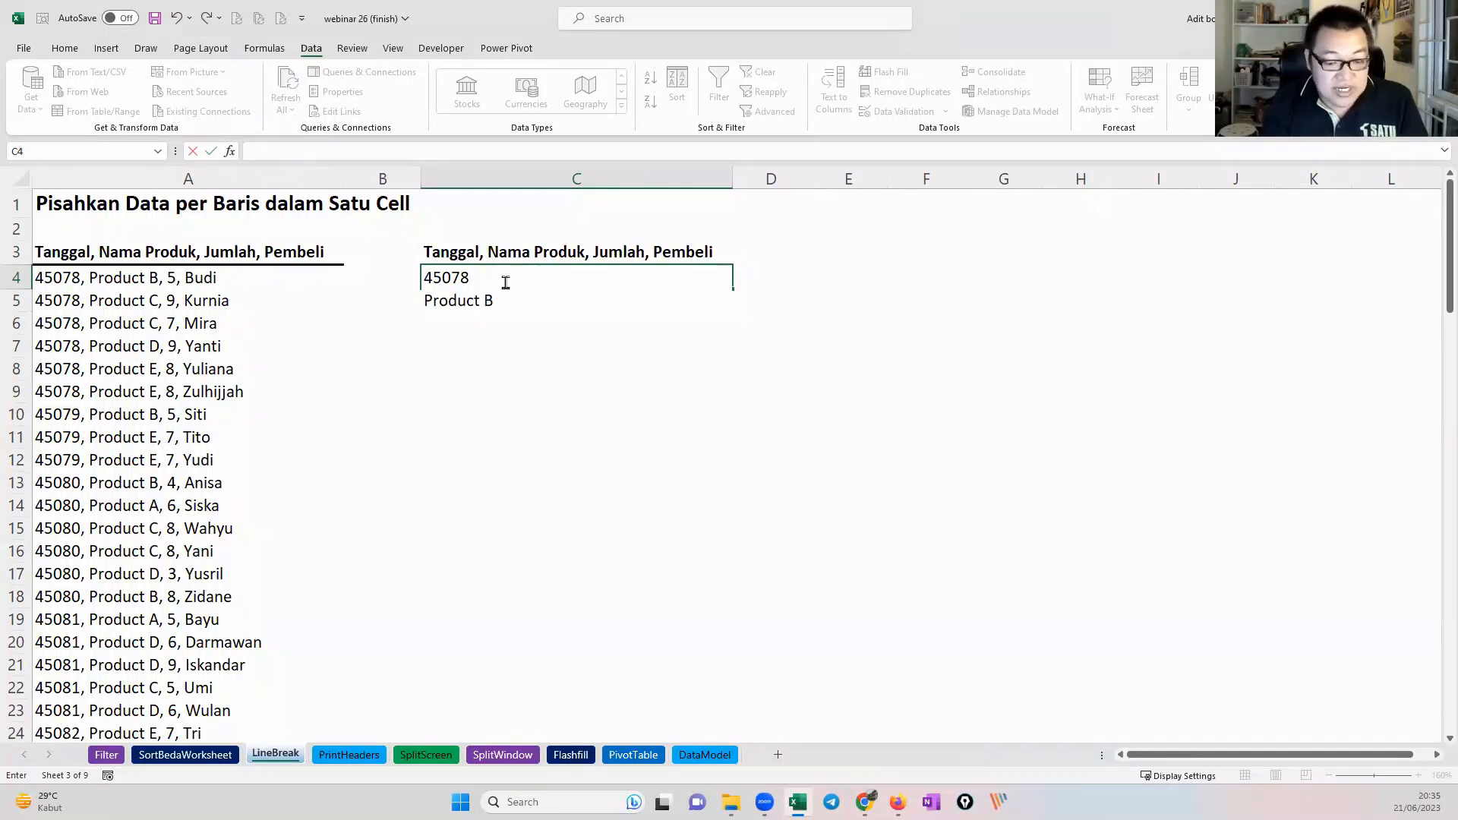
{"action": "type", "text": "5"}
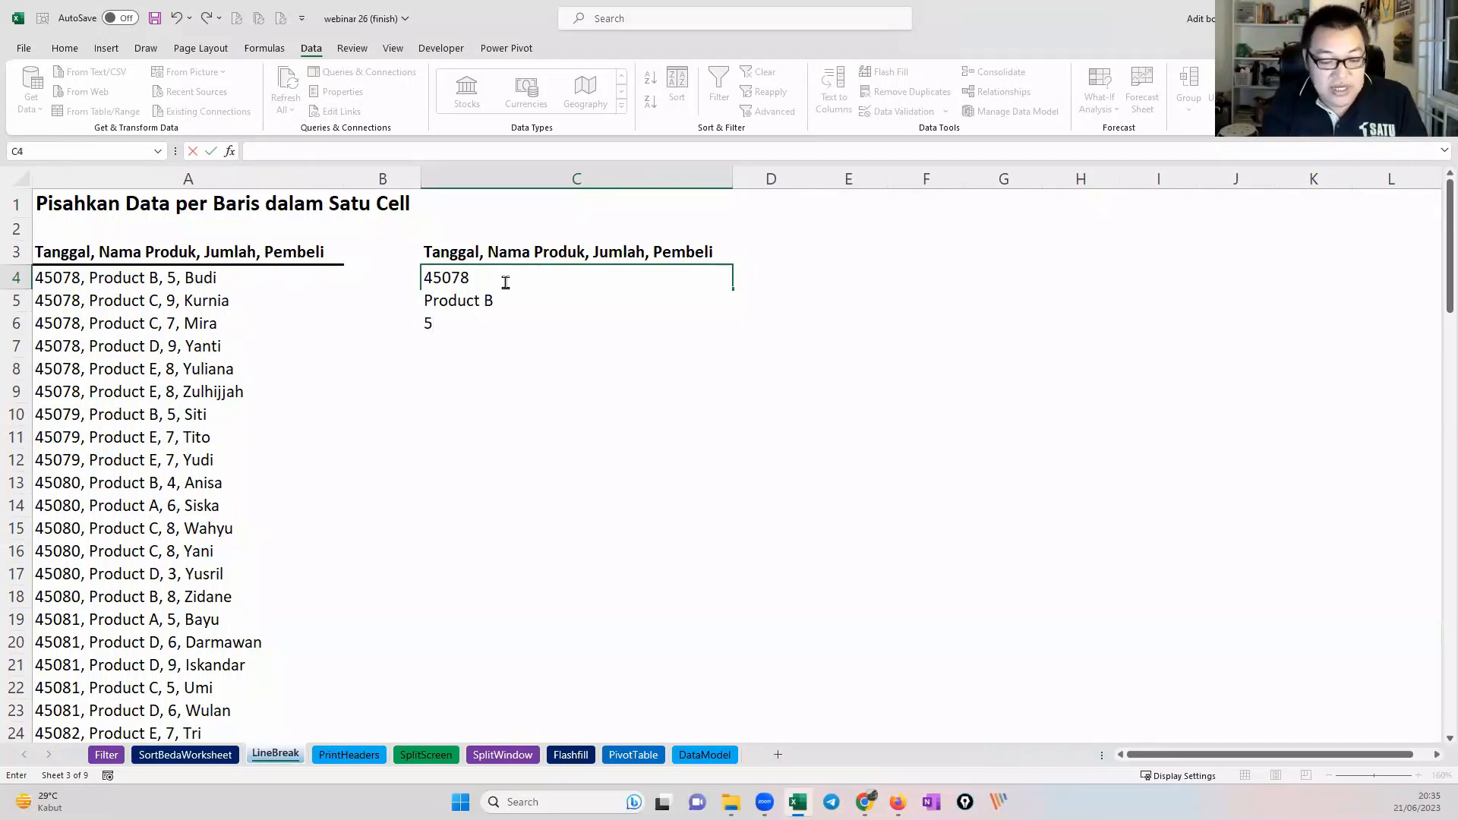
{"action": "key", "text": "alt+Return"}
{"action": "type", "text": "Budi"}
{"action": "key", "text": "Return"}
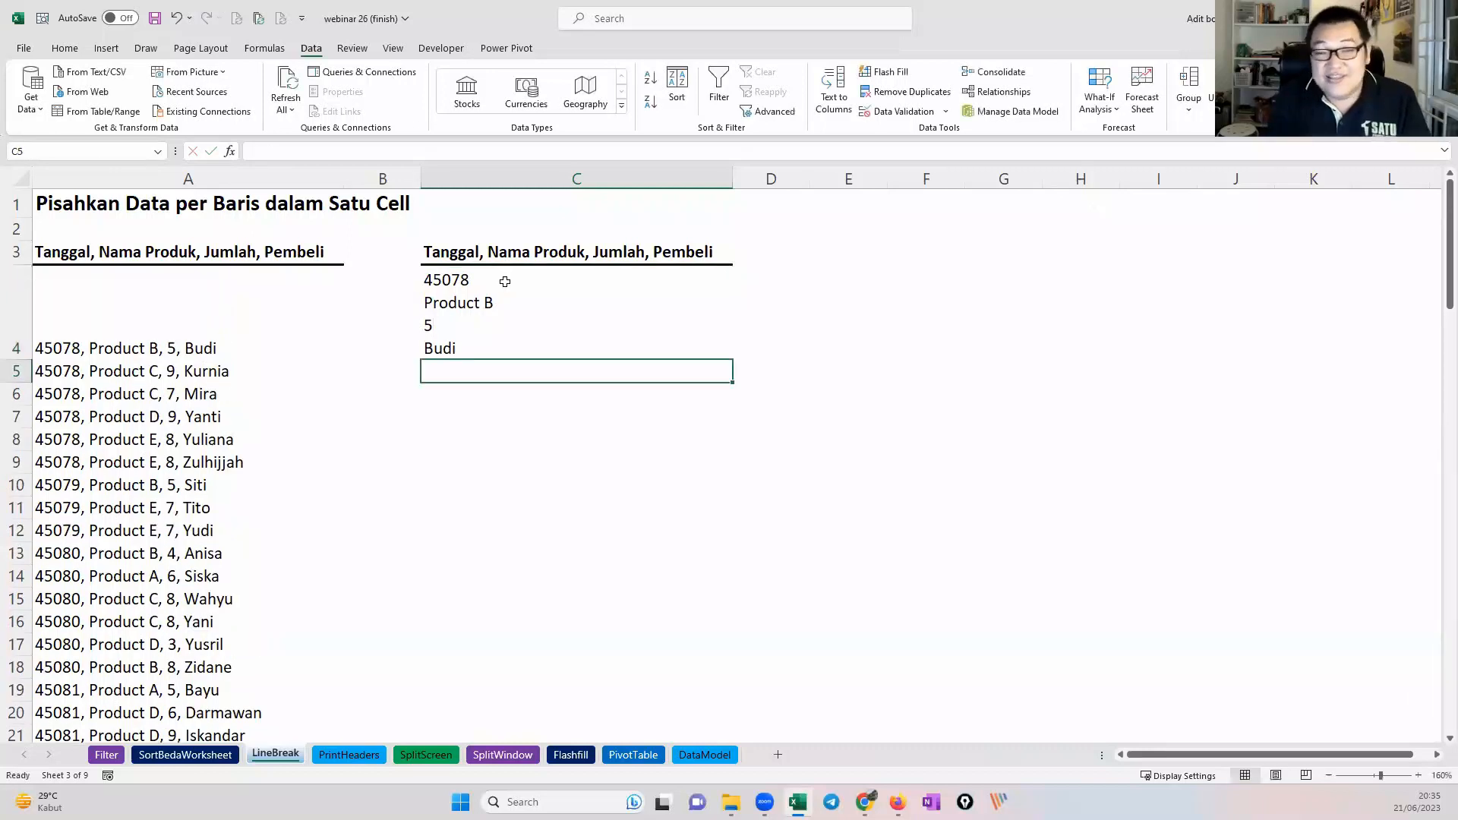
Step: Compare the source entry in A4 with the empty cells C5:C10 and clear the manual entry from C4
{"action": "left_click", "coordinate": [157, 356]}
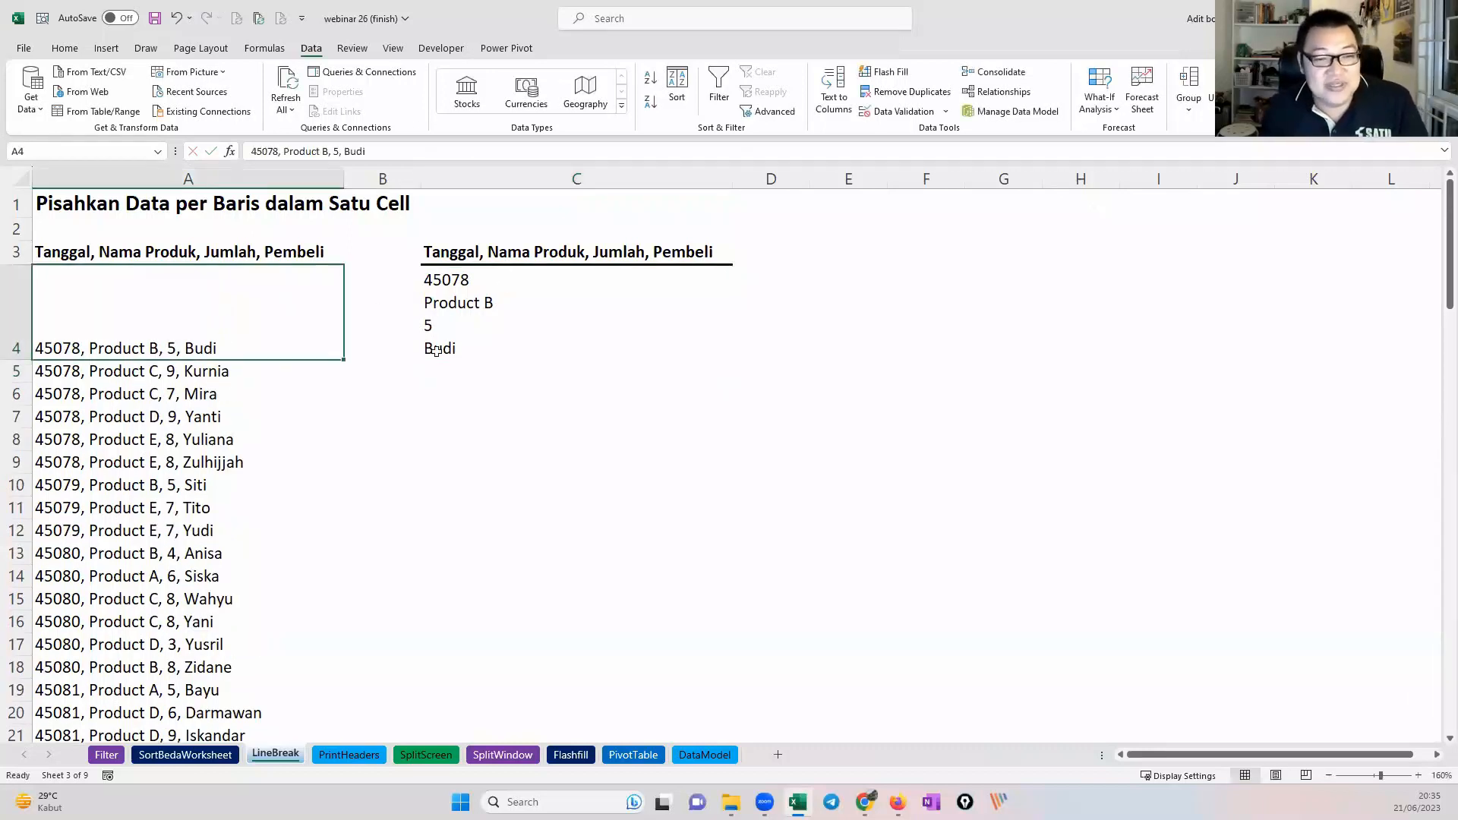
{"action": "left_click_drag", "start_coordinate": [450, 363], "coordinate": [468, 492]}
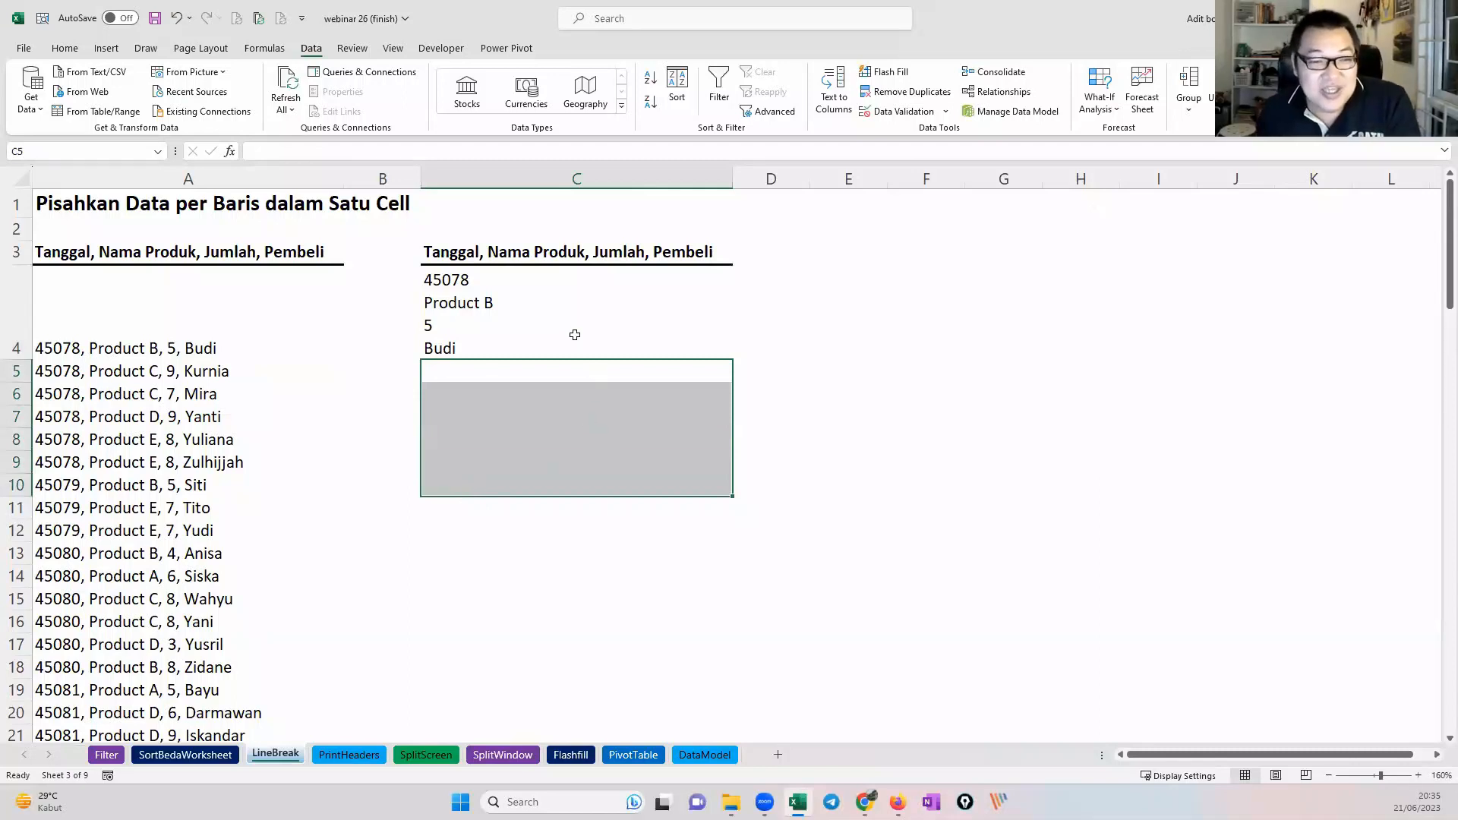
{"action": "left_click", "coordinate": [574, 335]}
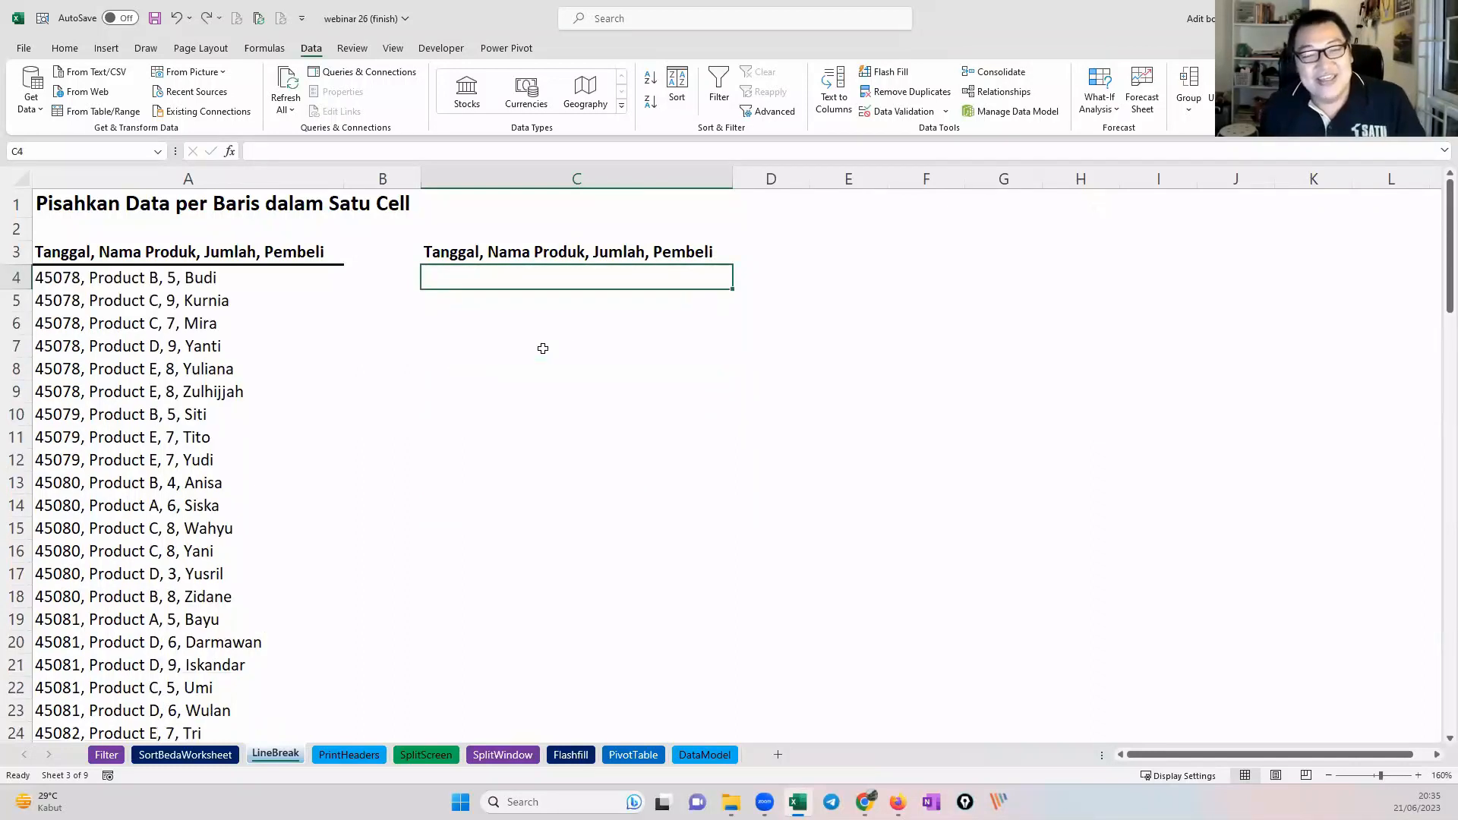
{"action": "key", "text": "Delete"}
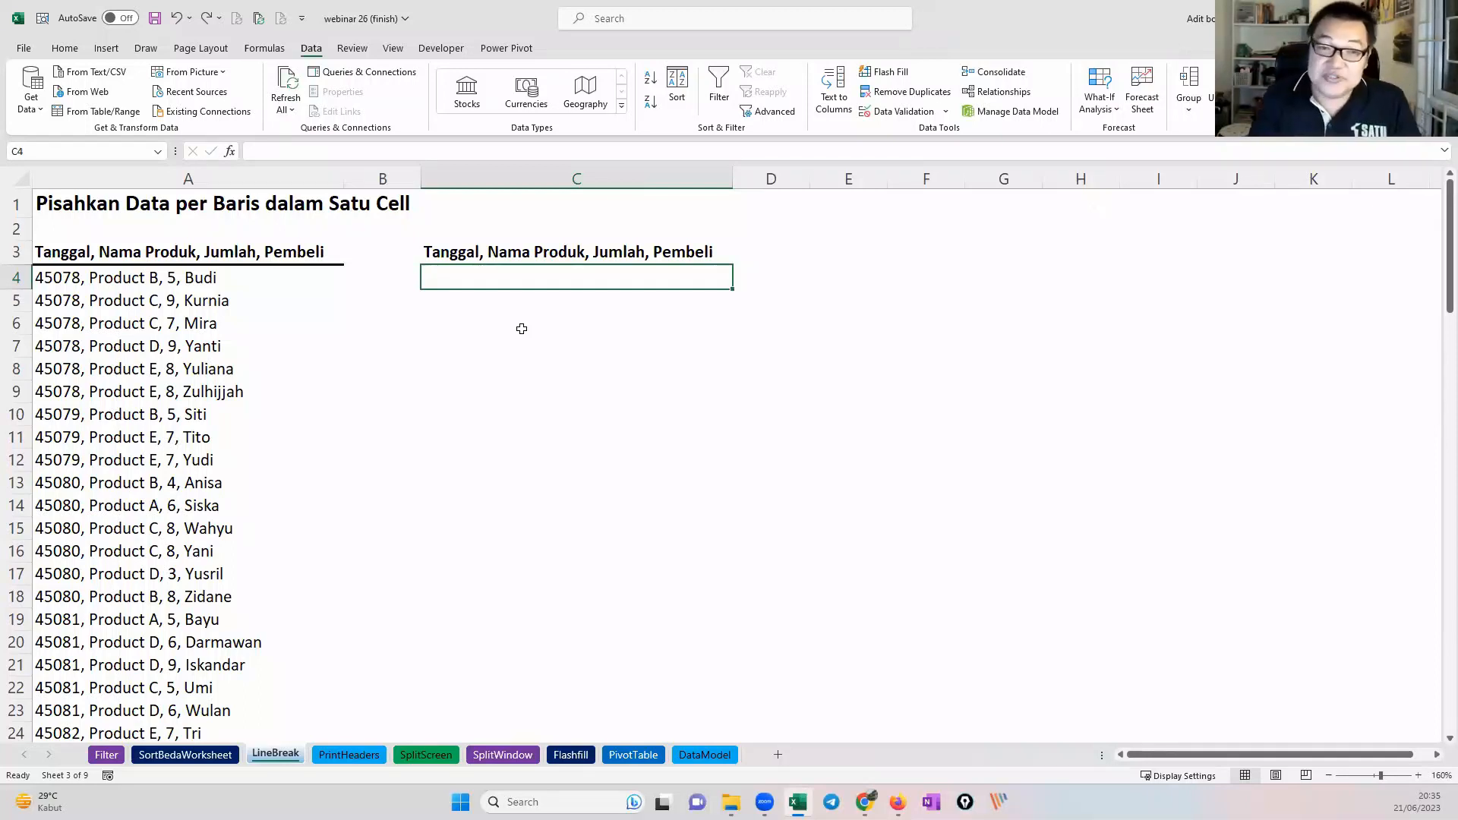
Step: Enter =SUBSTITUTE(A4;", ";CHAR(10)) in C4 to replace each comma and space with a line break
{"action": "type", "text": "=sub"}
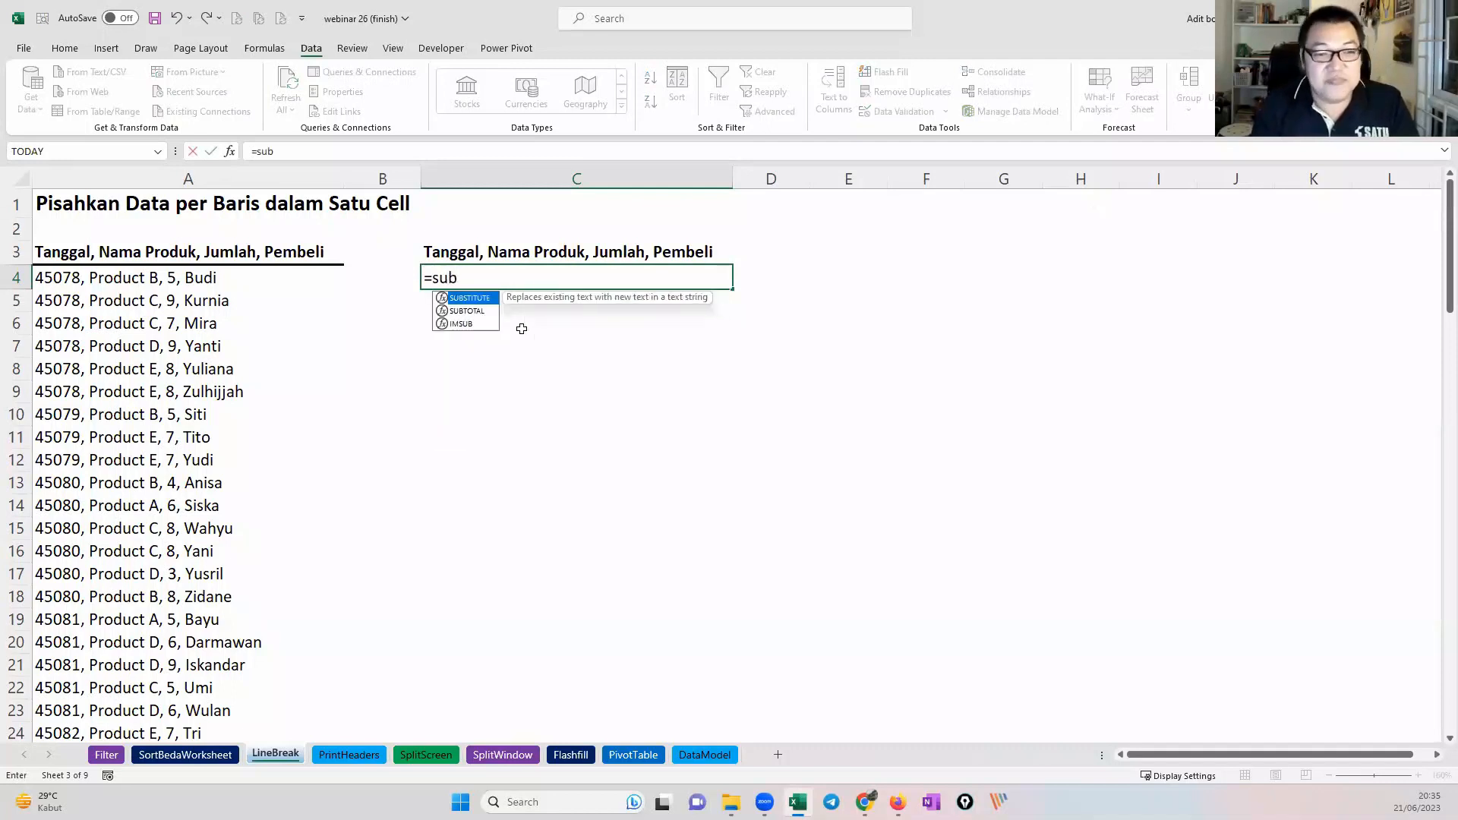
{"action": "key", "text": "Tab"}
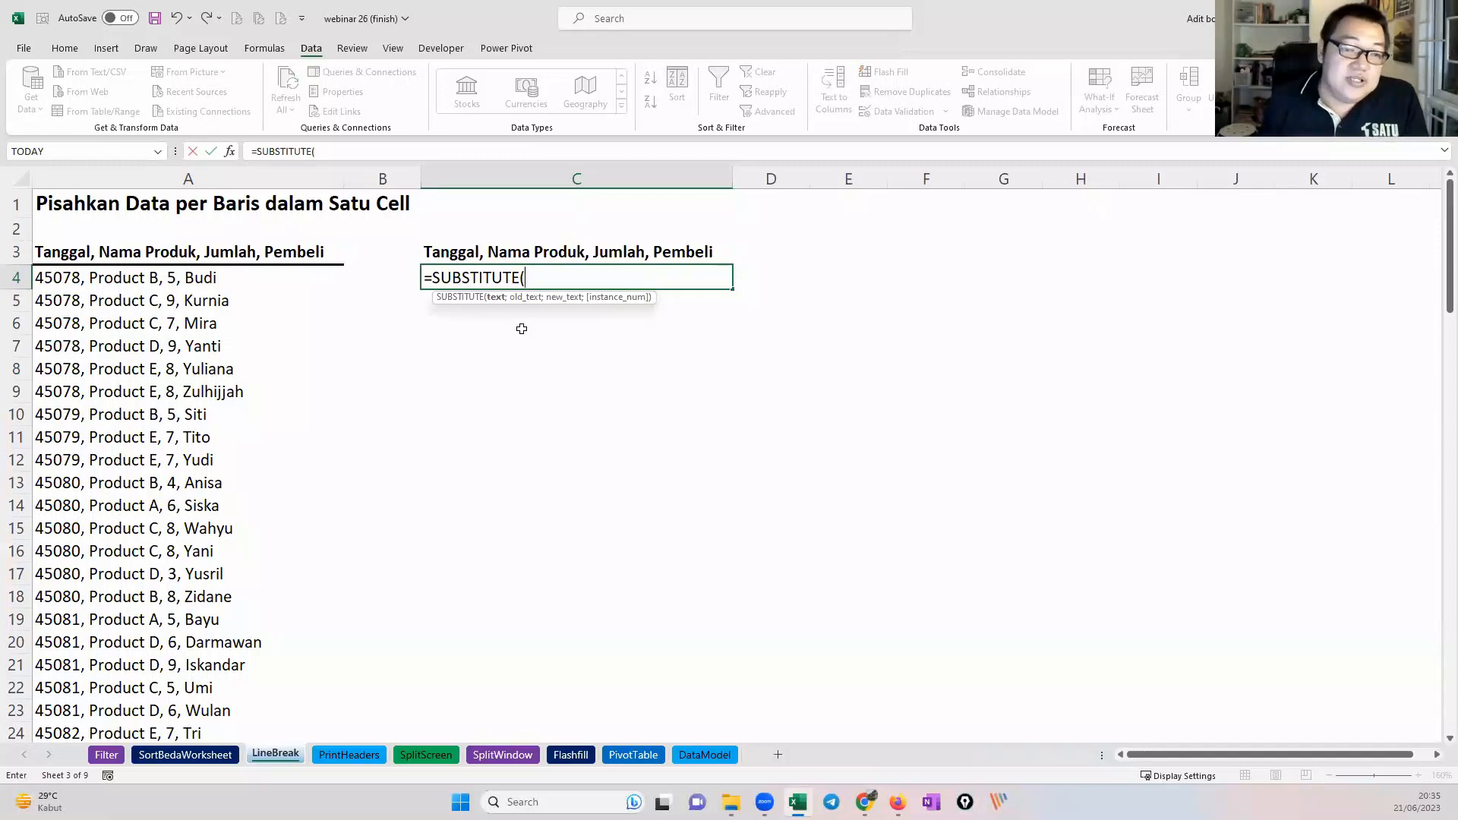
{"action": "left_click", "coordinate": [185, 283]}
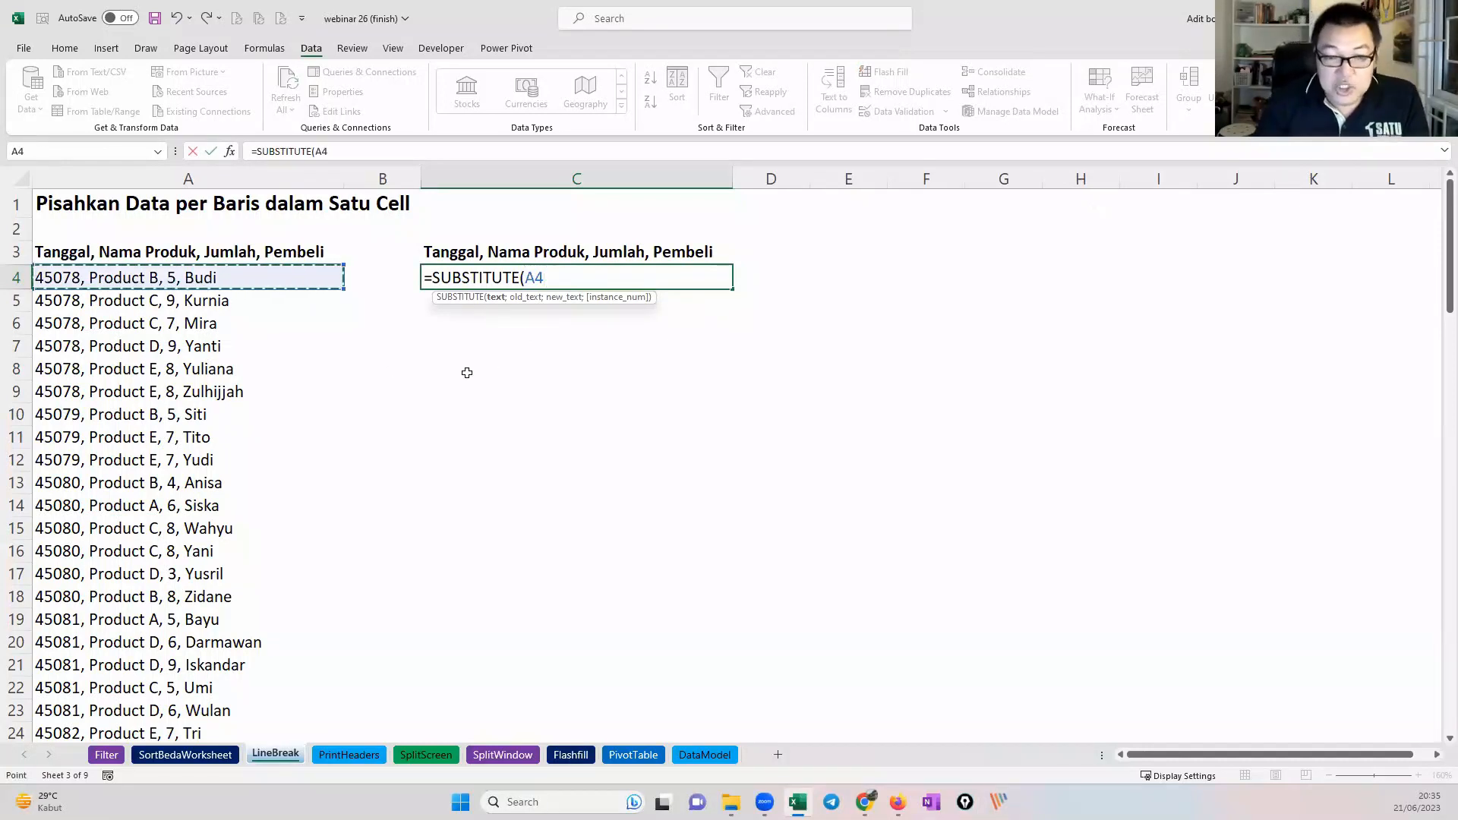
{"action": "type", "text": ";\","}
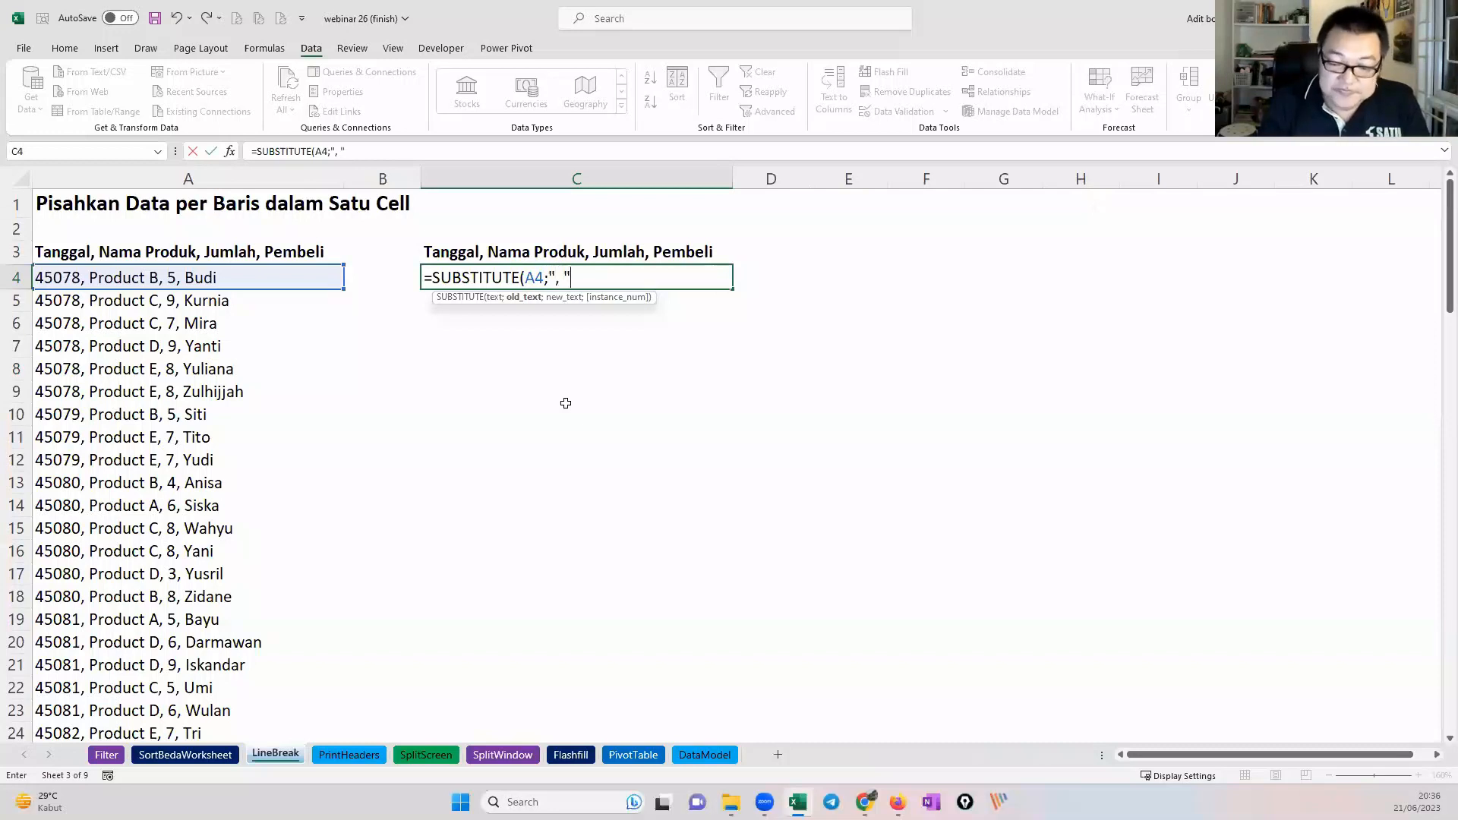
{"action": "type", "text": "\";"}
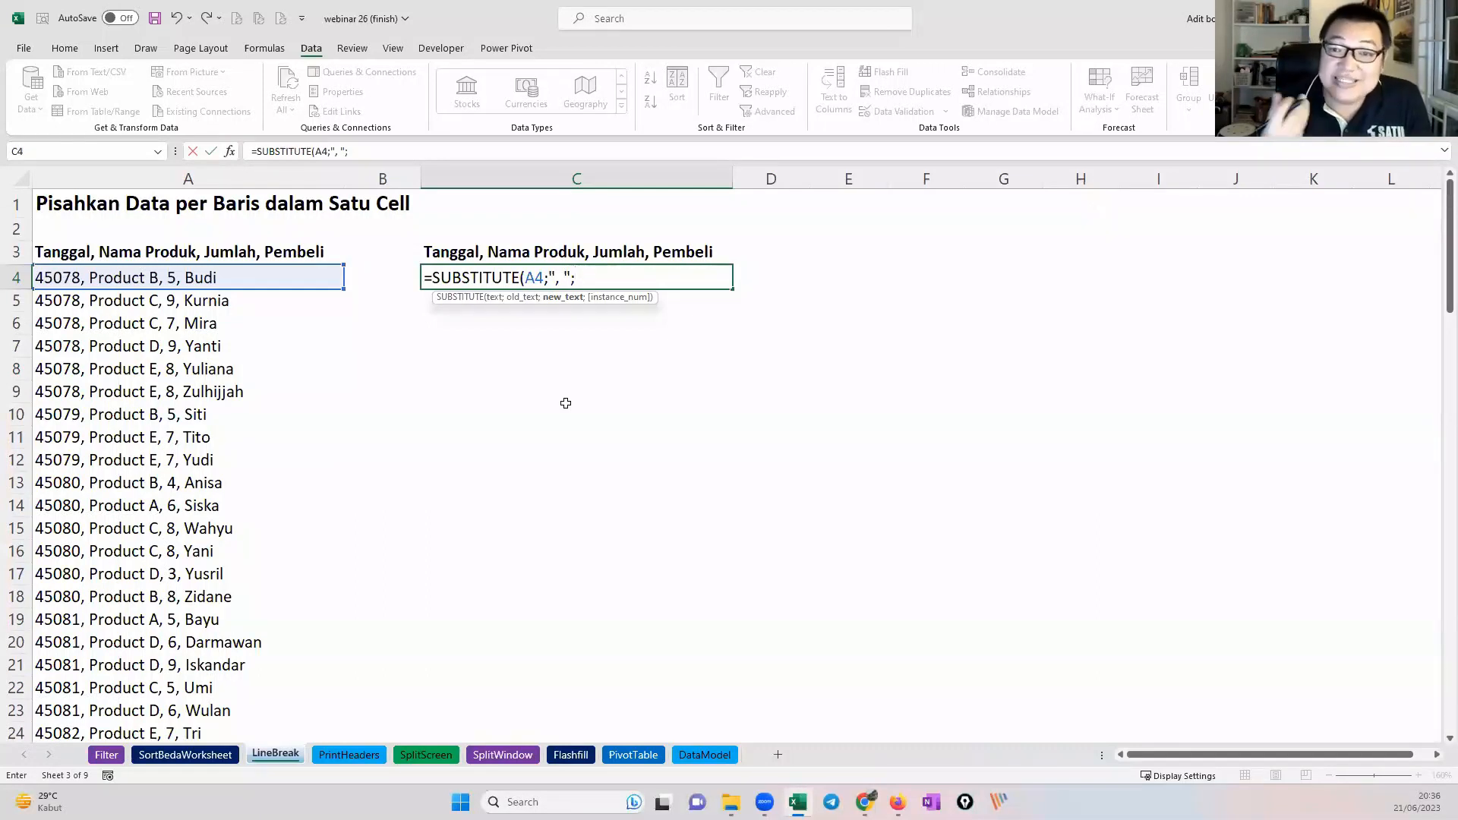
{"action": "type", "text": "char"}
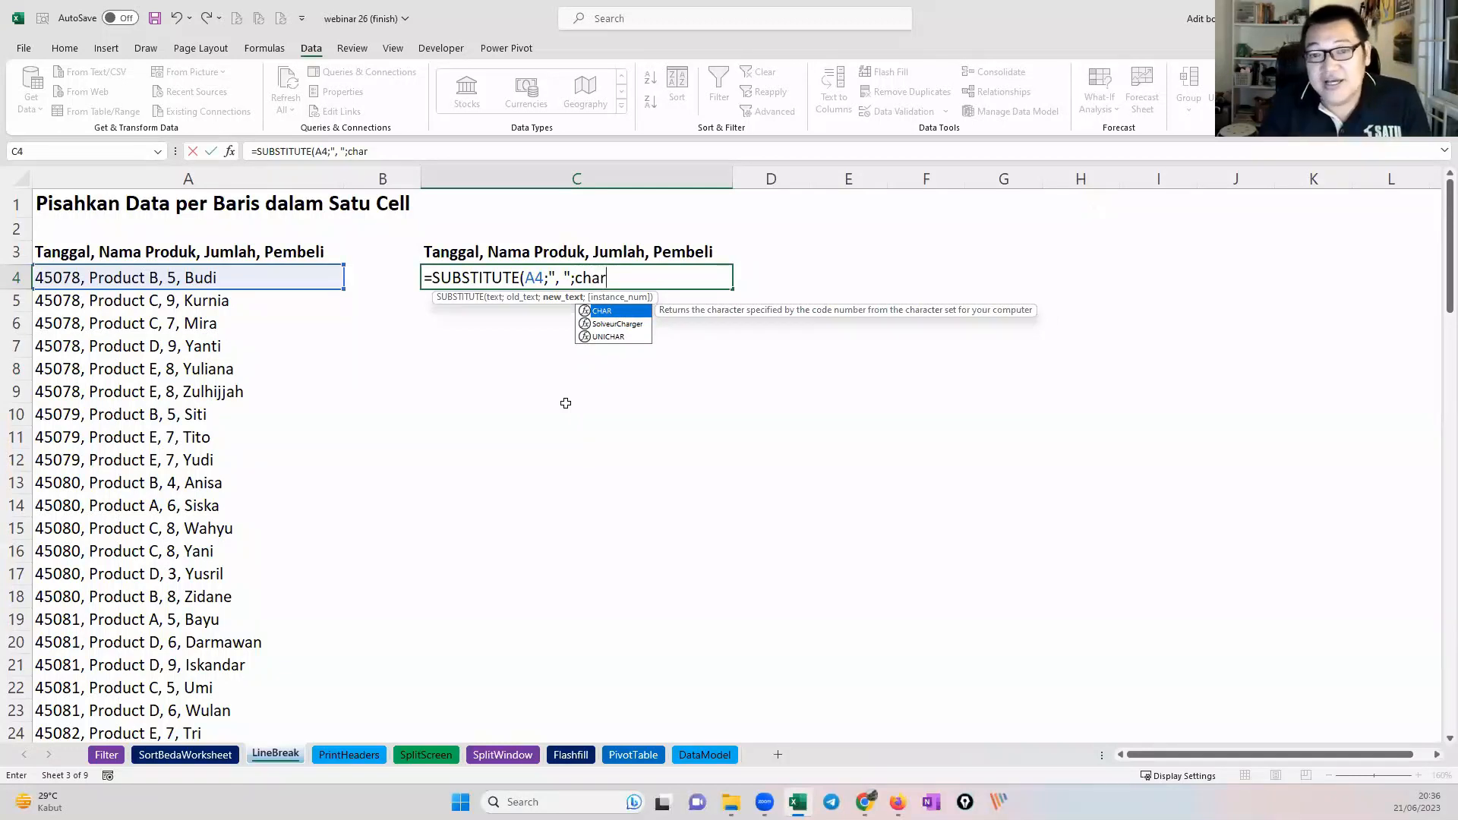
{"action": "key", "text": "Tab"}
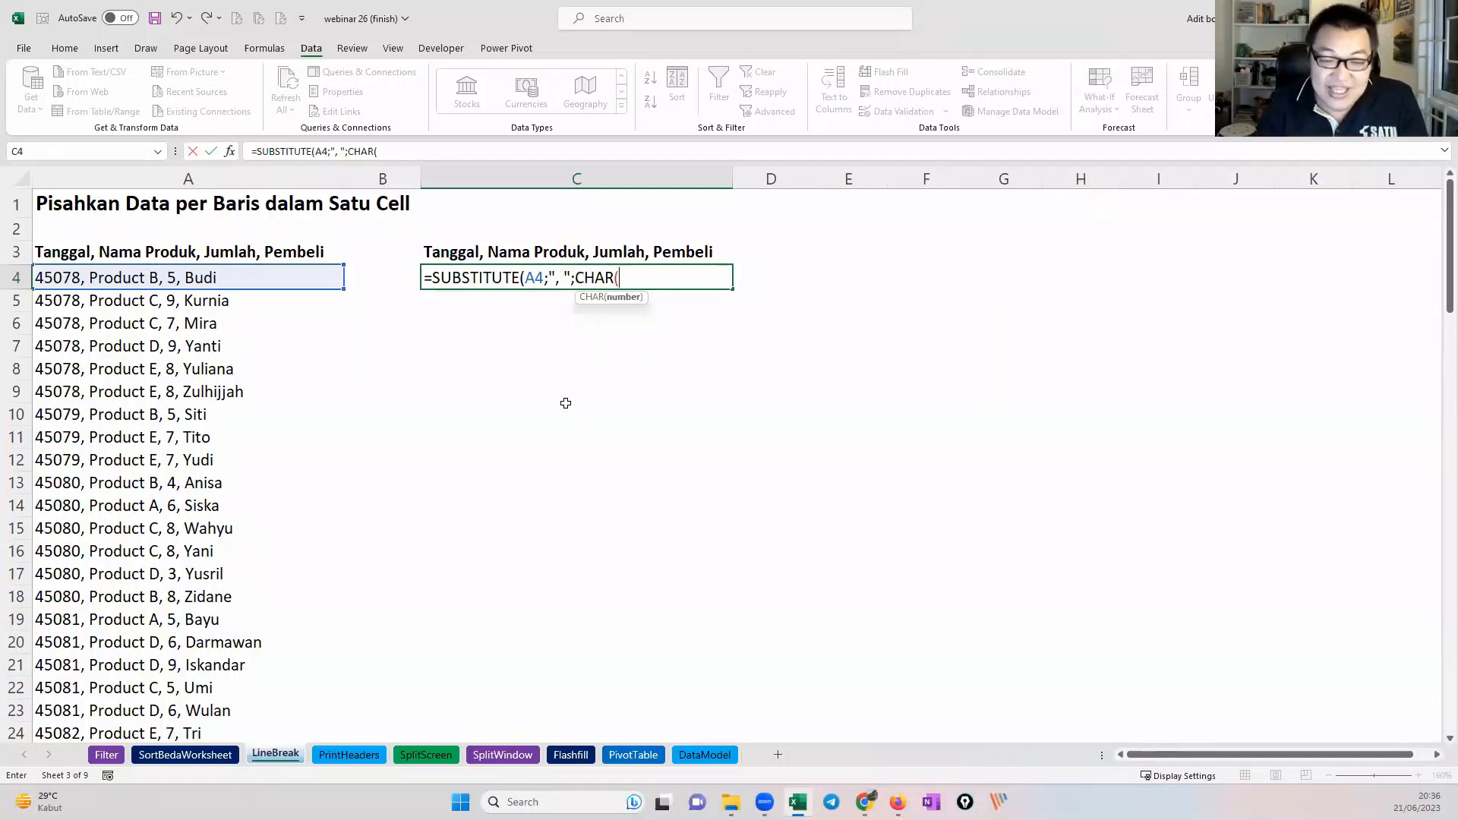
{"action": "type", "text": "10"}
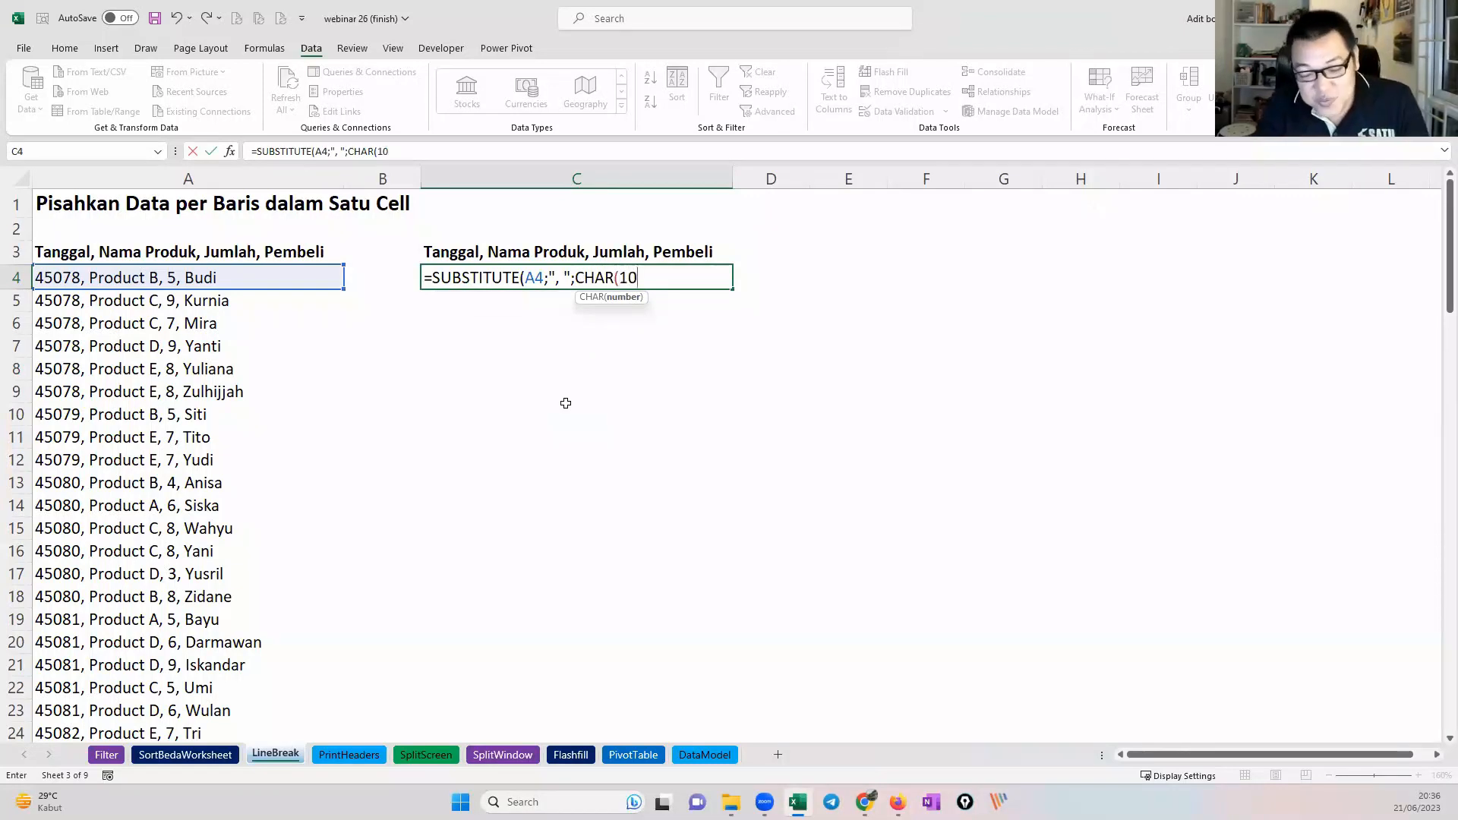
{"action": "type", "text": ")"}
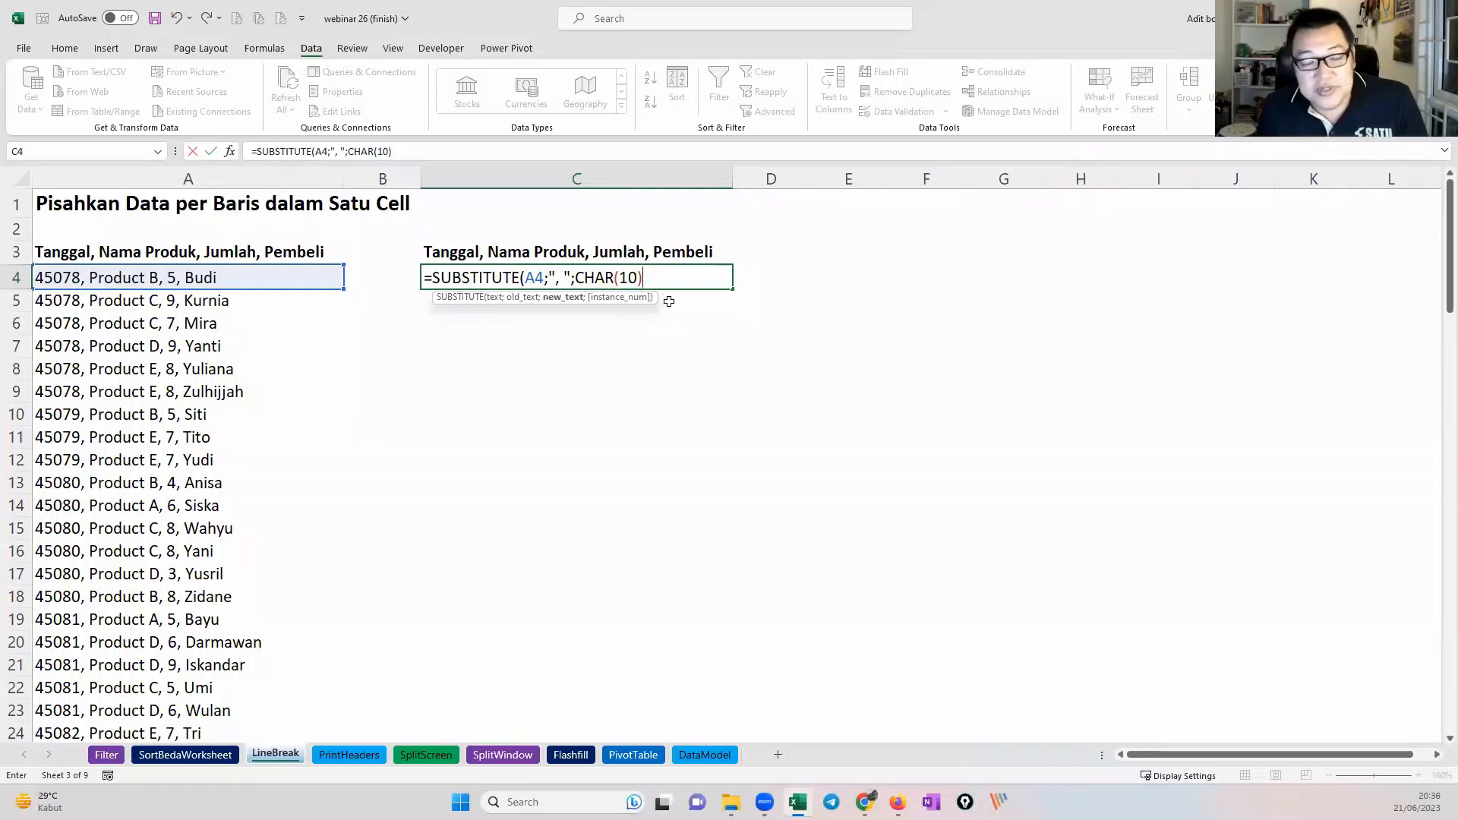
{"action": "type", "text": ")"}
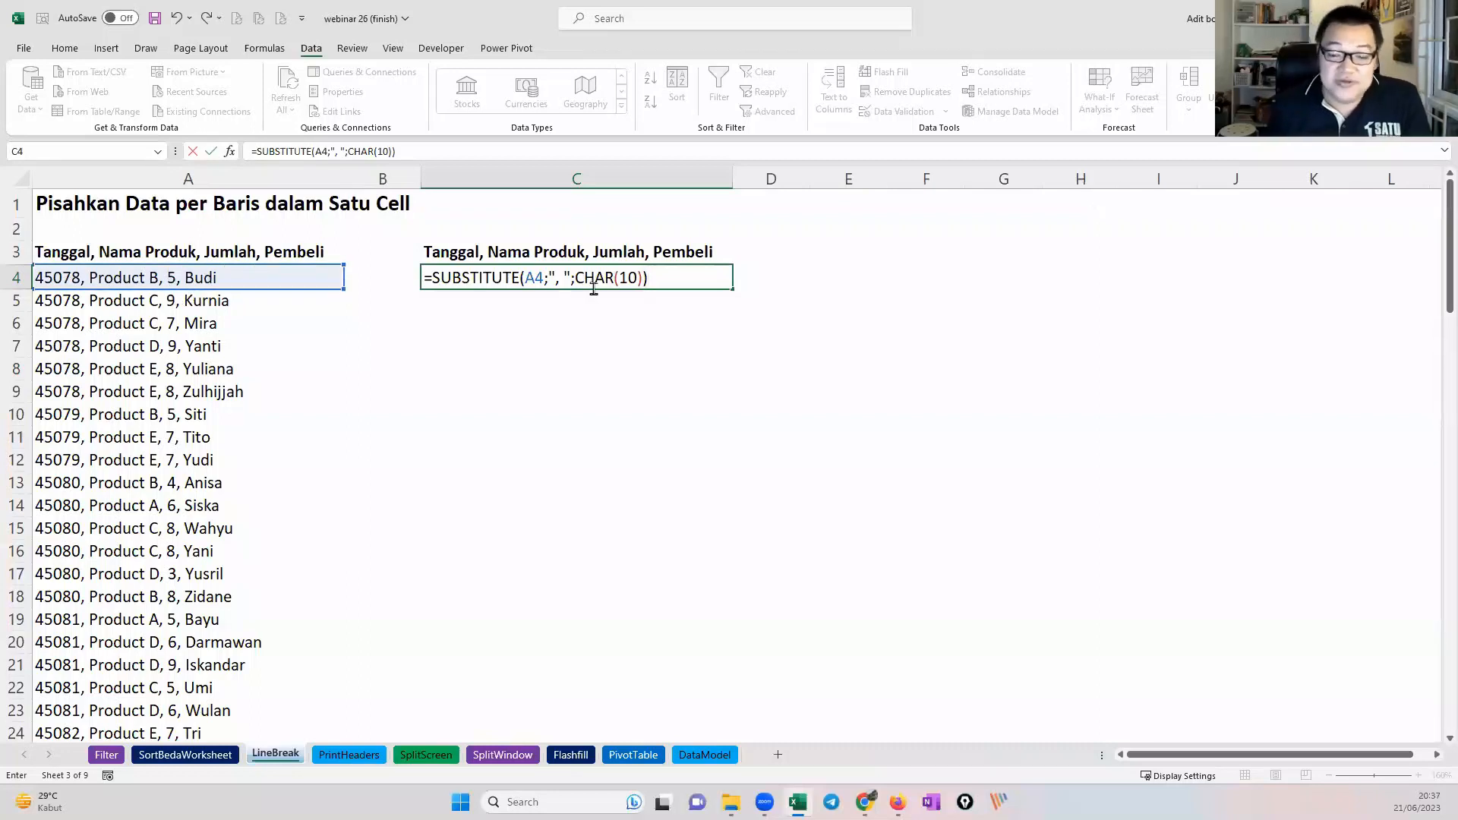
{"action": "key", "text": "Return"}
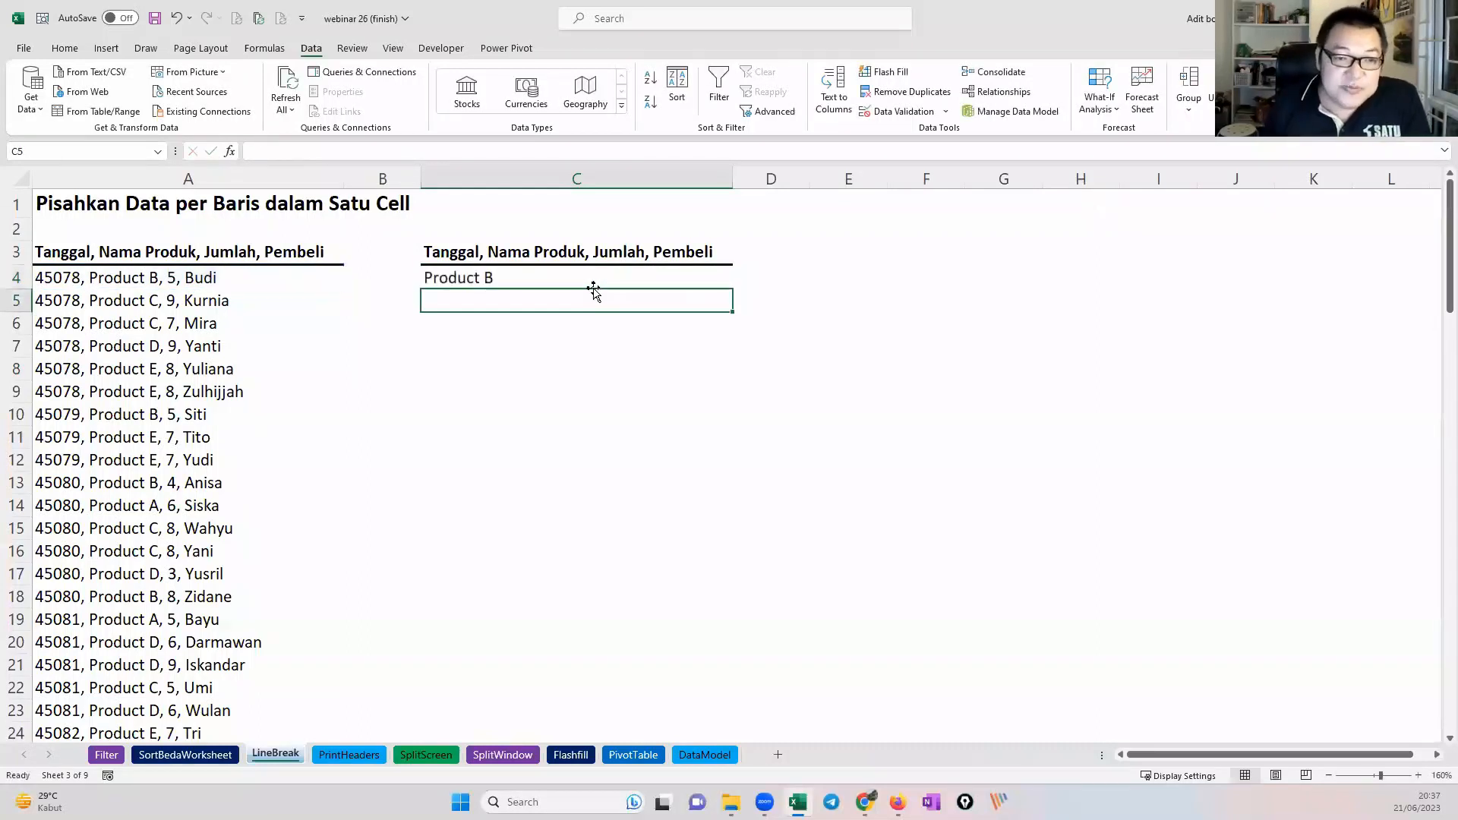
Step: Wrap the text in C4 of LineBreak and fill its SUBSTITUTE formula down column C
{"action": "left_click", "coordinate": [595, 275]}
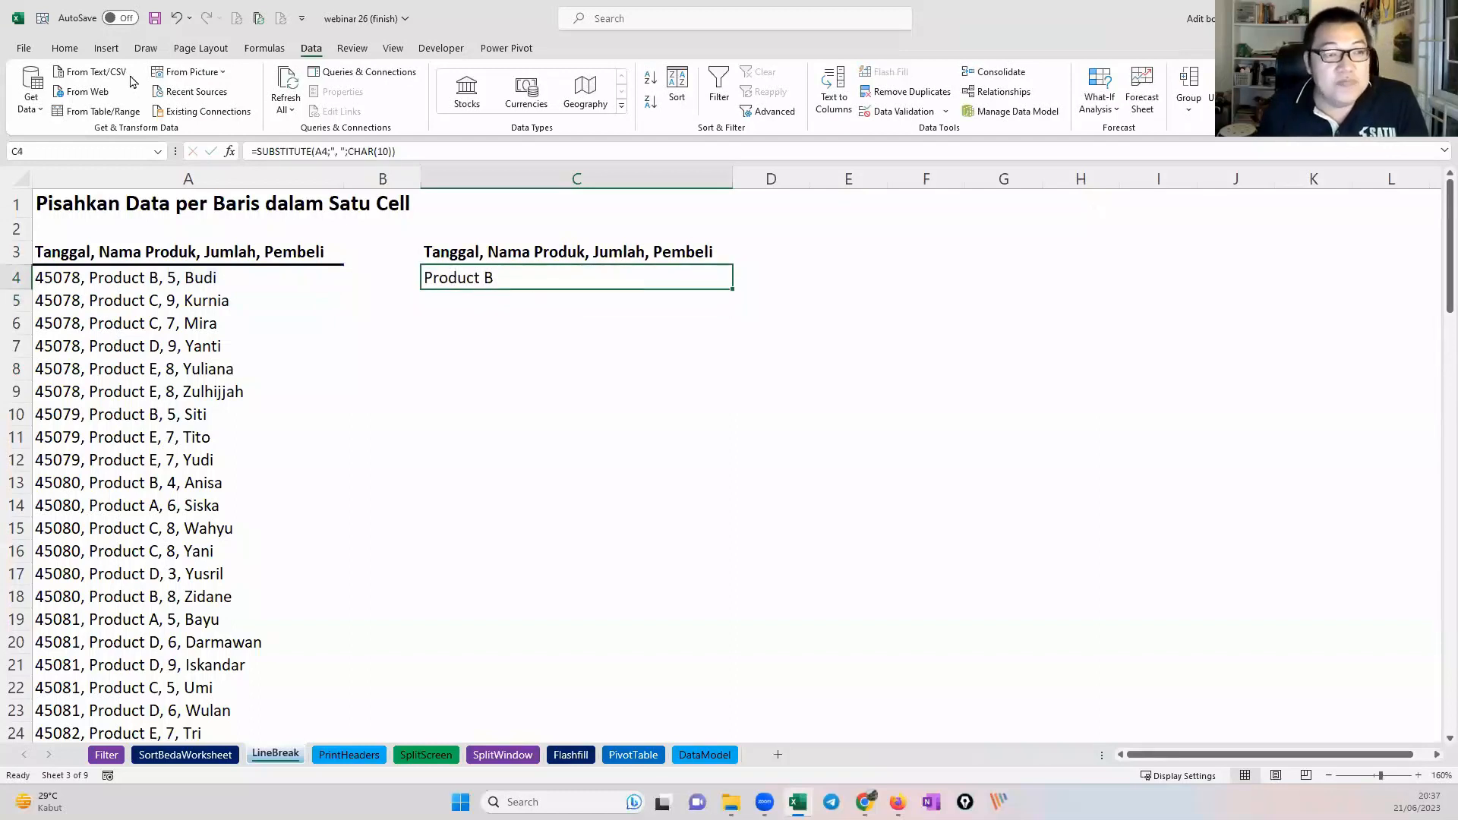
{"action": "left_click", "coordinate": [67, 49]}
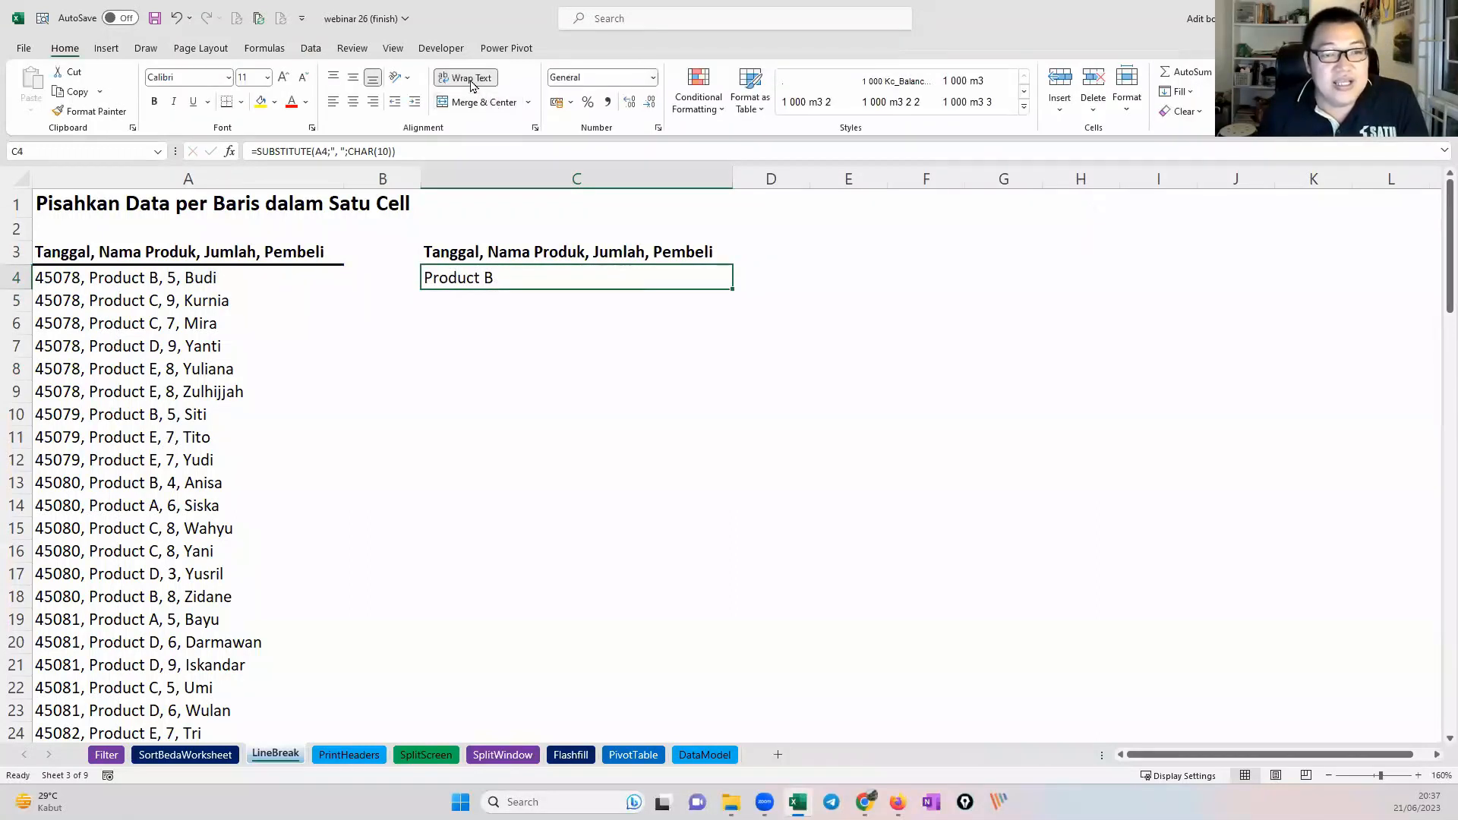
{"action": "left_click", "coordinate": [471, 79]}
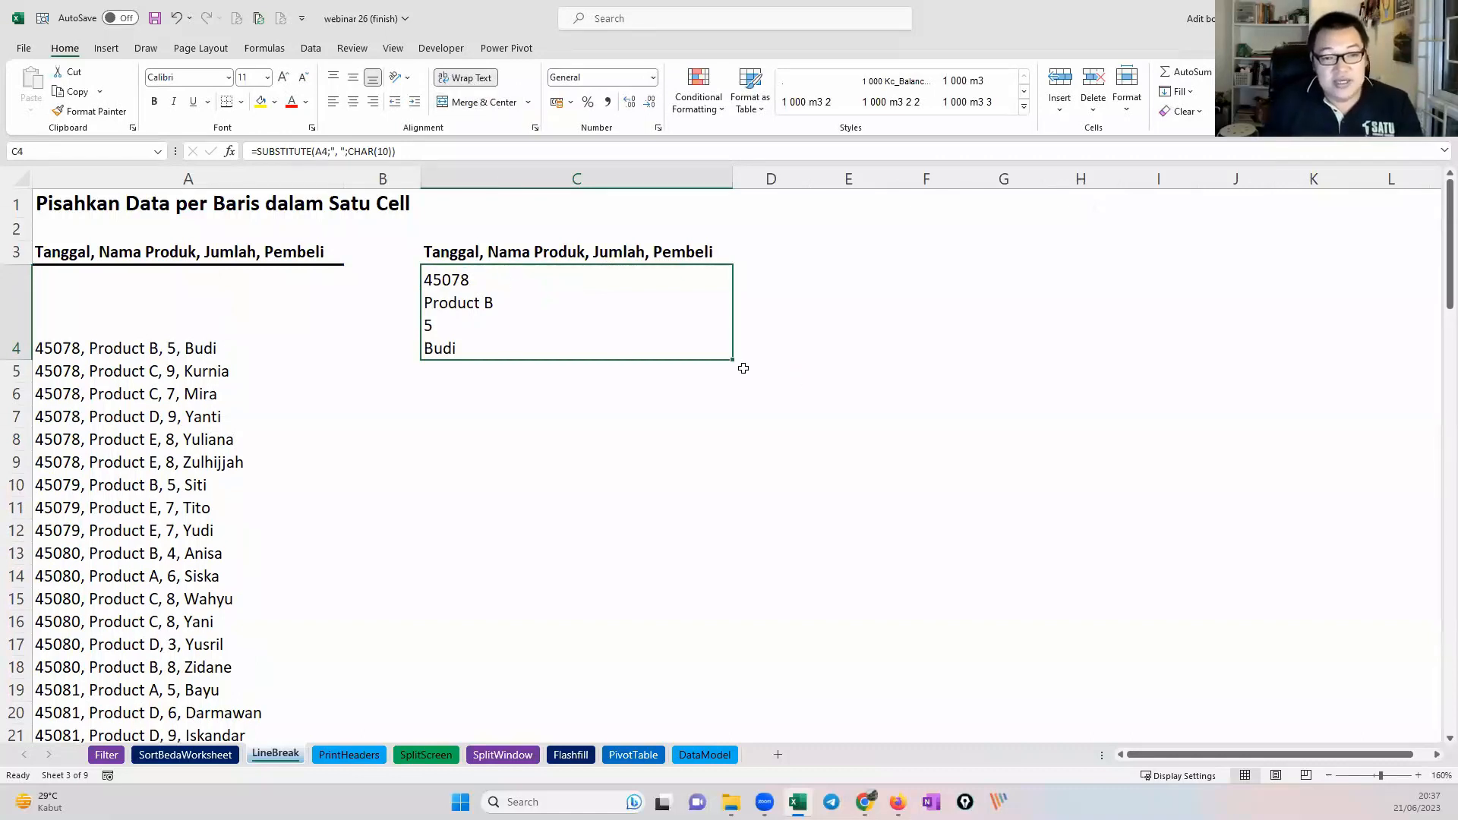
{"action": "left_click_drag", "start_coordinate": [733, 360], "coordinate": [766, 593]}
{"action": "left_click", "coordinate": [581, 403]}
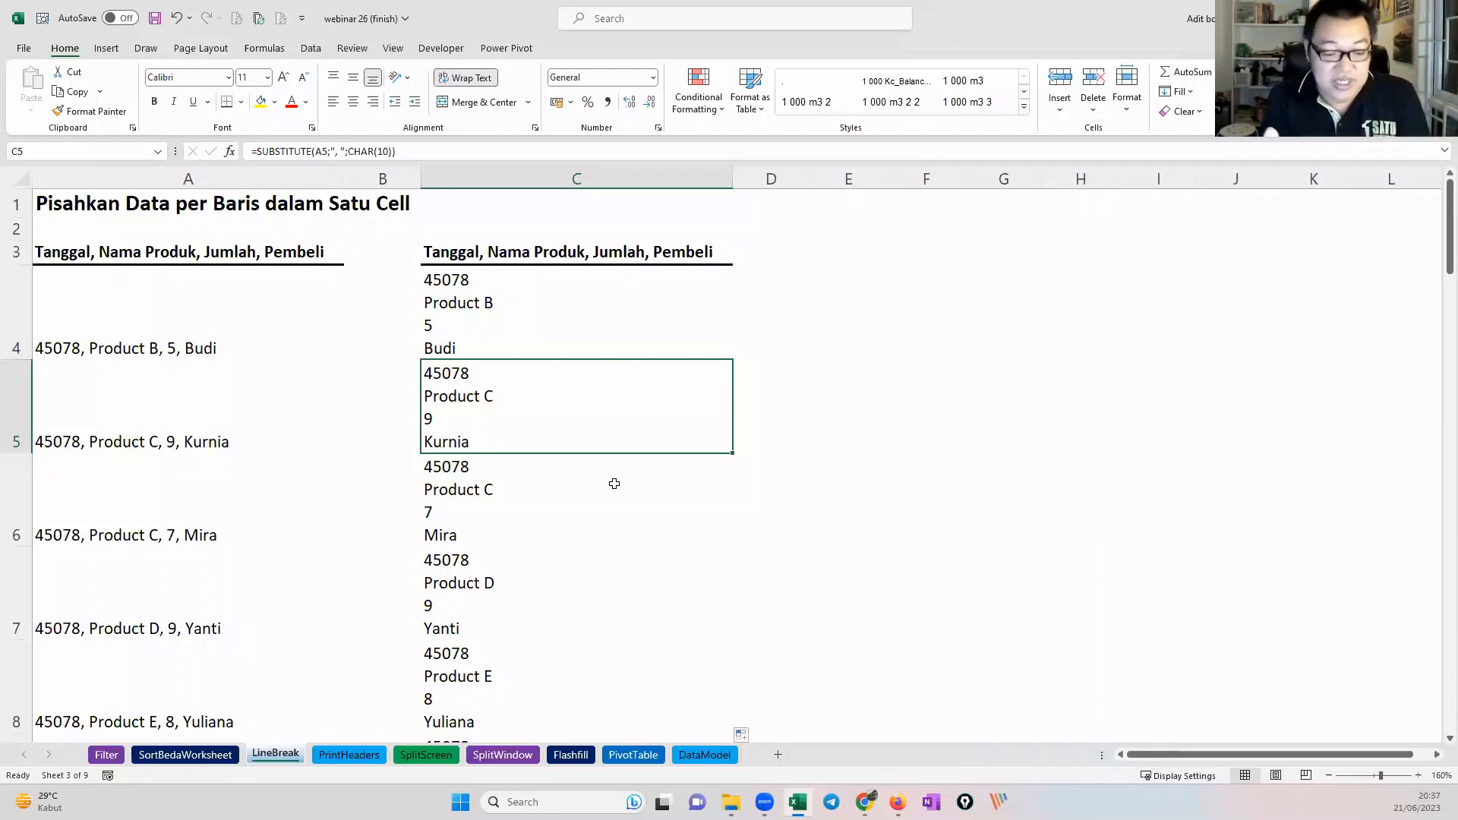
Step: Undo the formula fill, the text wrapping and the SUBSTITUTE formula entry in C4
{"action": "key", "text": "ctrl+z"}
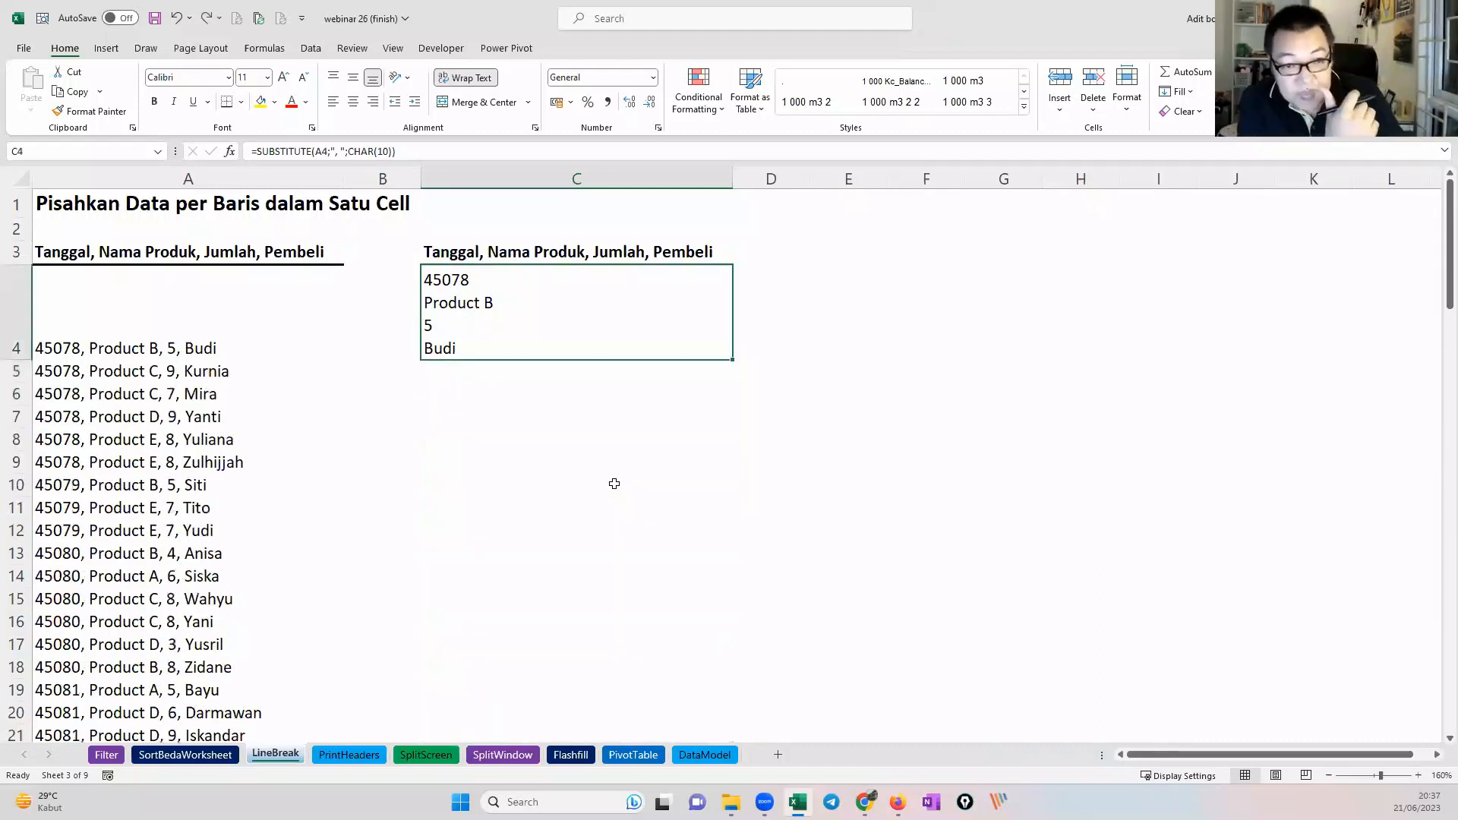
{"action": "key", "text": "ctrl+z"}
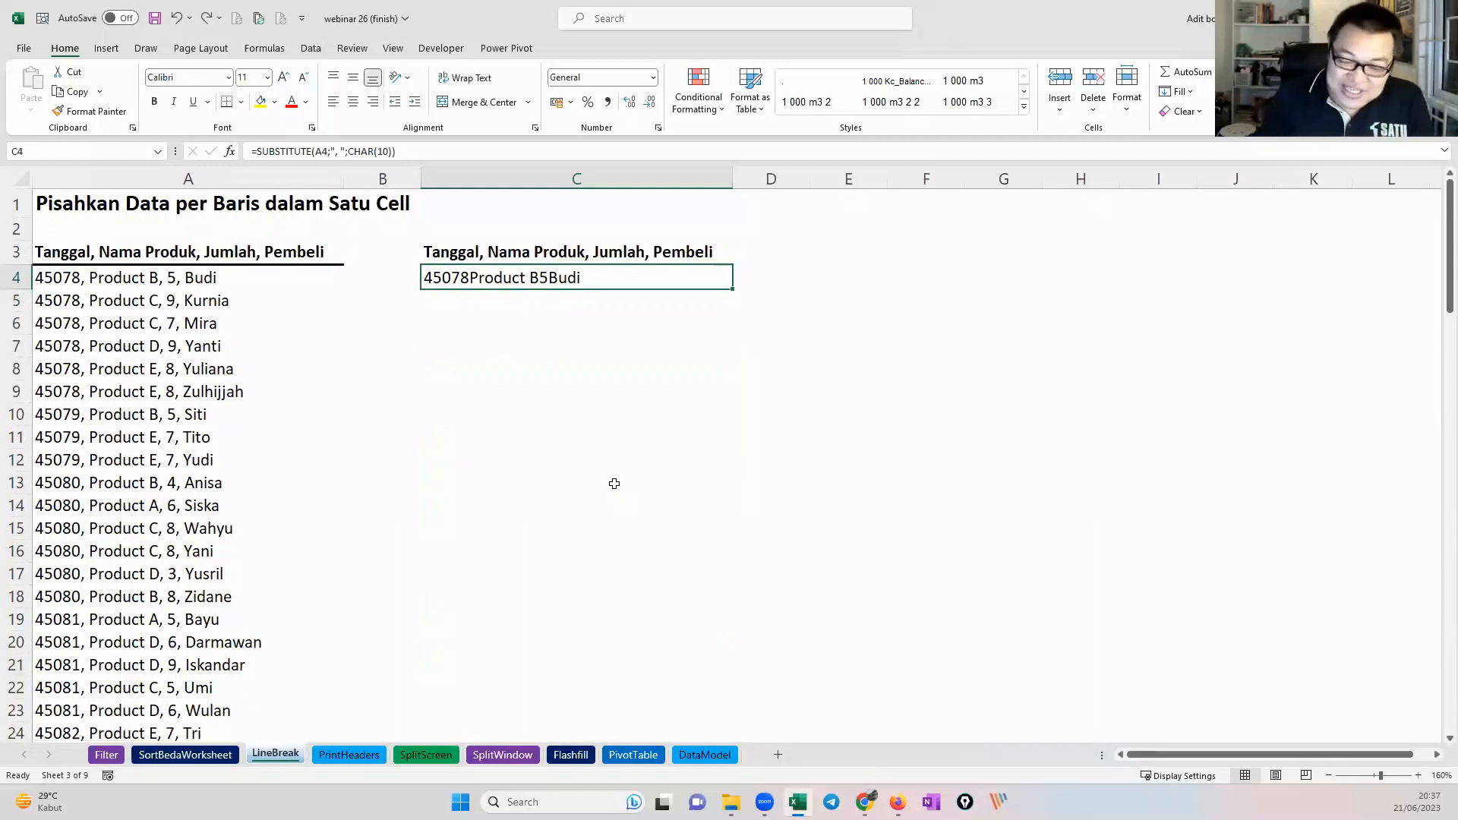
{"action": "key", "text": "ctrl+z"}
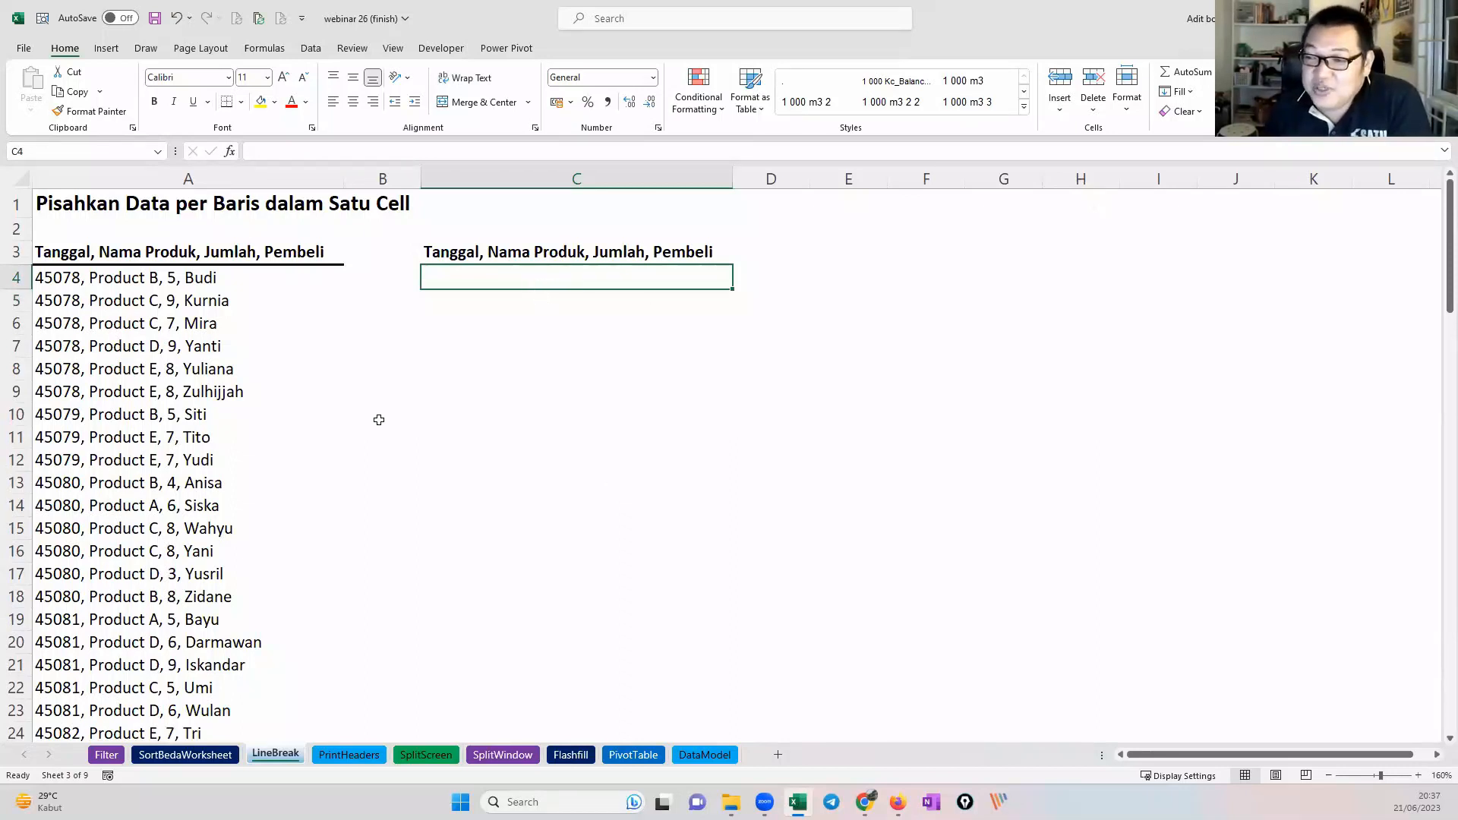
Step: Replace every comma and following space in column A with a line break, using Find and Replace on all occurrences
{"action": "left_click", "coordinate": [277, 180]}
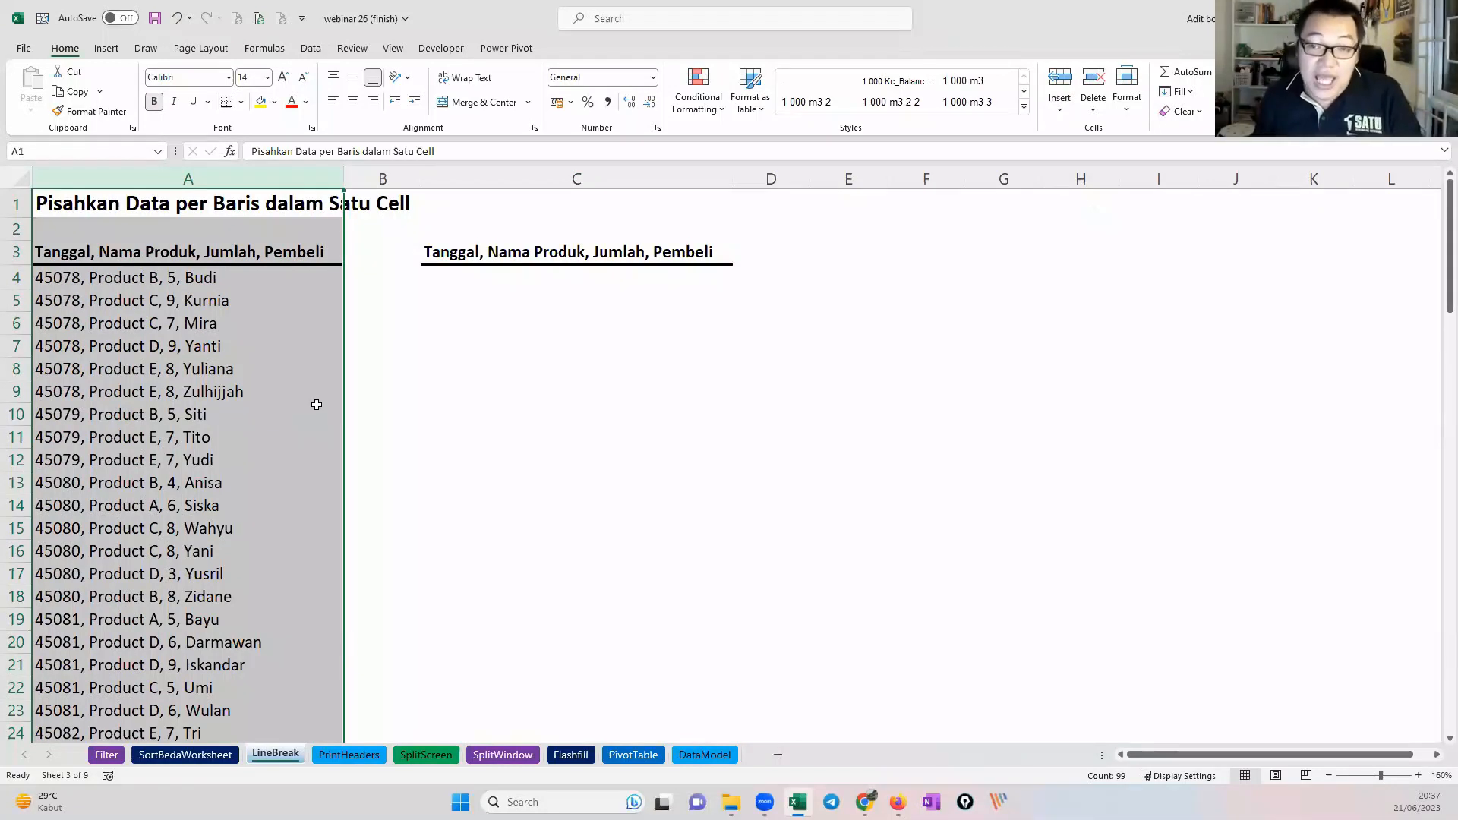
{"action": "key", "text": "ctrl+h"}
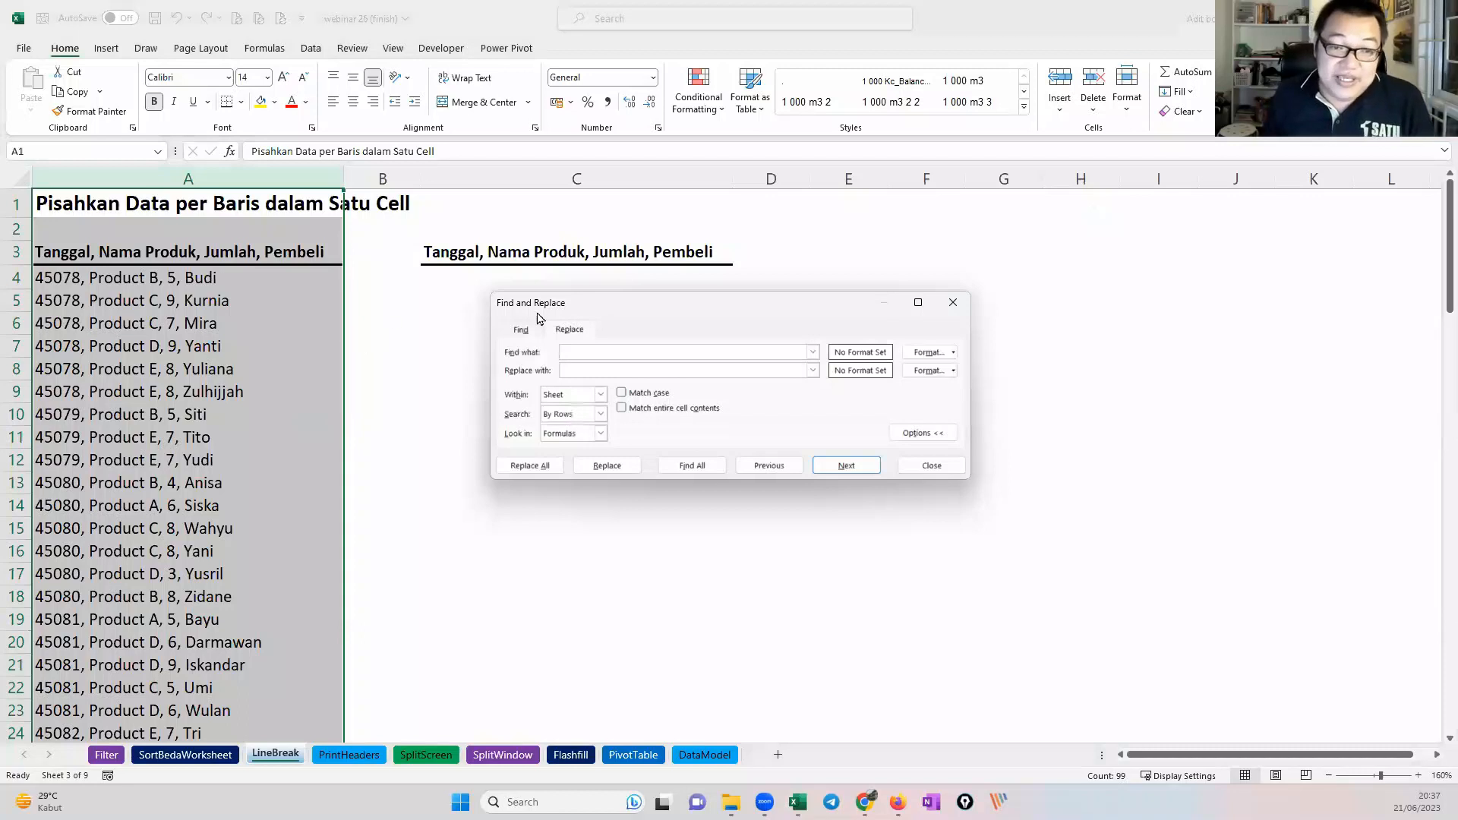
{"action": "left_click_drag", "start_coordinate": [942, 306], "coordinate": [849, 297]}
{"action": "left_click", "coordinate": [859, 295]}
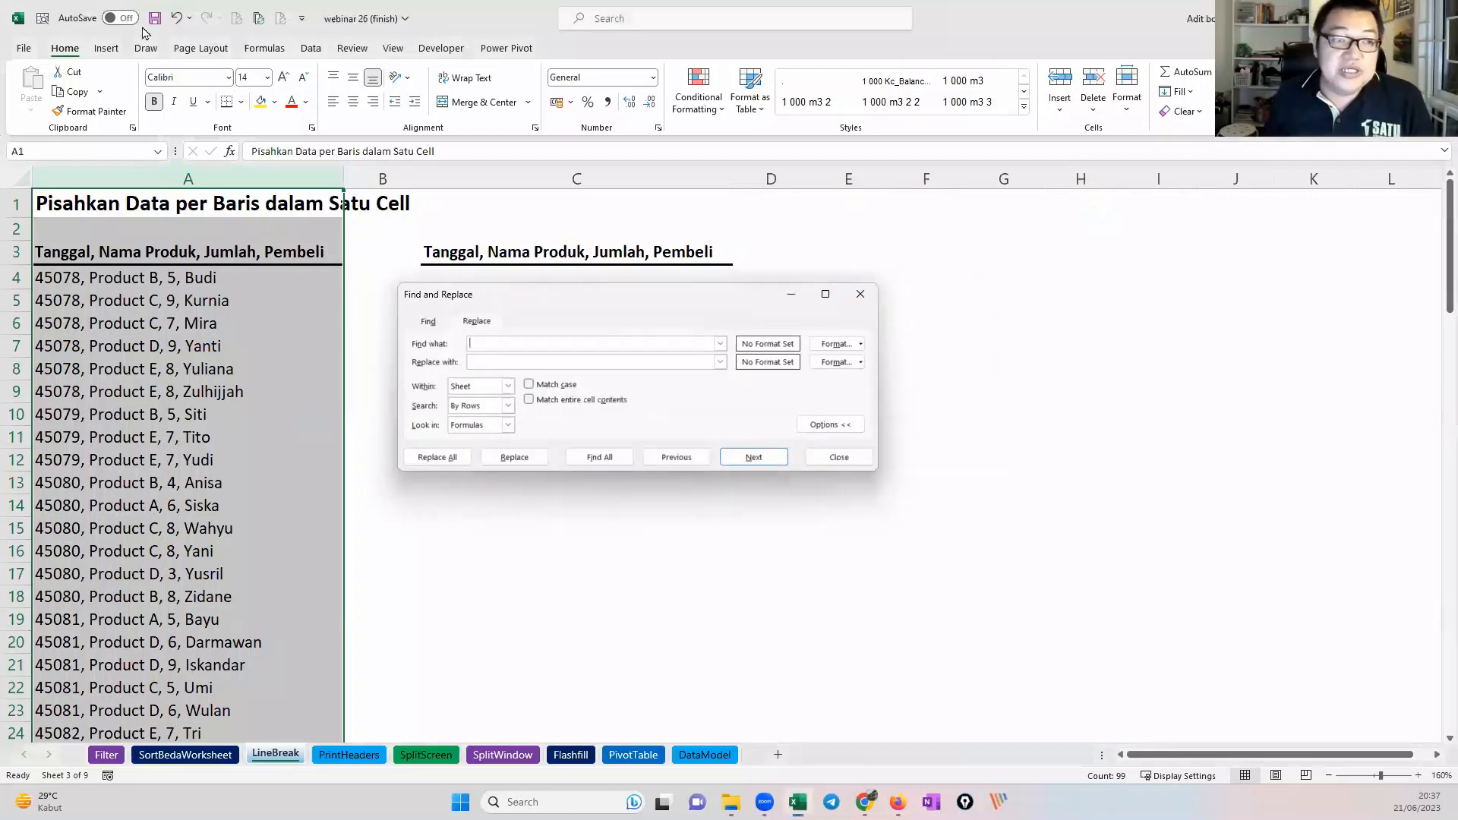
{"action": "left_click", "coordinate": [1289, 95]}
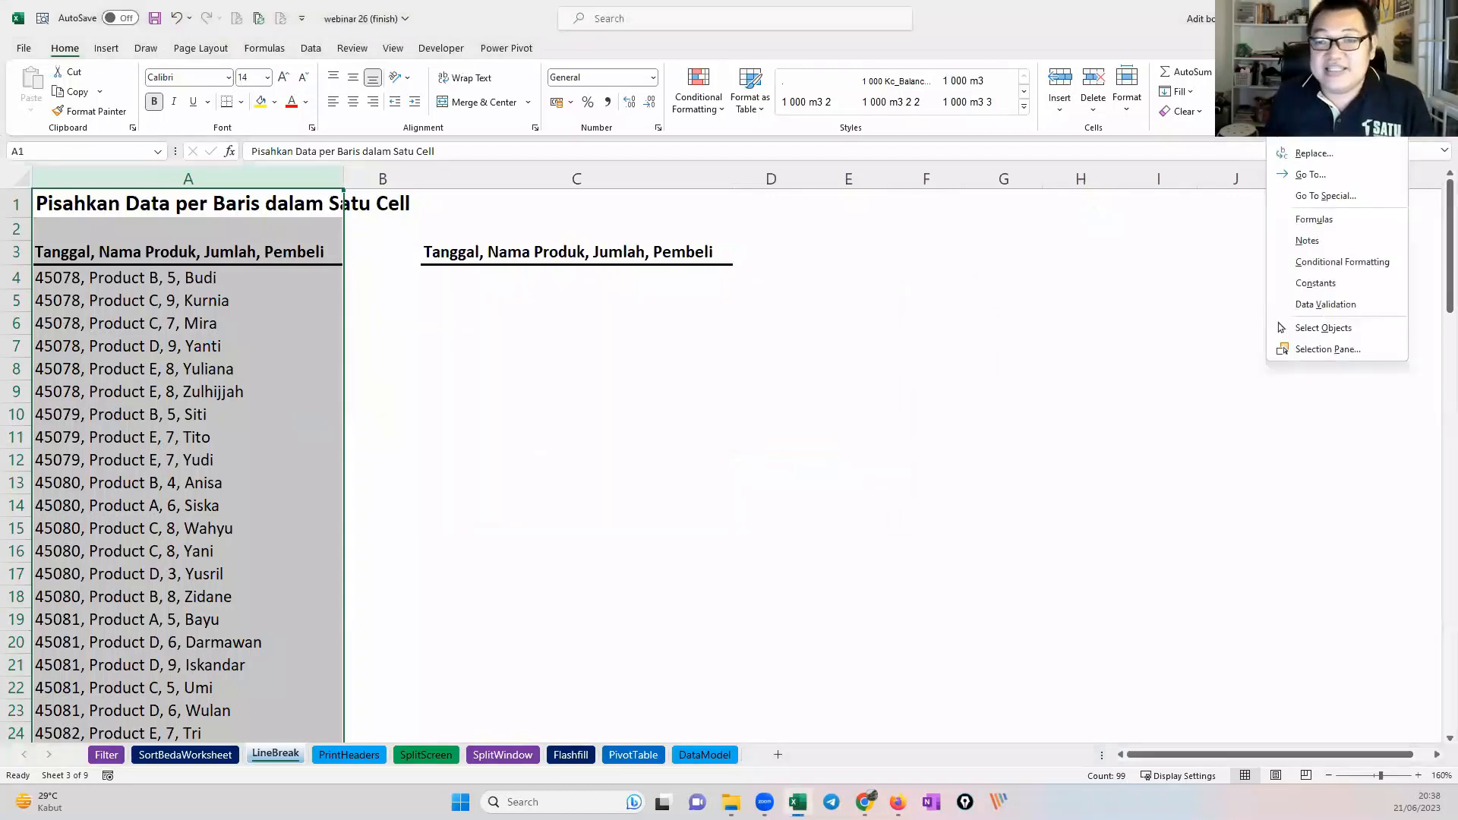
{"action": "left_click", "coordinate": [1310, 154]}
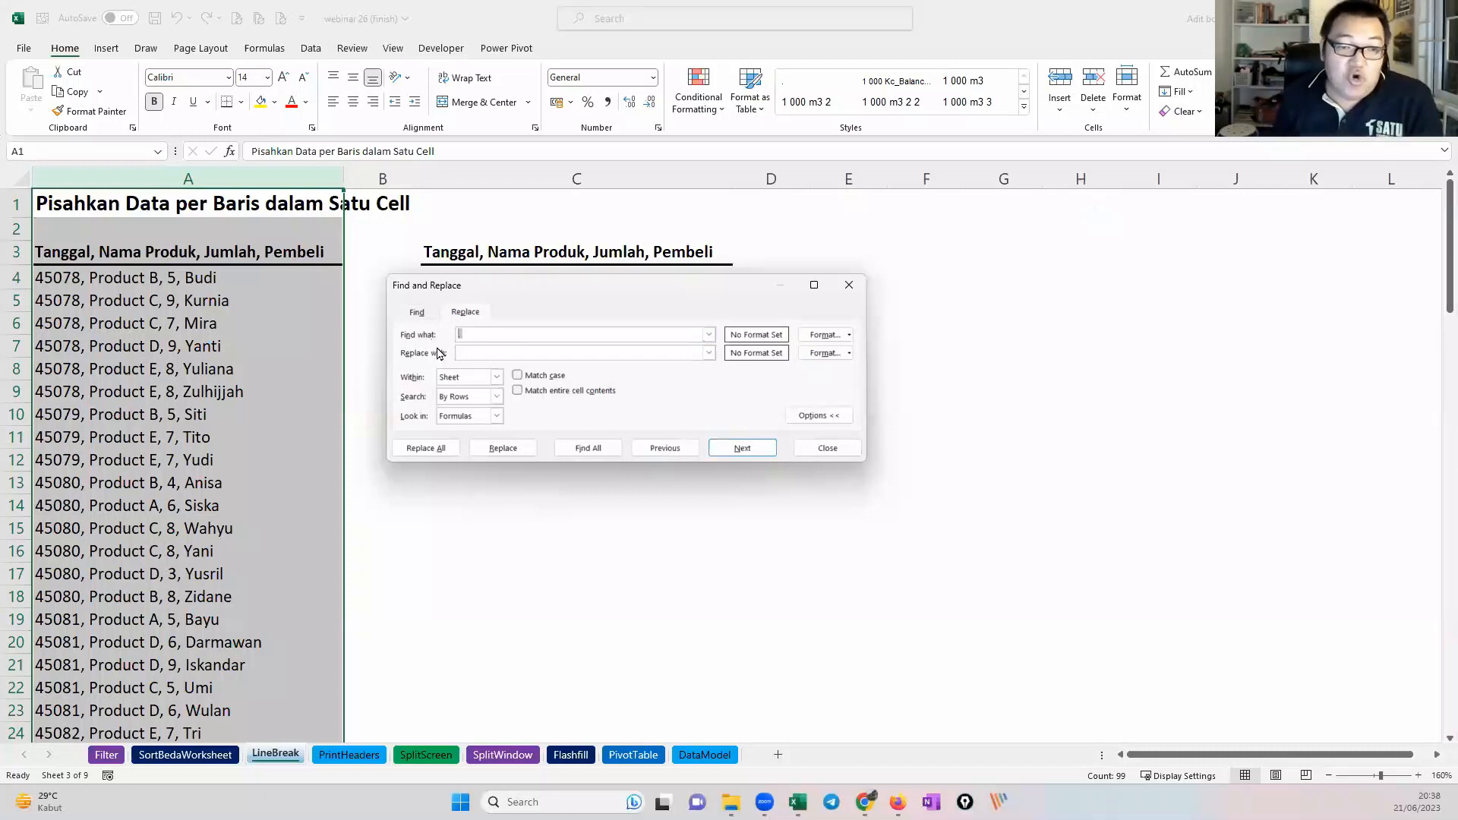
{"action": "left_click", "coordinate": [469, 353]}
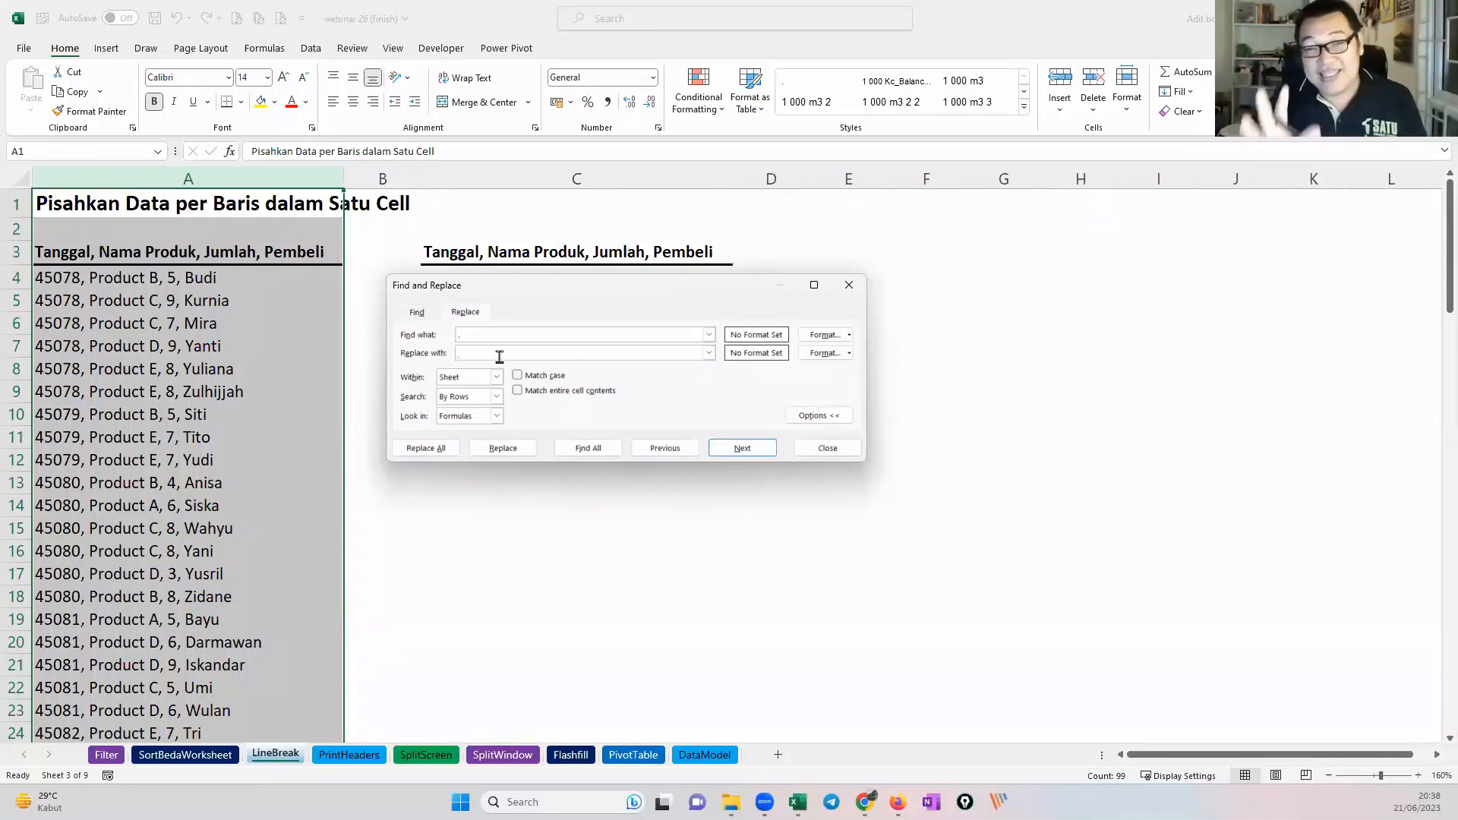
{"action": "left_click", "coordinate": [435, 448]}
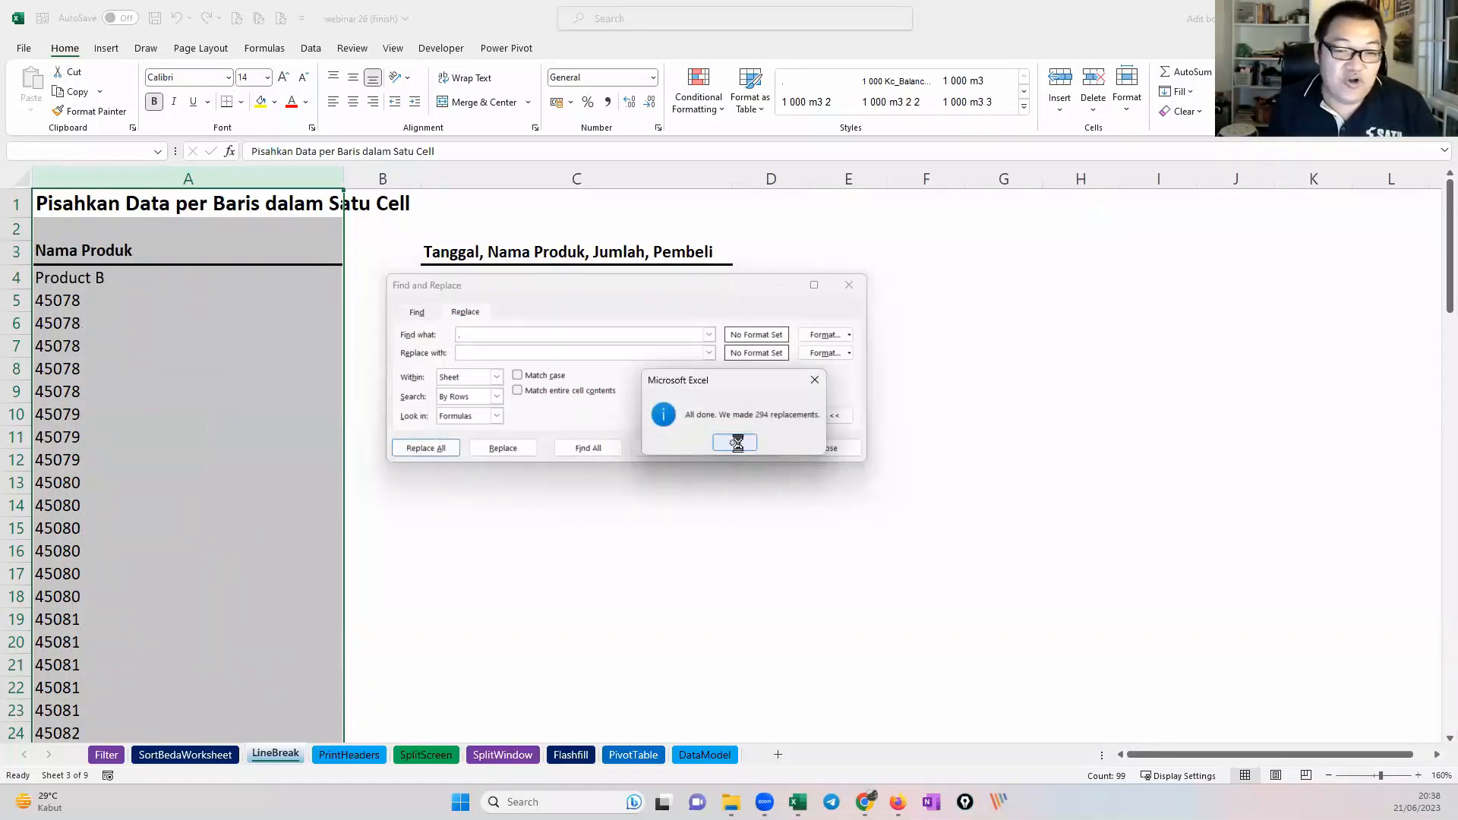
{"action": "left_click", "coordinate": [737, 441]}
{"action": "key", "text": "Escape"}
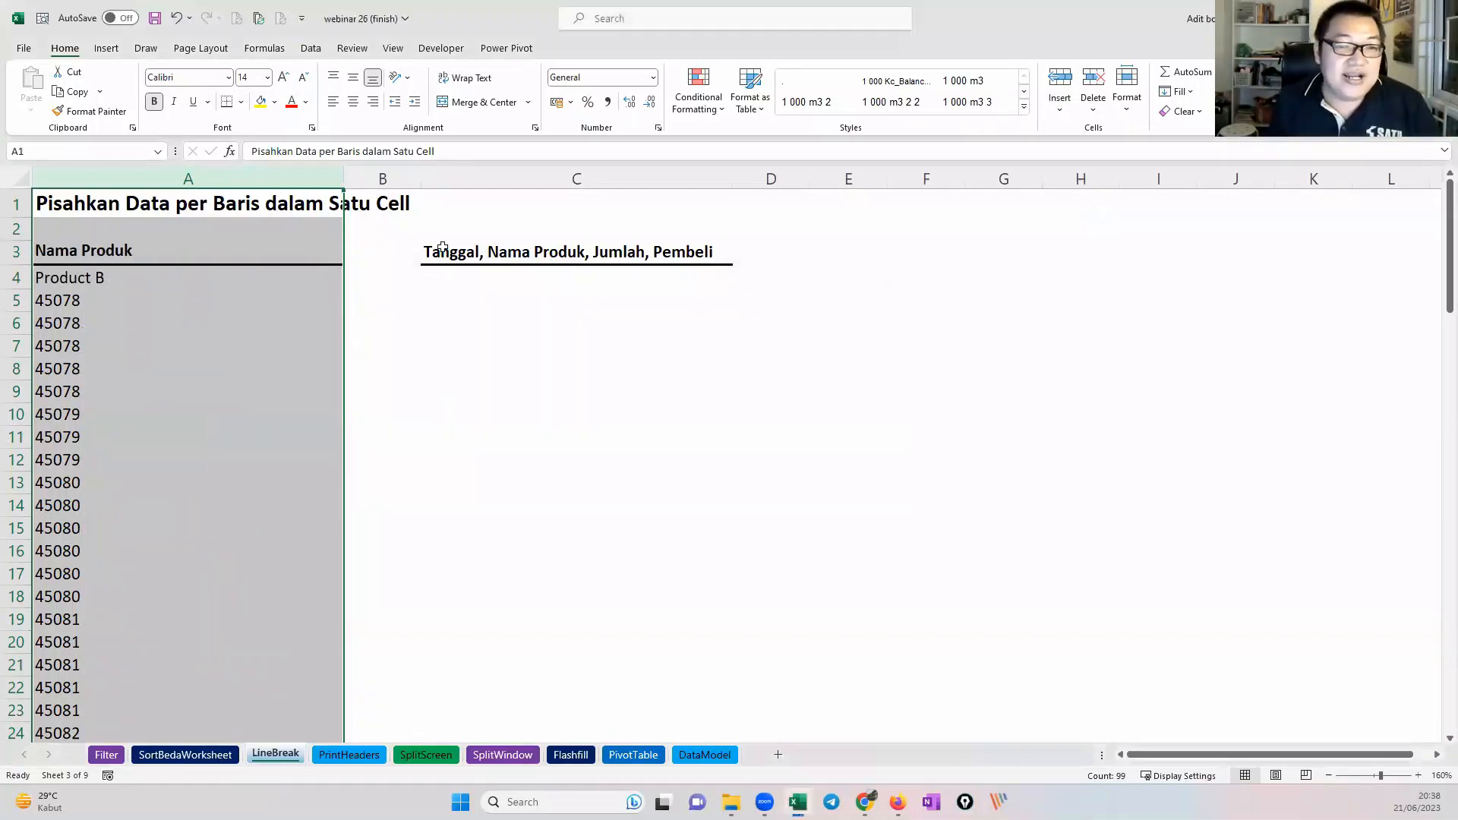
Step: Wrap the text in column A and check the entries from A4 downward
{"action": "left_click", "coordinate": [471, 77]}
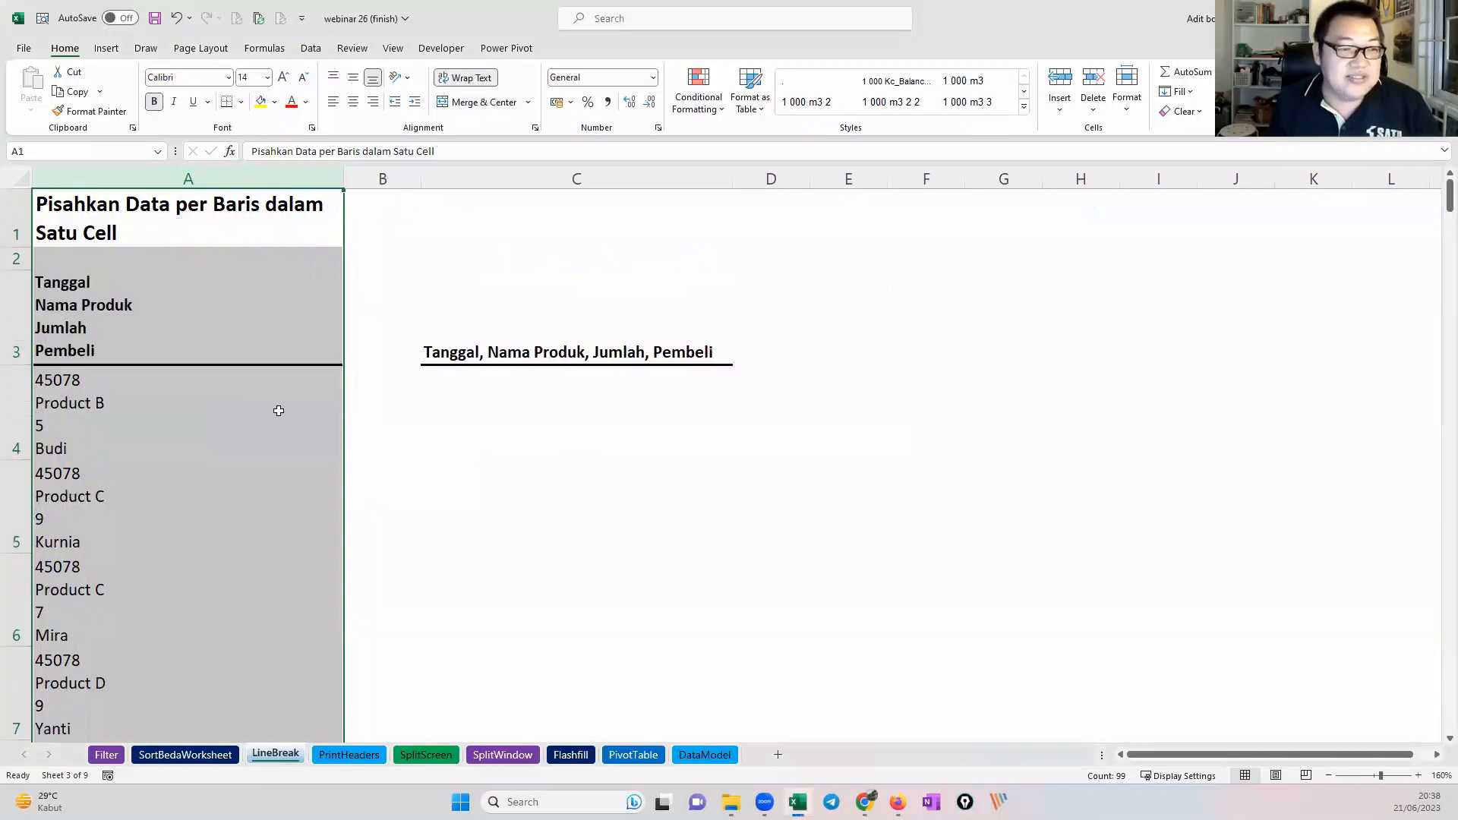
{"action": "left_click", "coordinate": [212, 431]}
{"action": "scroll", "coordinate": [222, 436], "scroll_direction": "down", "scroll_amount": 5}
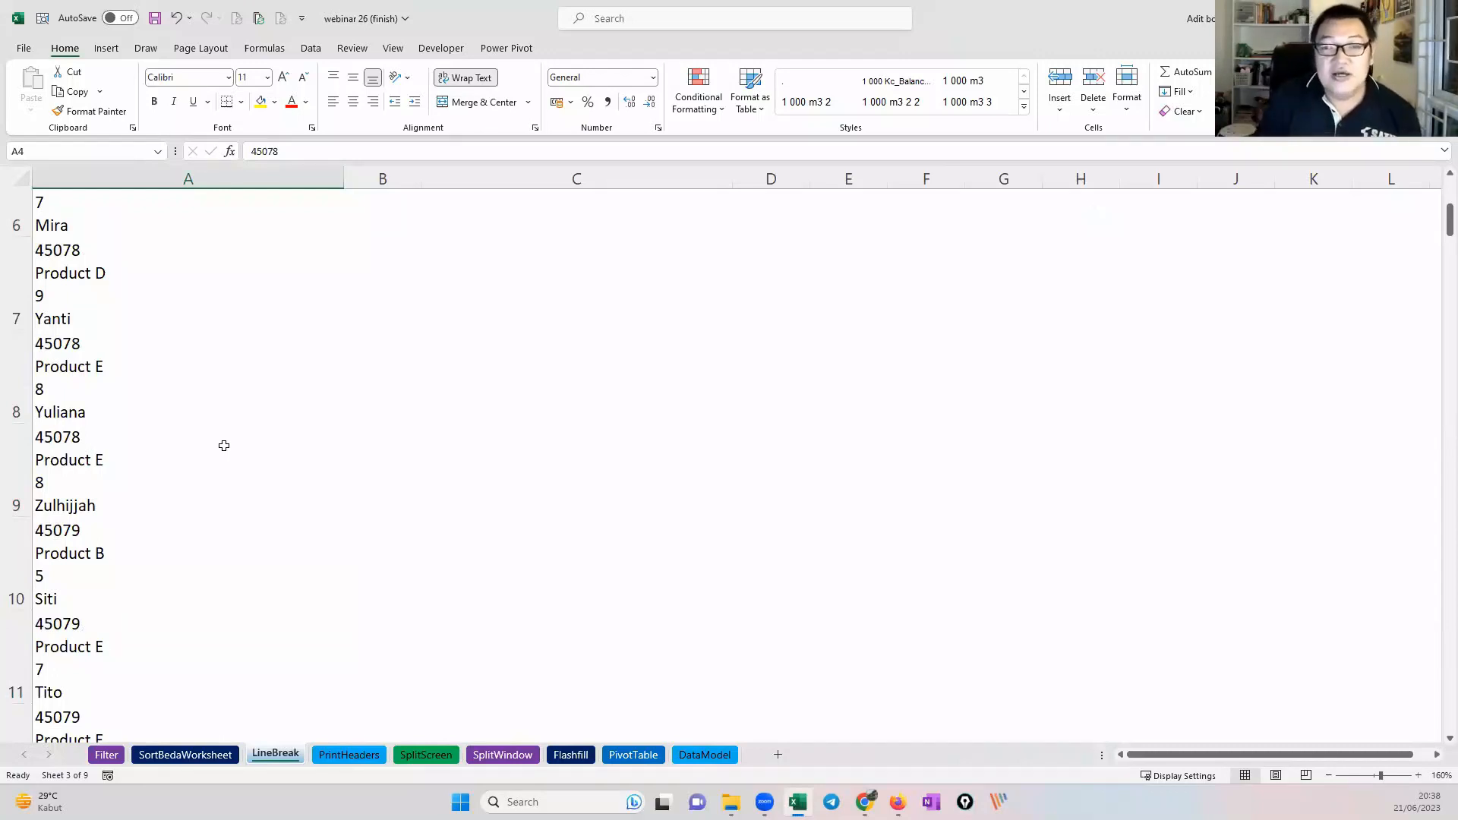
{"action": "scroll", "coordinate": [251, 429], "scroll_direction": "up", "scroll_amount": 3}
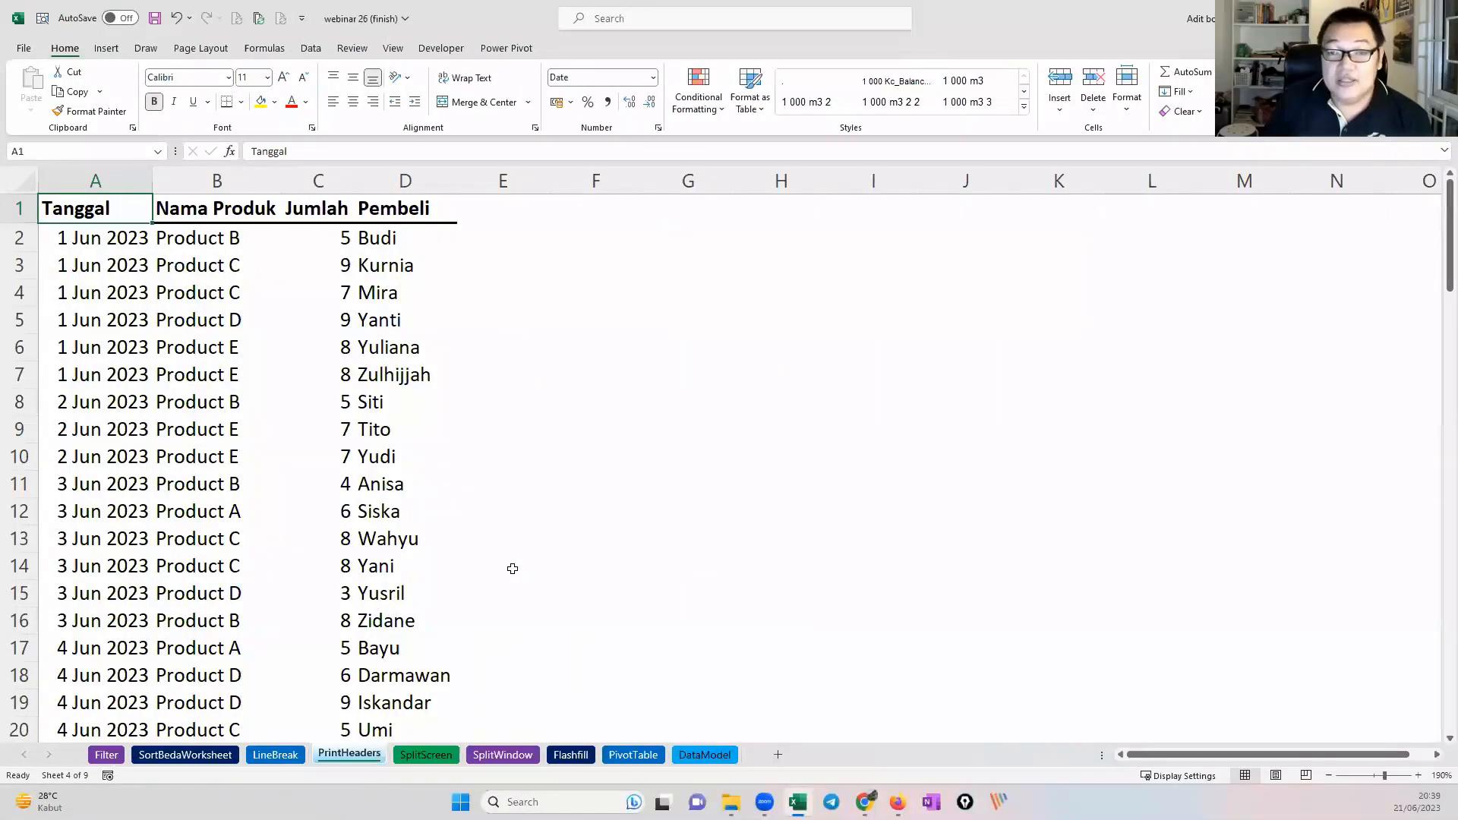
Step: Look through the PrintHeaders data, check the header row on both pages in the print preview, and return to the worksheet
{"action": "left_click", "coordinate": [145, 266]}
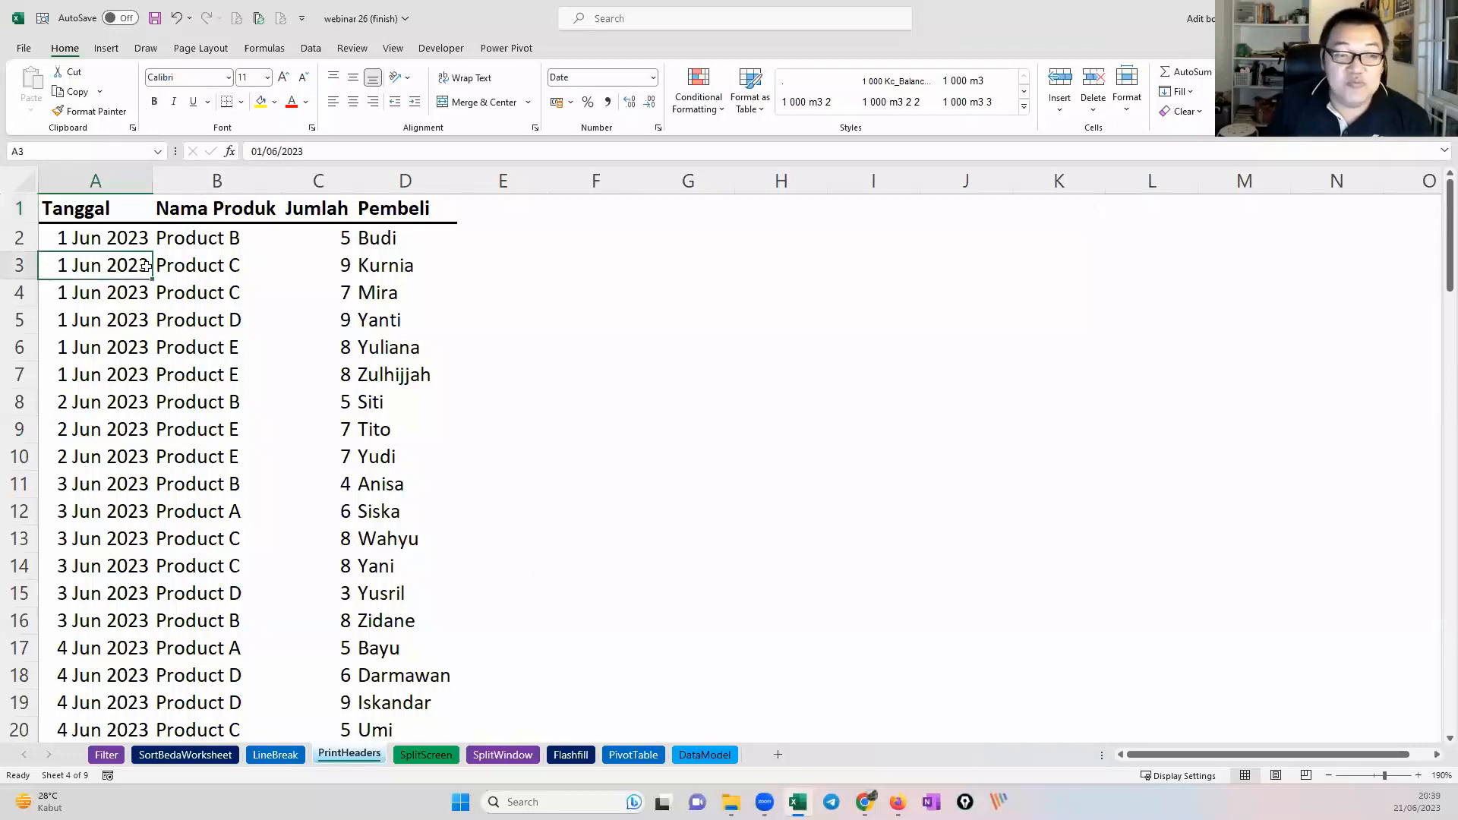
{"action": "scroll", "coordinate": [215, 305], "scroll_direction": "down", "scroll_amount": 8}
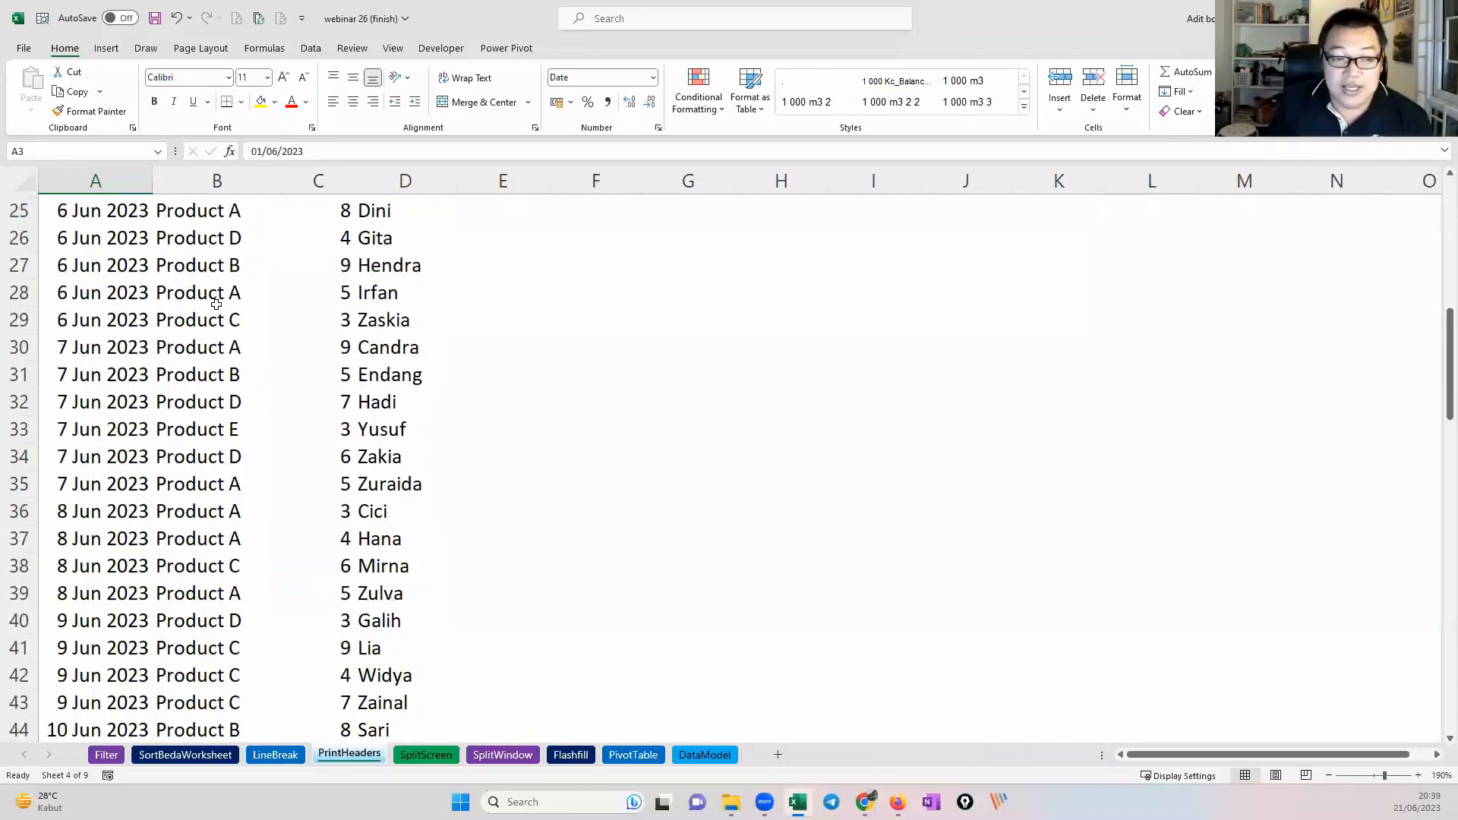
{"action": "scroll", "coordinate": [217, 303], "scroll_direction": "up", "scroll_amount": 8}
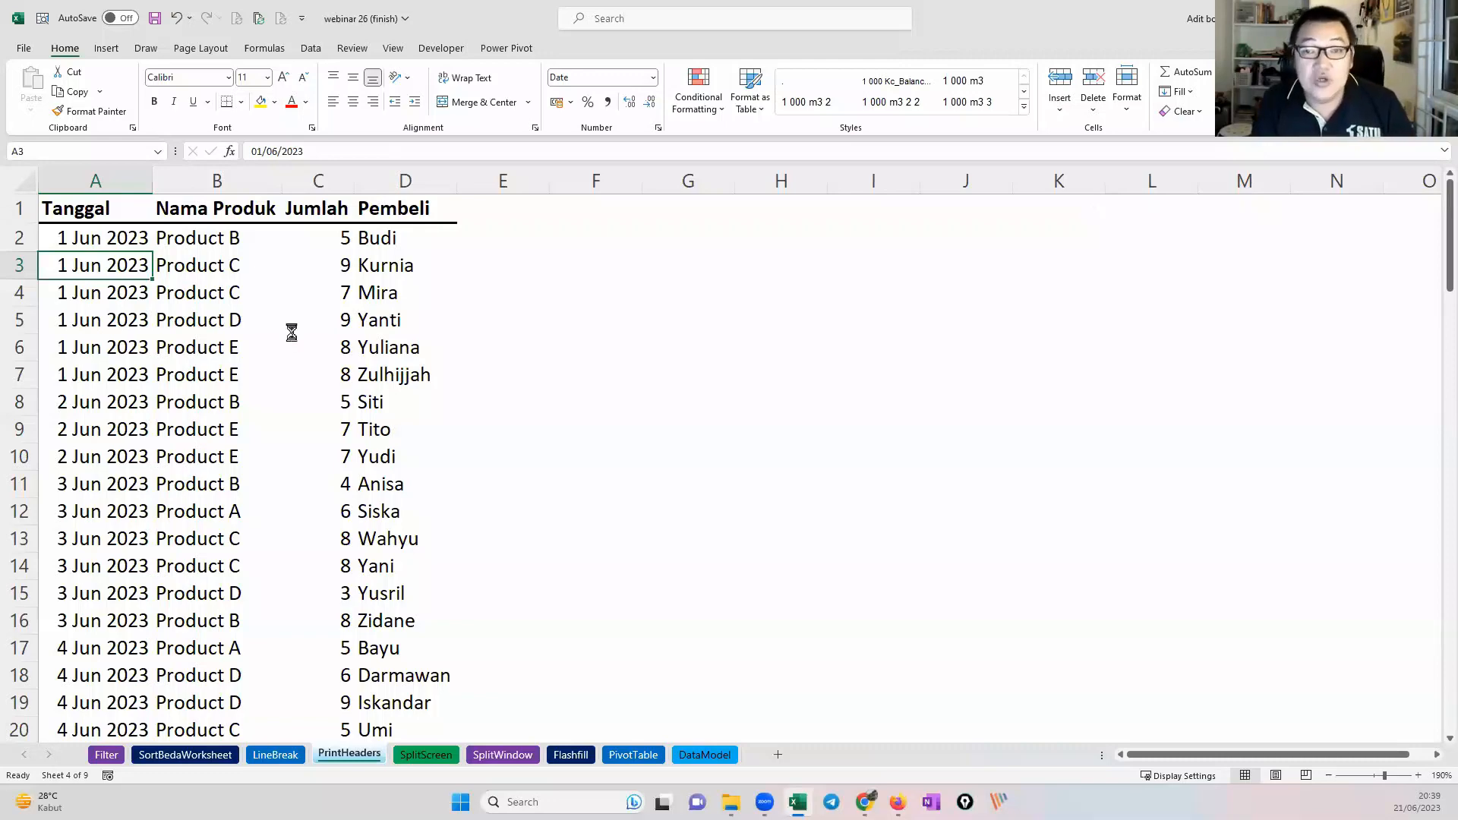
{"action": "key", "text": "ctrl+p"}
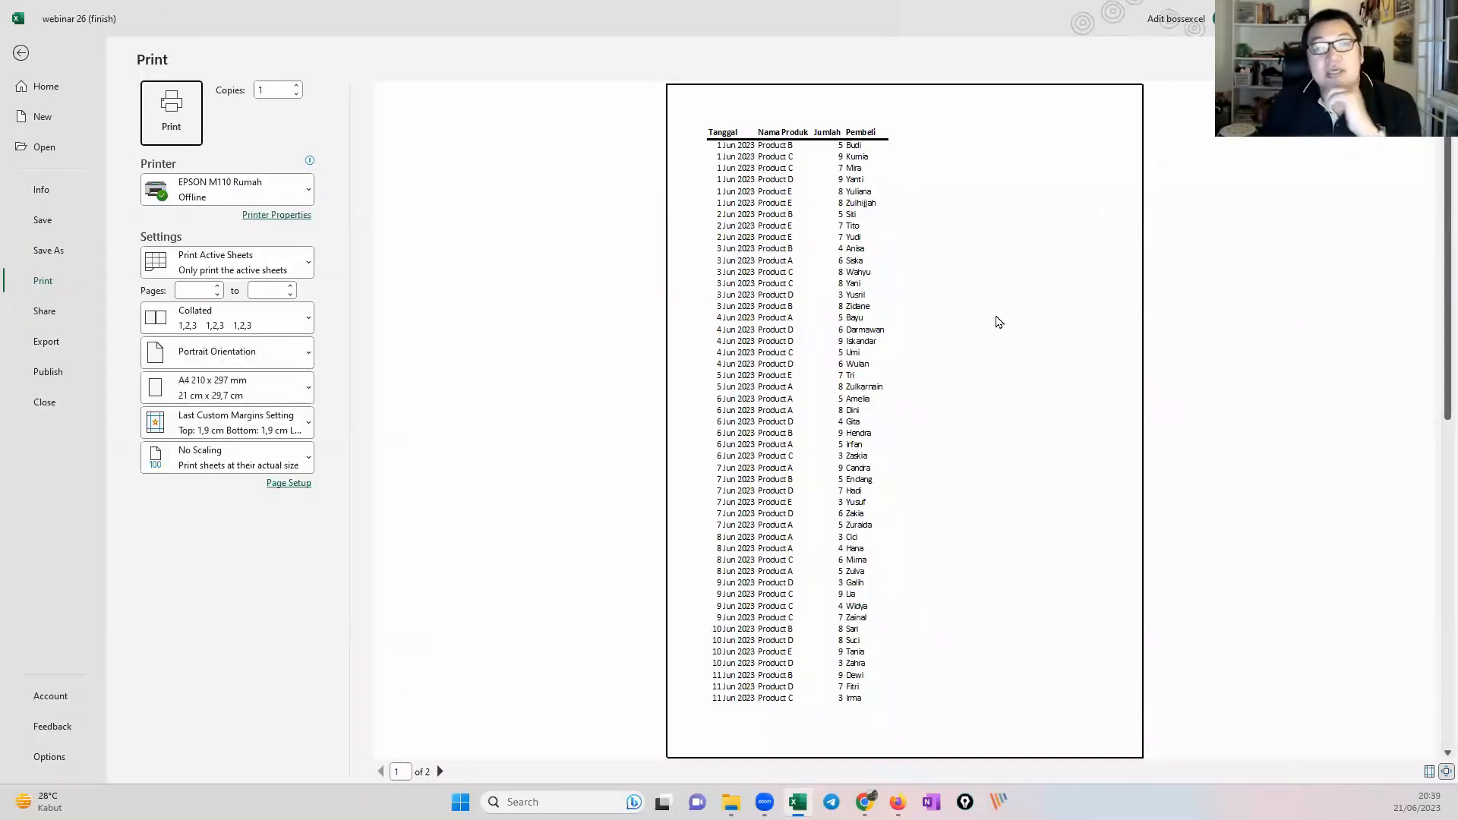
{"action": "scroll", "coordinate": [996, 311], "scroll_direction": "down", "scroll_amount": 1}
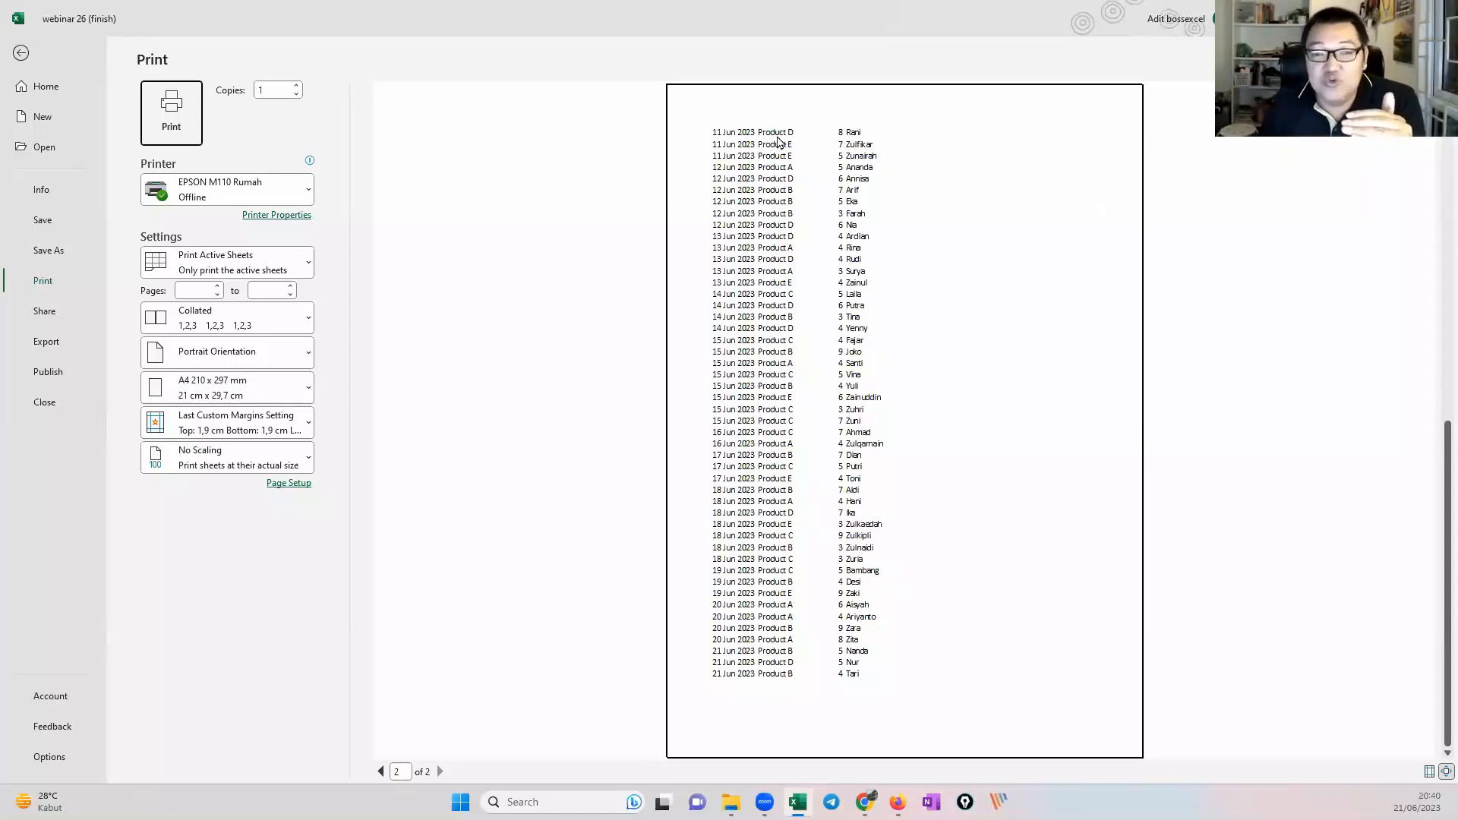
{"action": "scroll", "coordinate": [820, 180], "scroll_direction": "up", "scroll_amount": 5}
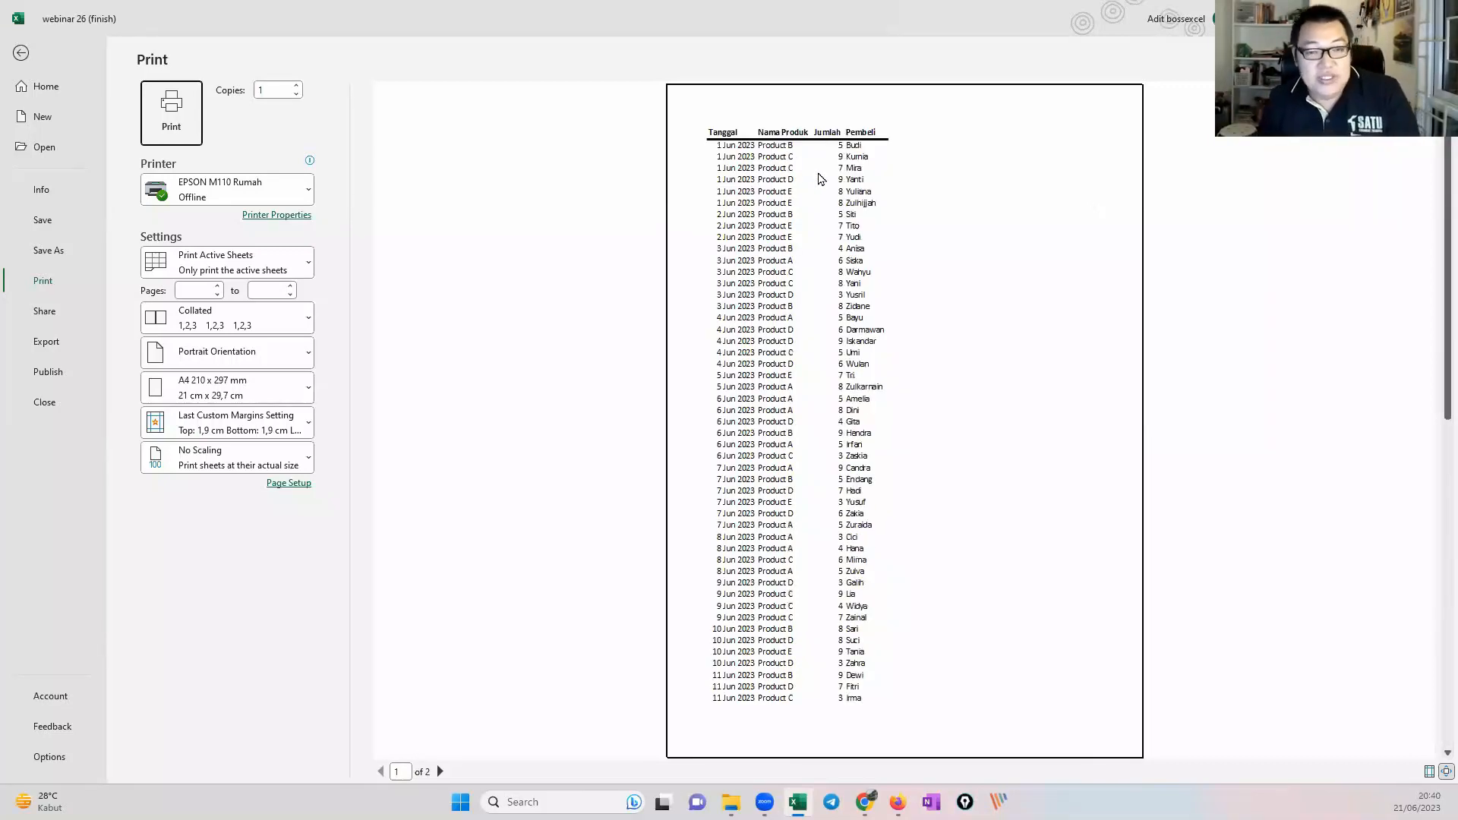
{"action": "key", "text": "Escape"}
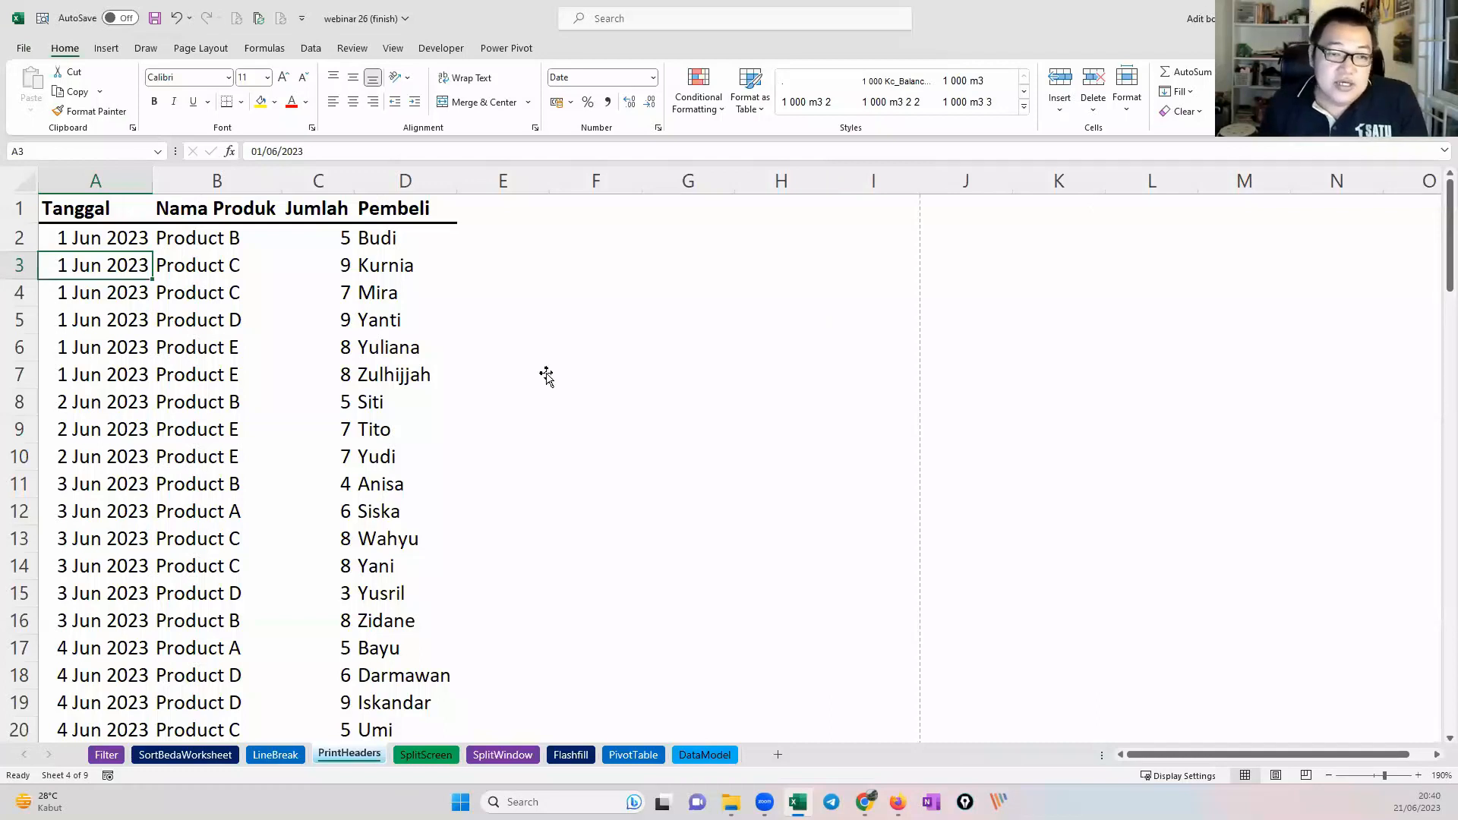
{"action": "left_click", "coordinate": [545, 374]}
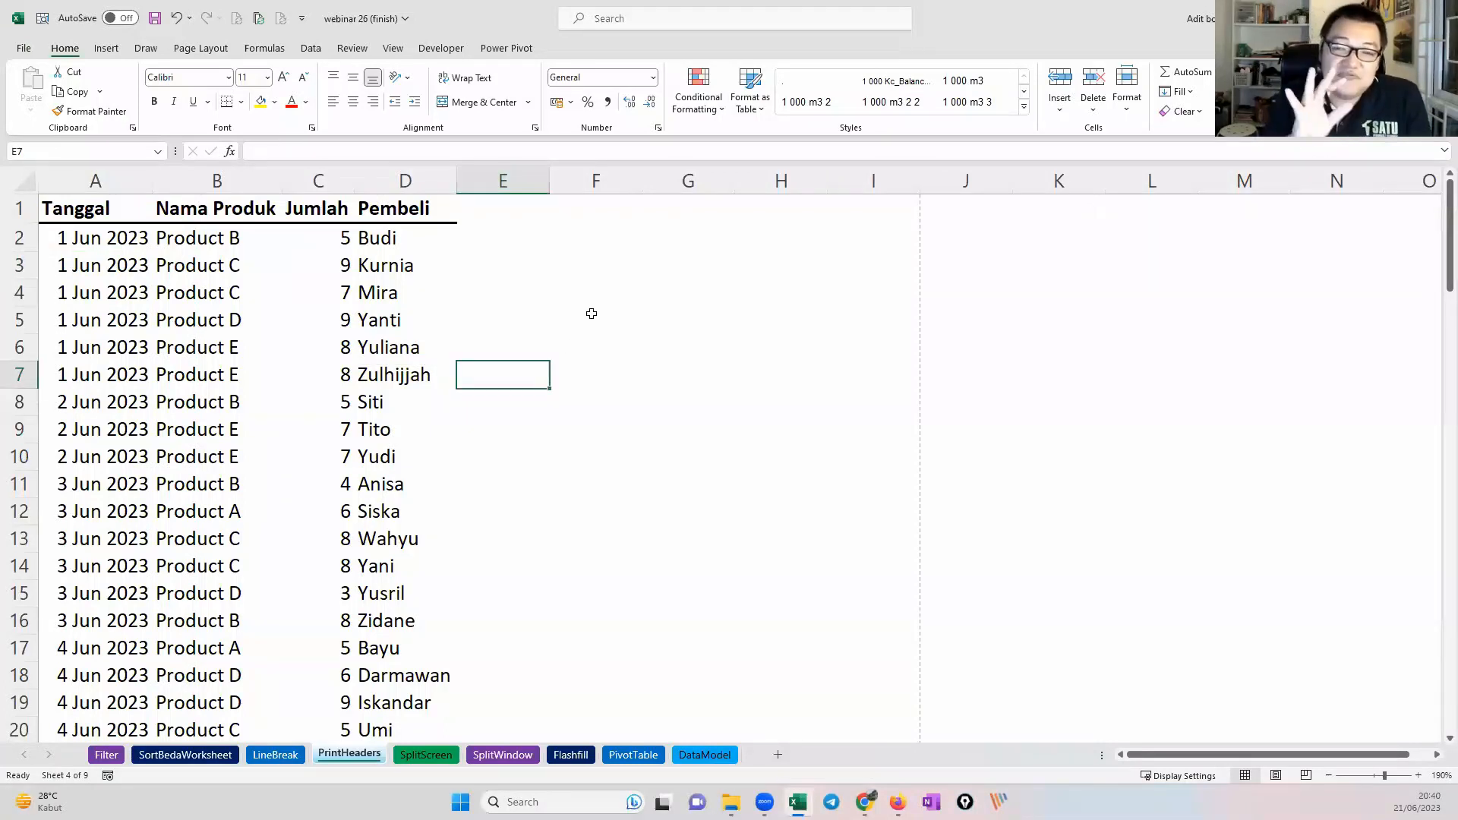
Step: View the Page settings in the Page Setup dialog for PrintHeaders and close it without changes
{"action": "left_click", "coordinate": [199, 49]}
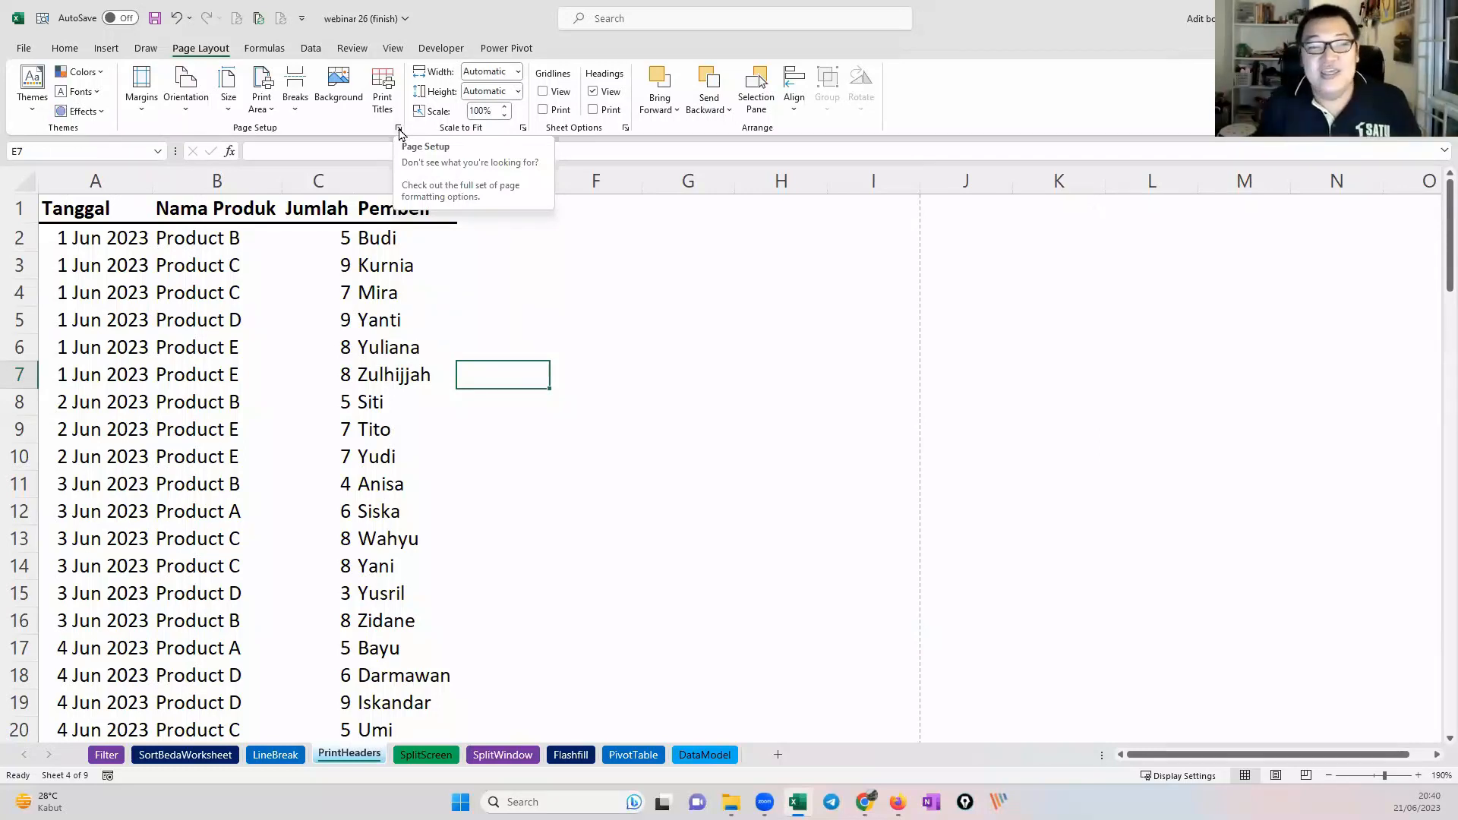
{"action": "left_click", "coordinate": [398, 129]}
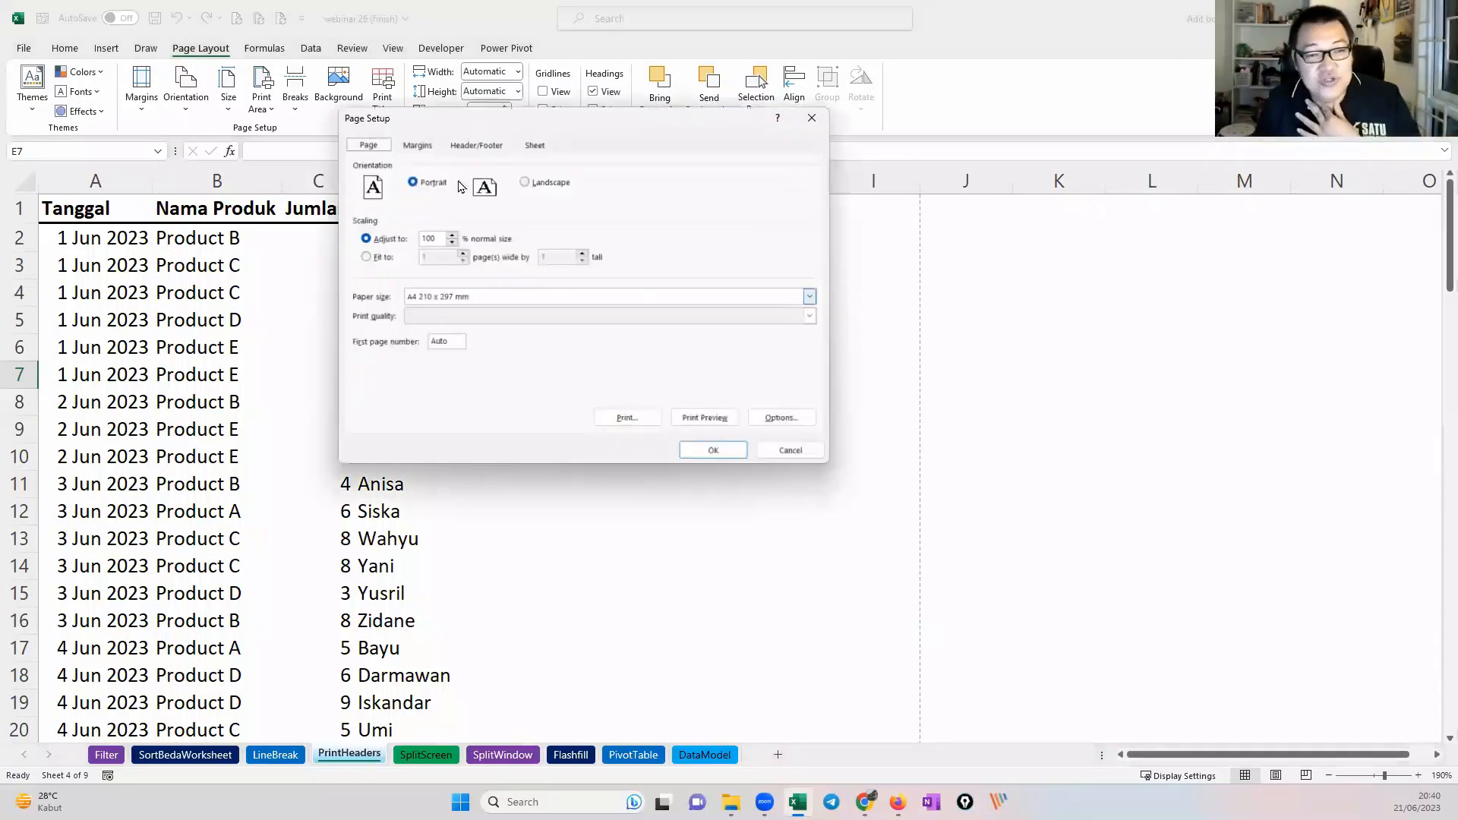
{"action": "left_click_drag", "start_coordinate": [486, 125], "coordinate": [655, 263]}
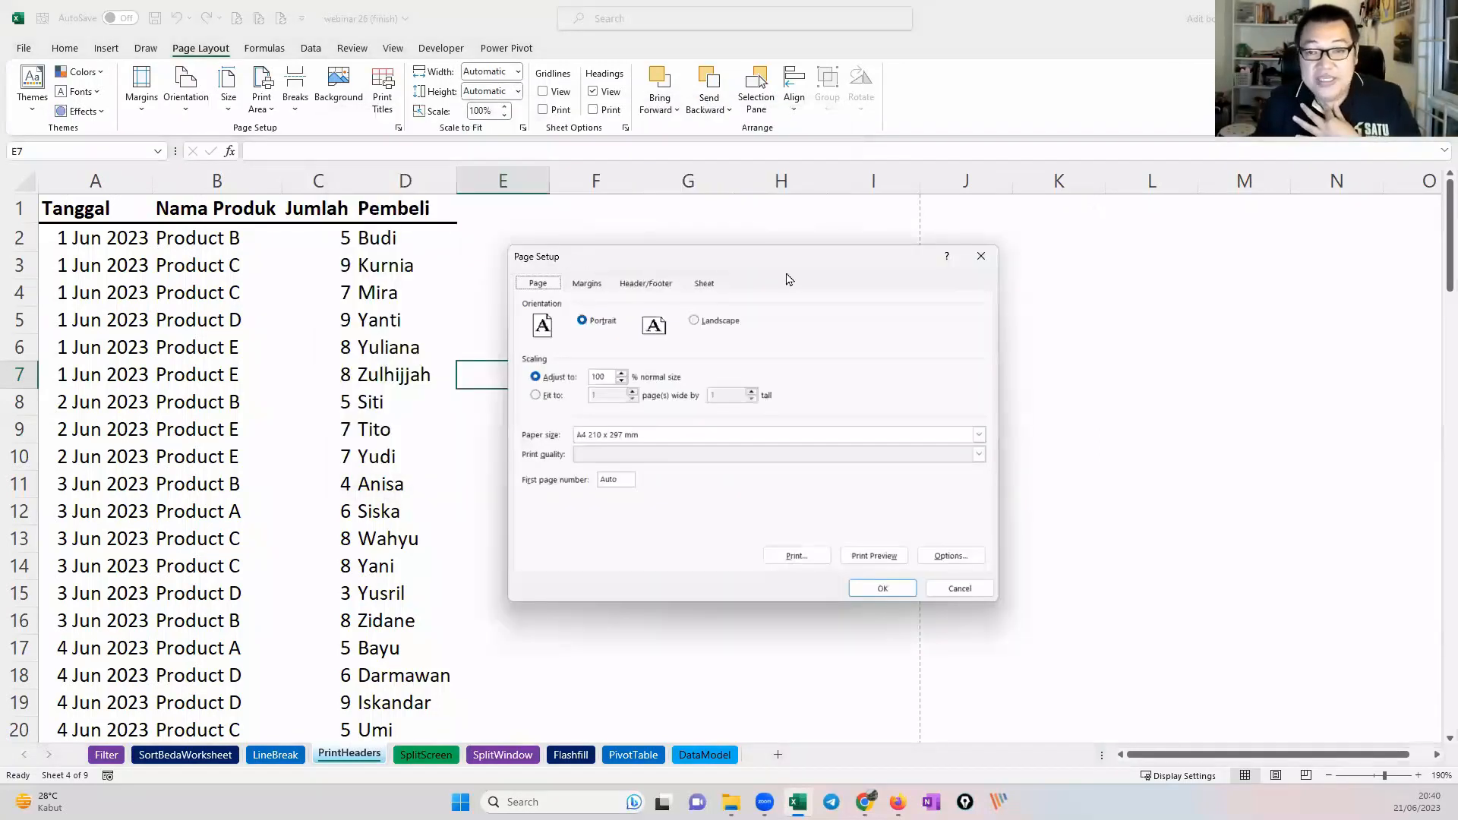
{"action": "left_click", "coordinate": [981, 256]}
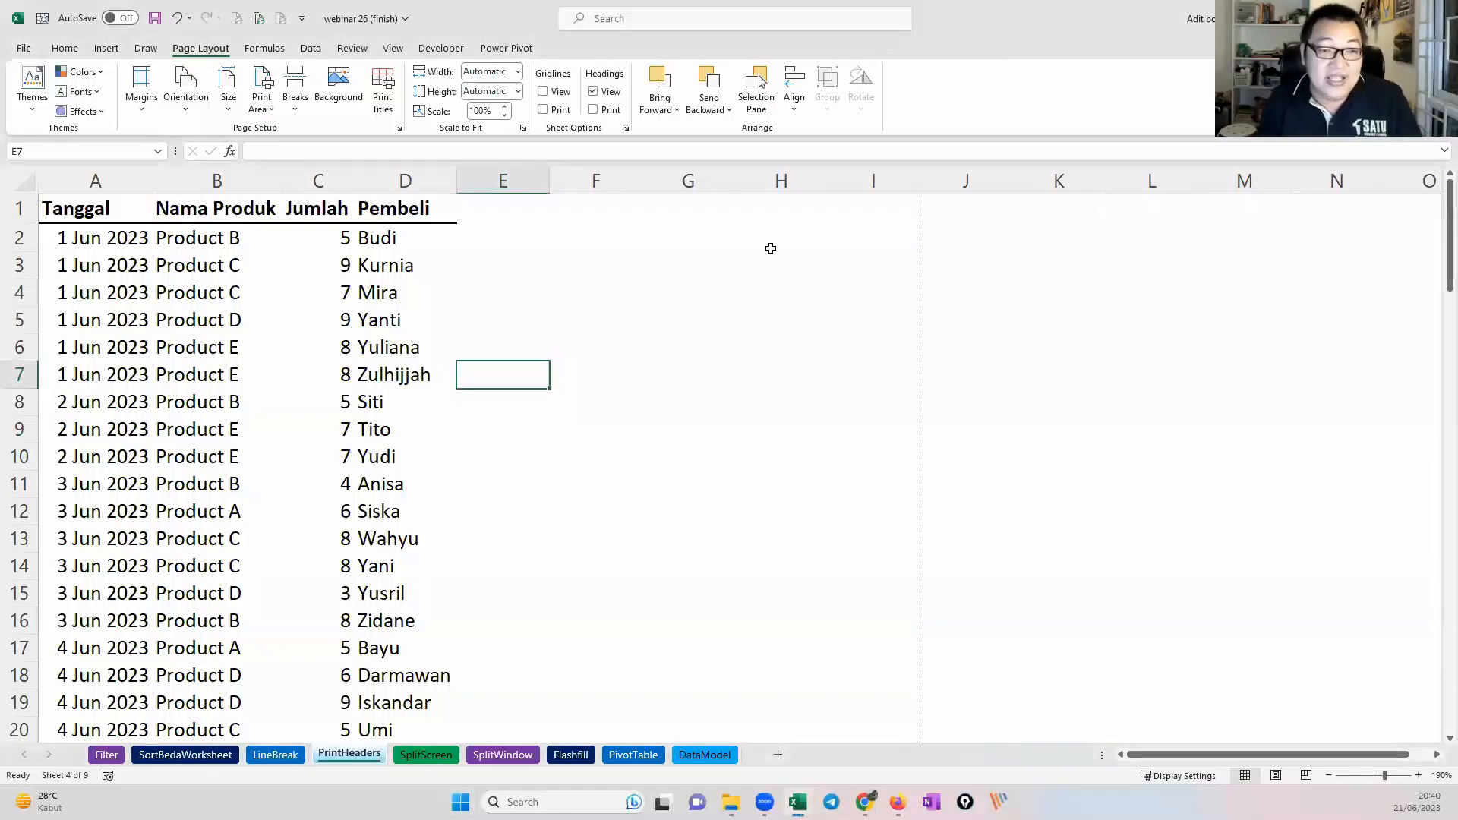
{"action": "key", "text": "alt"}
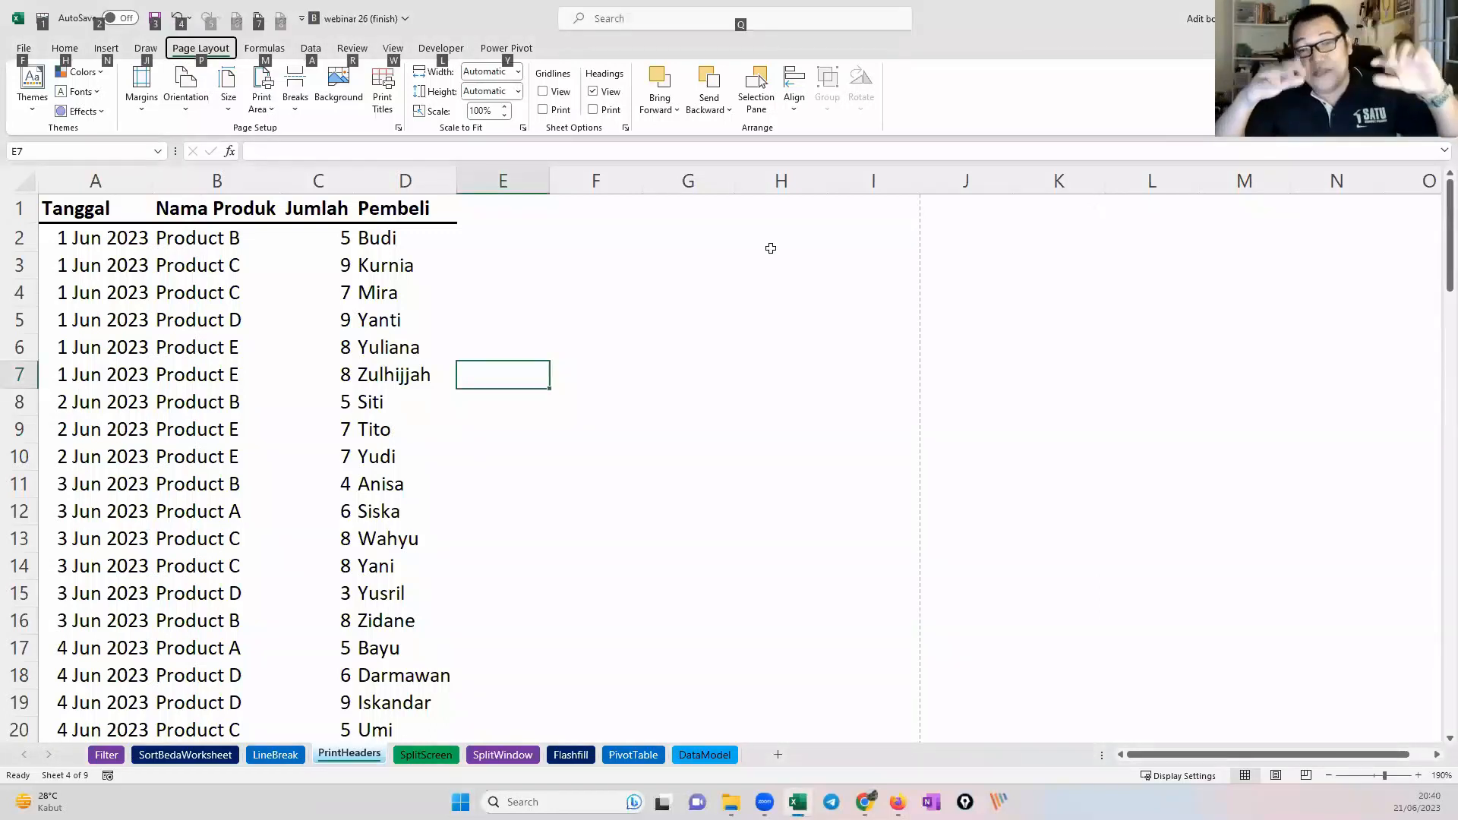
{"action": "key", "text": "p"}
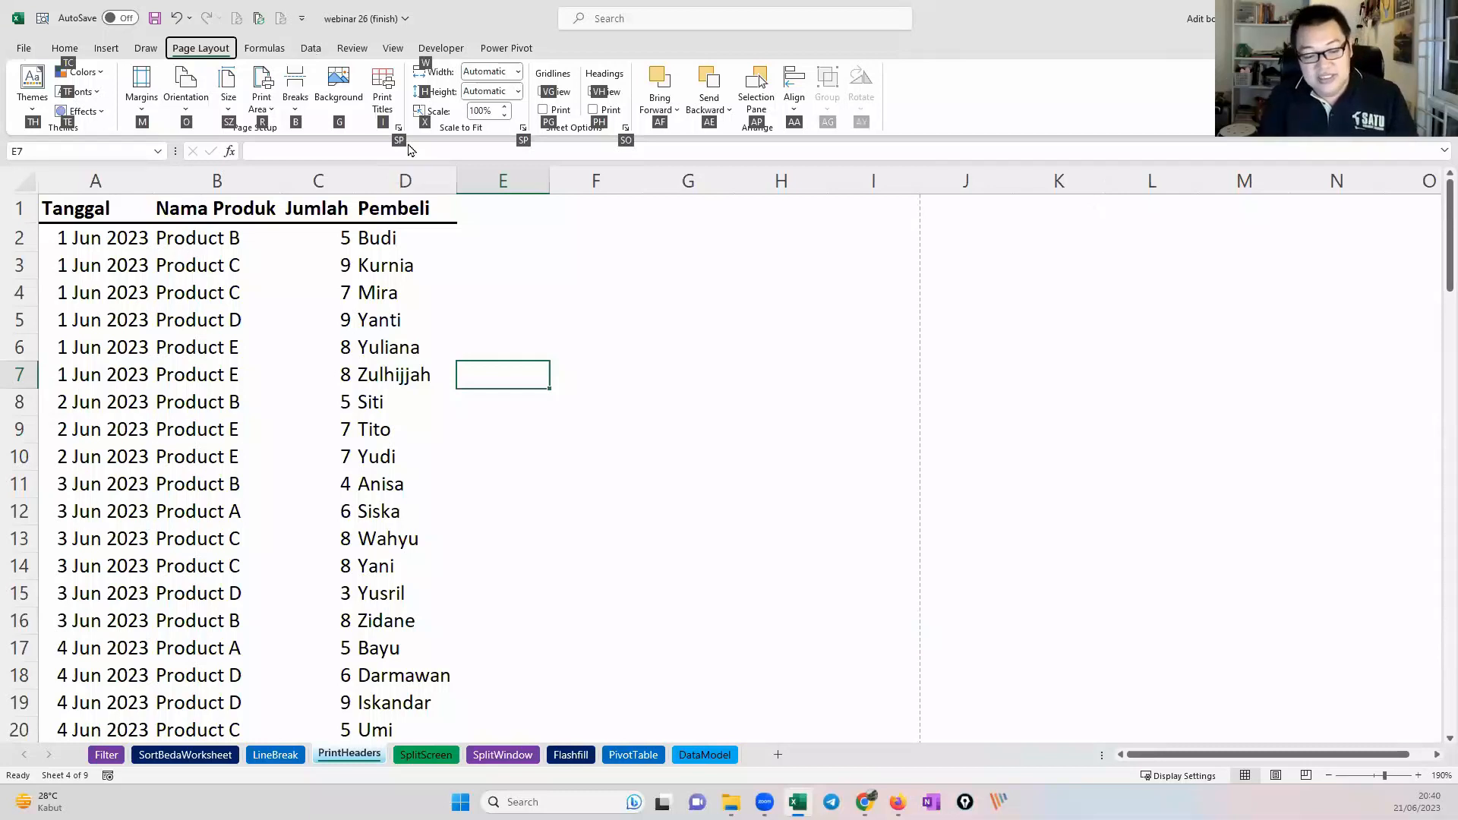
{"action": "key", "text": "s"}
{"action": "key", "text": "p"}
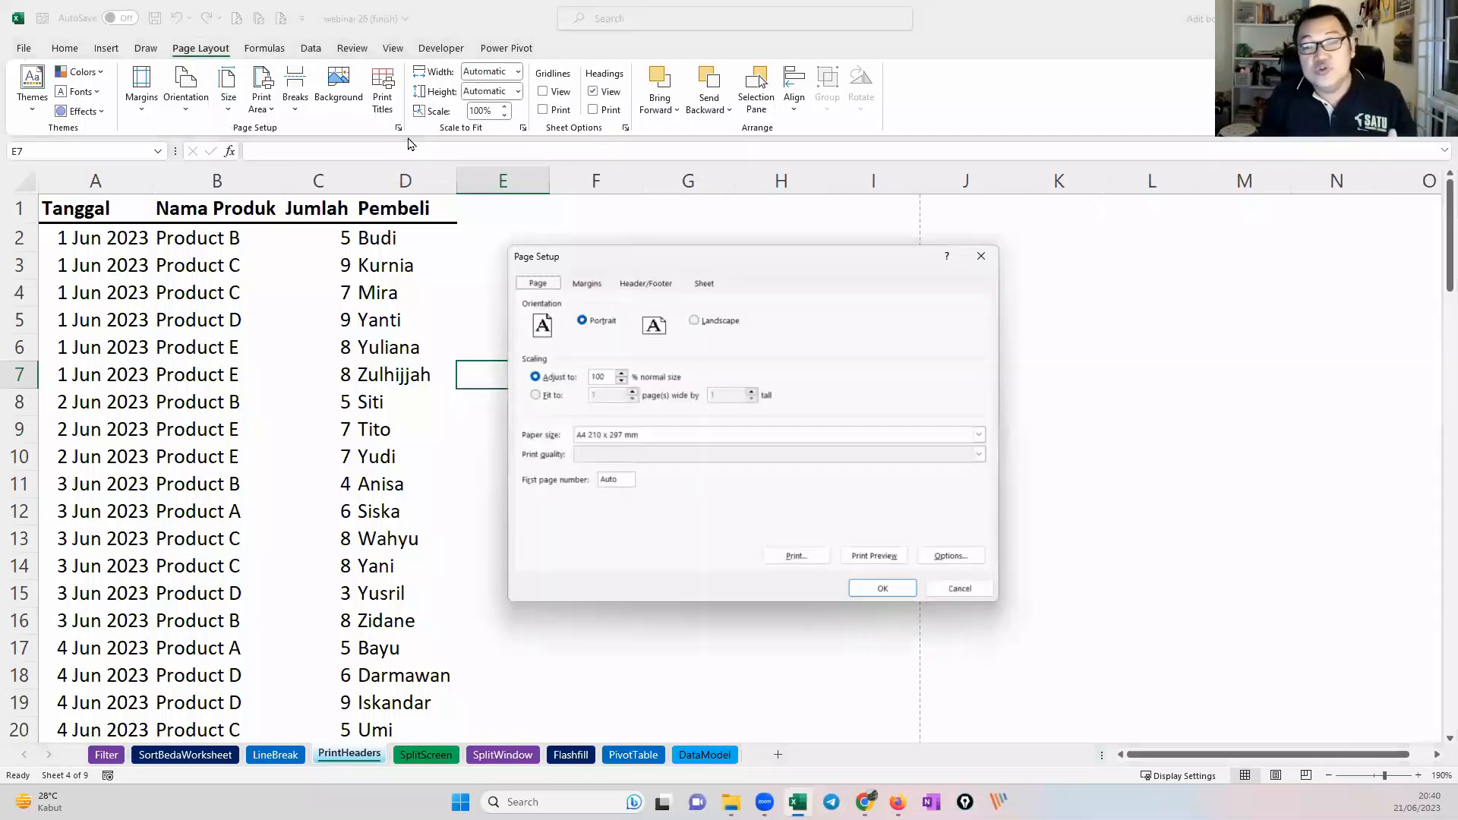
{"action": "left_click", "coordinate": [982, 259]}
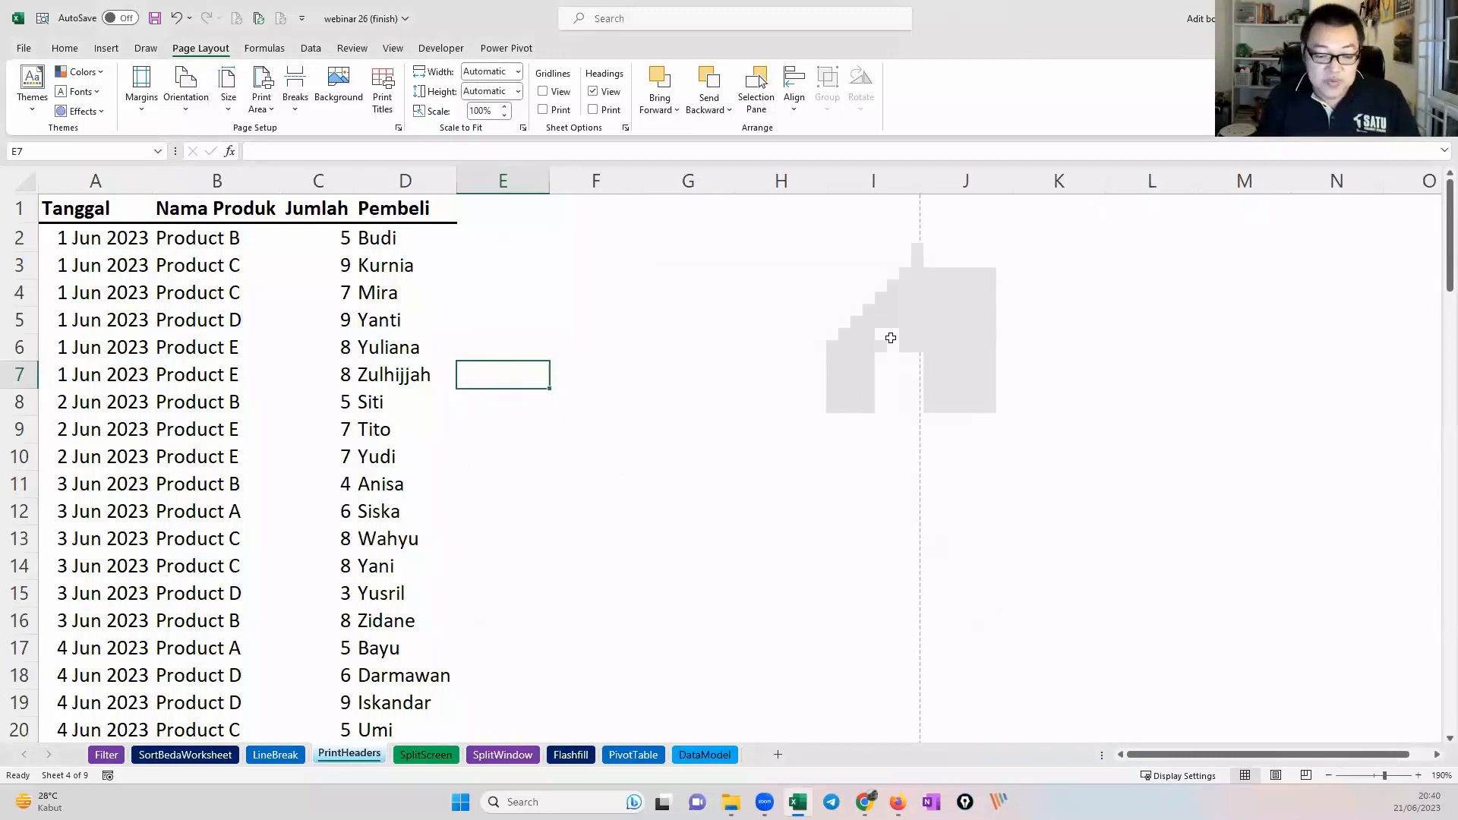
Step: Set row 1 ($1:$1) of PrintHeaders as the row to repeat at the top of printed pages in Page Setup
{"action": "key", "text": "alt"}
{"action": "key", "text": "p"}
{"action": "key", "text": "s"}
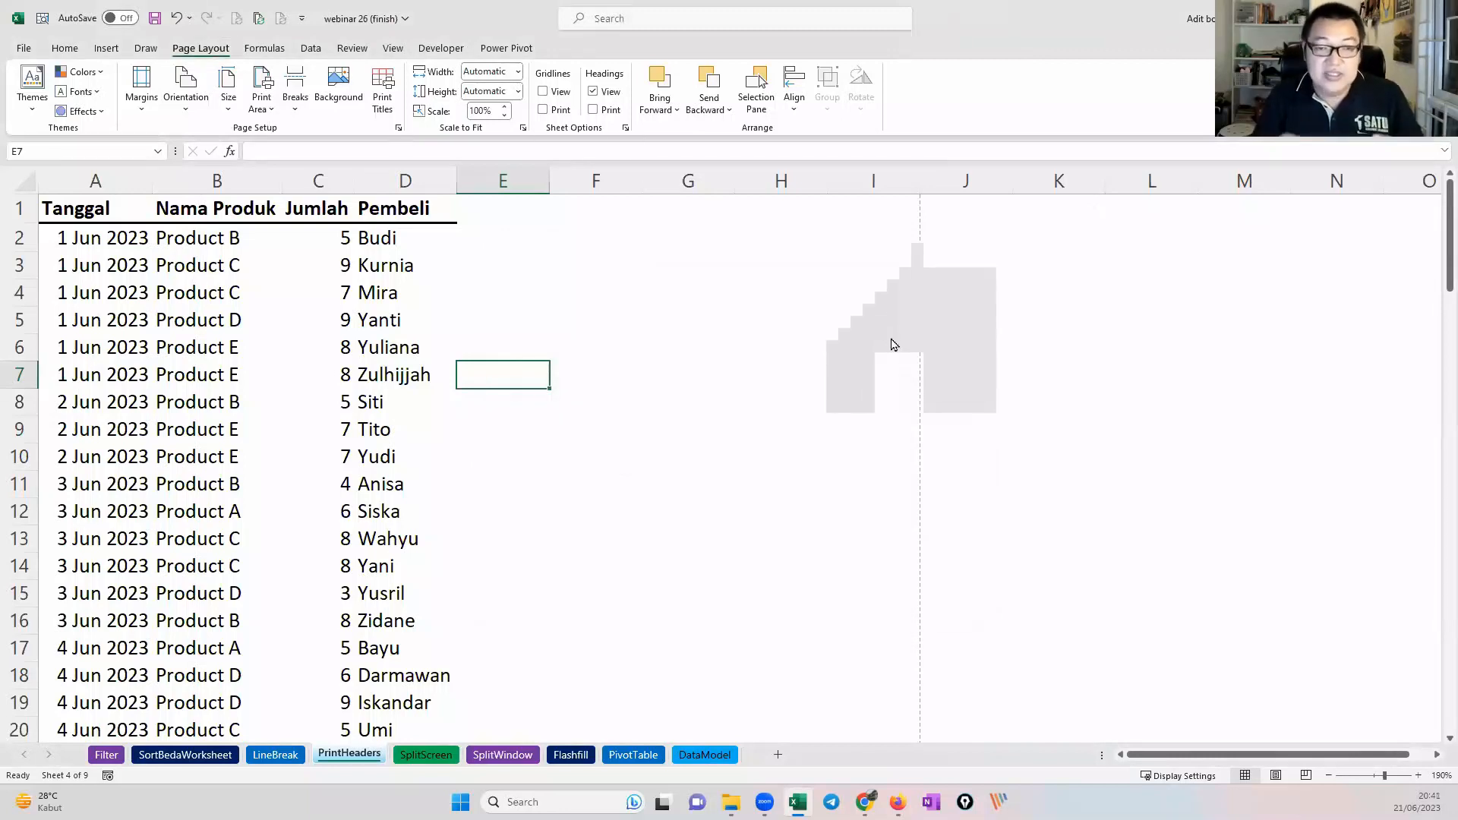
{"action": "key", "text": "p"}
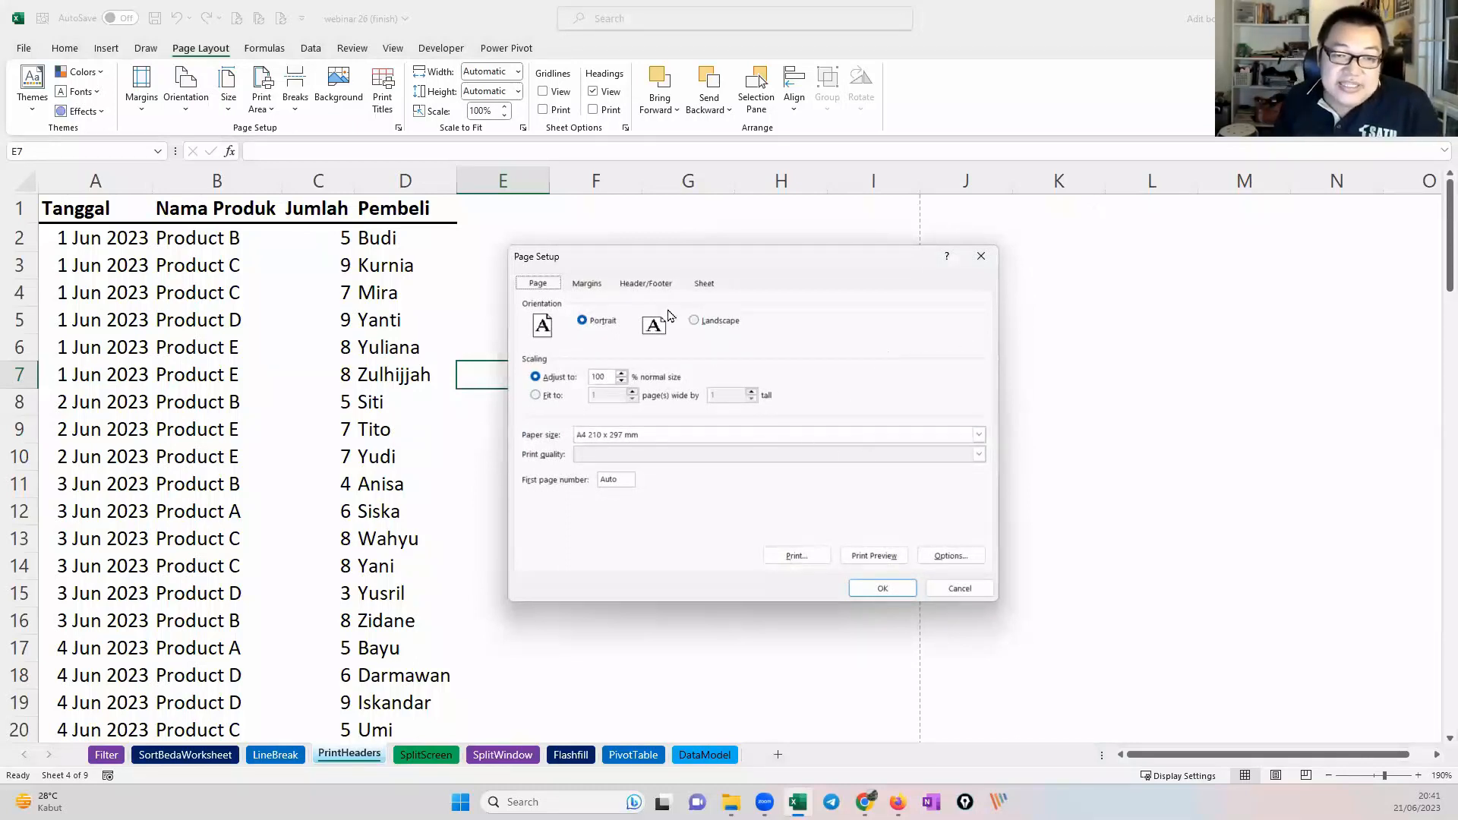
{"action": "left_click", "coordinate": [704, 286]}
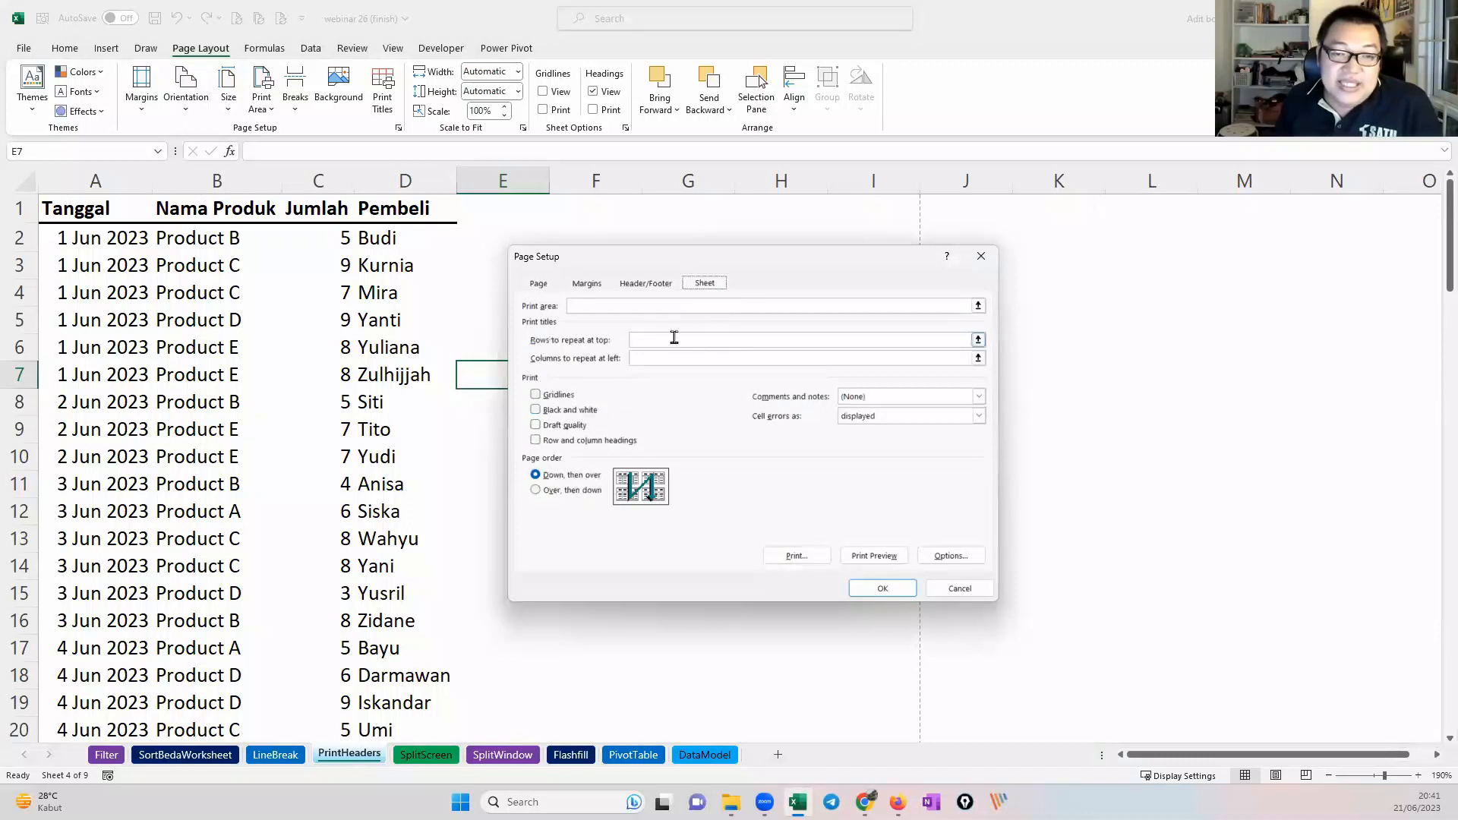
{"action": "left_click", "coordinate": [644, 340]}
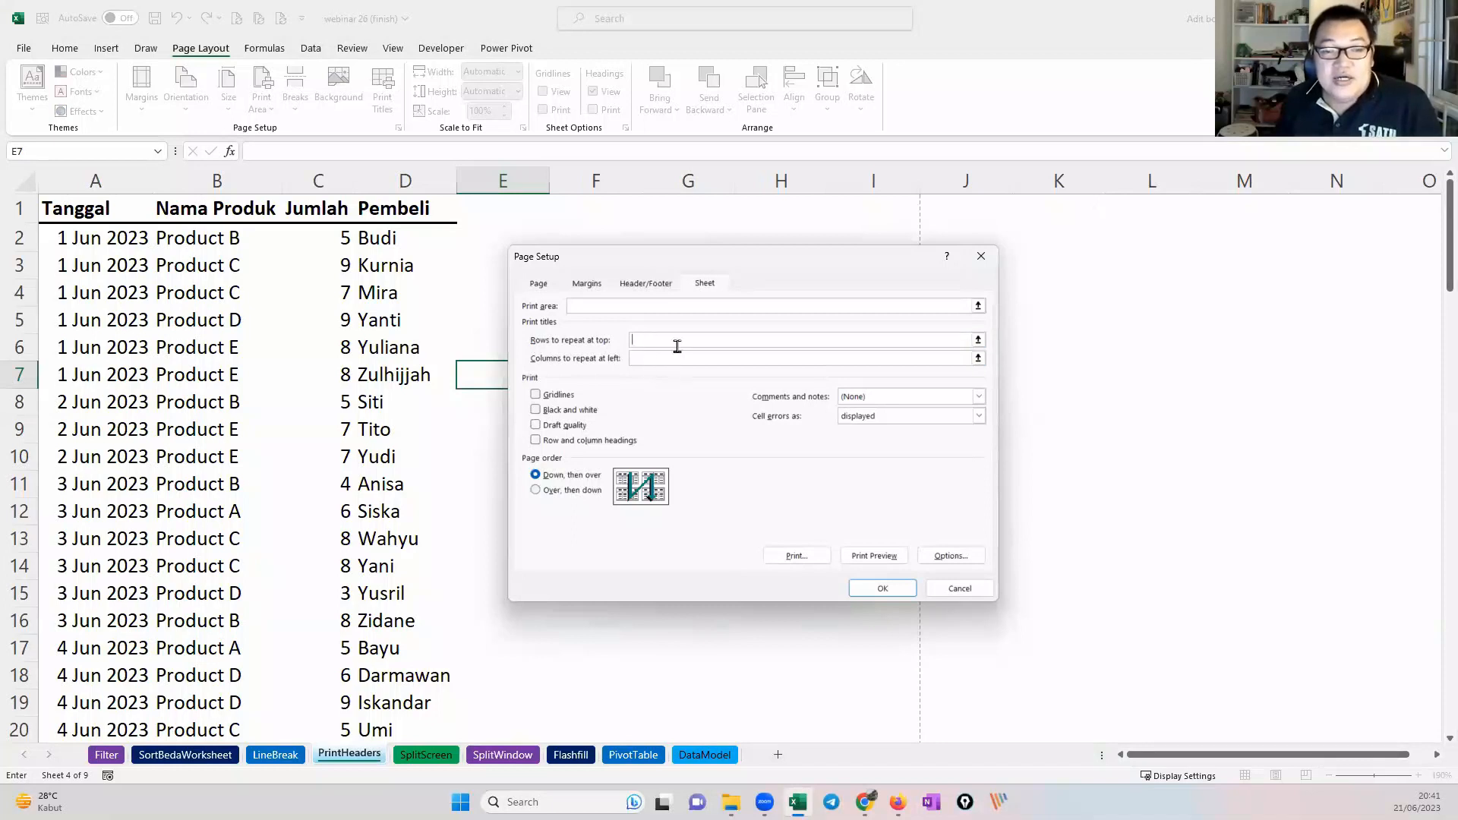
{"action": "left_click", "coordinate": [23, 210]}
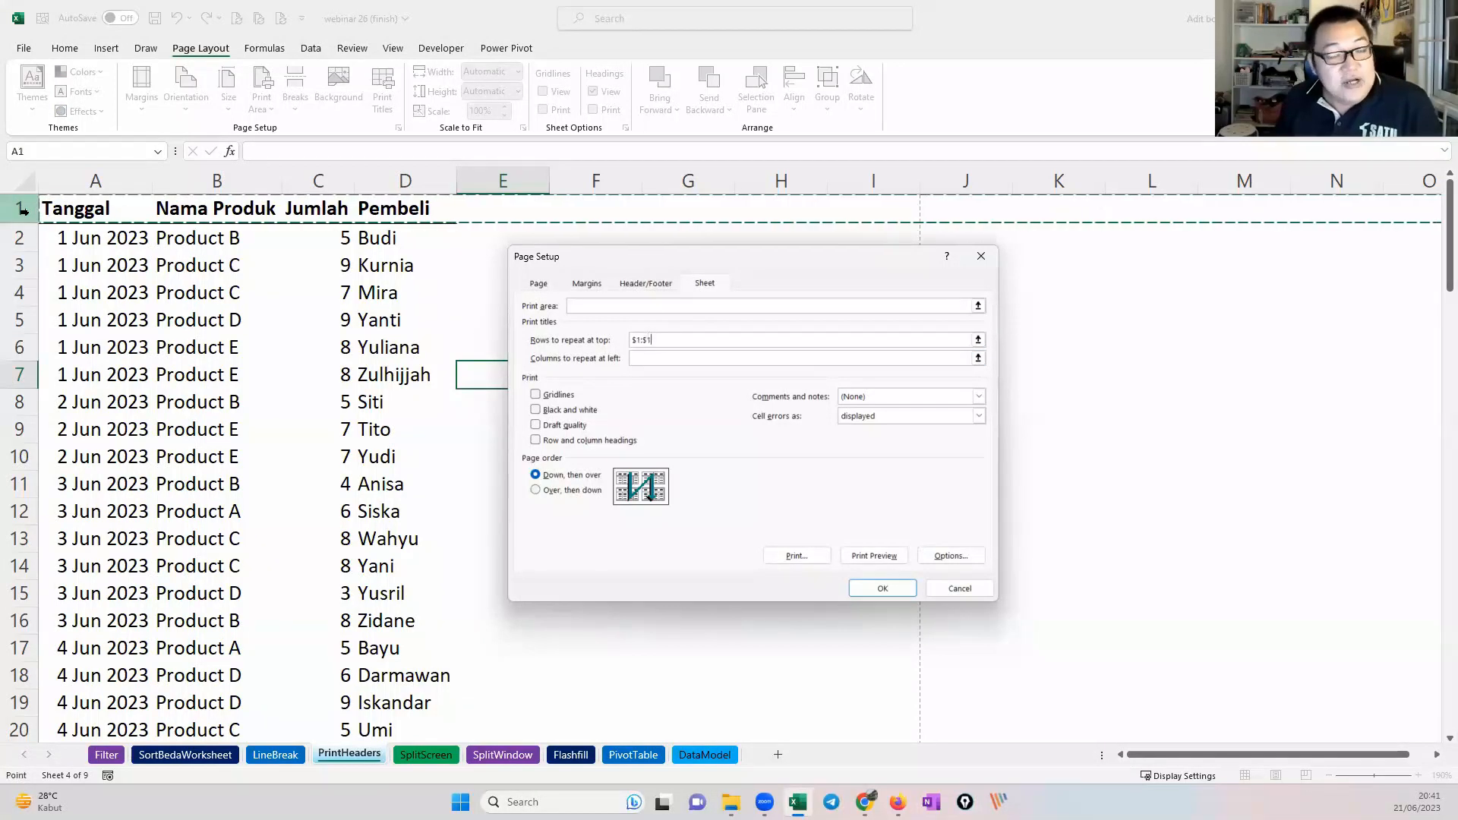
{"action": "left_click_drag", "start_coordinate": [60, 208], "coordinate": [16, 206]}
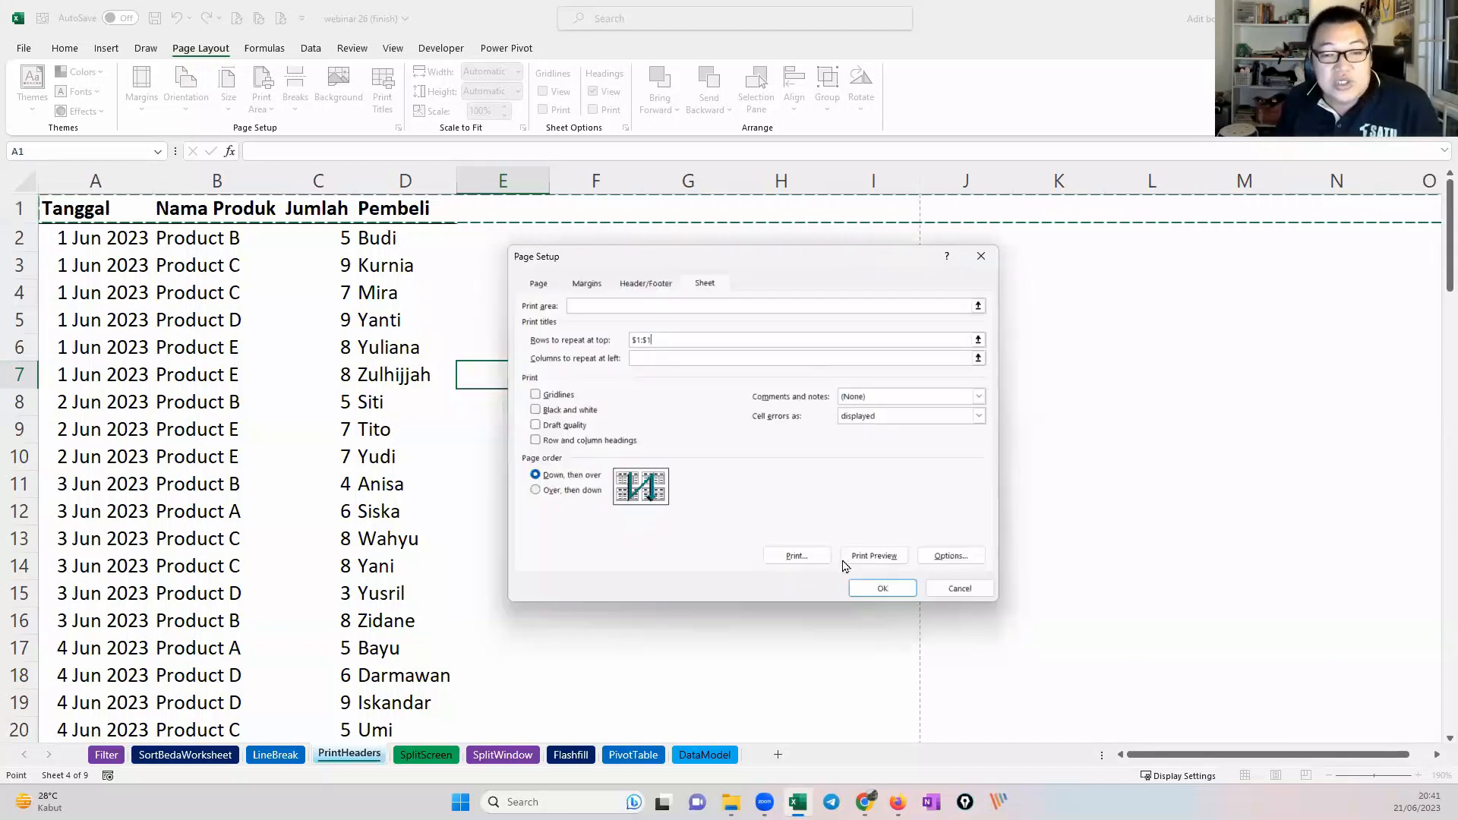
{"action": "left_click", "coordinate": [871, 588]}
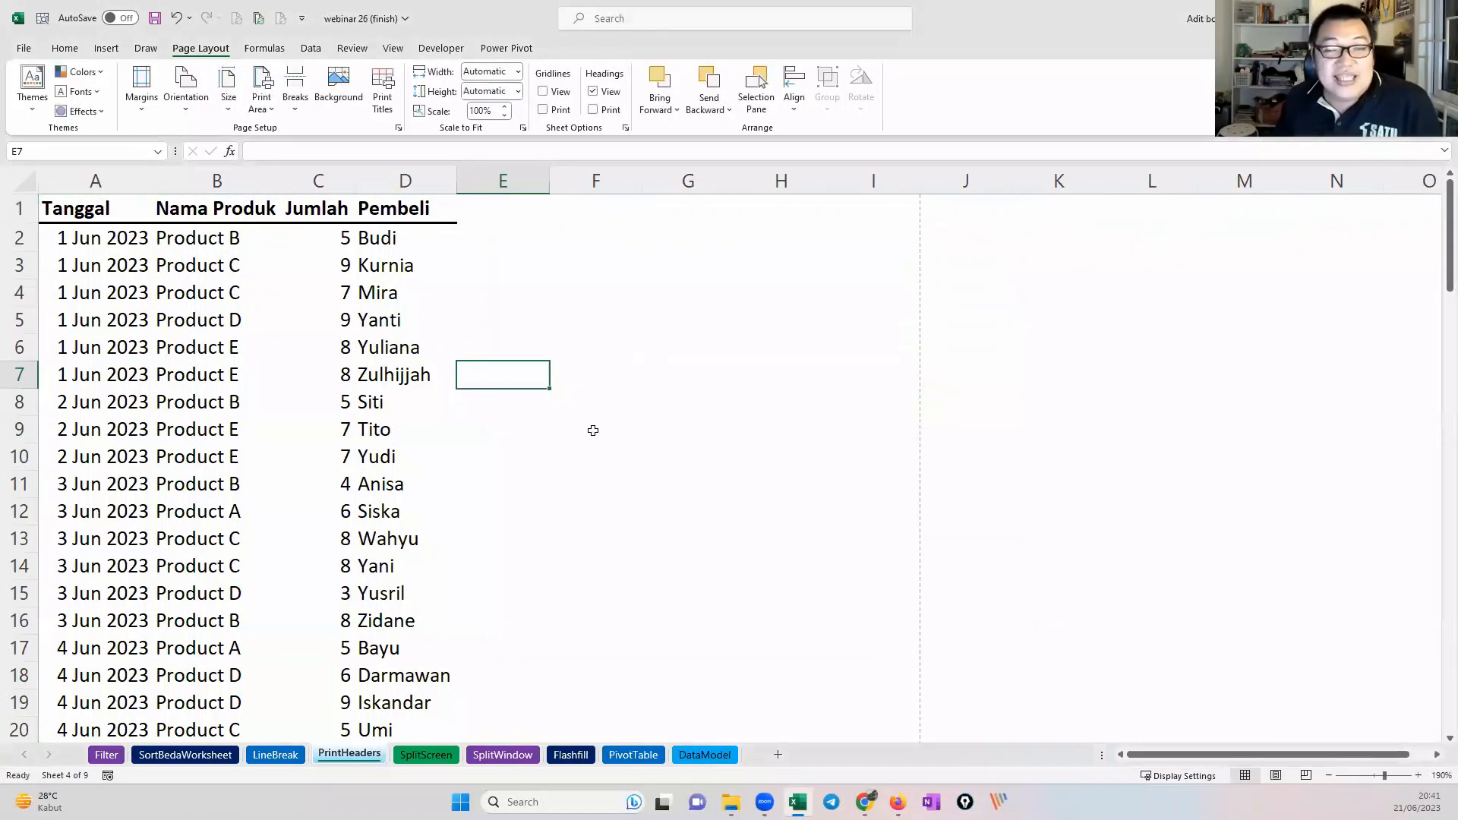
Step: Check the header row on both pages of the print preview and return to the worksheet
{"action": "key", "text": "ctrl+p"}
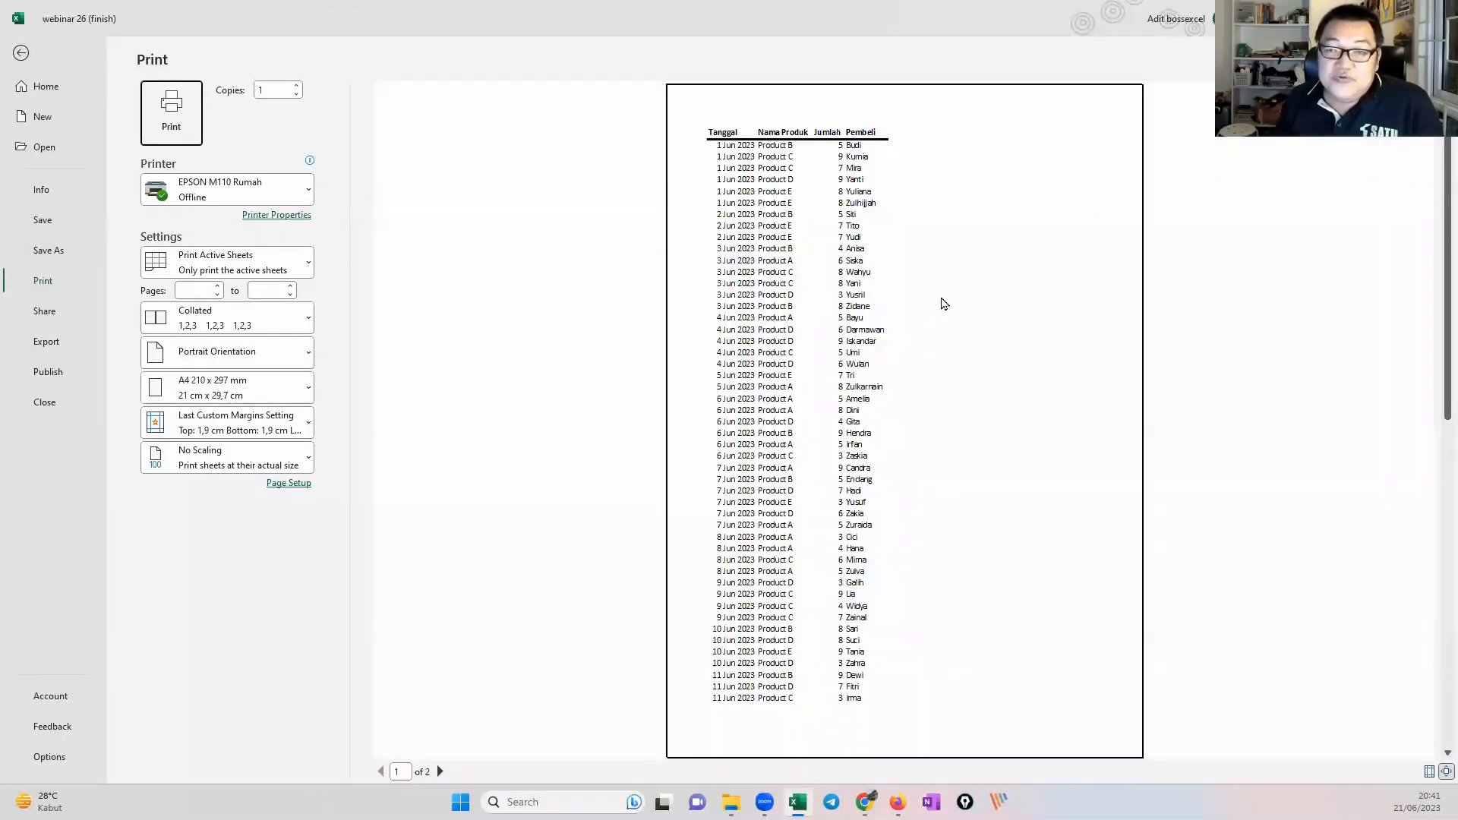
{"action": "left_click", "coordinate": [440, 772]}
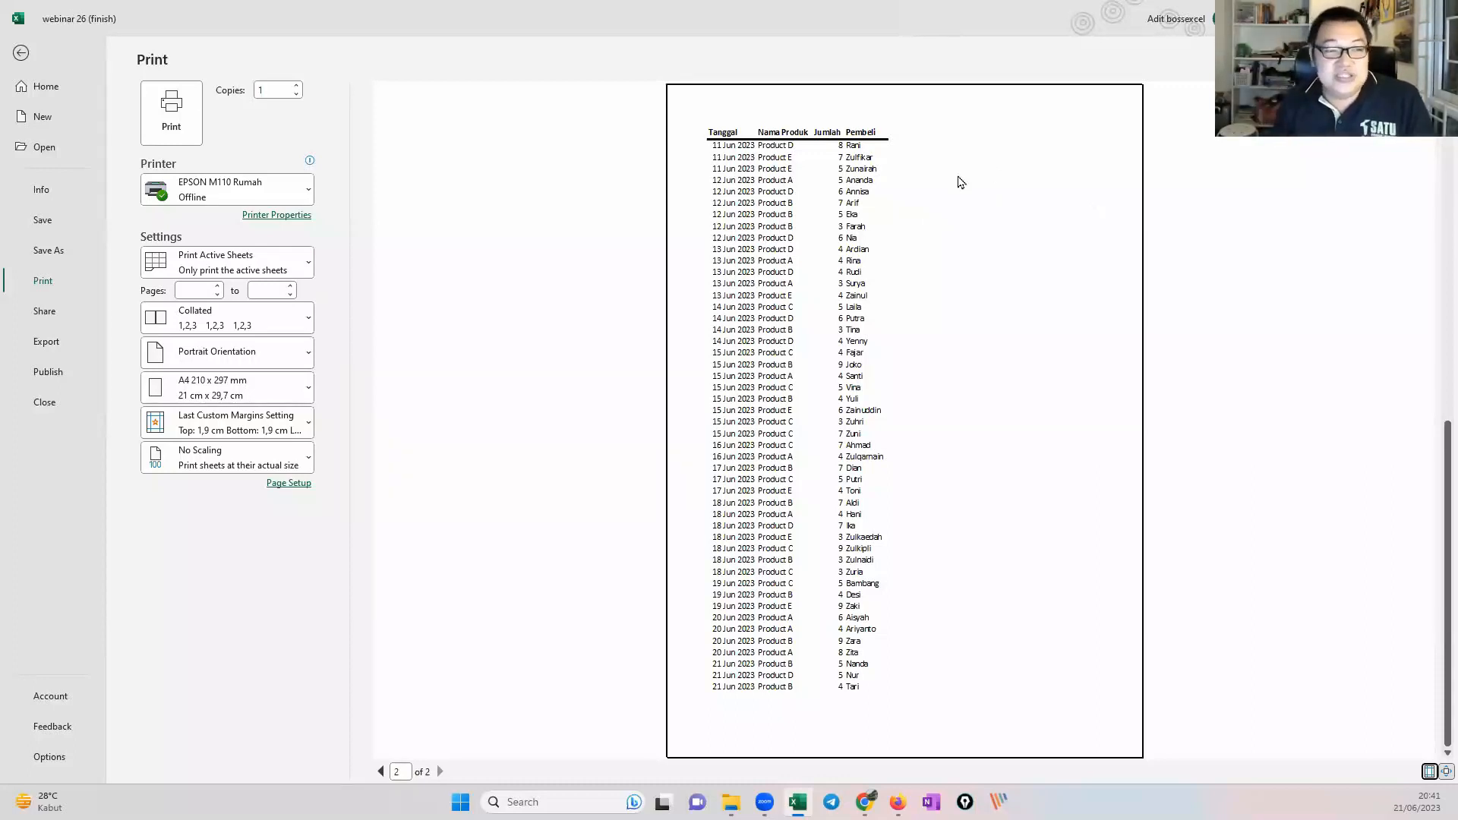
{"action": "key", "text": "Escape"}
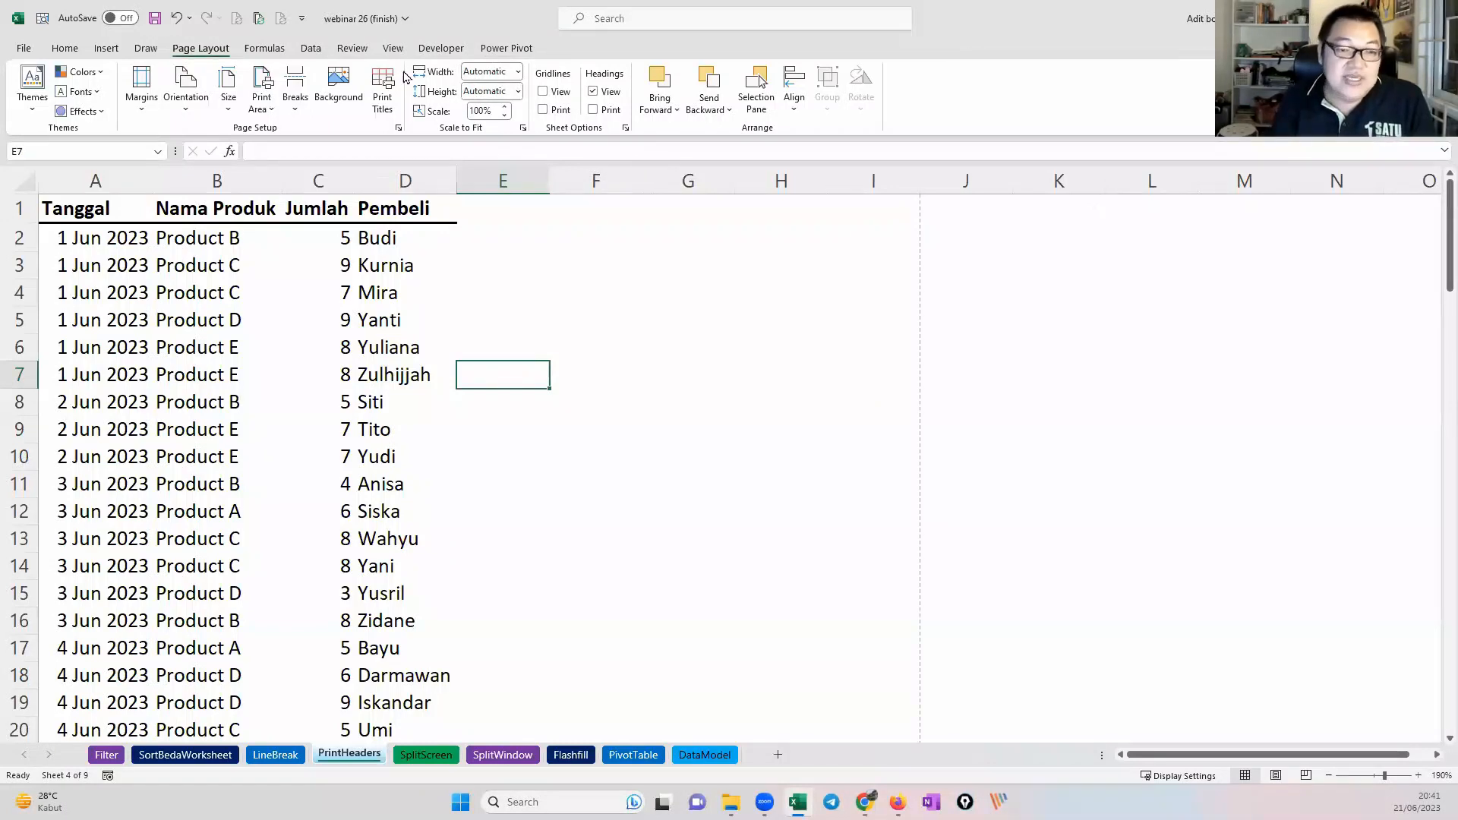
Step: Clear the rows to repeat at top in the Page Setup sheet settings and apply the change
{"action": "left_click", "coordinate": [699, 285]}
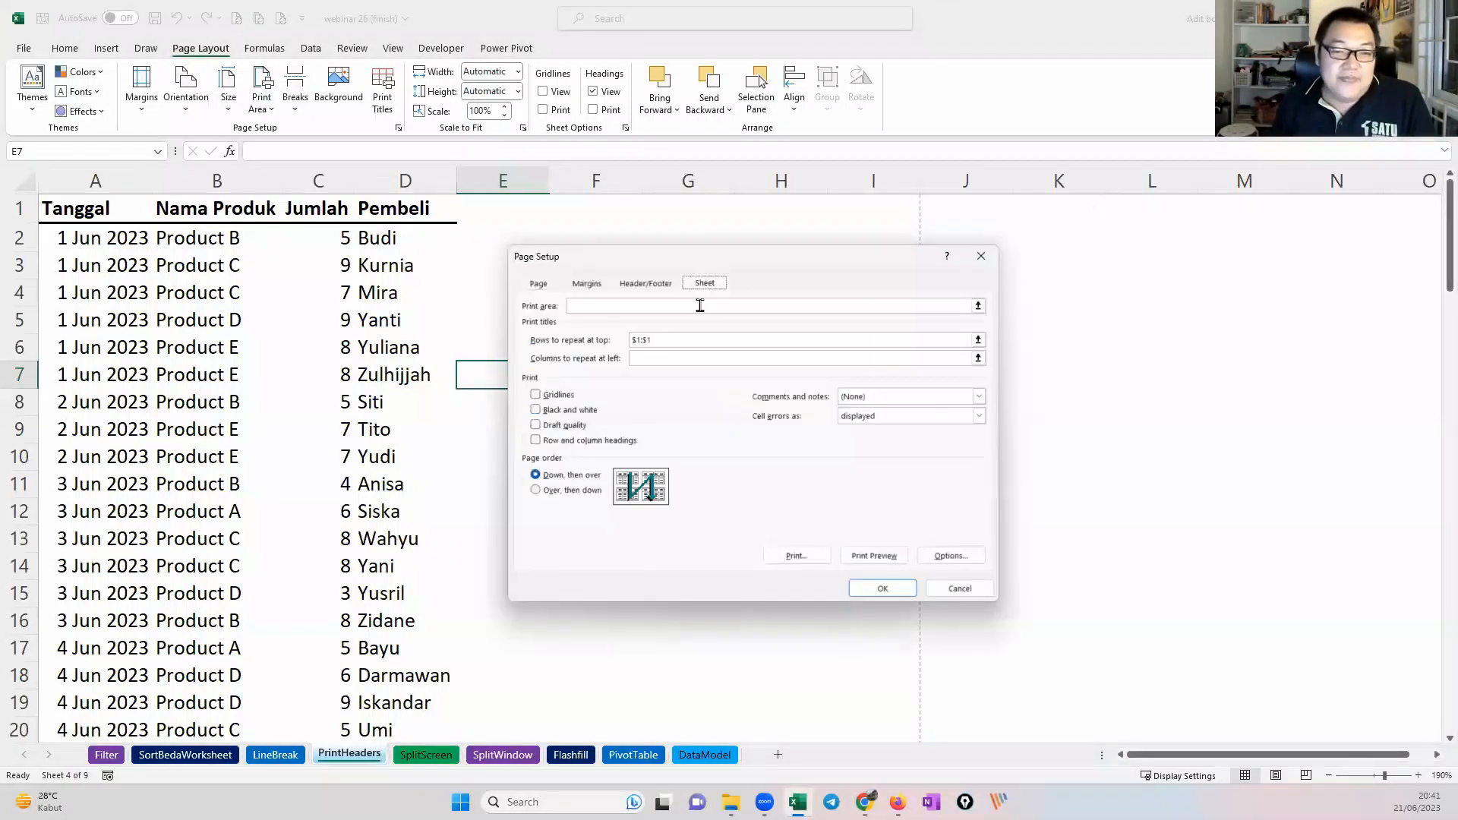
{"action": "left_click_drag", "start_coordinate": [656, 339], "coordinate": [595, 340]}
{"action": "key", "text": "Delete"}
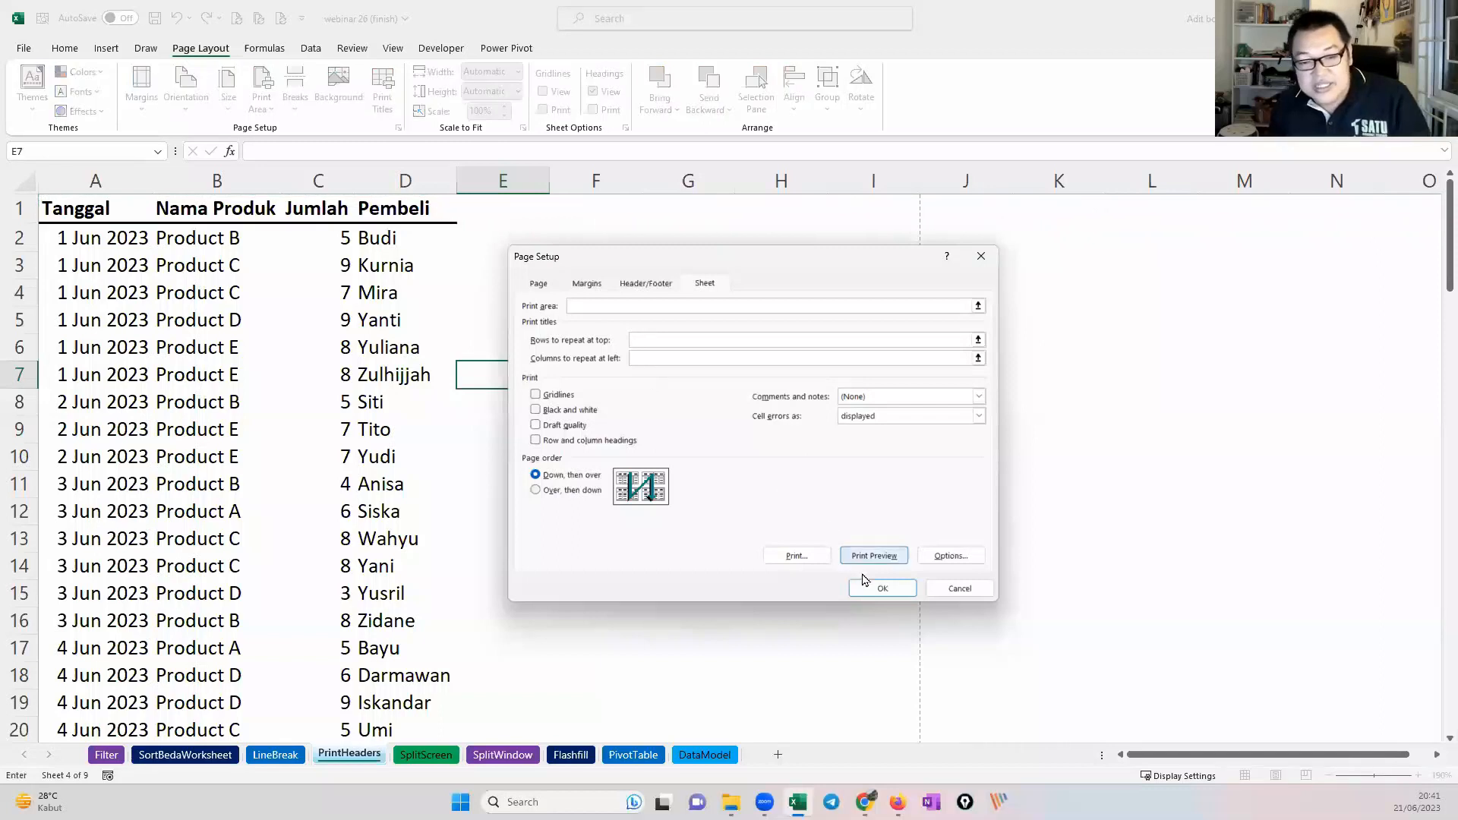
{"action": "left_click", "coordinate": [878, 587]}
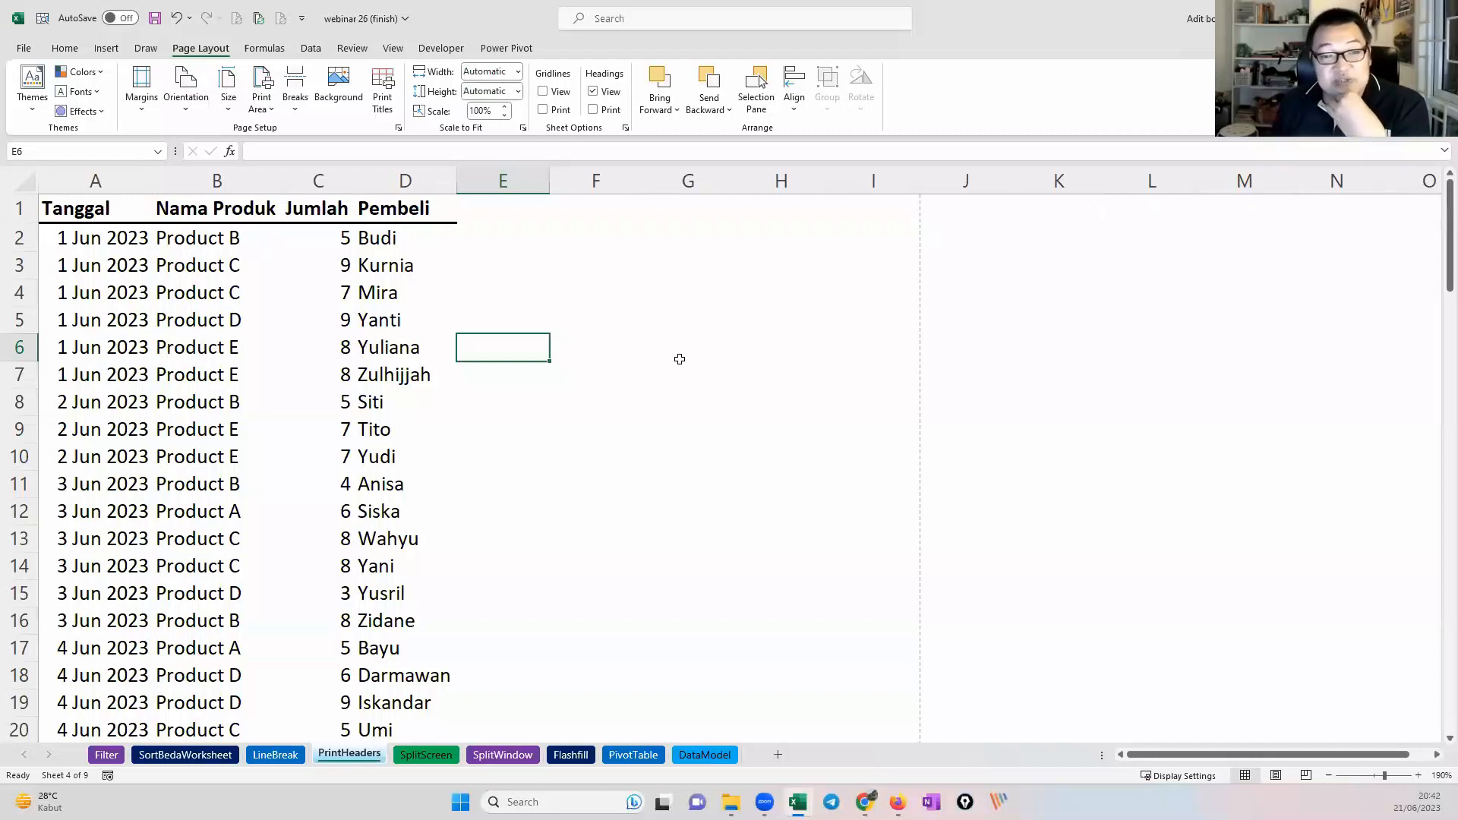
Step: Assign the name page_titles to the whole of row 1
{"action": "left_click", "coordinate": [22, 207]}
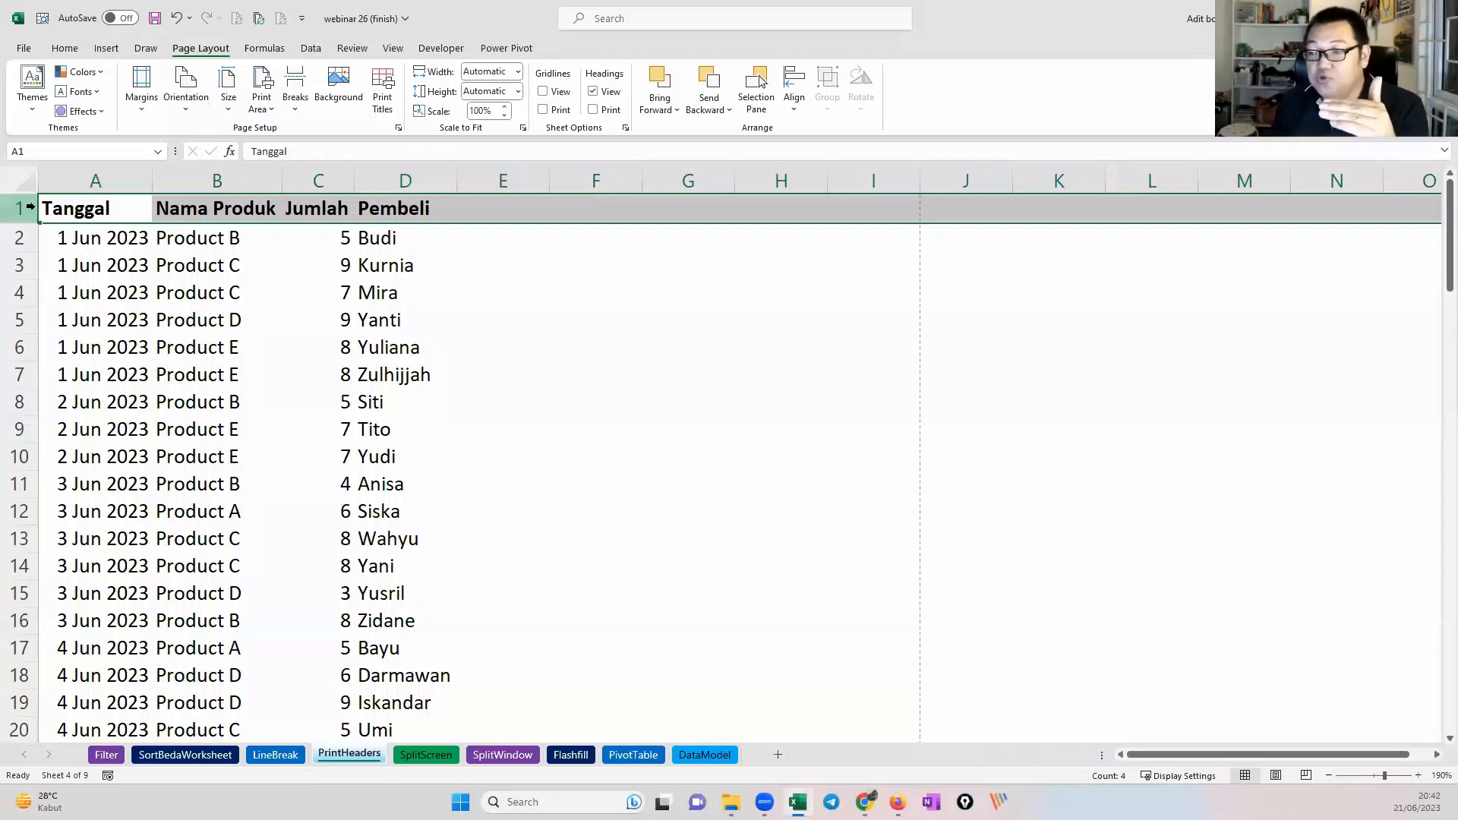
{"action": "left_click", "coordinate": [47, 150]}
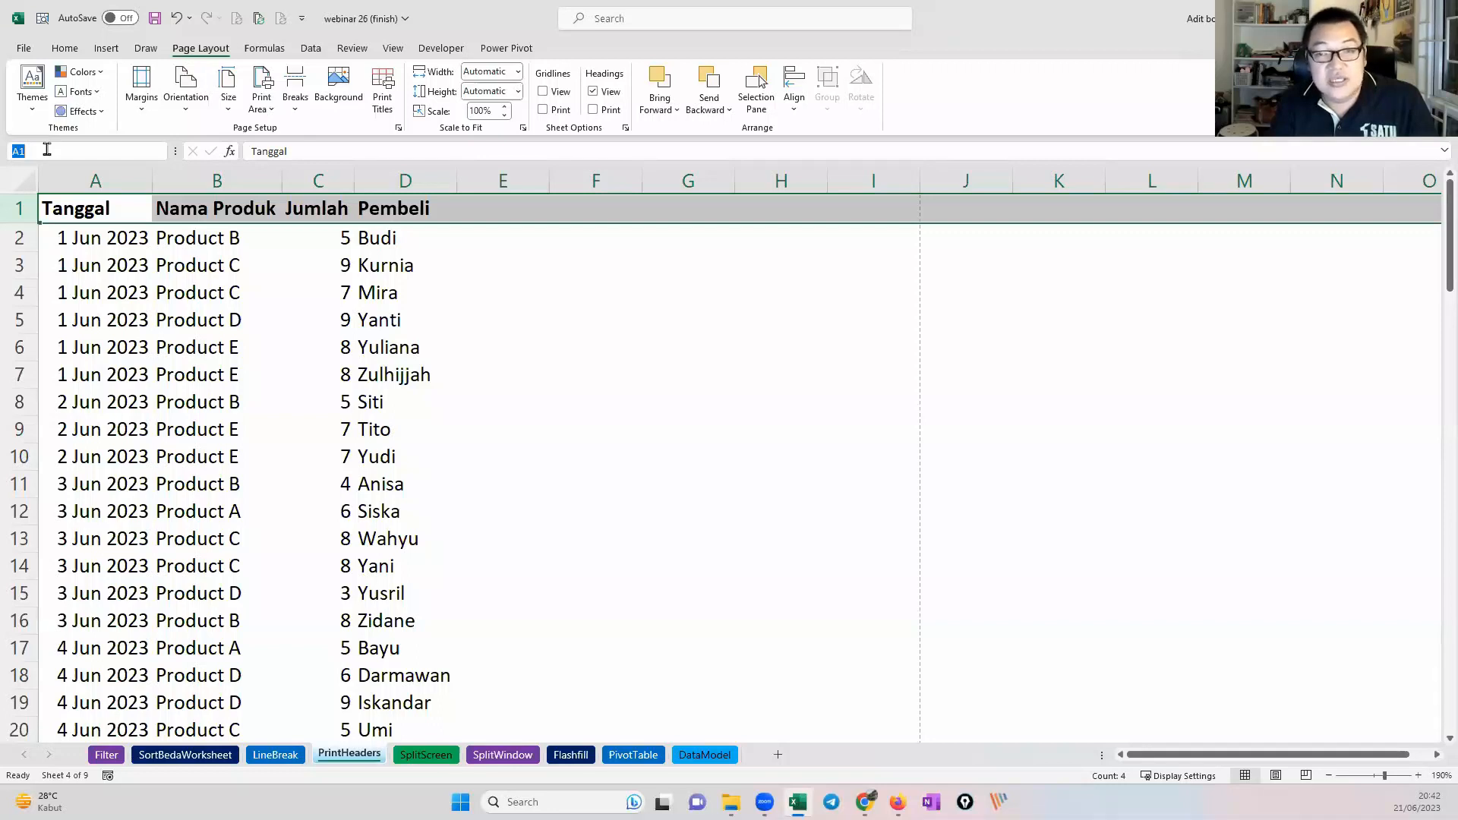
{"action": "type", "text": "page_titles"}
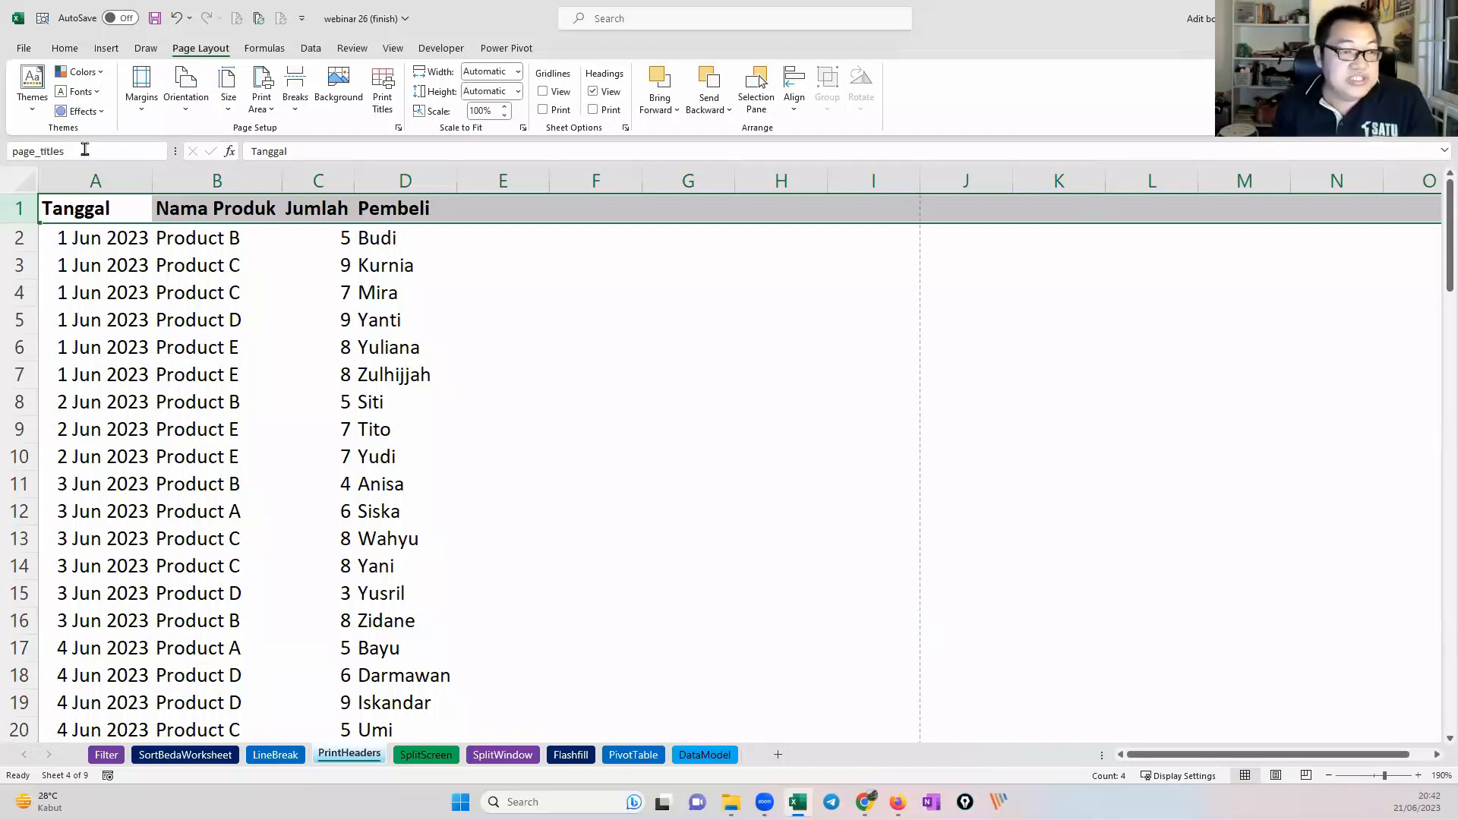
{"action": "key", "text": "Return"}
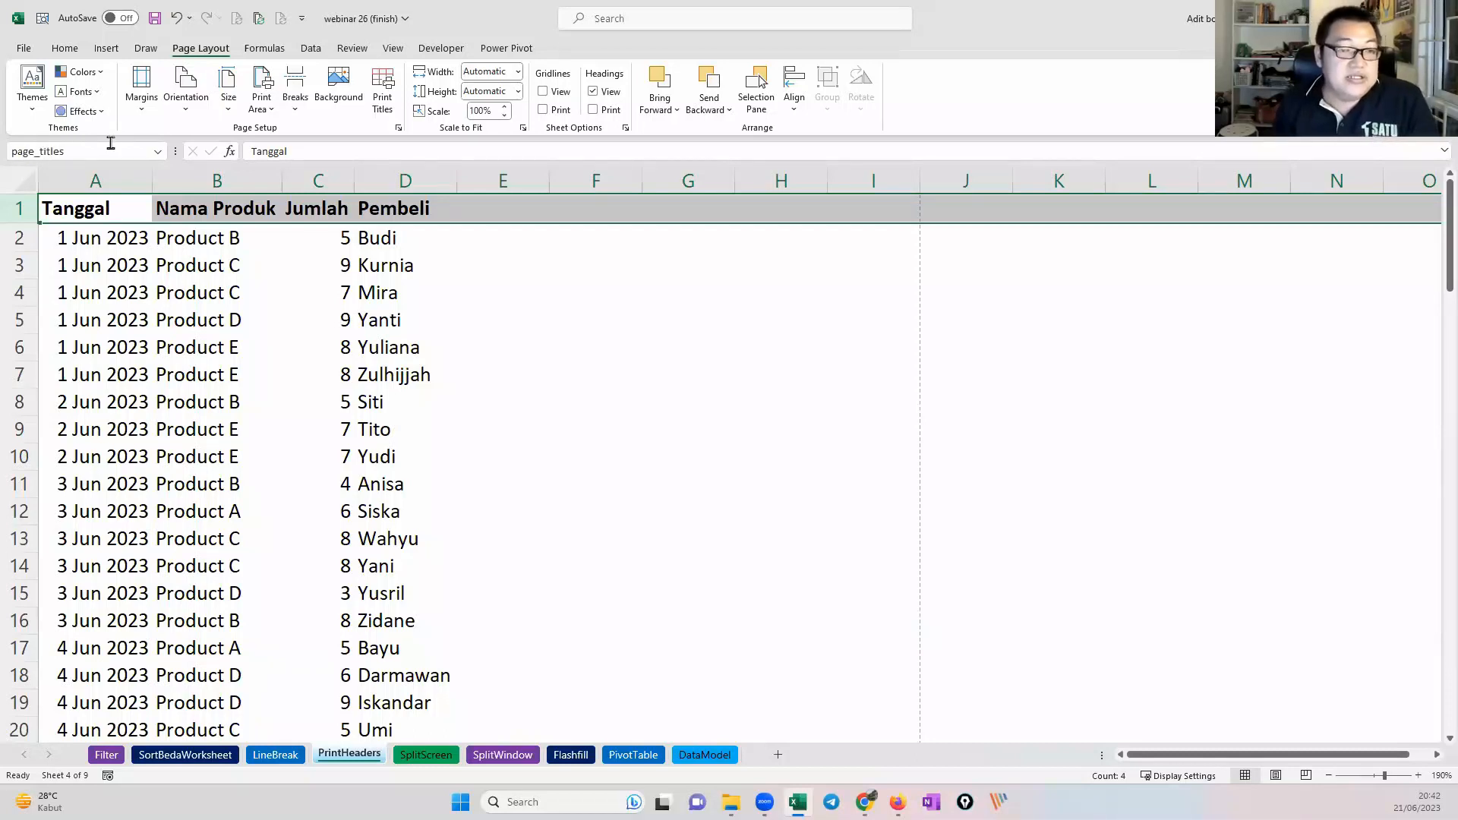
Step: Check page 2 of the print preview for the header row and return to the worksheet
{"action": "left_click", "coordinate": [365, 278]}
{"action": "left_click", "coordinate": [217, 307]}
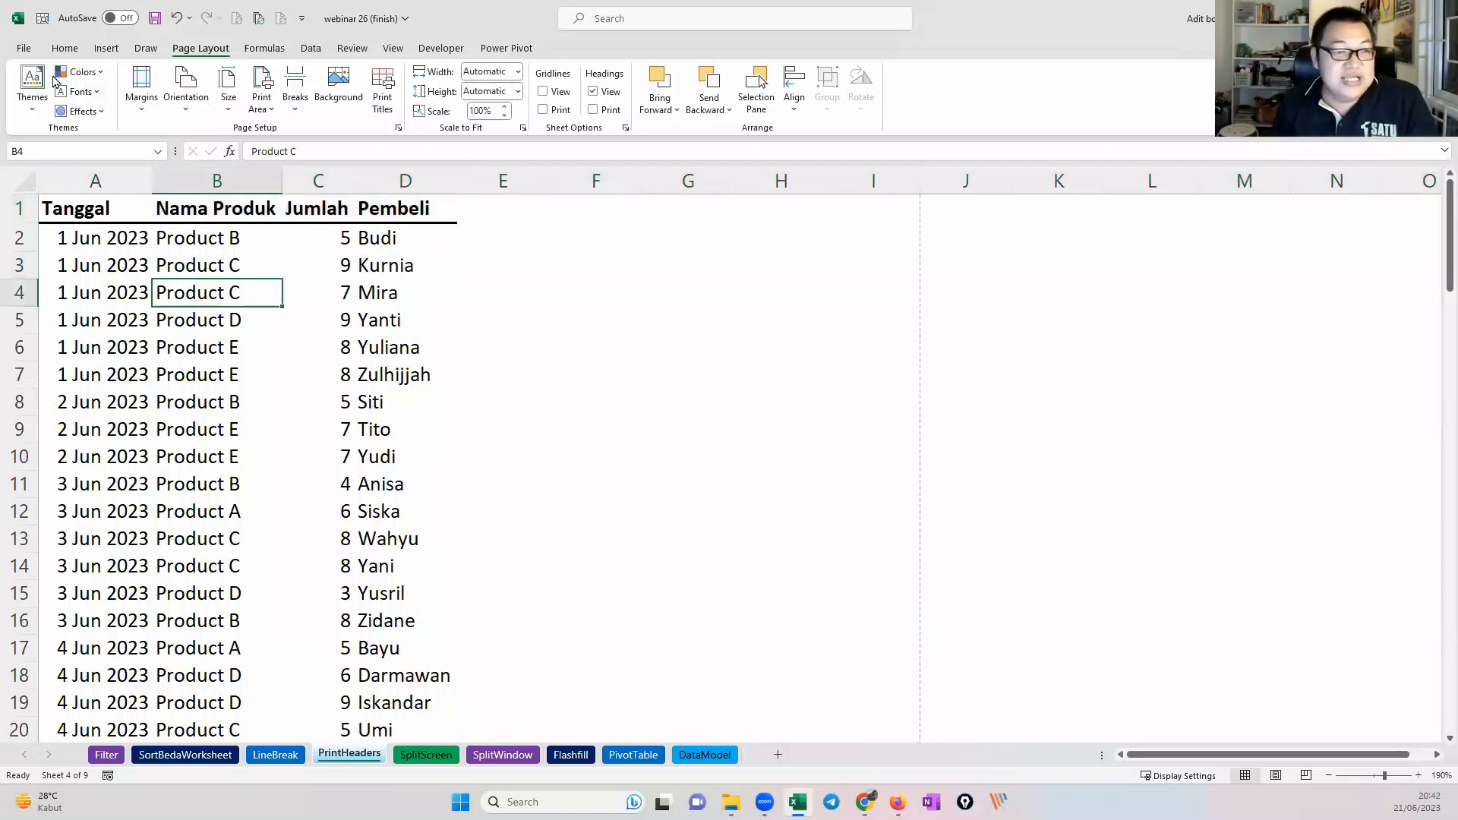
{"action": "left_click", "coordinate": [26, 51]}
{"action": "key", "text": "Escape"}
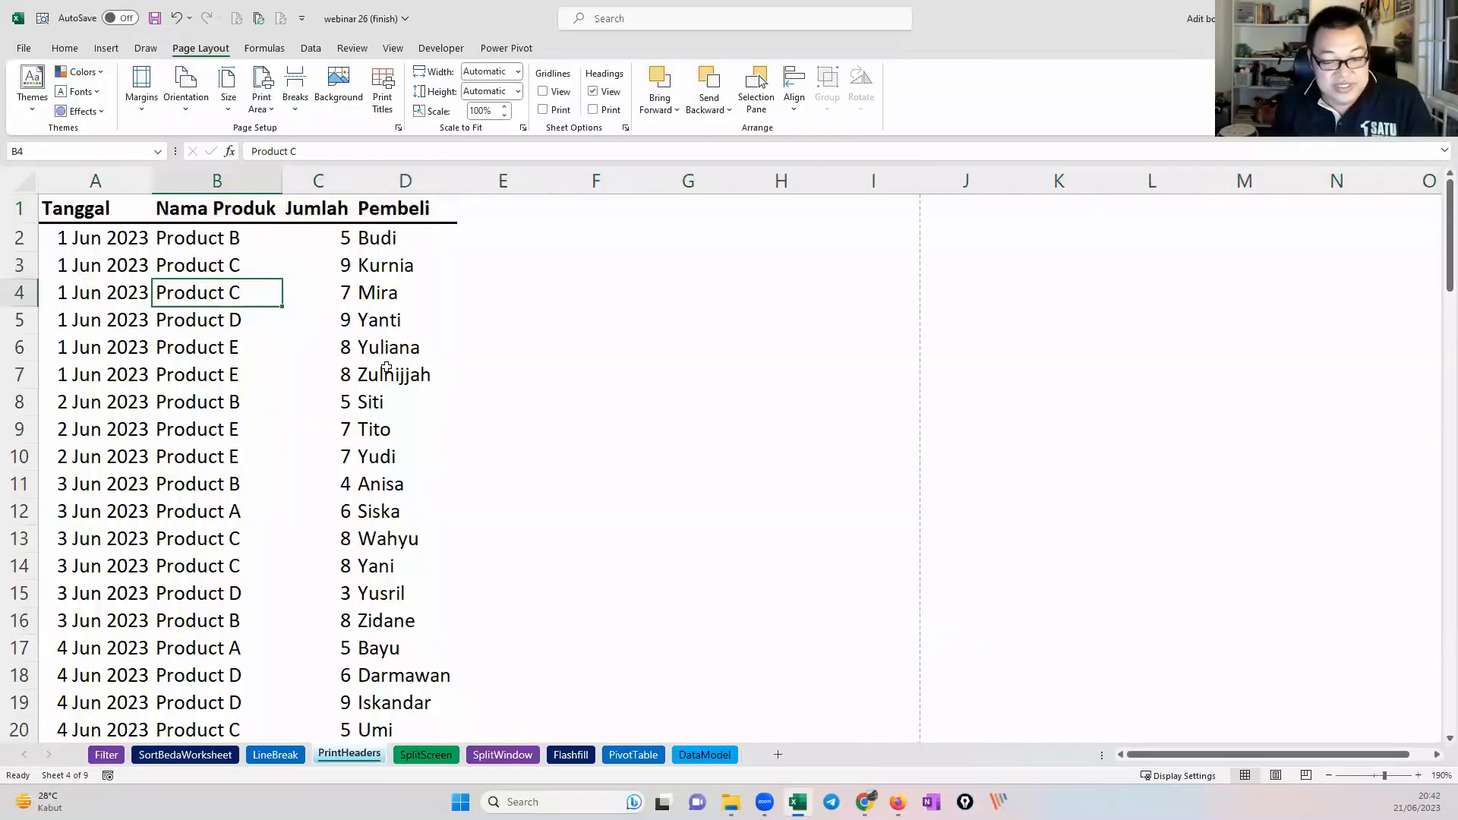
{"action": "key", "text": "ctrl+p"}
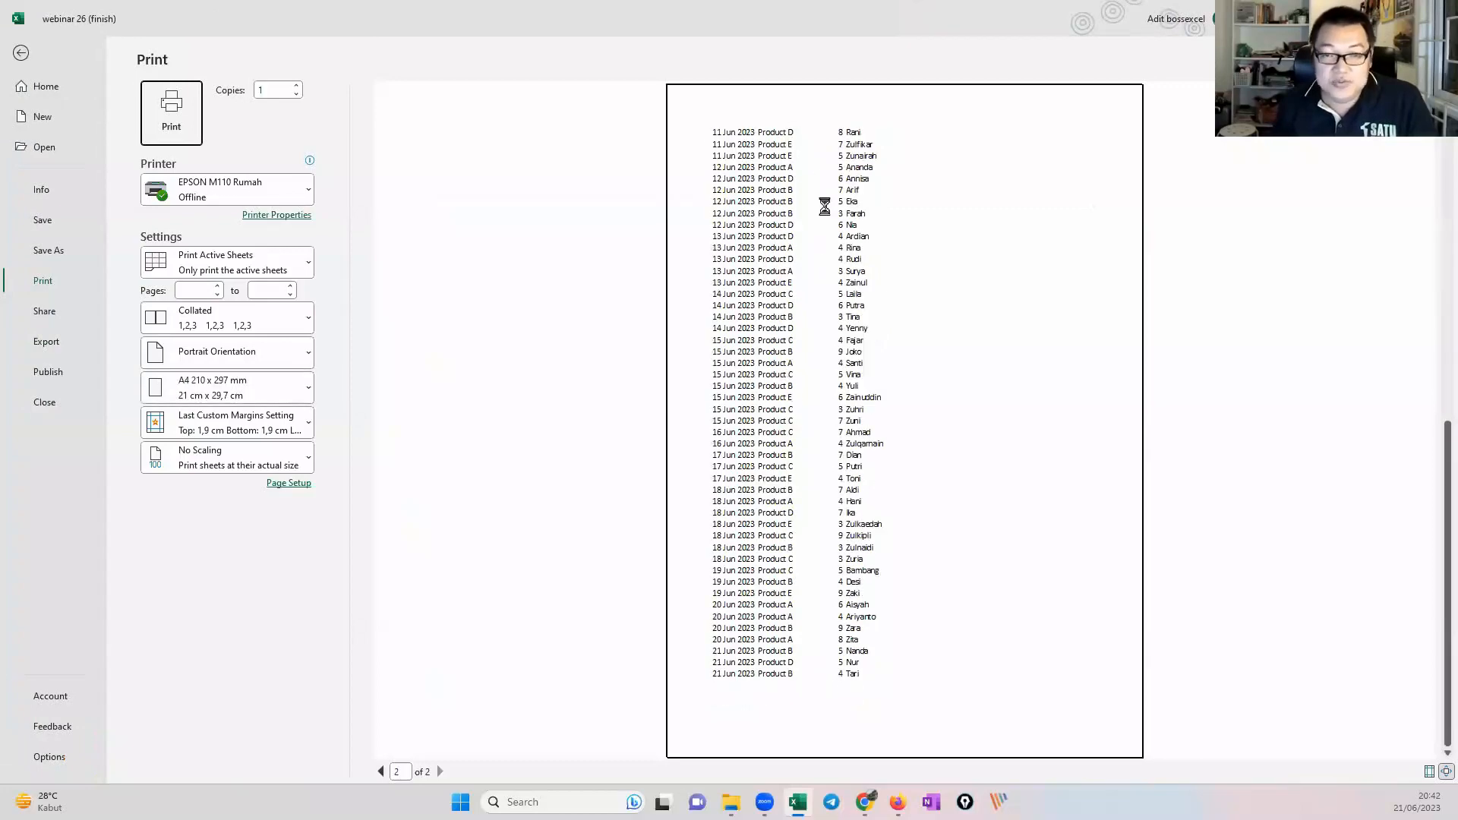
{"action": "key", "text": "Escape"}
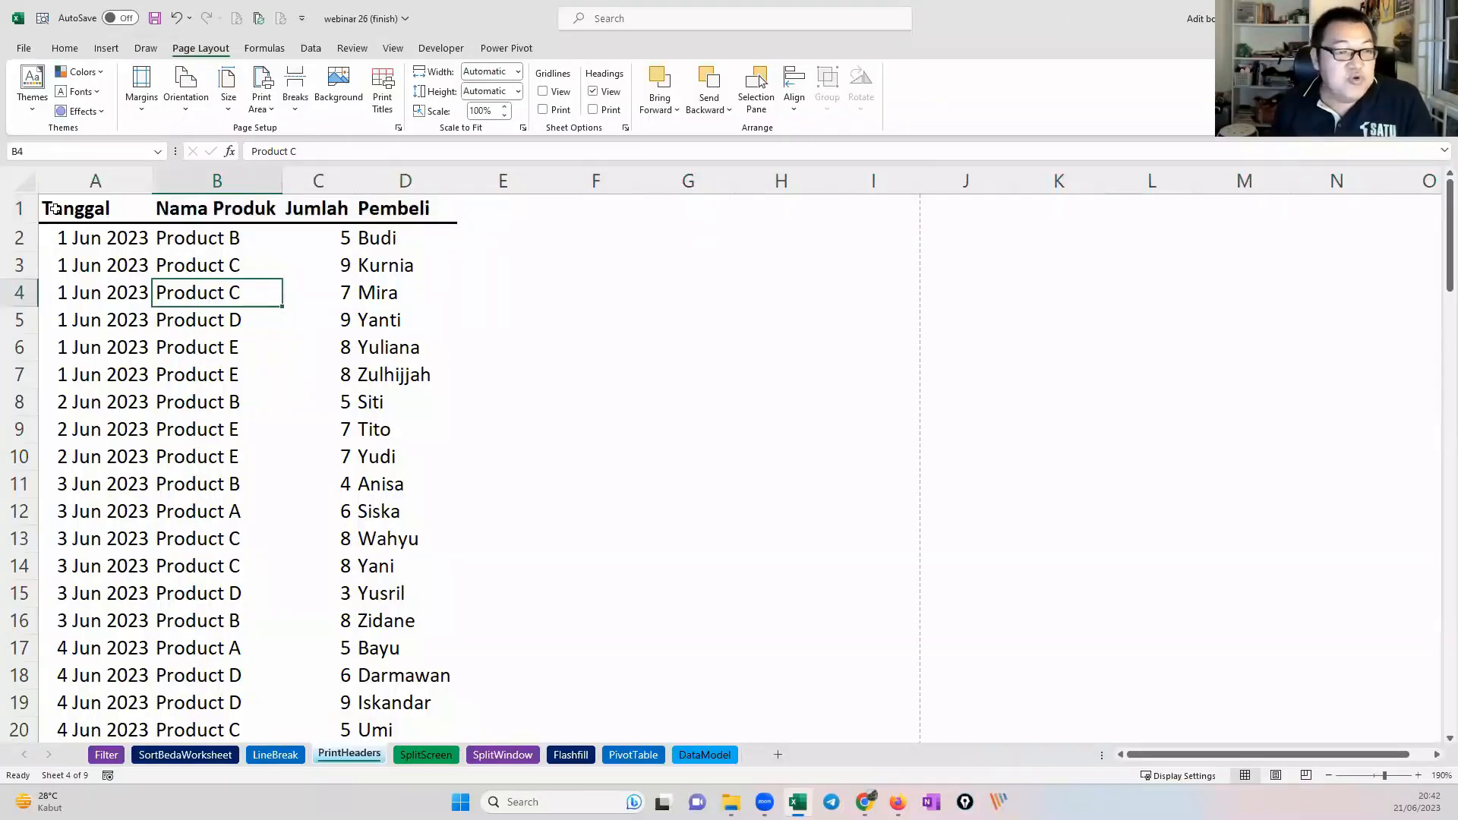
Step: Assign the name print_titles to the whole of row 1
{"action": "left_click", "coordinate": [19, 208]}
{"action": "left_click", "coordinate": [75, 149]}
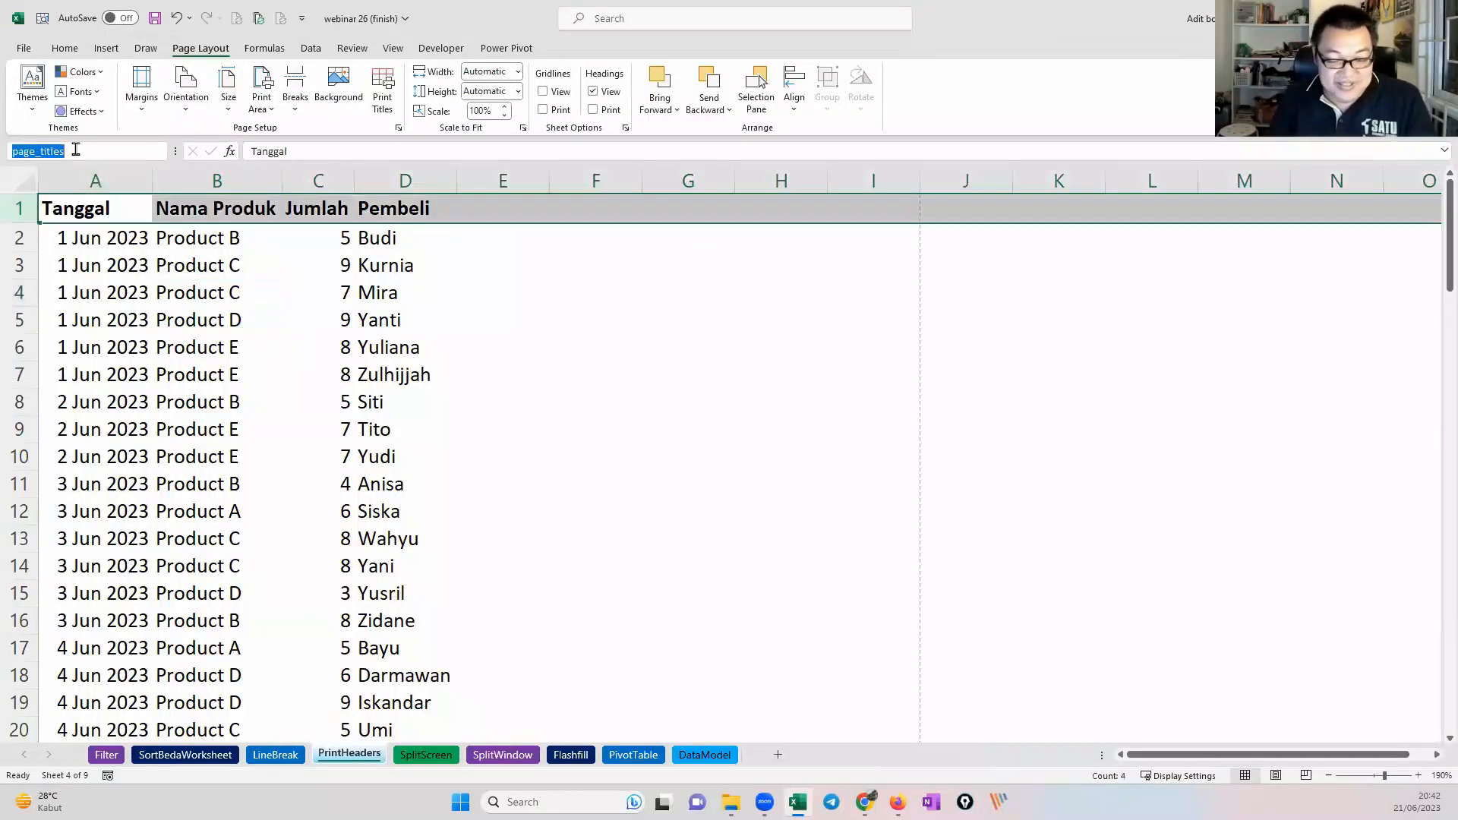
{"action": "type", "text": "print"}
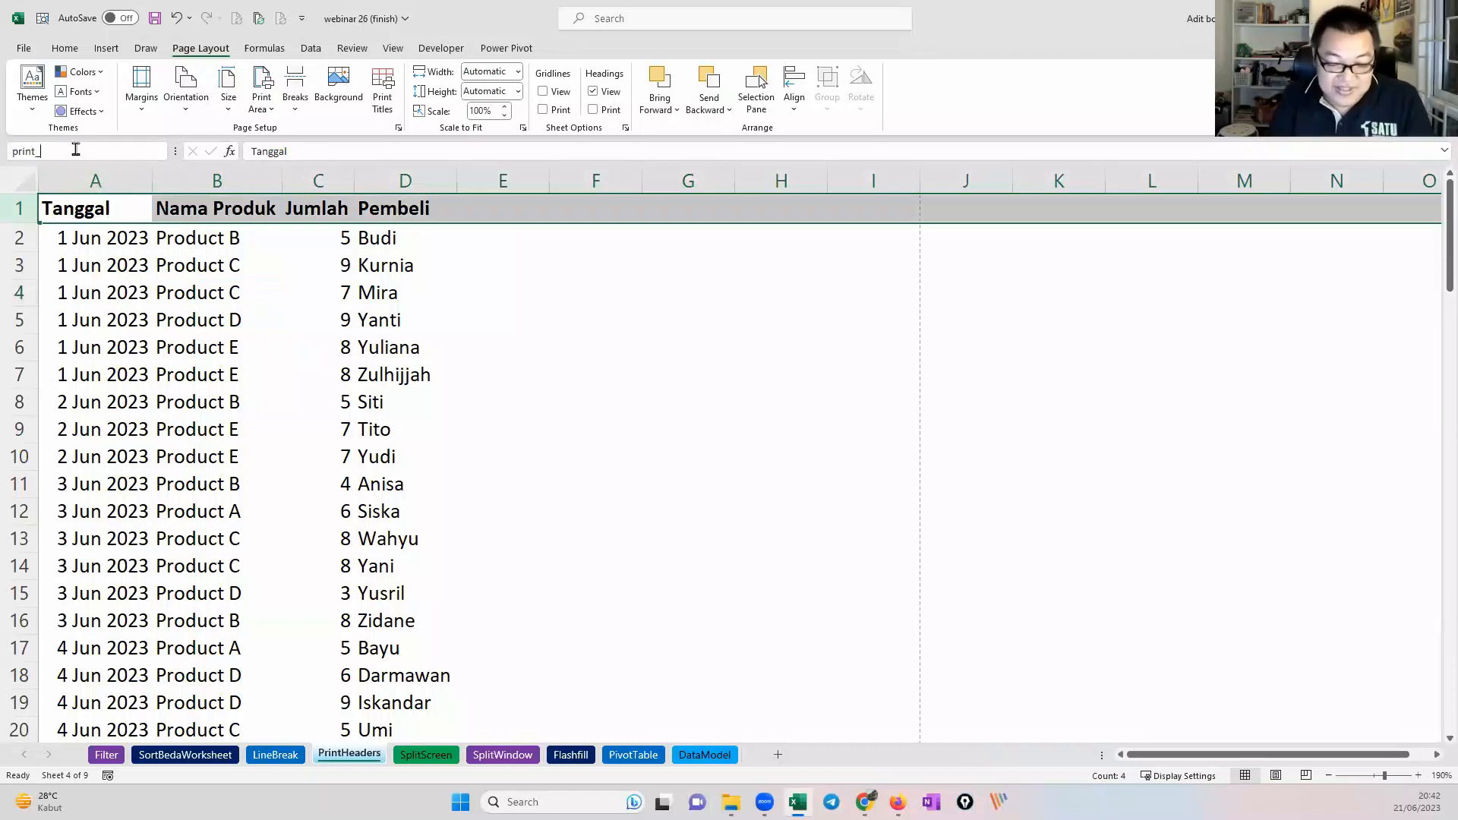
{"action": "key", "text": "Return"}
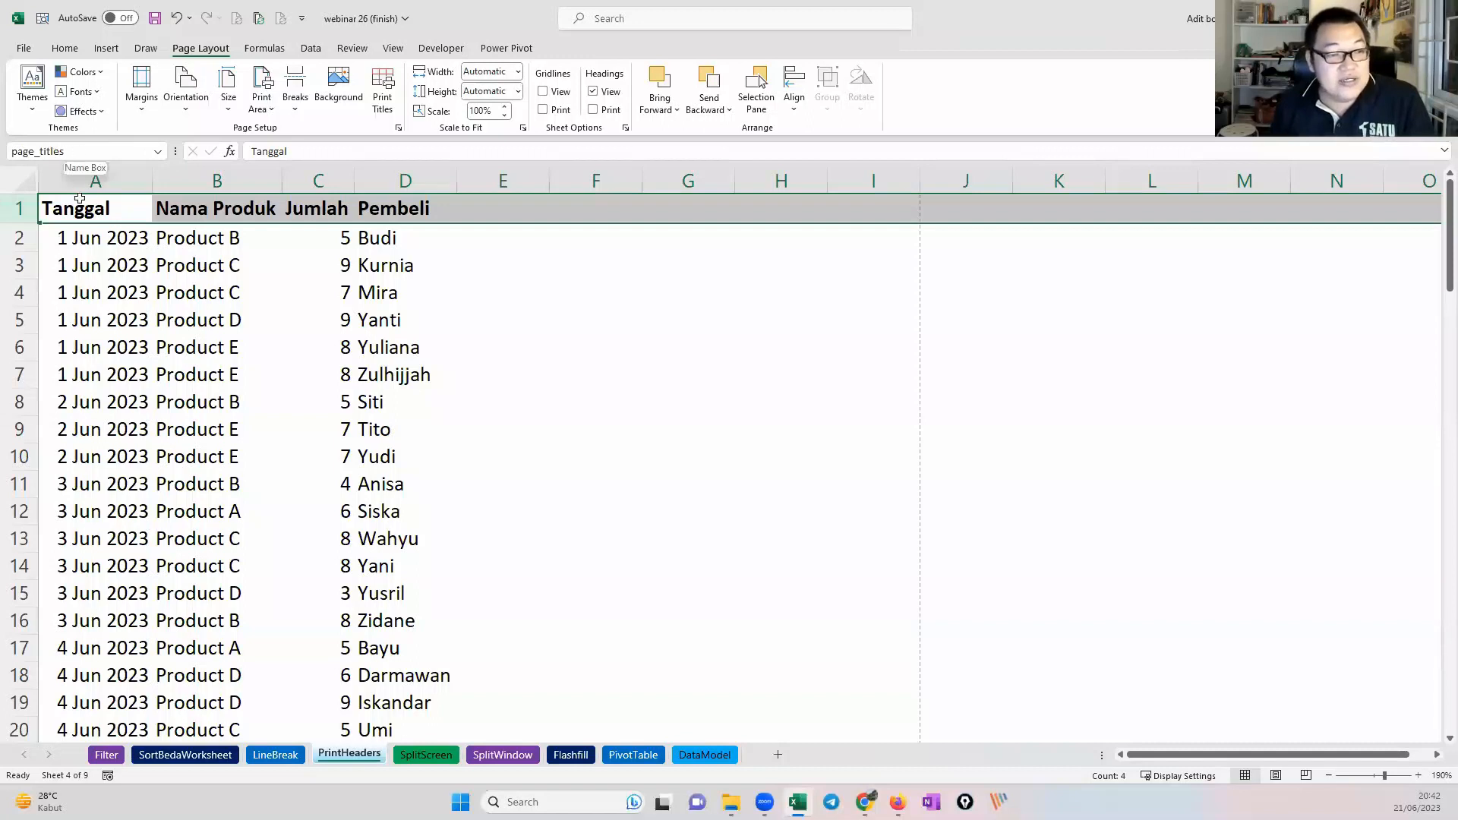
Step: Delete the name page_titles in the Name Manager and close it
{"action": "left_click", "coordinate": [260, 48]}
{"action": "left_click", "coordinate": [463, 95]}
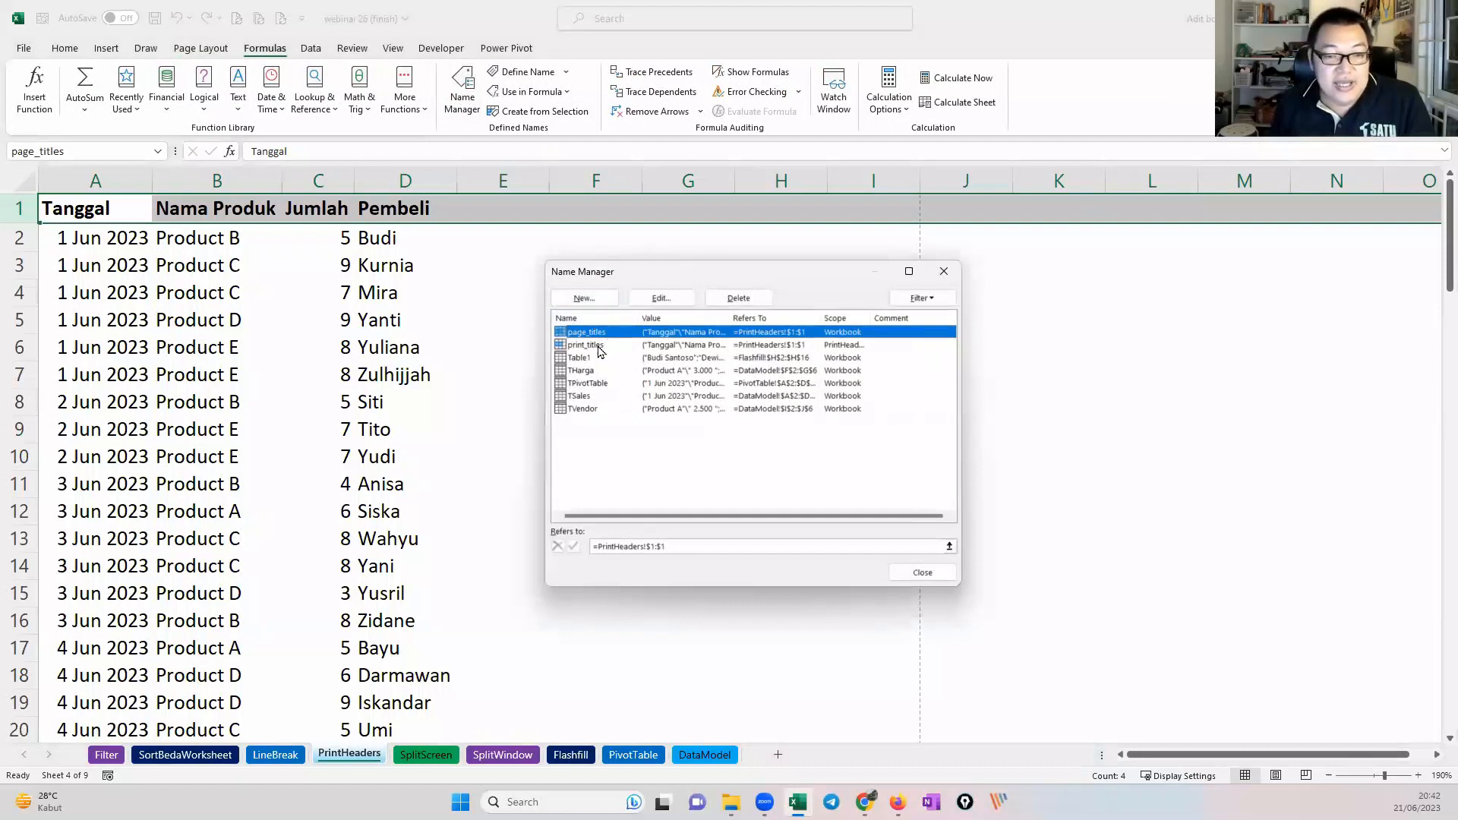
{"action": "left_click", "coordinate": [736, 299]}
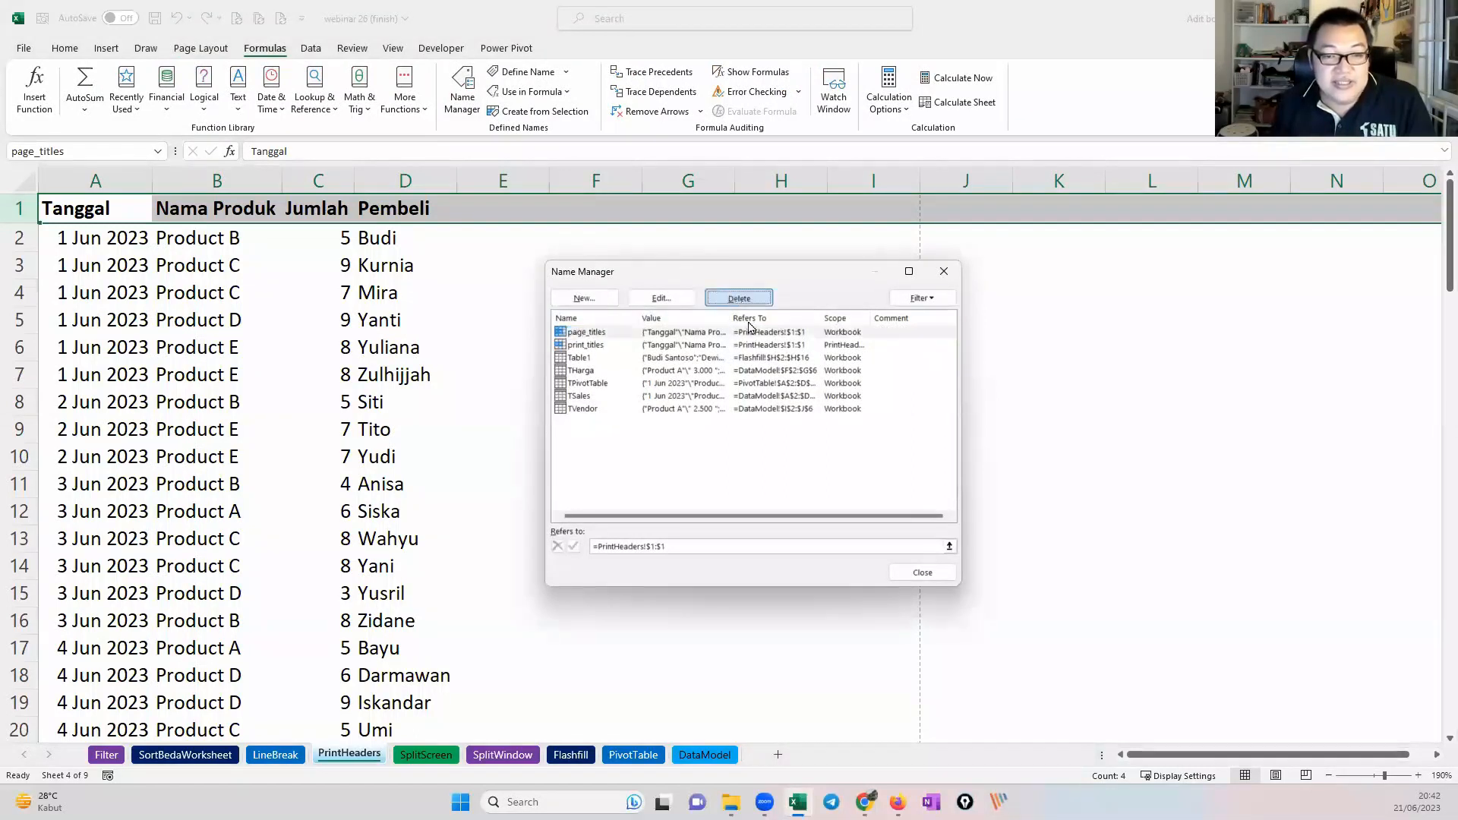
{"action": "left_click", "coordinate": [707, 442]}
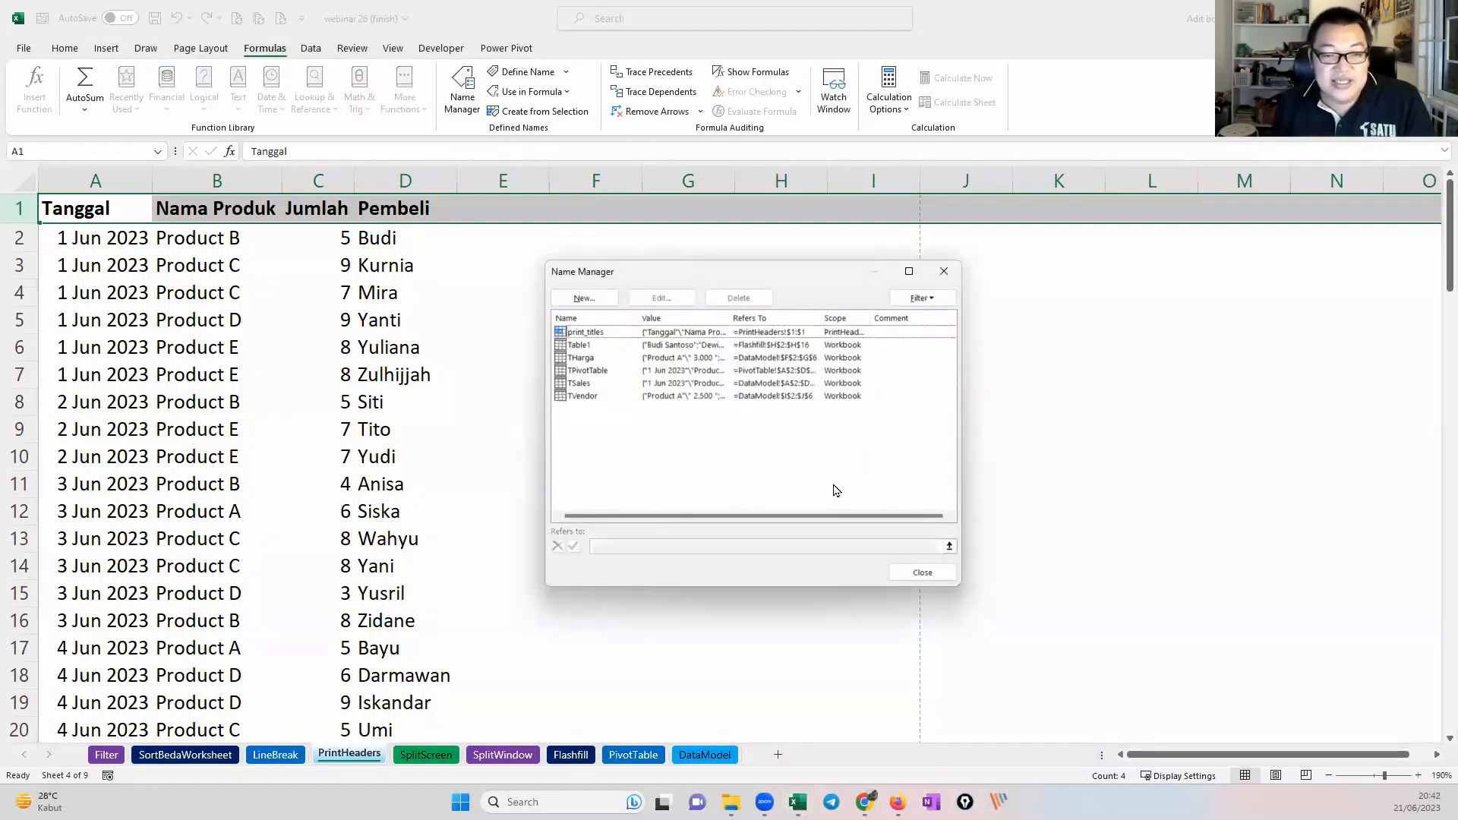
{"action": "left_click", "coordinate": [905, 577]}
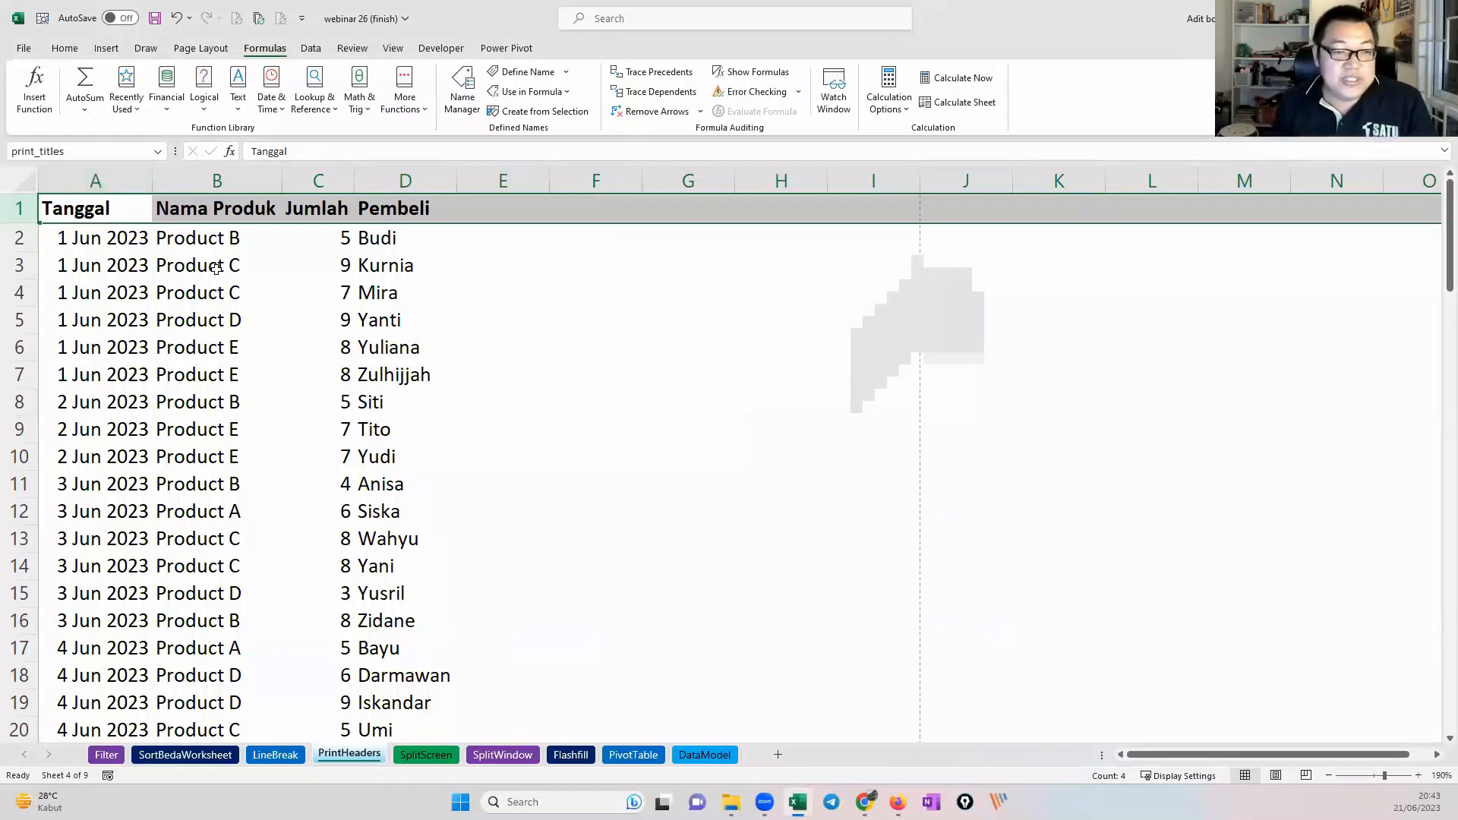
Step: Check the header row on both print preview pages, and inspect the name assigned to row 1 on the worksheet
{"action": "left_click", "coordinate": [258, 282]}
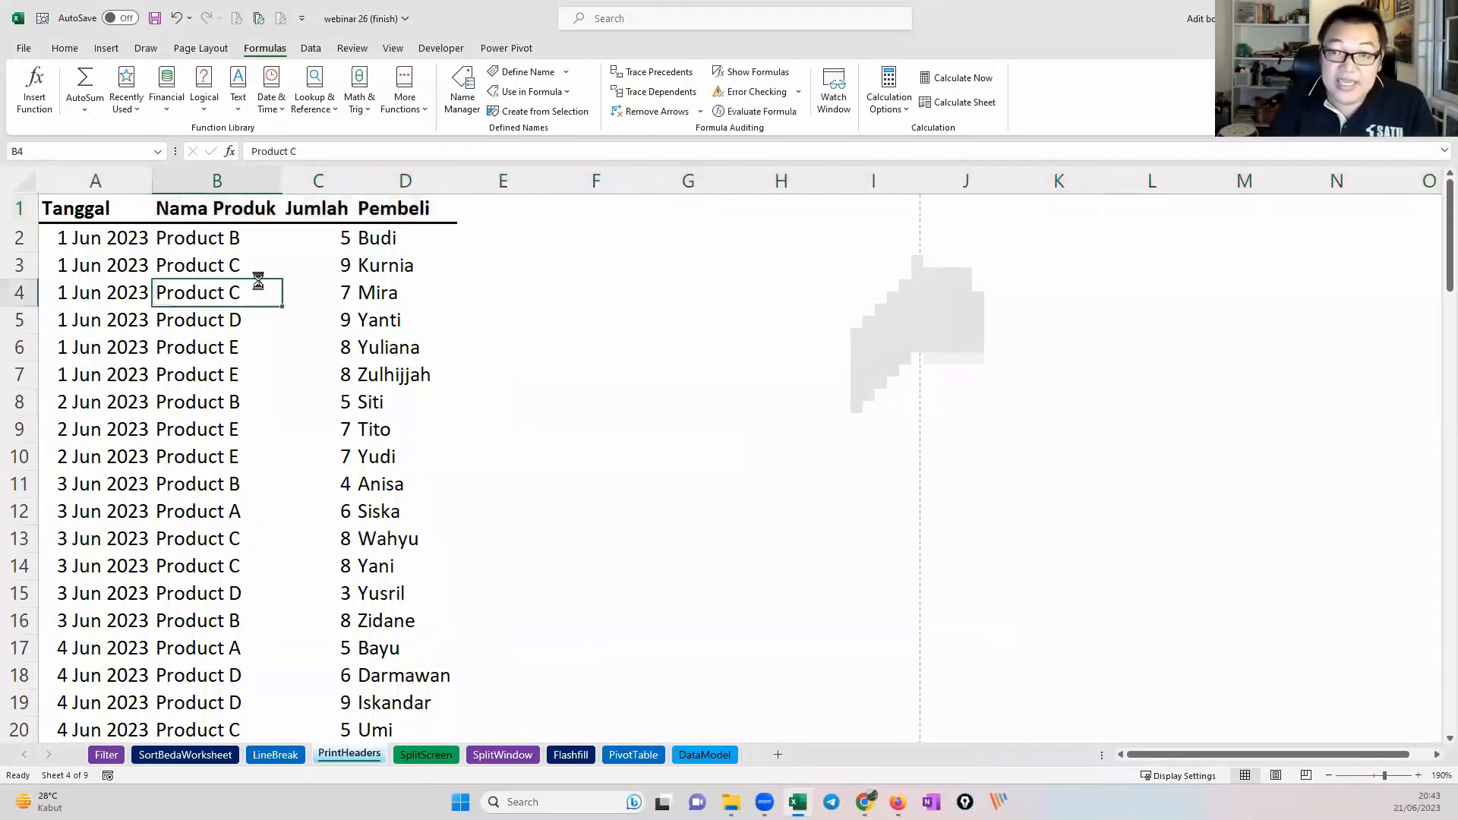
{"action": "key", "text": "ctrl+p"}
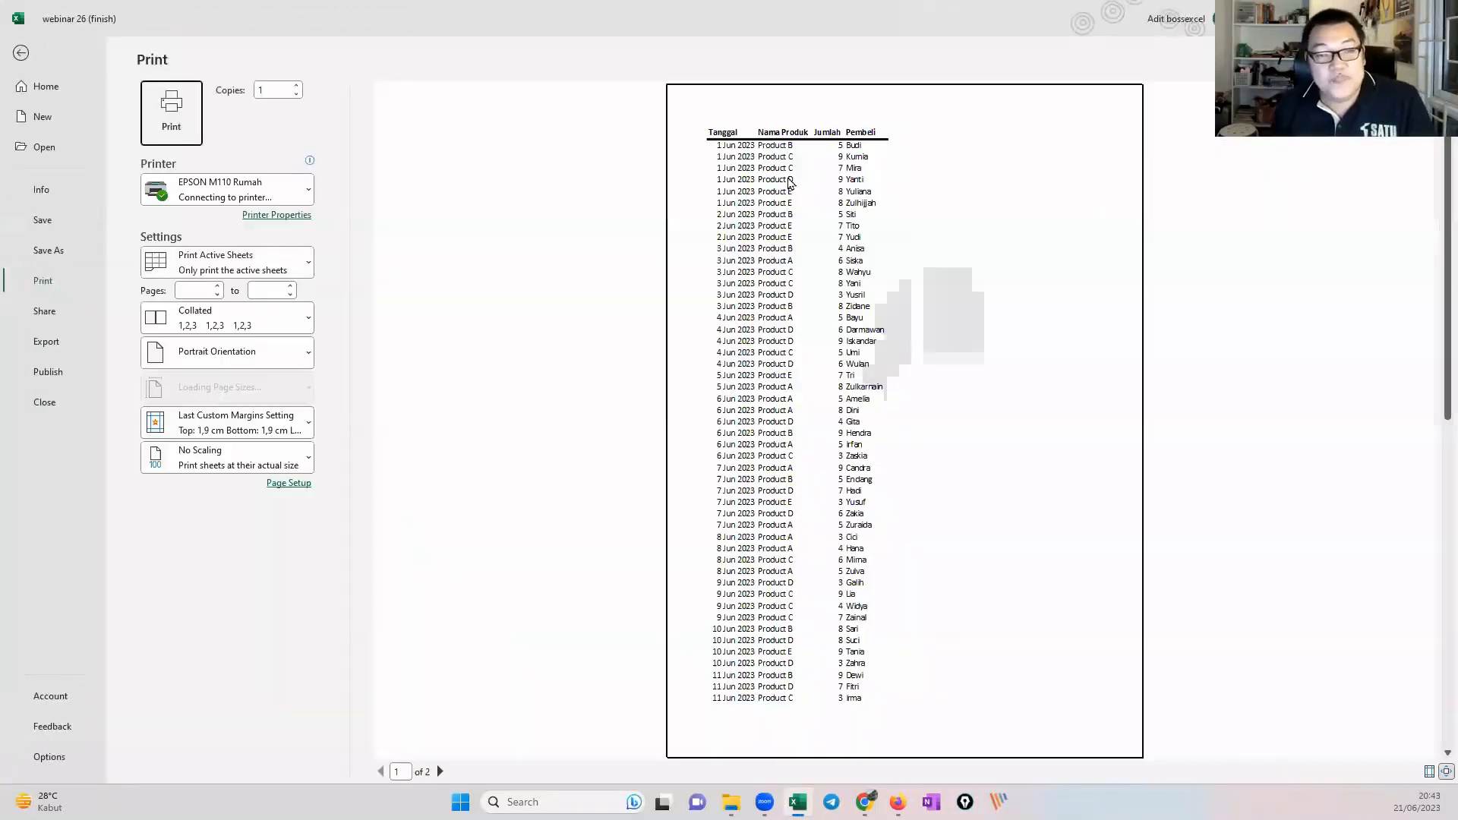
{"action": "scroll", "coordinate": [851, 243], "scroll_direction": "down", "scroll_amount": 1}
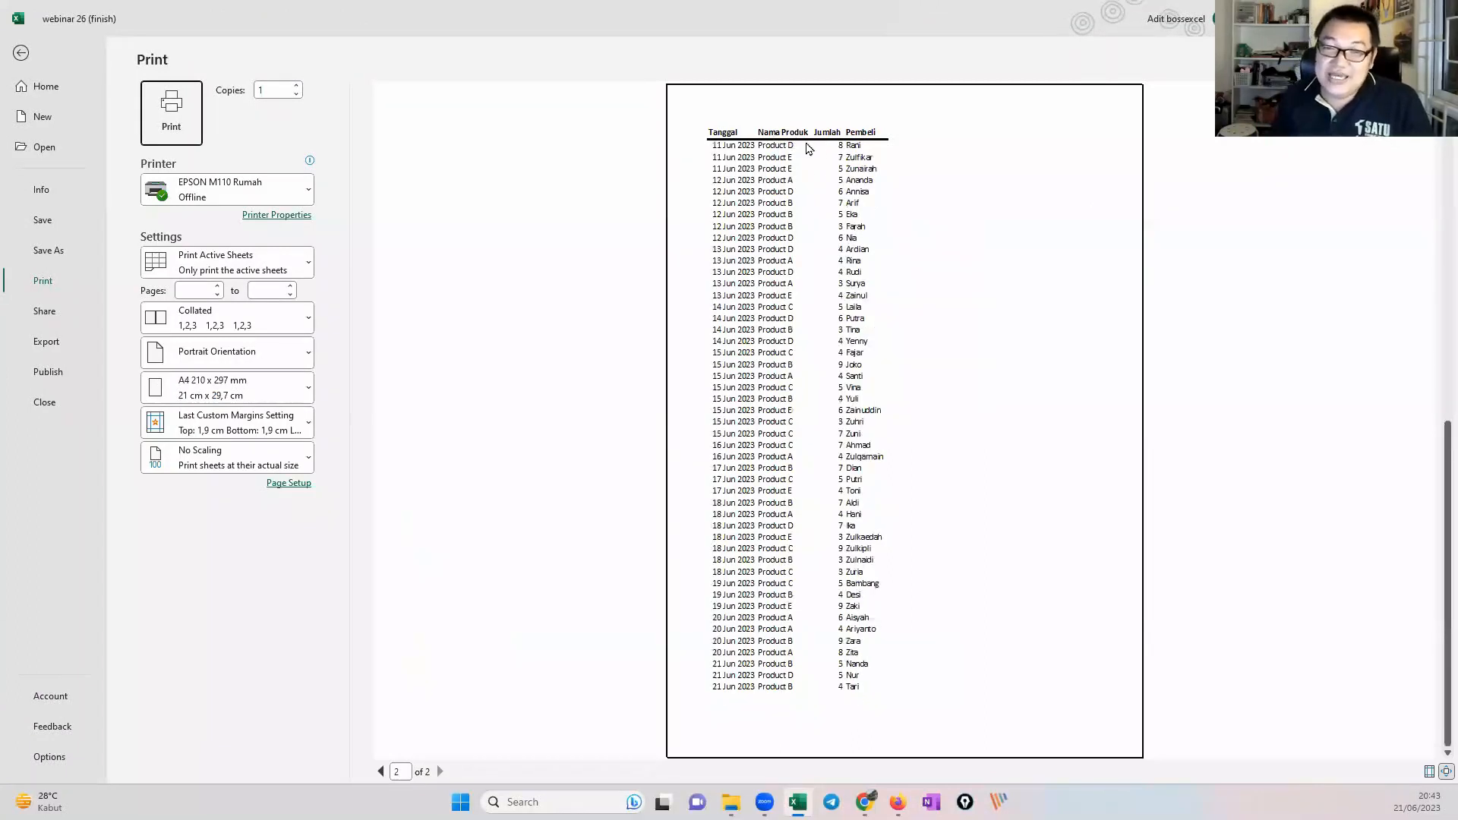
{"action": "key", "text": "Escape"}
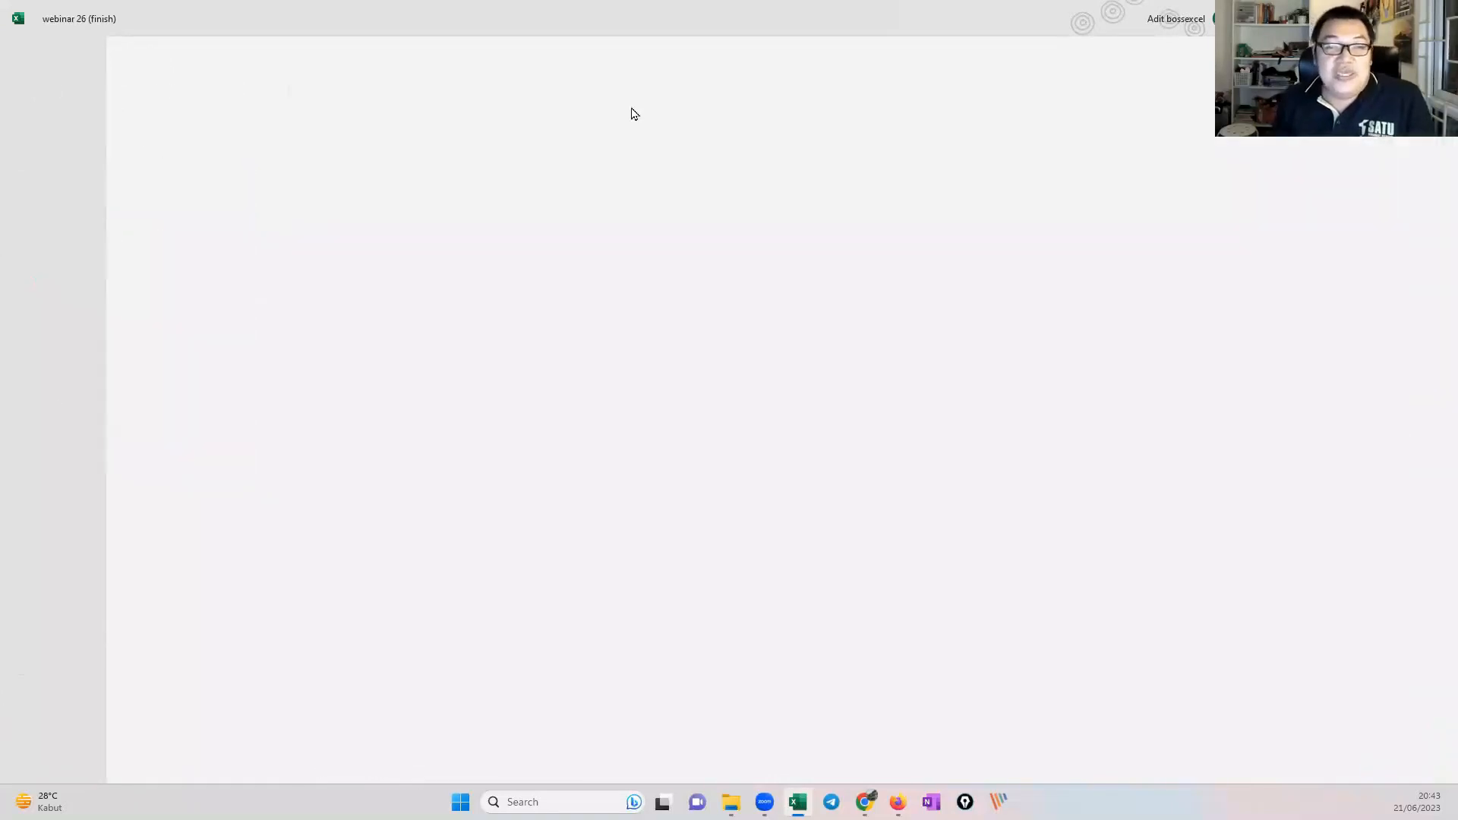
{"action": "left_click", "coordinate": [21, 208]}
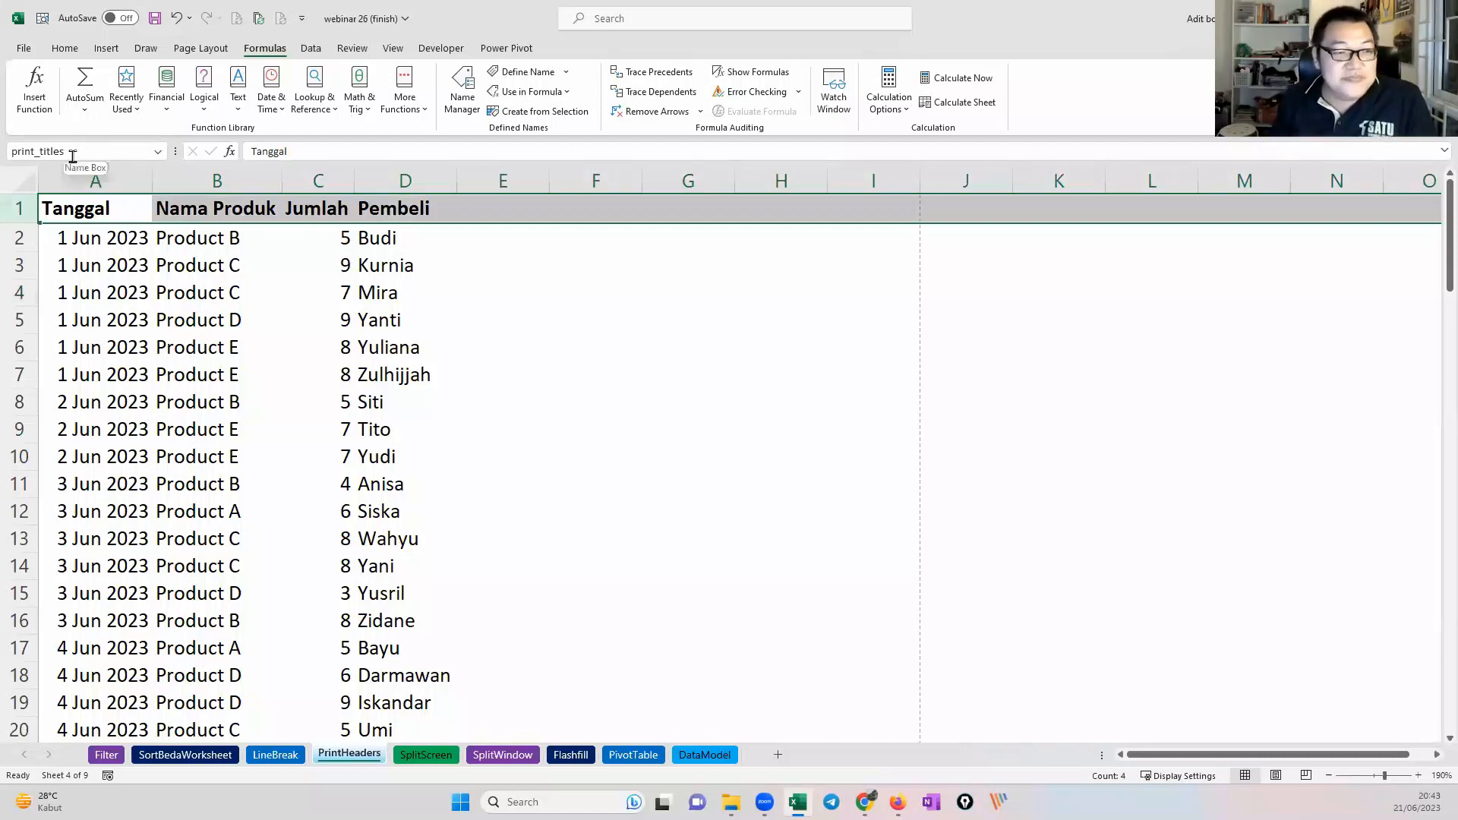
{"action": "left_click", "coordinate": [490, 365]}
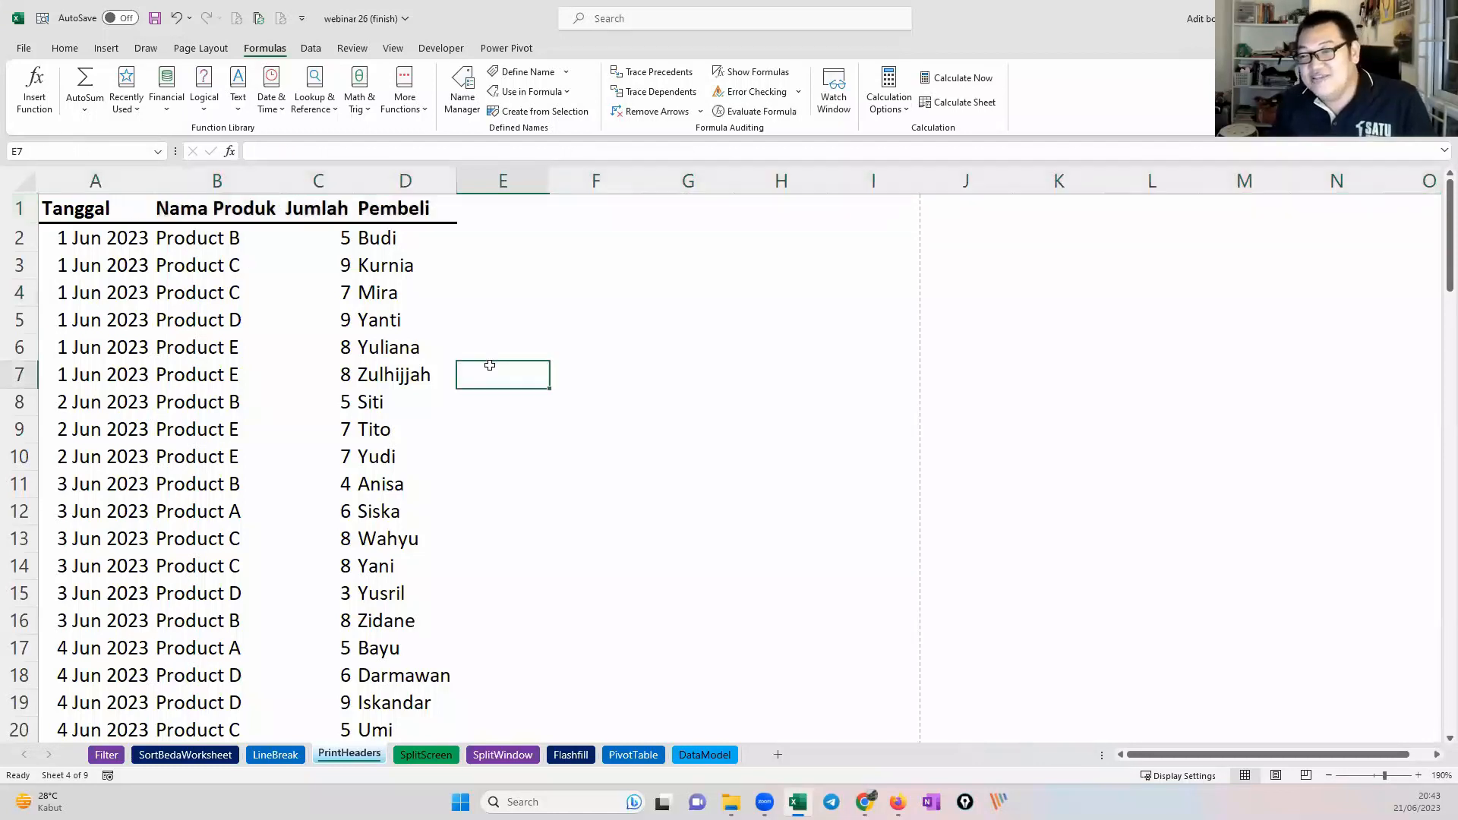
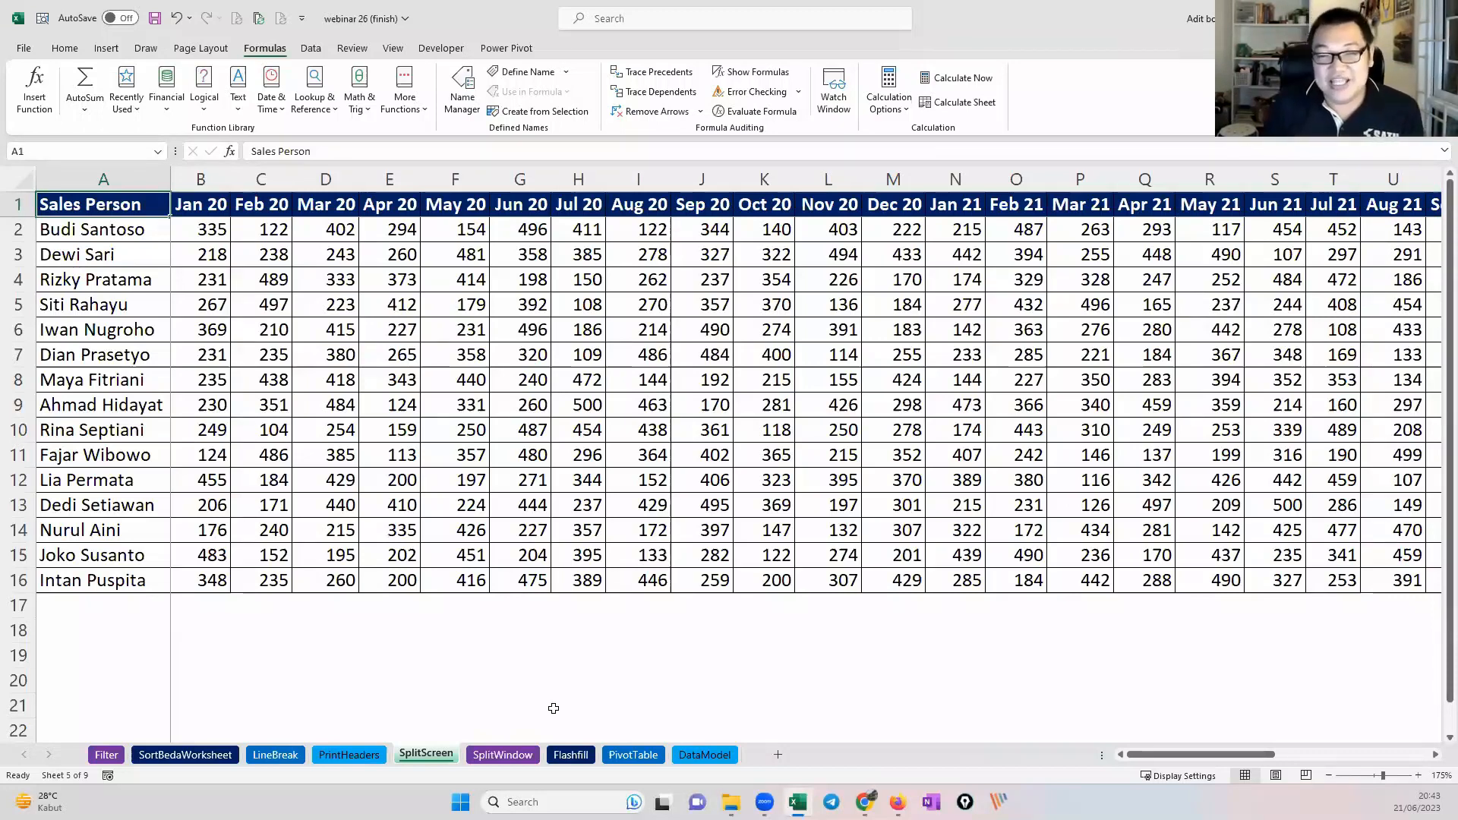
Step: Examine the SplitScreen monthly sales figures, comparing the Apr 20 column with the distant Apr 23 column
{"action": "left_click_drag", "start_coordinate": [453, 378], "coordinate": [1142, 408]}
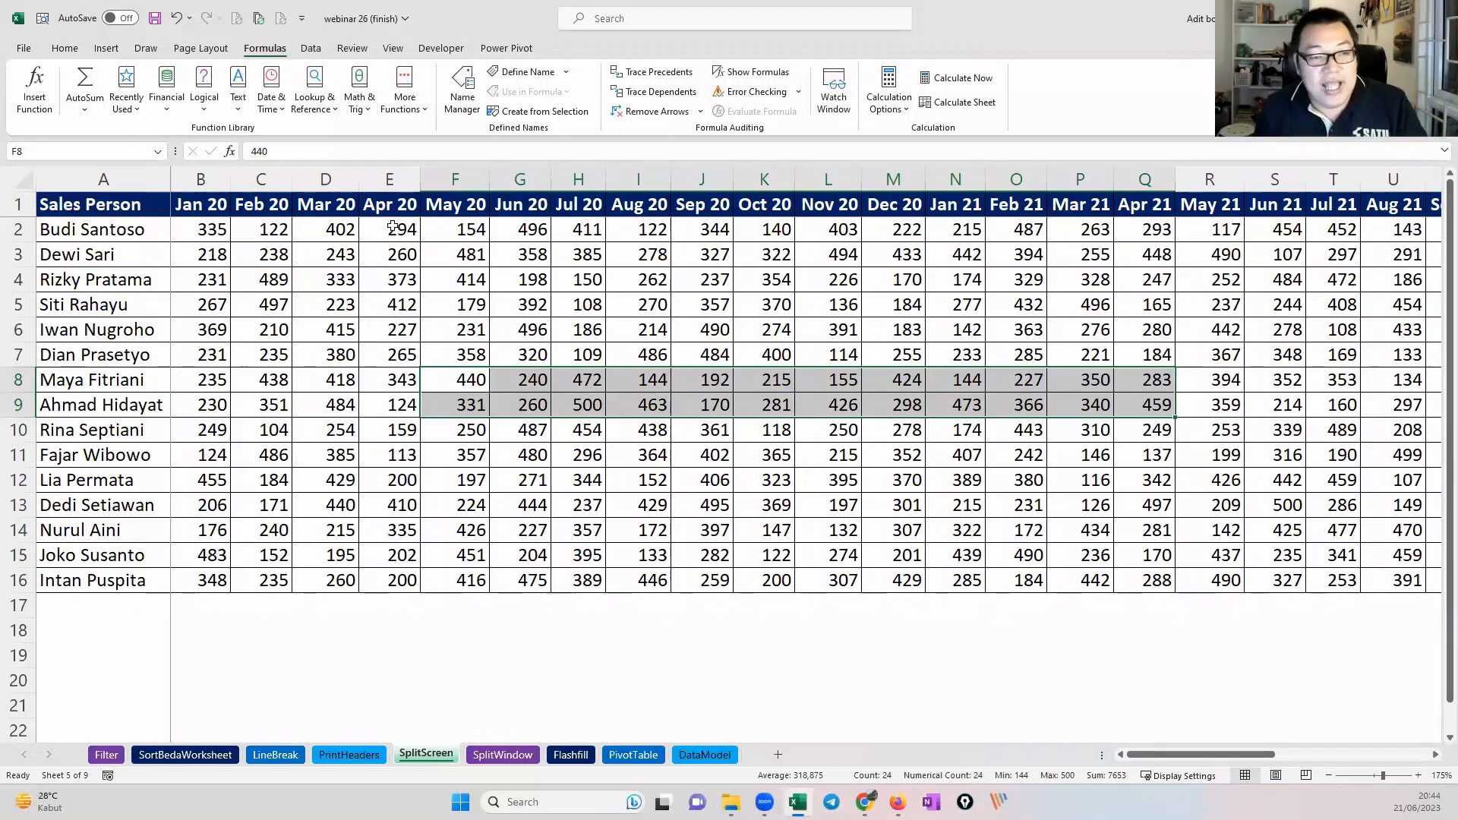
{"action": "left_click_drag", "start_coordinate": [395, 228], "coordinate": [380, 581]}
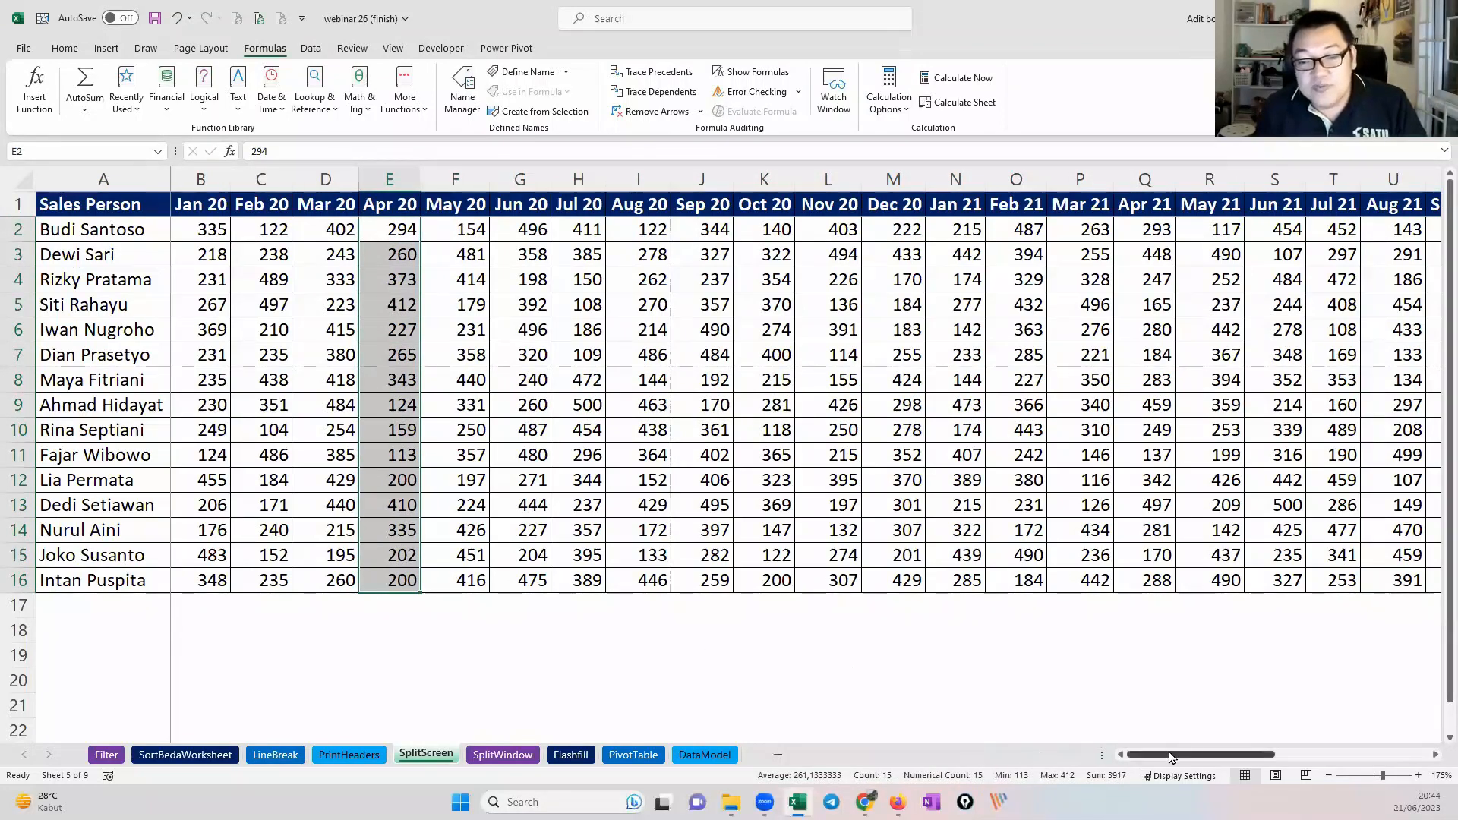
{"action": "left_click_drag", "start_coordinate": [1170, 757], "coordinate": [1359, 583]}
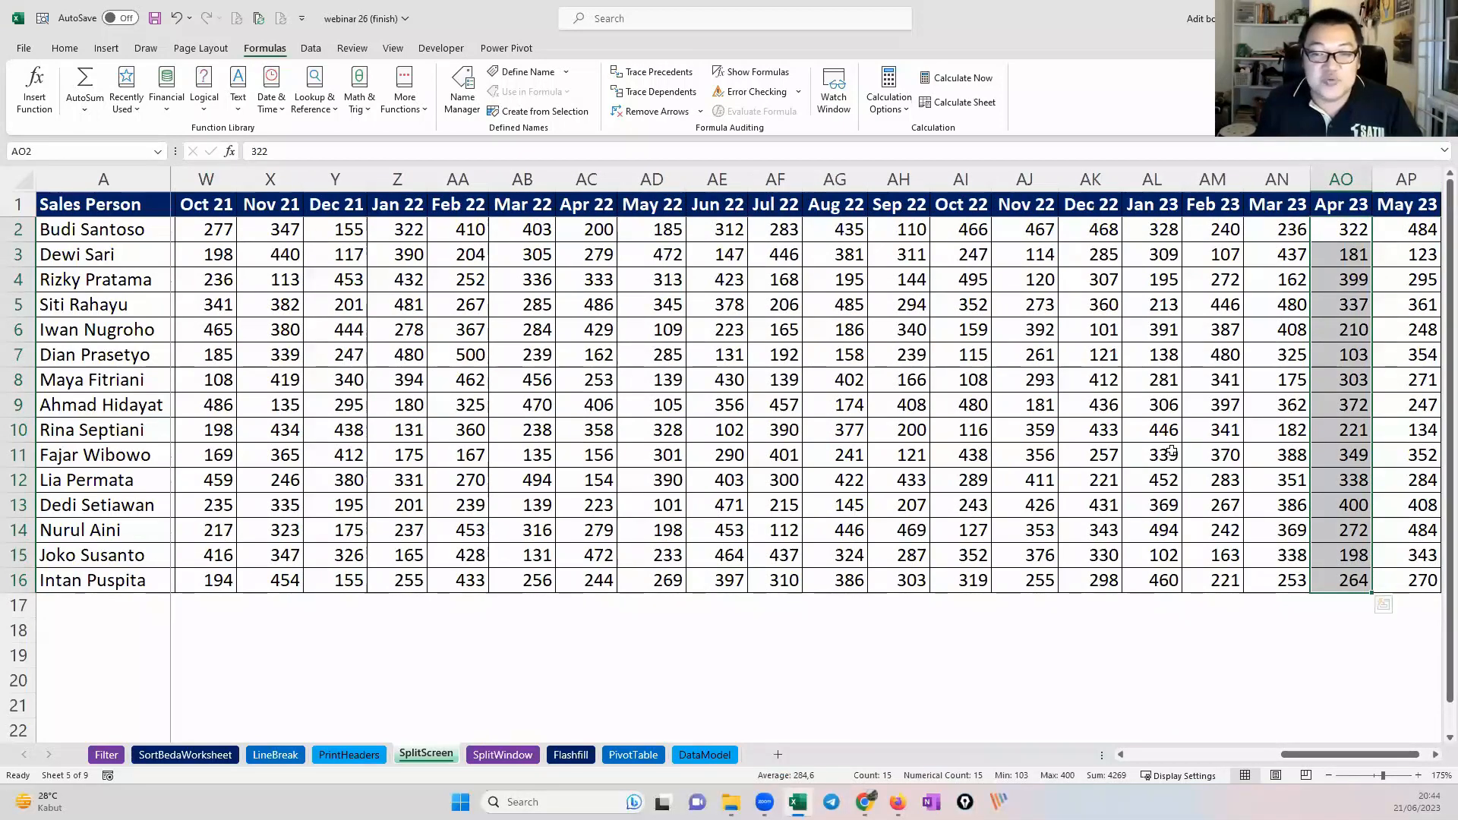
{"action": "scroll", "coordinate": [1171, 452], "scroll_direction": "down", "scroll_amount": 4}
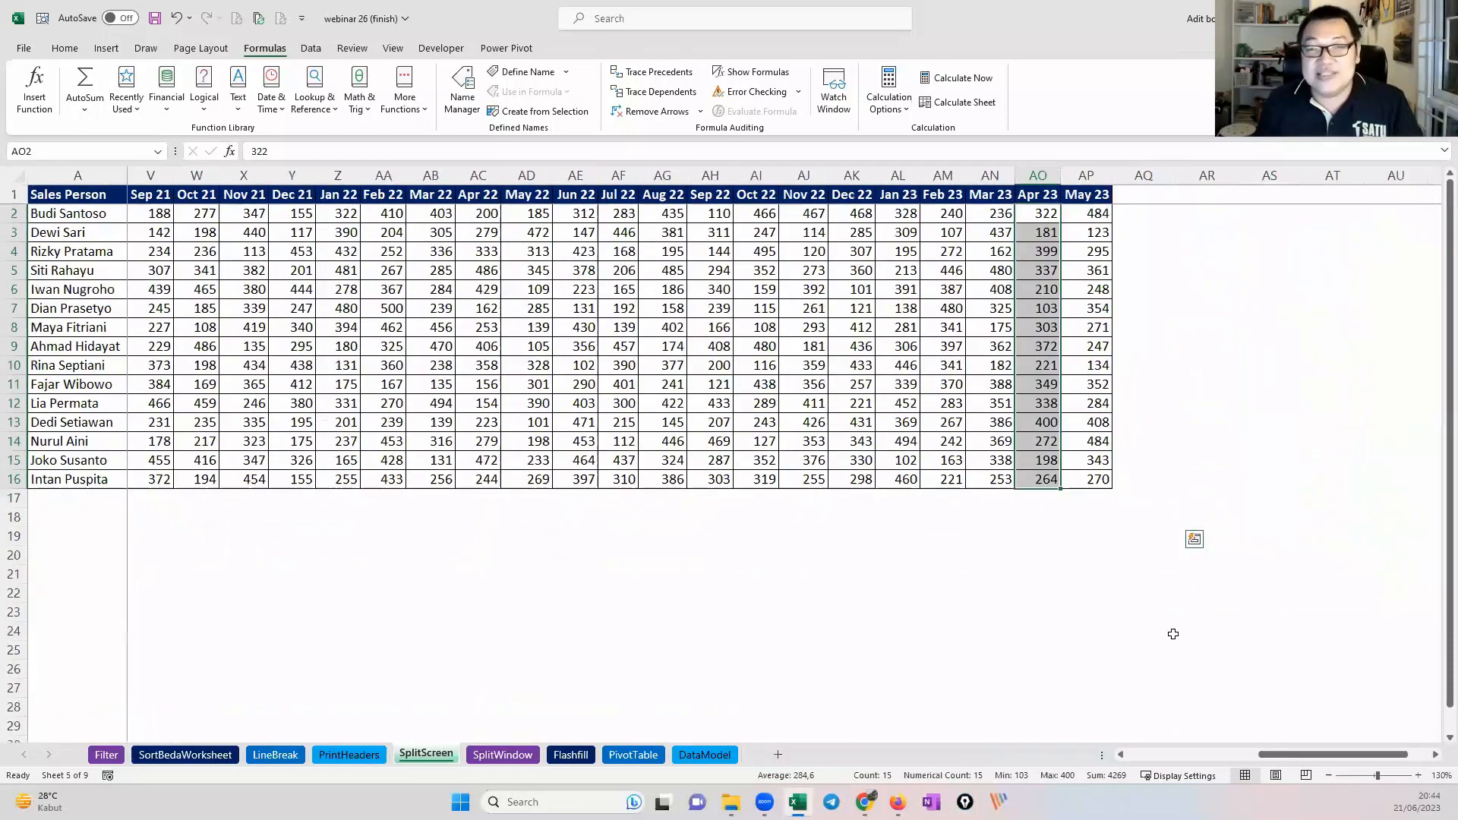
{"action": "scroll", "coordinate": [1023, 550], "scroll_direction": "up", "scroll_amount": 1}
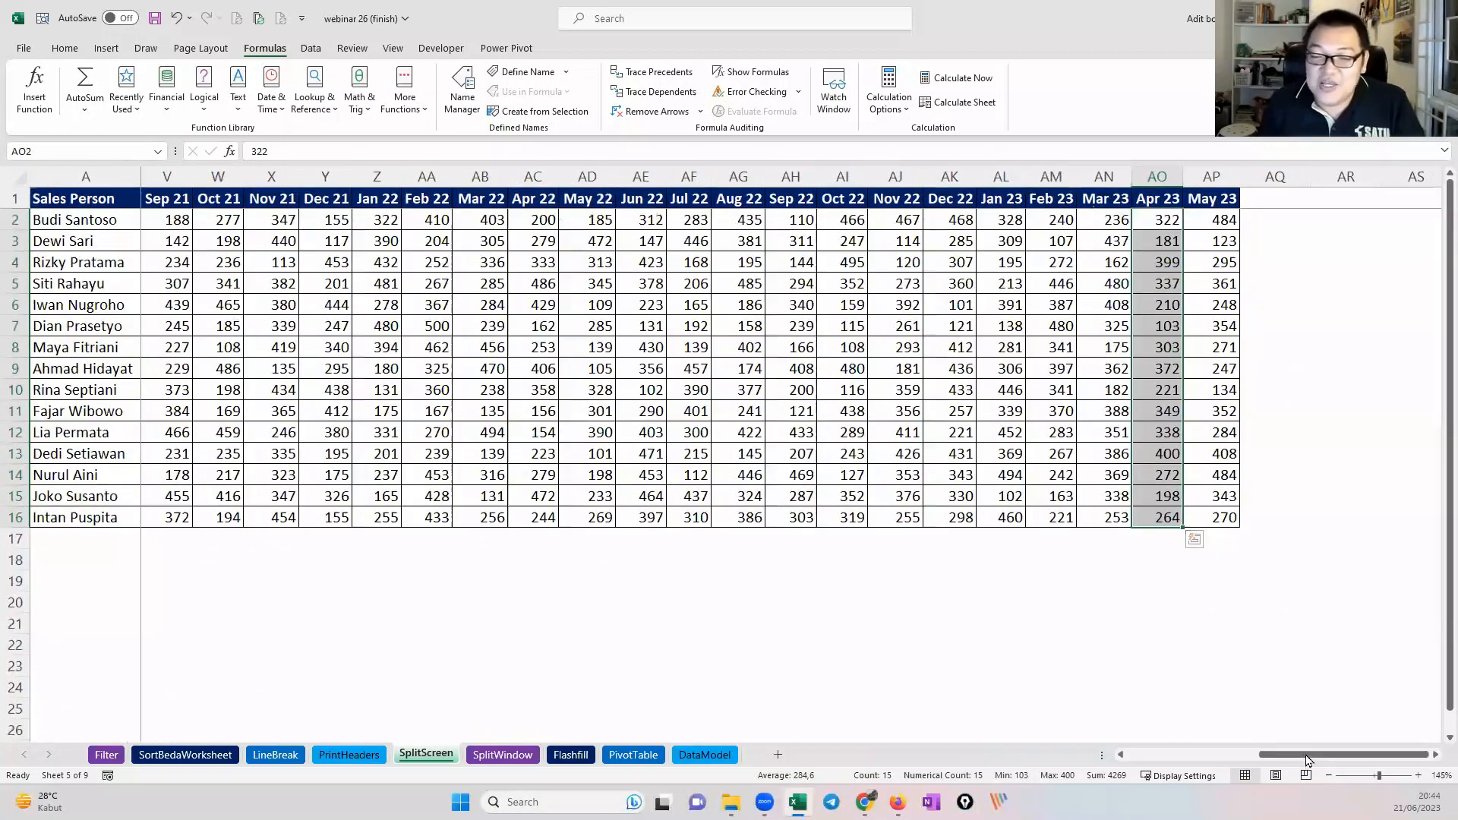
{"action": "scroll", "coordinate": [1231, 742], "scroll_direction": "up", "scroll_amount": 1}
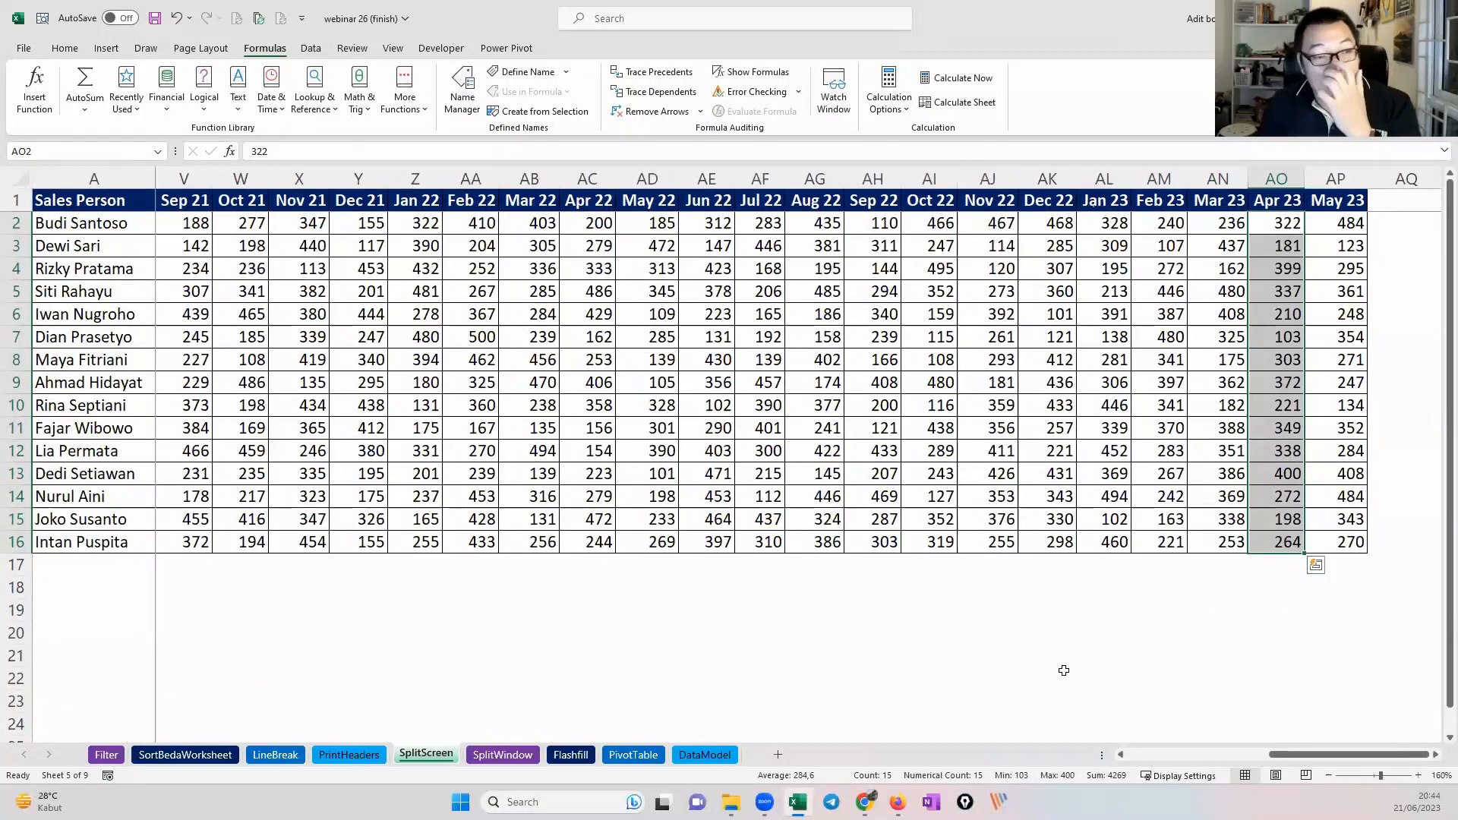
{"action": "scroll", "coordinate": [1056, 664], "scroll_direction": "left", "scroll_amount": 1}
{"action": "scroll", "coordinate": [797, 612], "scroll_direction": "left", "scroll_amount": 5}
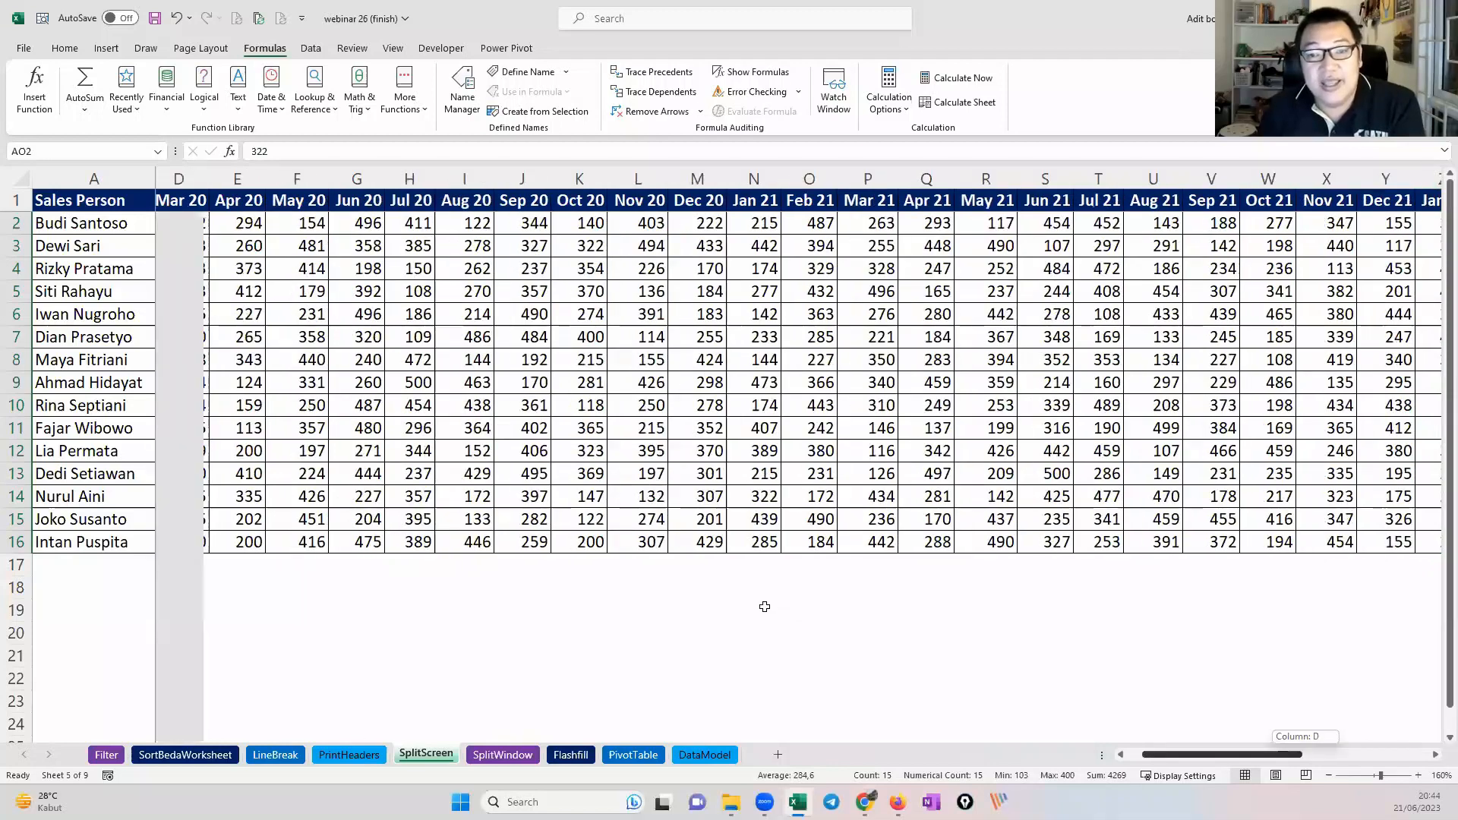
{"action": "scroll", "coordinate": [765, 607], "scroll_direction": "left", "scroll_amount": 1}
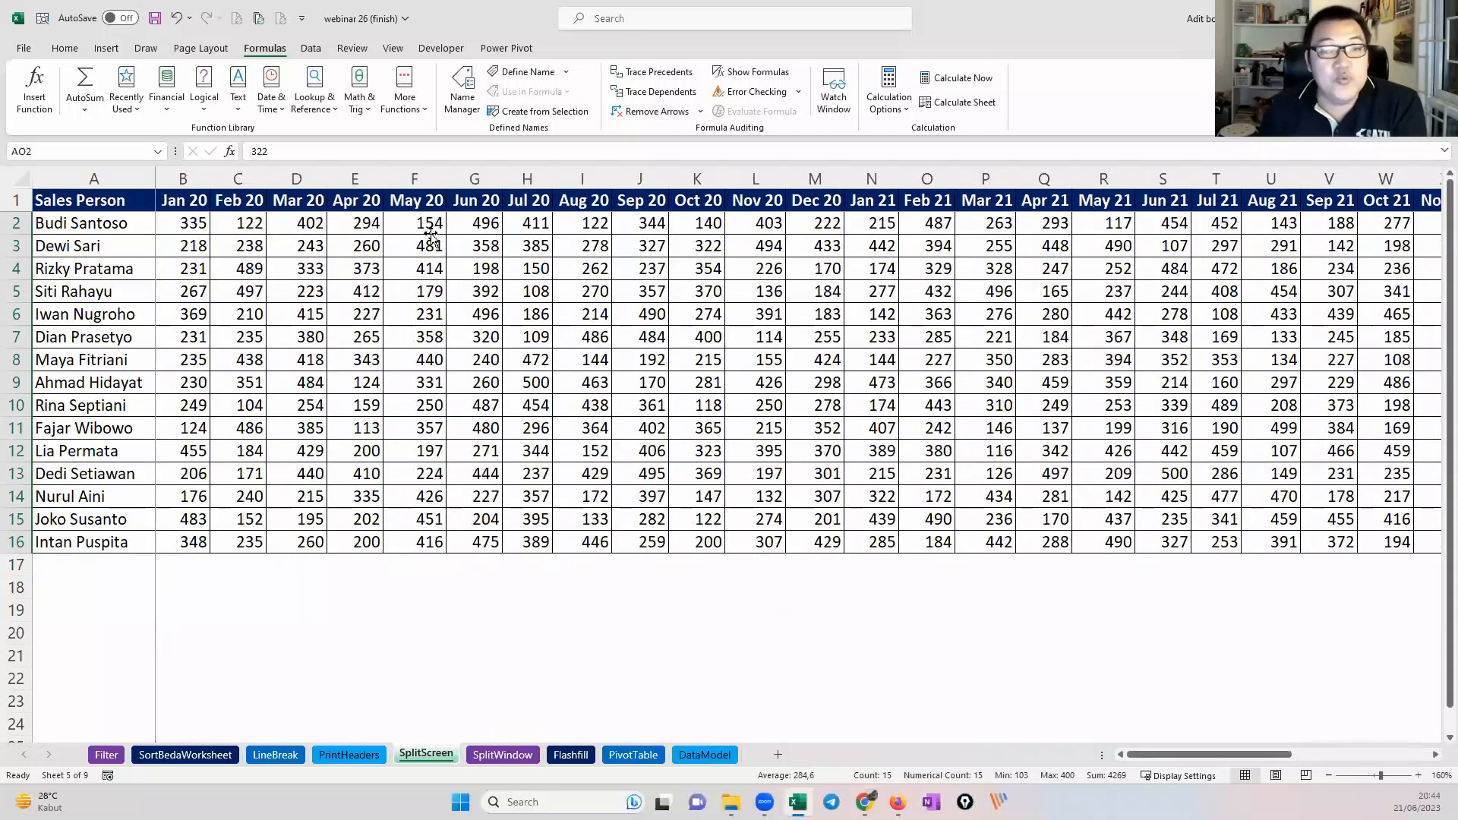
Step: Draw annotation lines marking the freeze boundaries around cell F2, highlight that cell, and clear the annotations
{"action": "left_click", "coordinate": [407, 226]}
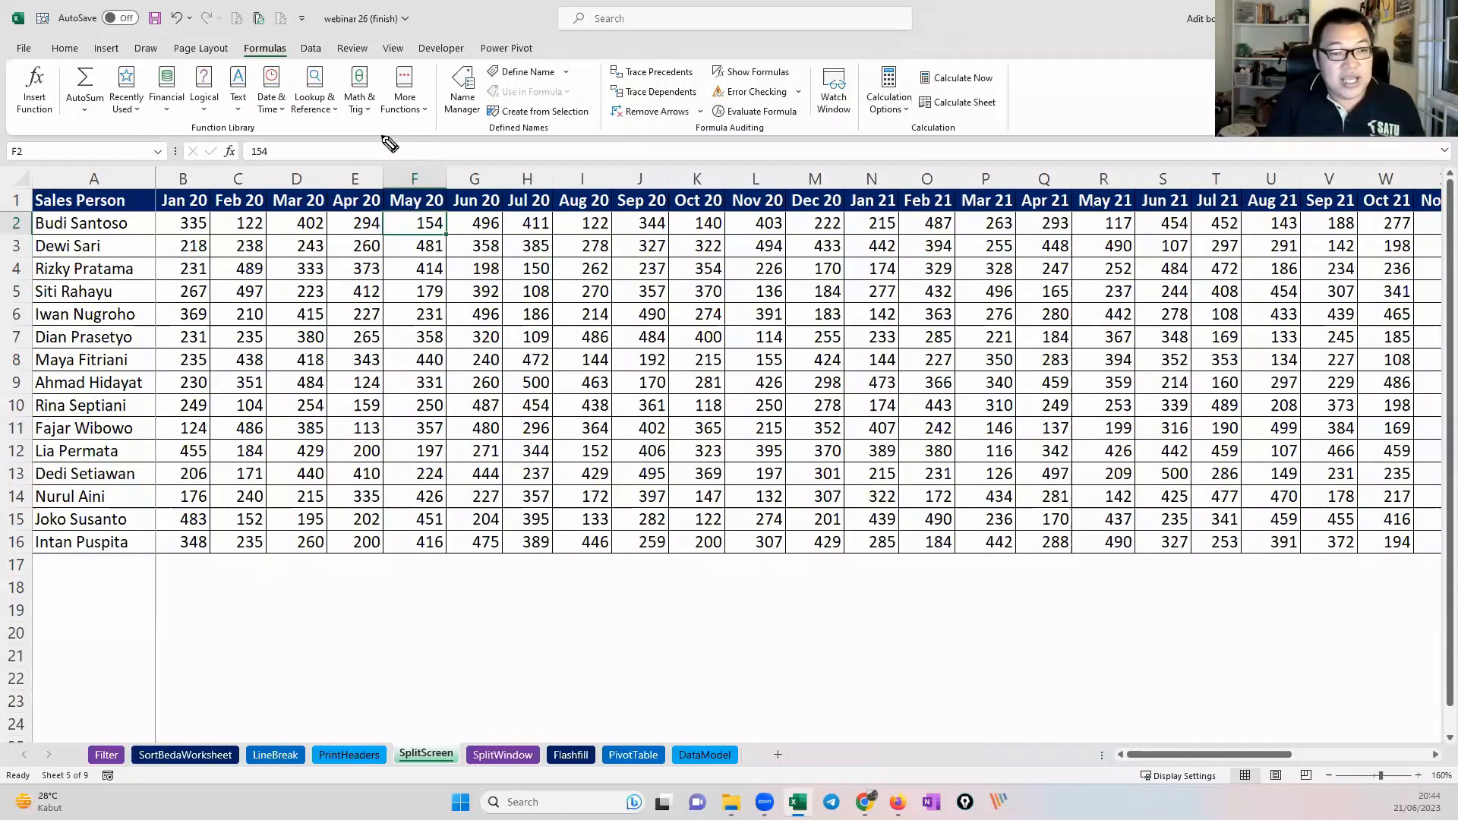
{"action": "left_click_drag", "start_coordinate": [382, 132], "coordinate": [388, 338]}
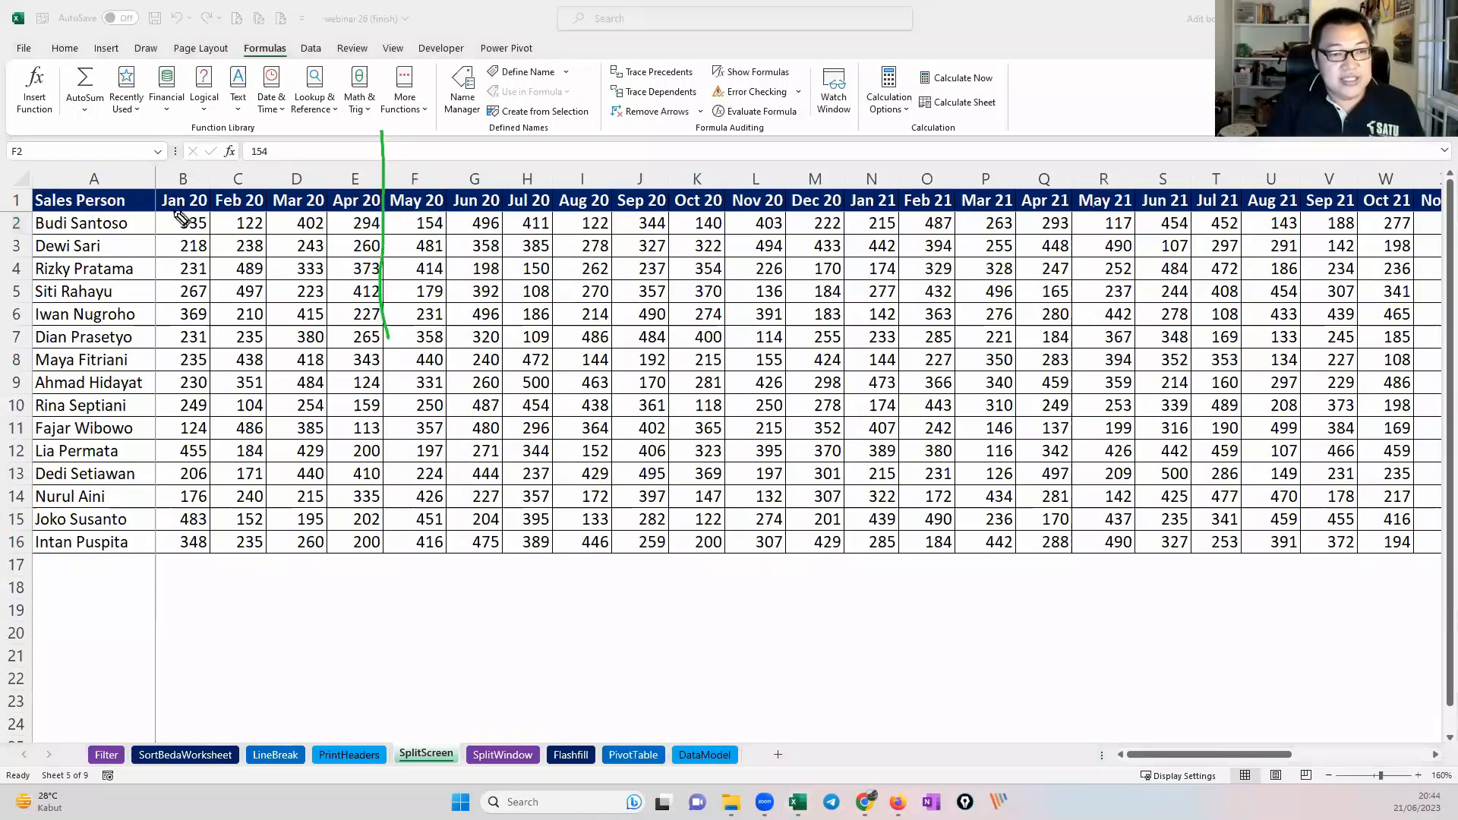
{"action": "left_click_drag", "start_coordinate": [175, 222], "coordinate": [246, 216]}
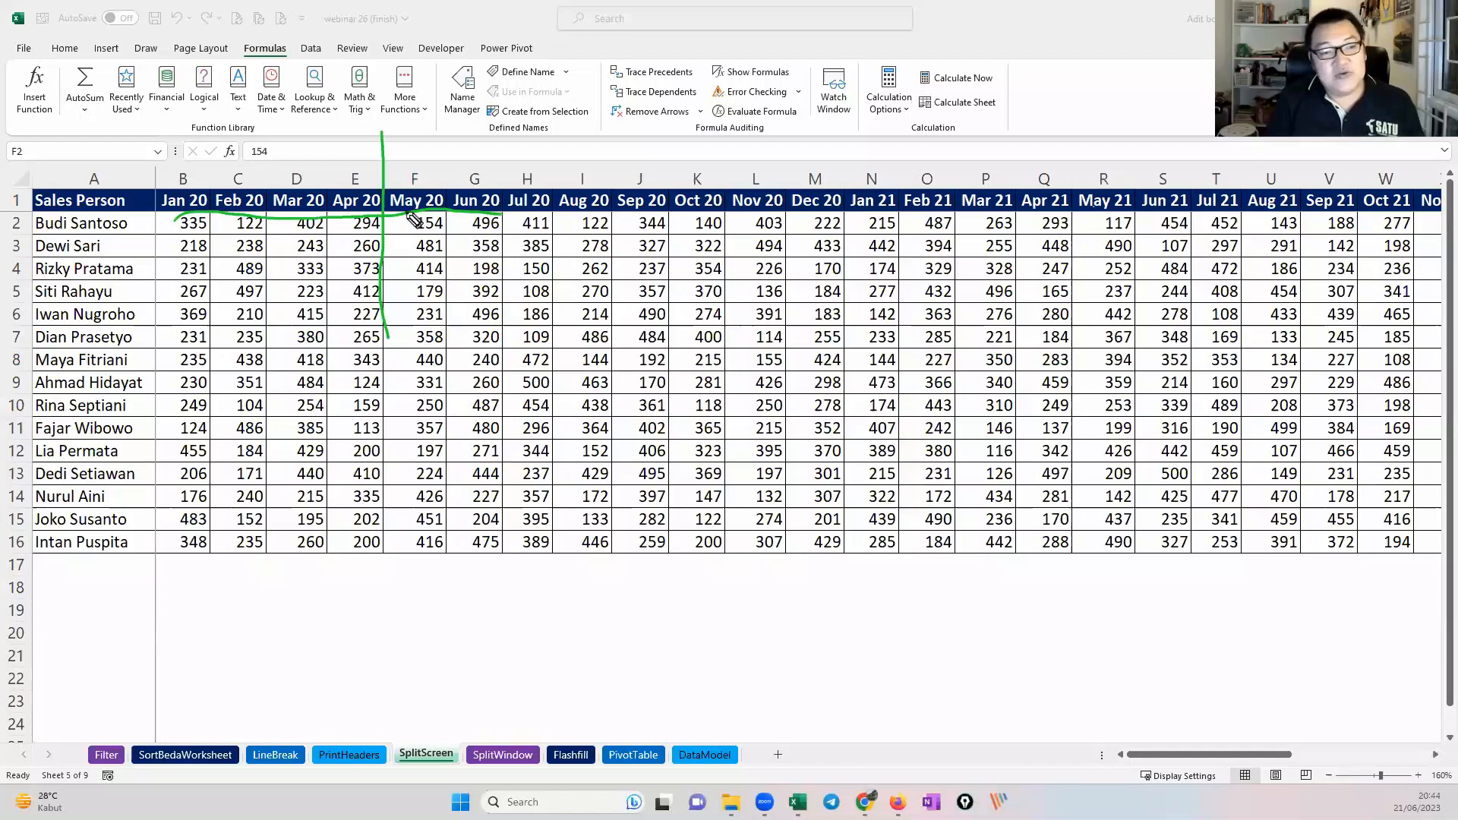
{"action": "left_click_drag", "start_coordinate": [442, 225], "coordinate": [436, 220]}
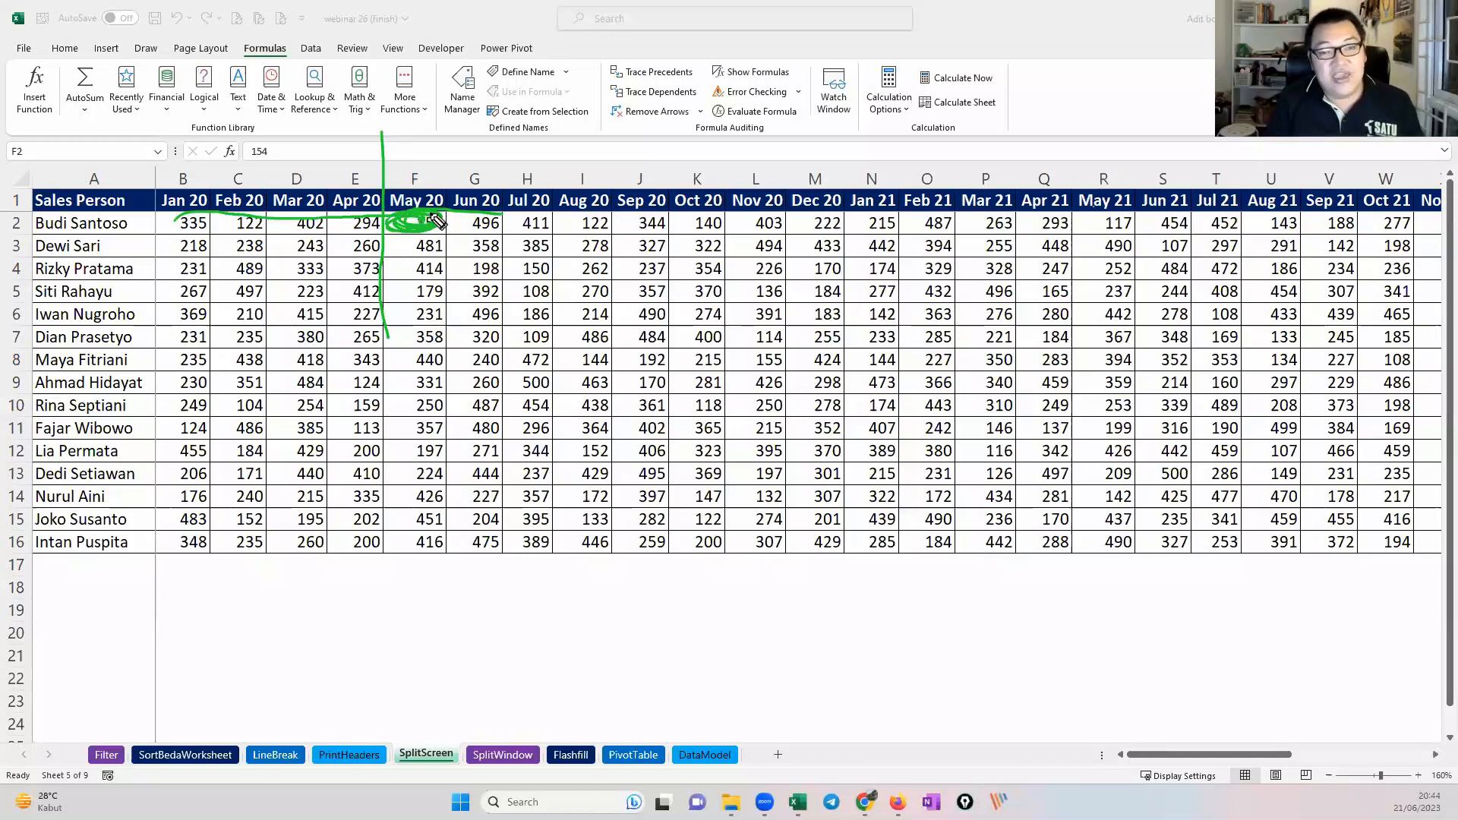
{"action": "key", "text": "Escape"}
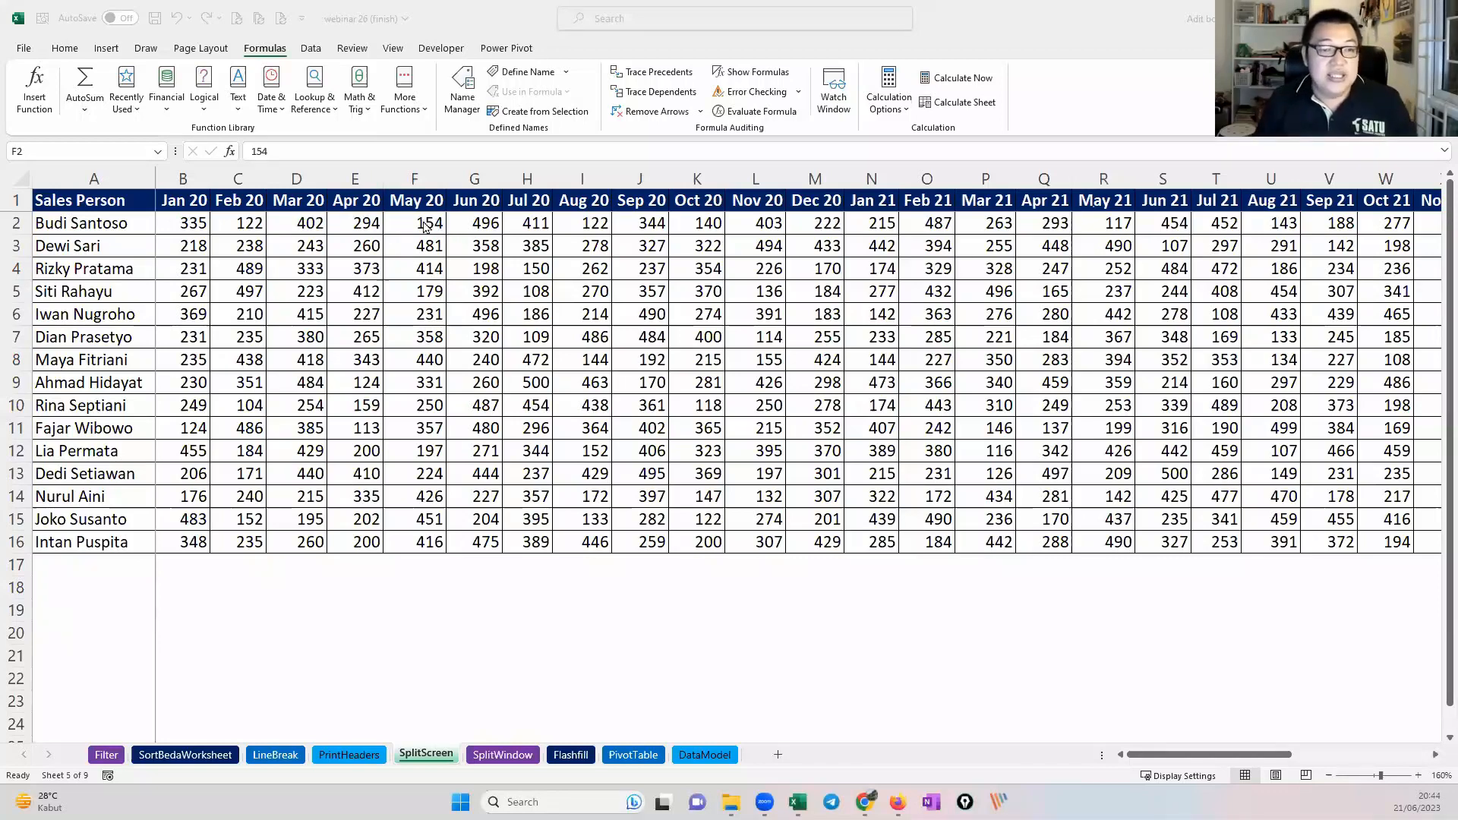
Step: Replace the existing freeze with panes frozen at cell F2, keeping row 1 and columns A through E fixed
{"action": "left_click", "coordinate": [423, 222]}
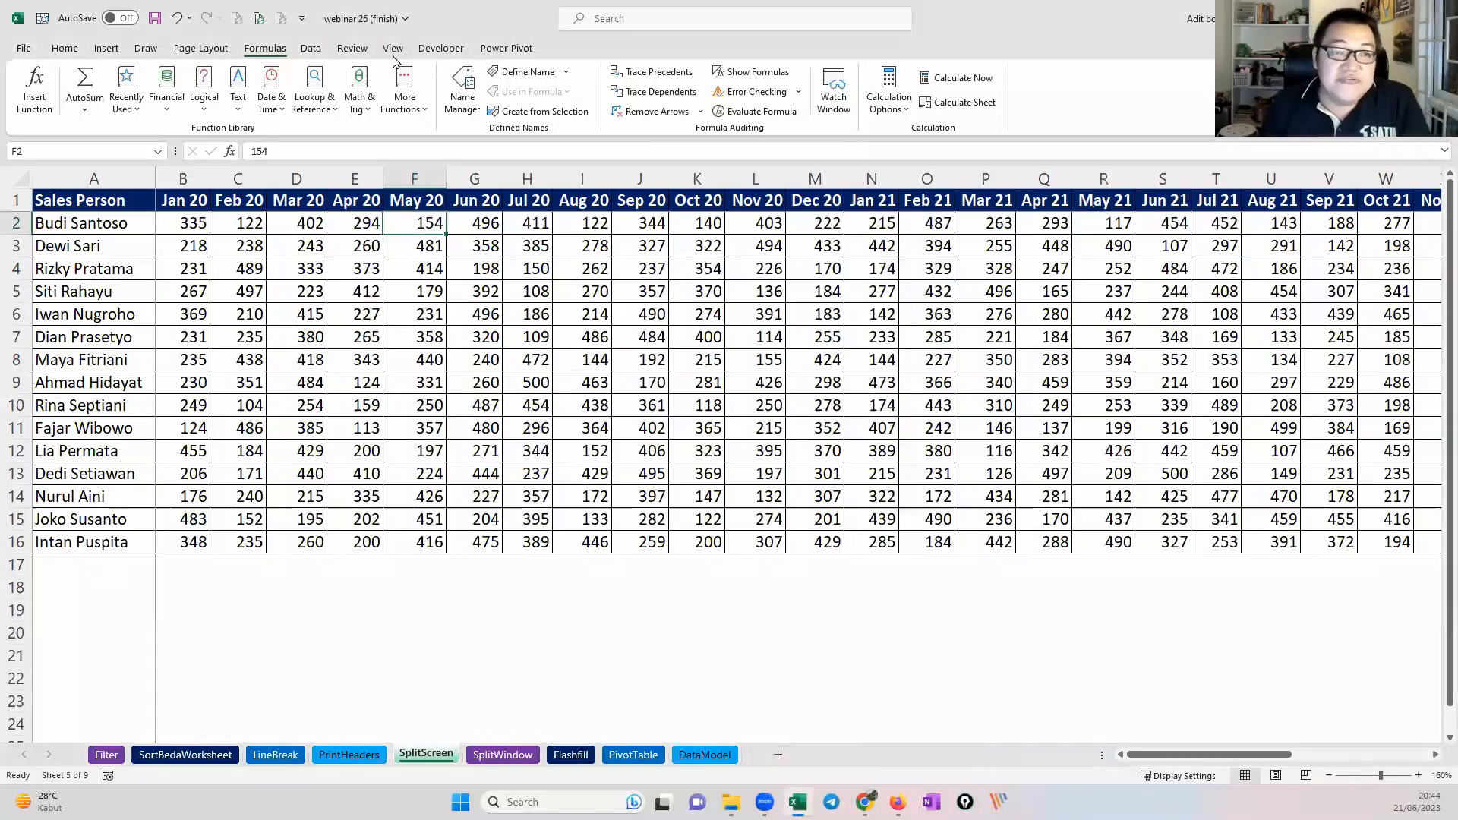
{"action": "scroll", "coordinate": [798, 111], "scroll_direction": "down", "scroll_amount": 3}
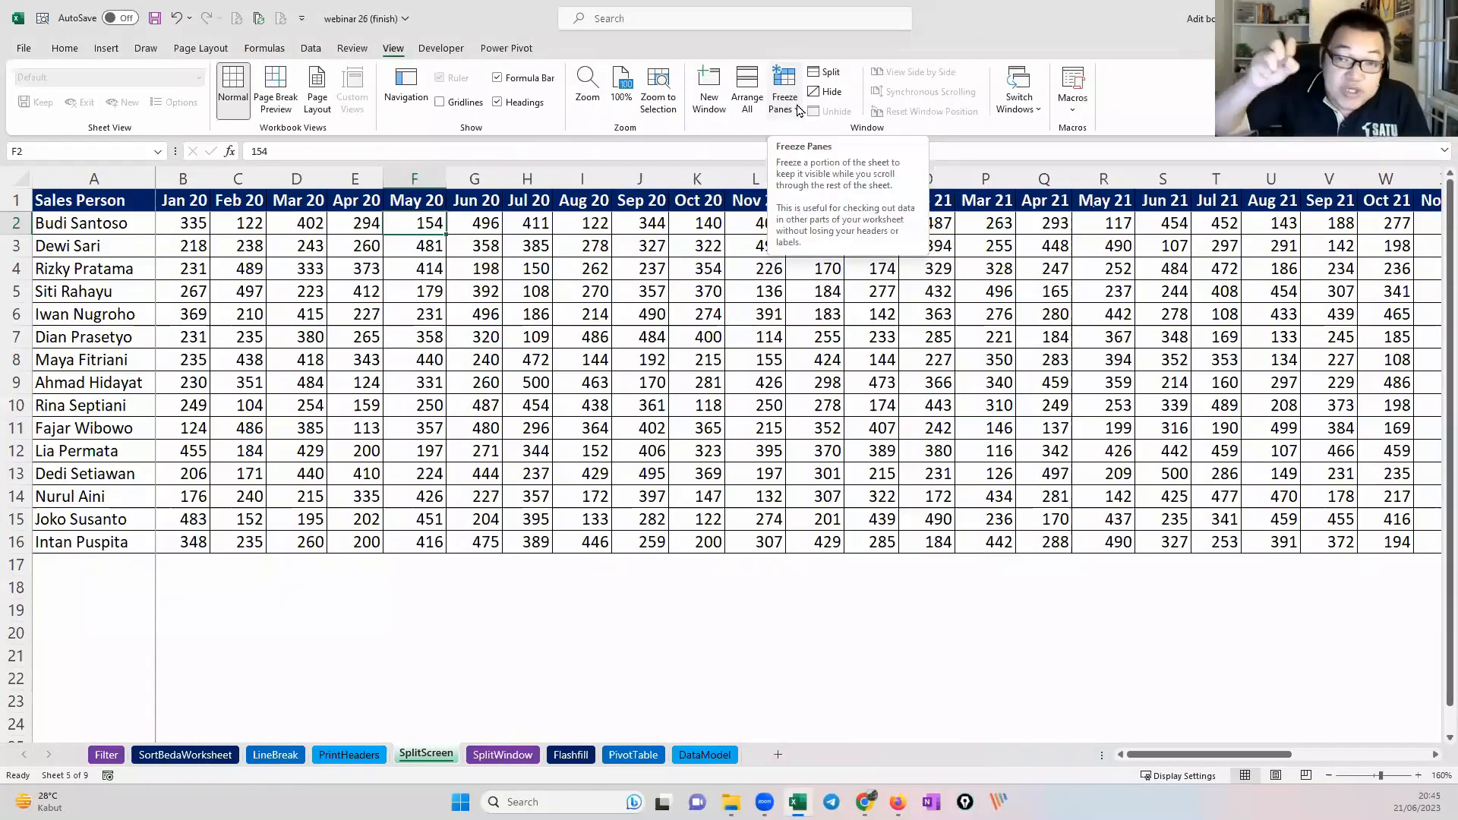
{"action": "left_click", "coordinate": [797, 111]}
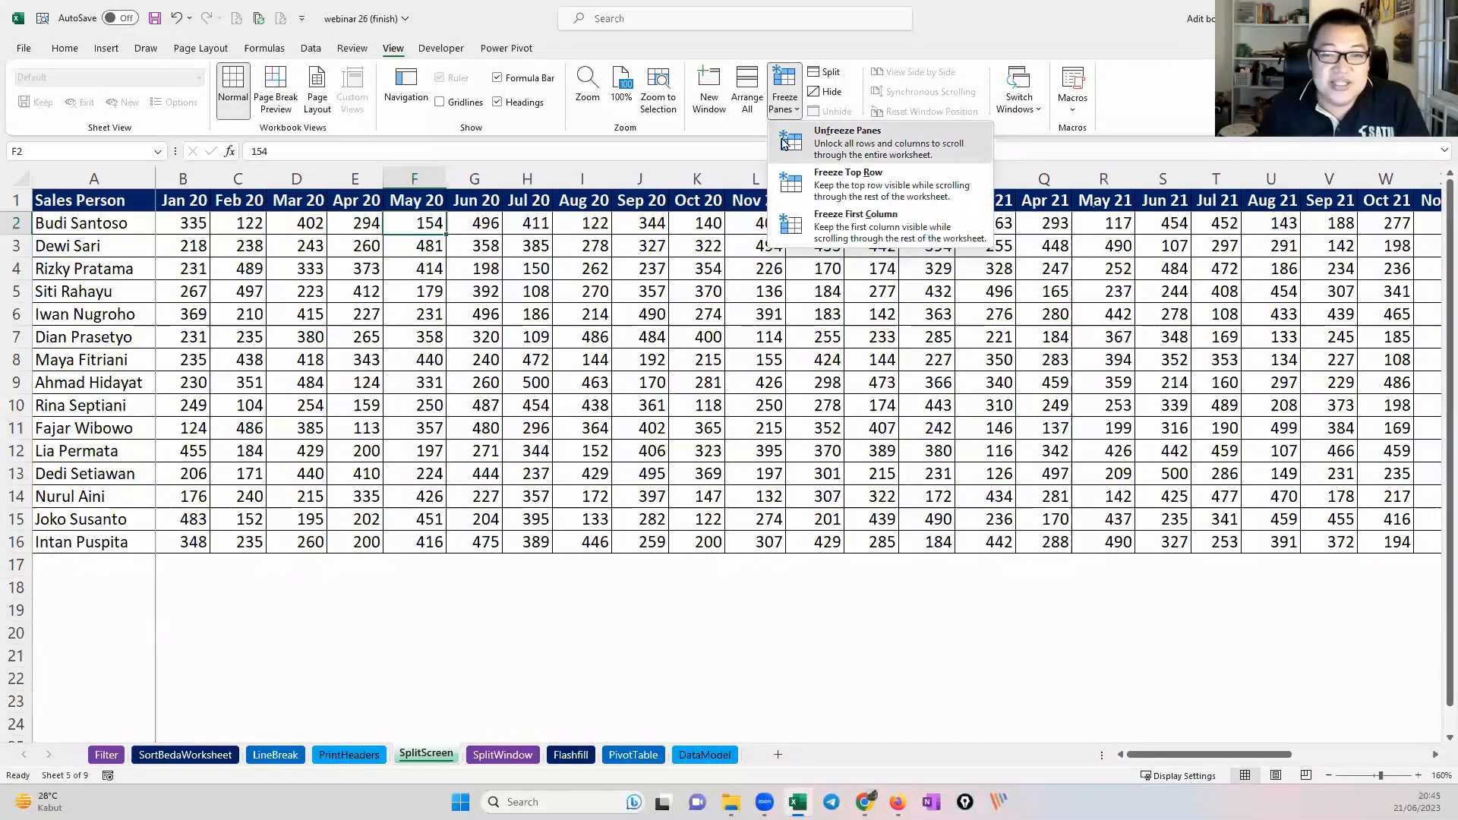
{"action": "left_click", "coordinate": [850, 152]}
{"action": "left_click", "coordinate": [784, 102]}
{"action": "left_click", "coordinate": [850, 146]}
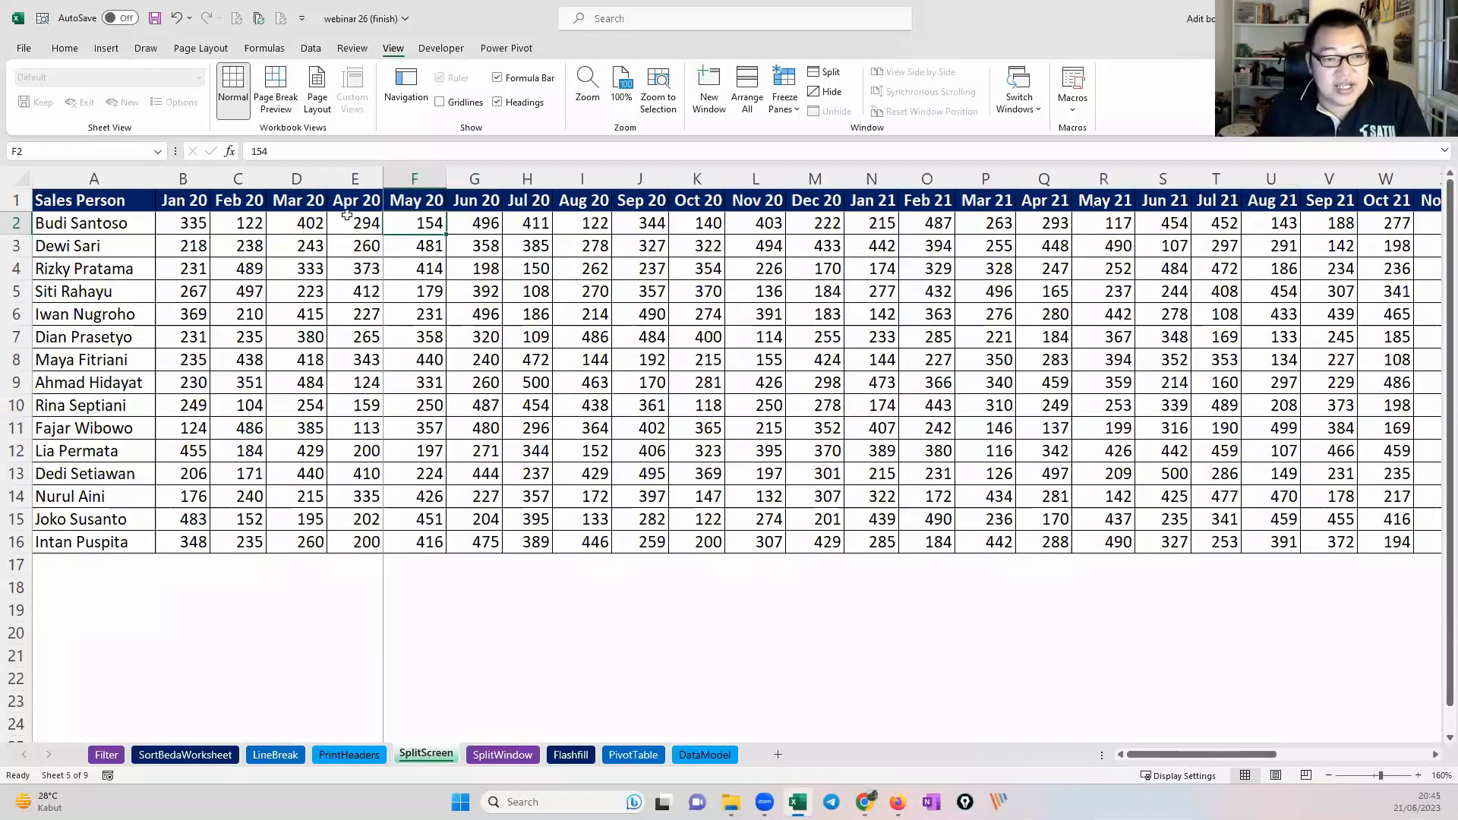
Step: Bring the Apr 23 column beside the frozen Apr 20 column and select figures in both to compare them
{"action": "scroll", "coordinate": [348, 215], "scroll_direction": "right", "scroll_amount": 2}
{"action": "left_click_drag", "start_coordinate": [347, 223], "coordinate": [344, 373]}
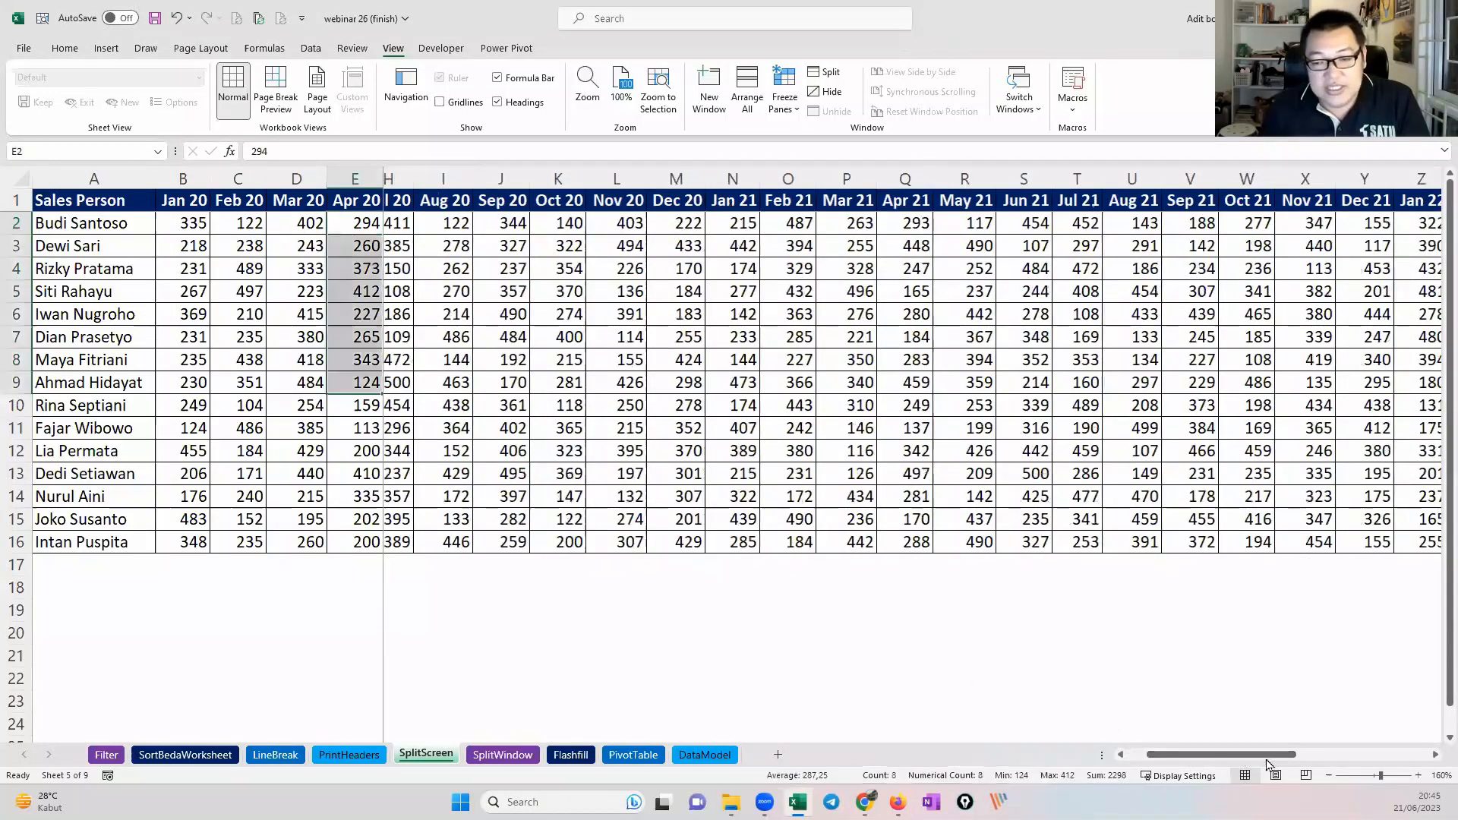
{"action": "left_click", "coordinate": [1435, 755]}
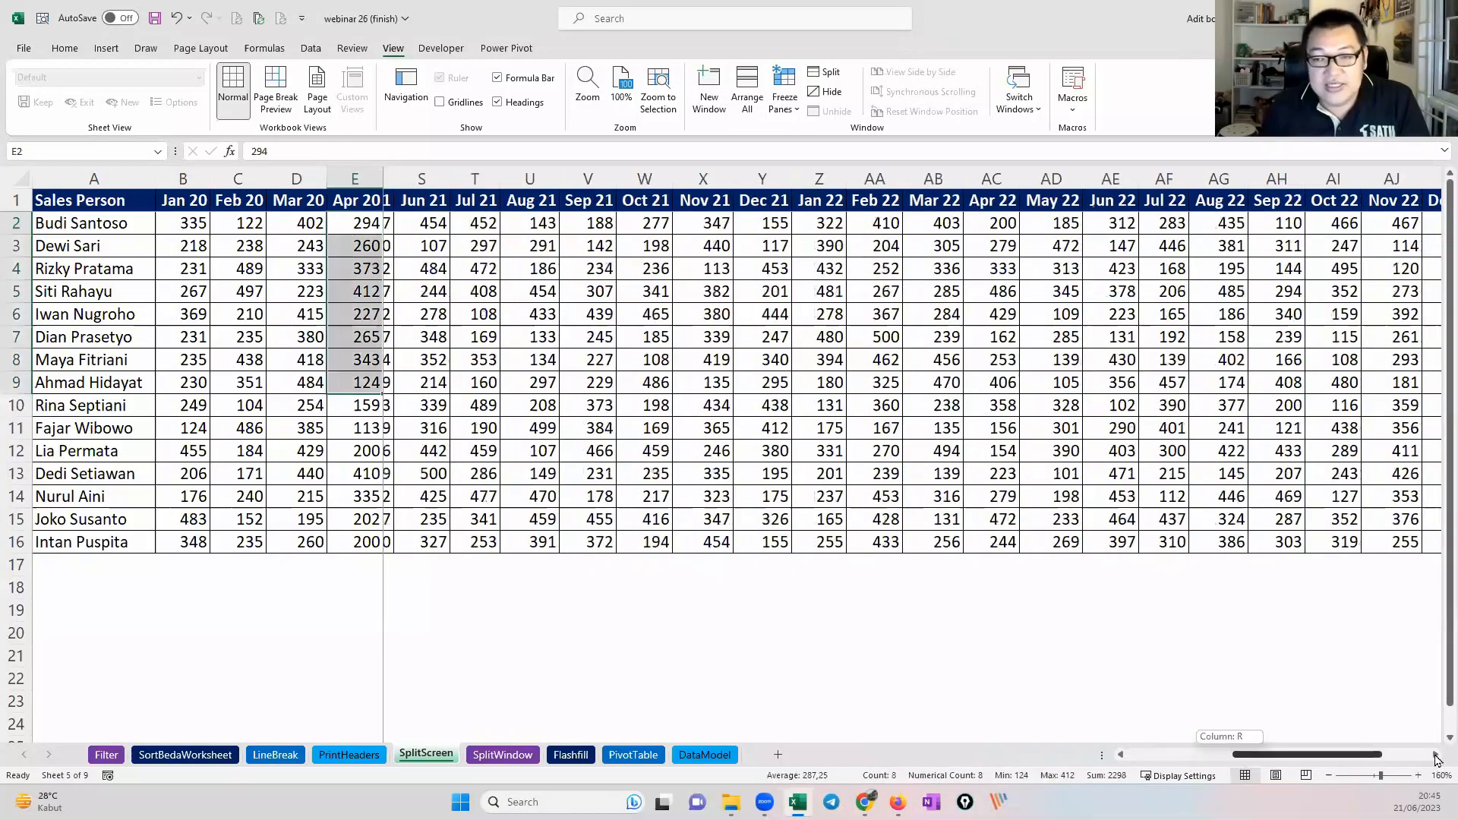
{"action": "left_click", "coordinate": [1435, 755]}
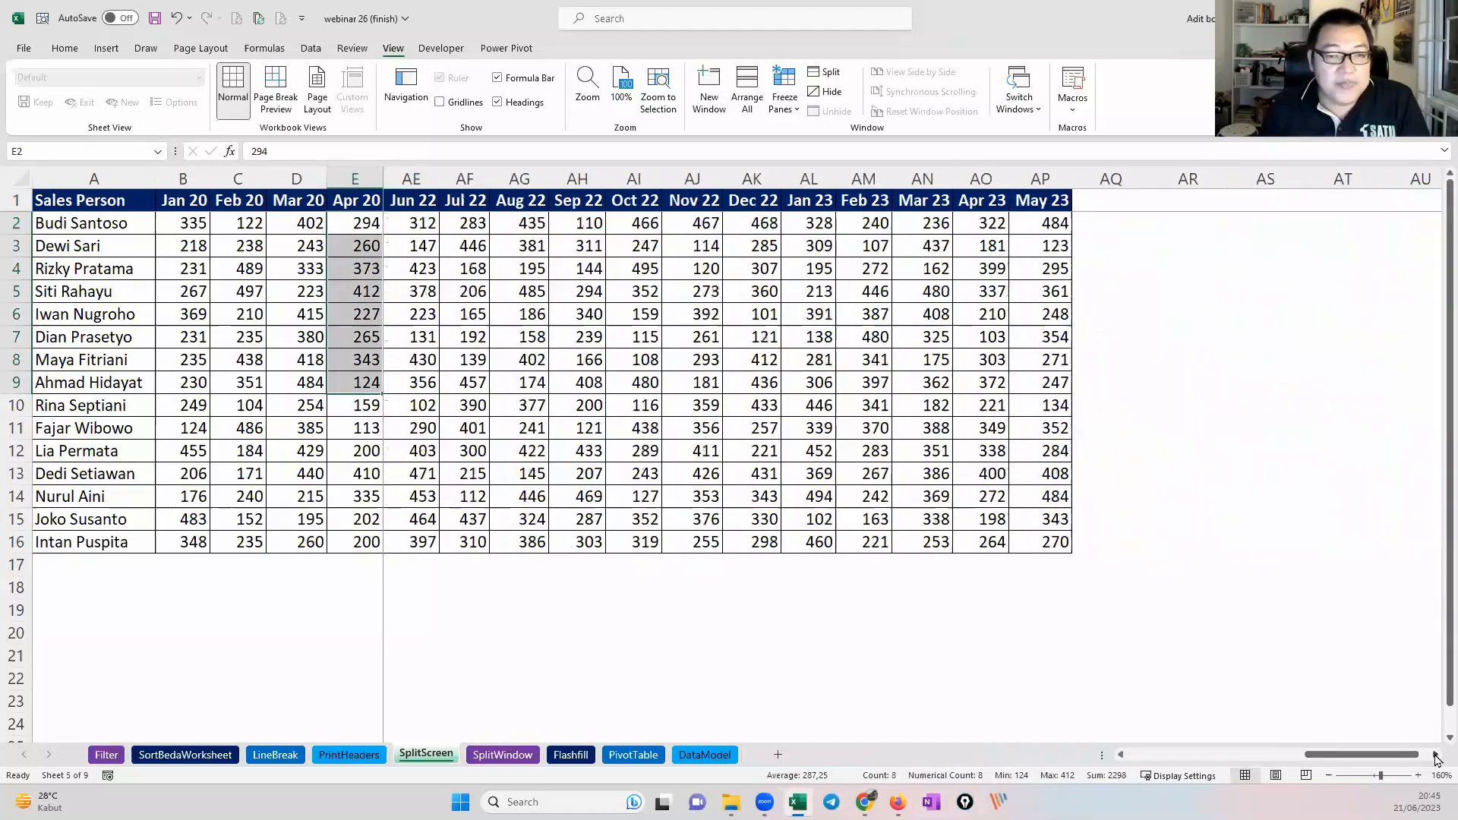
{"action": "left_click", "coordinate": [1435, 756]}
{"action": "scroll", "coordinate": [956, 465], "scroll_direction": "right", "scroll_amount": 2}
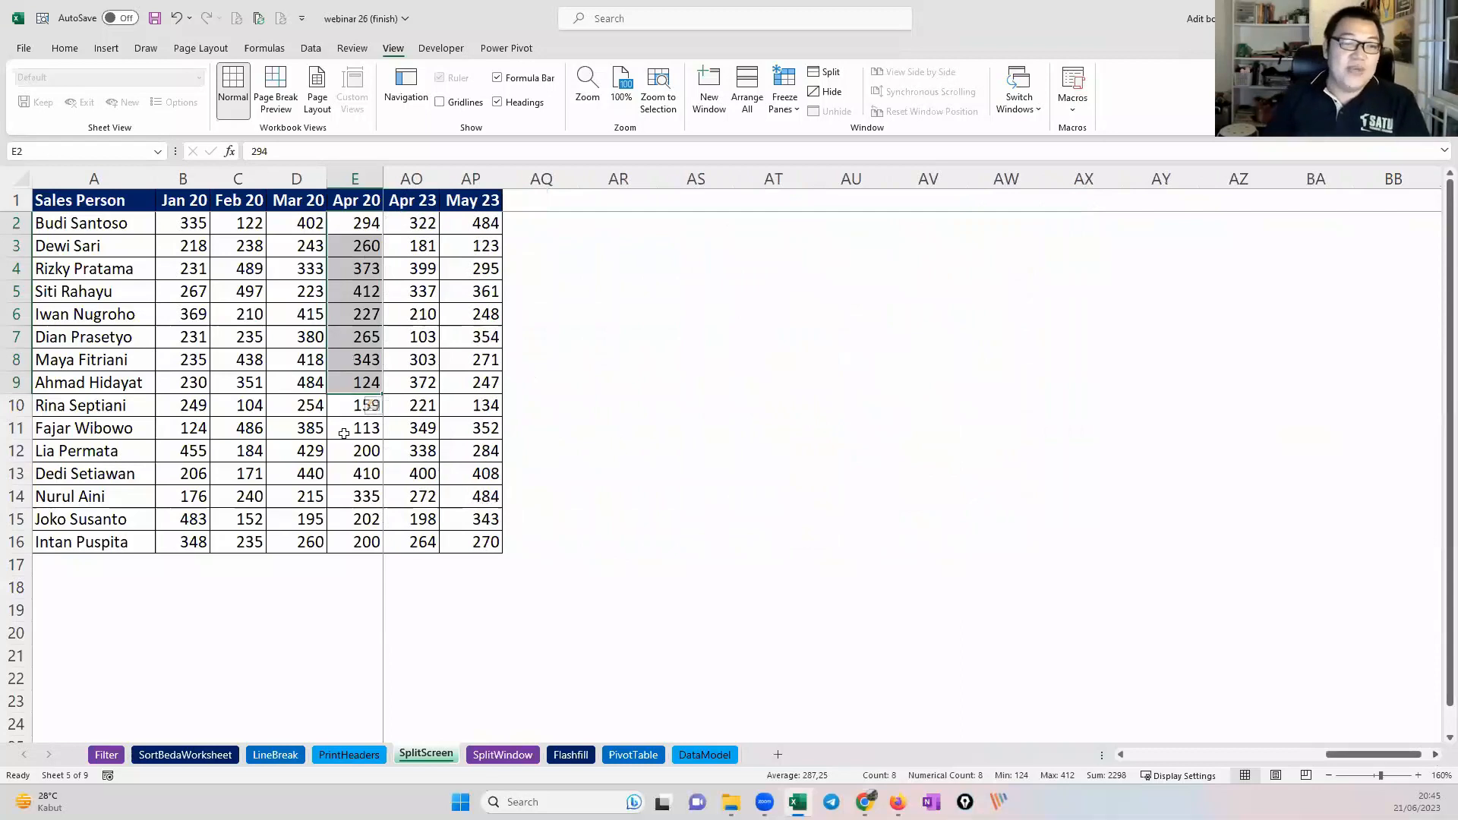
{"action": "left_click_drag", "start_coordinate": [410, 224], "coordinate": [422, 477]}
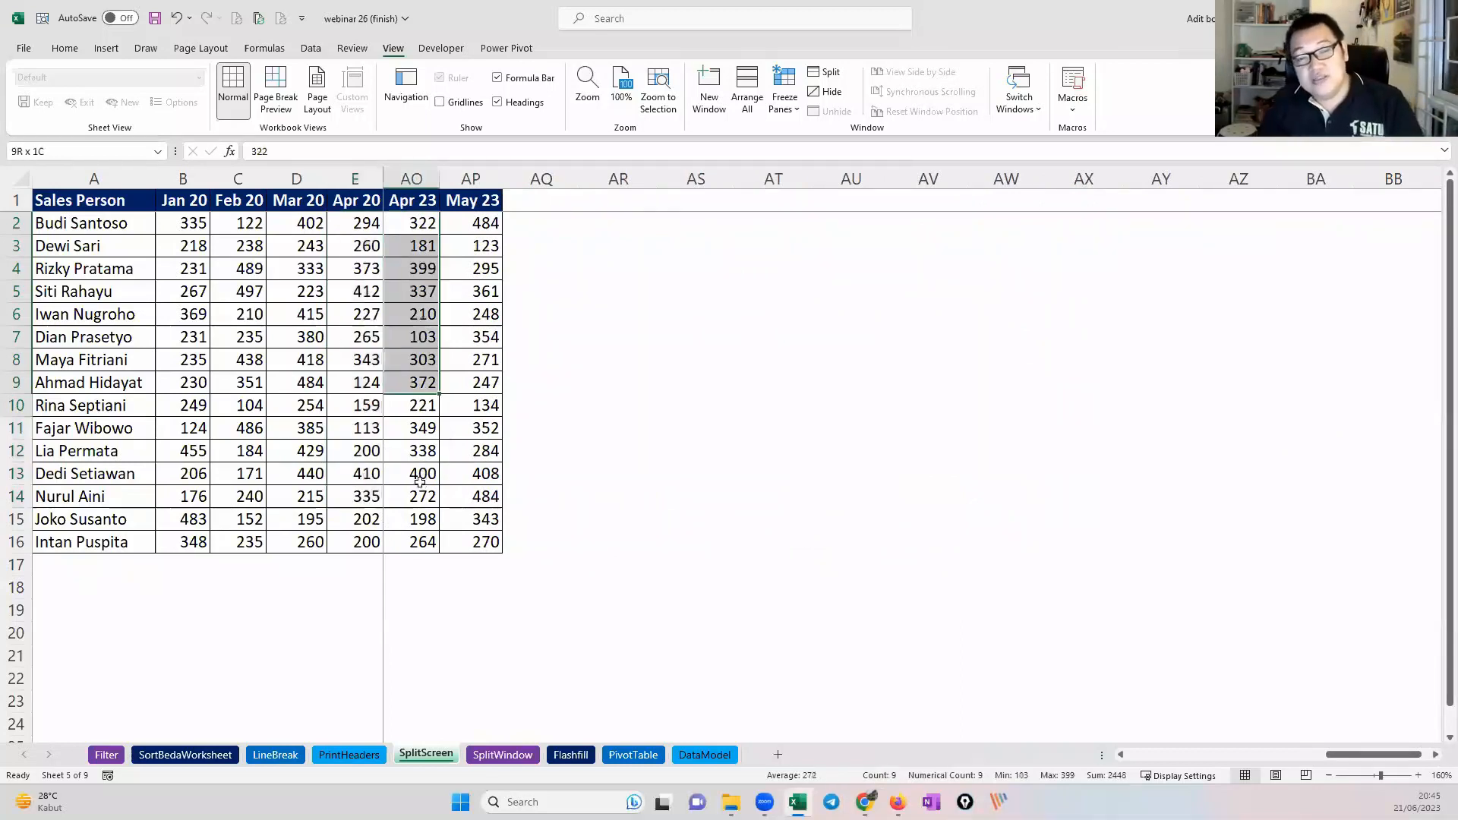
{"action": "left_click_drag", "start_coordinate": [420, 482], "coordinate": [420, 482]}
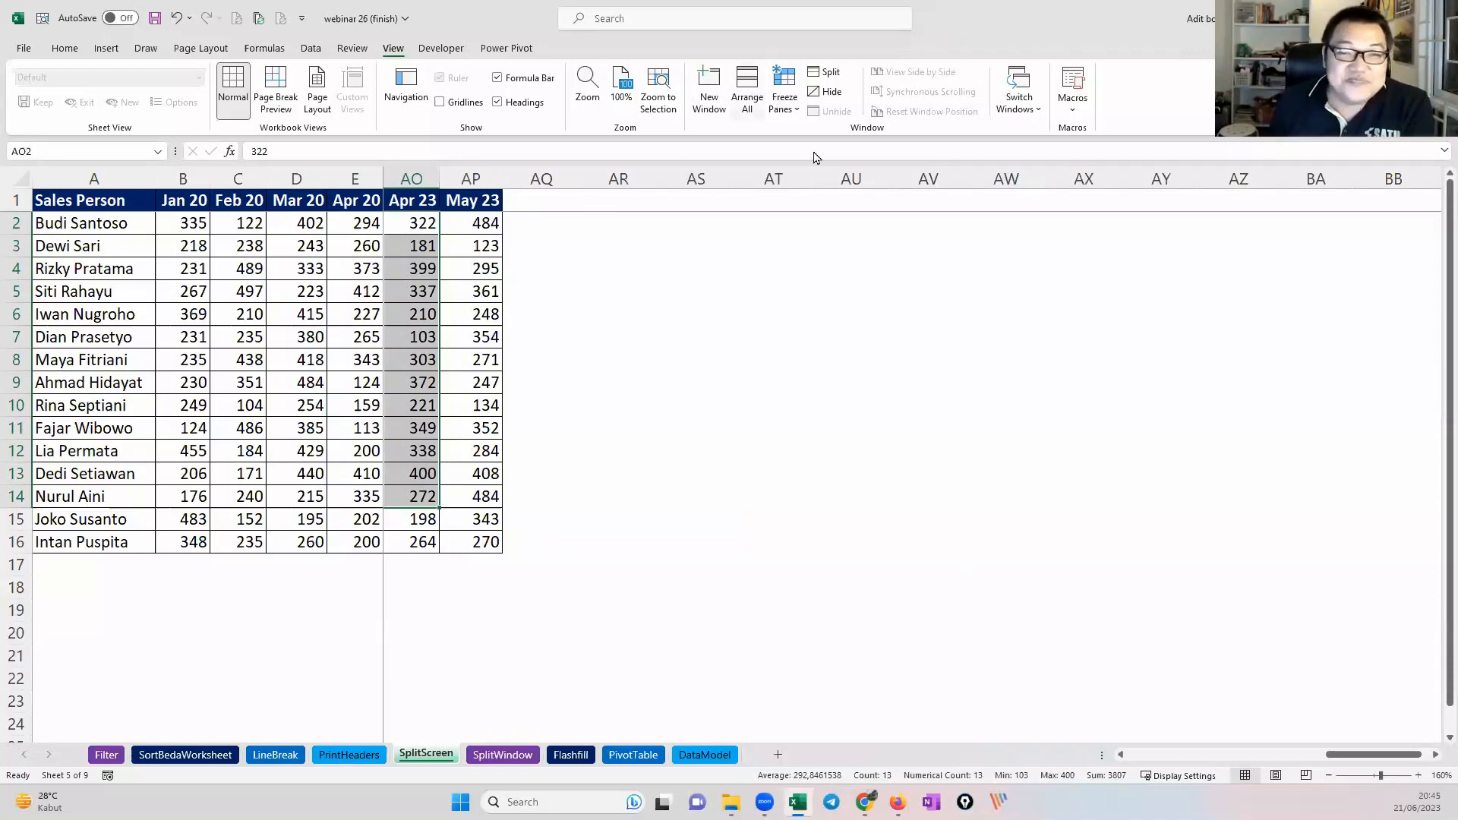
Step: Unfreeze the panes on the SplitScreen sheet
{"action": "key", "text": "alt+w"}
{"action": "key", "text": "f"}
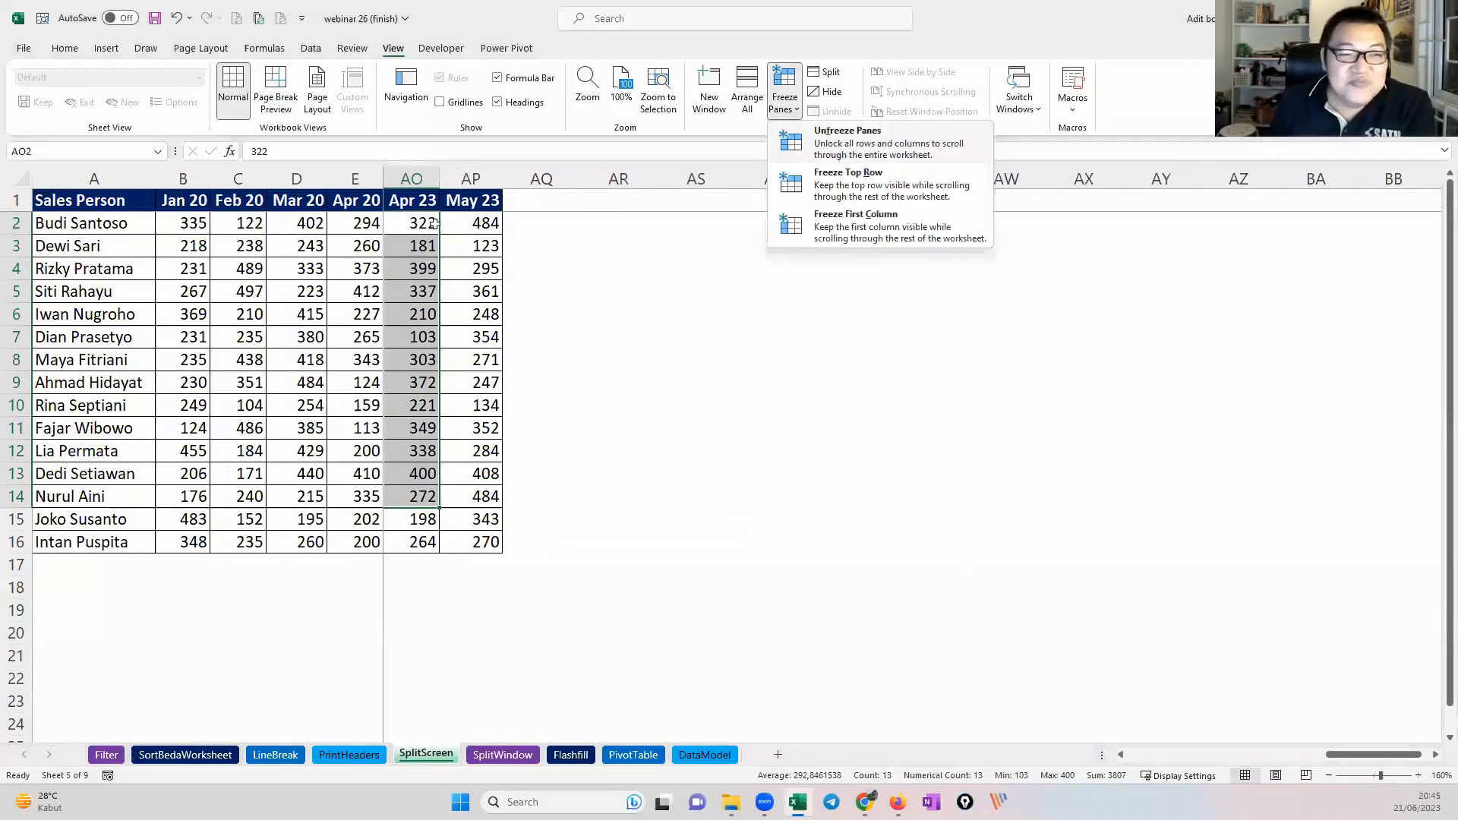
{"action": "key", "text": "f"}
{"action": "left_click", "coordinate": [479, 223]}
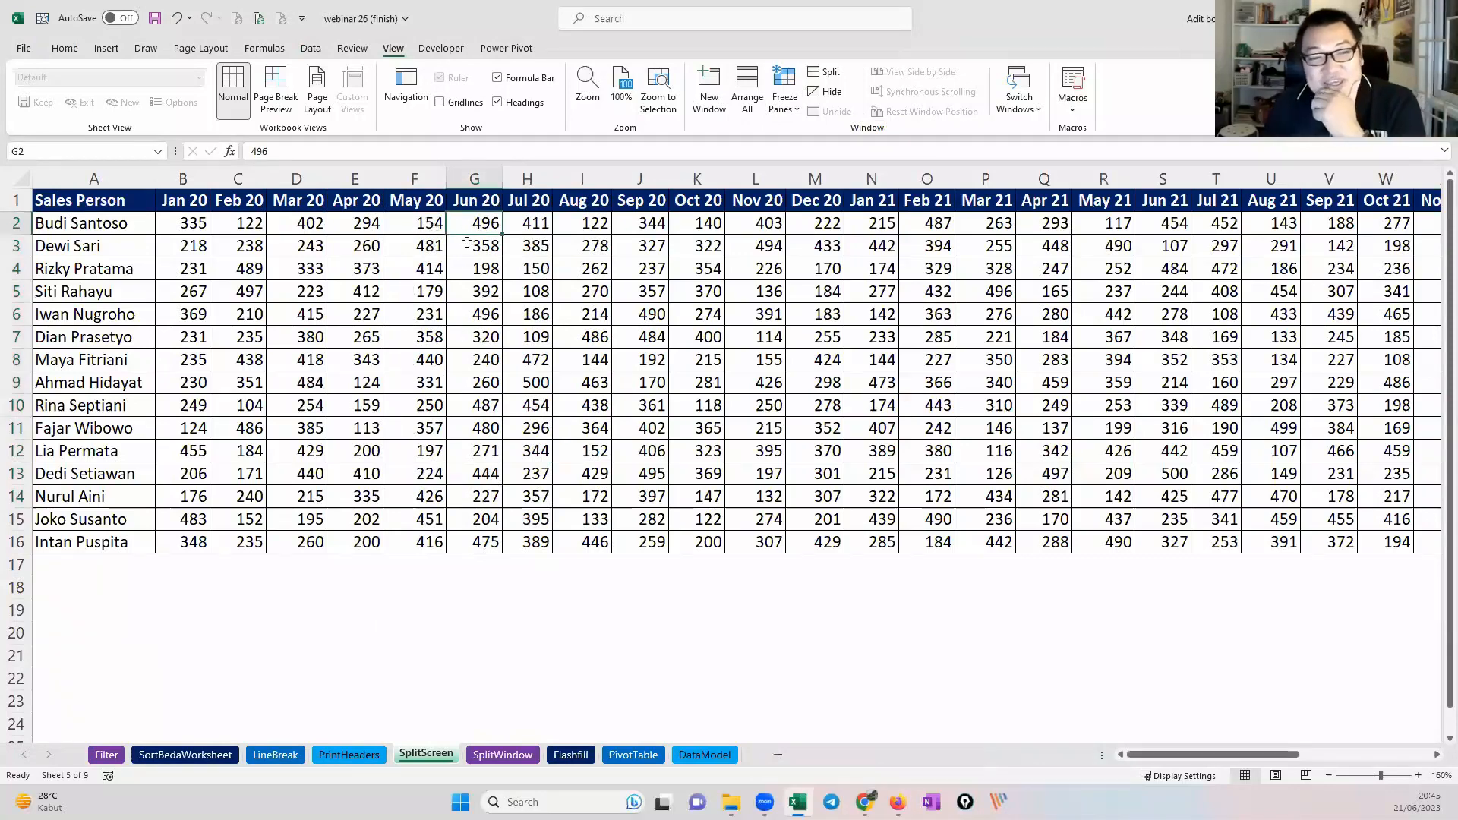
Step: Split the worksheet window at cell G5 and select cells in the resulting panes
{"action": "left_click", "coordinate": [473, 289]}
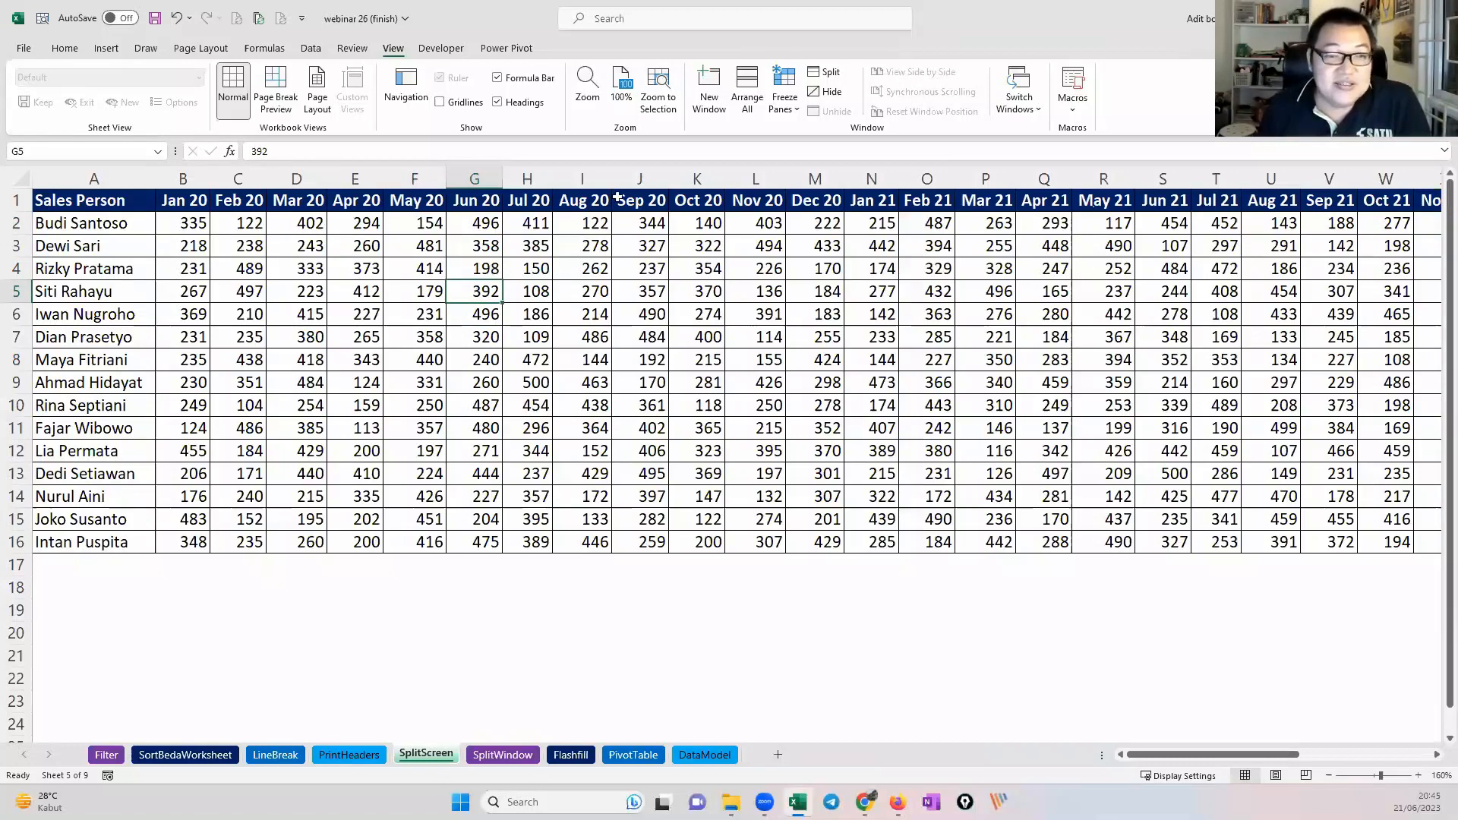
{"action": "left_click", "coordinate": [838, 76]}
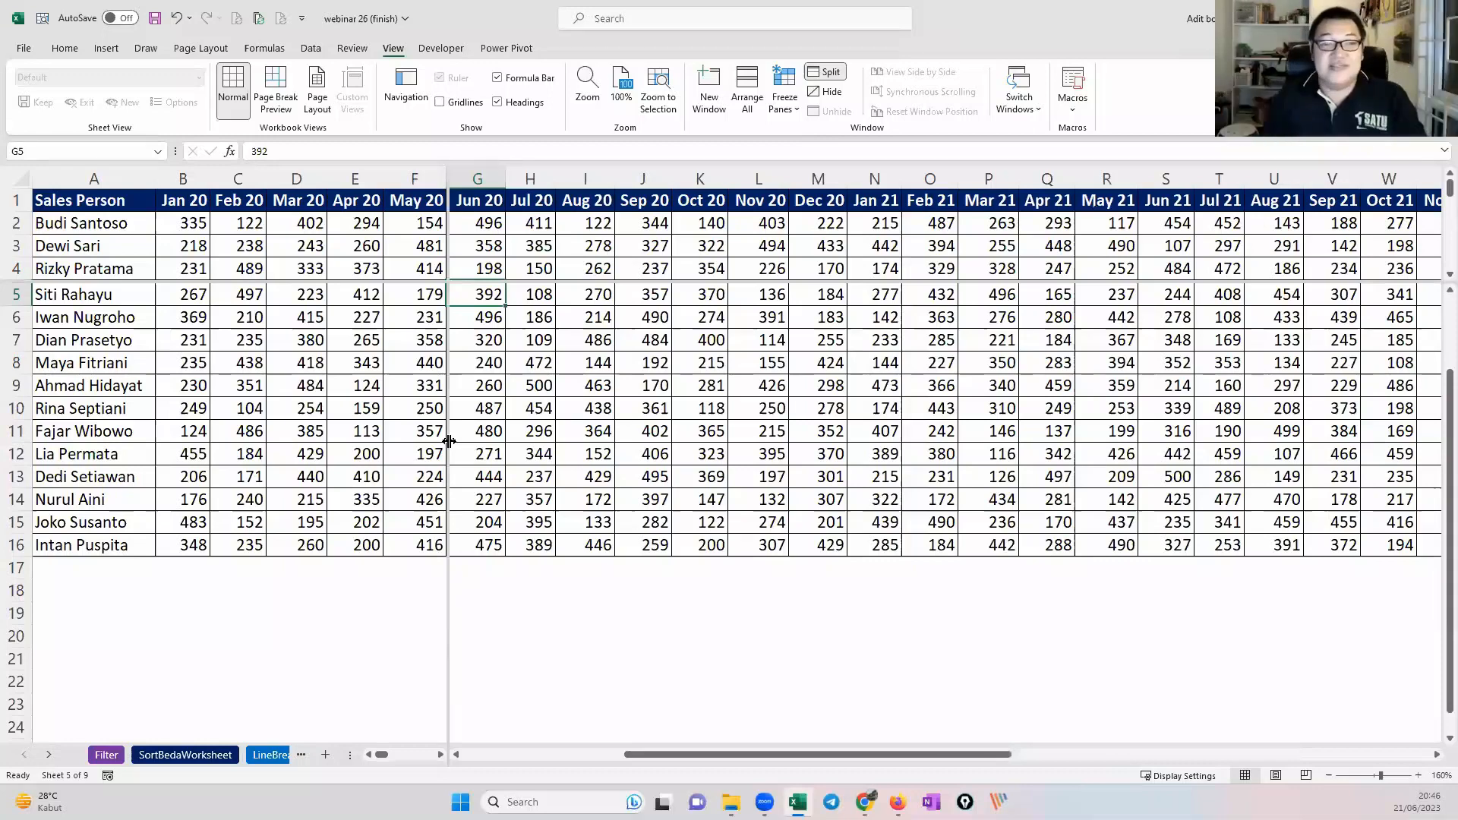
{"action": "left_click", "coordinate": [114, 198]}
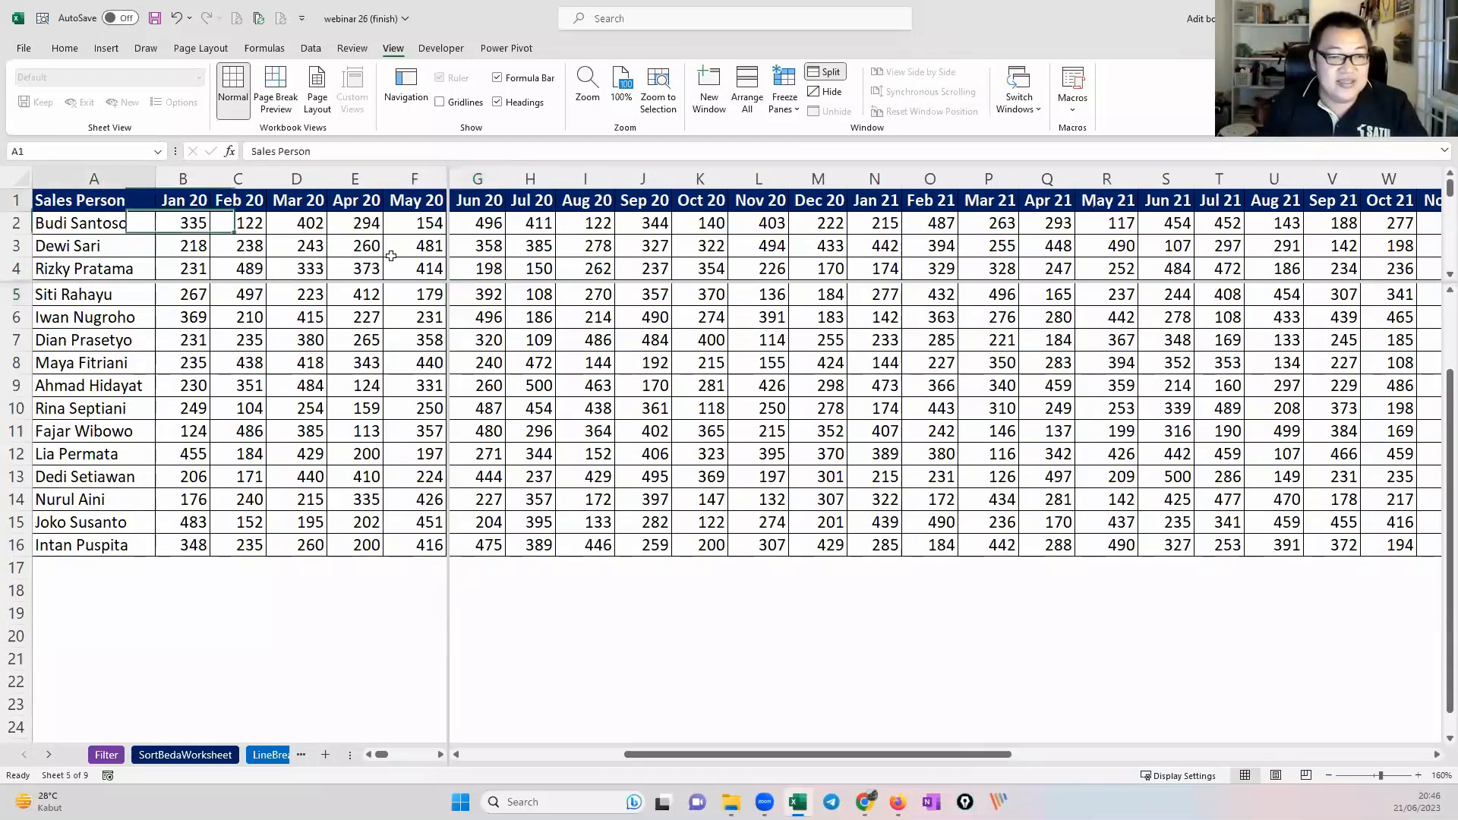
{"action": "left_click_drag", "start_coordinate": [484, 206], "coordinate": [714, 266]}
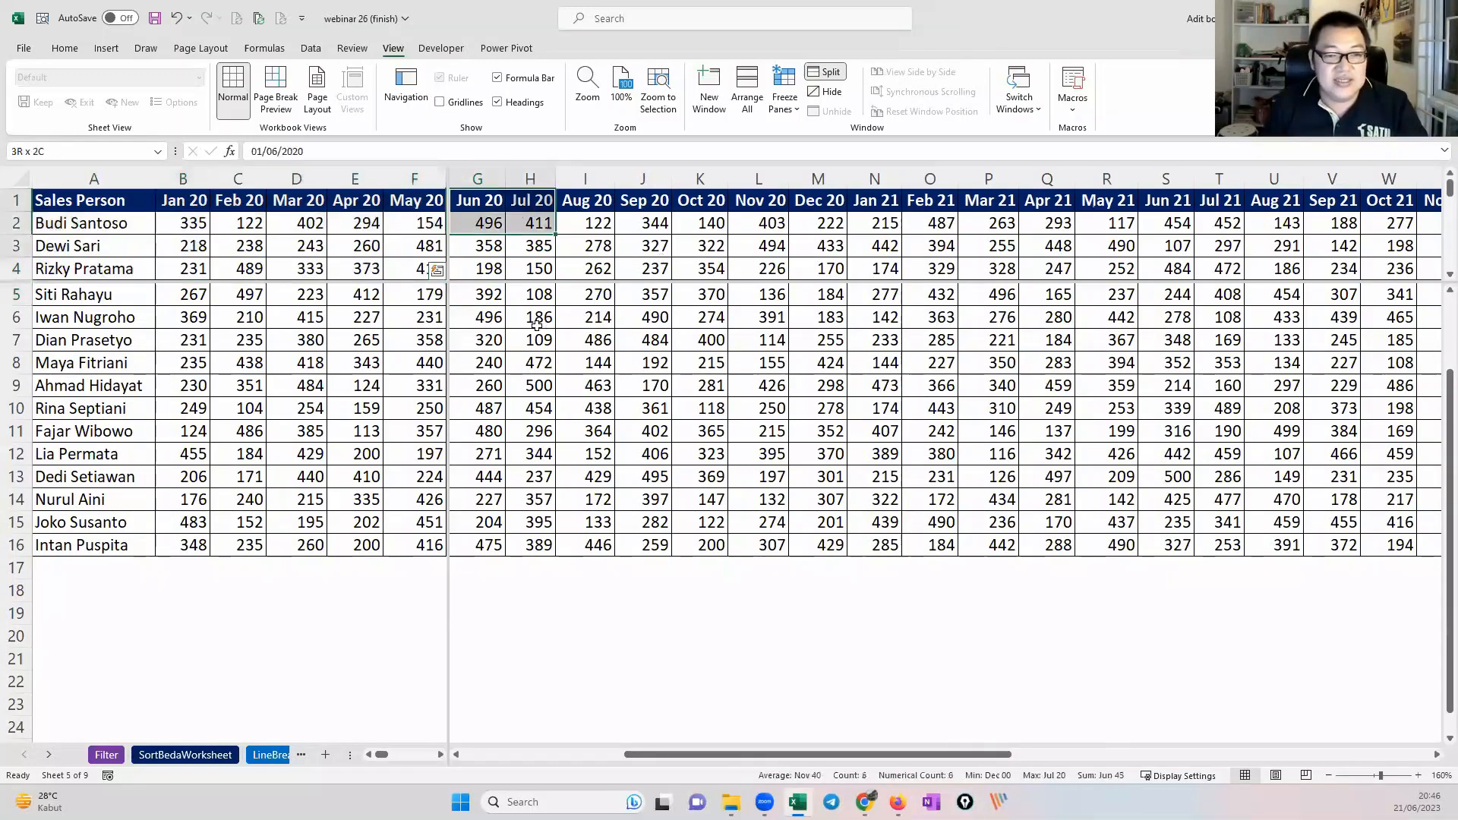
{"action": "left_click_drag", "start_coordinate": [491, 306], "coordinate": [720, 497]}
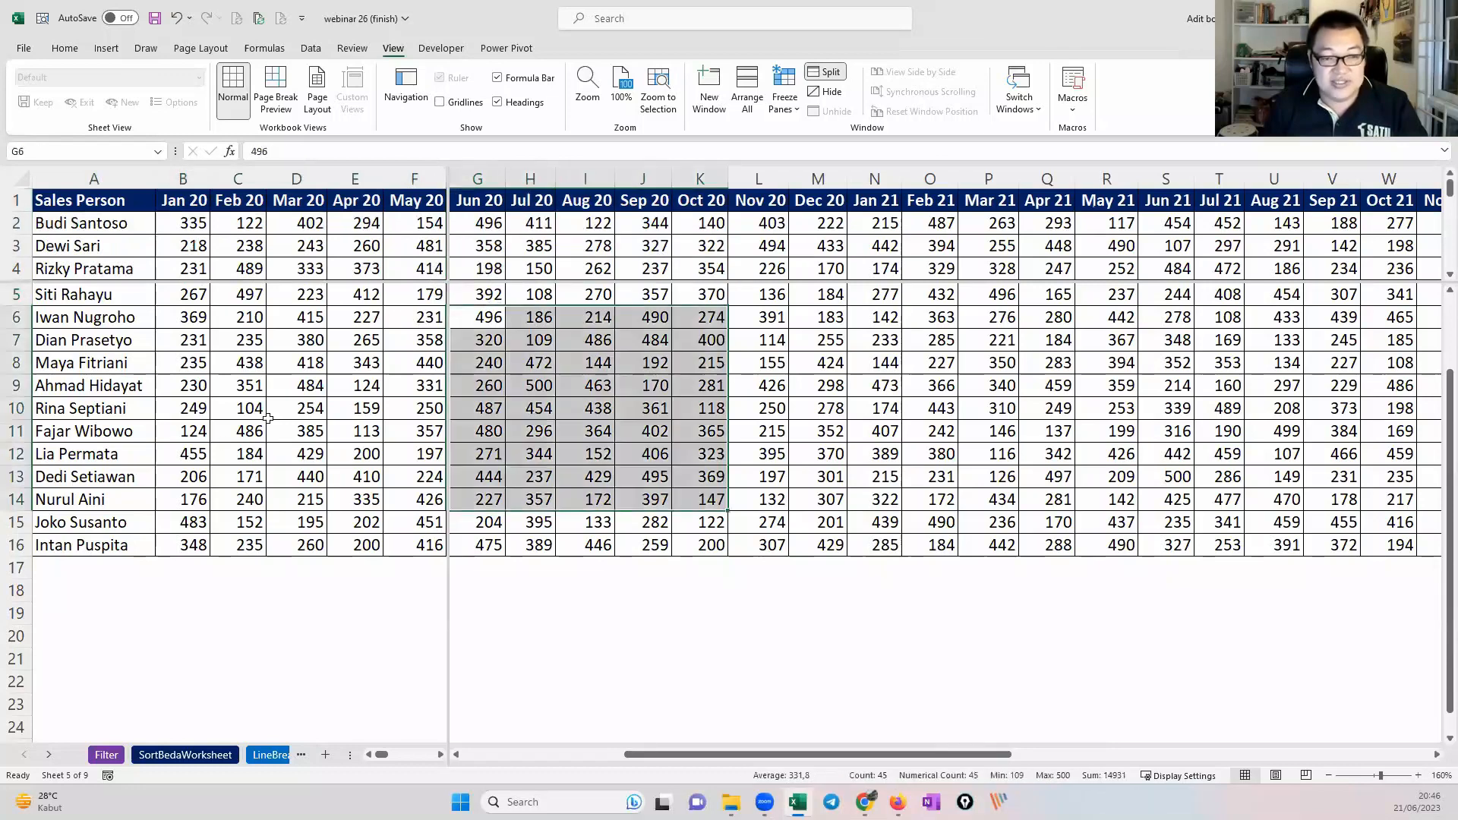
{"action": "left_click_drag", "start_coordinate": [214, 453], "coordinate": [377, 372]}
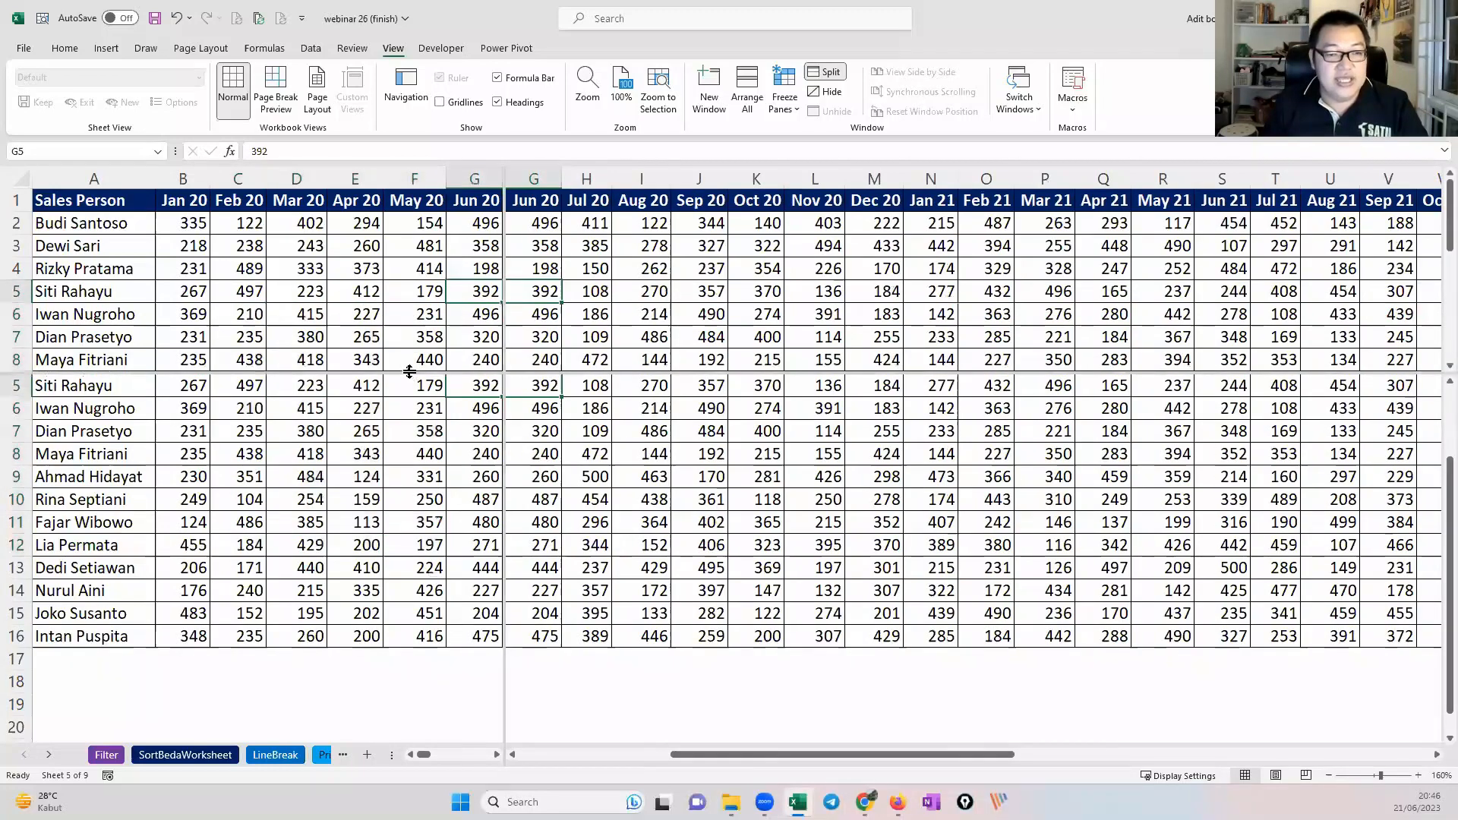
Step: Remove the horizontal split and reposition the vertical split between the May 20 and Jun 20 columns
{"action": "left_click_drag", "start_coordinate": [410, 371], "coordinate": [408, 174]}
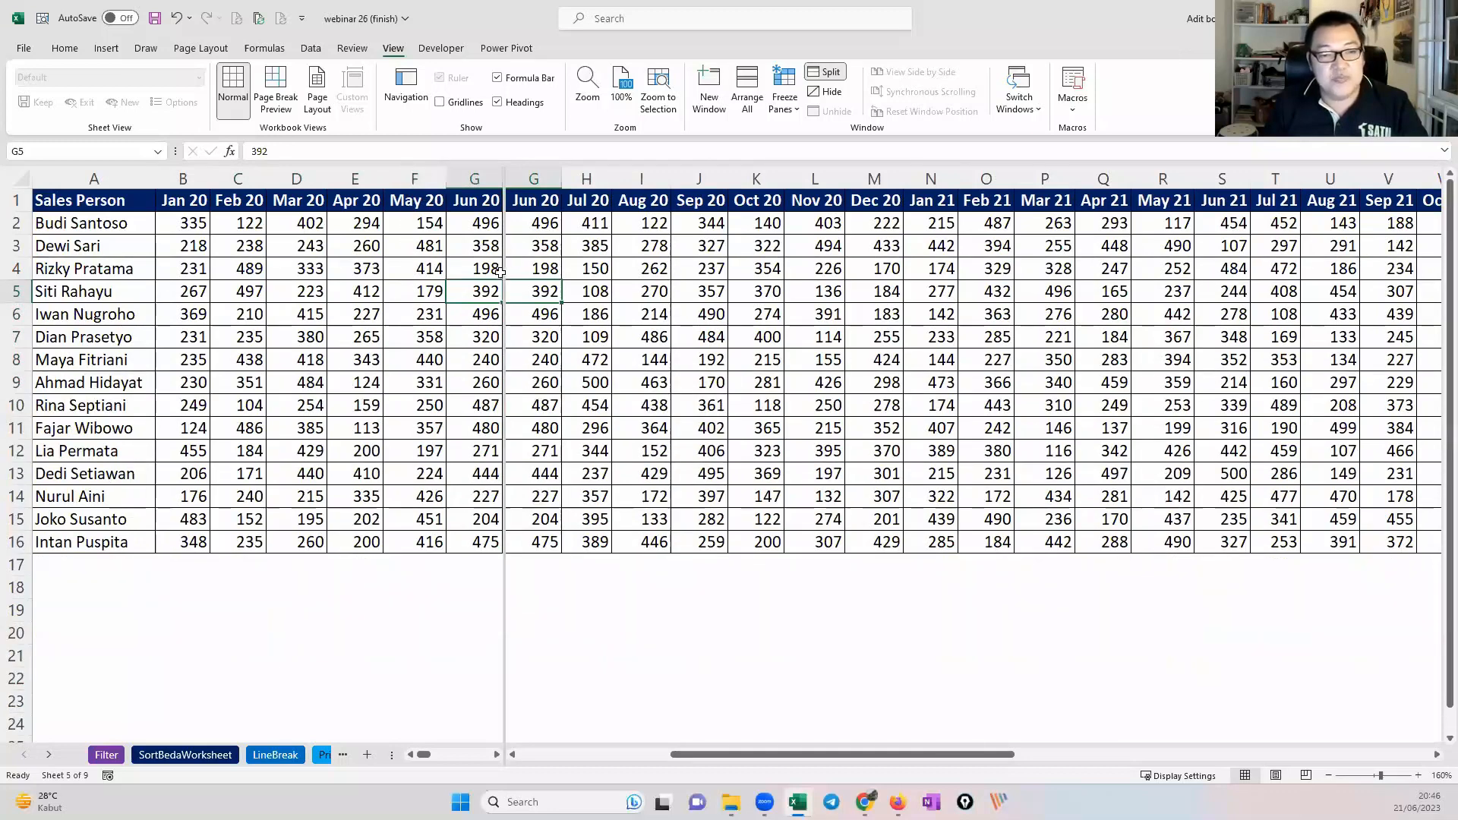
{"action": "left_click", "coordinate": [543, 272]}
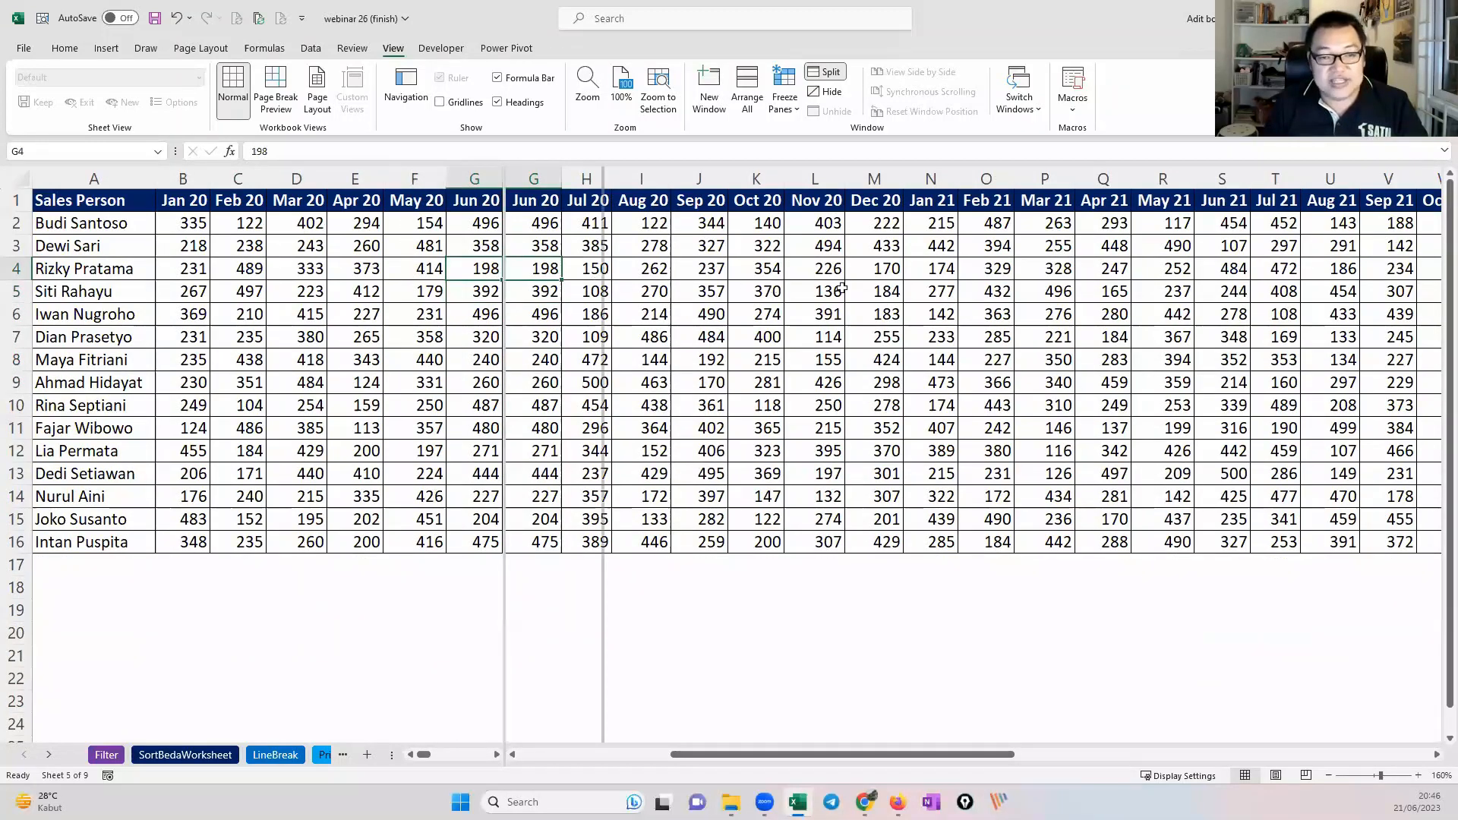
{"action": "left_click_drag", "start_coordinate": [842, 289], "coordinate": [449, 277]}
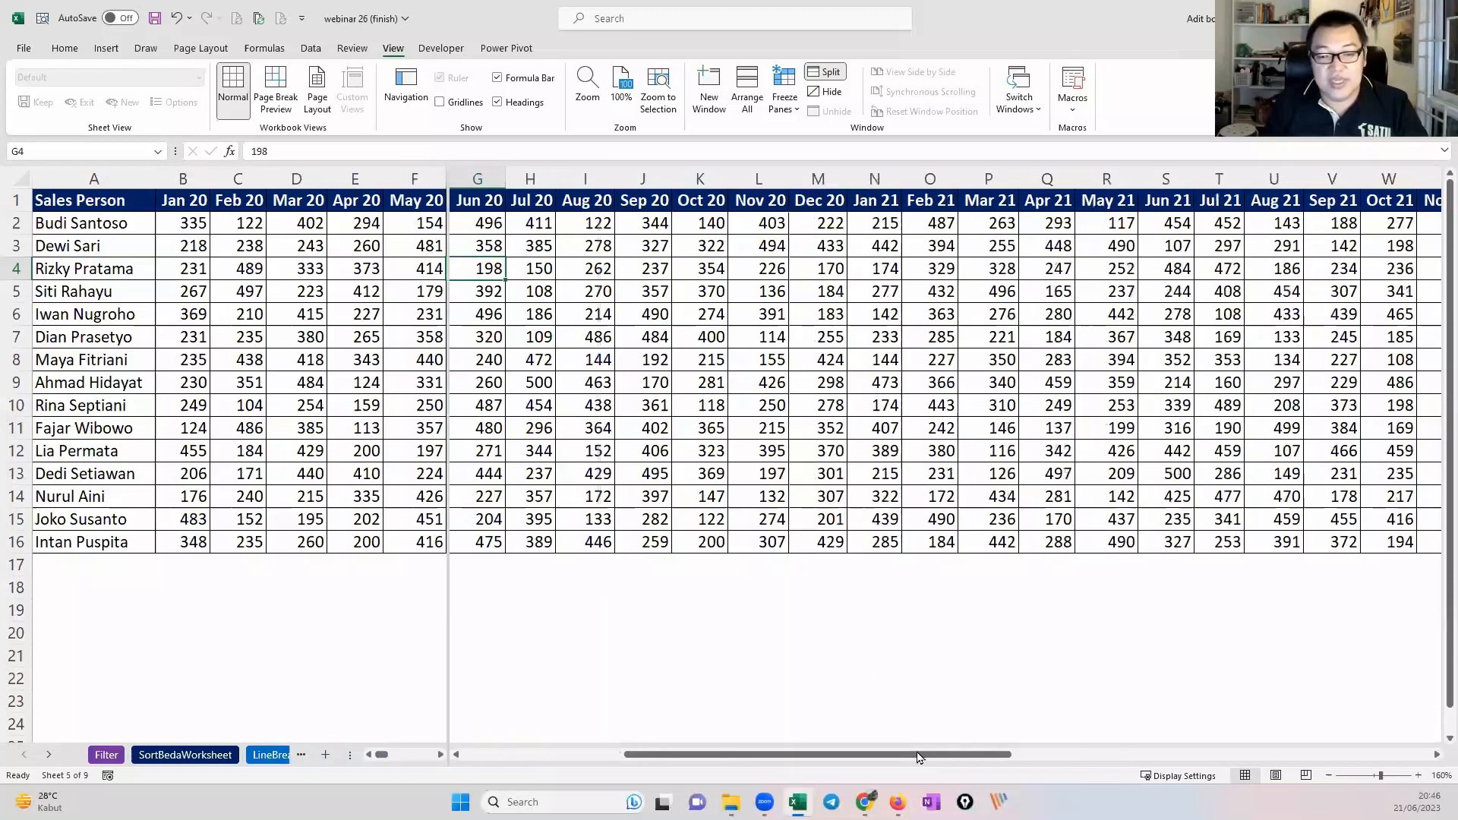
{"action": "left_click_drag", "start_coordinate": [917, 754], "coordinate": [1436, 760]}
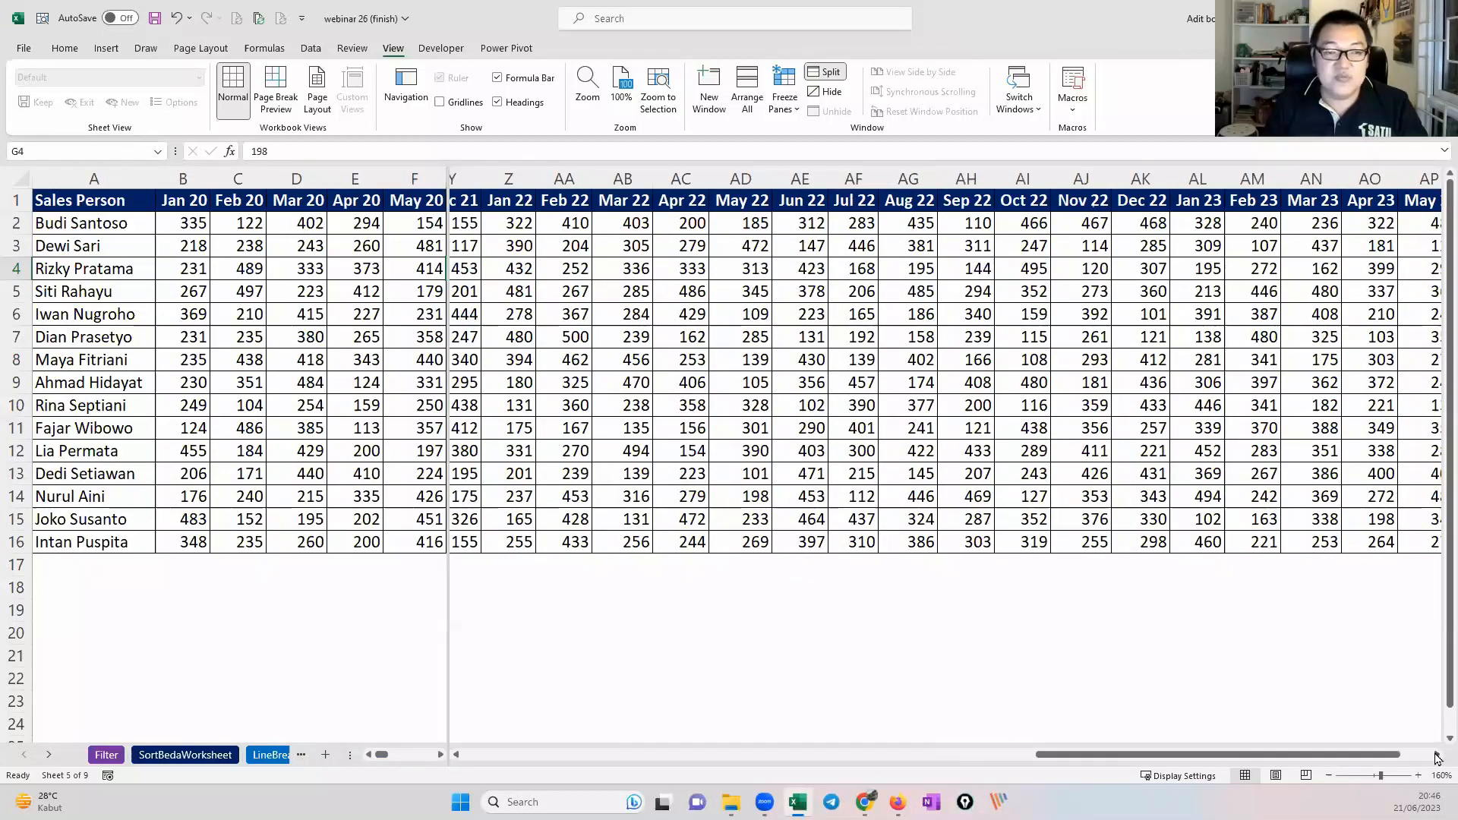
Step: Move the vertical split to just after the Apr 20 column and bring the Apr 23 column into the other pane
{"action": "left_click", "coordinate": [1418, 757]}
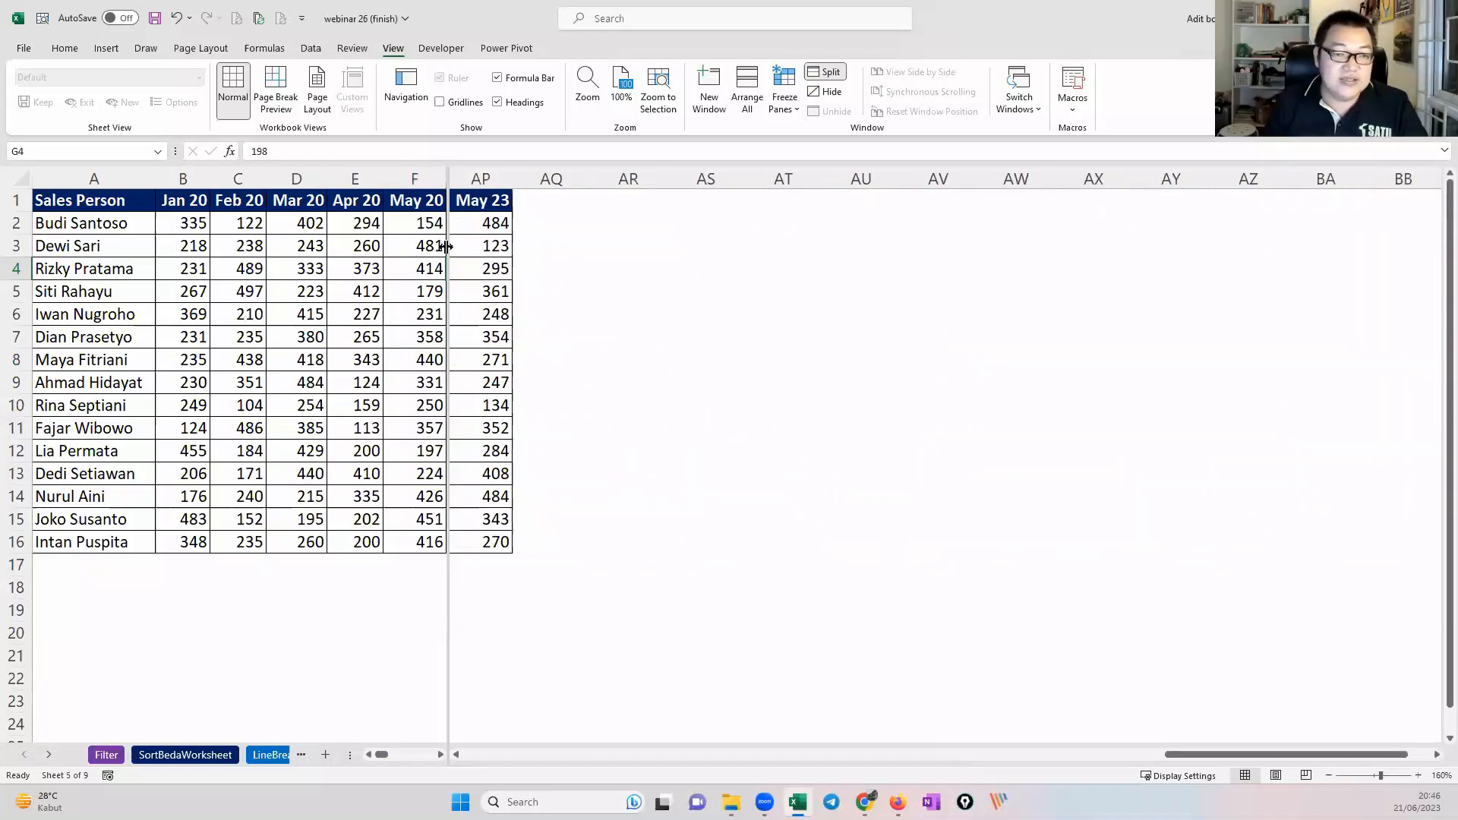
{"action": "left_click_drag", "start_coordinate": [446, 246], "coordinate": [387, 250]}
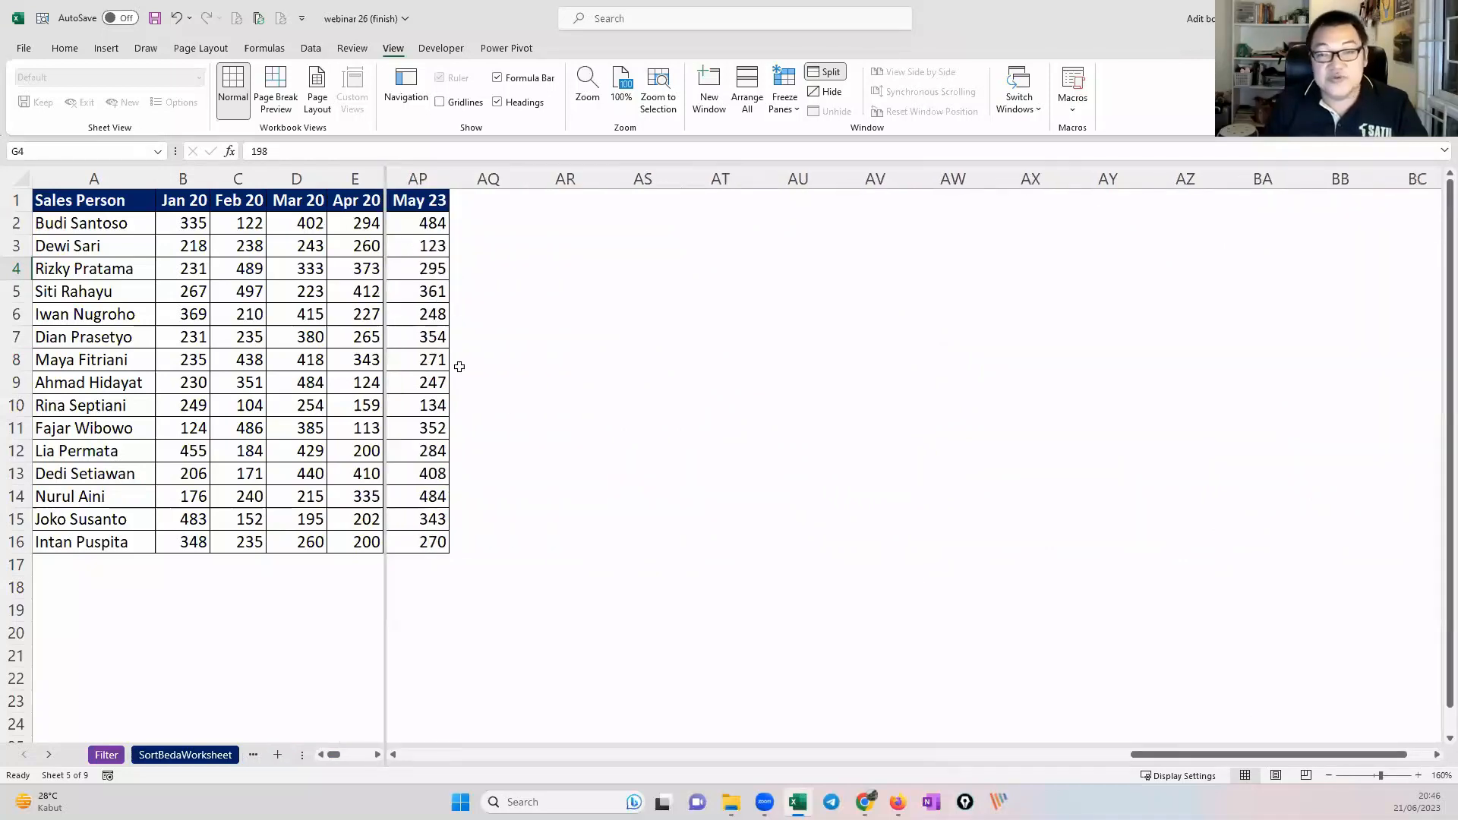
{"action": "left_click_drag", "start_coordinate": [1260, 755], "coordinate": [1232, 755]}
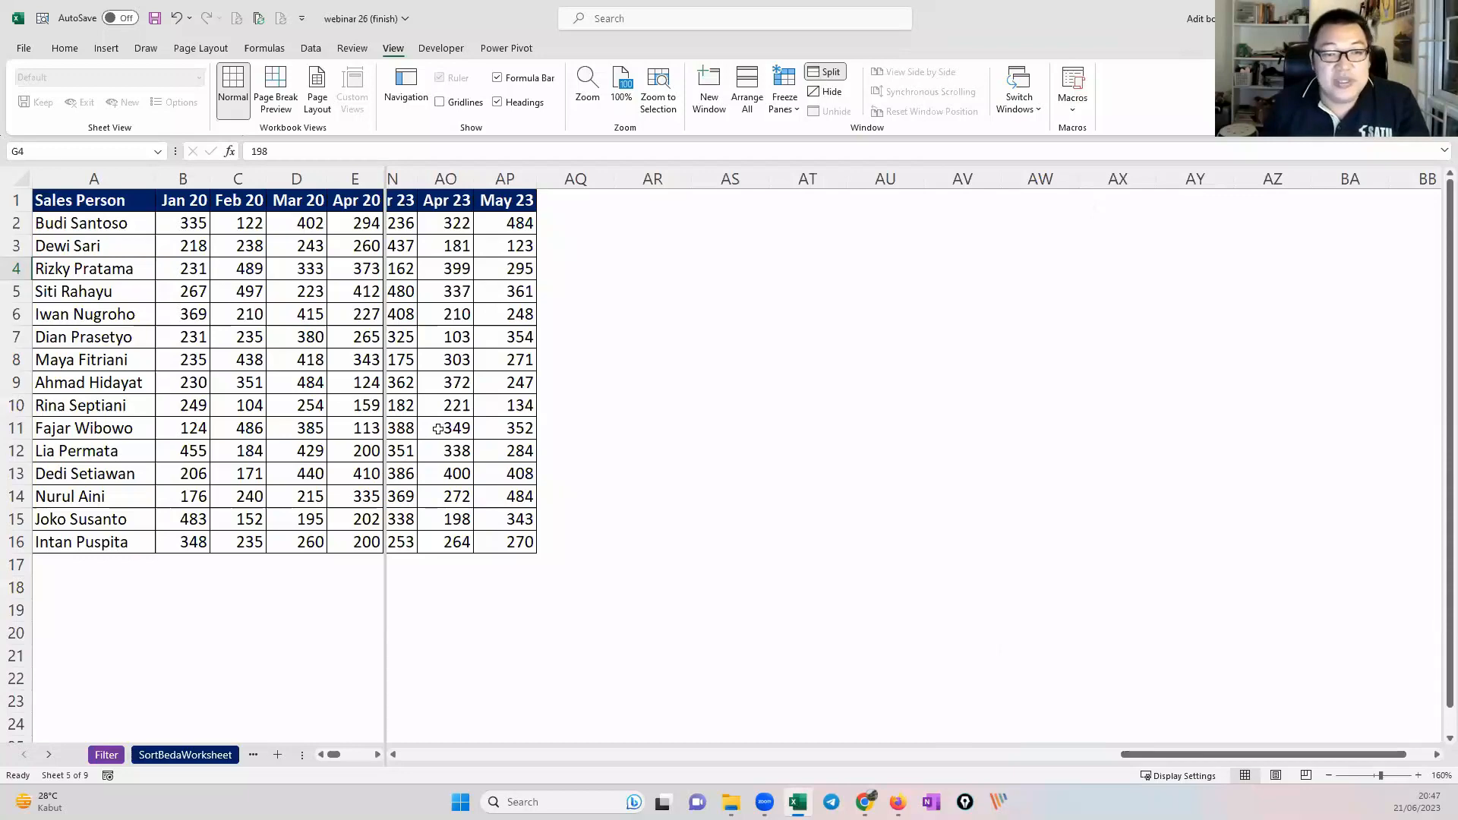
Step: Remove the split from the SplitScreen sheet
{"action": "key", "text": "alt+w"}
{"action": "key", "text": "s"}
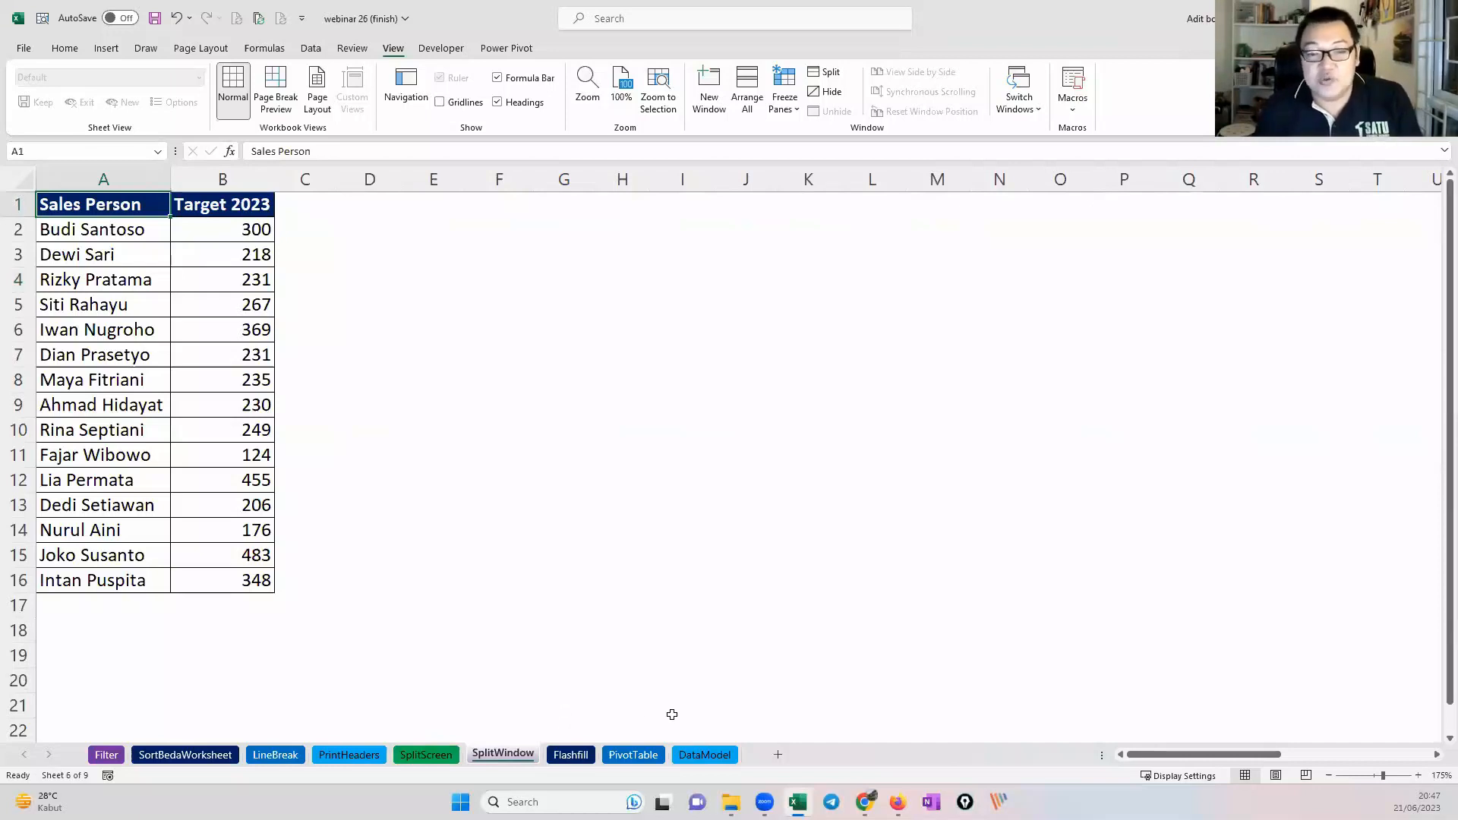
Step: Compare the first target in B2 of SplitWindow with the Jan 23 to May 23 figures in row 2 of SplitScreen
{"action": "left_click", "coordinate": [445, 756]}
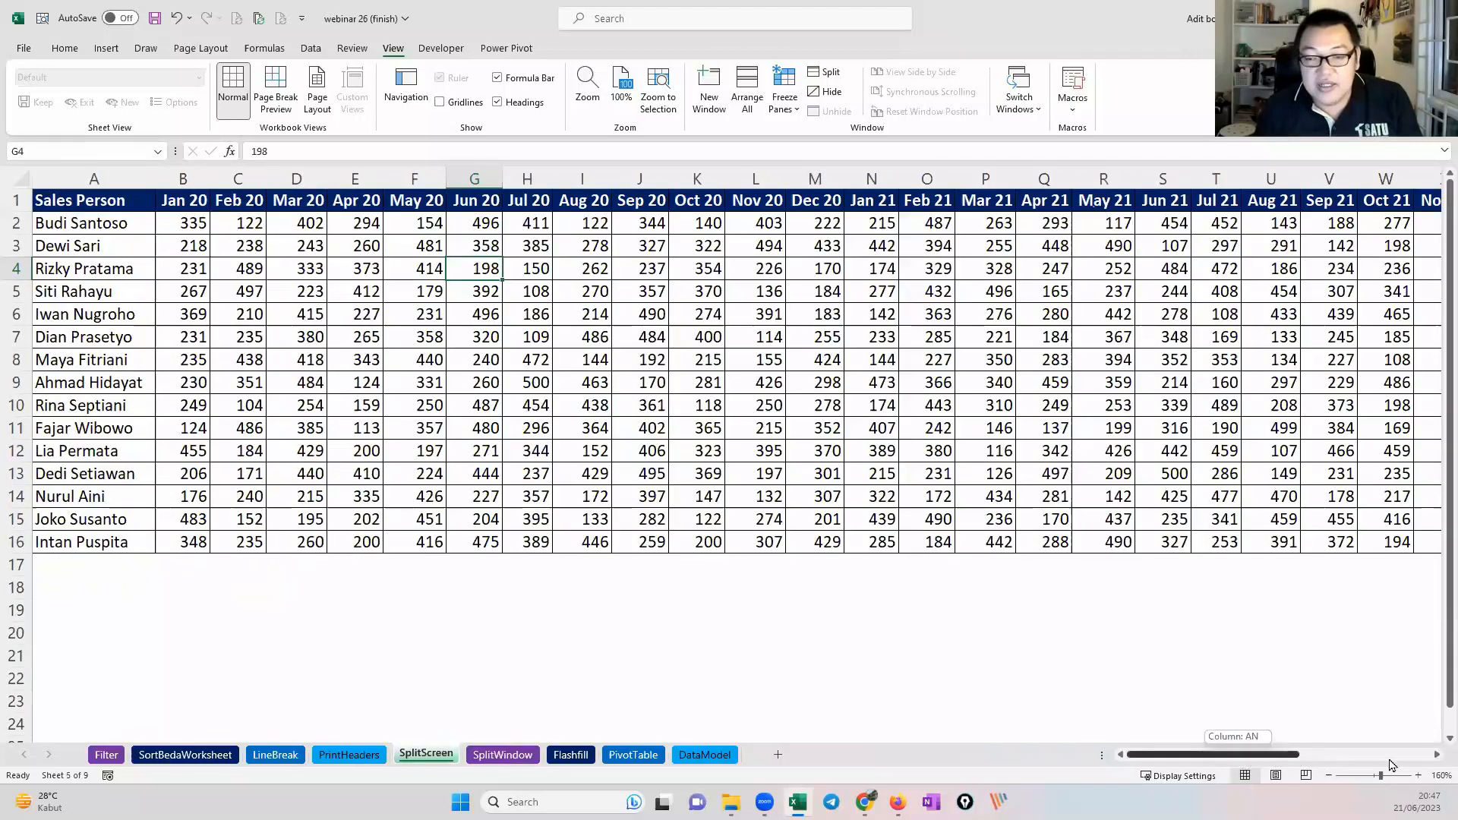
{"action": "left_click_drag", "start_coordinate": [1238, 754], "coordinate": [1438, 758]}
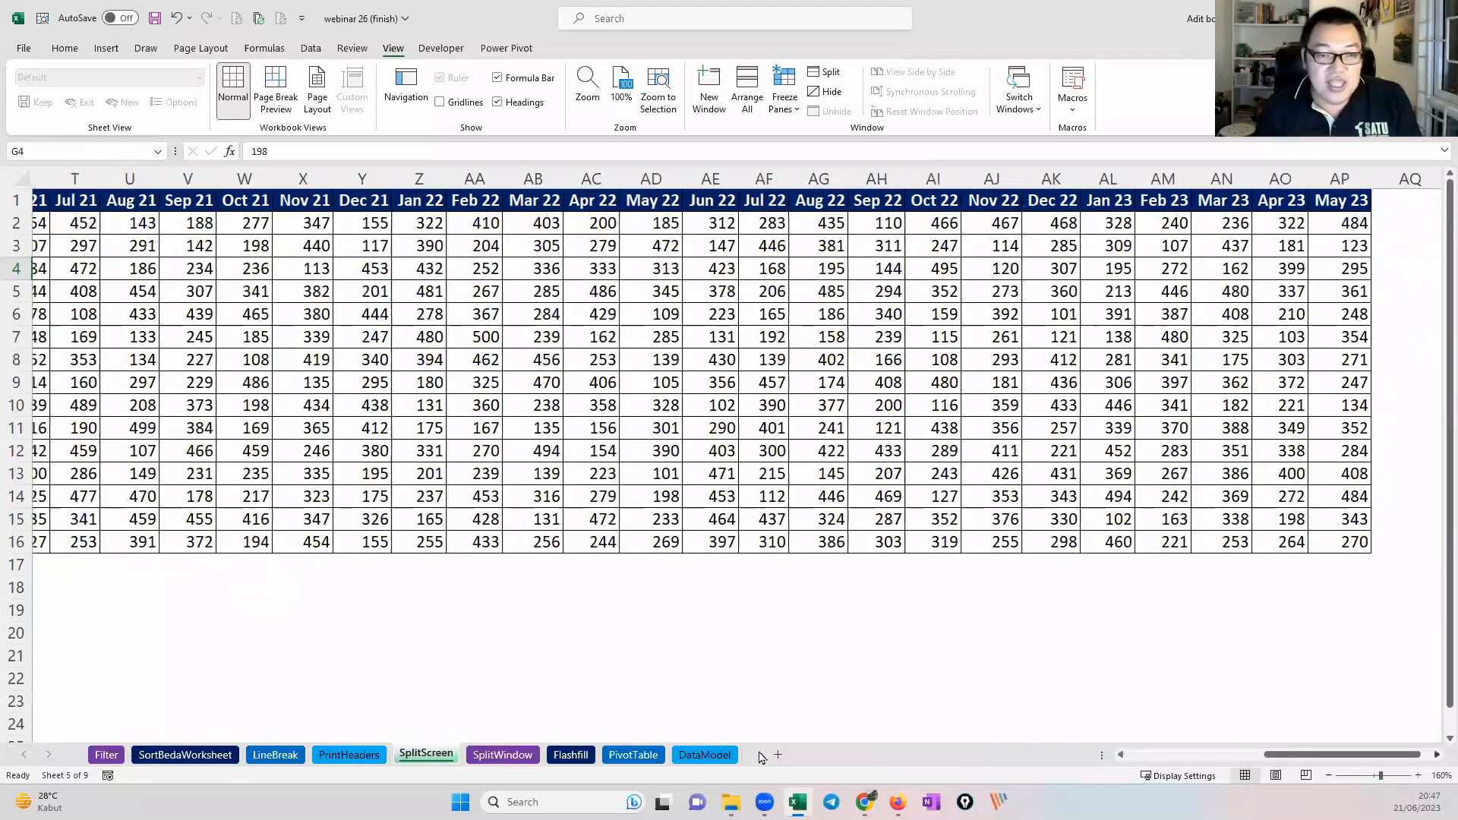
{"action": "key", "text": "ctrl+Page_Down"}
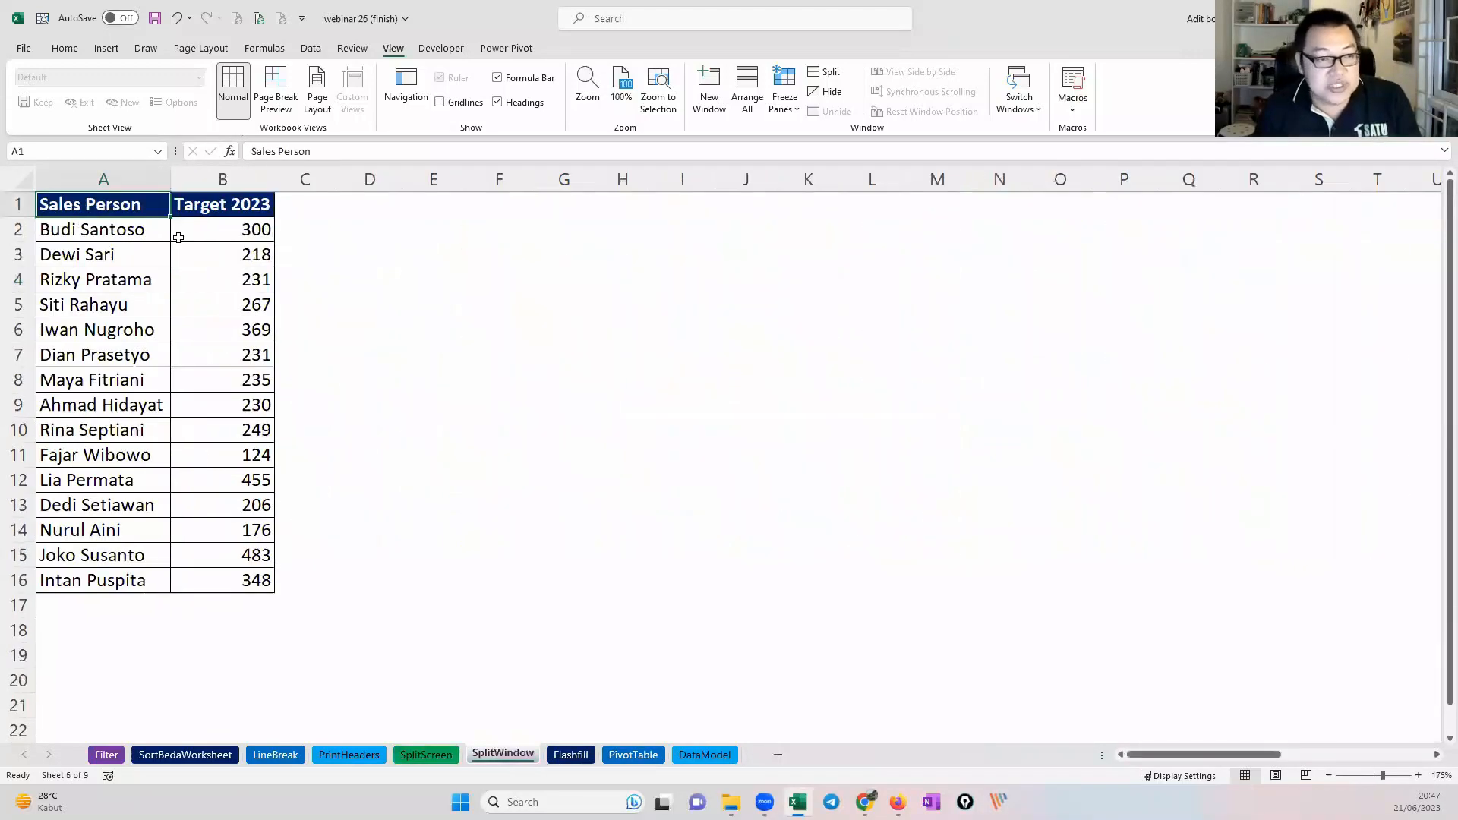
{"action": "left_click", "coordinate": [212, 229]}
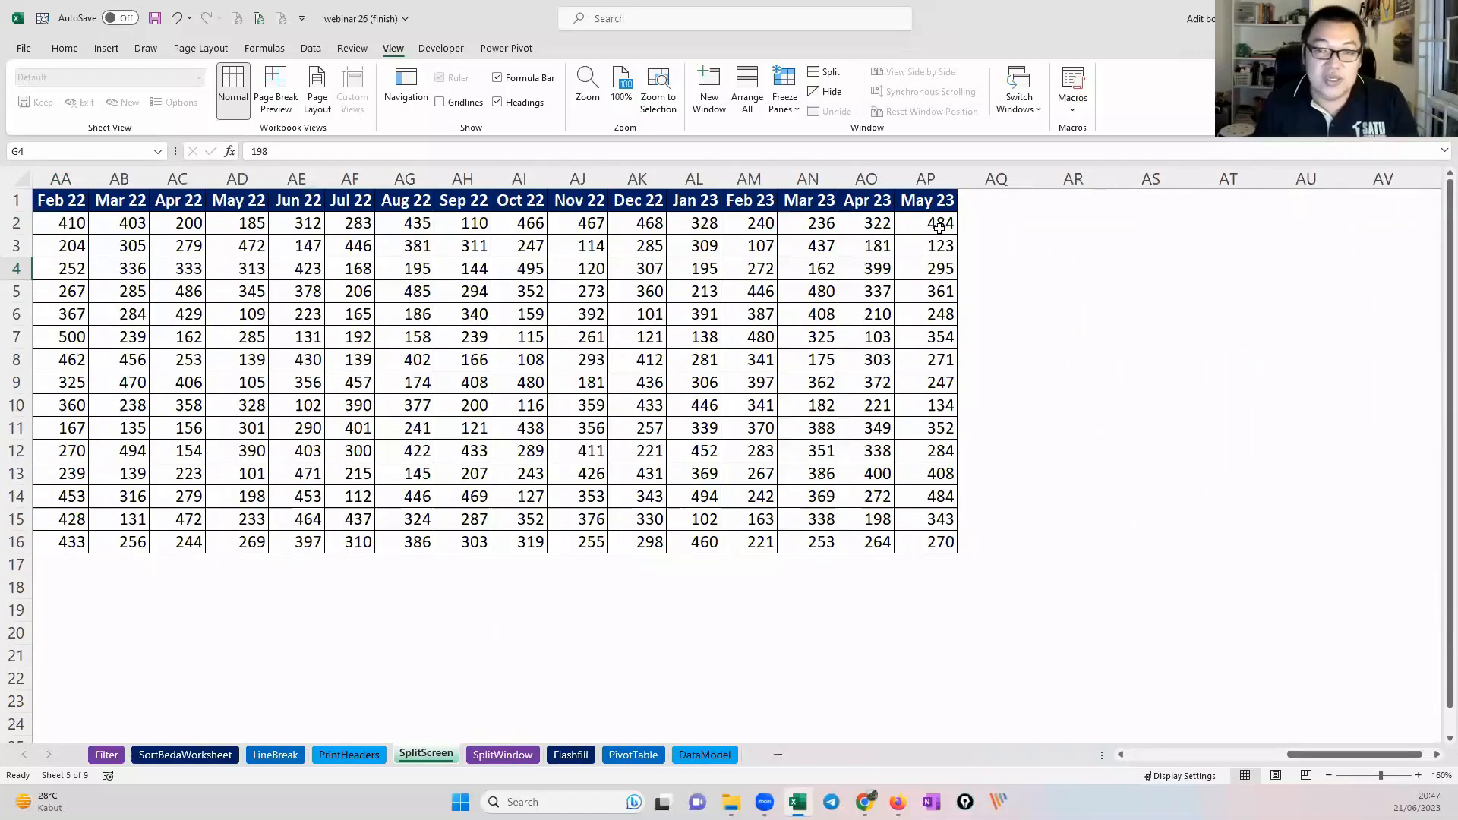
{"action": "left_click", "coordinate": [694, 223]}
{"action": "left_click", "coordinate": [939, 226], "text": "shift"}
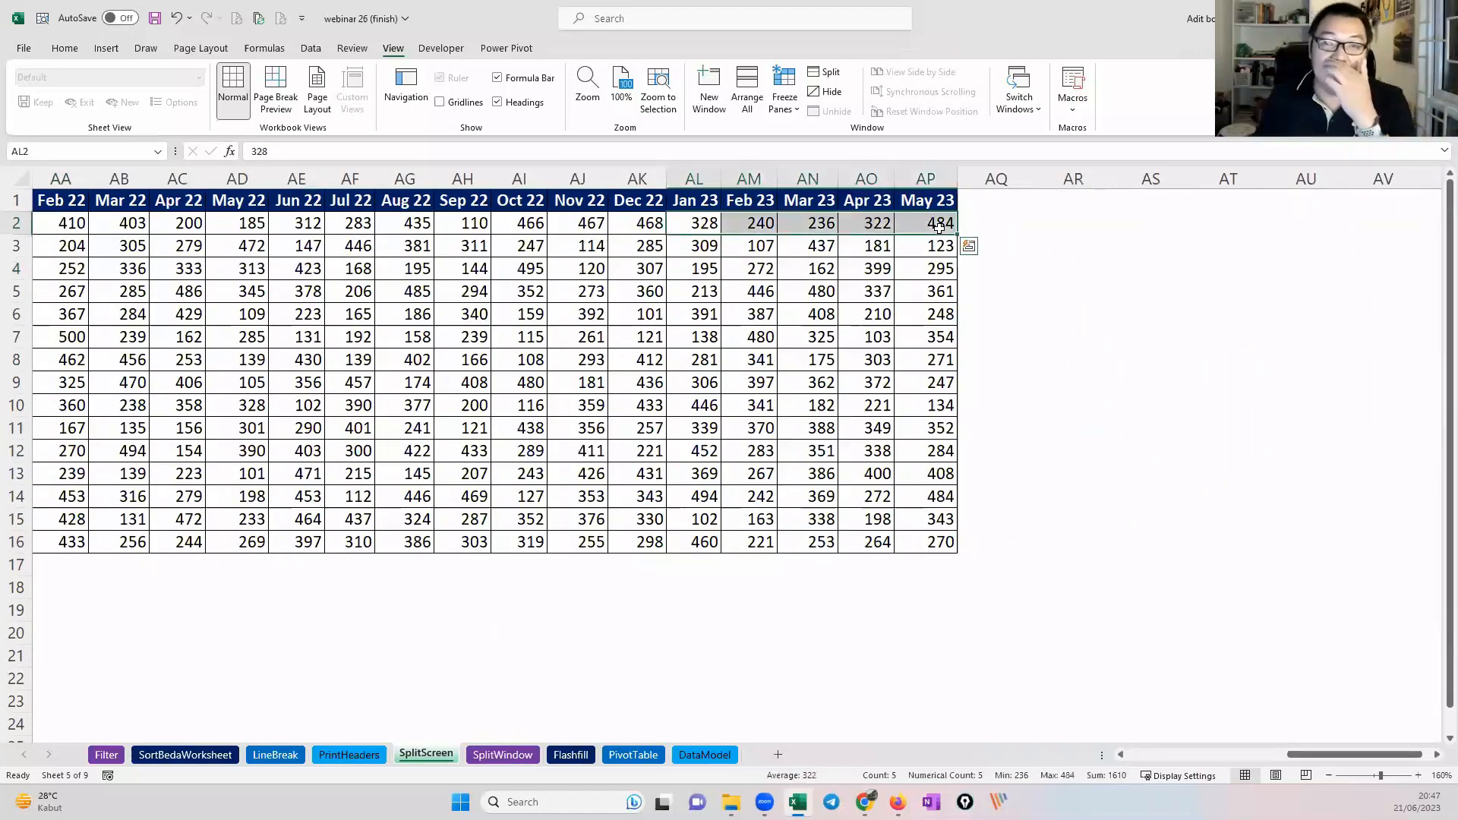
{"action": "left_click", "coordinate": [1437, 755]}
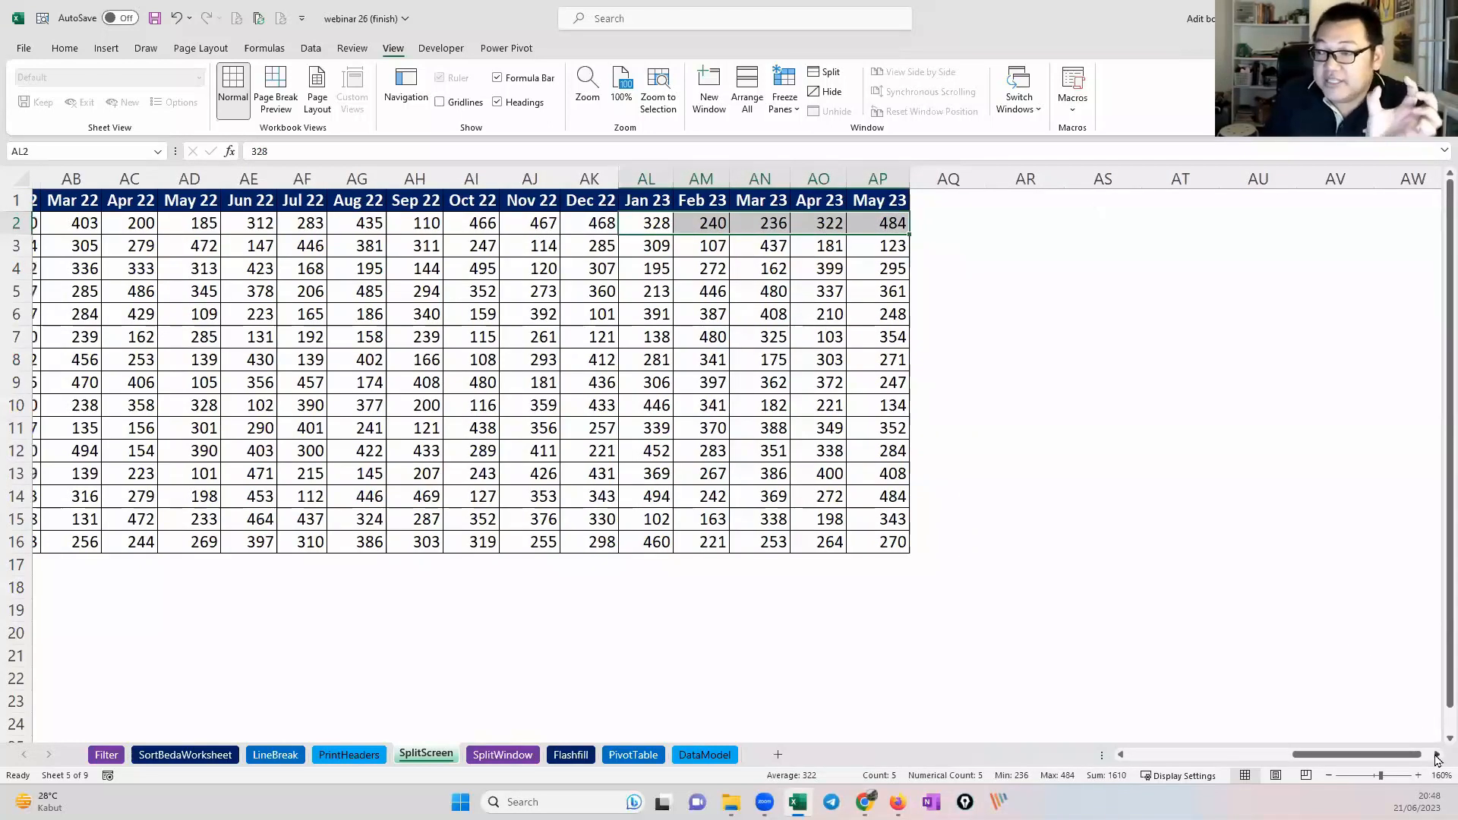
{"action": "left_click", "coordinate": [1436, 755]}
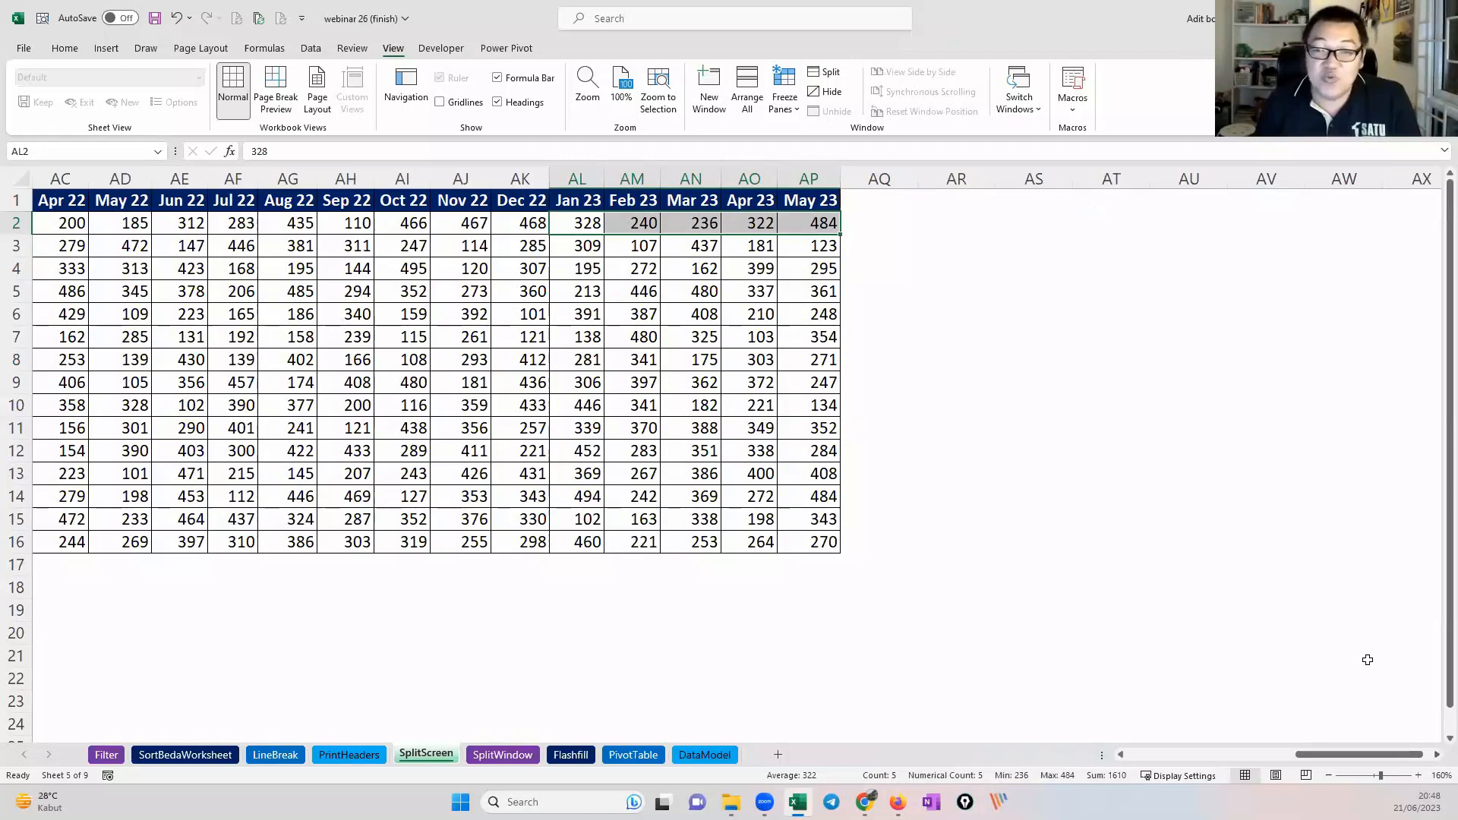
{"action": "left_click_drag", "start_coordinate": [1373, 757], "coordinate": [1432, 756]}
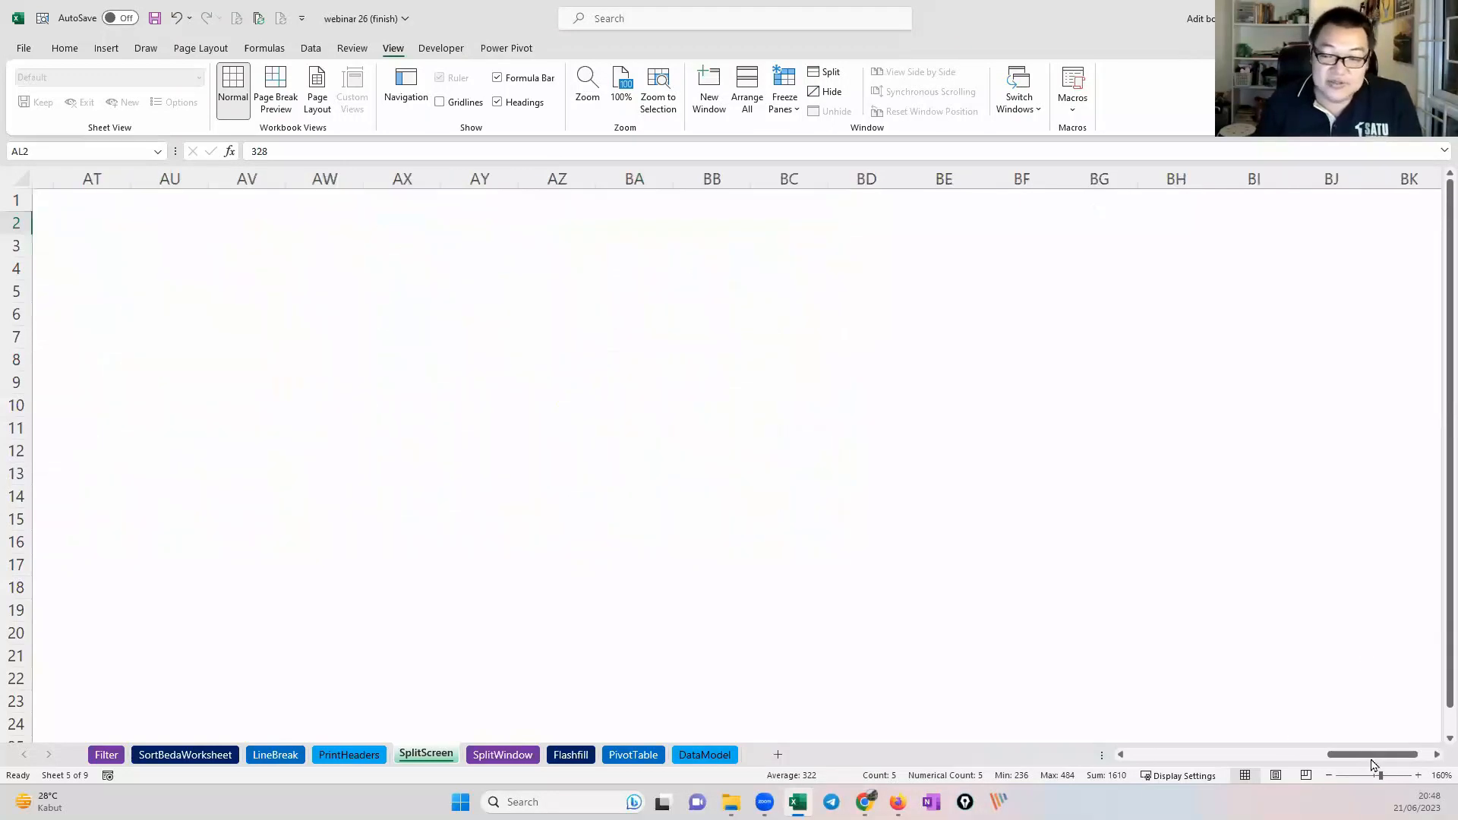
{"action": "scroll", "coordinate": [1282, 759], "scroll_direction": "left", "scroll_amount": 5}
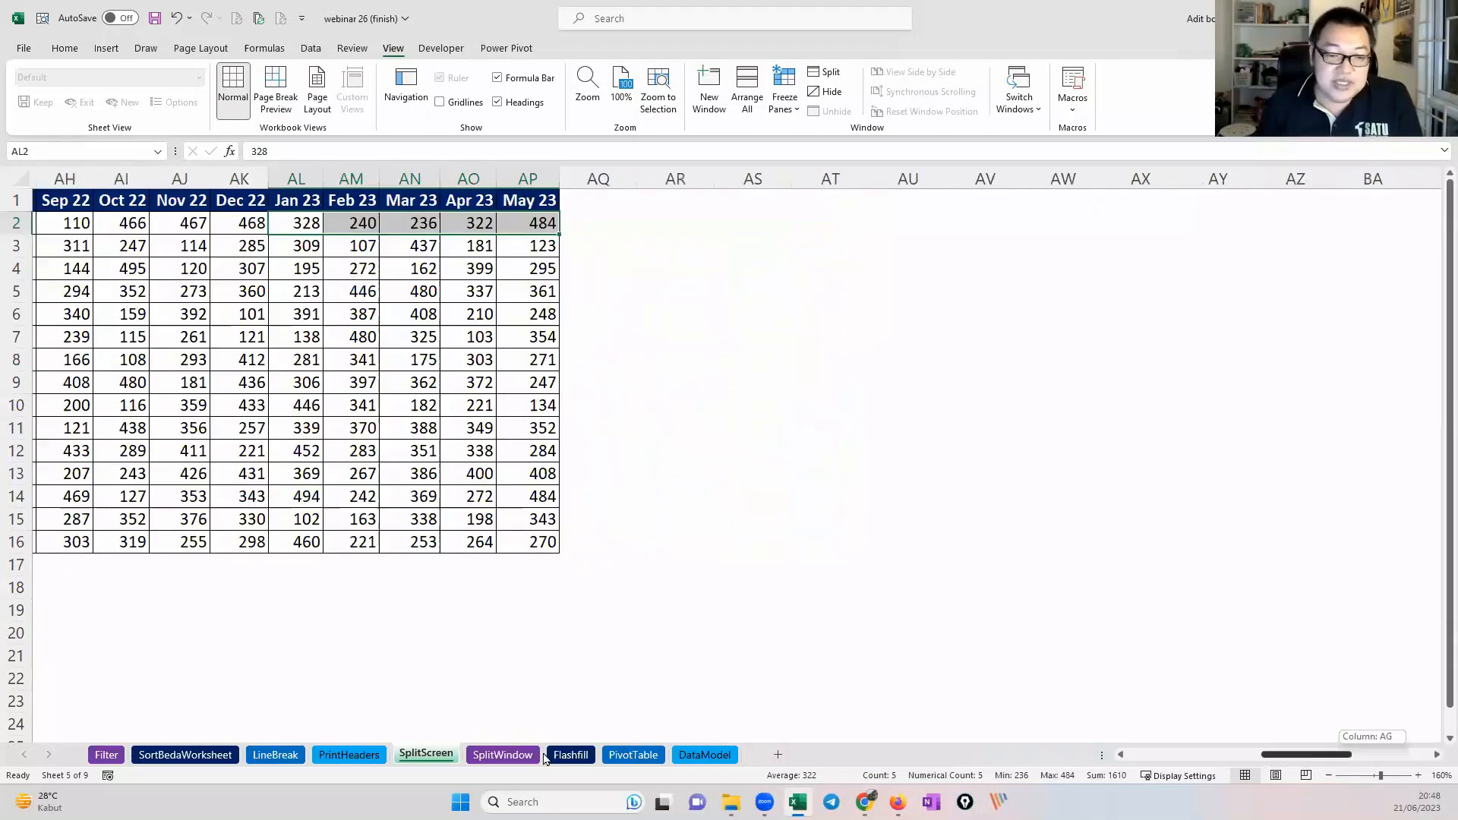
{"action": "scroll", "coordinate": [501, 758], "scroll_direction": "left", "scroll_amount": 2}
Step: Open a second window of the workbook from the SplitWindow sheet and arrange both windows side by side
{"action": "key", "text": "ctrl+Page_Down"}
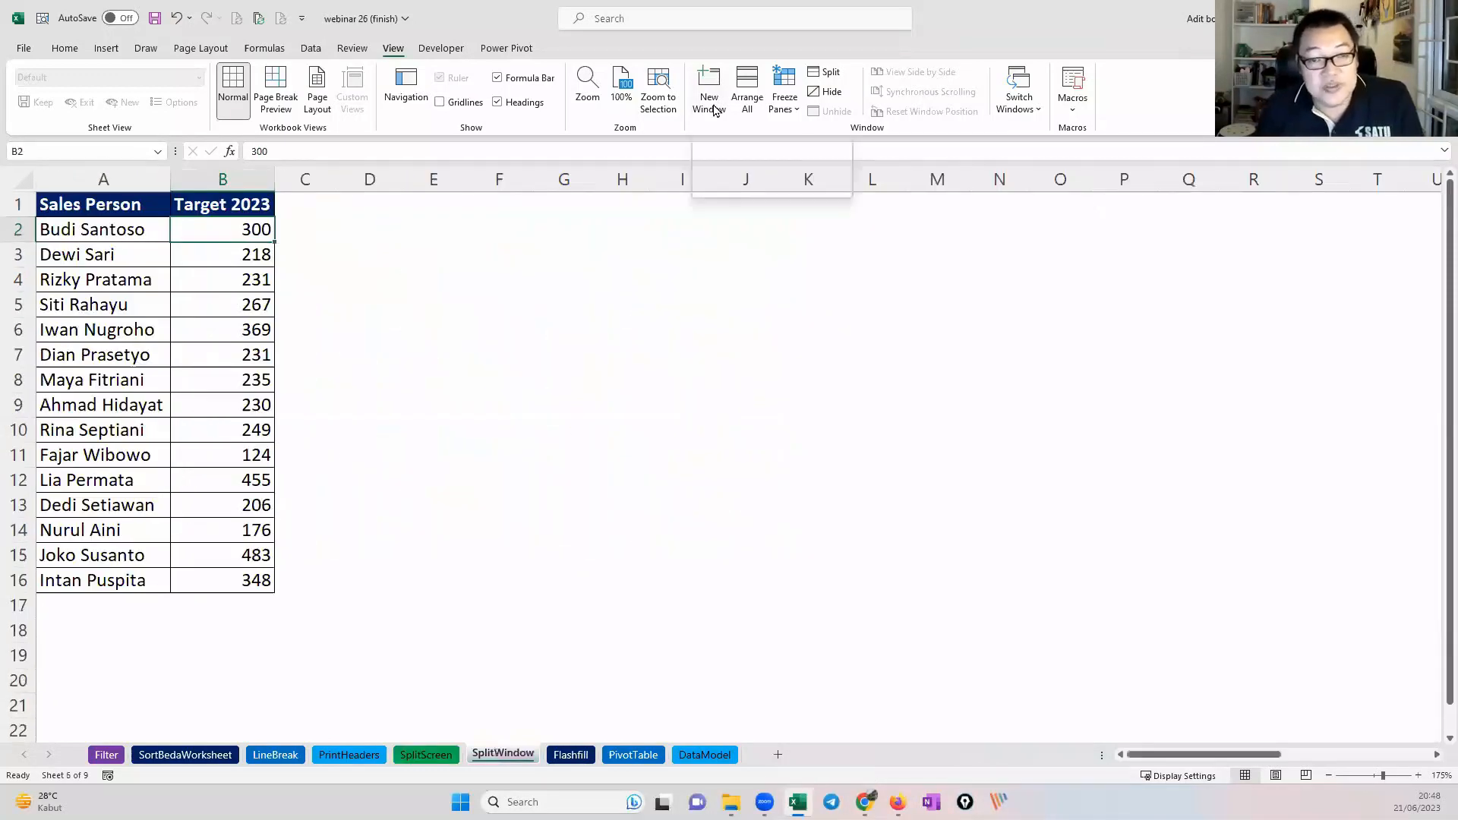
{"action": "left_click", "coordinate": [712, 106]}
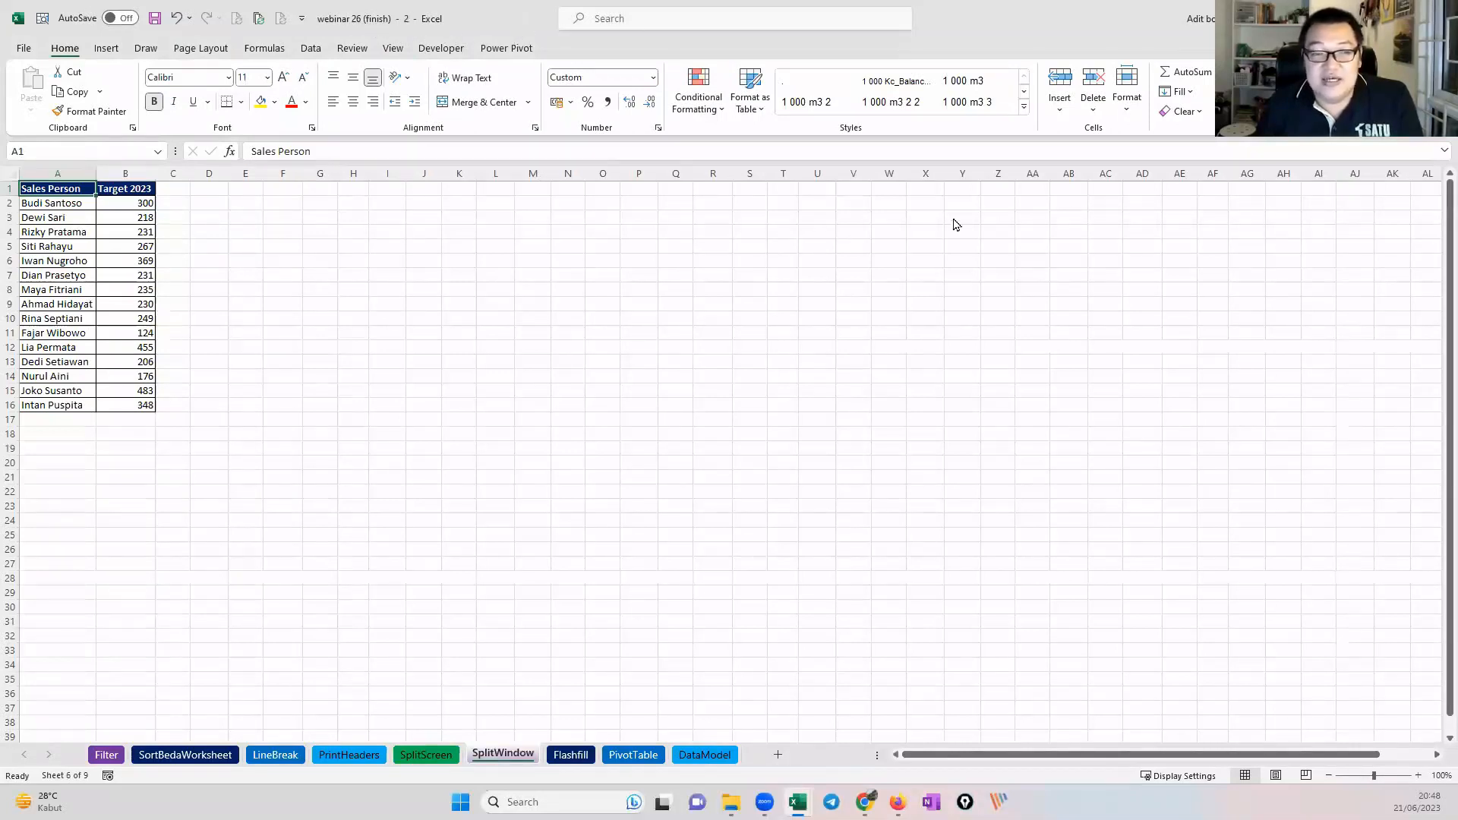
{"action": "key", "text": "super+Down"}
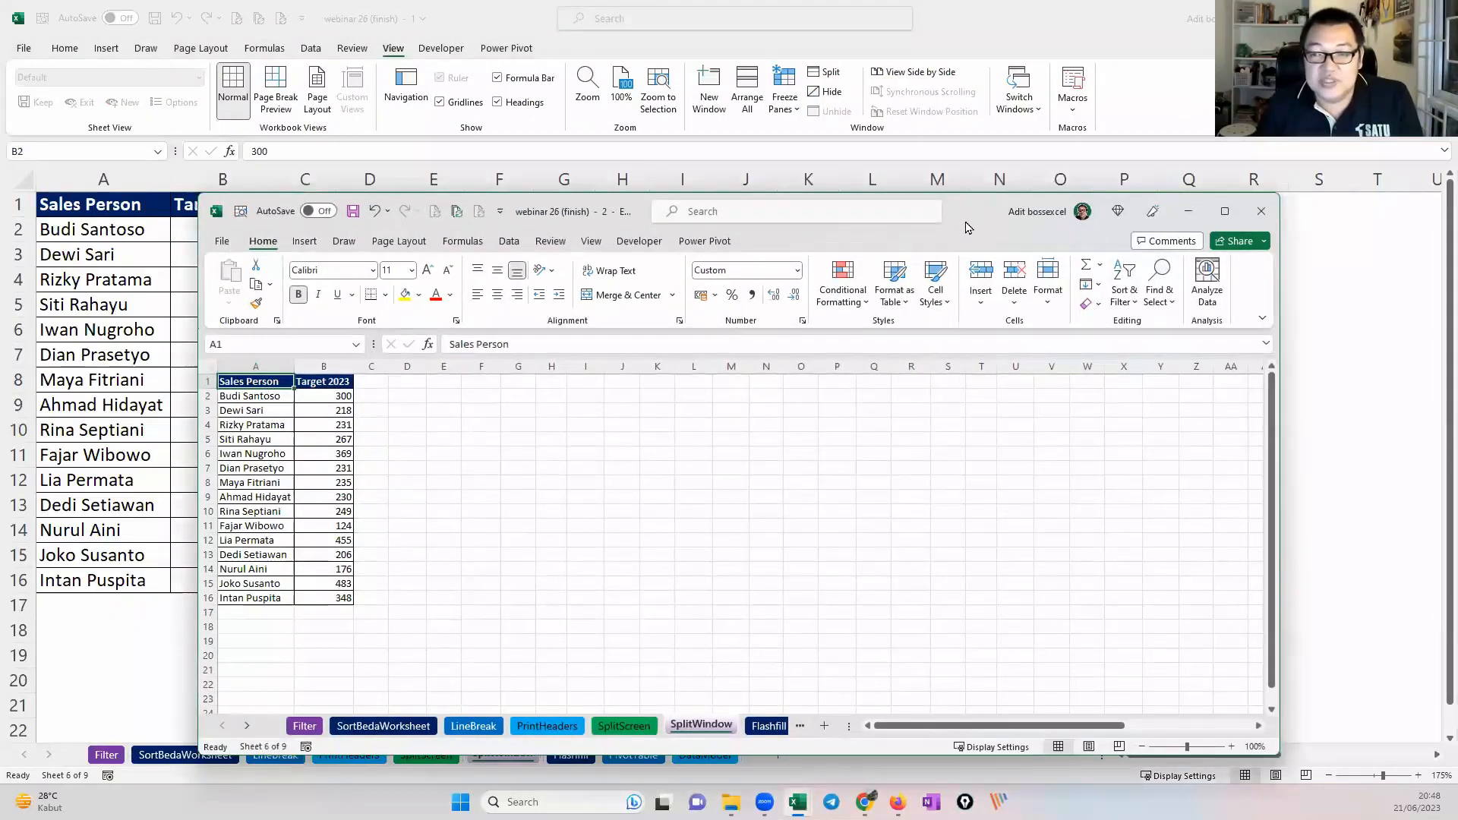
{"action": "left_click_drag", "start_coordinate": [966, 228], "coordinate": [1089, 192]}
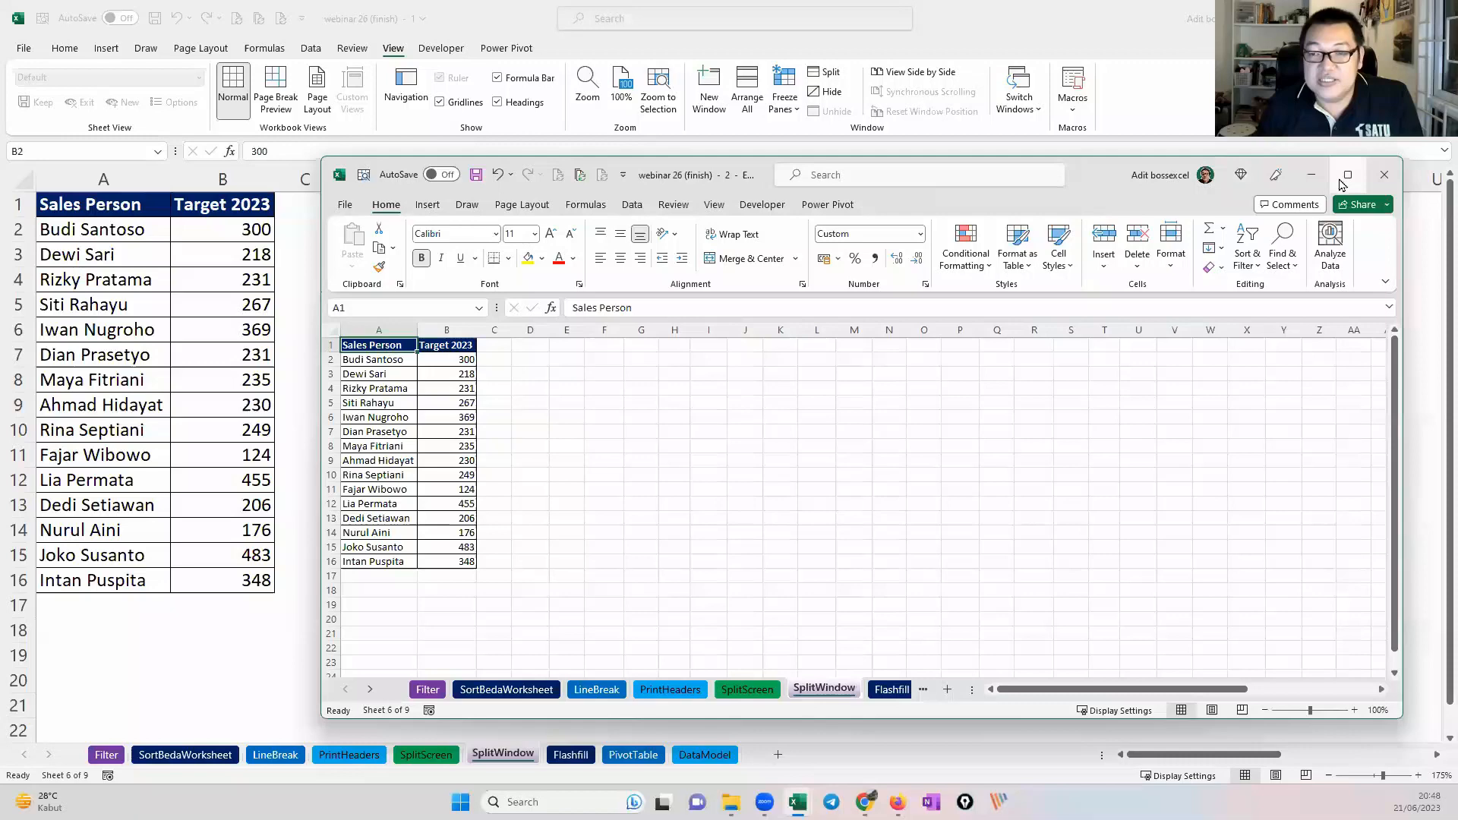
{"action": "mouse_move", "coordinate": [1345, 181]}
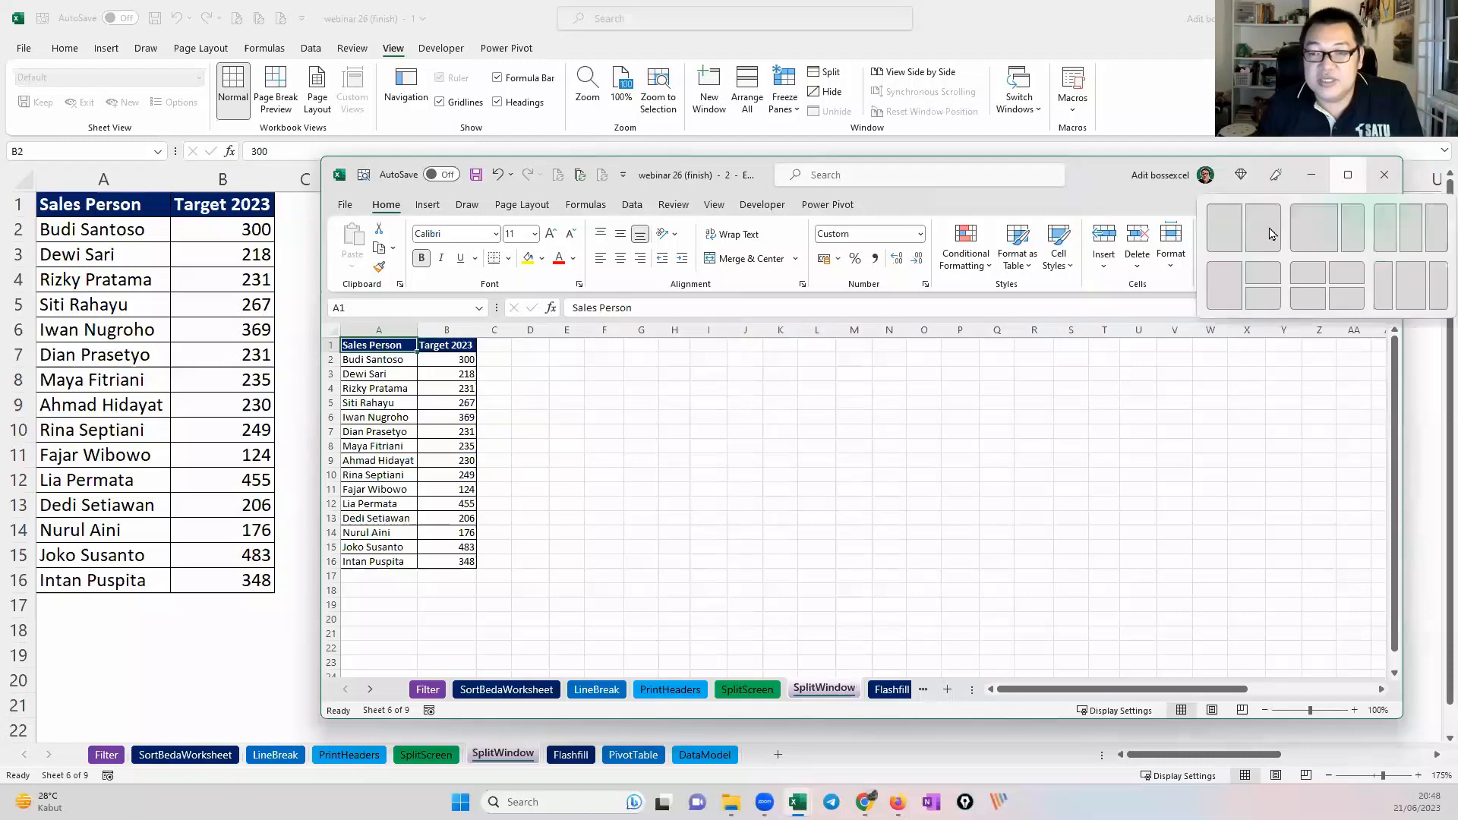
{"action": "left_click", "coordinate": [1264, 237]}
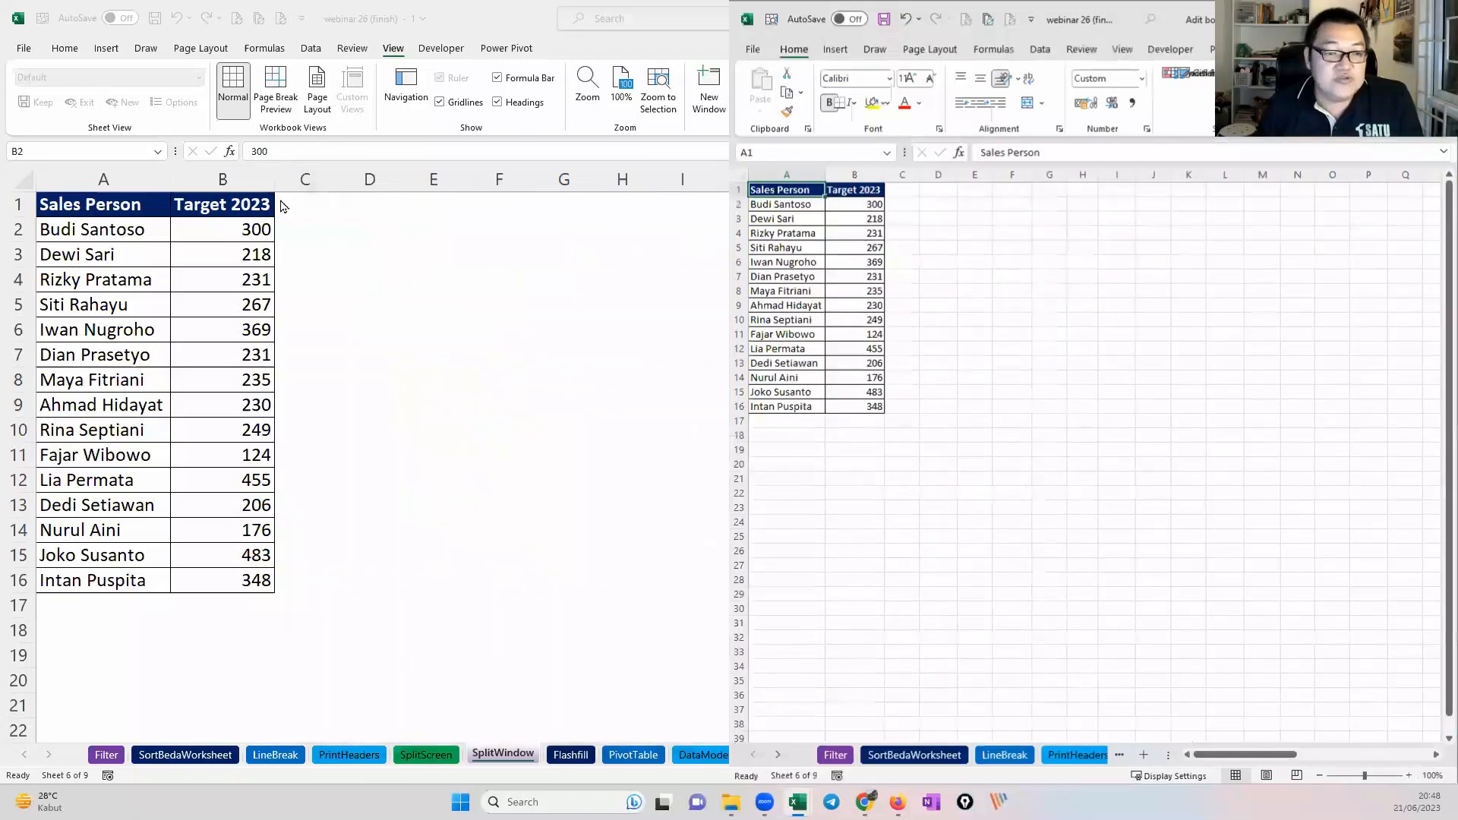
{"action": "left_click", "coordinate": [284, 206]}
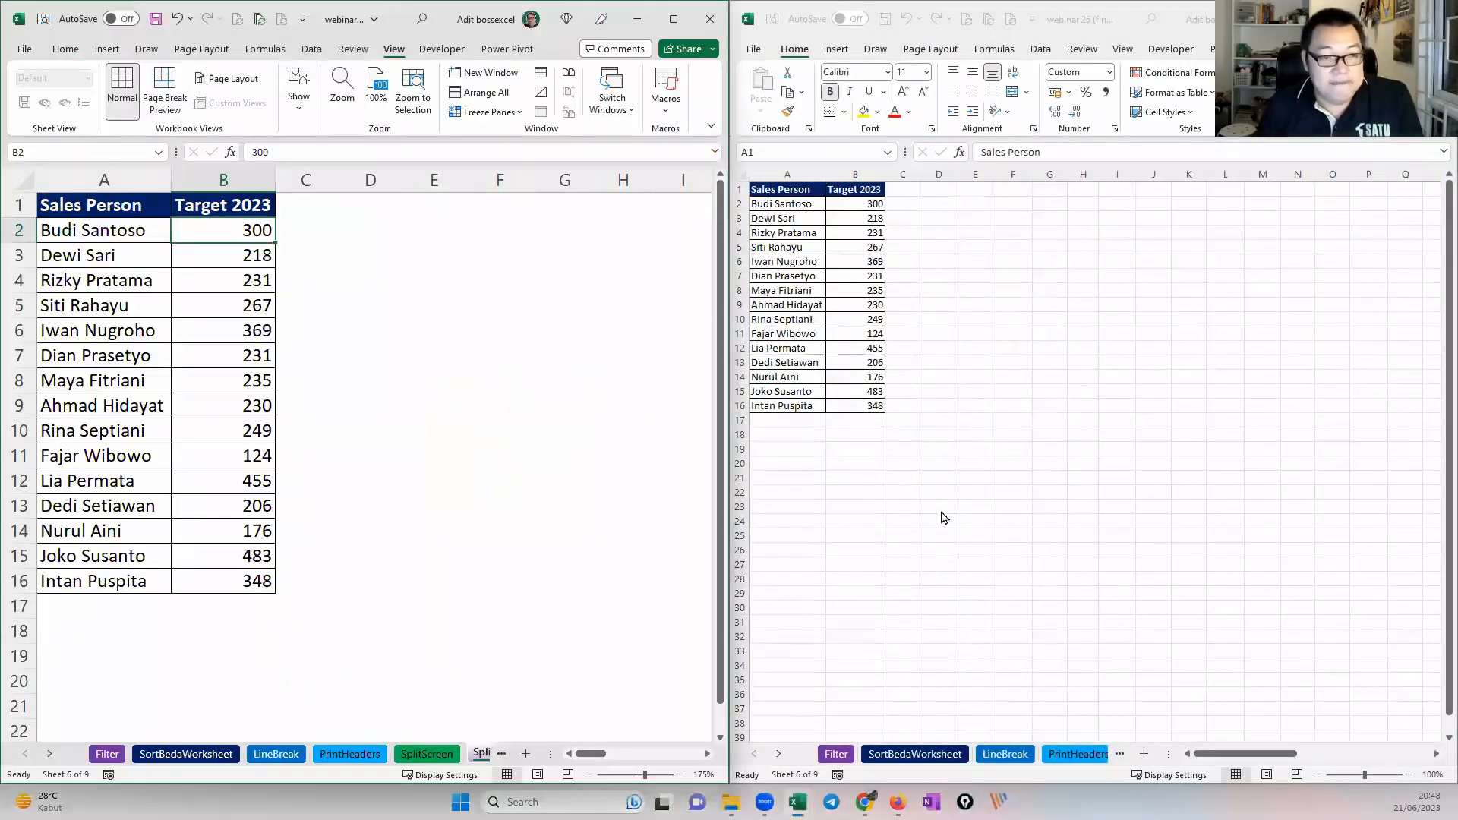
Step: Enlarge the SplitWindow sheet to 205% zoom in both workbook windows
{"action": "scroll", "coordinate": [912, 486], "scroll_direction": "up", "scroll_amount": 2}
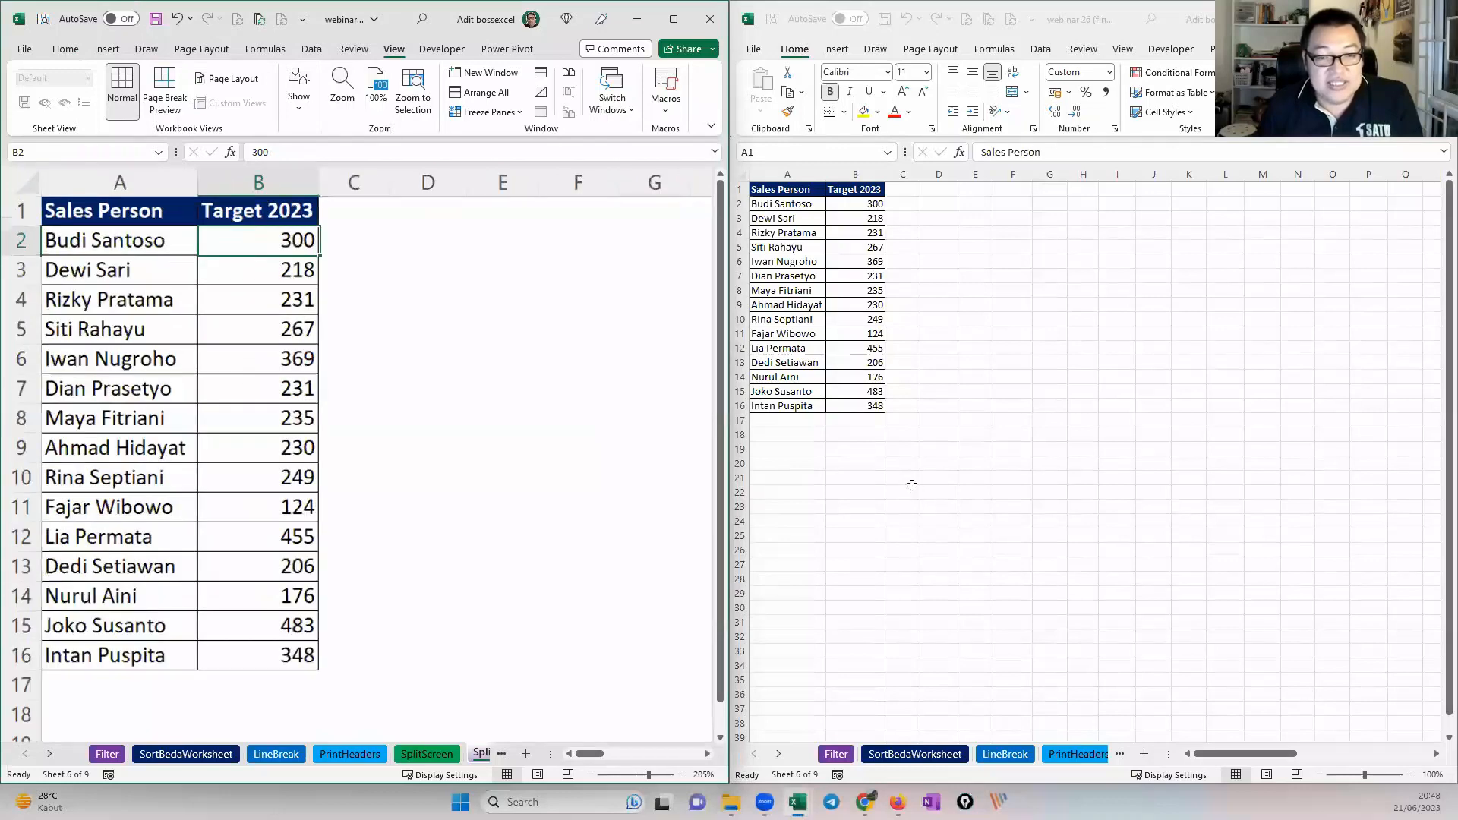
{"action": "left_click", "coordinate": [914, 486]}
{"action": "scroll", "coordinate": [914, 485], "scroll_direction": "up", "scroll_amount": 4}
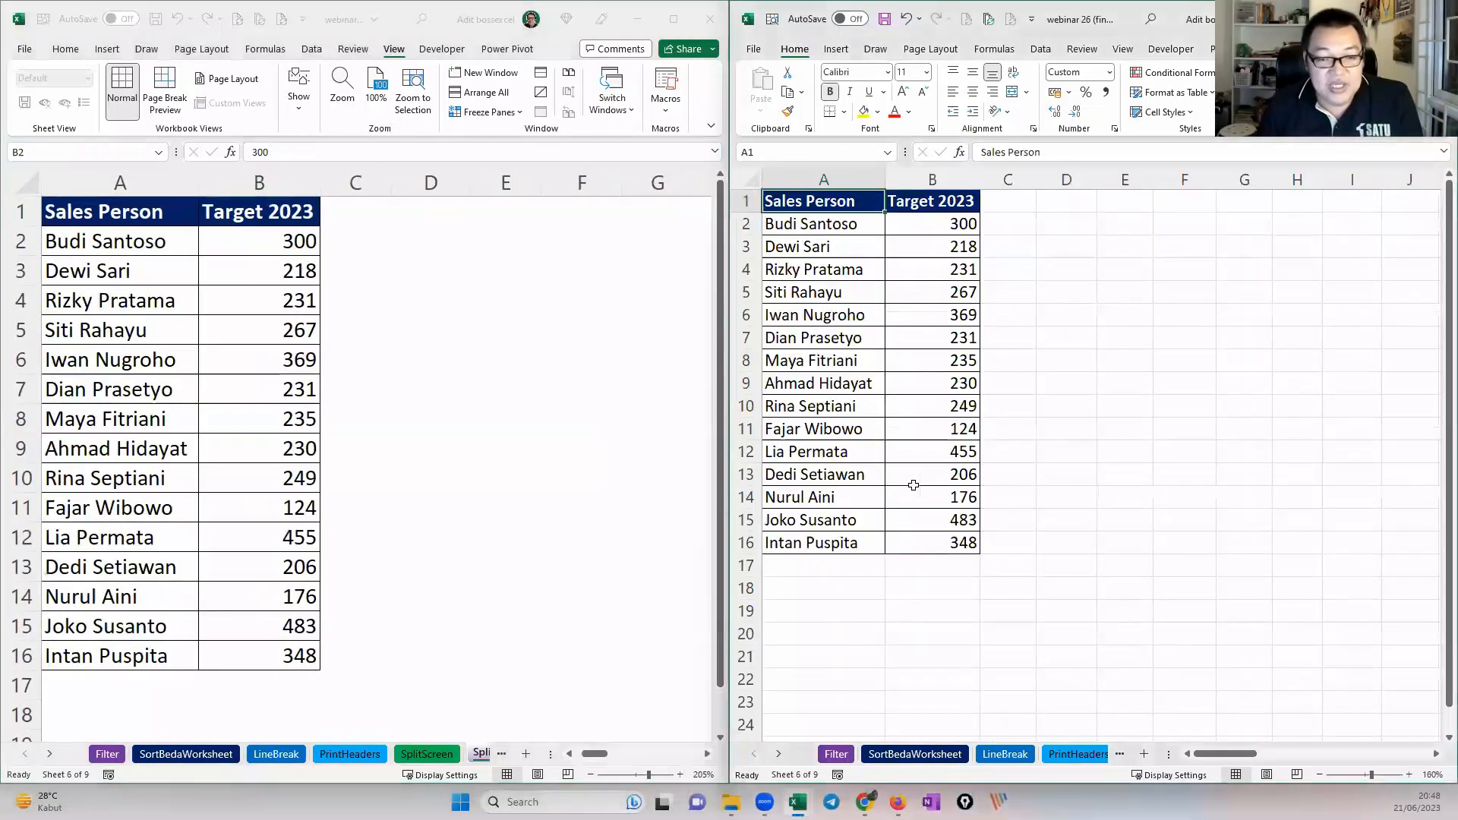
{"action": "scroll", "coordinate": [942, 368], "scroll_direction": "up", "scroll_amount": 3}
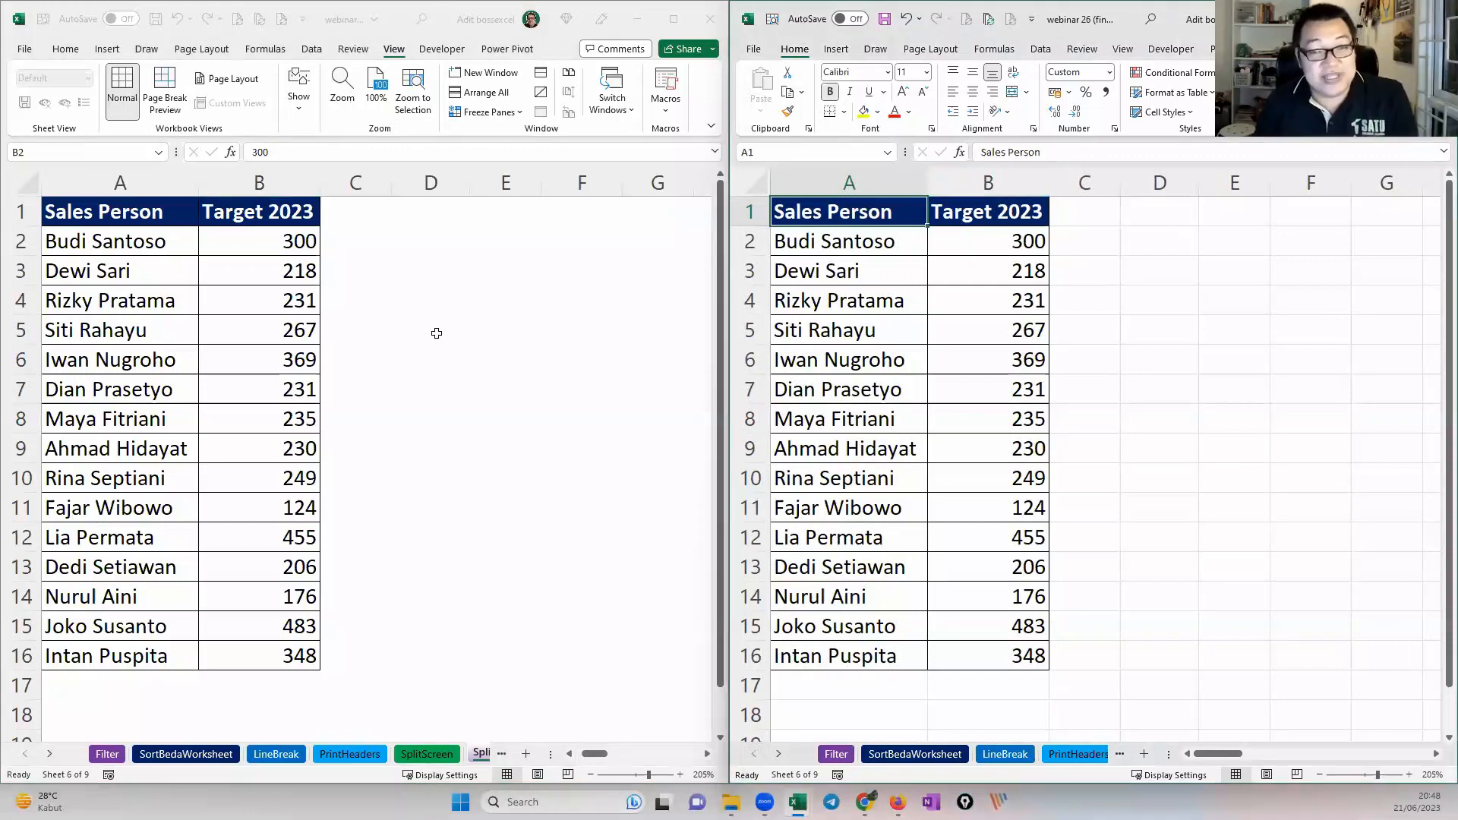
Step: Set the Target 2023 value in cell B2 to 400 in the original window and select B2 in the second window
{"action": "scroll", "coordinate": [439, 332], "scroll_direction": "right", "scroll_amount": 1}
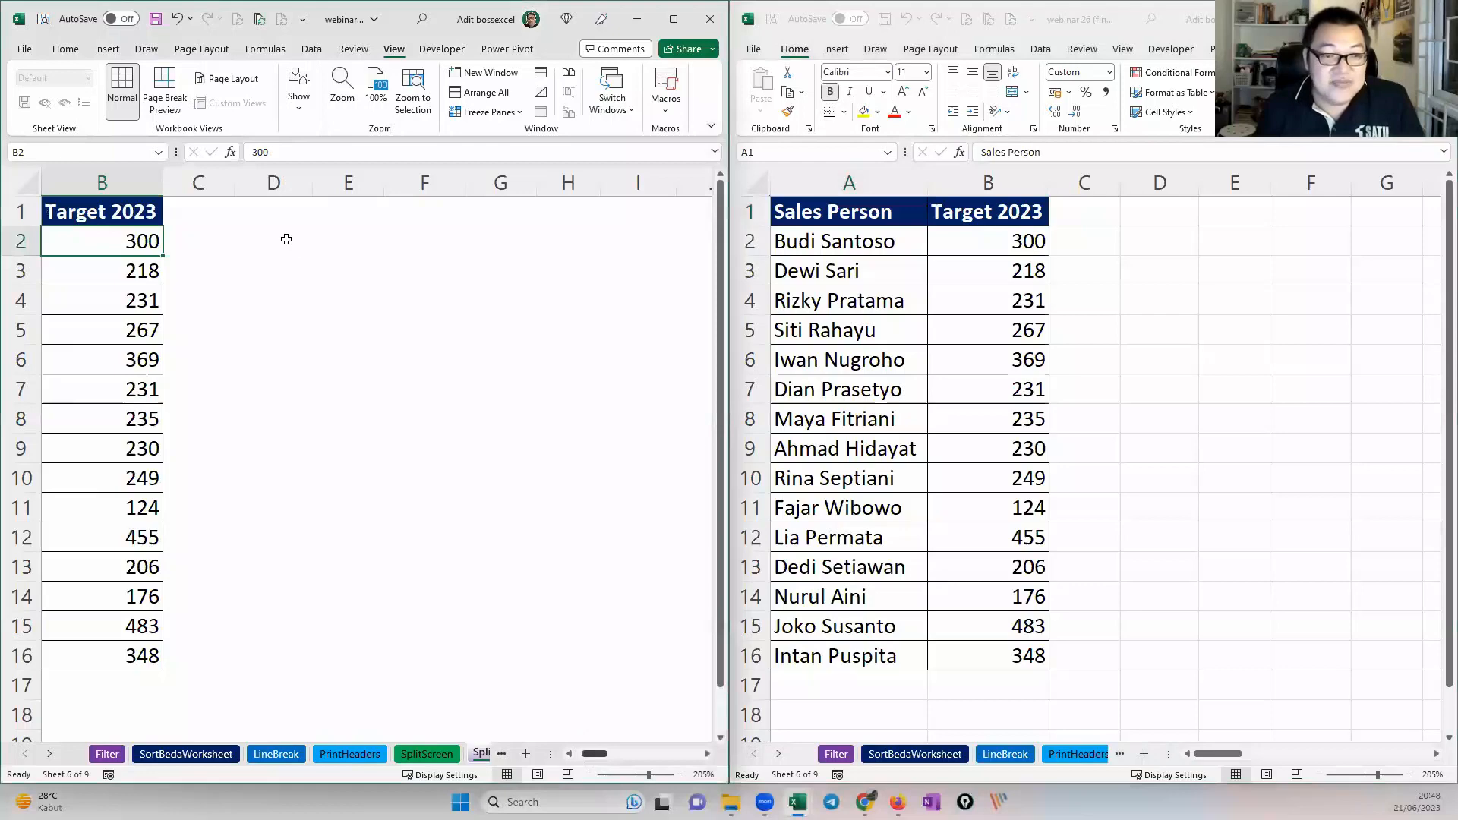
{"action": "scroll", "coordinate": [285, 239], "scroll_direction": "left", "scroll_amount": 1}
{"action": "left_click", "coordinate": [935, 231]}
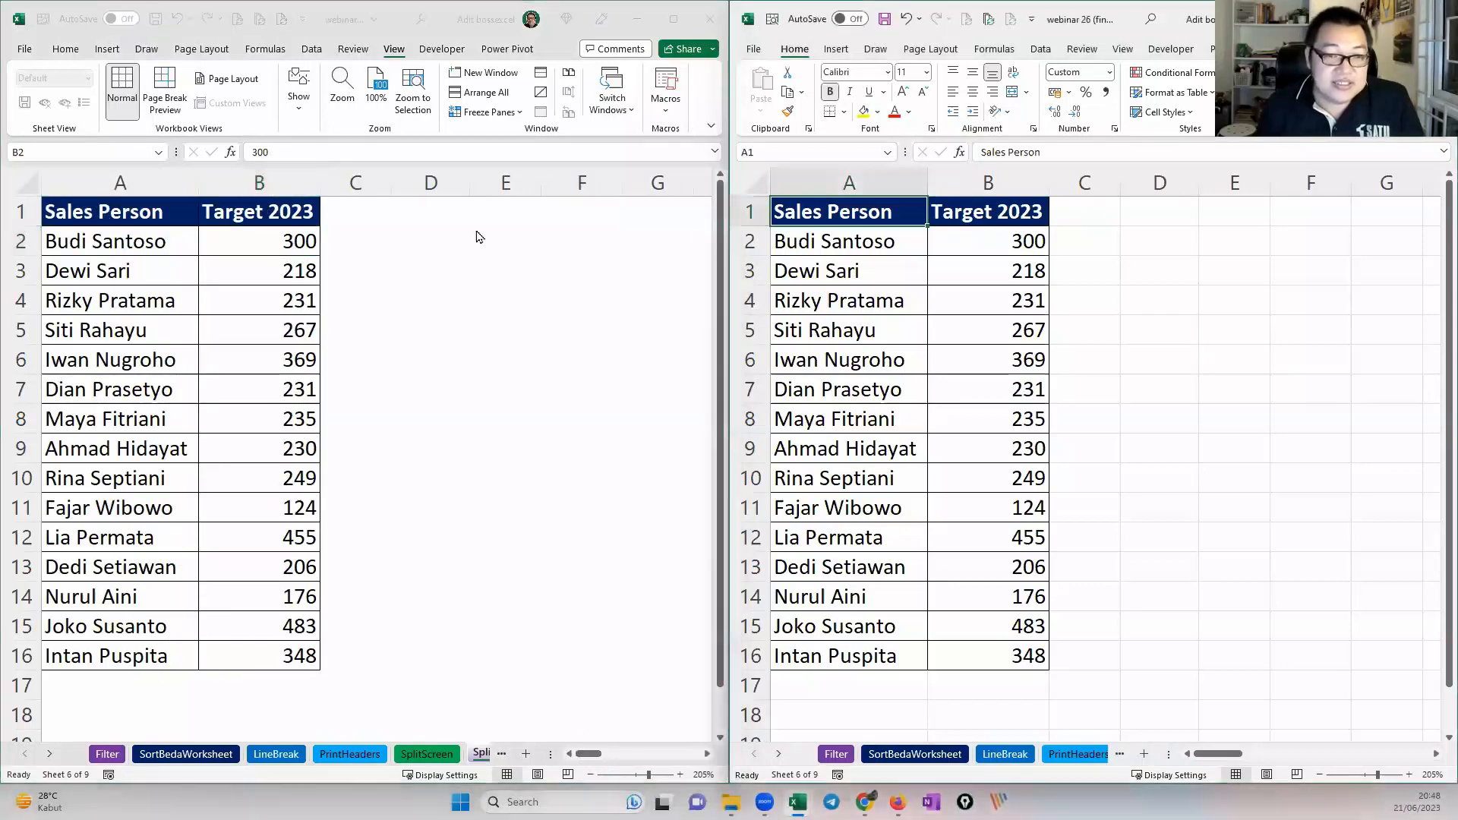
{"action": "left_click", "coordinate": [311, 242]}
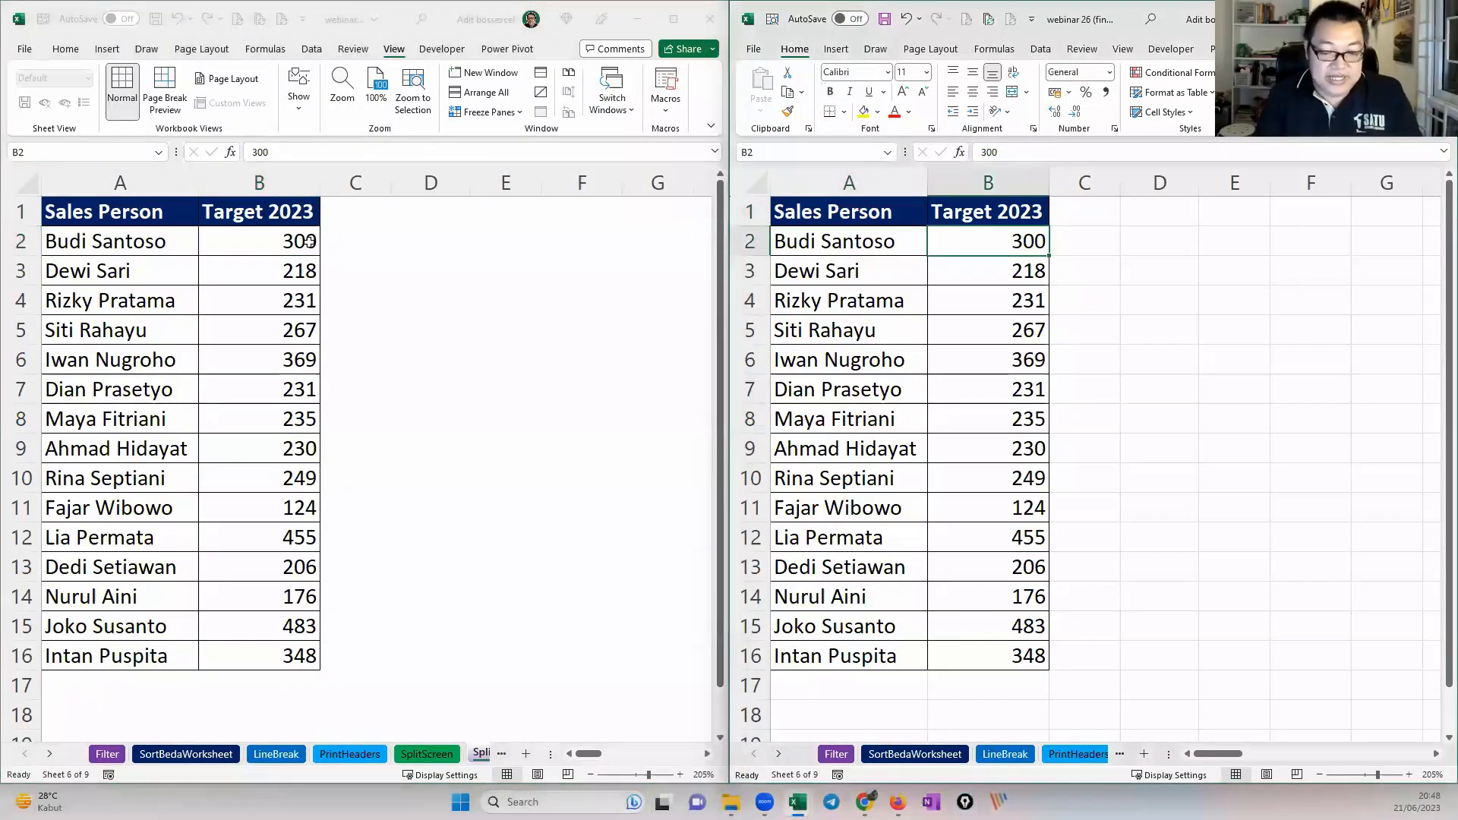
{"action": "left_click", "coordinate": [310, 241]}
{"action": "type", "text": "400"}
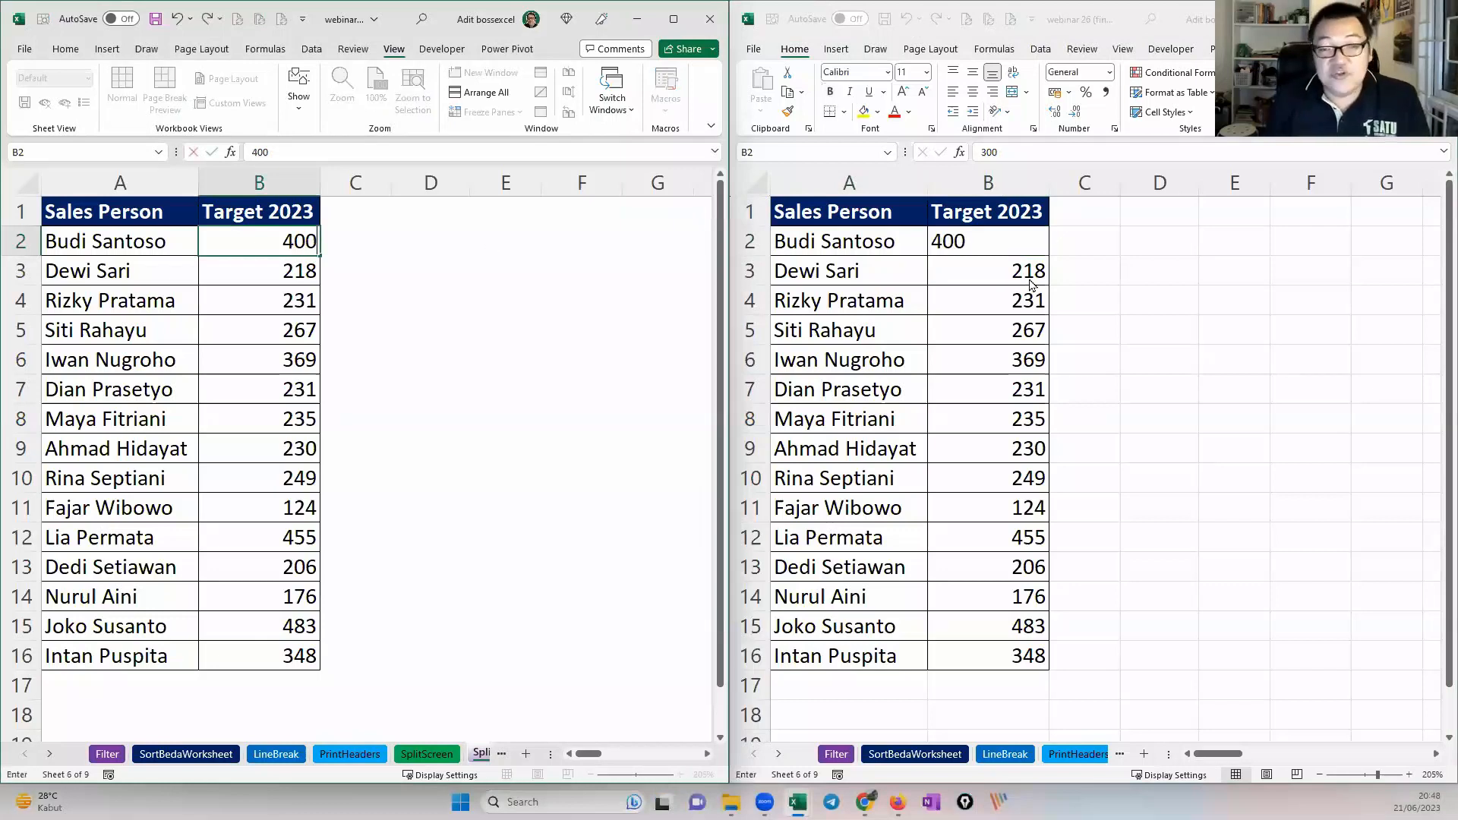
{"action": "key", "text": "Return"}
{"action": "left_click", "coordinate": [1016, 240]}
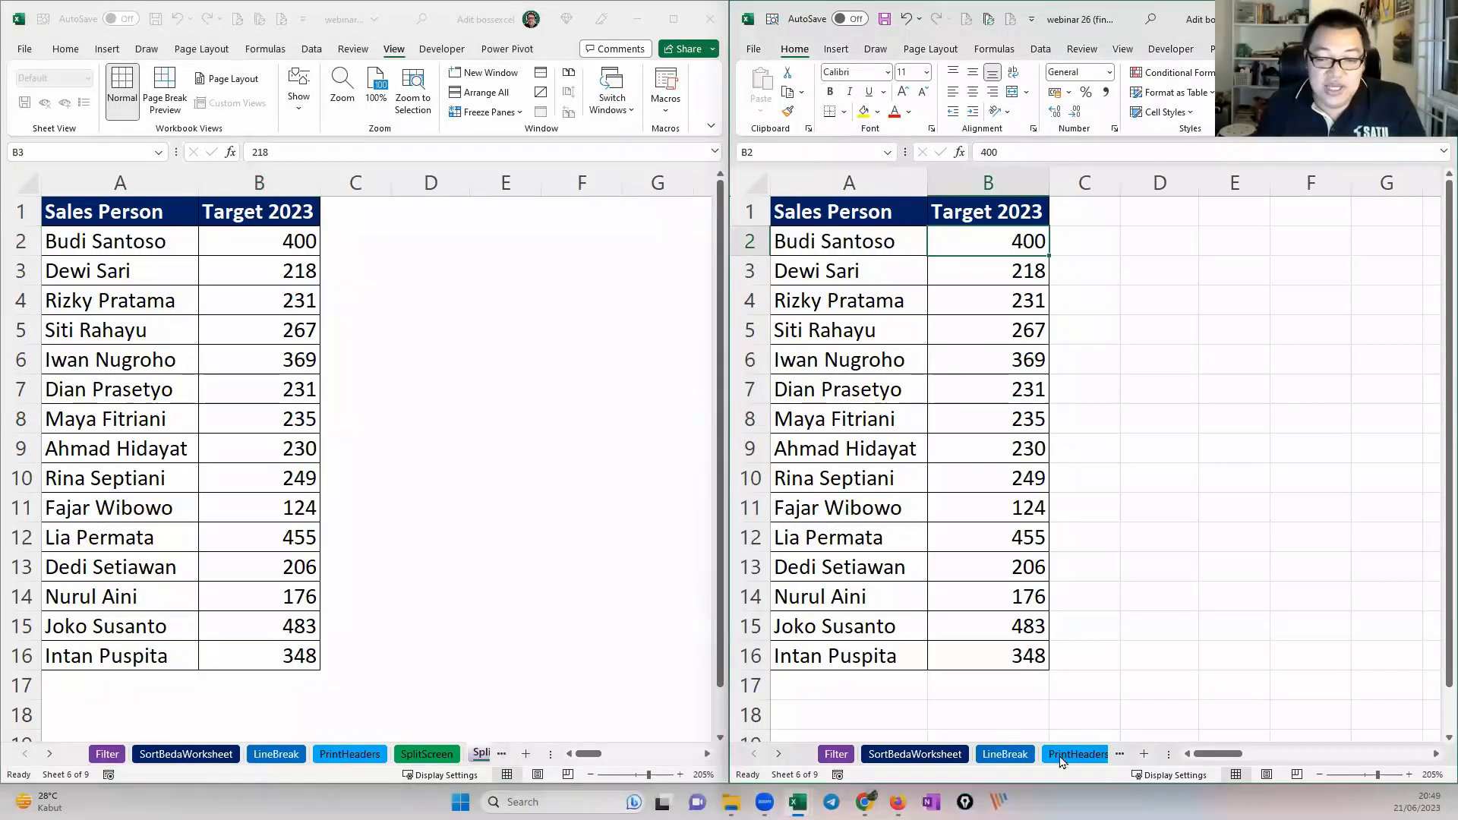
Step: Show the SplitScreen sheet at 205% zoom in the original window and select the Jan 23 to May 23 figures in row 2
{"action": "left_click", "coordinate": [435, 762]}
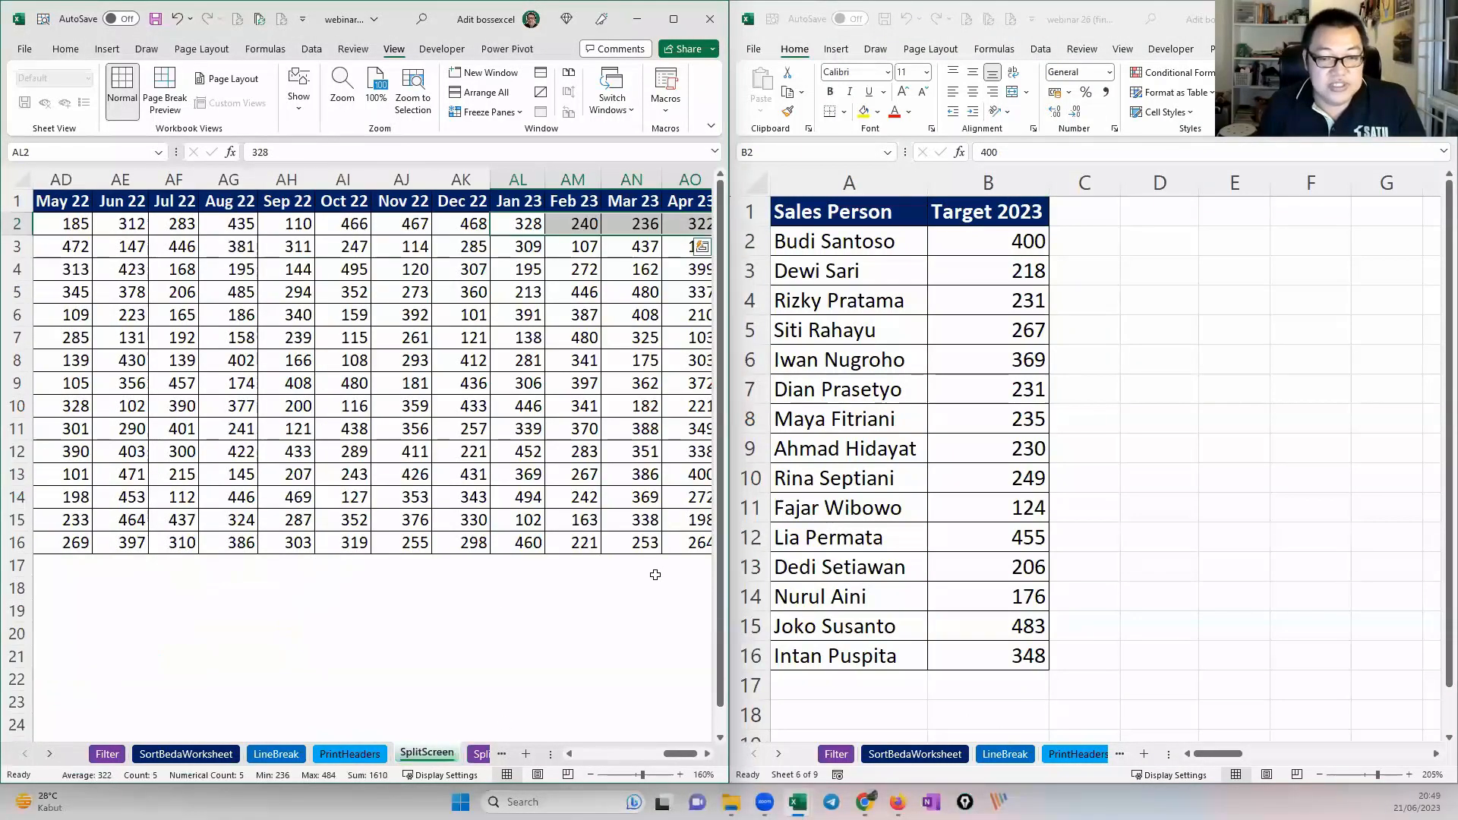
{"action": "scroll", "coordinate": [607, 569], "scroll_direction": "up", "scroll_amount": 1}
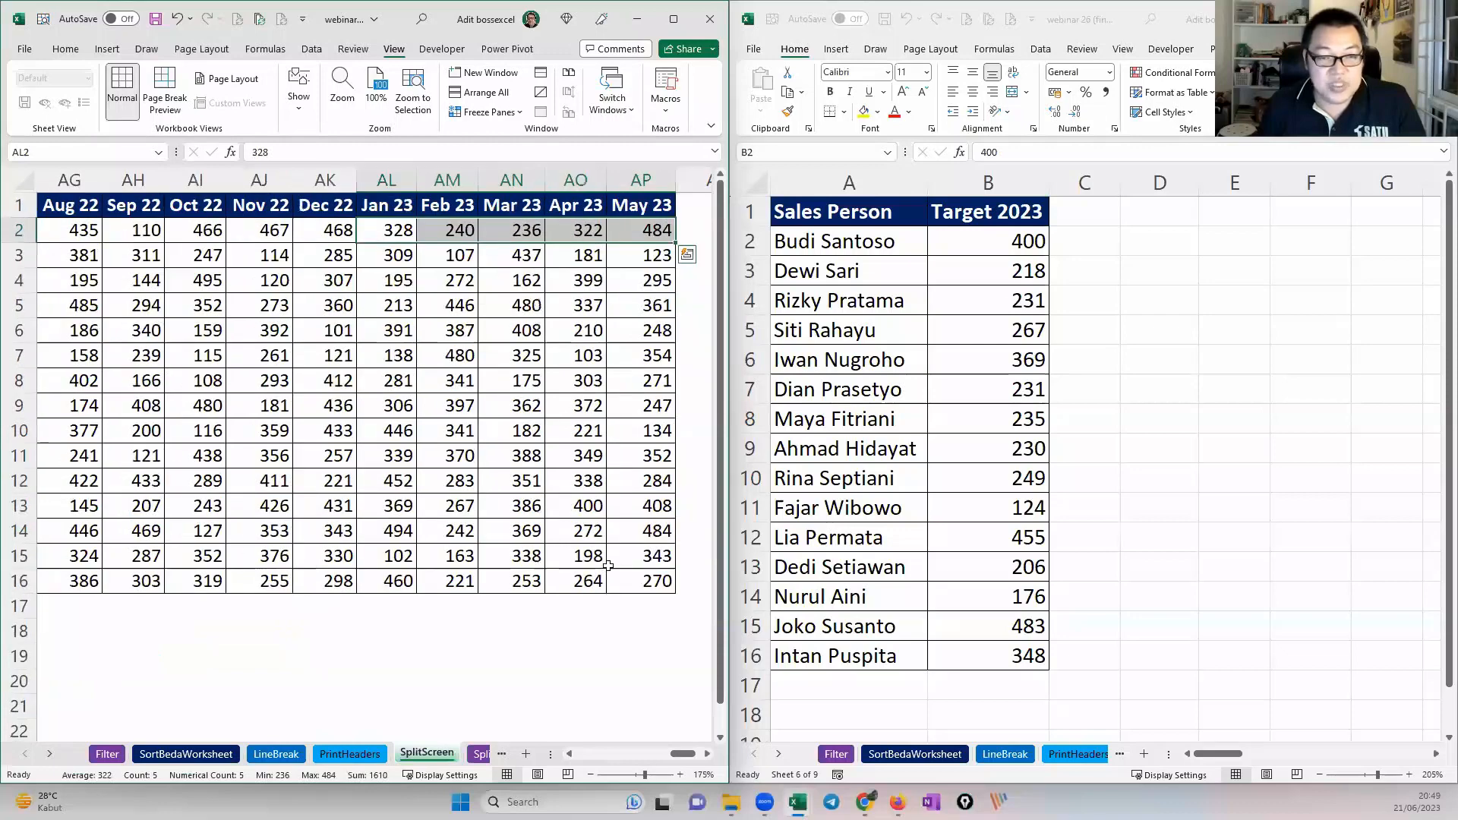
{"action": "scroll", "coordinate": [615, 482], "scroll_direction": "up", "scroll_amount": 1}
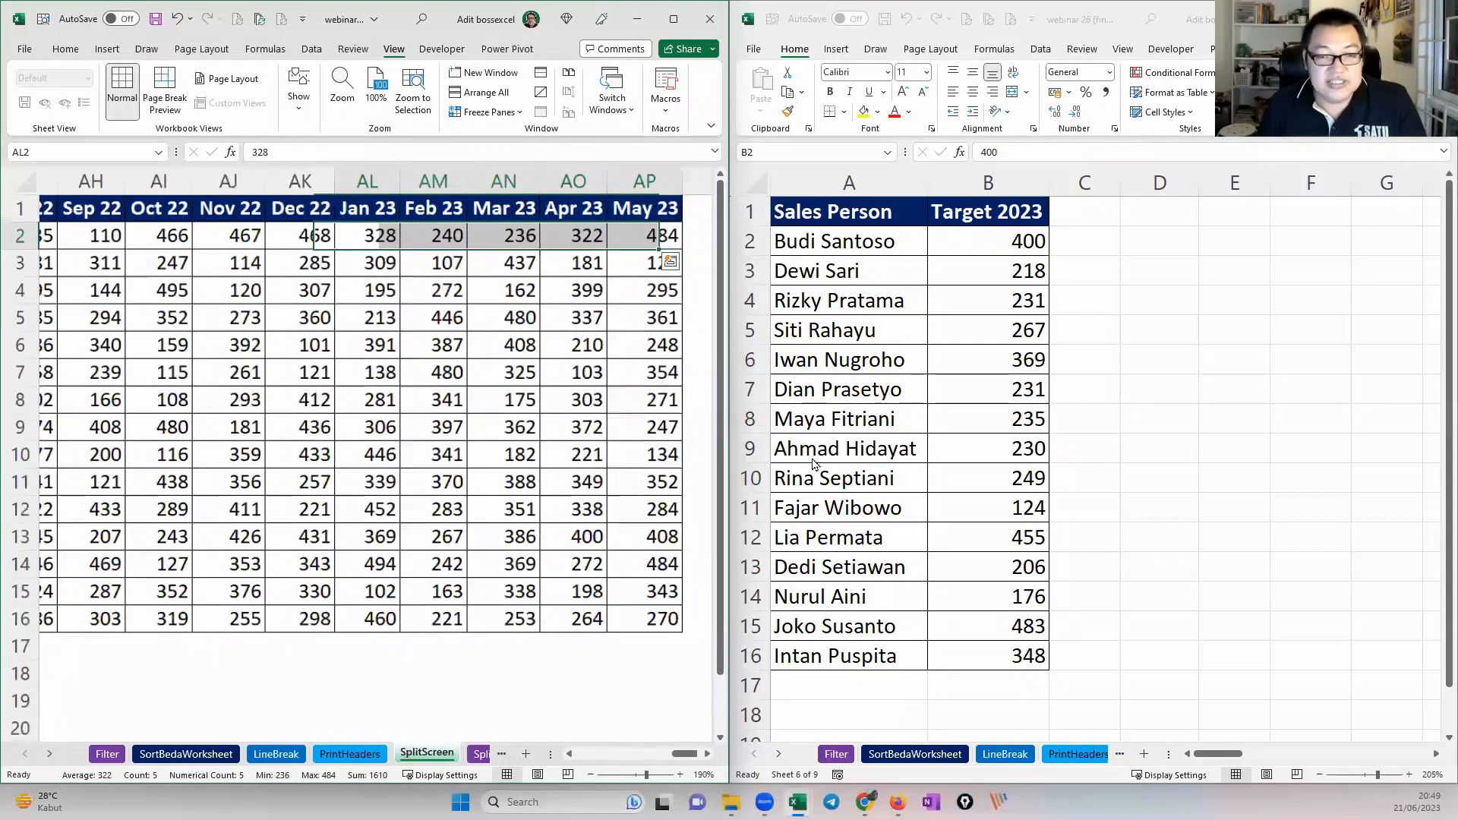
{"action": "key", "text": "ctrl+q"}
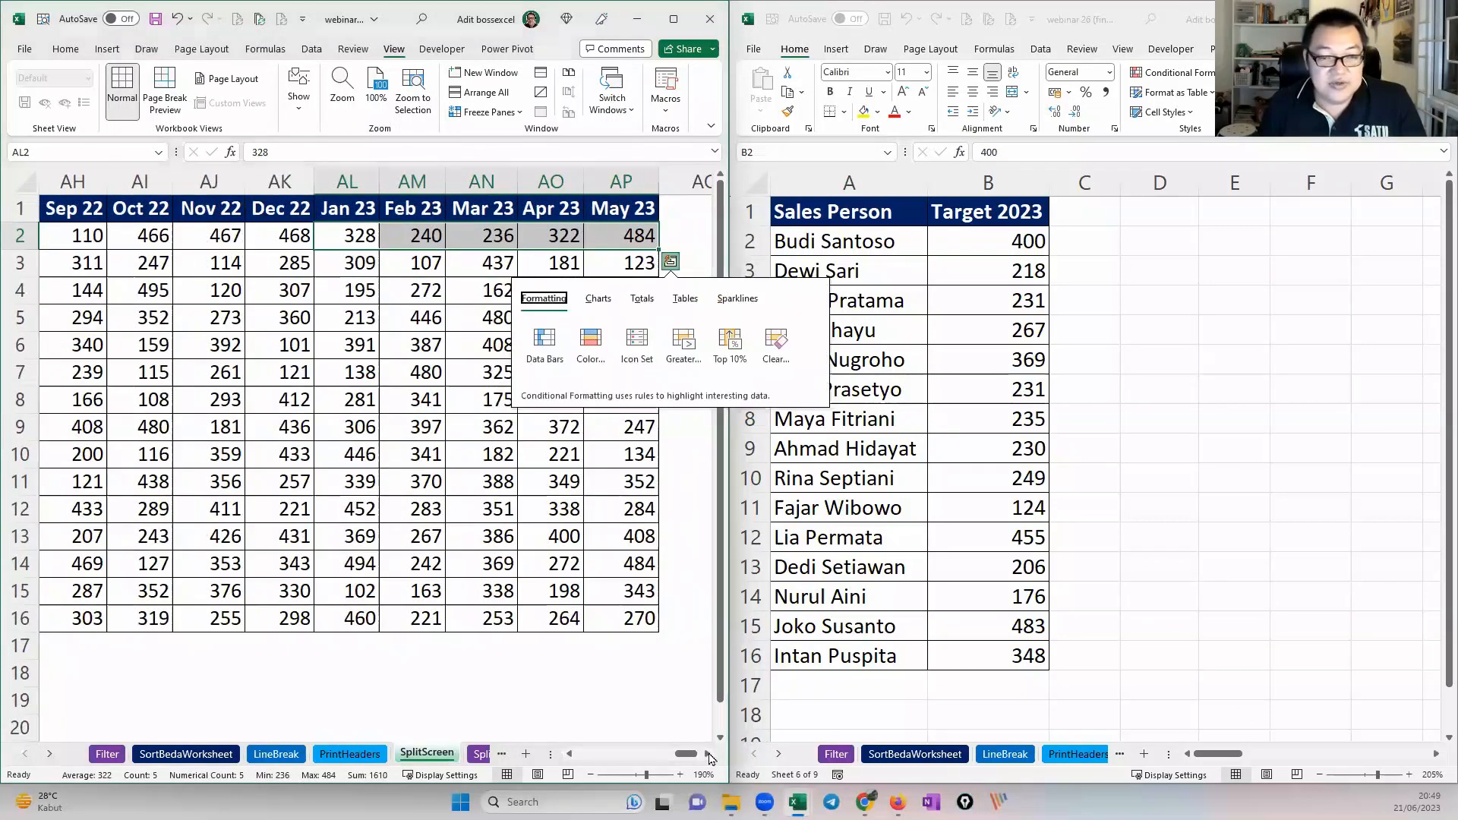
{"action": "left_click", "coordinate": [635, 484]}
{"action": "scroll", "coordinate": [634, 485], "scroll_direction": "up", "scroll_amount": 1}
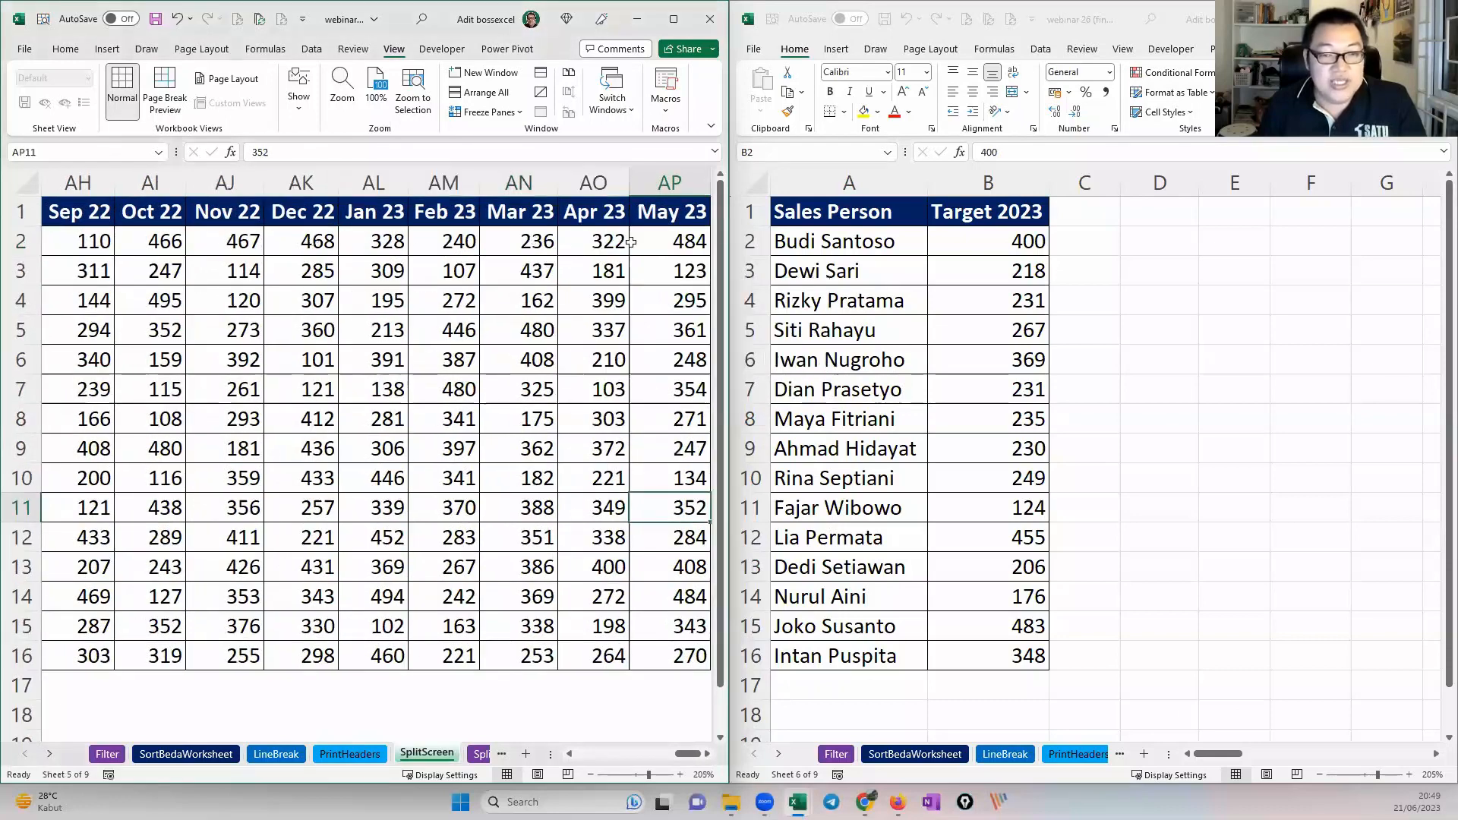
{"action": "scroll", "coordinate": [342, 259], "scroll_direction": "right", "scroll_amount": 1}
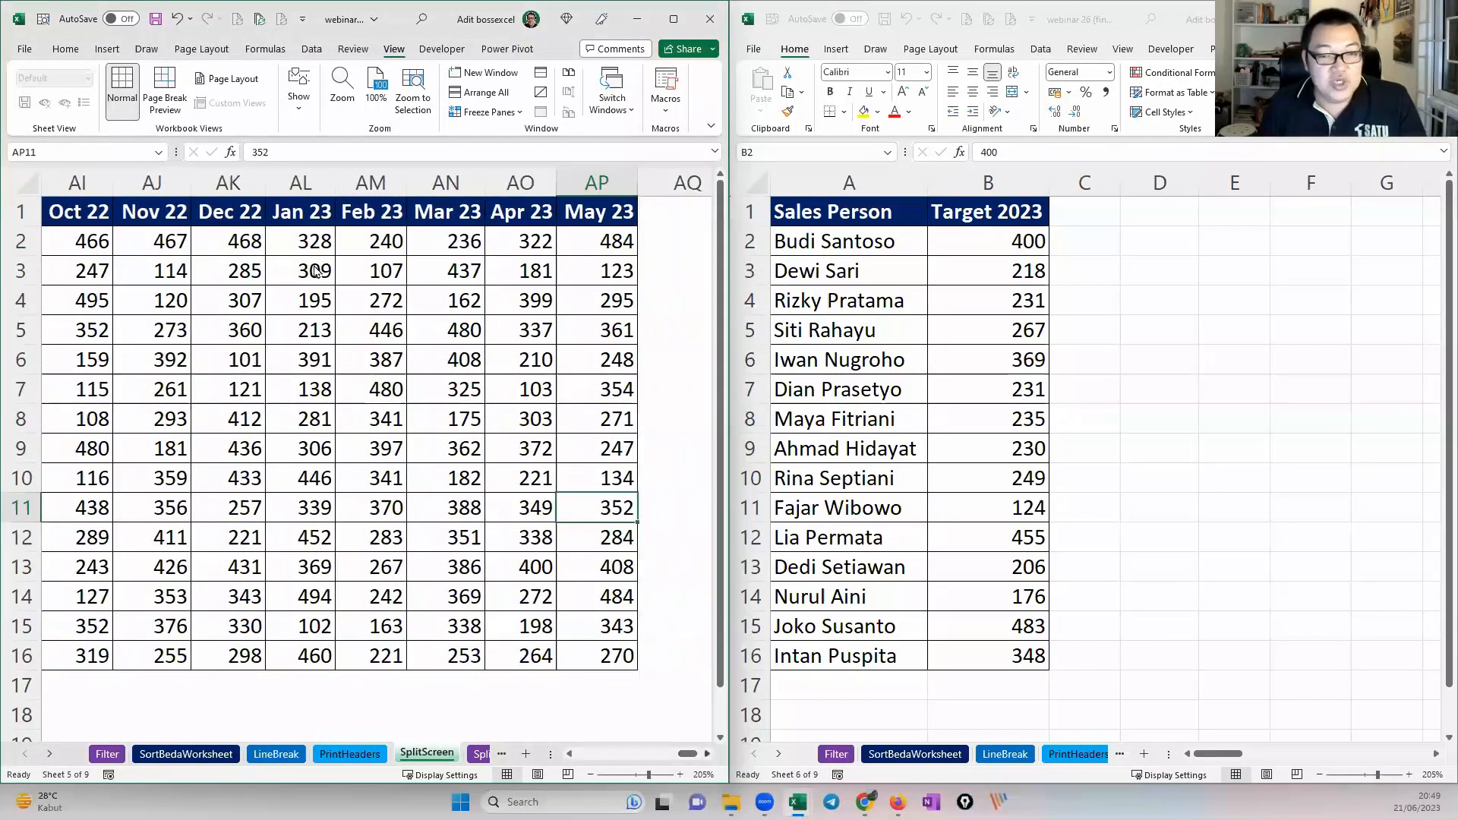
{"action": "left_click_drag", "start_coordinate": [307, 254], "coordinate": [615, 264]}
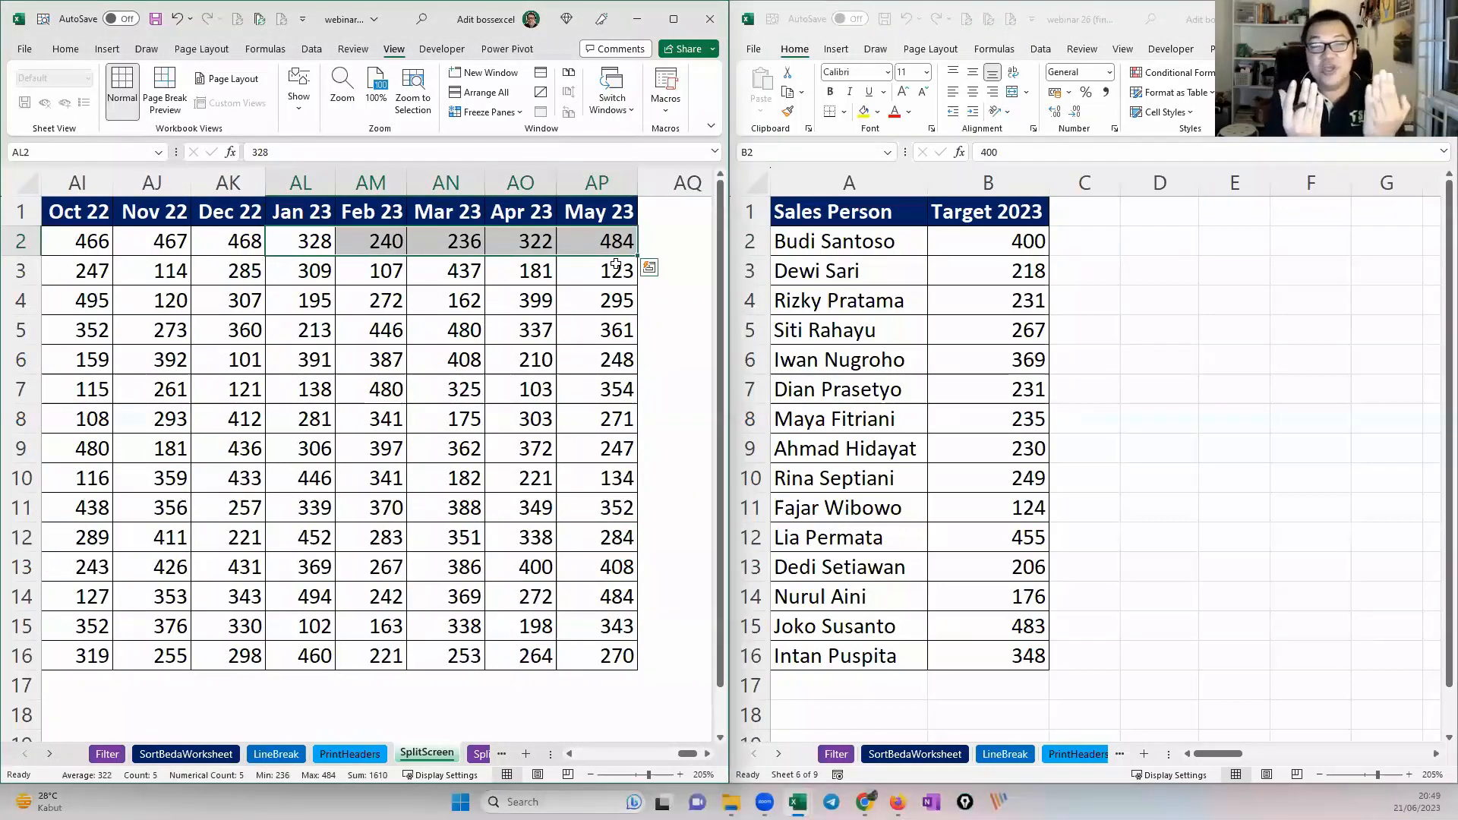
Step: Select the Jan 23 to May 23 figures in row 3, close the second workbook window and maximize the original one
{"action": "key", "text": "Down"}
{"action": "key", "text": "ctrl+shift+Right"}
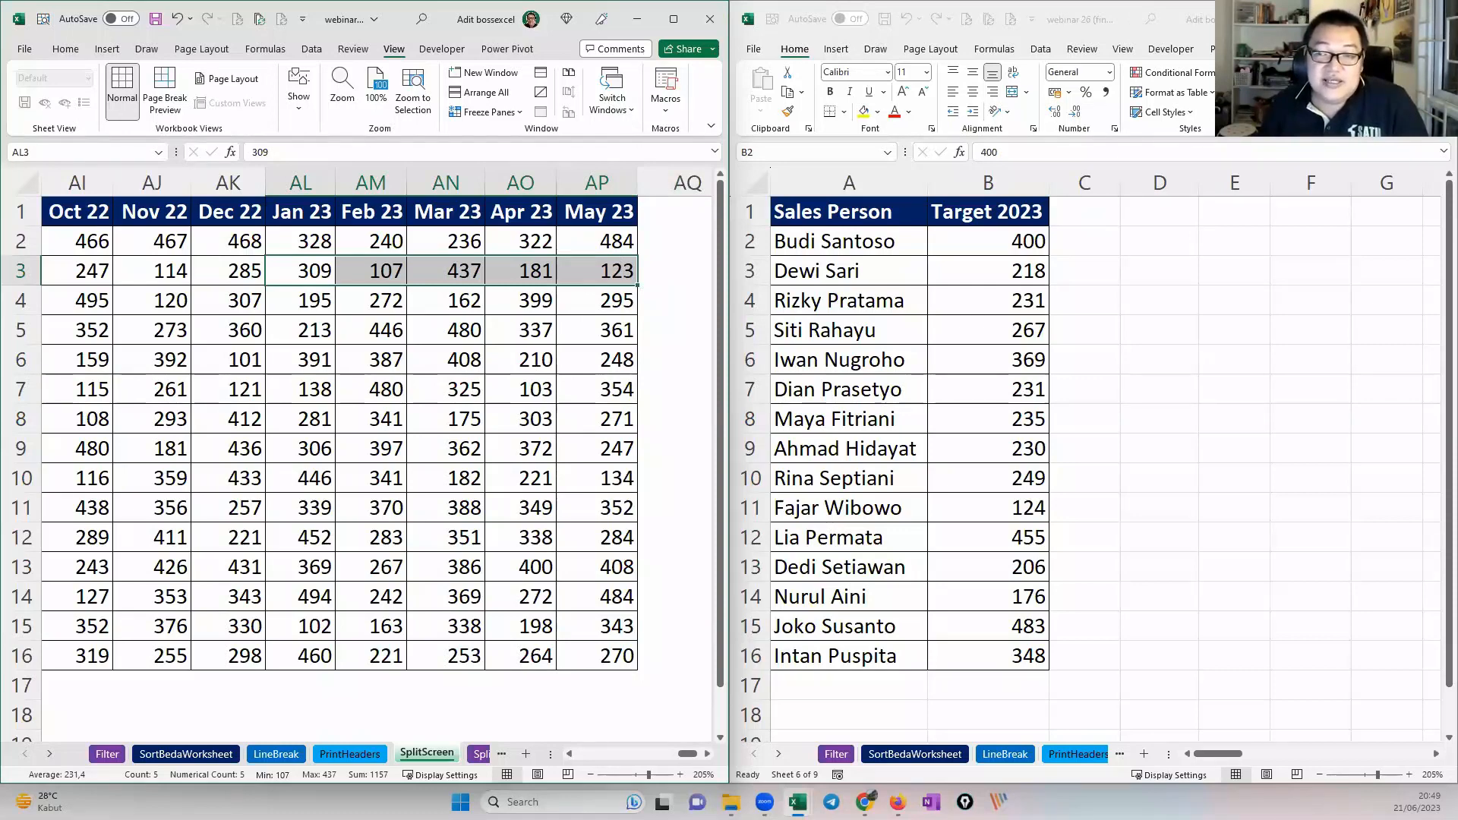
{"action": "left_click", "coordinate": [1439, 19]}
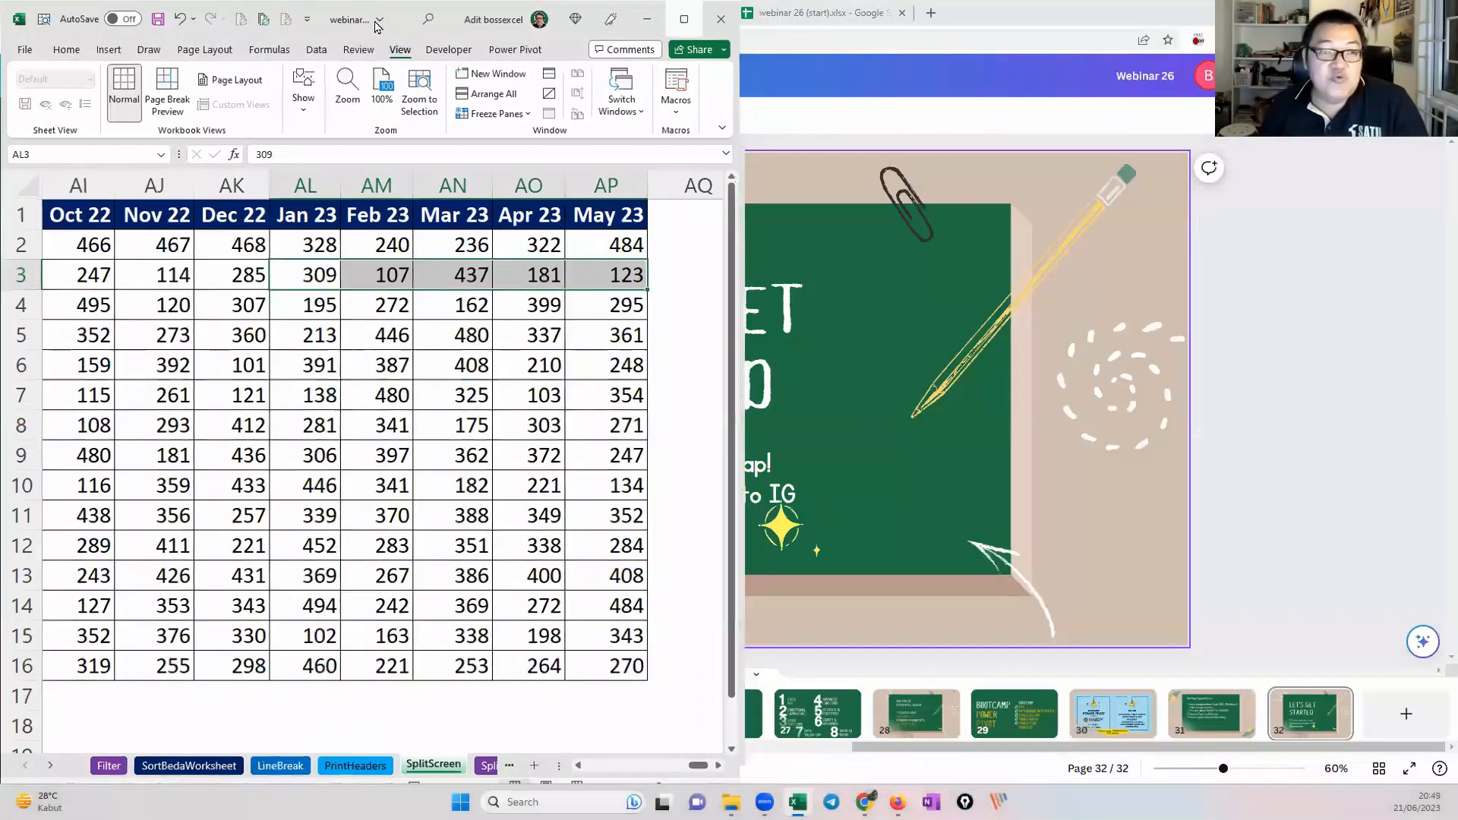
{"action": "double_click", "coordinate": [416, 23]}
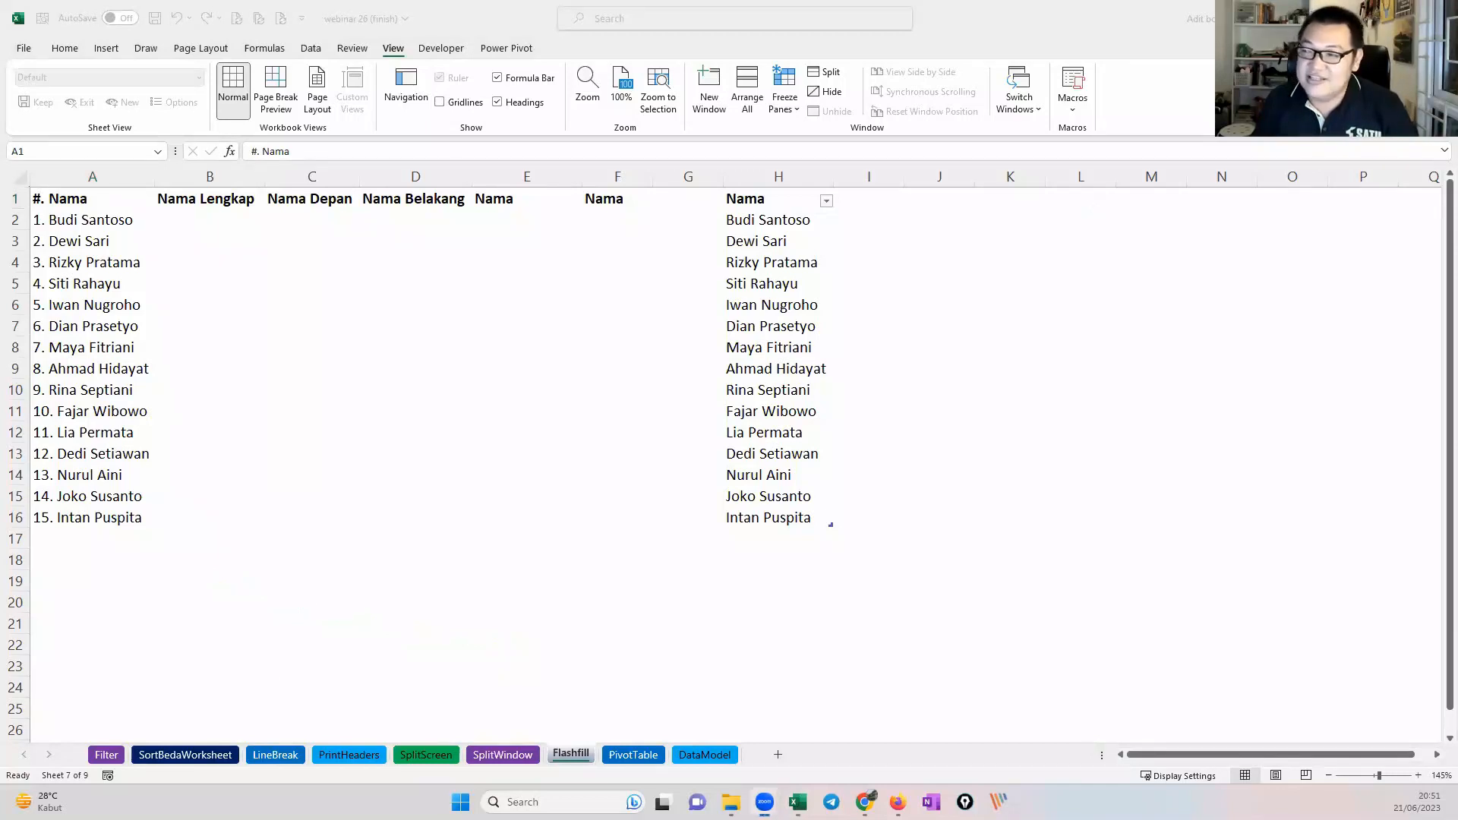
Step: On the Flashfill sheet, examine where the Flash Fill command is offered for the Nama Lengkap column, among the fill options and the data tools
{"action": "left_click", "coordinate": [593, 297]}
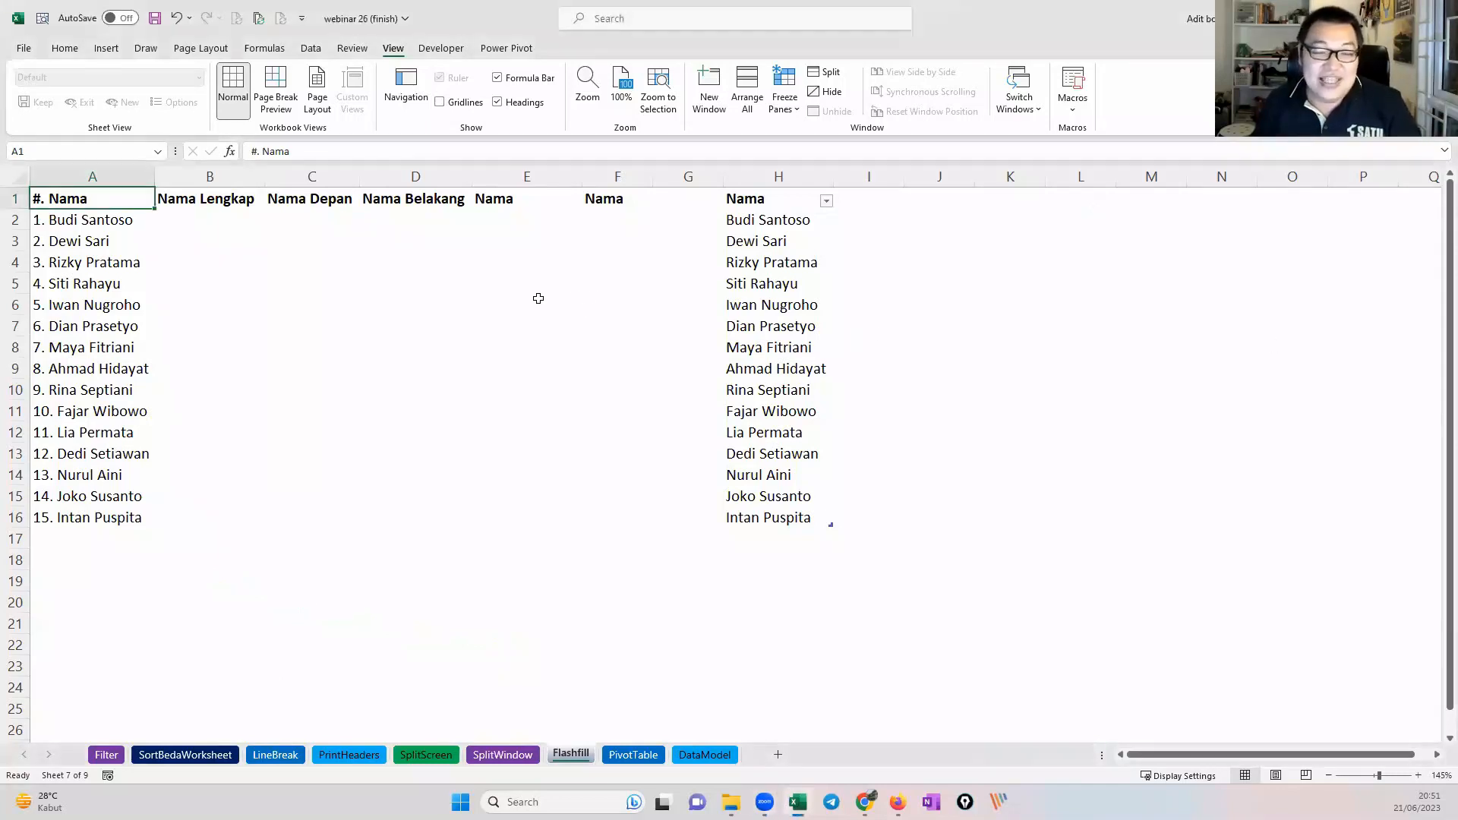
{"action": "left_click", "coordinate": [165, 229]}
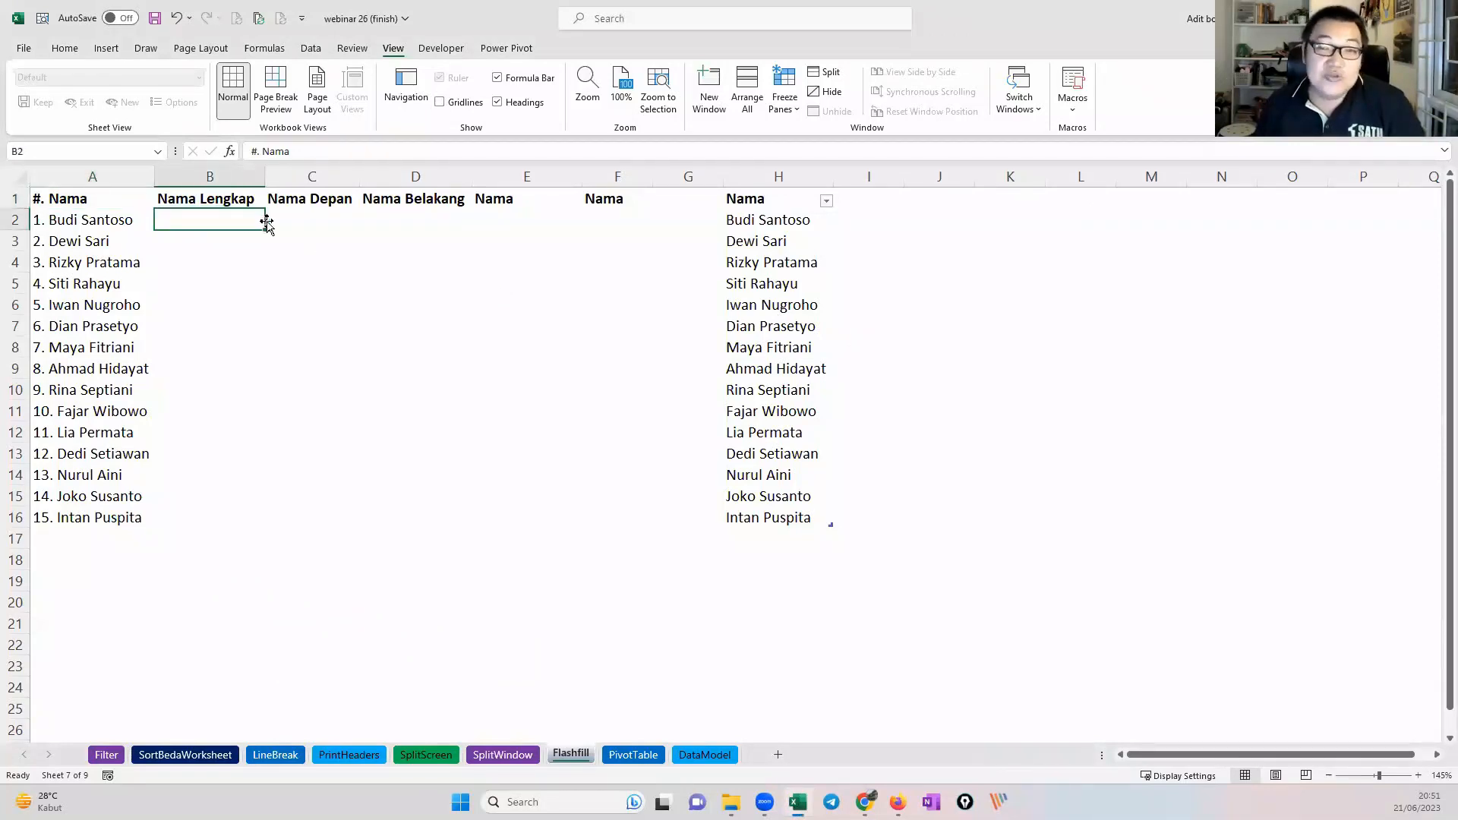
{"action": "left_click", "coordinate": [65, 48]}
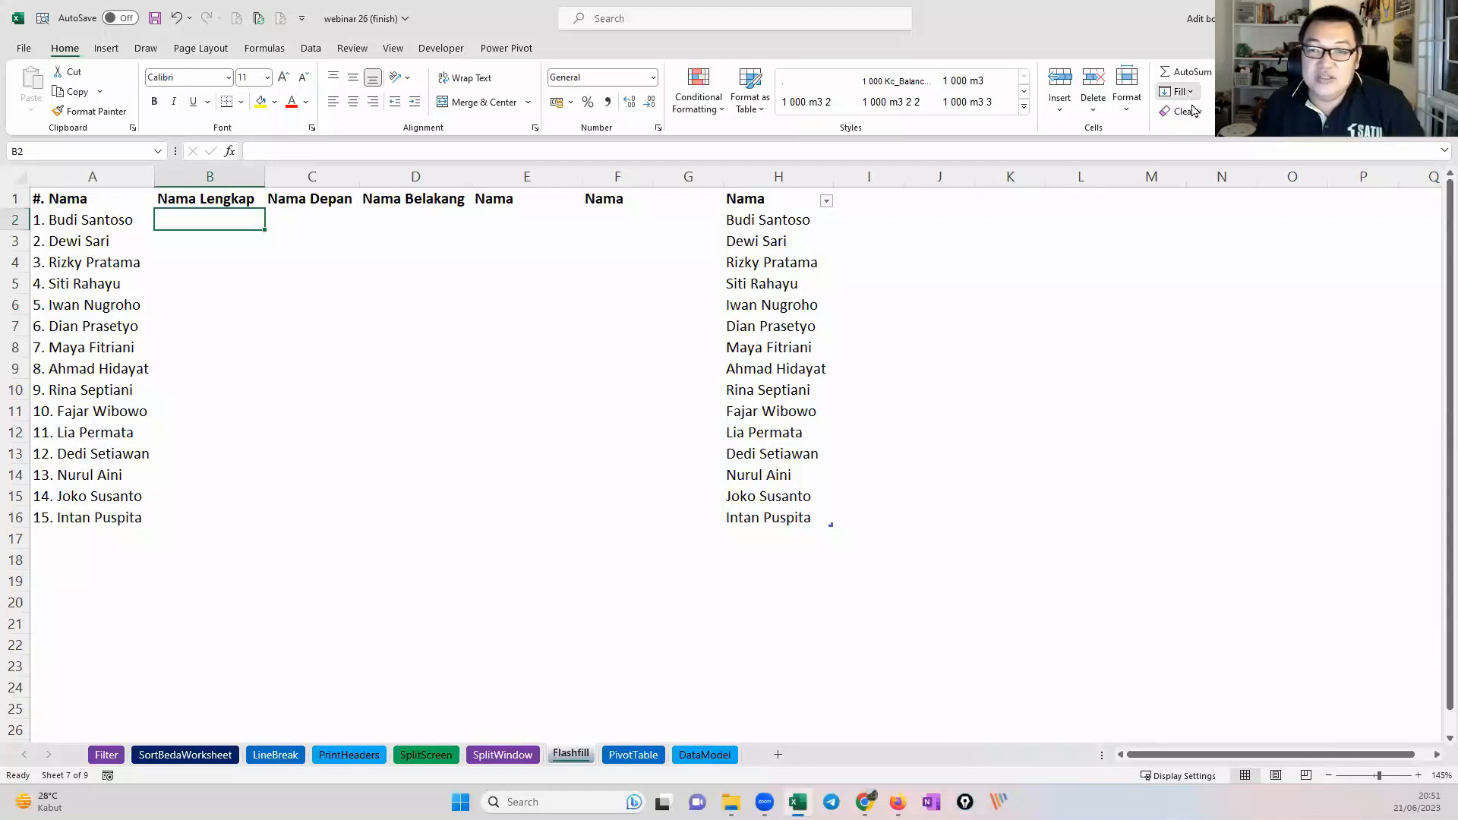
{"action": "left_click", "coordinate": [1183, 93]}
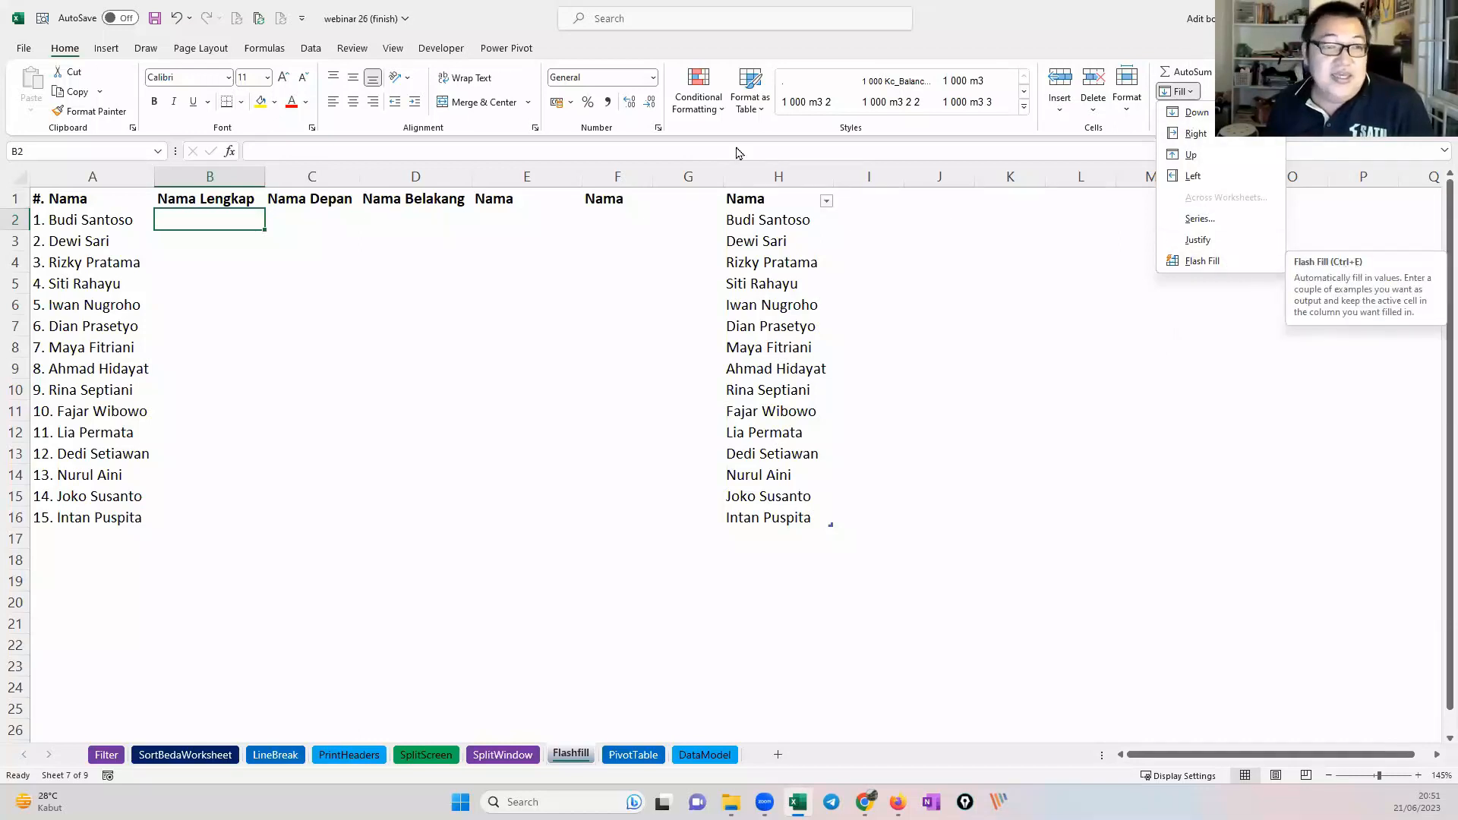
{"action": "left_click", "coordinate": [311, 48]}
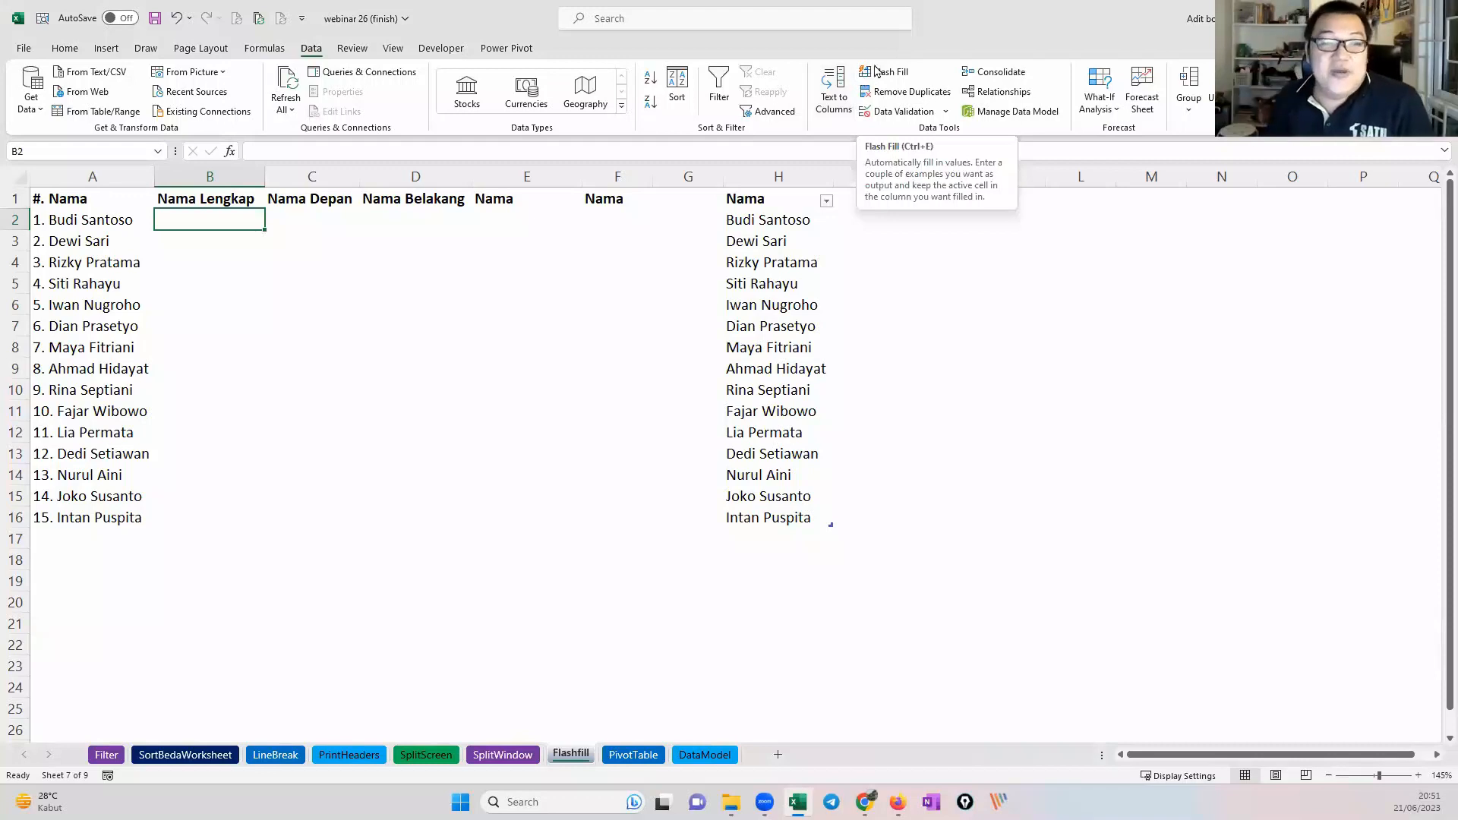
{"action": "left_click", "coordinate": [227, 290]}
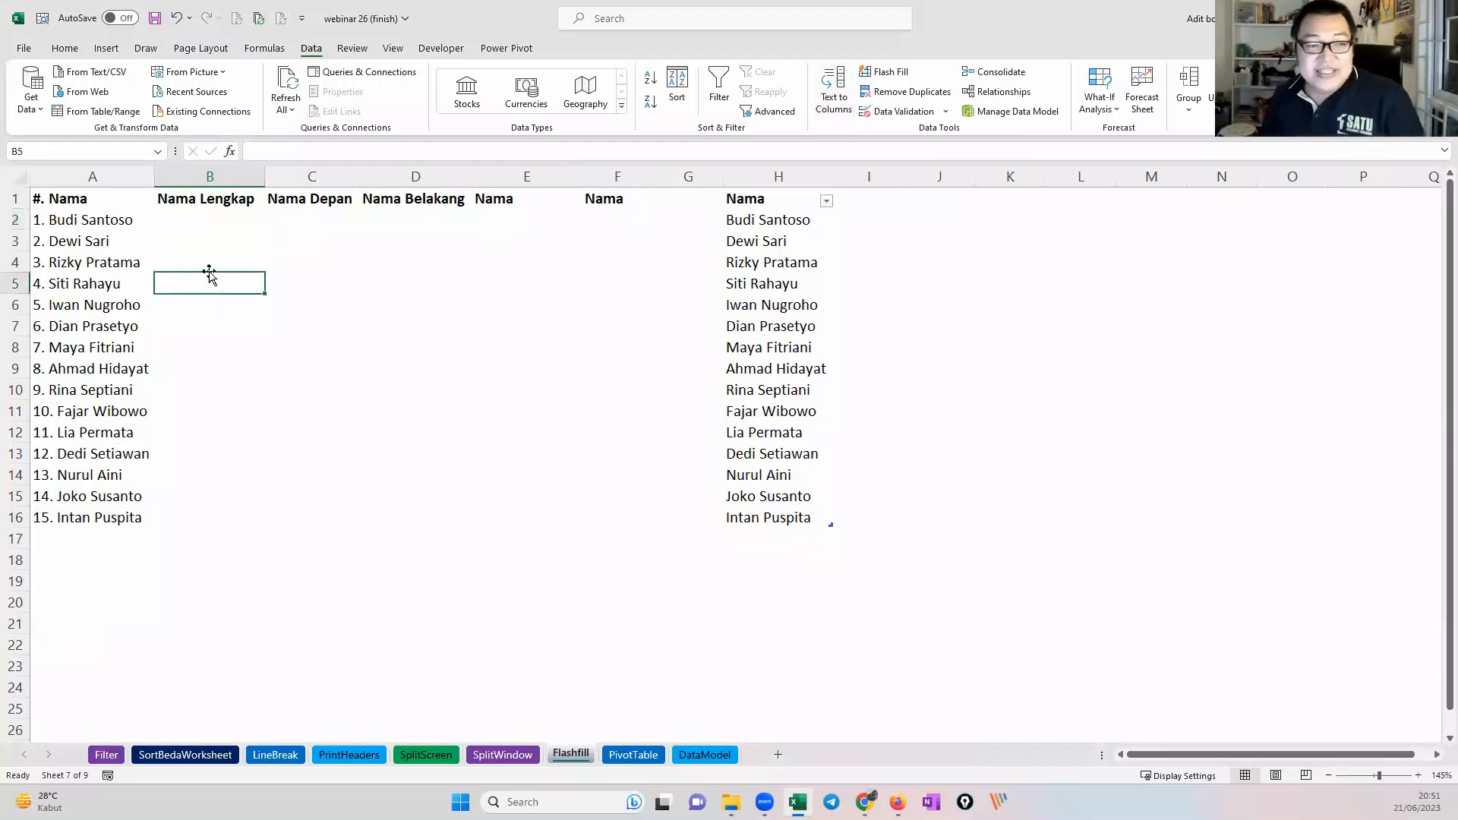
Step: Enter the first person's full name from column A, without its number, in cell B2 under Nama Lengkap
{"action": "left_click", "coordinate": [220, 227]}
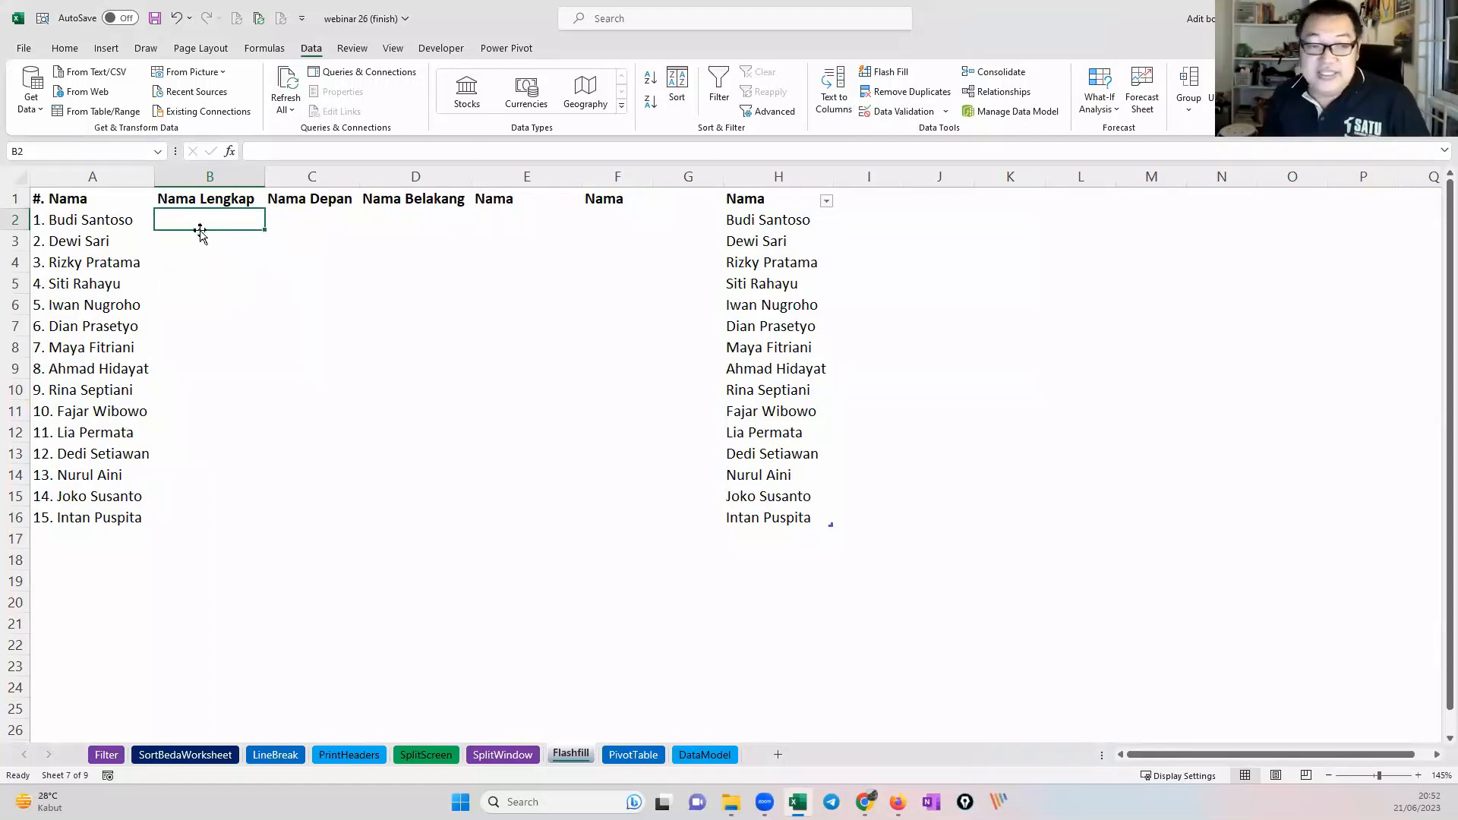
{"action": "left_click_drag", "start_coordinate": [89, 221], "coordinate": [103, 498]}
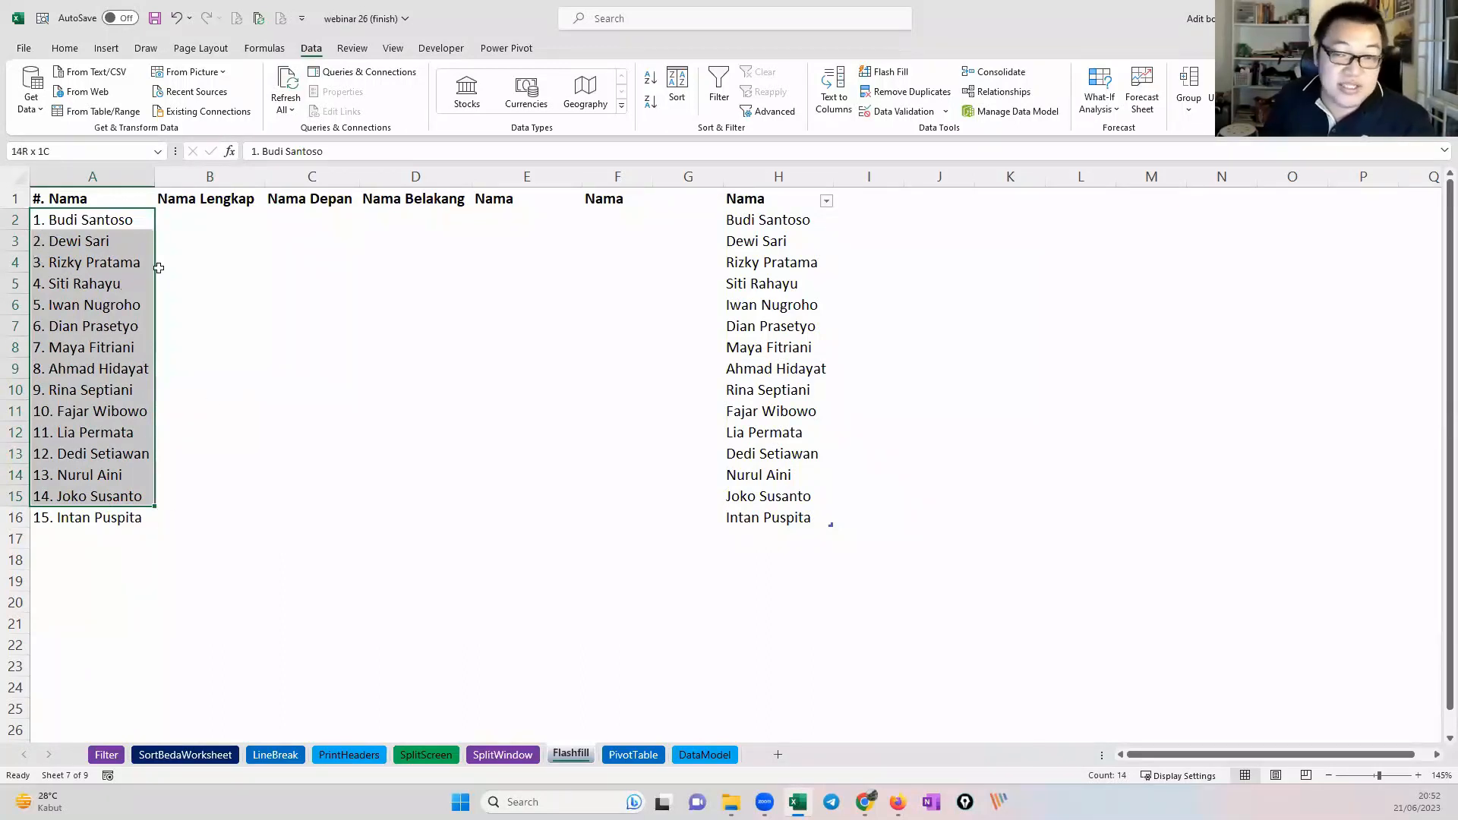
{"action": "left_click_drag", "start_coordinate": [212, 219], "coordinate": [242, 514]}
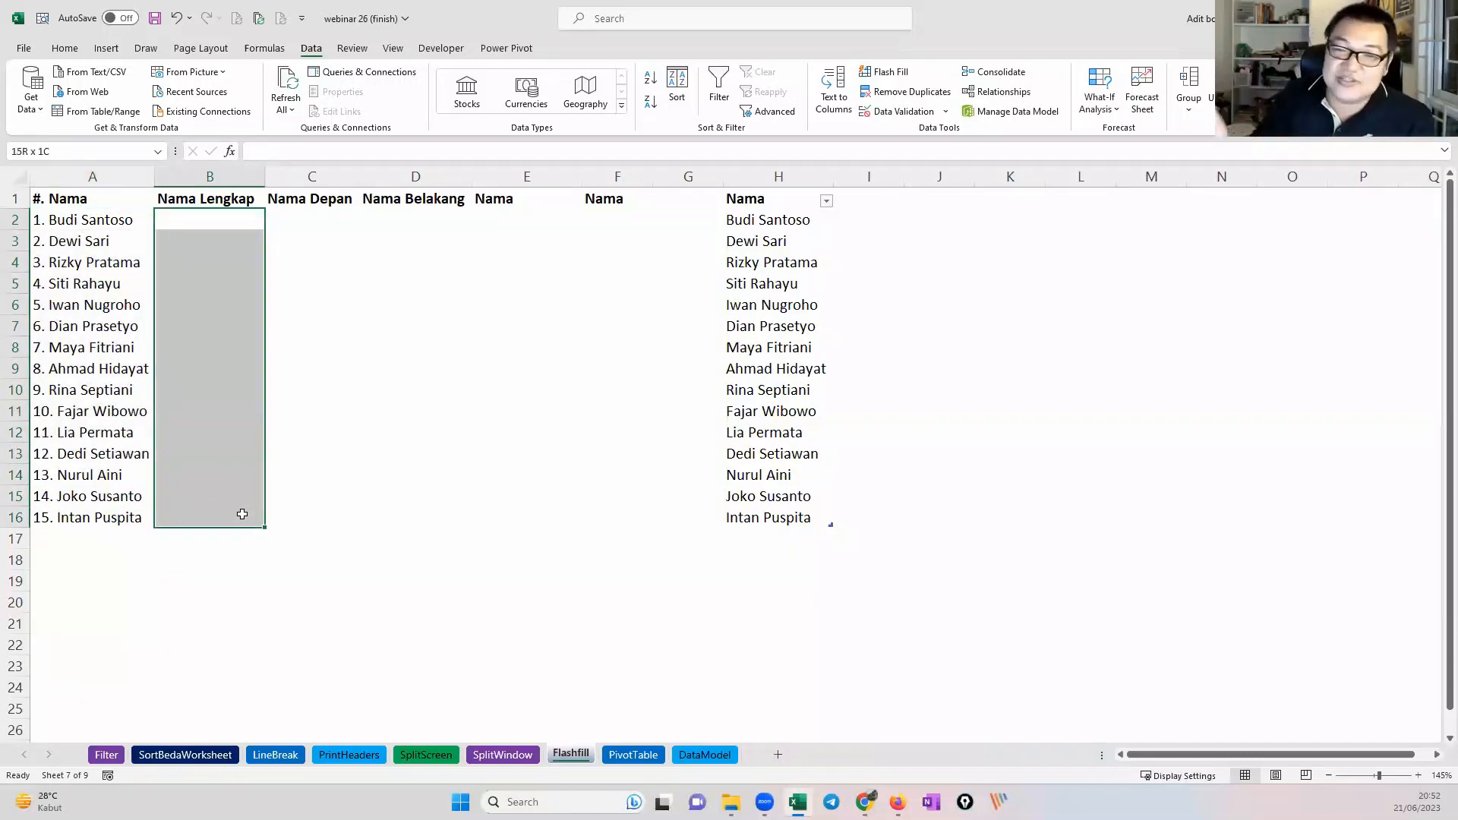
{"action": "left_click", "coordinate": [207, 224]}
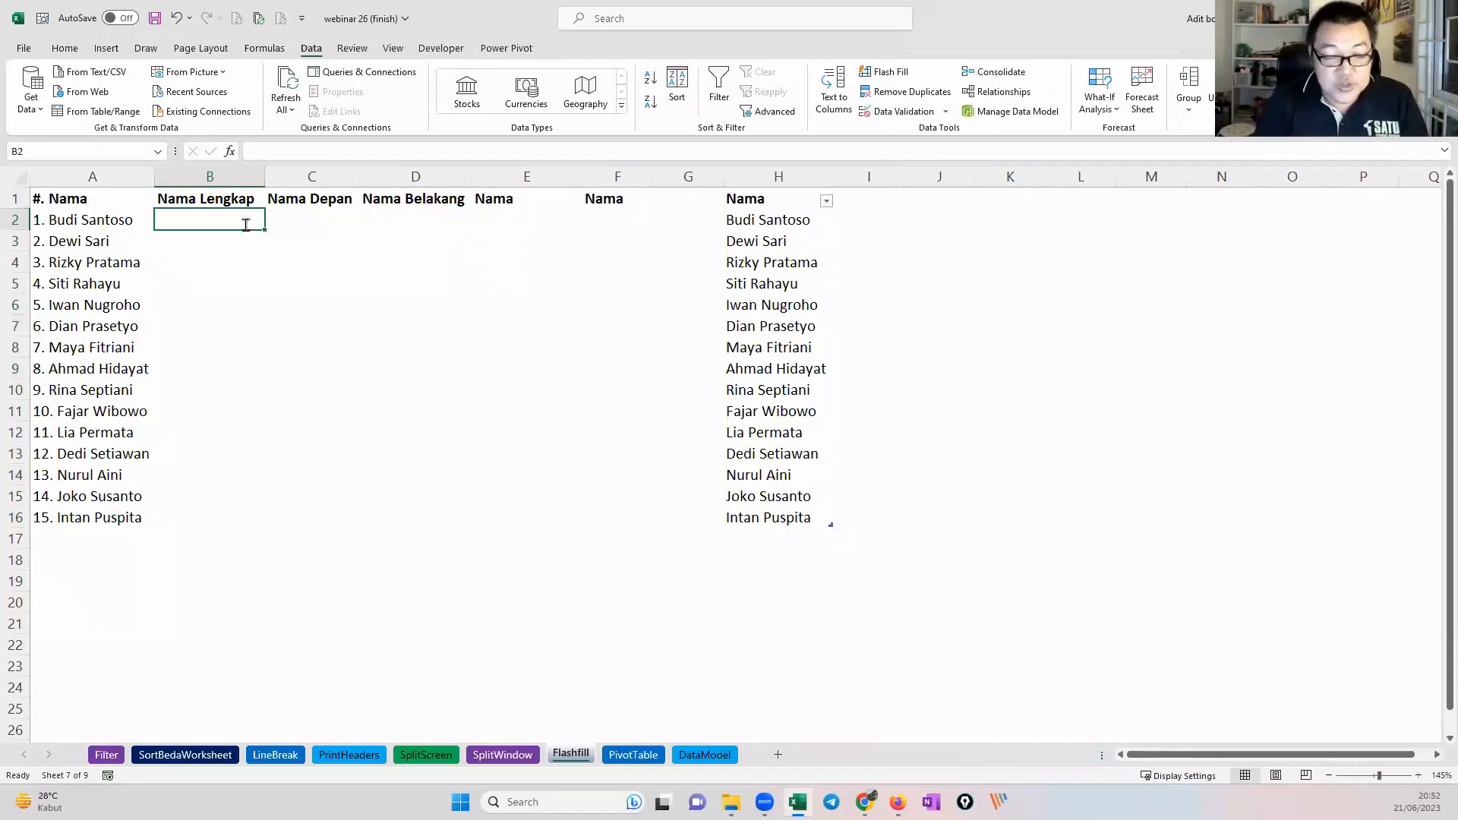
{"action": "type", "text": "Bud"}
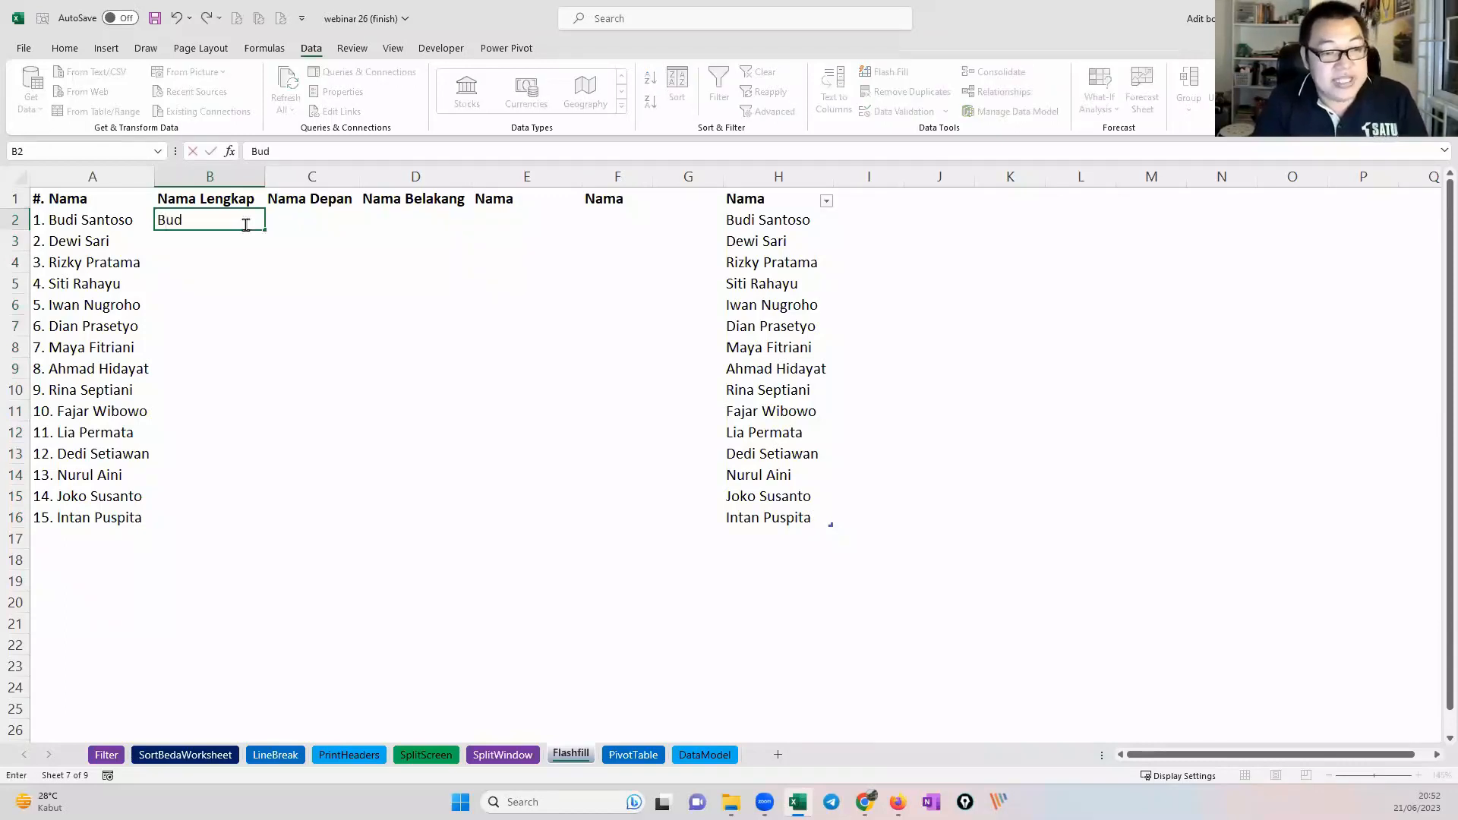
{"action": "type", "text": "ii"}
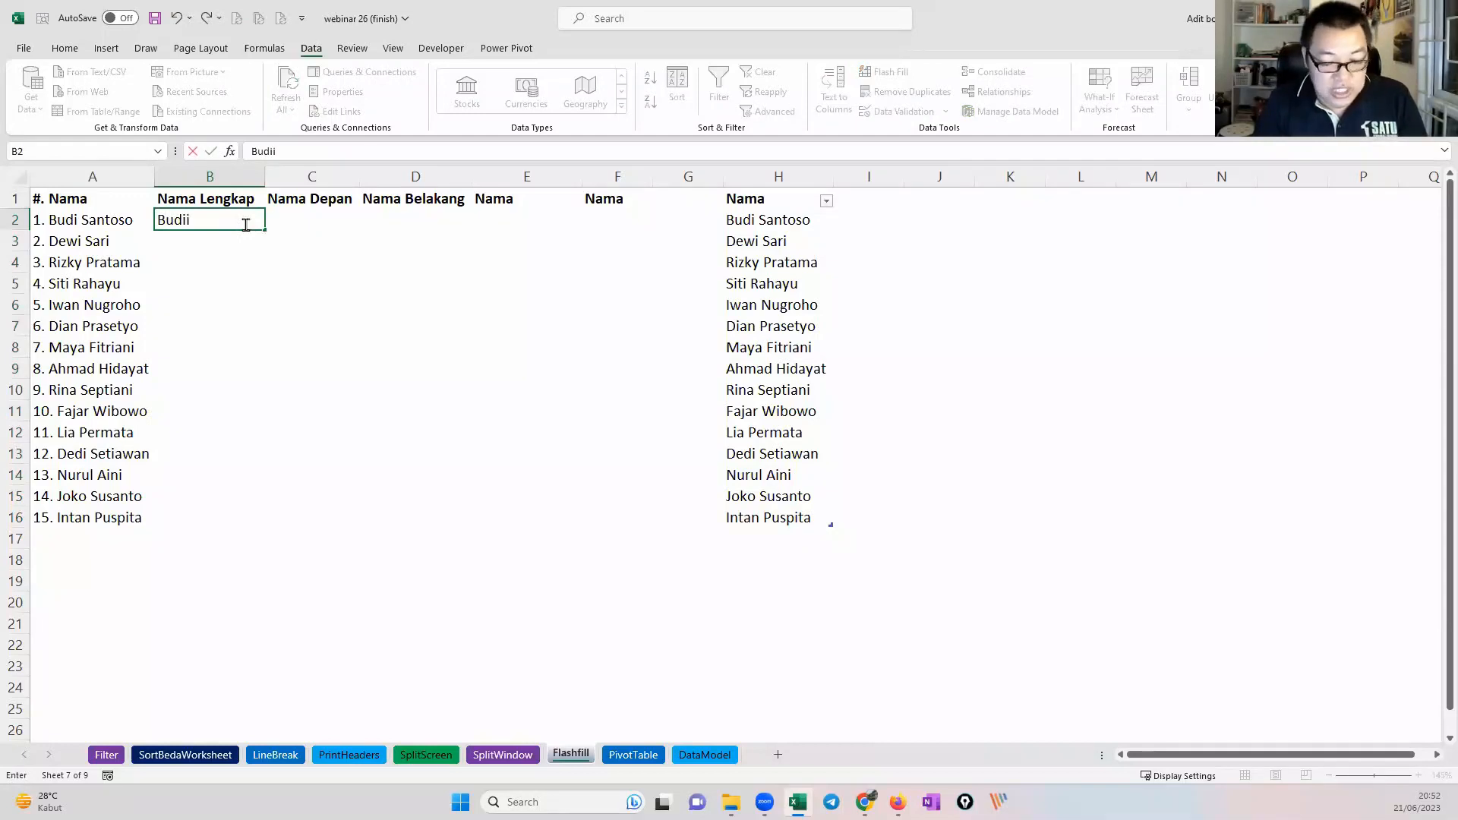
{"action": "type", "text": " Santos"}
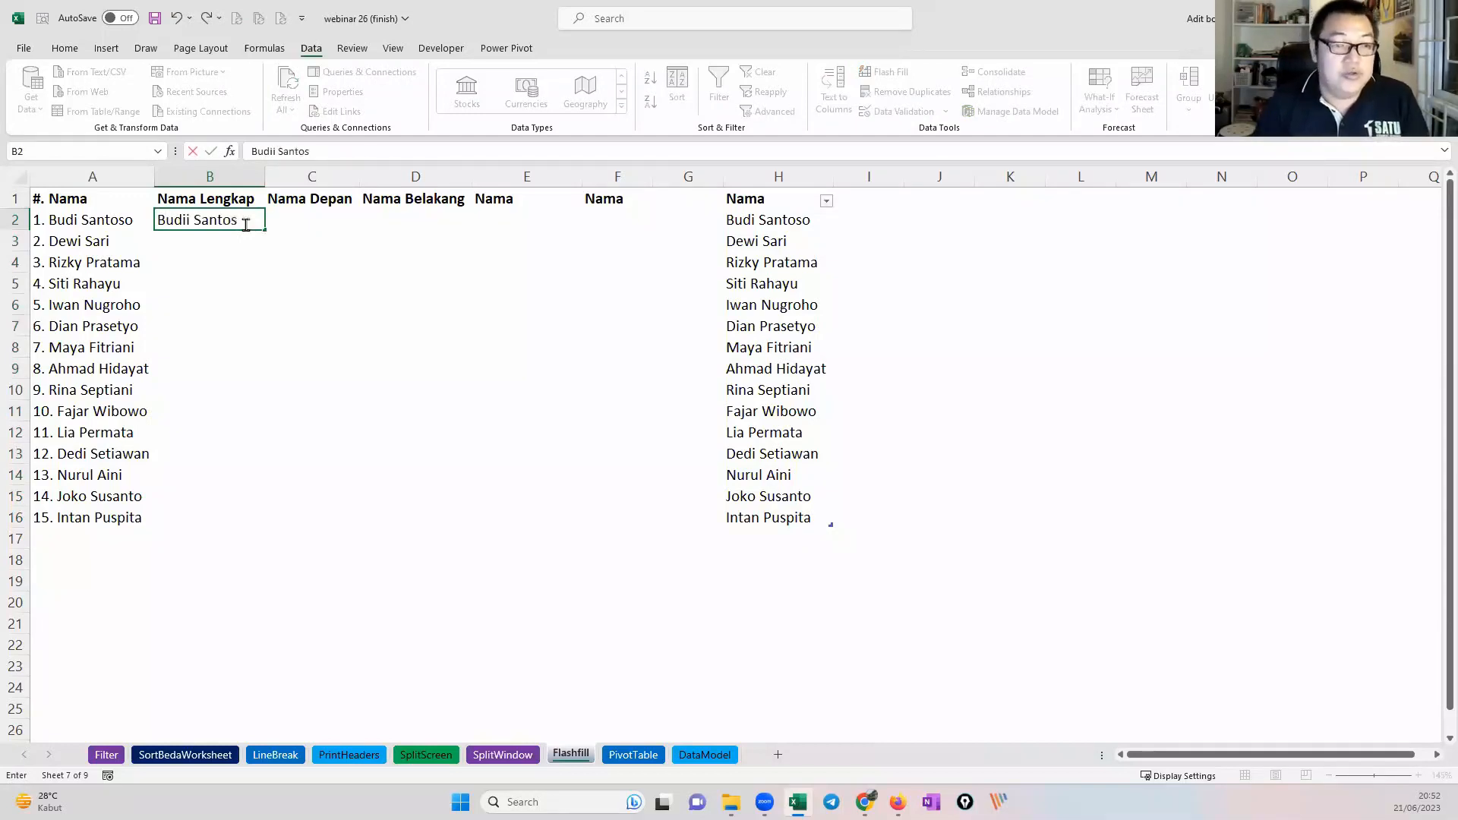
{"action": "type", "text": "o"}
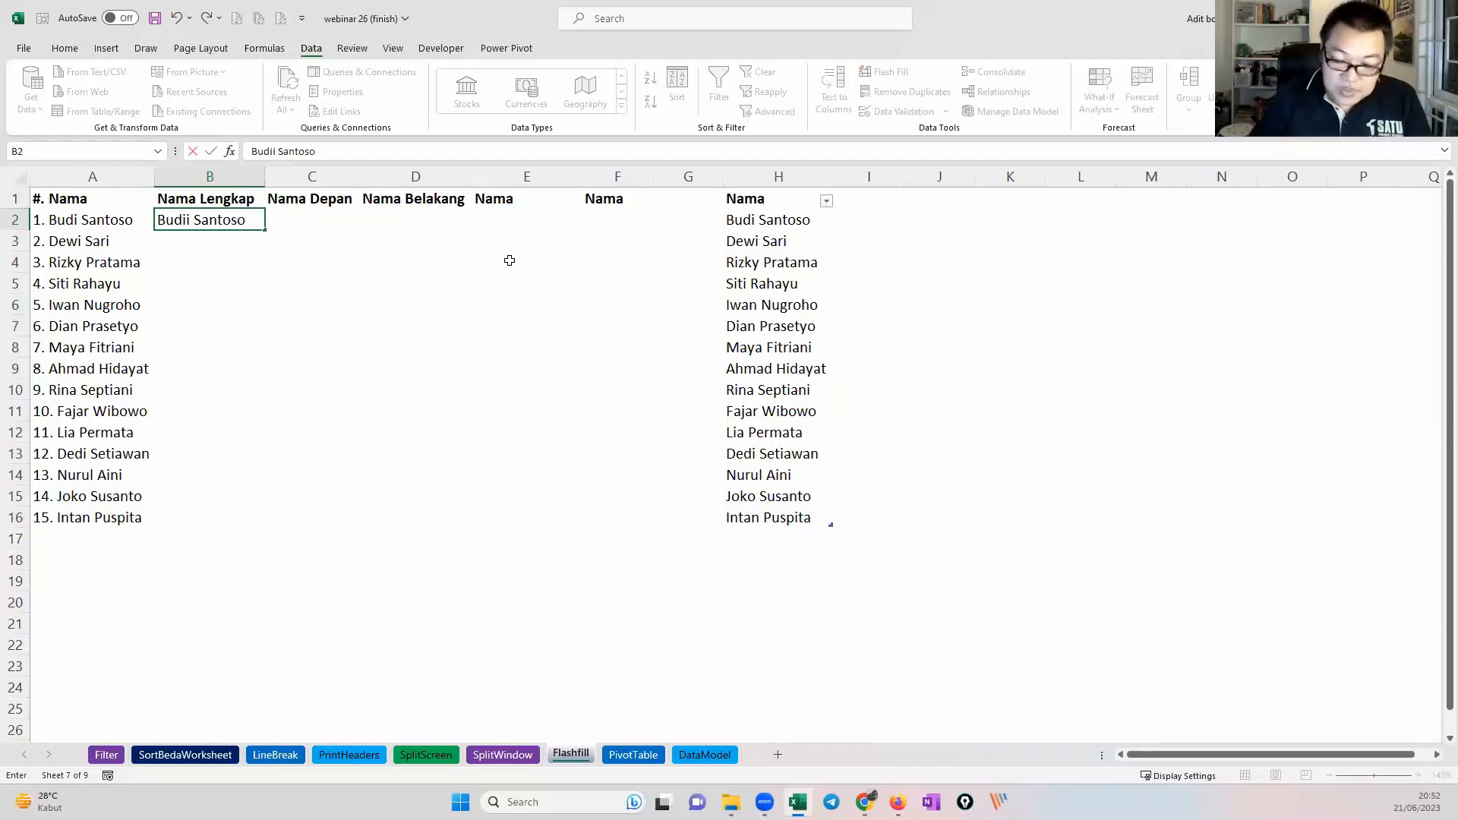
{"action": "type", "text": "o"}
{"action": "key", "text": "Return"}
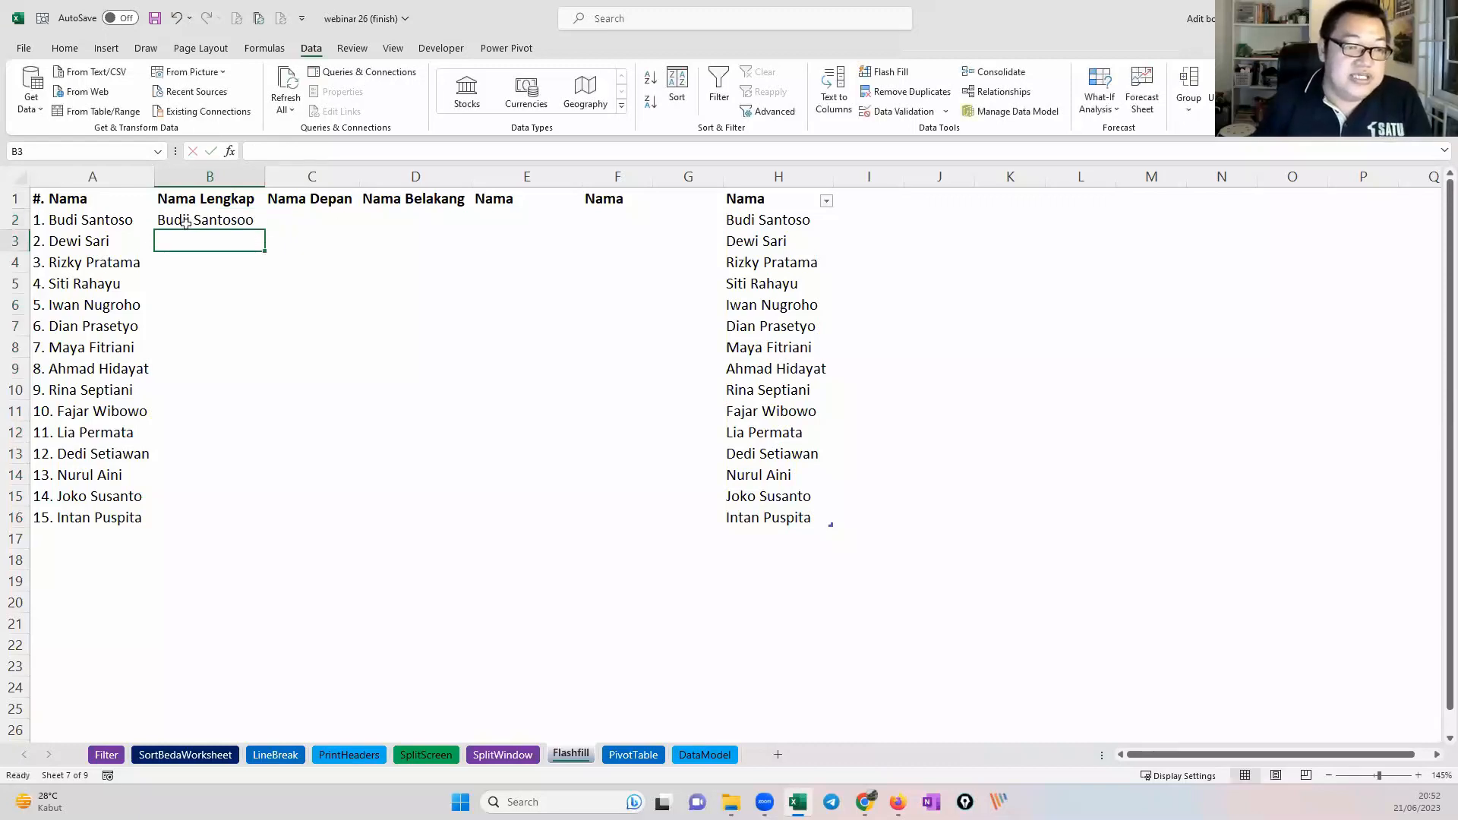
Step: Correct the full name in cell B2 by removing the extra "i" and the extra "o"
{"action": "left_click", "coordinate": [190, 222]}
{"action": "key", "text": "BackSpace"}
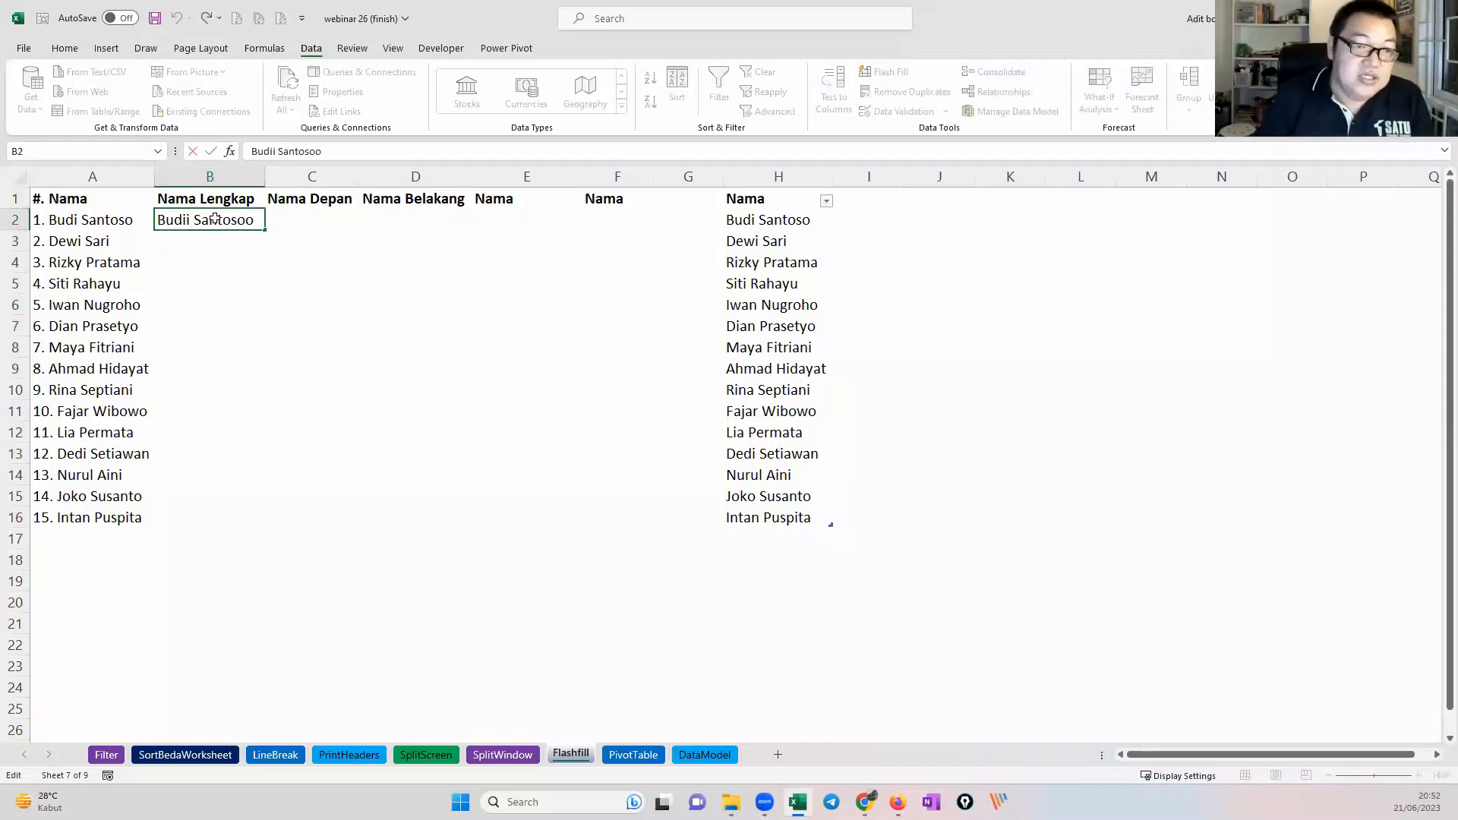
{"action": "key", "text": "Return"}
{"action": "double_click", "coordinate": [243, 221]}
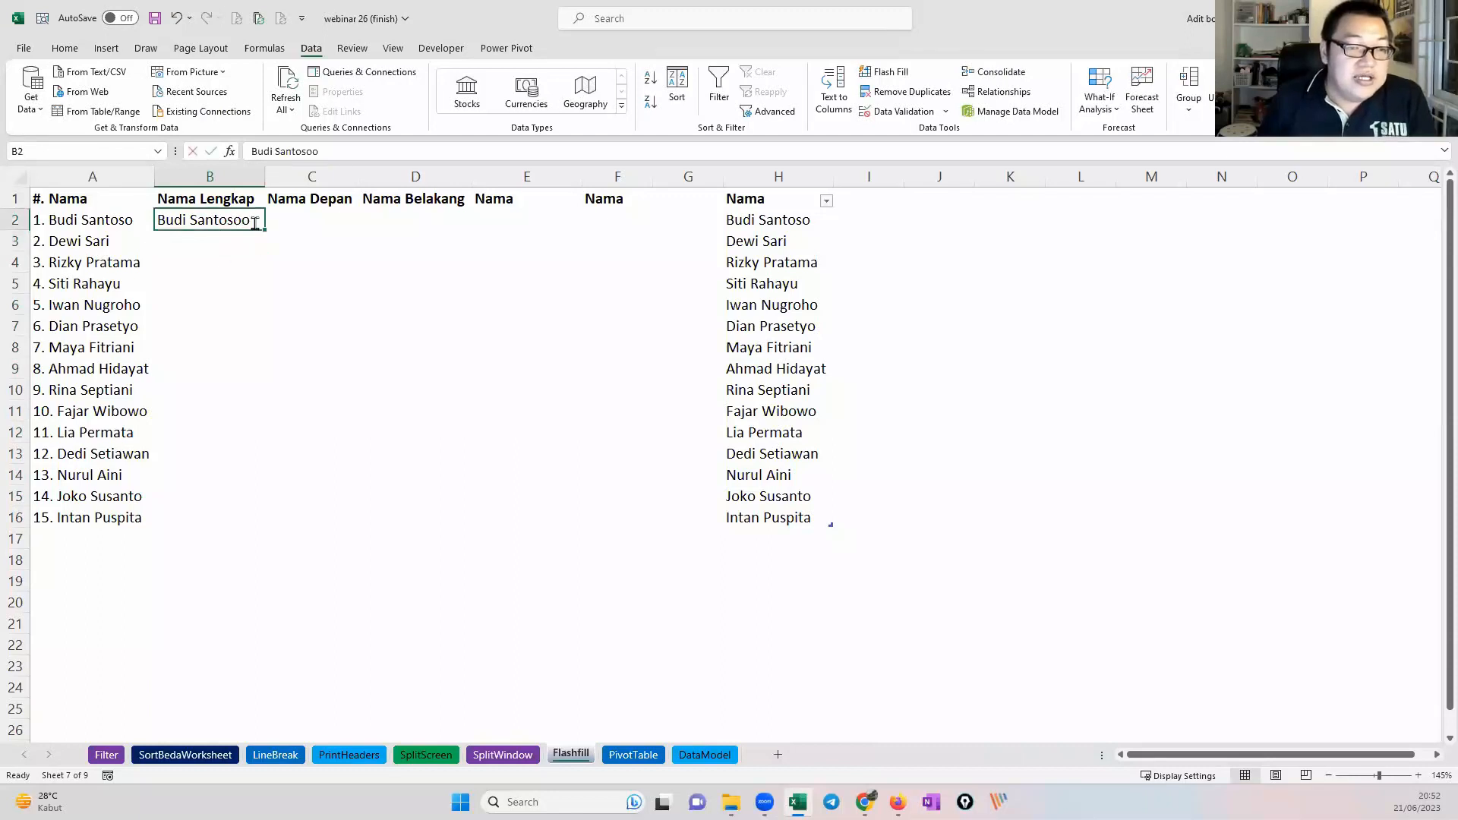
{"action": "key", "text": "BackSpace"}
{"action": "key", "text": "Return"}
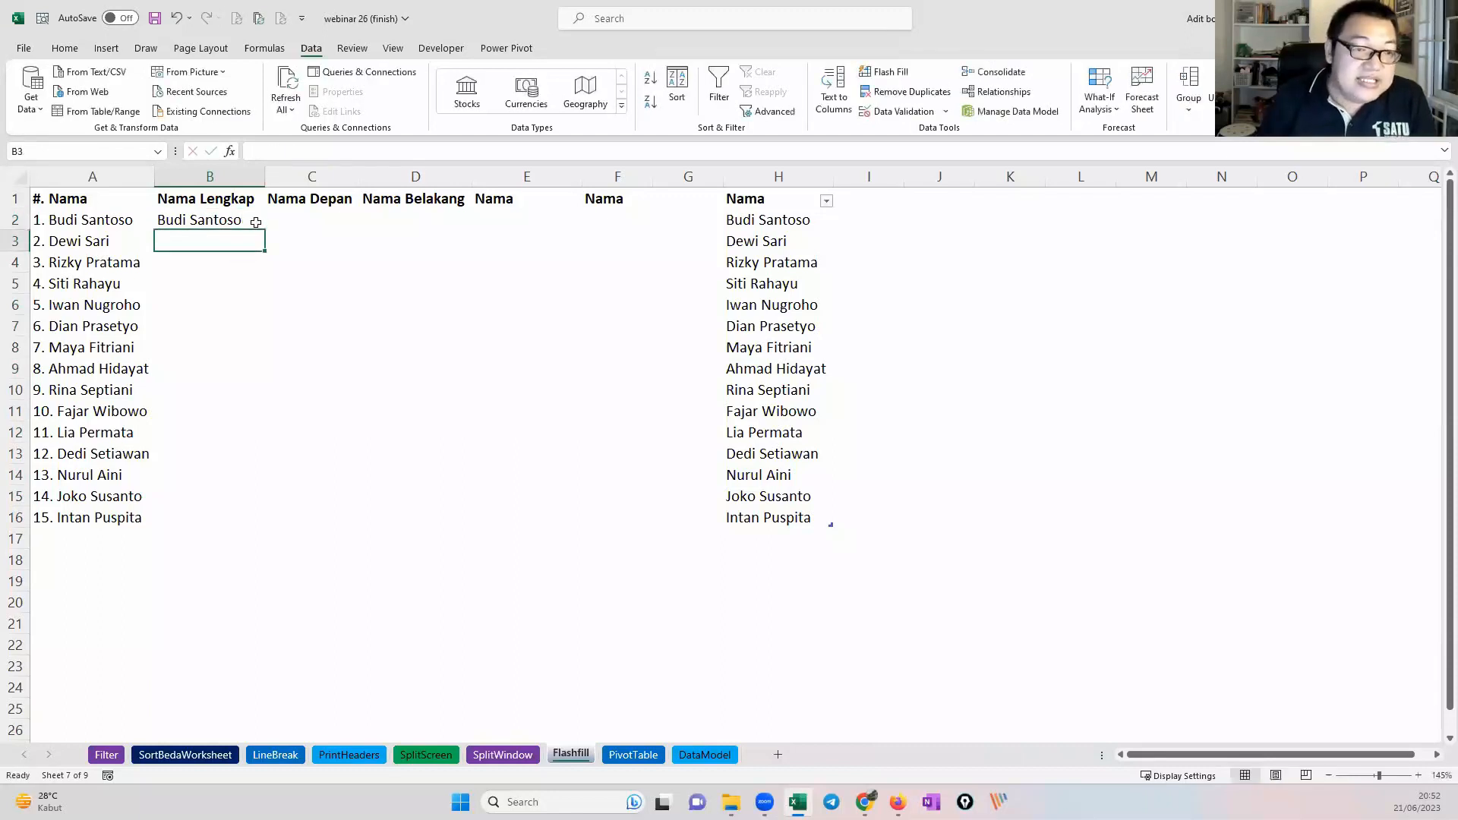
Step: Flash Fill the rest of the Nama Lengkap column with the full names, following the example in B2
{"action": "left_click", "coordinate": [221, 266]}
{"action": "left_click", "coordinate": [221, 287]}
{"action": "left_click", "coordinate": [234, 245]}
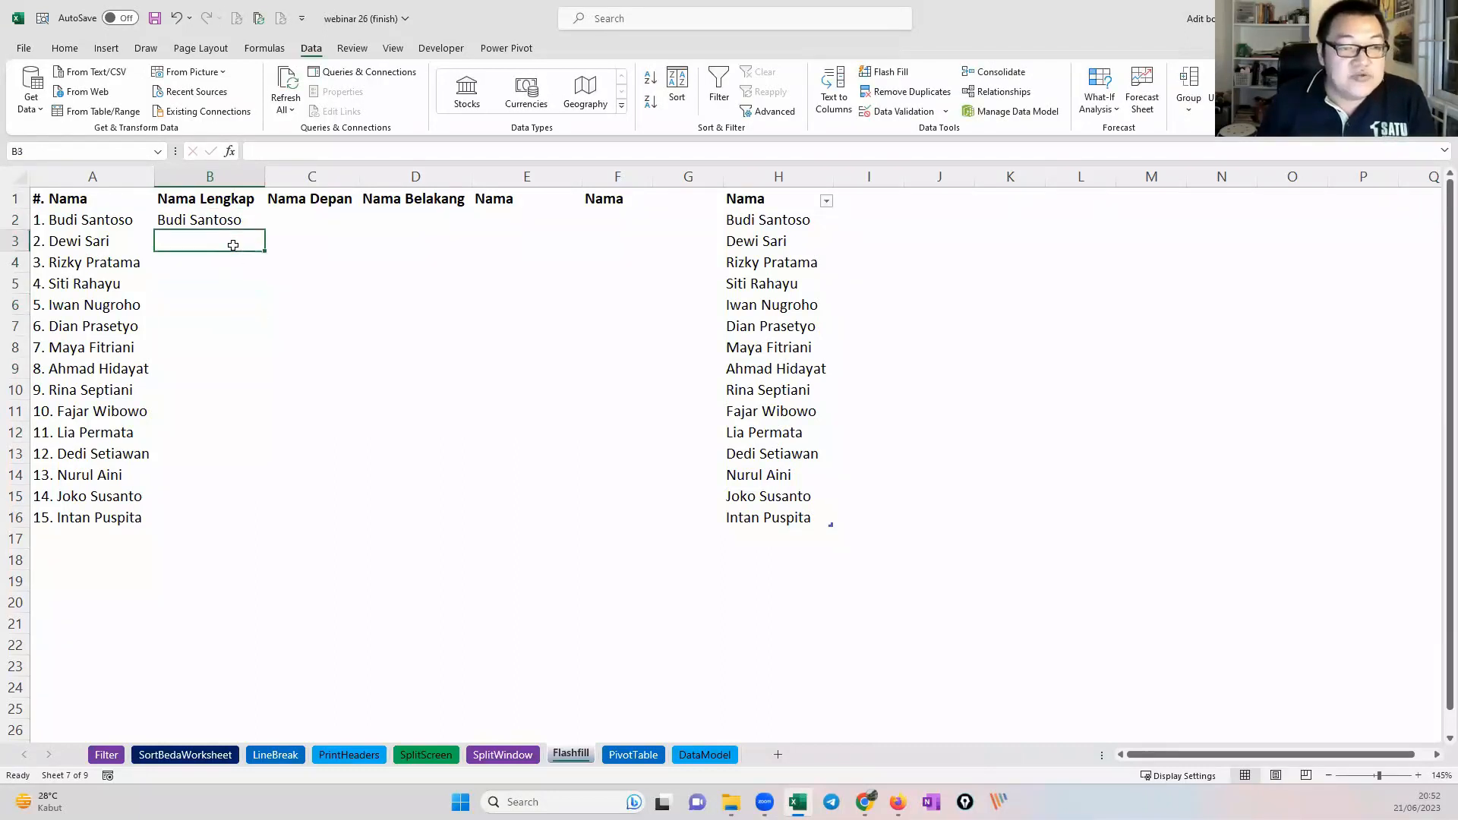
{"action": "left_click", "coordinate": [239, 307]}
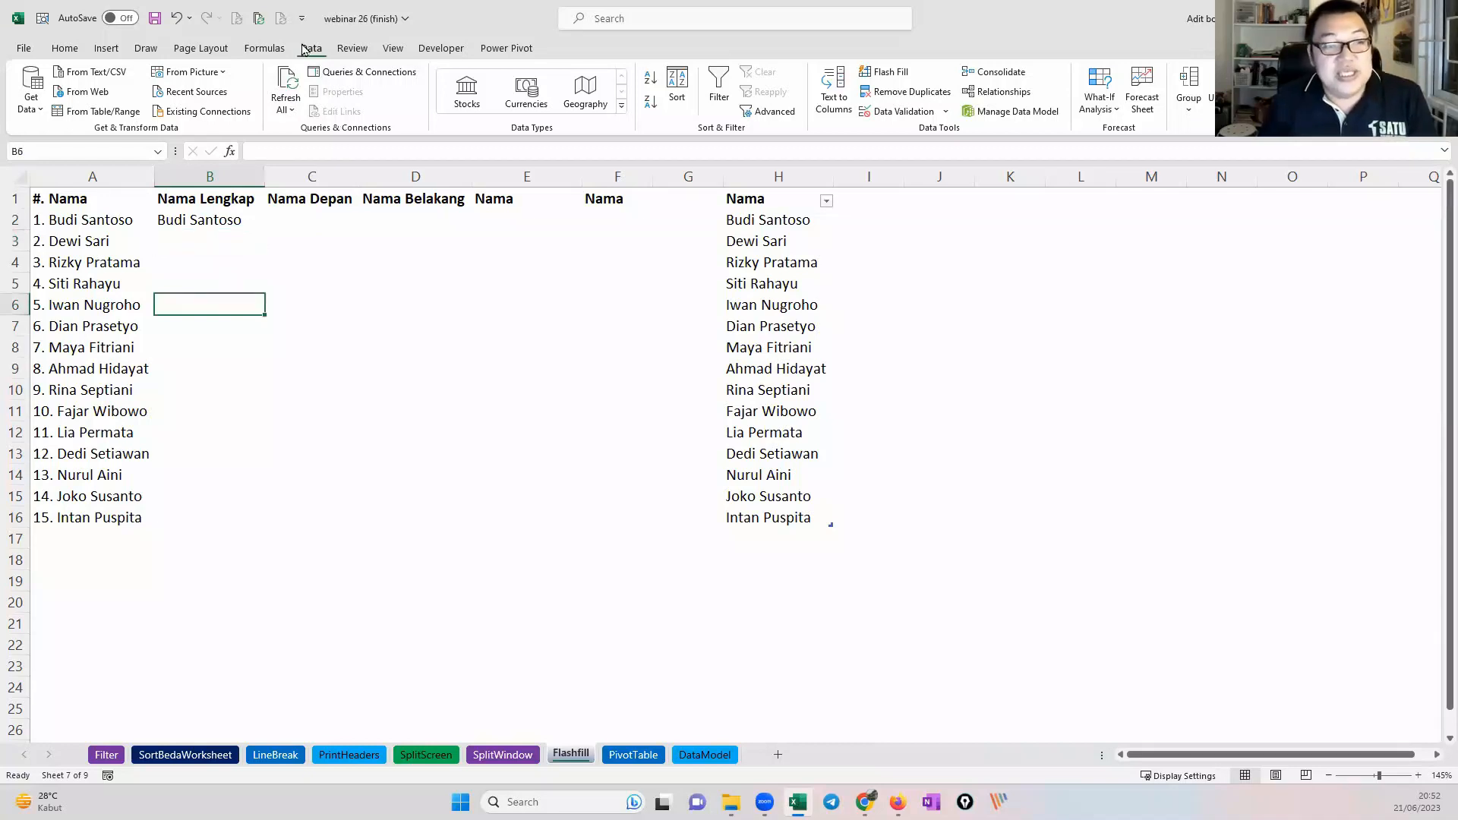
{"action": "left_click", "coordinate": [870, 78]}
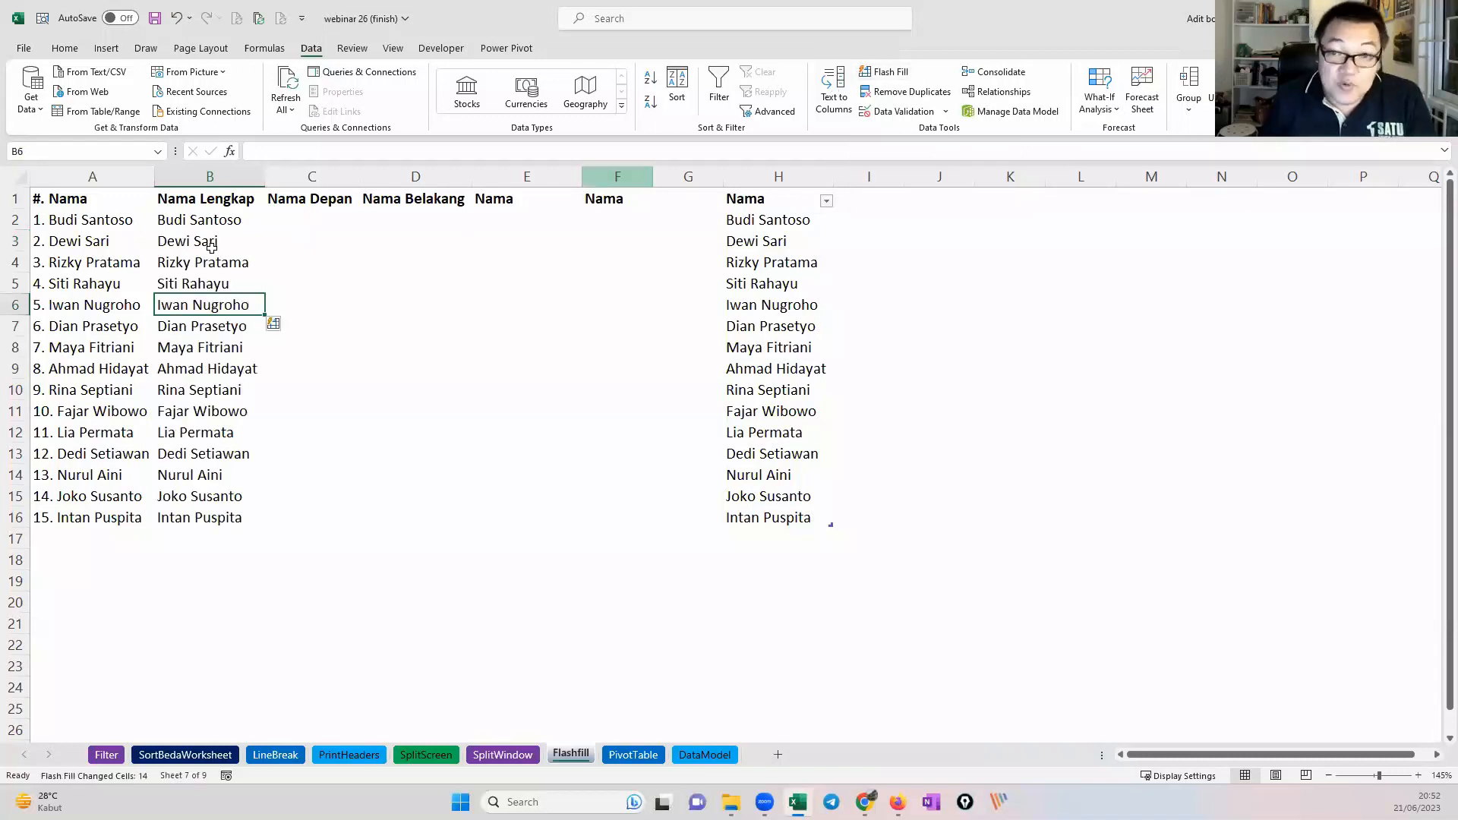
{"action": "left_click_drag", "start_coordinate": [211, 245], "coordinate": [226, 498]}
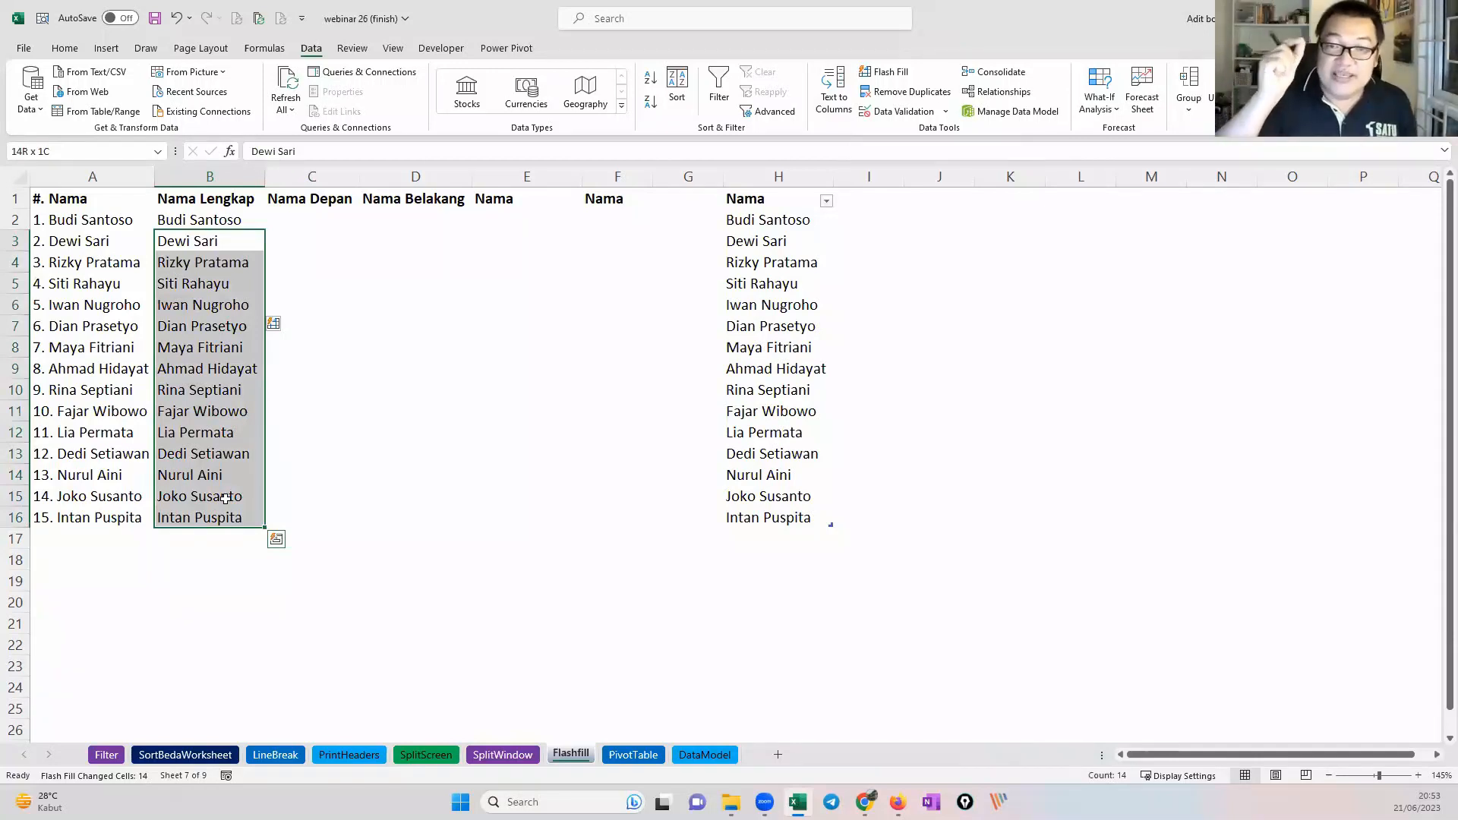
Step: Enter the first person's given name in C2 and Flash Fill the rest of the Nama Depan column
{"action": "left_click", "coordinate": [304, 221]}
{"action": "type", "text": "Budi"}
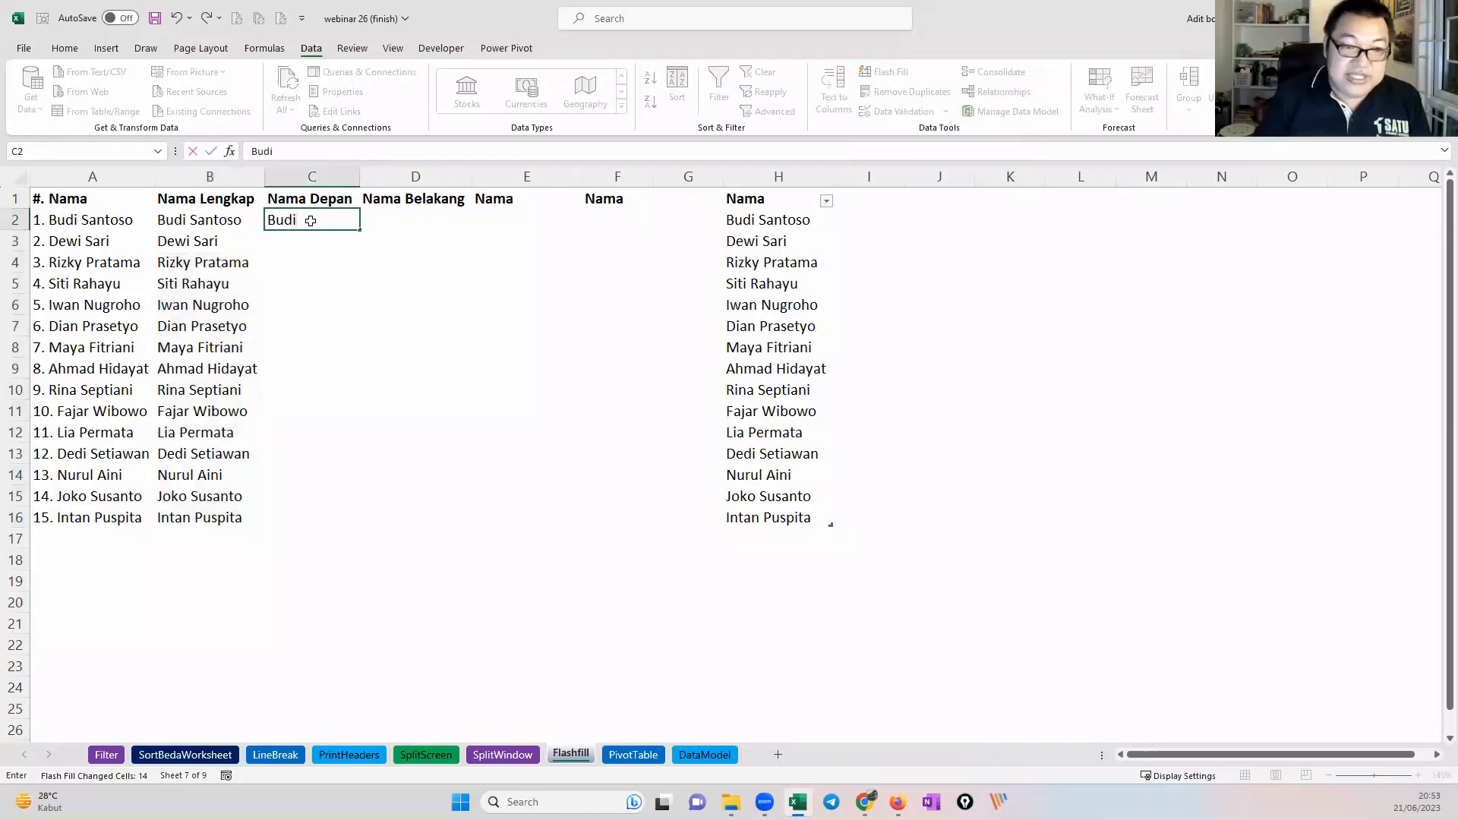
{"action": "key", "text": "Return"}
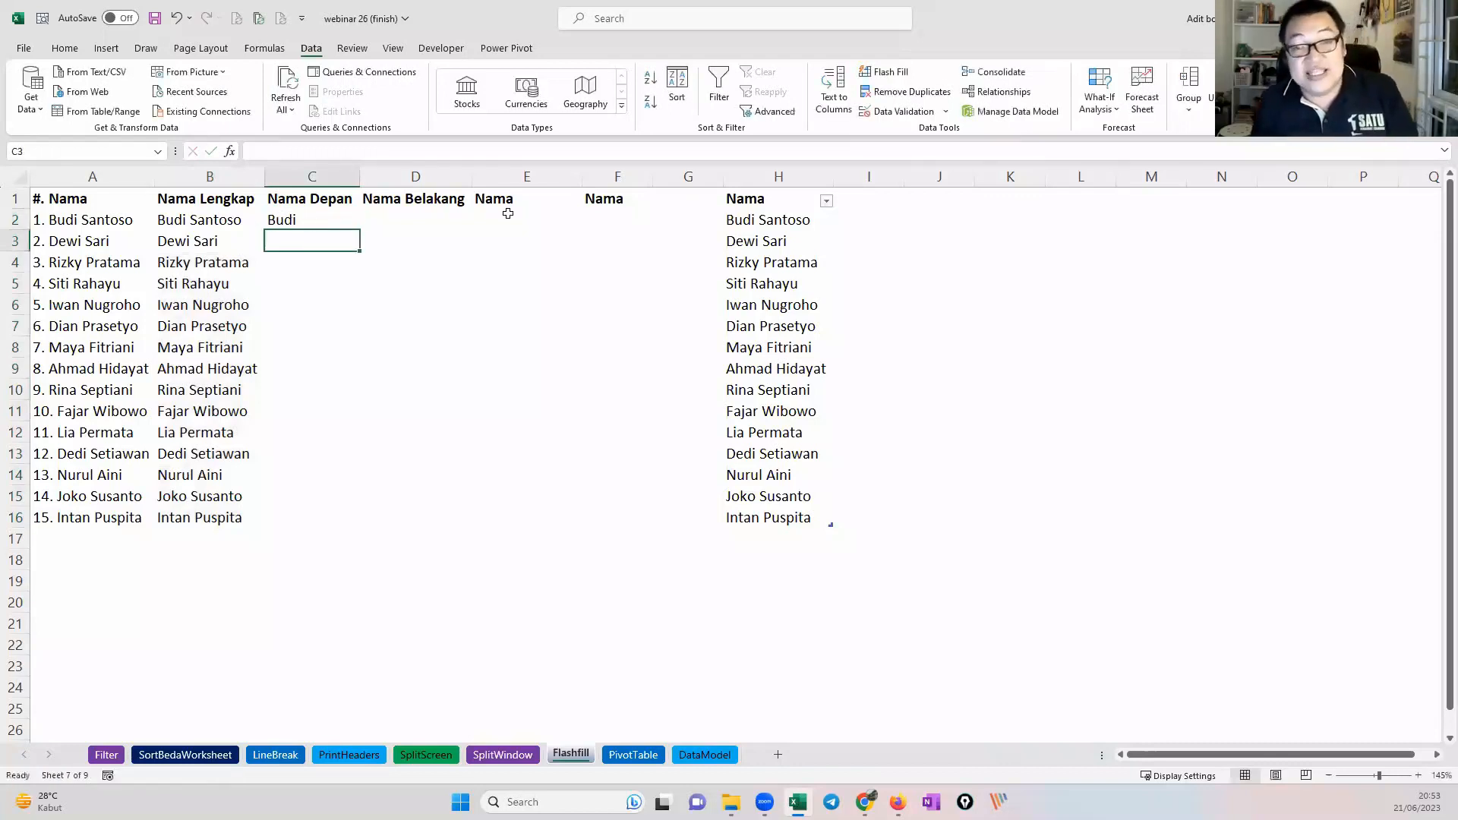
{"action": "key", "text": "ctrl+e"}
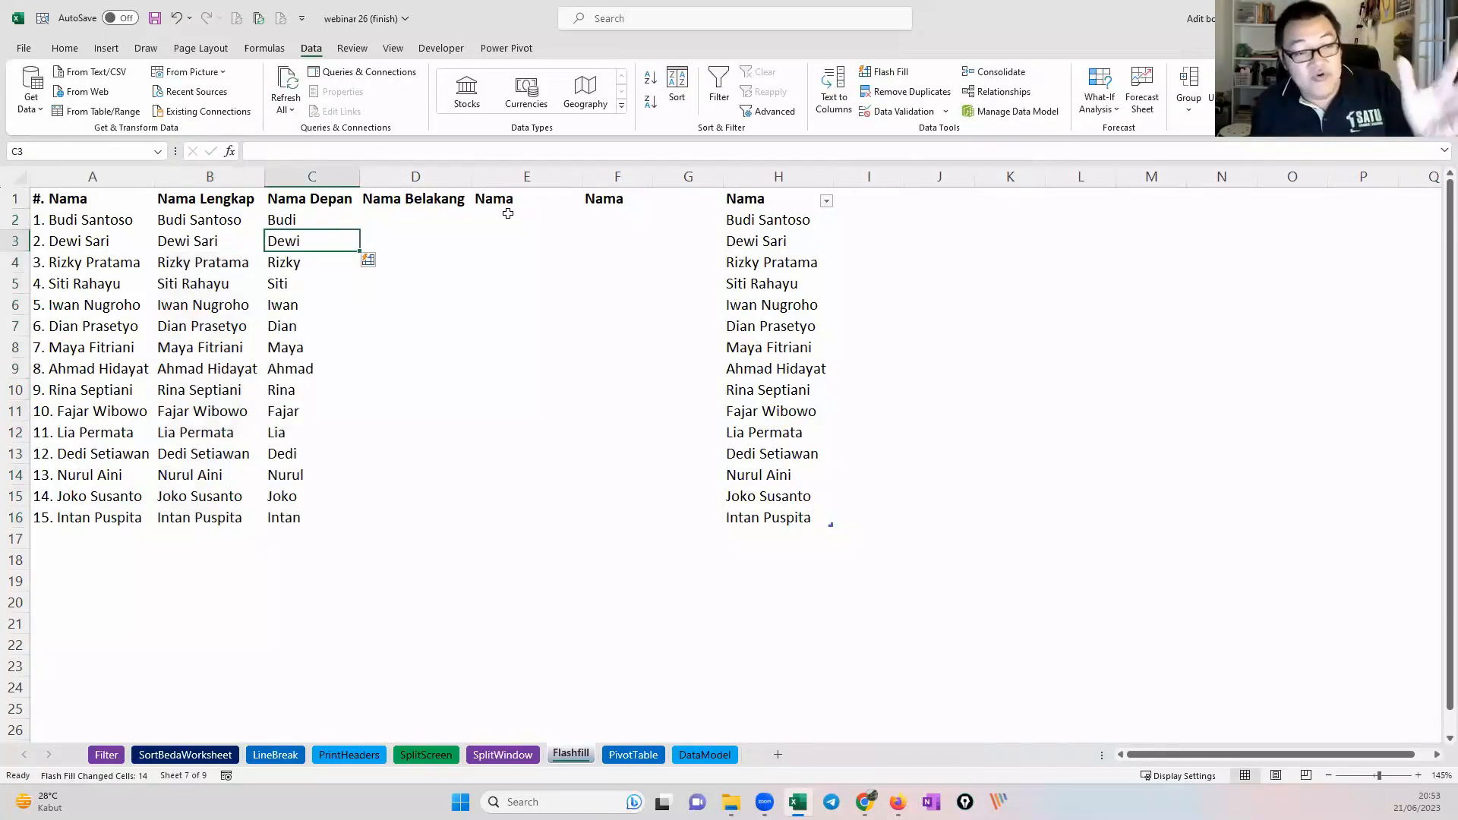
Step: Enter the first person's surname in D2 and Flash Fill the rest of the Nama Belakang column
{"action": "left_click", "coordinate": [442, 214]}
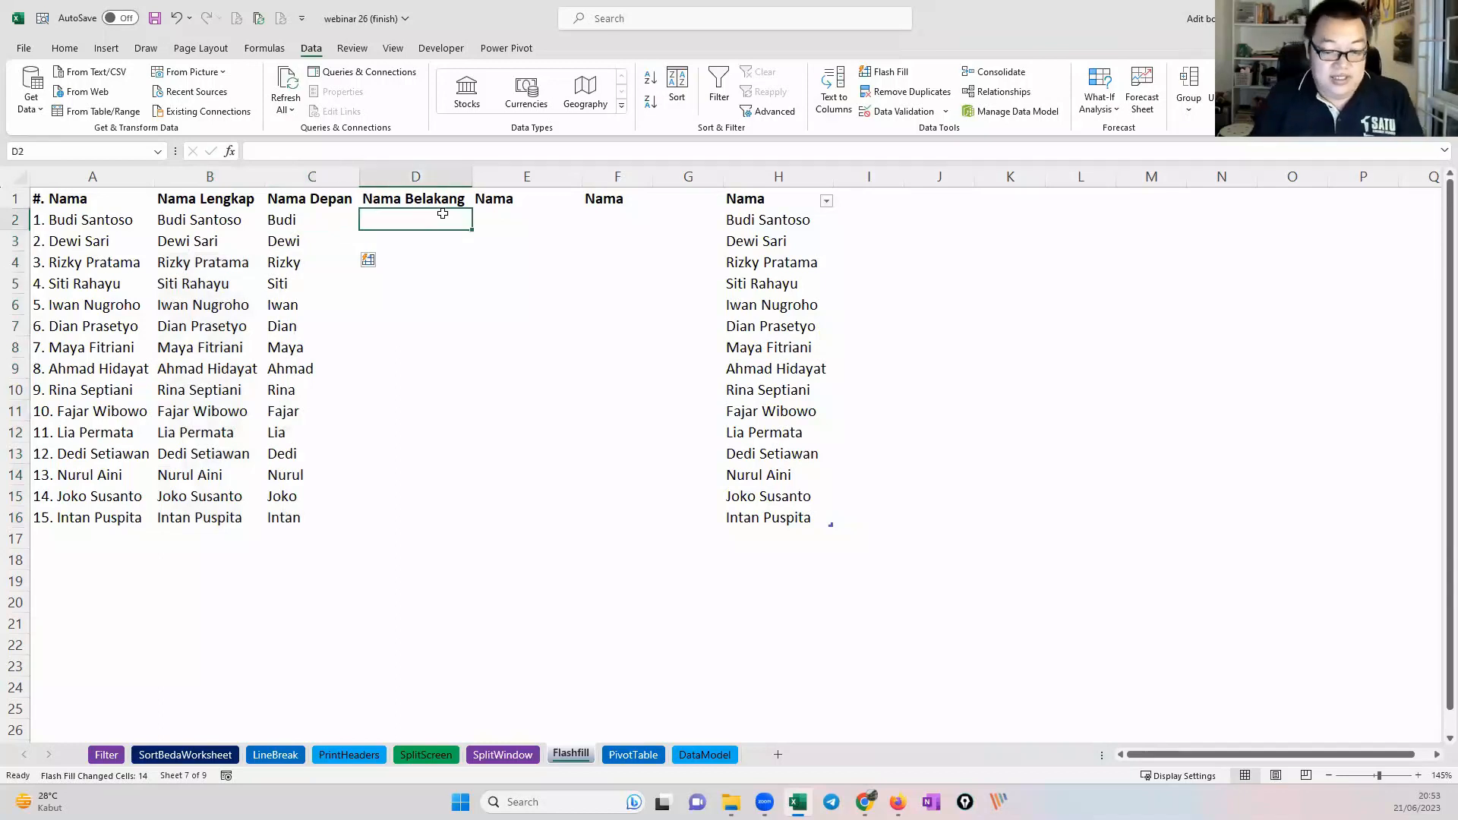
{"action": "type", "text": "Santos"}
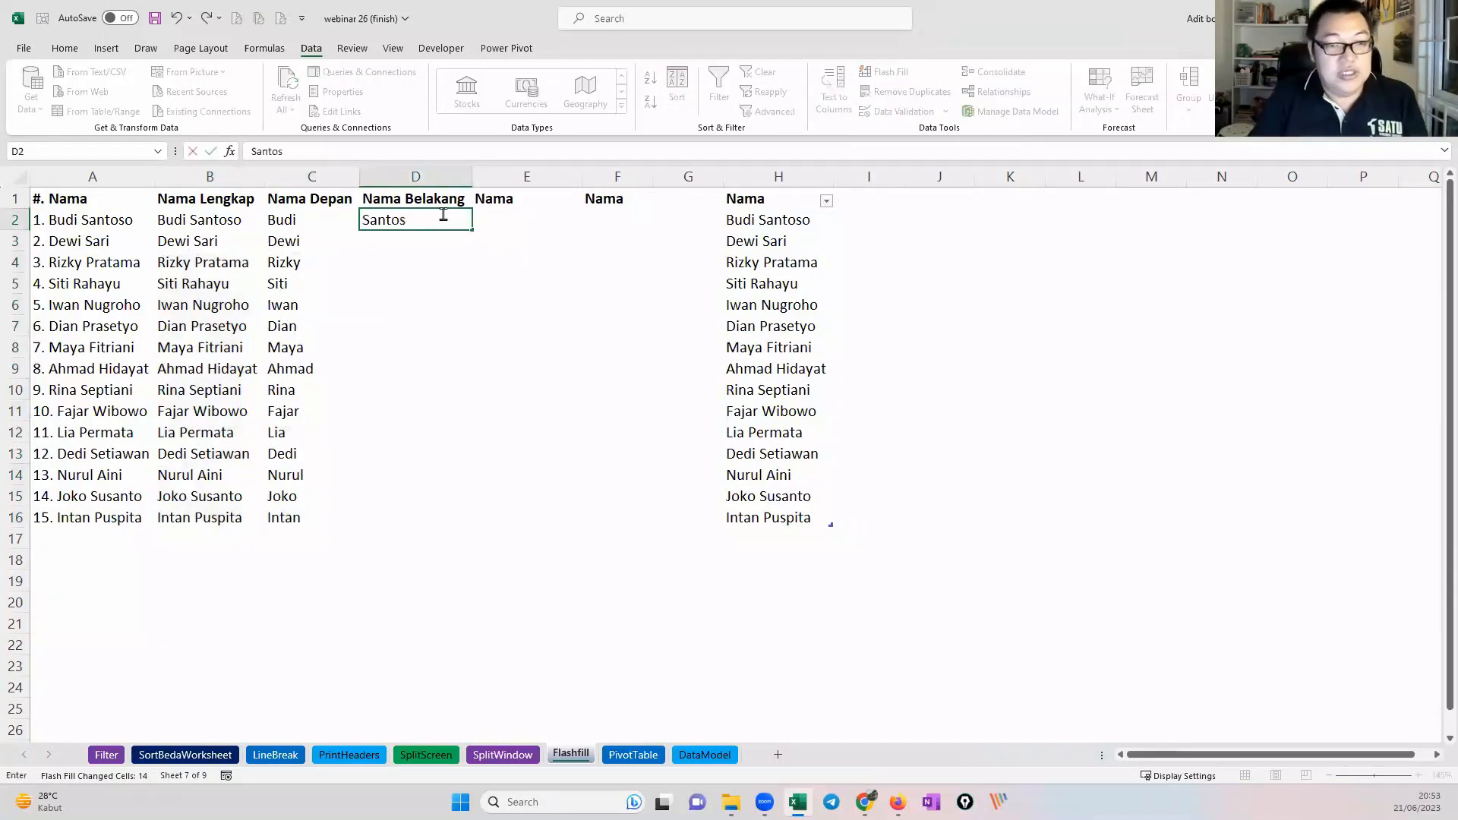
{"action": "type", "text": "o"}
{"action": "key", "text": "Return"}
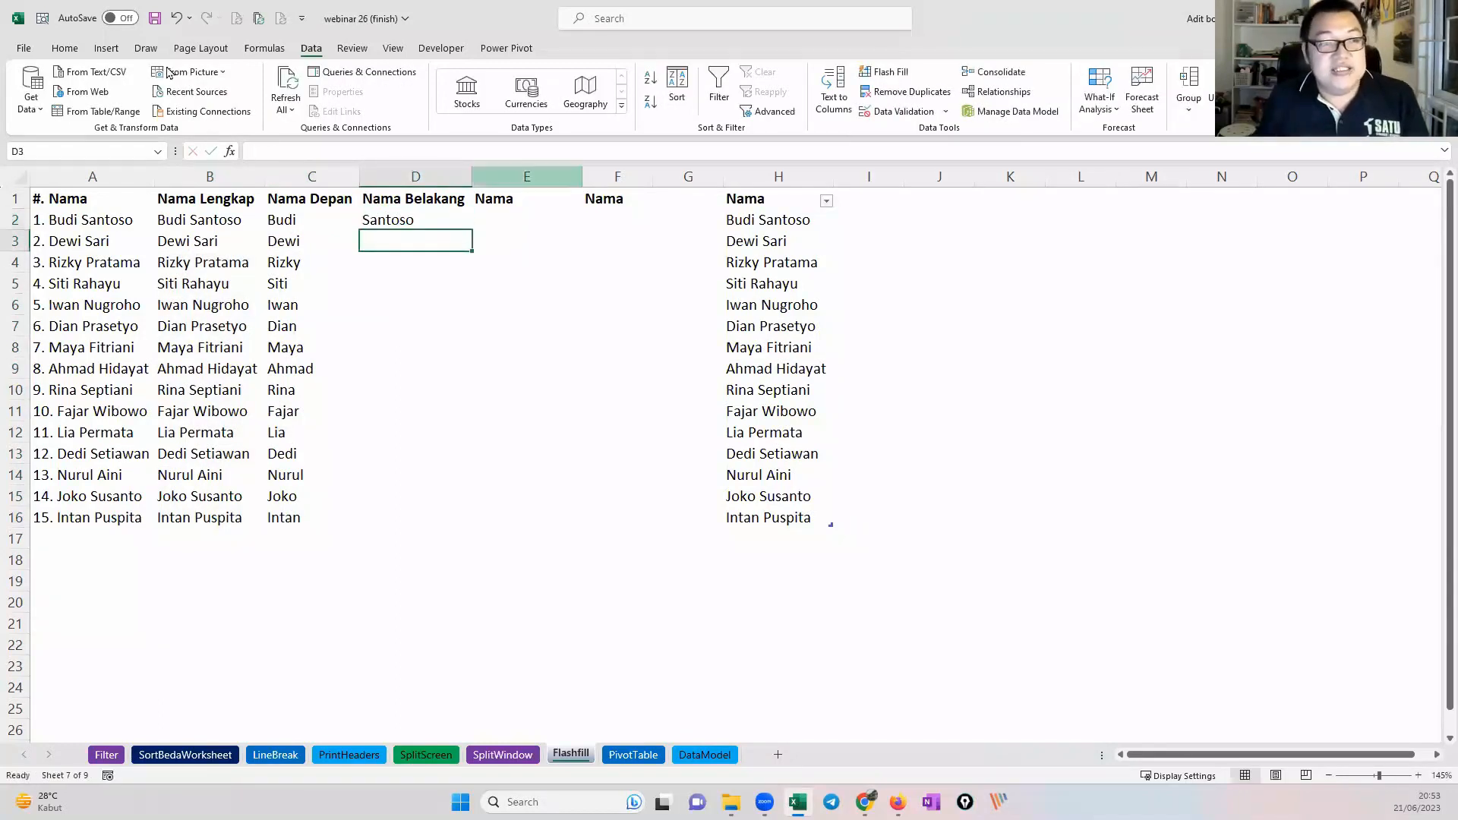
{"action": "left_click", "coordinate": [59, 51]}
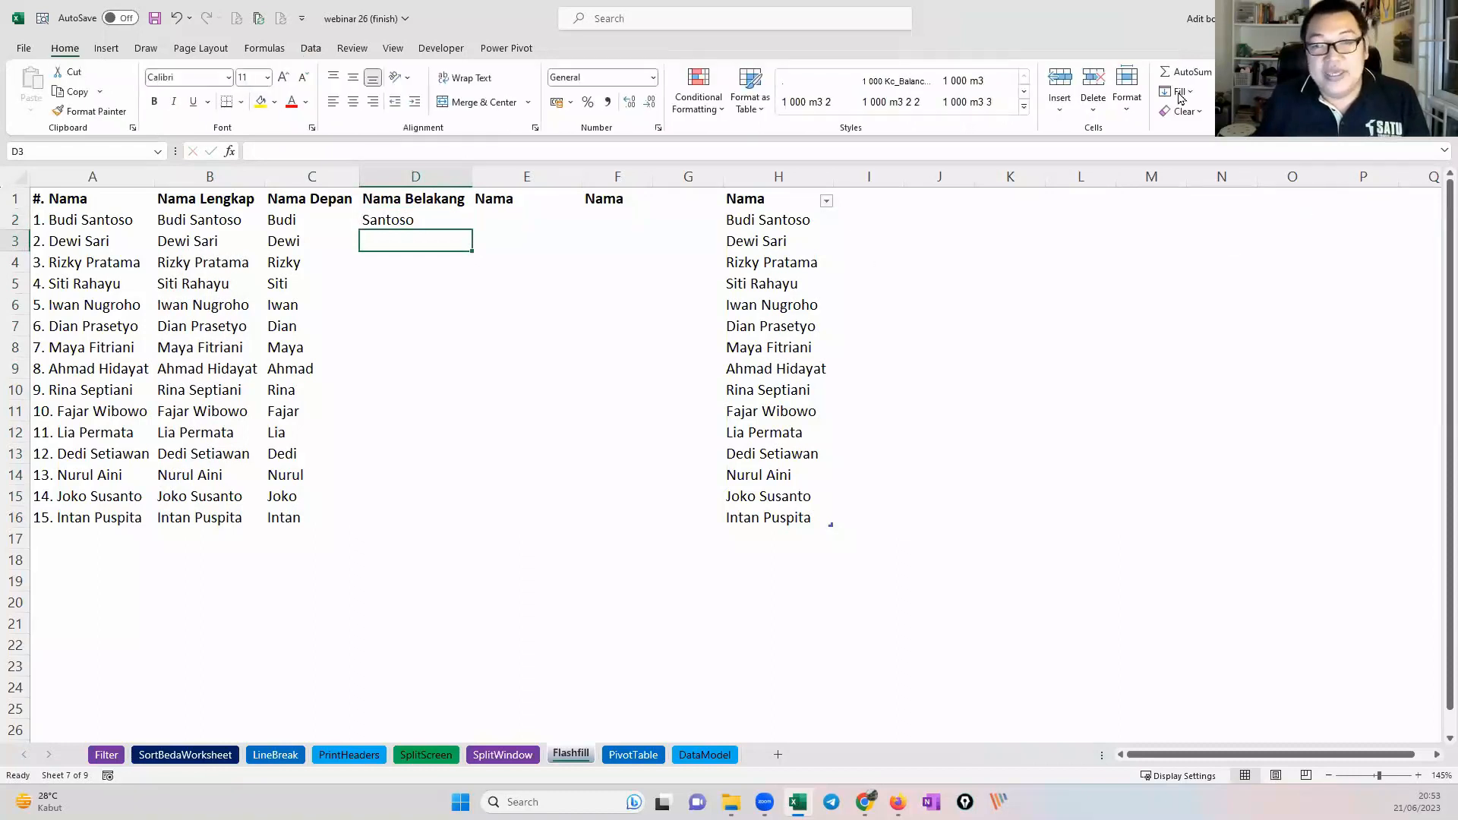
{"action": "left_click", "coordinate": [1179, 92]}
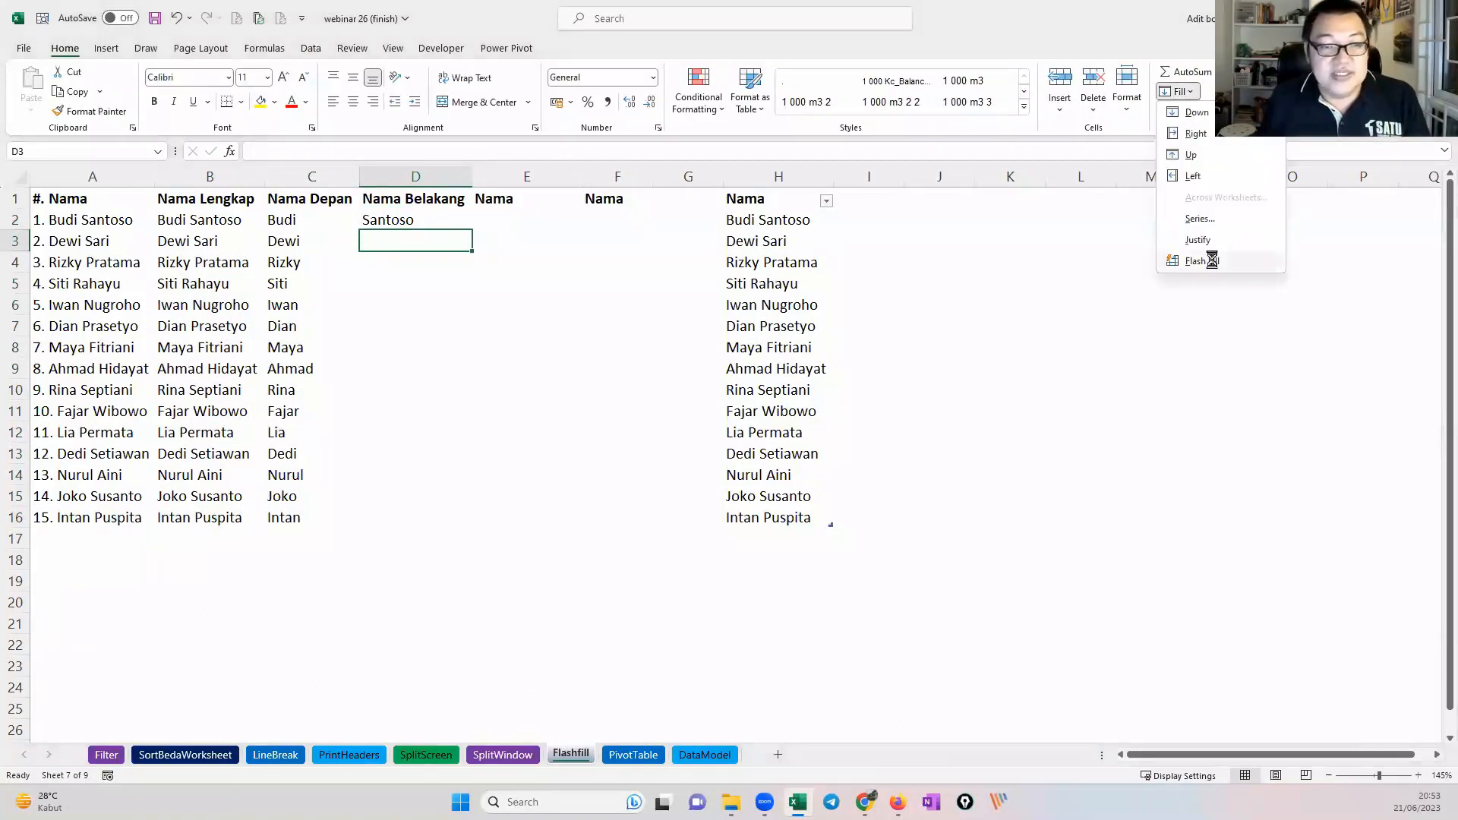
{"action": "left_click", "coordinate": [1206, 261]}
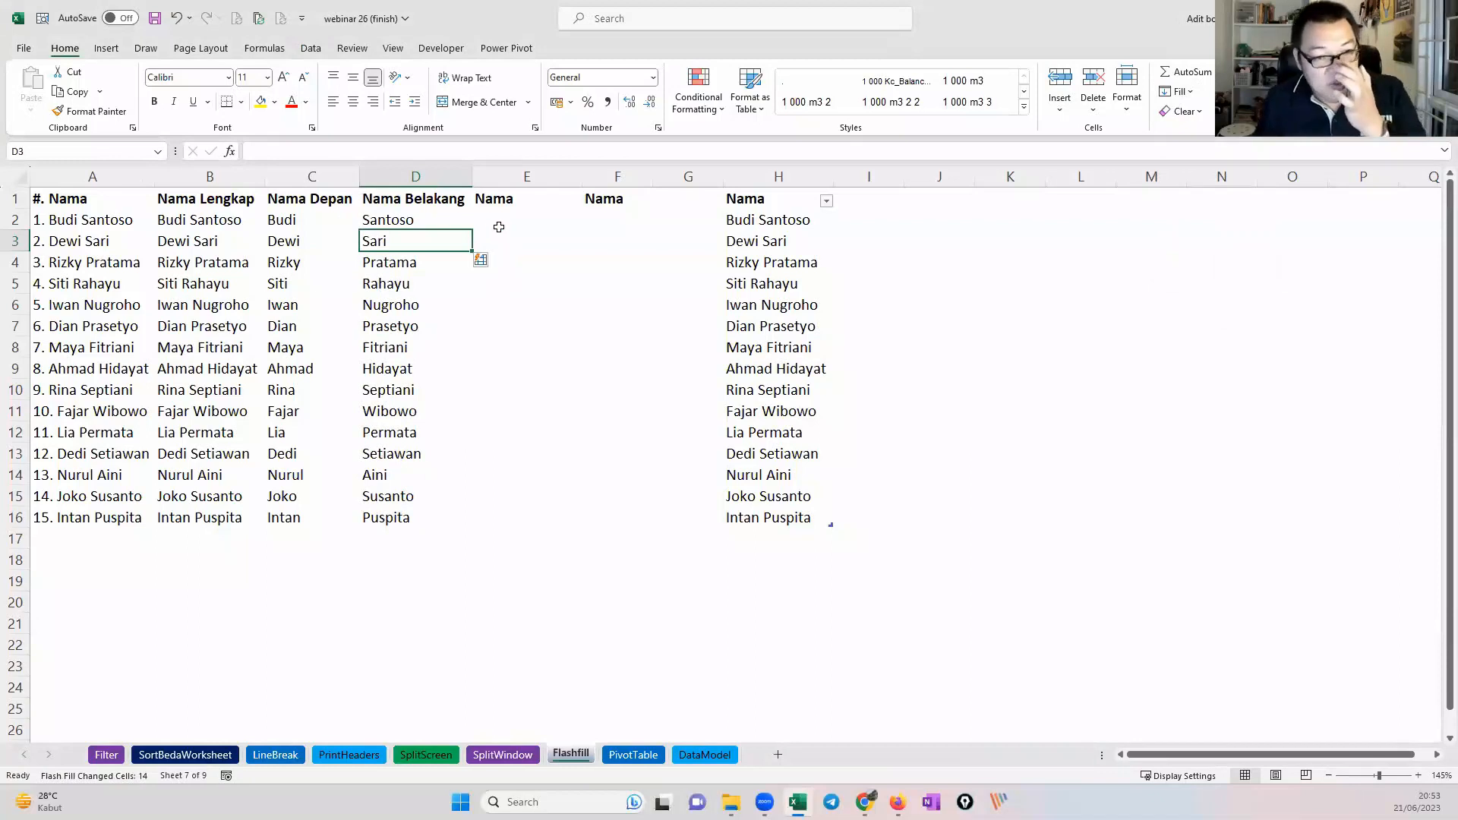
Step: Enter the first person's name in surname-first order in E2 and Flash Fill the rest of that Nama column
{"action": "left_click", "coordinate": [499, 225]}
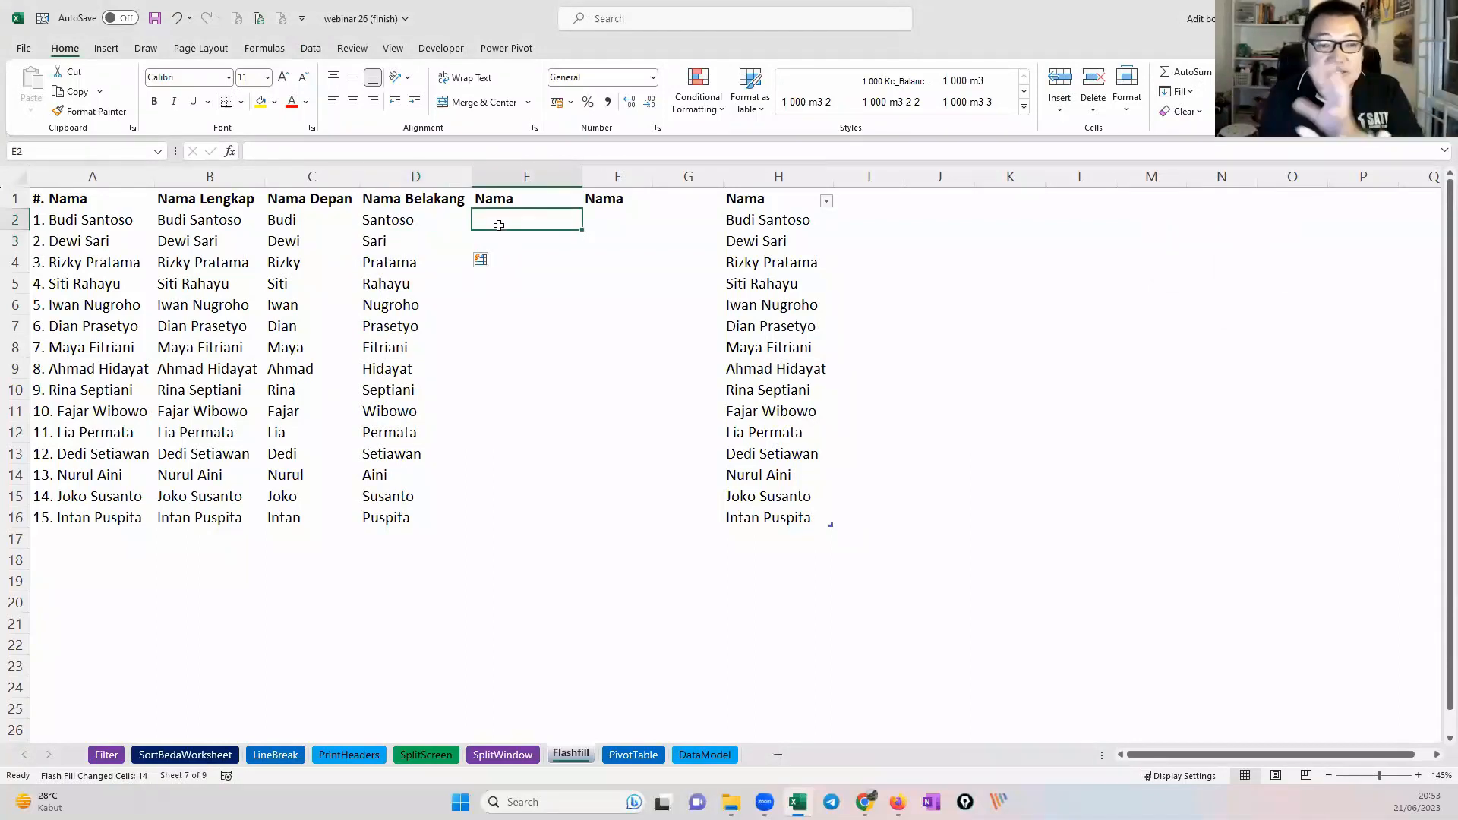
{"action": "type", "text": "San"}
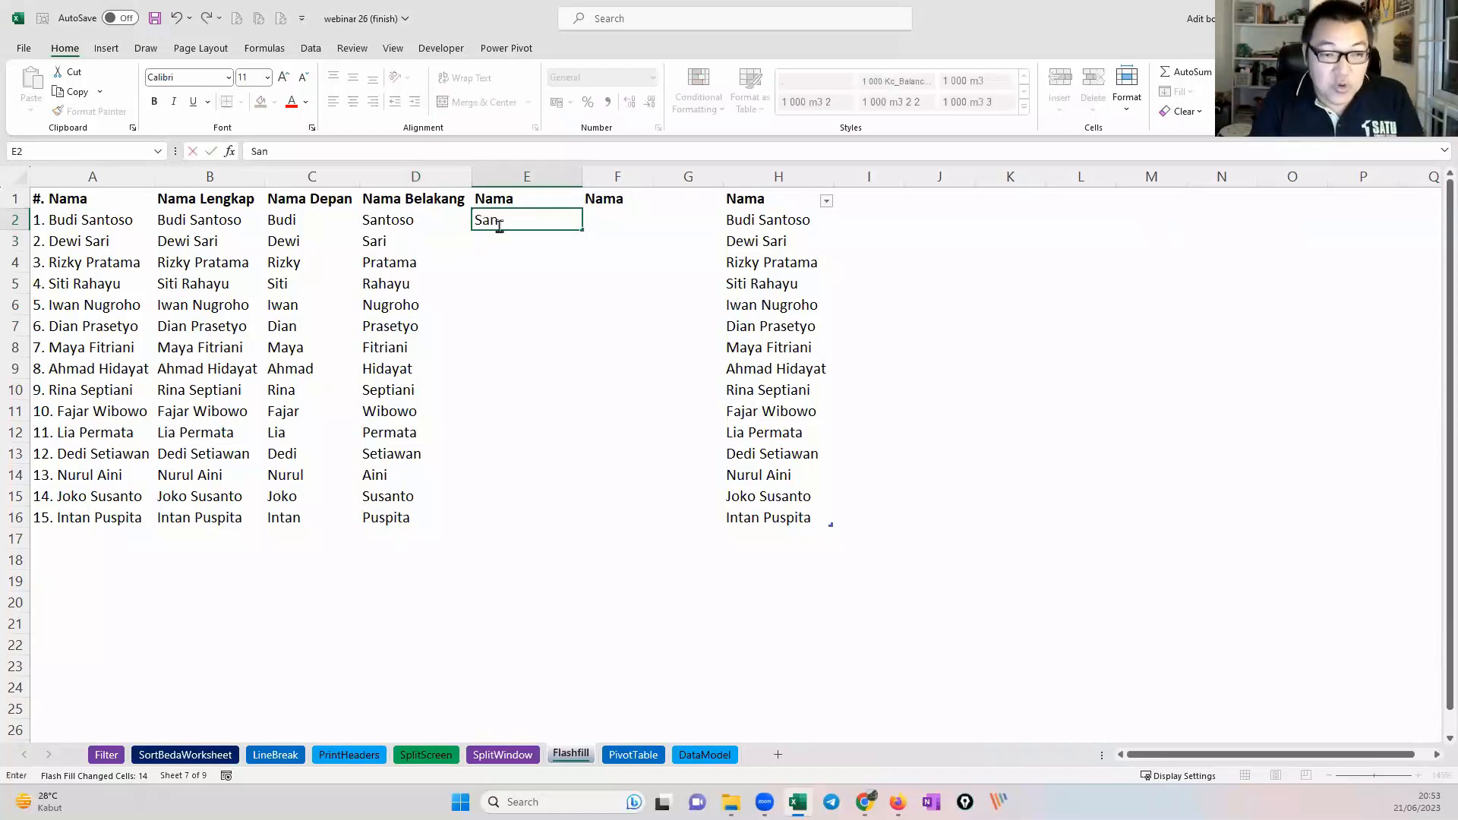
{"action": "type", "text": "toso Budi"}
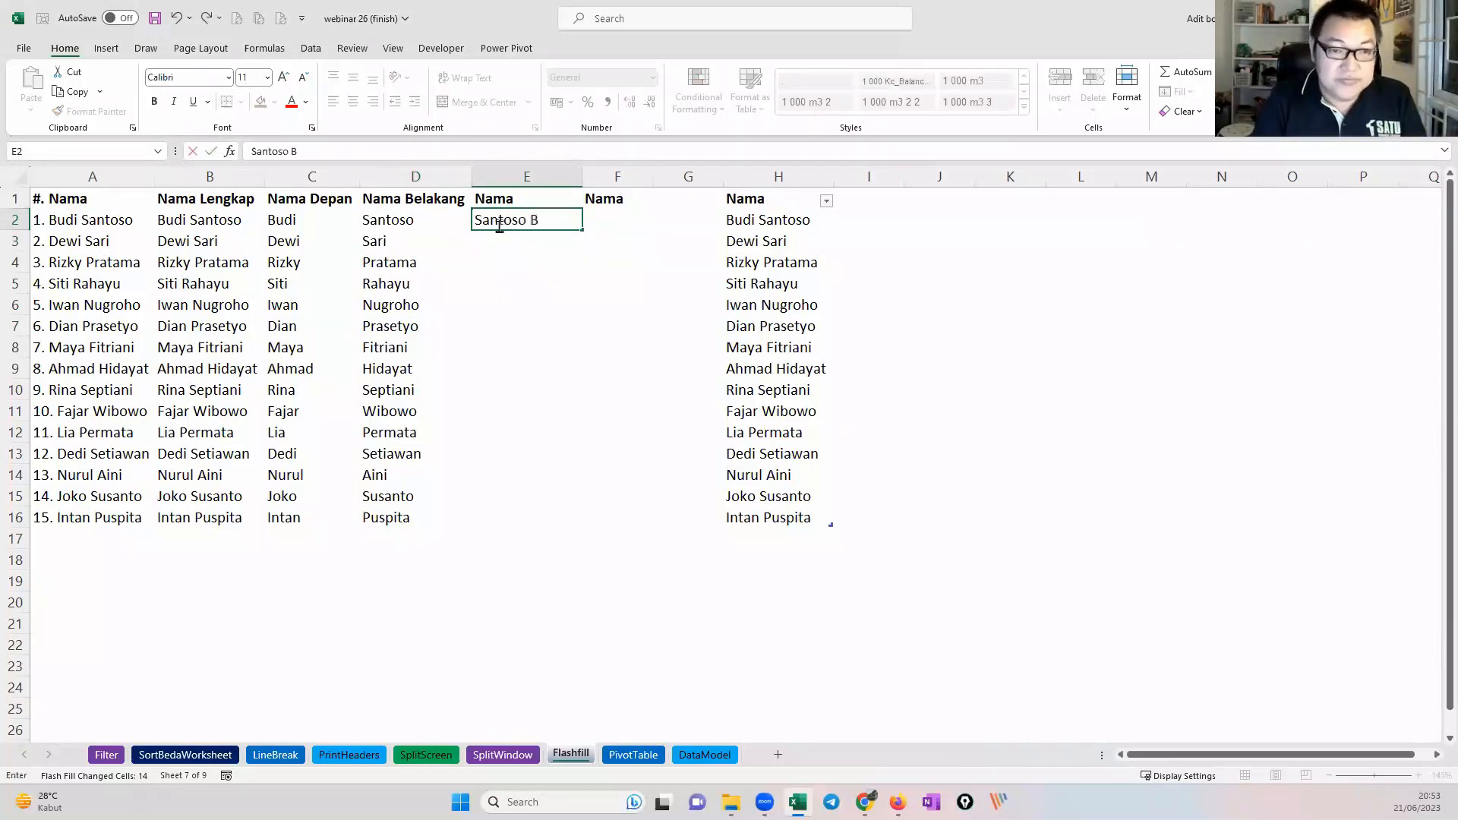
{"action": "key", "text": "Return"}
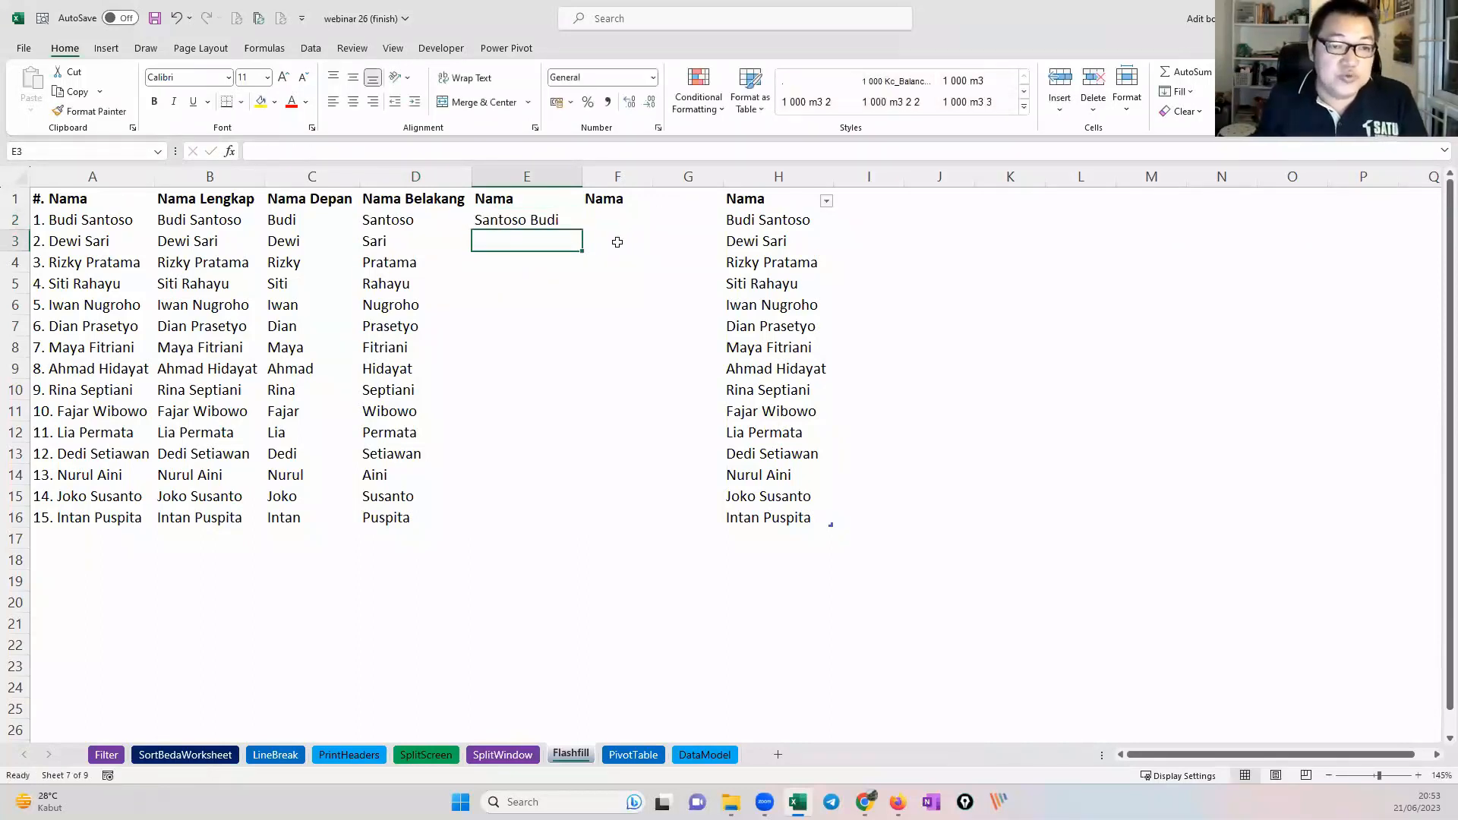
{"action": "left_click", "coordinate": [310, 49]}
{"action": "left_click", "coordinate": [881, 73]}
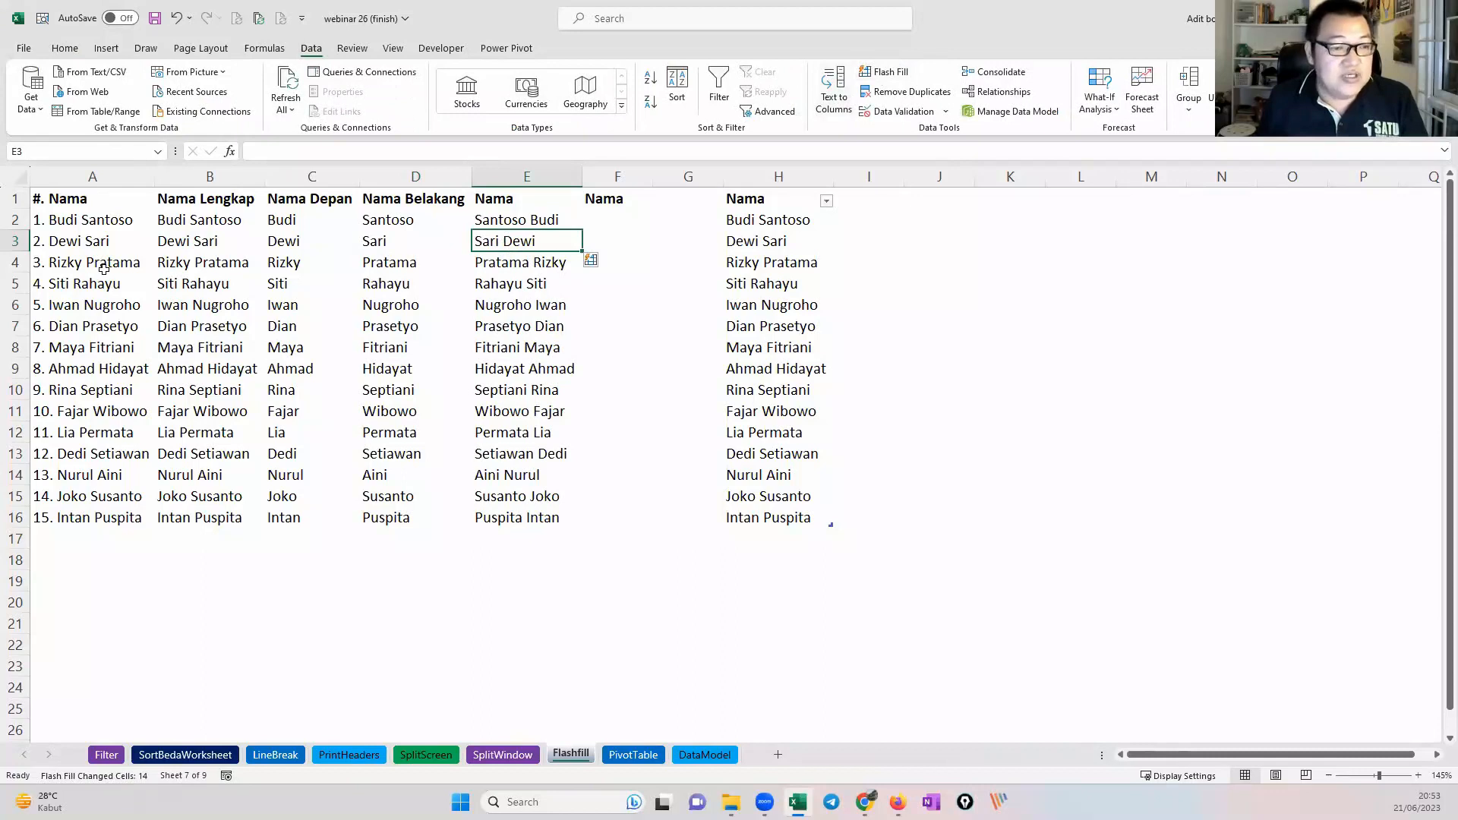
{"action": "left_click_drag", "start_coordinate": [562, 265], "coordinate": [38, 262]}
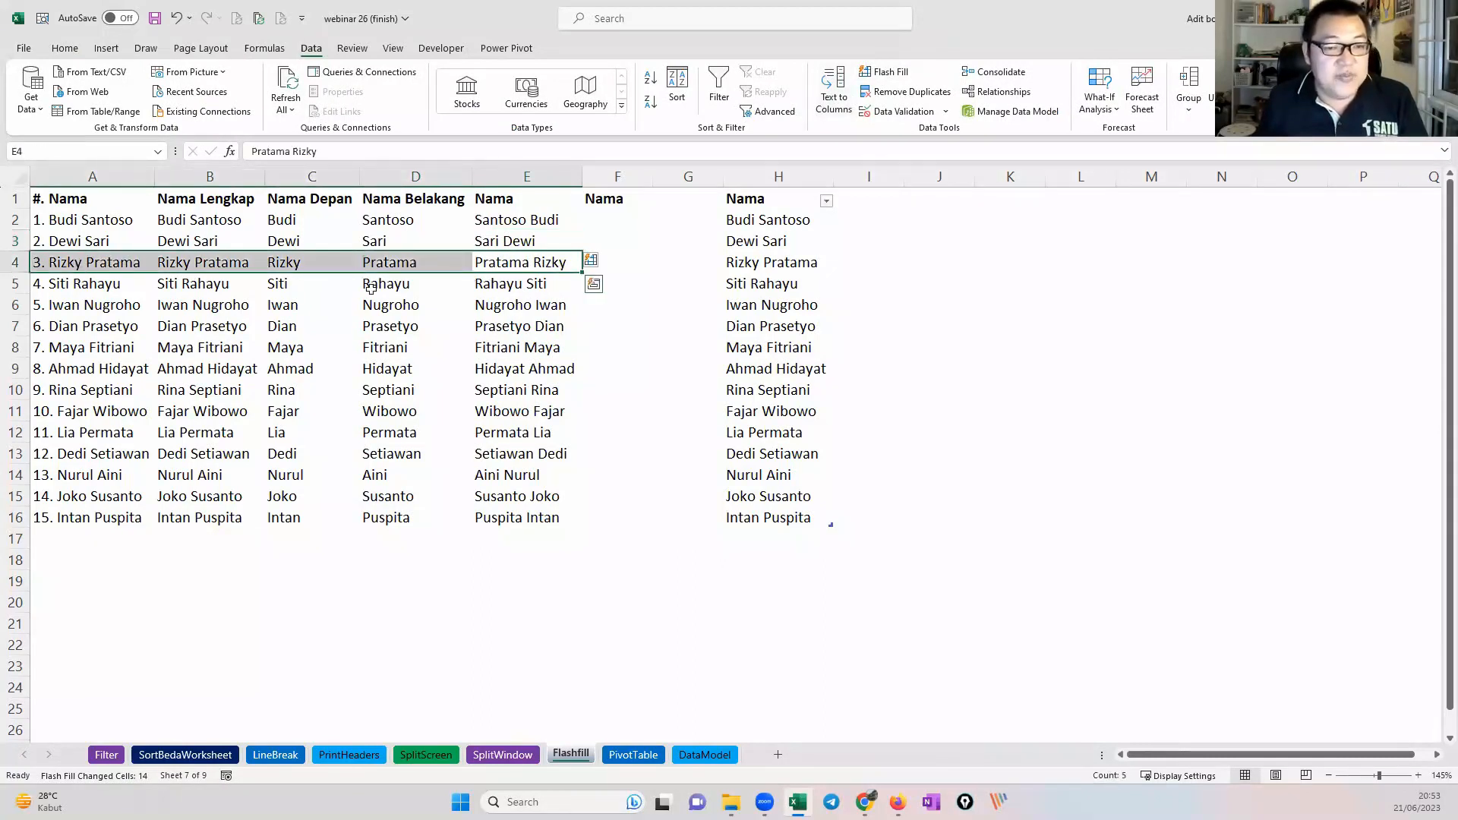
{"action": "left_click_drag", "start_coordinate": [87, 284], "coordinate": [555, 288]}
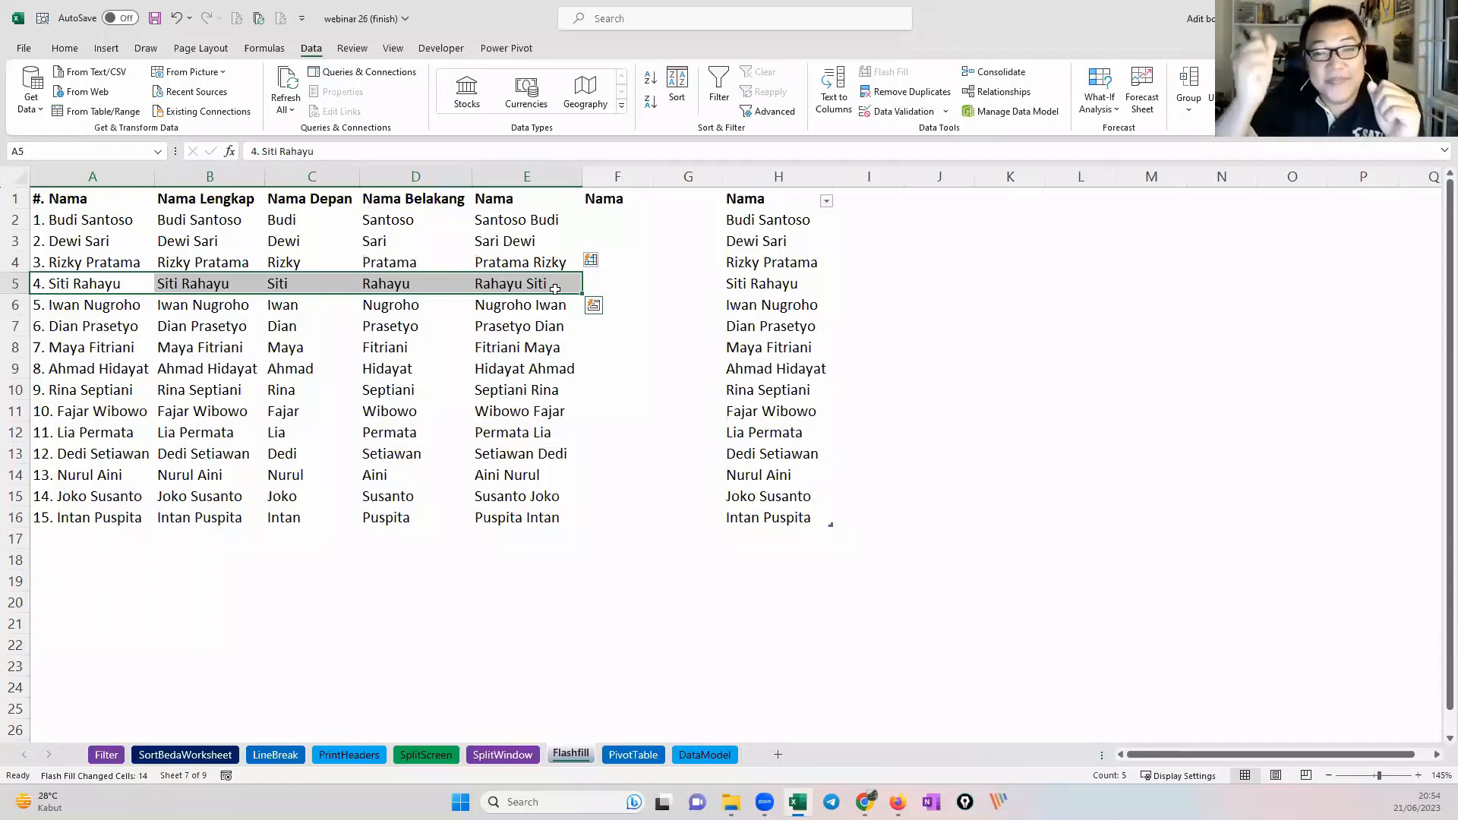
{"action": "left_click", "coordinate": [518, 222]}
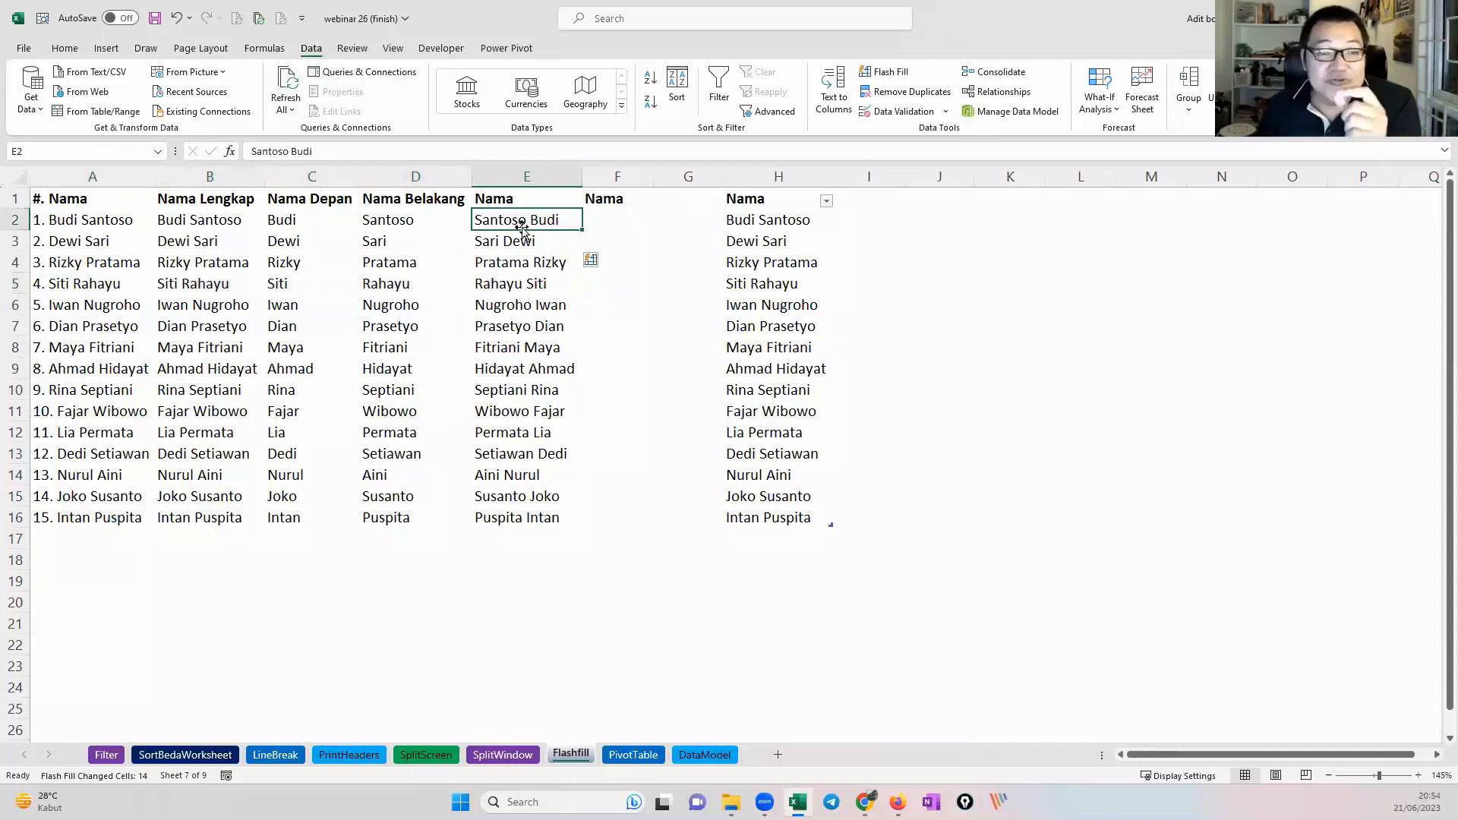
{"action": "left_click", "coordinate": [137, 220]}
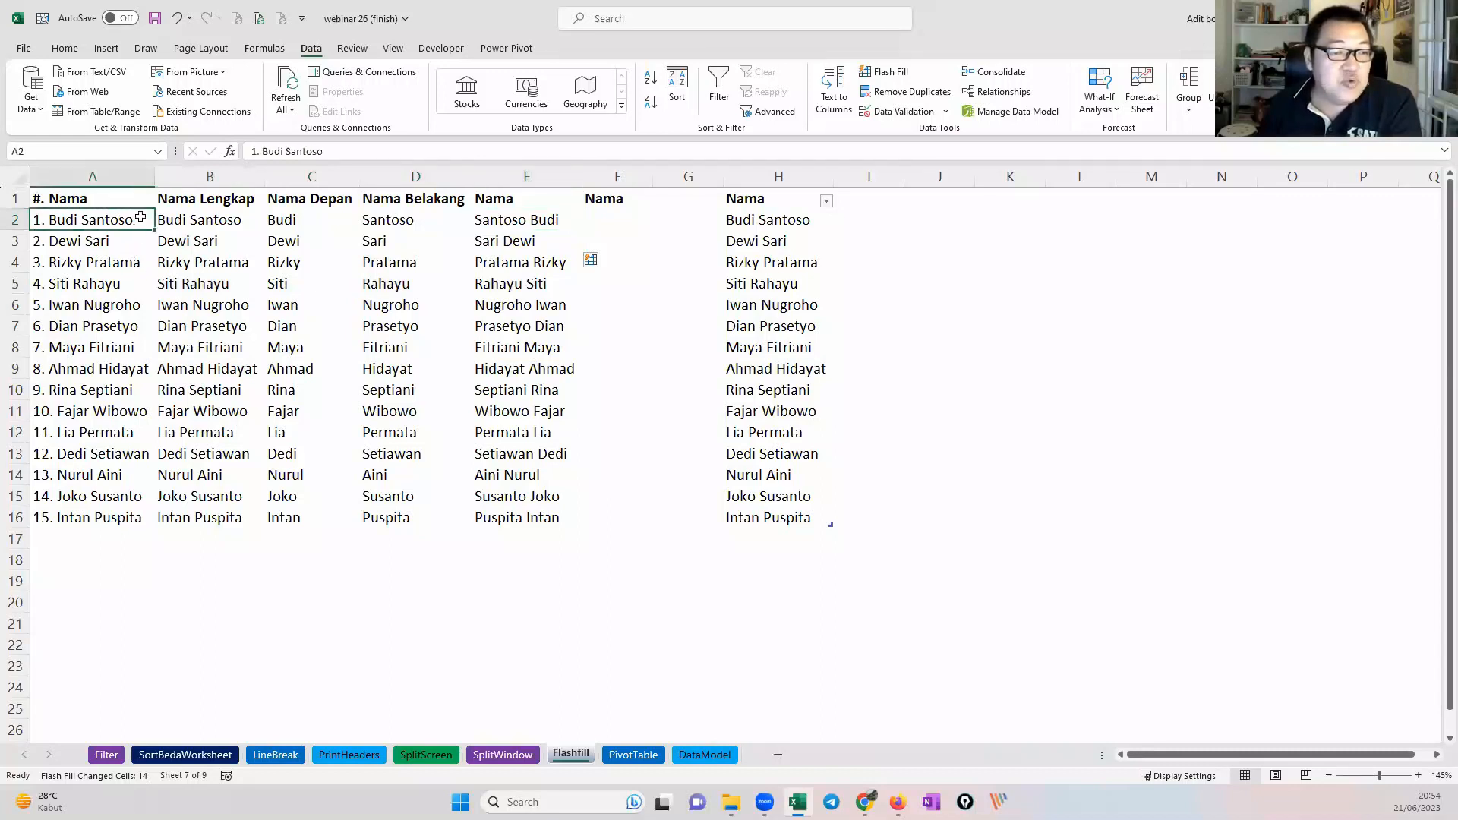
Step: Append "anti" to the name in A3, check the matching entries in columns E and H, and undo the edit
{"action": "double_click", "coordinate": [138, 223]}
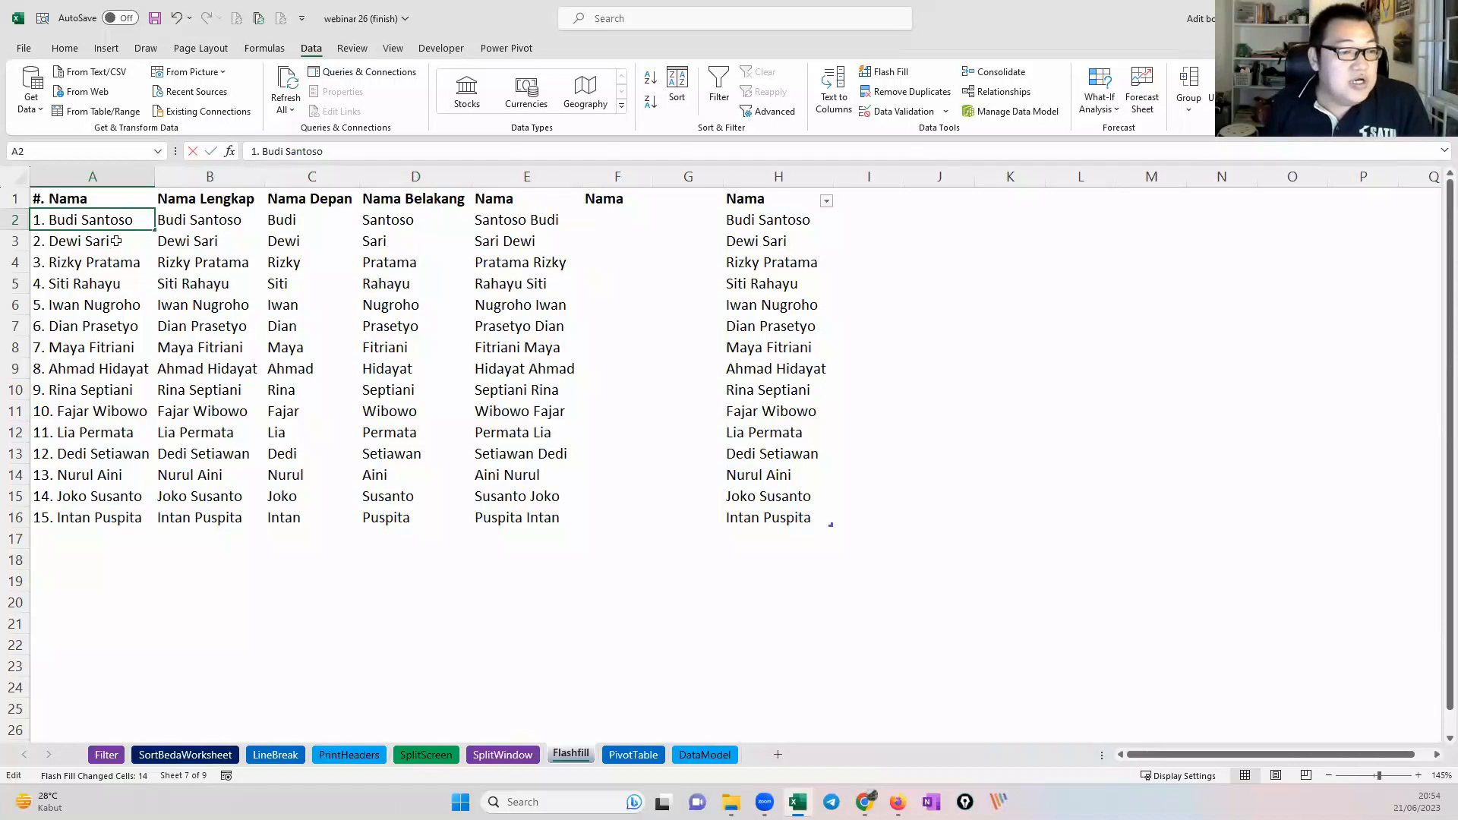
{"action": "double_click", "coordinate": [135, 241]}
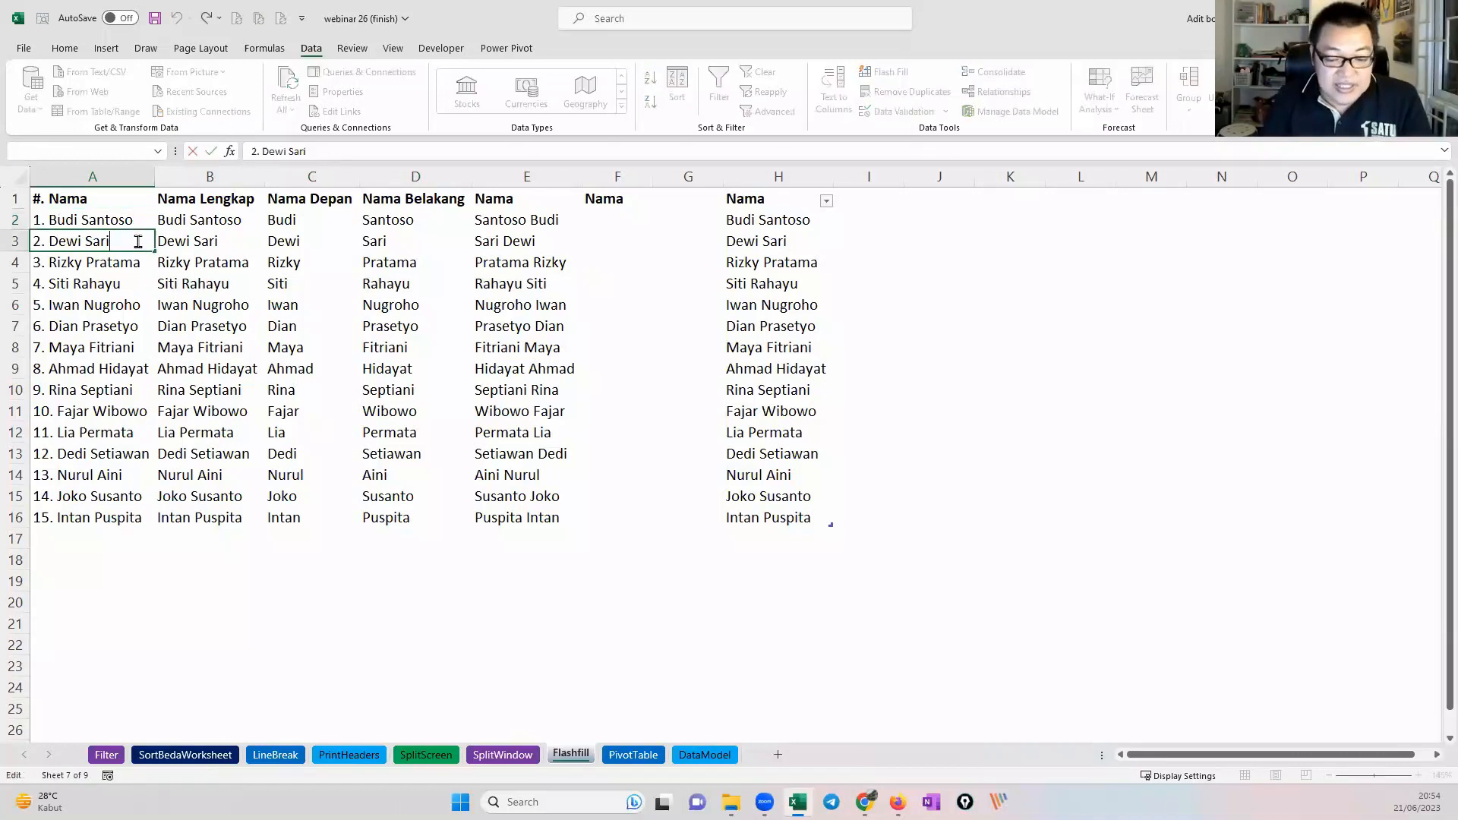
{"action": "type", "text": "anti"}
{"action": "key", "text": "Return"}
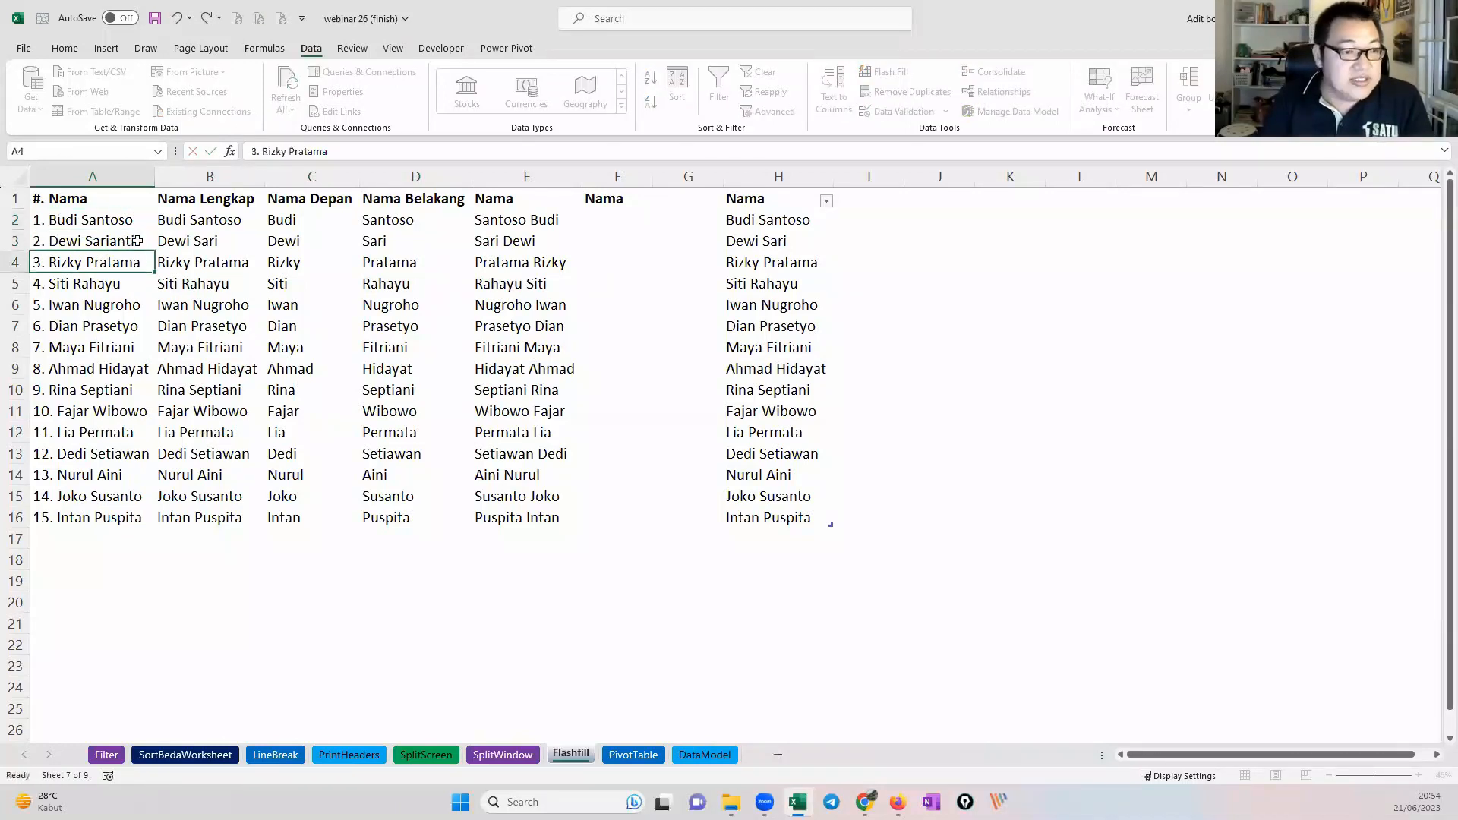
{"action": "left_click", "coordinate": [763, 241]}
{"action": "left_click", "coordinate": [509, 241]}
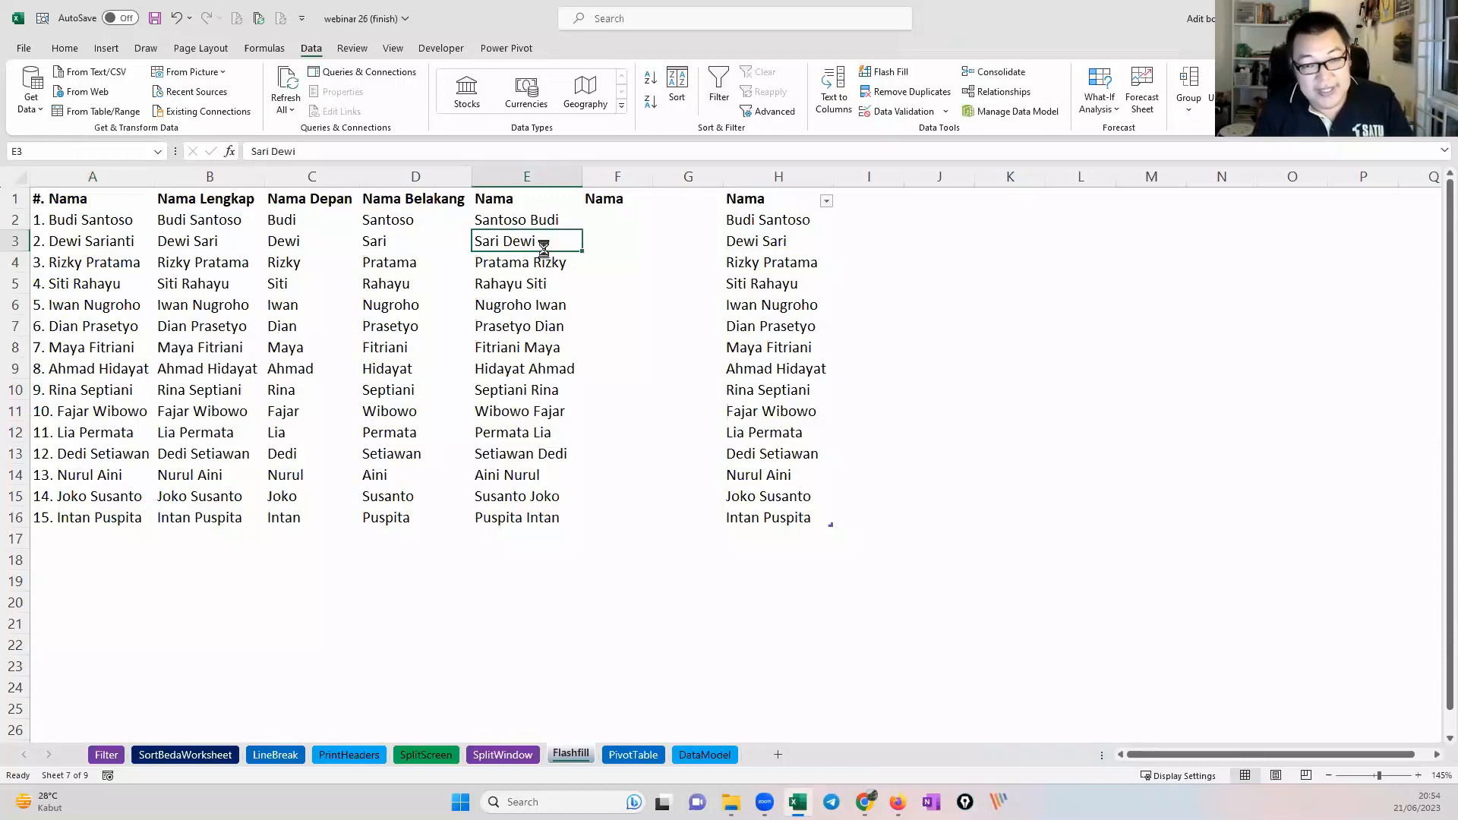
{"action": "key", "text": "ctrl+z"}
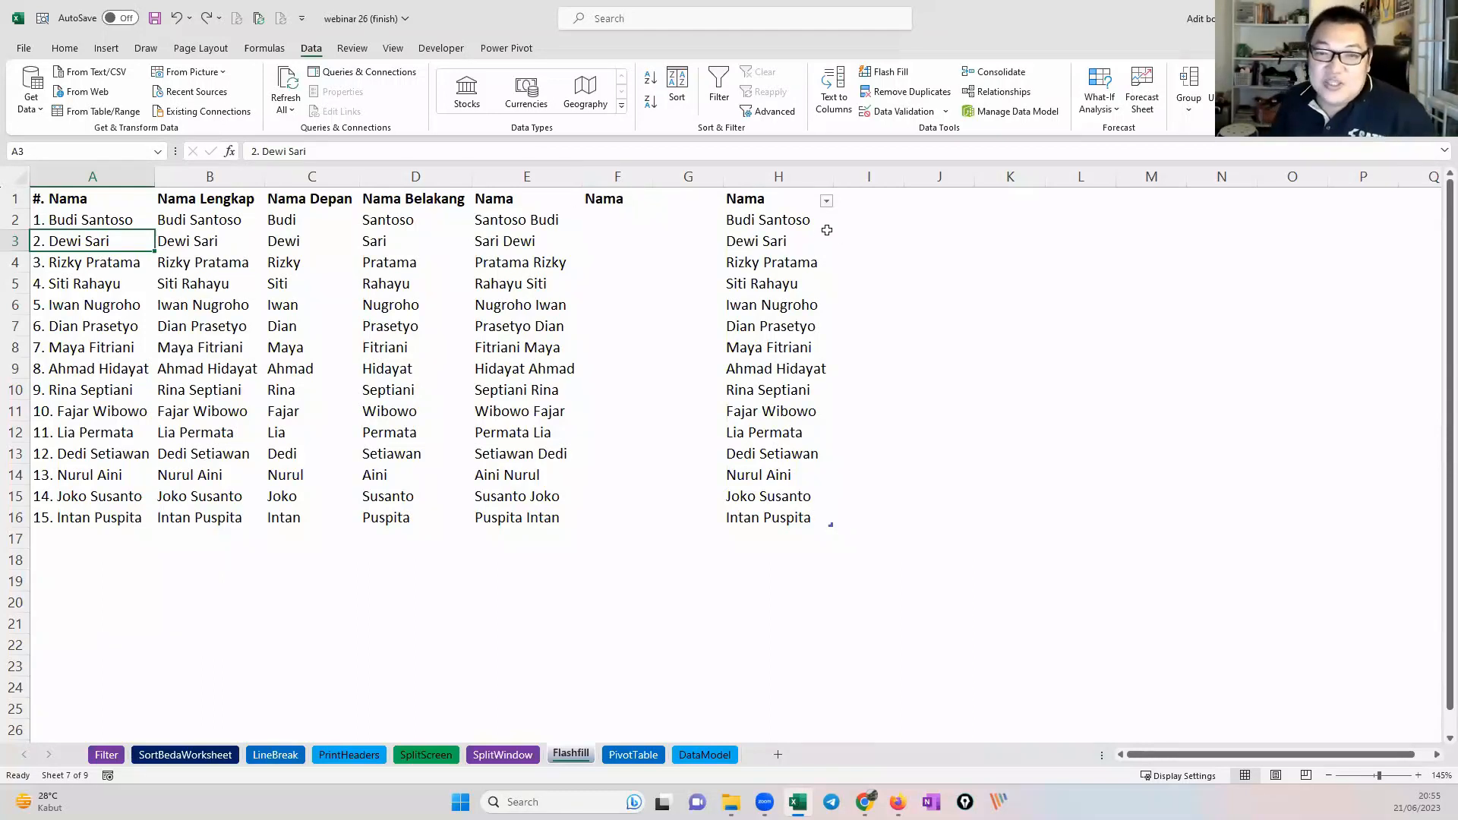
Step: Load the Nama table in column H into the Power Query Editor as data from a table/range
{"action": "left_click", "coordinate": [789, 222]}
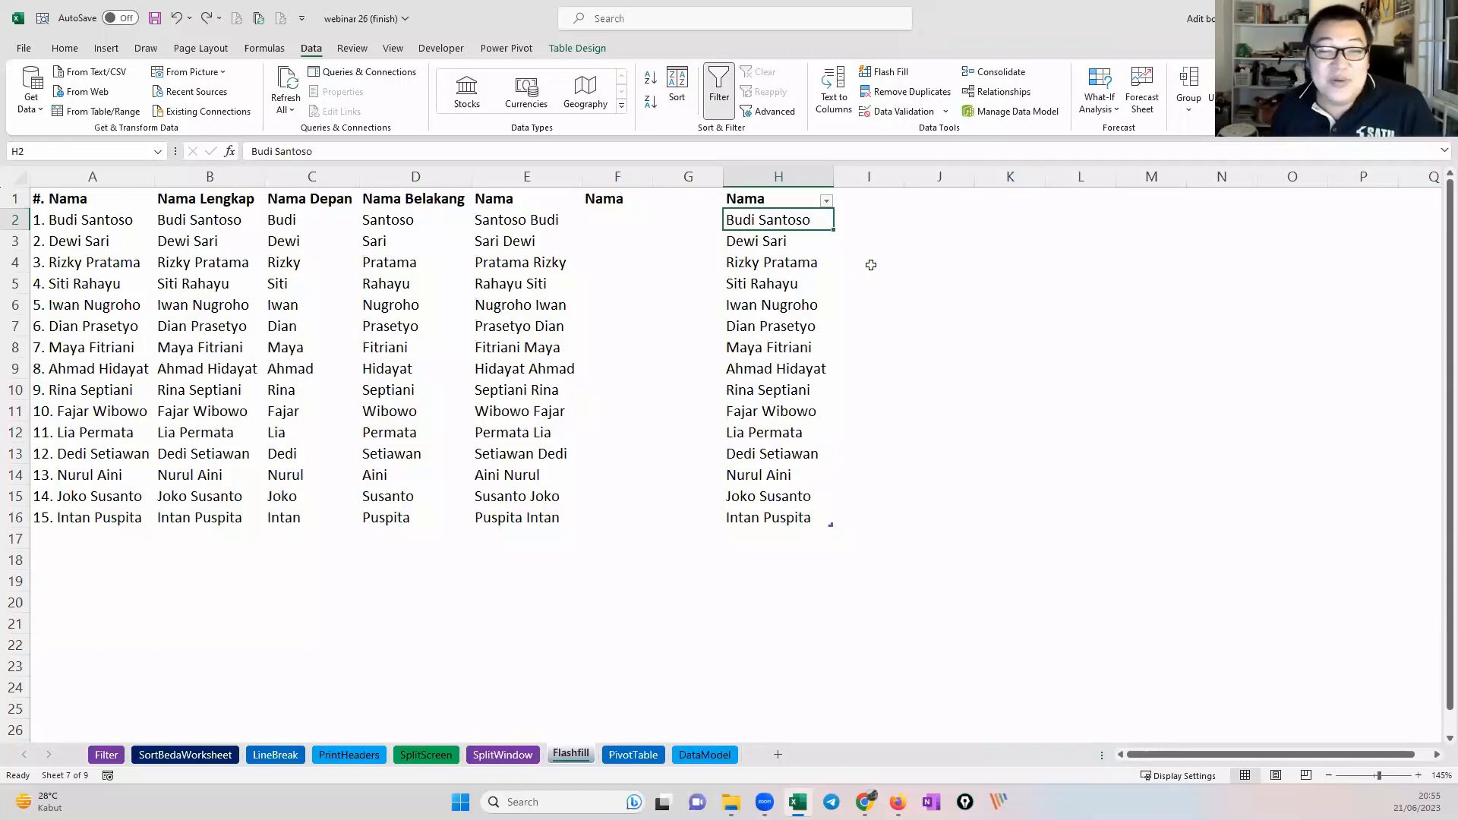
{"action": "left_click", "coordinate": [791, 197]}
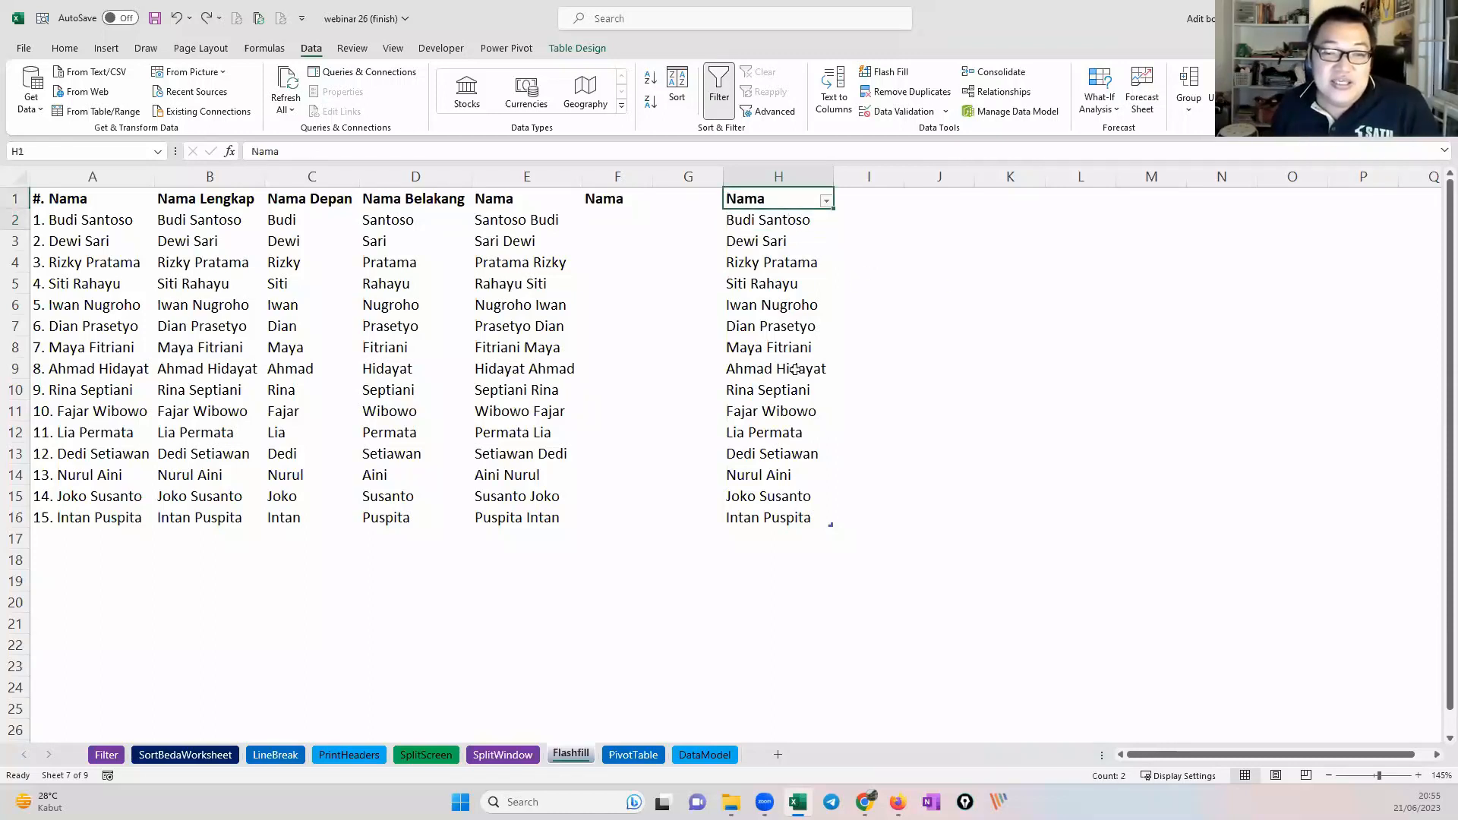
{"action": "left_click_drag", "start_coordinate": [795, 370], "coordinate": [809, 519]}
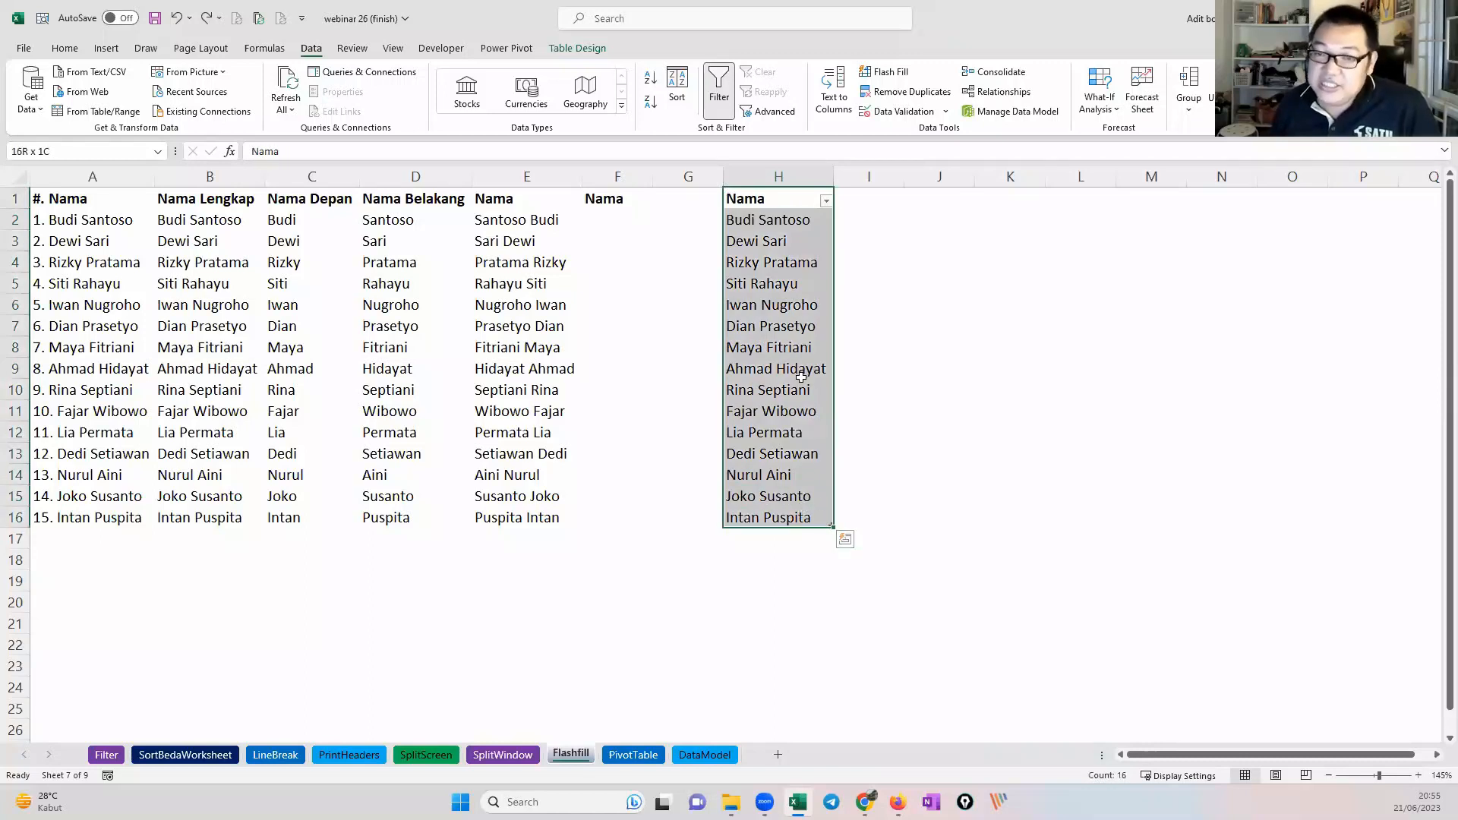
{"action": "left_click", "coordinate": [796, 307]}
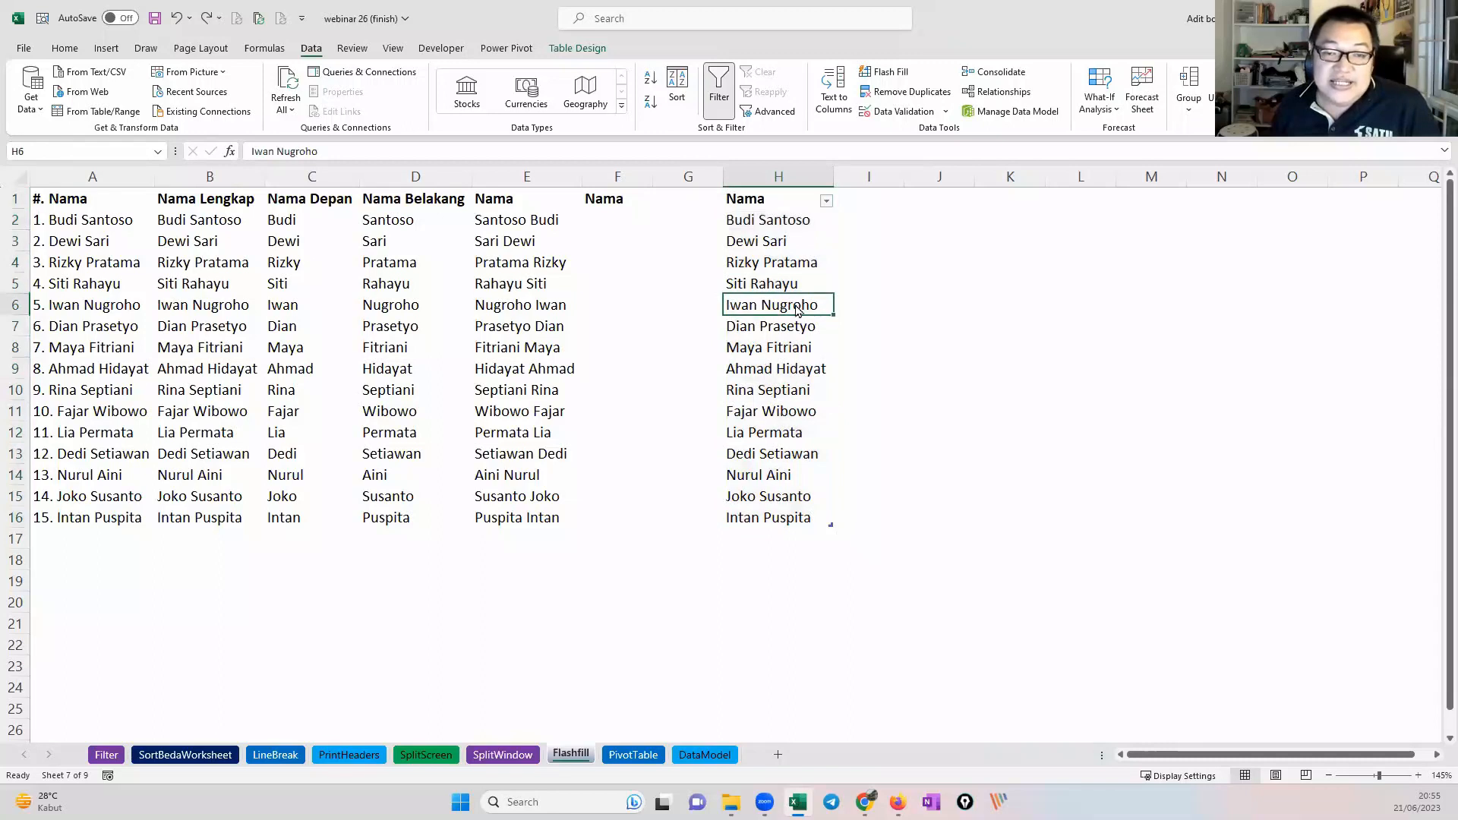
{"action": "right_click", "coordinate": [797, 308]}
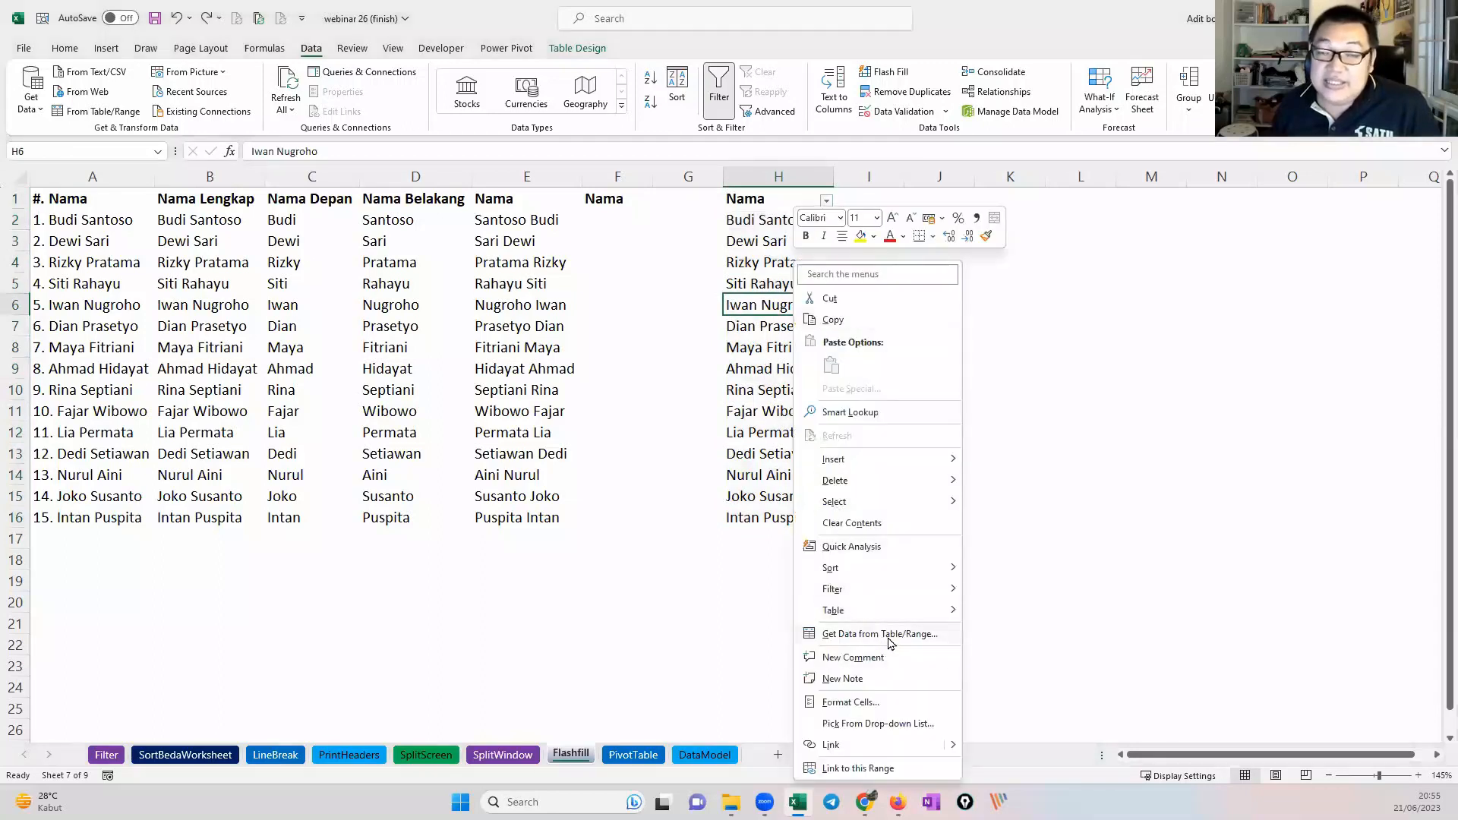
{"action": "left_click", "coordinate": [888, 635]}
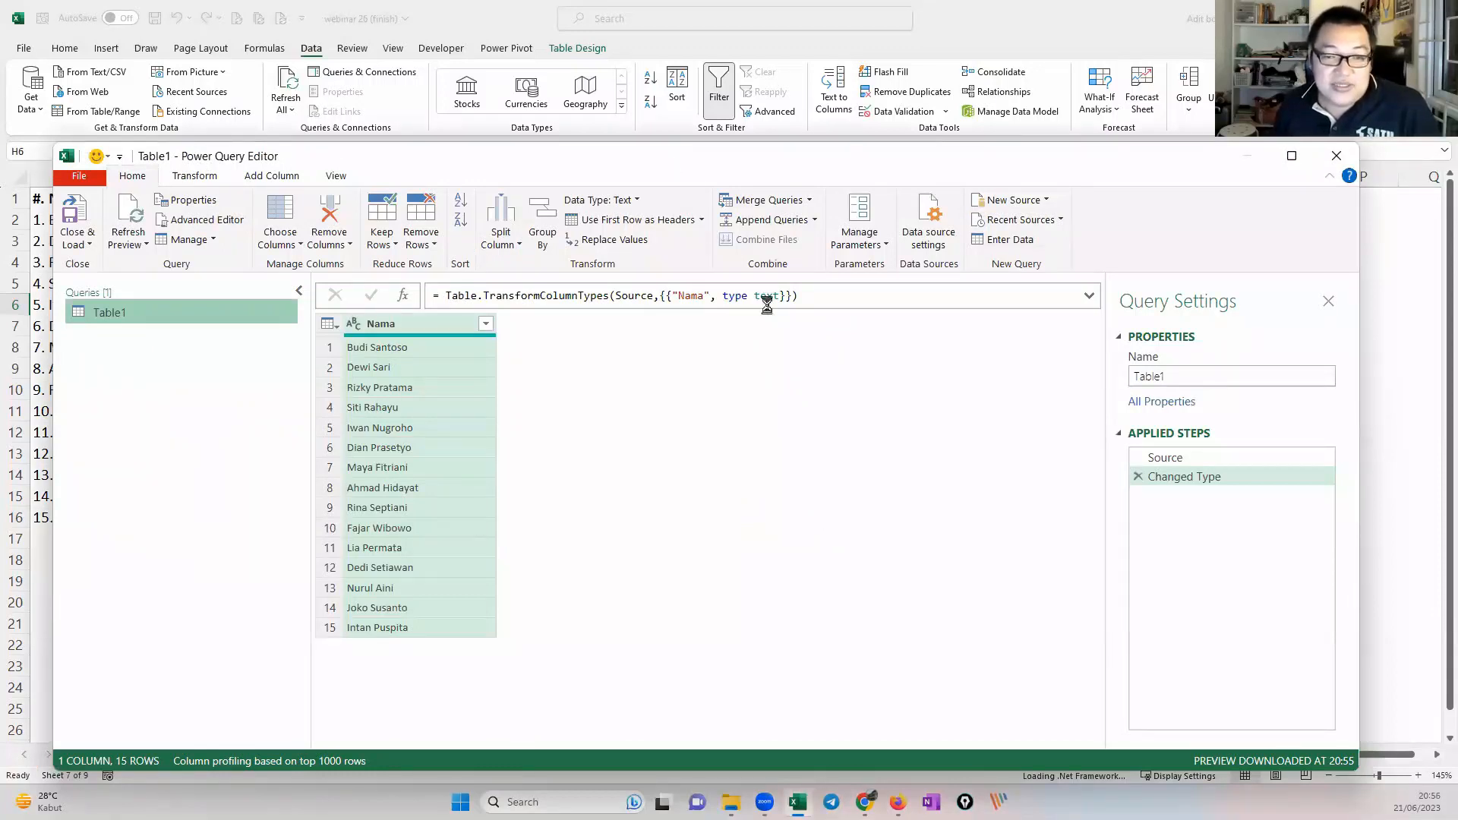
{"action": "left_click_drag", "start_coordinate": [686, 155], "coordinate": [703, 129]}
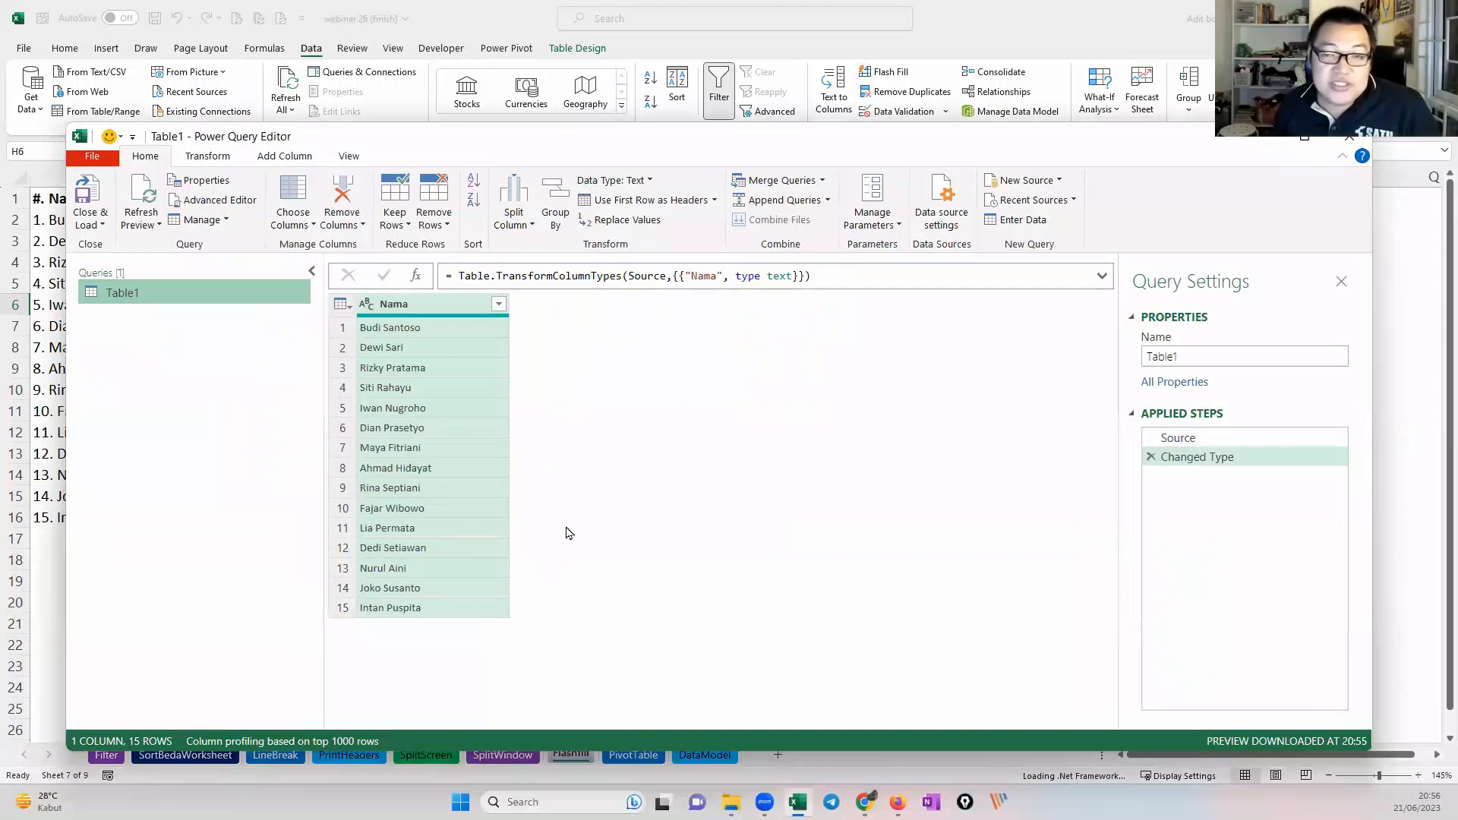
Step: Add a column from examples based on the Nama column, giving the first person's given name as the sample value
{"action": "left_click", "coordinate": [298, 161]}
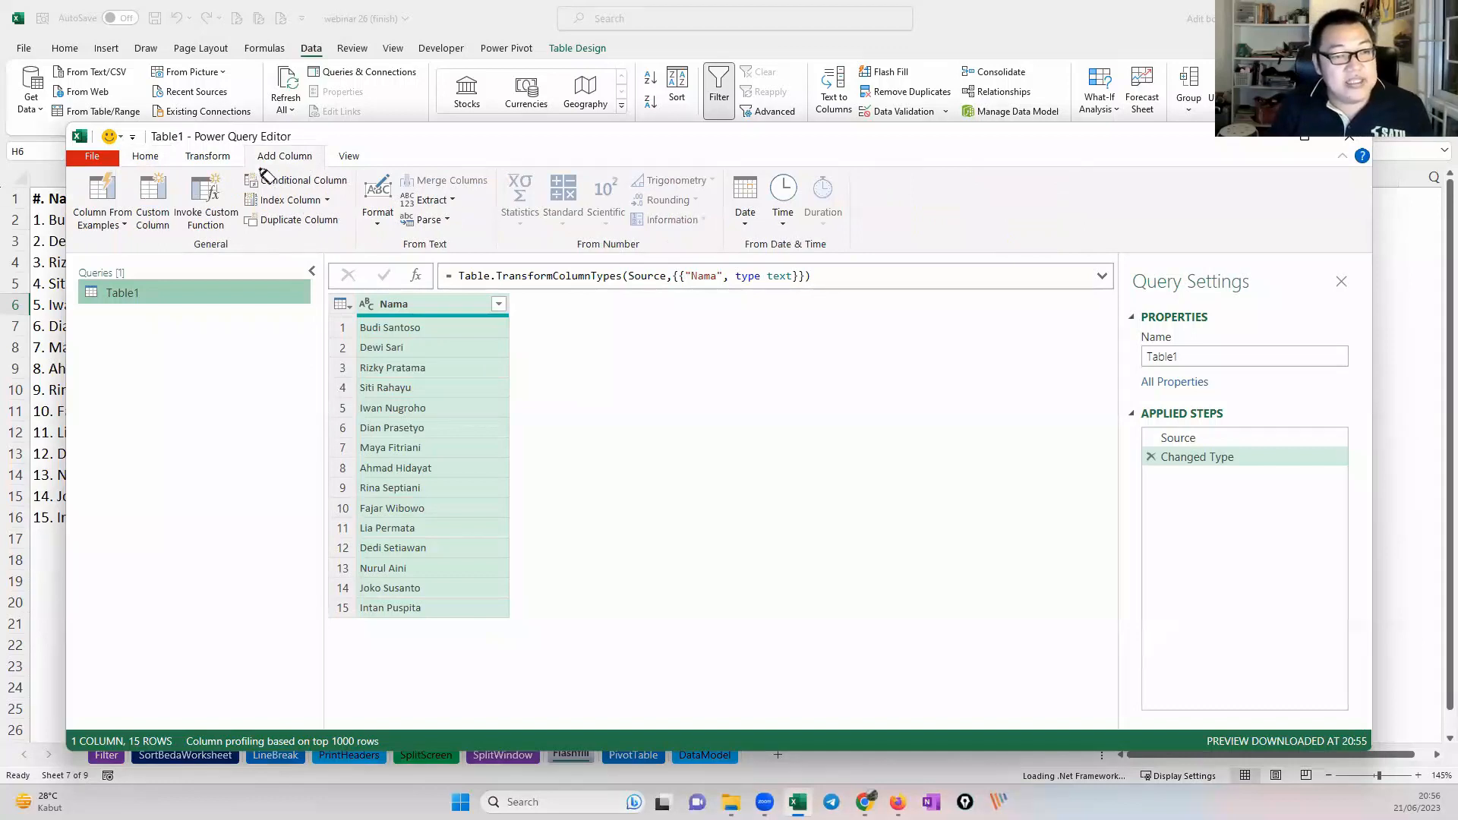
{"action": "left_click_drag", "start_coordinate": [260, 169], "coordinate": [275, 152]}
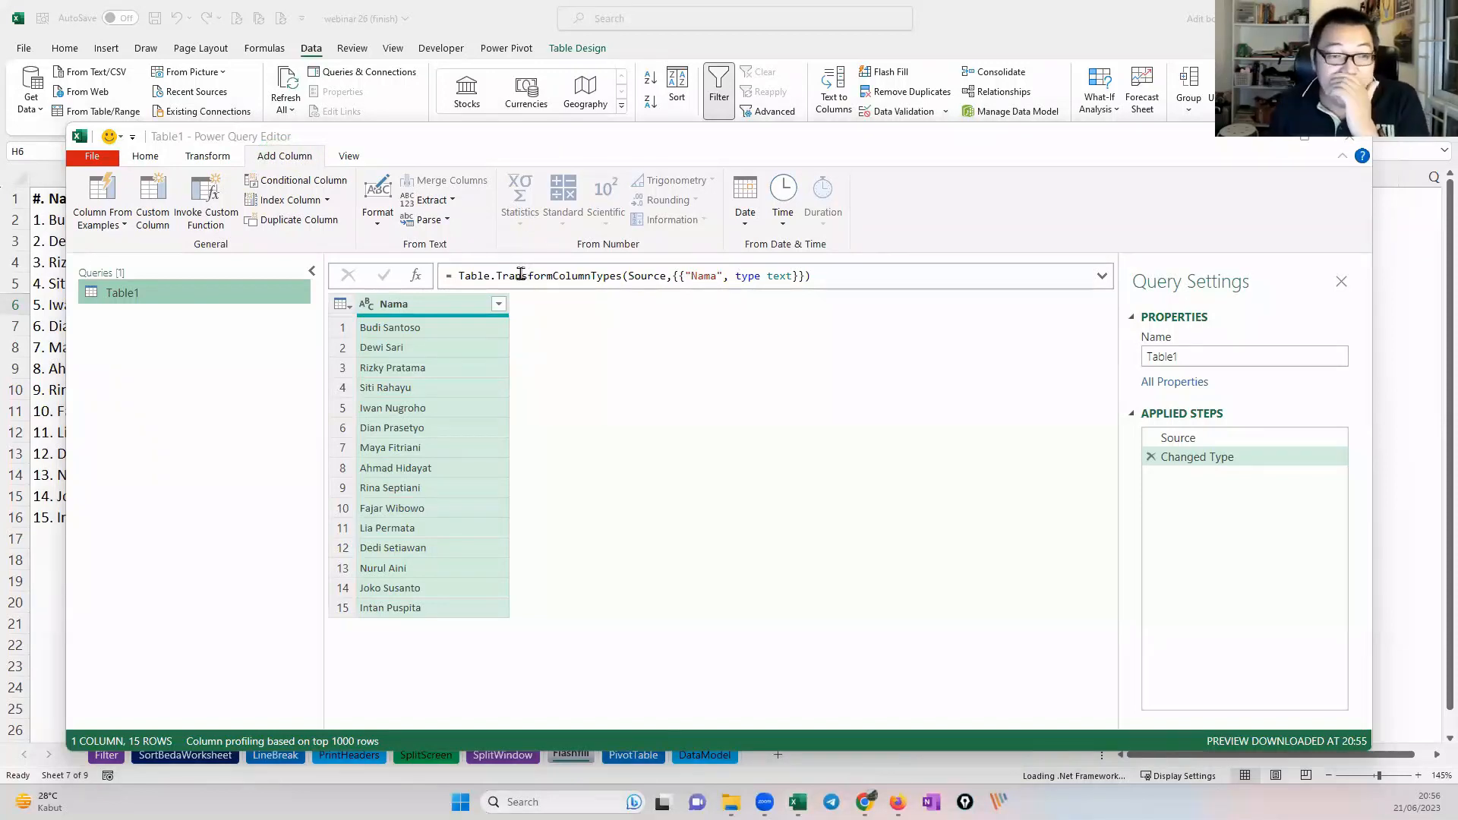
{"action": "left_click", "coordinate": [123, 227]}
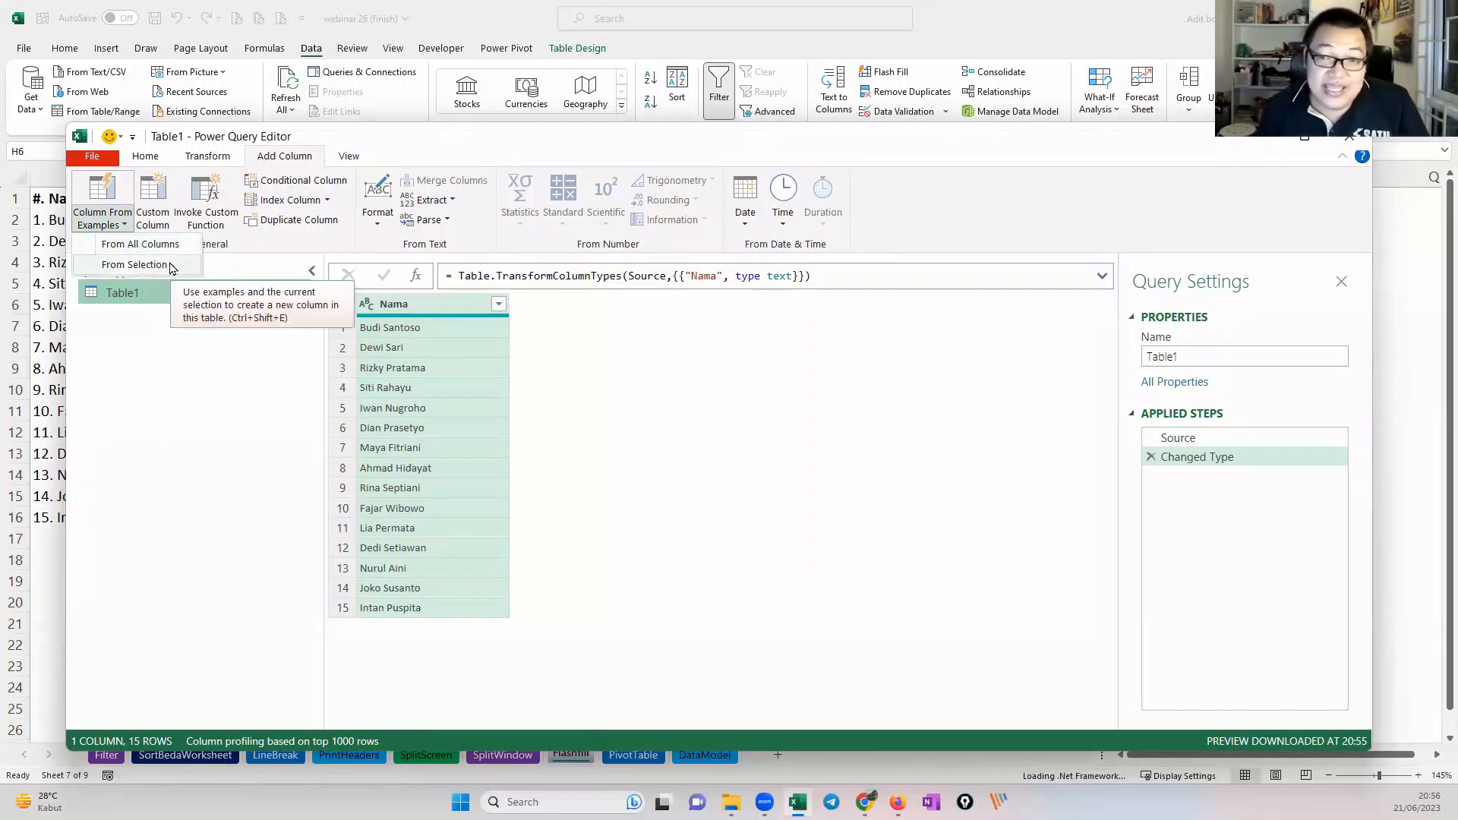
{"action": "left_click", "coordinate": [170, 265]}
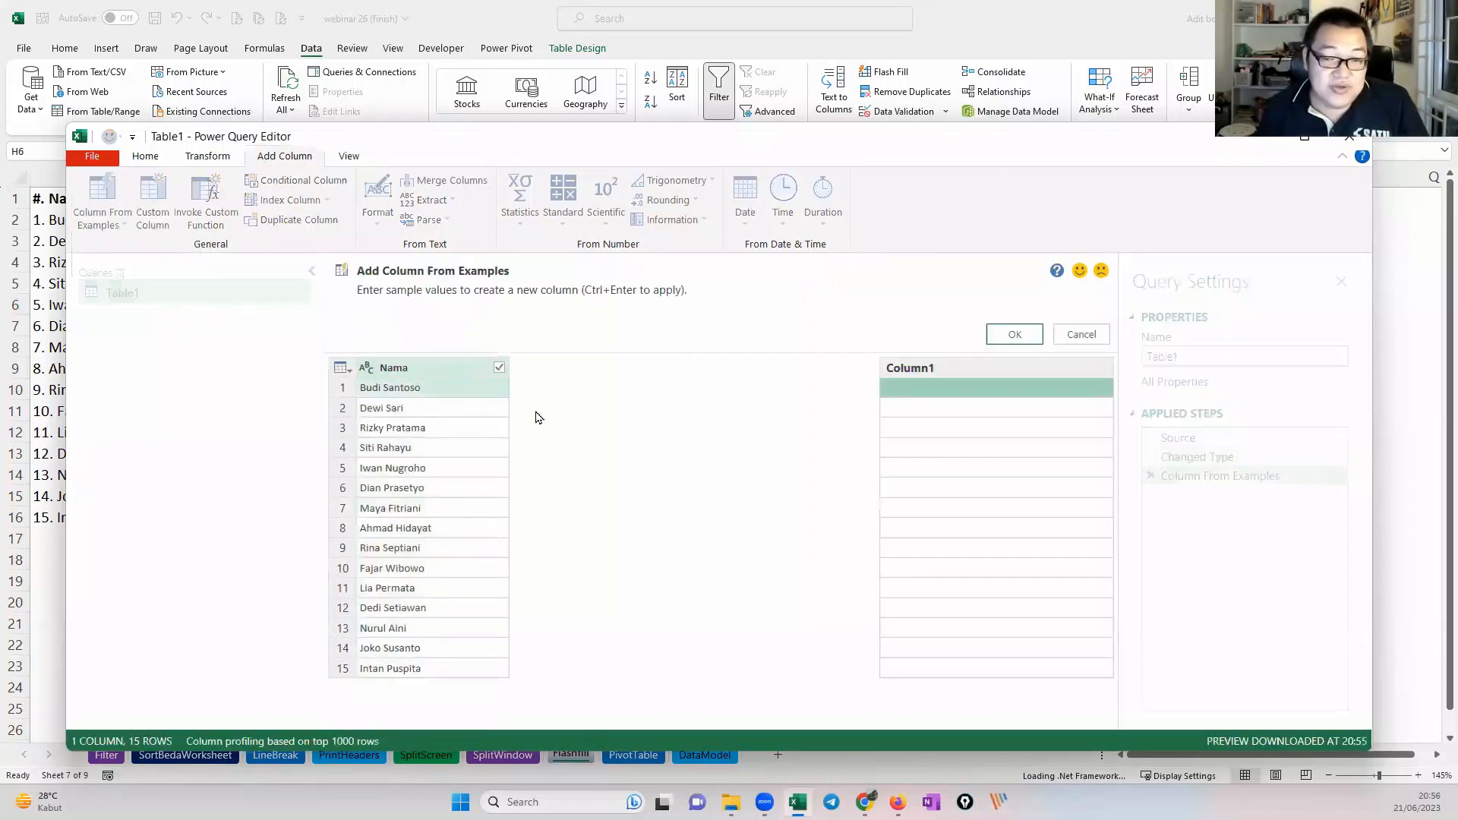
{"action": "left_click", "coordinate": [919, 399]}
{"action": "type", "text": "Budi"}
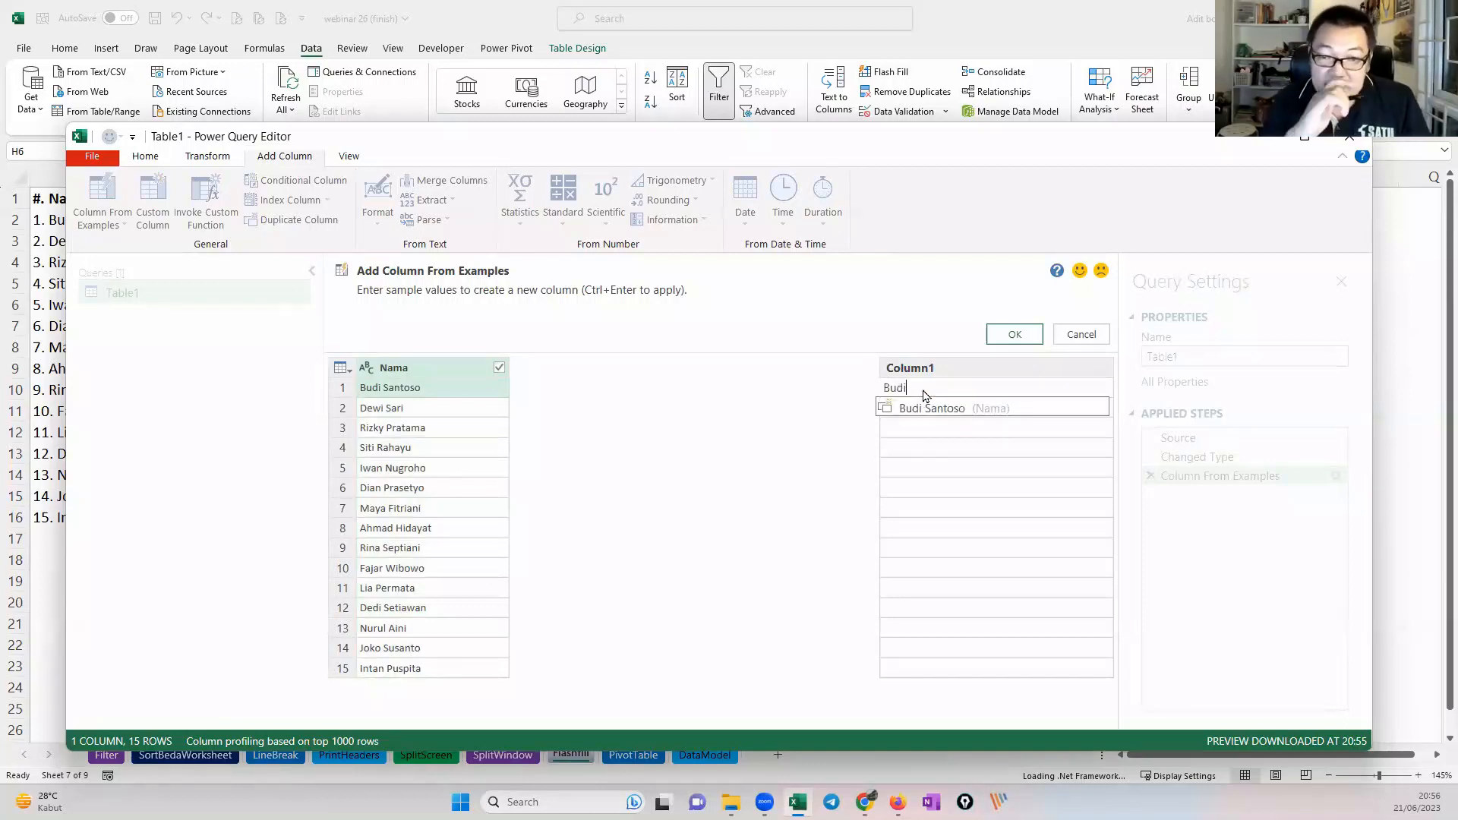
{"action": "key", "text": "Return"}
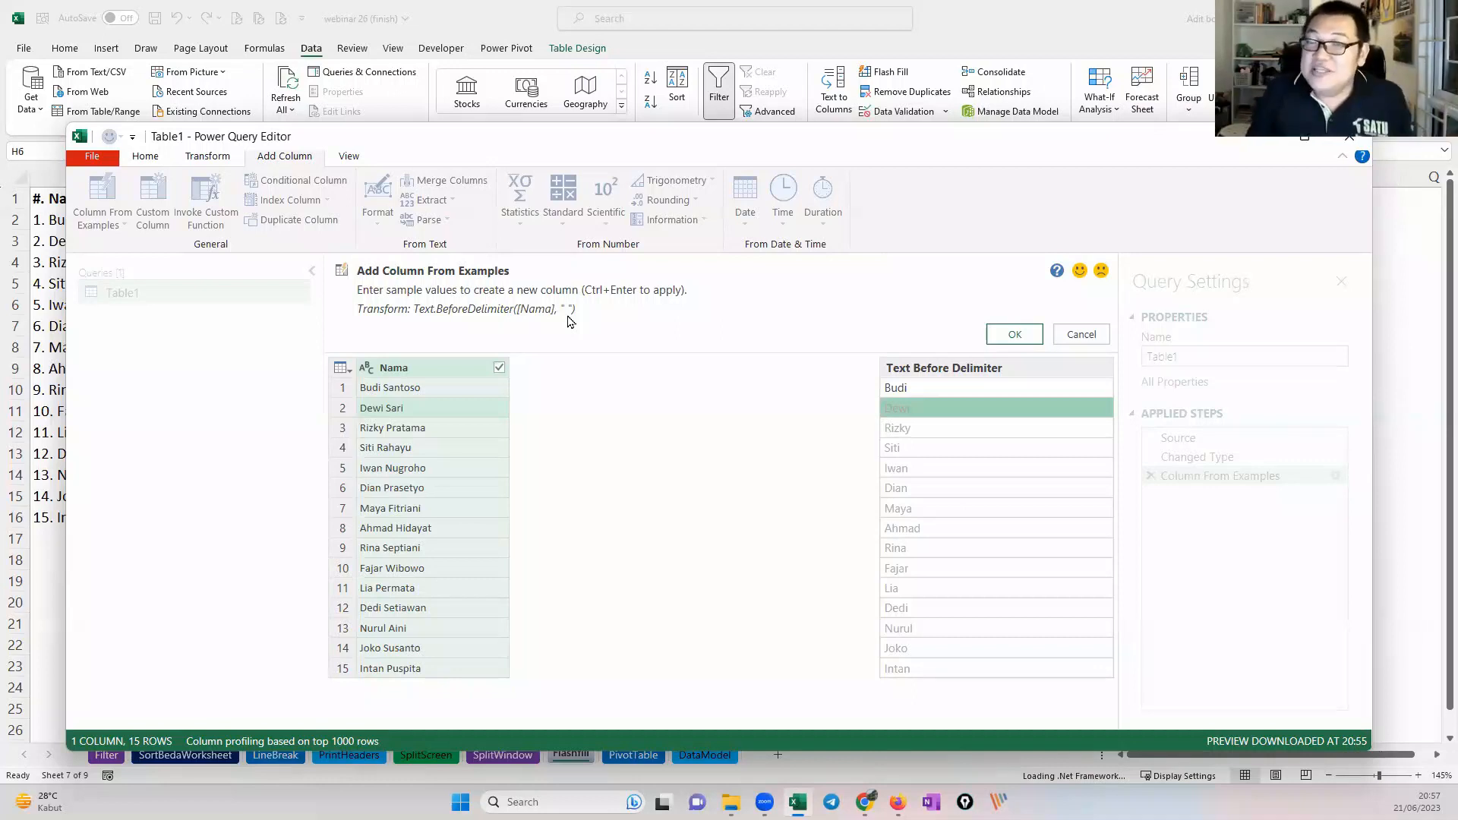
{"action": "left_click", "coordinate": [1016, 335]}
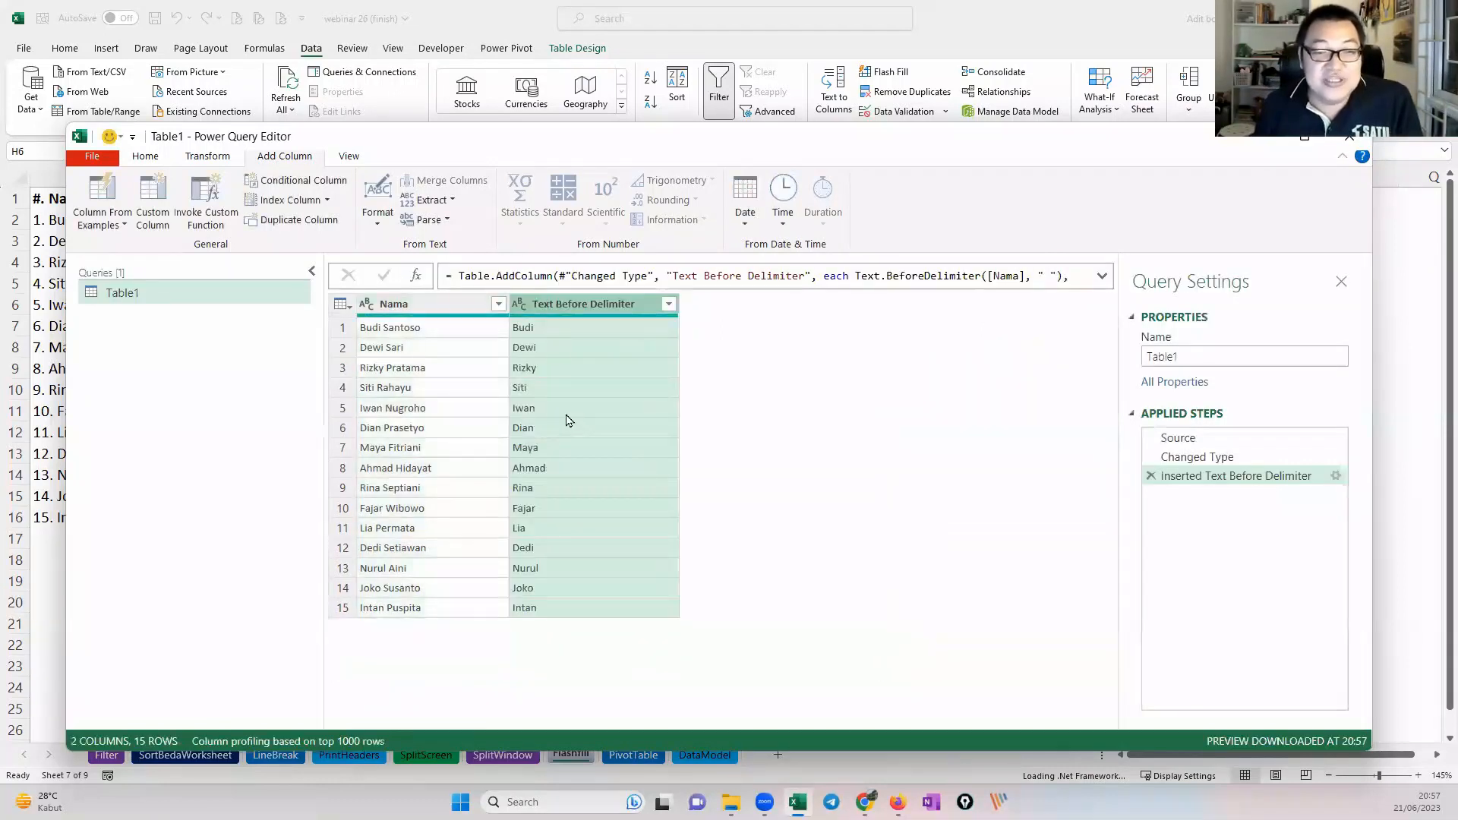
Step: Rename the new given-name column as Depan
{"action": "double_click", "coordinate": [586, 305]}
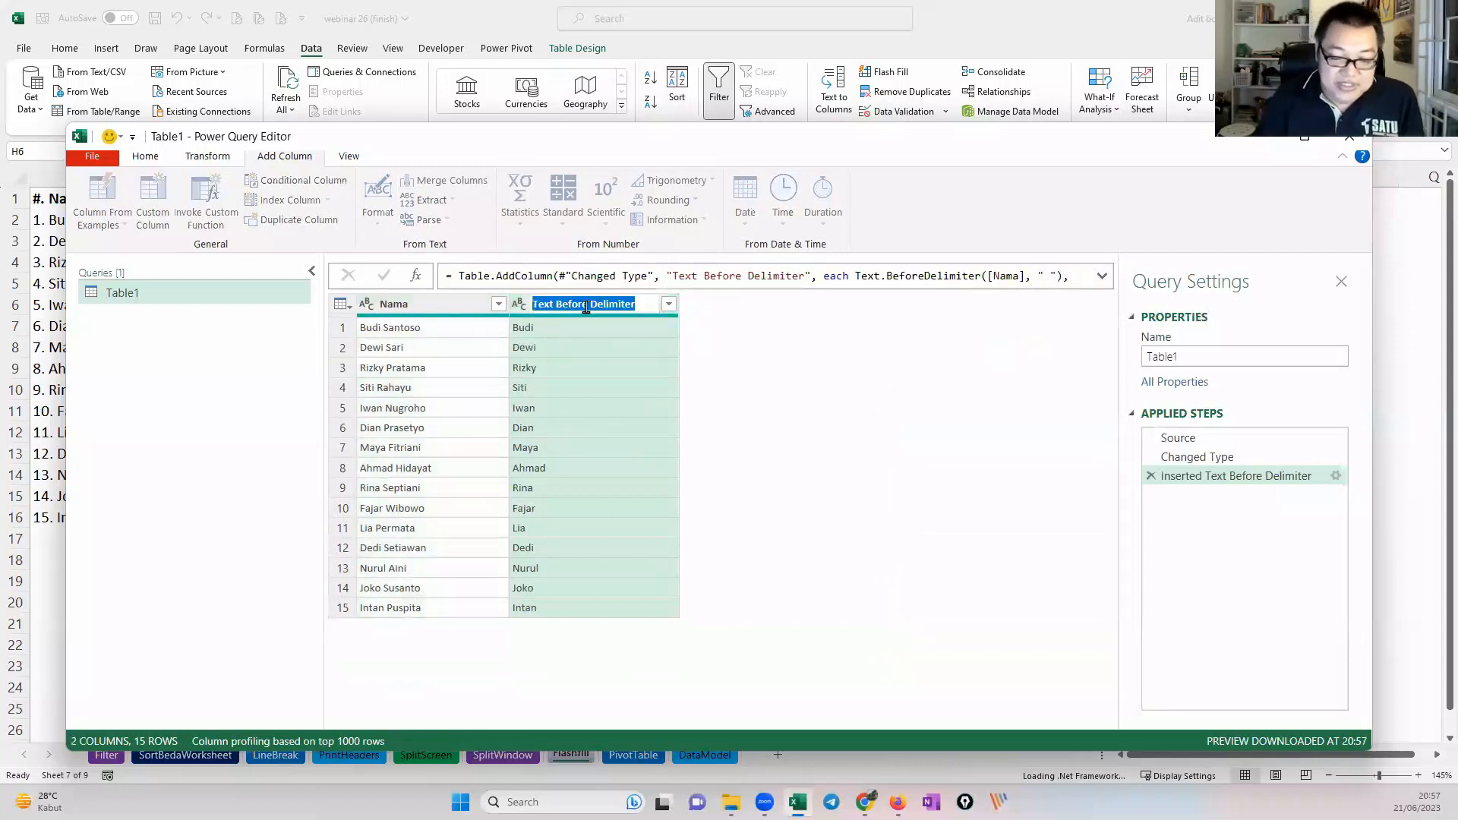
{"action": "type", "text": "Dp"}
{"action": "type", "text": "epan"}
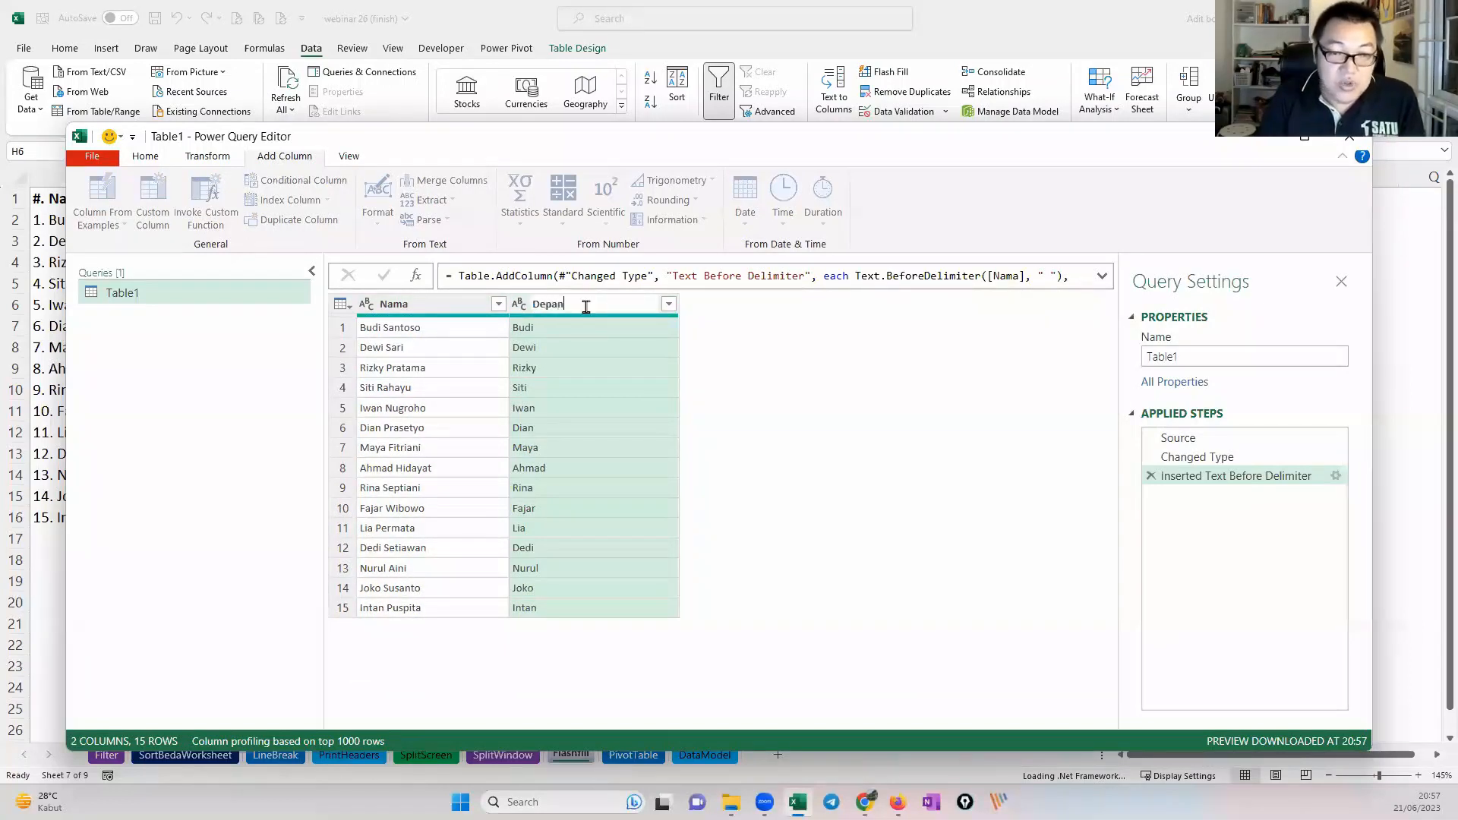
{"action": "key", "text": "Return"}
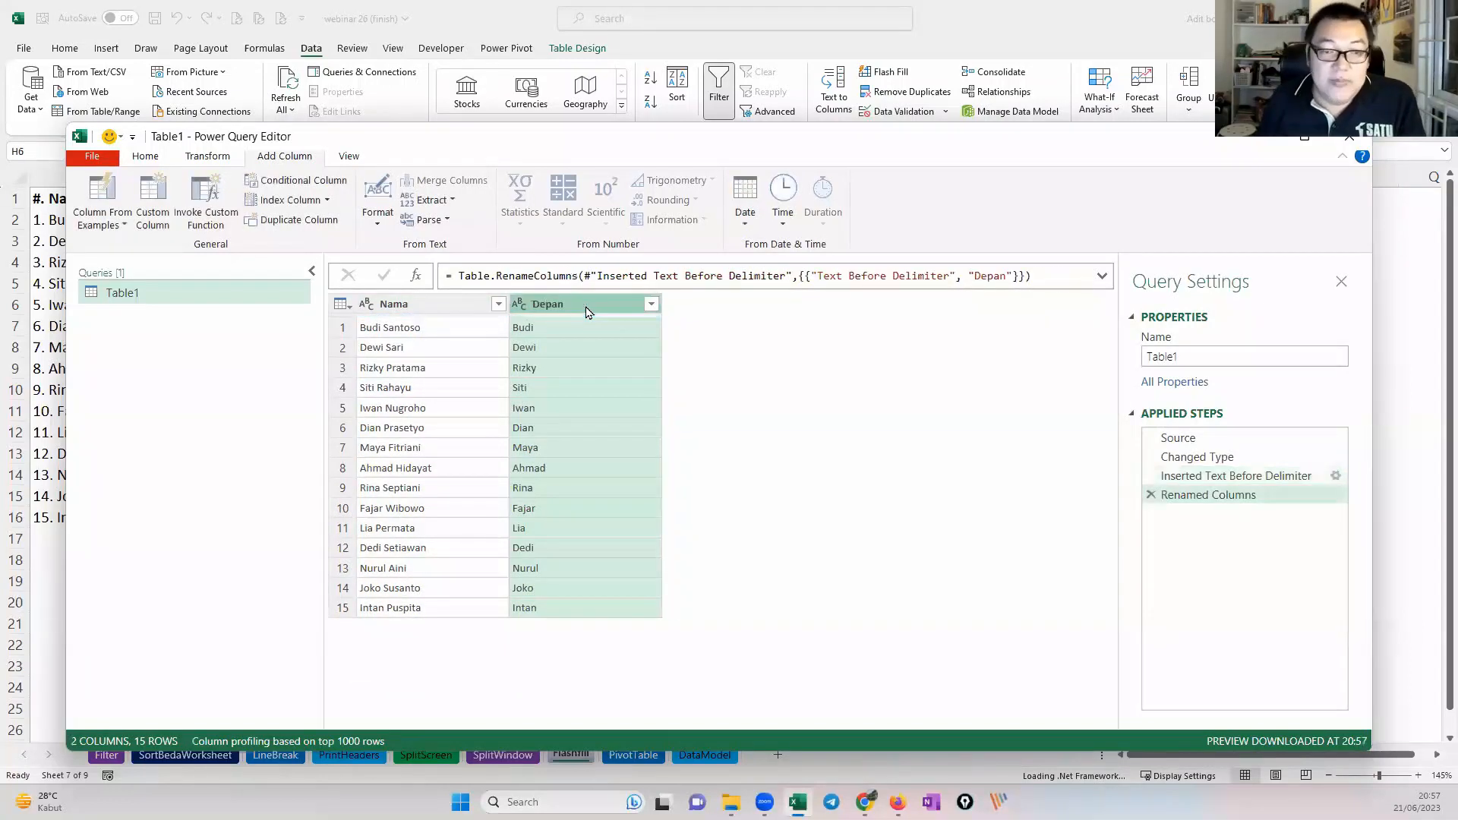
Step: Add another column from examples based only on the Nama column, giving the first person's surname as the sample value
{"action": "left_click", "coordinate": [452, 307]}
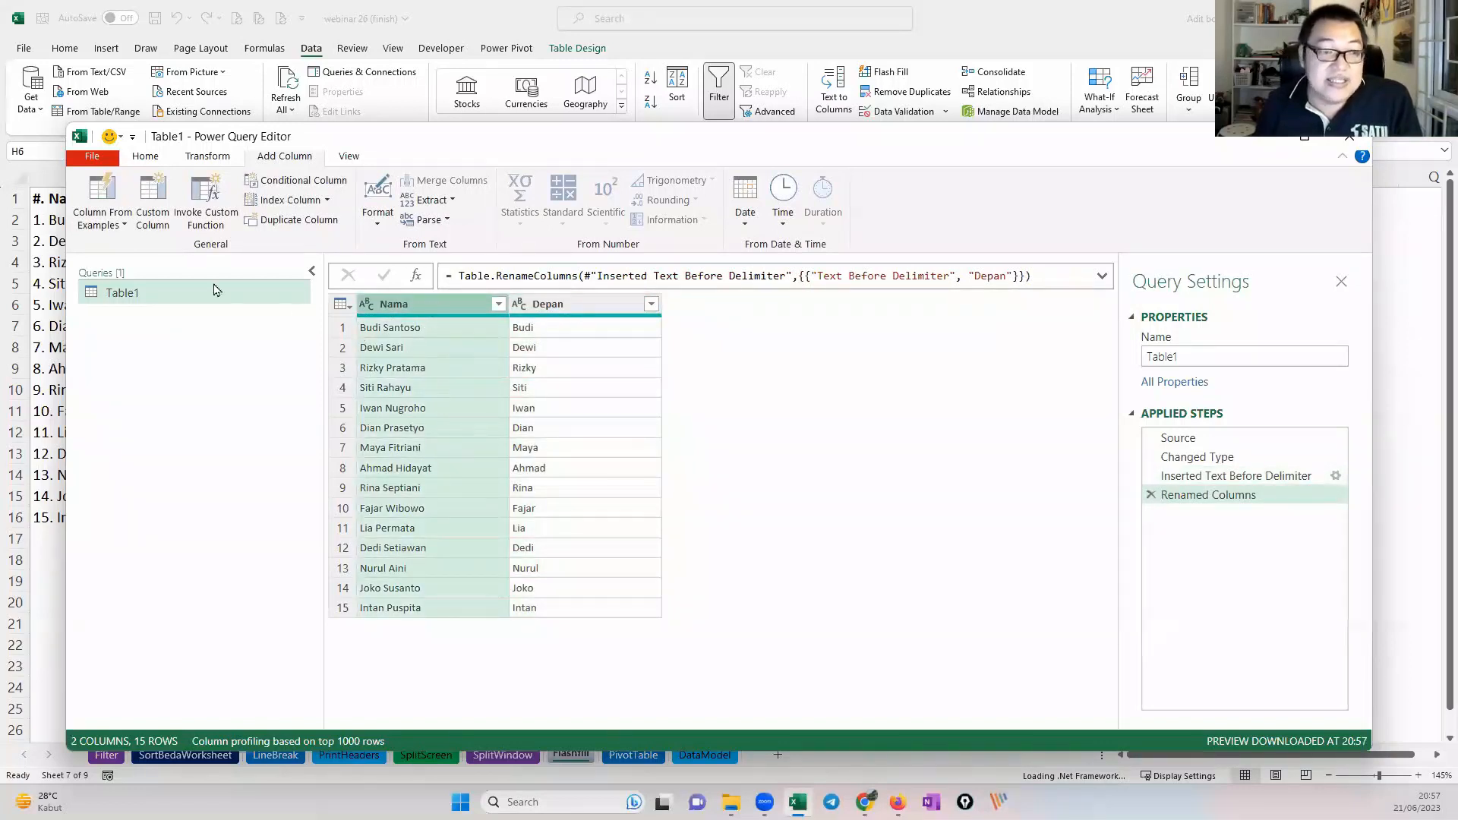
{"action": "left_click", "coordinate": [117, 221]}
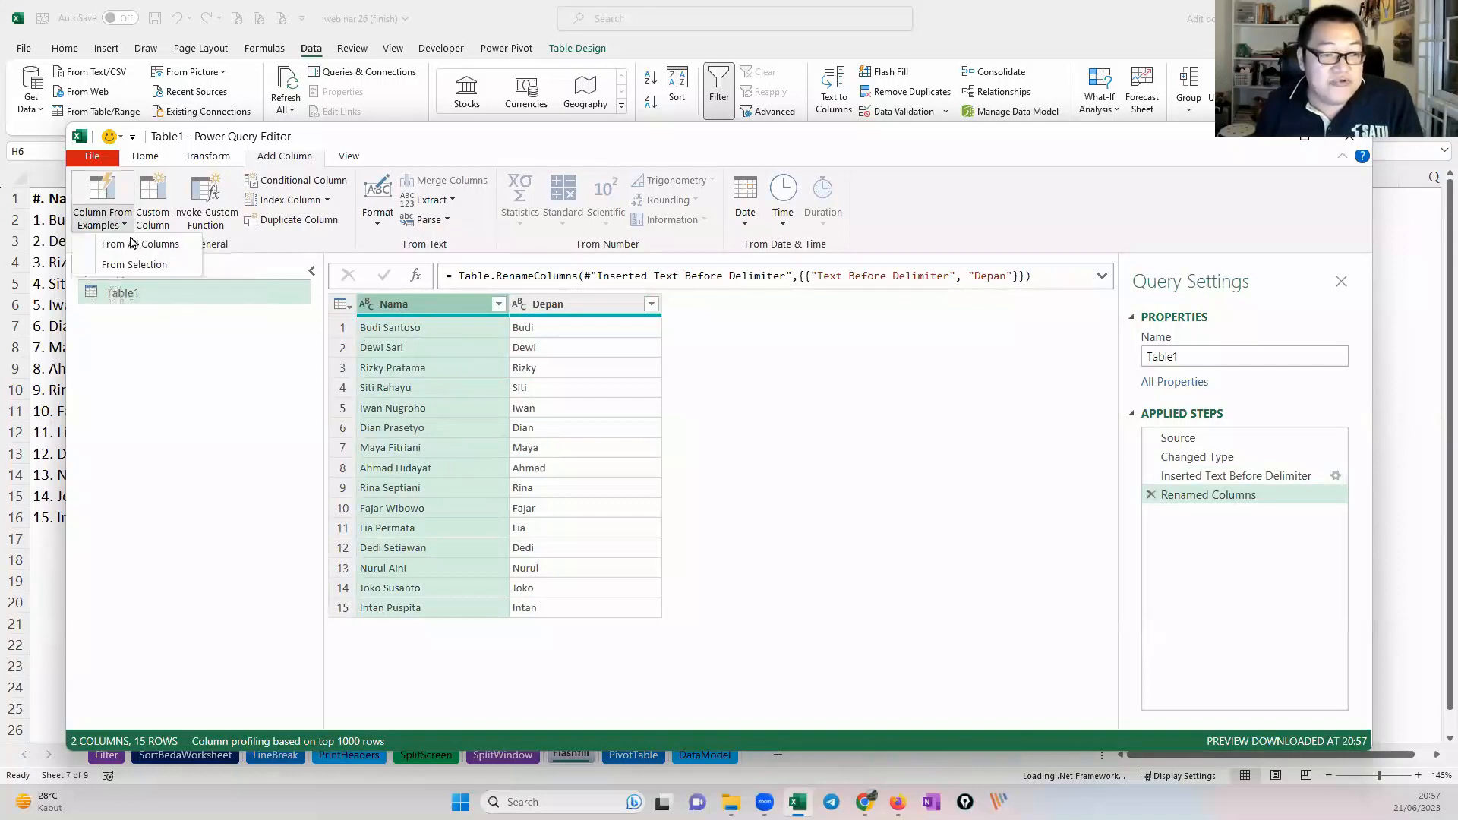
{"action": "left_click", "coordinate": [153, 264]}
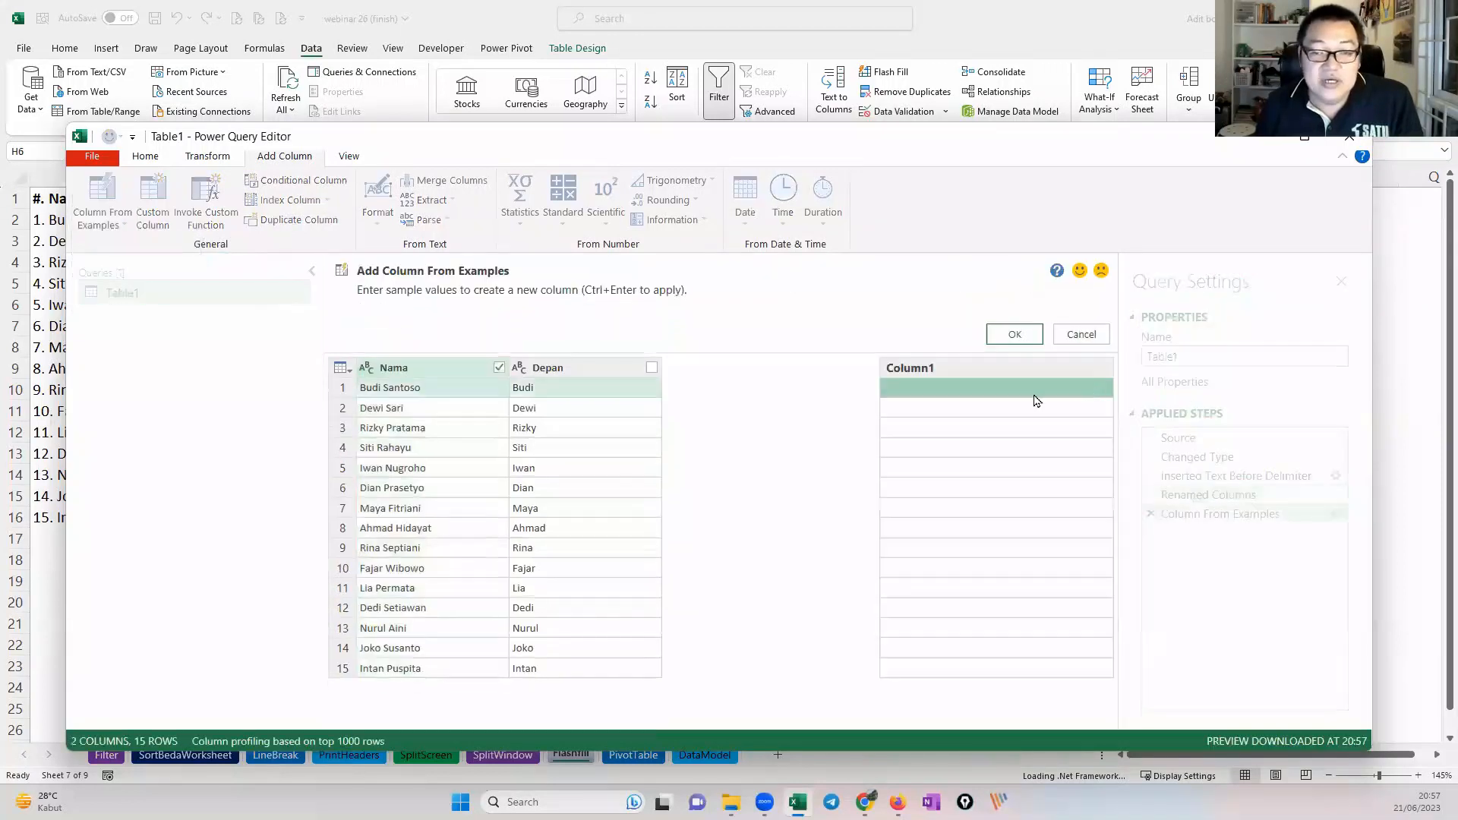
{"action": "type", "text": "S"}
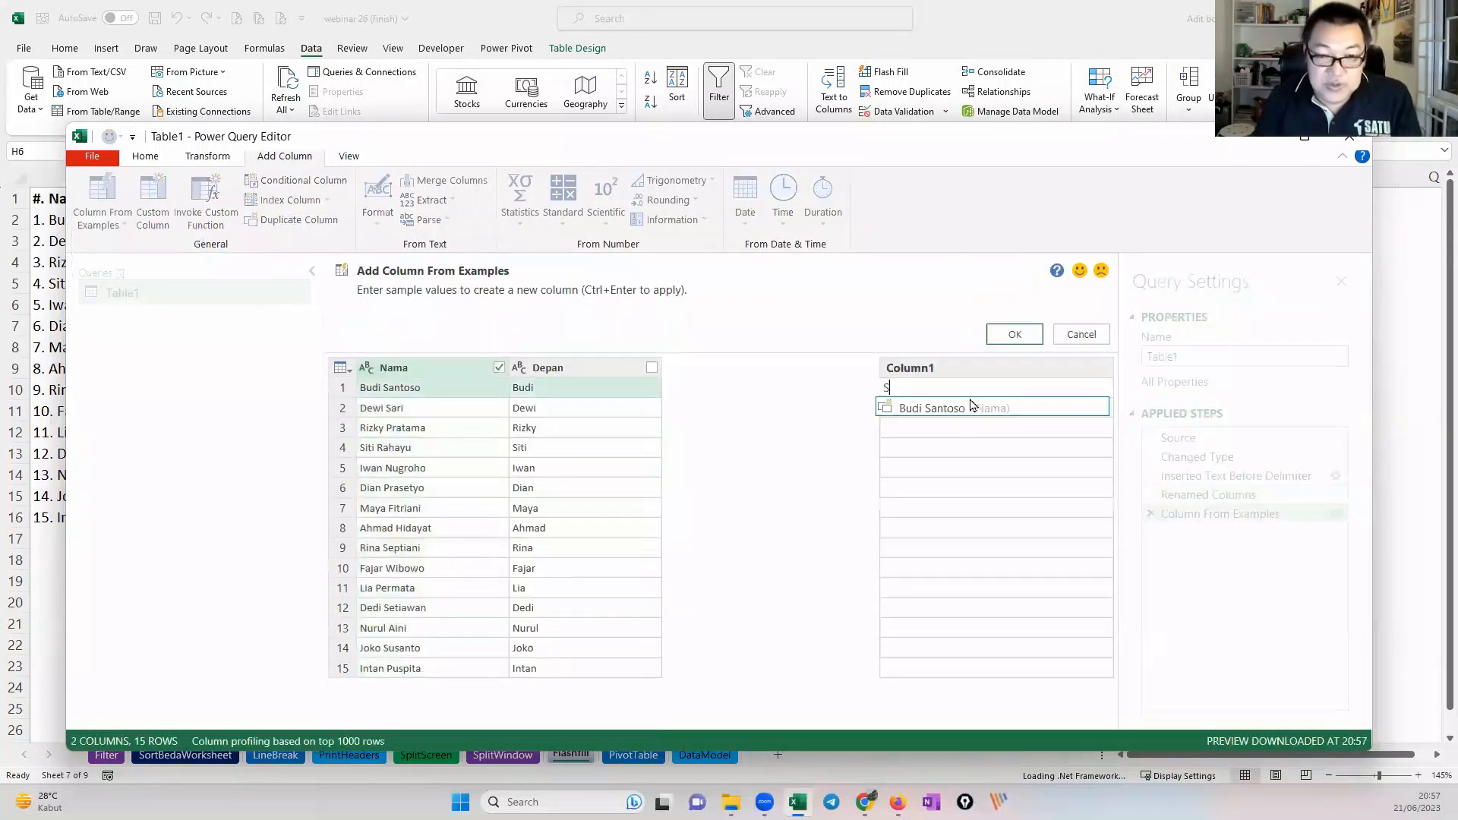
{"action": "type", "text": "antoso"}
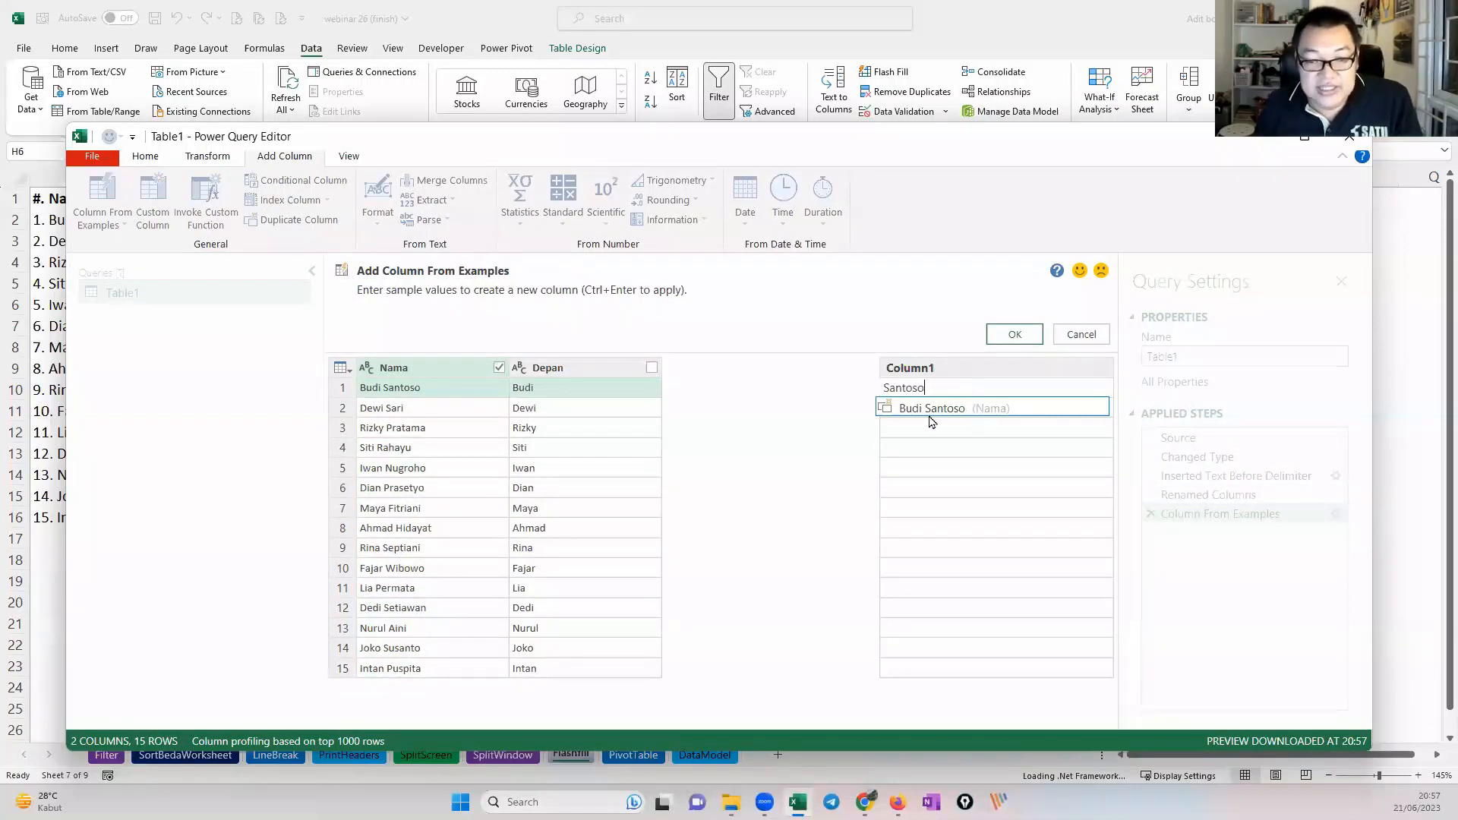
{"action": "key", "text": "Return"}
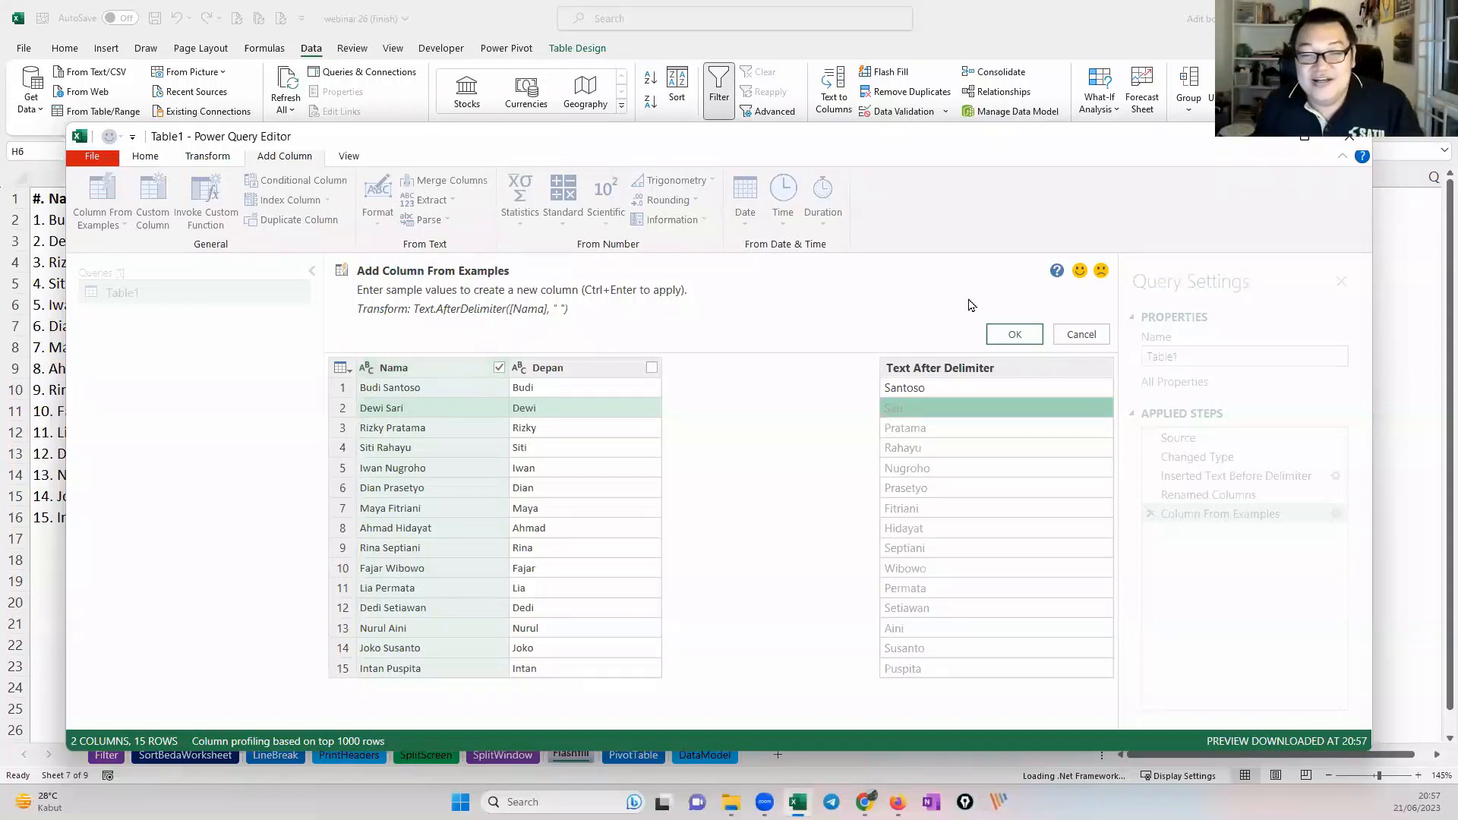
{"action": "left_click", "coordinate": [1016, 336]}
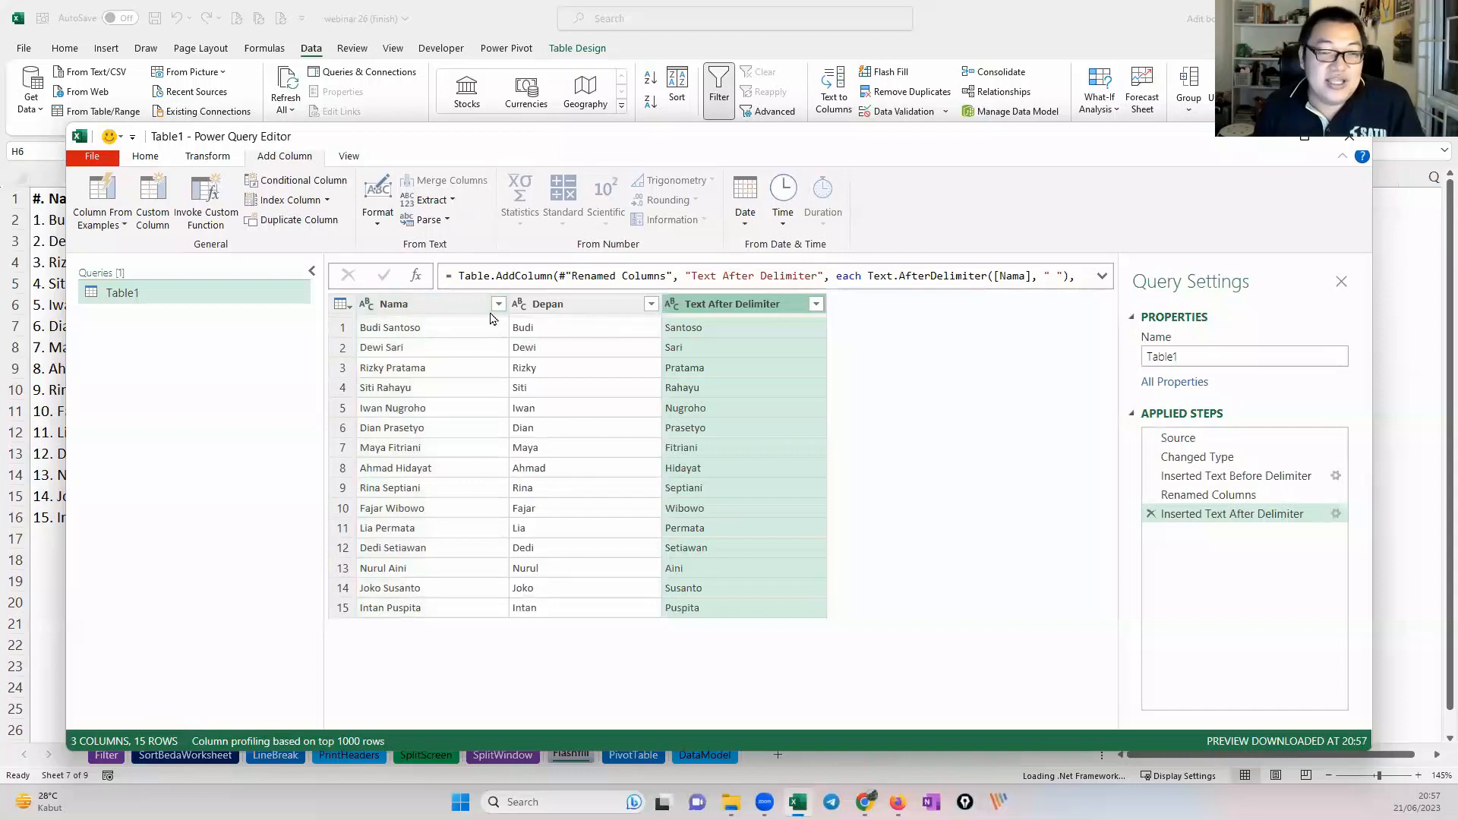
Step: Rename the new surname column as Belakang
{"action": "double_click", "coordinate": [711, 305]}
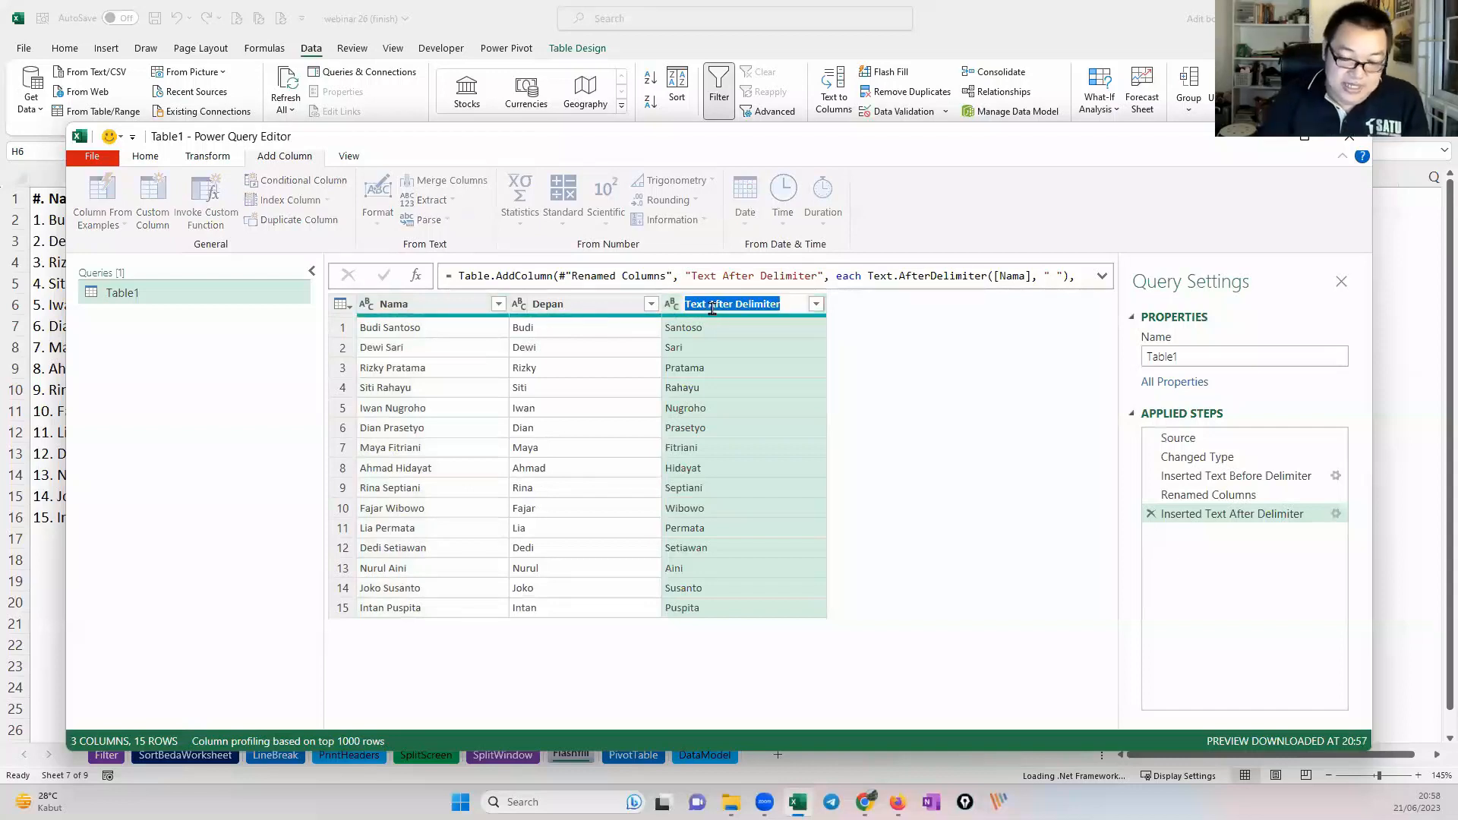
{"action": "type", "text": "Belakang"}
{"action": "key", "text": "Return"}
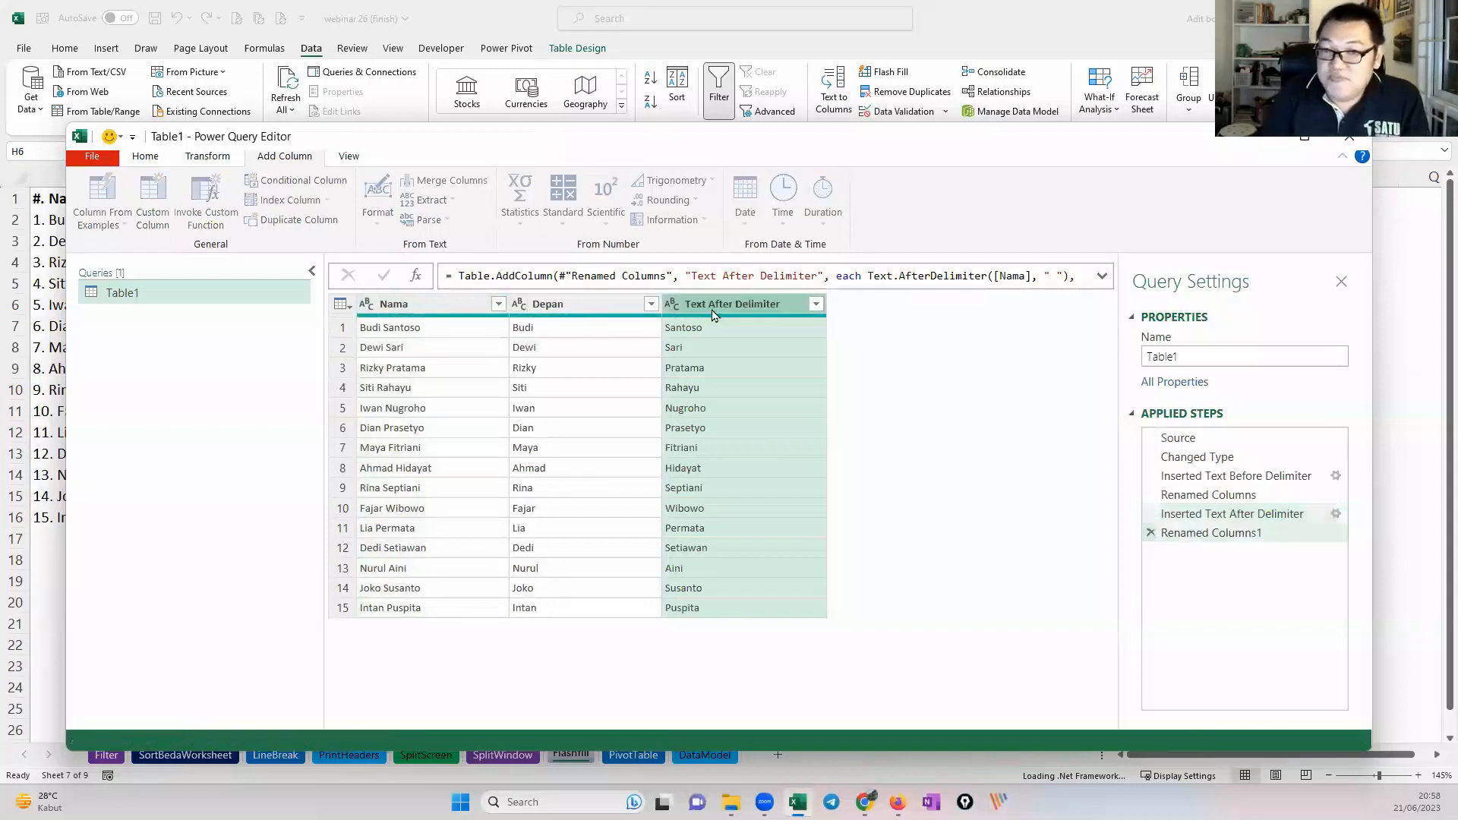
Step: Start a column from examples based only on the Nama column, giving the first two people's names in surname-first order as samples
{"action": "left_click", "coordinate": [448, 311]}
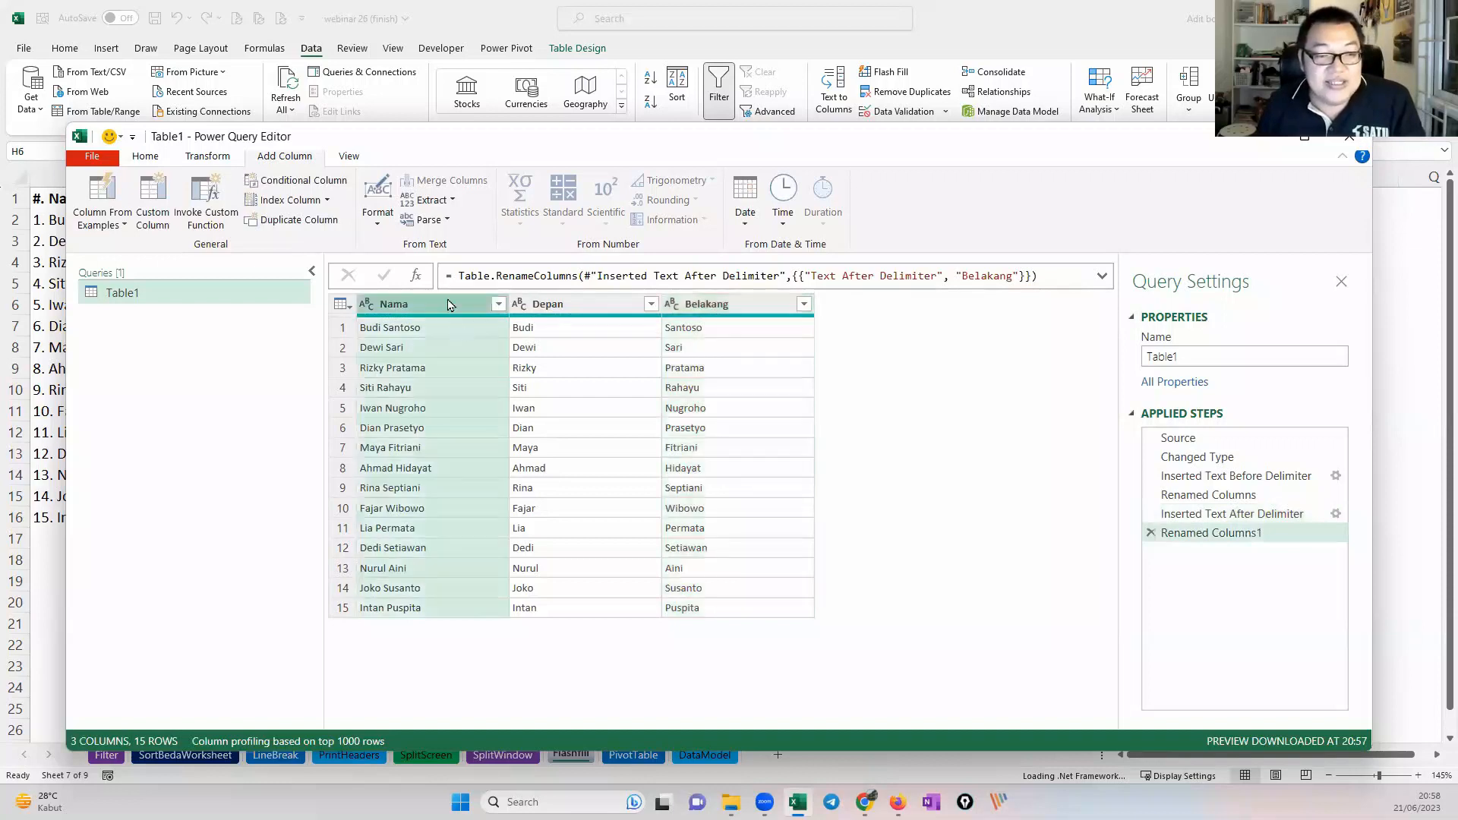
{"action": "left_click", "coordinate": [122, 224]}
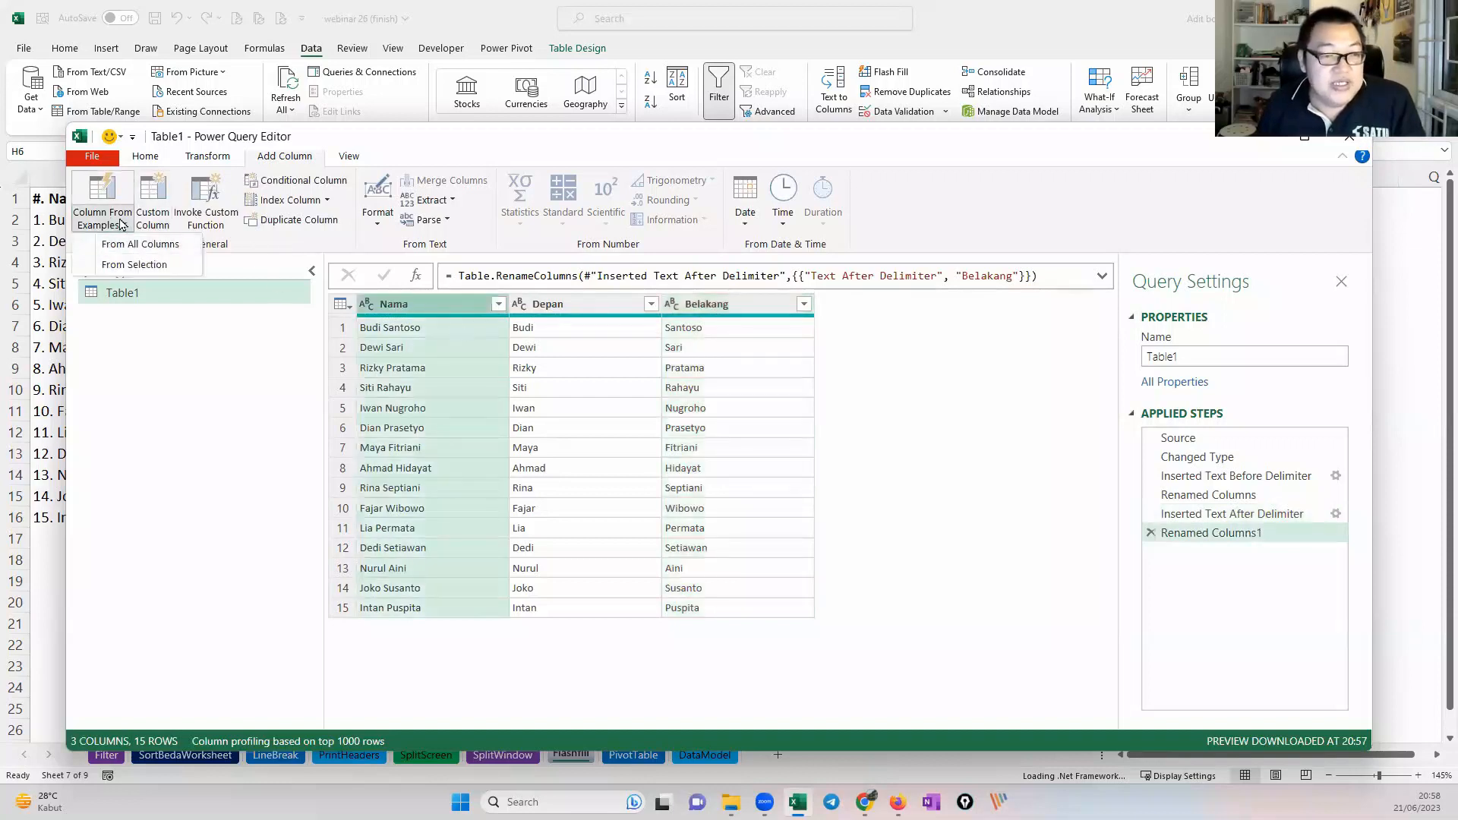
{"action": "left_click", "coordinate": [152, 266]}
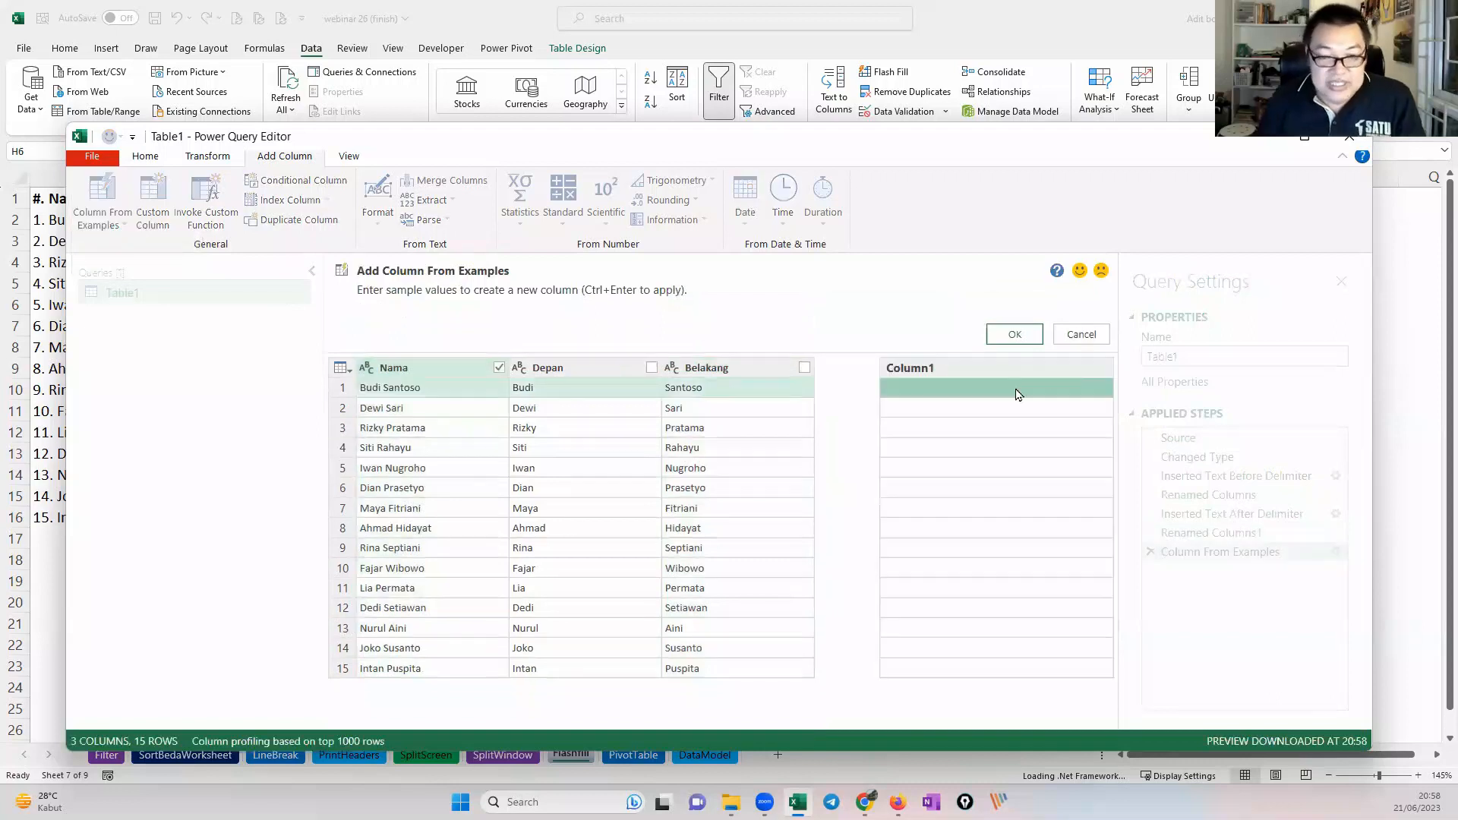
{"action": "type", "text": "Santoso"}
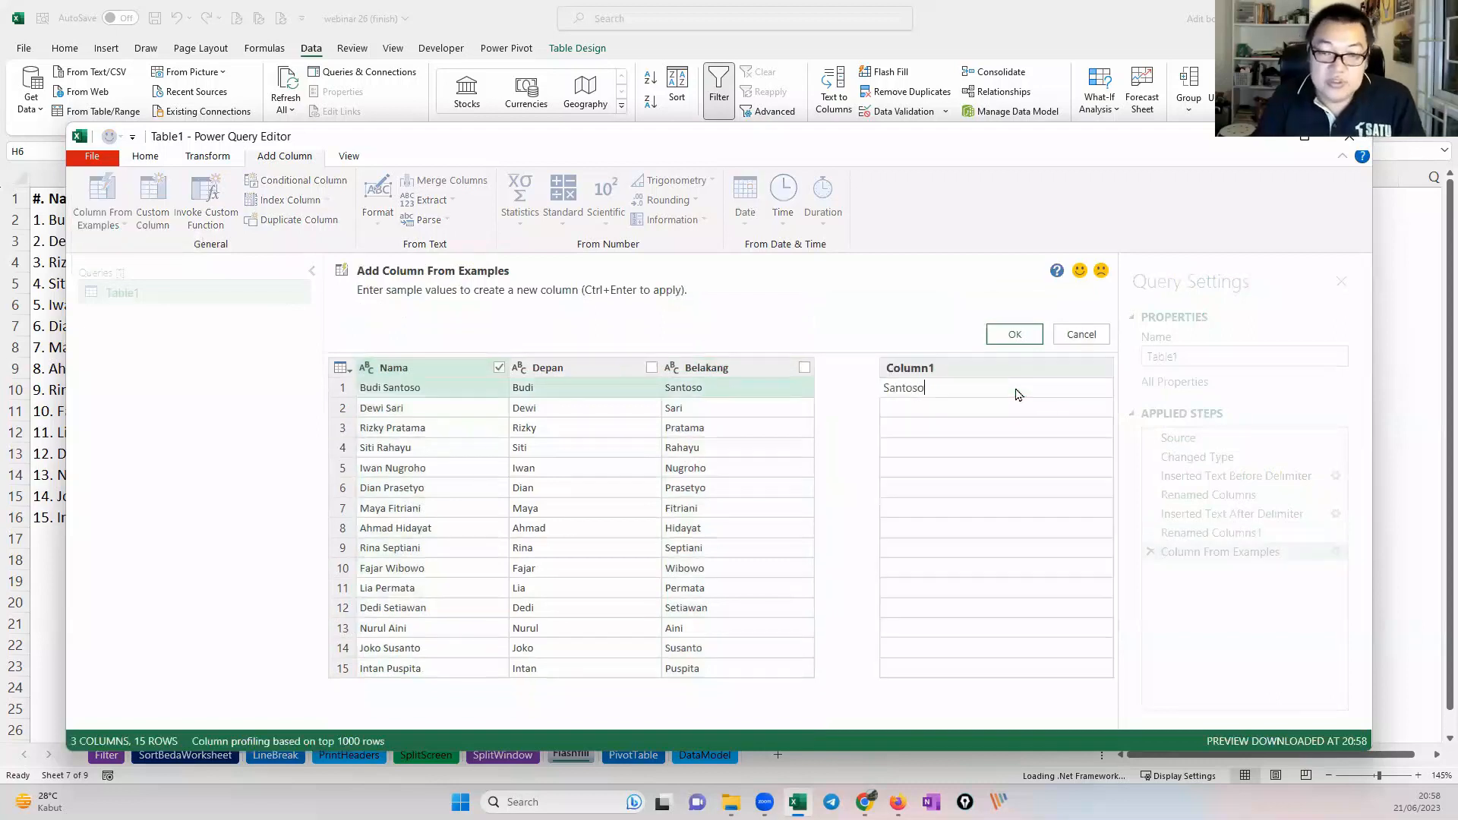
{"action": "type", "text": " Budi"}
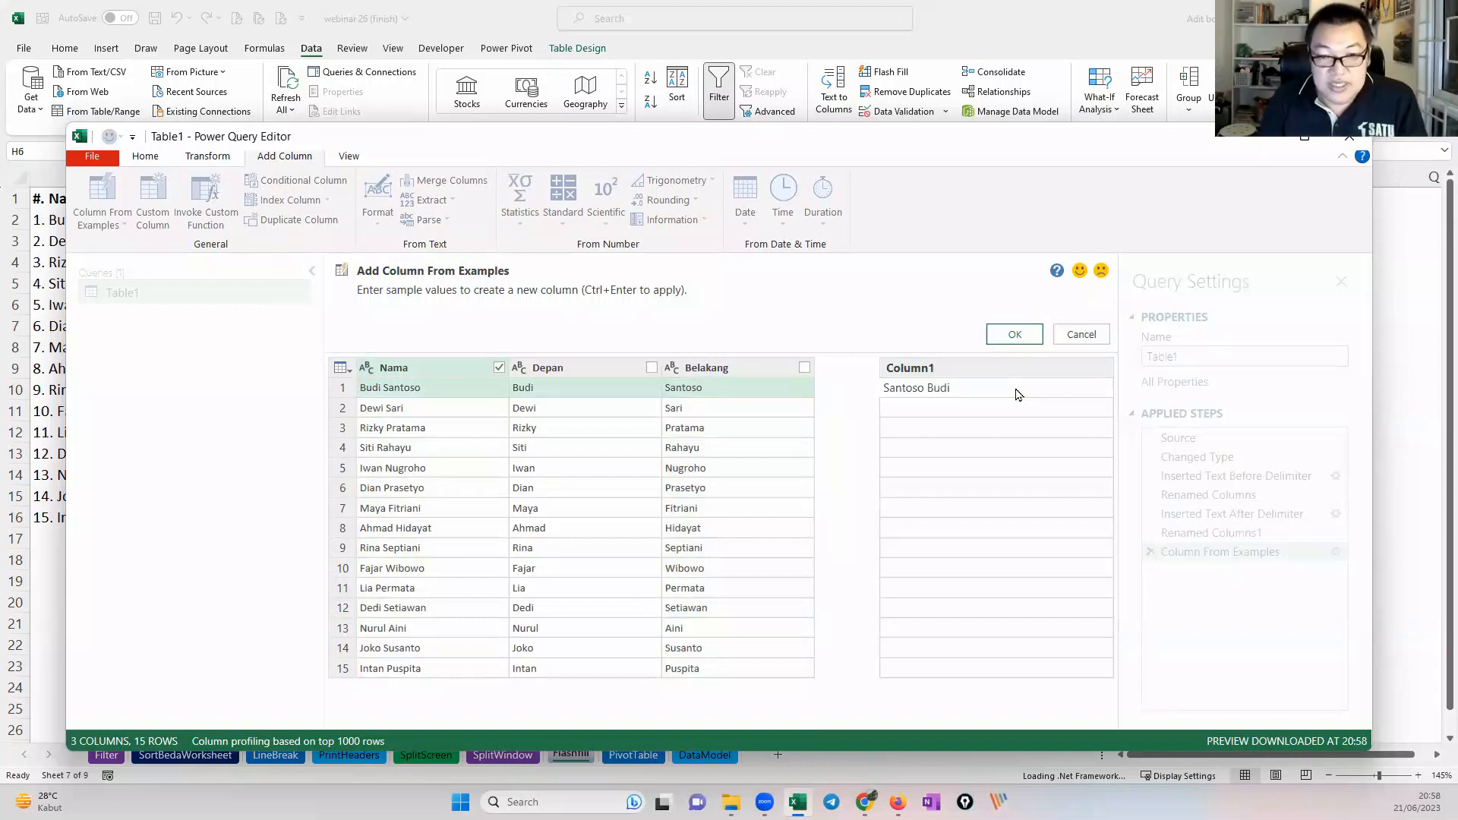
{"action": "key", "text": "Return"}
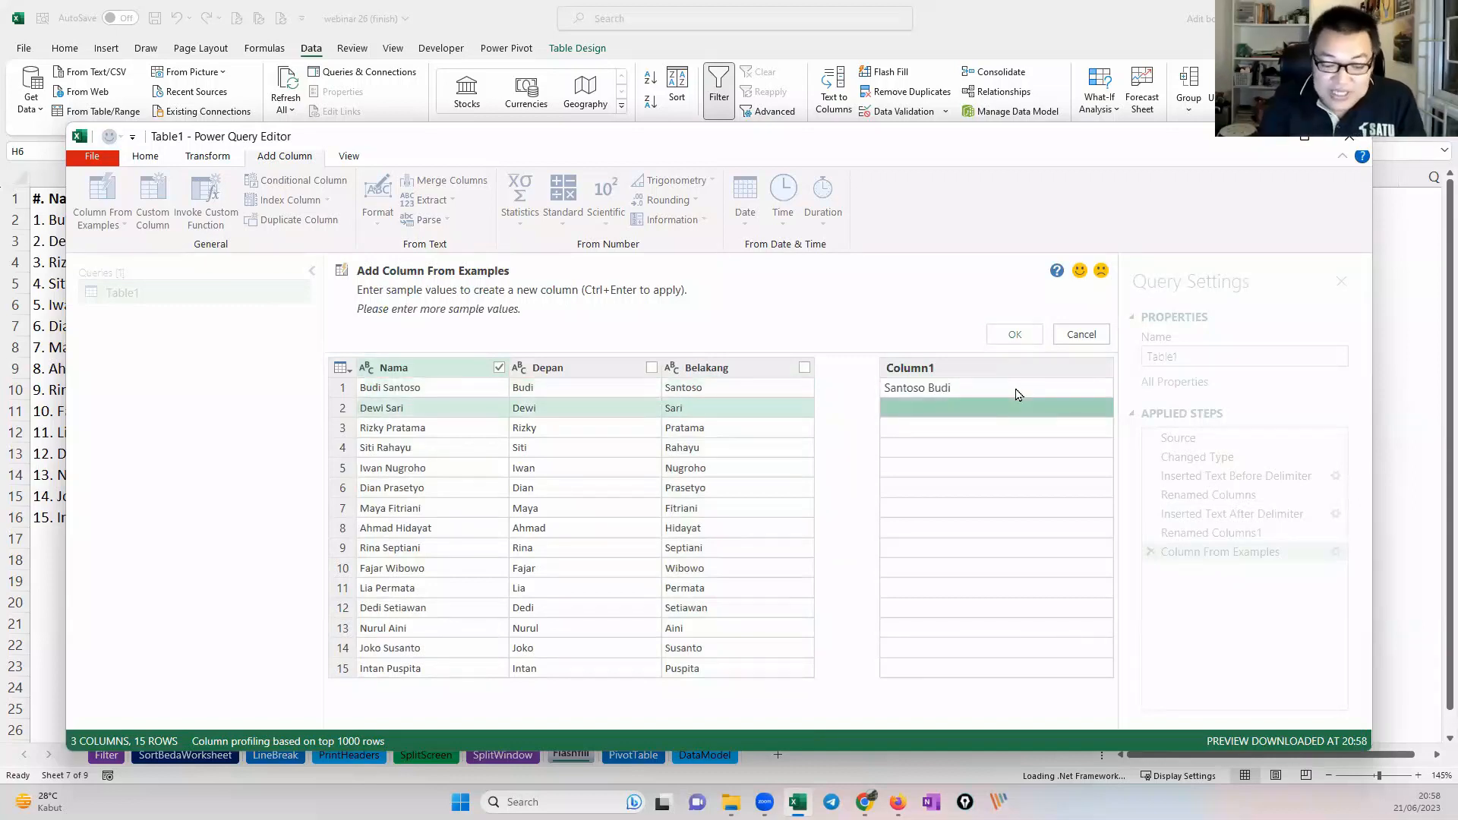
{"action": "type", "text": "Sari Dewi"}
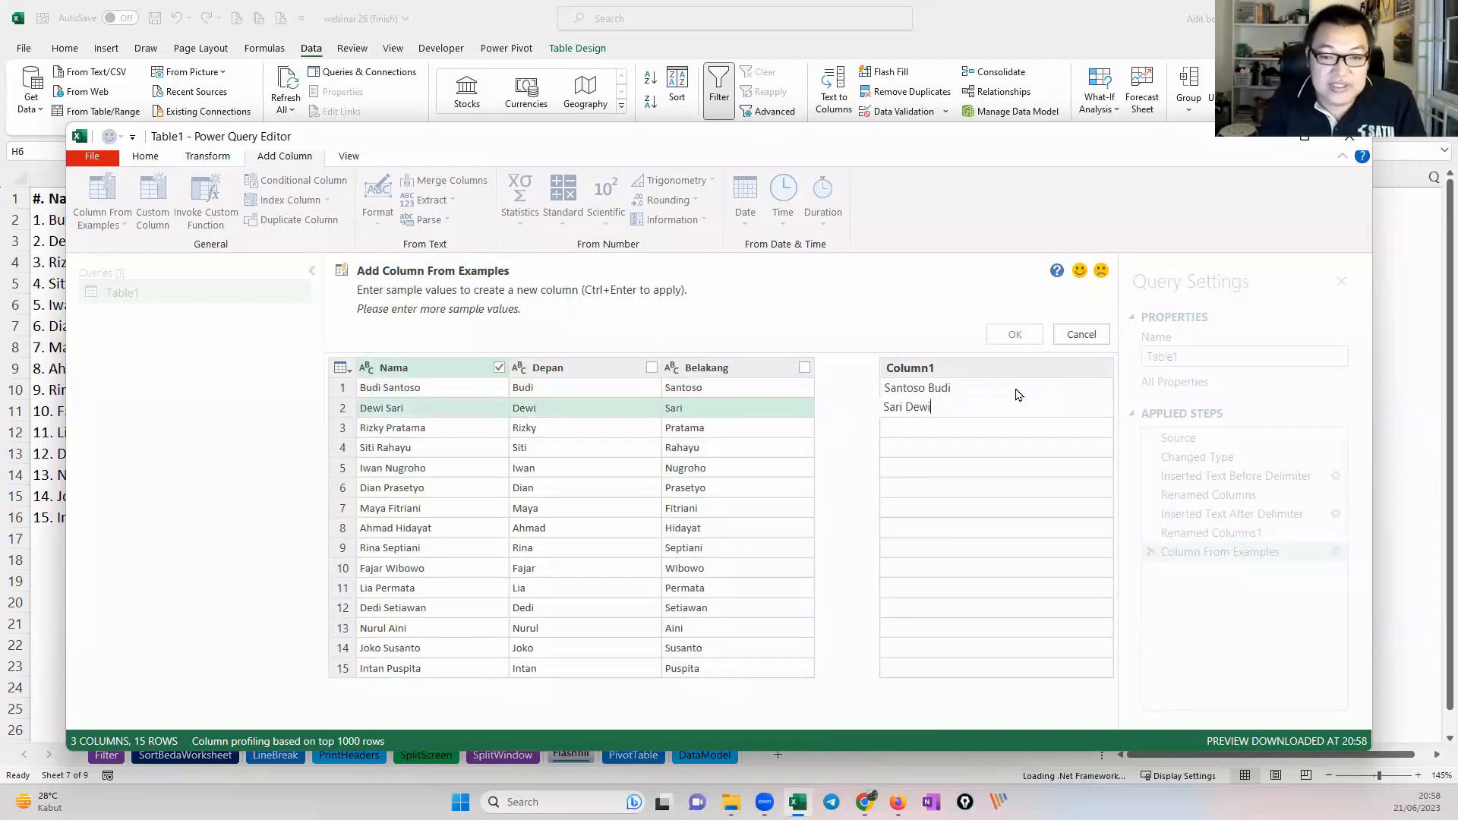
{"action": "key", "text": "Return"}
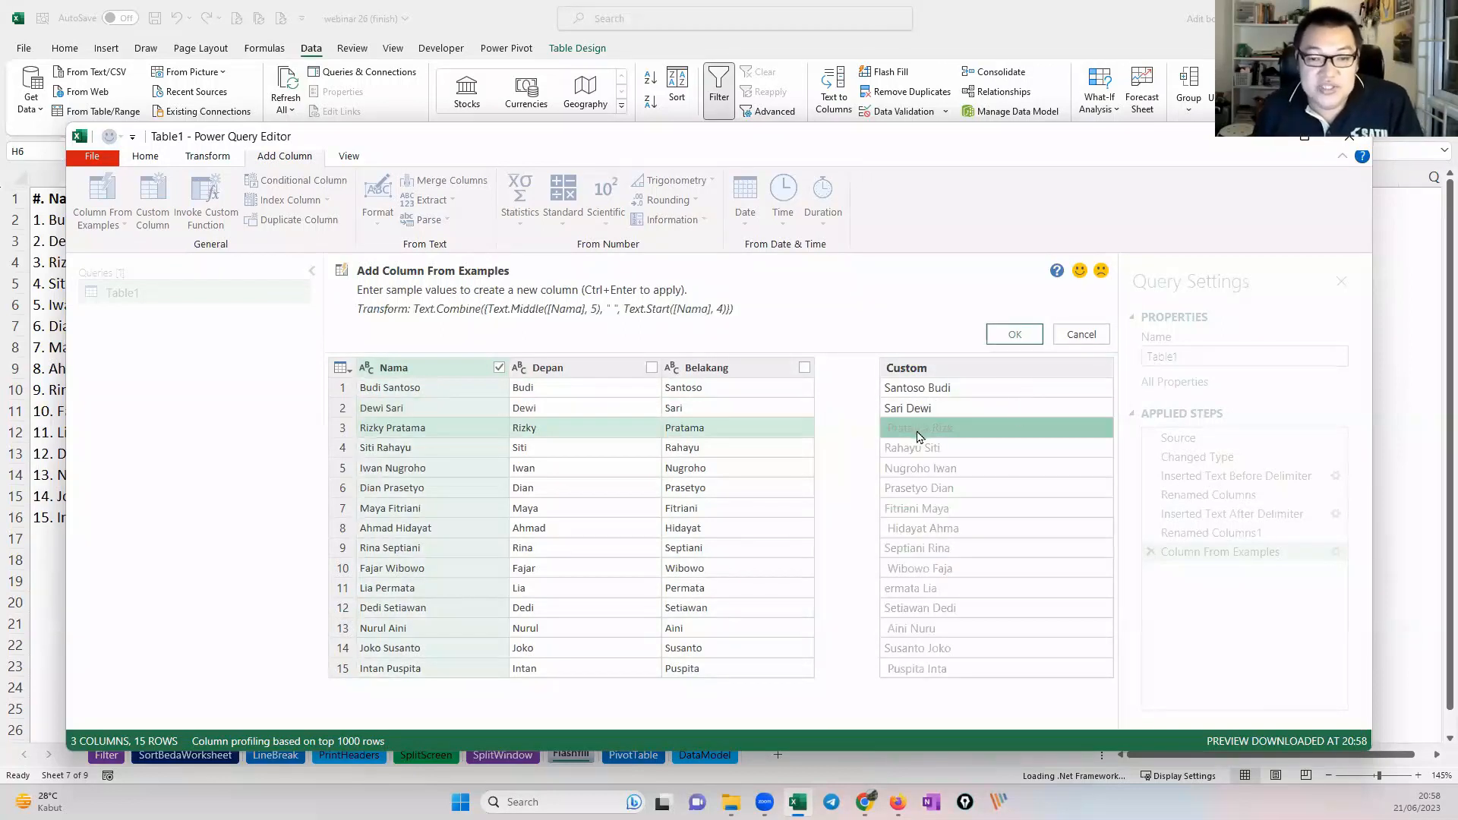
Step: Give the third person's name in surname-first order as a further sample and add the resulting column to the query
{"action": "type", "text": "Pra"}
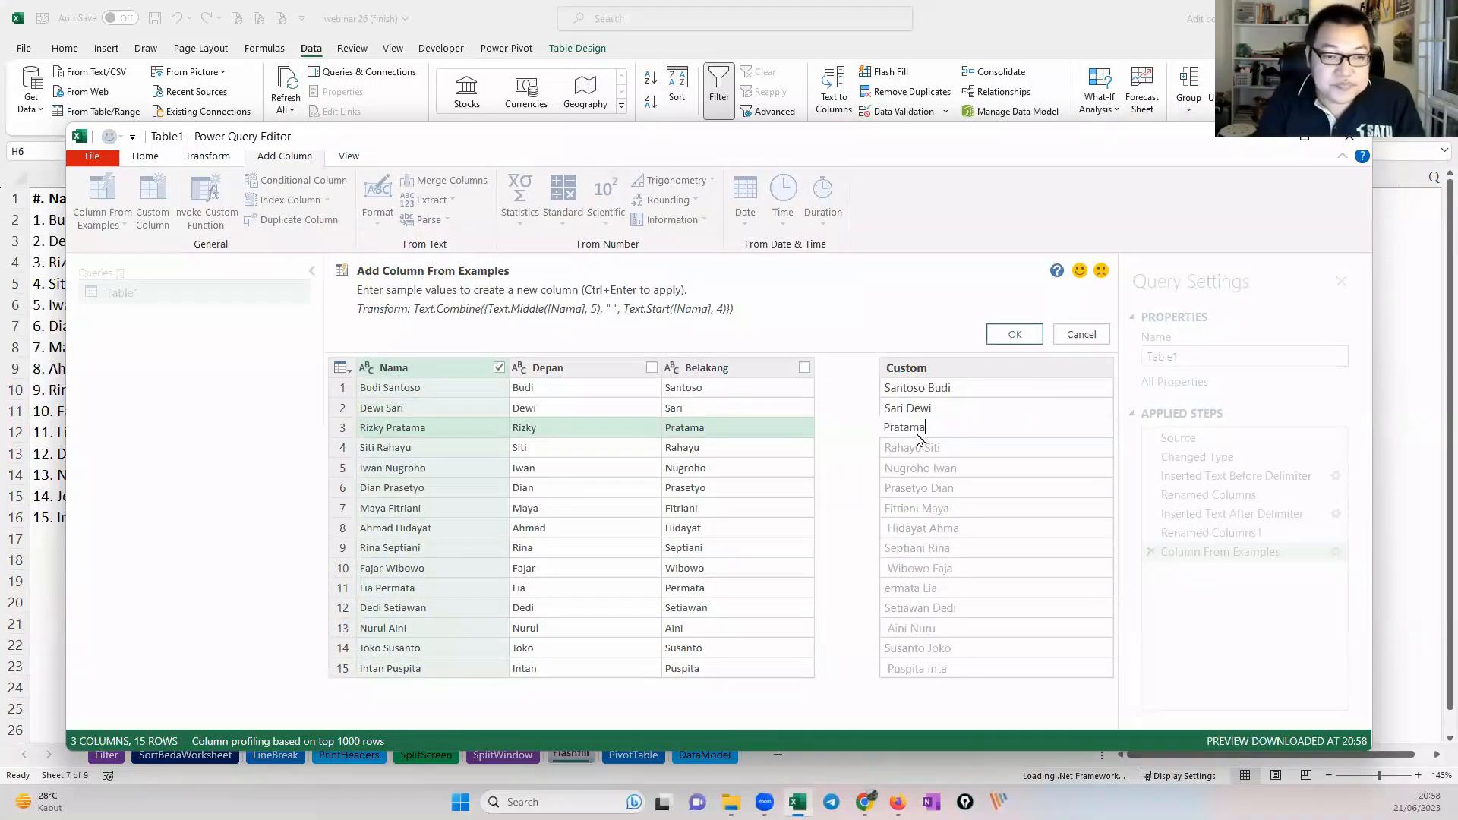
{"action": "type", "text": "tama"}
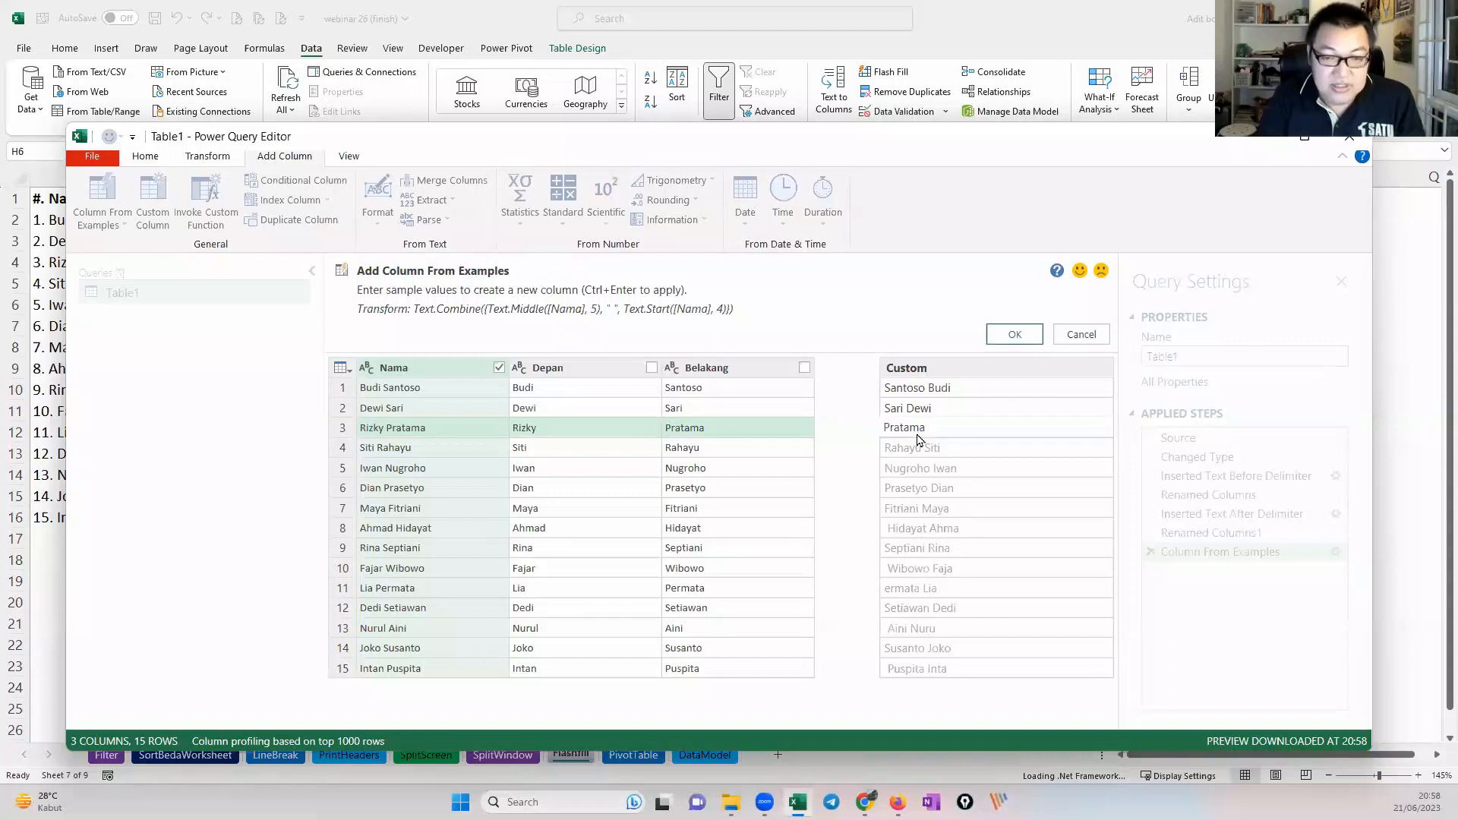
{"action": "type", "text": " Rizky"}
{"action": "key", "text": "Return"}
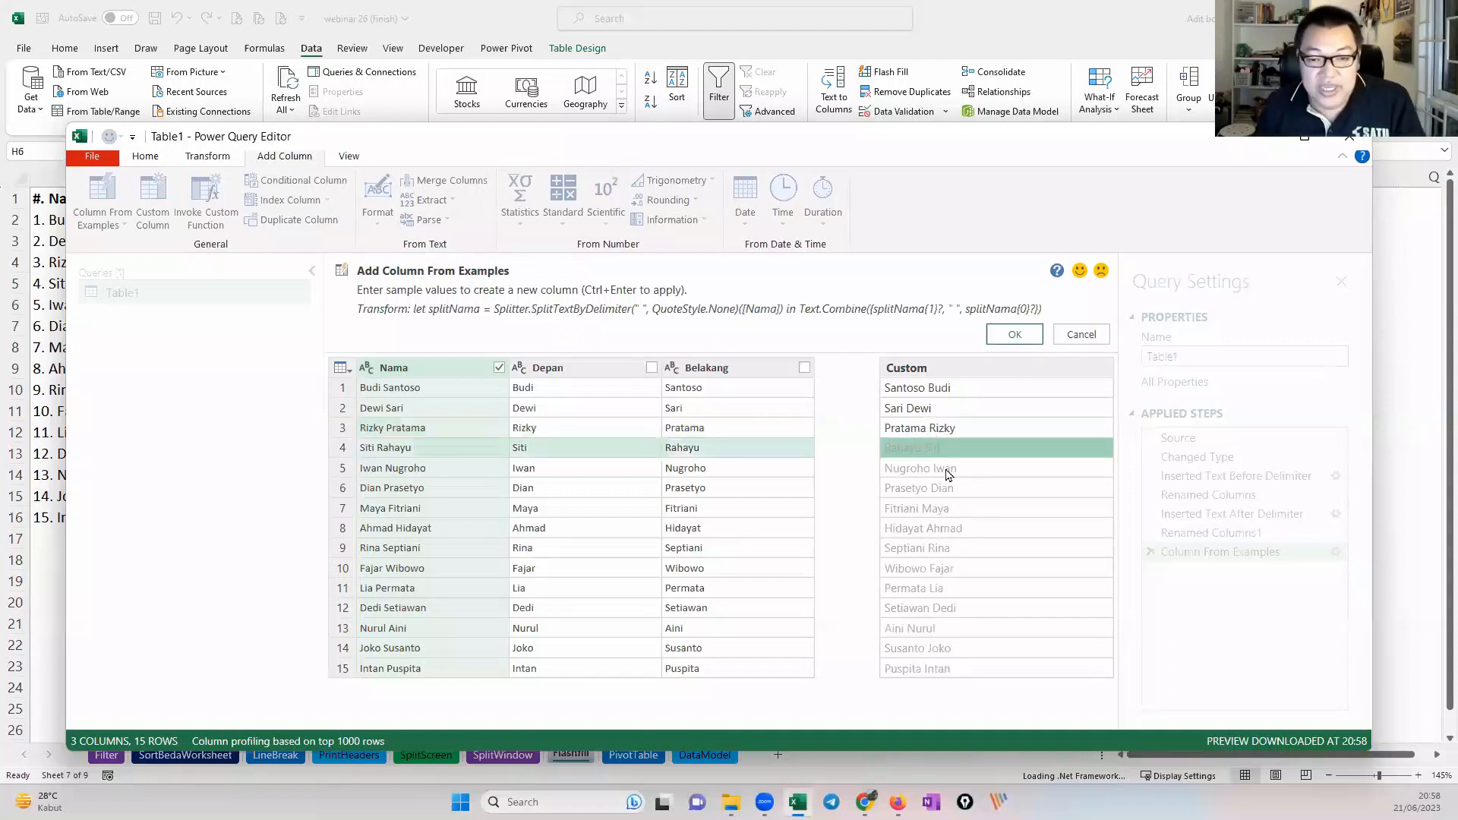
{"action": "left_click", "coordinate": [471, 589]}
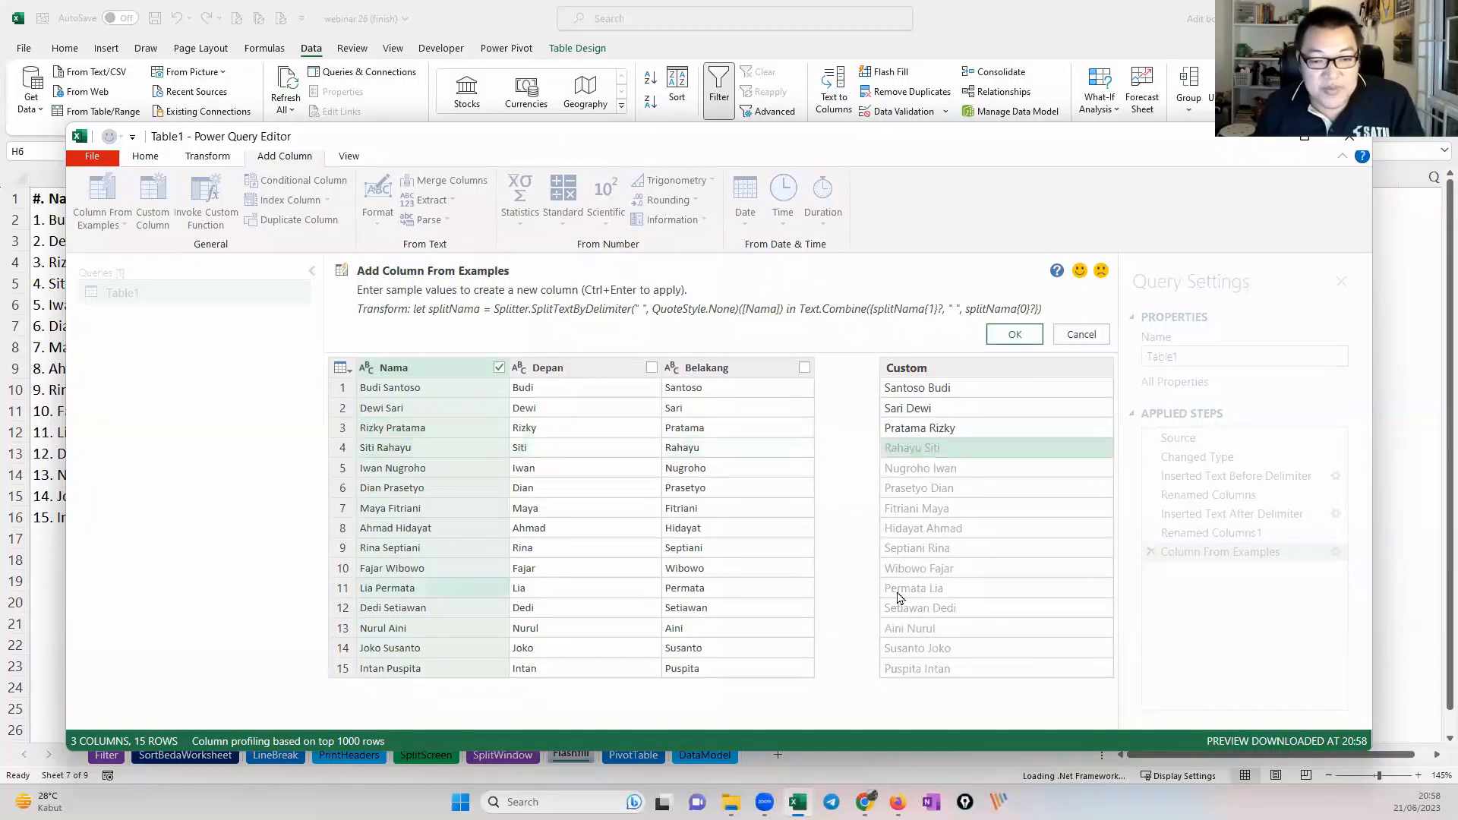
{"action": "left_click", "coordinate": [930, 557]}
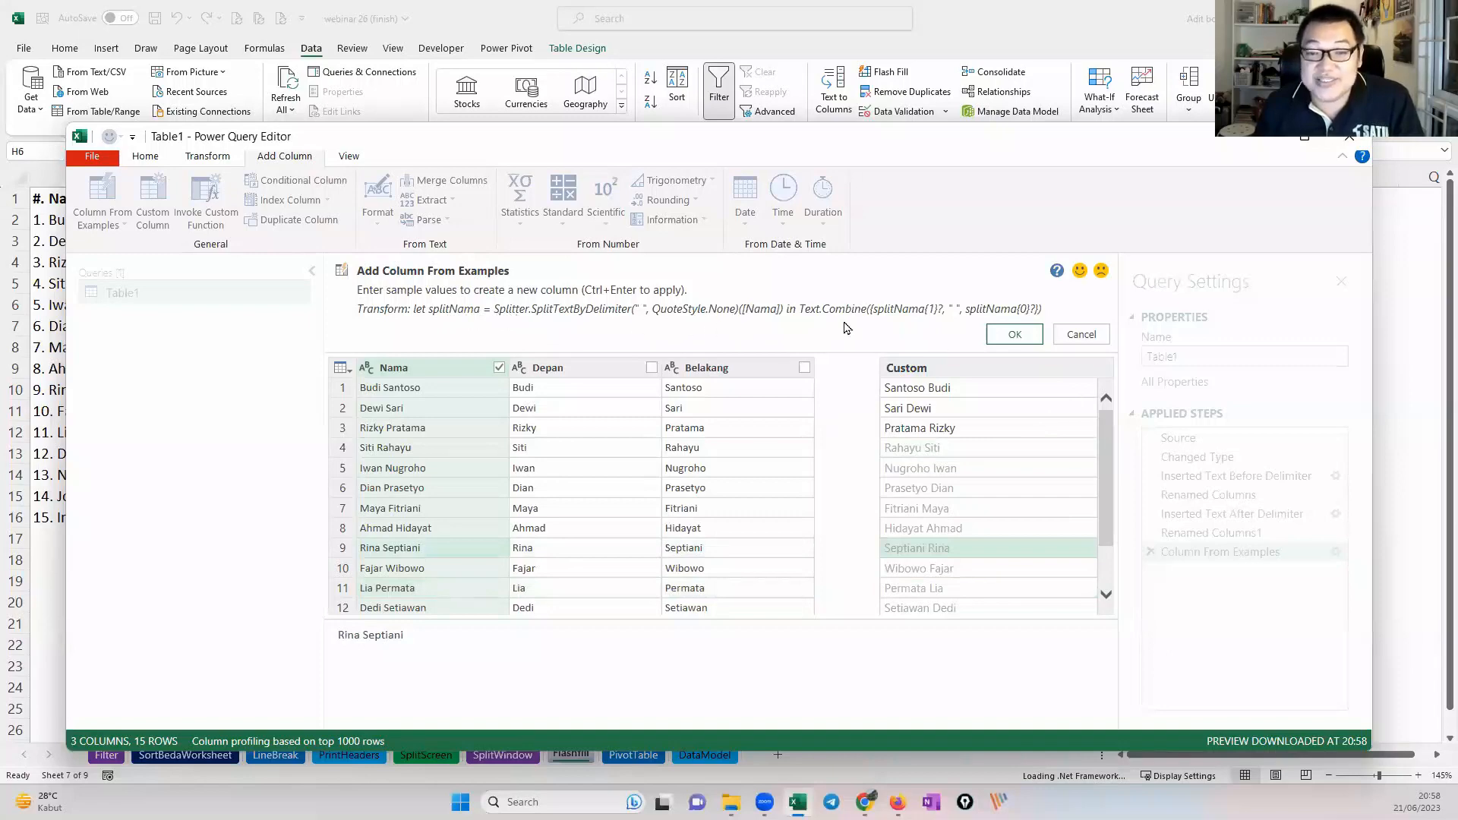
{"action": "left_click", "coordinate": [1017, 334]}
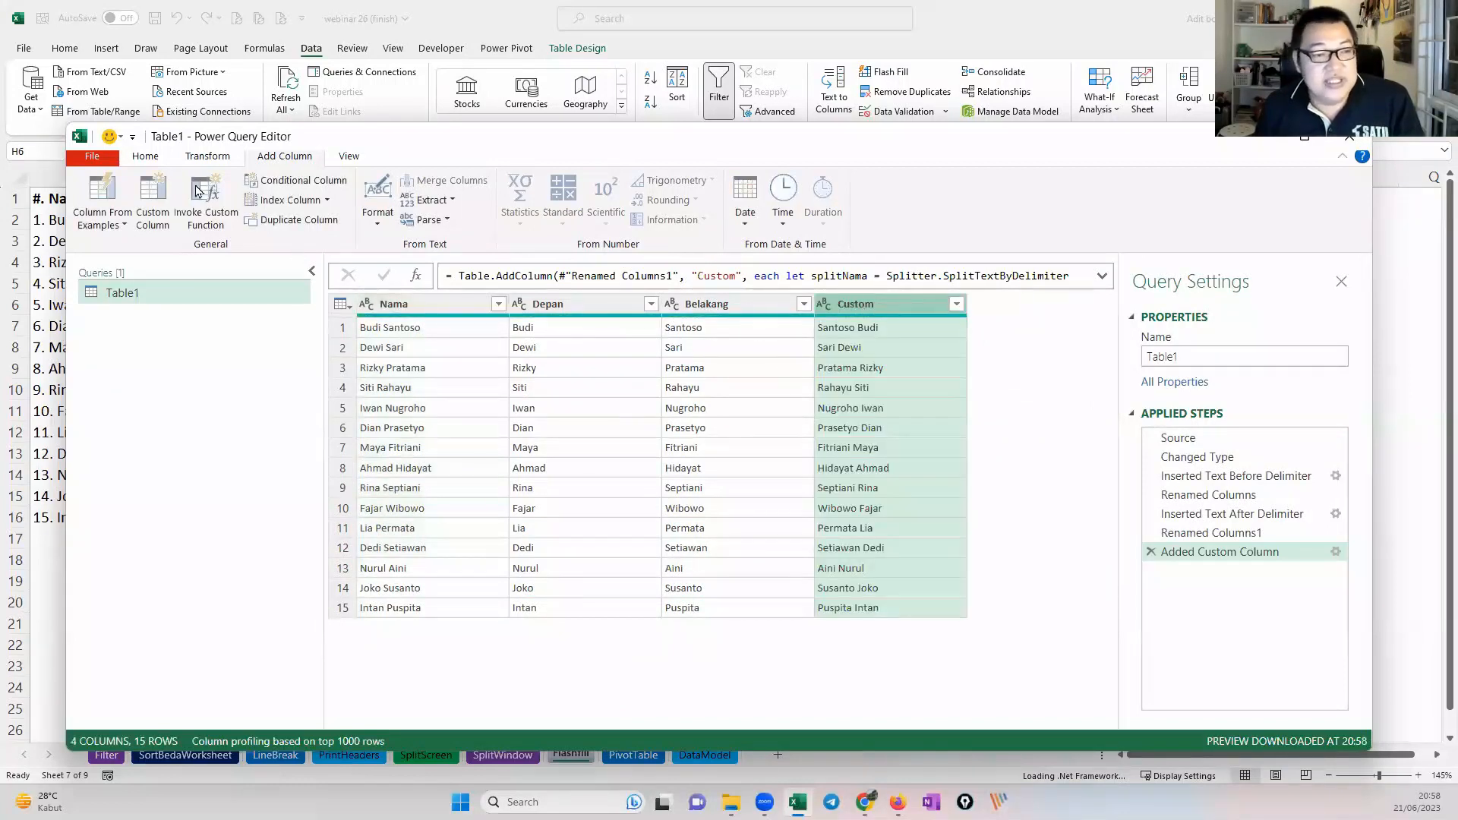
Step: Close the query and load it as a table into the existing Flashfill worksheet, starting at cell J1
{"action": "left_click", "coordinate": [145, 157]}
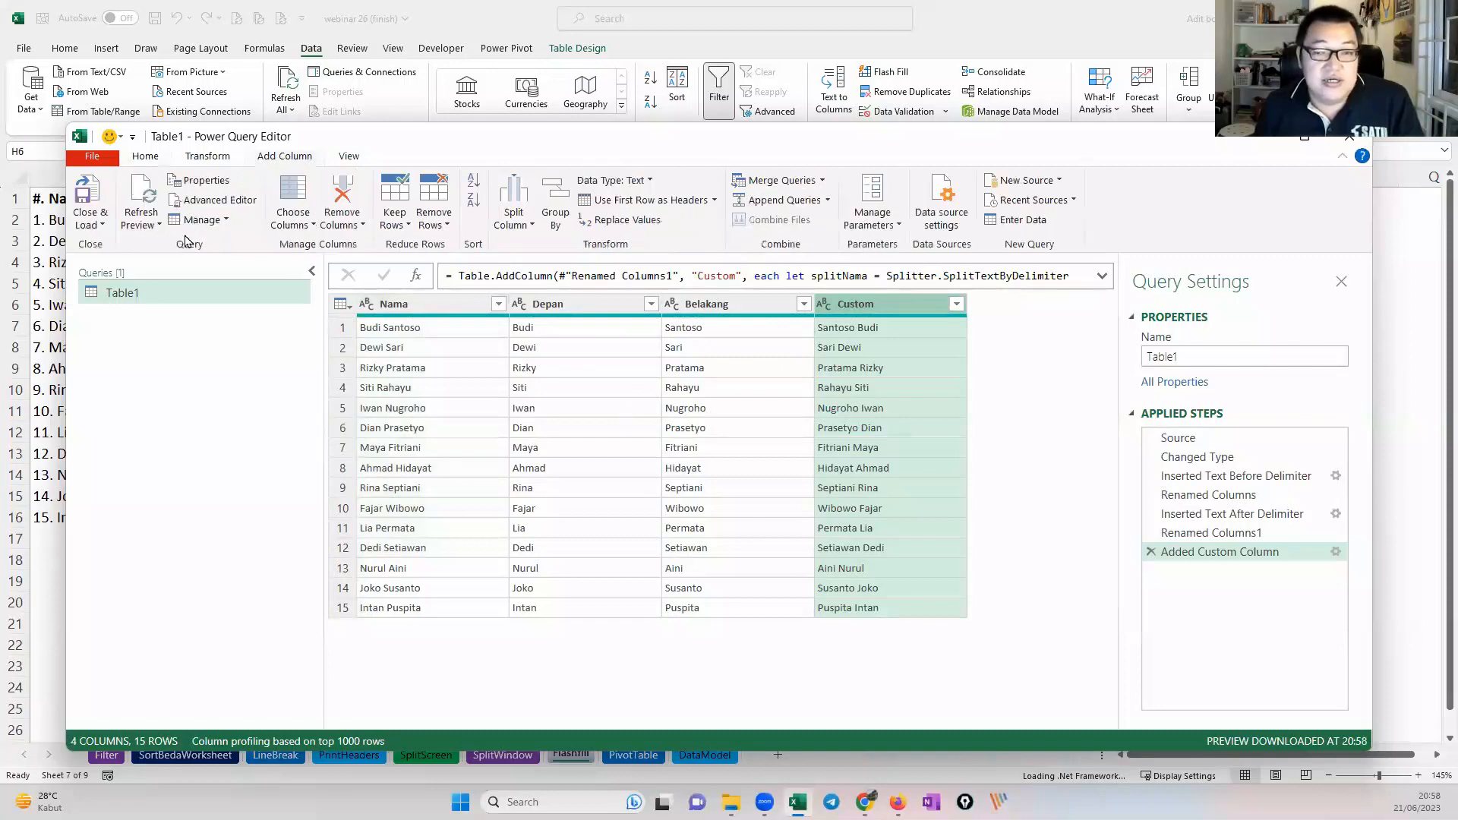
{"action": "left_click", "coordinate": [101, 228]}
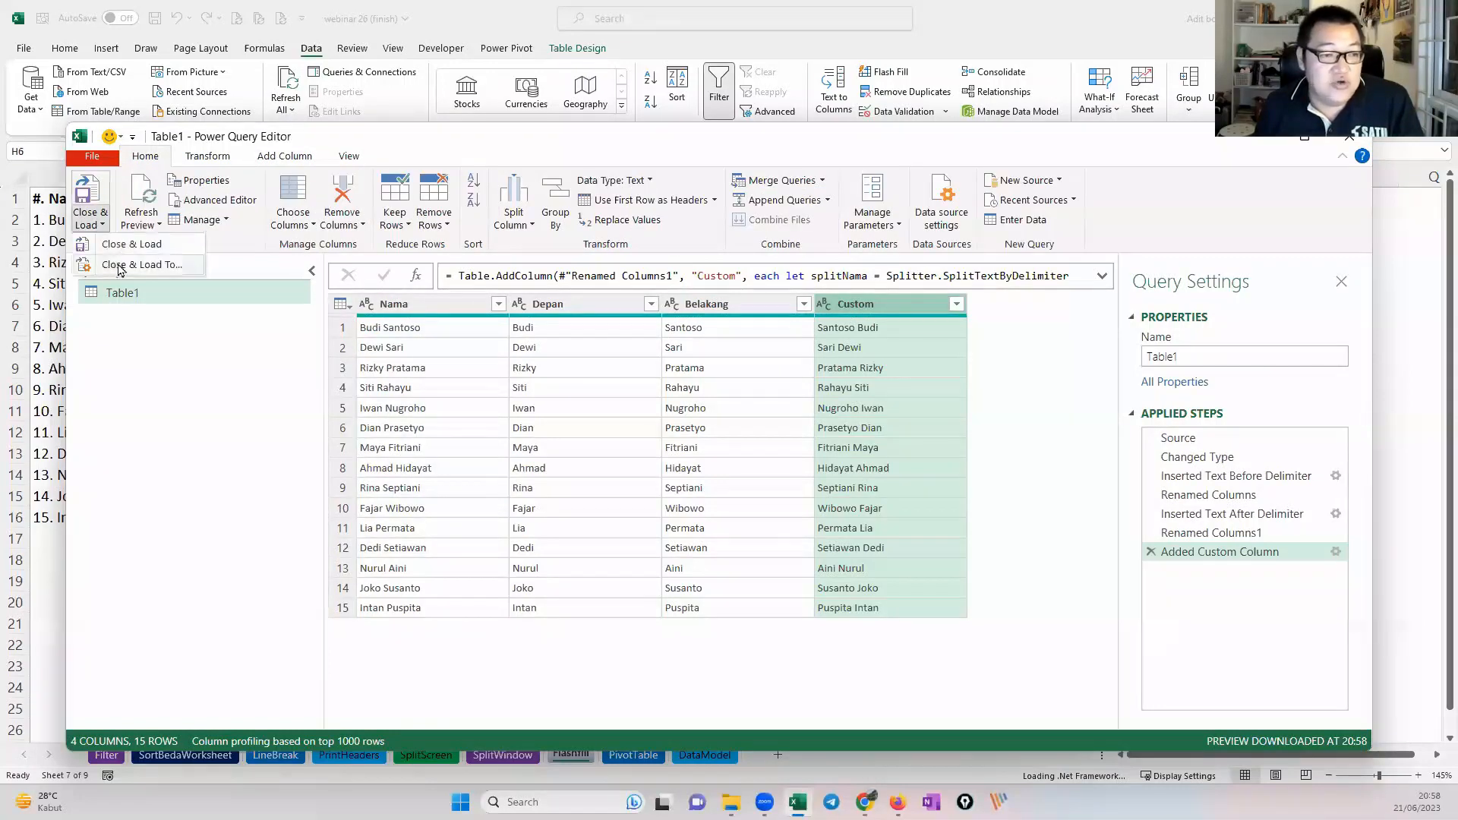
{"action": "left_click", "coordinate": [122, 244]}
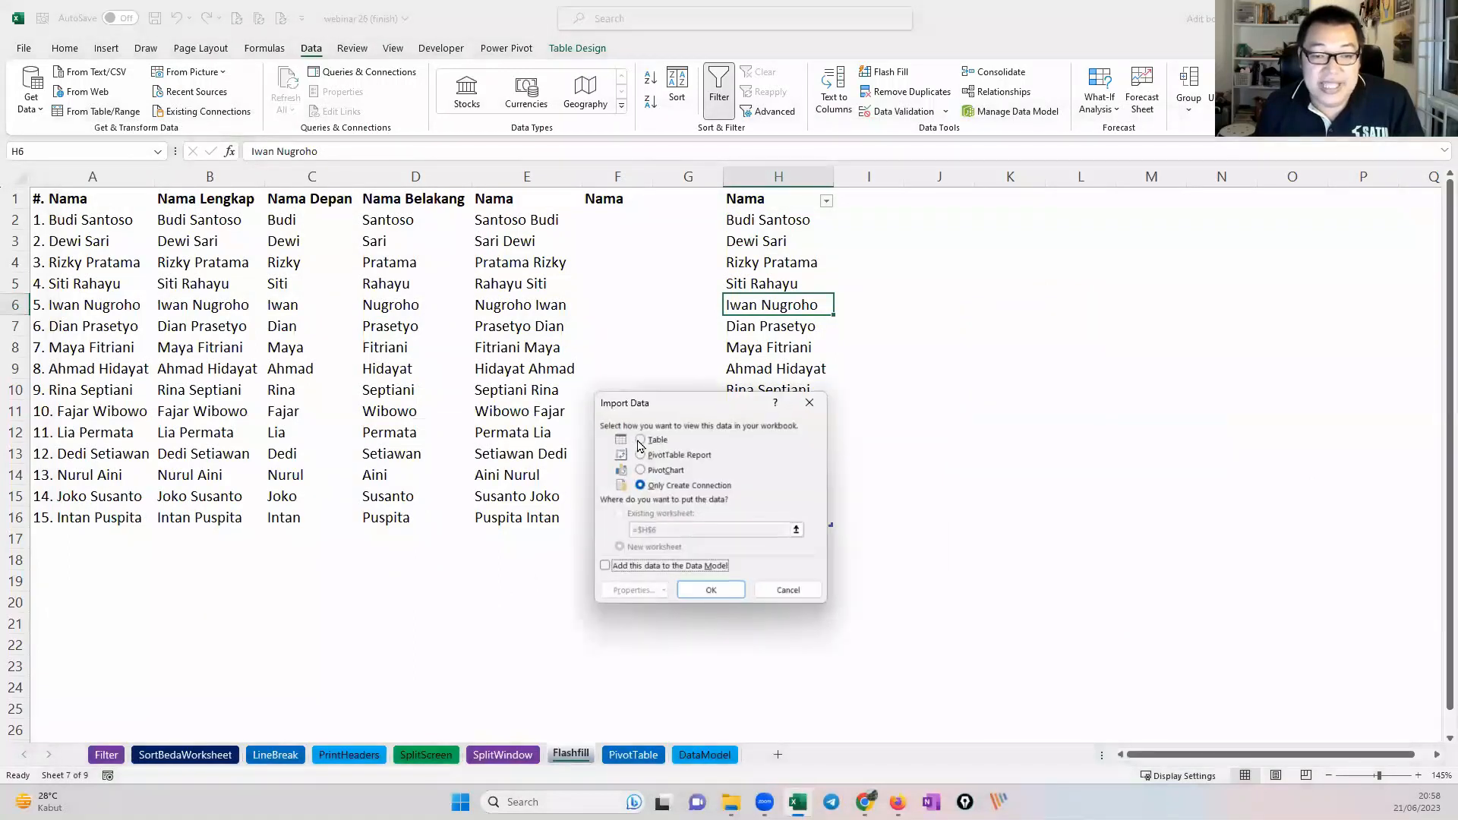
{"action": "left_click", "coordinate": [639, 441]}
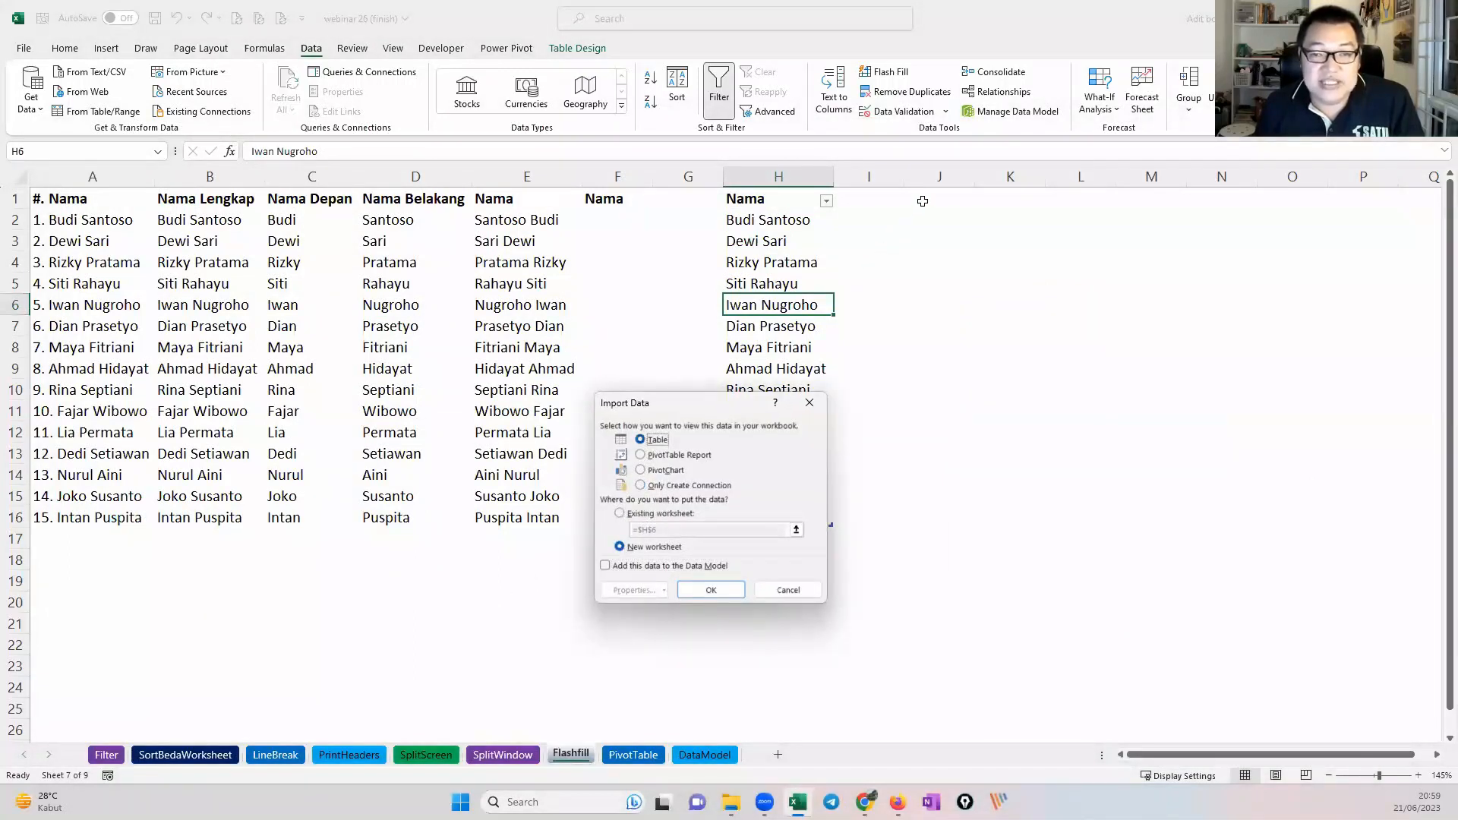
{"action": "left_click", "coordinate": [923, 200]}
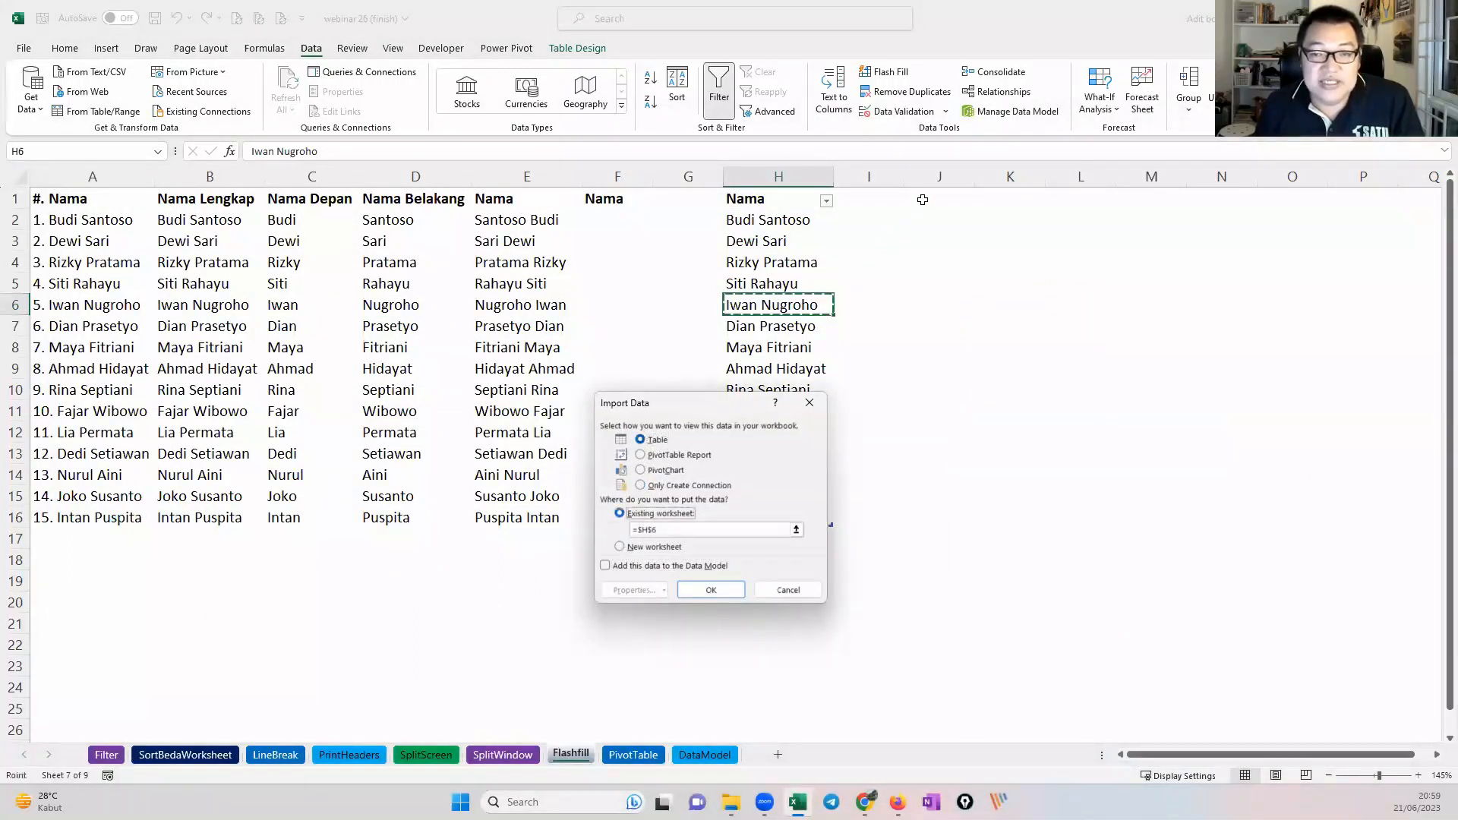
{"action": "left_click", "coordinate": [712, 591]}
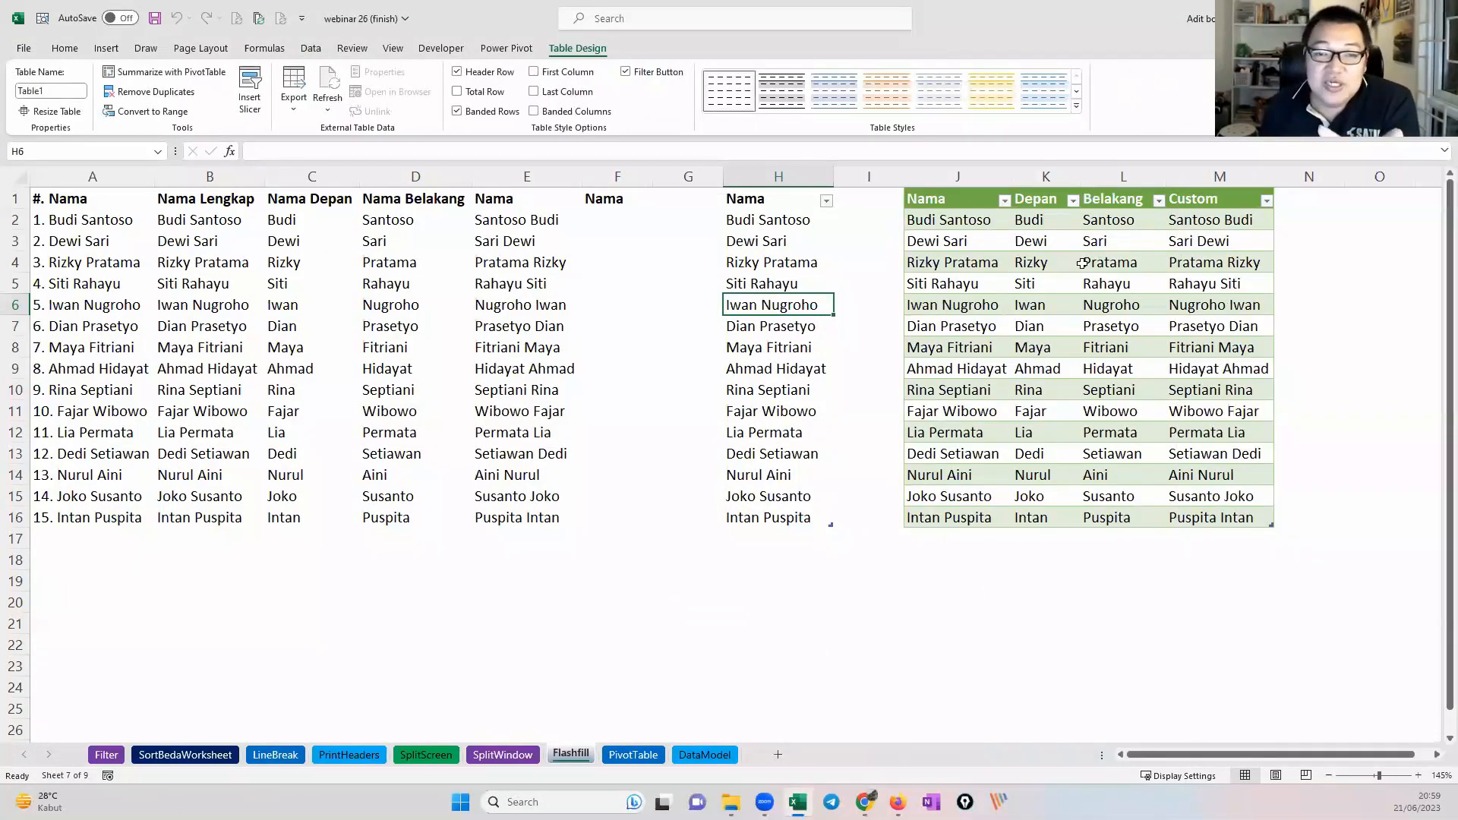
Step: Lengthen the second person's surname in cell H3 of the source table by adding an ending to it
{"action": "left_click", "coordinate": [810, 236]}
{"action": "double_click", "coordinate": [810, 235]}
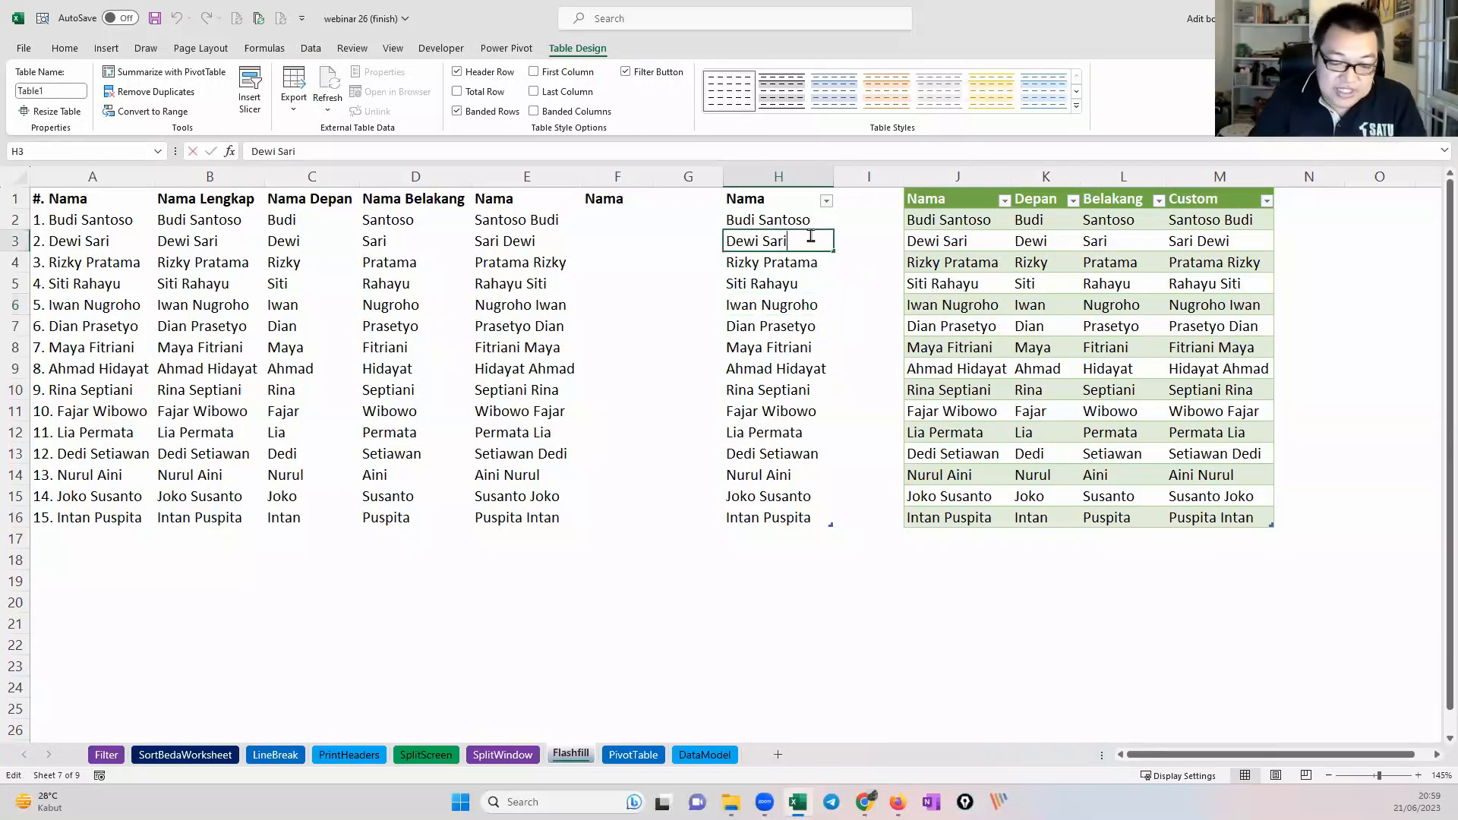
{"action": "type", "text": "yanti"}
{"action": "key", "text": "Return"}
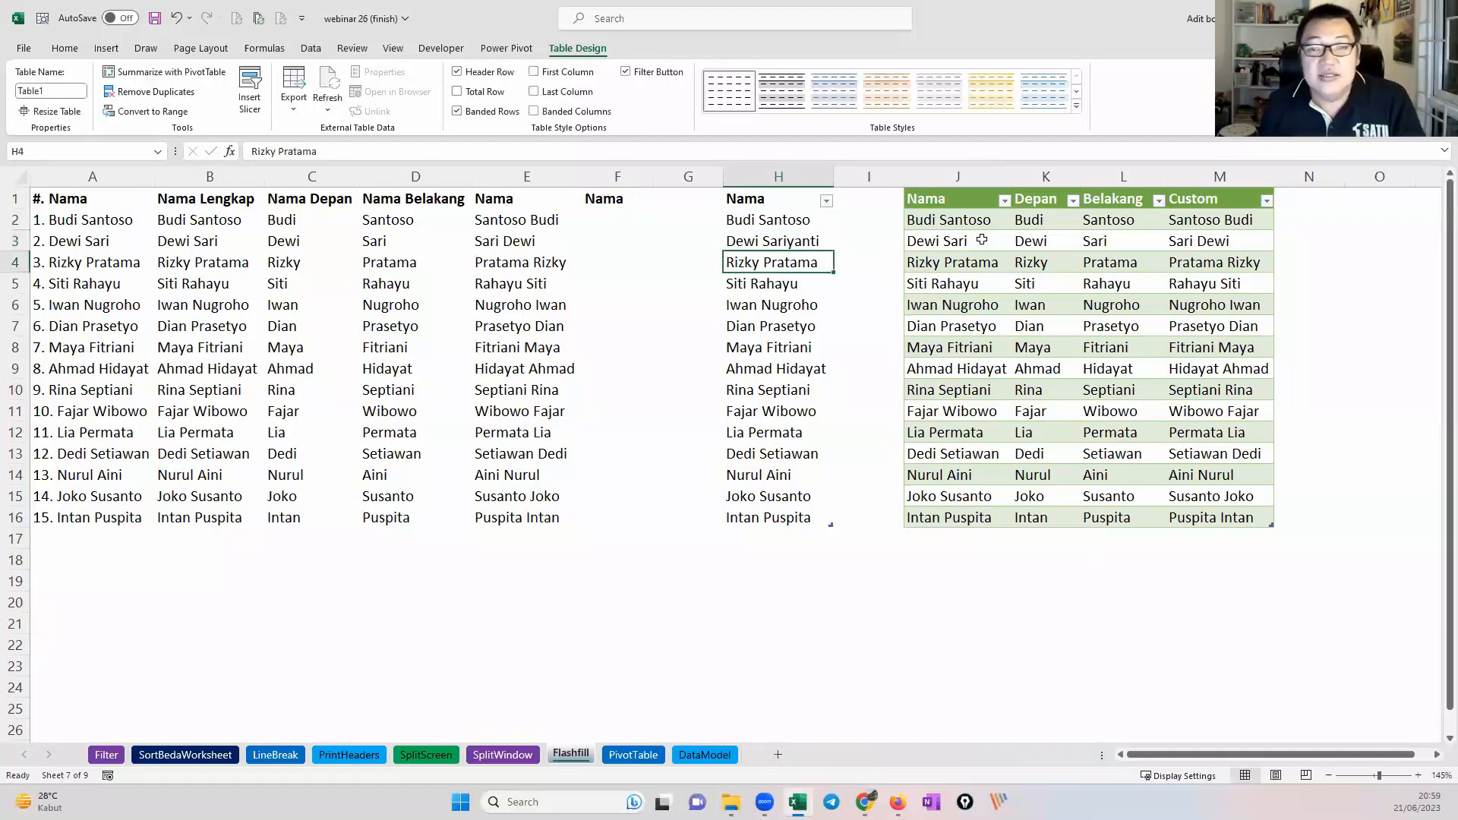
Step: Refresh the loaded query table and check the edited person's row in J3:M3 across the name columns
{"action": "left_click", "coordinate": [943, 241]}
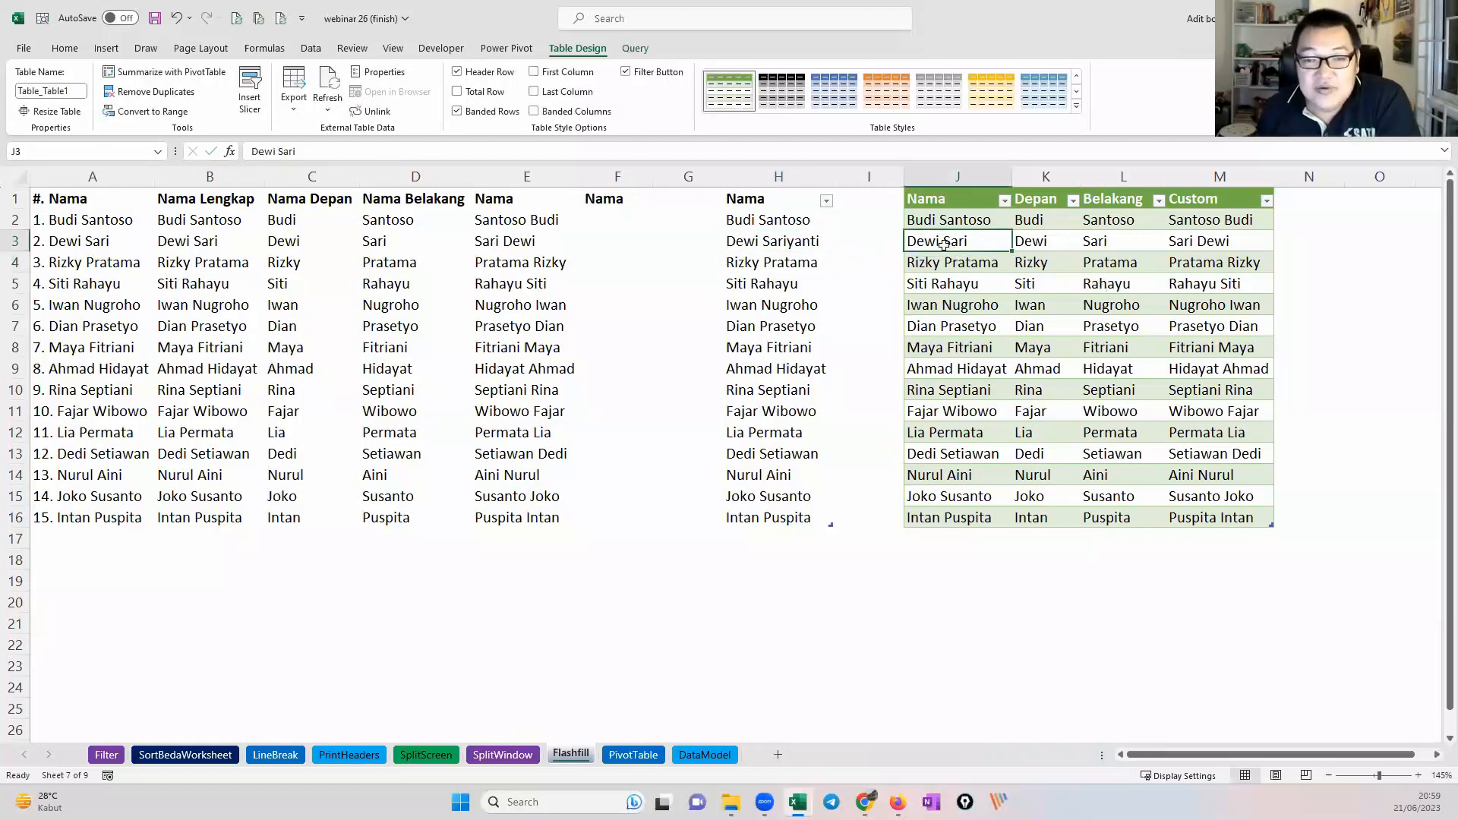
{"action": "left_click_drag", "start_coordinate": [943, 242], "coordinate": [1216, 242]}
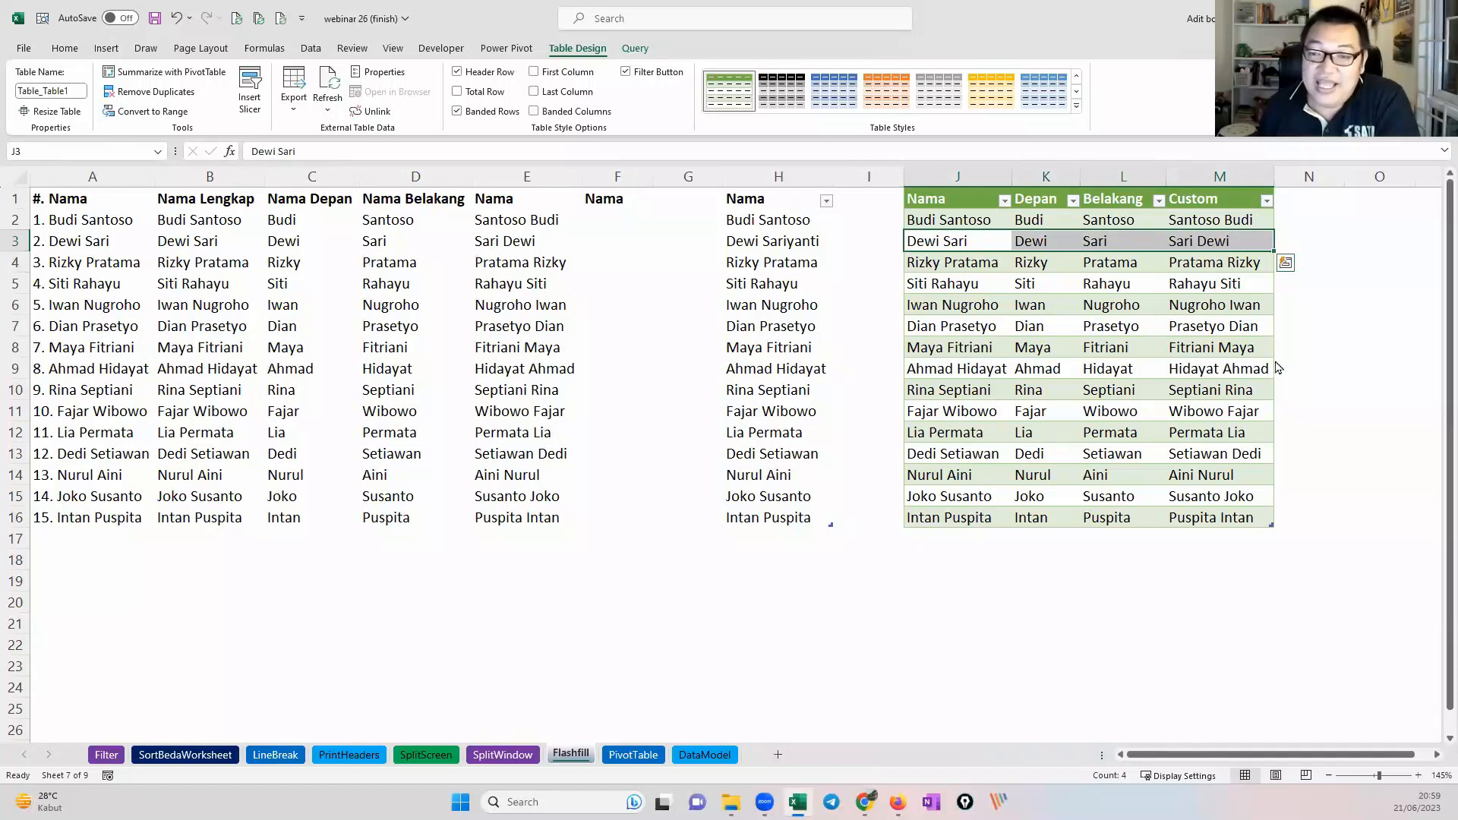
{"action": "right_click", "coordinate": [1265, 248]}
{"action": "left_click", "coordinate": [1308, 420]}
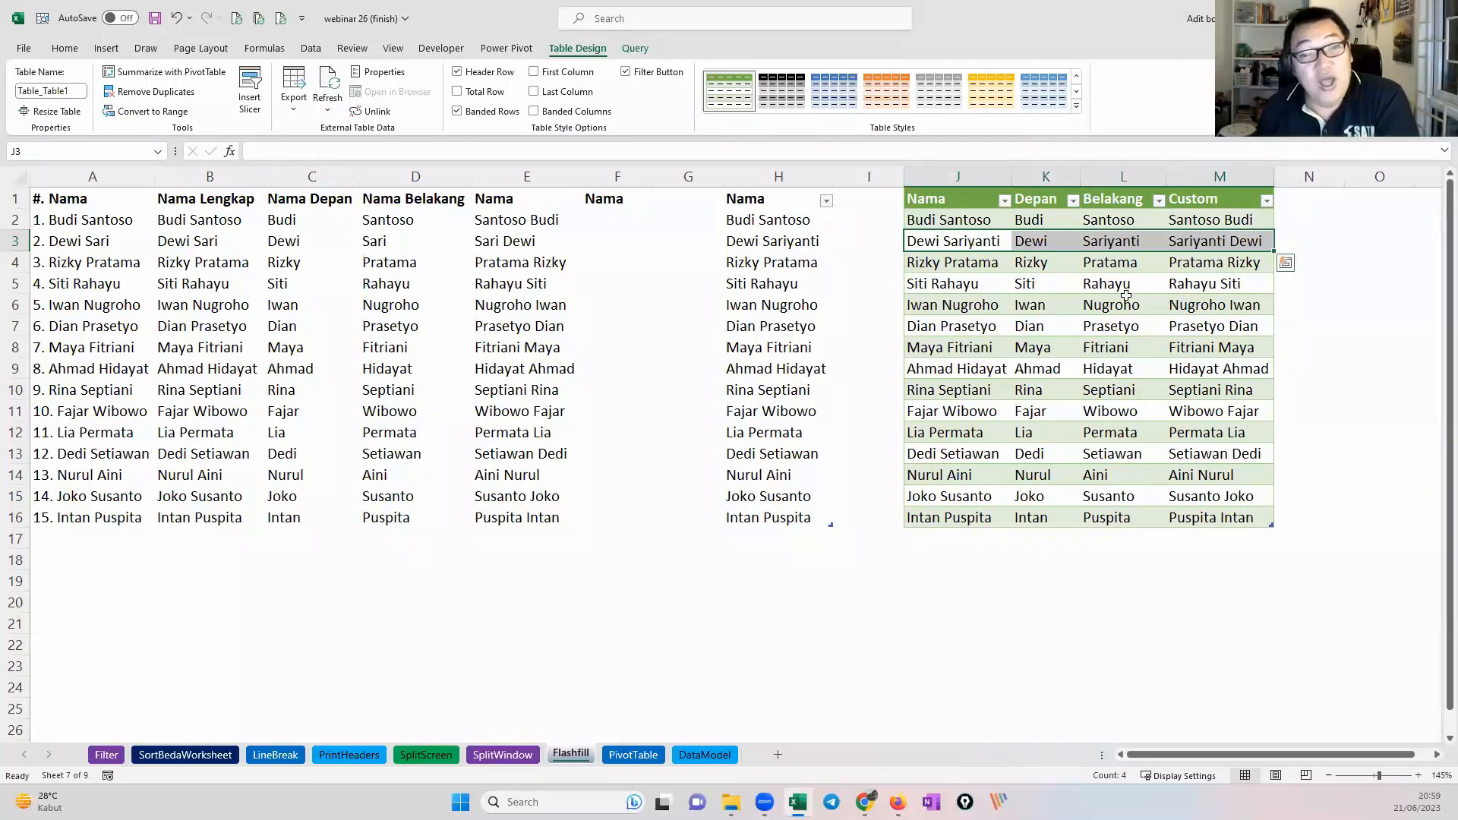
{"action": "left_click", "coordinate": [1039, 242]}
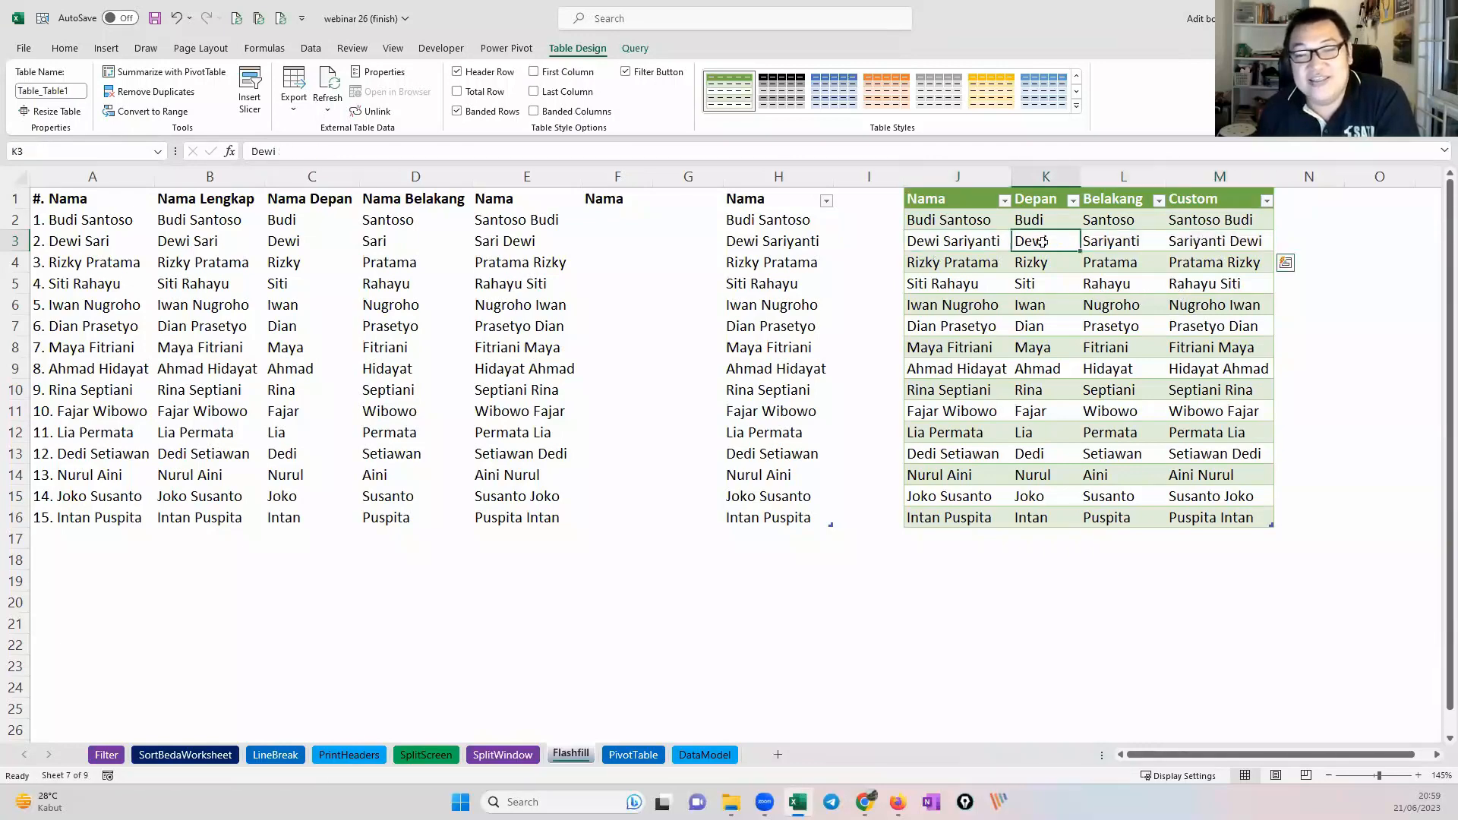
{"action": "left_click", "coordinate": [1102, 241]}
{"action": "left_click", "coordinate": [1201, 241]}
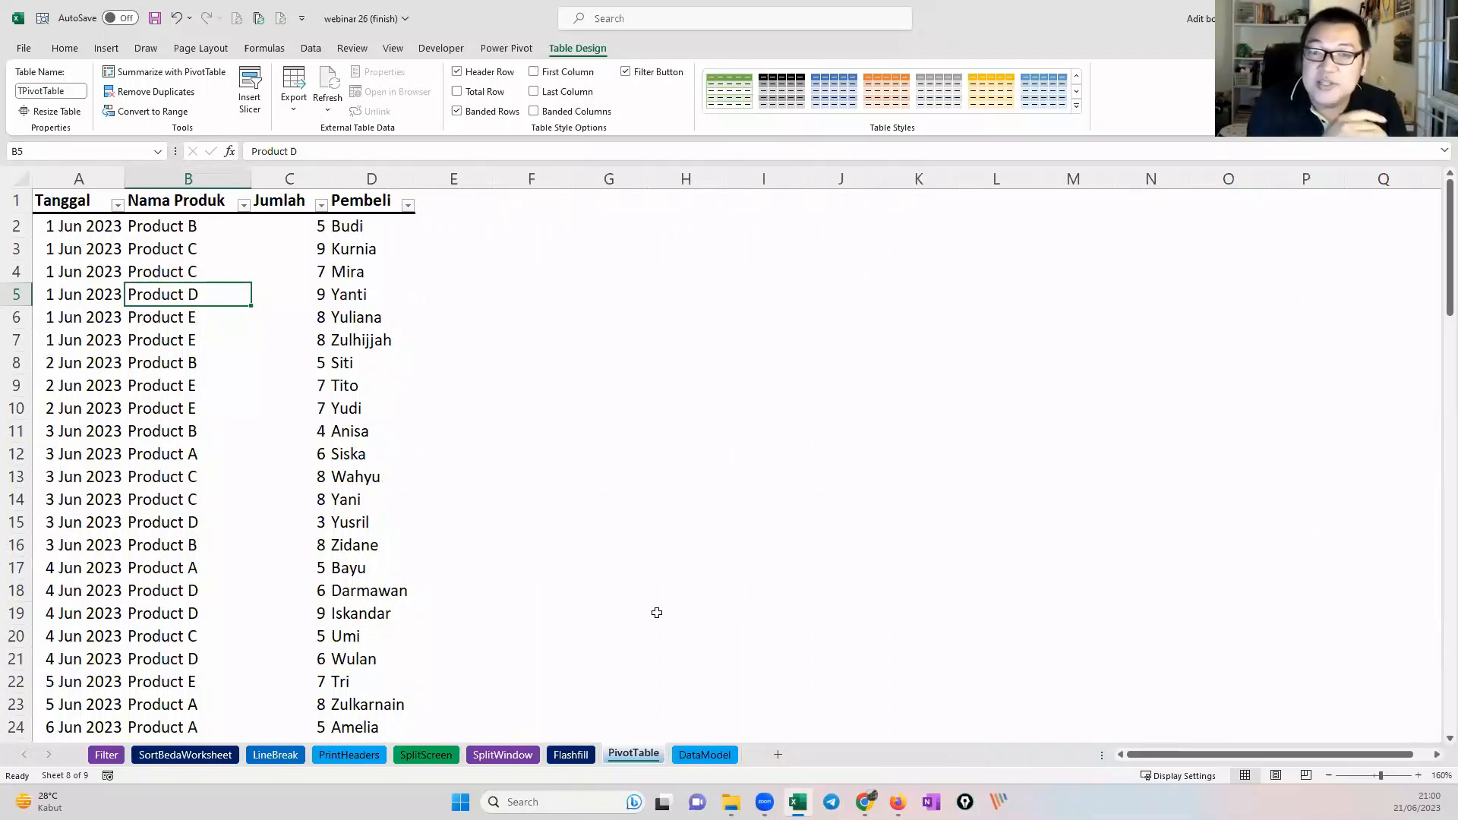
Step: Examine the PivotTable sheet's sales rows and Nama Produk filter choices, and the per-product sales totals on the SortBedaWorksheet sheet
{"action": "left_click", "coordinate": [192, 236]}
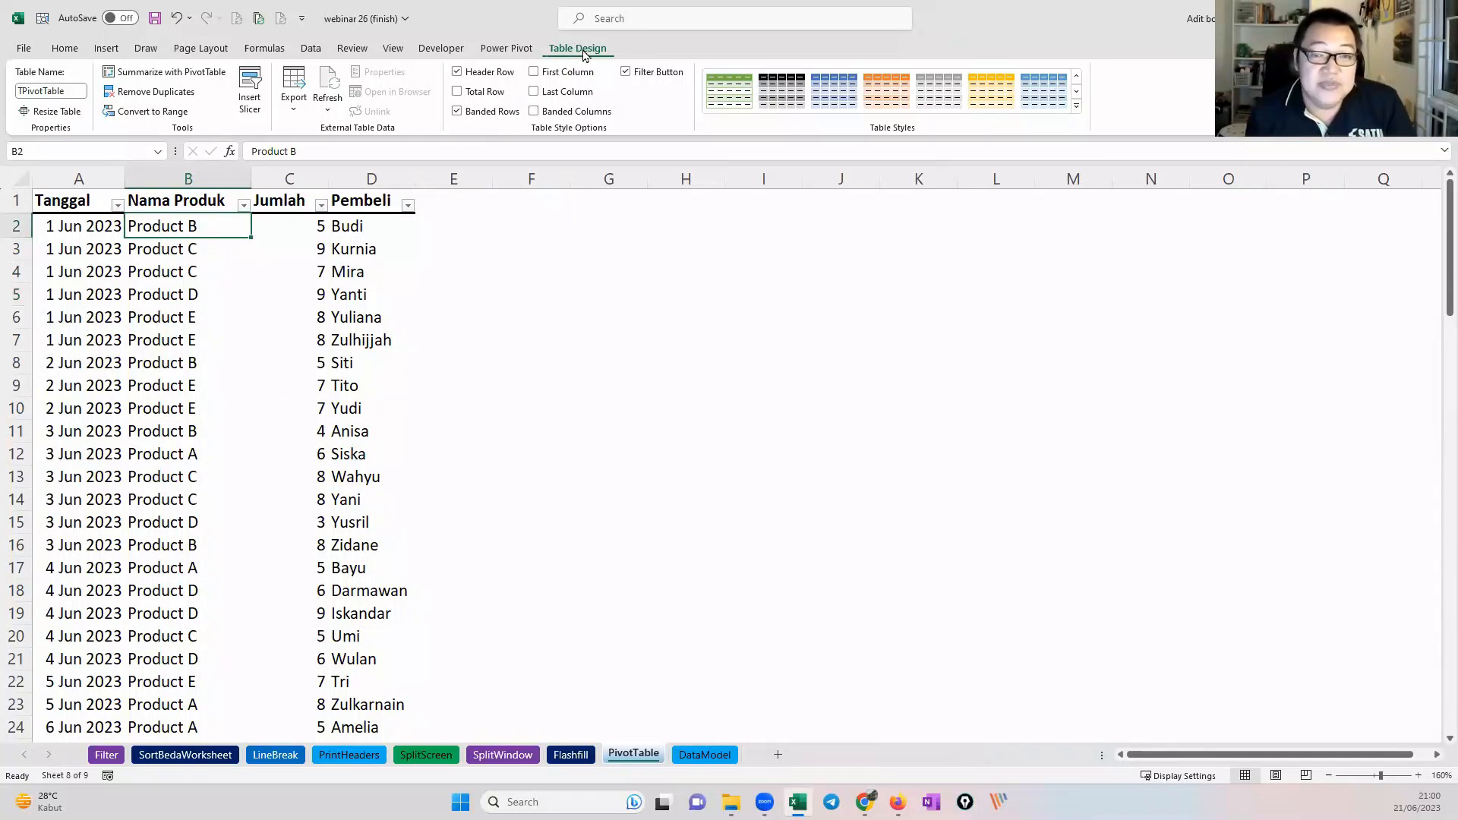
{"action": "left_click", "coordinate": [199, 267]}
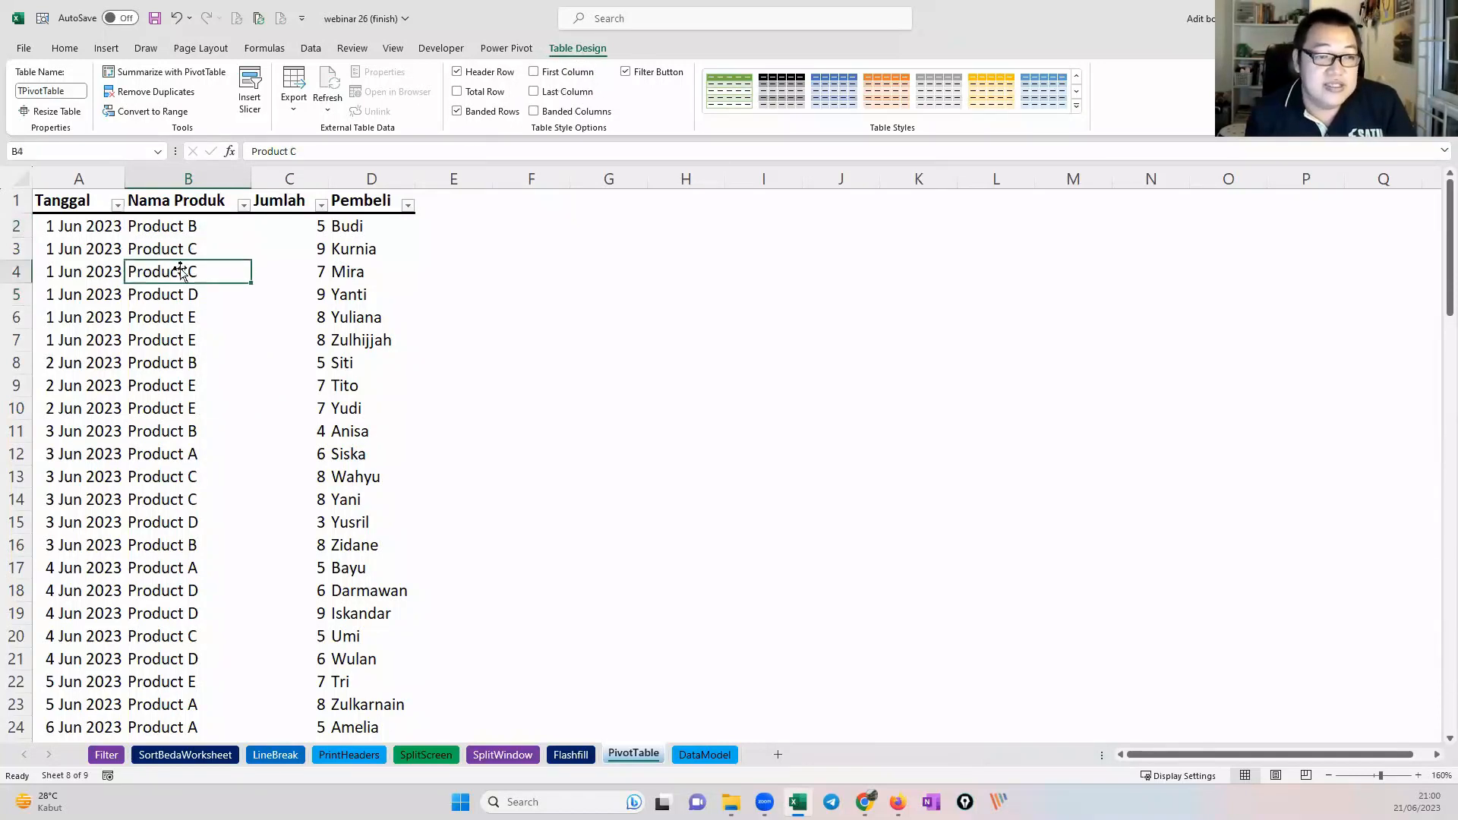
{"action": "left_click", "coordinate": [244, 205]}
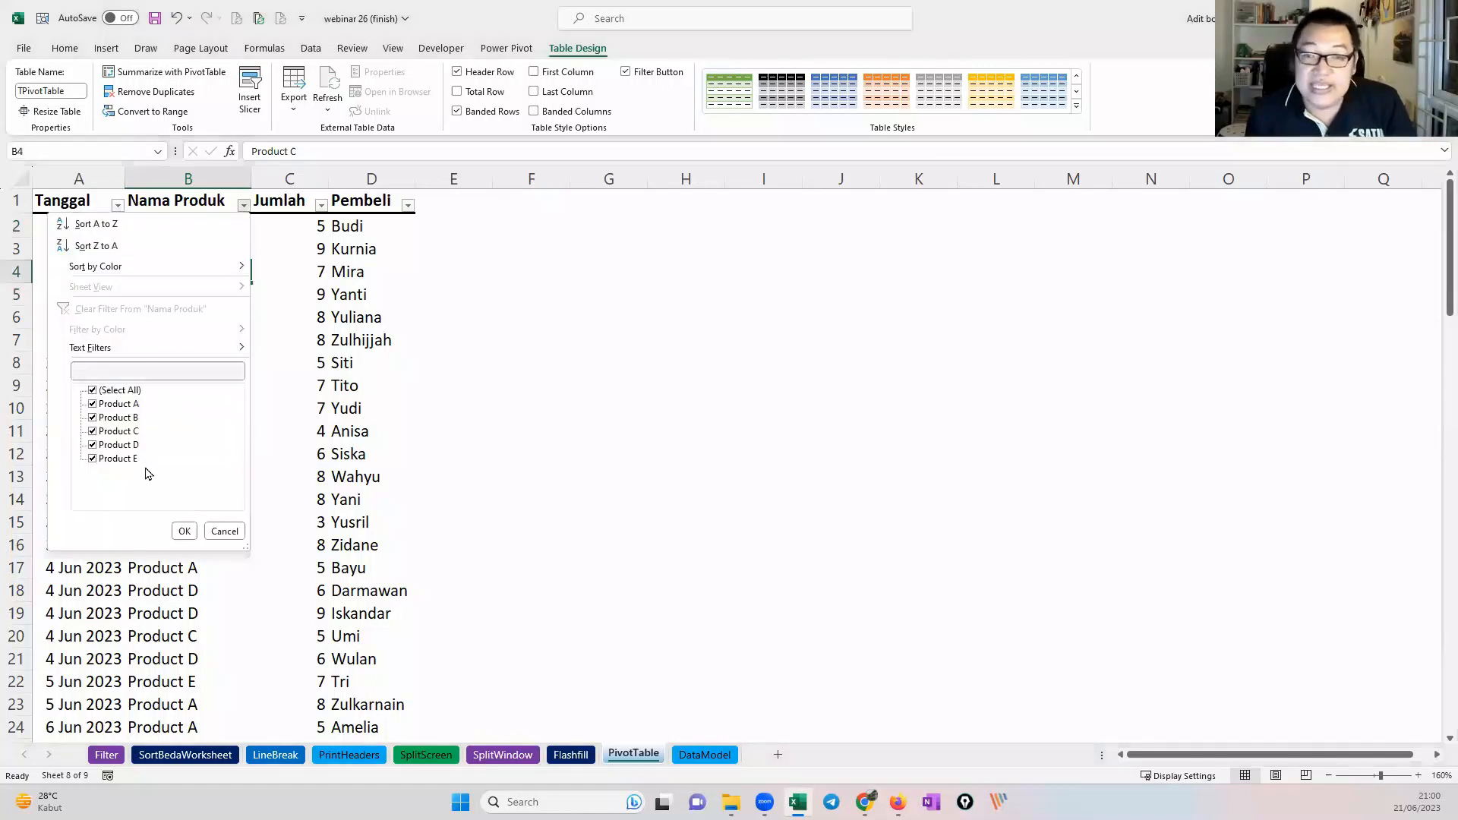
{"action": "left_click", "coordinate": [229, 526]}
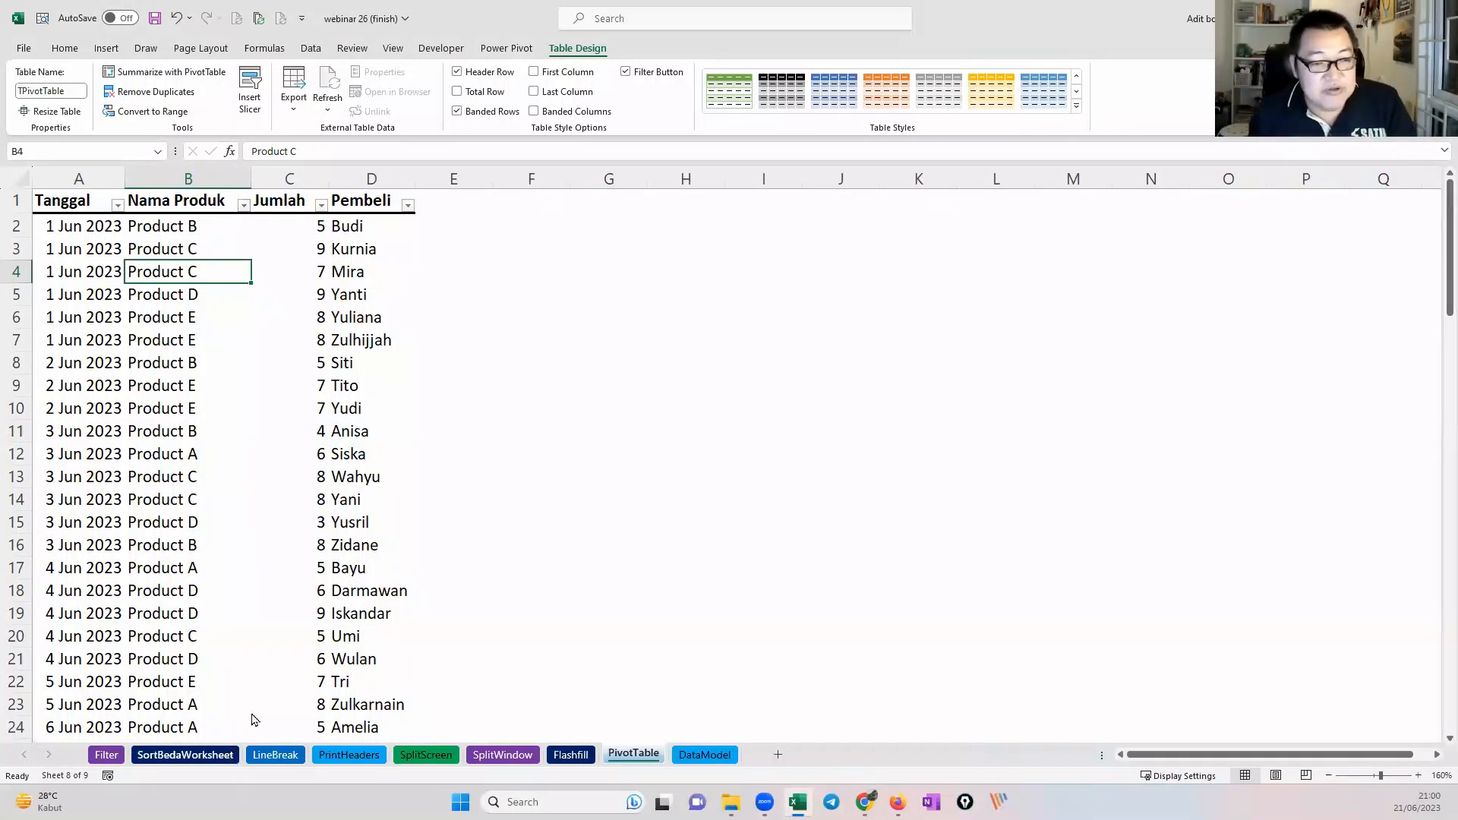
{"action": "left_click", "coordinate": [185, 754]}
{"action": "left_click_drag", "start_coordinate": [113, 351], "coordinate": [339, 507]}
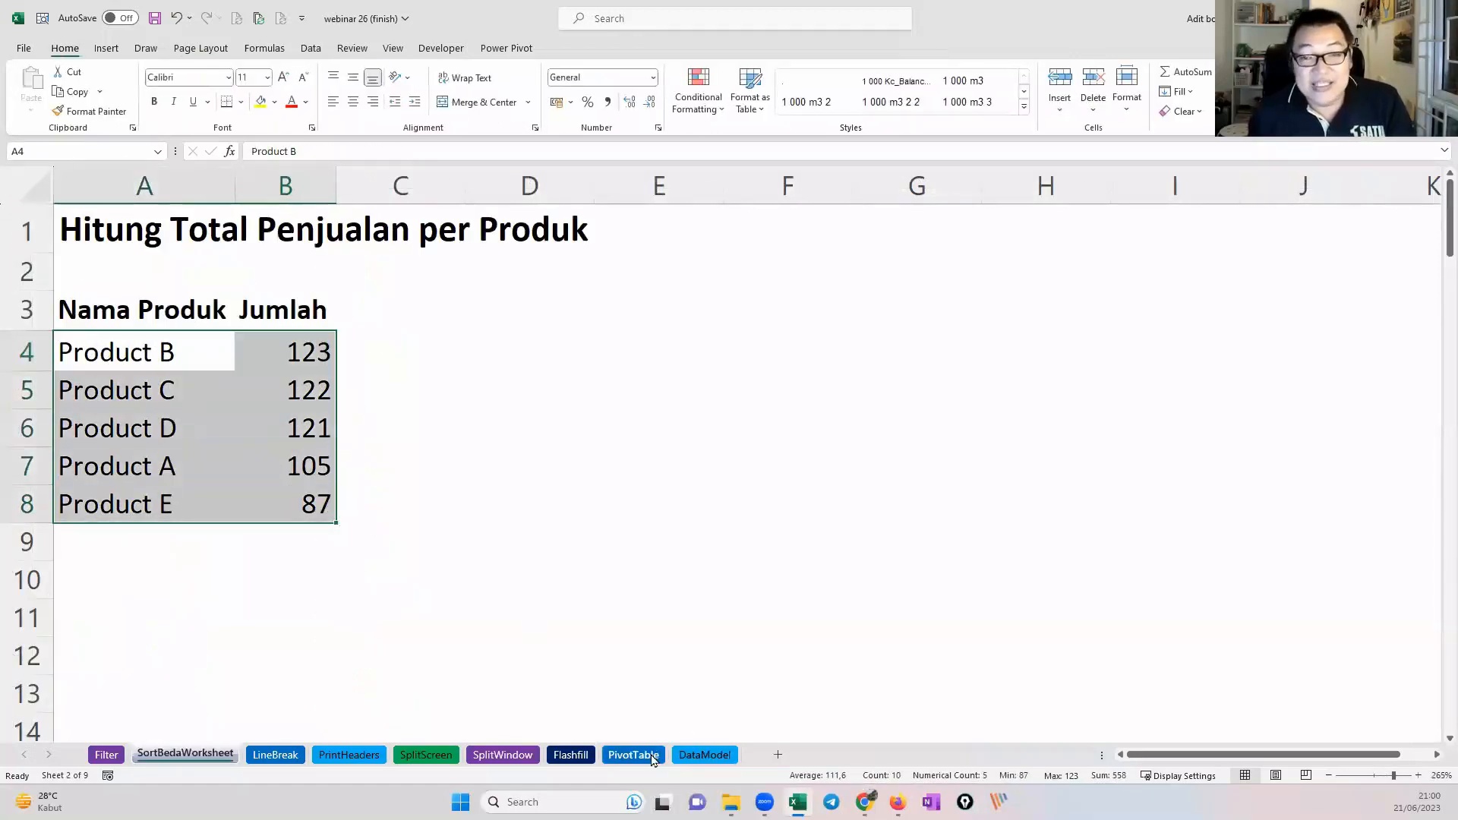
{"action": "left_click", "coordinate": [646, 756]}
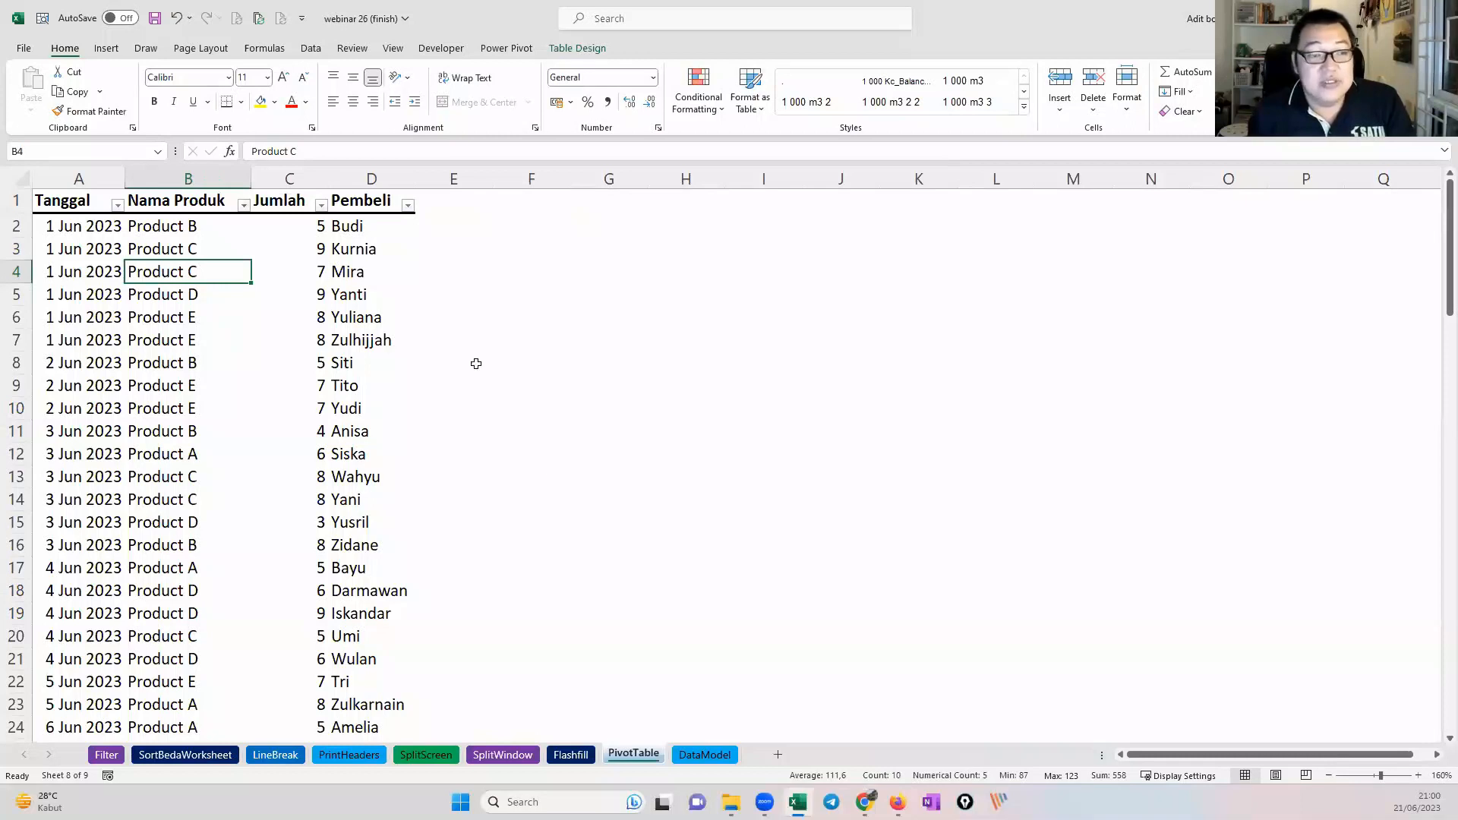
{"action": "left_click", "coordinate": [198, 304]}
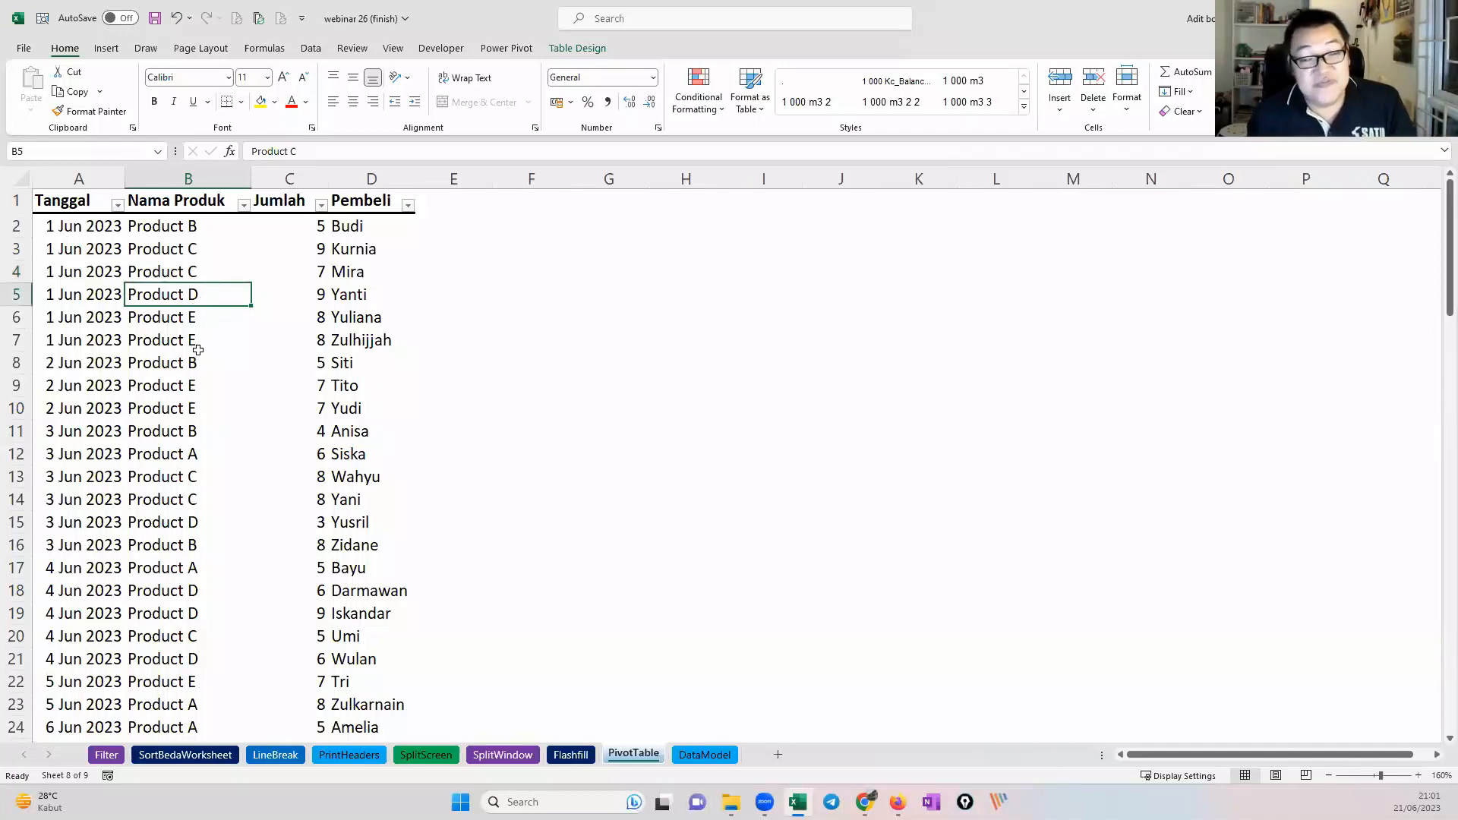
{"action": "left_click", "coordinate": [198, 254]}
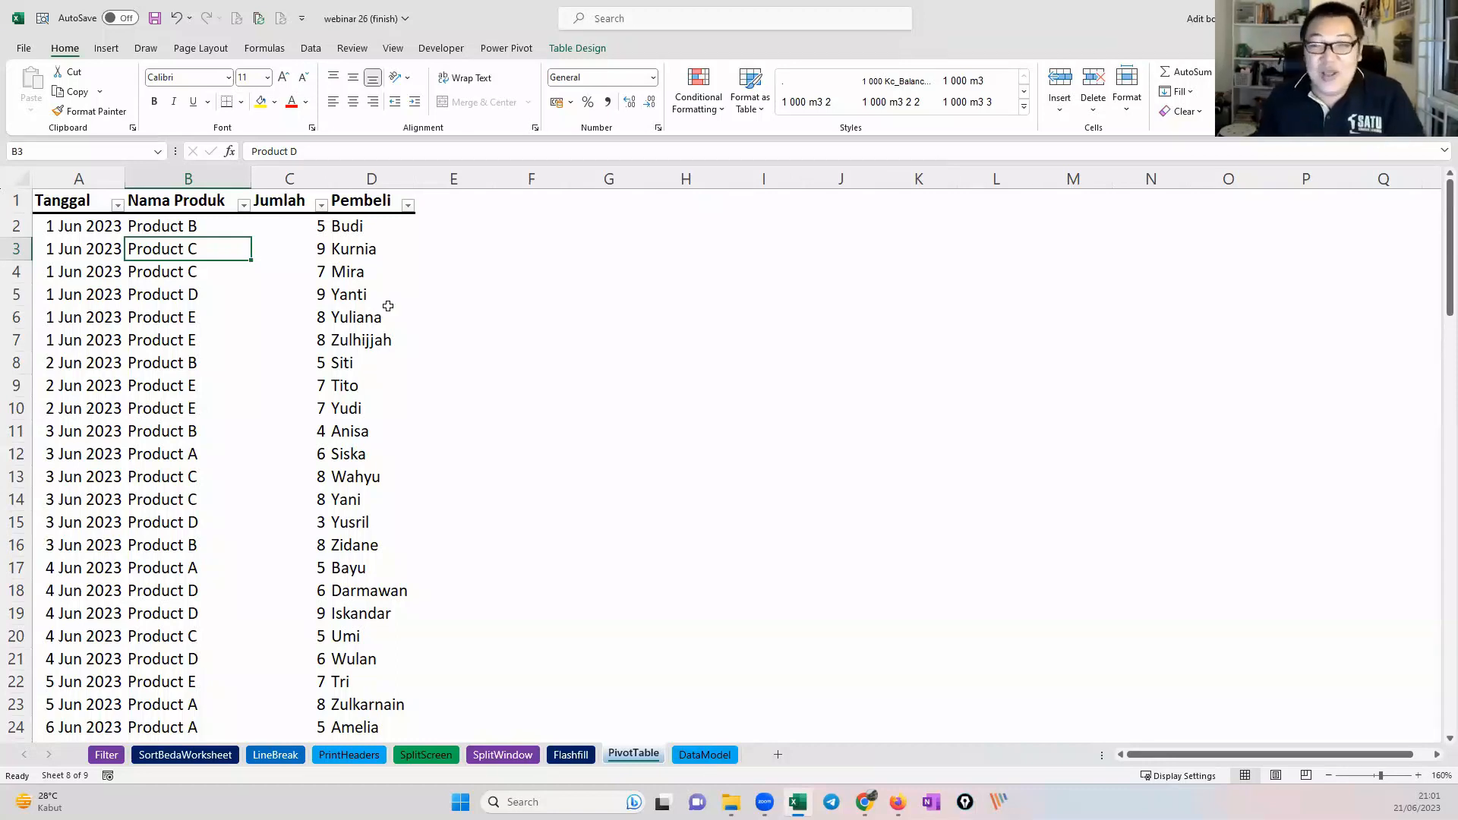
Step: Insert a PivotTable from the TPivotTable table into the existing PivotTable worksheet, starting at cell F2
{"action": "left_click", "coordinate": [106, 51]}
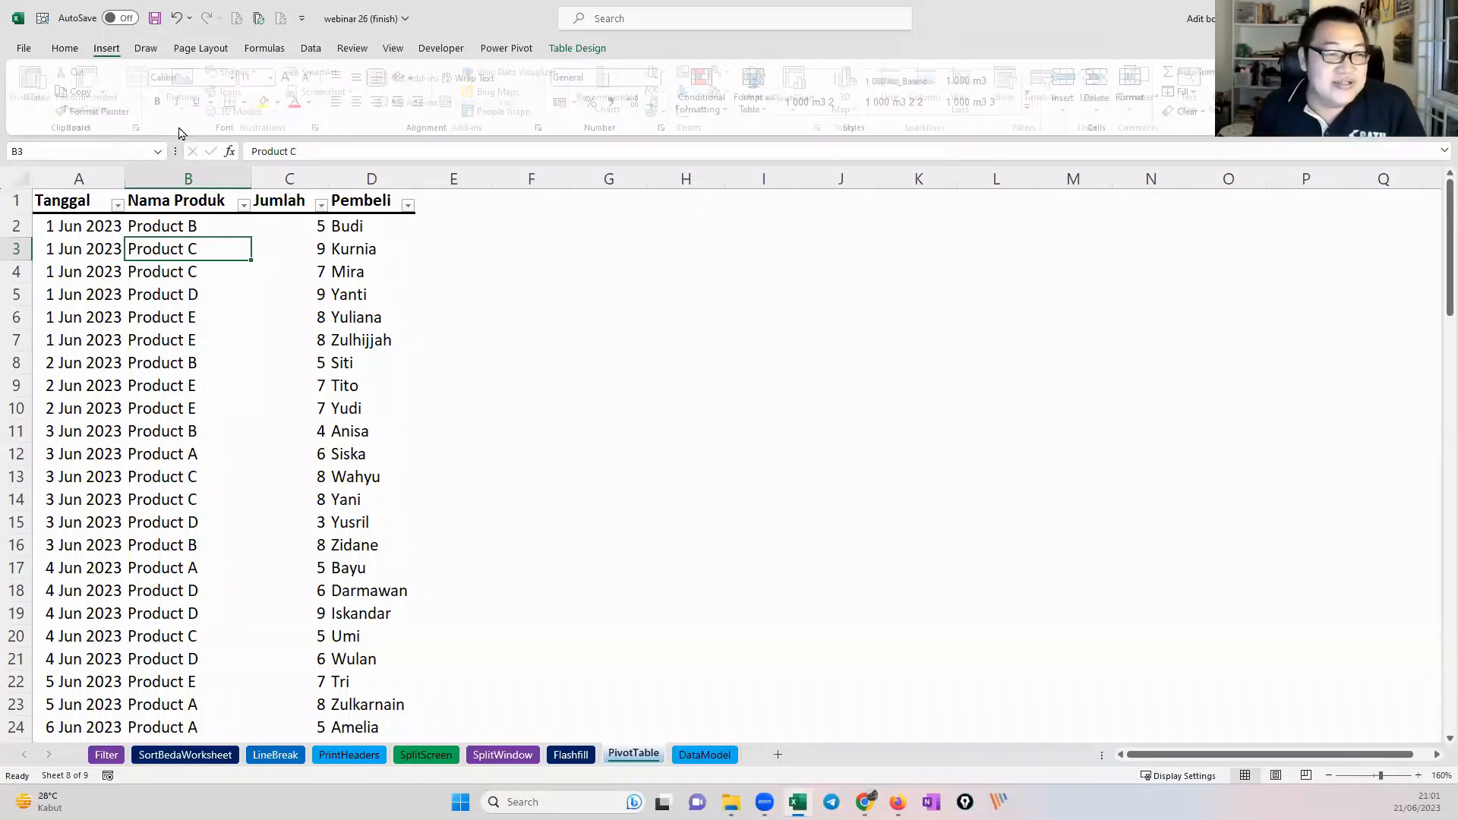
{"action": "left_click", "coordinate": [36, 111]}
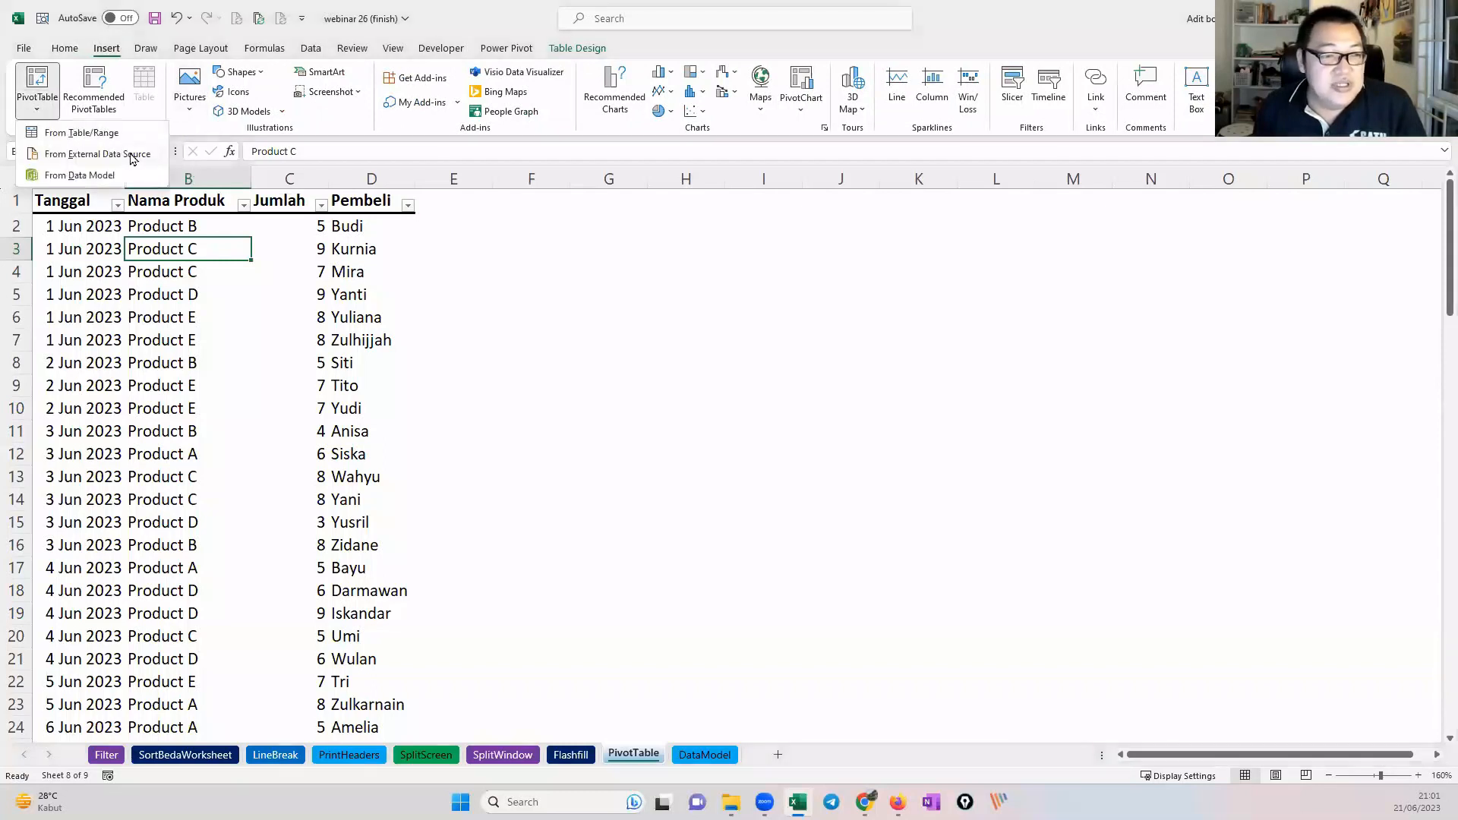
{"action": "left_click", "coordinate": [86, 137]}
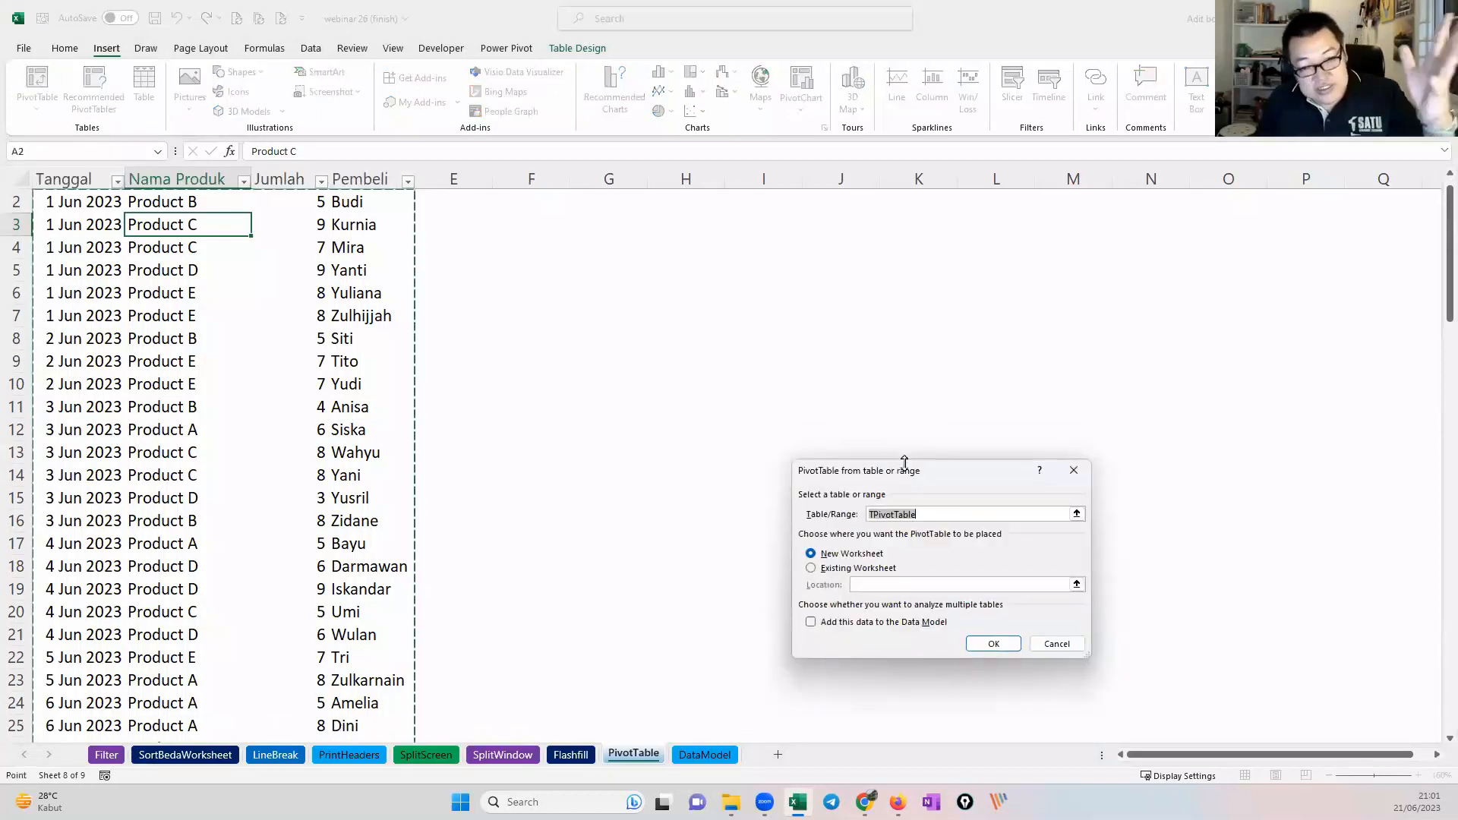
{"action": "left_click_drag", "start_coordinate": [913, 476], "coordinate": [349, 265]}
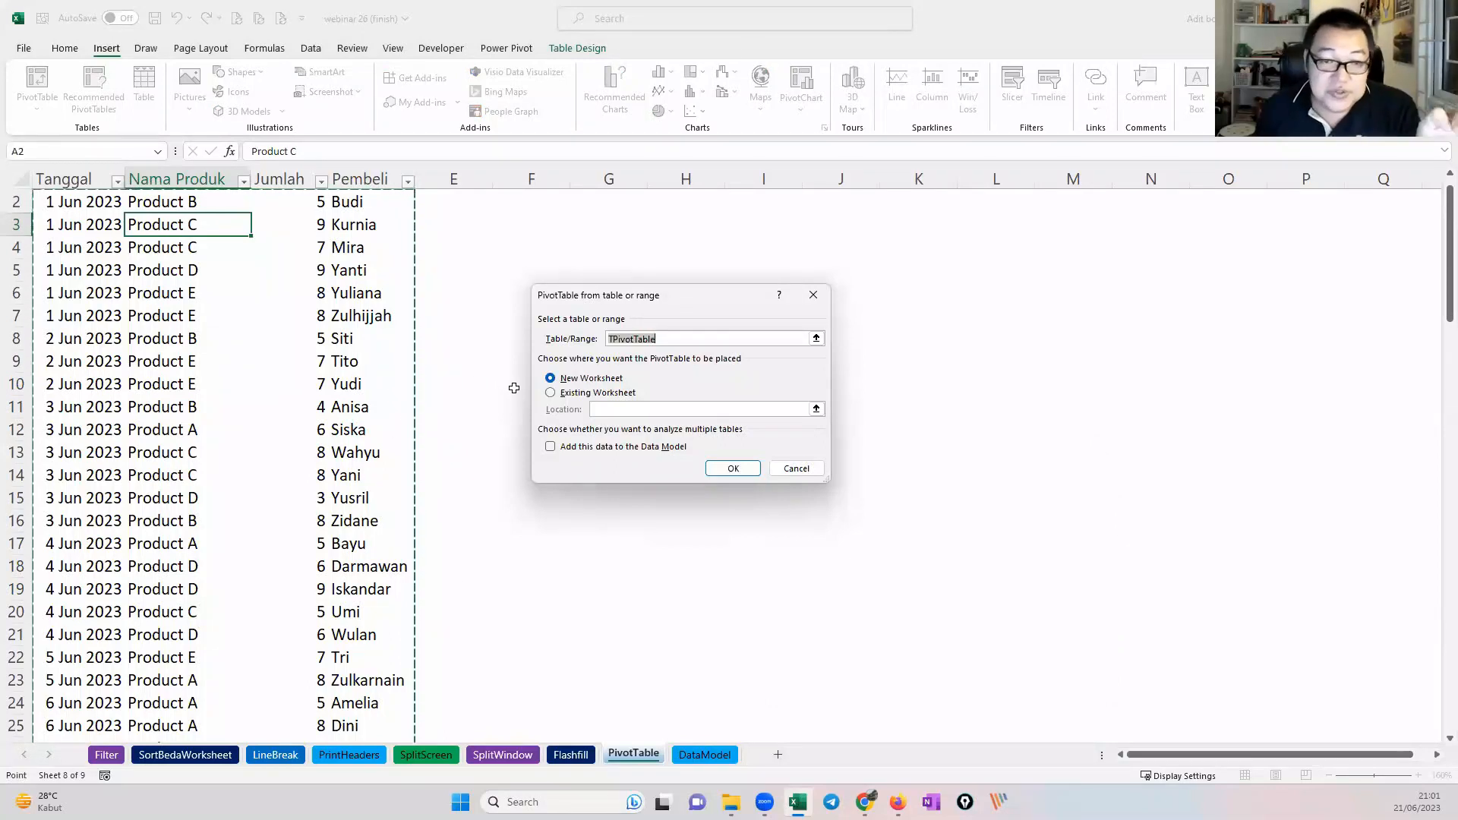
{"action": "left_click", "coordinate": [550, 392]}
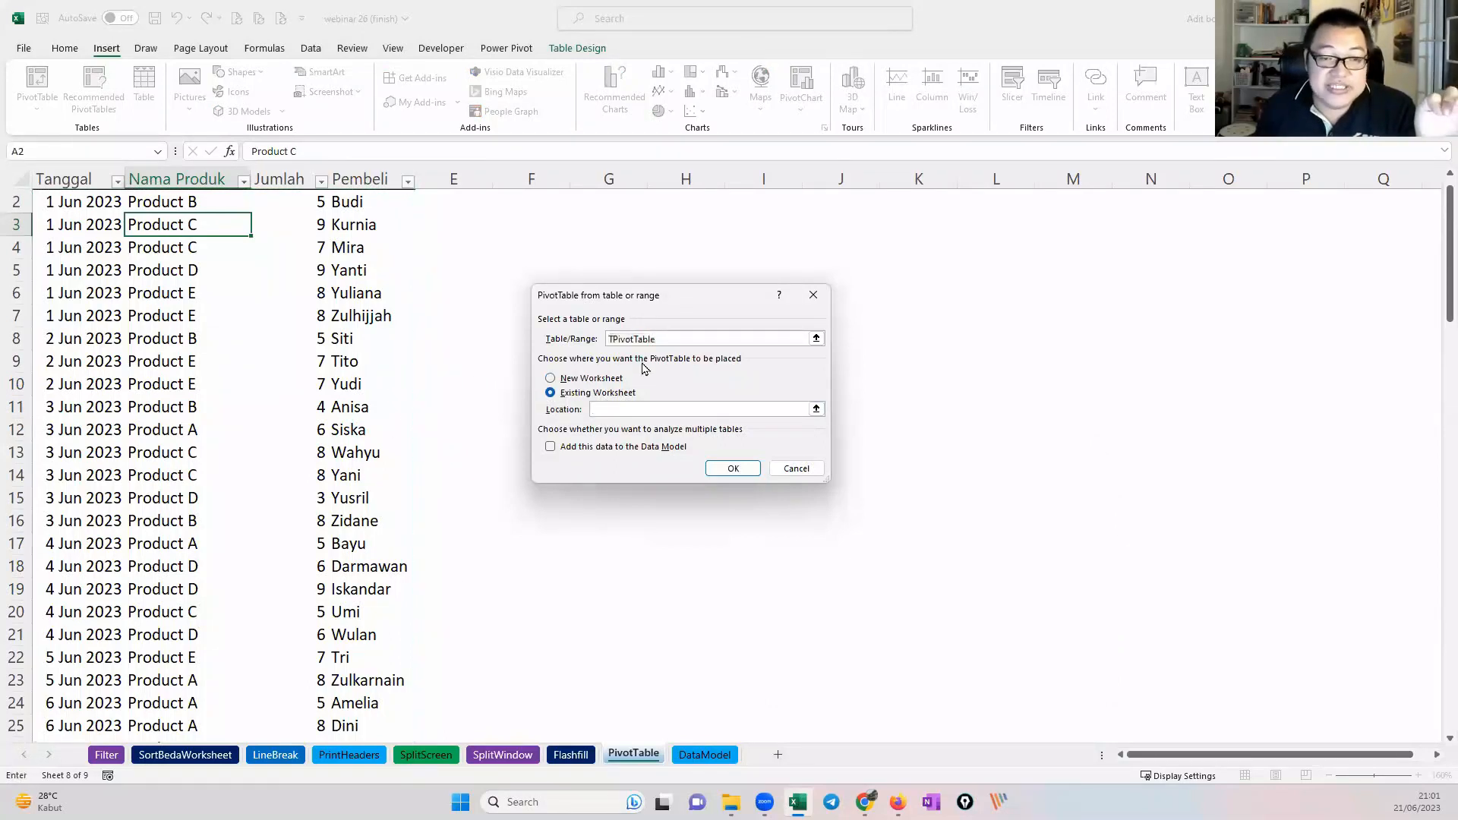
{"action": "scroll", "coordinate": [527, 241], "scroll_direction": "up", "scroll_amount": 1}
{"action": "left_click", "coordinate": [536, 227]}
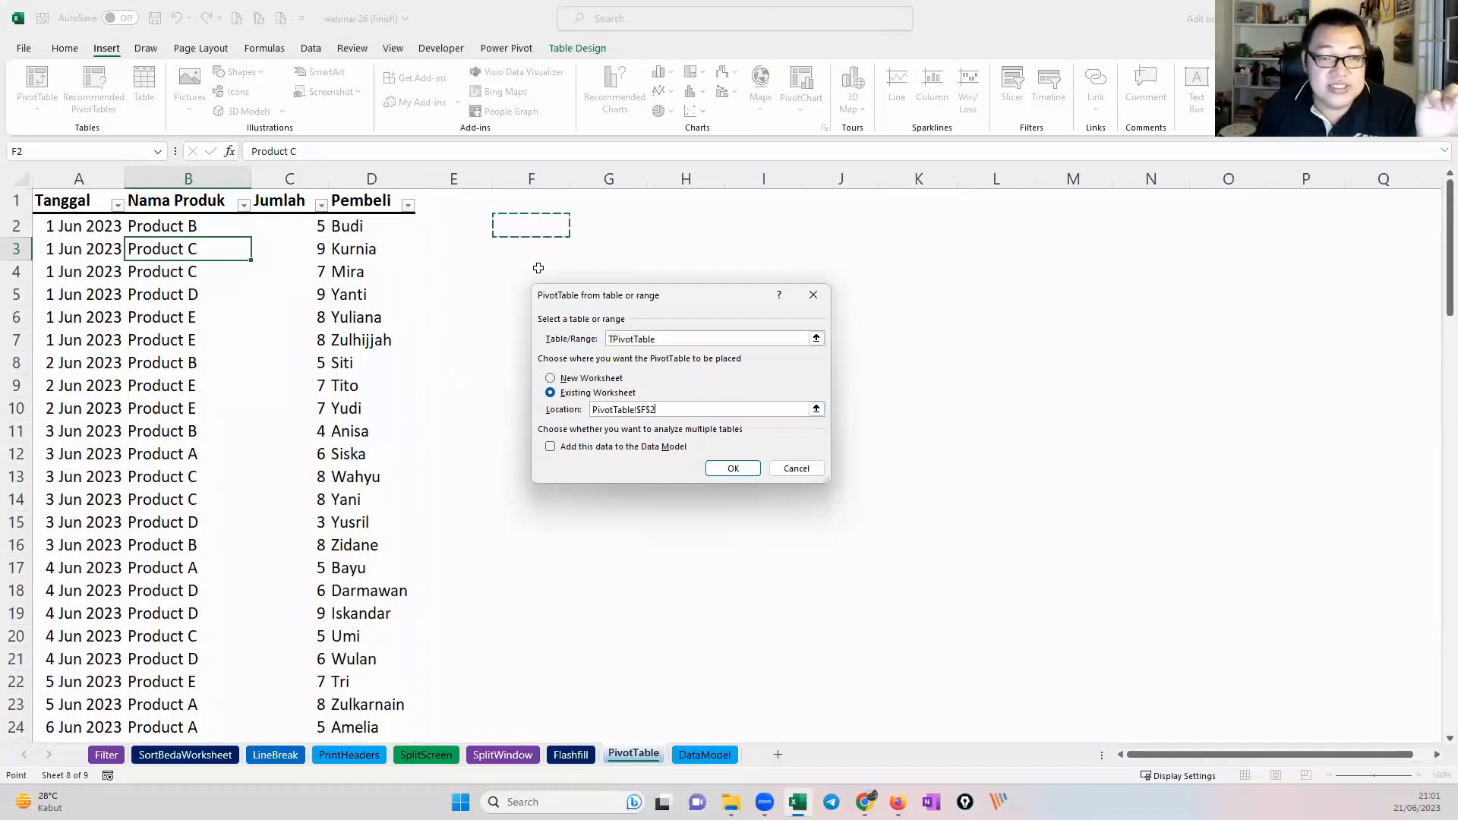
{"action": "left_click", "coordinate": [725, 467]}
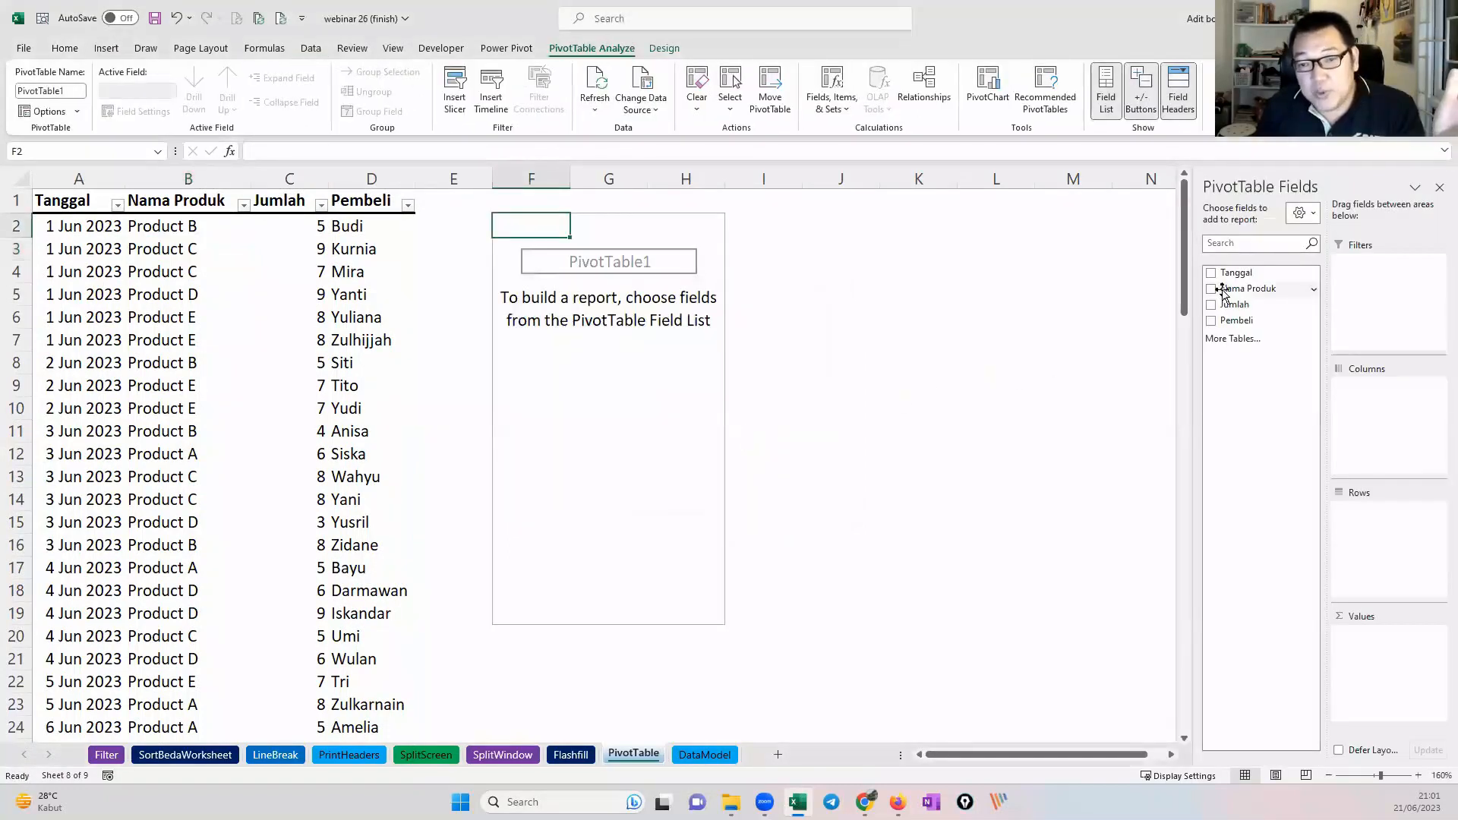
Step: Add Nama Produk to the rows and Jumlah as a summed value, with the field list's fields and areas sections stacked
{"action": "left_click_drag", "start_coordinate": [1238, 293], "coordinate": [1402, 548]}
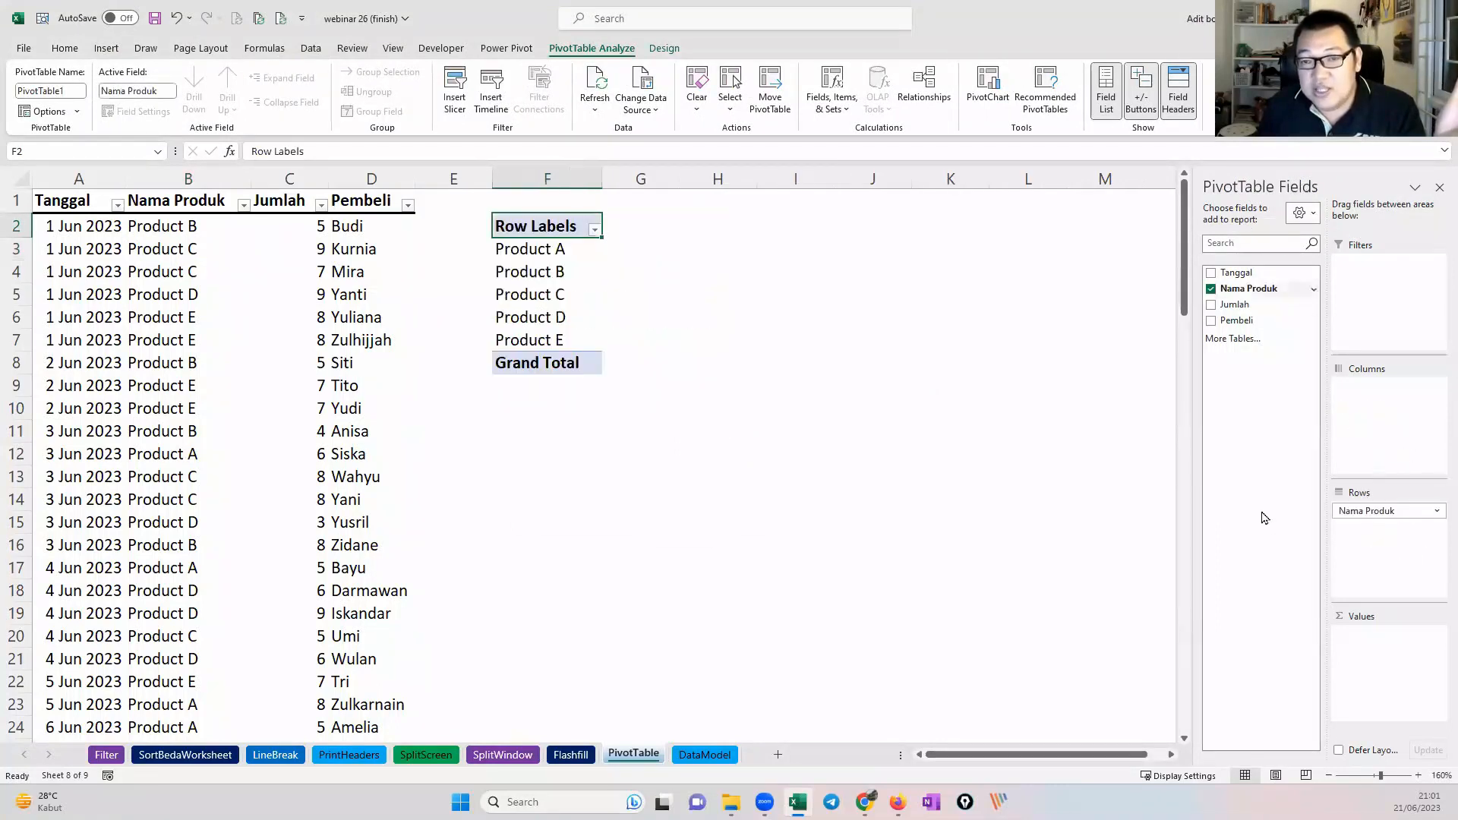
{"action": "left_click", "coordinate": [1310, 215]}
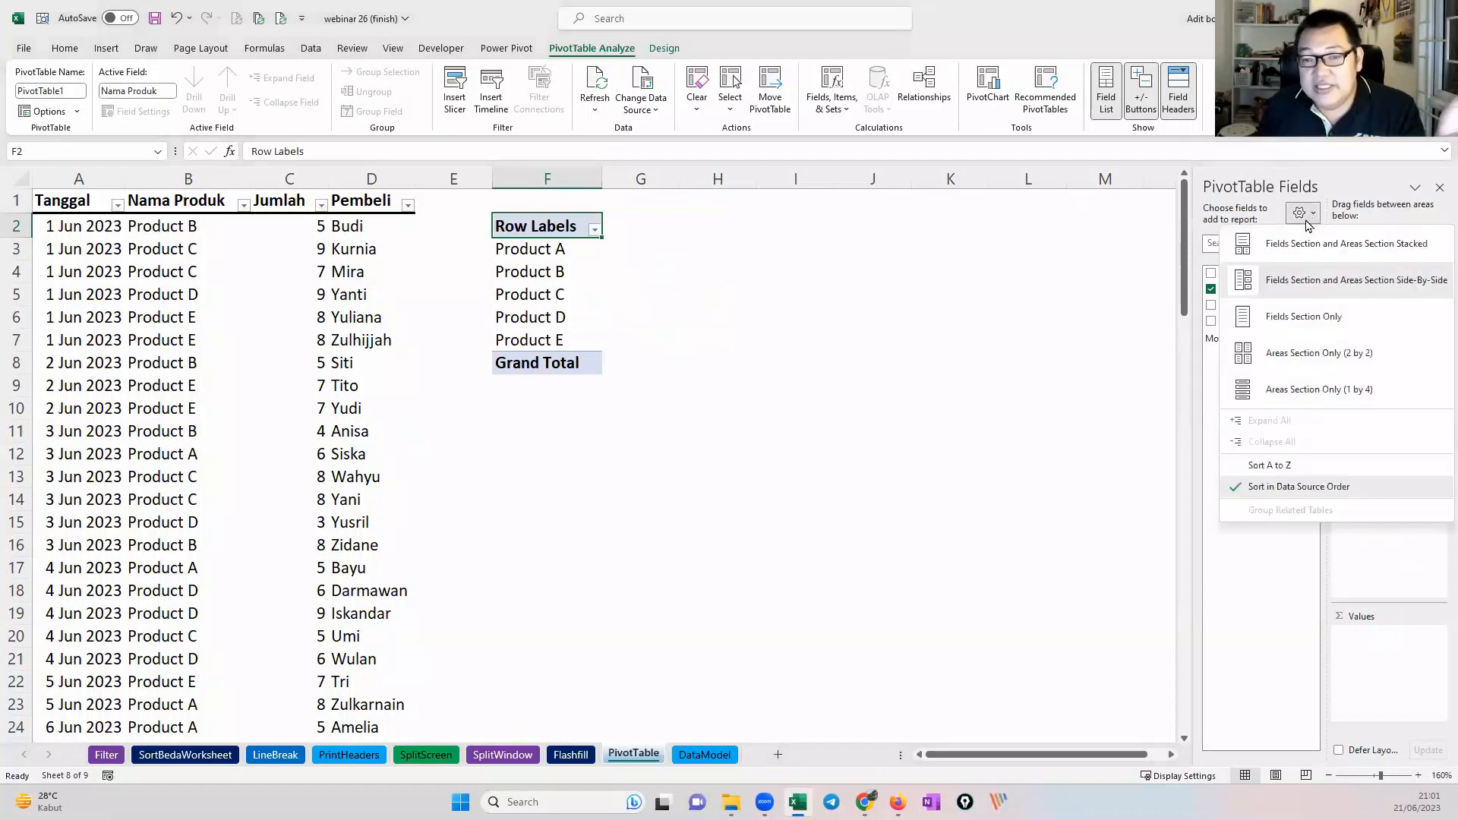
{"action": "left_click", "coordinate": [1300, 256]}
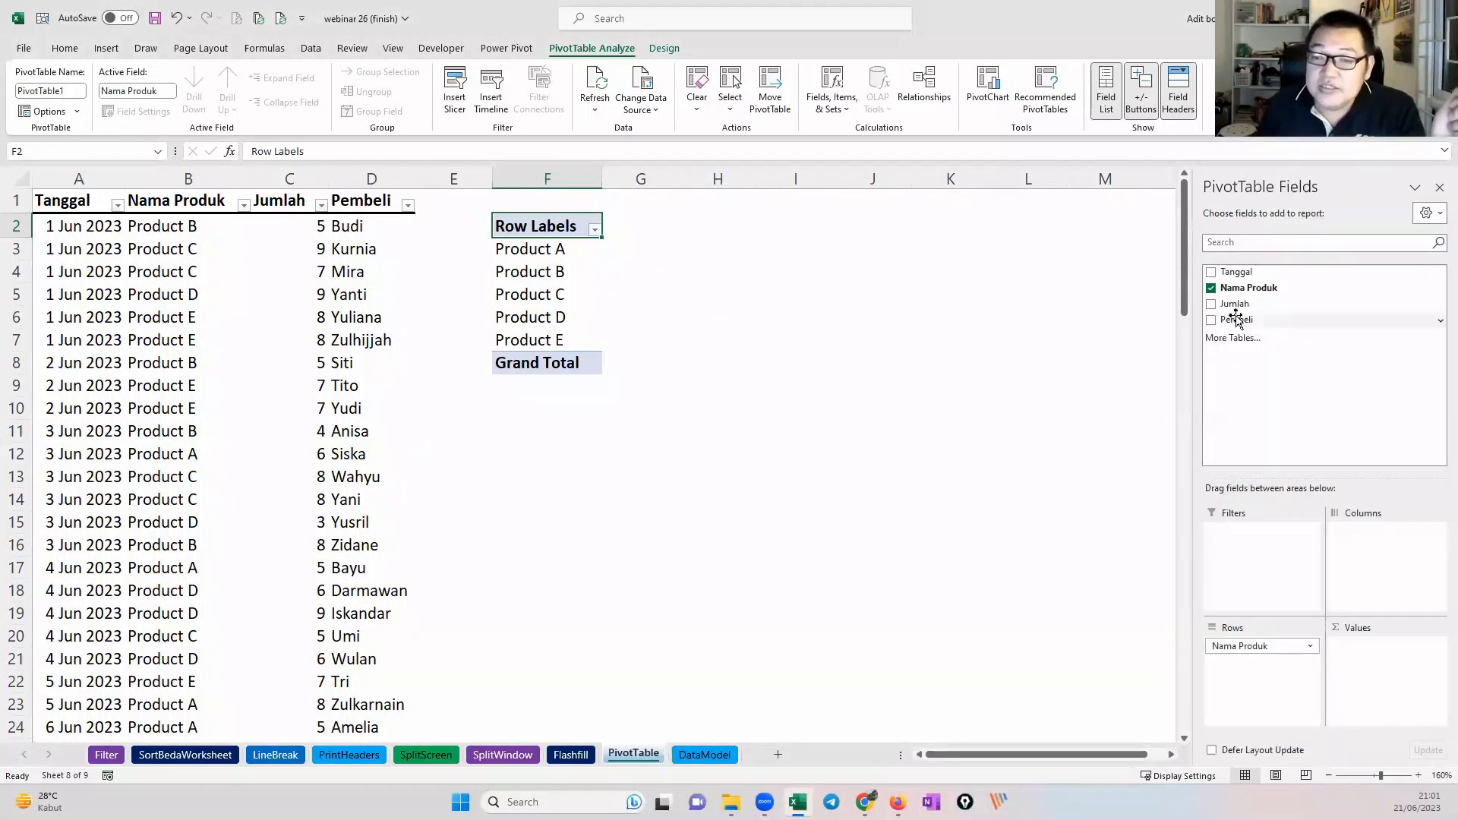
{"action": "left_click_drag", "start_coordinate": [1234, 308], "coordinate": [1384, 640]}
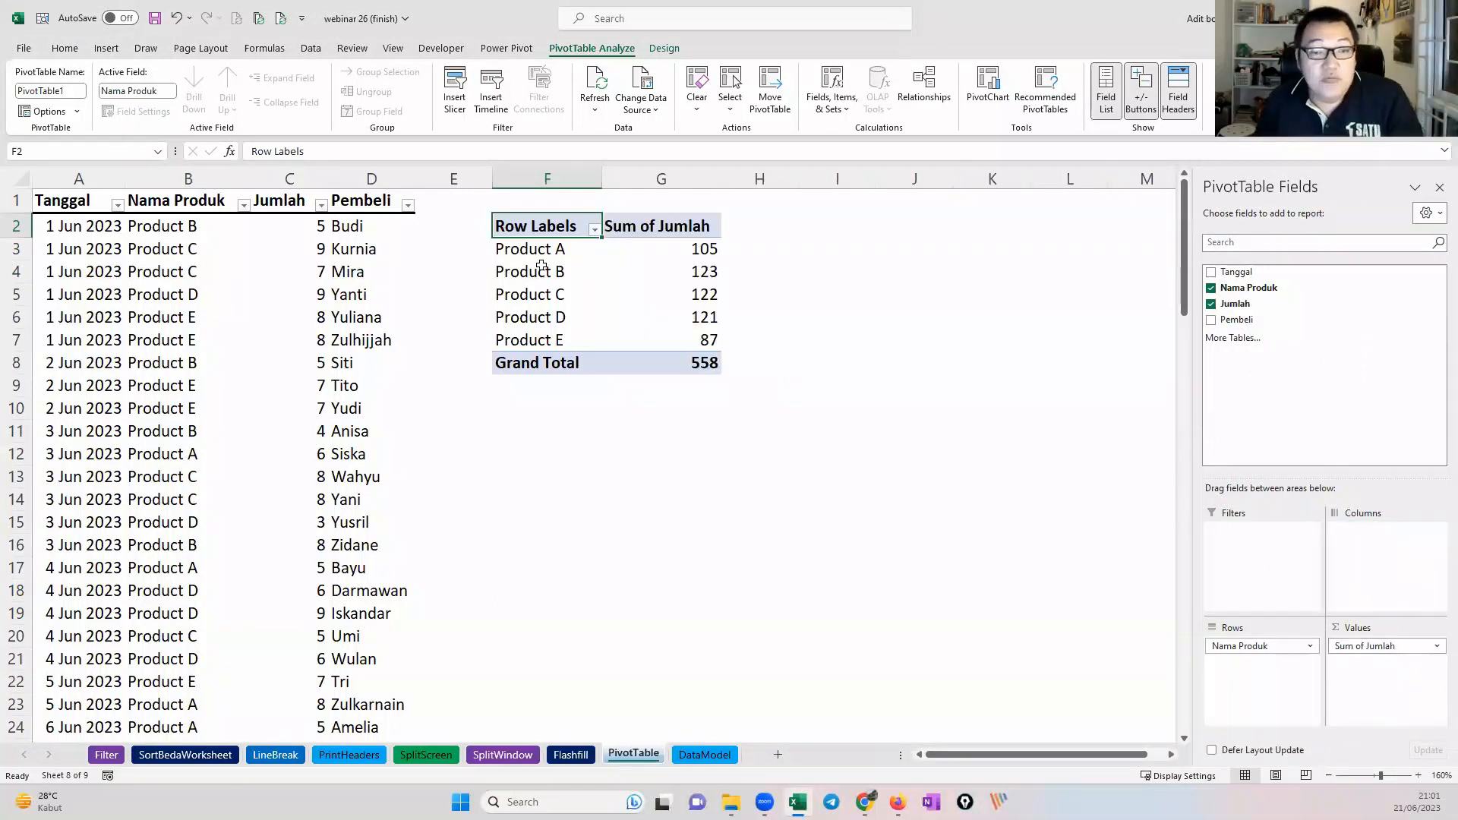
{"action": "left_click_drag", "start_coordinate": [531, 249], "coordinate": [698, 363]}
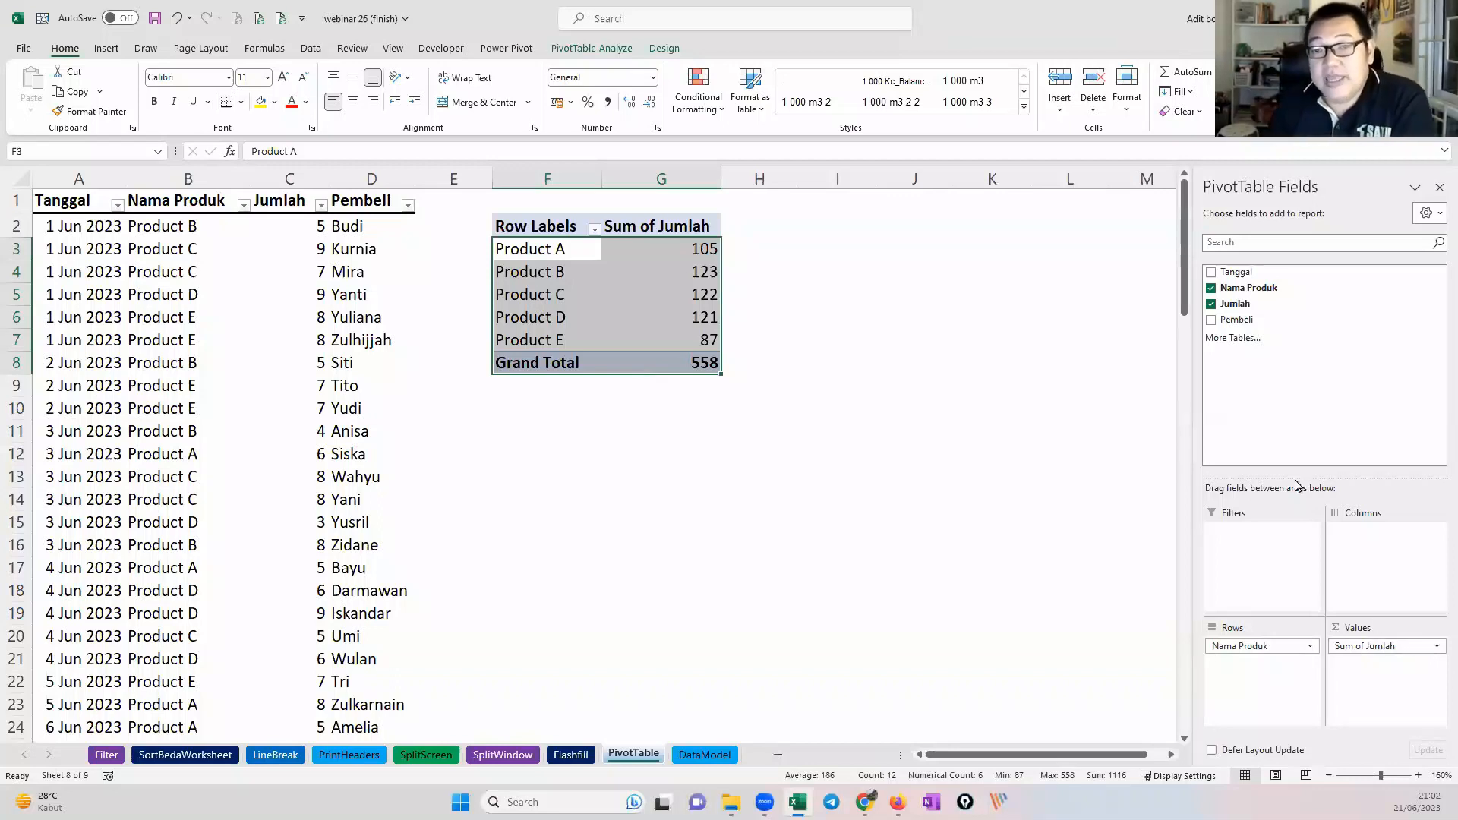
{"action": "left_click", "coordinate": [706, 314]}
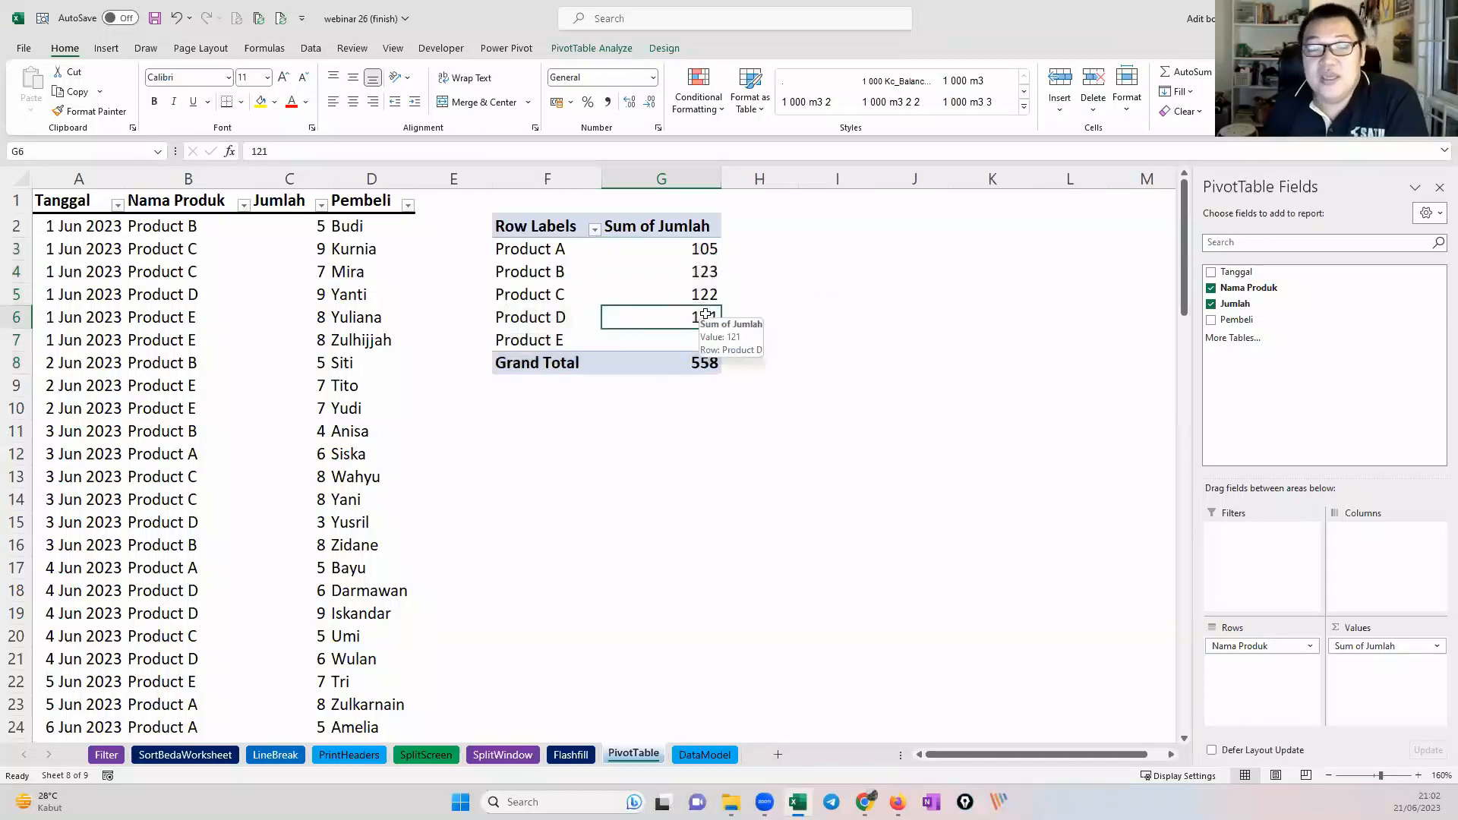
Step: Filter the PivotTable's row labels to only Product A and Product B
{"action": "left_click", "coordinate": [594, 229]}
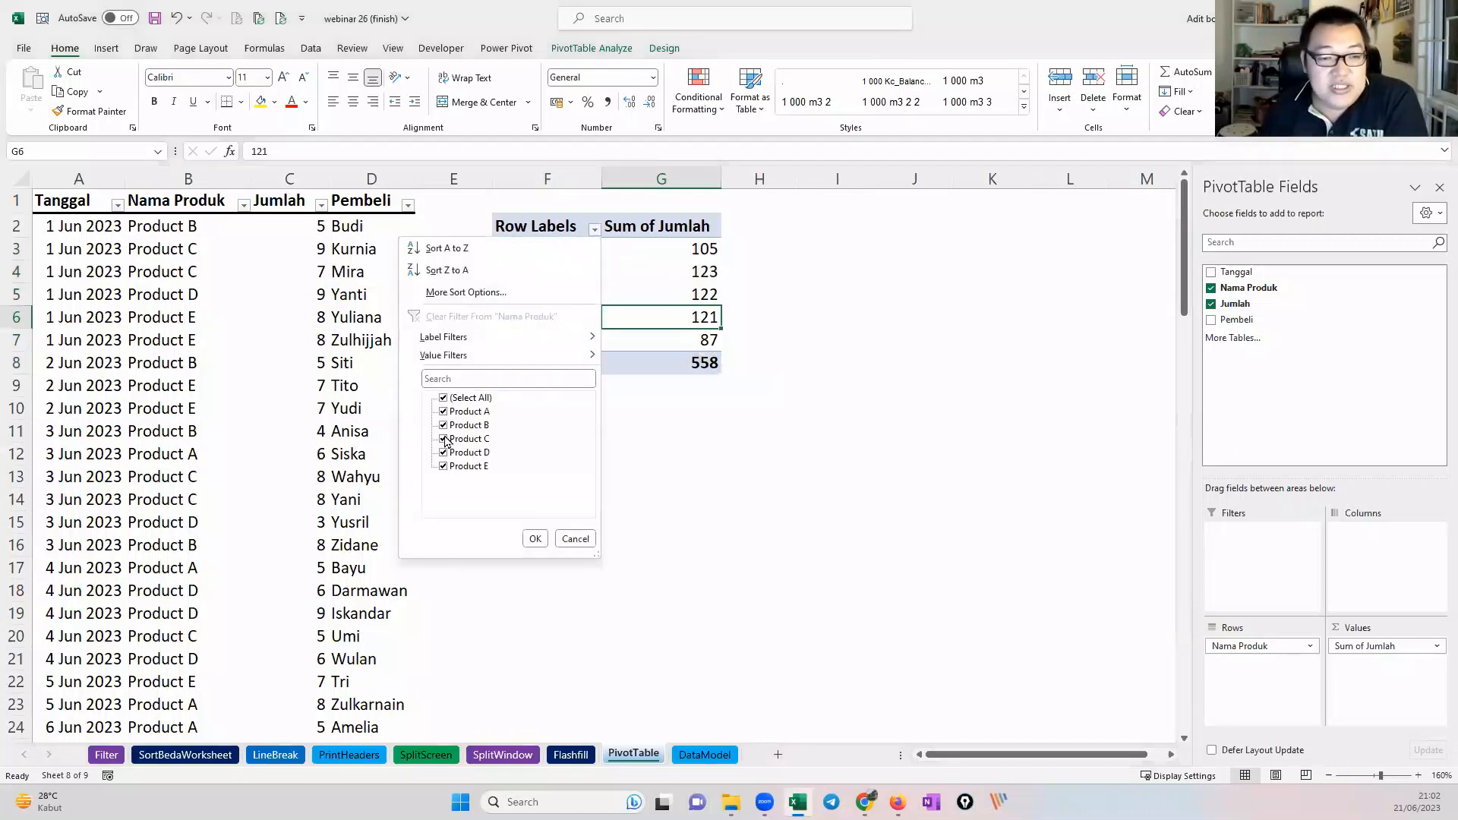
{"action": "left_click", "coordinate": [443, 398]}
{"action": "left_click", "coordinate": [443, 412]}
{"action": "left_click", "coordinate": [444, 425]}
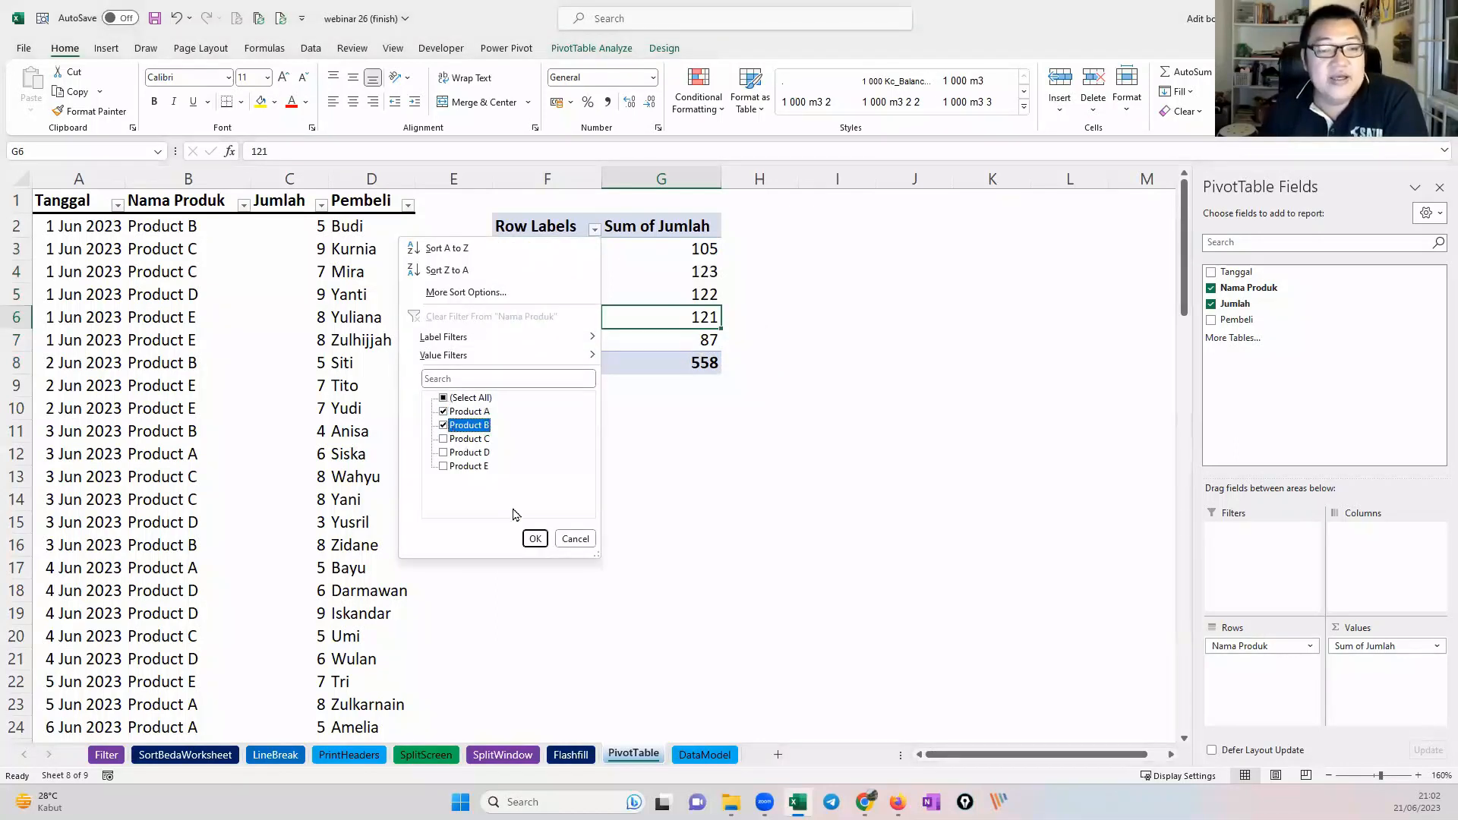
{"action": "left_click", "coordinate": [530, 540]}
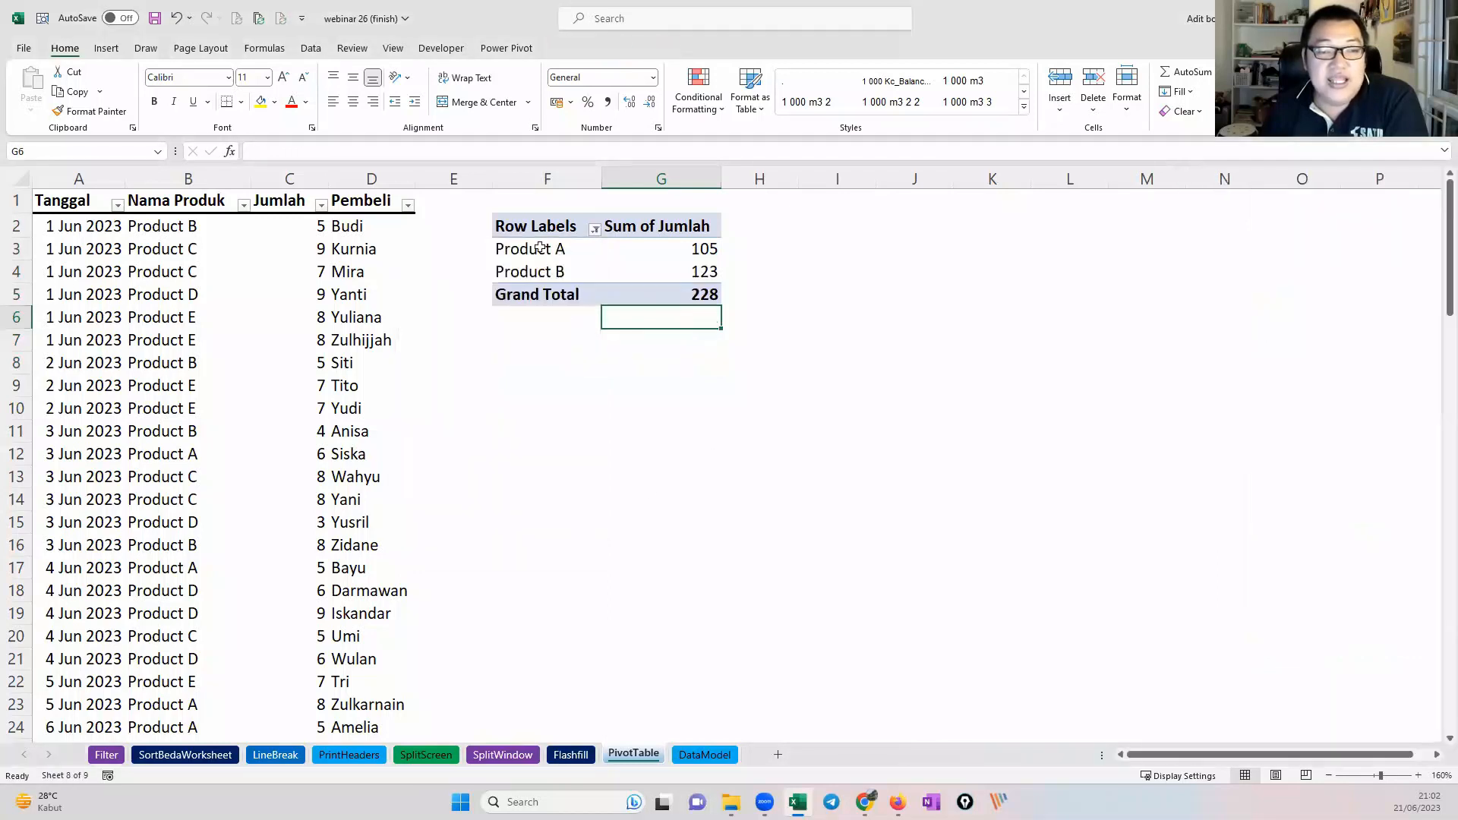
{"action": "left_click_drag", "start_coordinate": [545, 249], "coordinate": [672, 279]}
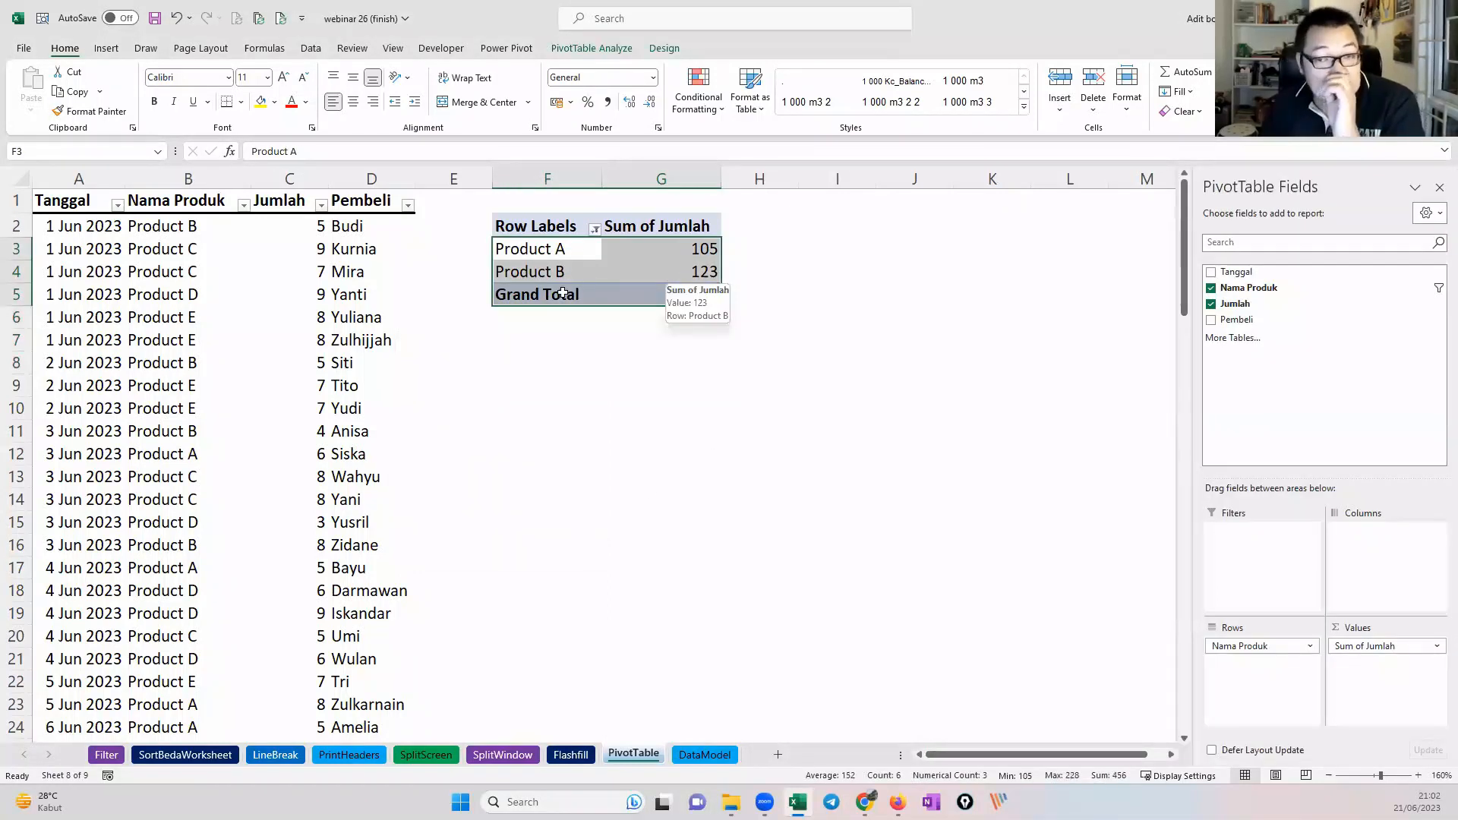
Step: Copy the last sales row of the source table, A98:D98, into row 99 directly below it
{"action": "left_click", "coordinate": [66, 334]}
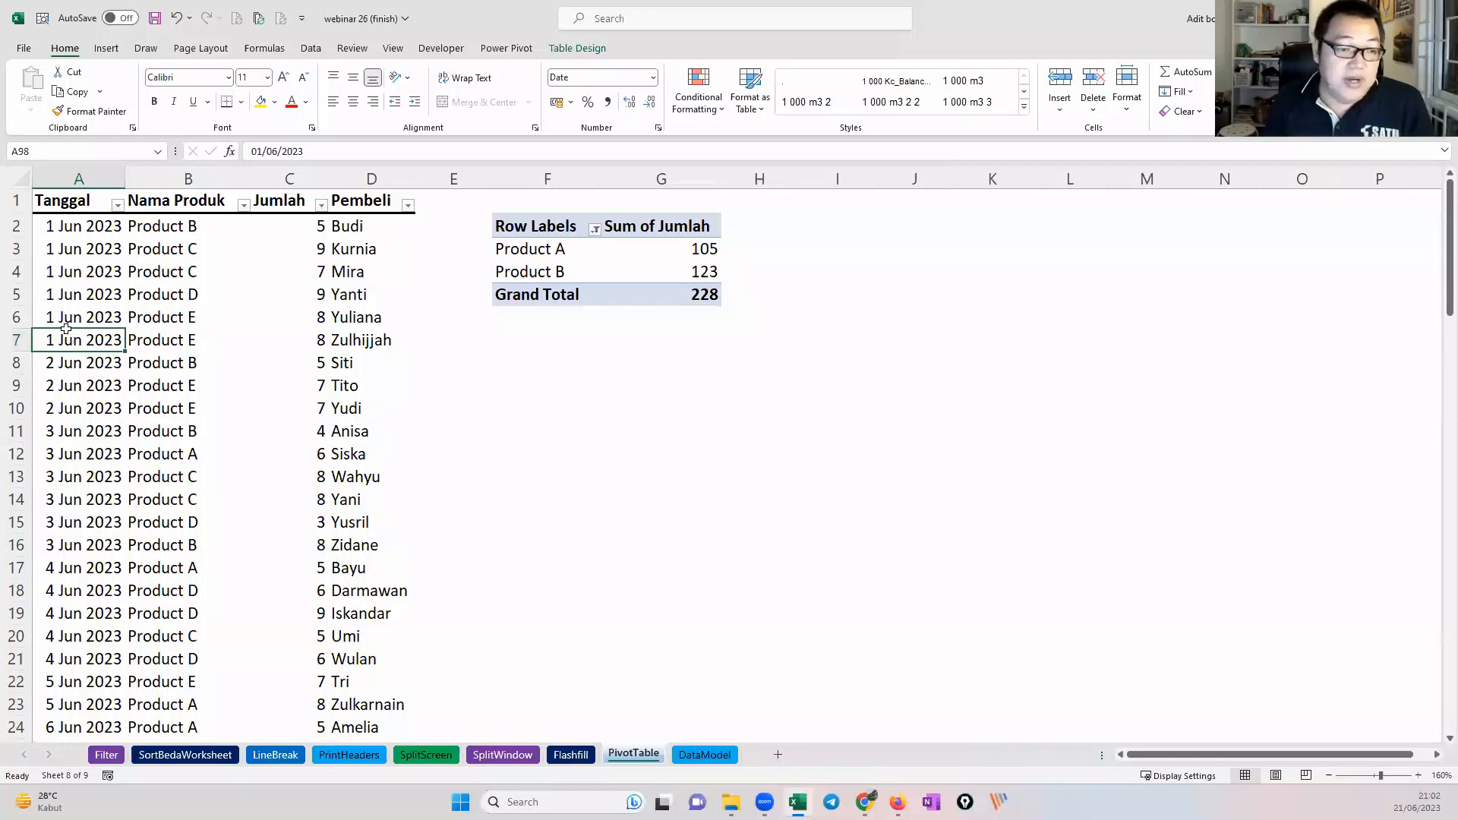
{"action": "key", "text": "ctrl+Down"}
{"action": "scroll", "coordinate": [175, 504], "scroll_direction": "down", "scroll_amount": 3}
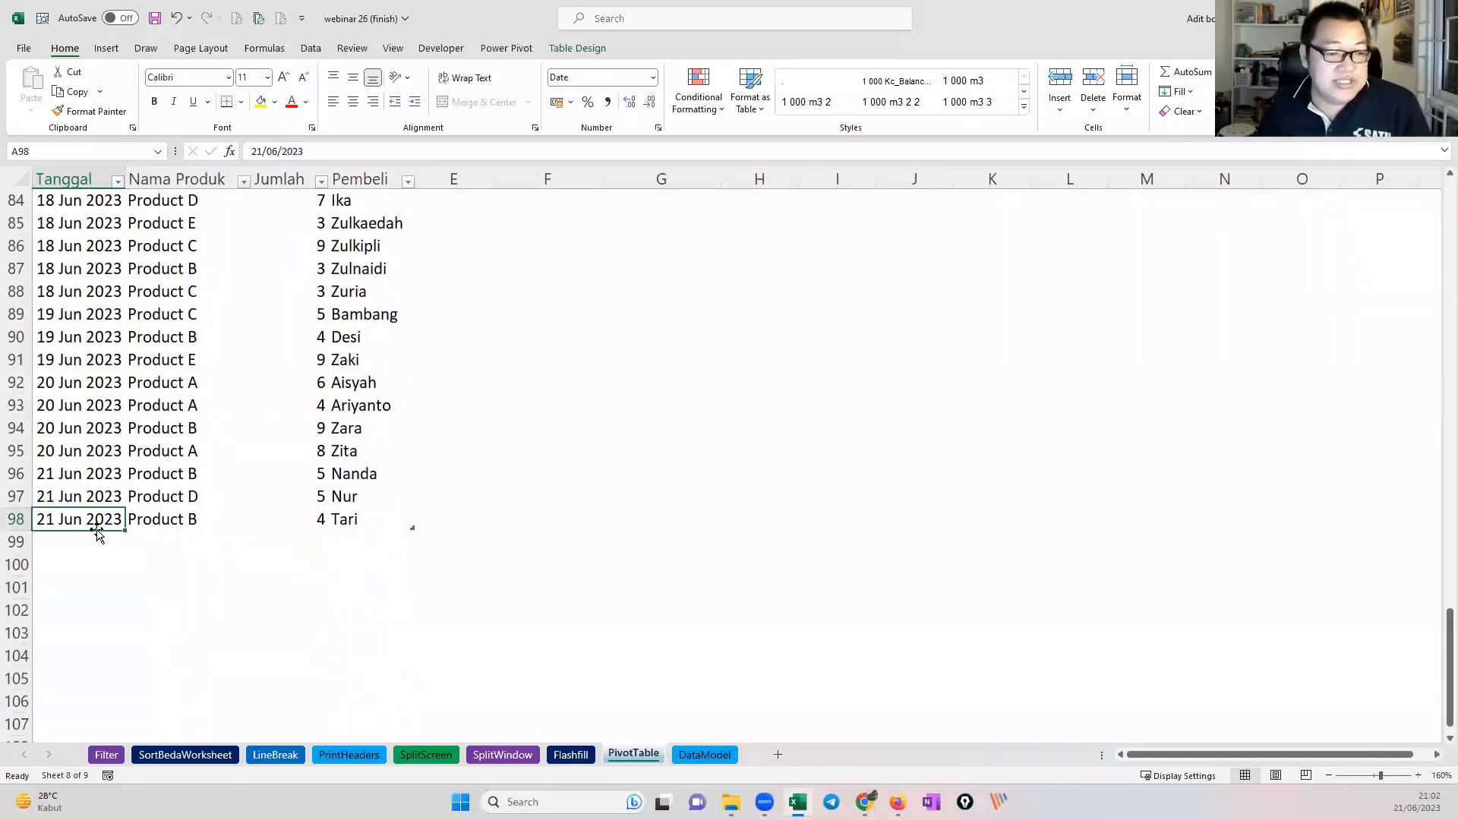
{"action": "left_click", "coordinate": [335, 519], "text": "shift"}
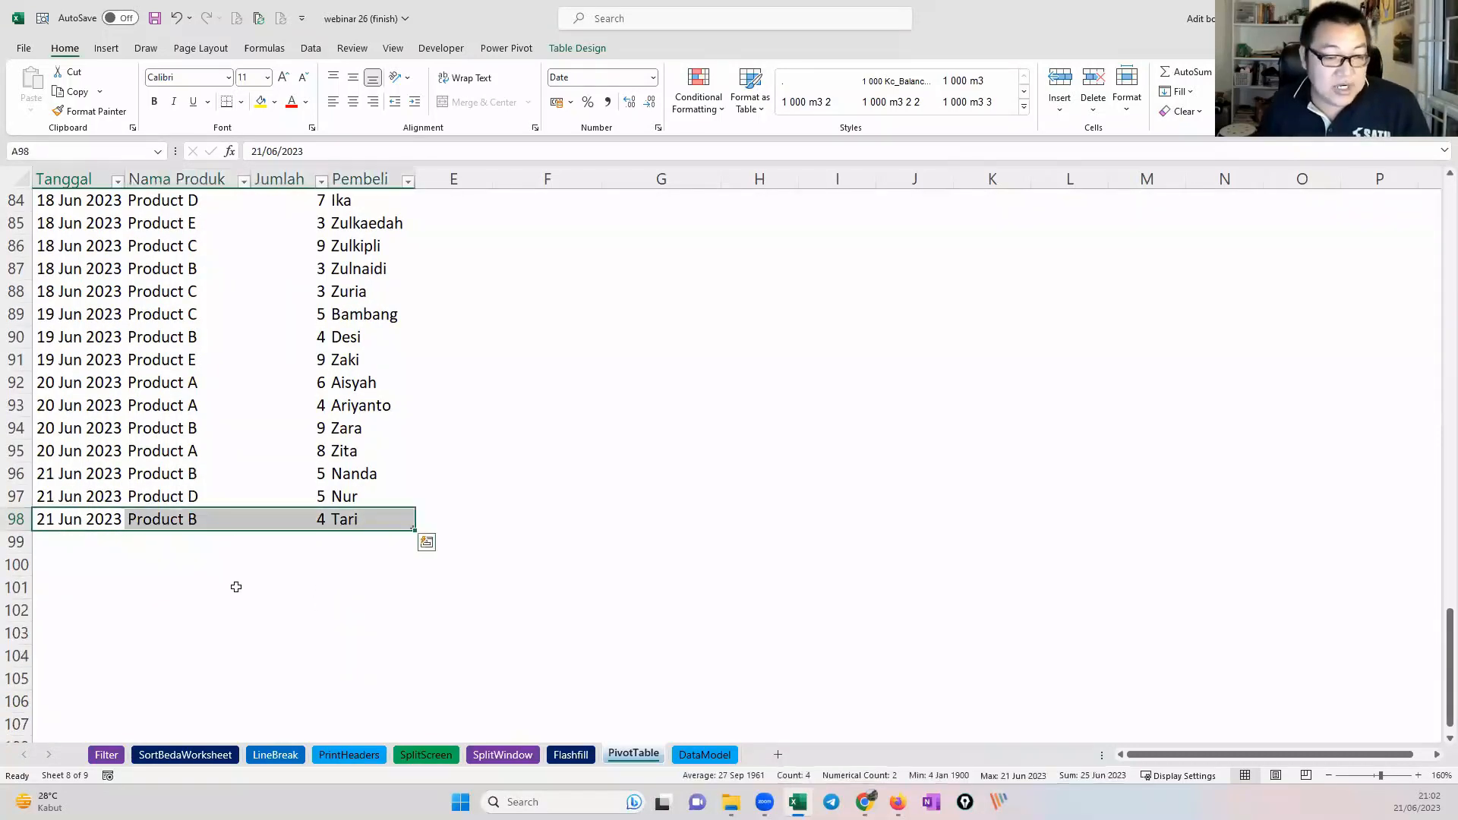
{"action": "key", "text": "ctrl+c"}
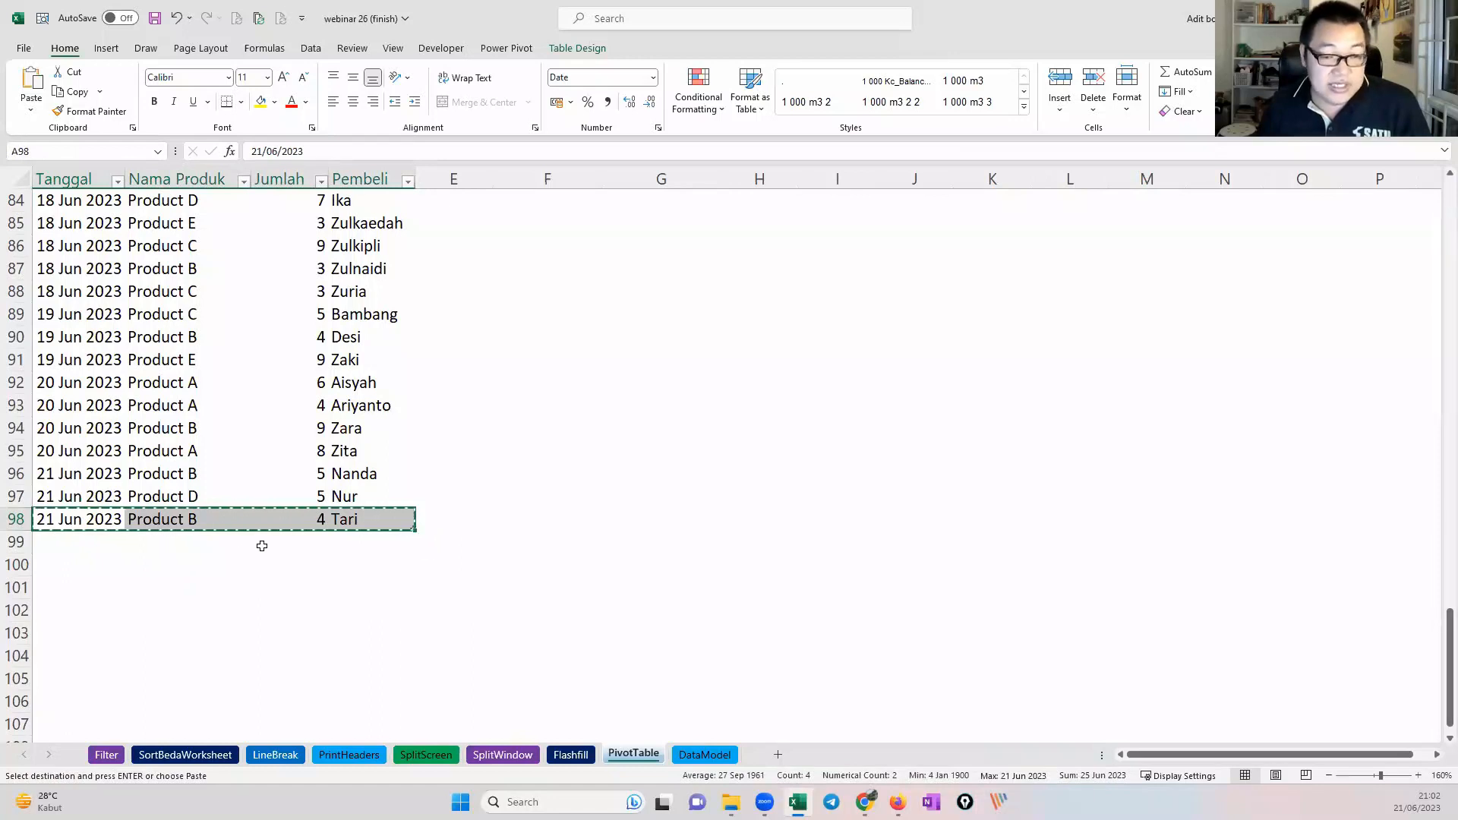
{"action": "key", "text": "Down"}
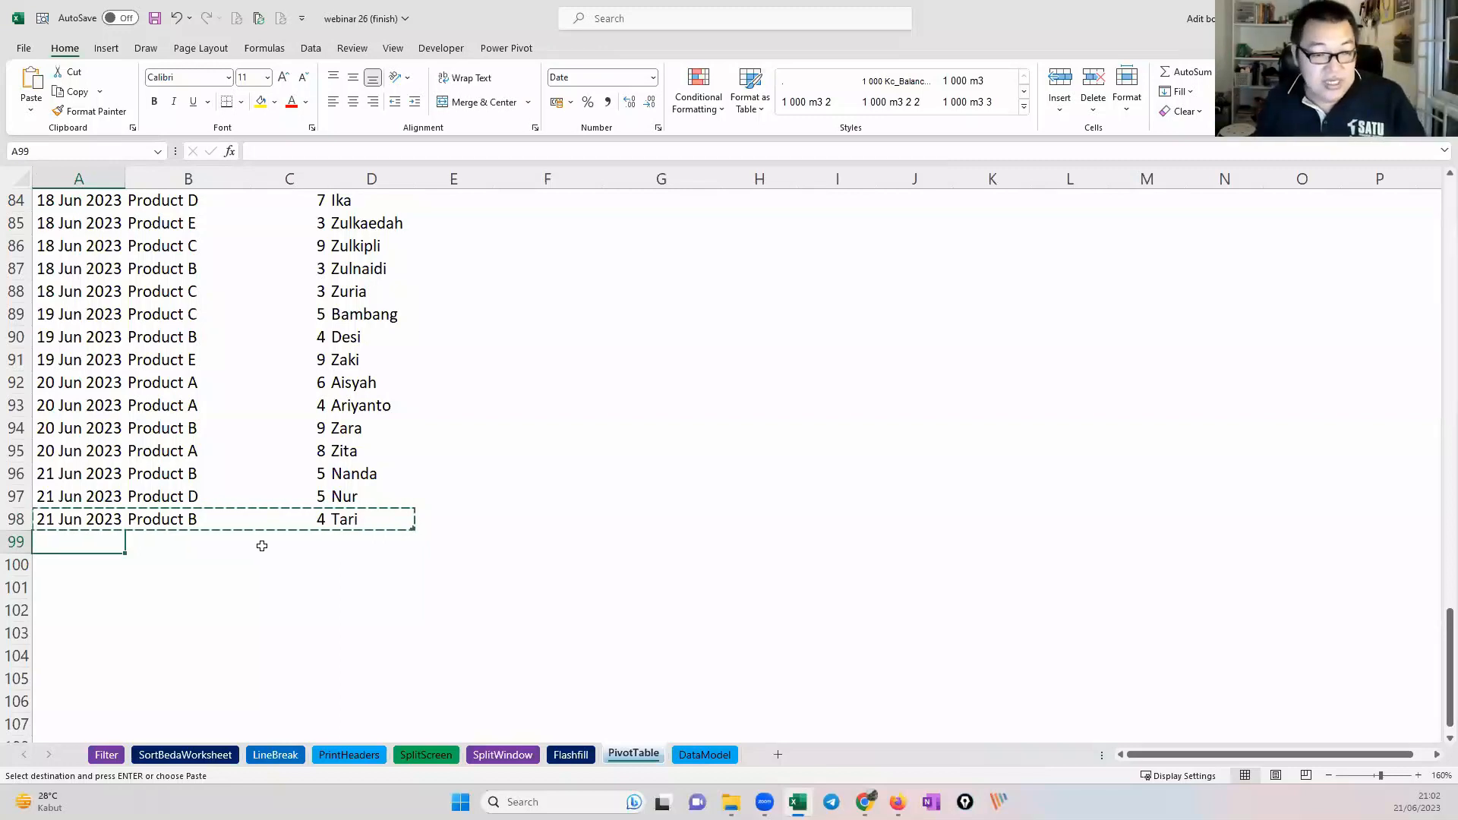
{"action": "key", "text": "ctrl+v"}
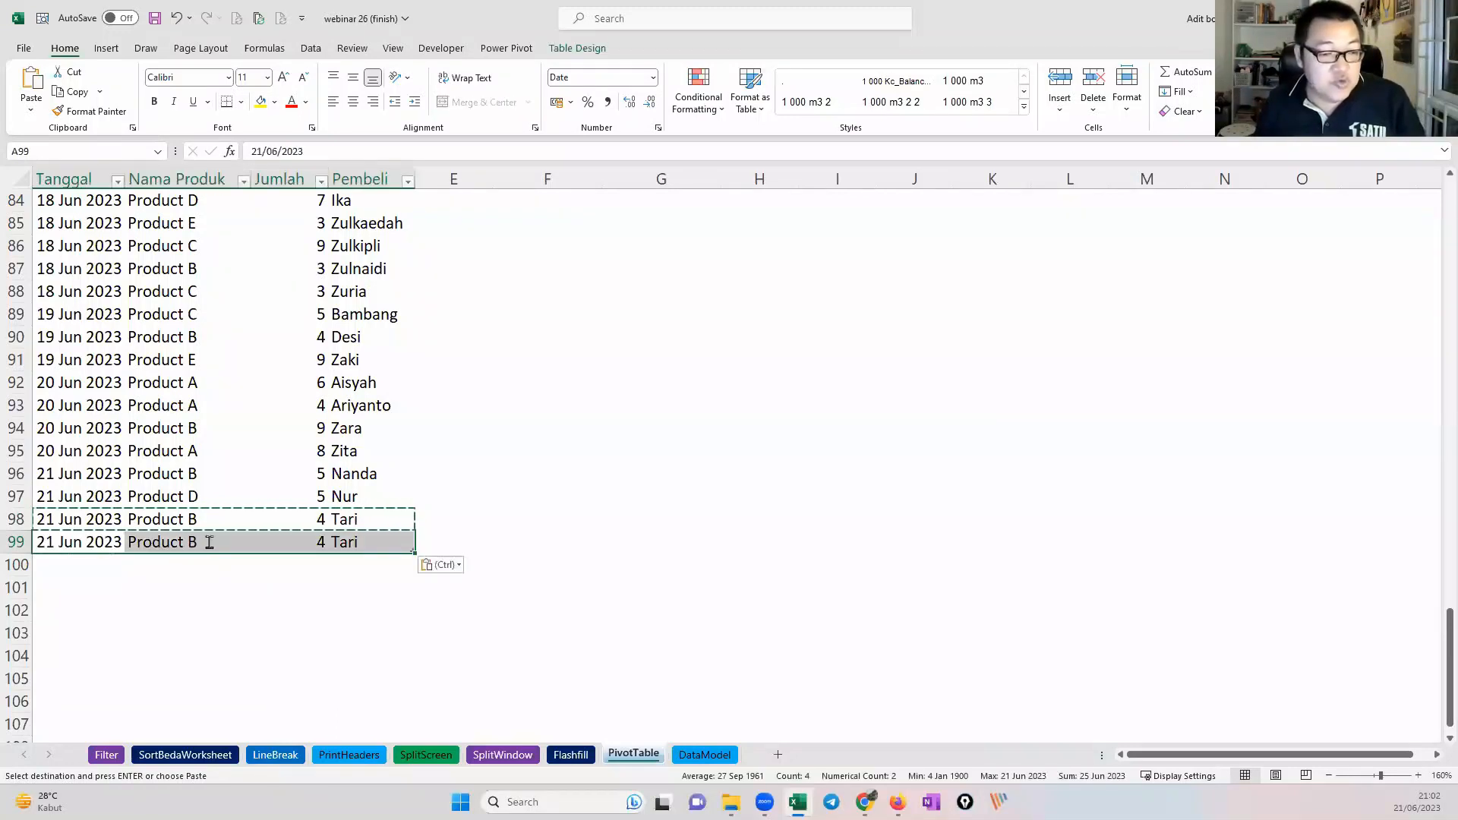
Step: Change the product name in cell B99 to Product F
{"action": "double_click", "coordinate": [206, 542]}
{"action": "key", "text": "BackSpace"}
{"action": "type", "text": "F"}
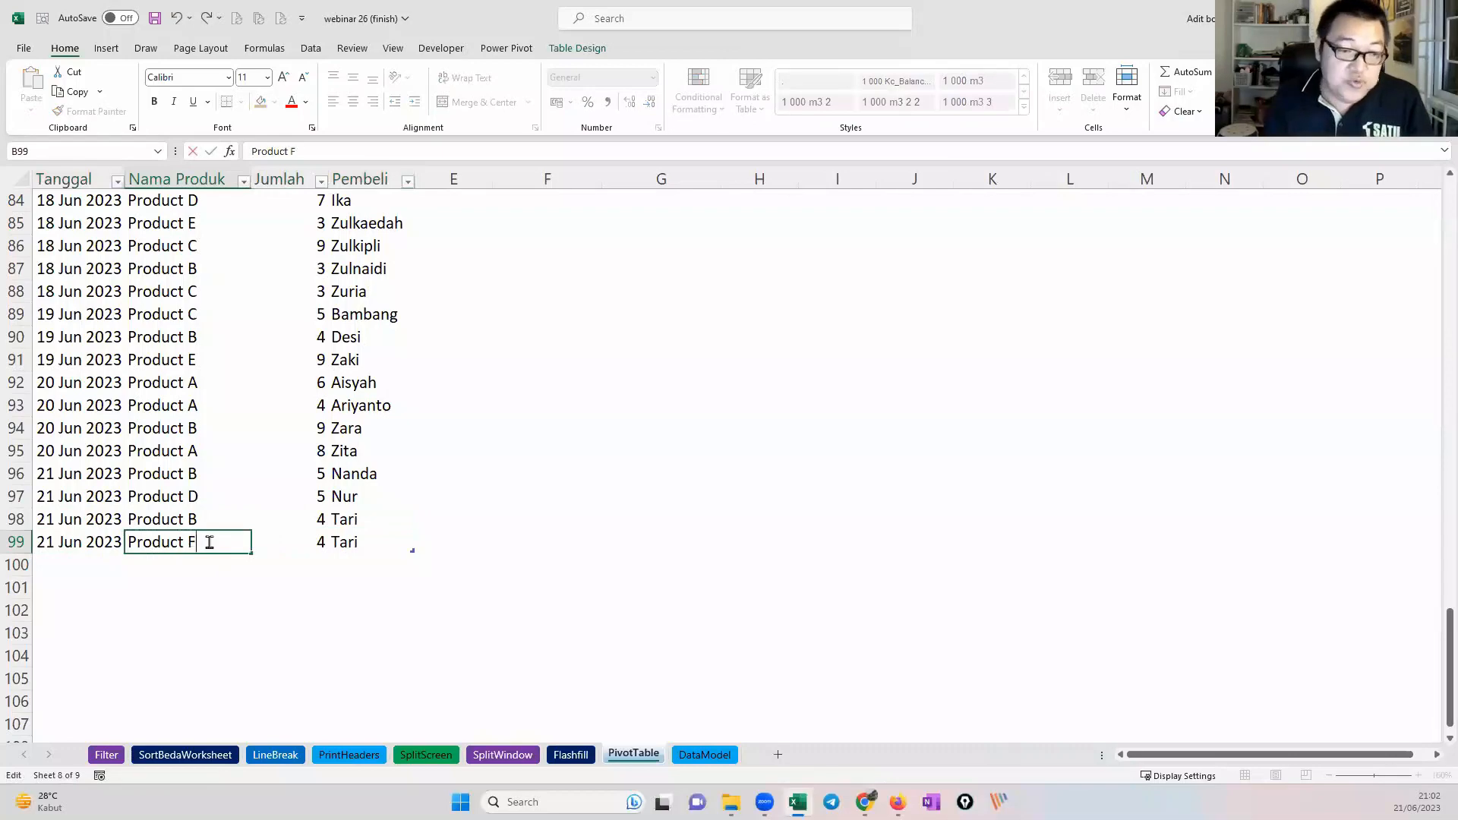
{"action": "key", "text": "Return"}
{"action": "left_click", "coordinate": [208, 541]}
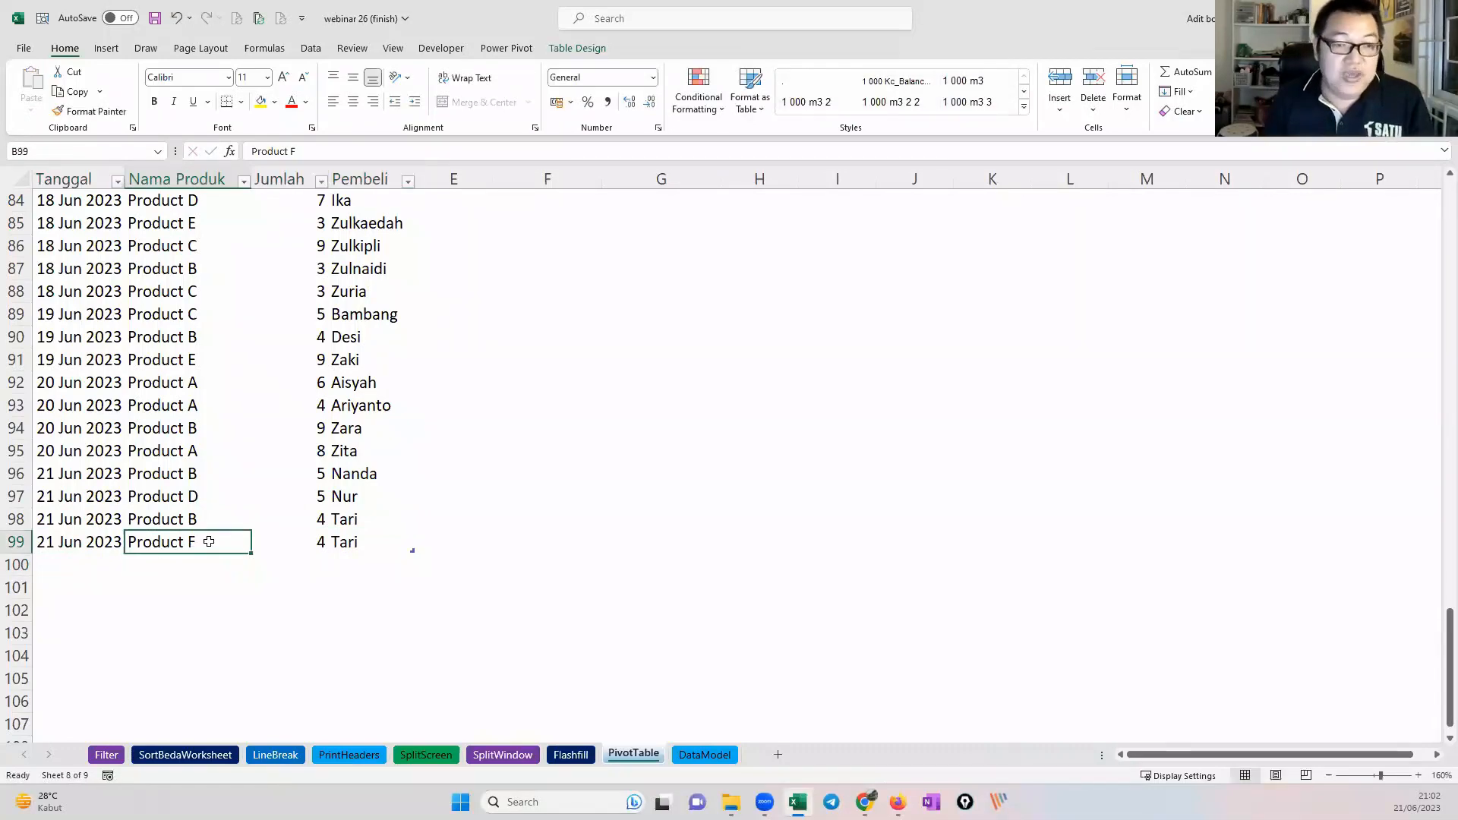
Step: Refresh the PivotTable and check the product choices in its row label filter, leaving the filter selection as it is
{"action": "key", "text": "ctrl+Up"}
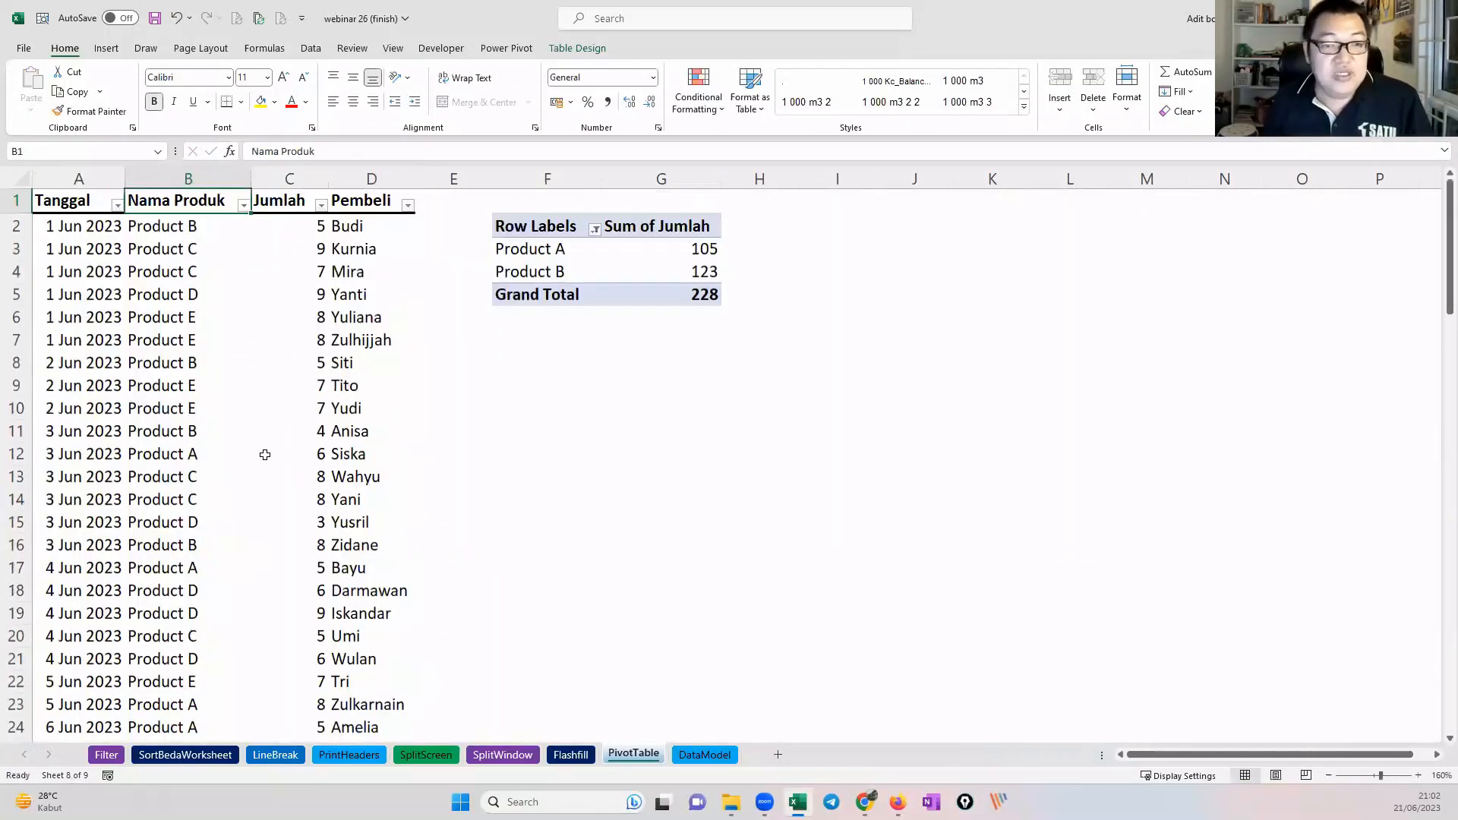
{"action": "right_click", "coordinate": [648, 259]}
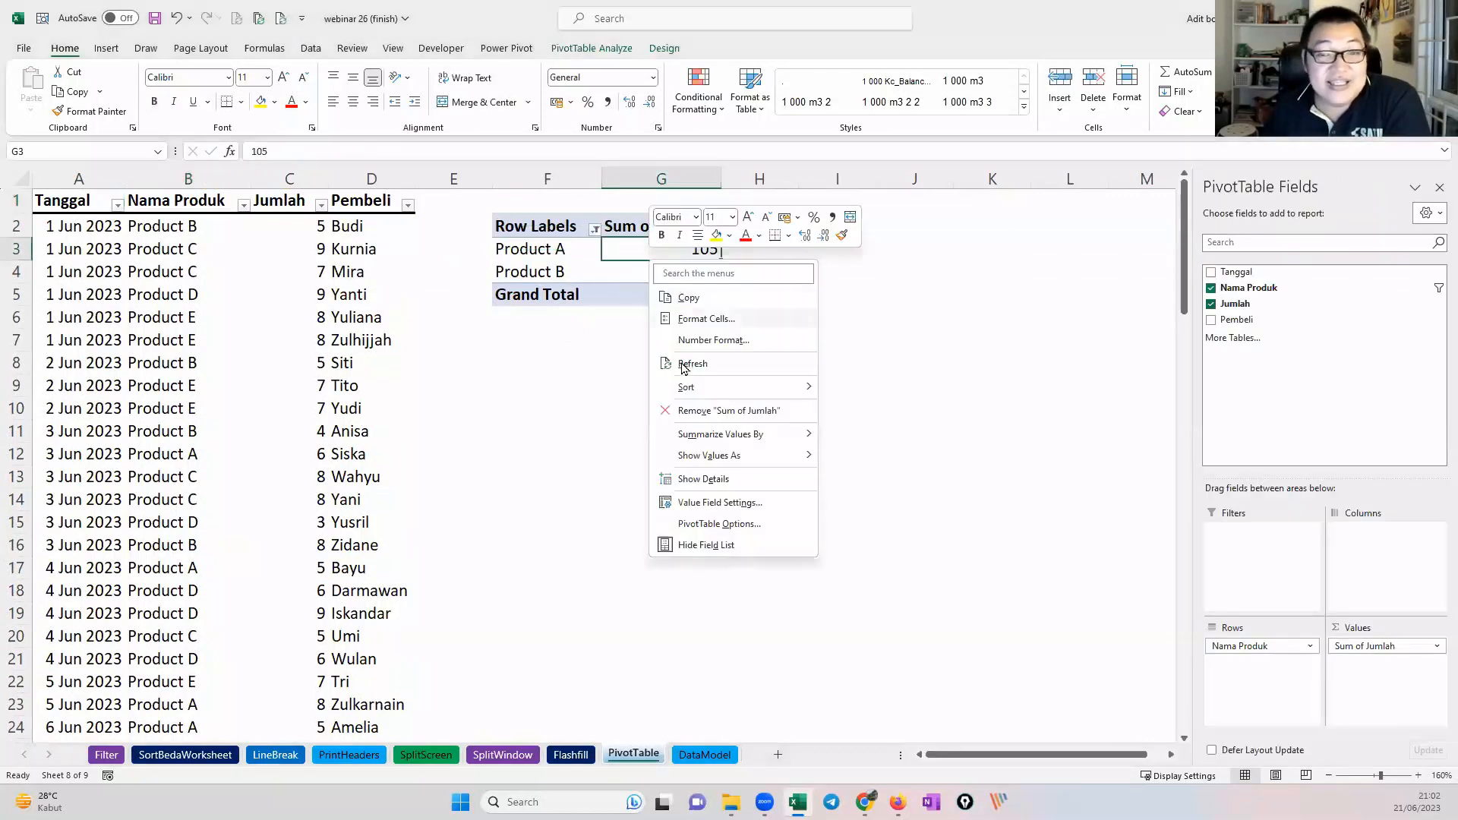
{"action": "left_click", "coordinate": [681, 363]}
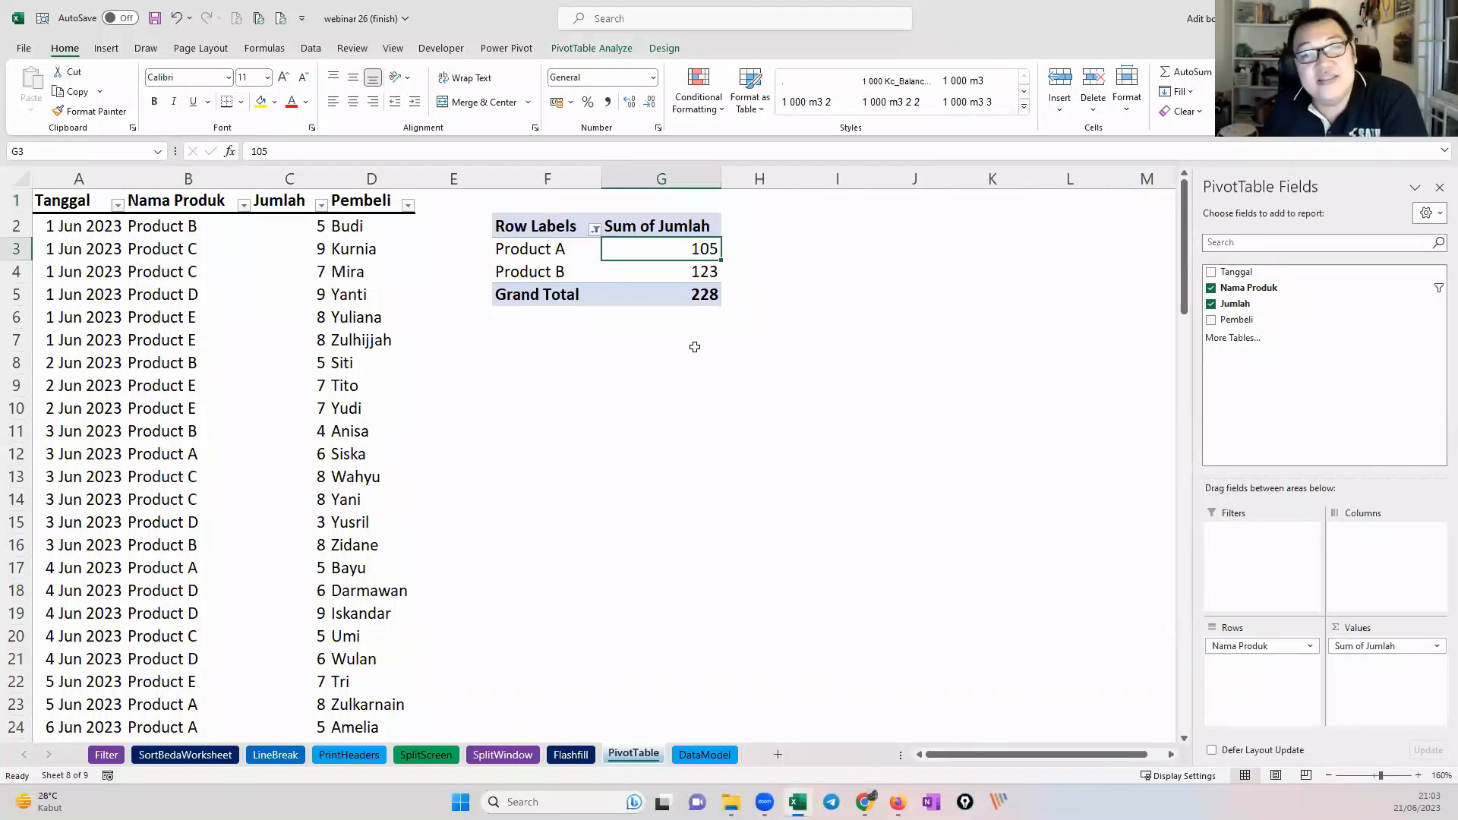
{"action": "right_click", "coordinate": [682, 275]}
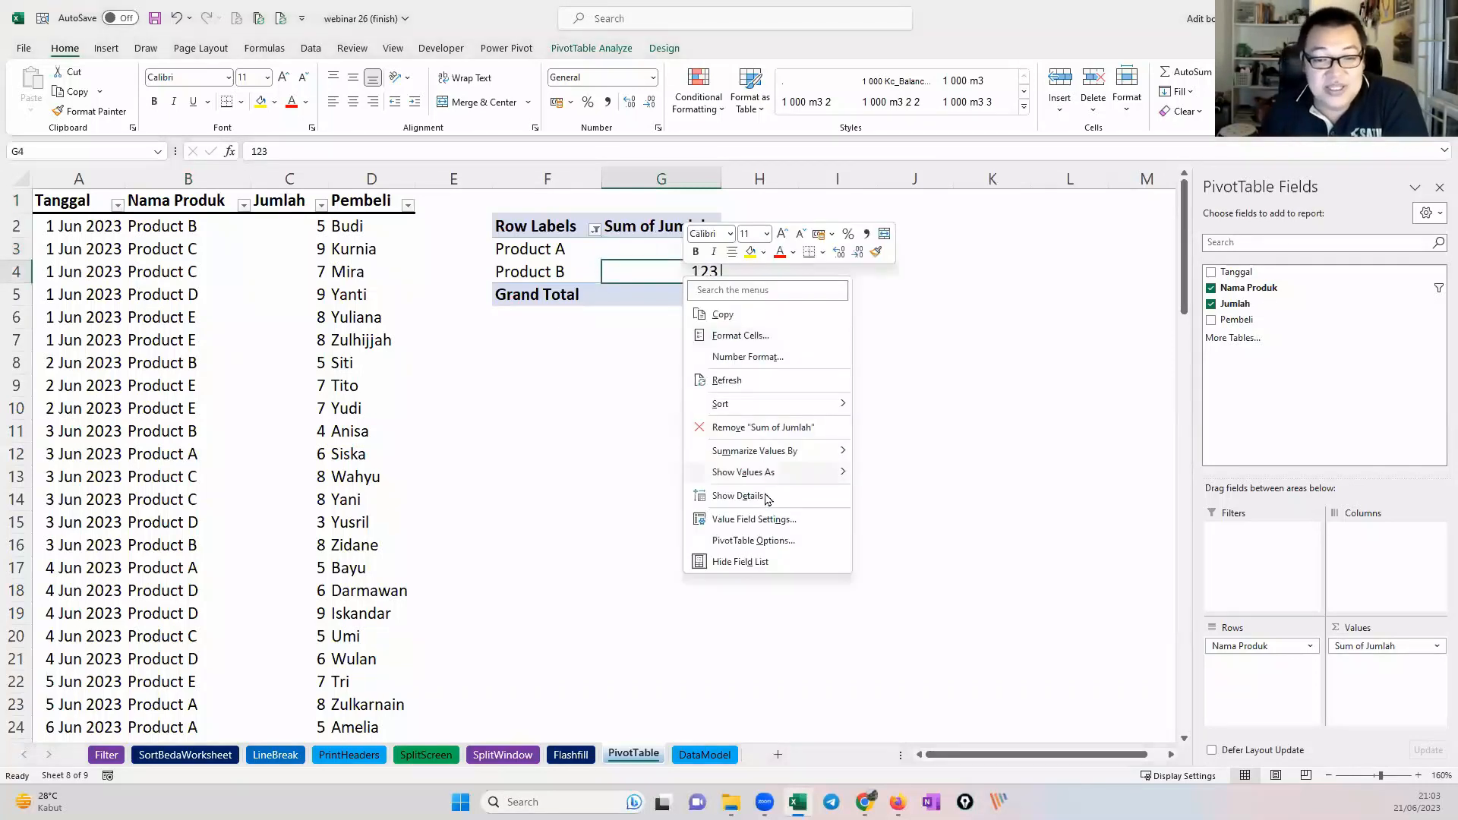
{"action": "left_click", "coordinate": [634, 431]}
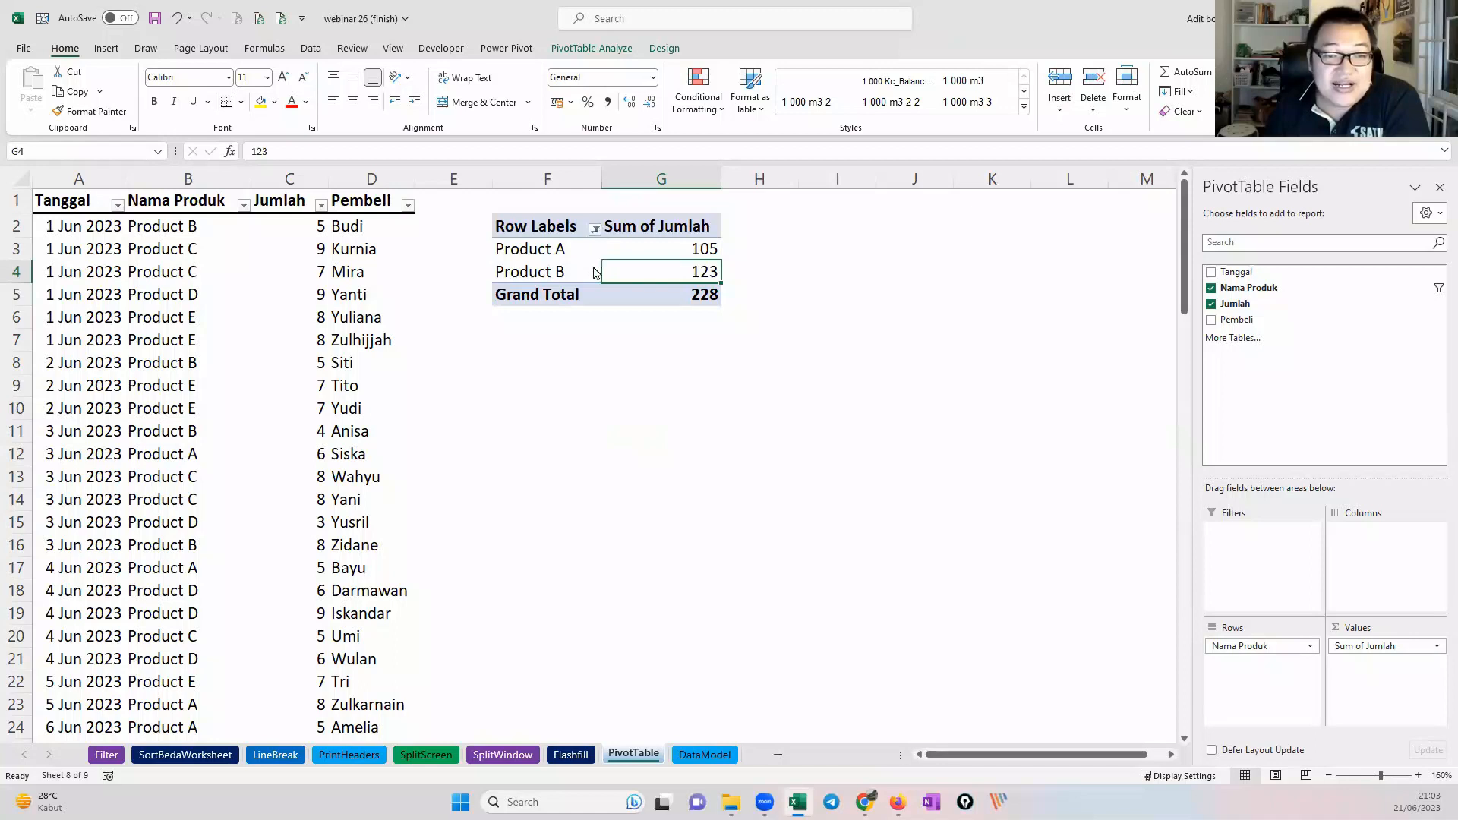
{"action": "left_click", "coordinate": [594, 228]}
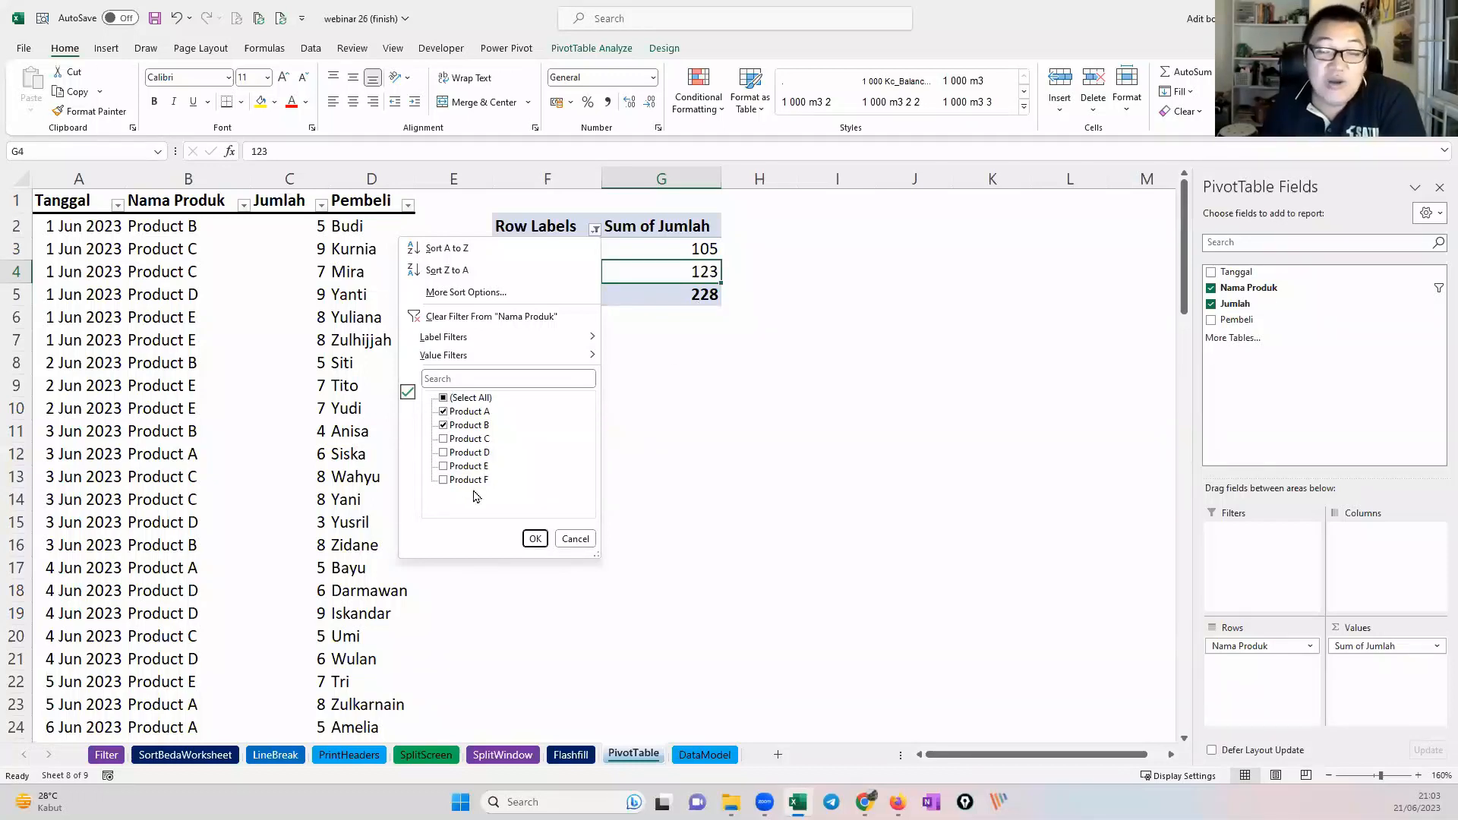
{"action": "left_click", "coordinate": [572, 539]}
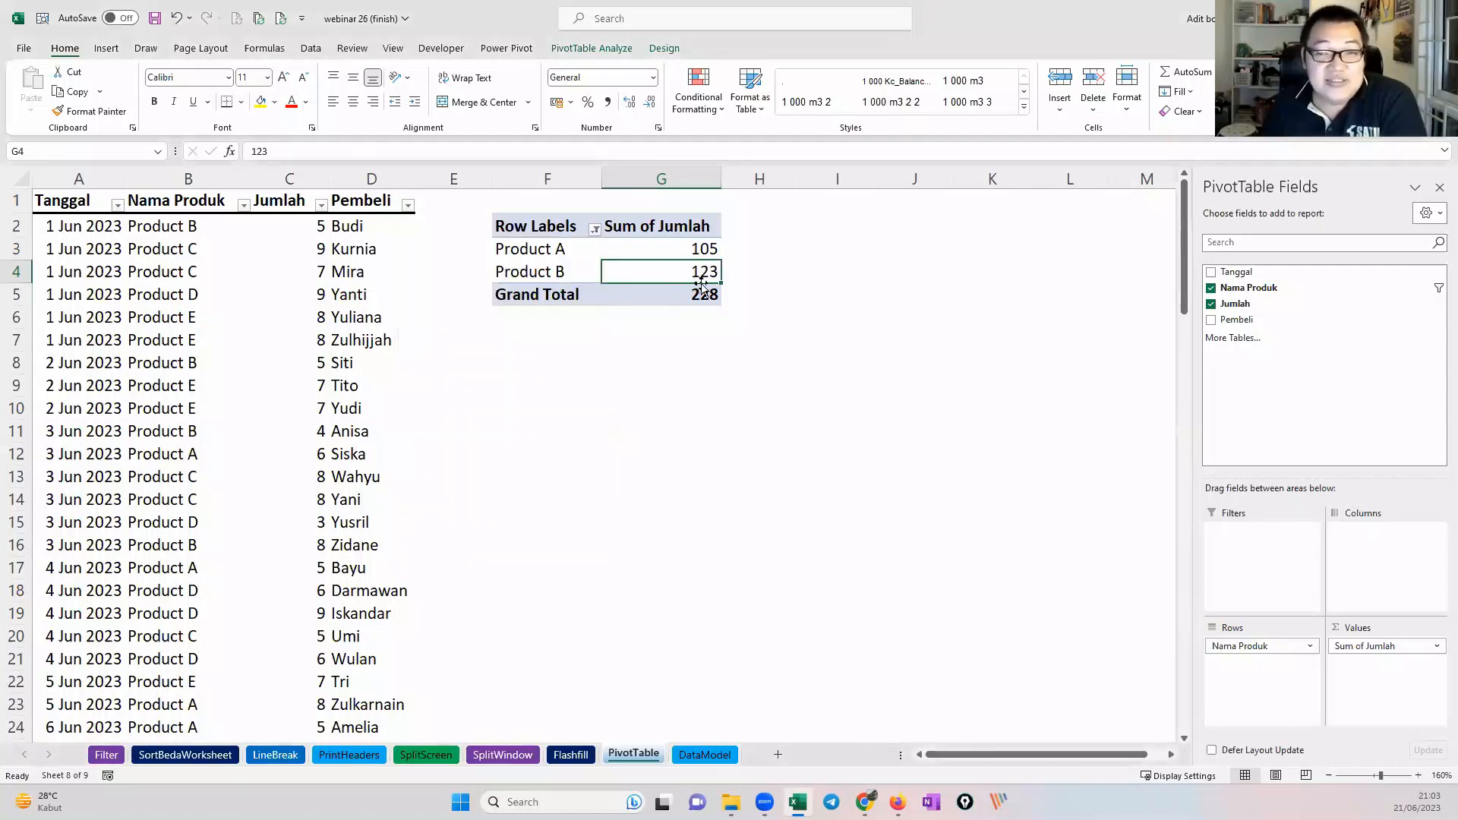
Step: Turn on including new items in the manual filter for the Nama Produk field and refresh the PivotTable
{"action": "right_click", "coordinate": [559, 261]}
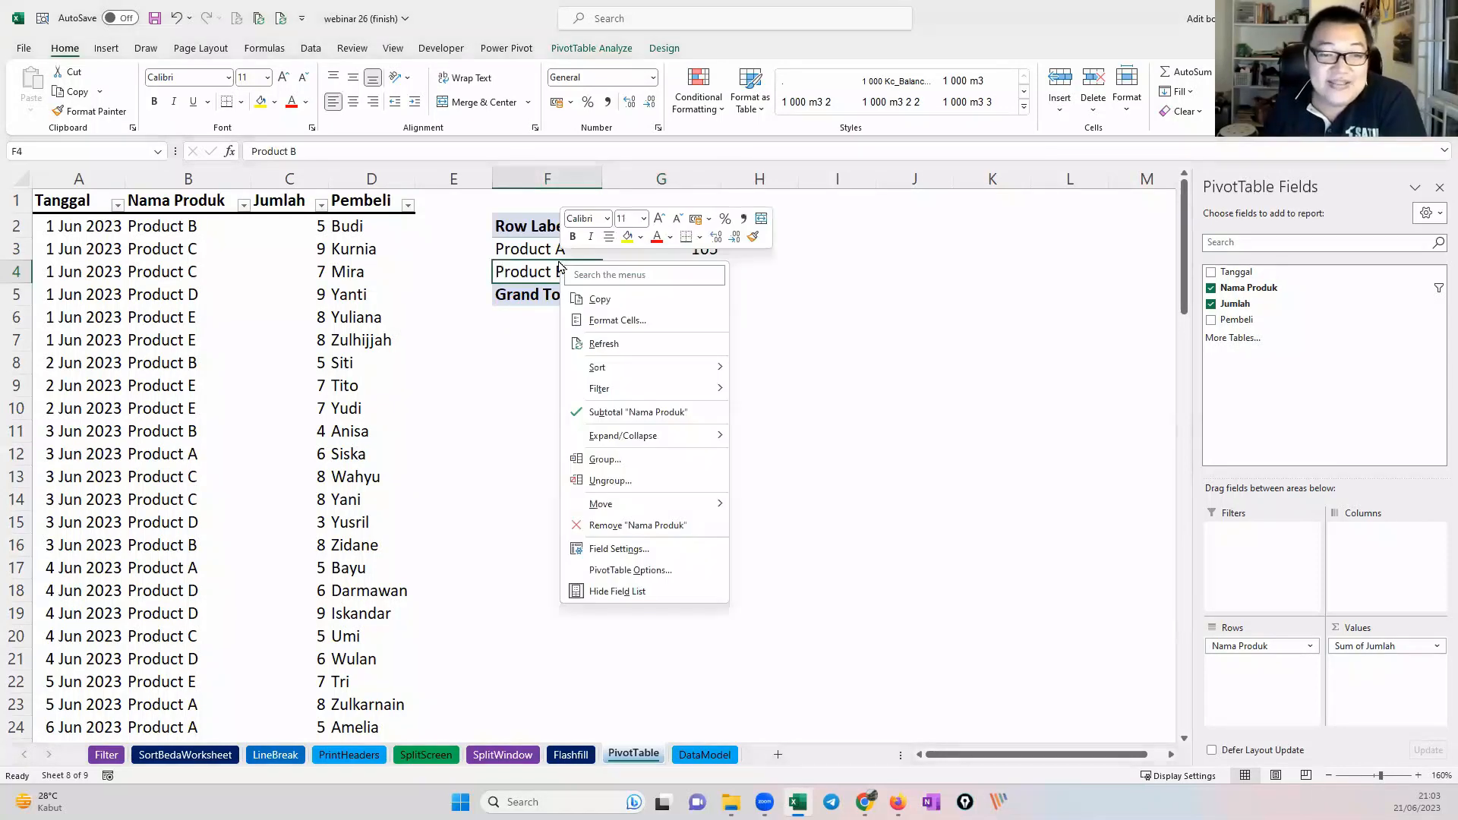
{"action": "left_click", "coordinate": [614, 550]}
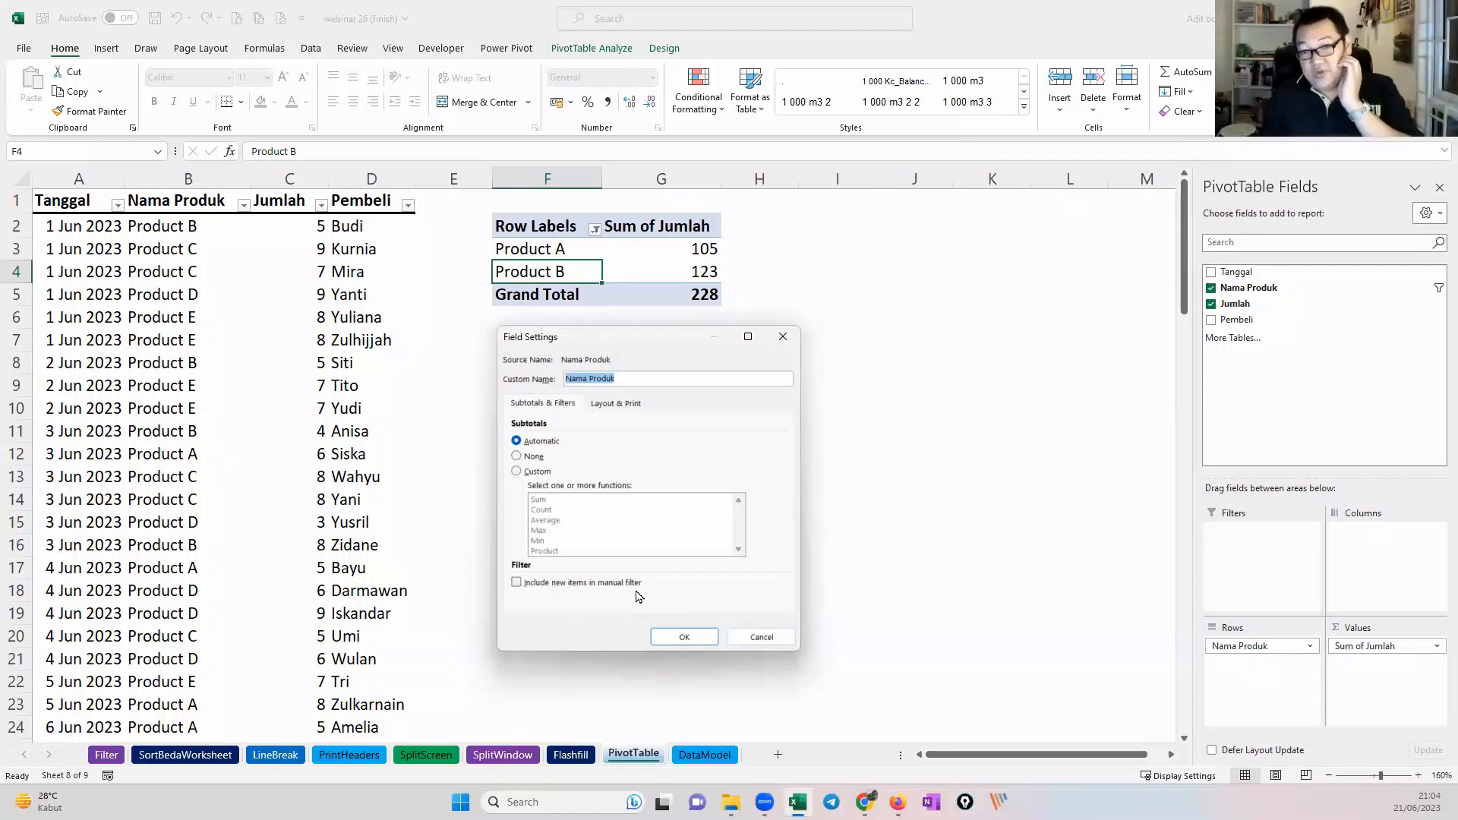
{"action": "left_click", "coordinate": [517, 583]}
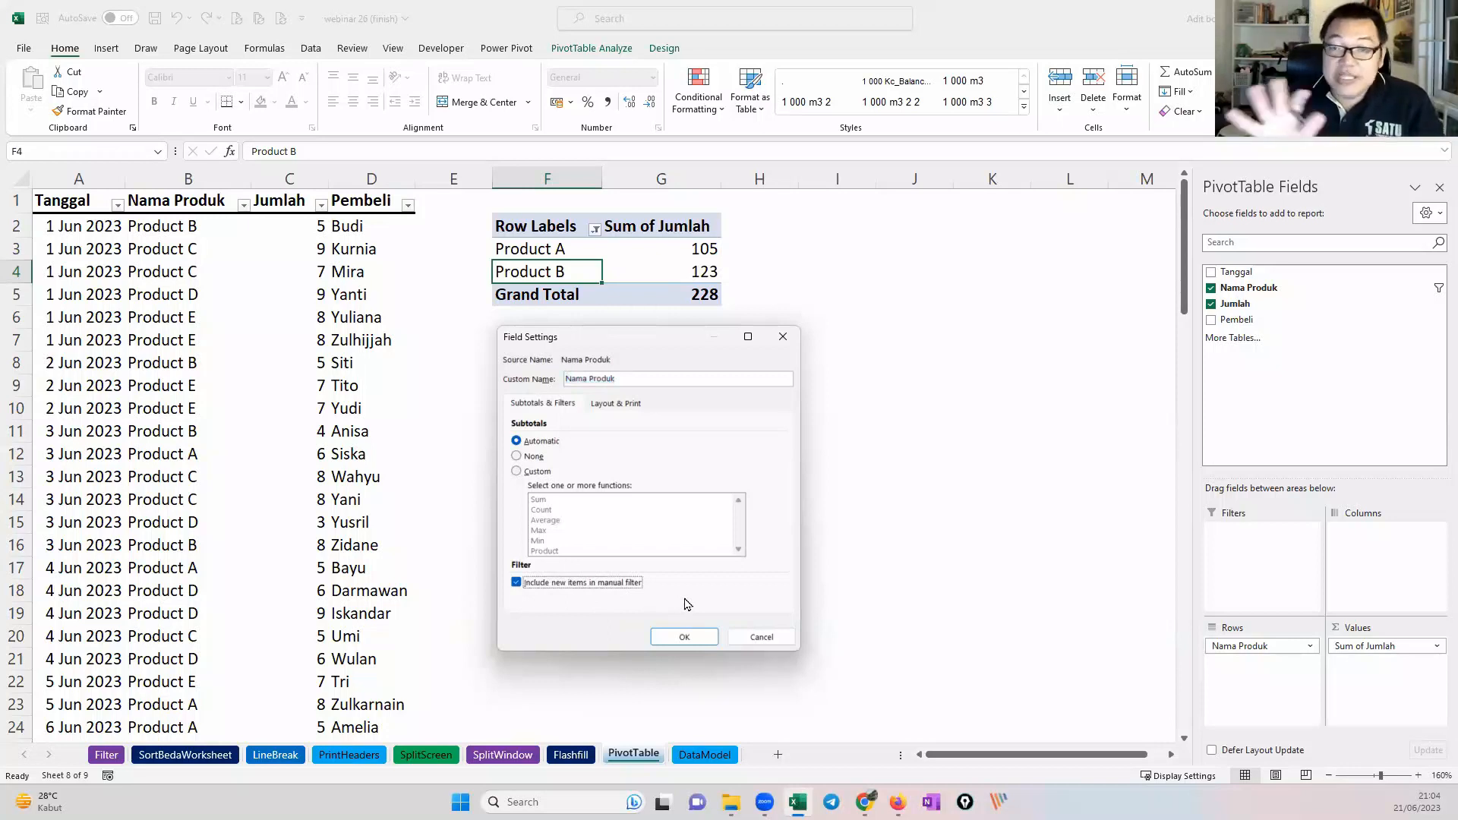
{"action": "left_click", "coordinate": [684, 637]}
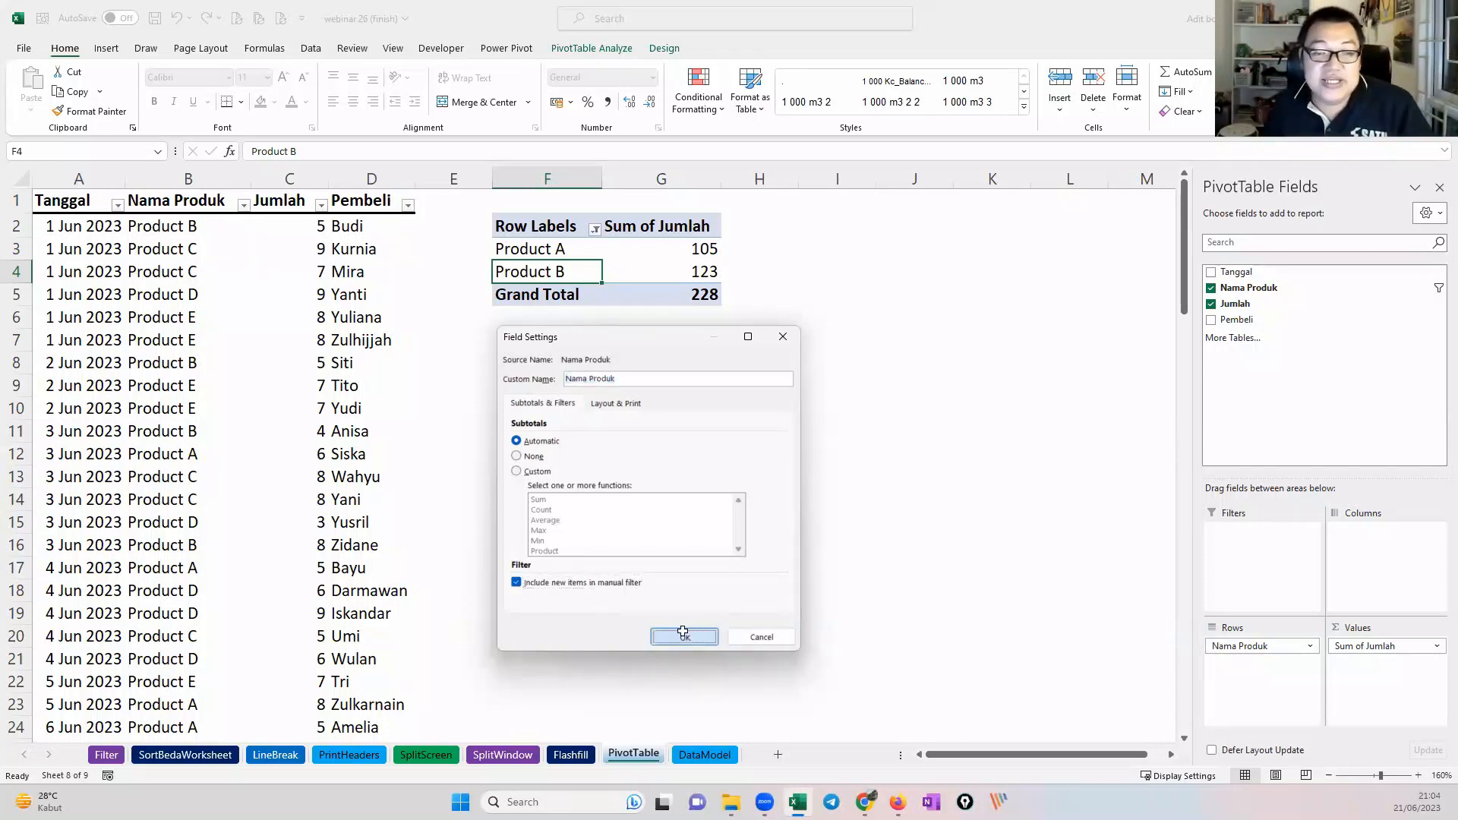
{"action": "left_click", "coordinate": [568, 252]}
{"action": "right_click", "coordinate": [571, 255]}
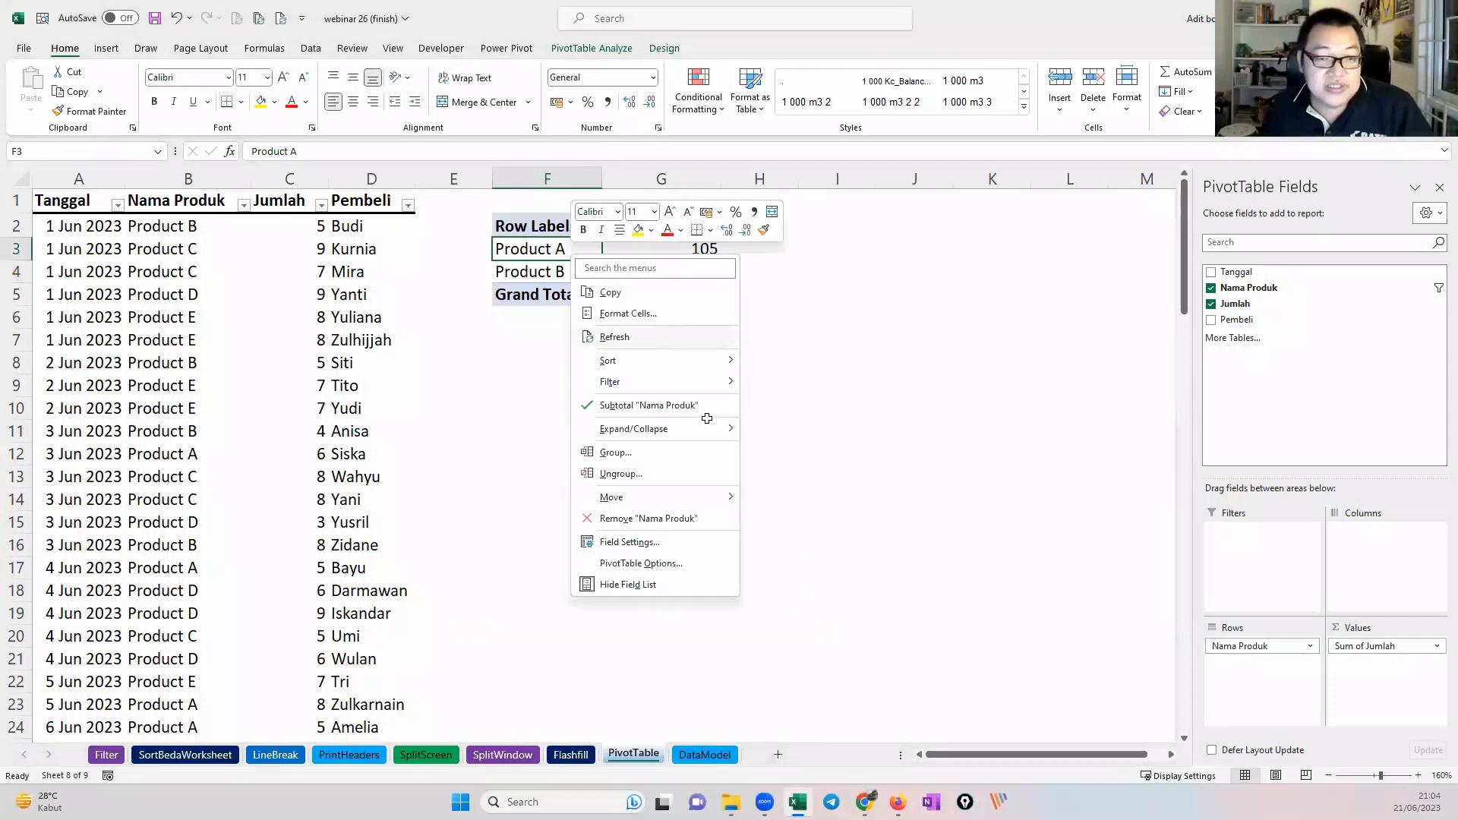
{"action": "left_click", "coordinate": [636, 339]}
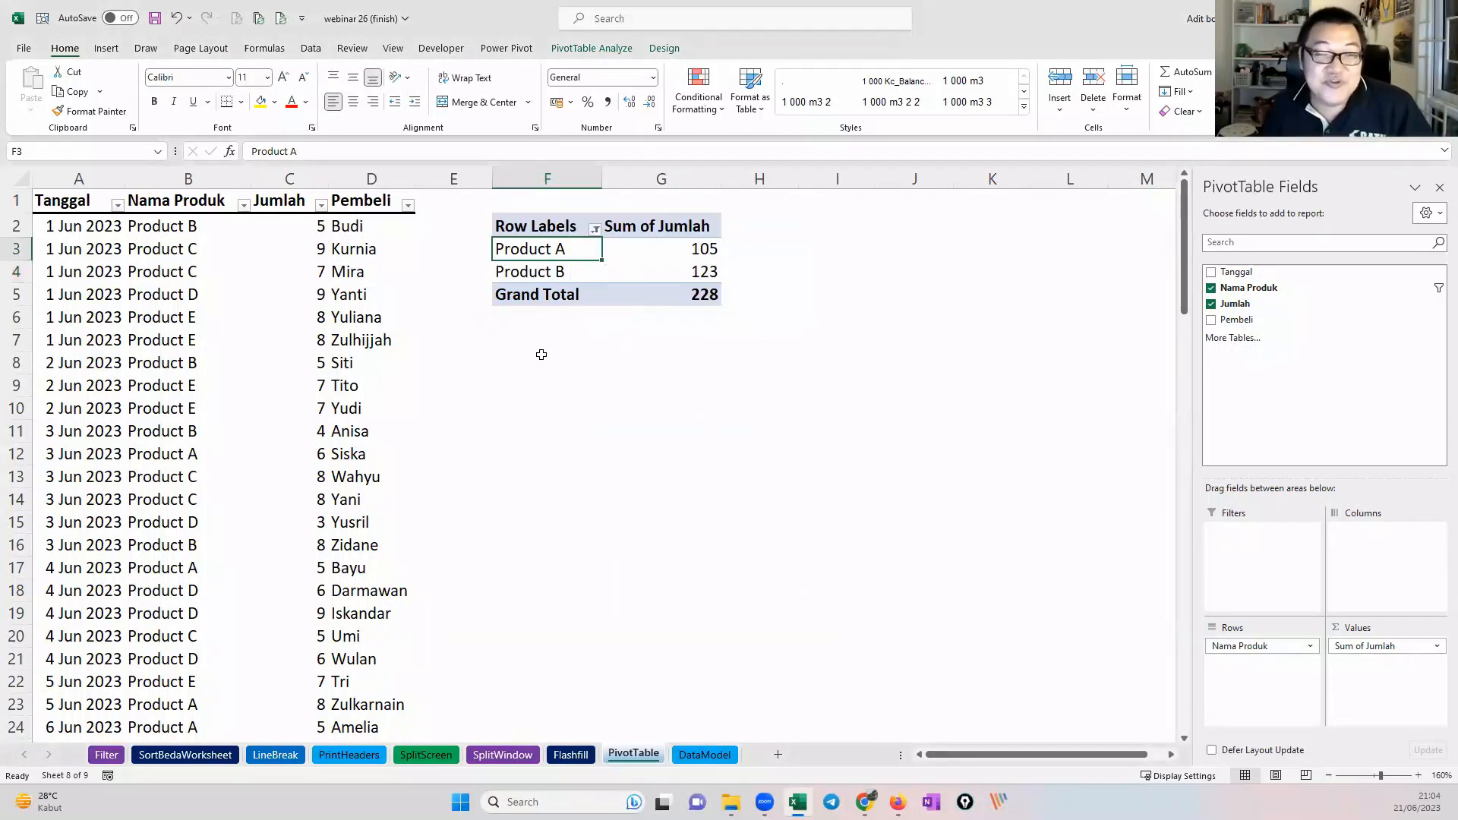
Step: Copy the last sales row of the source table, A99:D99, into row 100 directly below it
{"action": "left_click", "coordinate": [121, 428]}
{"action": "key", "text": "ctrl+Down"}
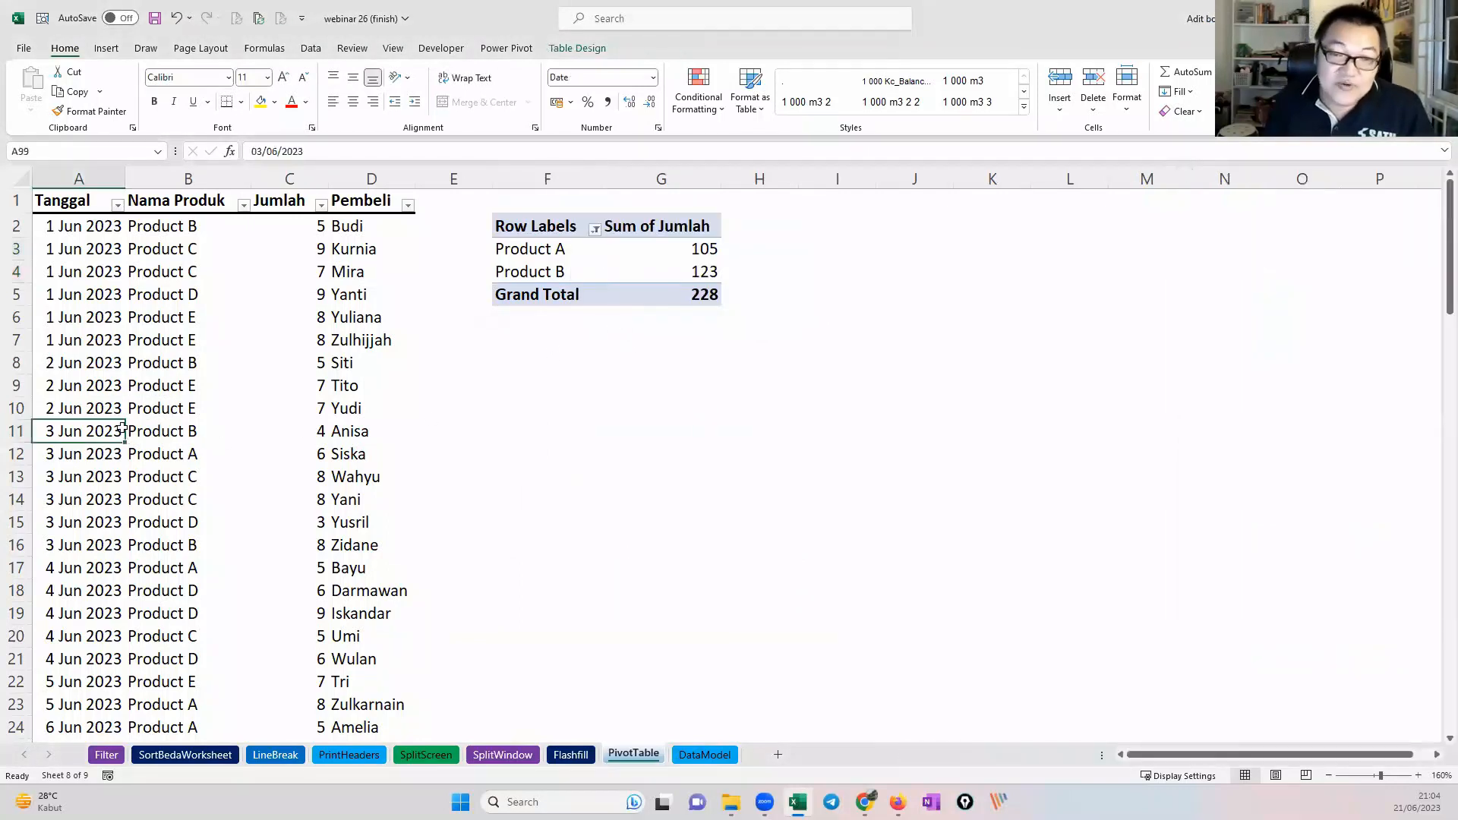
{"action": "scroll", "coordinate": [136, 418], "scroll_direction": "down", "scroll_amount": 2}
{"action": "left_click", "coordinate": [331, 589], "text": "shift"}
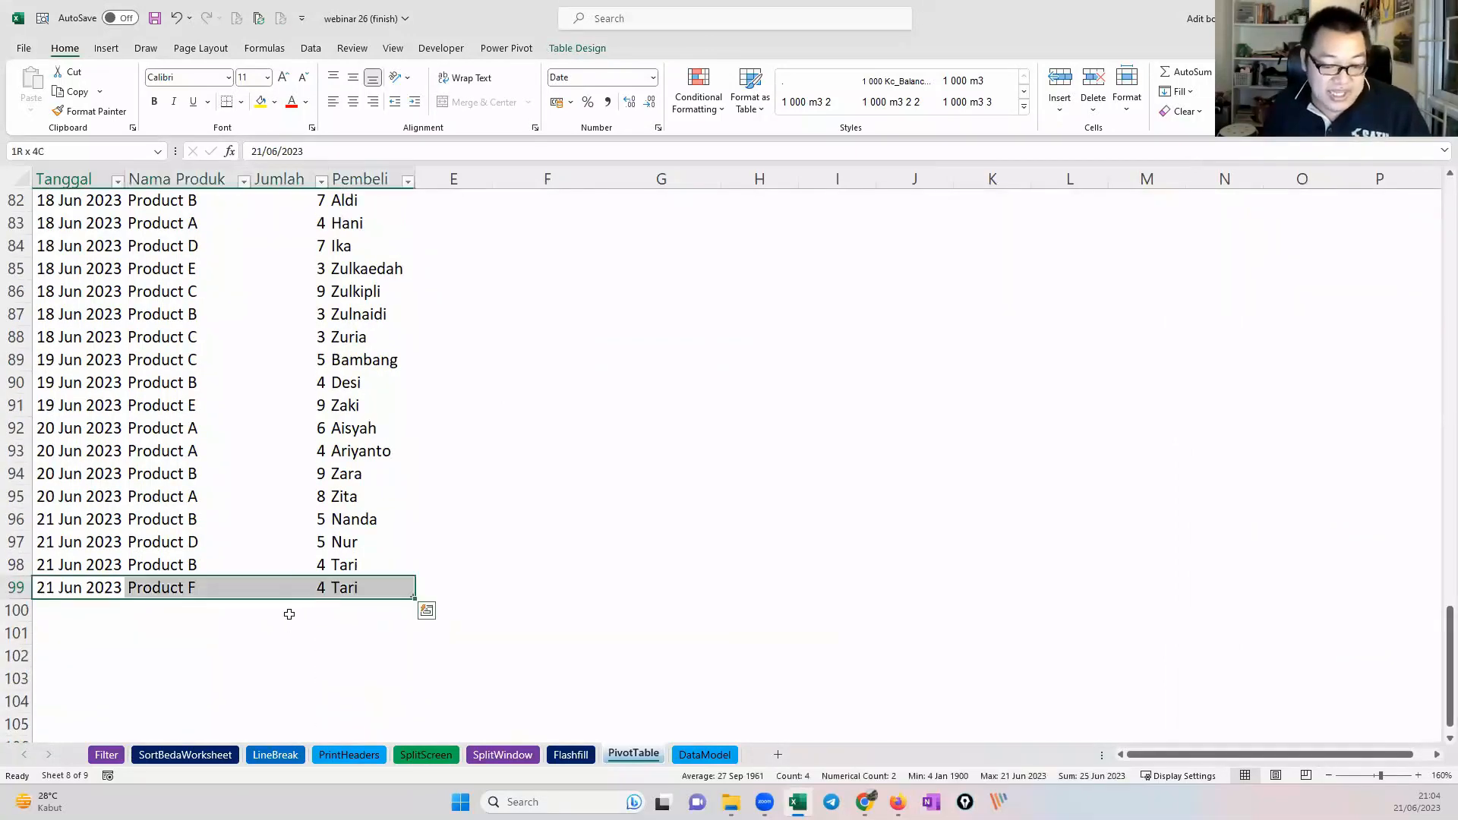
{"action": "key", "text": "ctrl+c"}
{"action": "left_click", "coordinate": [95, 610]}
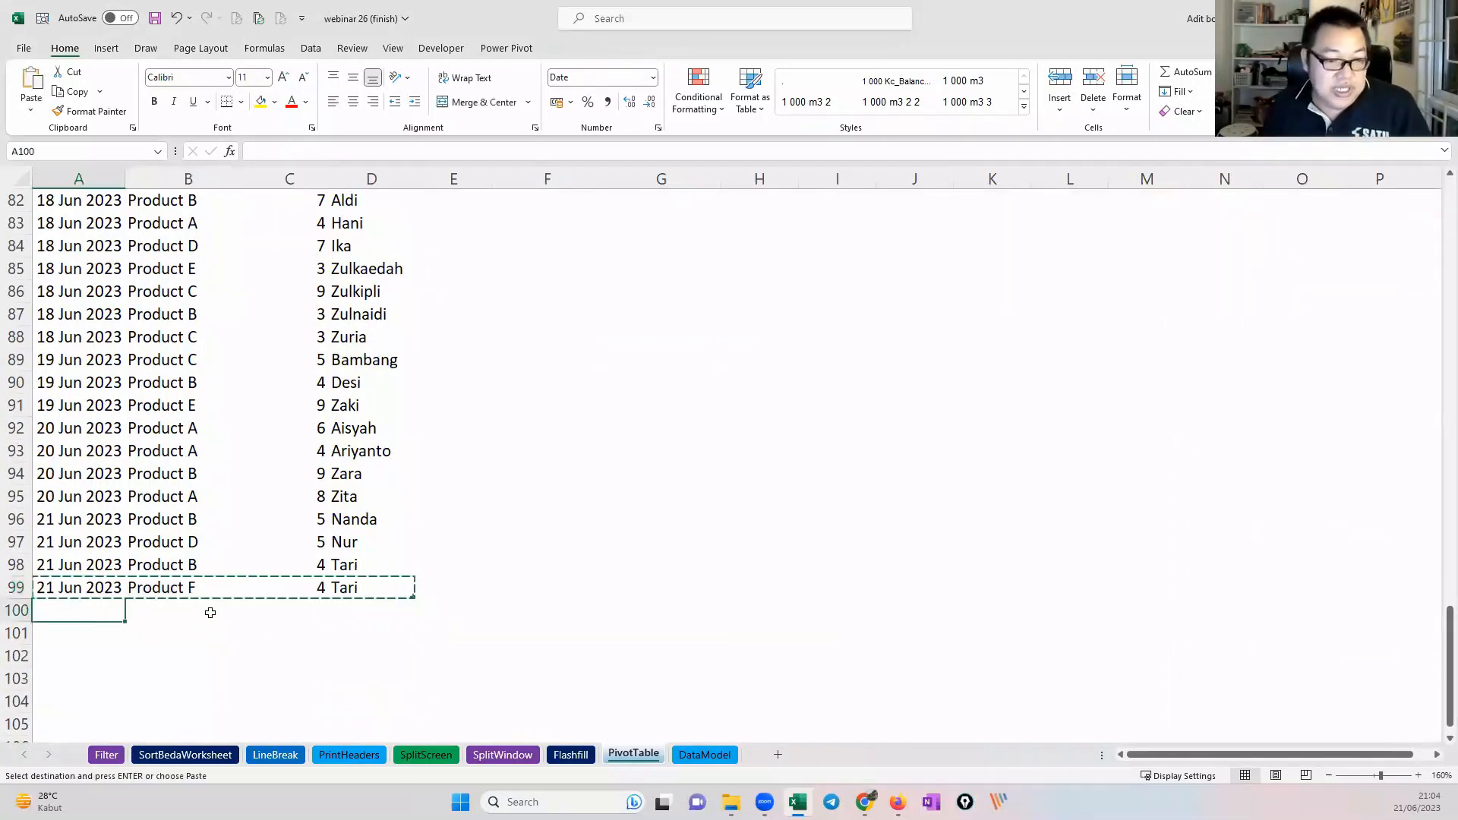
{"action": "key", "text": "ctrl+v"}
Step: Change the product name in cell B100 to Product G
{"action": "double_click", "coordinate": [211, 613]}
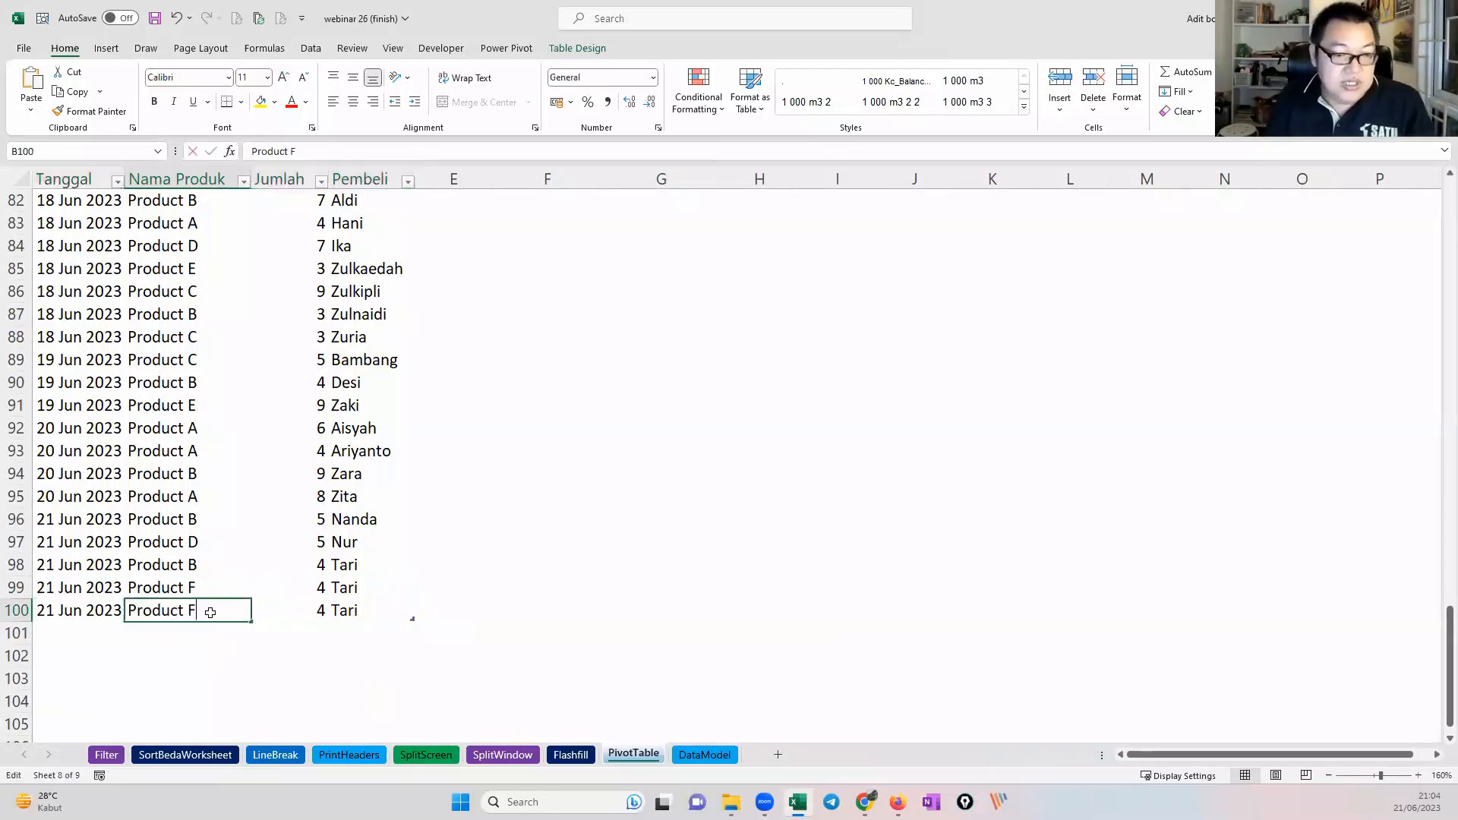
{"action": "key", "text": "BackSpace"}
{"action": "type", "text": "G"}
{"action": "key", "text": "ctrl+Return"}
Step: Refresh the PivotTable to bring in the newly added source row and select the row label in cell F5
{"action": "key", "text": "ctrl+Up"}
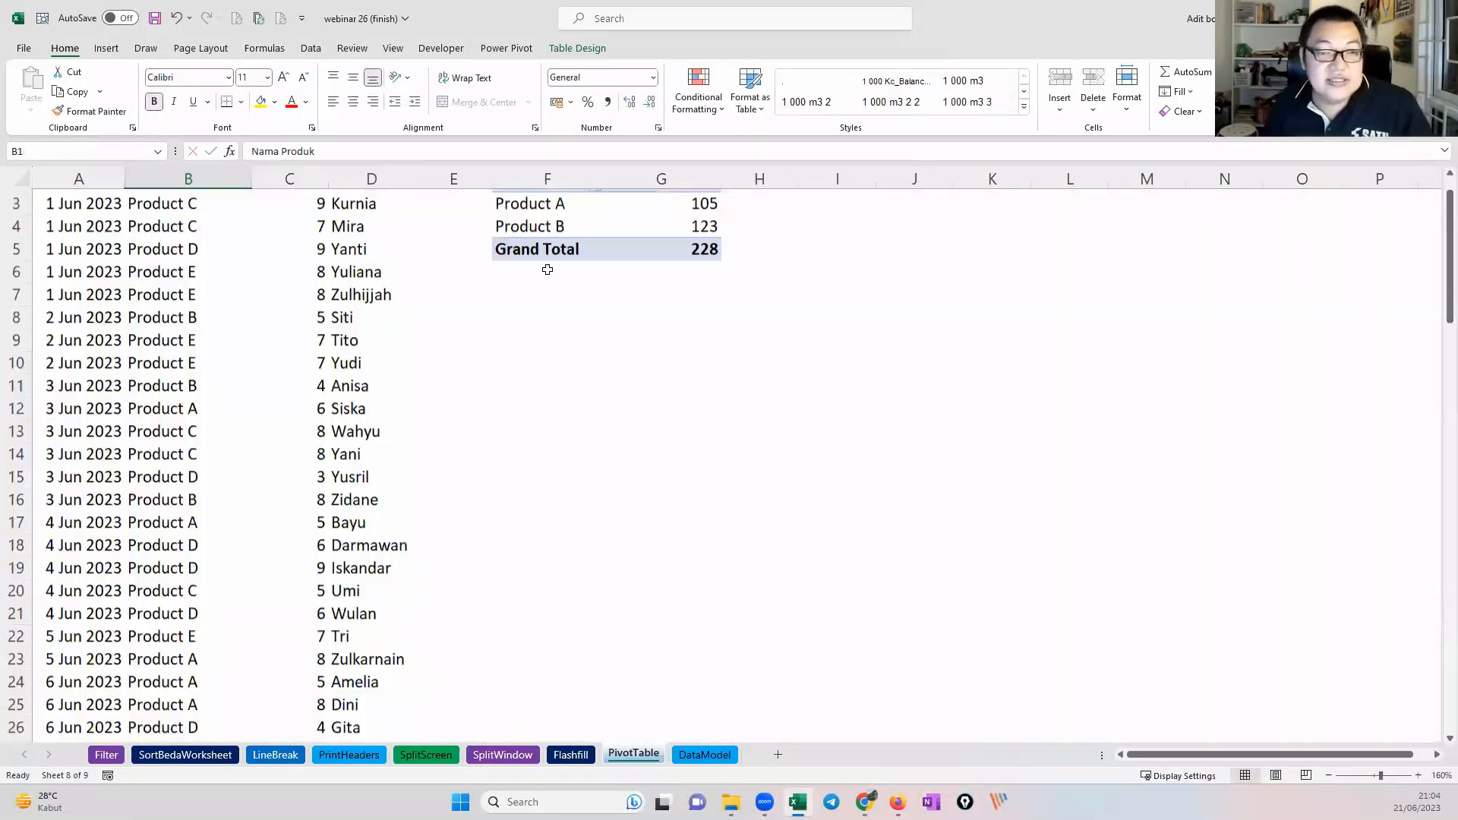
{"action": "right_click", "coordinate": [549, 272]}
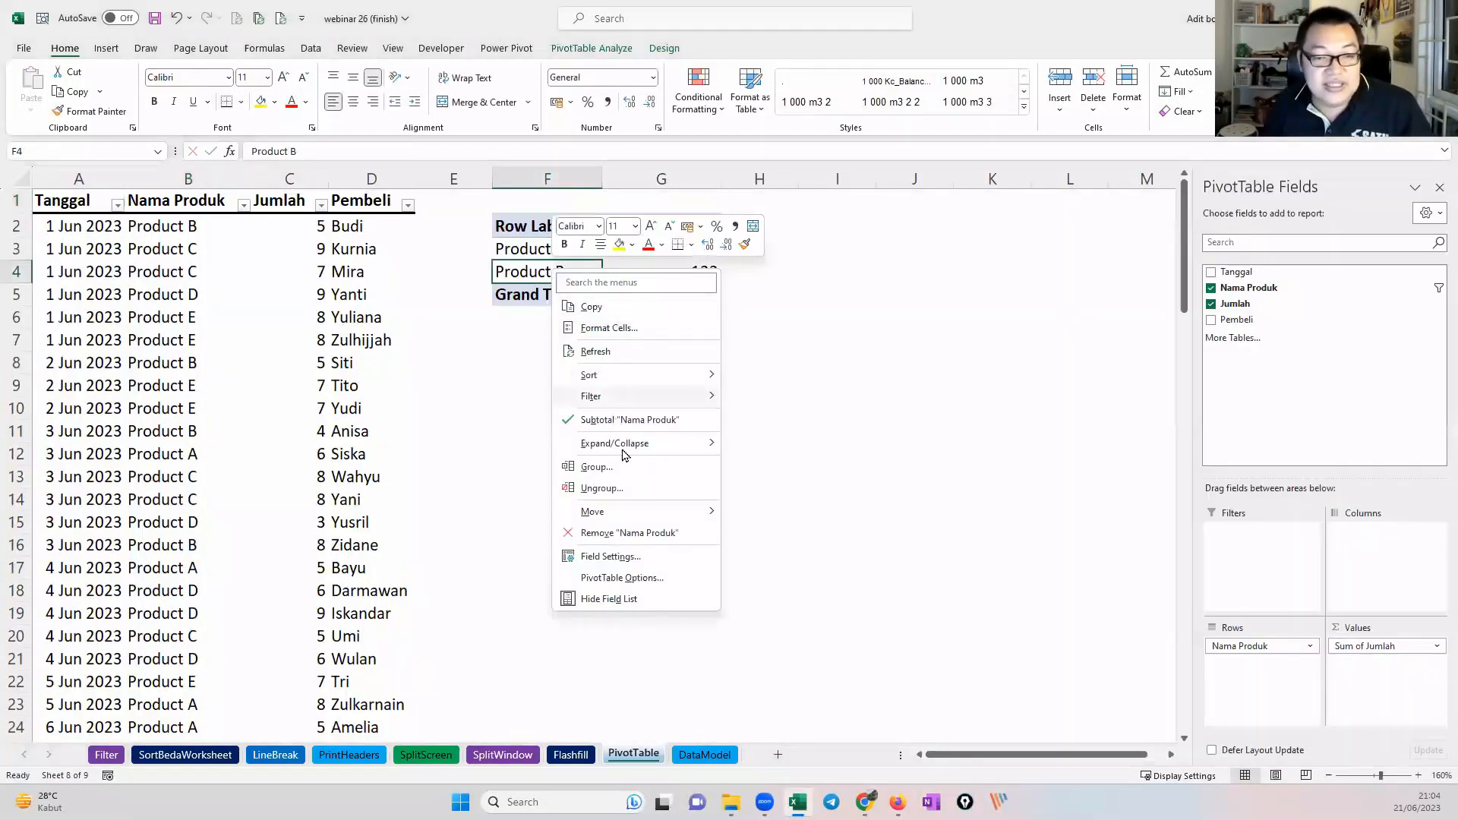
{"action": "left_click", "coordinate": [611, 352]}
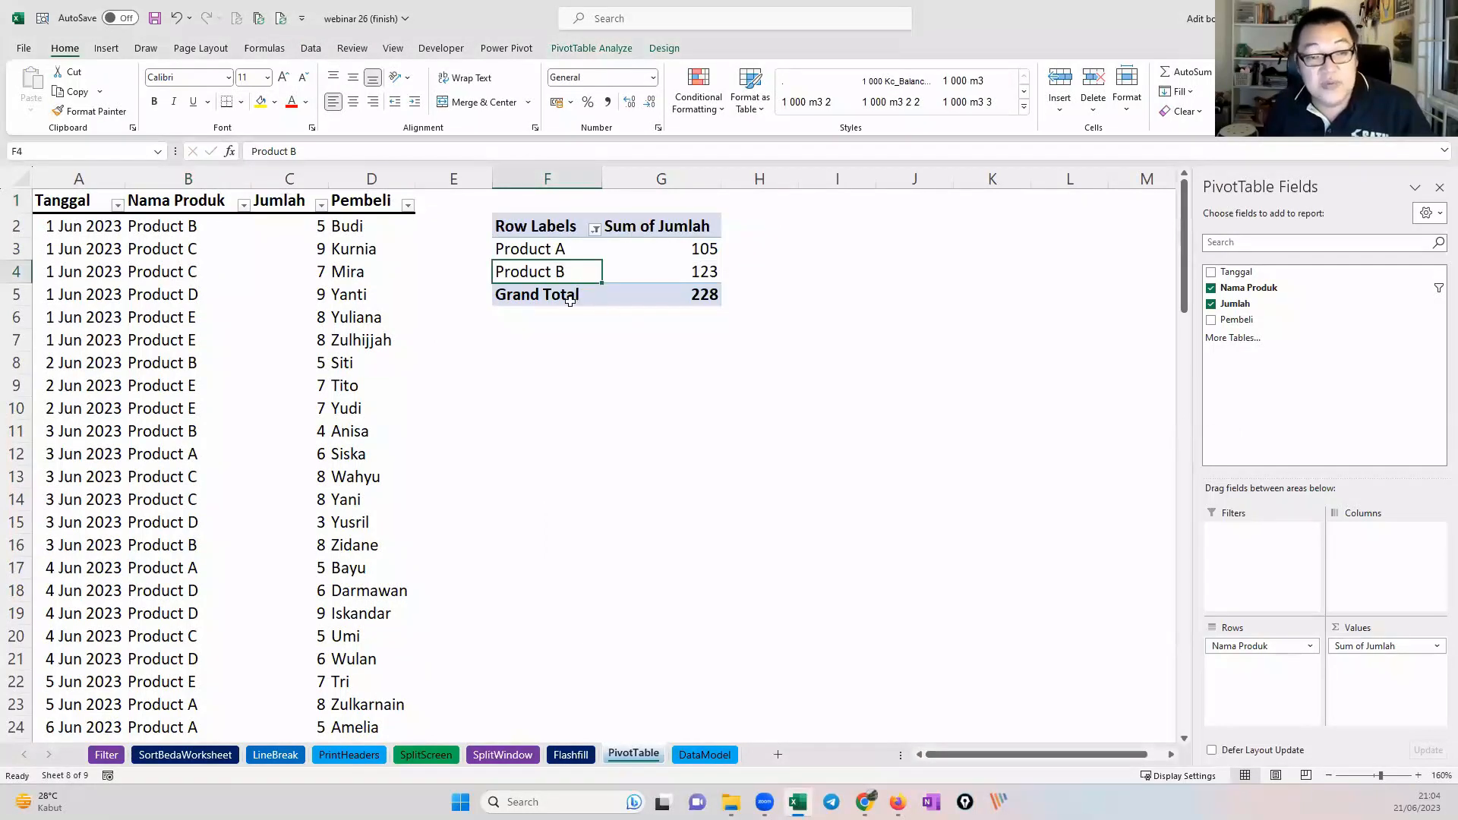
{"action": "key", "text": "Down"}
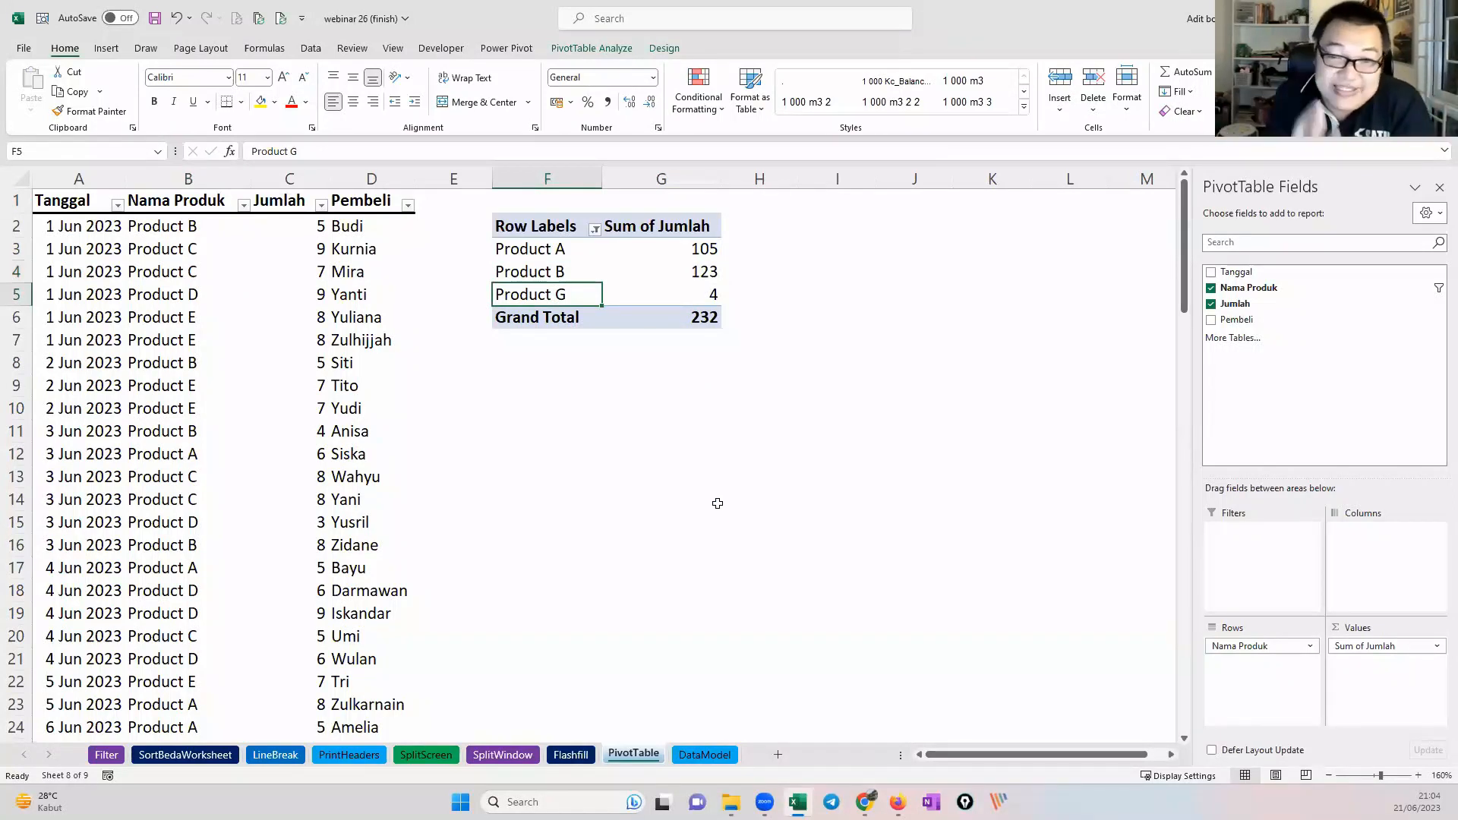
Step: Review the manual filter option in the field settings of the Nama Produk row field
{"action": "right_click", "coordinate": [526, 273]}
{"action": "left_click", "coordinate": [643, 560]}
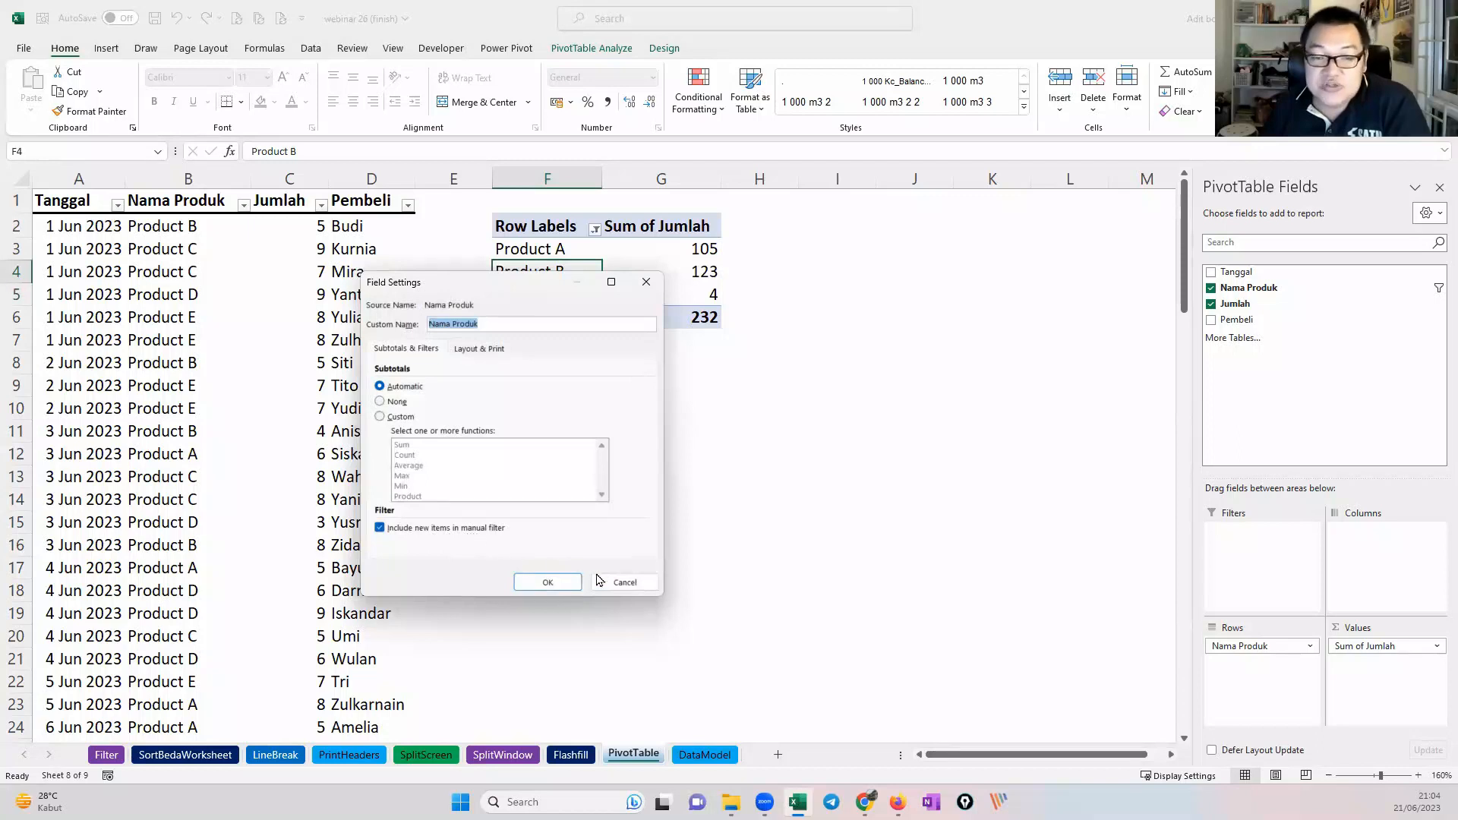
{"action": "left_click", "coordinate": [619, 582]}
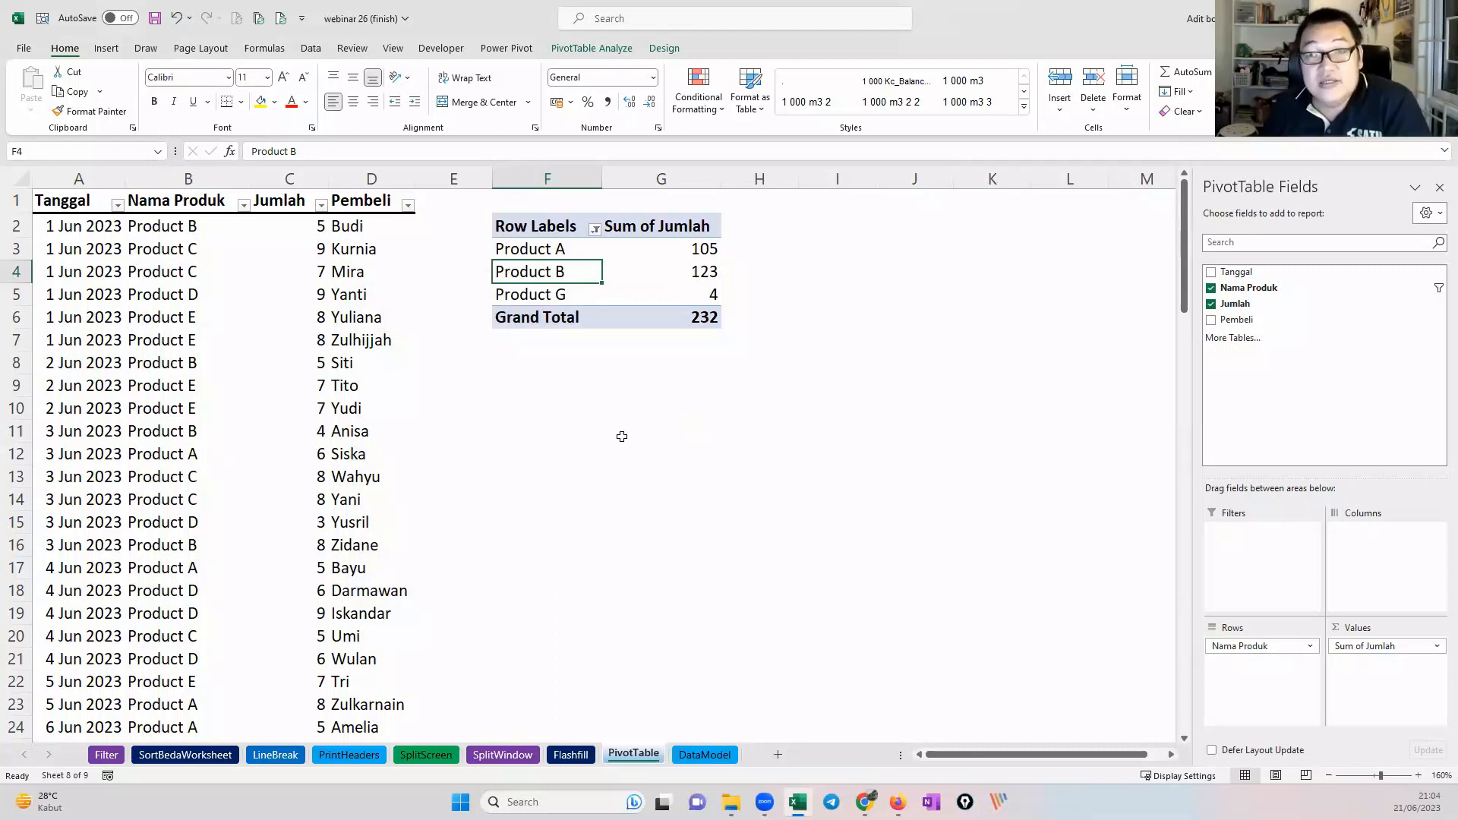
Step: Insert a Nama Produk slicer for the source table and place it directly below the PivotTable
{"action": "left_click", "coordinate": [235, 257]}
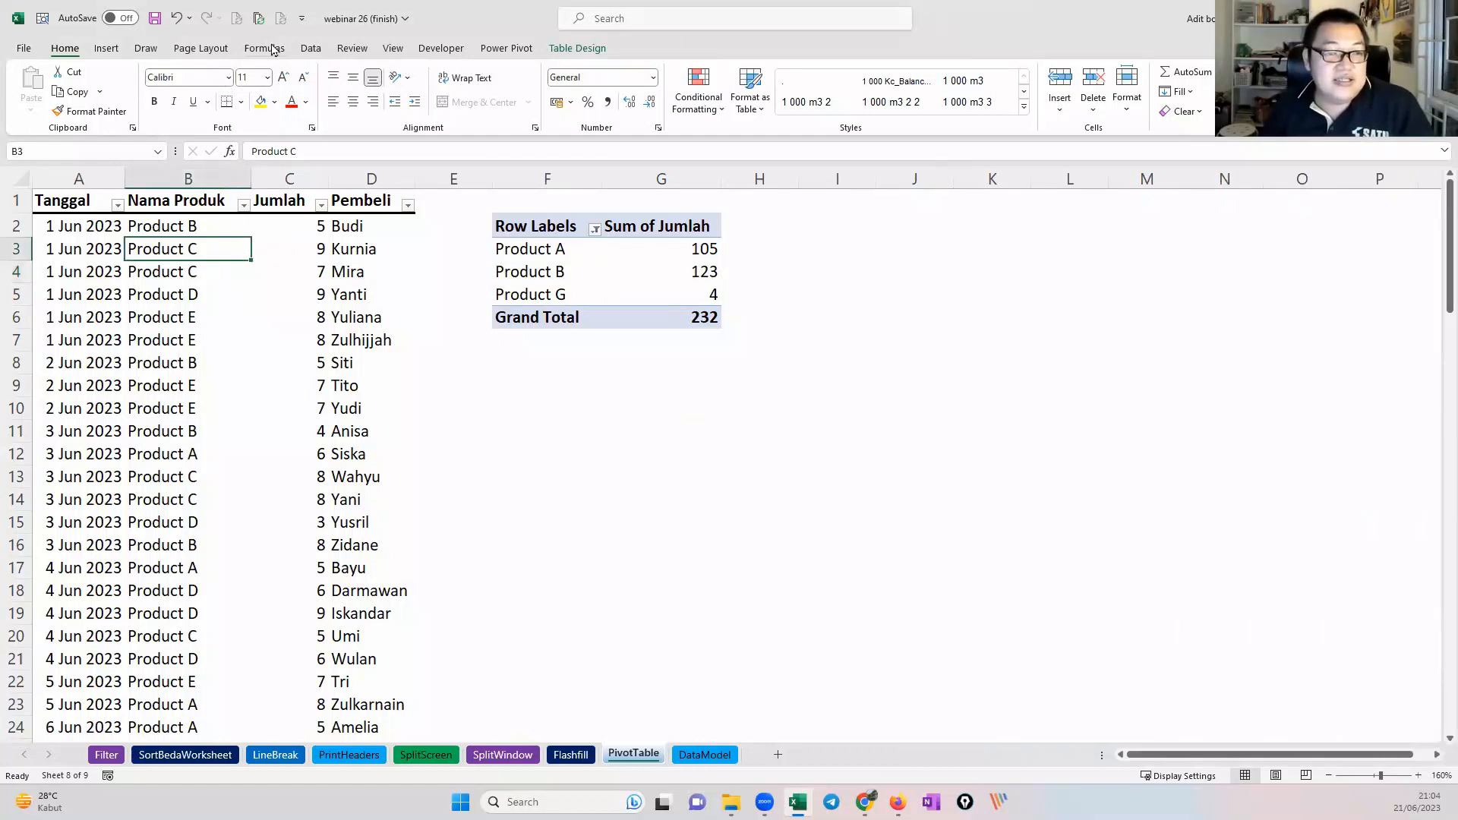
{"action": "left_click", "coordinate": [564, 48]}
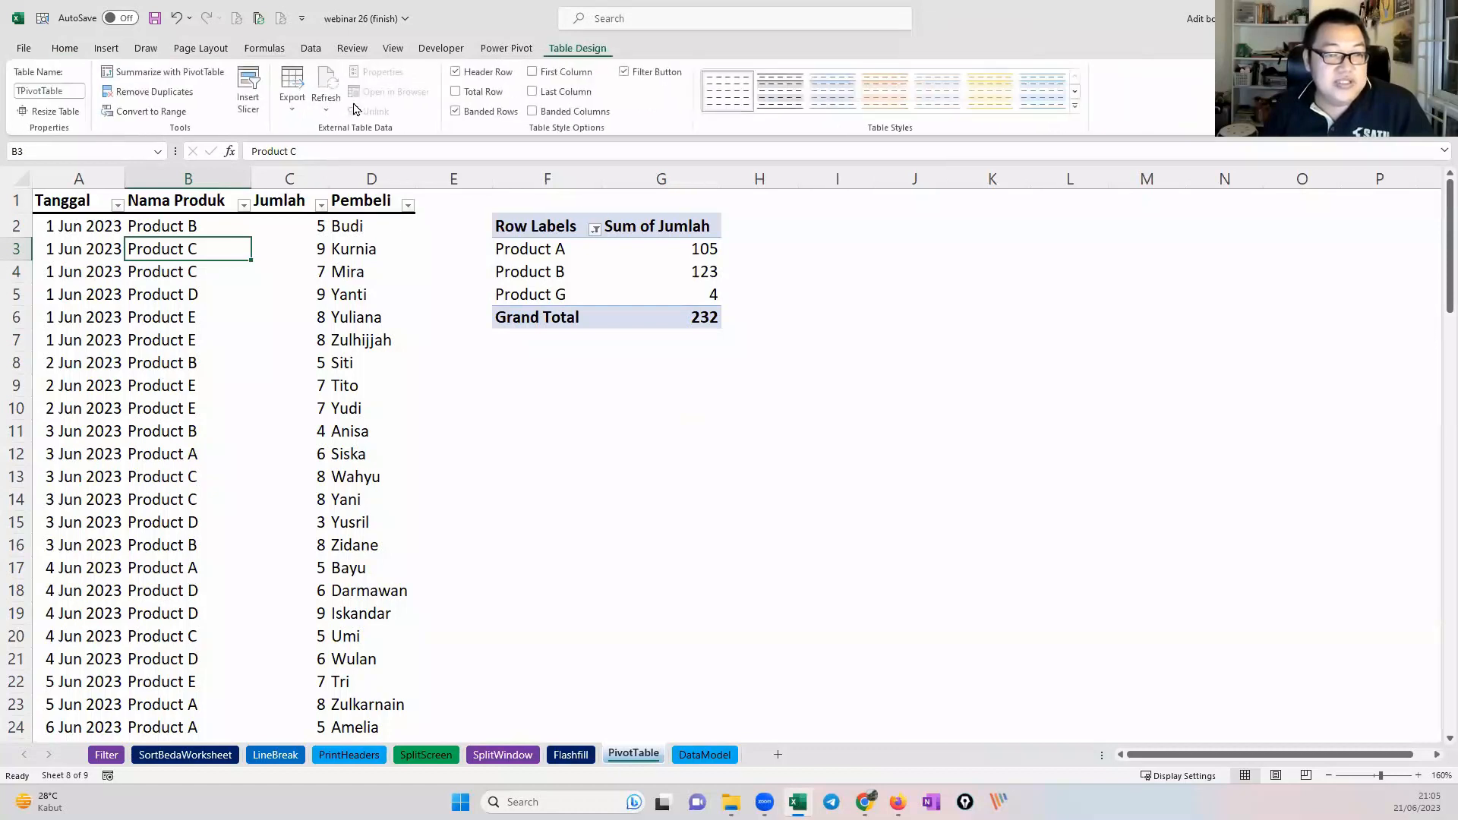
{"action": "left_click", "coordinate": [250, 95]}
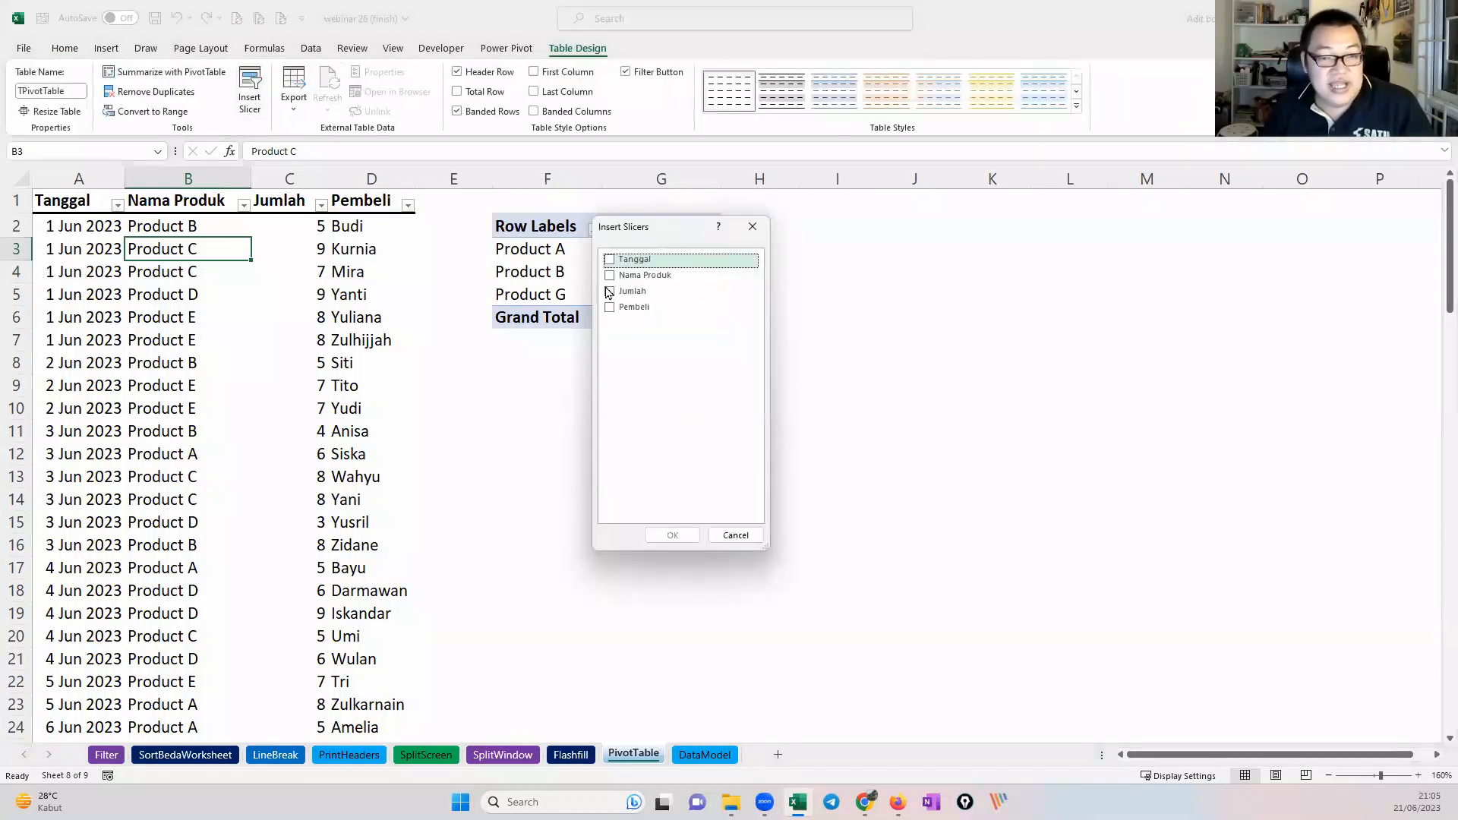
{"action": "left_click", "coordinate": [610, 279]}
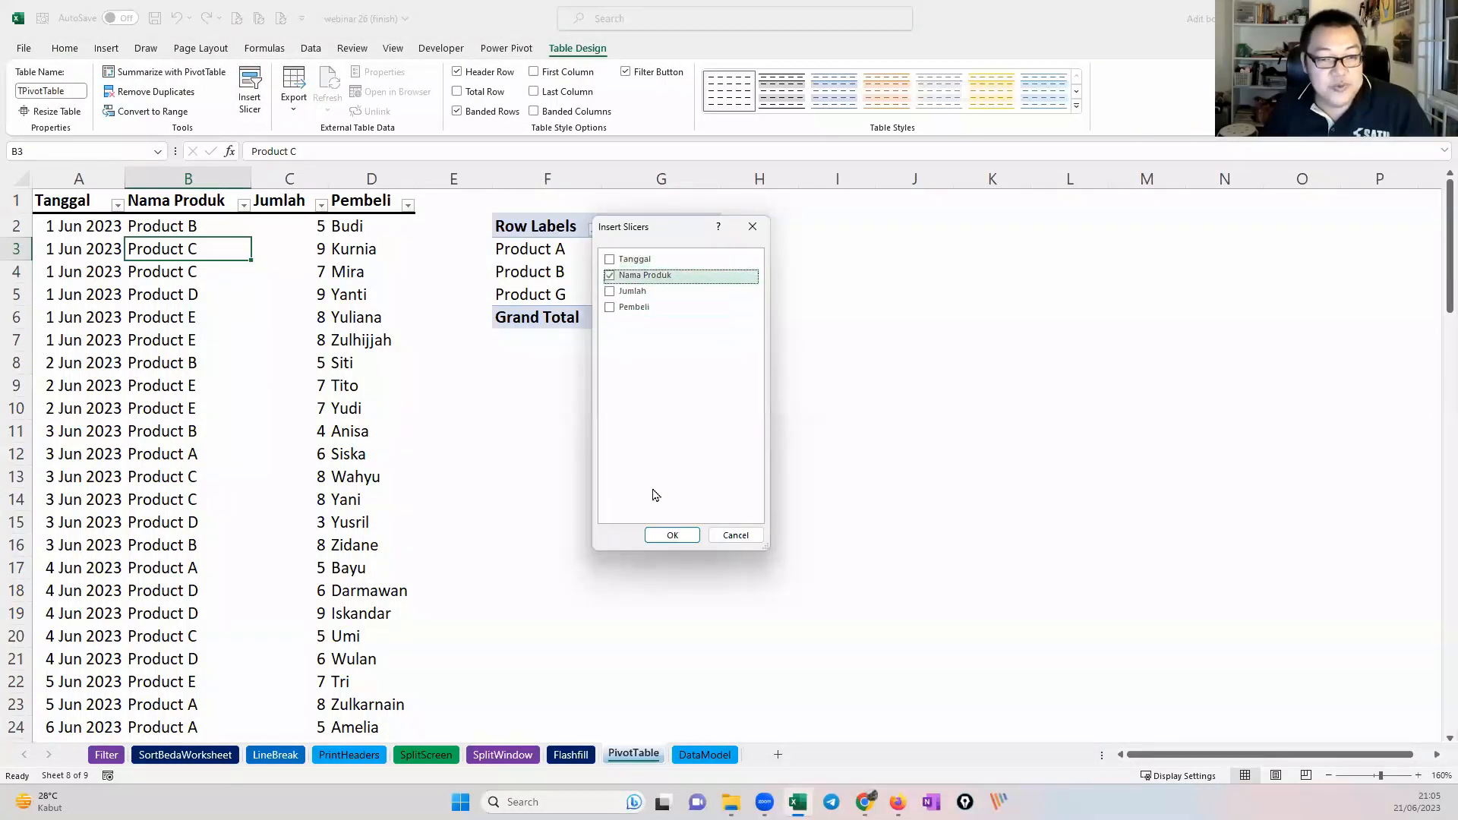
{"action": "left_click", "coordinate": [670, 536]}
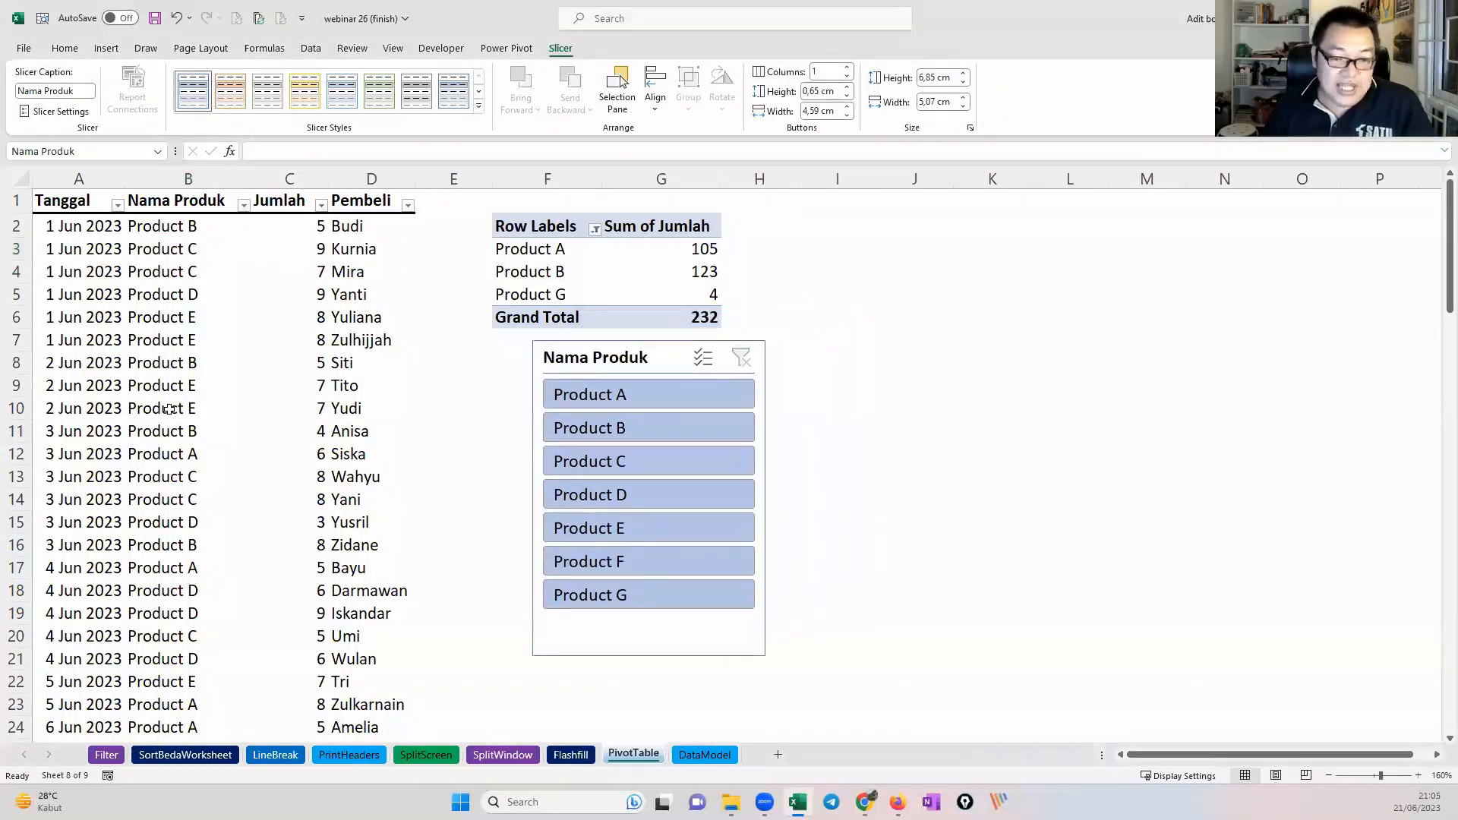
Step: Copy the last sales row of the source table, A100:D100, into row 101 directly below it
{"action": "left_click", "coordinate": [190, 363]}
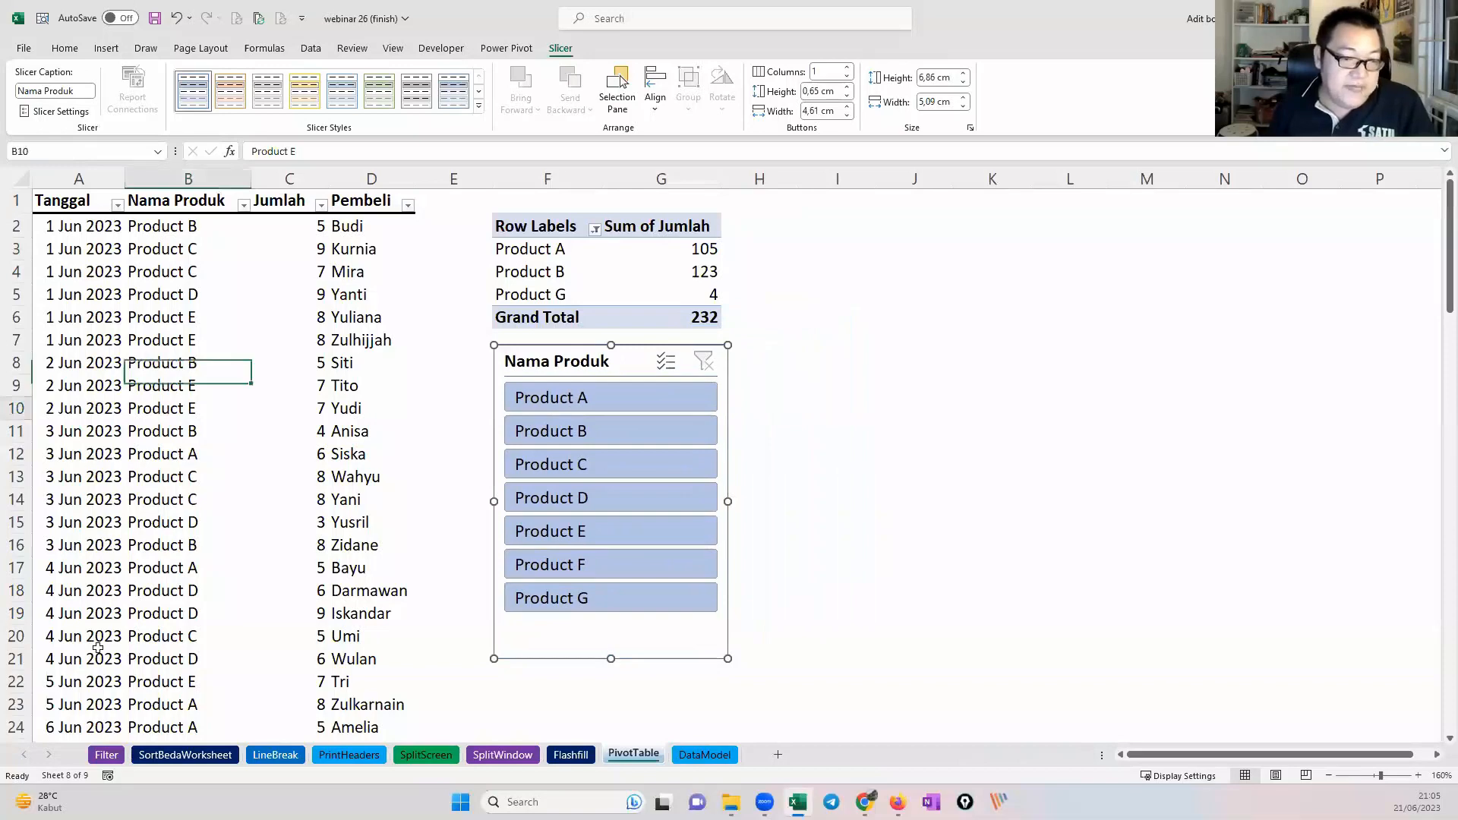
{"action": "key", "text": "ctrl+Down"}
{"action": "scroll", "coordinate": [356, 601], "scroll_direction": "down", "scroll_amount": 2}
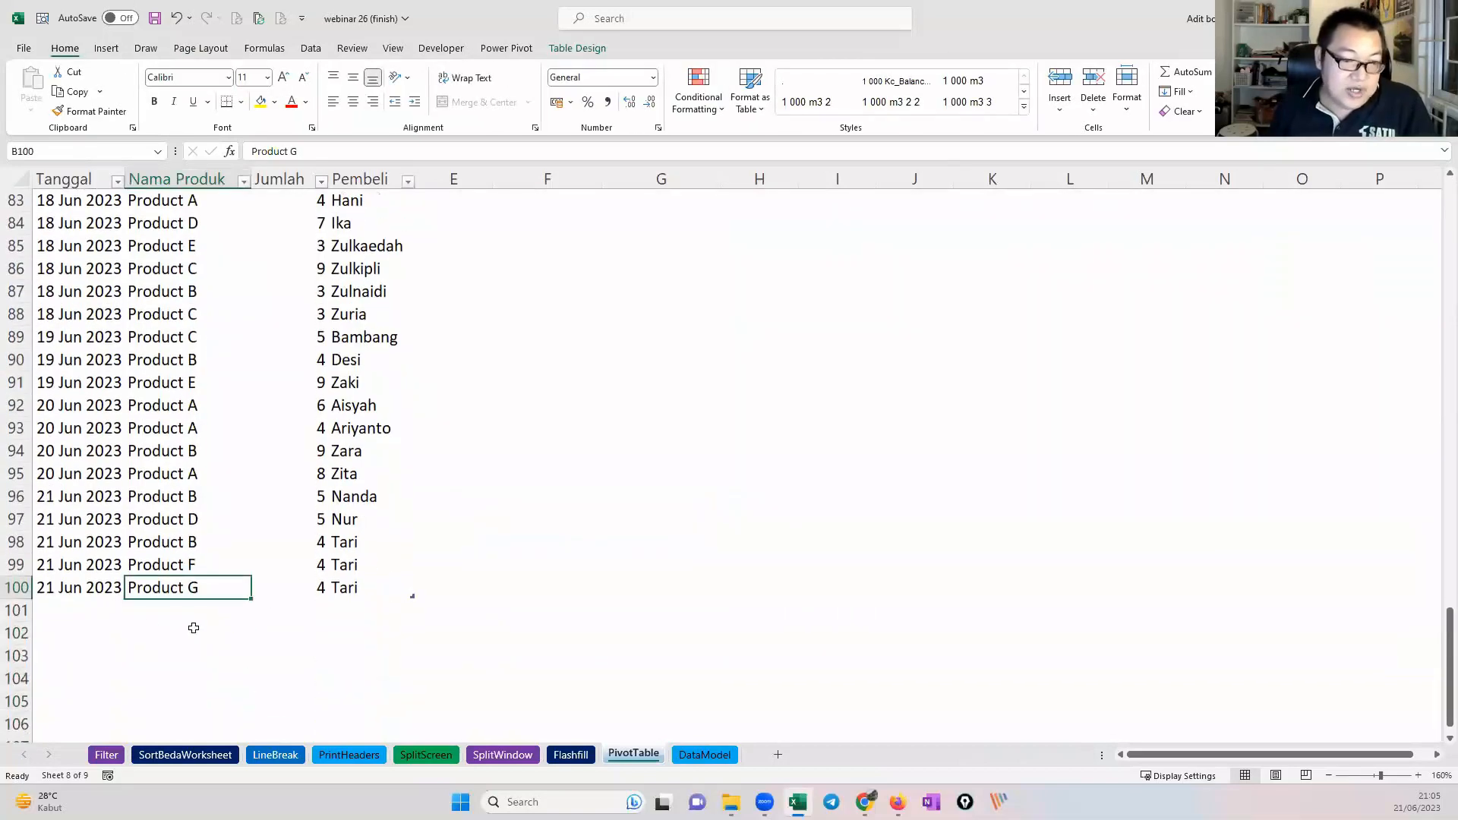
{"action": "left_click", "coordinate": [79, 590]}
{"action": "key", "text": "ctrl+shift+Right"}
{"action": "key", "text": "ctrl+c"}
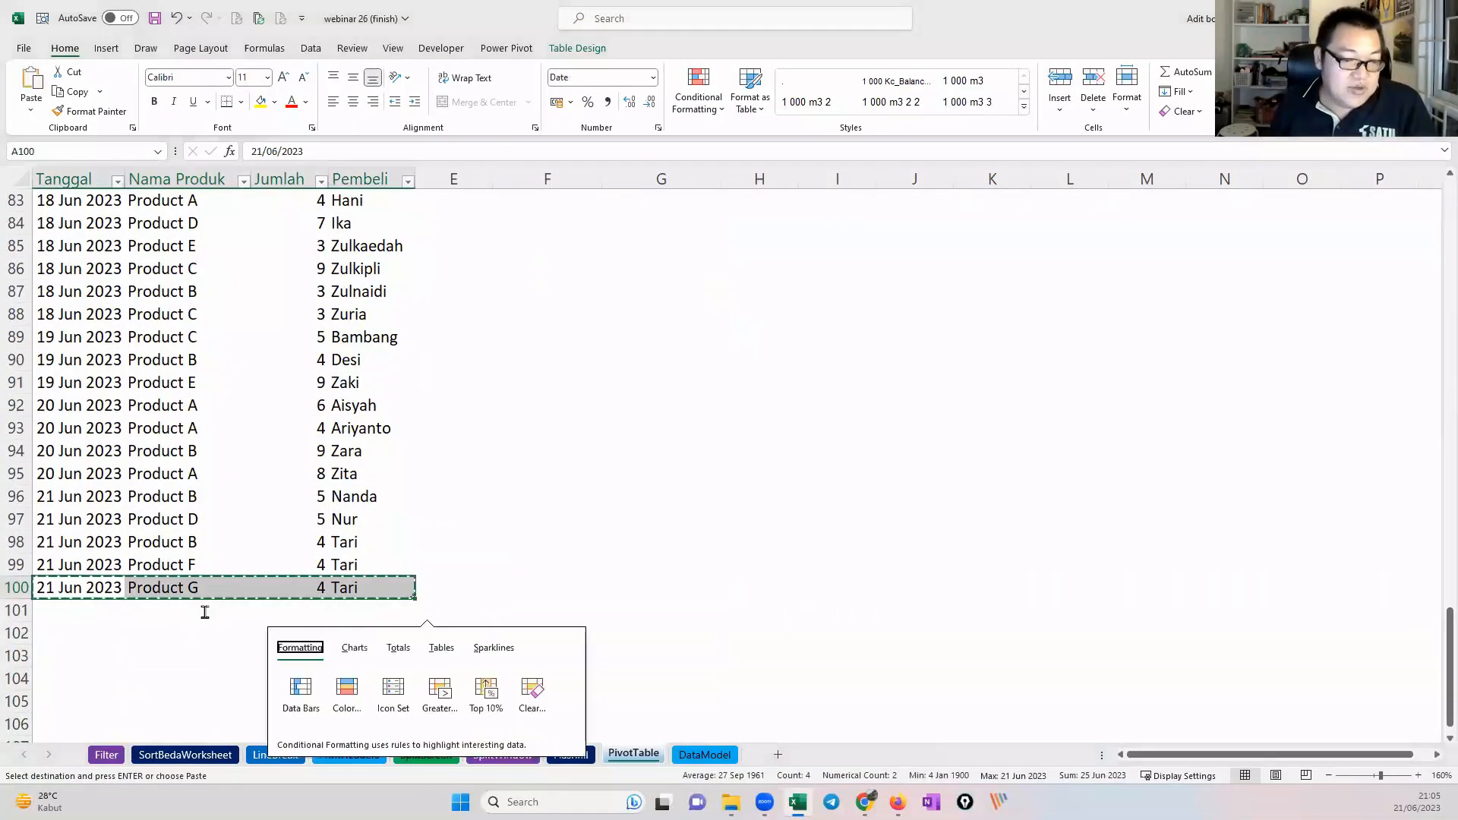
{"action": "key", "text": "Down"}
{"action": "key", "text": "ctrl+v"}
Step: Change the product name in cell B101 to Product H
{"action": "double_click", "coordinate": [204, 612]}
{"action": "key", "text": "BackSpace"}
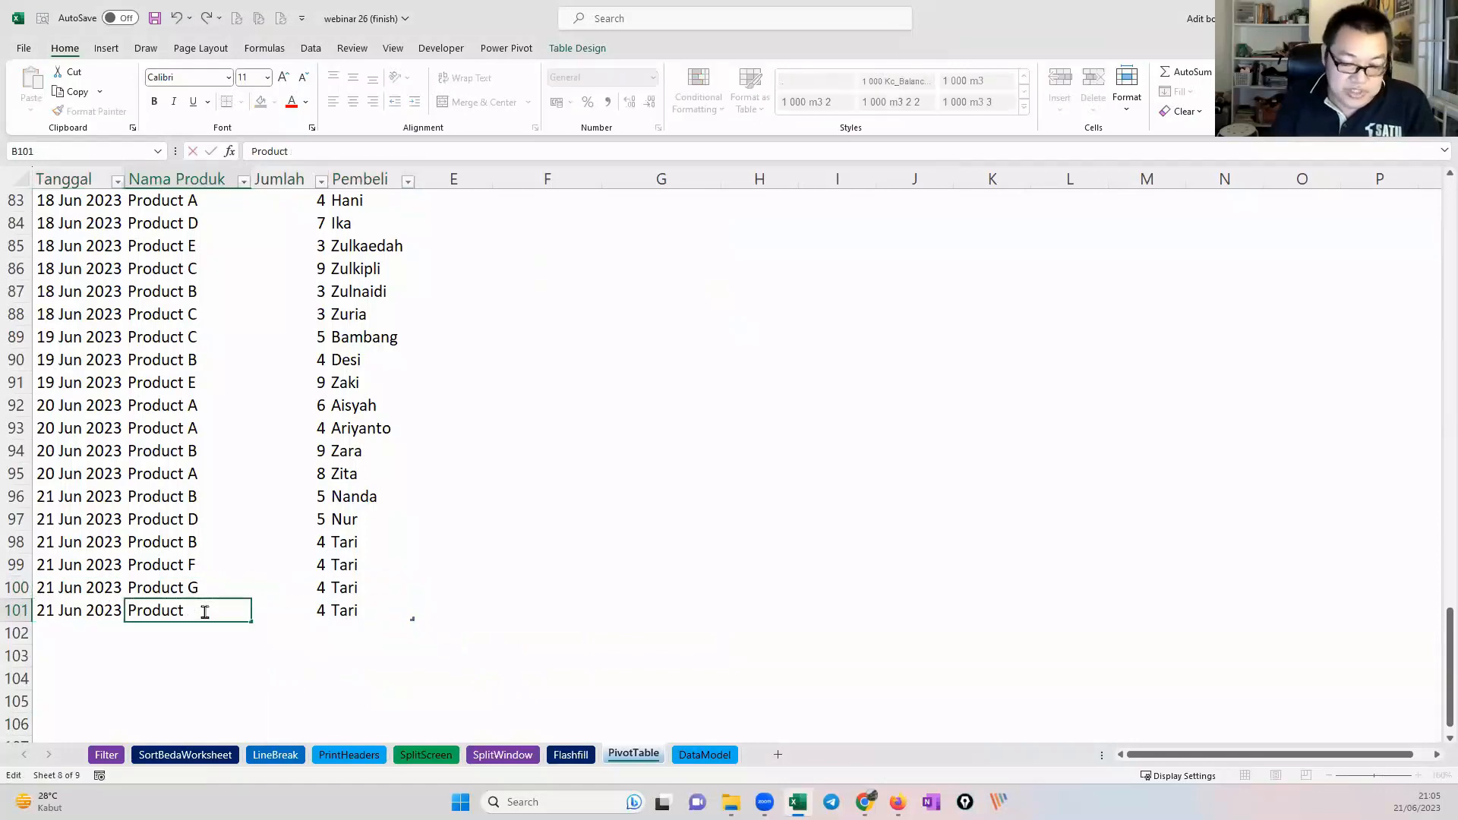
{"action": "type", "text": "H"}
{"action": "key", "text": "ctrl+Return"}
Step: Move the Nama Produk slicer down to start at about row 10, leaving a gap below the PivotTable
{"action": "key", "text": "ctrl+Up"}
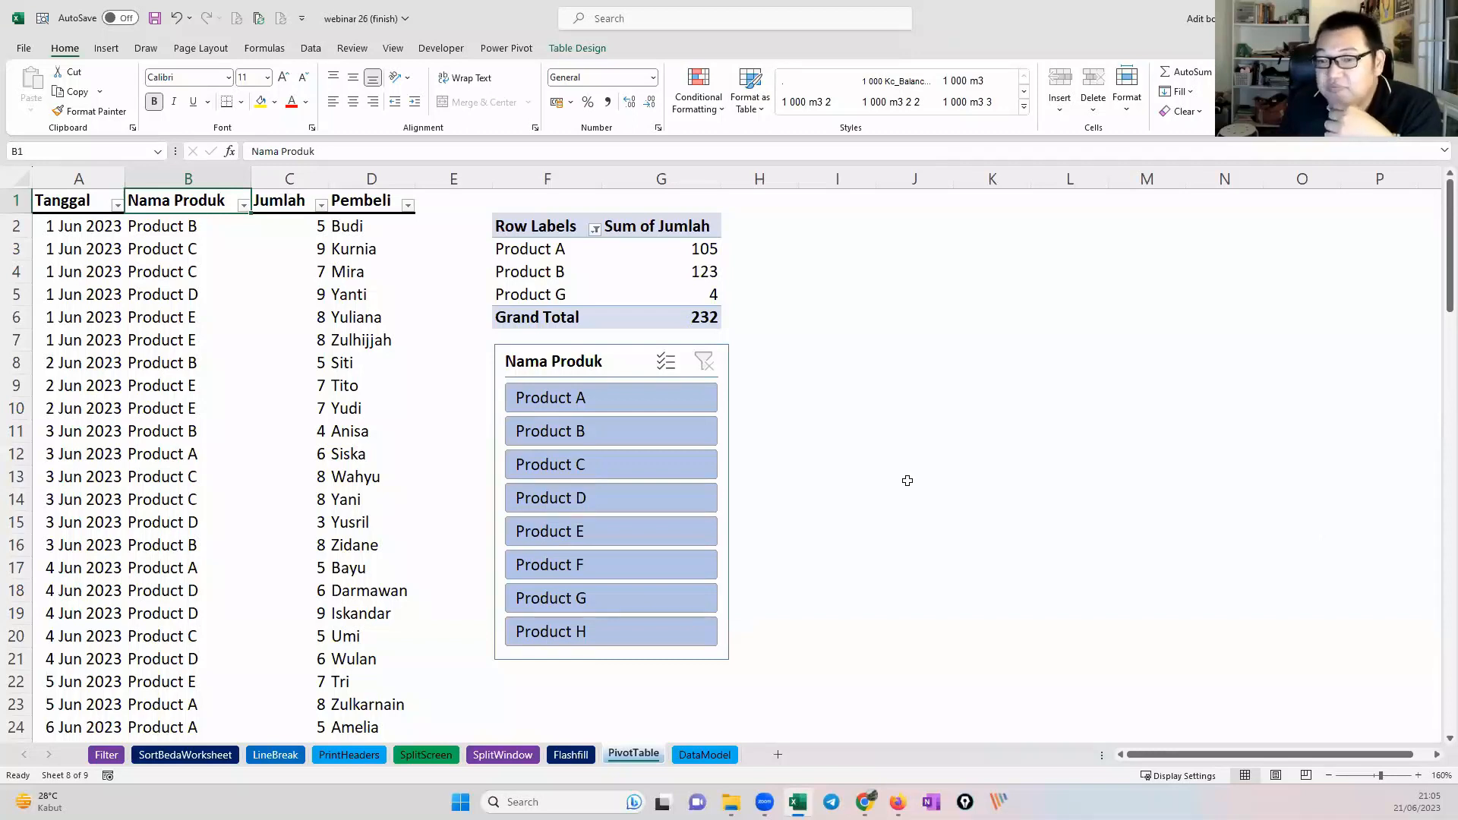
{"action": "left_click_drag", "start_coordinate": [634, 355], "coordinate": [634, 420]}
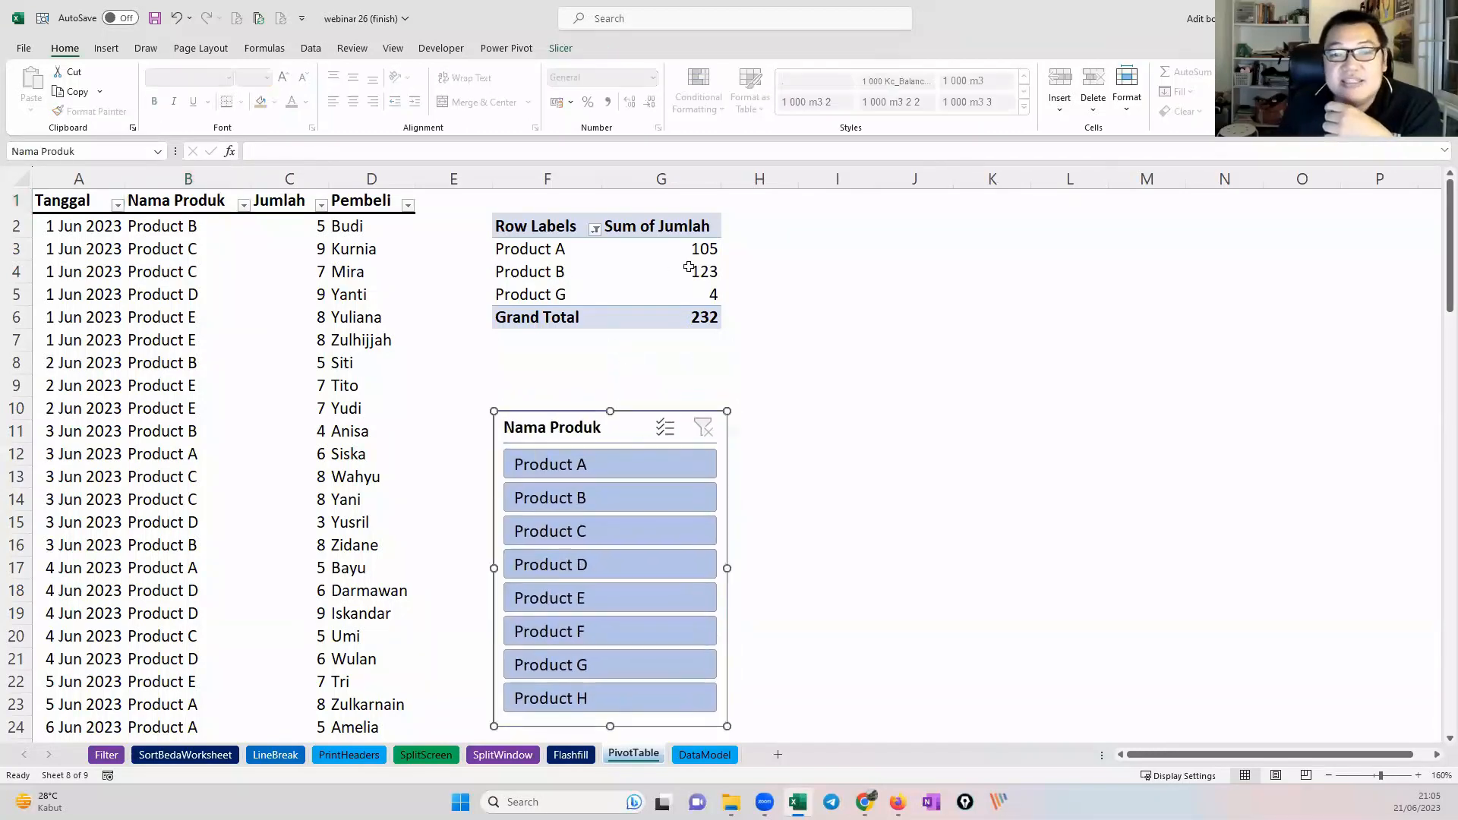
Step: Examine the layout and print settings of the Nama Produk field and the layout and format options of the PivotTable
{"action": "left_click", "coordinate": [559, 266]}
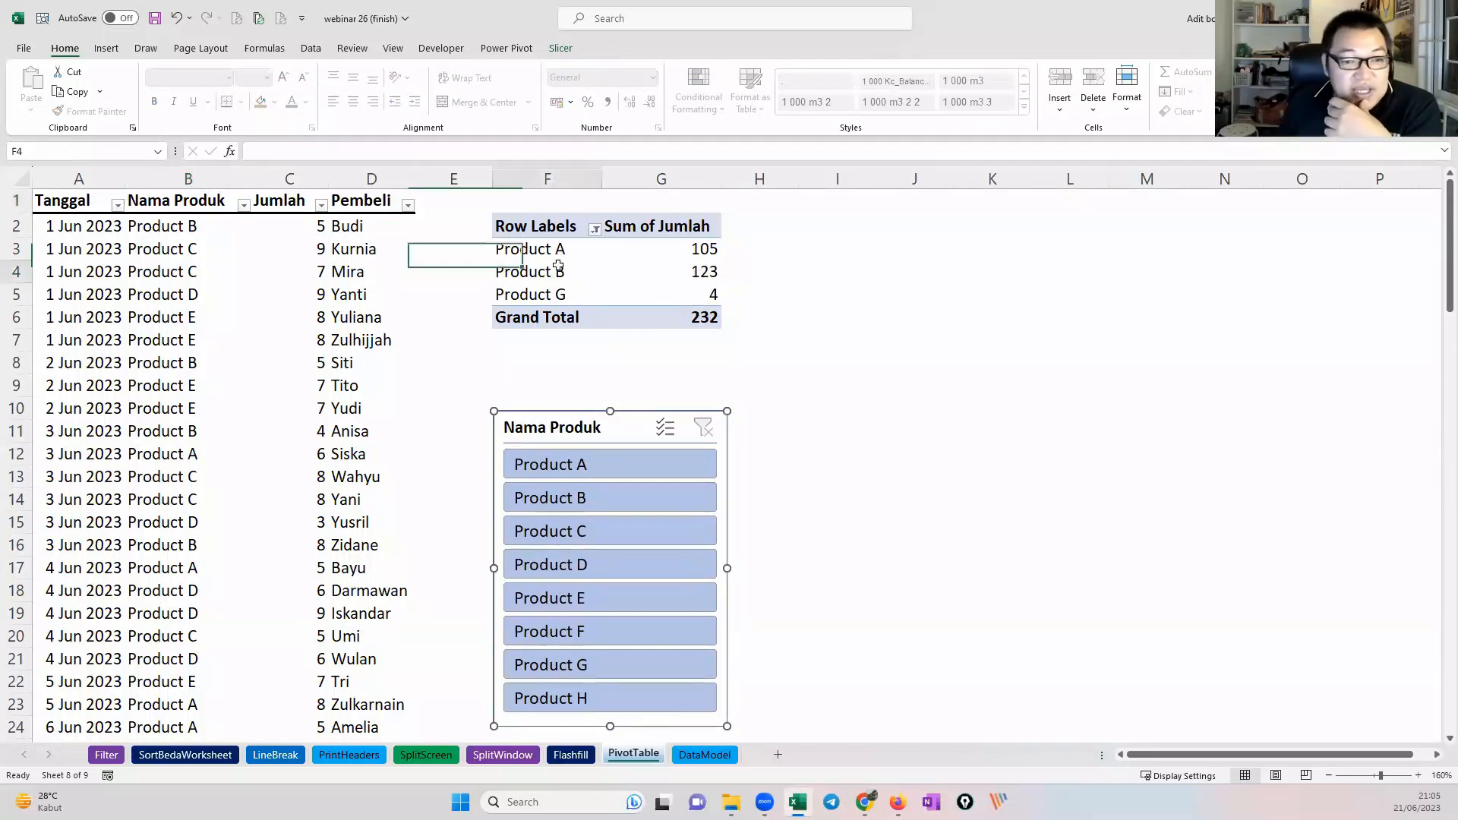
{"action": "right_click", "coordinate": [559, 267]}
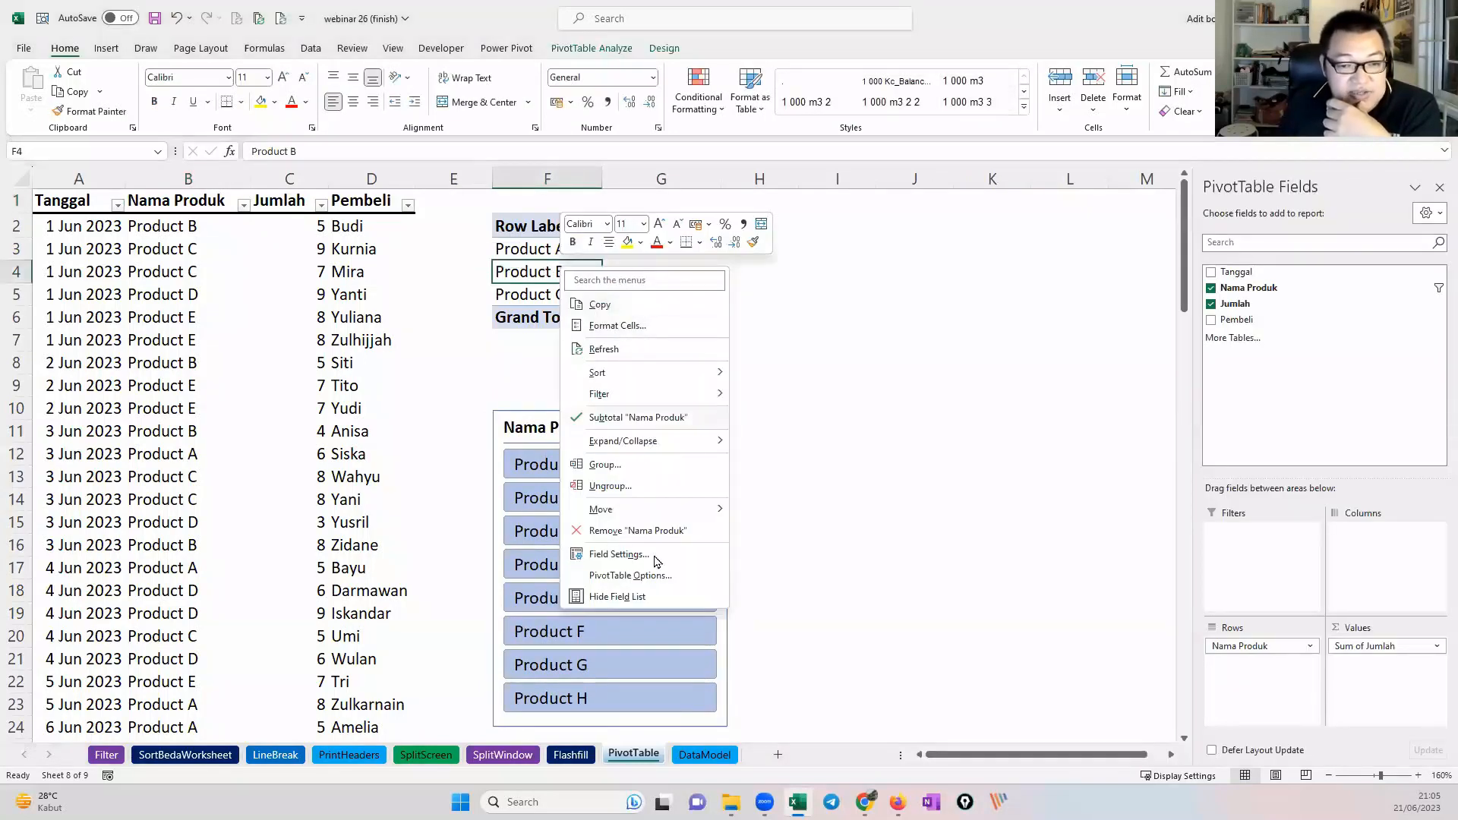
{"action": "left_click", "coordinate": [619, 554]}
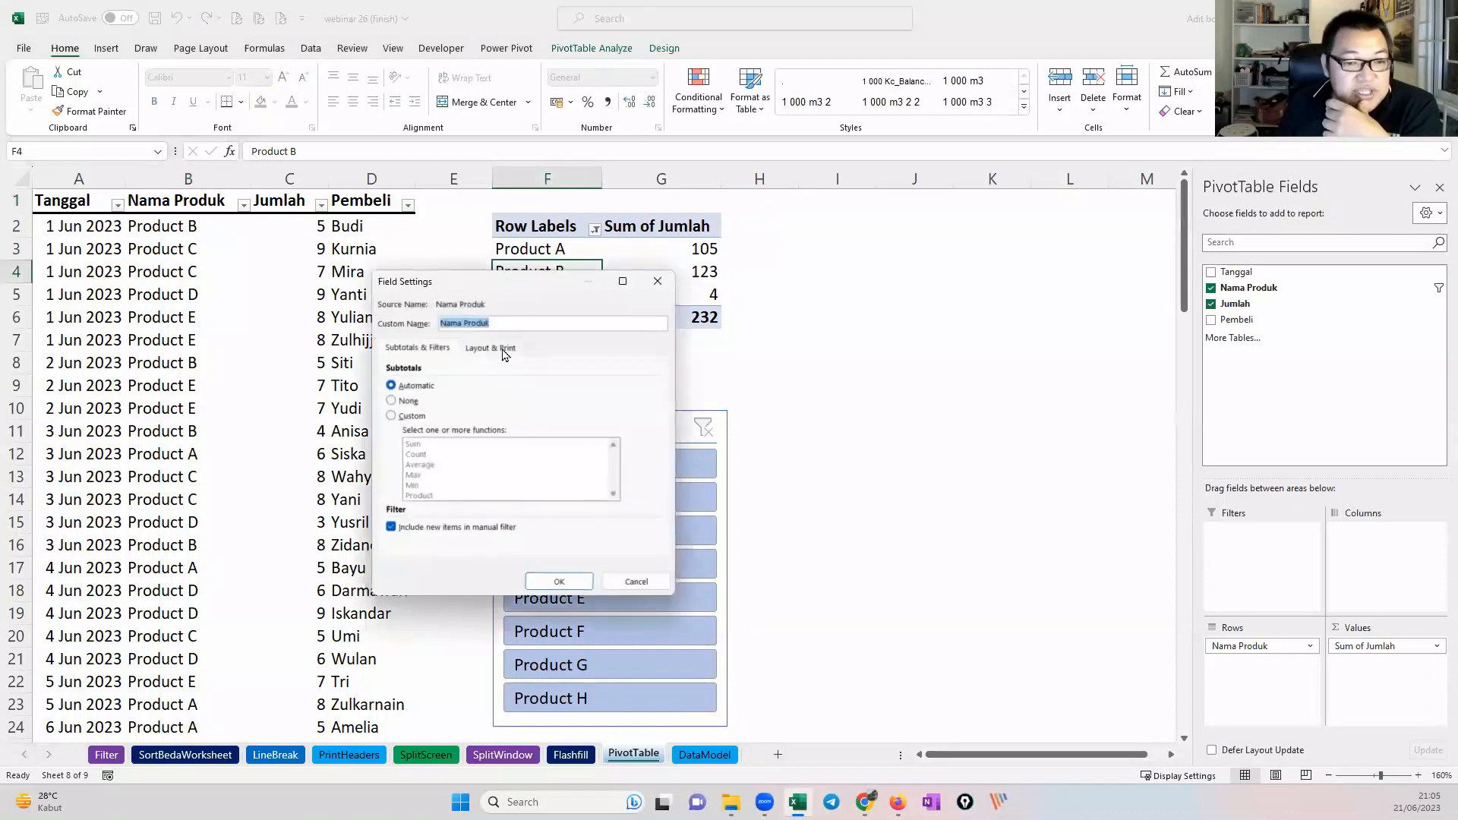
{"action": "left_click", "coordinate": [492, 347]}
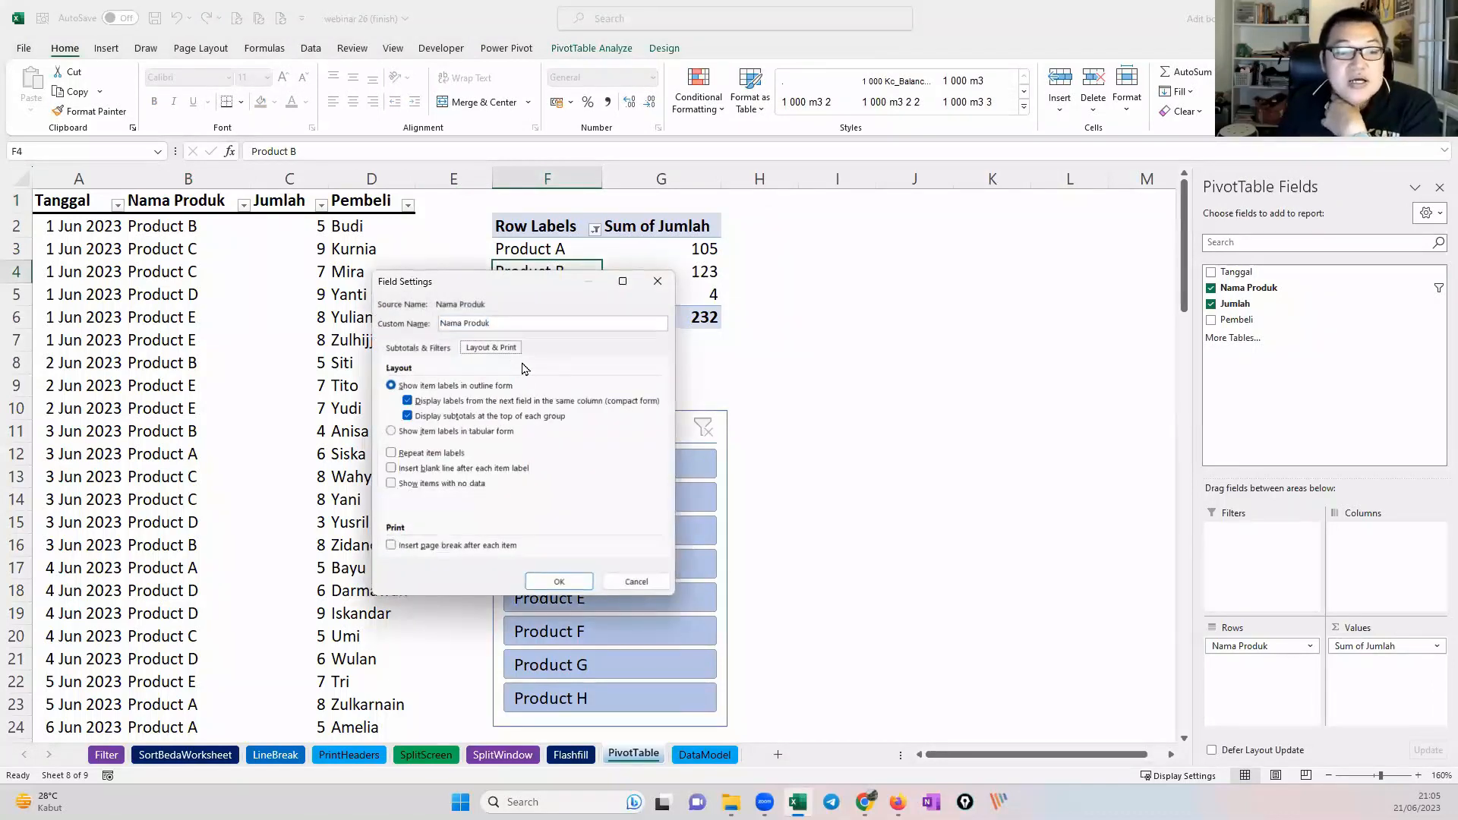
{"action": "left_click", "coordinate": [667, 280]}
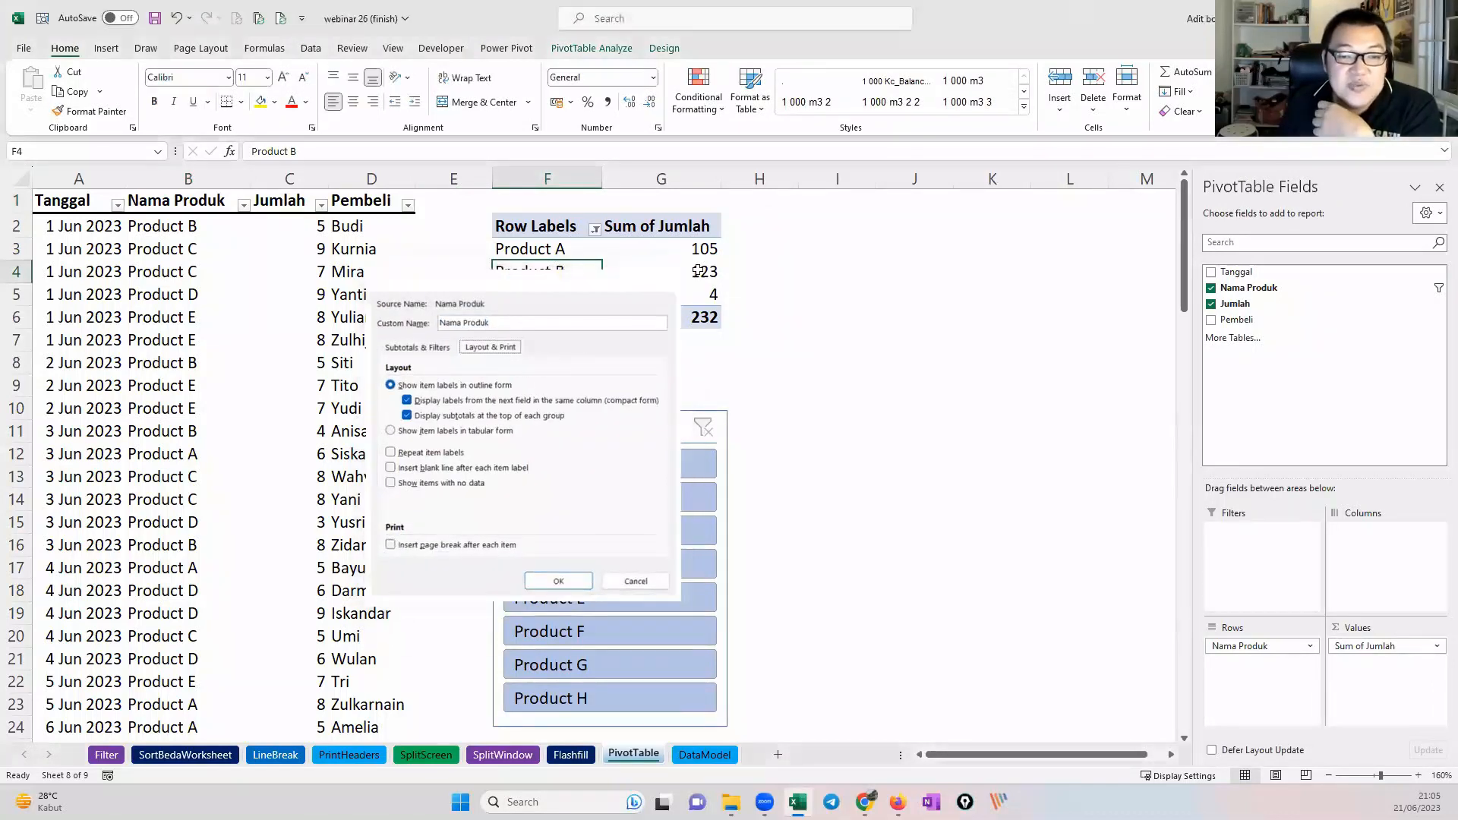
{"action": "right_click", "coordinate": [699, 272]}
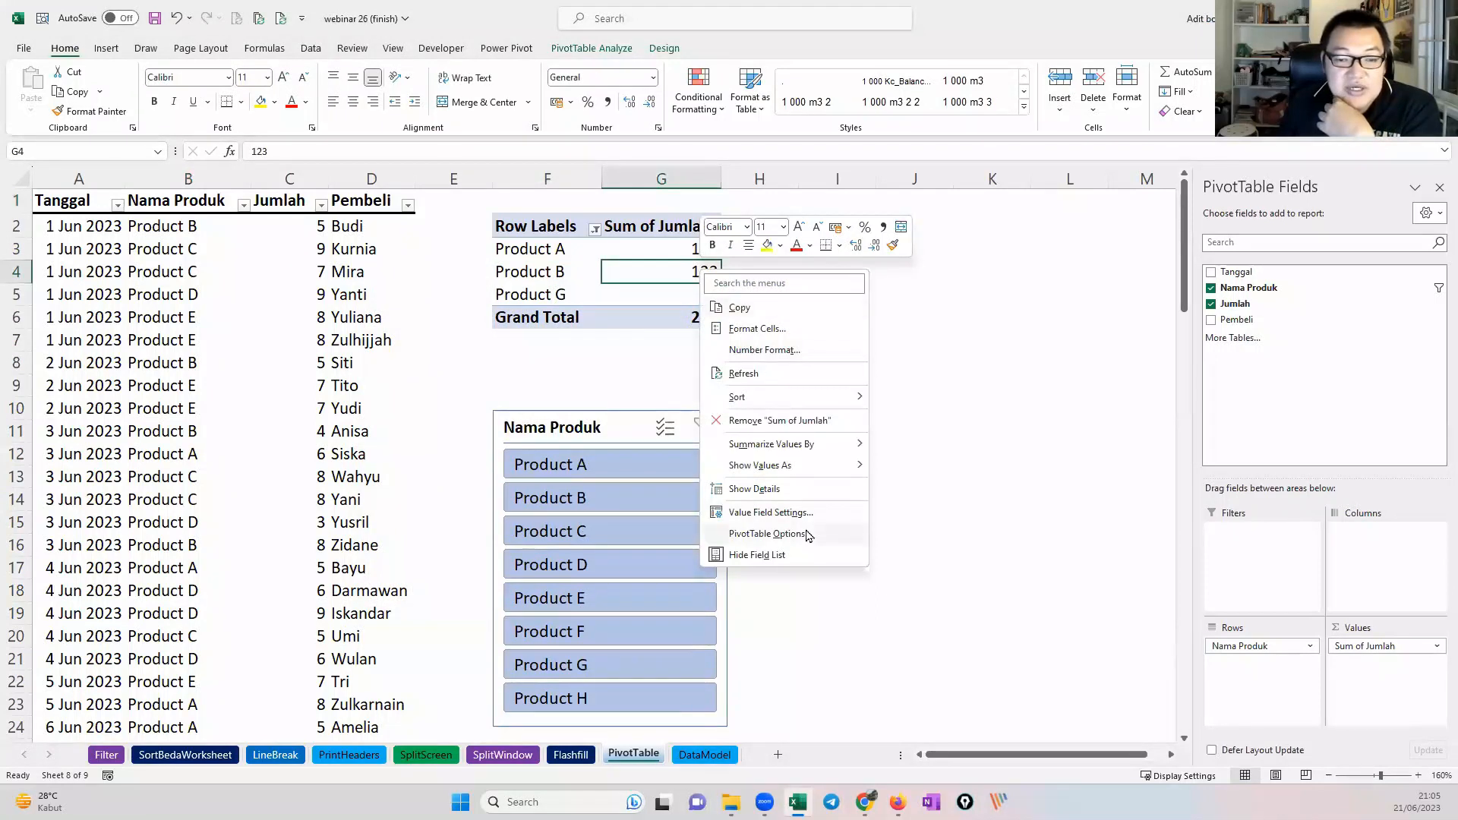
{"action": "left_click", "coordinate": [767, 534]}
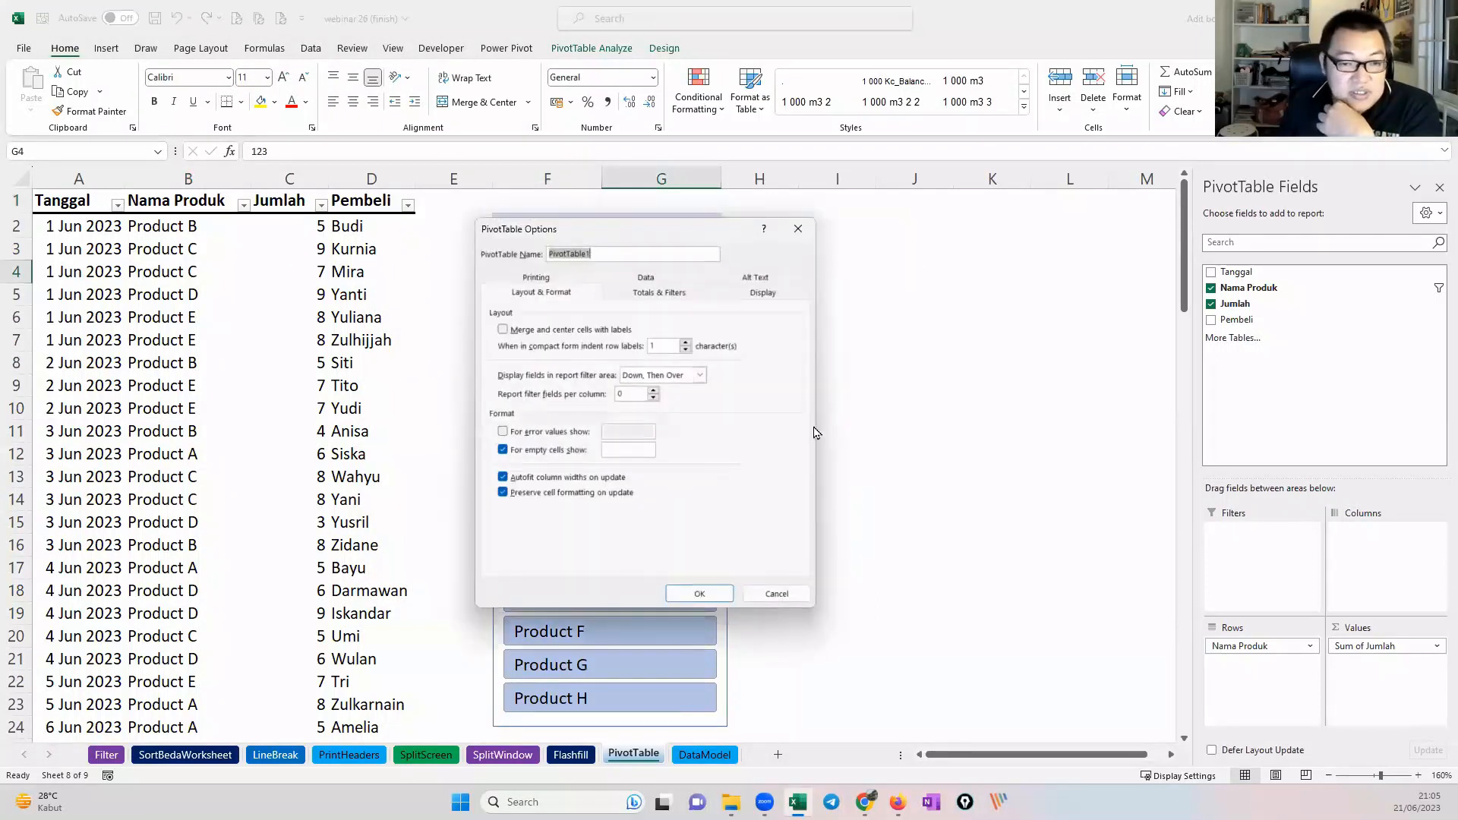
{"action": "left_click", "coordinate": [776, 593]}
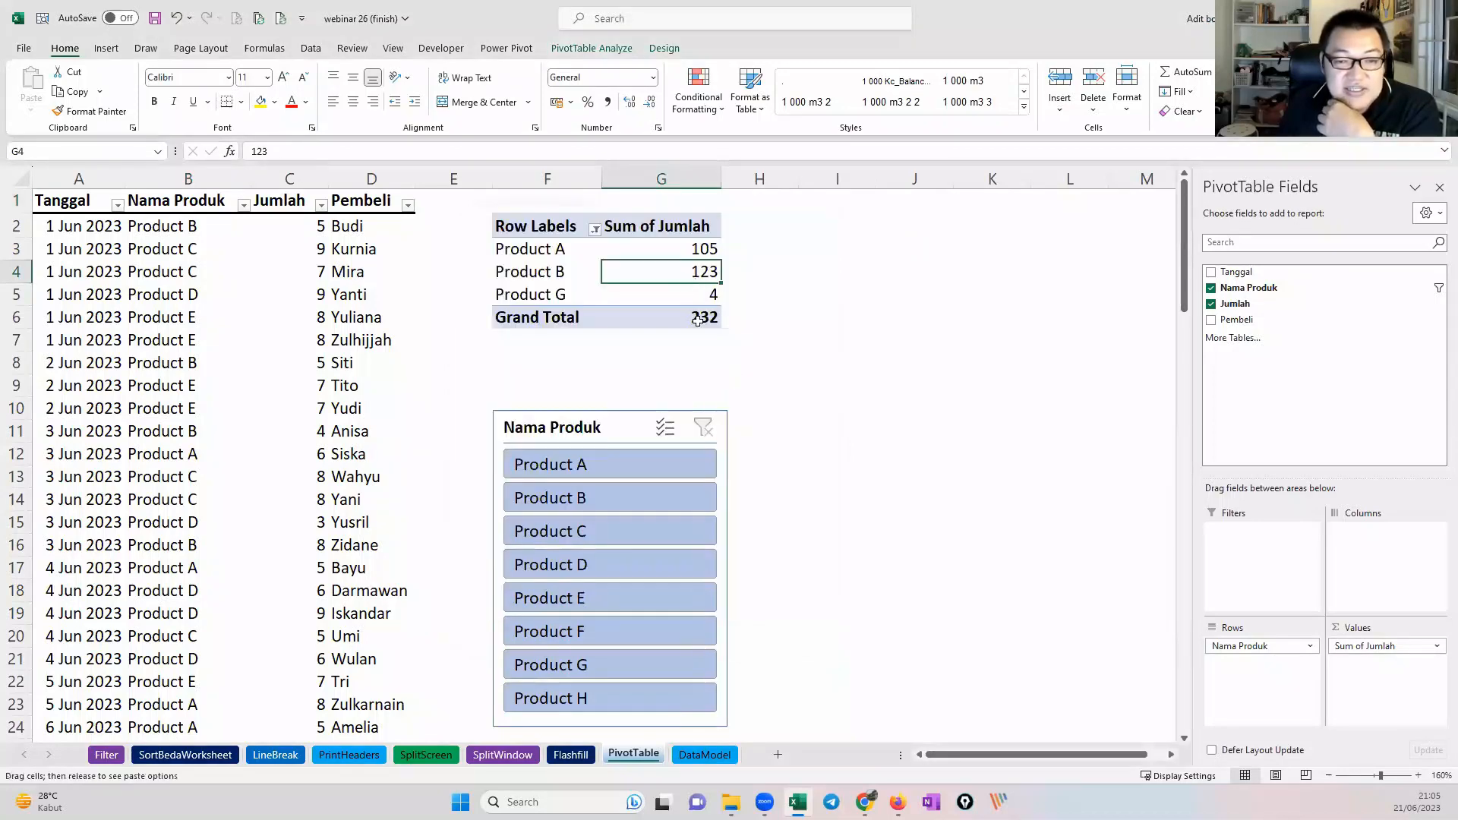
Step: Examine the value summary and show-values-as settings of the Sum of Jumlah field without changing them
{"action": "key", "text": "shift+F10"}
{"action": "left_click", "coordinate": [790, 517]}
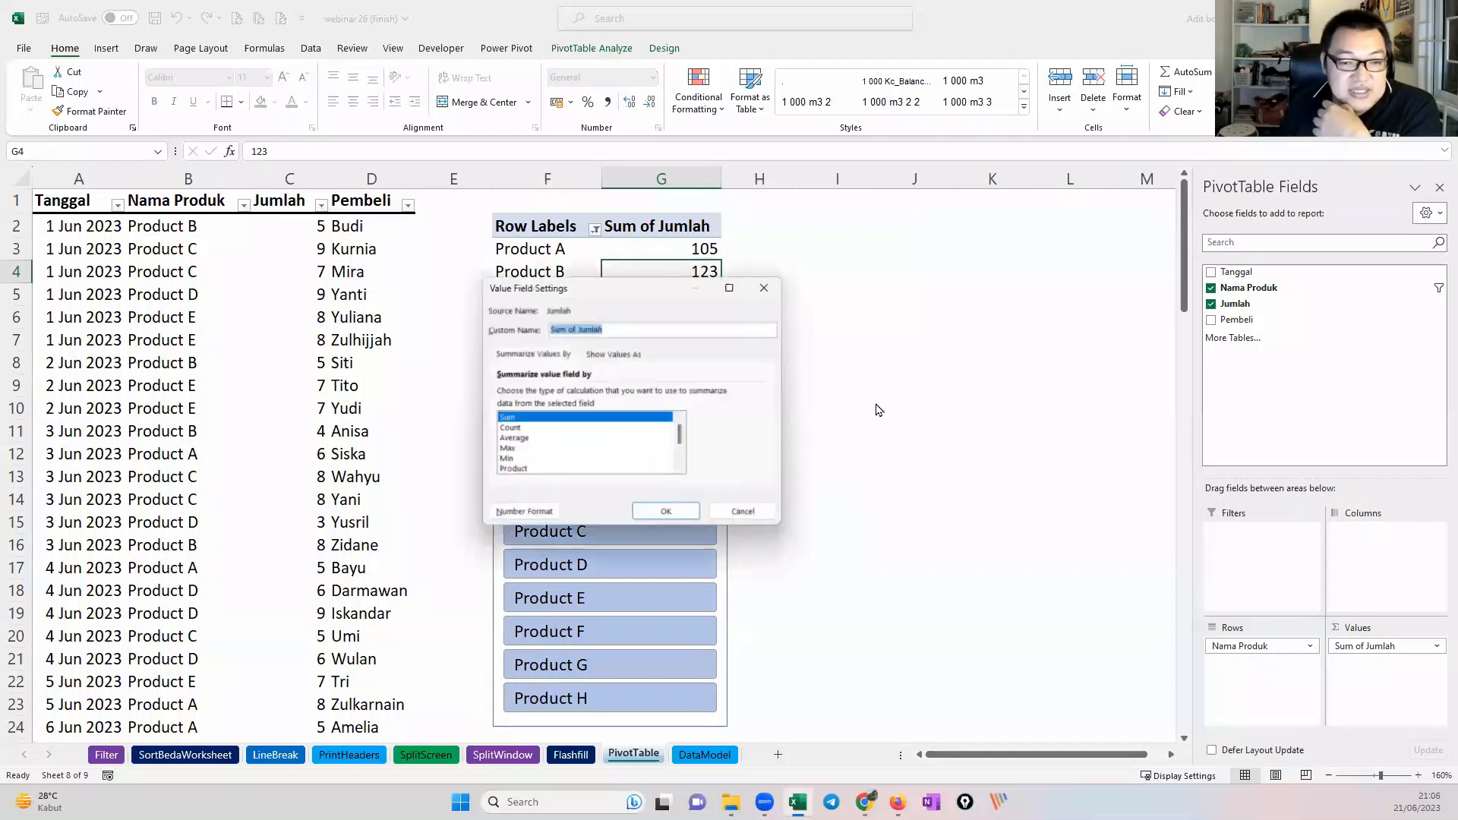
{"action": "left_click", "coordinate": [613, 353]}
{"action": "left_click", "coordinate": [563, 355]}
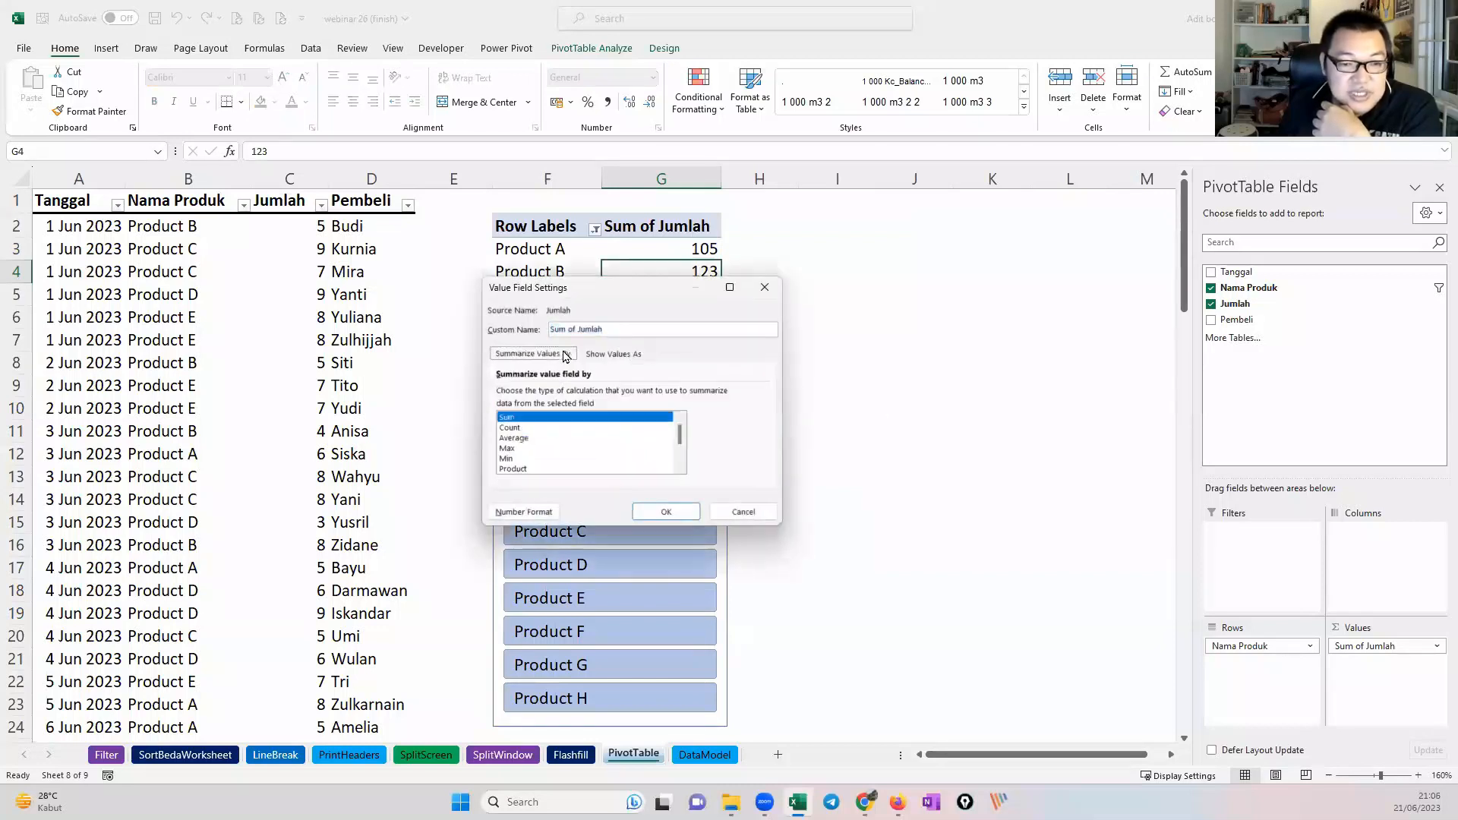
{"action": "left_click", "coordinate": [591, 355]}
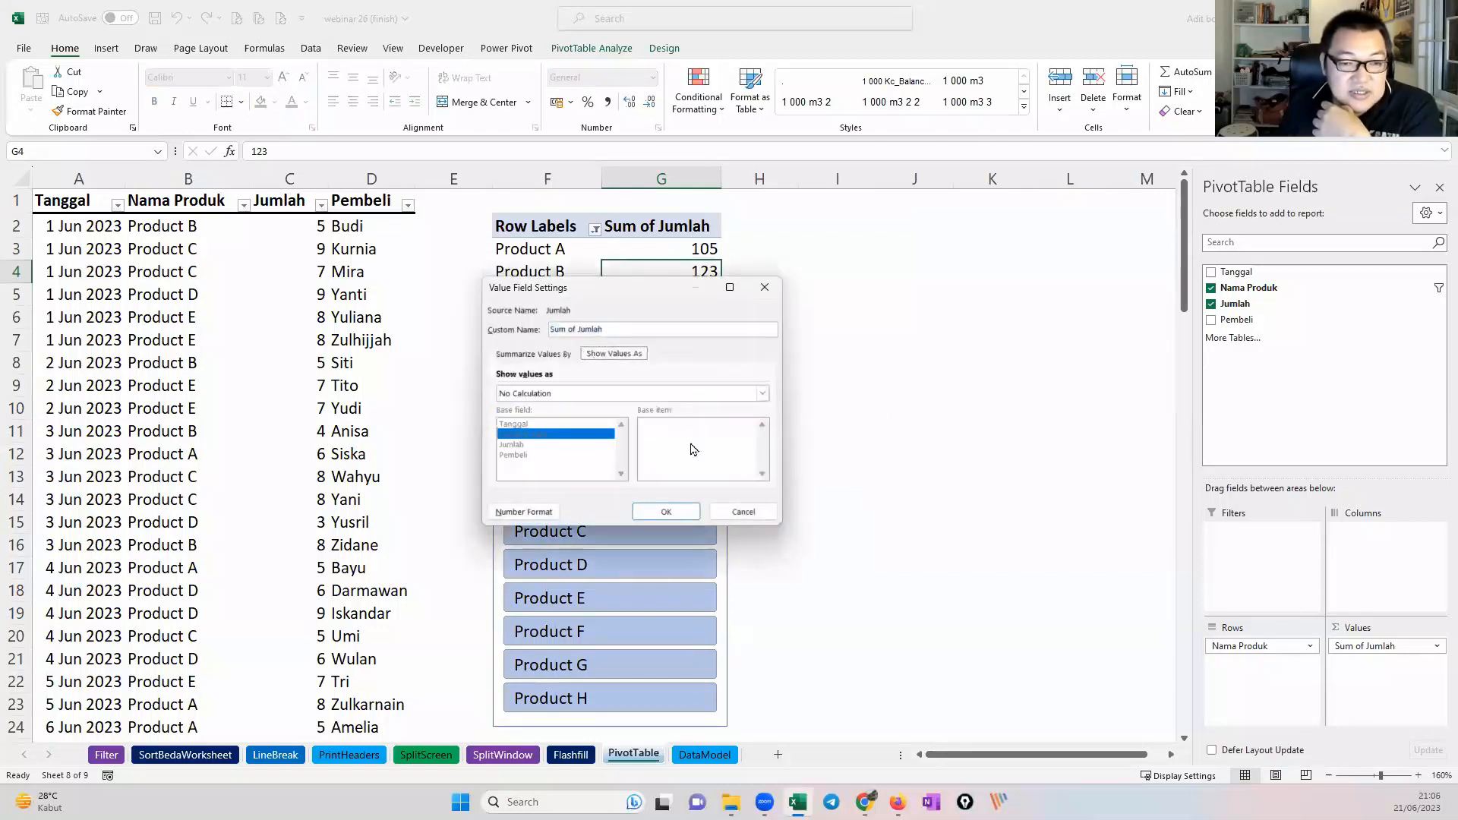
{"action": "left_click", "coordinate": [740, 512]}
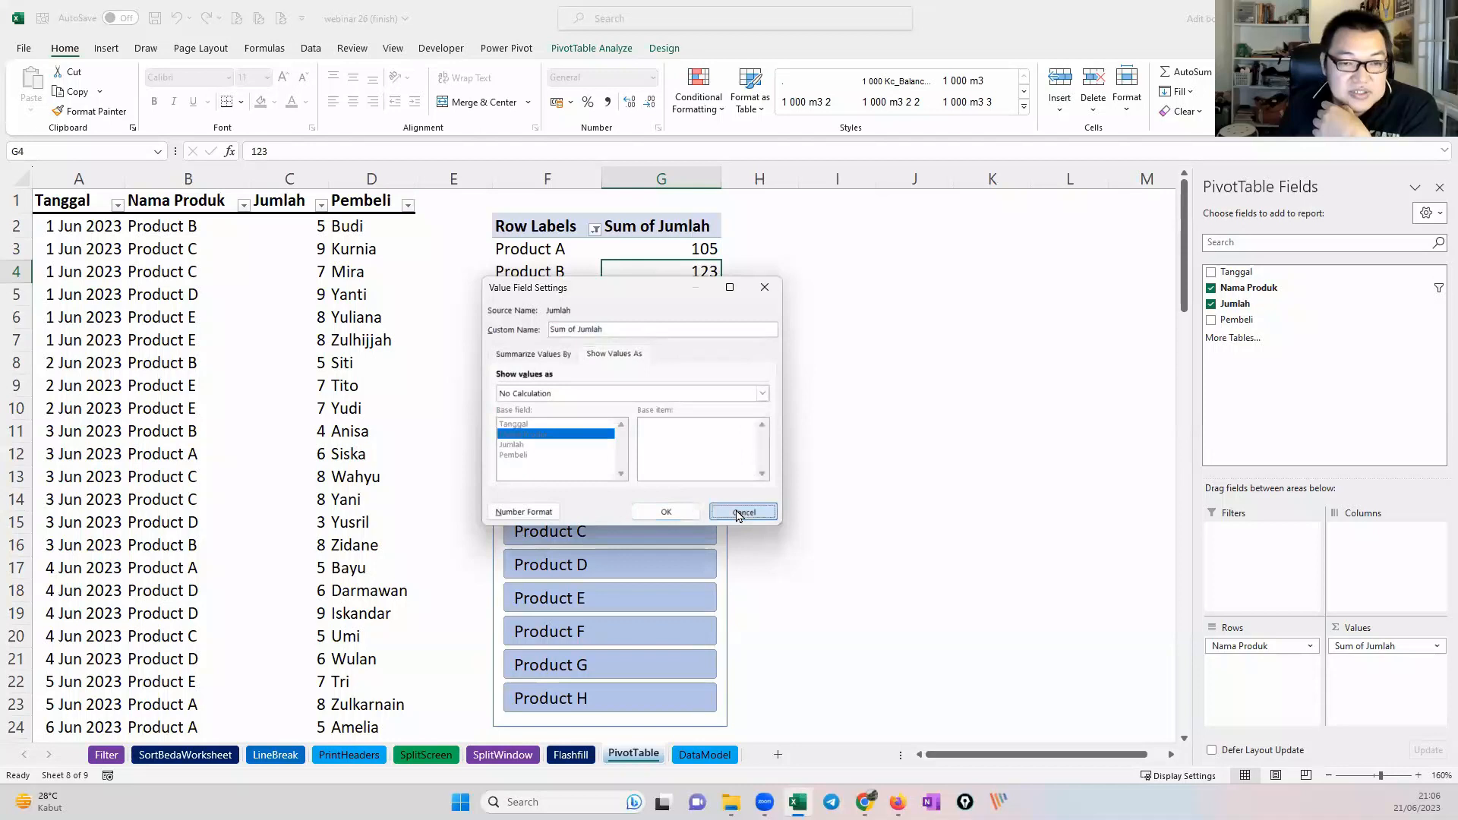
Step: Set the Nama Produk row field of the PivotTable to show items with no data
{"action": "right_click", "coordinate": [550, 252]}
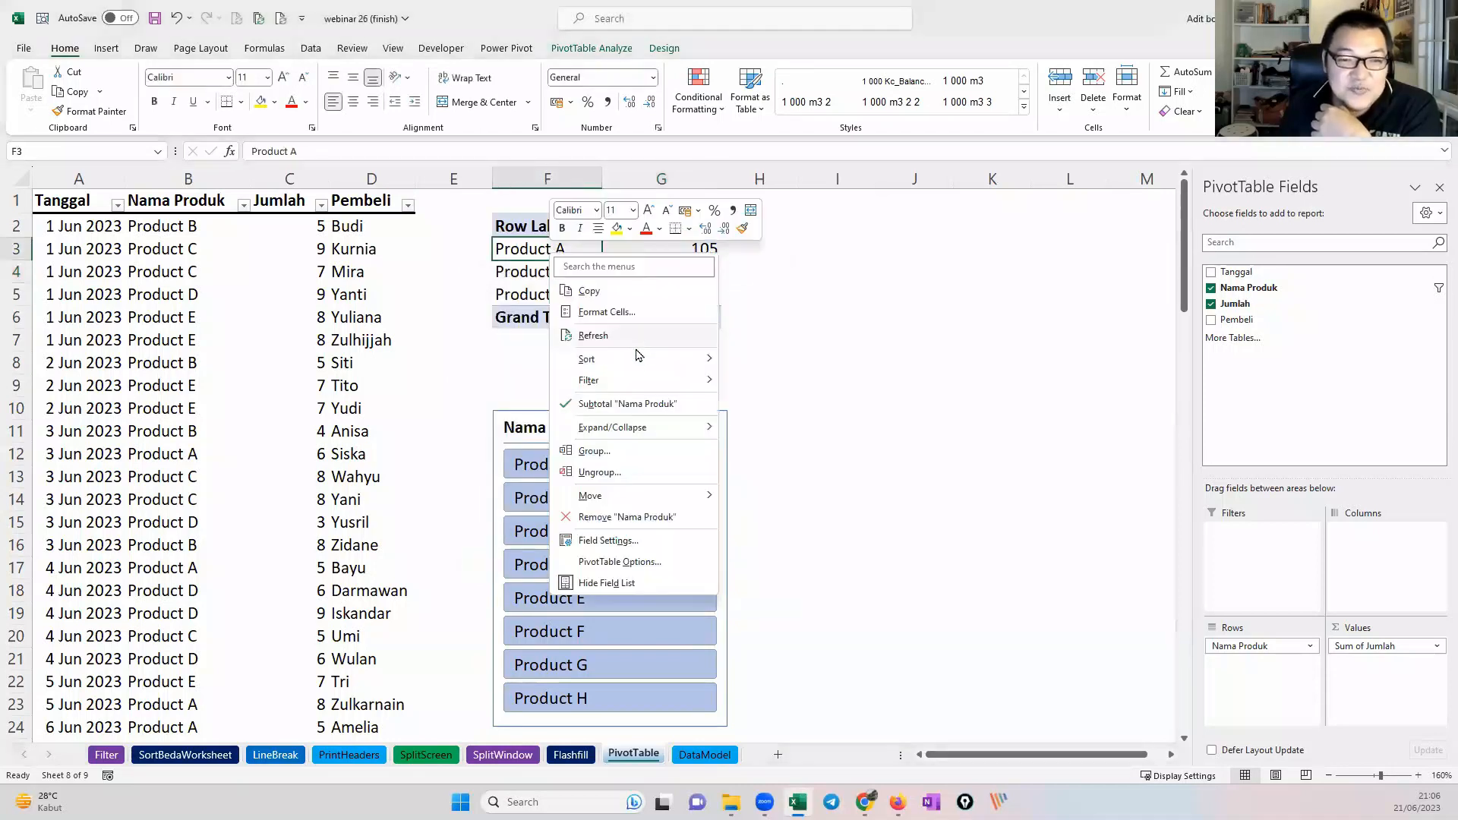
{"action": "left_click", "coordinate": [684, 534]}
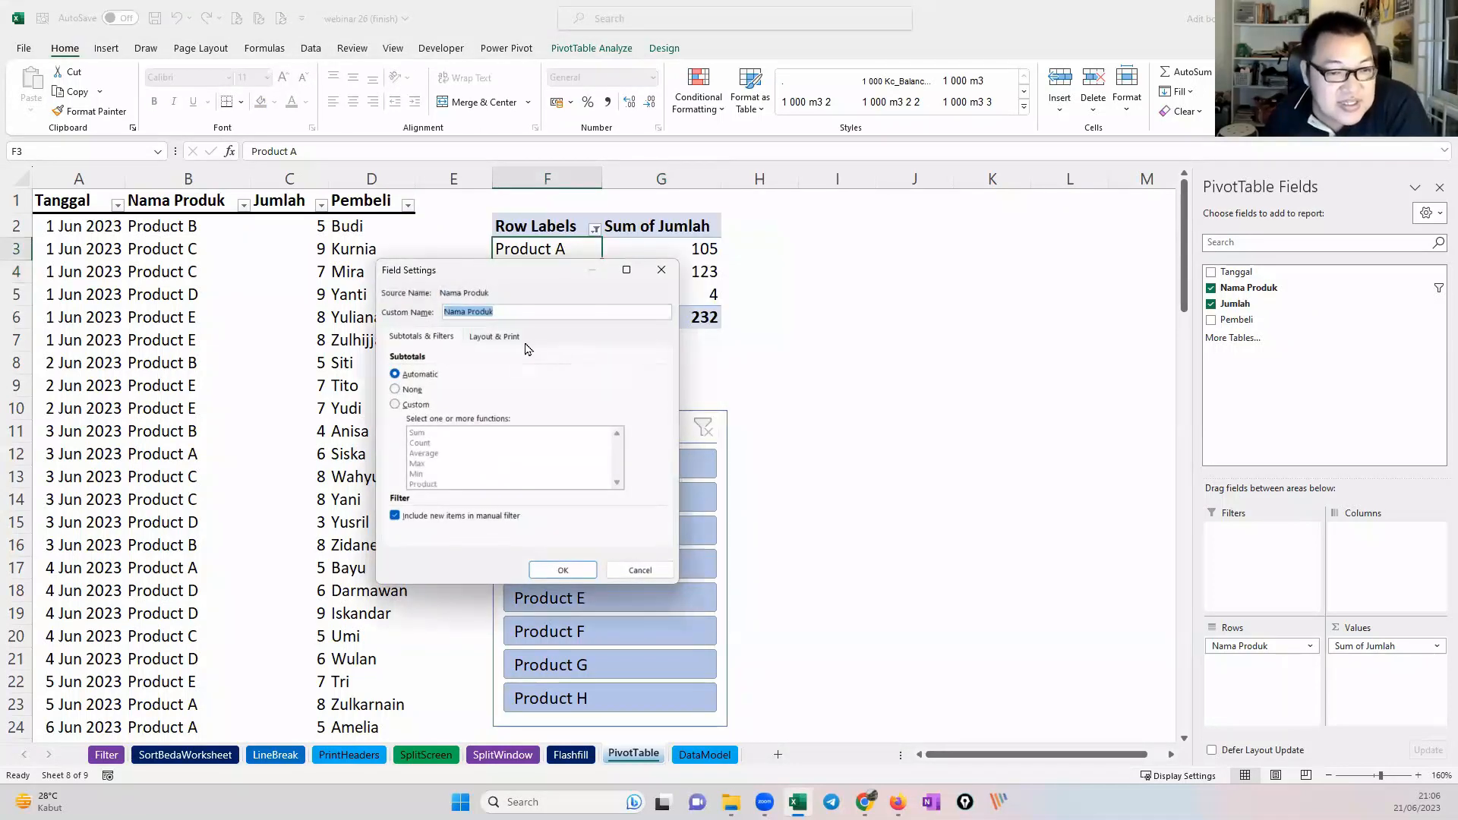
{"action": "left_click", "coordinate": [499, 339]}
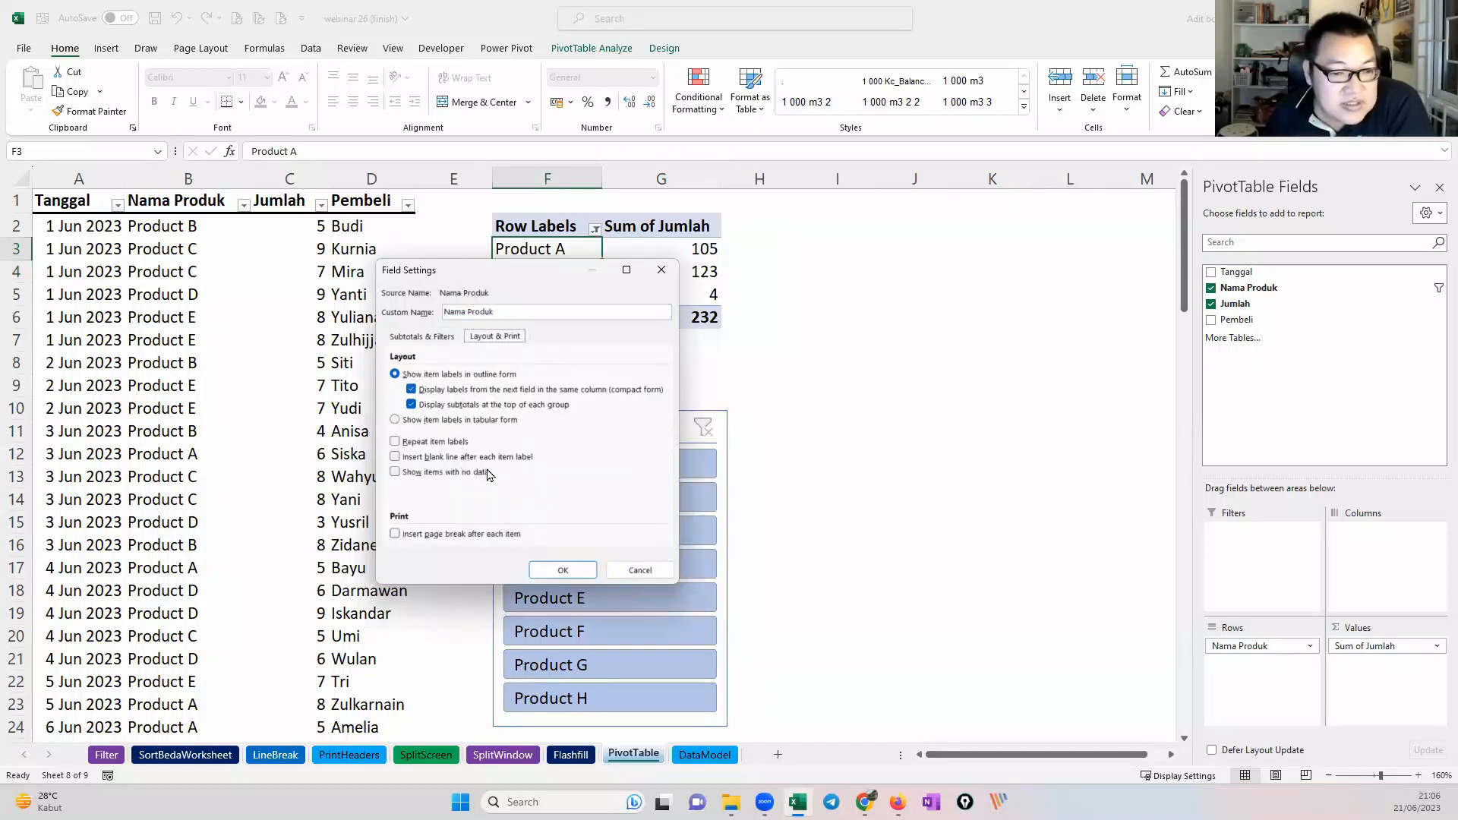
{"action": "left_click", "coordinate": [422, 473]}
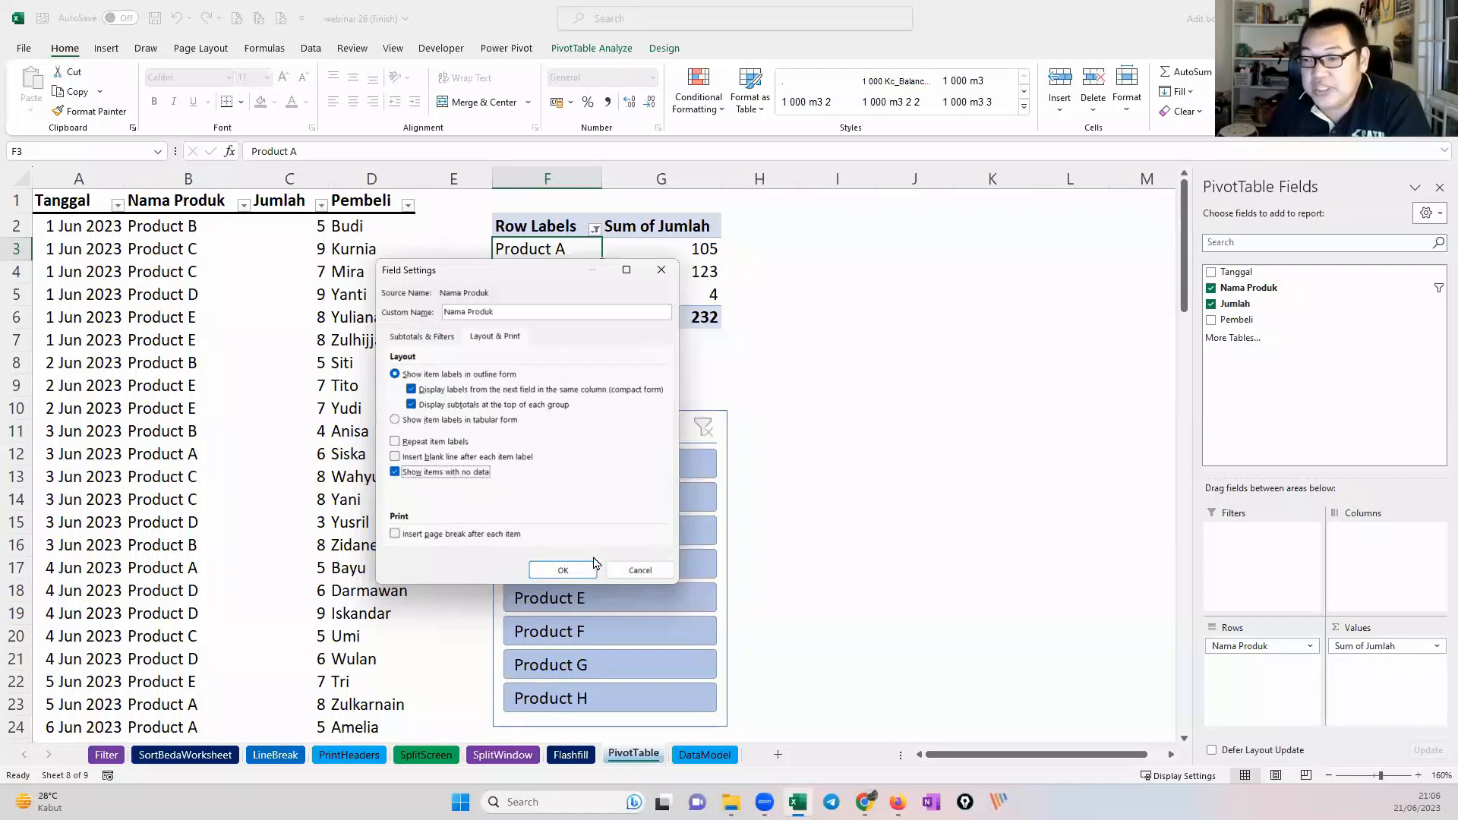
{"action": "left_click", "coordinate": [562, 570]}
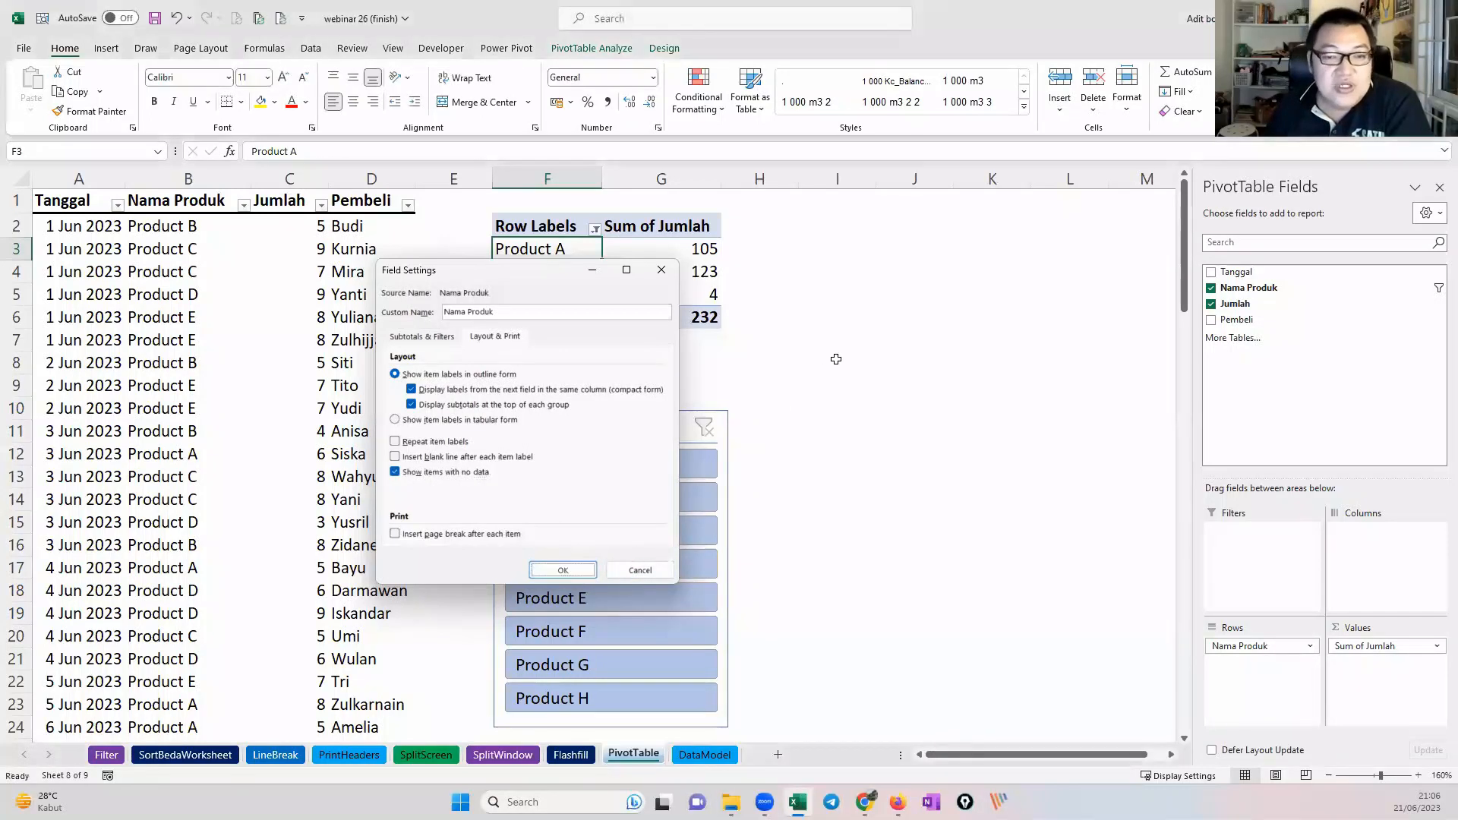
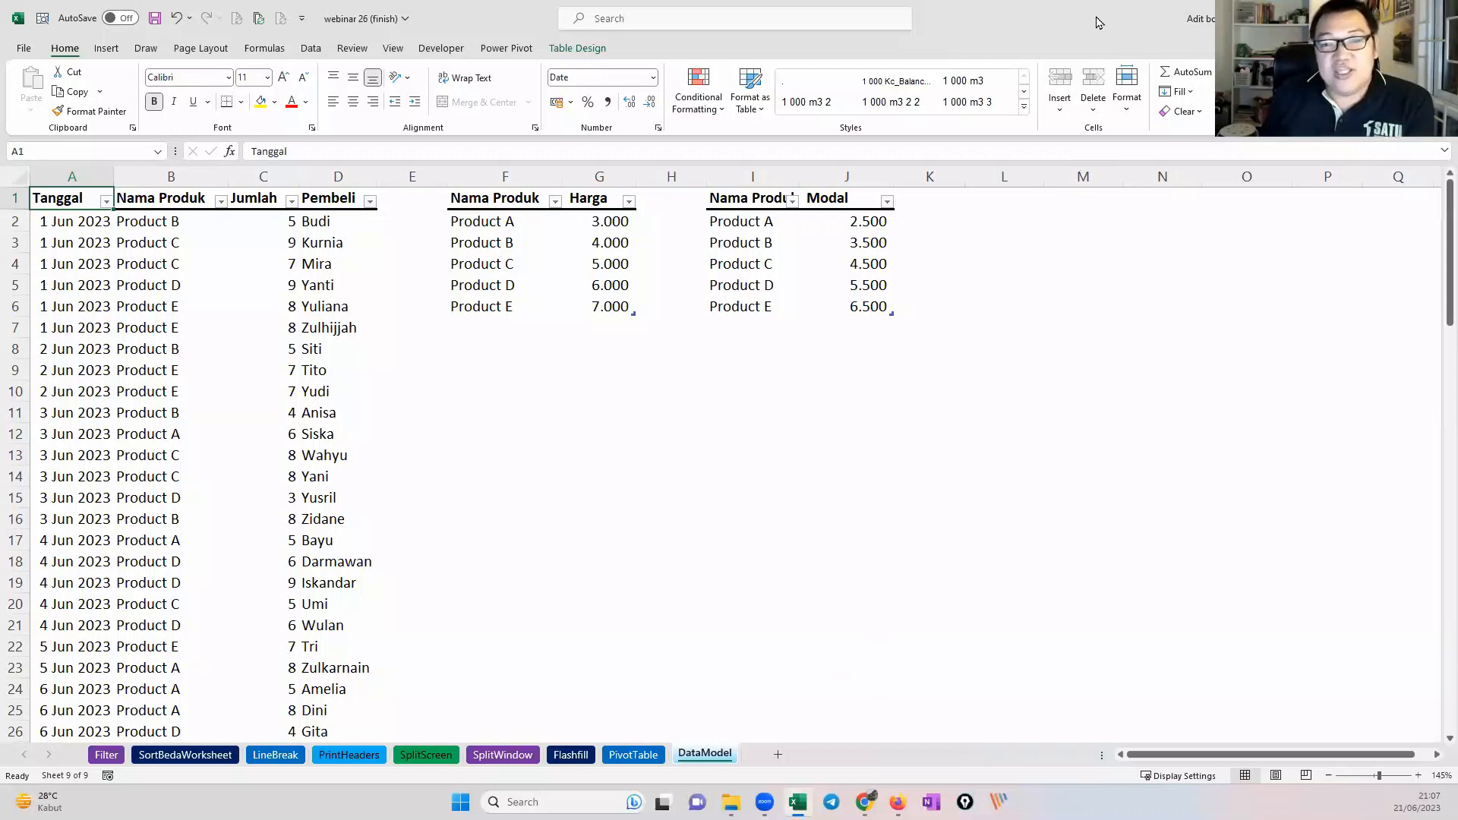
Step: Disable and re-enable the Power Pivot main tab in the ribbon customization options, and apply the options
{"action": "left_click", "coordinate": [309, 51]}
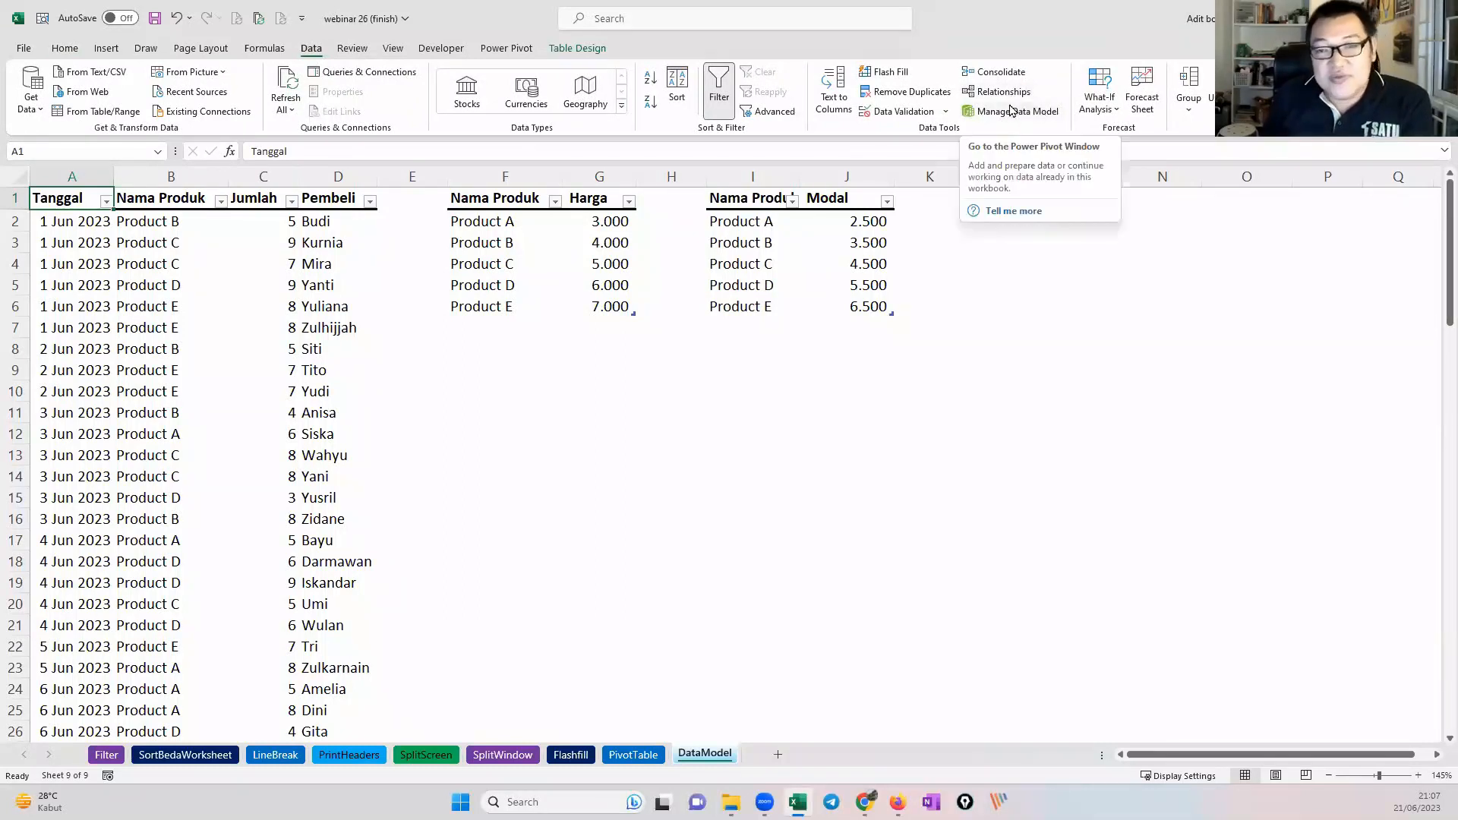
{"action": "left_click", "coordinate": [499, 50]}
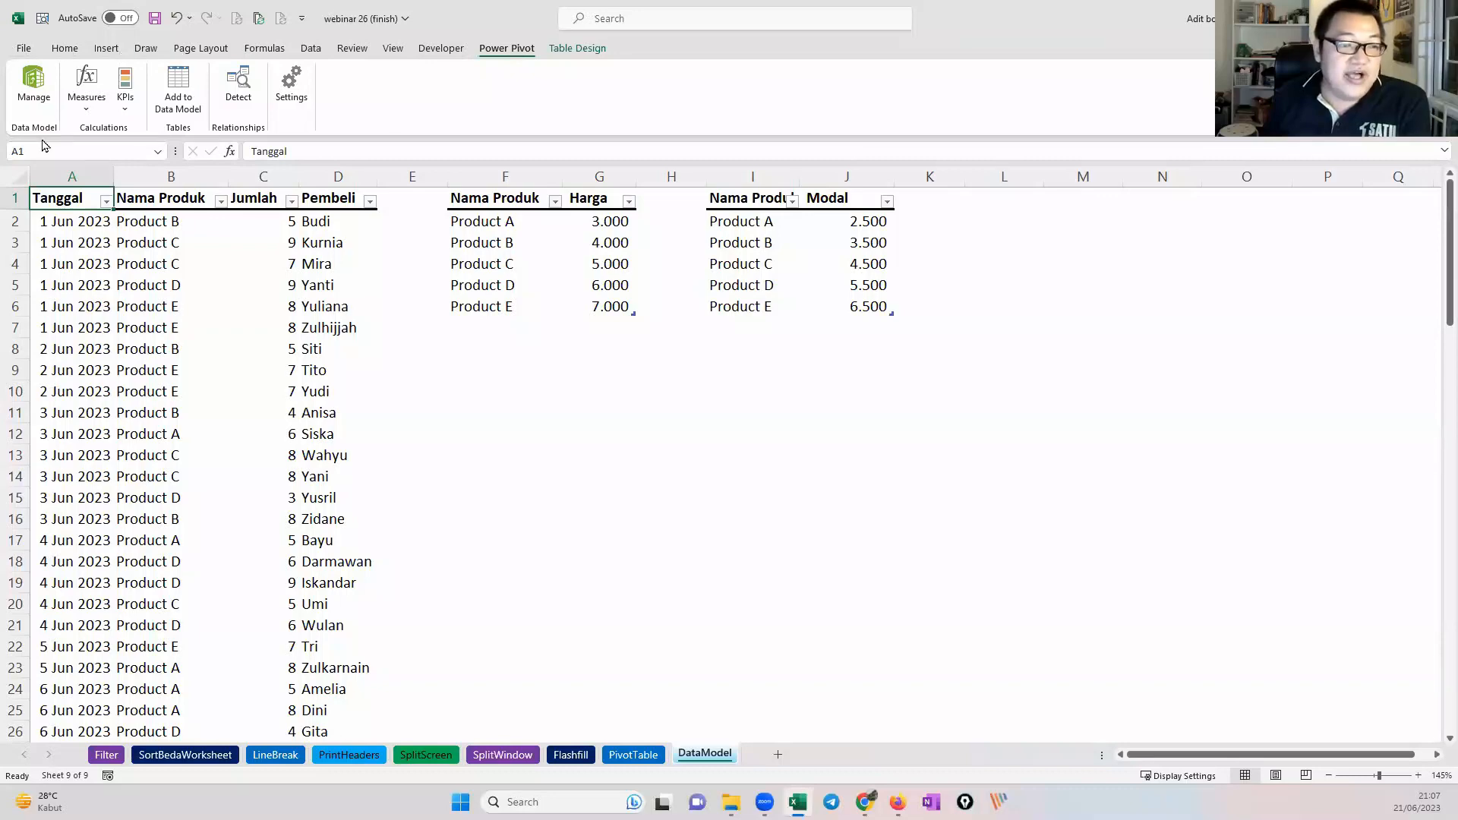
{"action": "key", "text": "alt+f"}
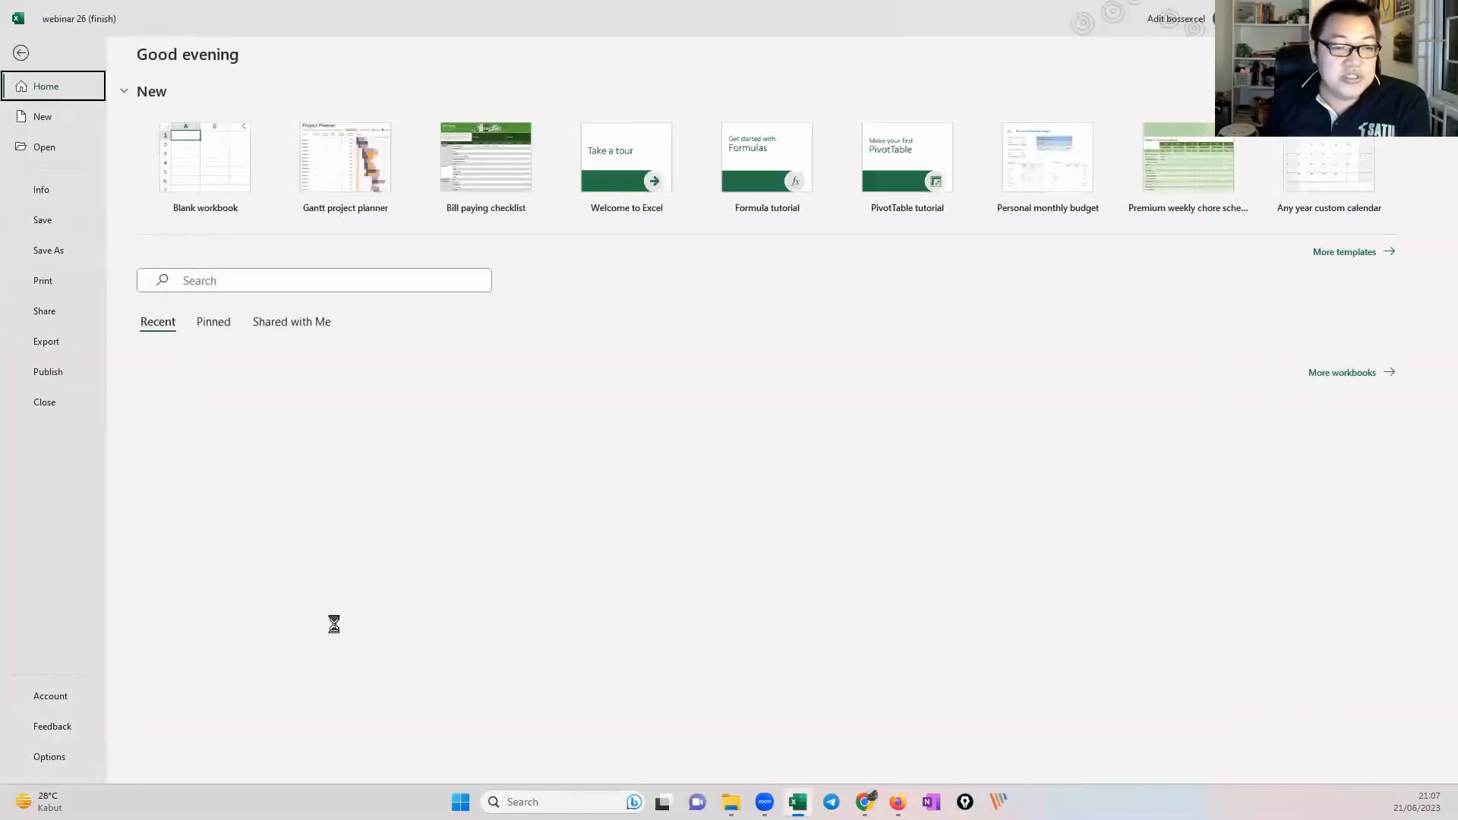
{"action": "key", "text": "Escape"}
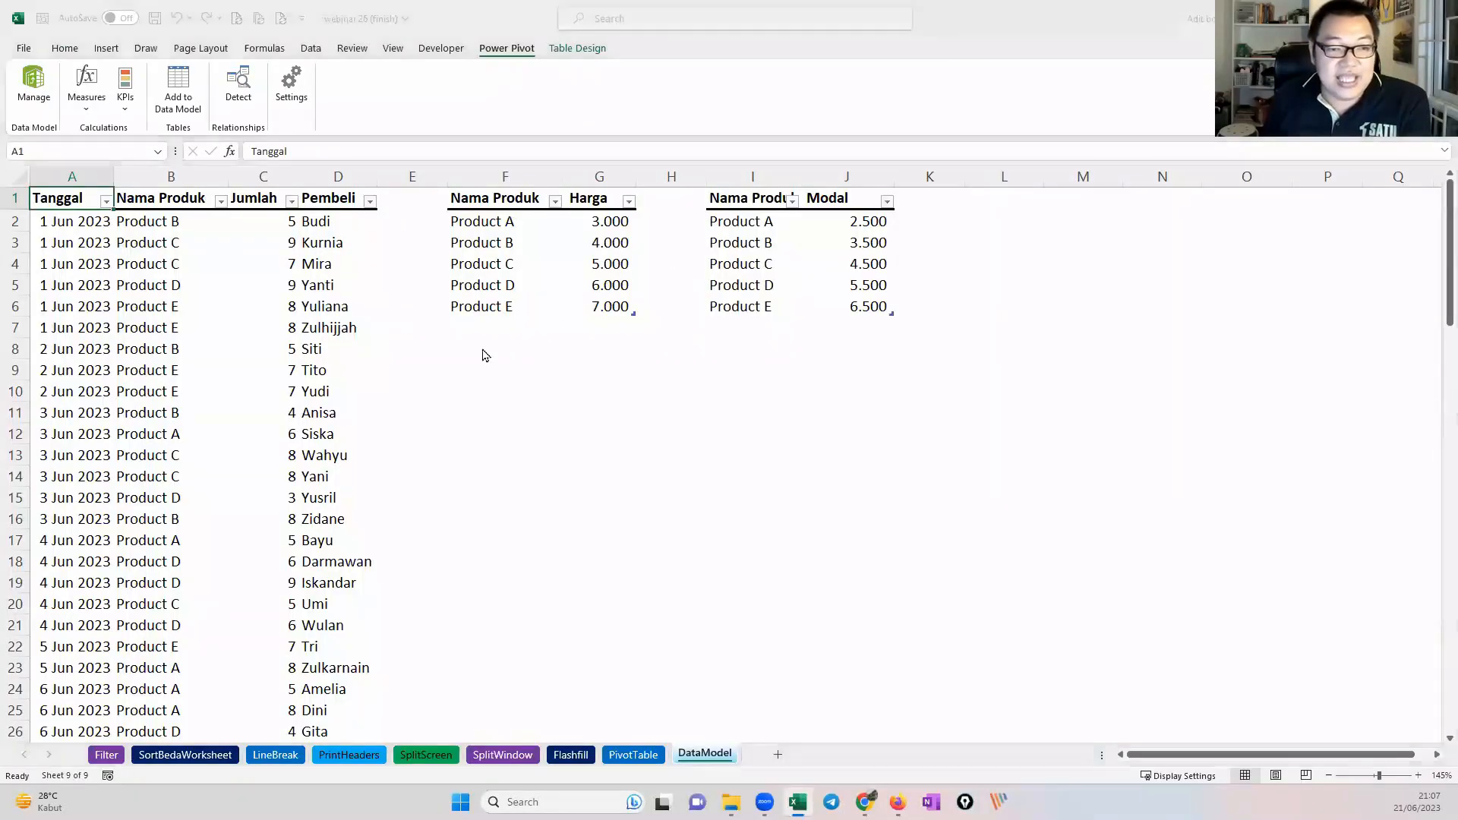
{"action": "key", "text": "alt+f"}
{"action": "key", "text": "t"}
{"action": "left_click", "coordinate": [486, 345]}
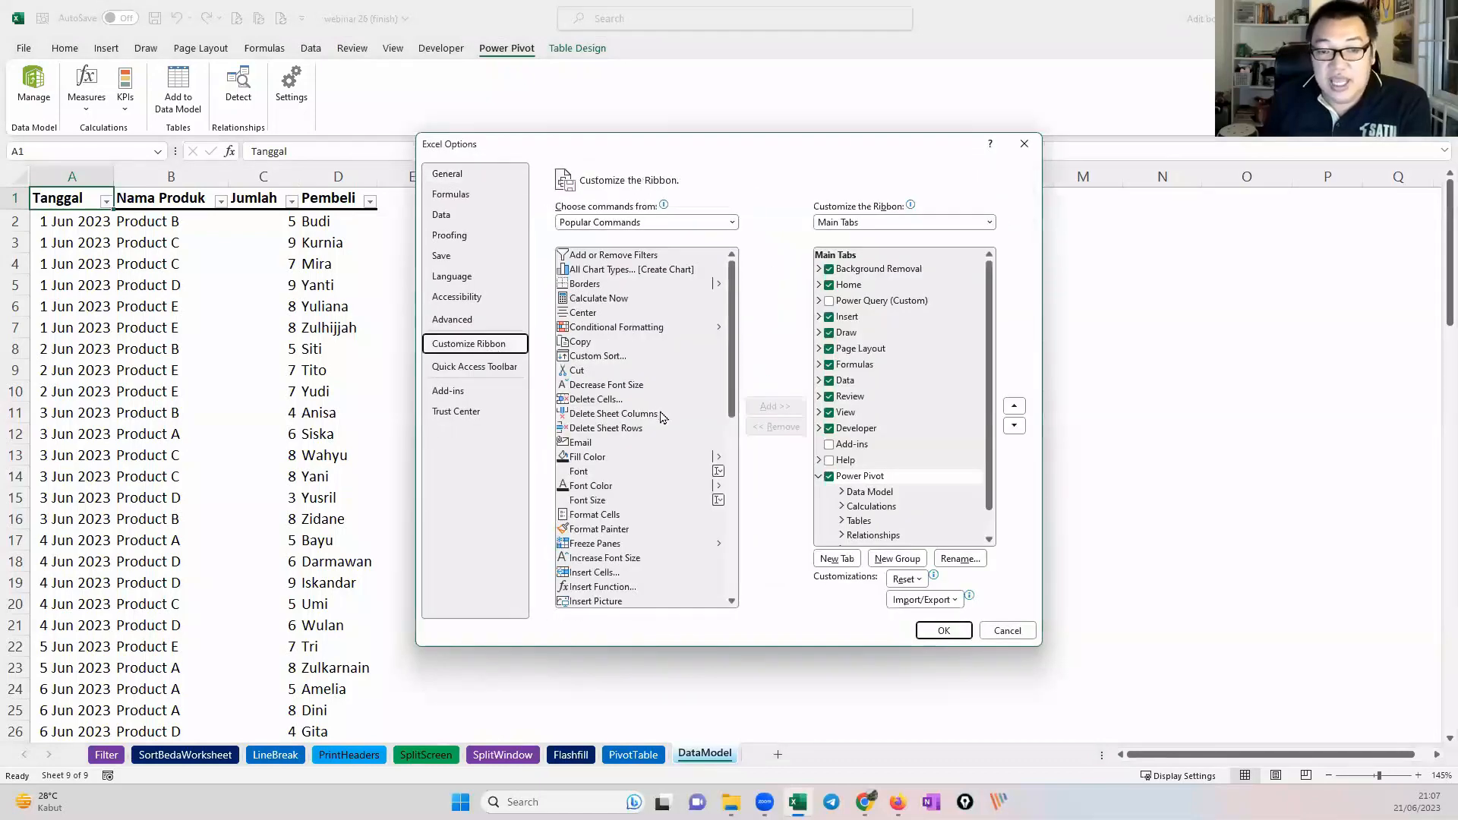
{"action": "left_click", "coordinate": [829, 476]}
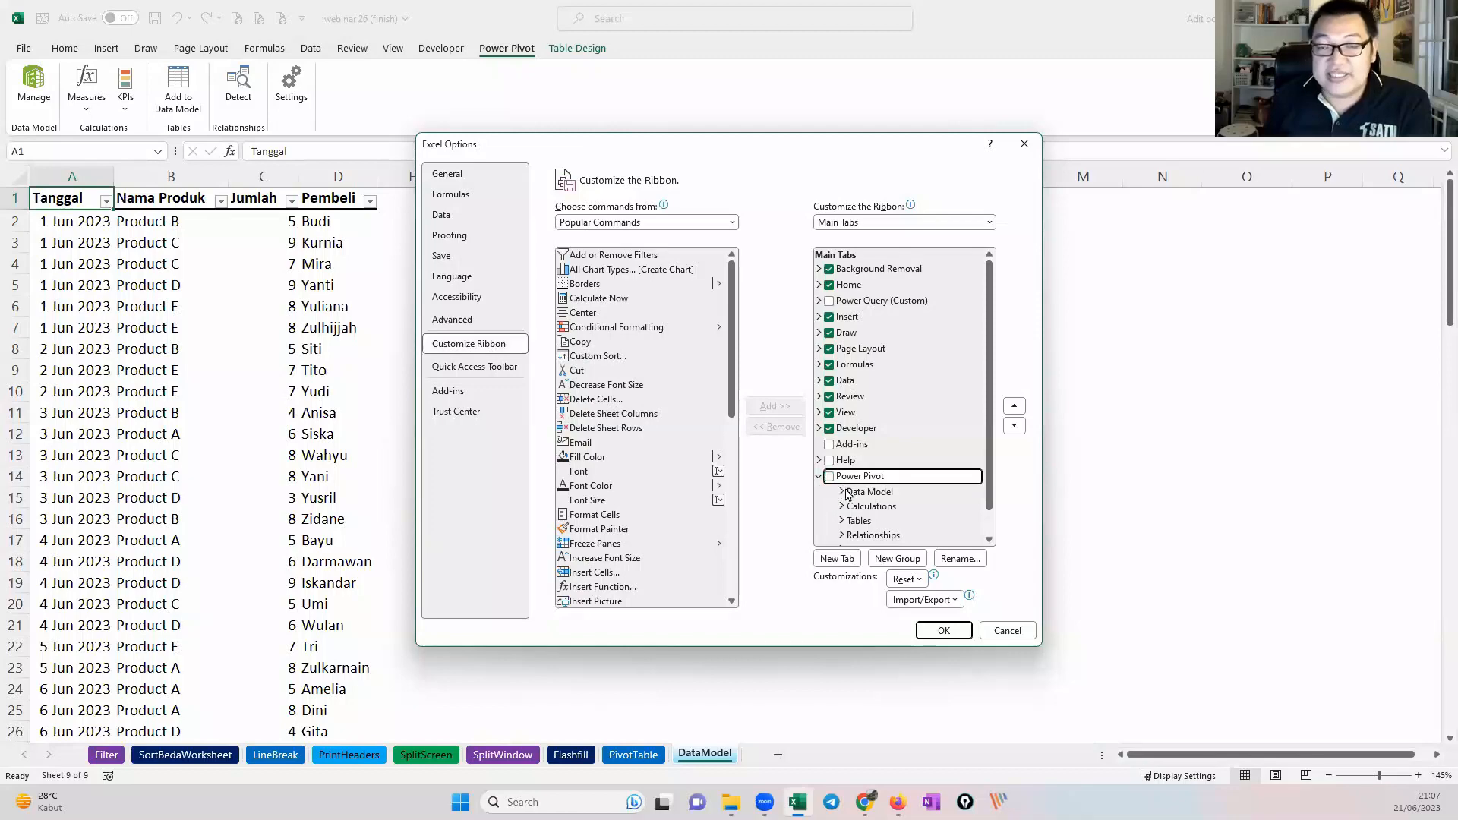
{"action": "left_click", "coordinate": [830, 476]}
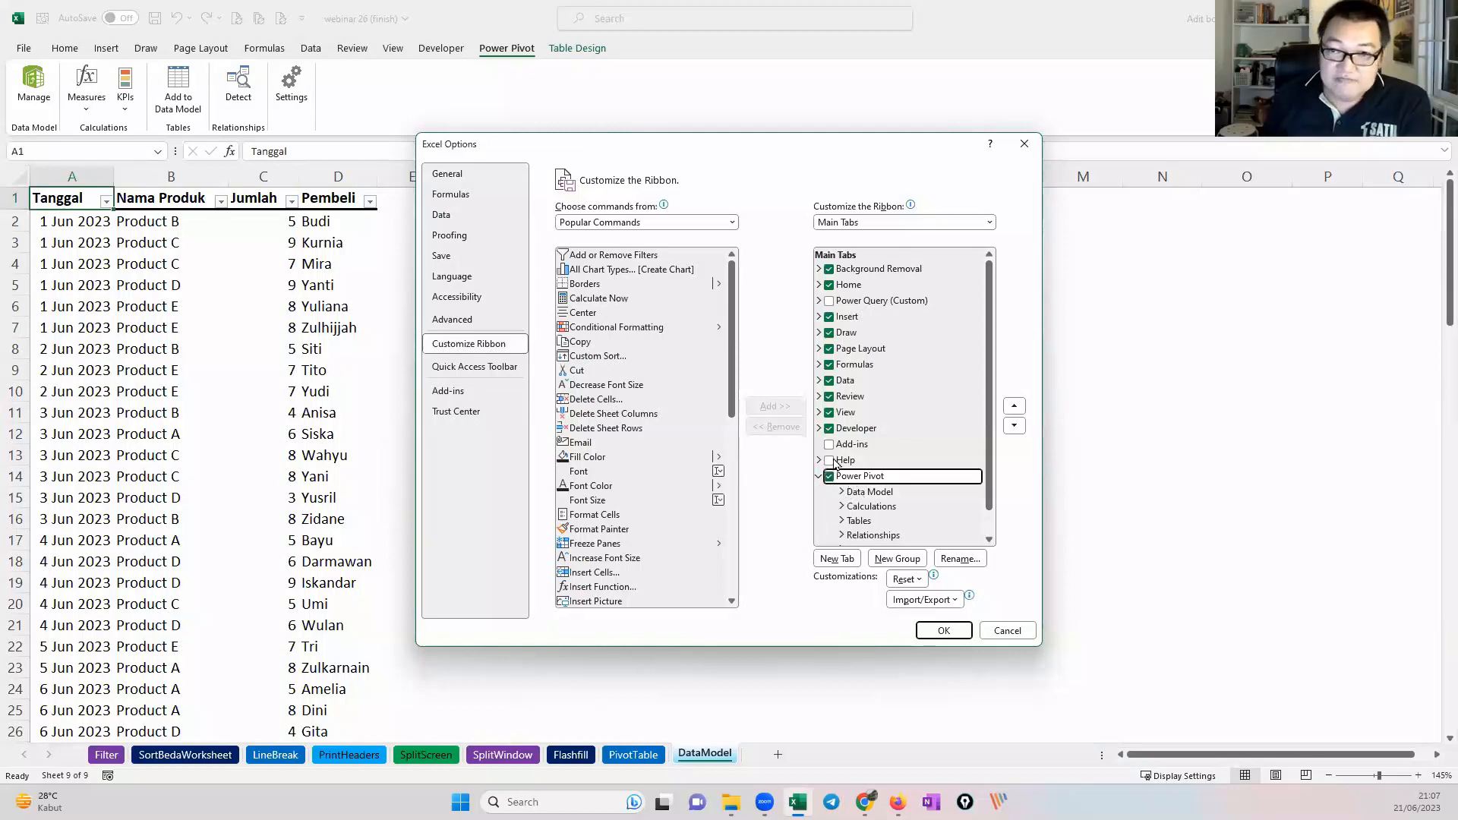
{"action": "left_click", "coordinate": [953, 635]}
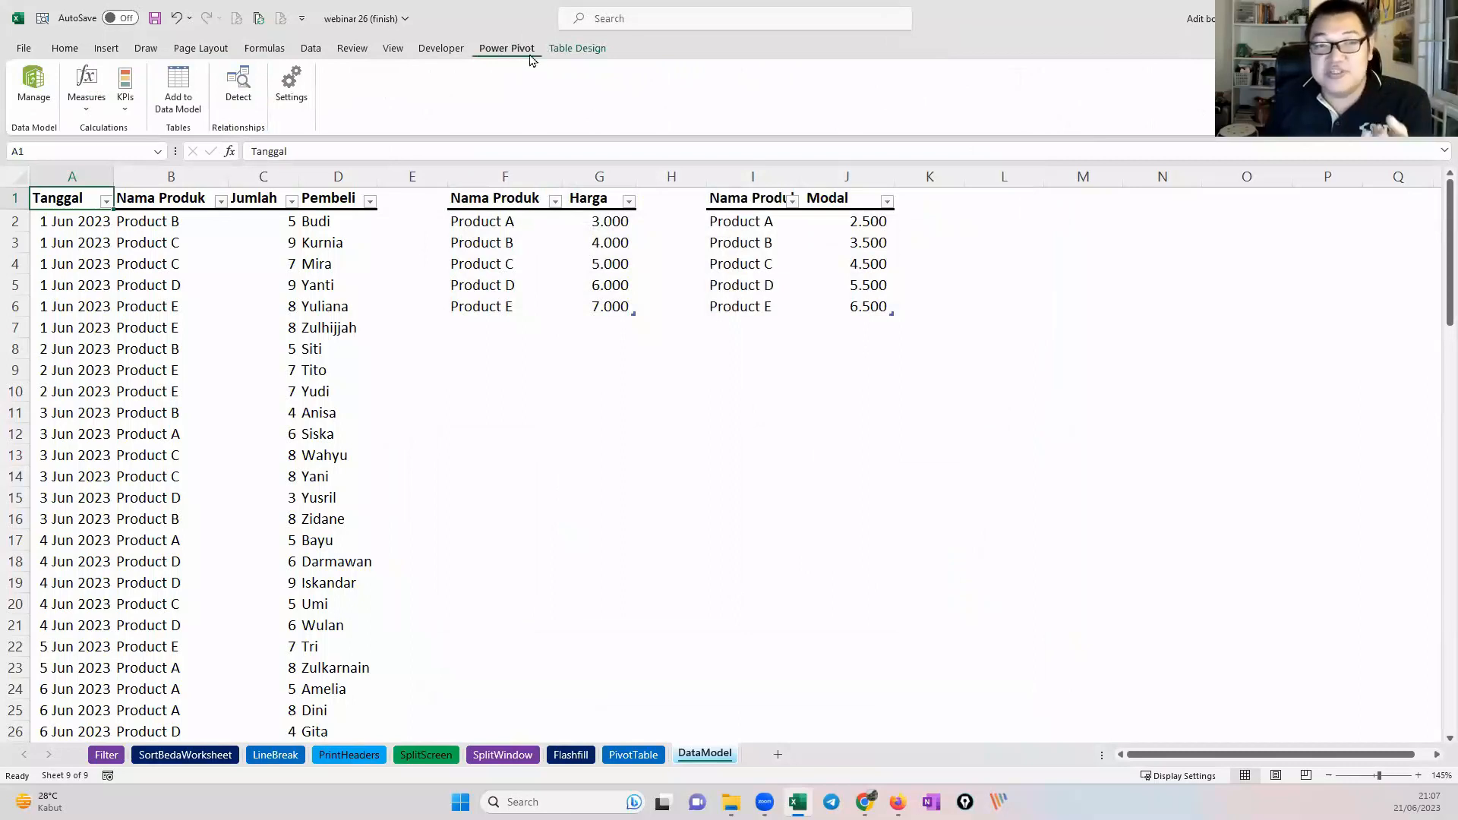
{"action": "left_click", "coordinate": [448, 53]}
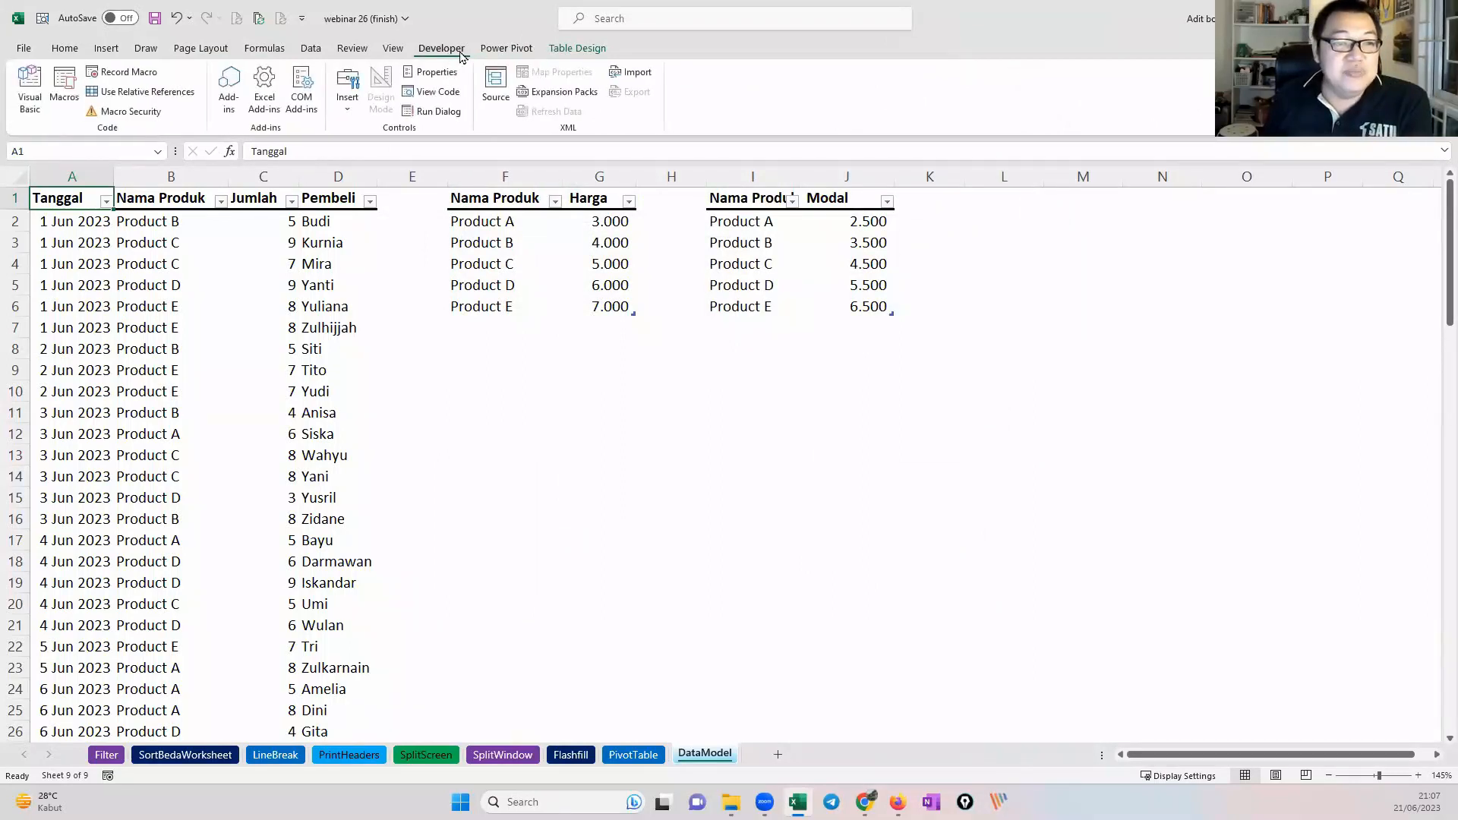
{"action": "left_click", "coordinate": [148, 49]}
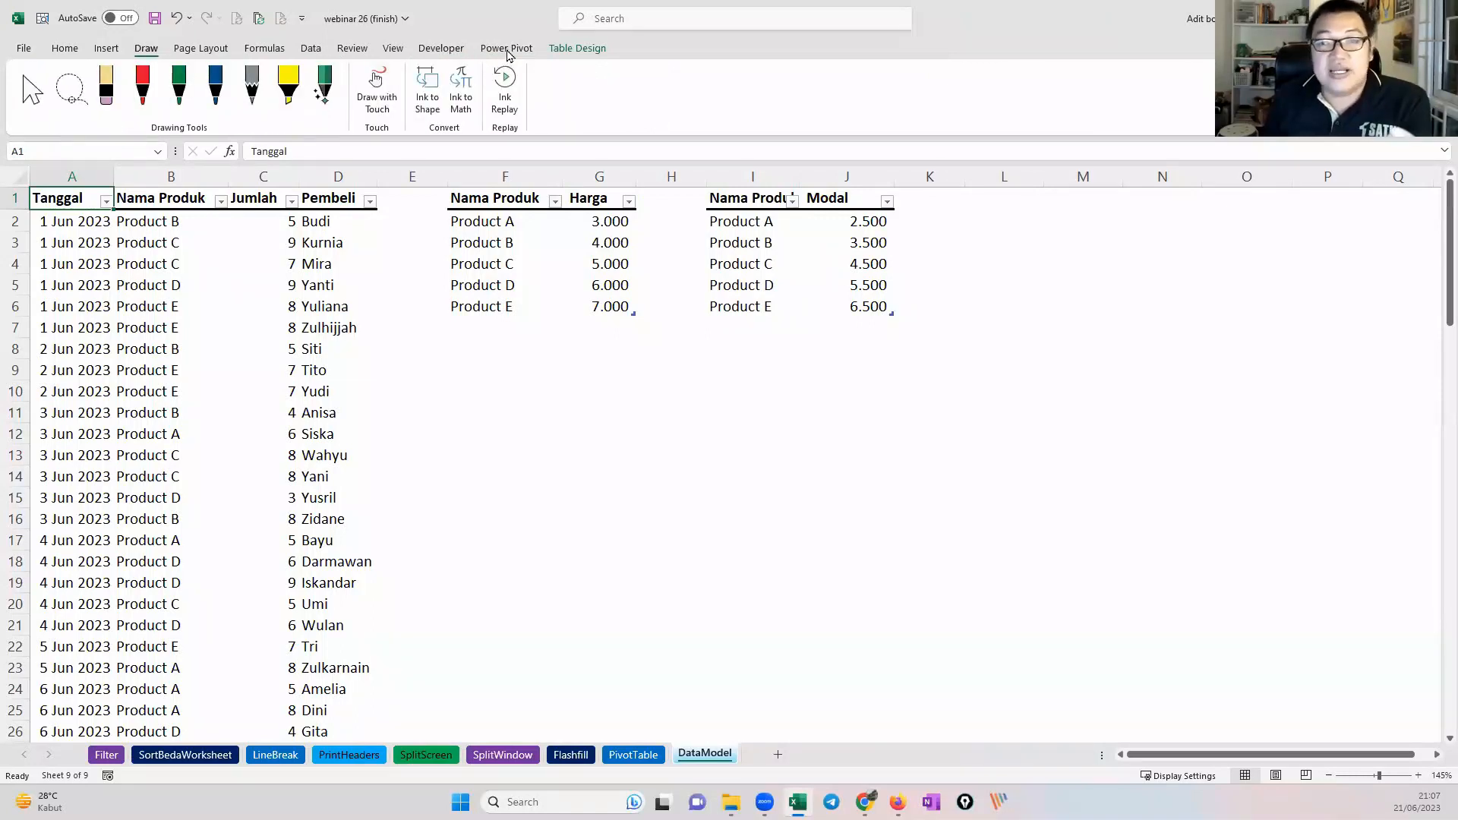
{"action": "left_click", "coordinate": [584, 48]}
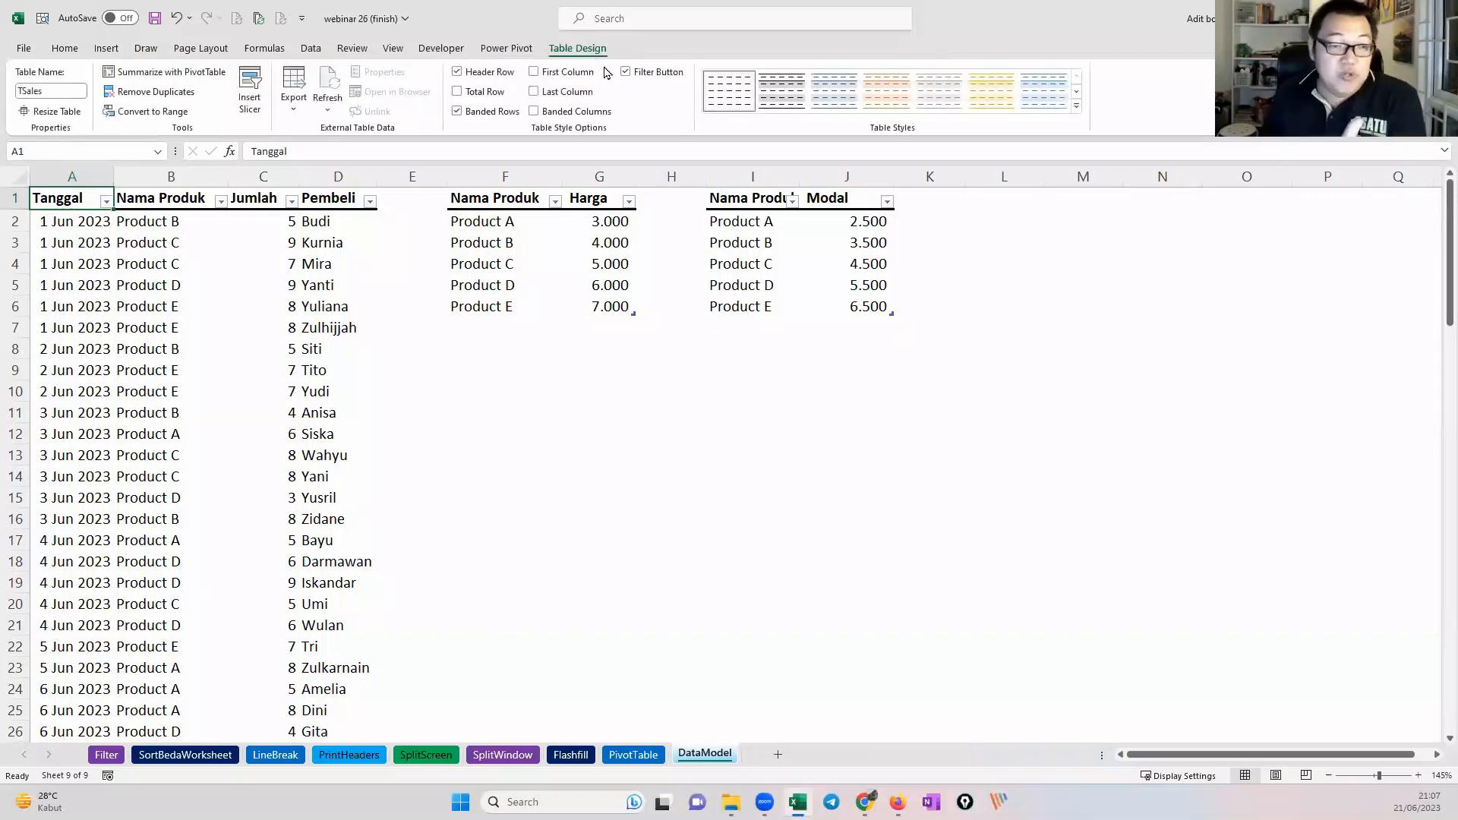
Step: Examine the Tanggal, Nama Produk, Jumlah and Pembeli columns of the sales table and the empty column E beside it
{"action": "left_click_drag", "start_coordinate": [84, 221], "coordinate": [319, 543]}
{"action": "left_click_drag", "start_coordinate": [152, 242], "coordinate": [209, 476]}
{"action": "left_click_drag", "start_coordinate": [279, 455], "coordinate": [292, 477]}
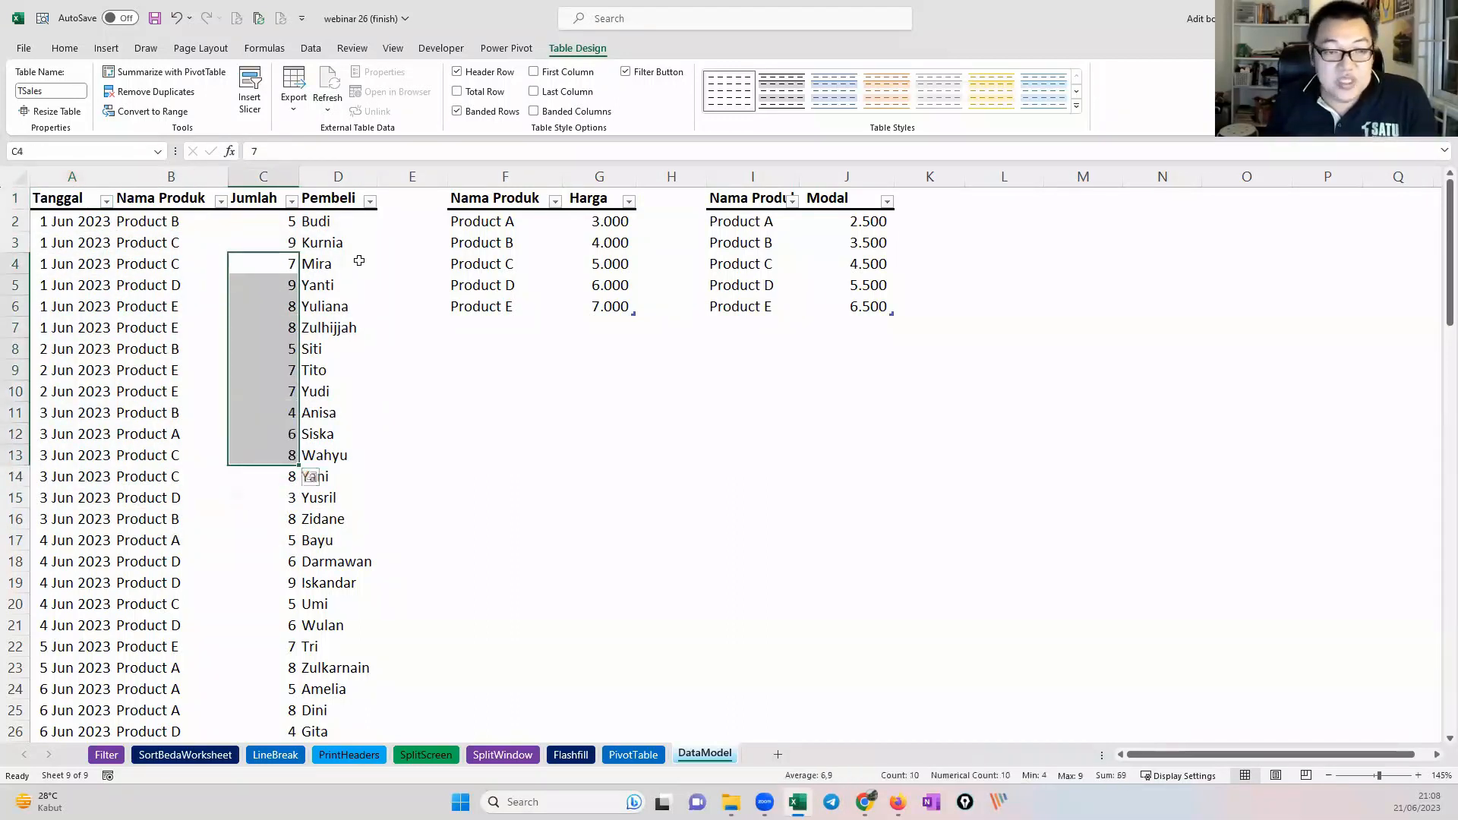
{"action": "left_click_drag", "start_coordinate": [340, 242], "coordinate": [357, 480]}
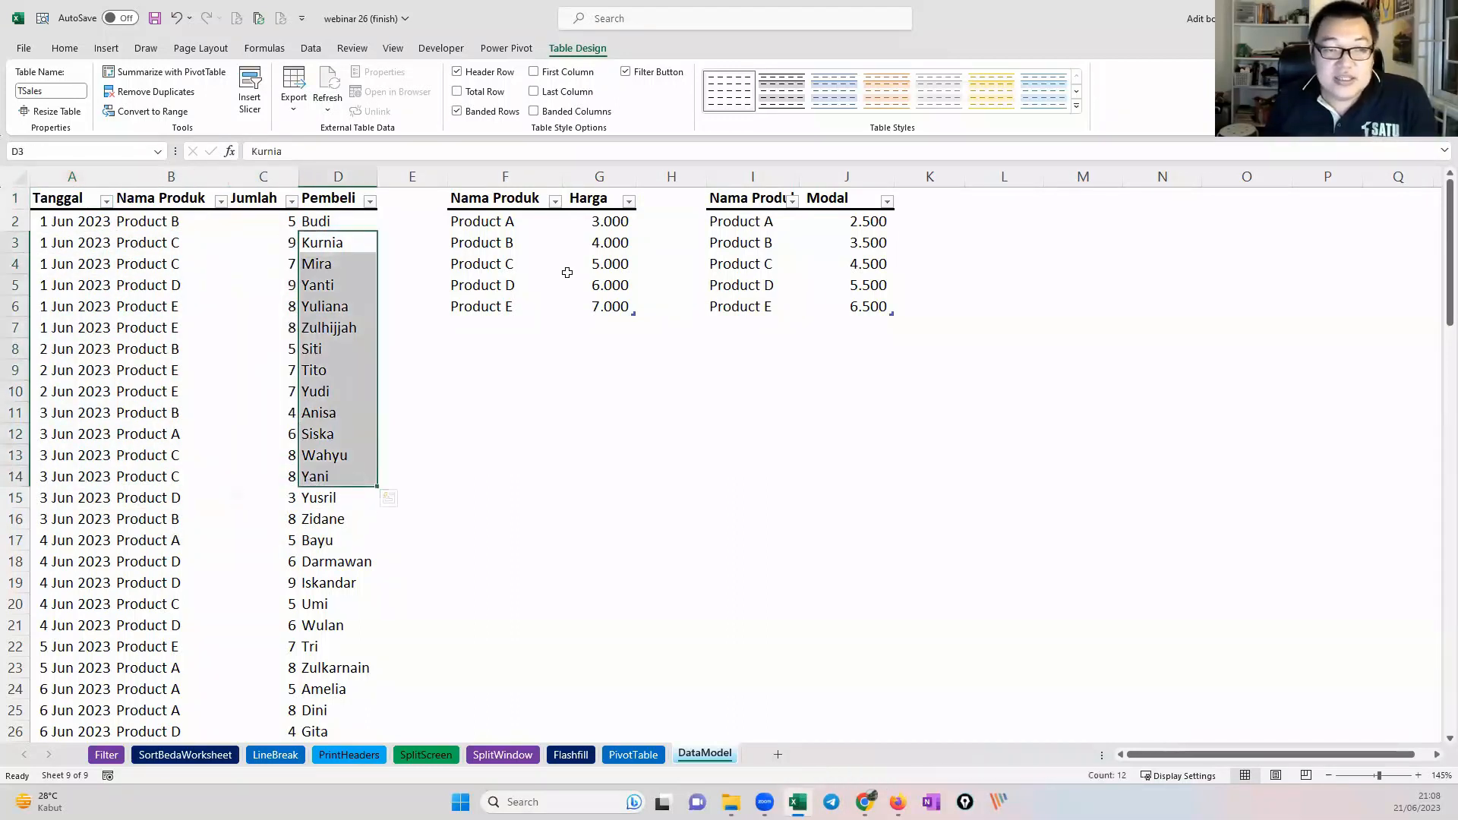
{"action": "left_click_drag", "start_coordinate": [254, 226], "coordinate": [356, 385]}
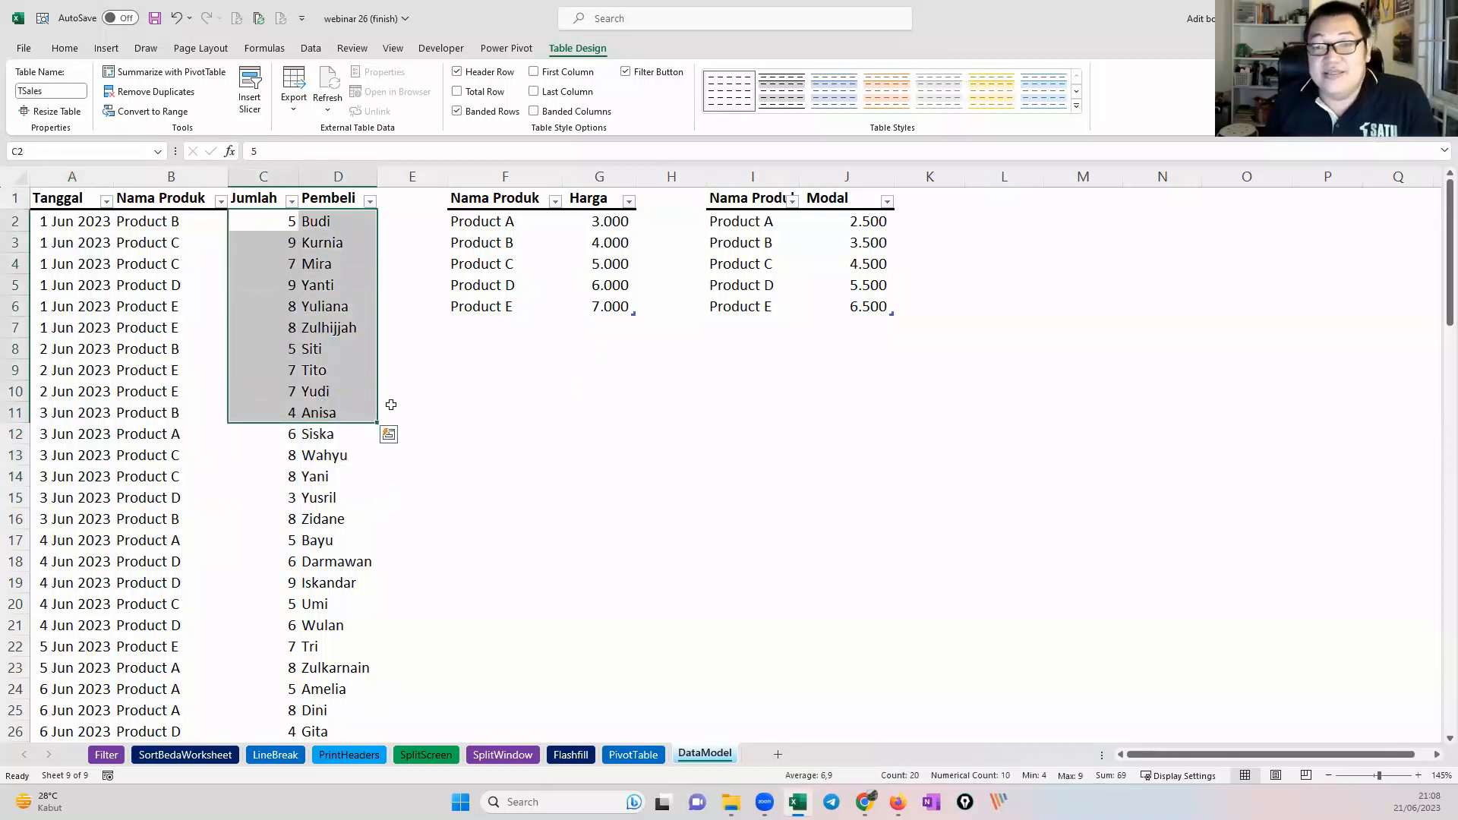
{"action": "left_click_drag", "start_coordinate": [57, 203], "coordinate": [334, 517]}
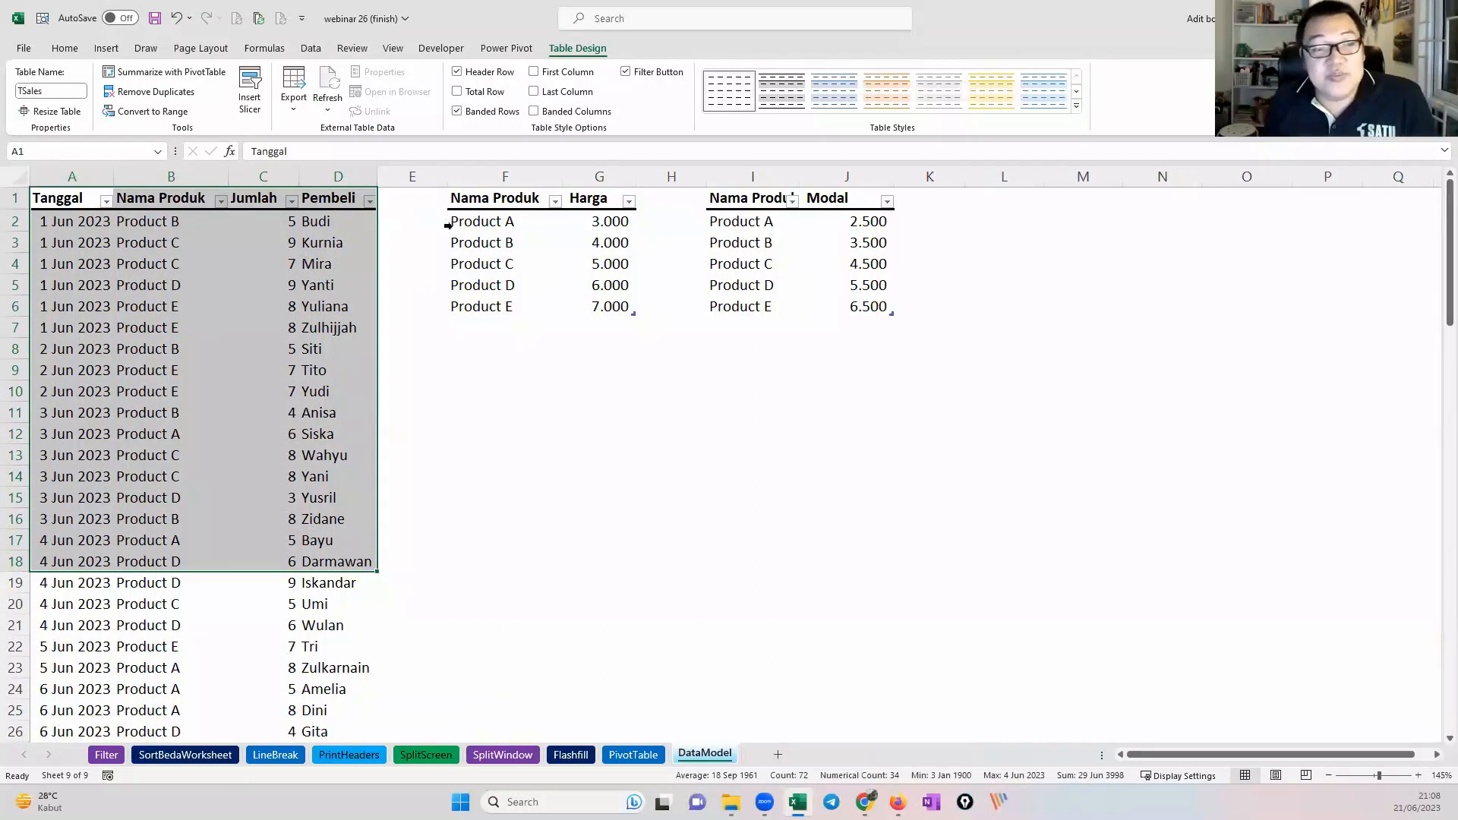
{"action": "left_click_drag", "start_coordinate": [395, 195], "coordinate": [395, 524]}
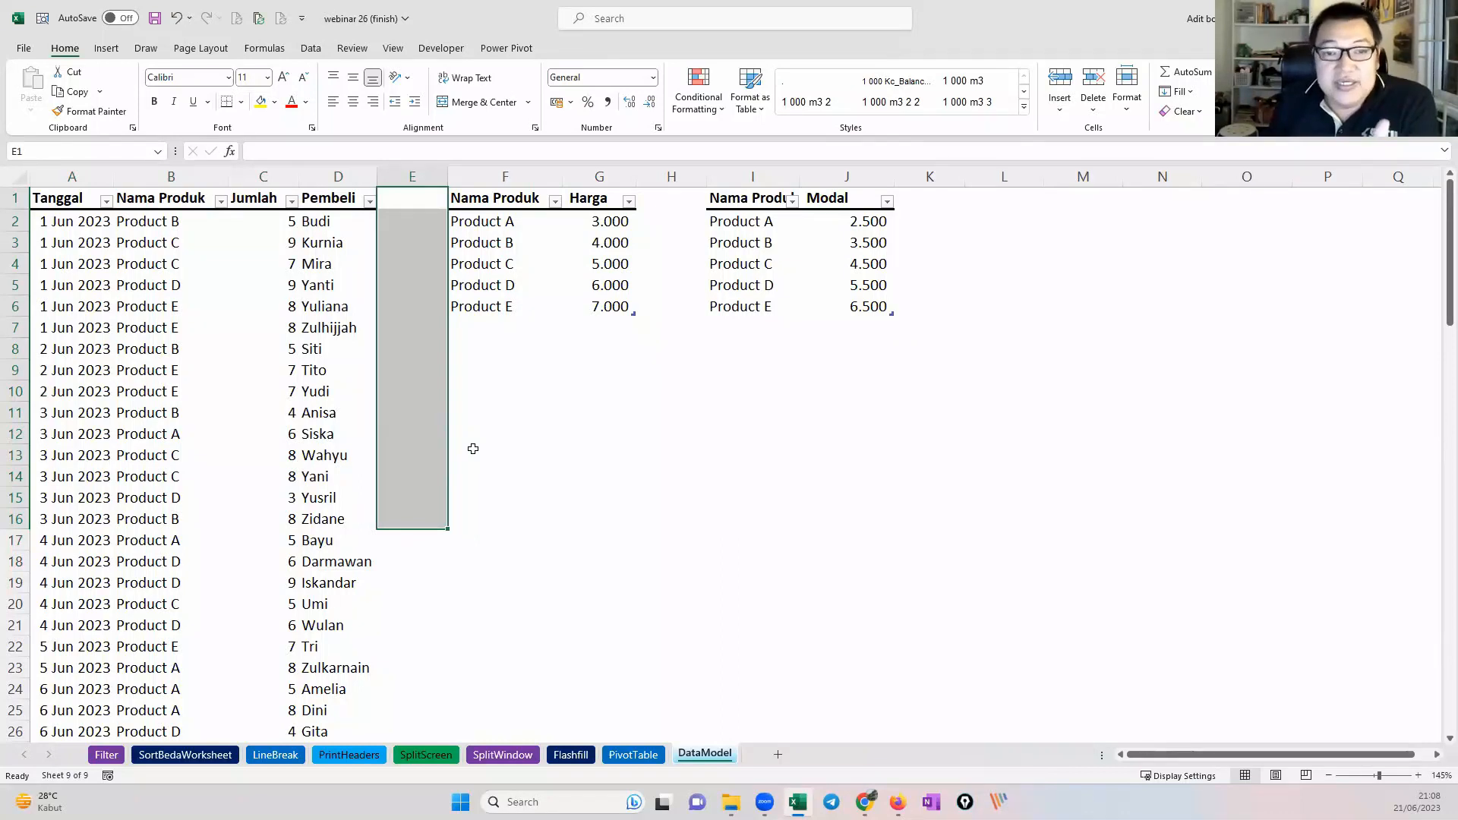
{"action": "left_click", "coordinate": [650, 389]}
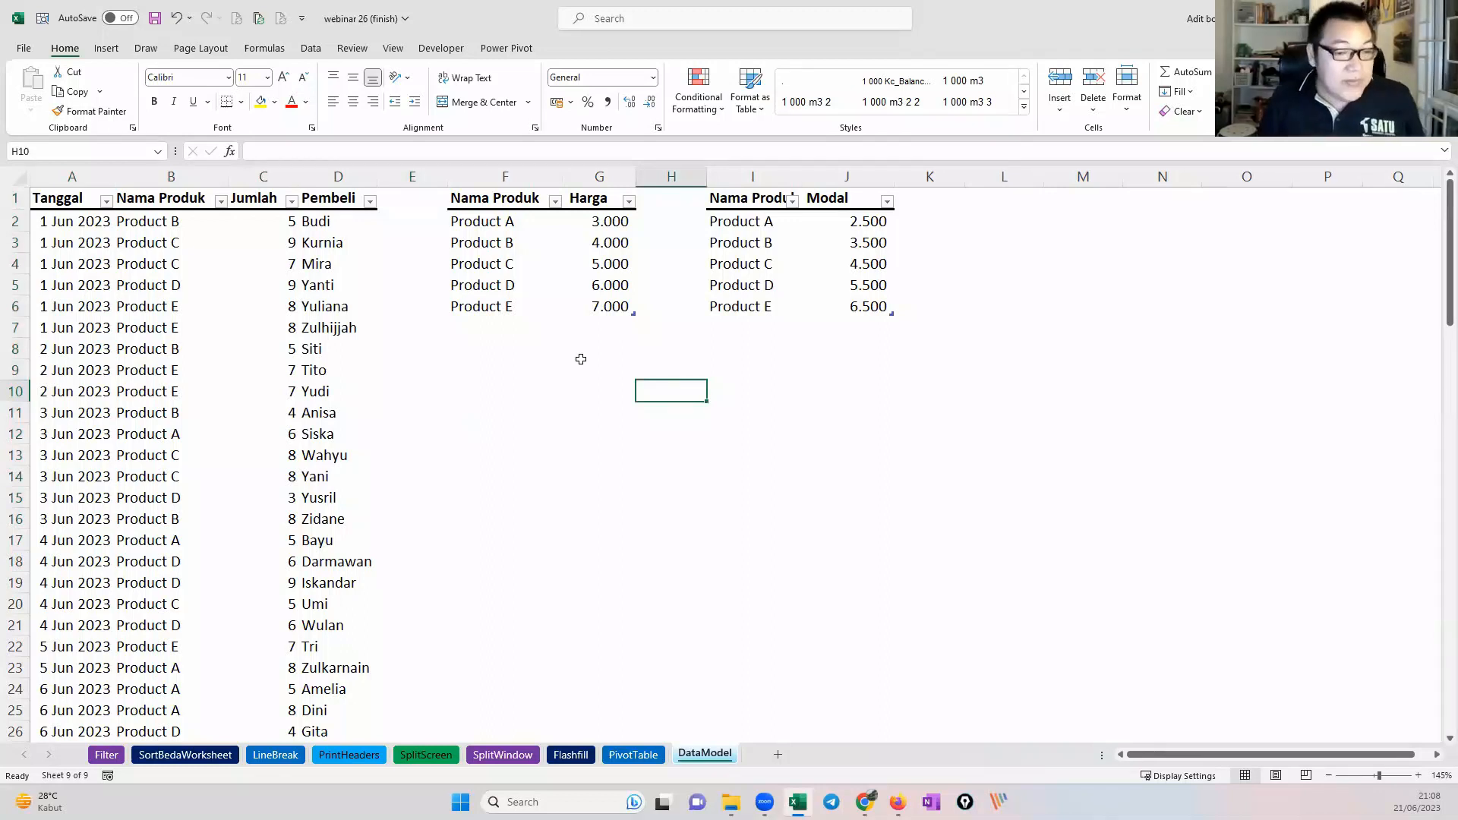
Step: Mark the matching Product B entries in the sales, Harga and Modal tables with green ink and highlighting, and clear the marks
{"action": "mouse_move", "coordinate": [190, 221]}
{"action": "left_mouse_down"}
{"action": "mouse_move", "coordinate": [172, 235]}
{"action": "mouse_move", "coordinate": [189, 225]}
{"action": "left_mouse_up"}
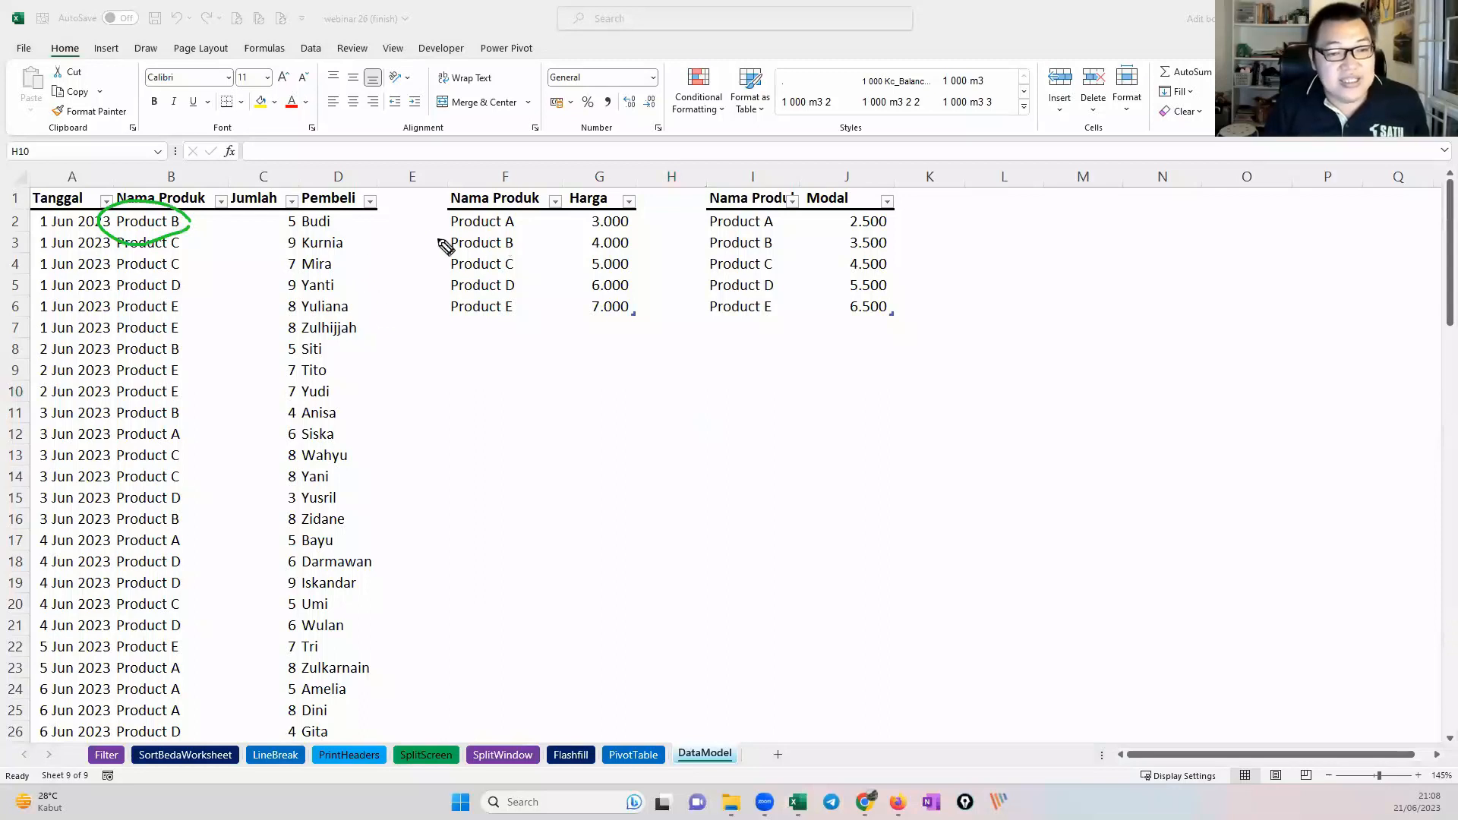
{"action": "mouse_move", "coordinate": [437, 231]}
{"action": "left_mouse_down"}
{"action": "mouse_move", "coordinate": [441, 253]}
{"action": "mouse_move", "coordinate": [640, 249]}
{"action": "left_mouse_up"}
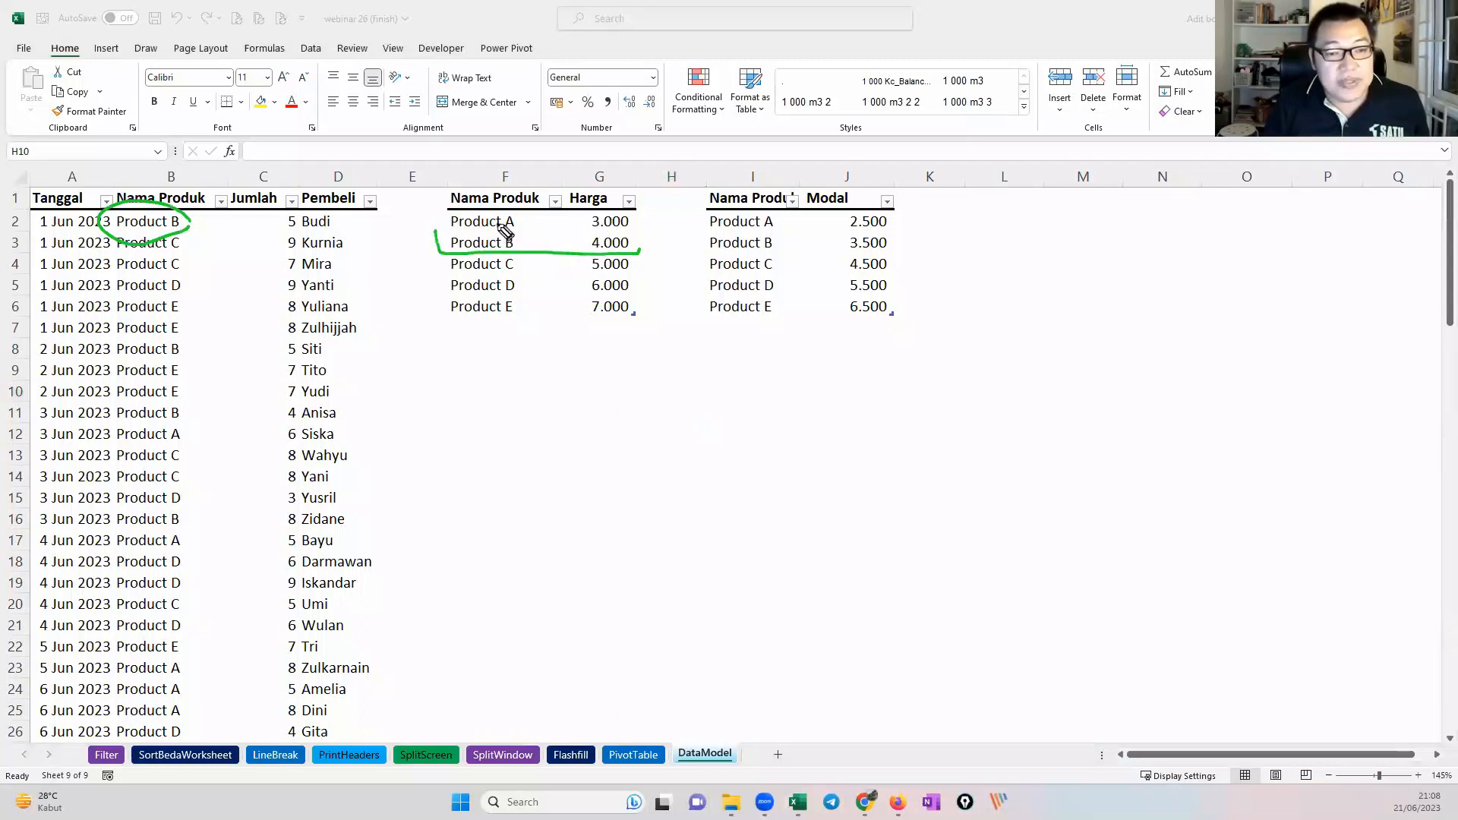
{"action": "left_click_drag", "start_coordinate": [499, 225], "coordinate": [457, 226]}
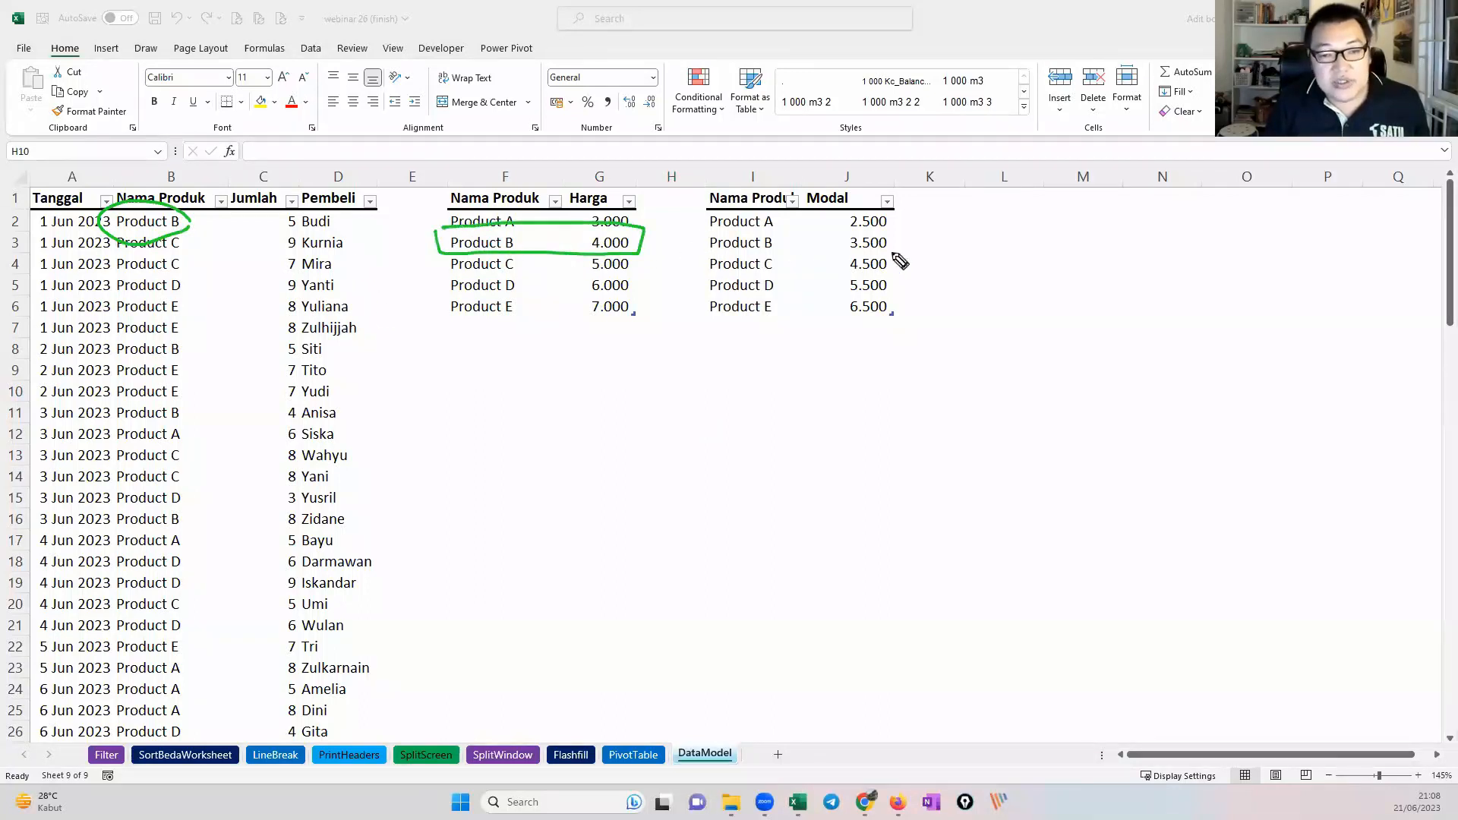
{"action": "left_click_drag", "start_coordinate": [817, 231], "coordinate": [676, 228]}
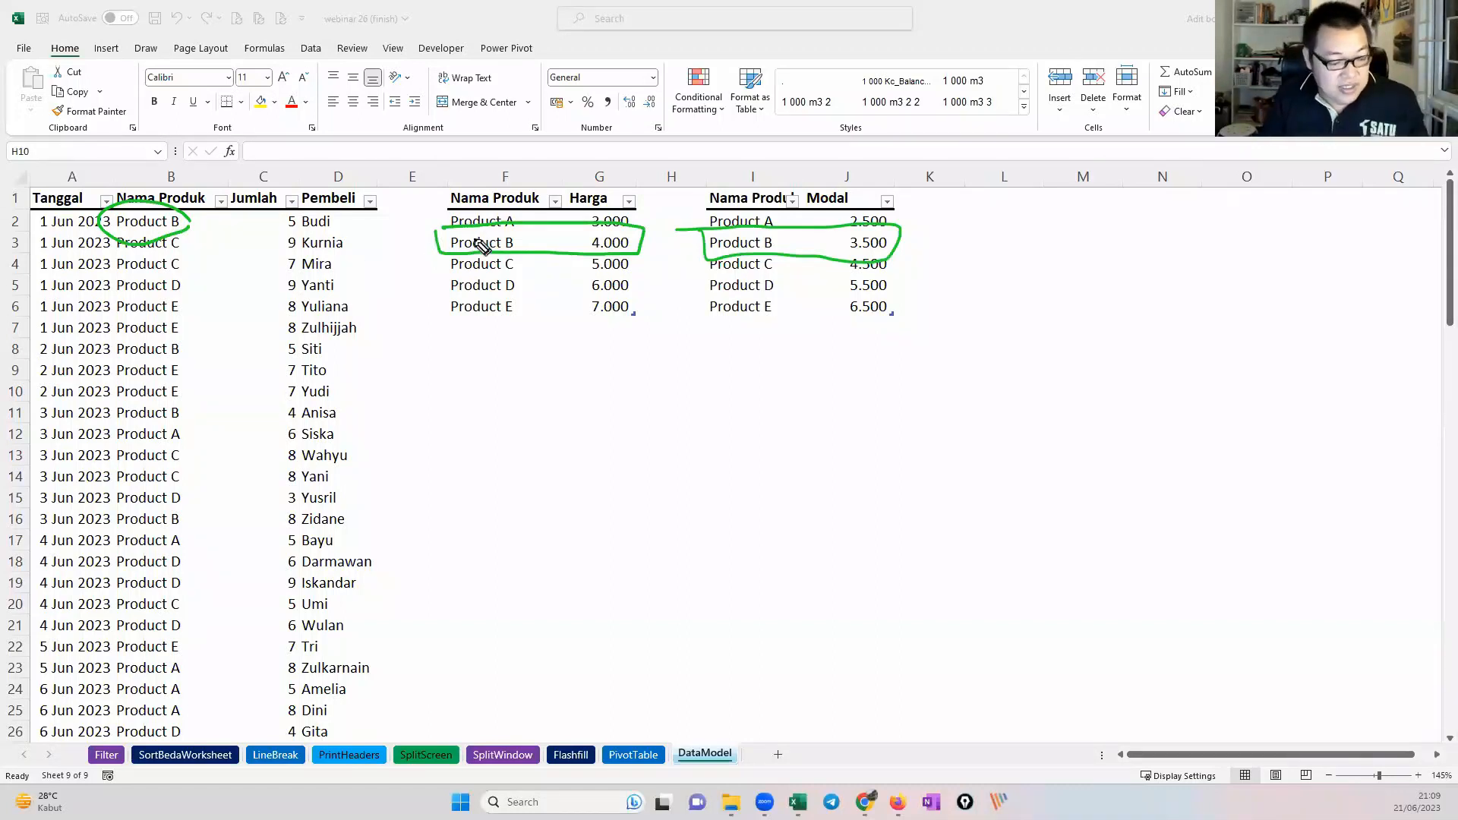
{"action": "left_click_drag", "start_coordinate": [451, 243], "coordinate": [516, 242]}
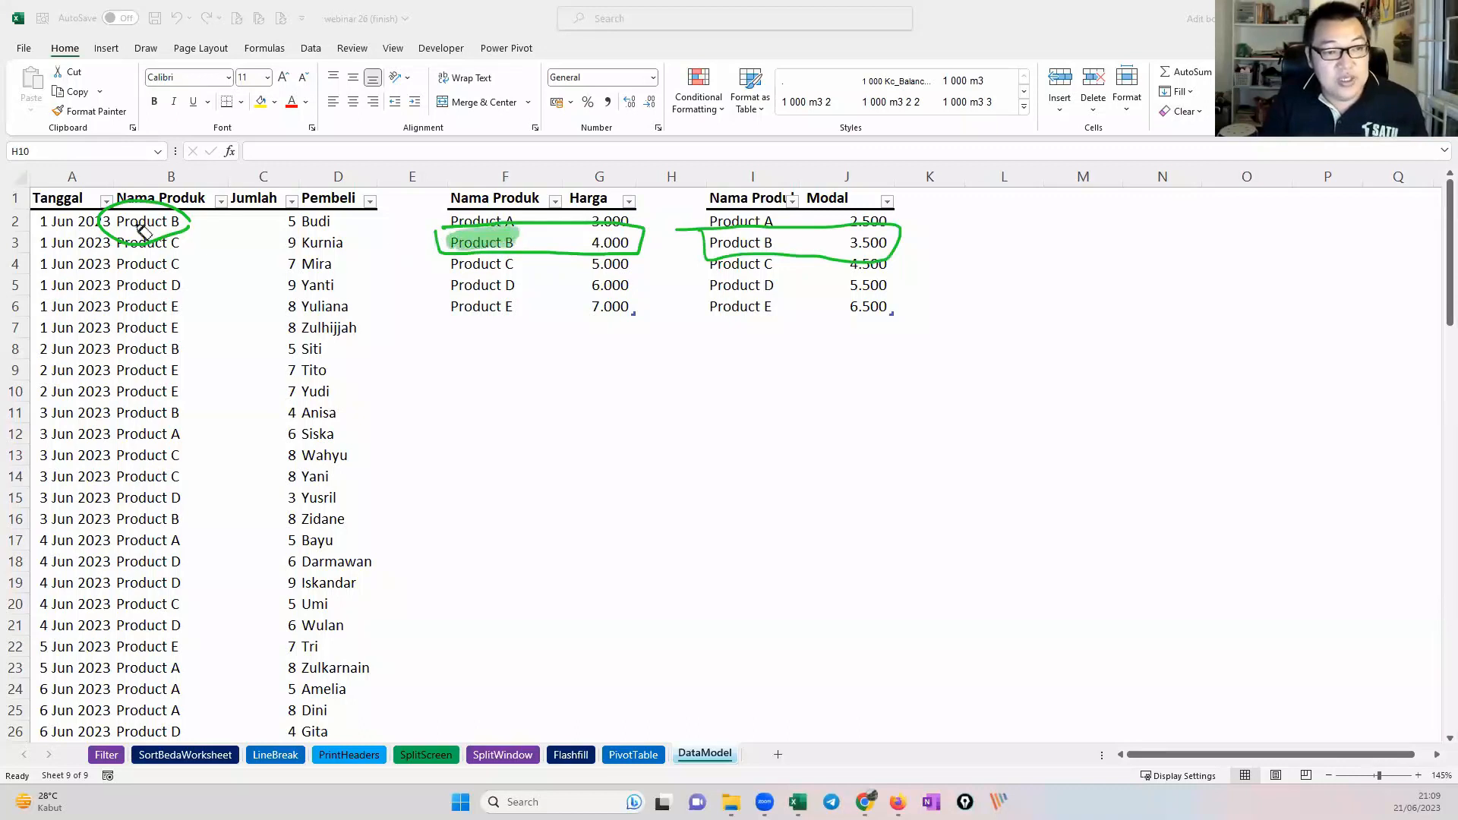
{"action": "left_click_drag", "start_coordinate": [118, 222], "coordinate": [180, 222]}
{"action": "left_click_drag", "start_coordinate": [708, 243], "coordinate": [762, 243]}
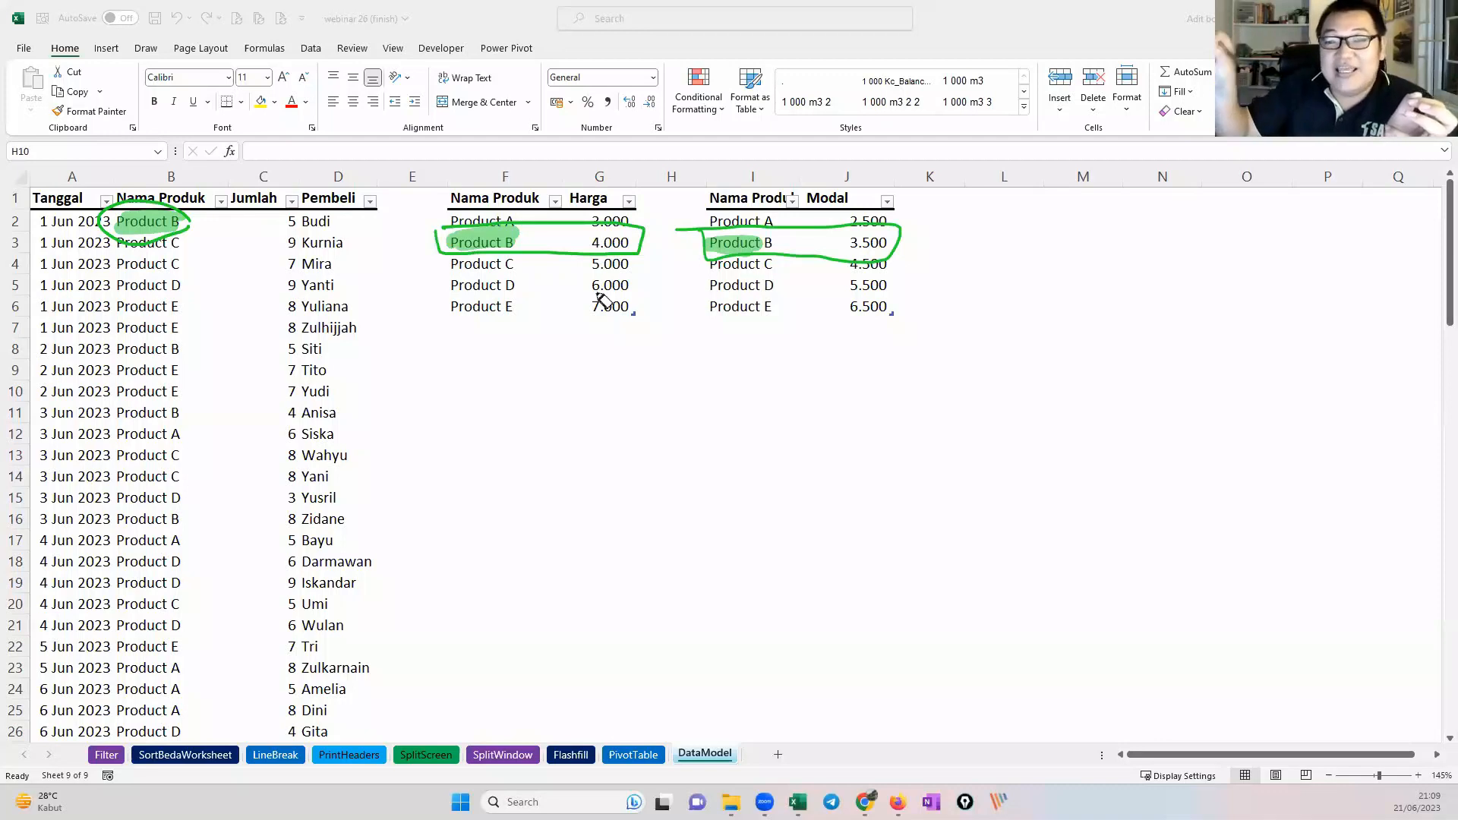
{"action": "key", "text": "Escape"}
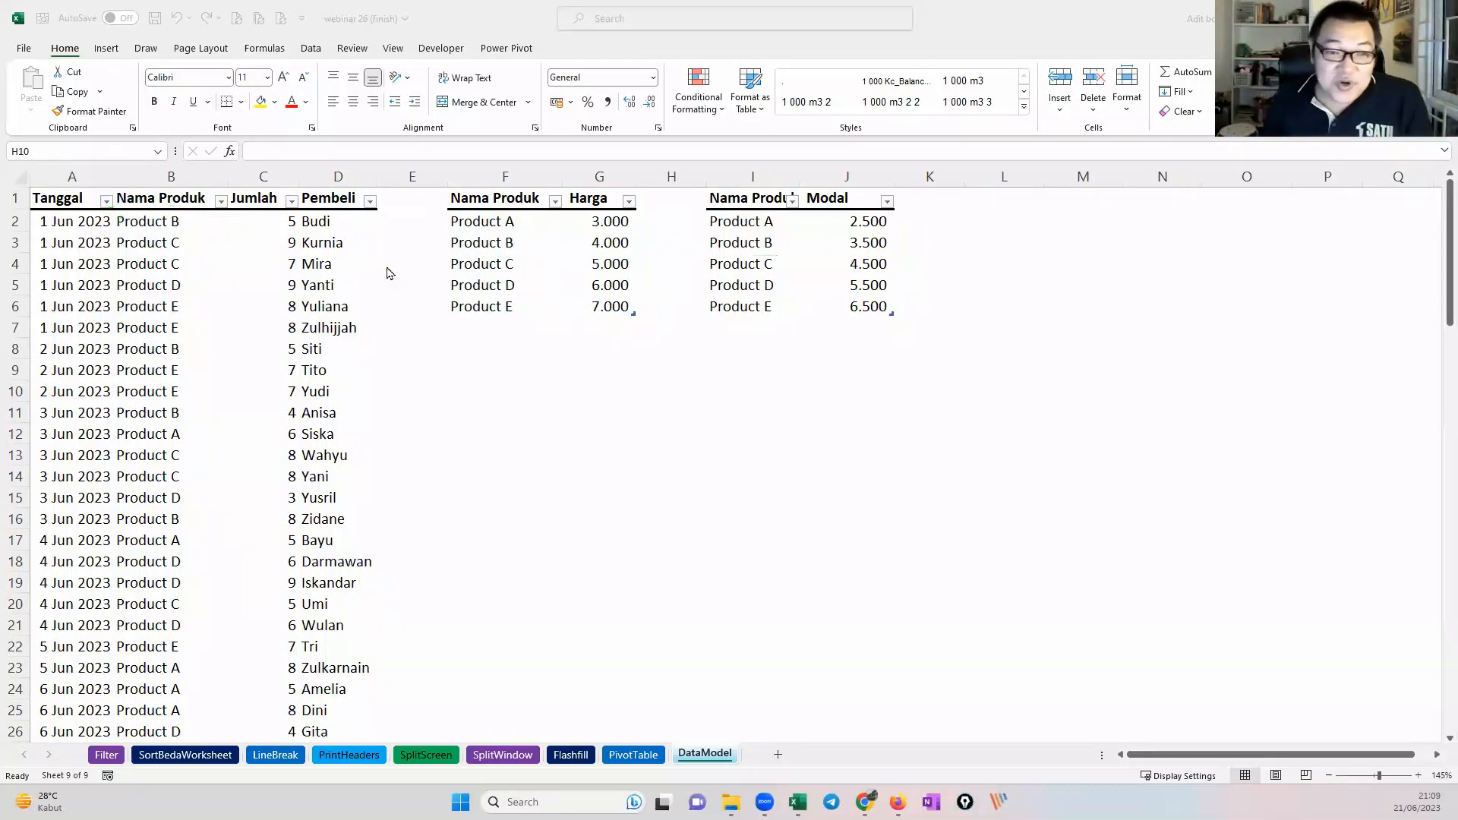
{"action": "left_click", "coordinate": [338, 217]}
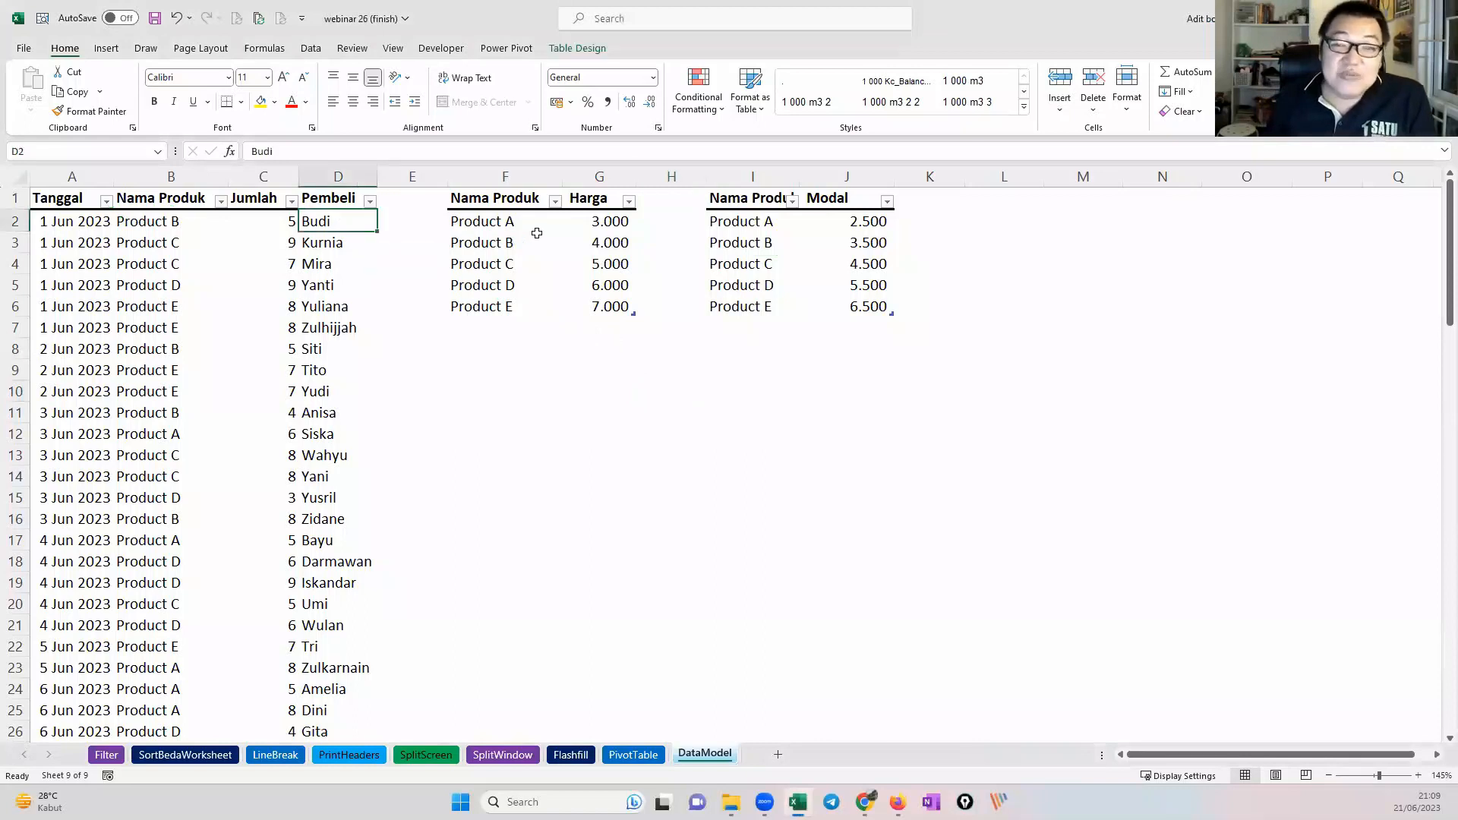
Step: Check the table names assigned to the sales, Harga and Modal tables on the DataModel sheet
{"action": "left_click", "coordinate": [608, 49]}
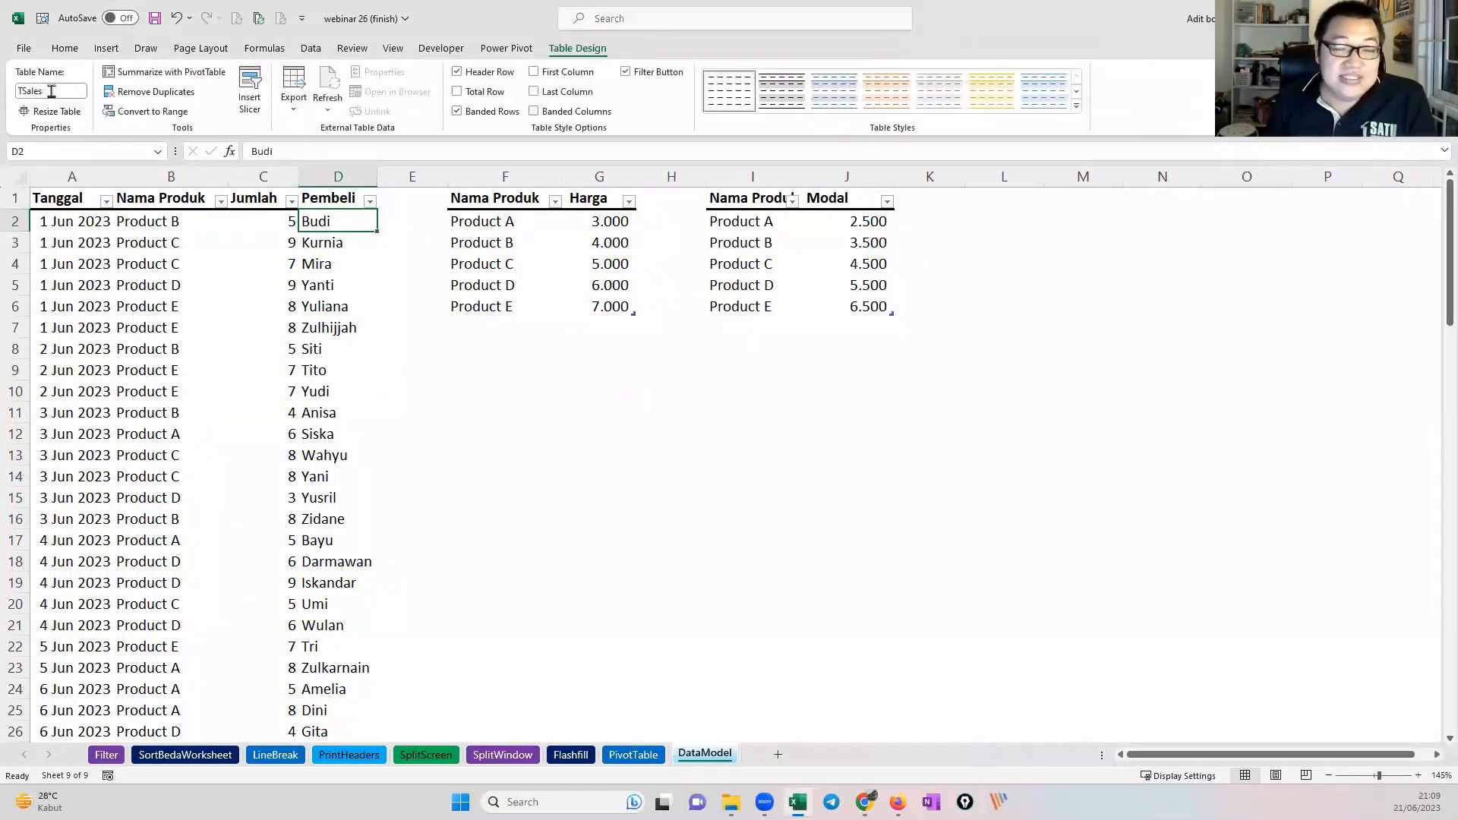
{"action": "left_click_drag", "start_coordinate": [440, 220], "coordinate": [607, 221]}
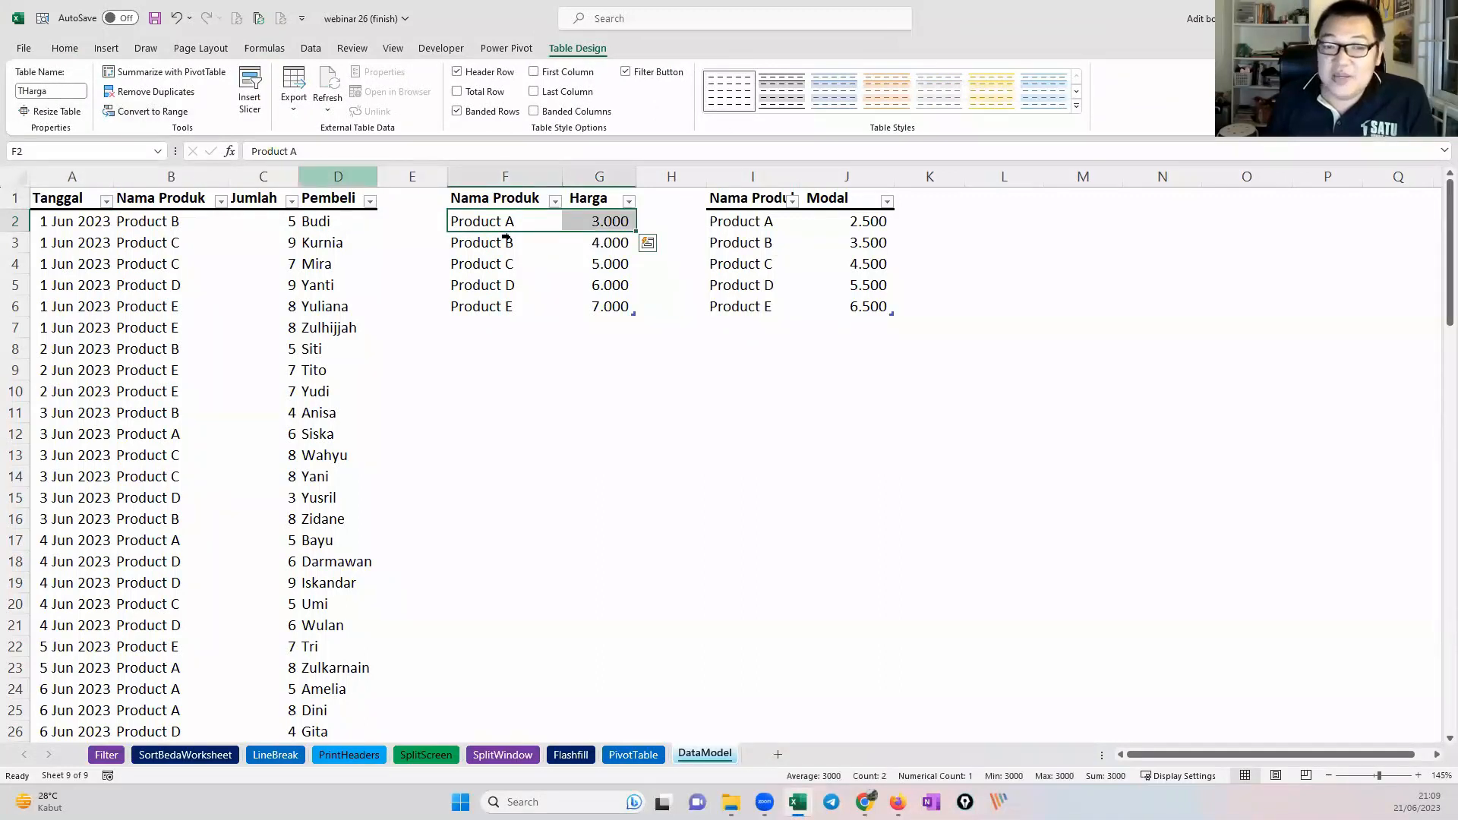
{"action": "left_click", "coordinate": [752, 243]}
{"action": "left_click", "coordinate": [63, 88]}
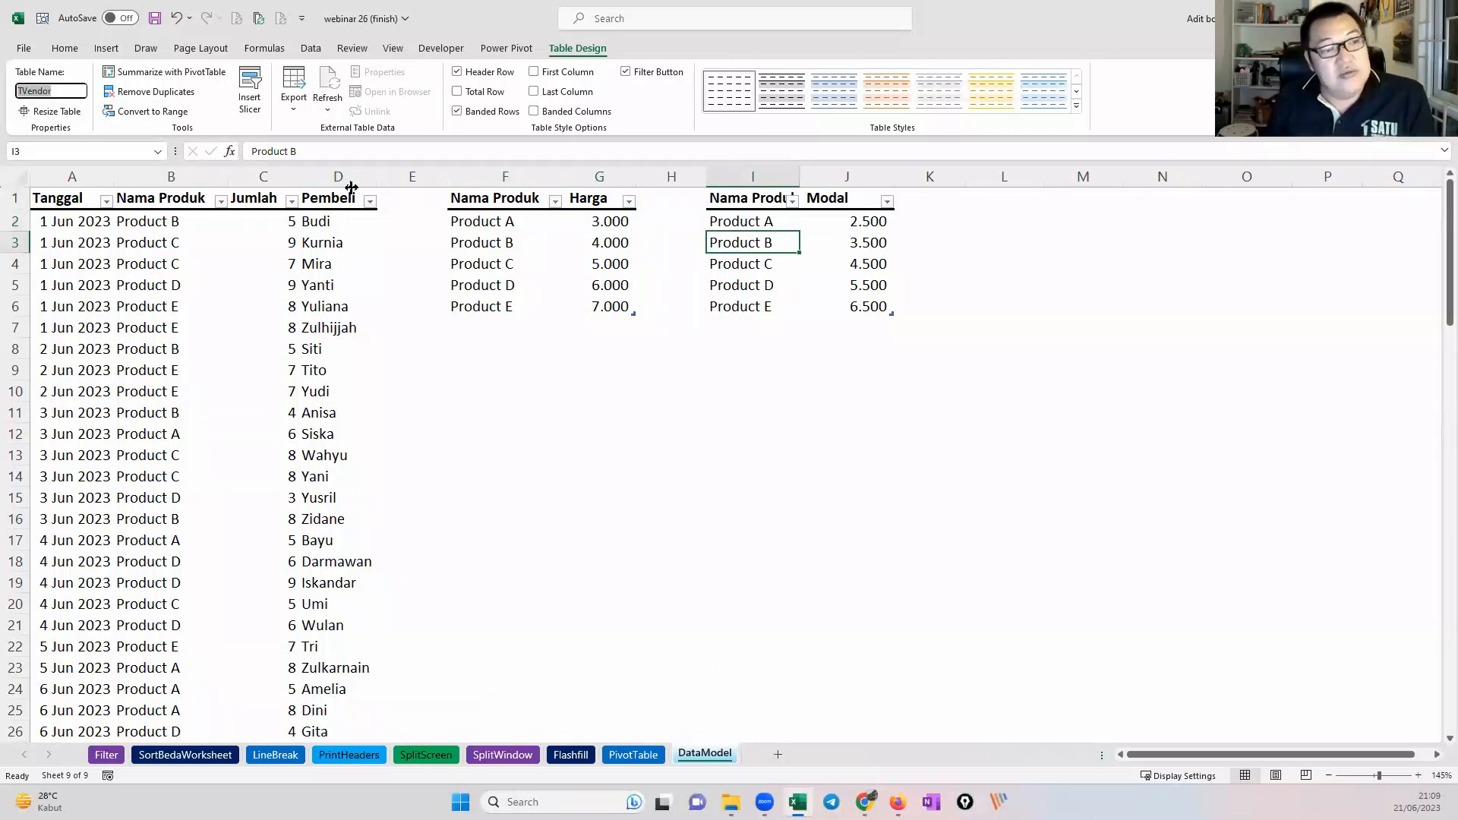
{"action": "key", "text": "Return"}
{"action": "left_click", "coordinate": [66, 91]}
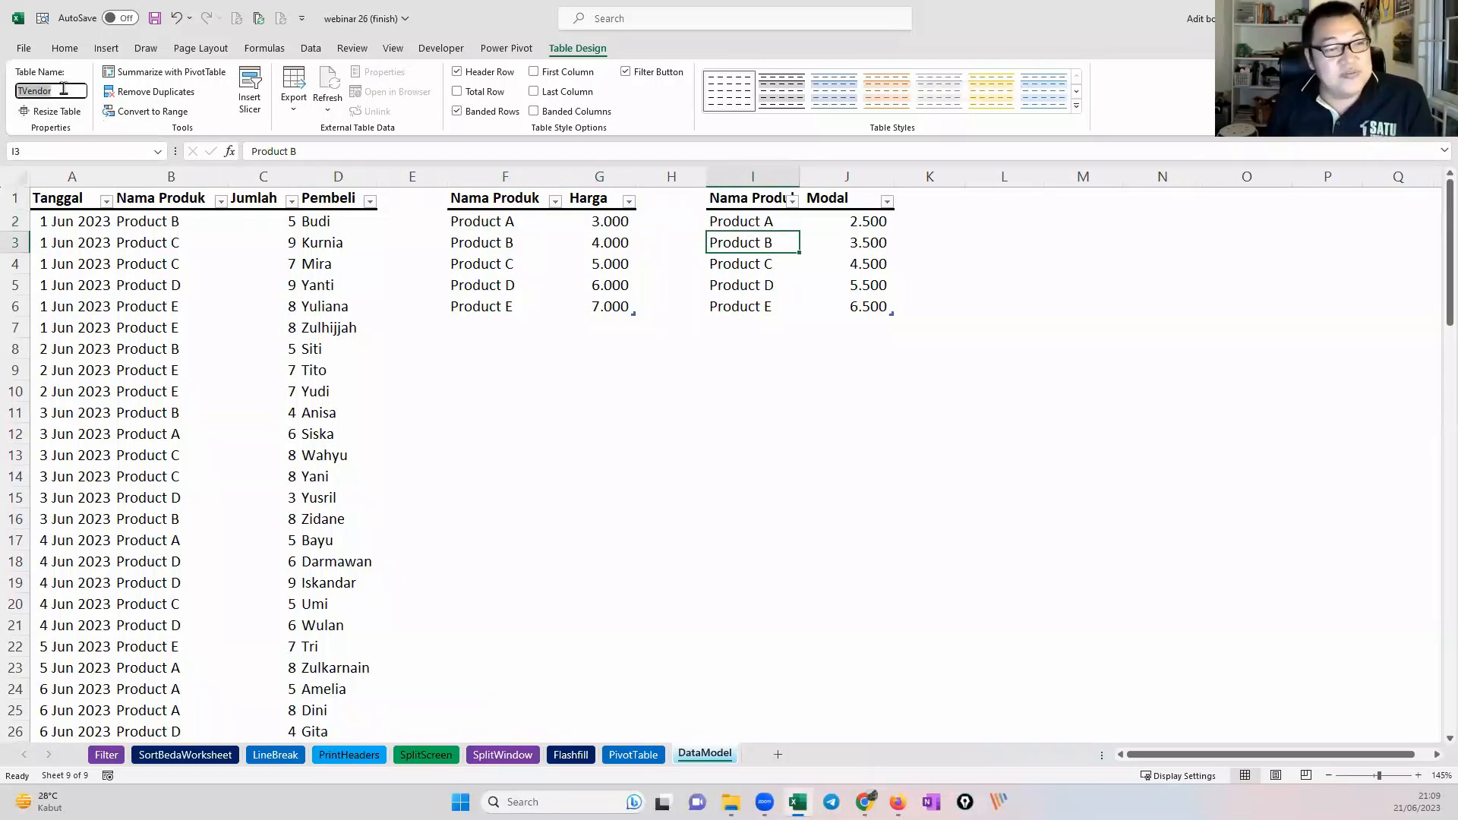
{"action": "left_click_drag", "start_coordinate": [65, 90], "coordinate": [25, 89]}
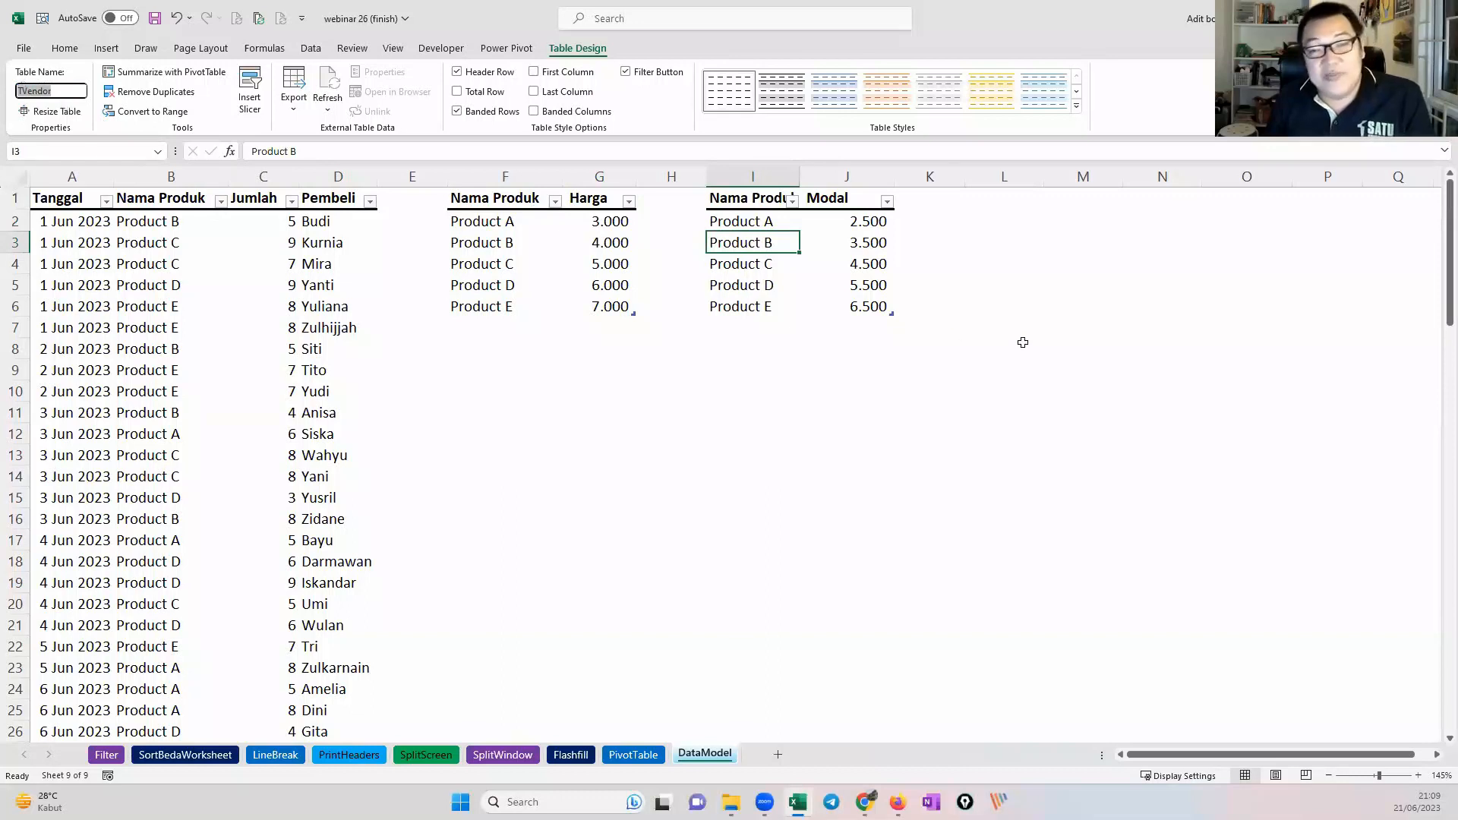
{"action": "left_click", "coordinate": [850, 263]}
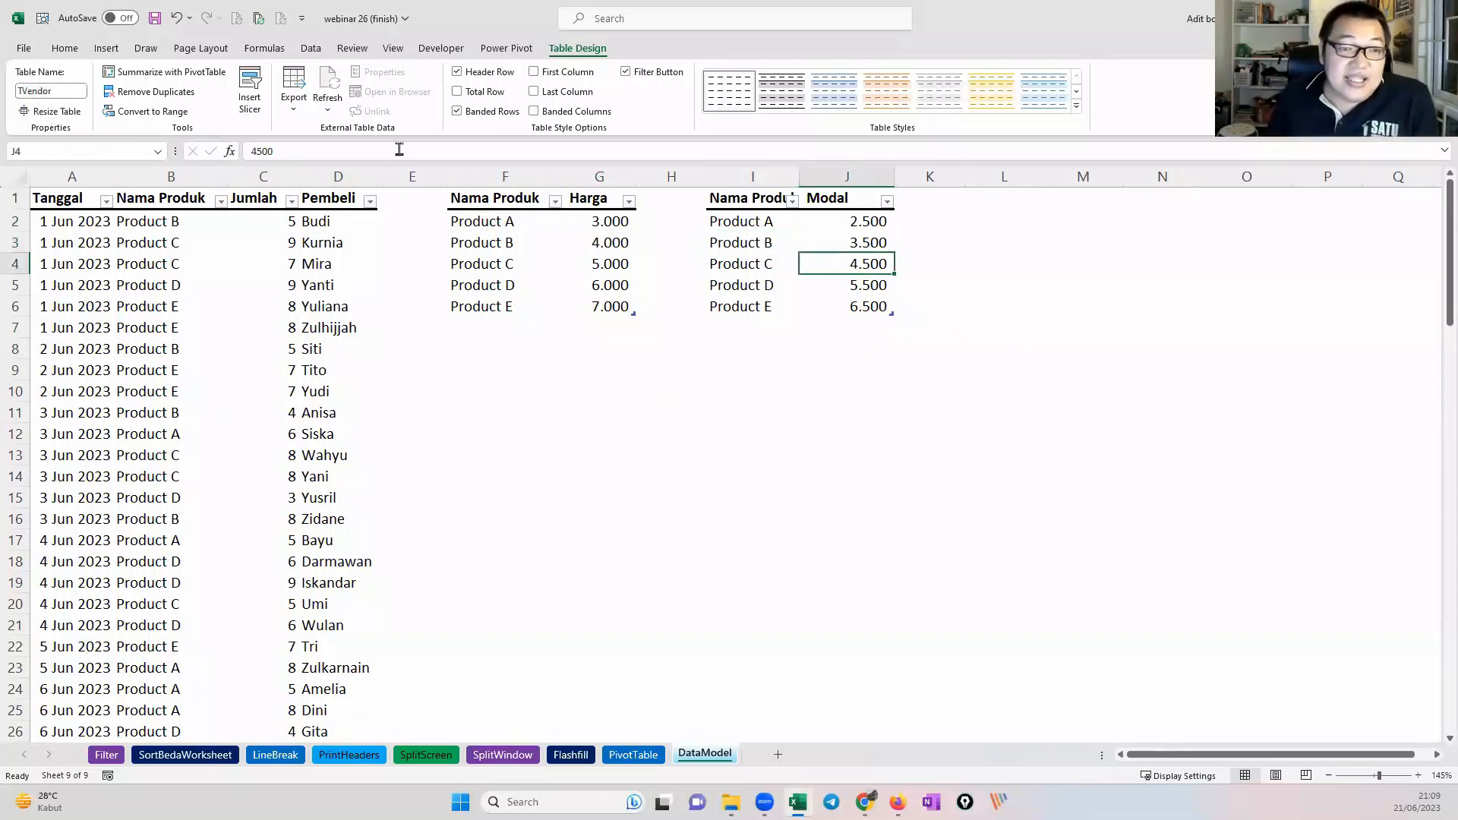
Step: Open the Manage Relationships dialog and move it clear of the Harga and Modal tables
{"action": "left_click", "coordinate": [311, 48]}
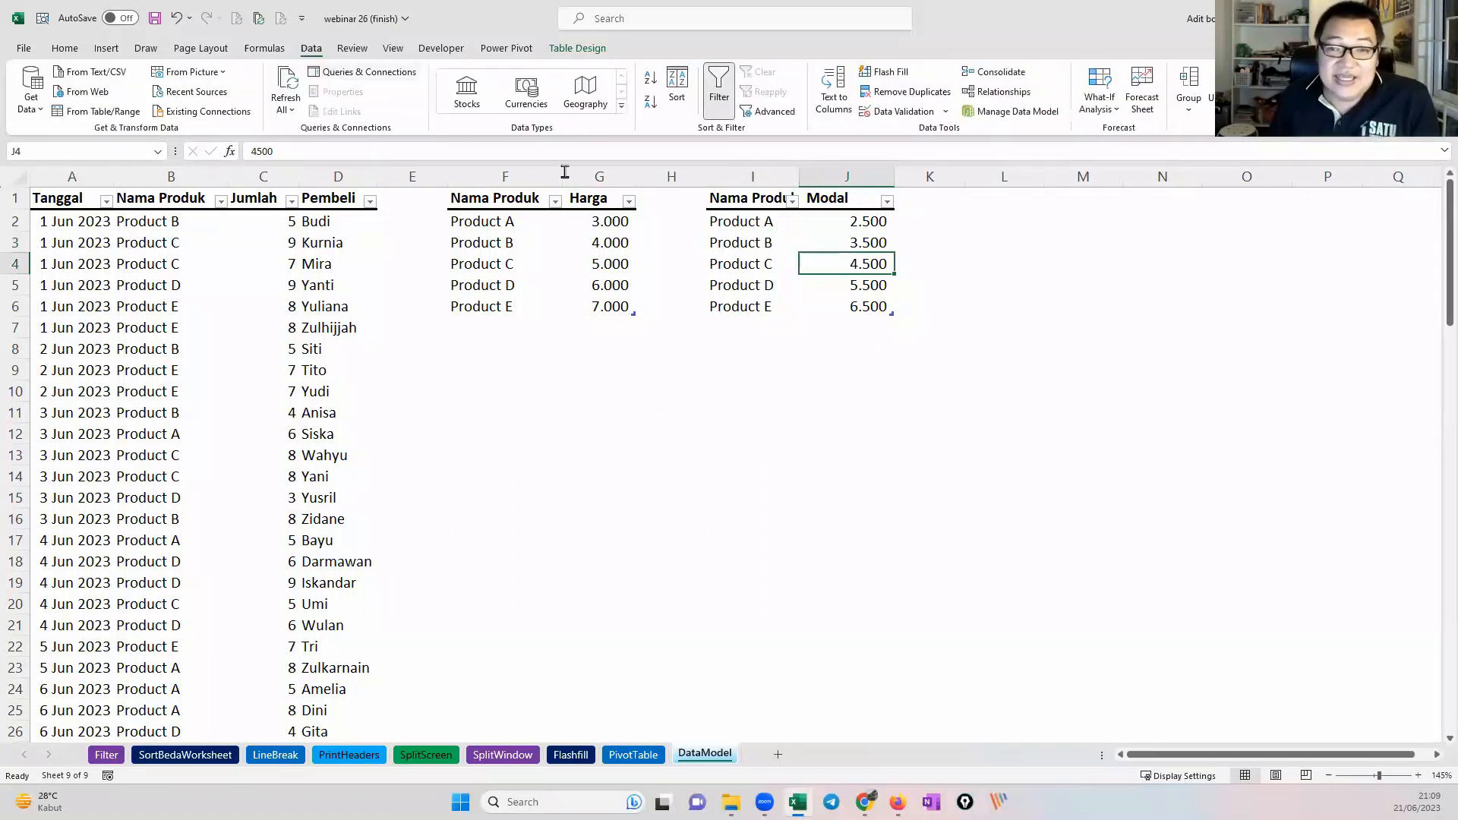
{"action": "left_click", "coordinate": [989, 94]}
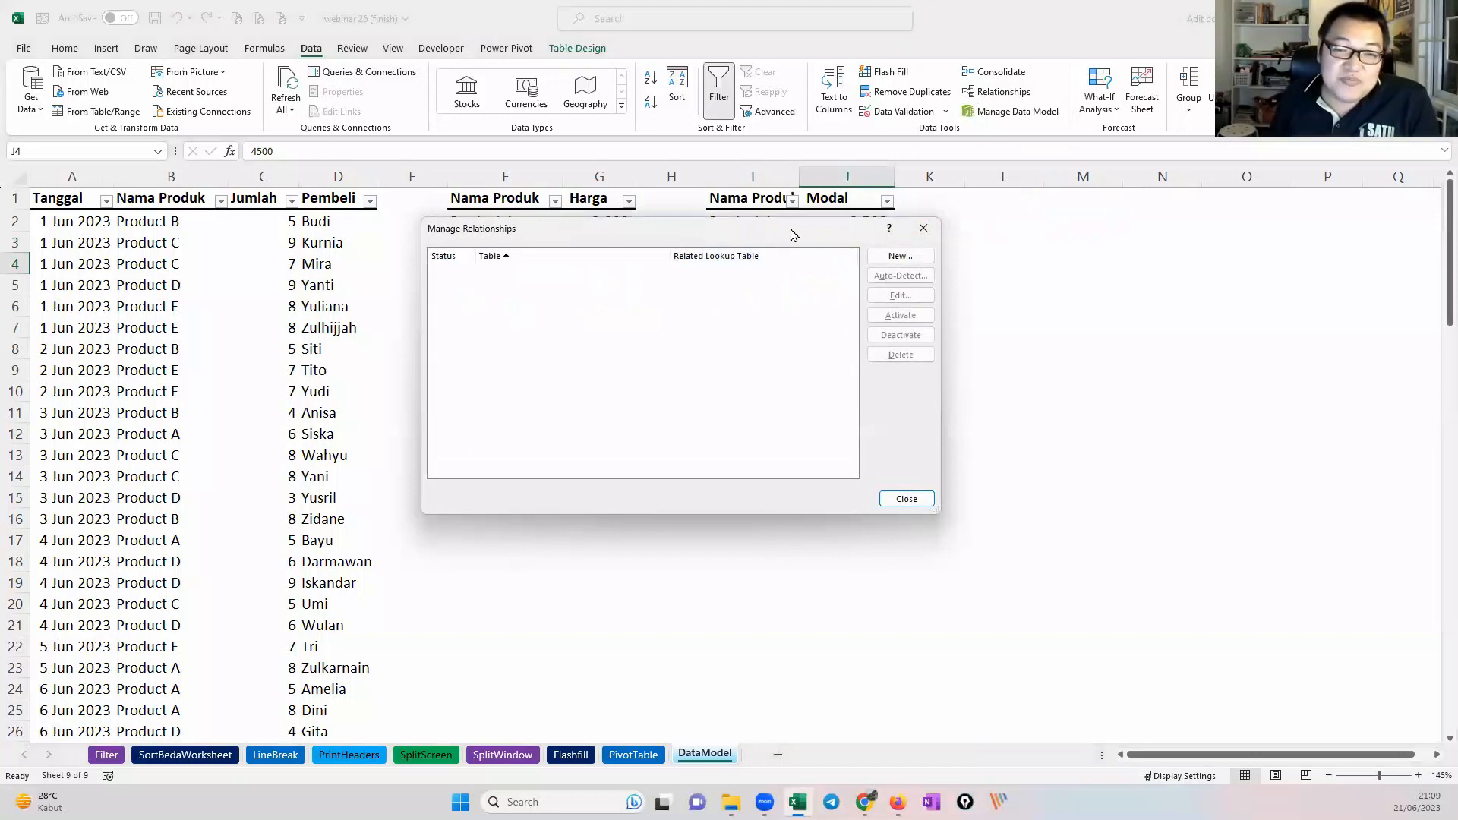
{"action": "left_click_drag", "start_coordinate": [790, 238], "coordinate": [792, 379]}
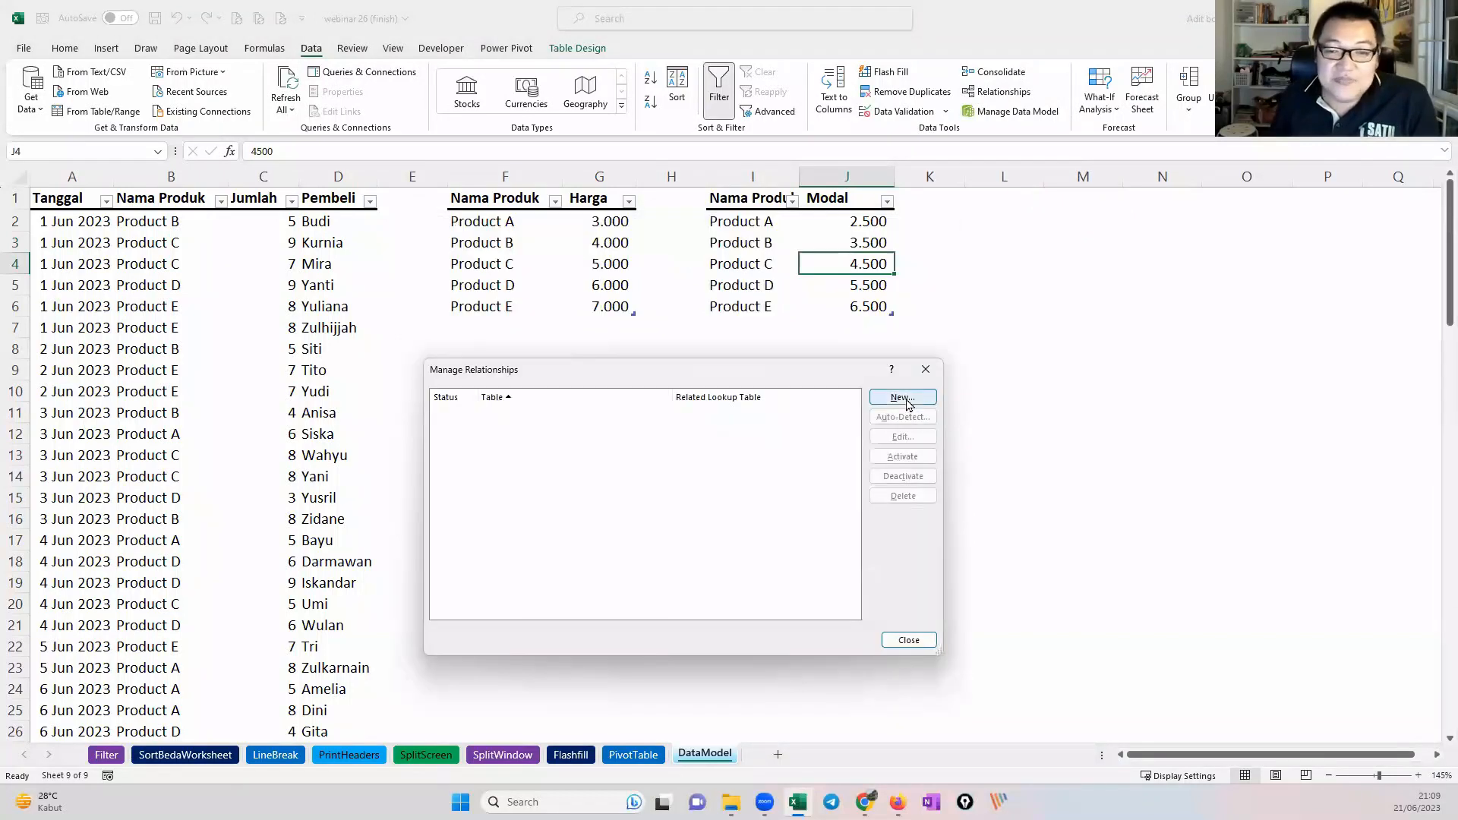
{"action": "left_click", "coordinate": [902, 397]}
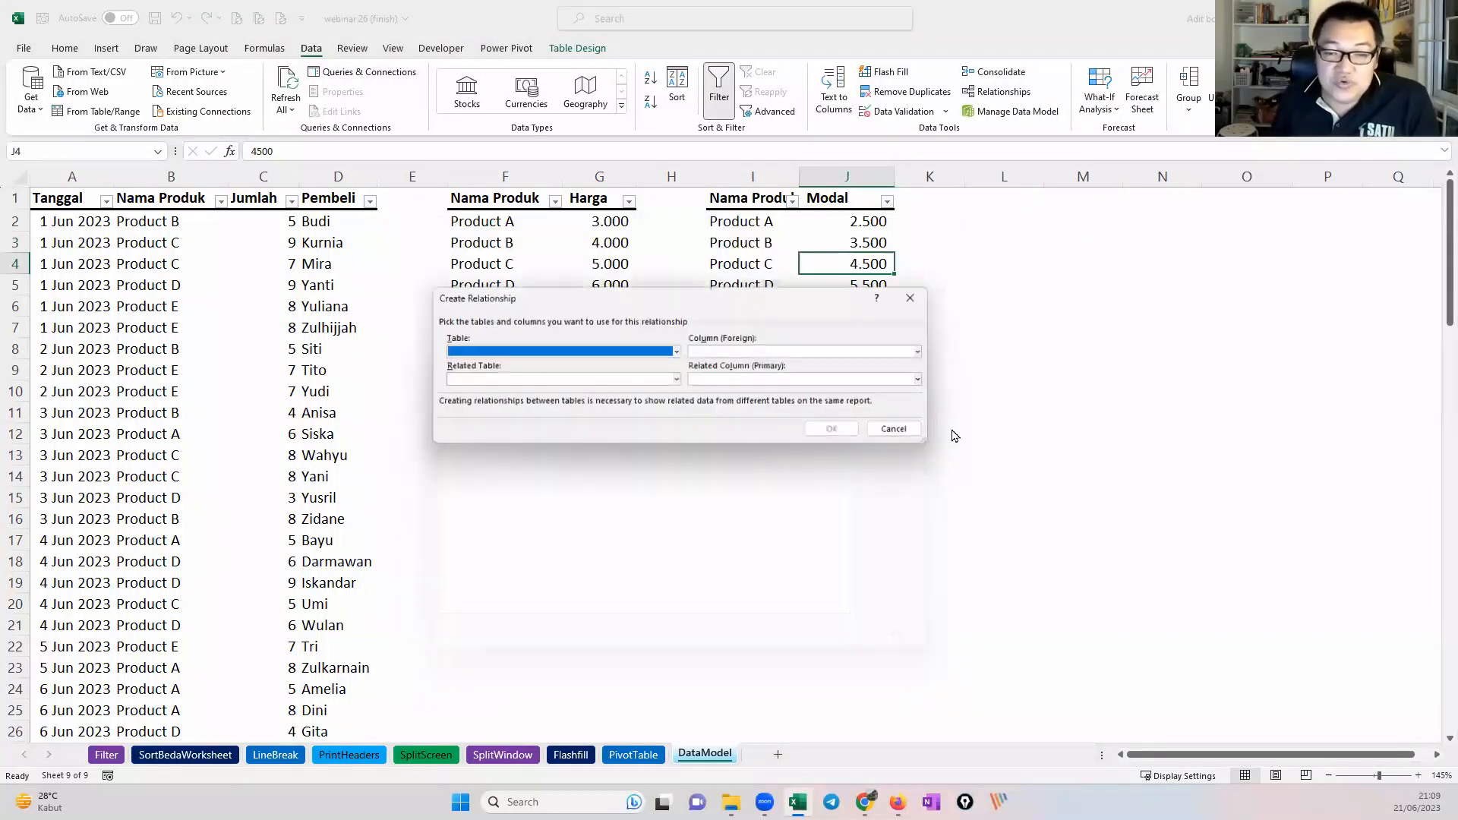
{"action": "left_click", "coordinate": [650, 353]}
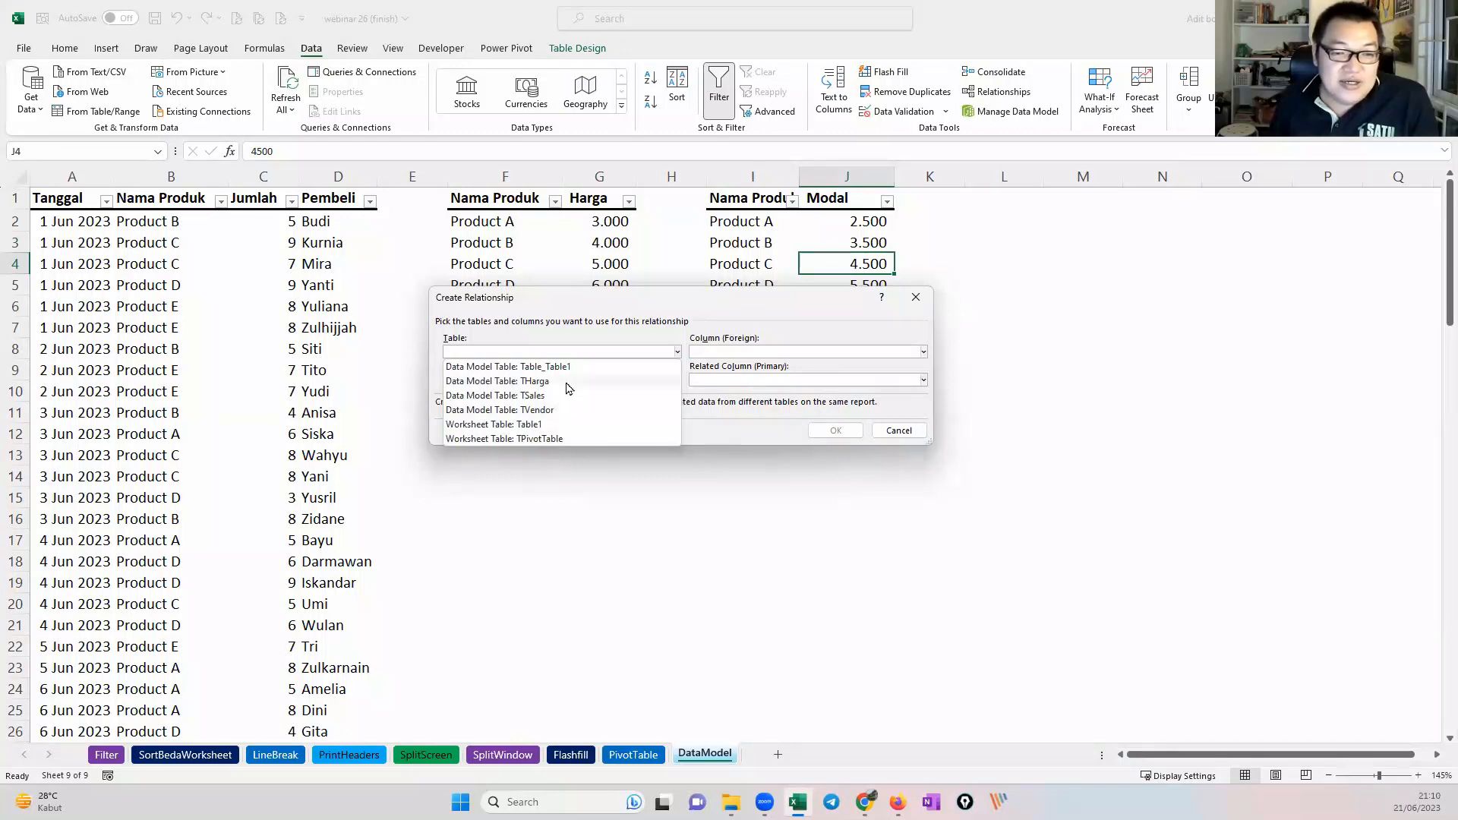
{"action": "left_click", "coordinate": [917, 292]}
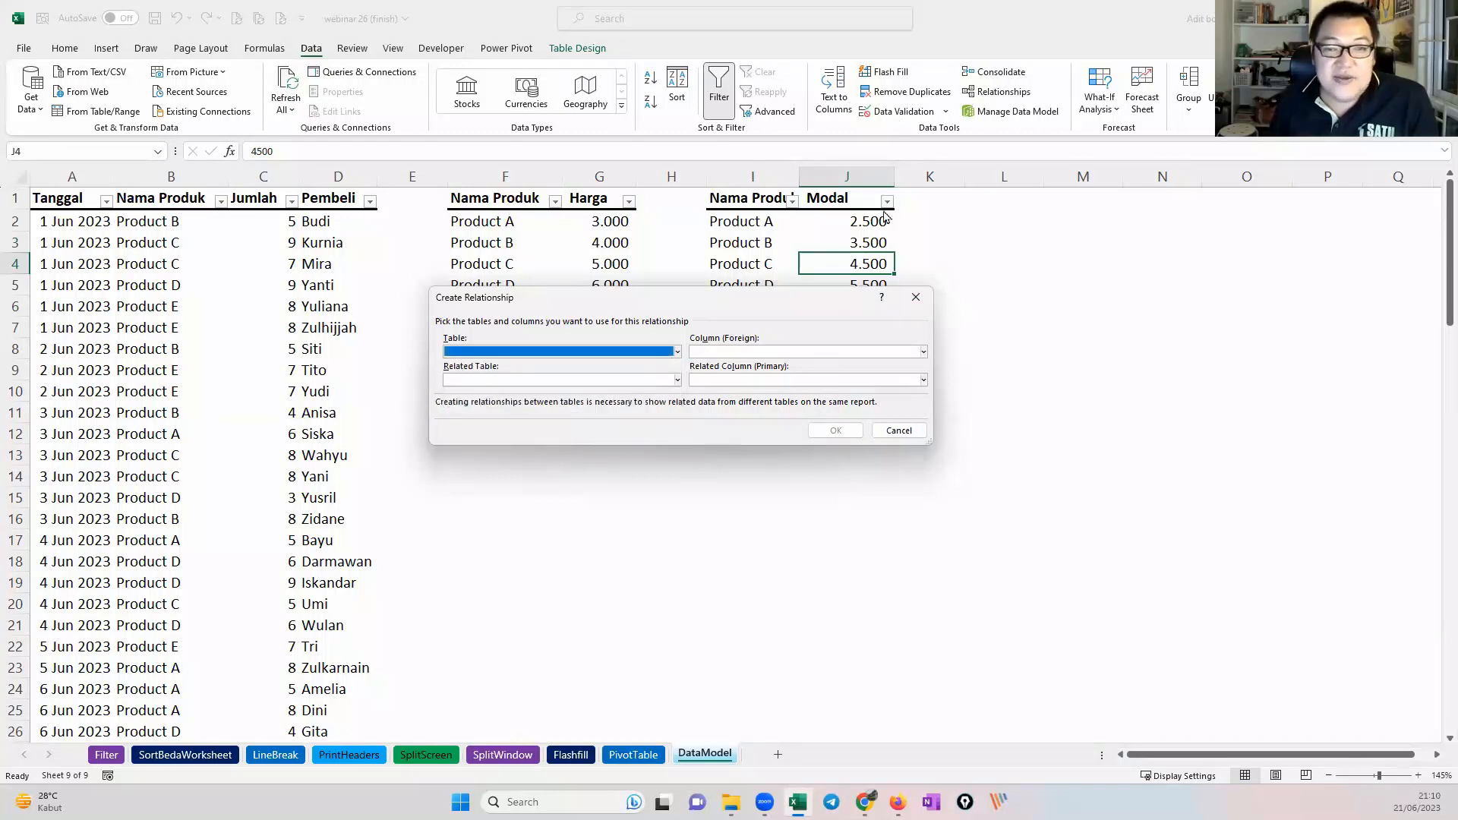
{"action": "left_click", "coordinate": [915, 296]}
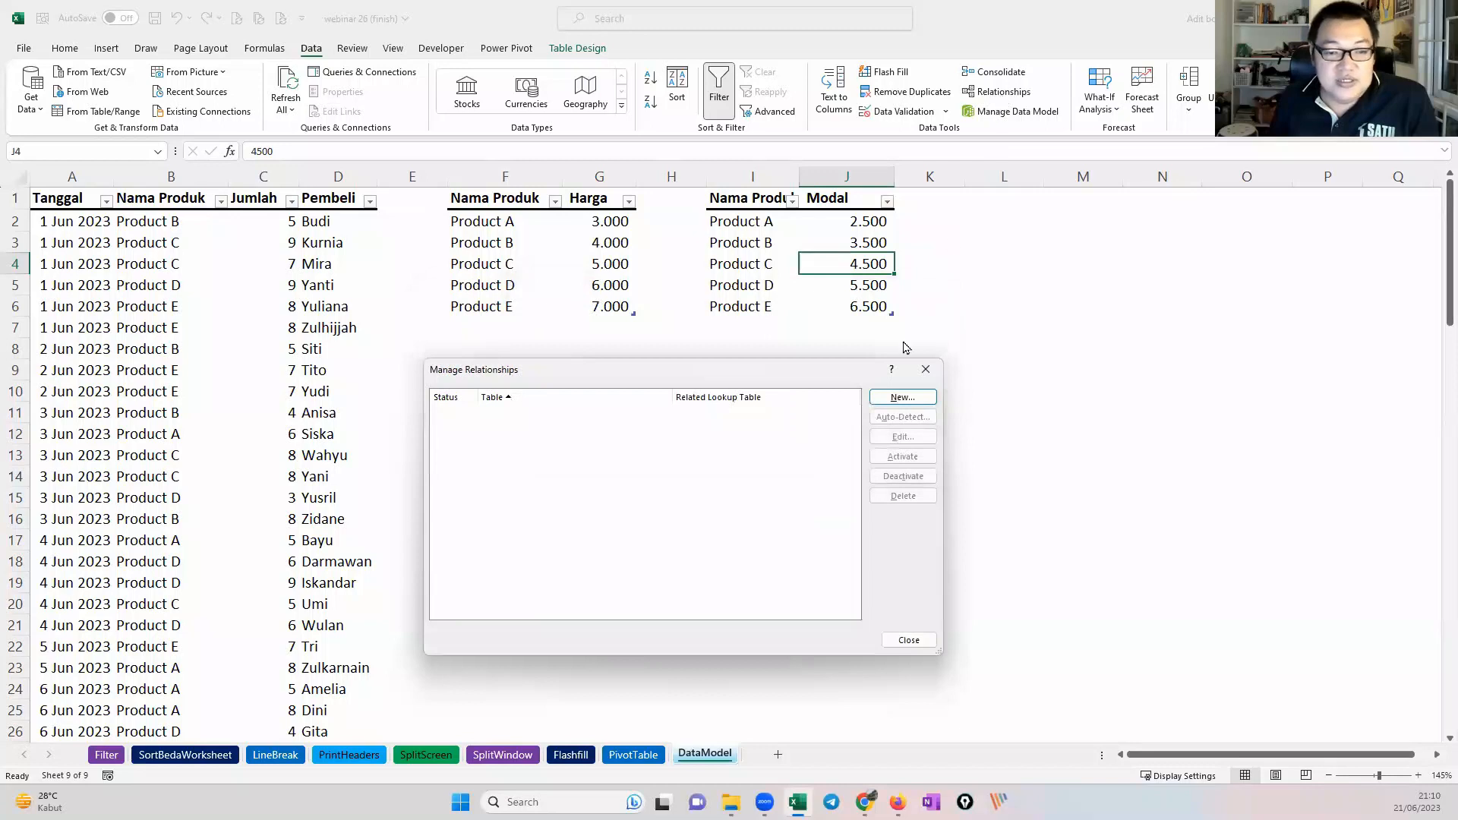
Step: Create a relationship from TSales to THarga in the Data Model, using Nama Produk as both the foreign and primary column
{"action": "left_click", "coordinate": [910, 399]}
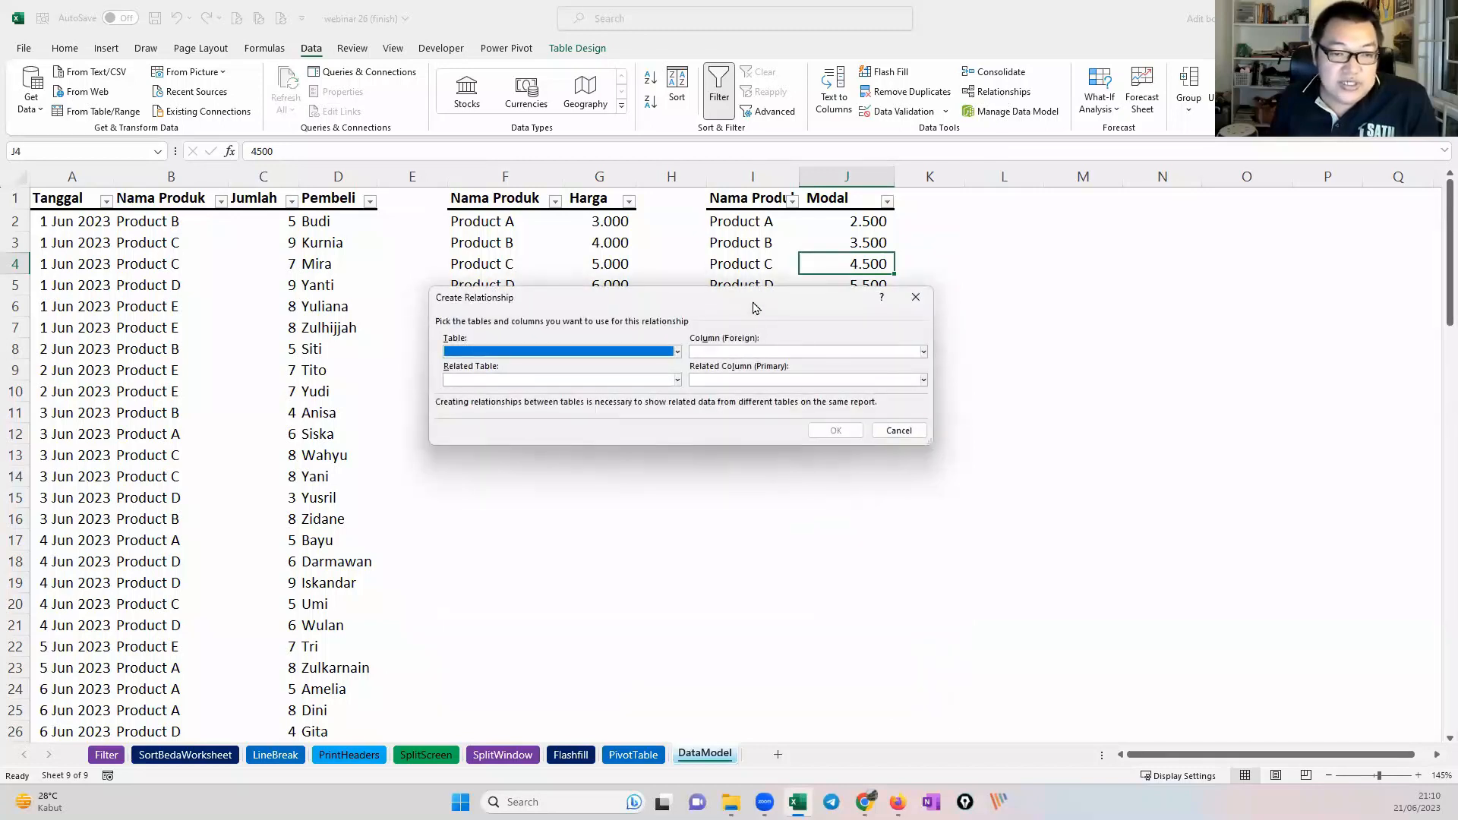
{"action": "left_click_drag", "start_coordinate": [752, 303], "coordinate": [743, 365]}
{"action": "left_click", "coordinate": [668, 414]}
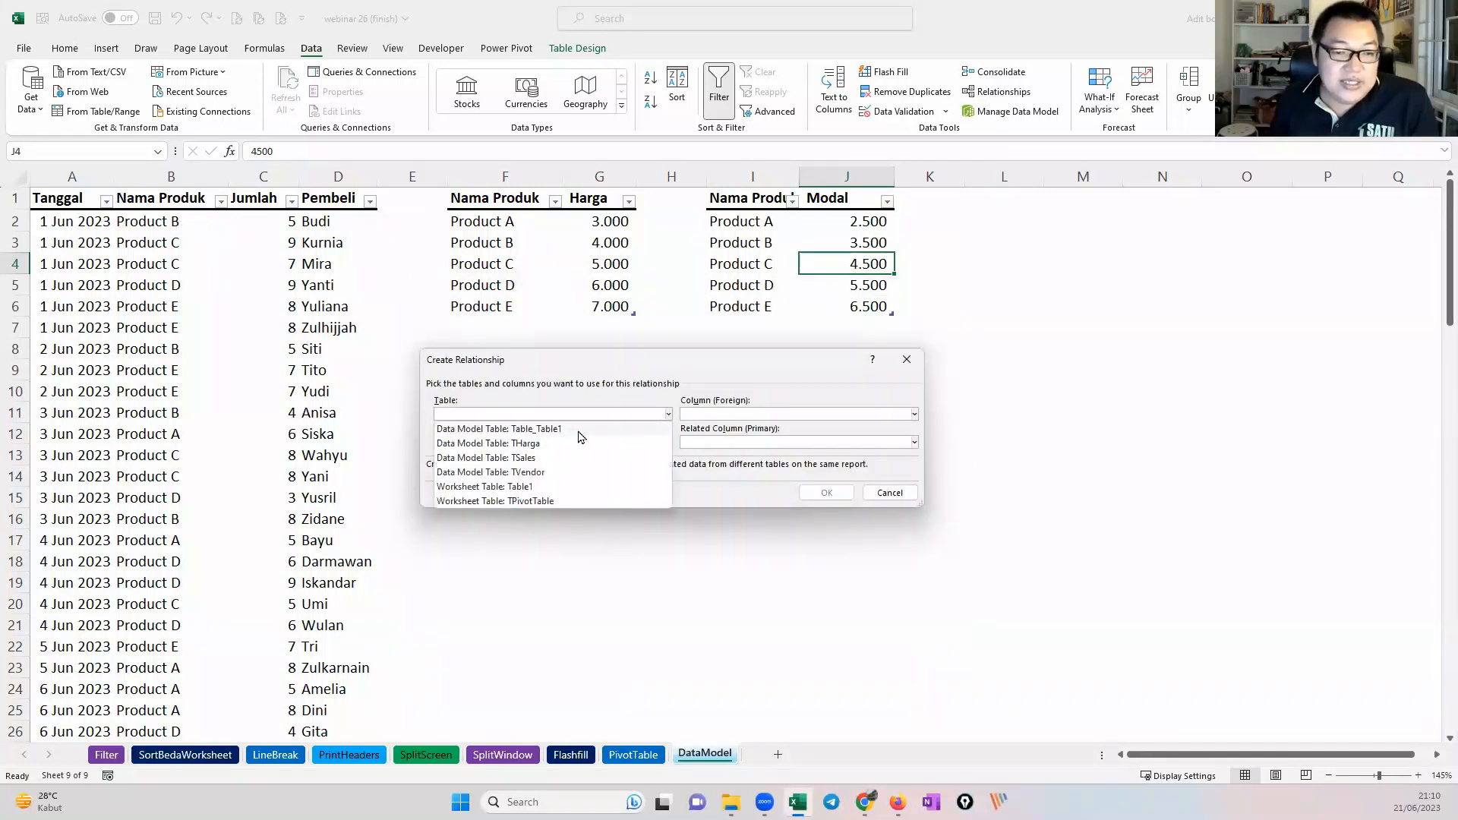
{"action": "left_click", "coordinate": [542, 458]}
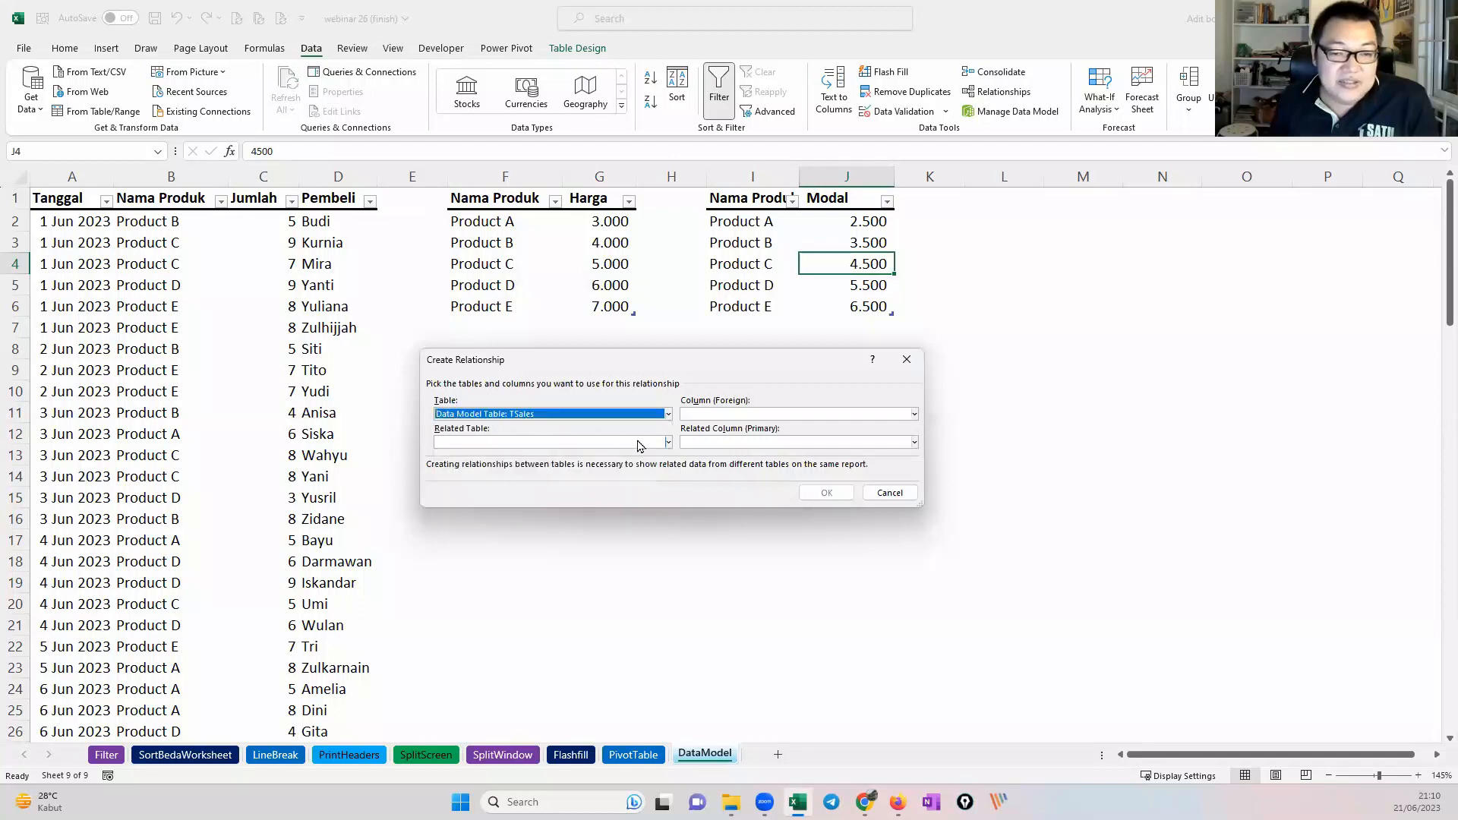
{"action": "left_click", "coordinate": [727, 416]}
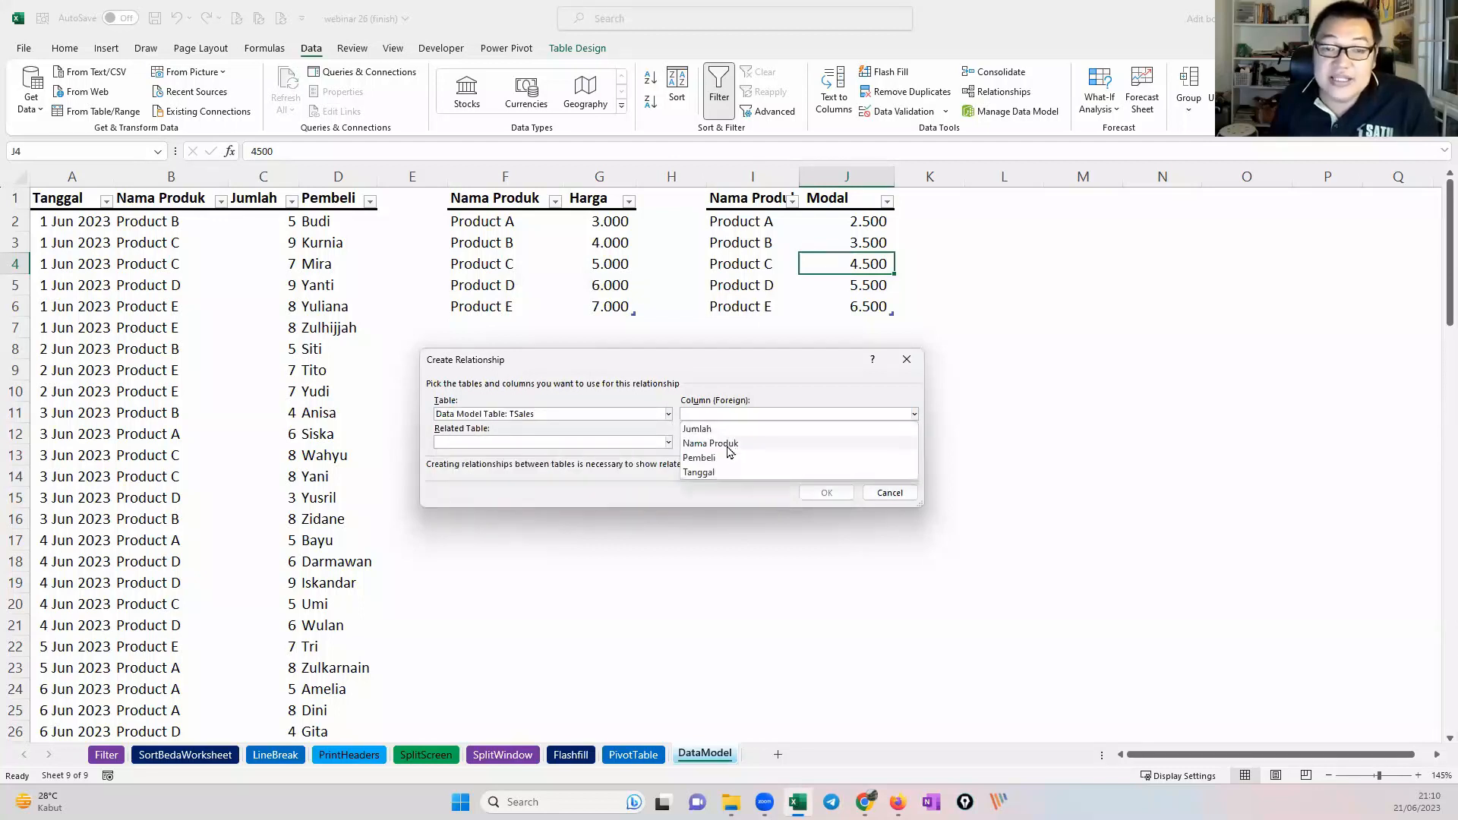
{"action": "left_click", "coordinate": [728, 445]}
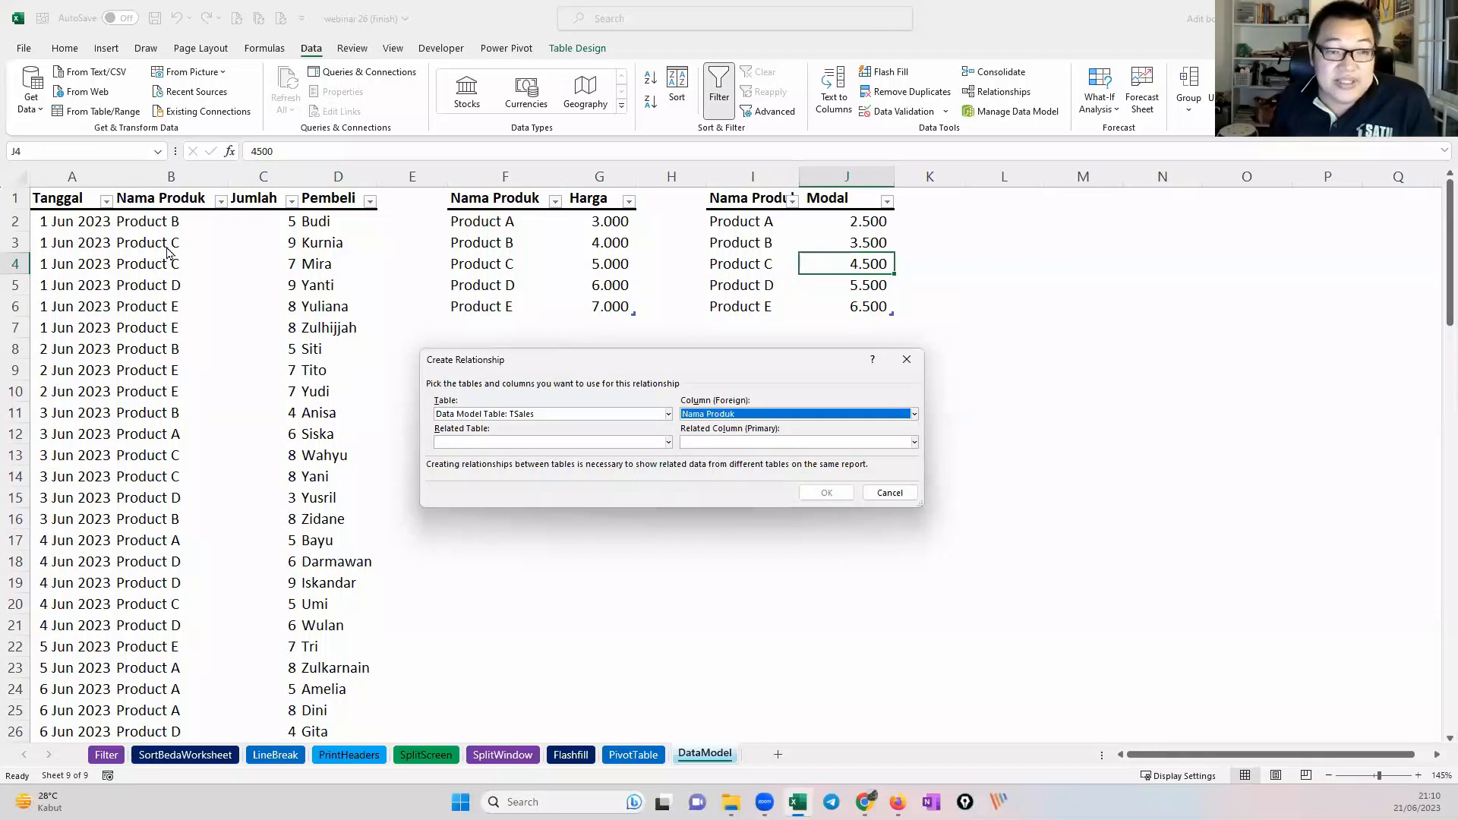
{"action": "left_click", "coordinate": [519, 445]}
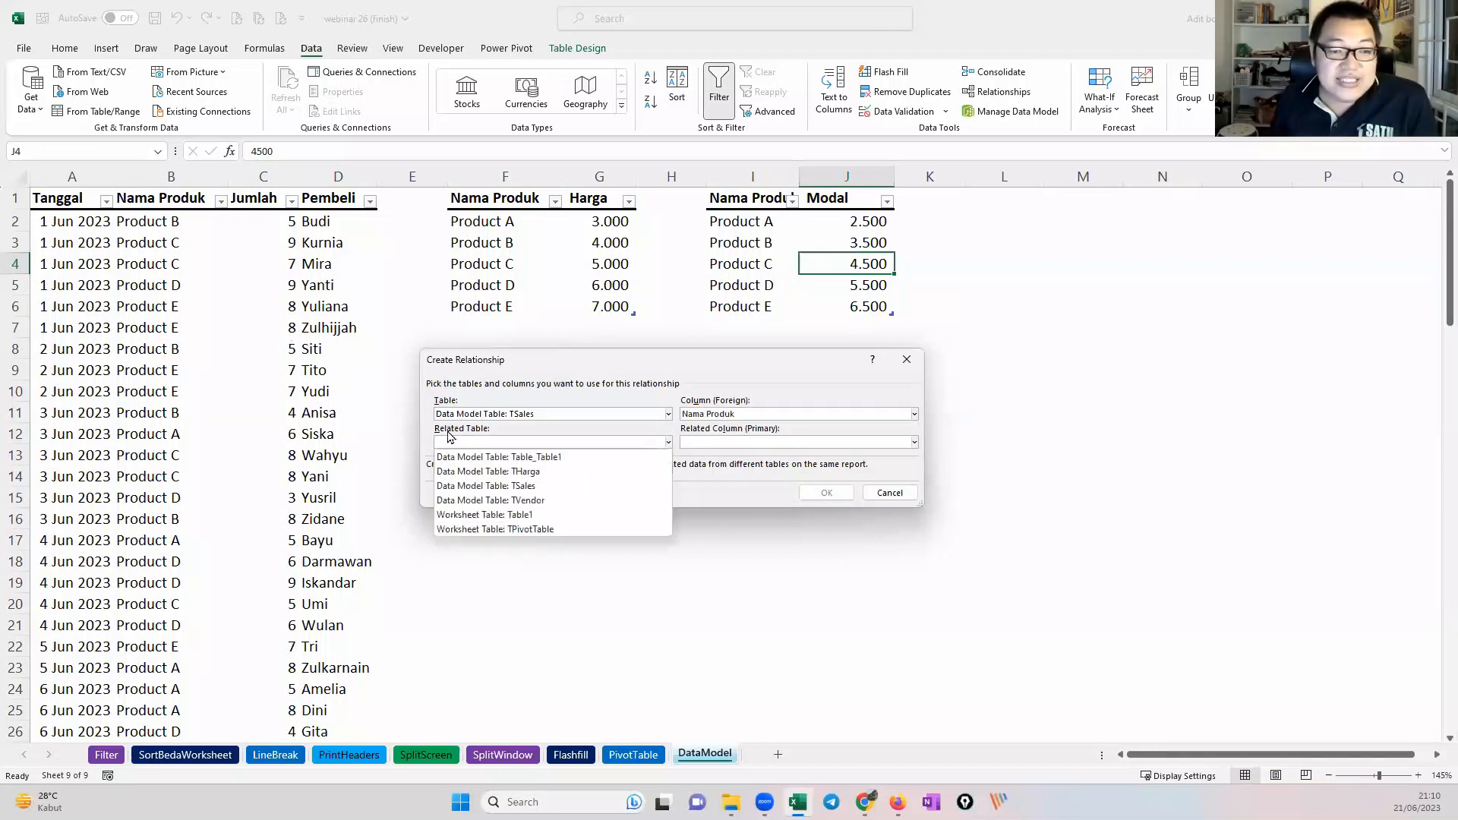
{"action": "left_click", "coordinate": [511, 471]}
{"action": "left_click", "coordinate": [826, 493]}
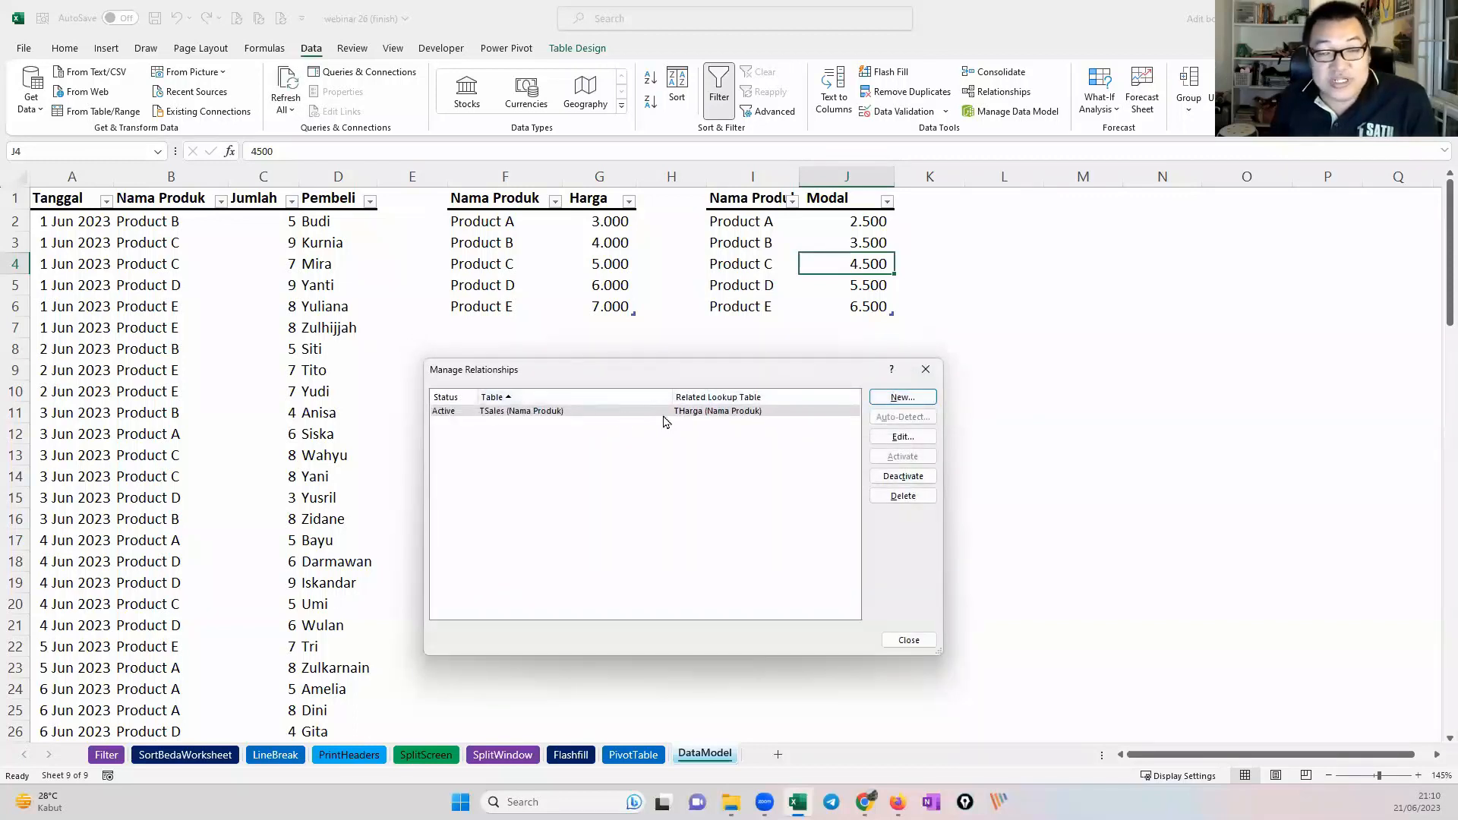
Step: Create a second relationship from TSales to TVendor on Nama Produk, and close the relationship manager
{"action": "left_click", "coordinate": [903, 397]}
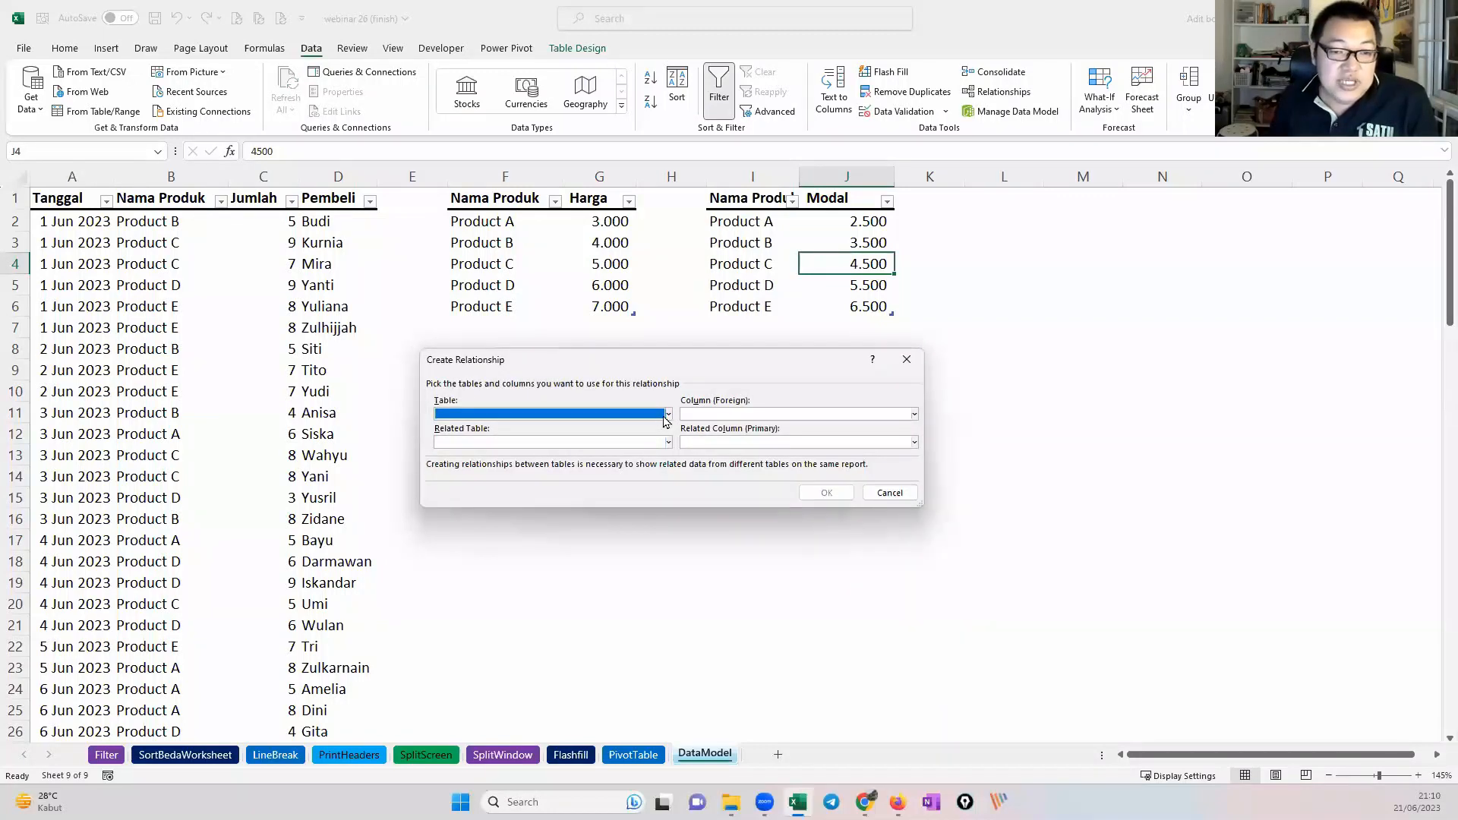
{"action": "left_click", "coordinate": [666, 414]}
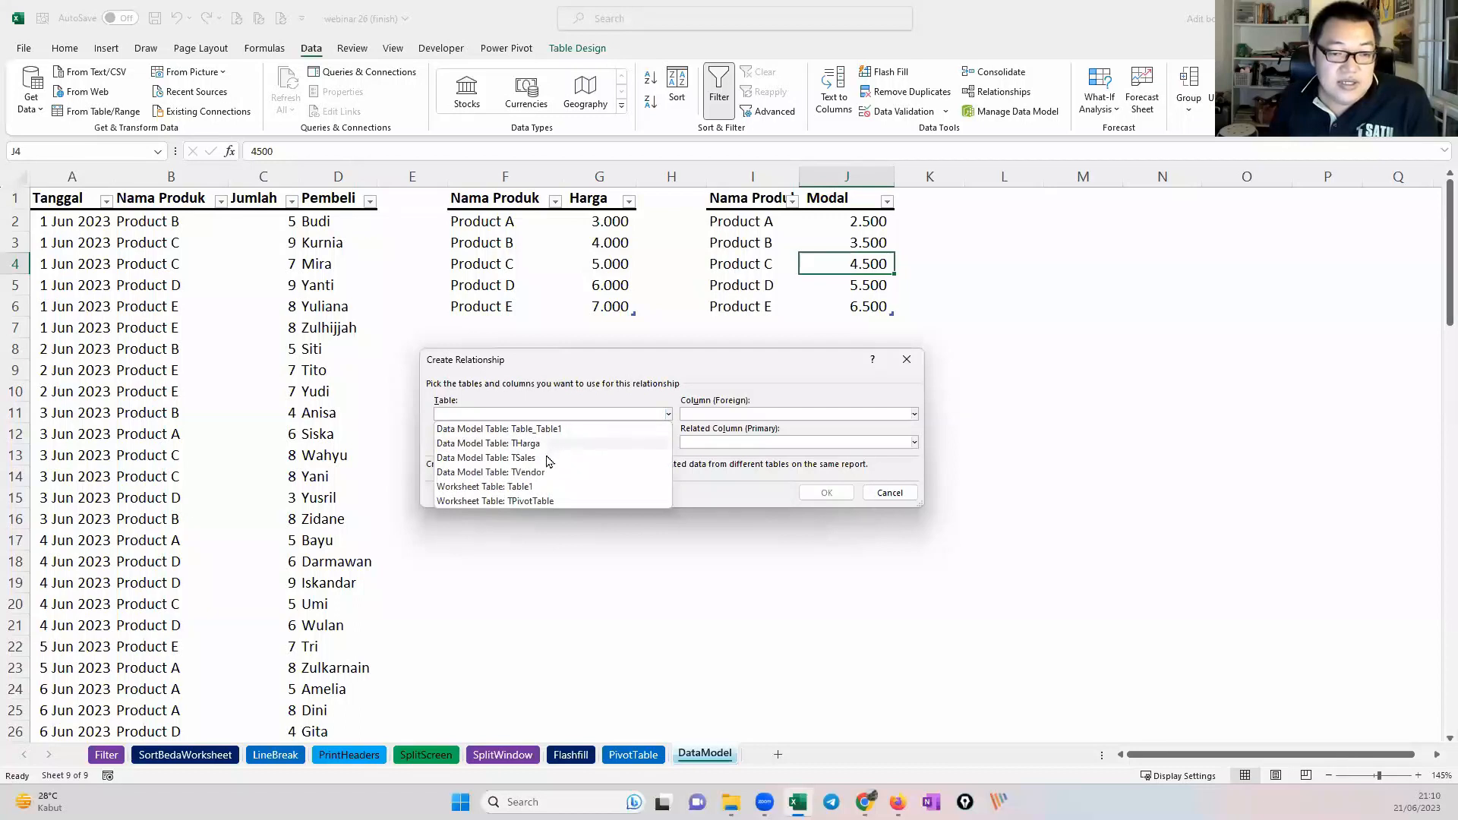
{"action": "left_click", "coordinate": [547, 458]}
{"action": "left_click", "coordinate": [711, 416]}
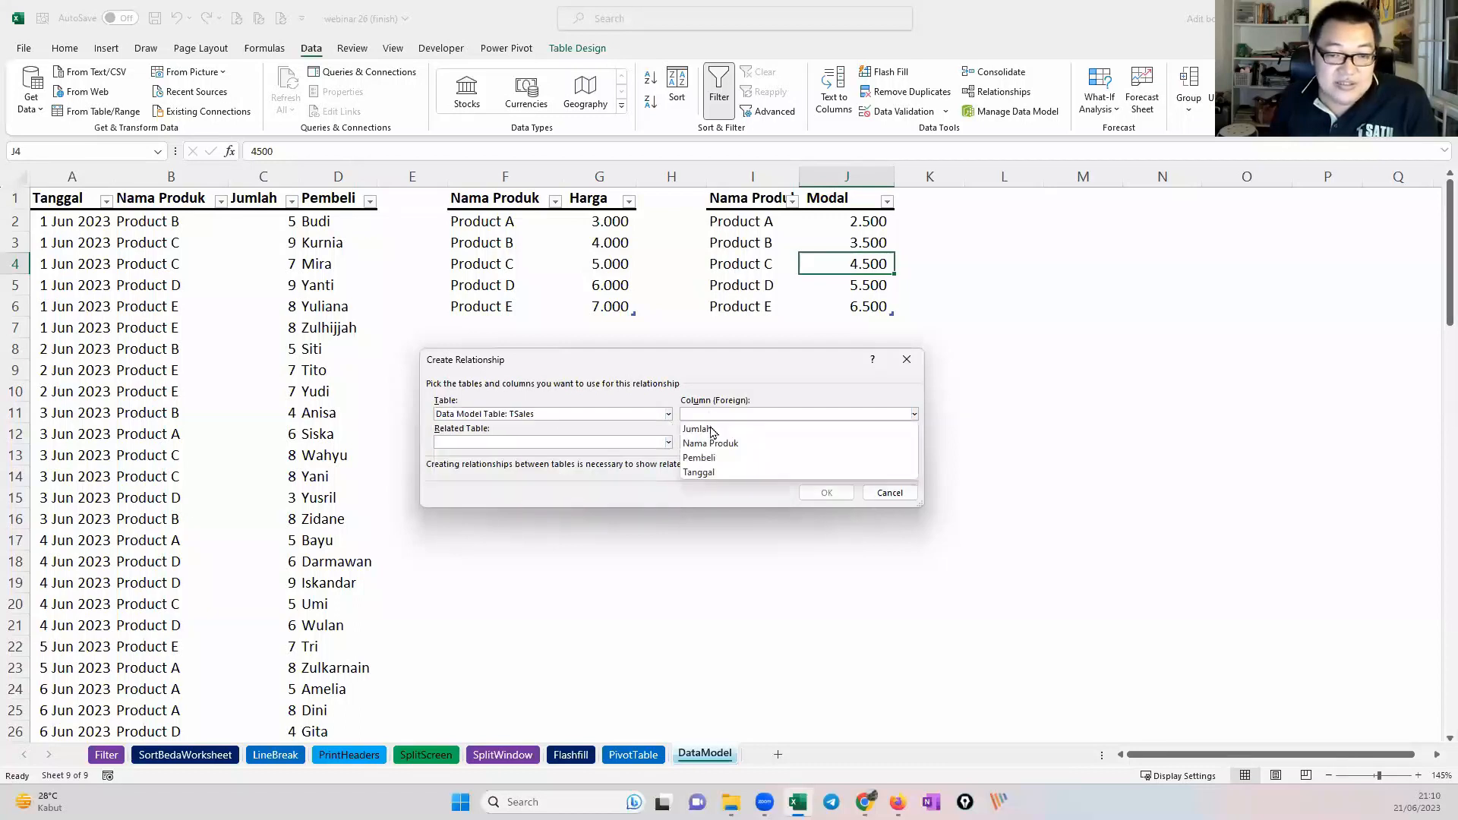
{"action": "left_click", "coordinate": [712, 445]}
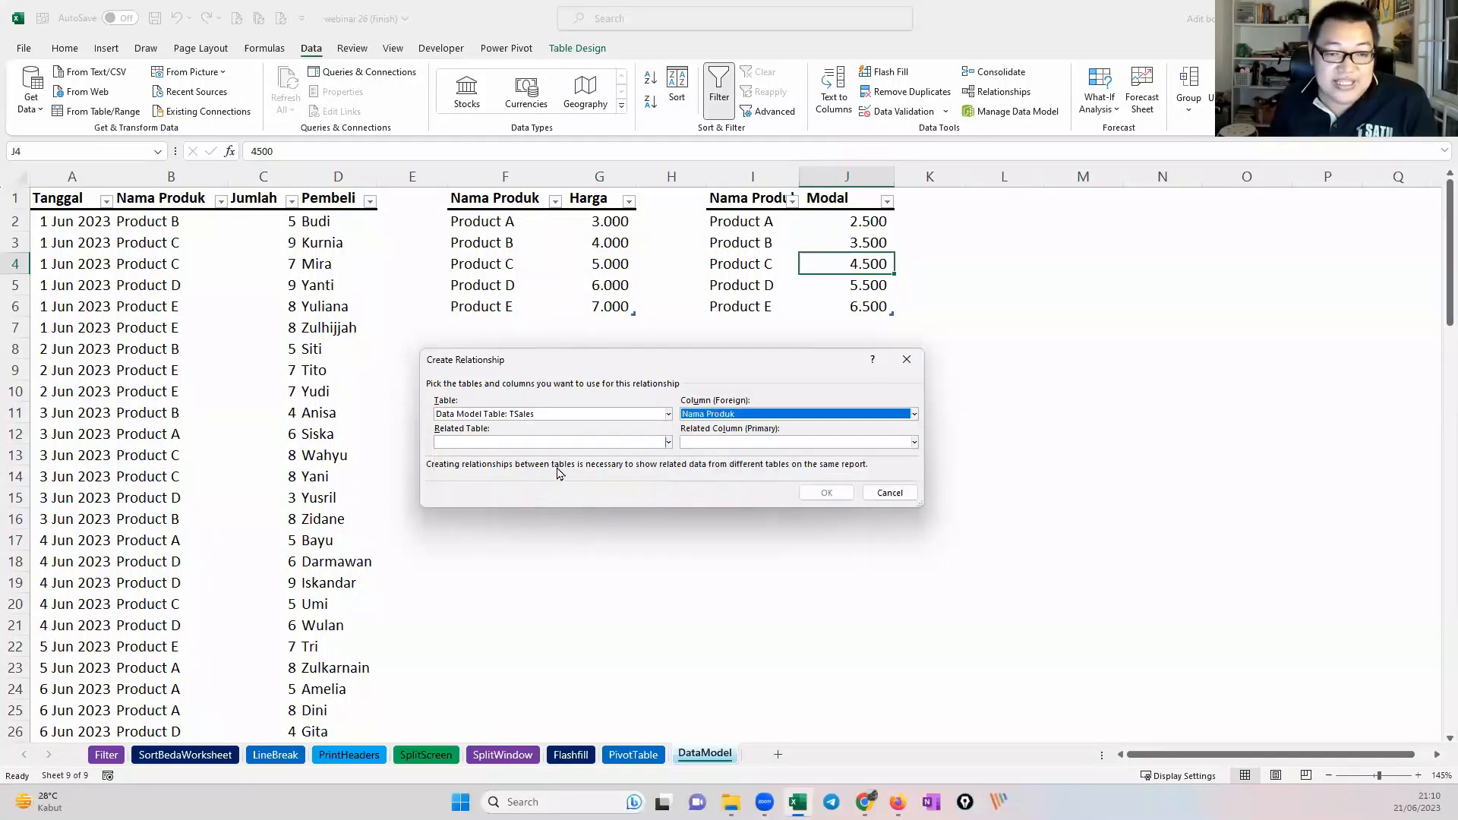
{"action": "left_click", "coordinate": [585, 442]}
{"action": "left_click", "coordinate": [547, 502]}
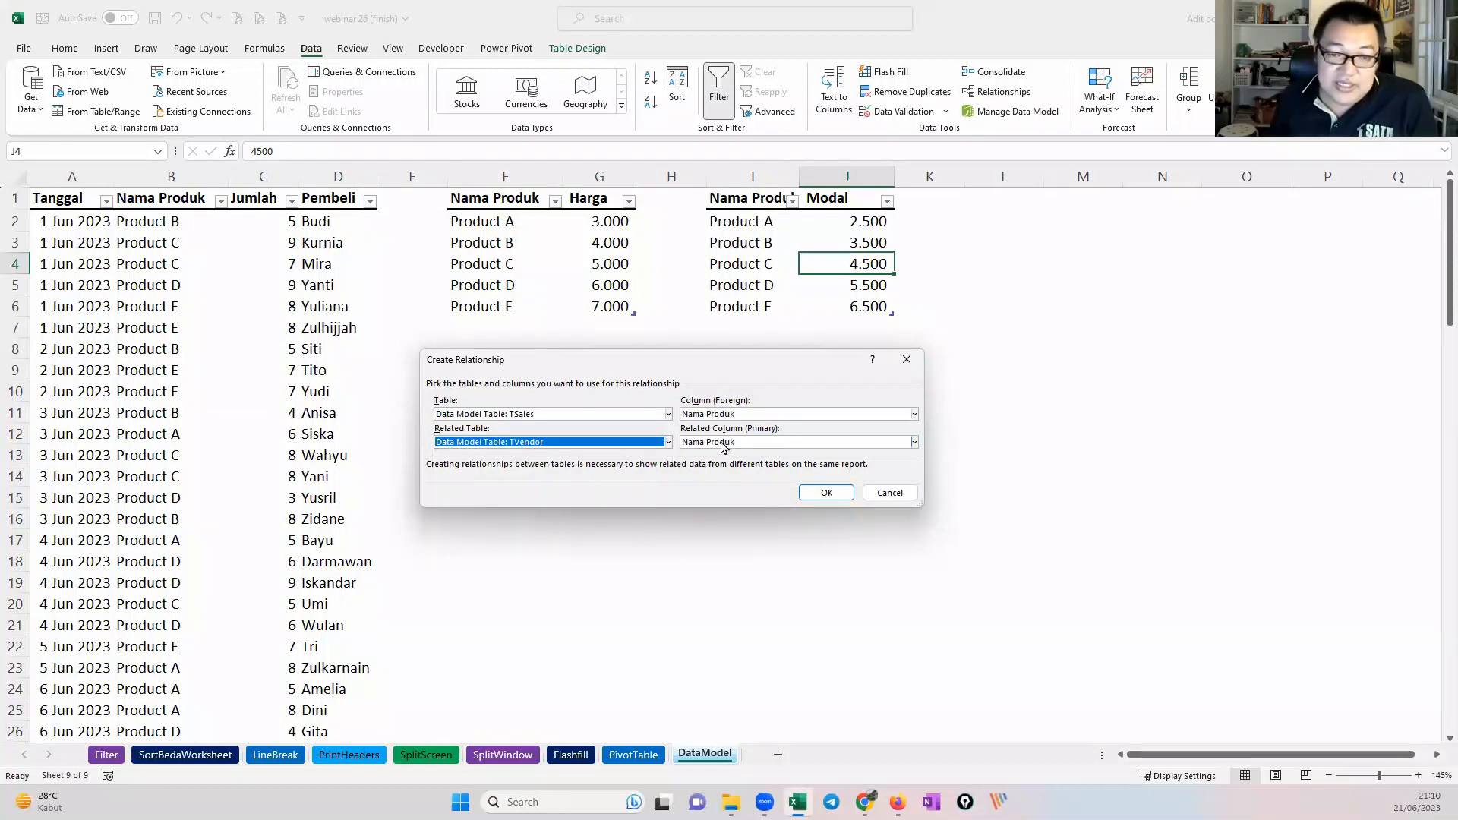
{"action": "left_click", "coordinate": [824, 494]}
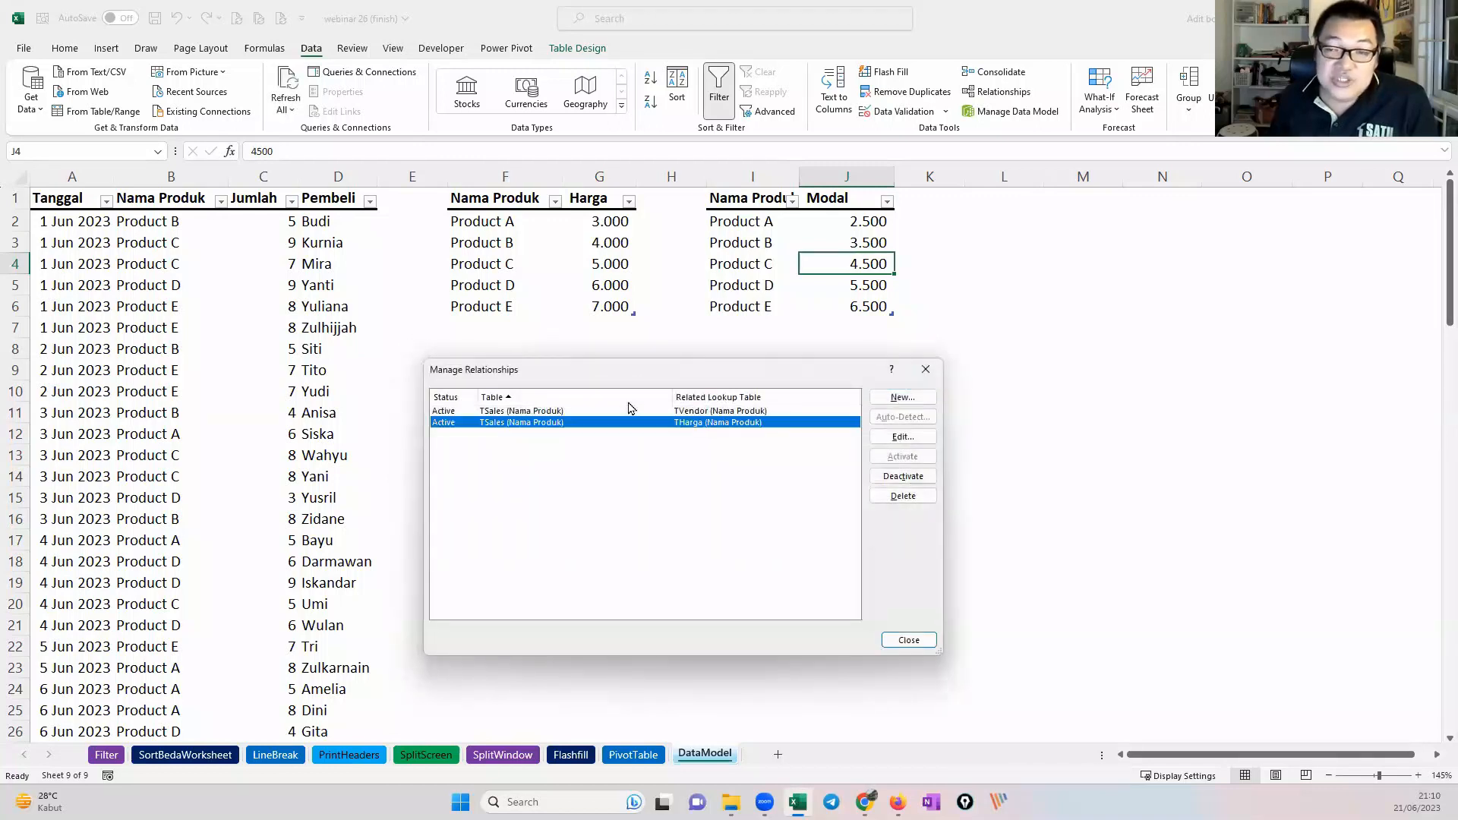
{"action": "left_click", "coordinate": [629, 398]}
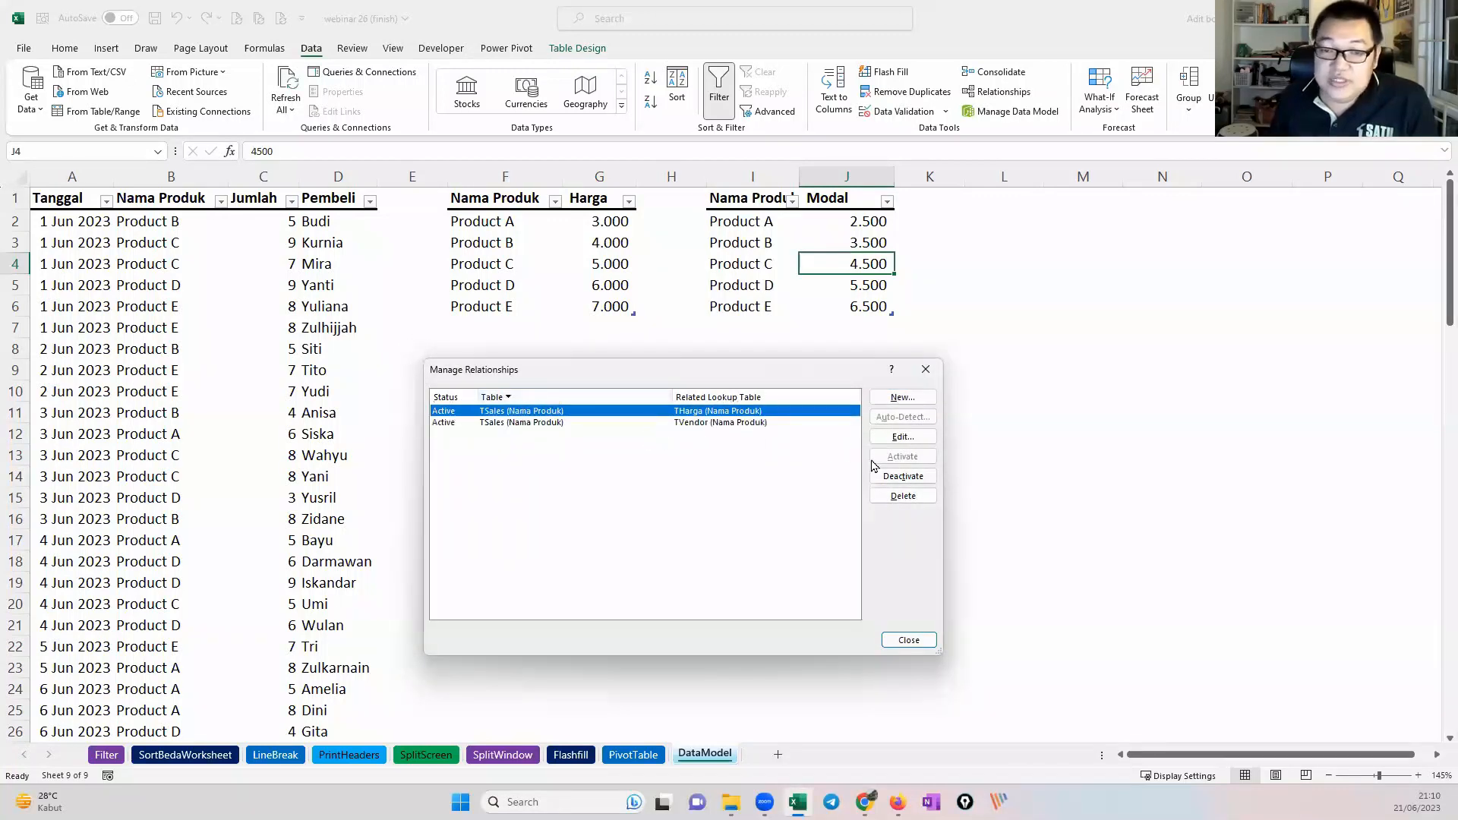
{"action": "left_click", "coordinate": [910, 641]}
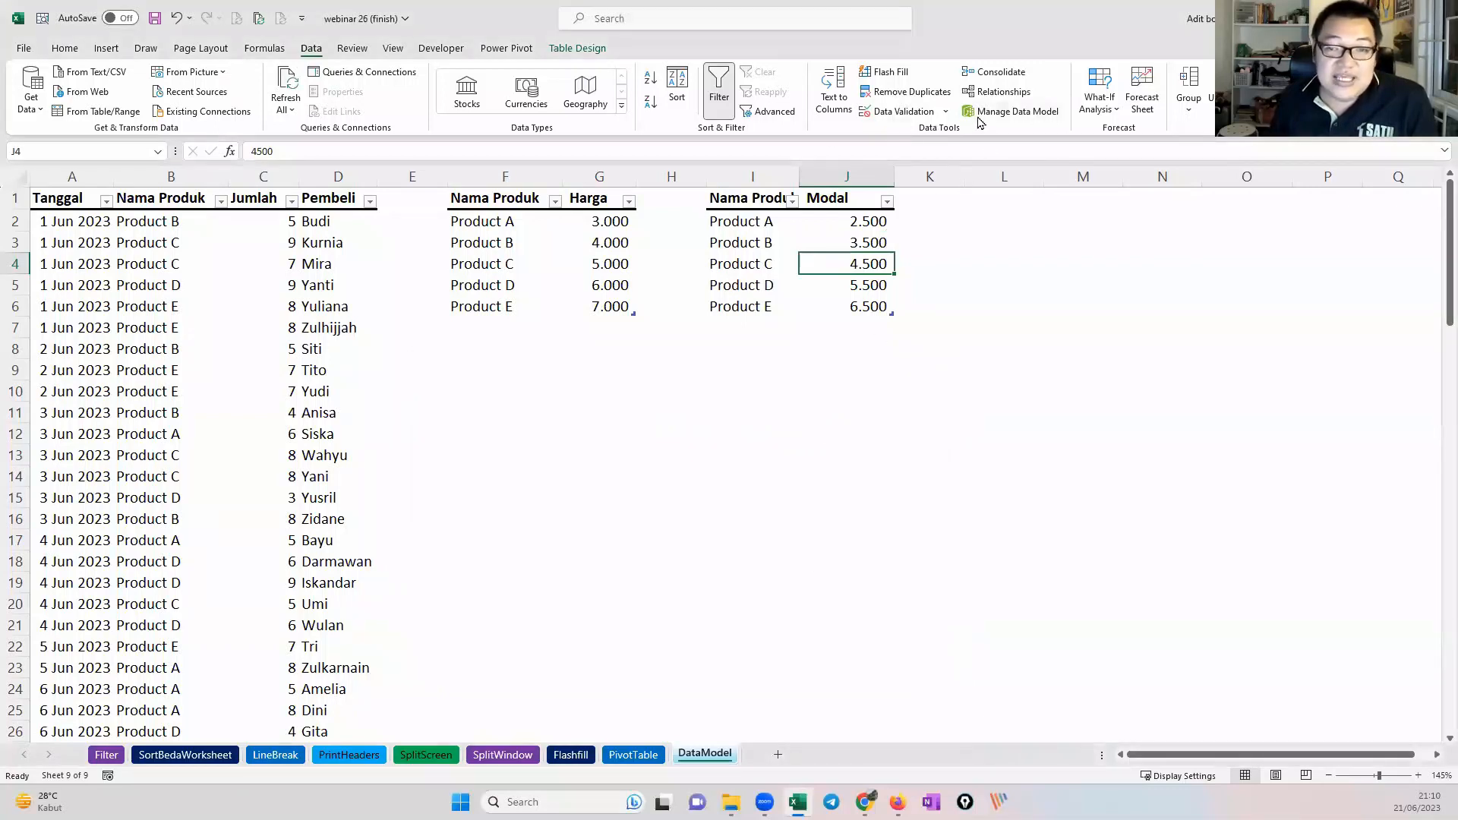
Step: Open the Data Model in the Power Pivot window and examine the contents of the THarga, TVendor and TSales tables
{"action": "left_click", "coordinate": [517, 50]}
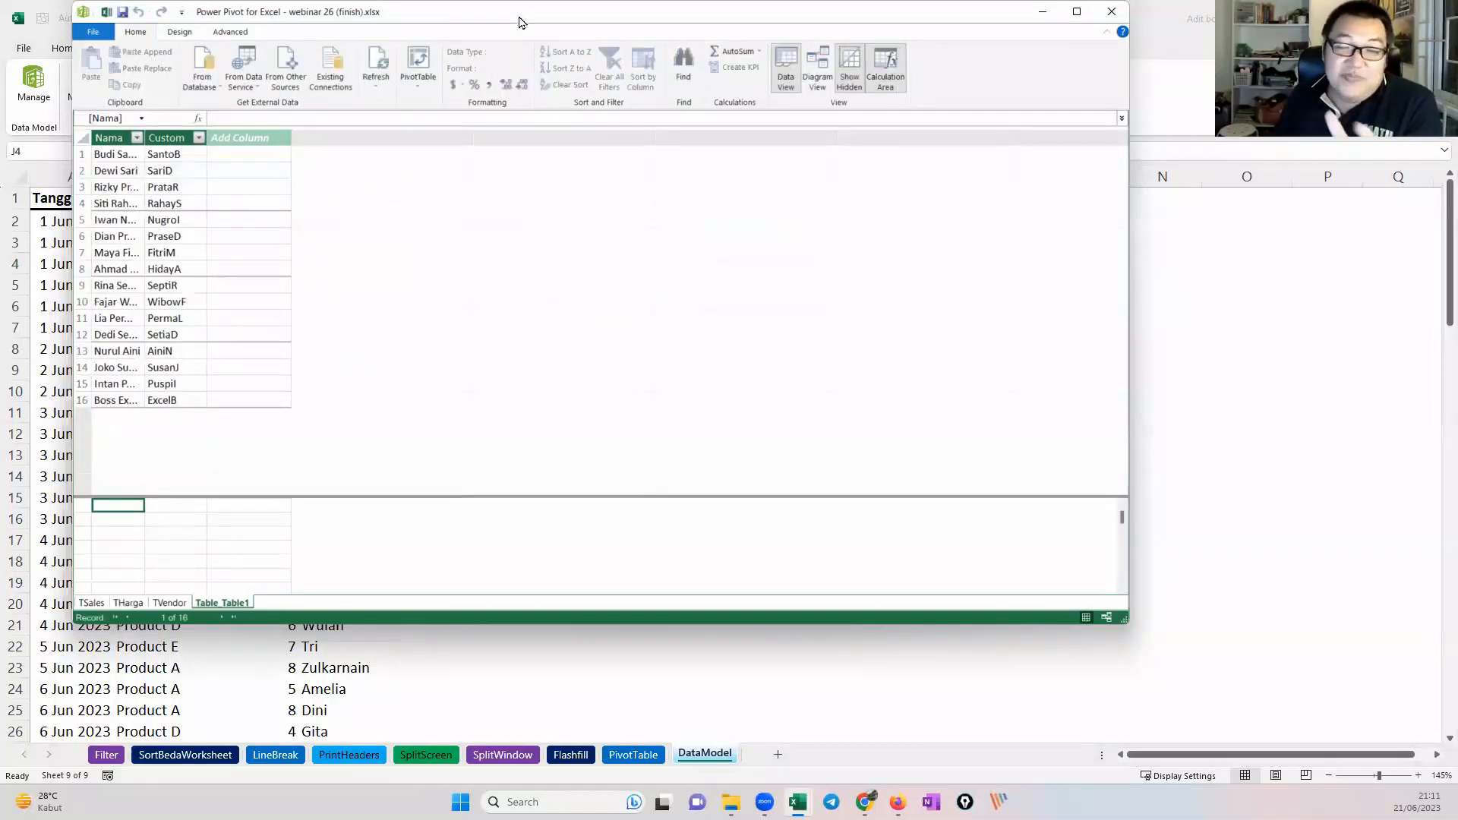
{"action": "left_click_drag", "start_coordinate": [519, 21], "coordinate": [627, 135]}
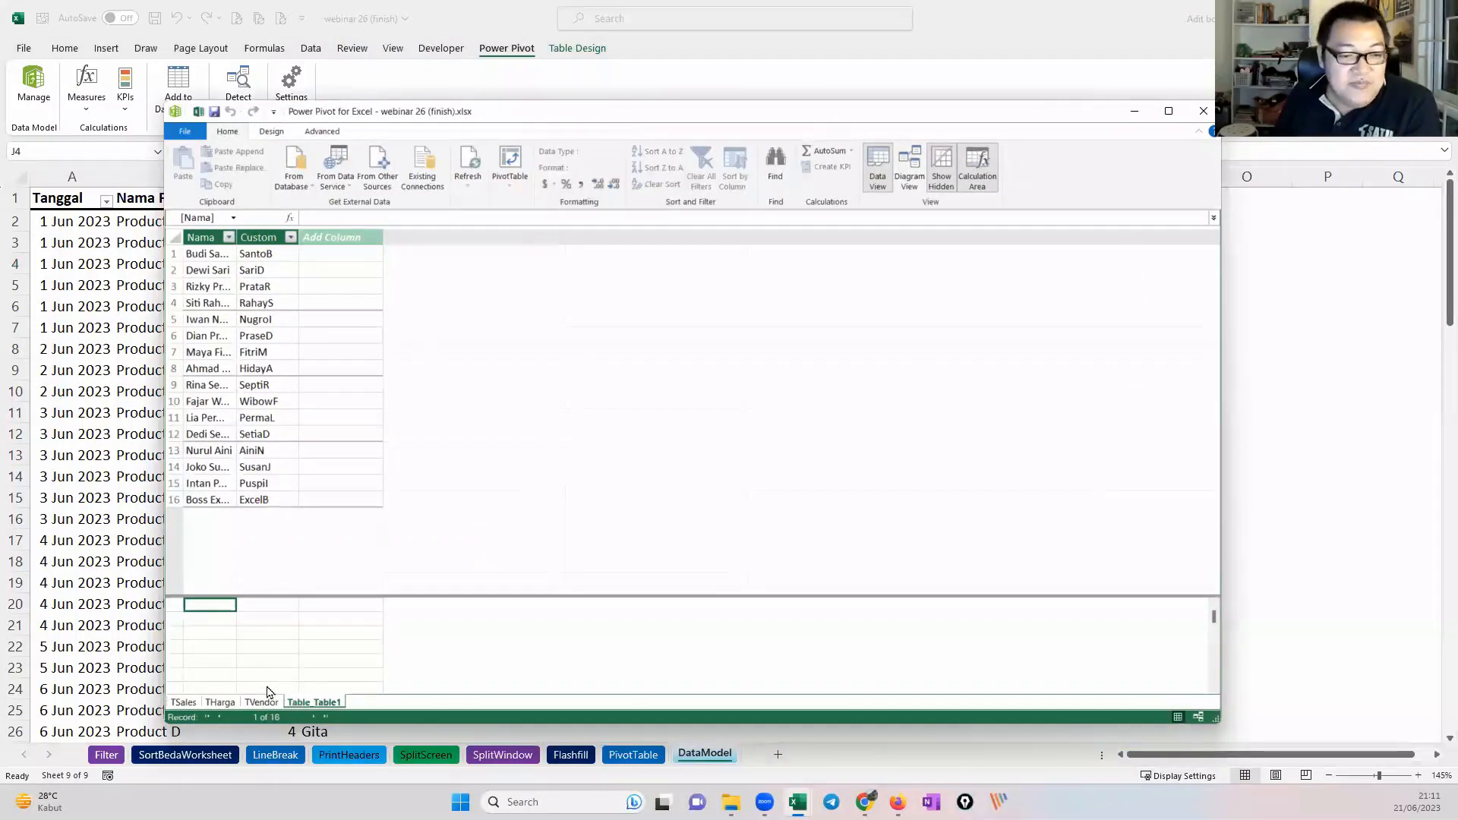
{"action": "left_click", "coordinate": [220, 702]}
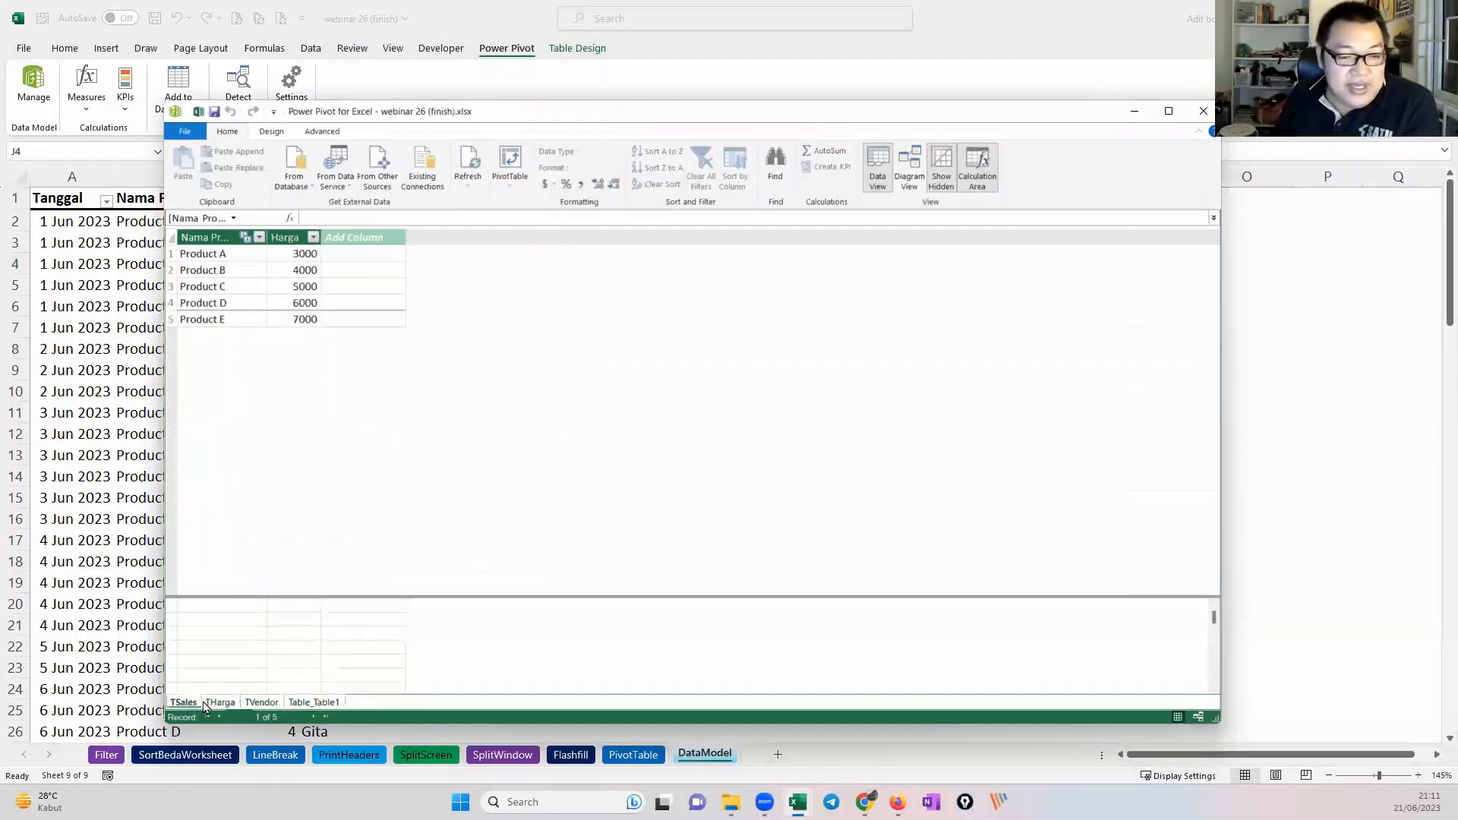
{"action": "left_click", "coordinate": [183, 702]}
{"action": "left_click", "coordinate": [221, 702]}
{"action": "left_click", "coordinate": [261, 702]}
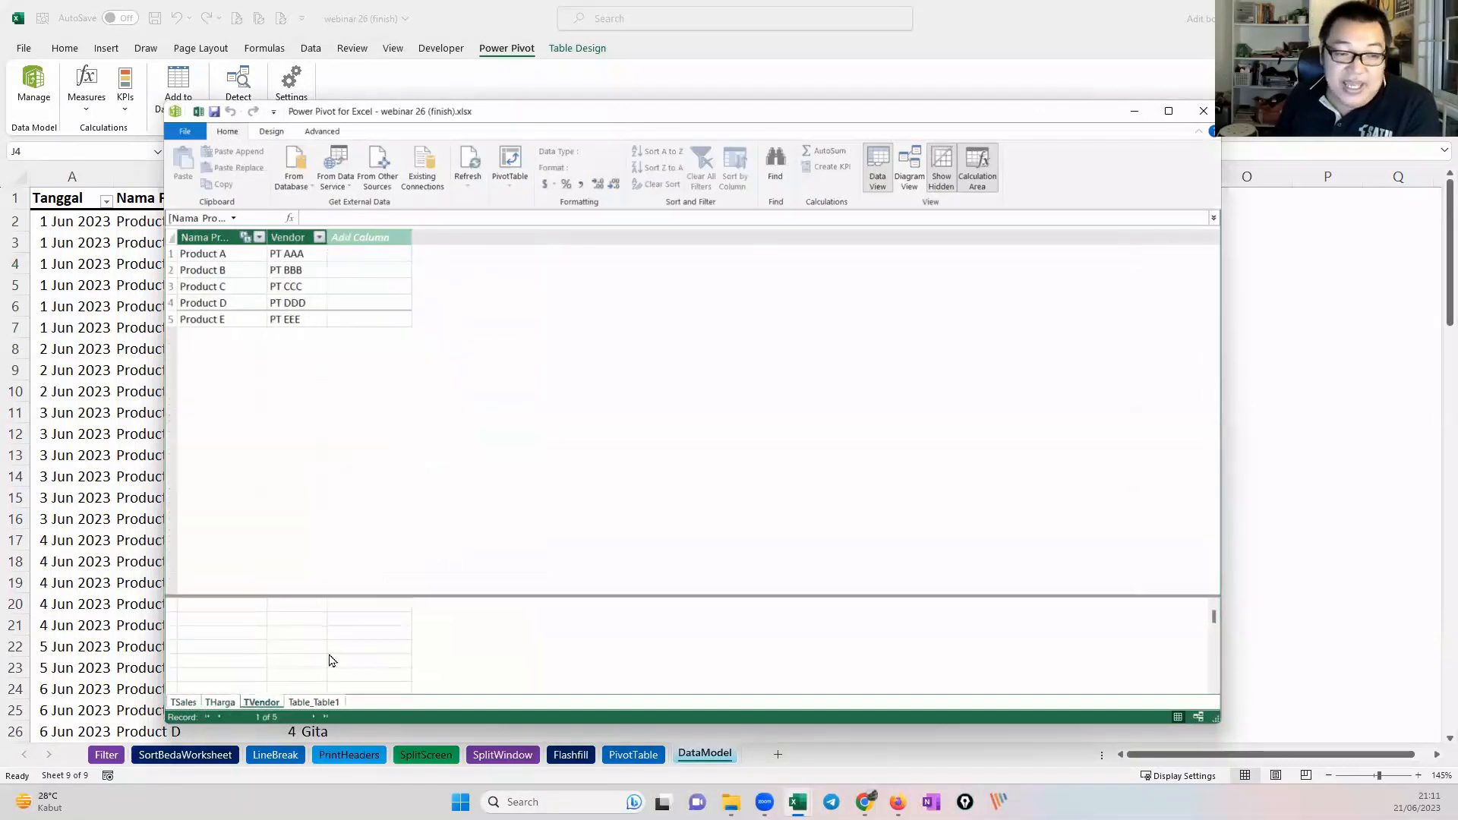
{"action": "left_click", "coordinate": [221, 702]}
{"action": "left_click", "coordinate": [183, 702]}
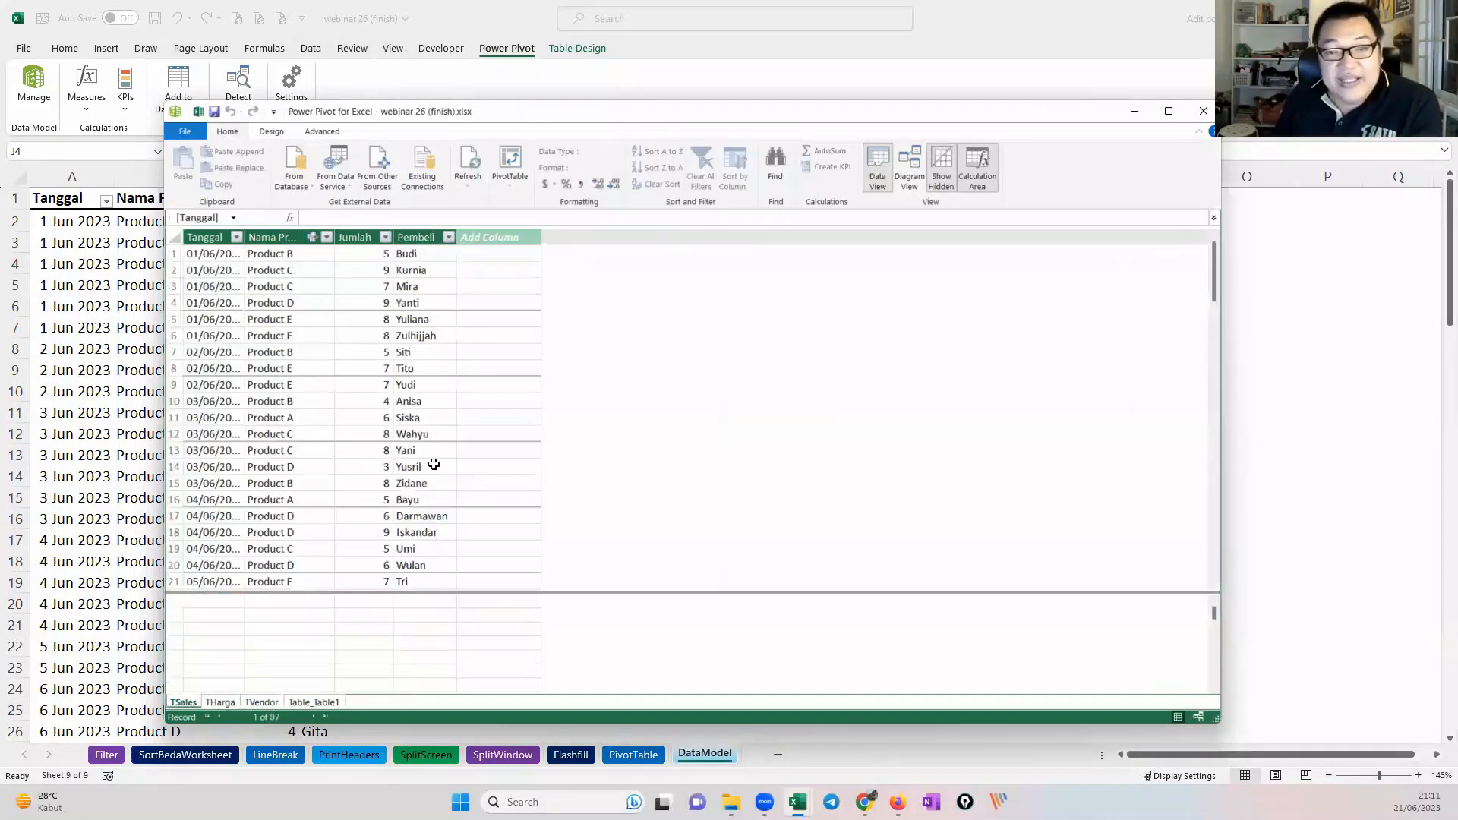
Step: Show the data model as a diagram and align the THarga table level with TVendor
{"action": "left_click", "coordinate": [911, 185]}
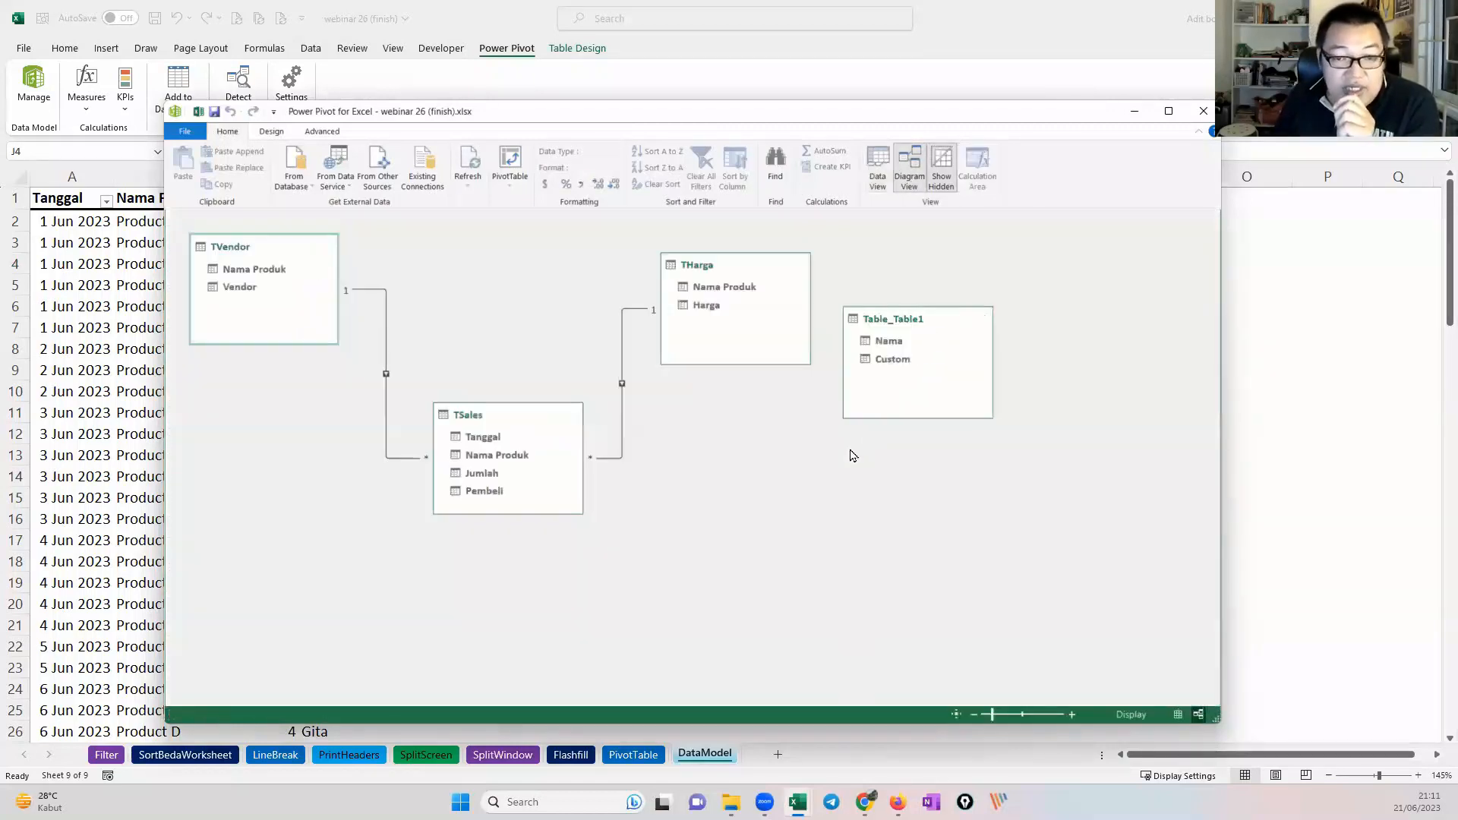
{"action": "mouse_move", "coordinate": [726, 265]}
{"action": "left_mouse_down"}
{"action": "mouse_move", "coordinate": [688, 252]}
{"action": "mouse_move", "coordinate": [709, 246]}
{"action": "left_mouse_up"}
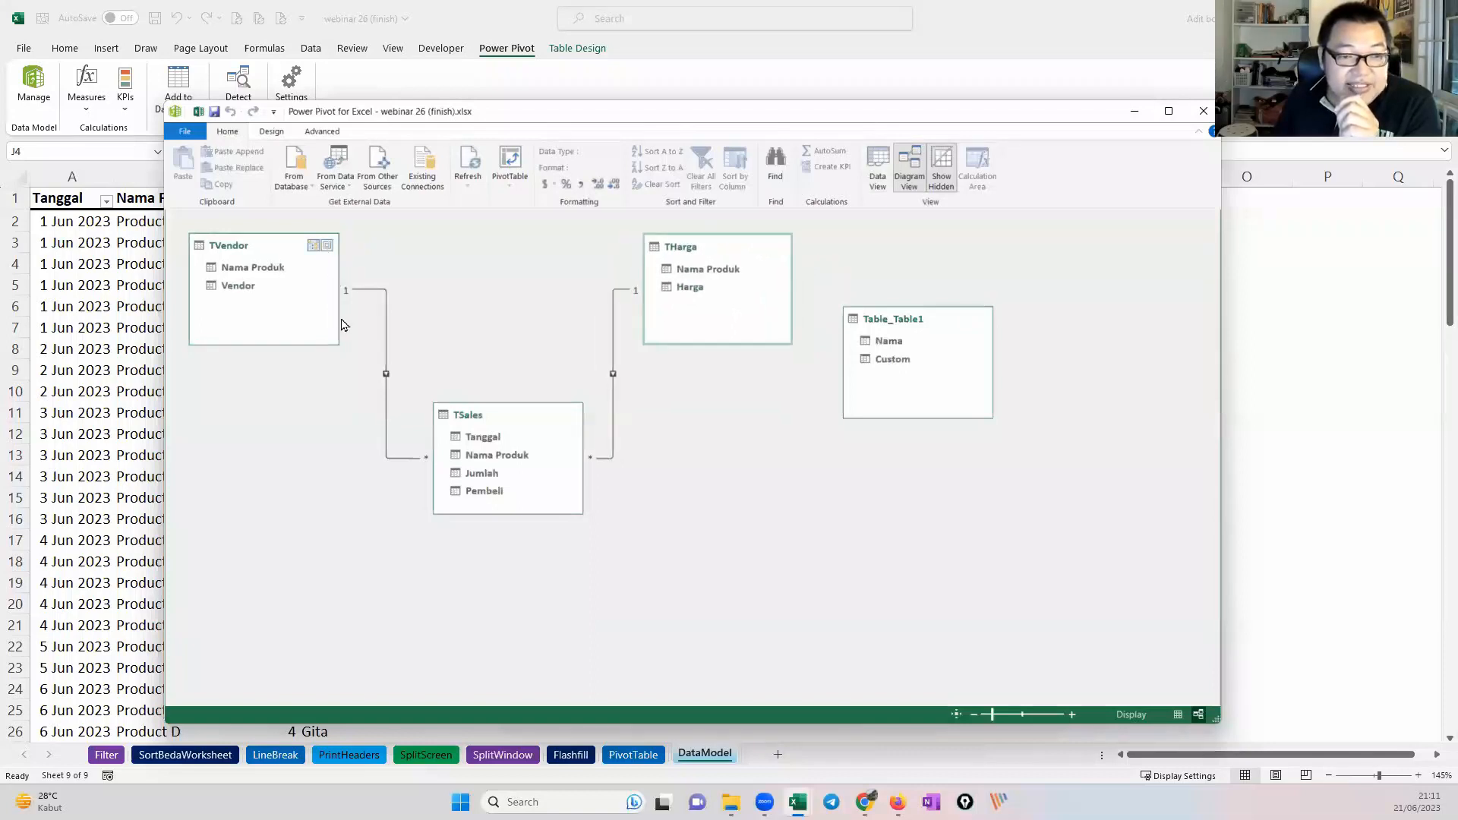
Step: Move the TSales table up between TVendor and THarga in the diagram, and return from Power Pivot to the worksheet
{"action": "left_click", "coordinate": [328, 337]}
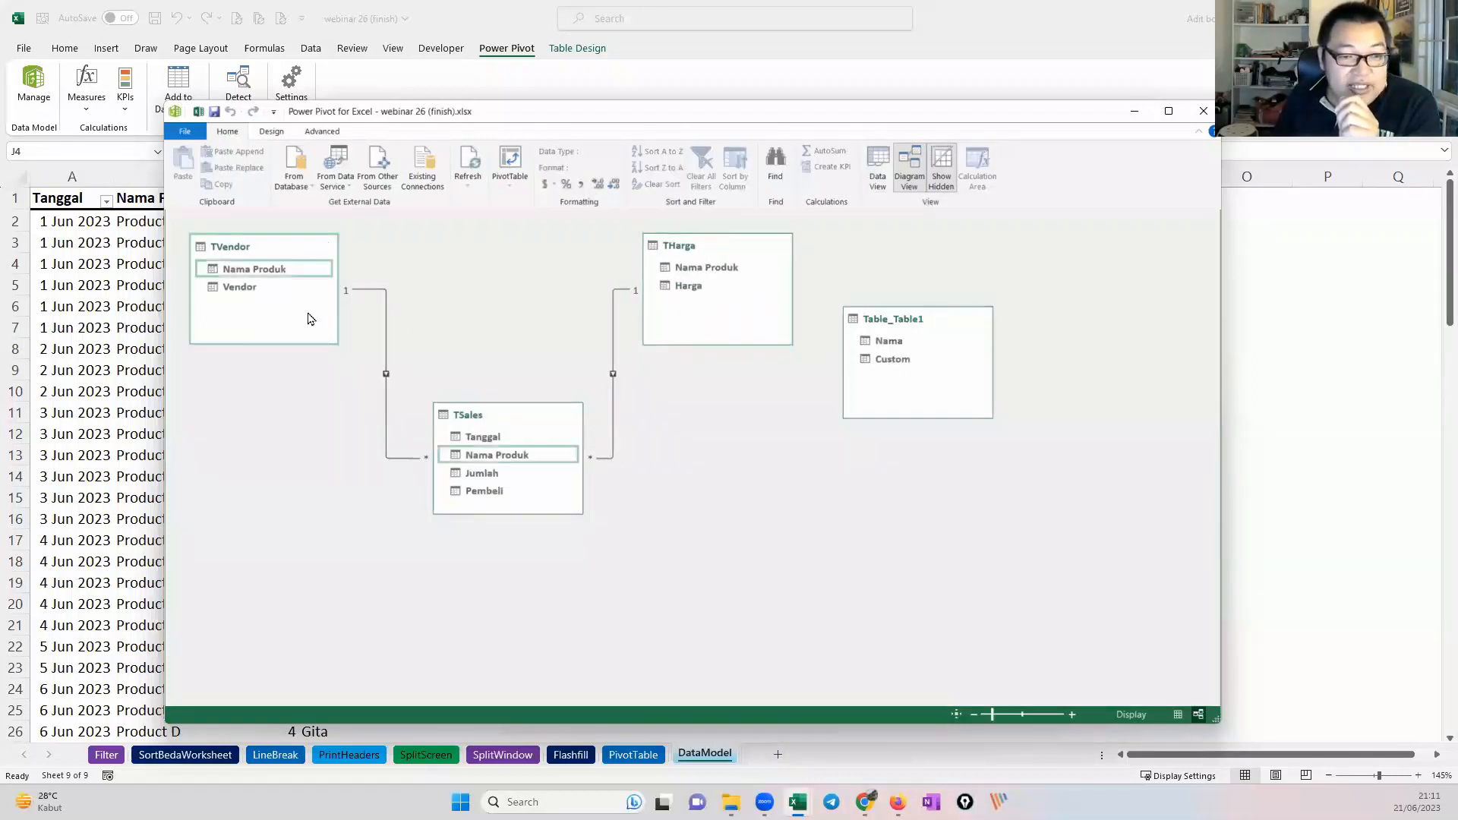
{"action": "left_click_drag", "start_coordinate": [477, 412], "coordinate": [483, 331]}
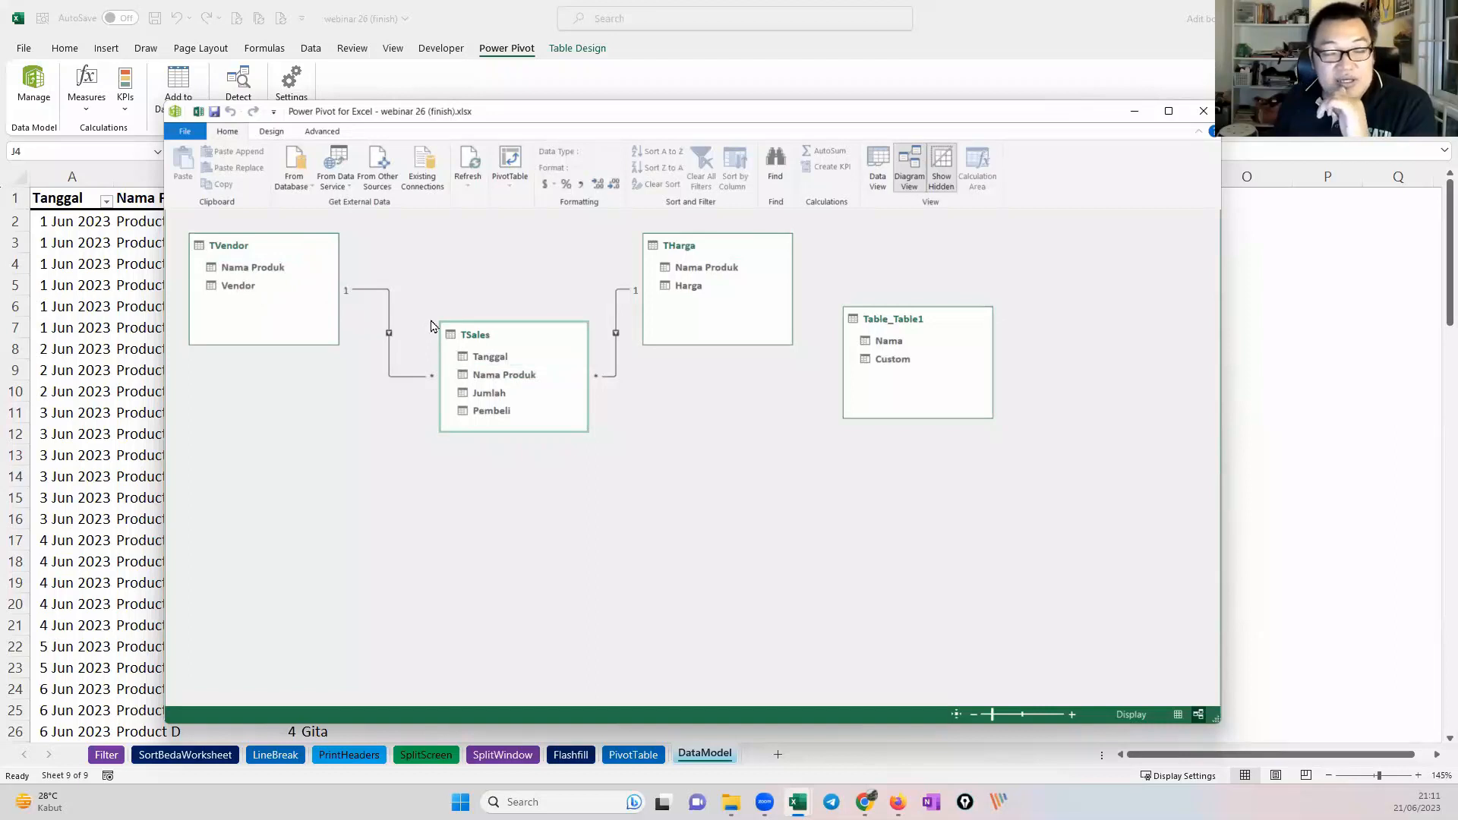
{"action": "left_click_drag", "start_coordinate": [888, 117], "coordinate": [868, 203]}
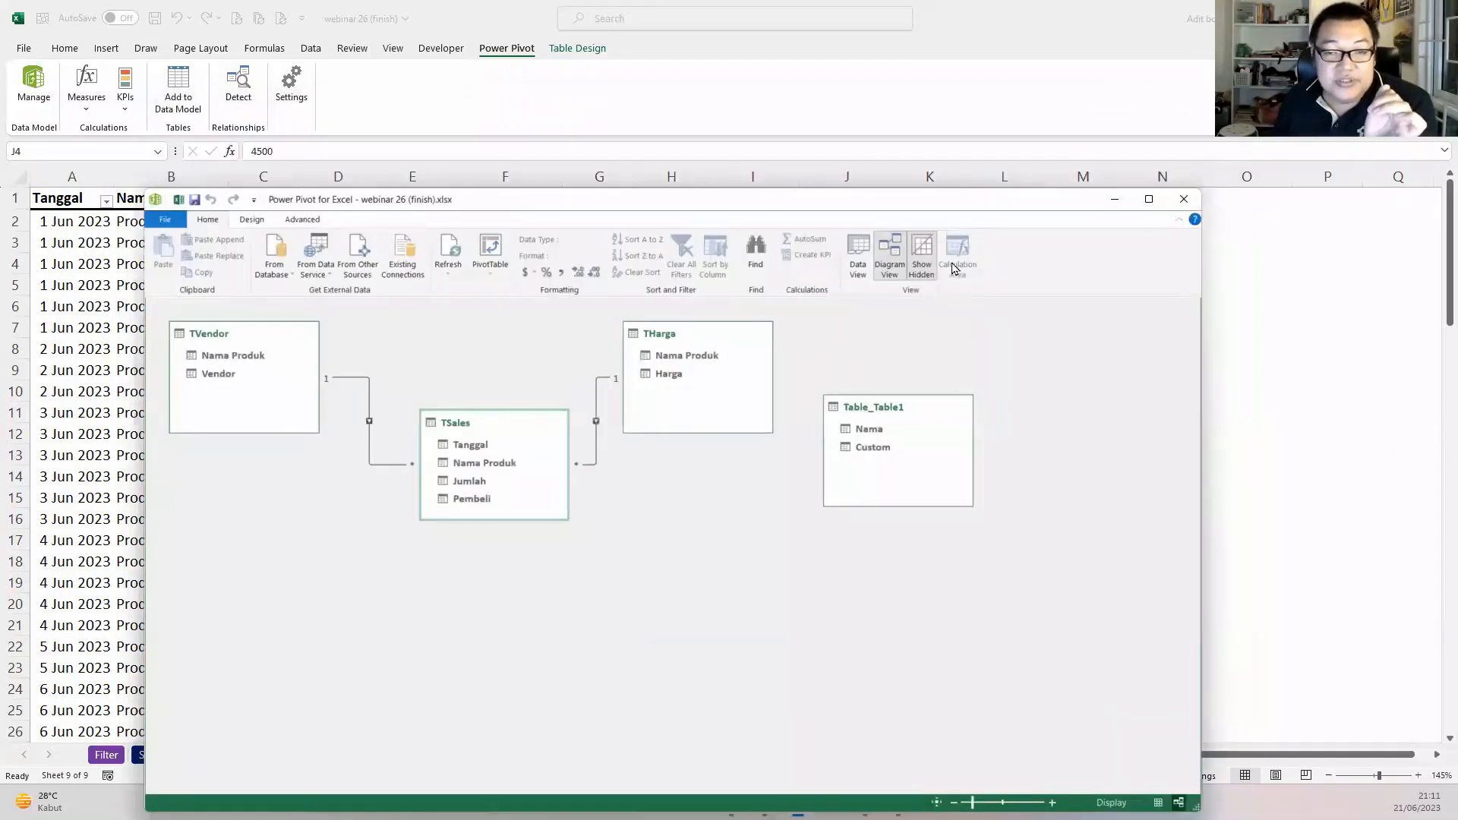
{"action": "left_click", "coordinate": [858, 267]}
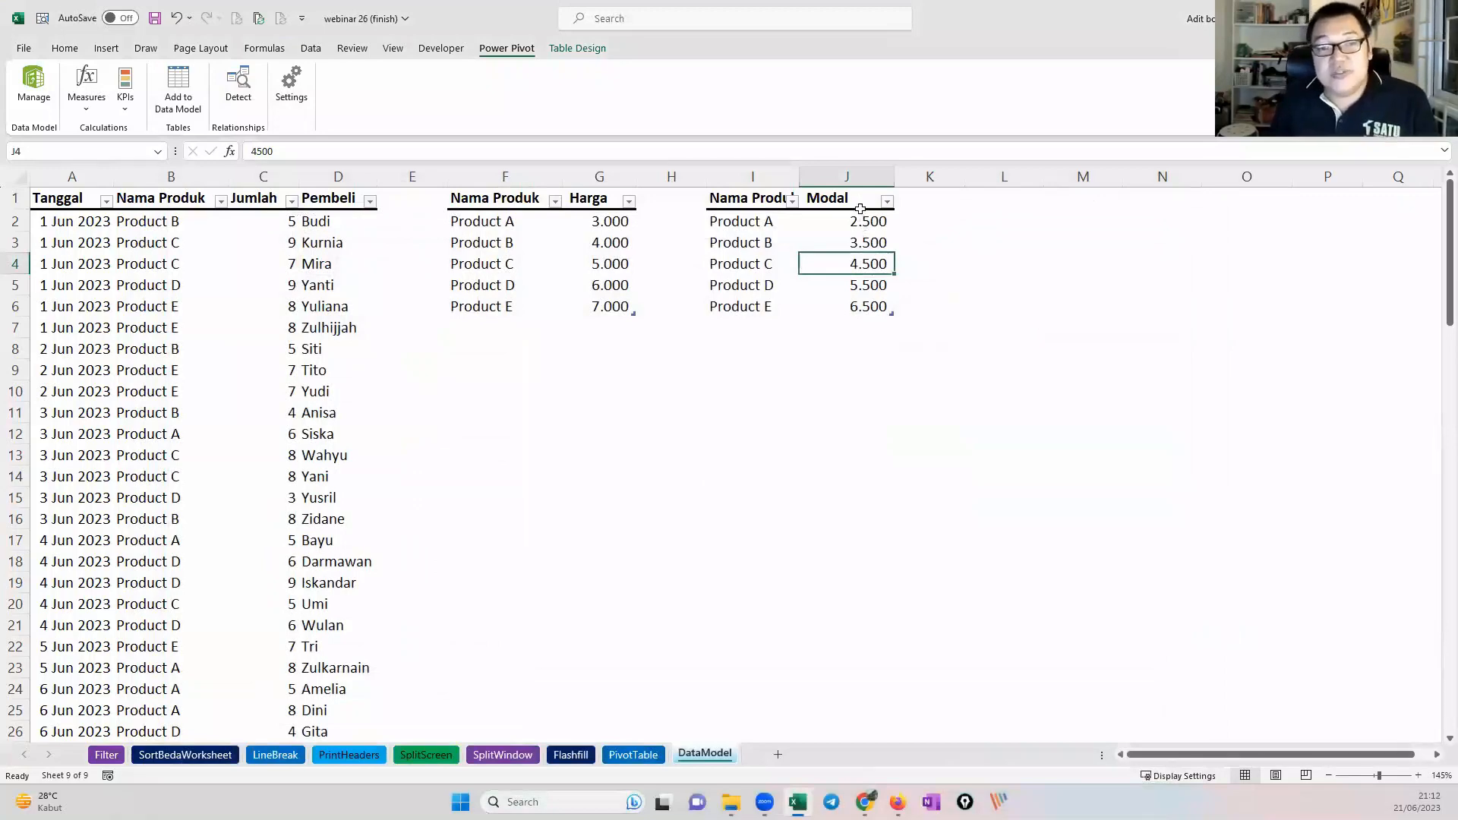
Step: Insert a PivotTable from the Data Model at cell L1 of the existing DataModel worksheet
{"action": "scroll", "coordinate": [881, 199], "scroll_direction": "down", "scroll_amount": 1}
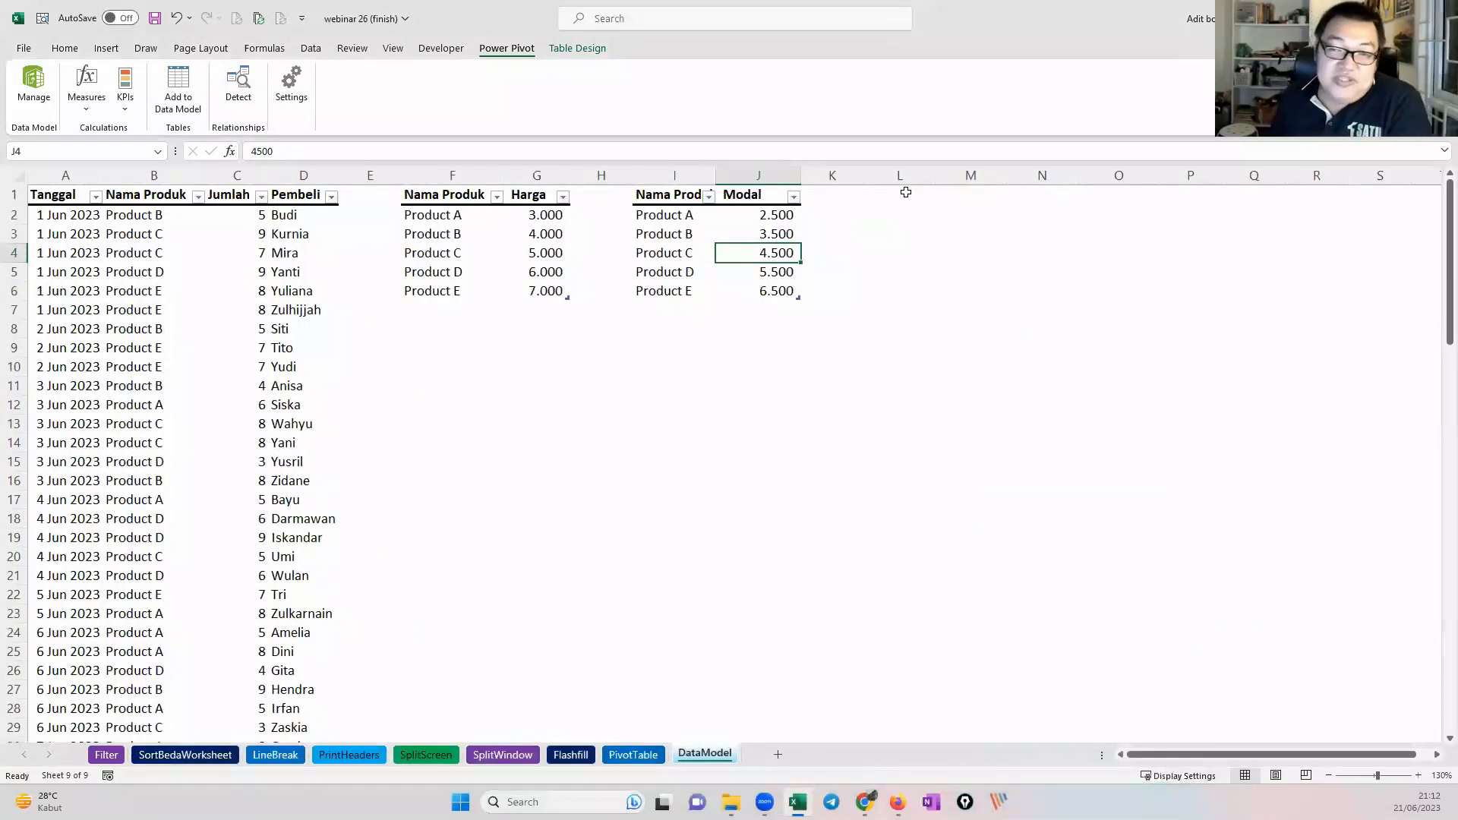
{"action": "left_click", "coordinate": [906, 192]}
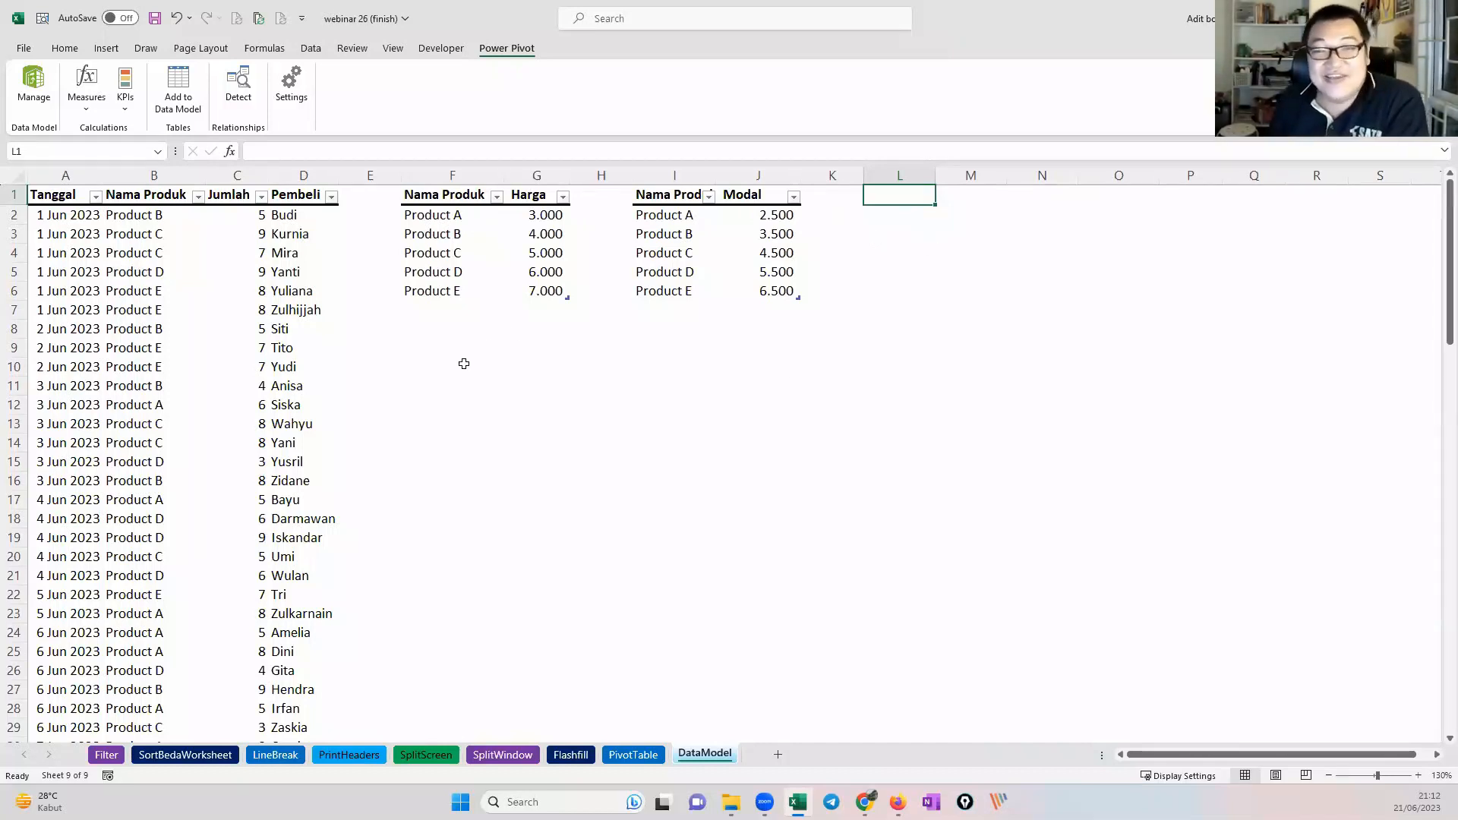
{"action": "left_click", "coordinate": [154, 272]}
{"action": "left_click", "coordinate": [106, 48]}
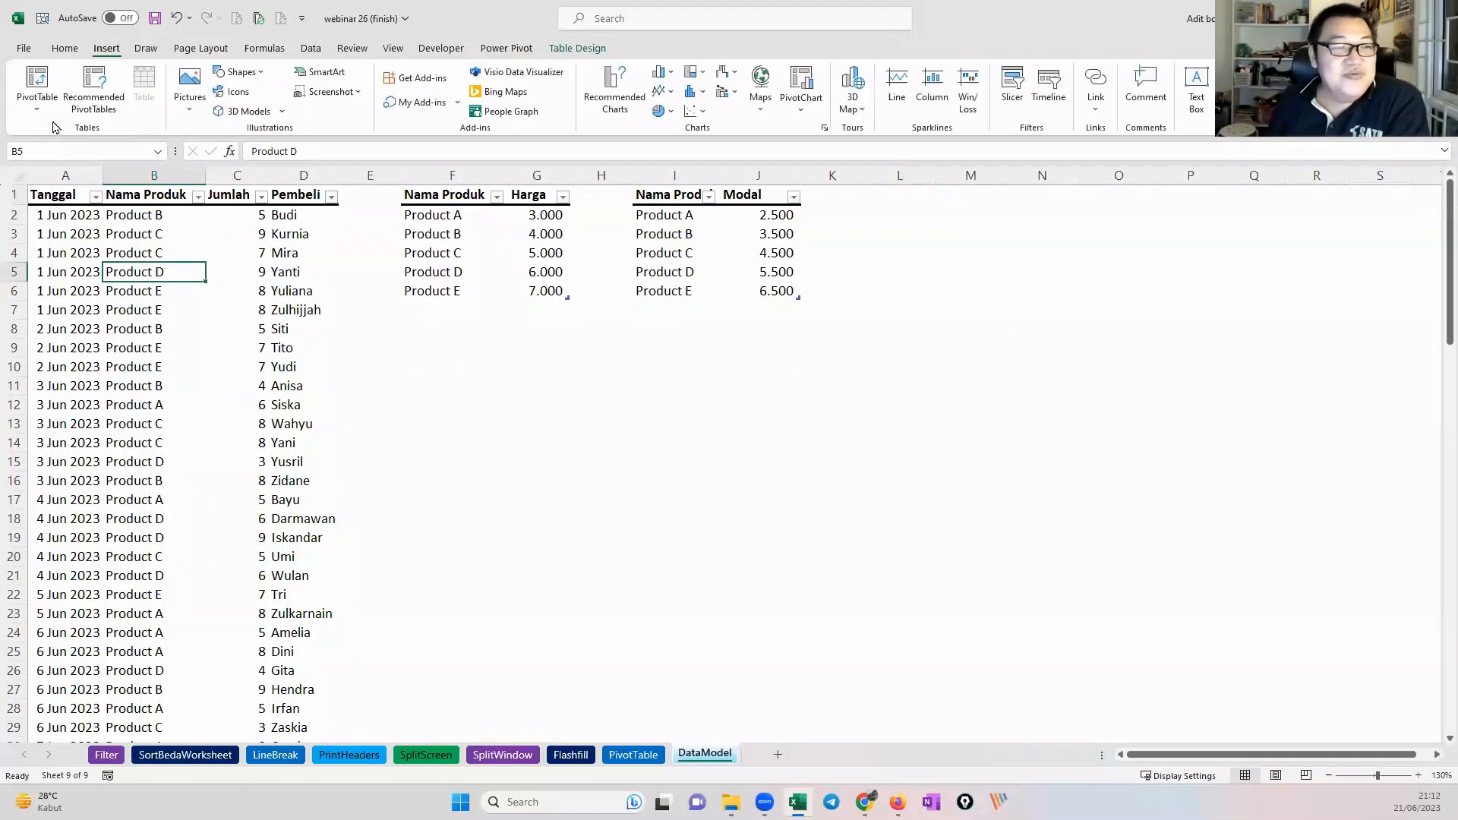
{"action": "left_click", "coordinate": [36, 99]}
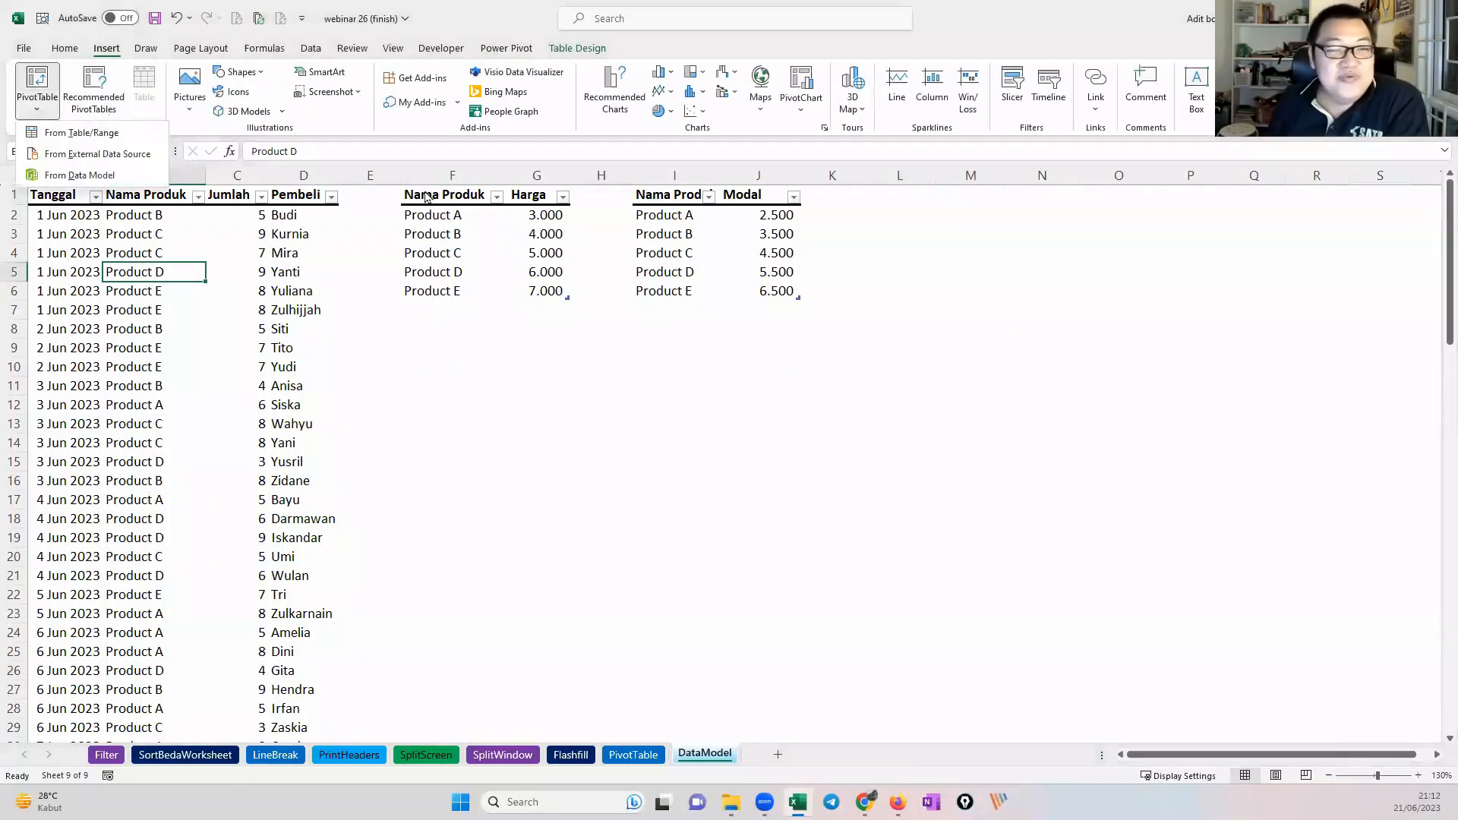
{"action": "left_click", "coordinate": [904, 200]}
{"action": "left_click", "coordinate": [911, 199]}
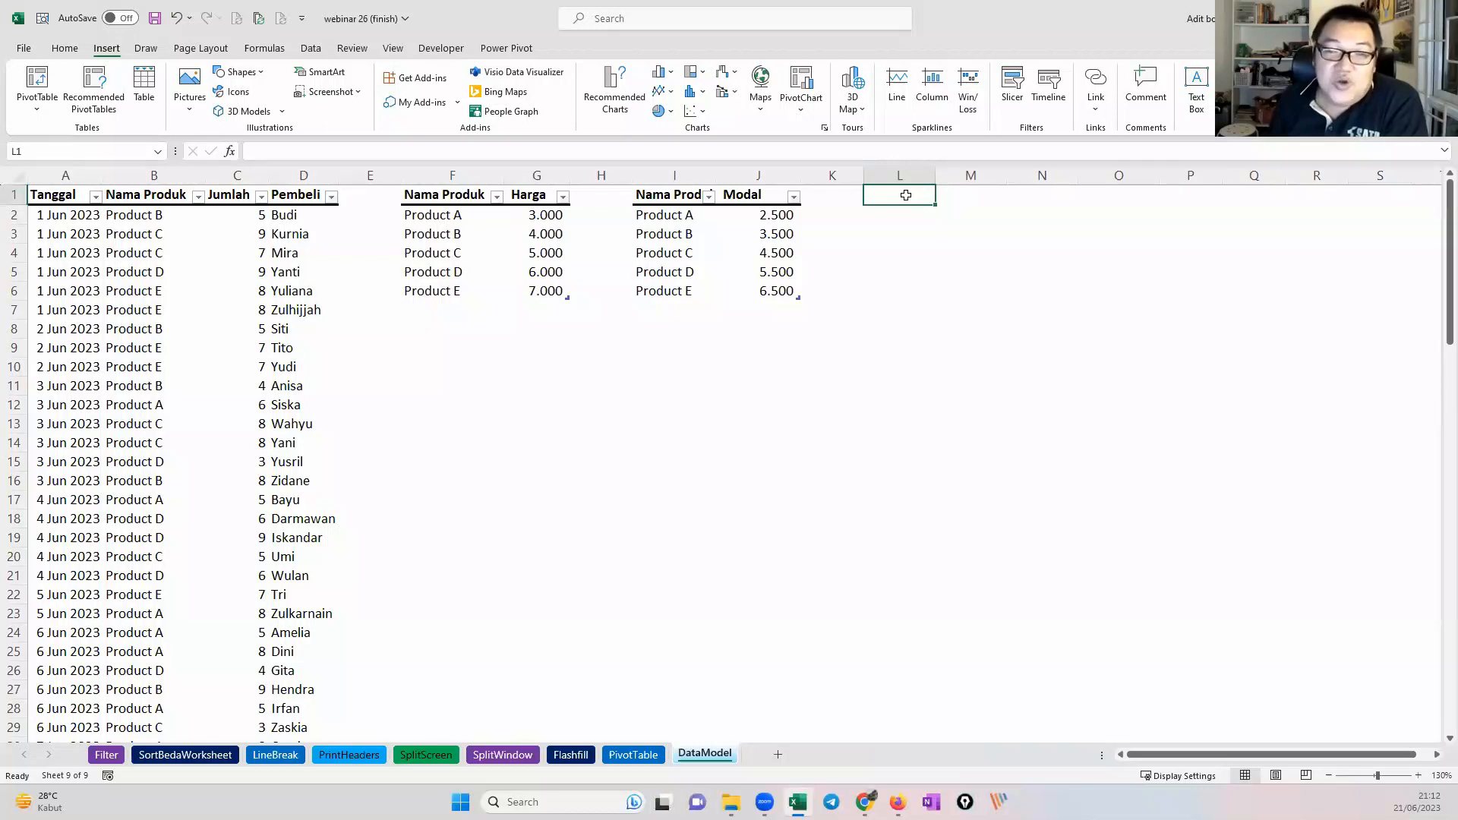
{"action": "left_click", "coordinate": [44, 108]}
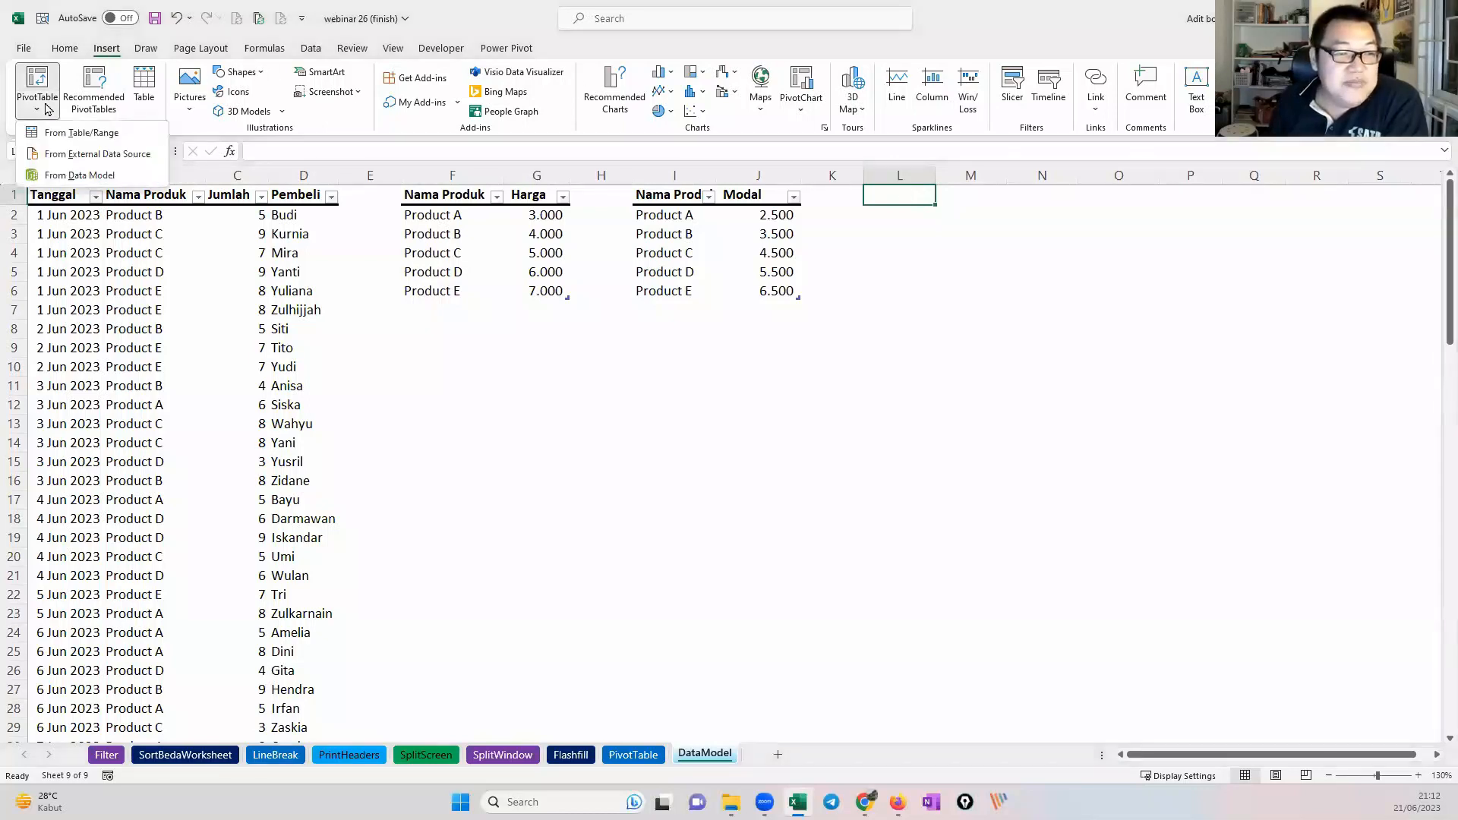
{"action": "left_click", "coordinate": [66, 183]}
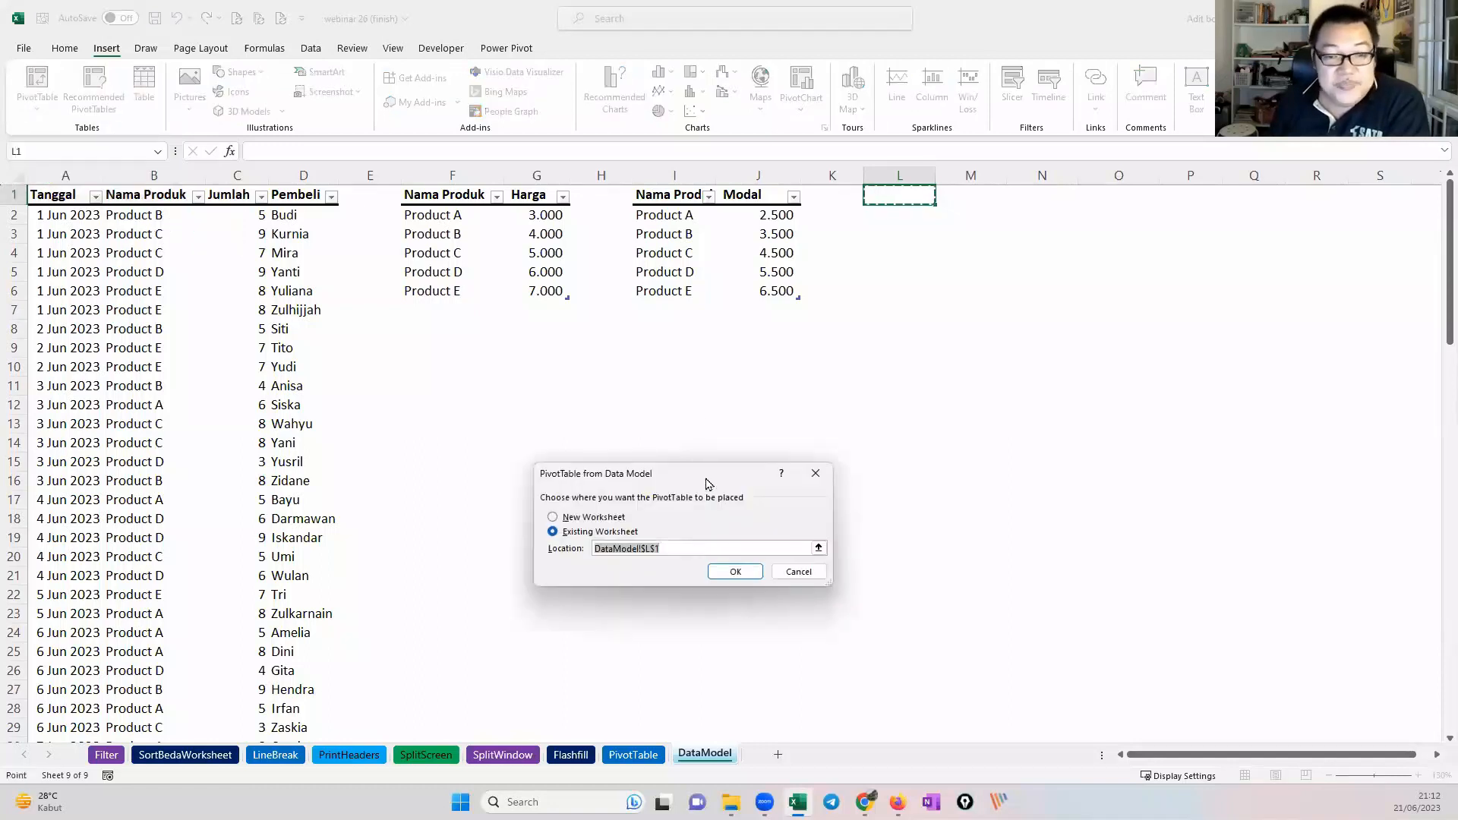
{"action": "left_click", "coordinate": [744, 577]}
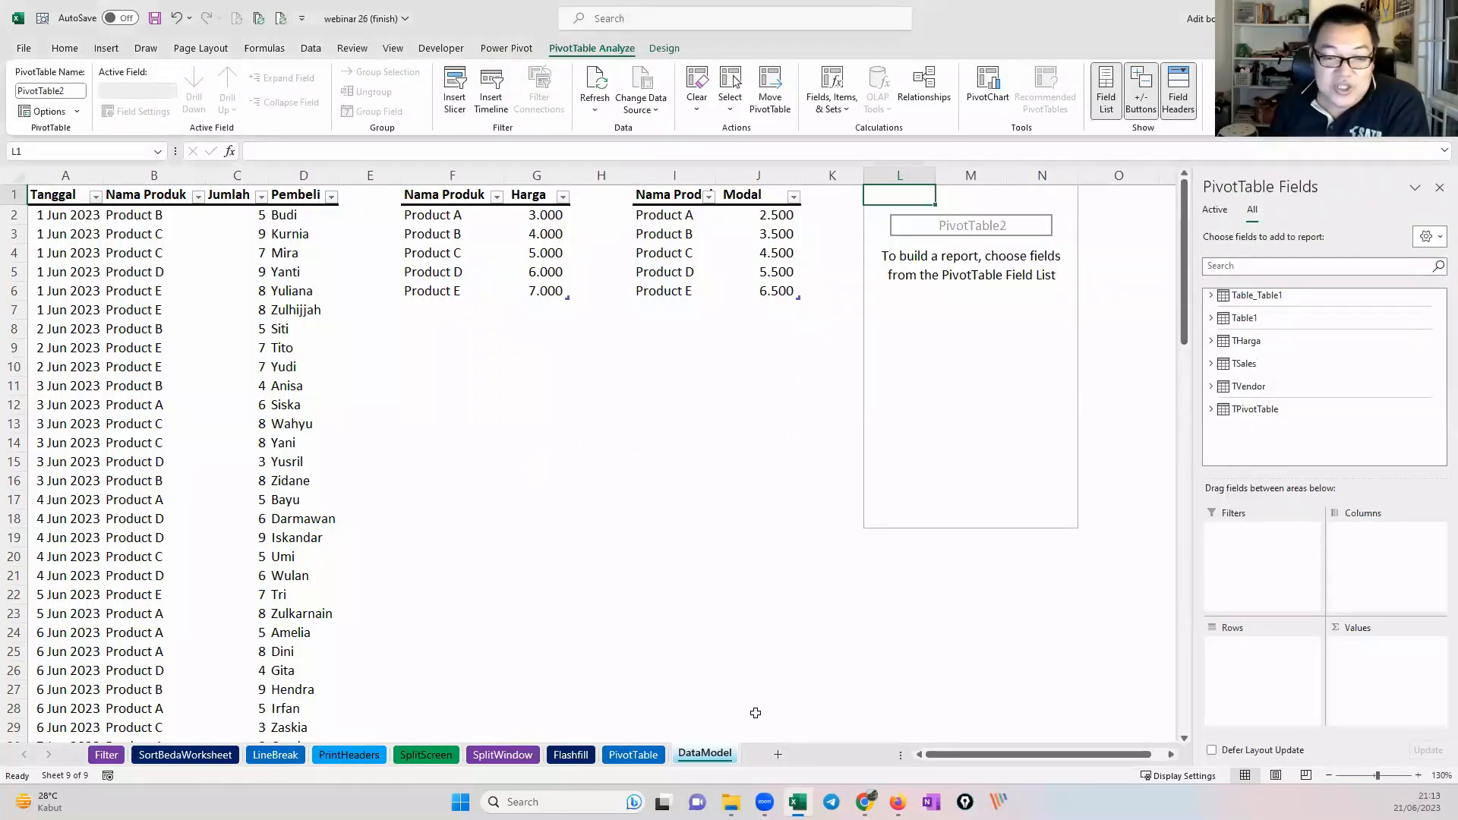
Step: Compare the field list of the PivotTable on the PivotTable sheet with that of the new Data Model PivotTable
{"action": "key", "text": "ctrl+Page_Up"}
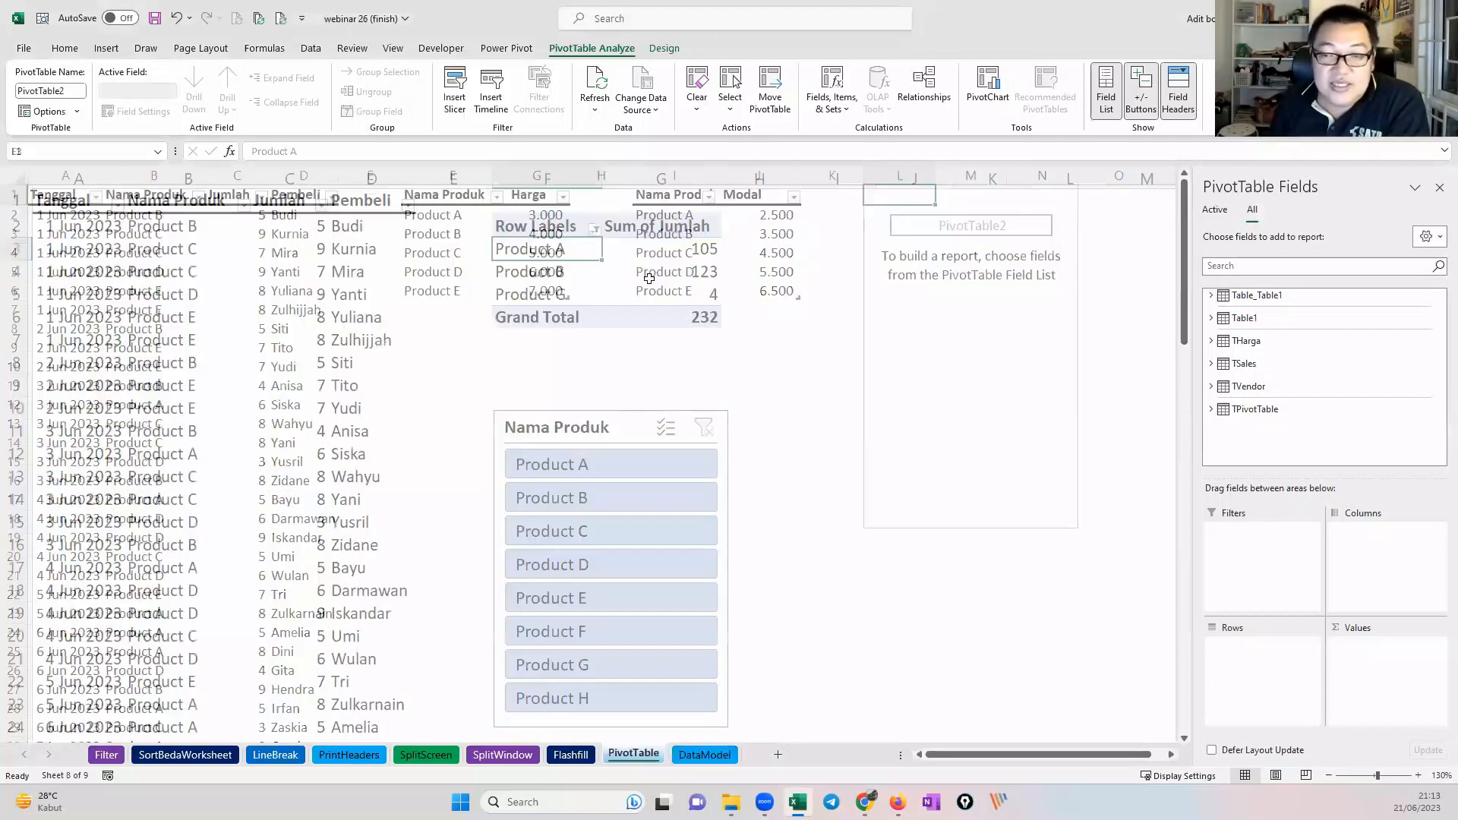
{"action": "key", "text": "Down"}
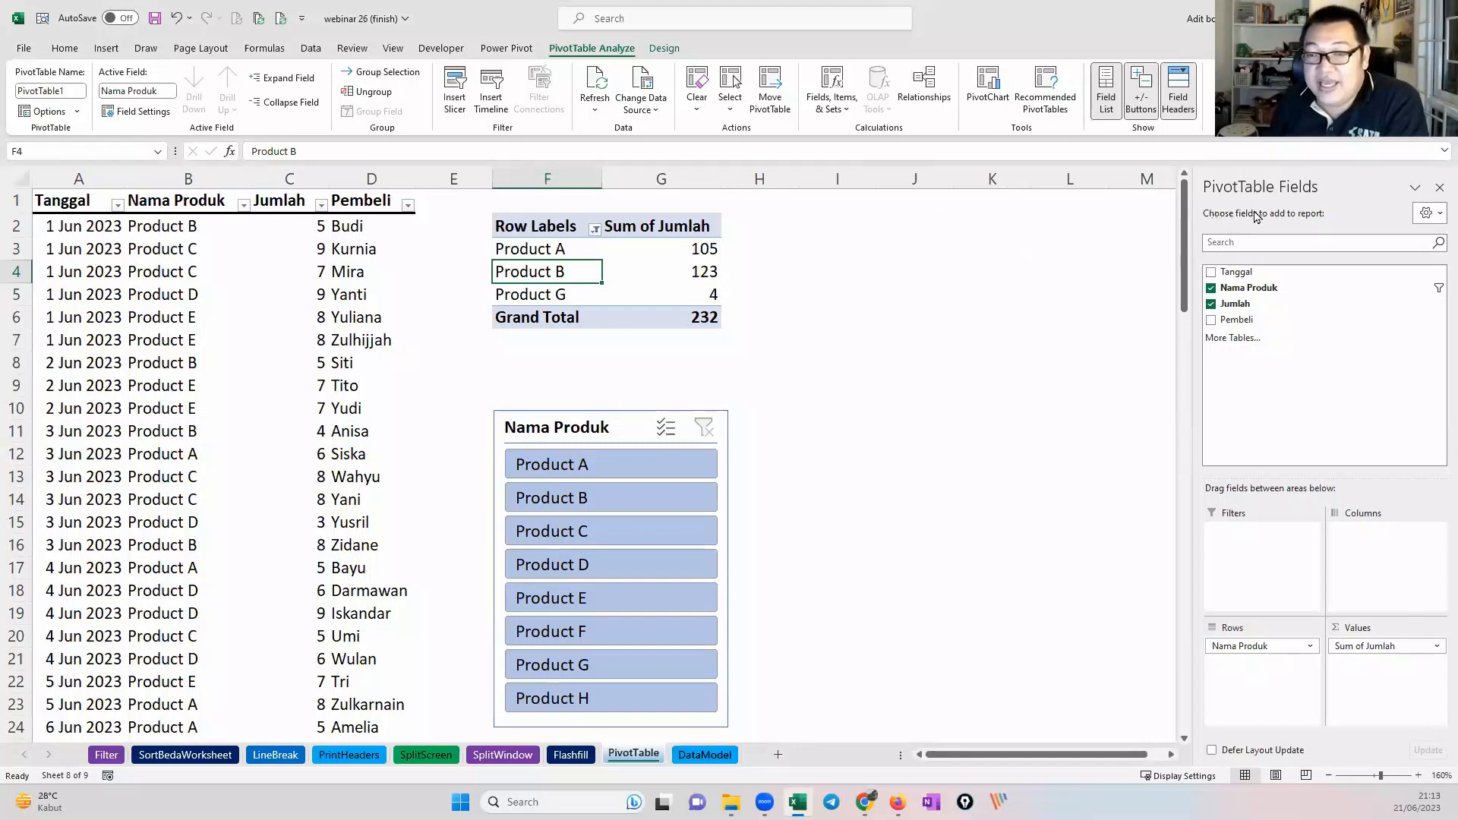
{"action": "key", "text": "ctrl+Page_Down"}
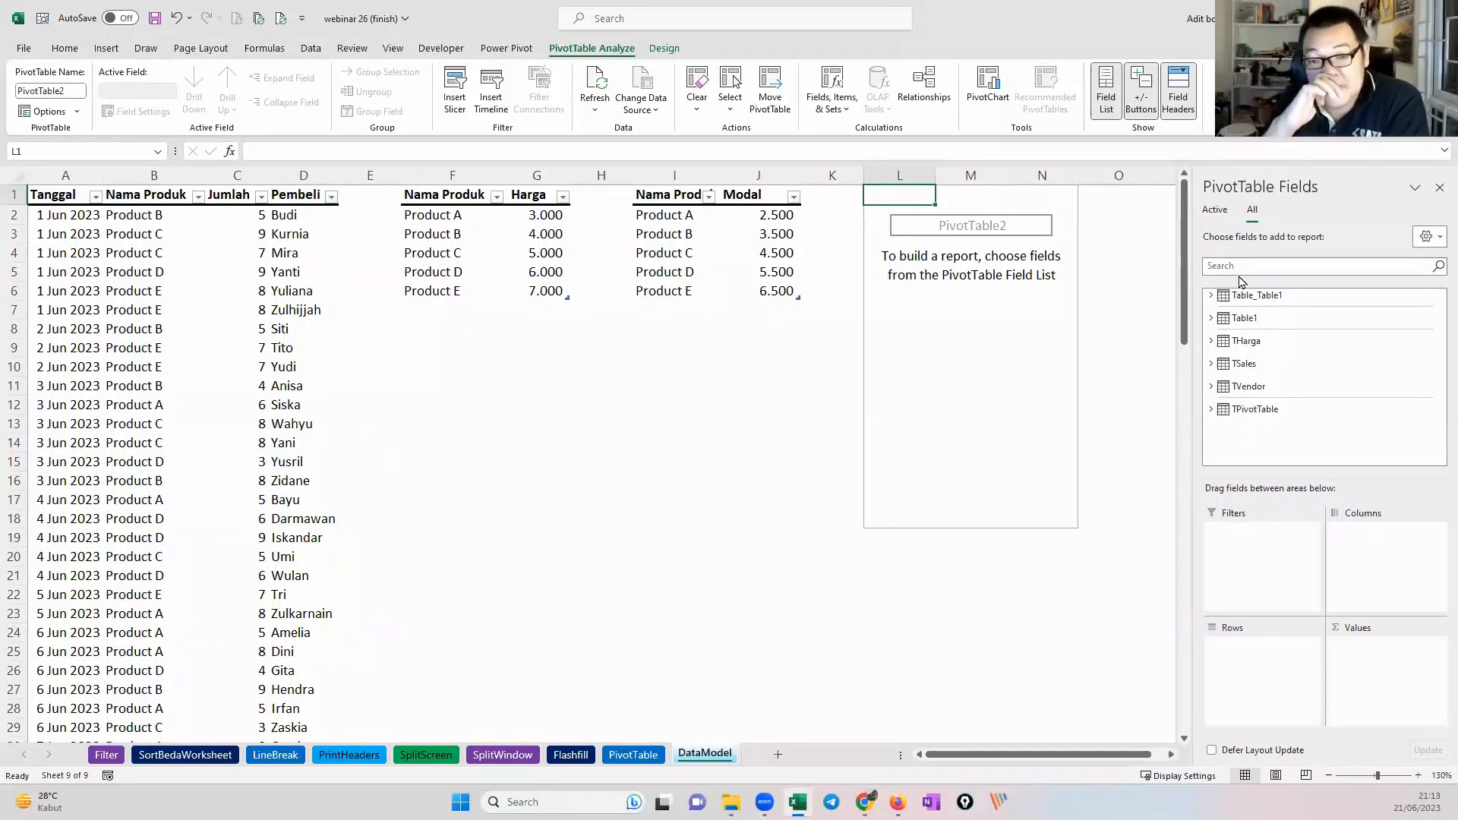
Step: Add Nama Produk from the TSales table to the rows of the new PivotTable
{"action": "left_click", "coordinate": [1212, 365]}
{"action": "left_click_drag", "start_coordinate": [1276, 395], "coordinate": [1278, 662]}
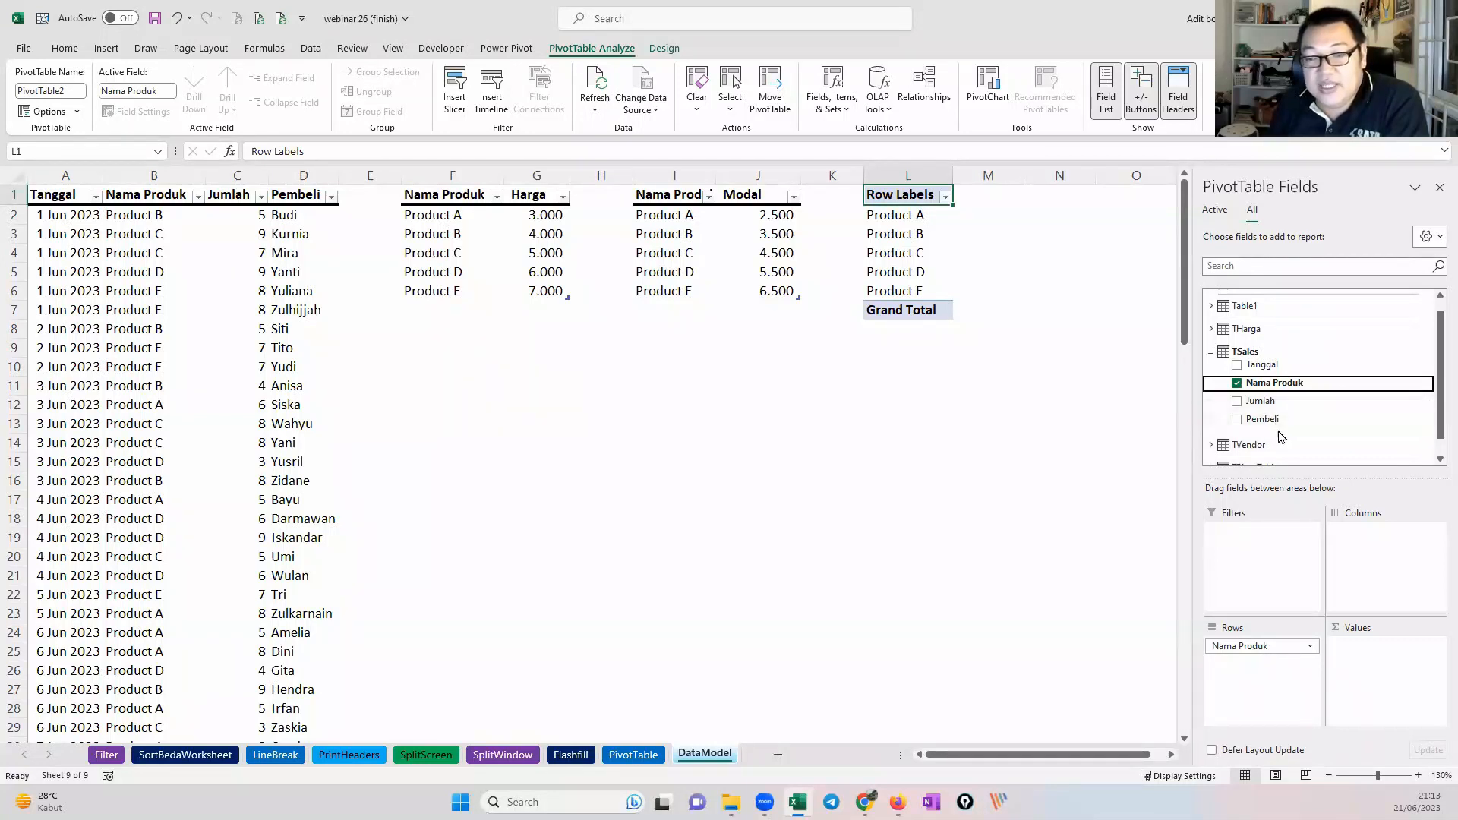
Step: Try summing Harga from the THarga table as a PivotTable value, and remove it again
{"action": "scroll", "coordinate": [1281, 436], "scroll_direction": "down", "scroll_amount": 1}
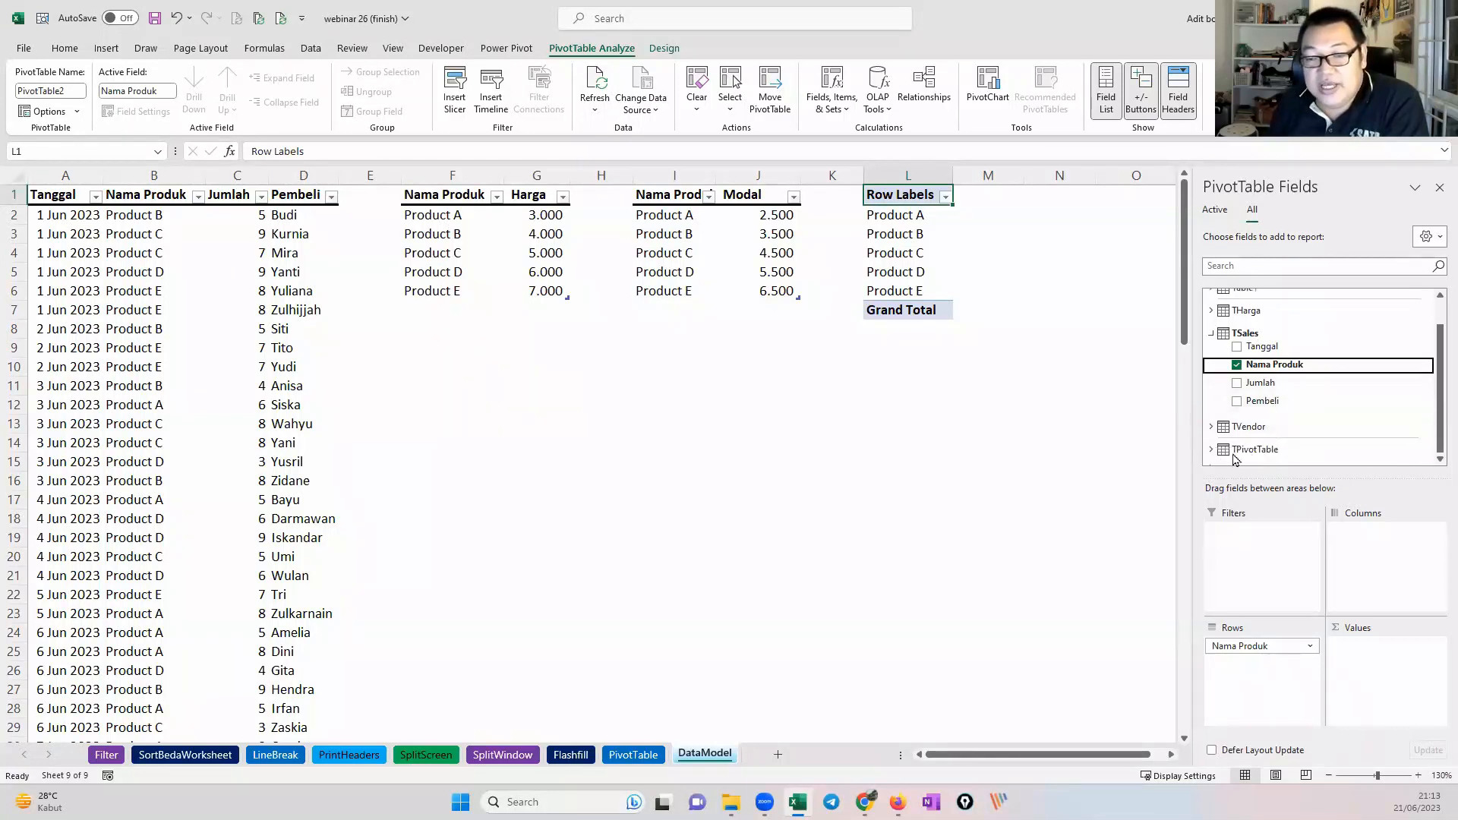
{"action": "left_click", "coordinate": [1211, 311]}
{"action": "left_click_drag", "start_coordinate": [1265, 345], "coordinate": [1394, 678]}
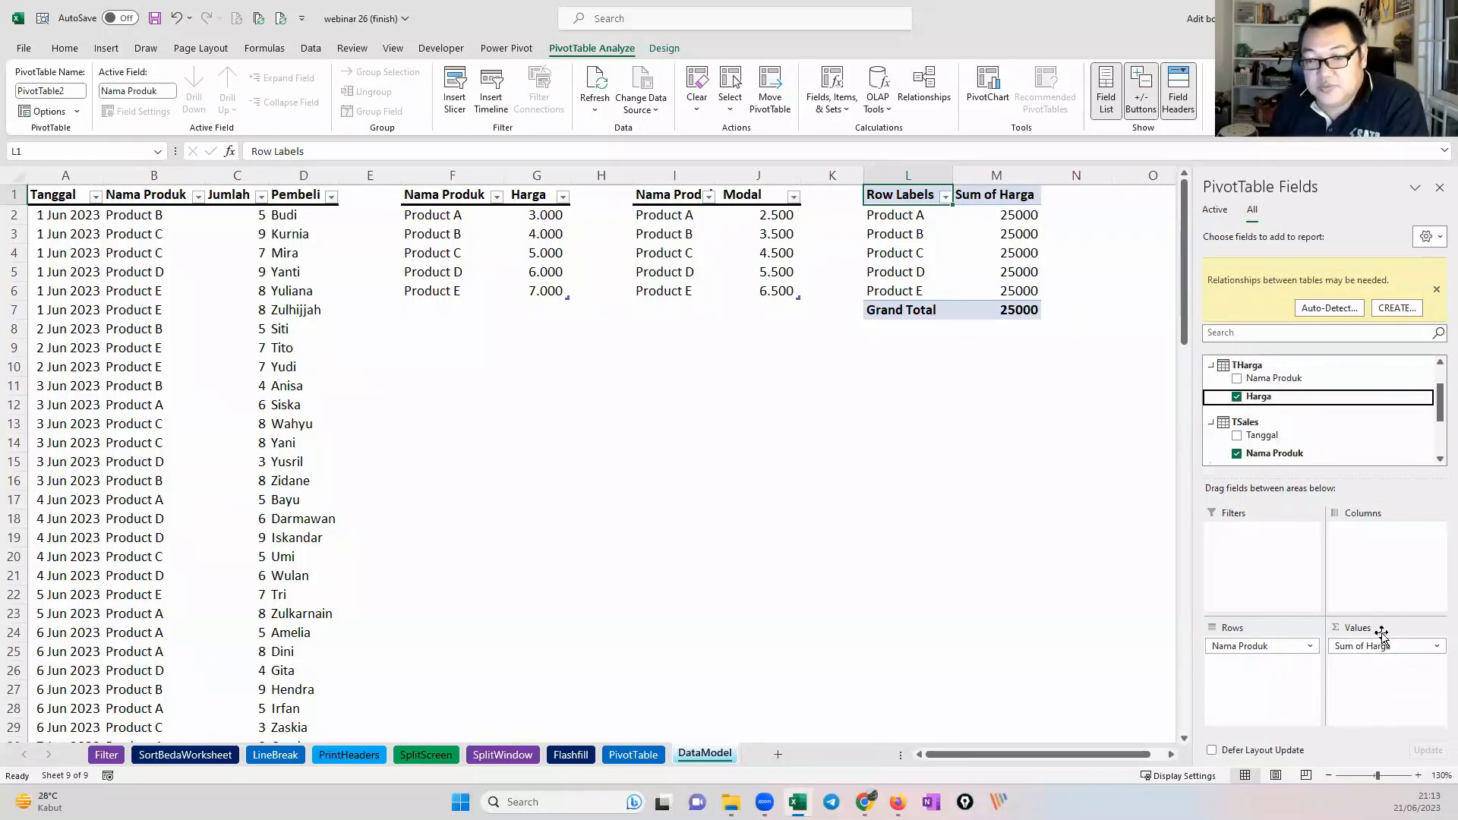
{"action": "left_click_drag", "start_coordinate": [1382, 647], "coordinate": [1296, 445]}
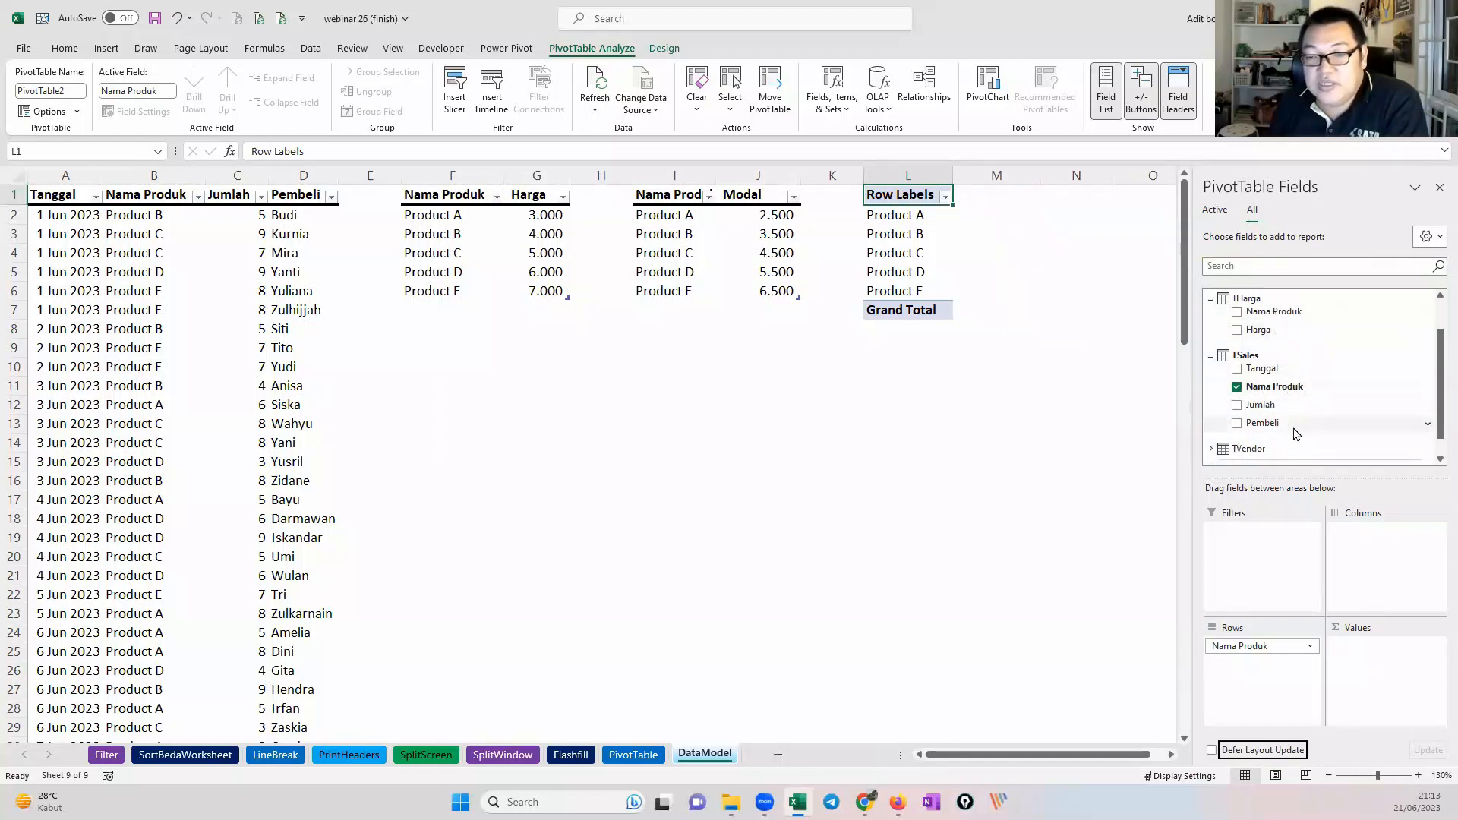
Step: Try Vendor from the TVendor table as a PivotTable value, including relationship auto-detection and a review of the existing relationships
{"action": "scroll", "coordinate": [1276, 442], "scroll_direction": "down", "scroll_amount": 1}
{"action": "left_click", "coordinate": [1260, 425]}
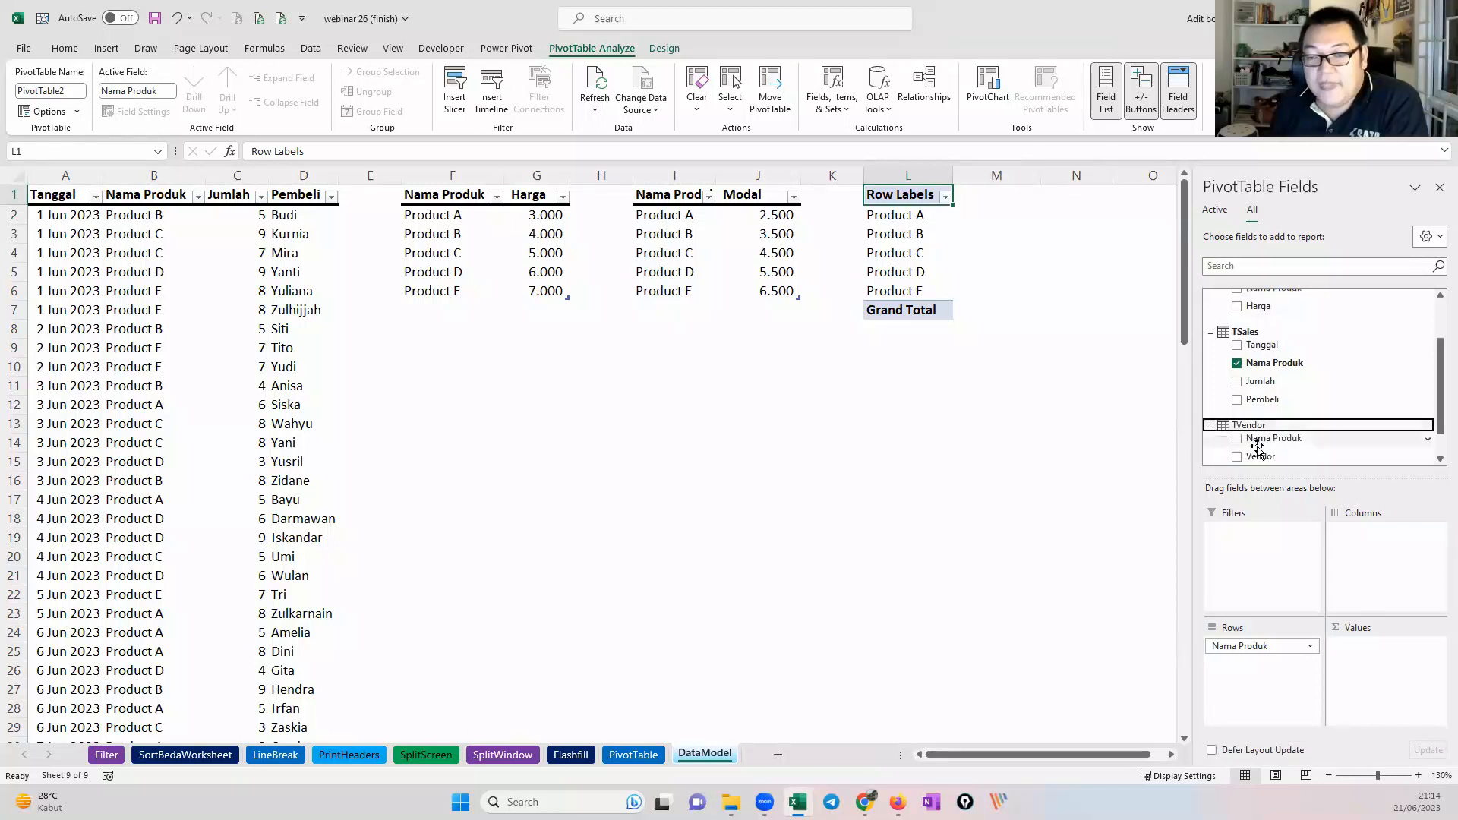
{"action": "left_click_drag", "start_coordinate": [1281, 458], "coordinate": [1403, 688]}
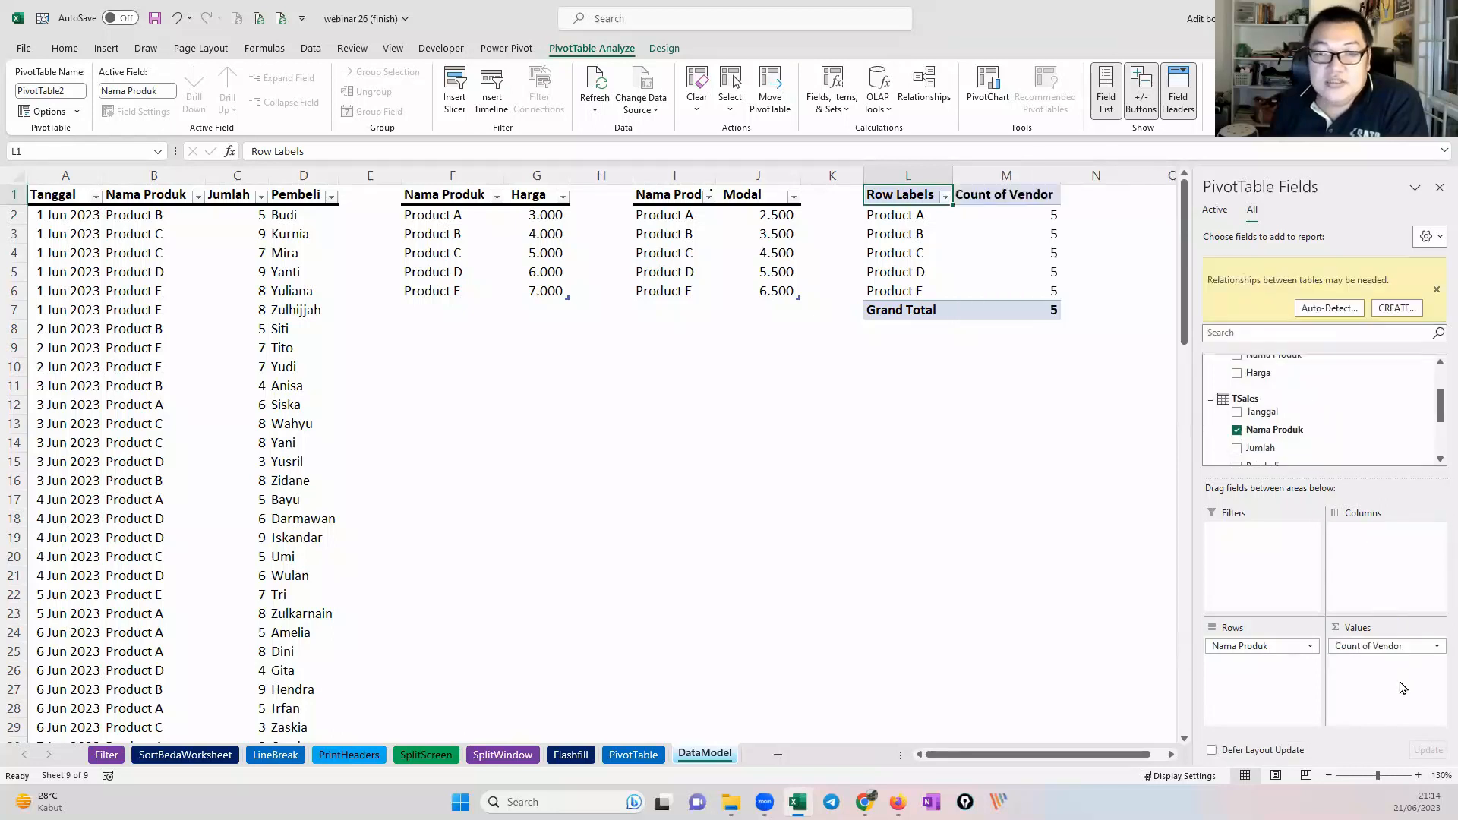
{"action": "left_click", "coordinate": [1345, 308]}
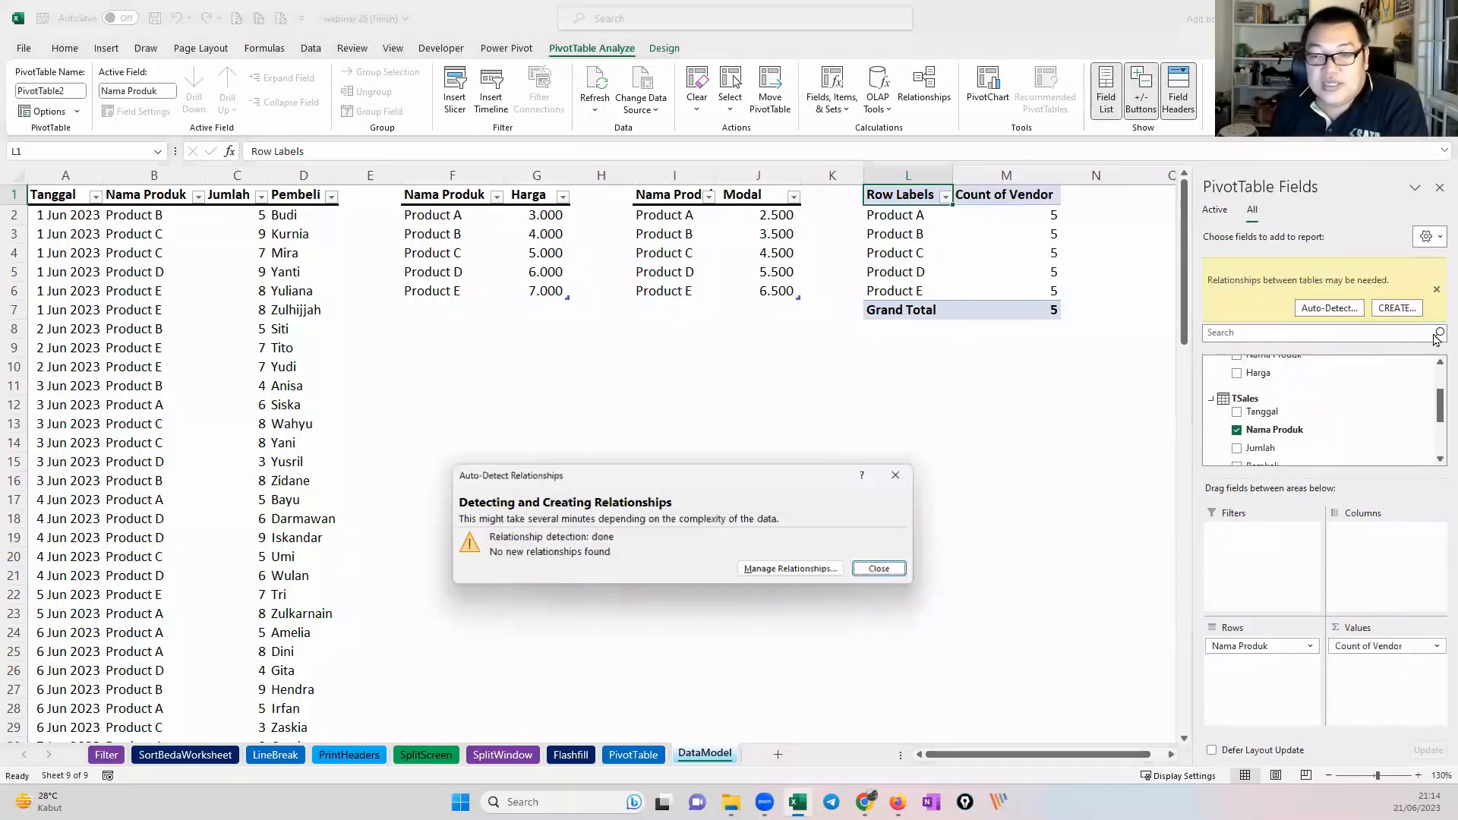
{"action": "left_click", "coordinate": [841, 569]}
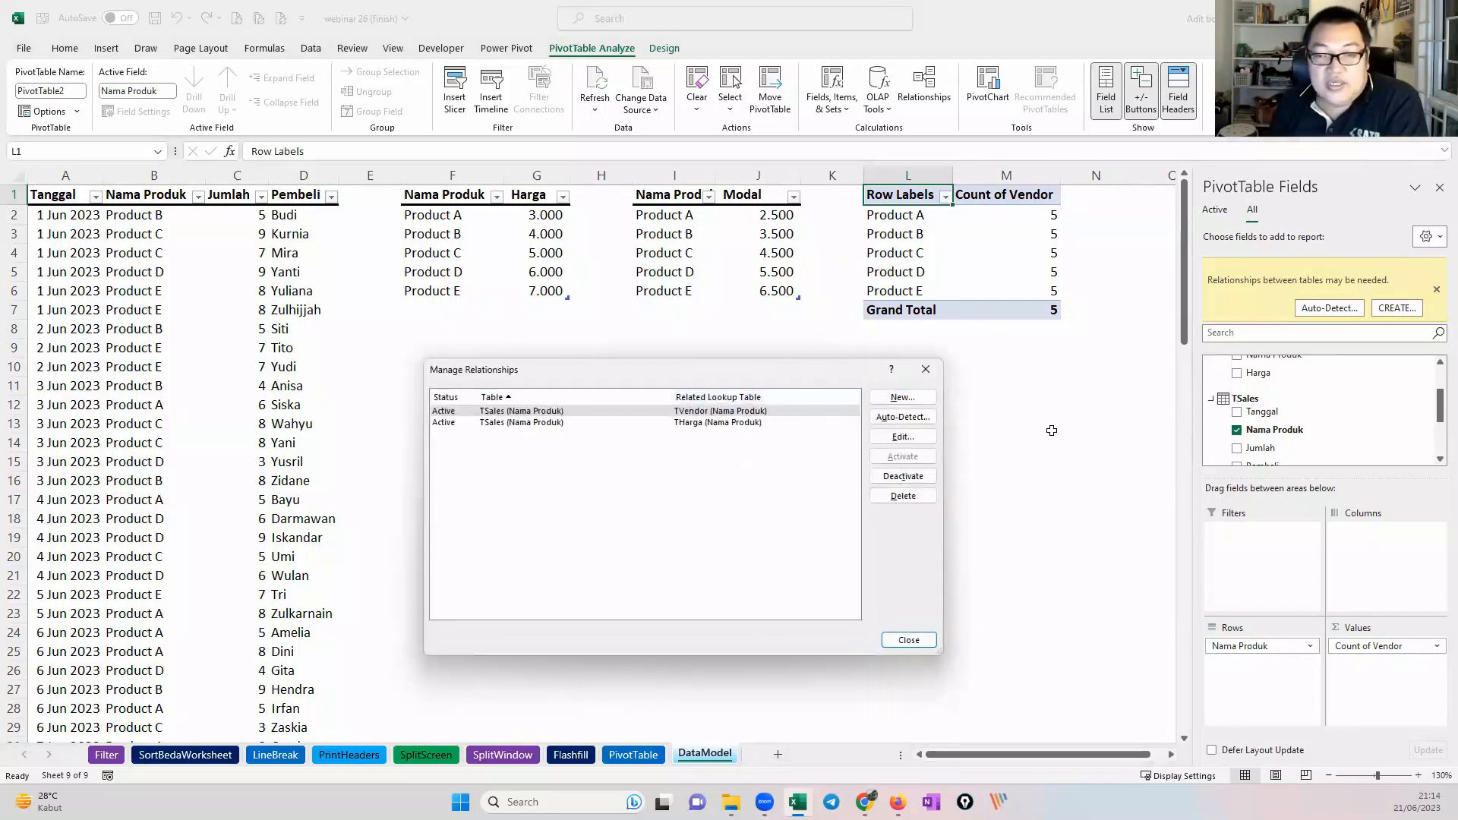
{"action": "key", "text": "Escape"}
{"action": "left_click", "coordinate": [1436, 289]}
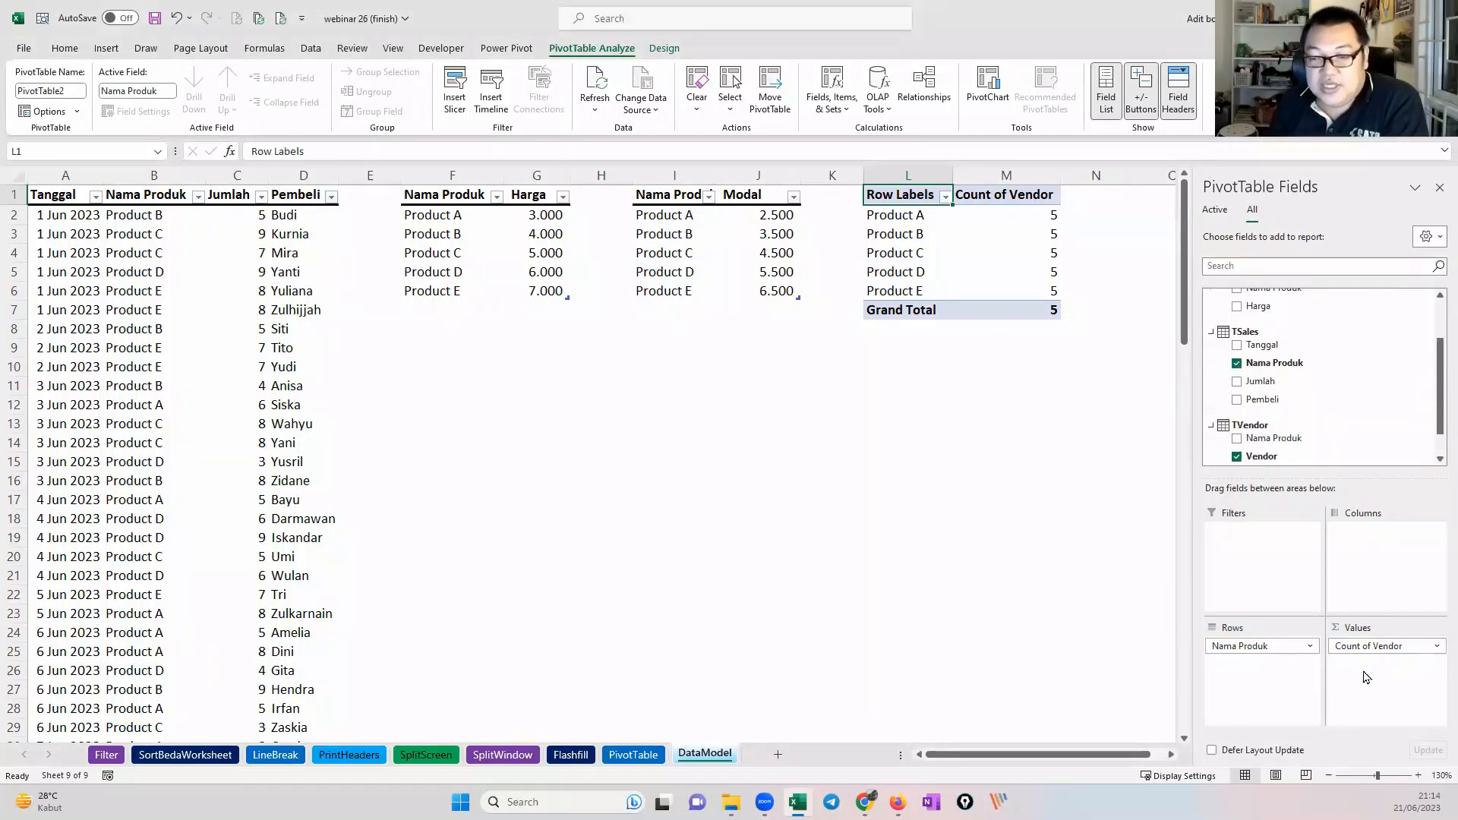
{"action": "left_click_drag", "start_coordinate": [1366, 646], "coordinate": [1337, 323]}
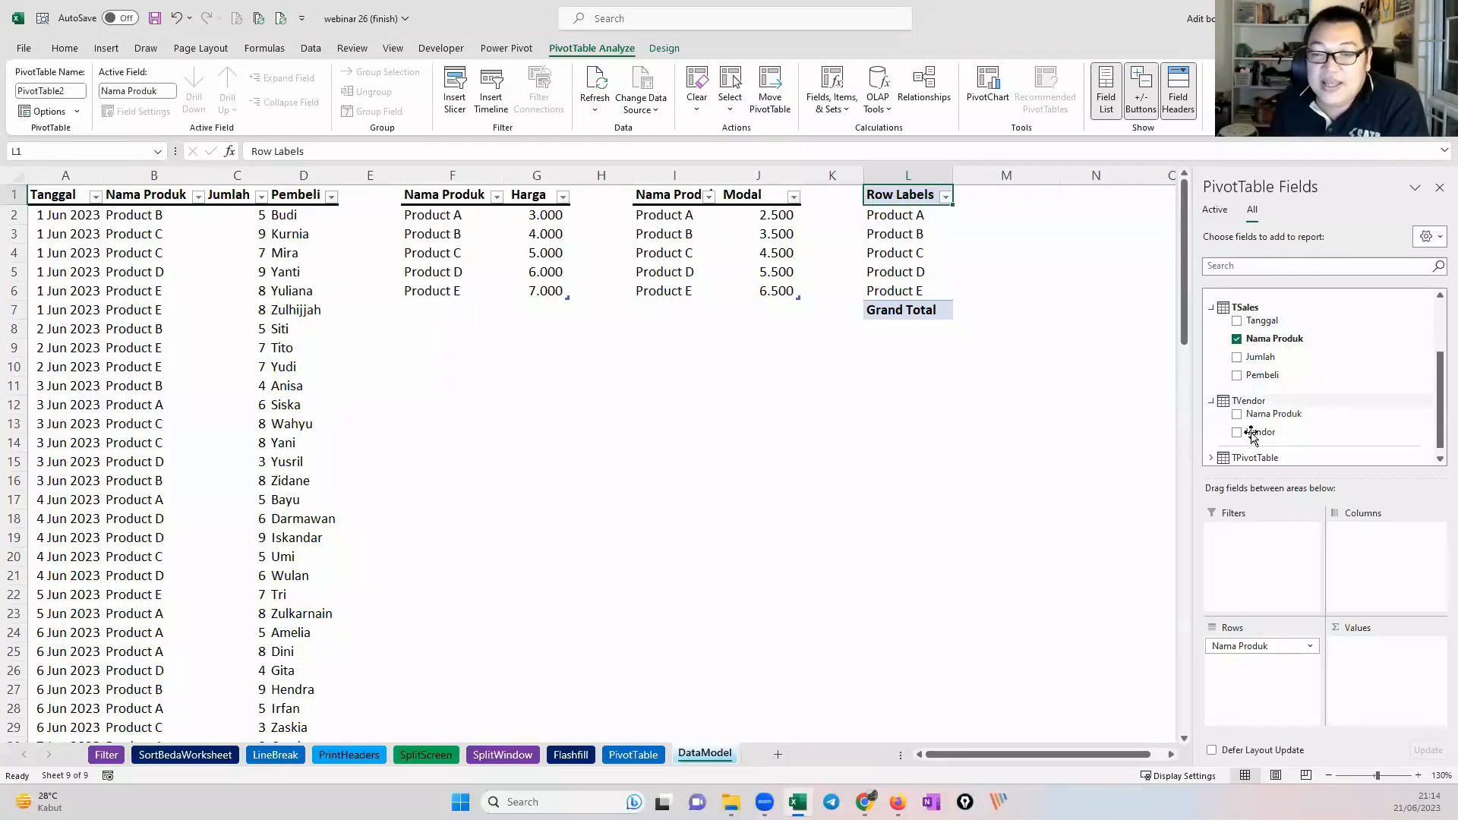
Step: Add Jumlah from the TSales table to the PivotTable as a summed value
{"action": "scroll", "coordinate": [1273, 368], "scroll_direction": "down", "scroll_amount": 1}
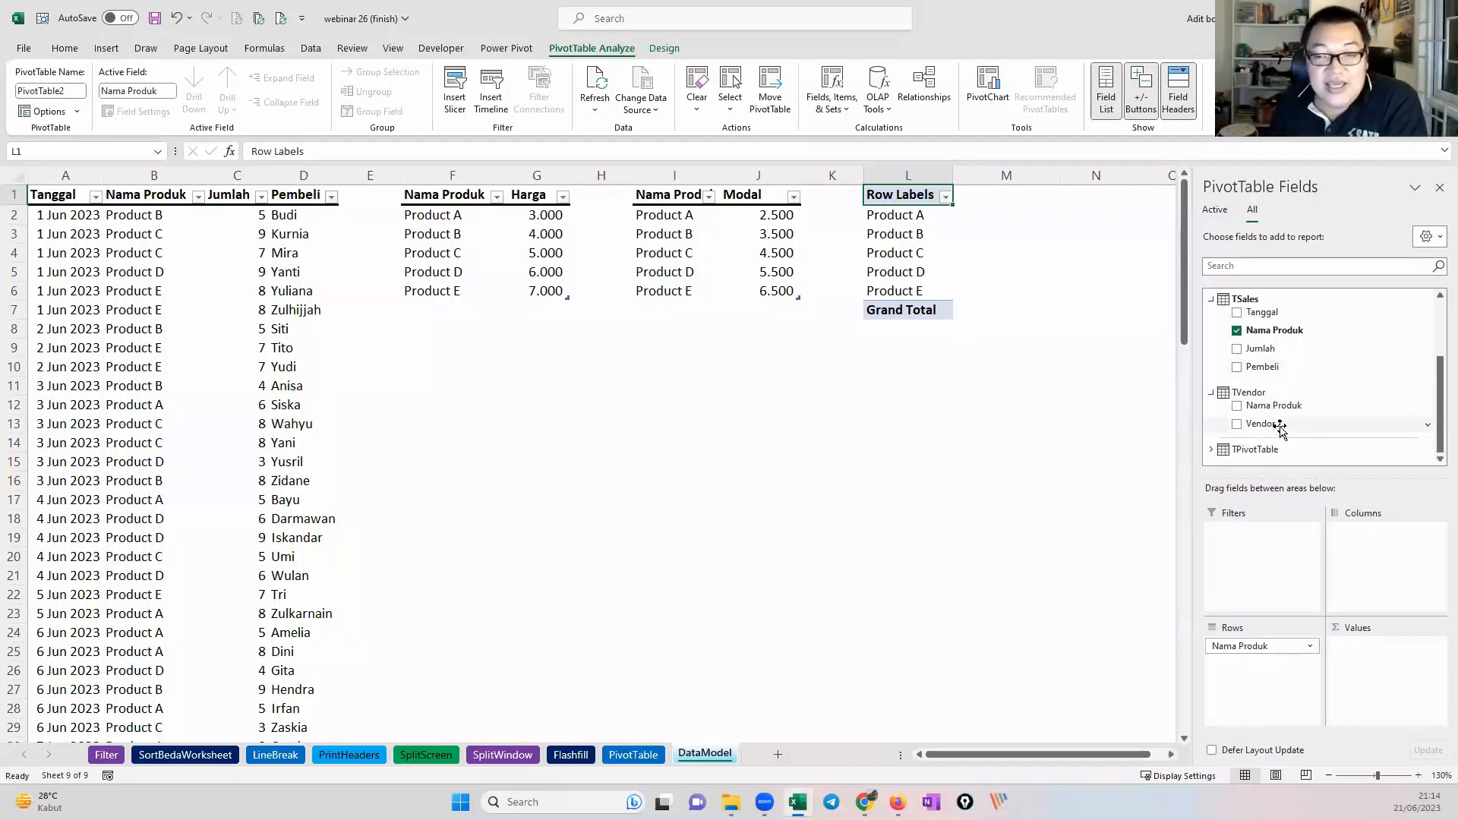
{"action": "left_click_drag", "start_coordinate": [1282, 351], "coordinate": [1383, 649]}
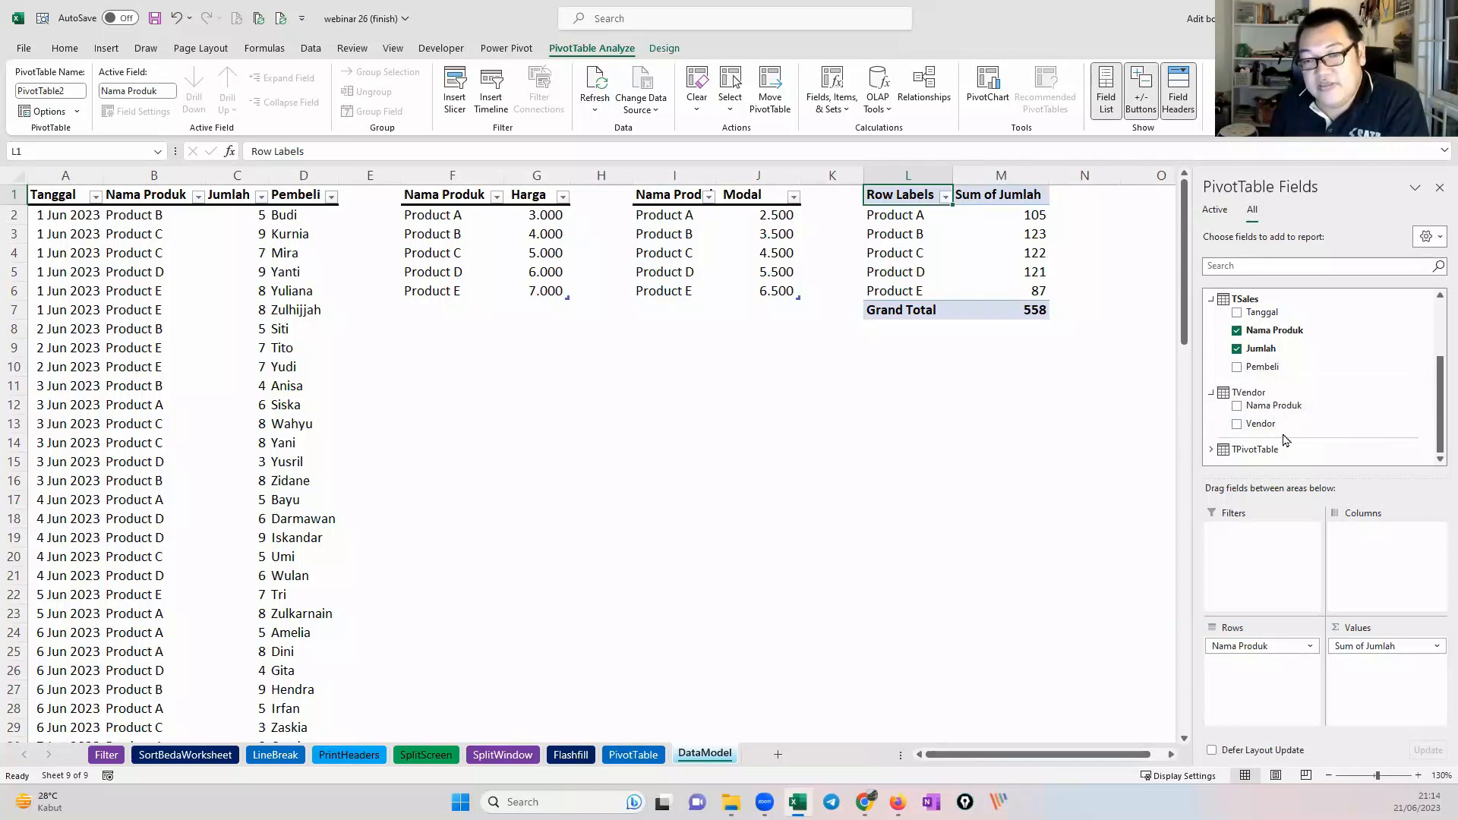
Step: Try adding Vendor from TVendor as a second value beside Jumlah, and remove it again
{"action": "left_click_drag", "start_coordinate": [1270, 426], "coordinate": [1386, 664]}
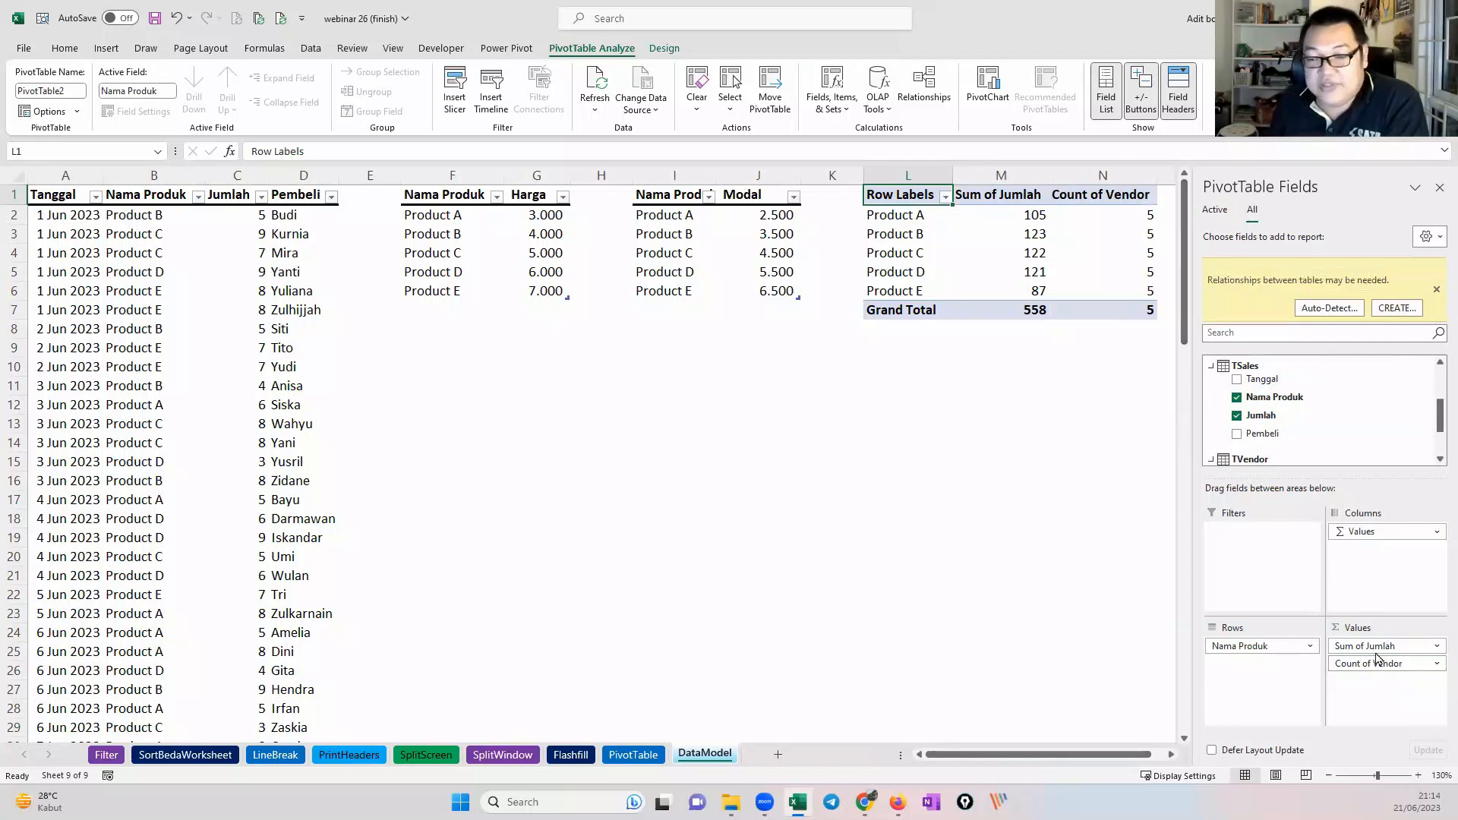
{"action": "left_click_drag", "start_coordinate": [1378, 657], "coordinate": [1348, 440]}
{"action": "left_click_drag", "start_coordinate": [1410, 372], "coordinate": [1406, 337]}
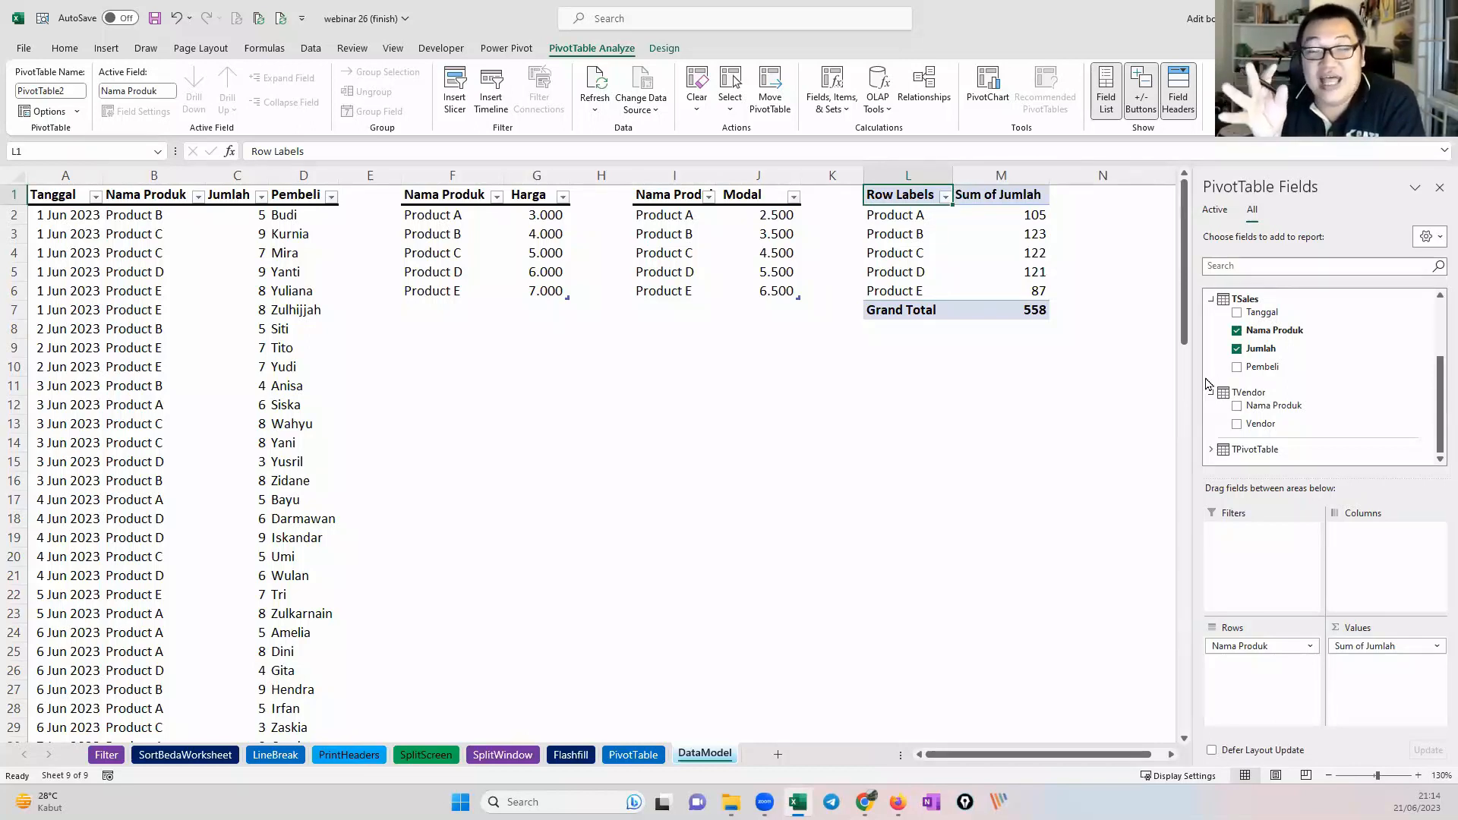
{"action": "left_click_drag", "start_coordinate": [61, 196], "coordinate": [301, 444]}
{"action": "left_click_drag", "start_coordinate": [456, 215], "coordinate": [546, 272]}
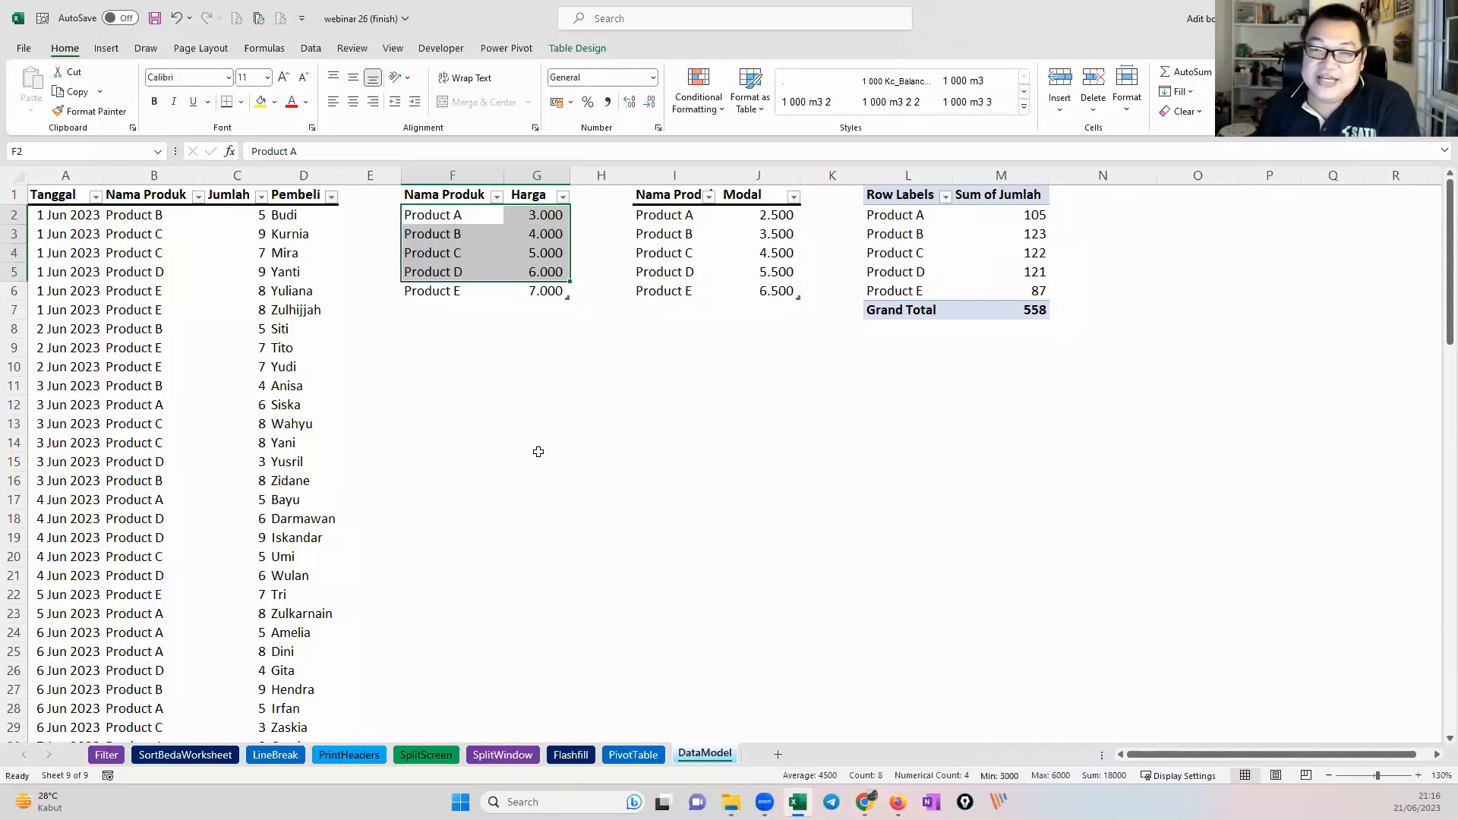
{"action": "left_click", "coordinate": [638, 422]}
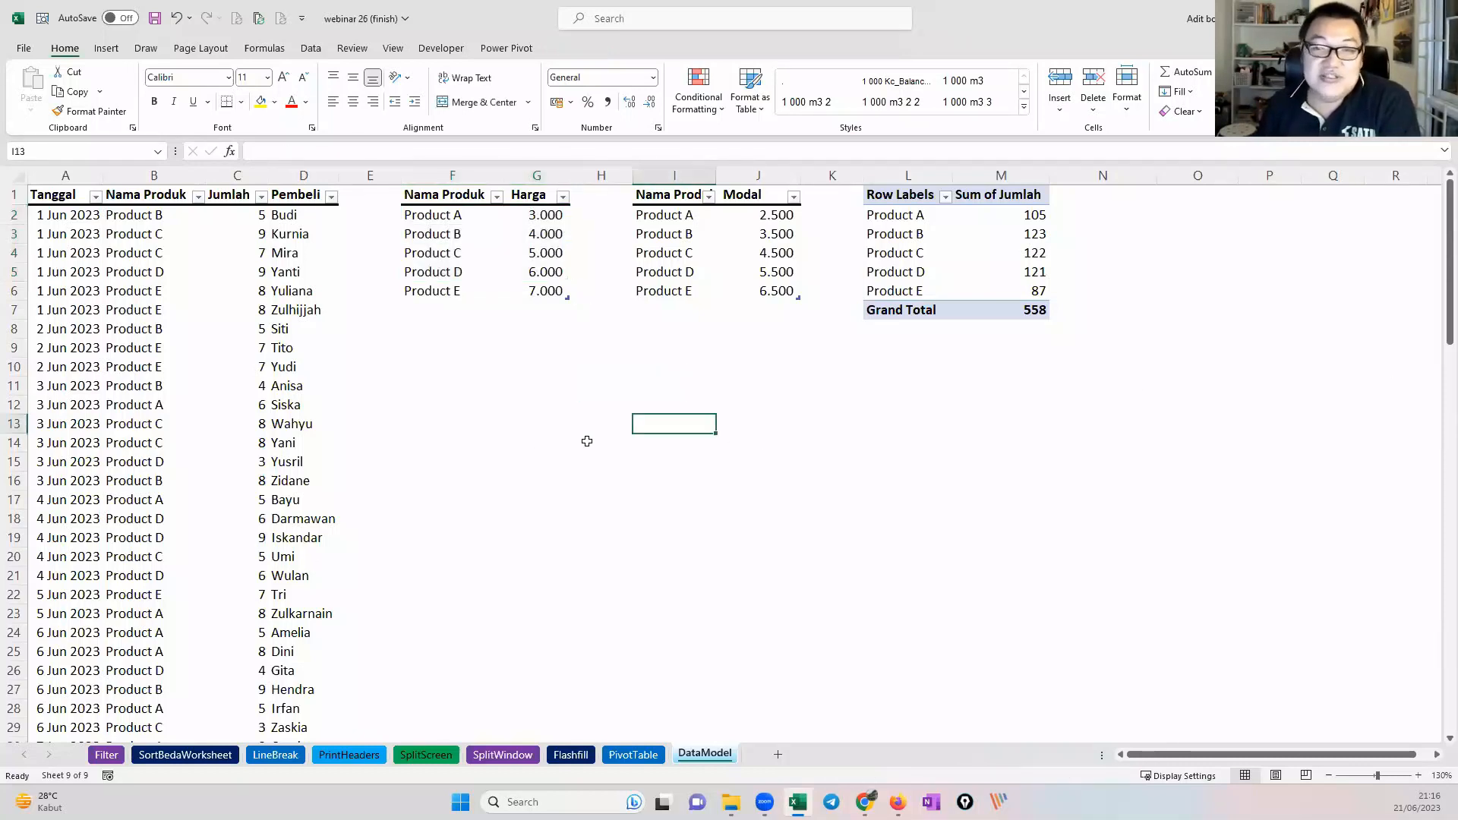
{"action": "left_click", "coordinate": [493, 387]}
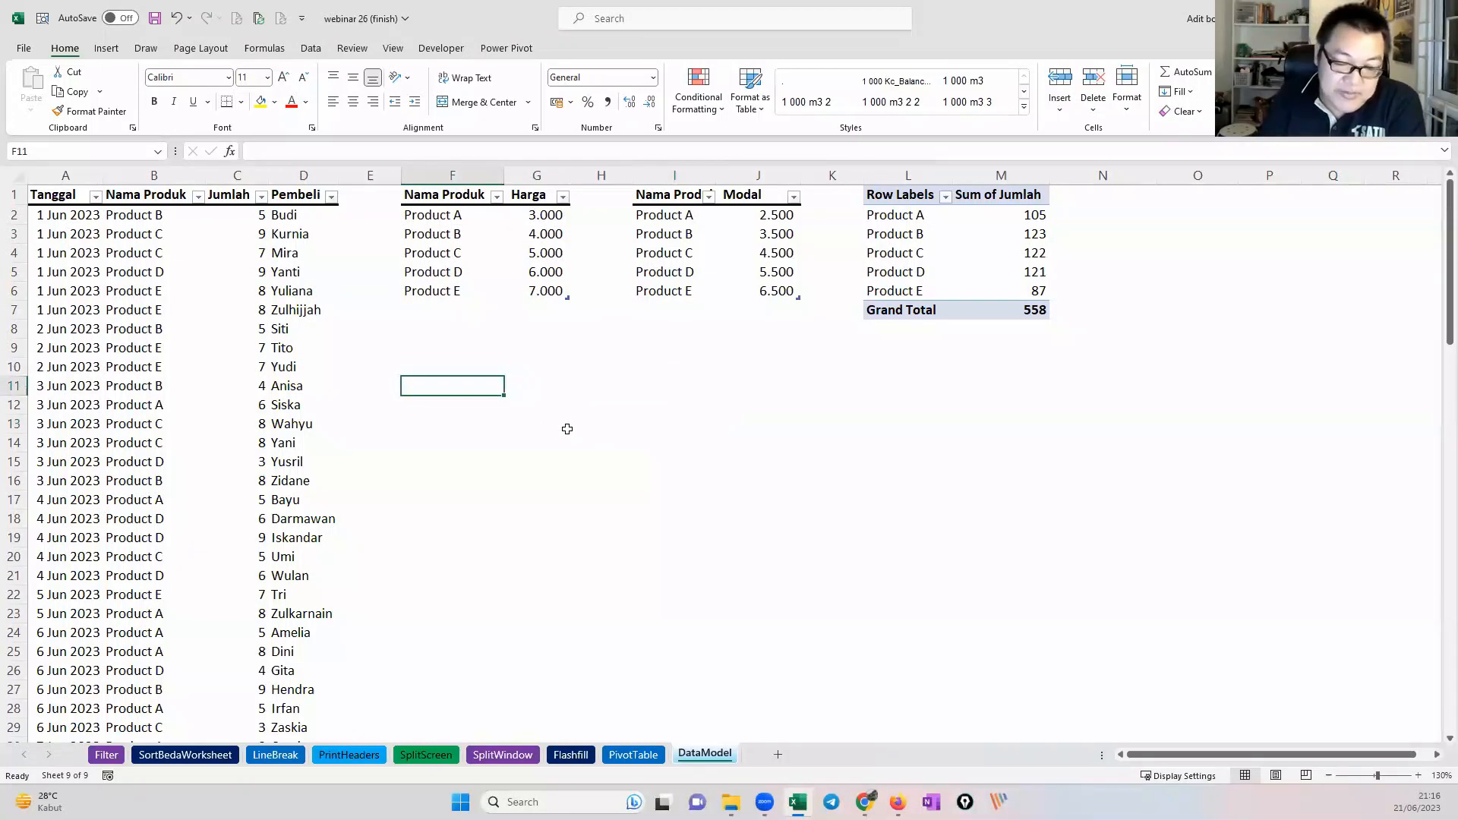
Step: Show the Go To Special selection options and close them without choosing one
{"action": "key", "text": "F5"}
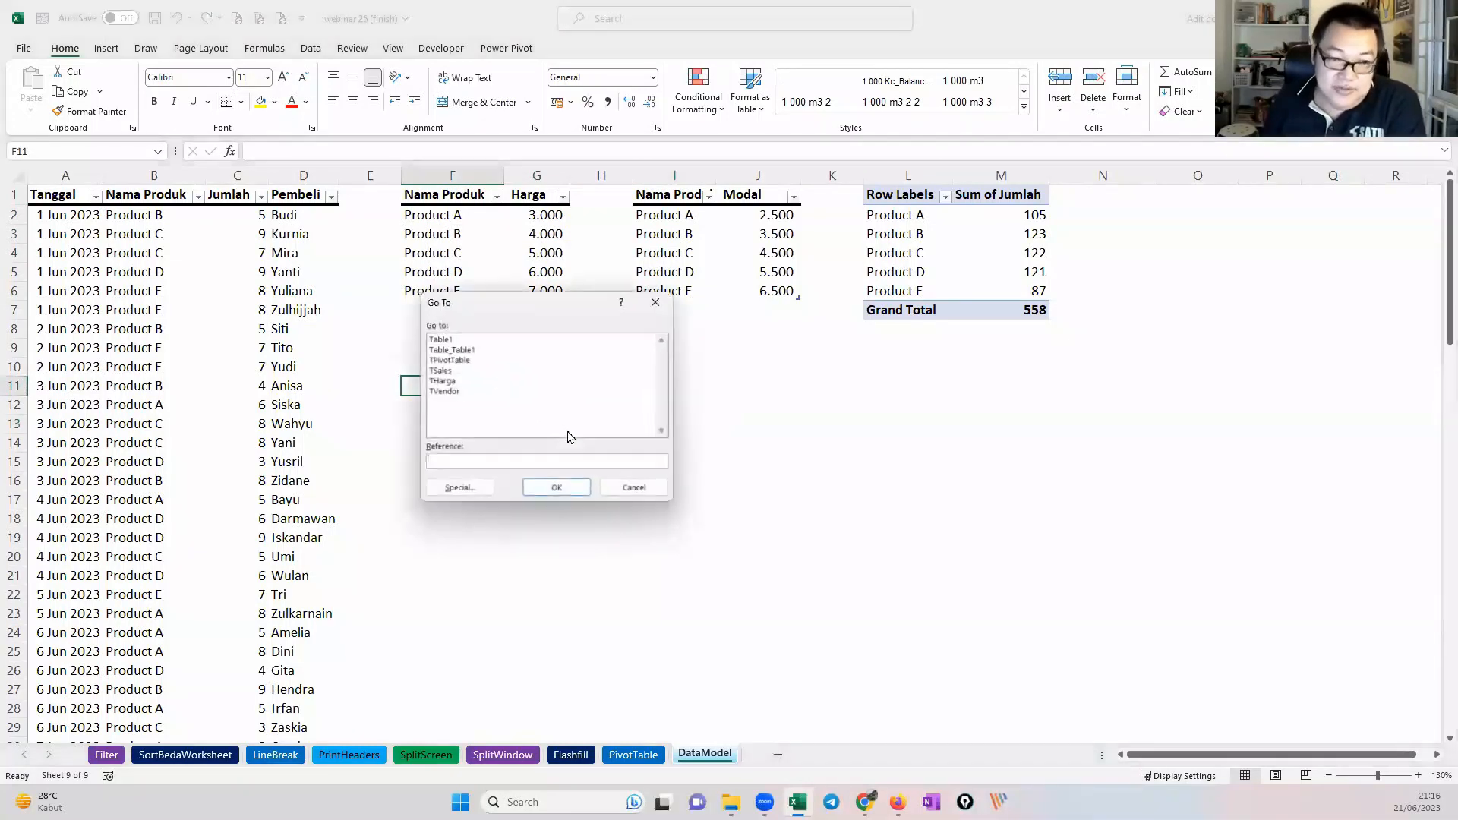
{"action": "key", "text": "Escape"}
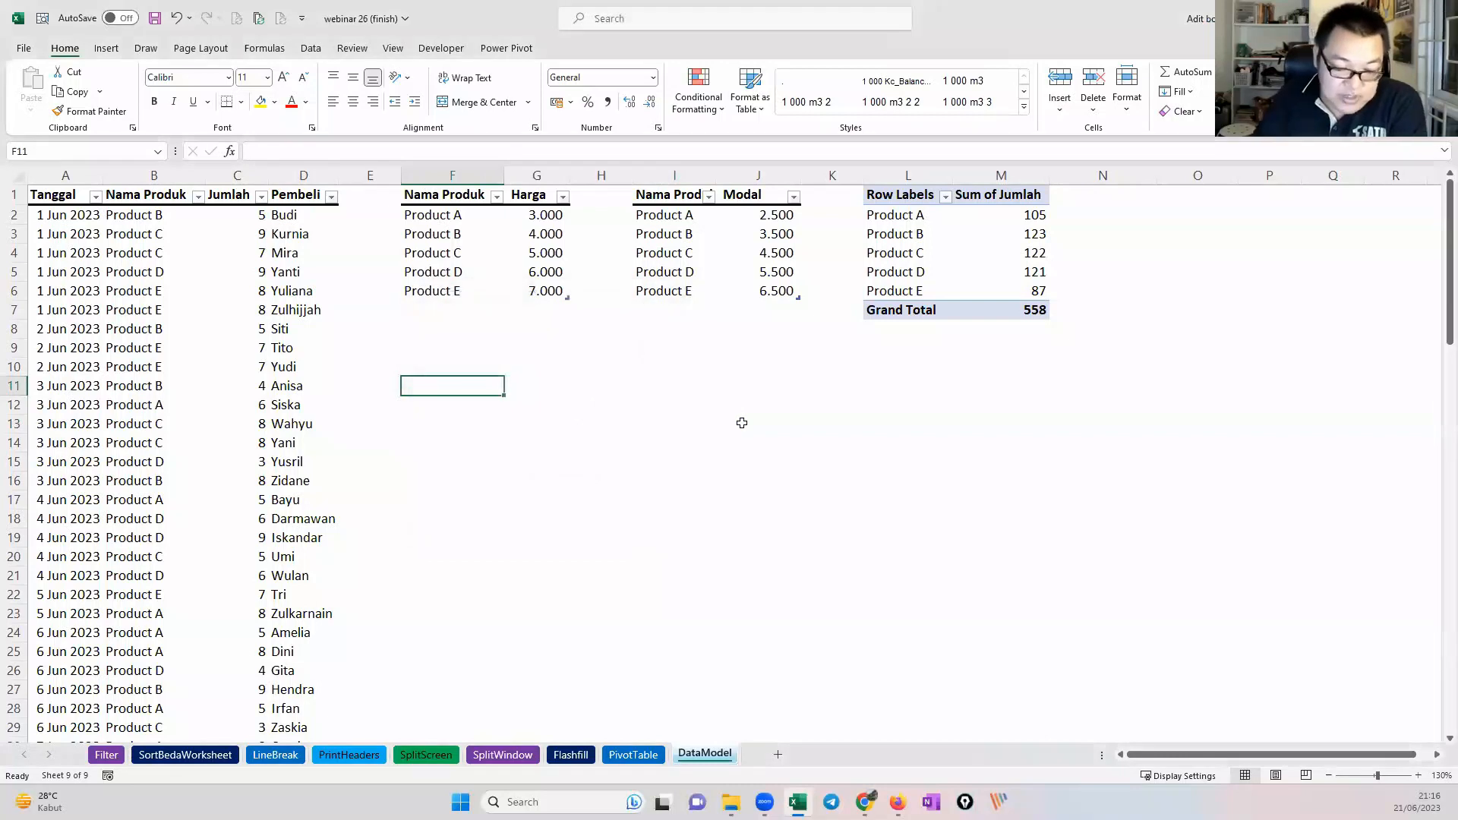
{"action": "key", "text": "F5"}
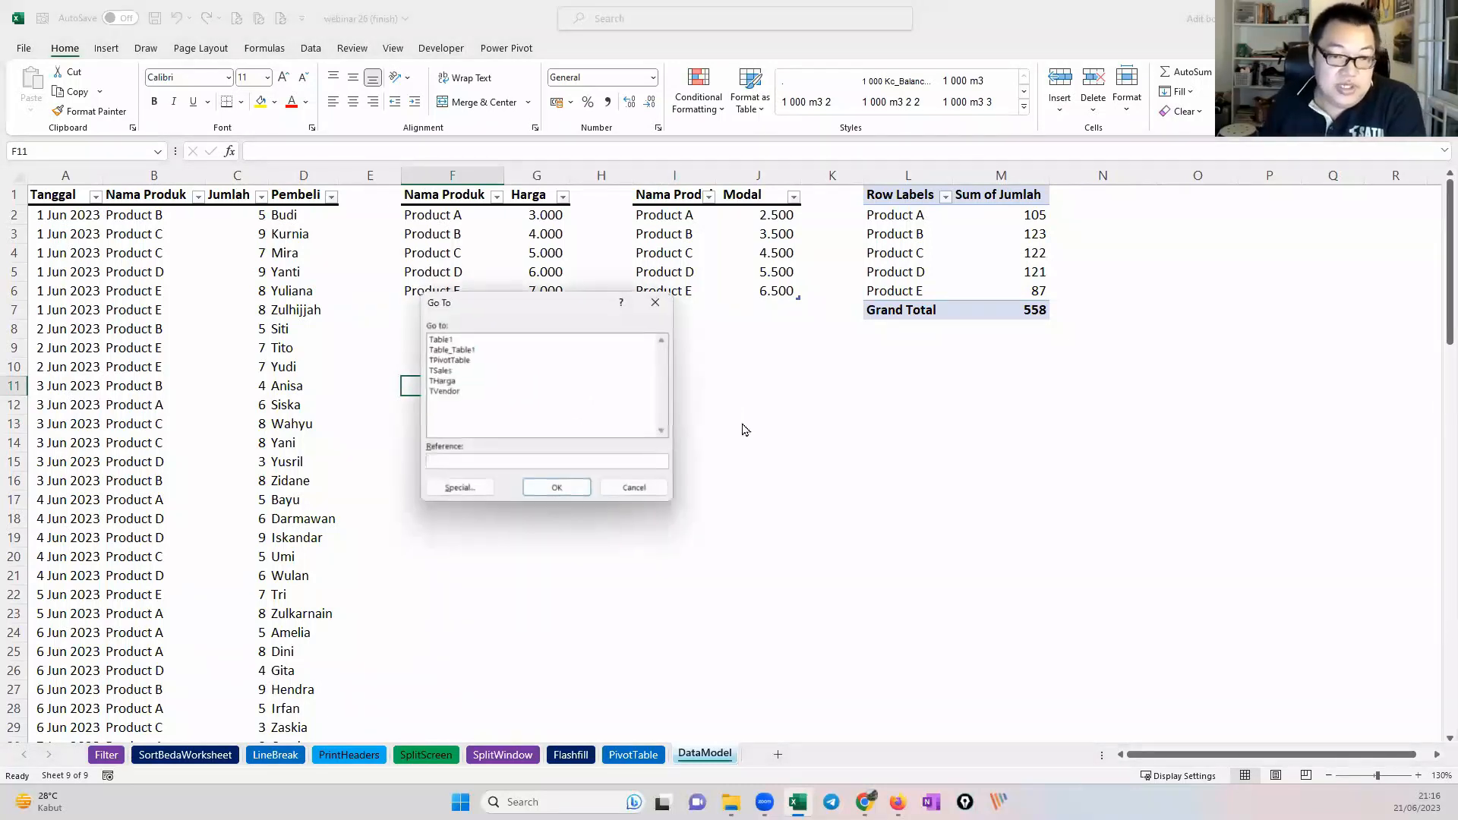
{"action": "left_click_drag", "start_coordinate": [474, 306], "coordinate": [570, 338]}
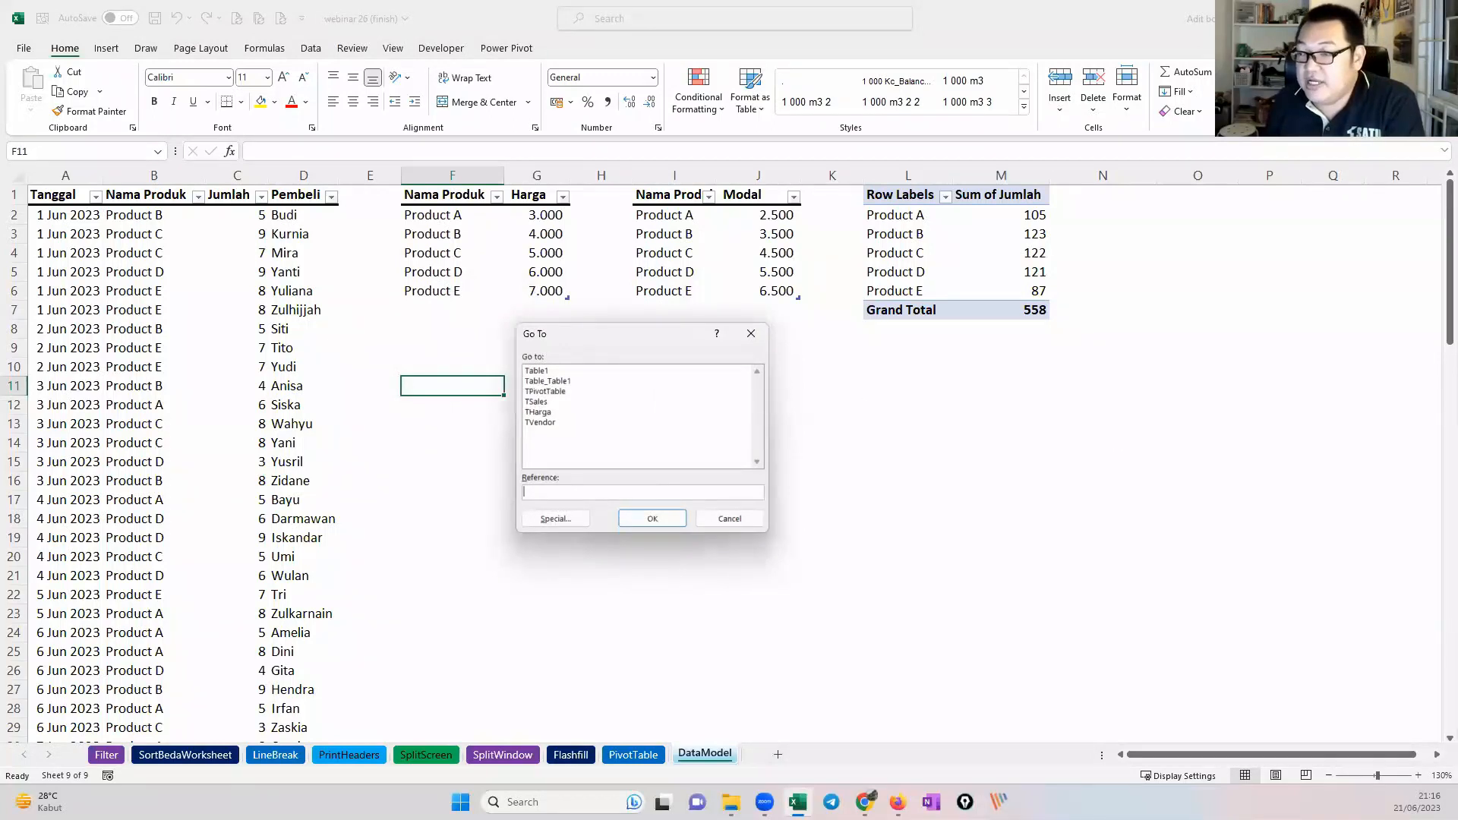
{"action": "left_click", "coordinate": [555, 520]}
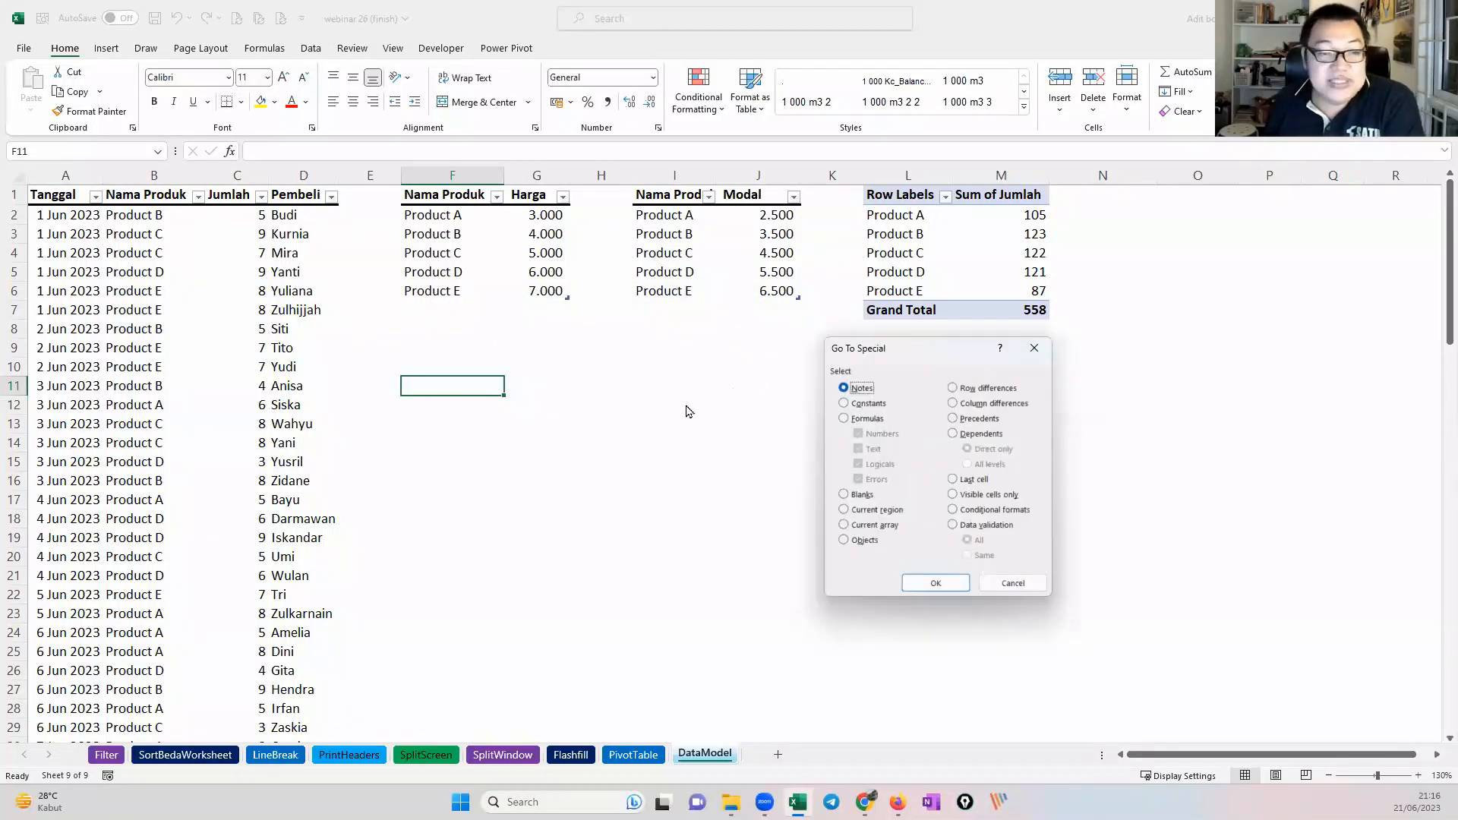
{"action": "left_click", "coordinate": [1034, 348]}
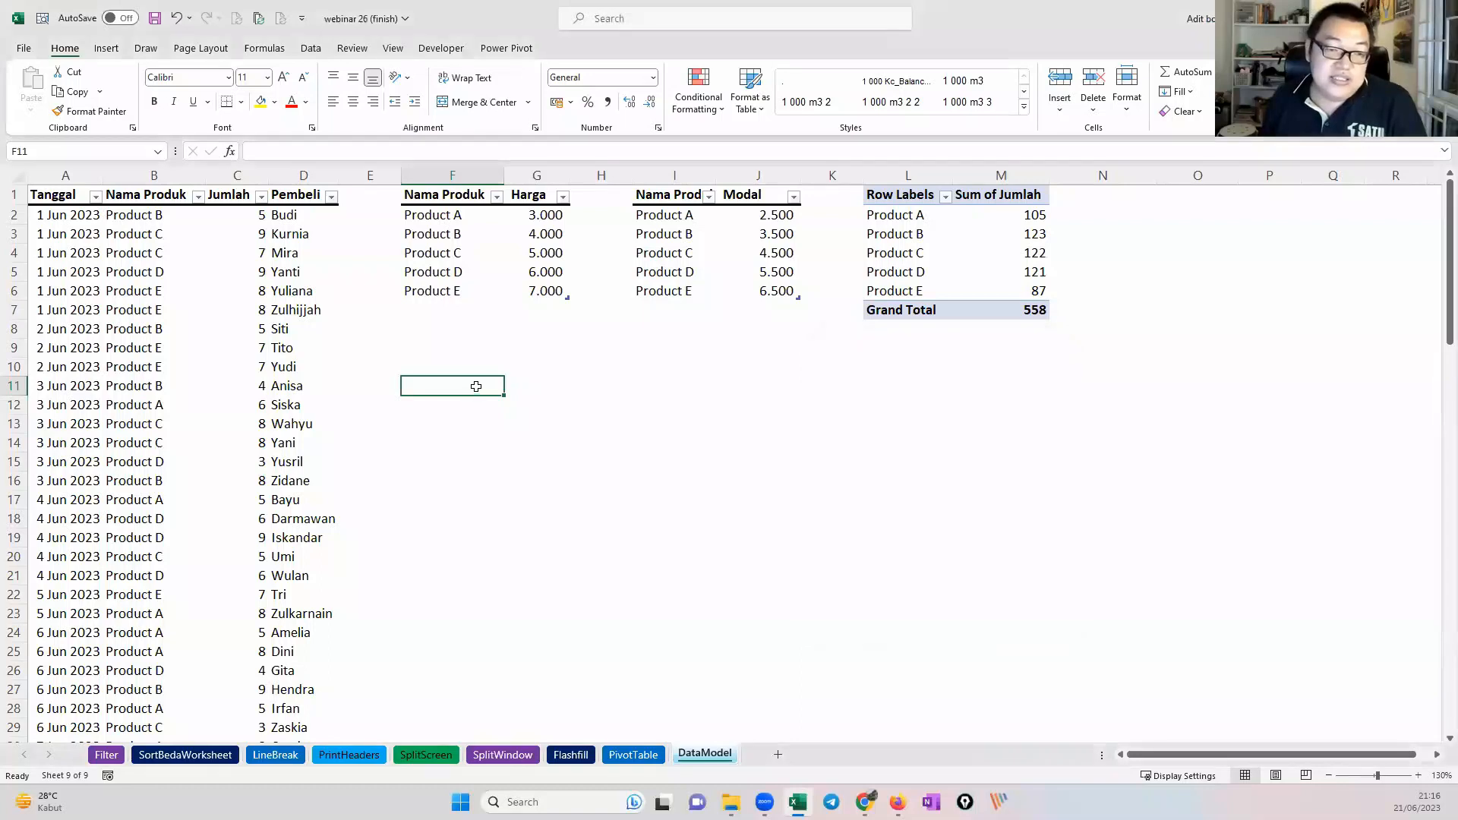
Step: Fill F11:F15 with 12, =10+2, =14-2, 12 and 12 as a mix of constants and formulas
{"action": "type", "text": "12"}
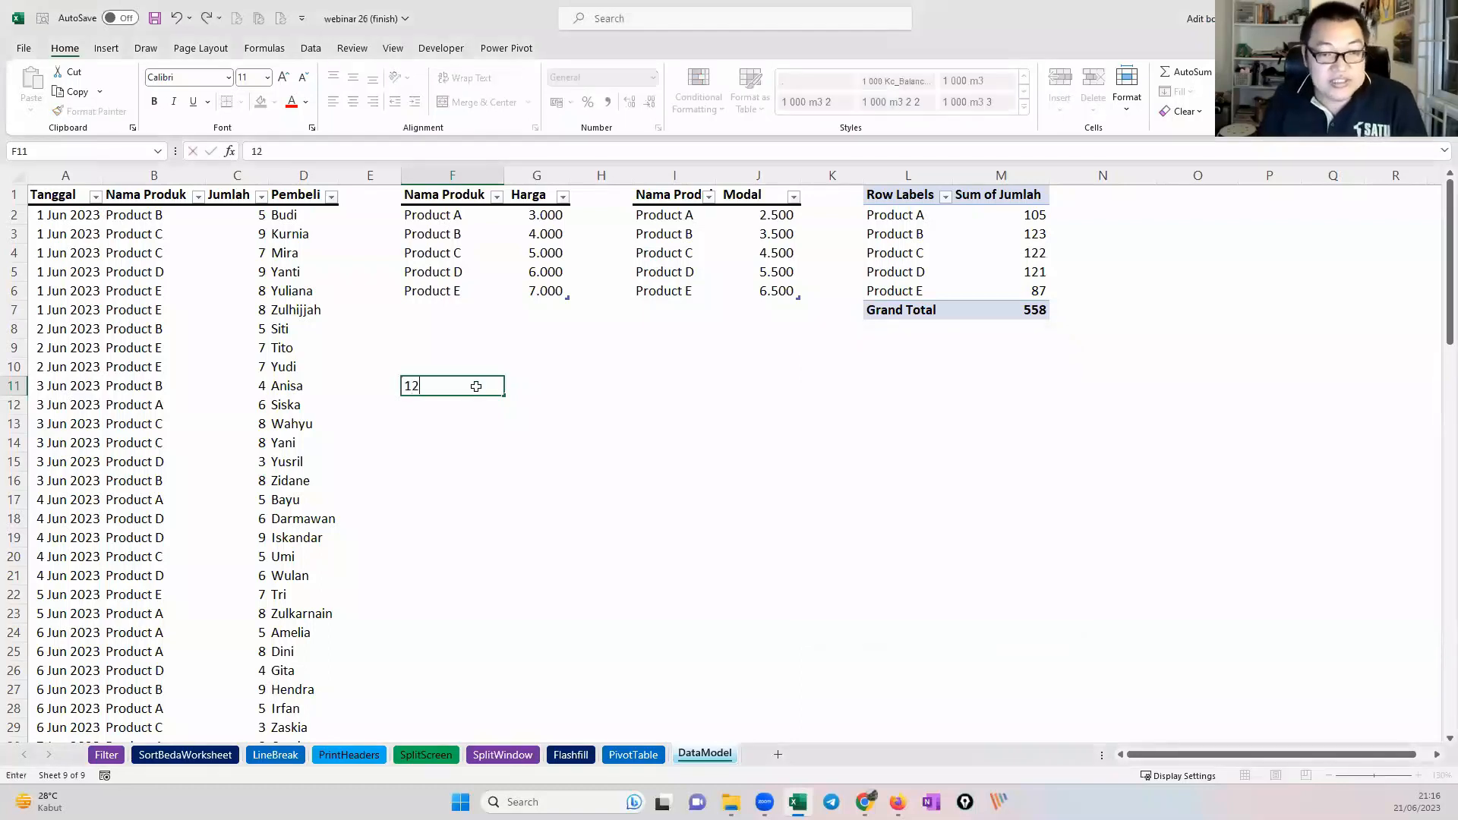
{"action": "key", "text": "Return"}
{"action": "type", "text": "=1"}
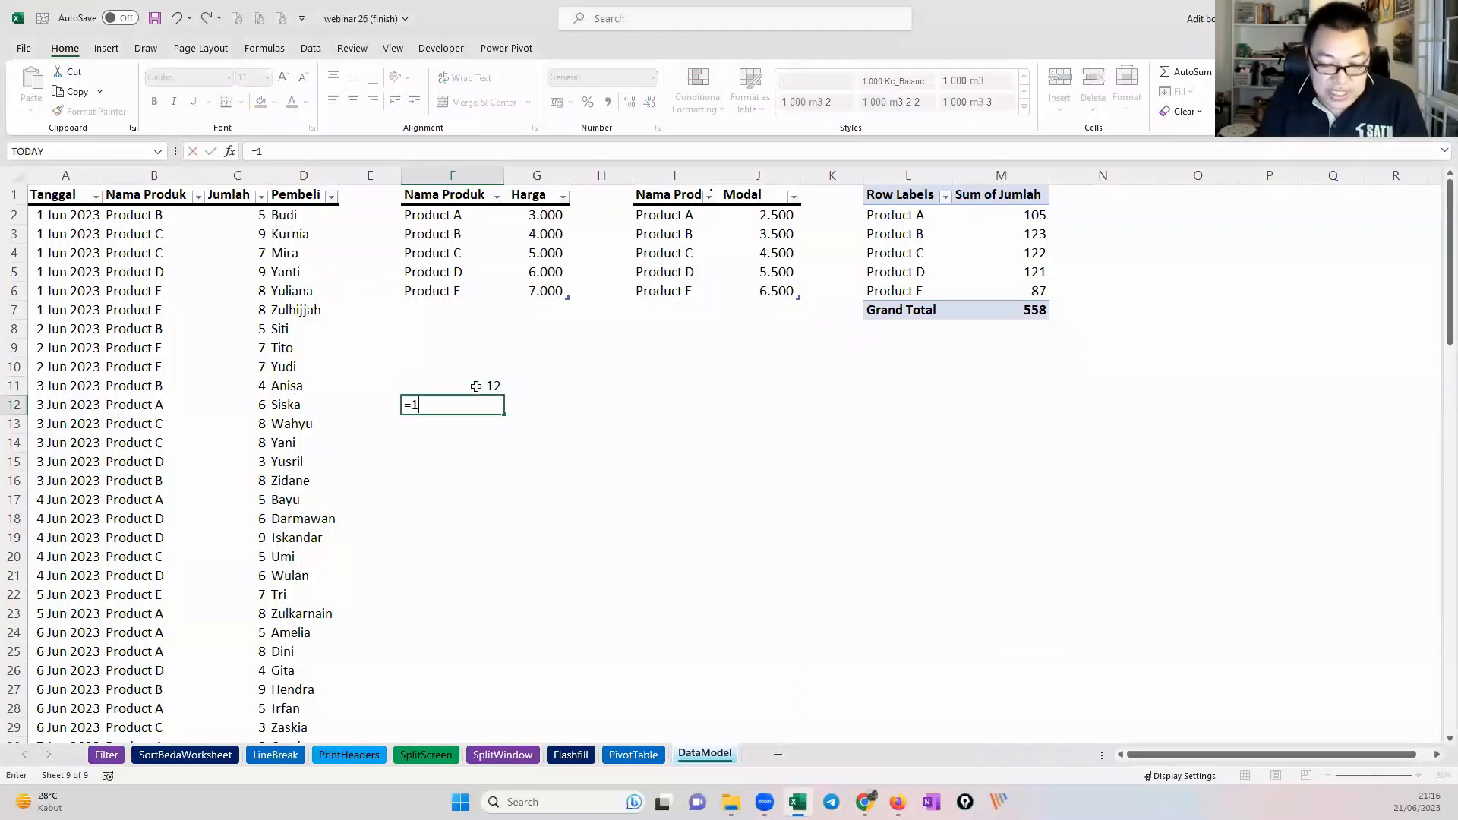
{"action": "type", "text": "0+2"}
{"action": "key", "text": "Return"}
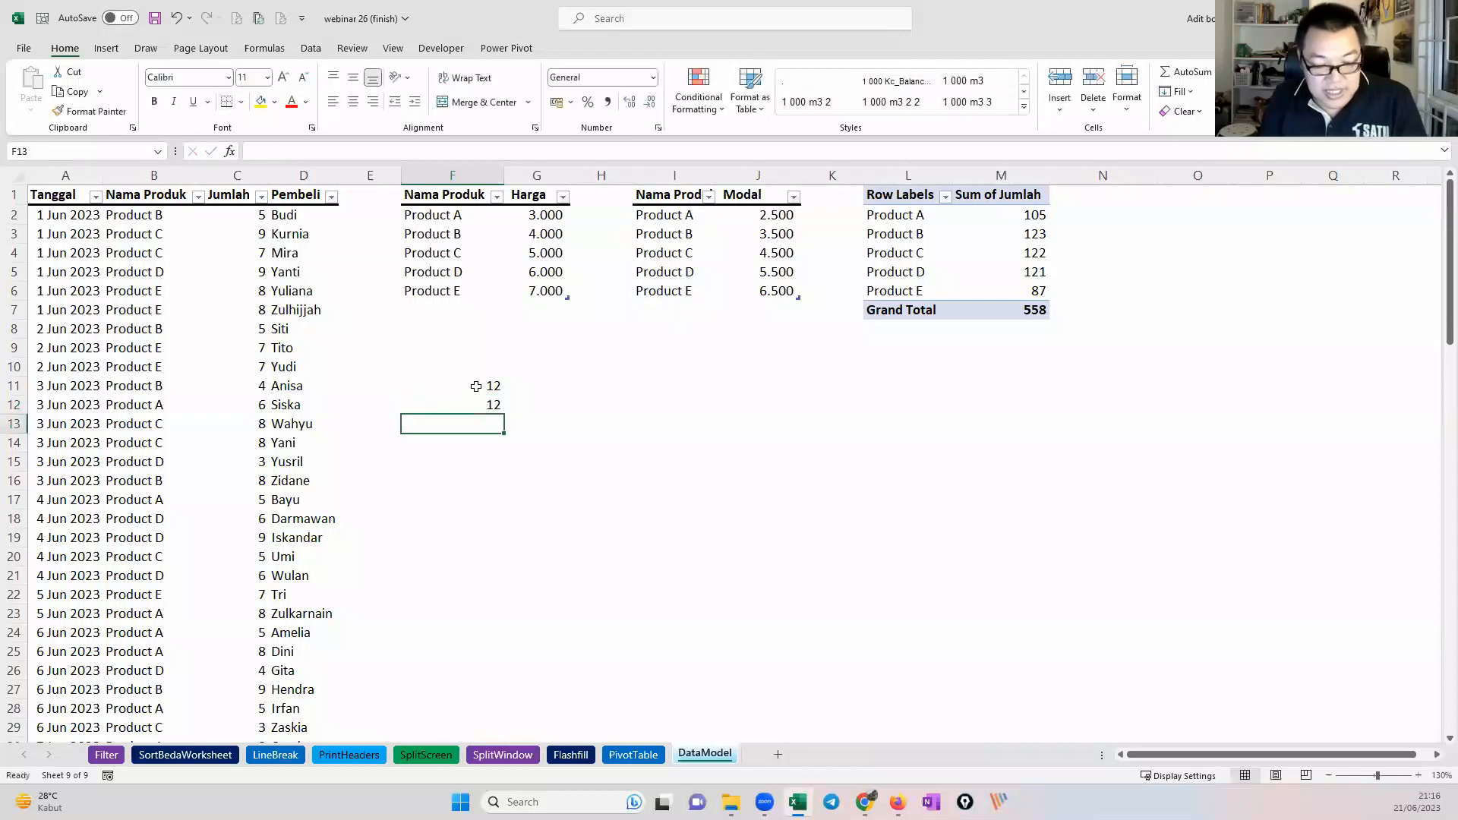
{"action": "type", "text": "=14"}
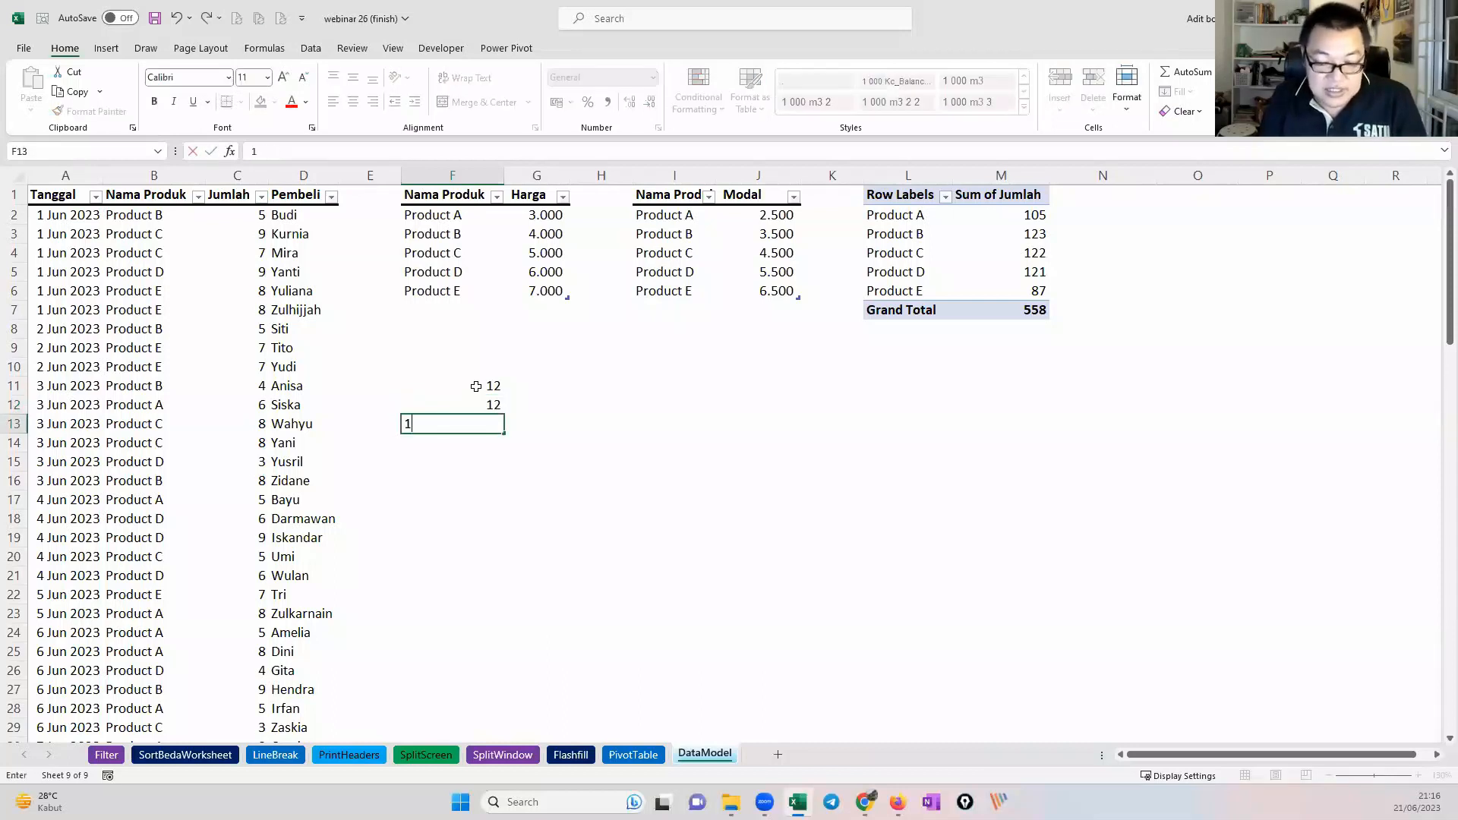
{"action": "type", "text": "-2"}
{"action": "key", "text": "Return"}
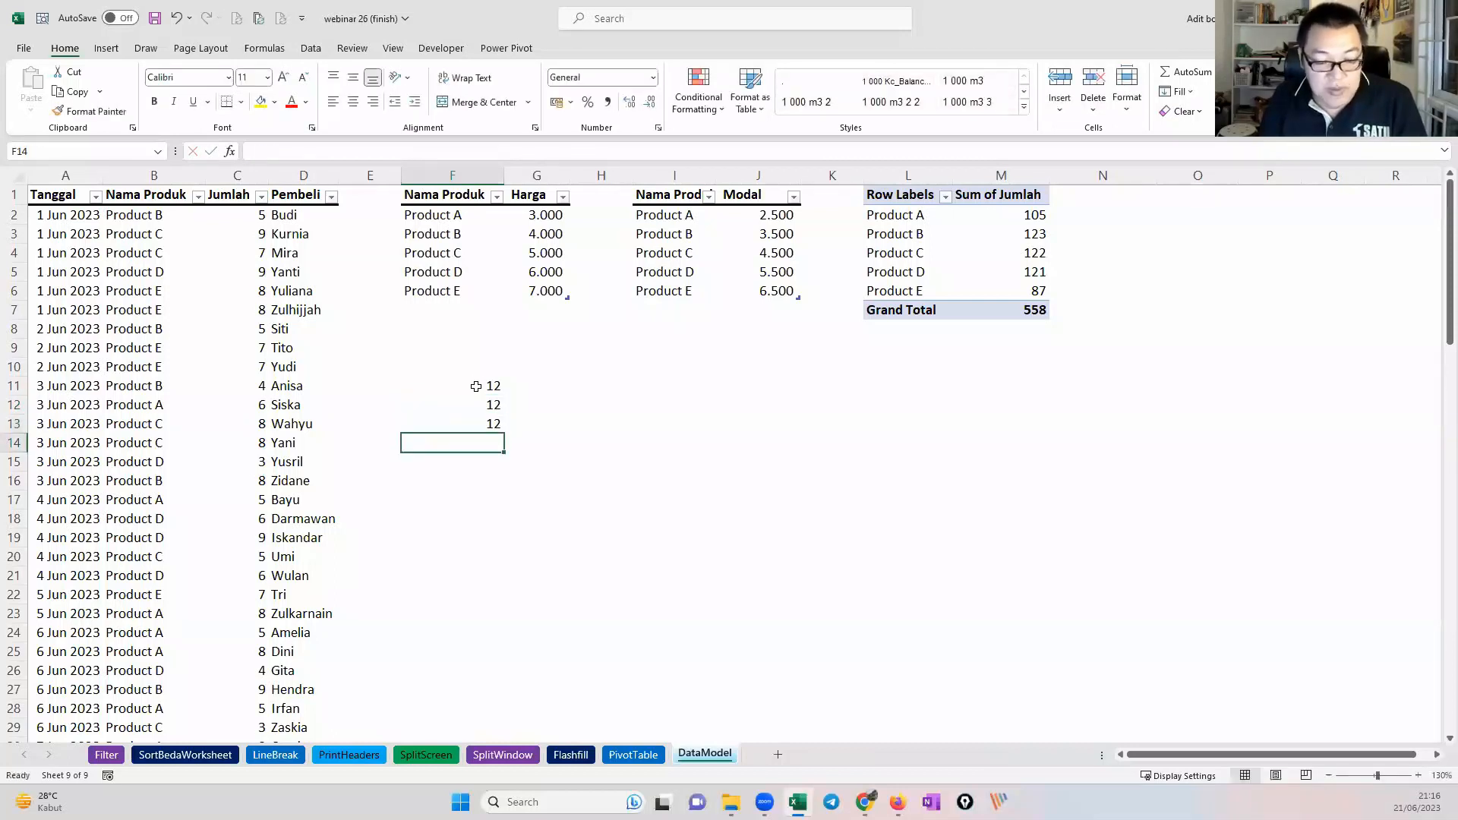
{"action": "type", "text": "12"}
{"action": "key", "text": "Return"}
{"action": "type", "text": "12"}
{"action": "key", "text": "Return"}
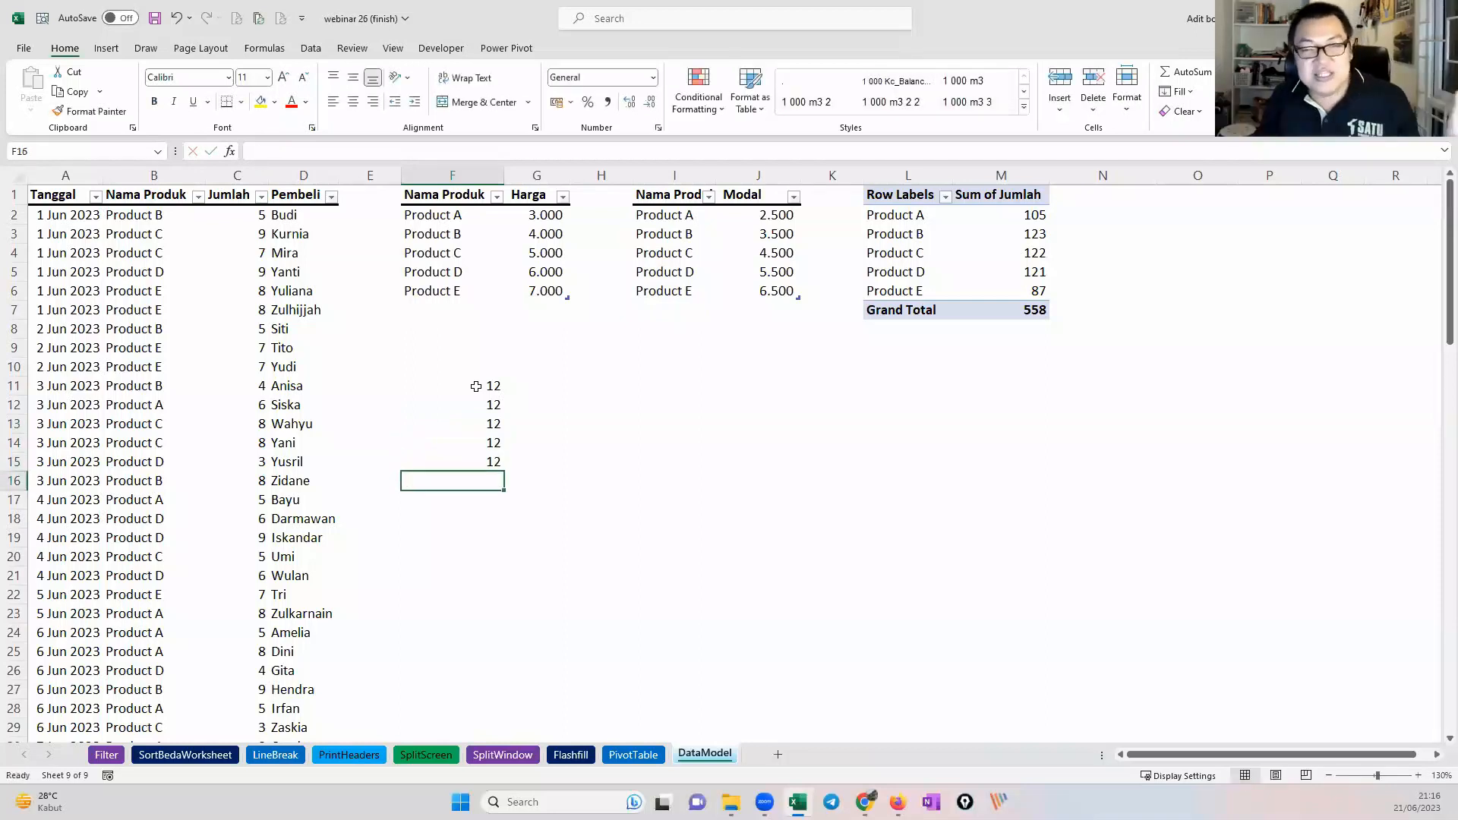
Step: Select only the constants within F11:F15 with Go To Special
{"action": "left_click_drag", "start_coordinate": [476, 386], "coordinate": [493, 465]}
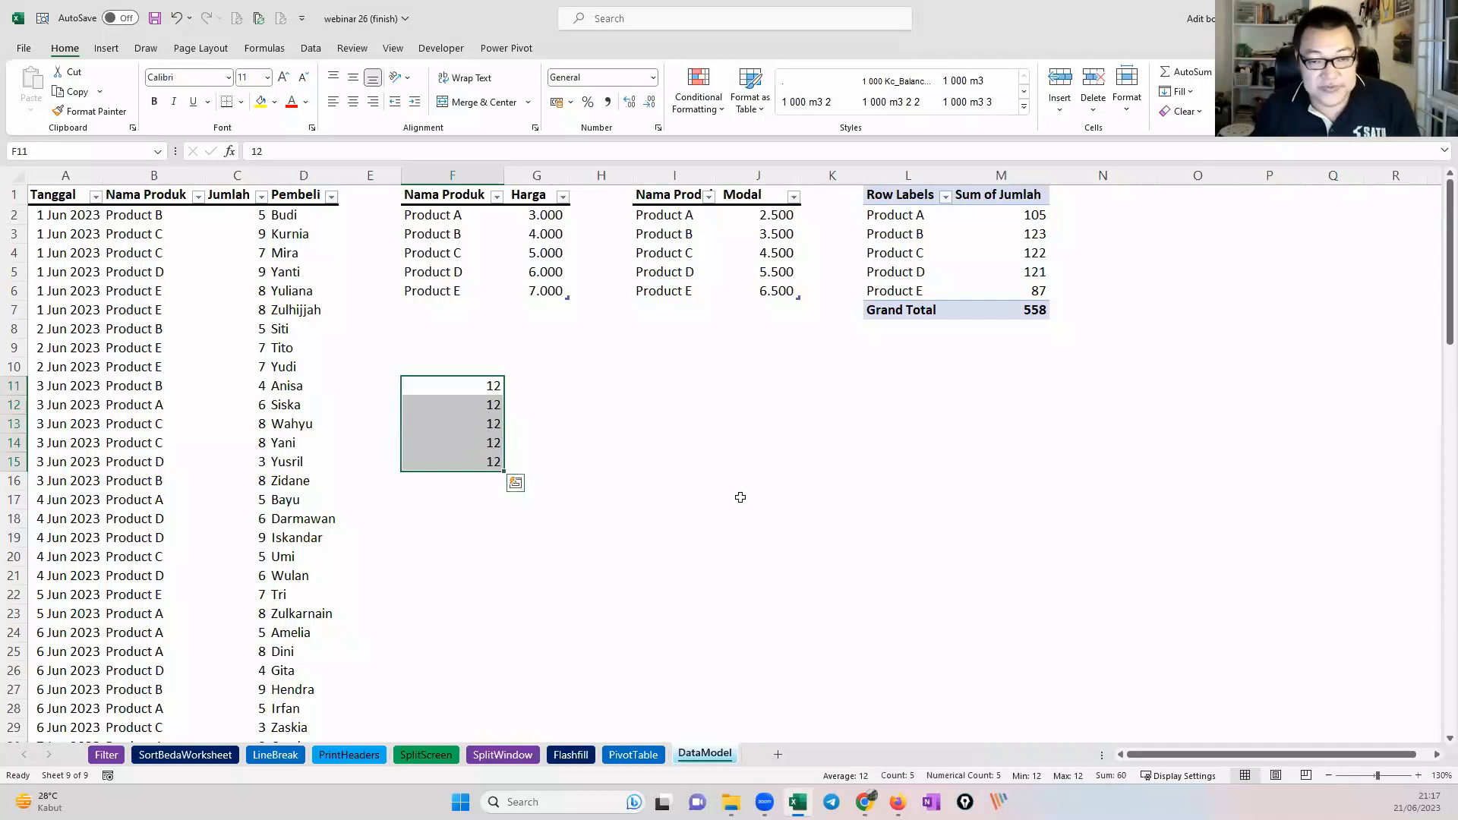
{"action": "key", "text": "ctrl+g"}
{"action": "left_click_drag", "start_coordinate": [803, 364], "coordinate": [601, 318]}
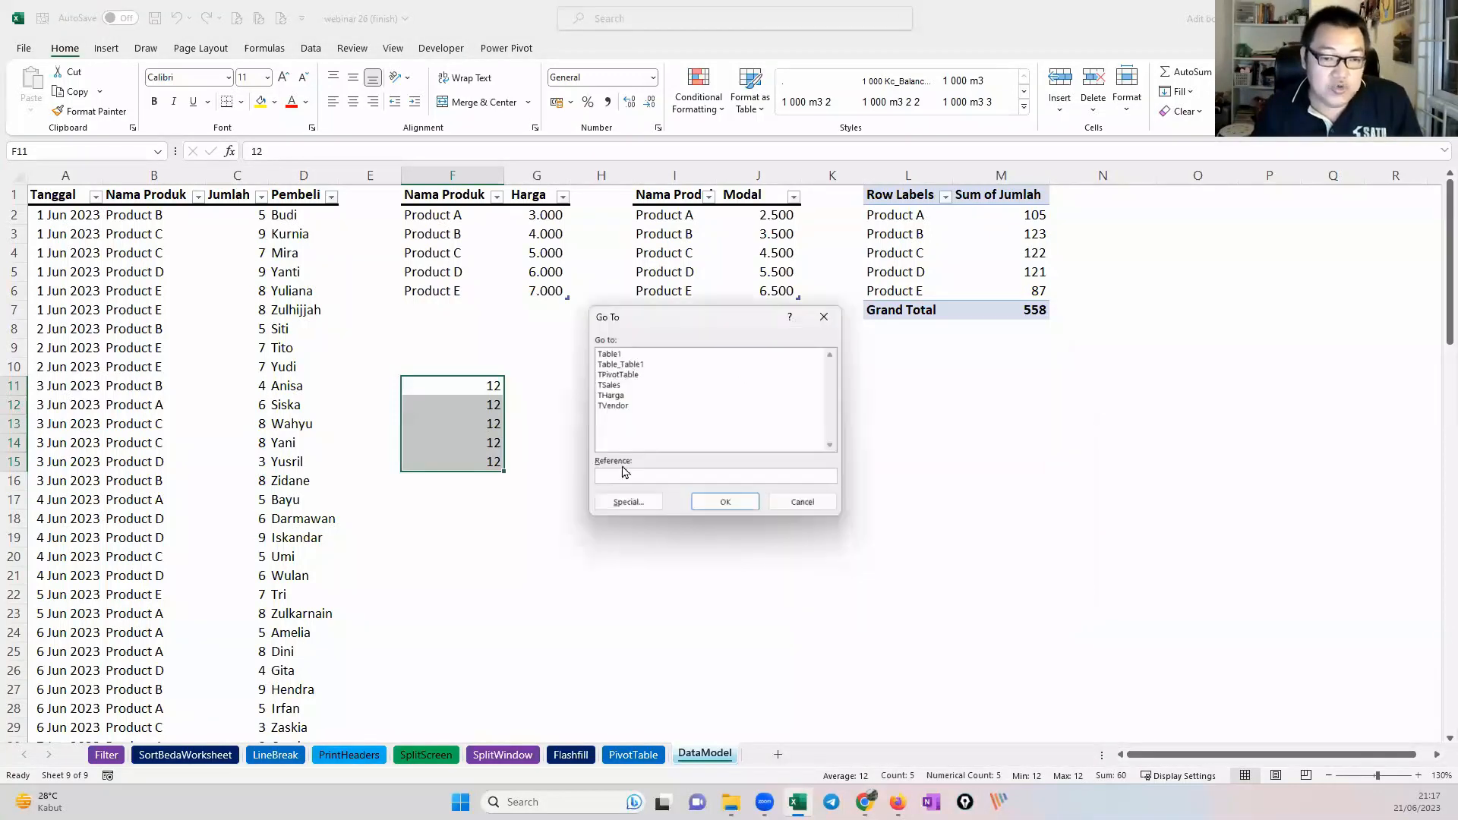
{"action": "left_click", "coordinate": [627, 502]}
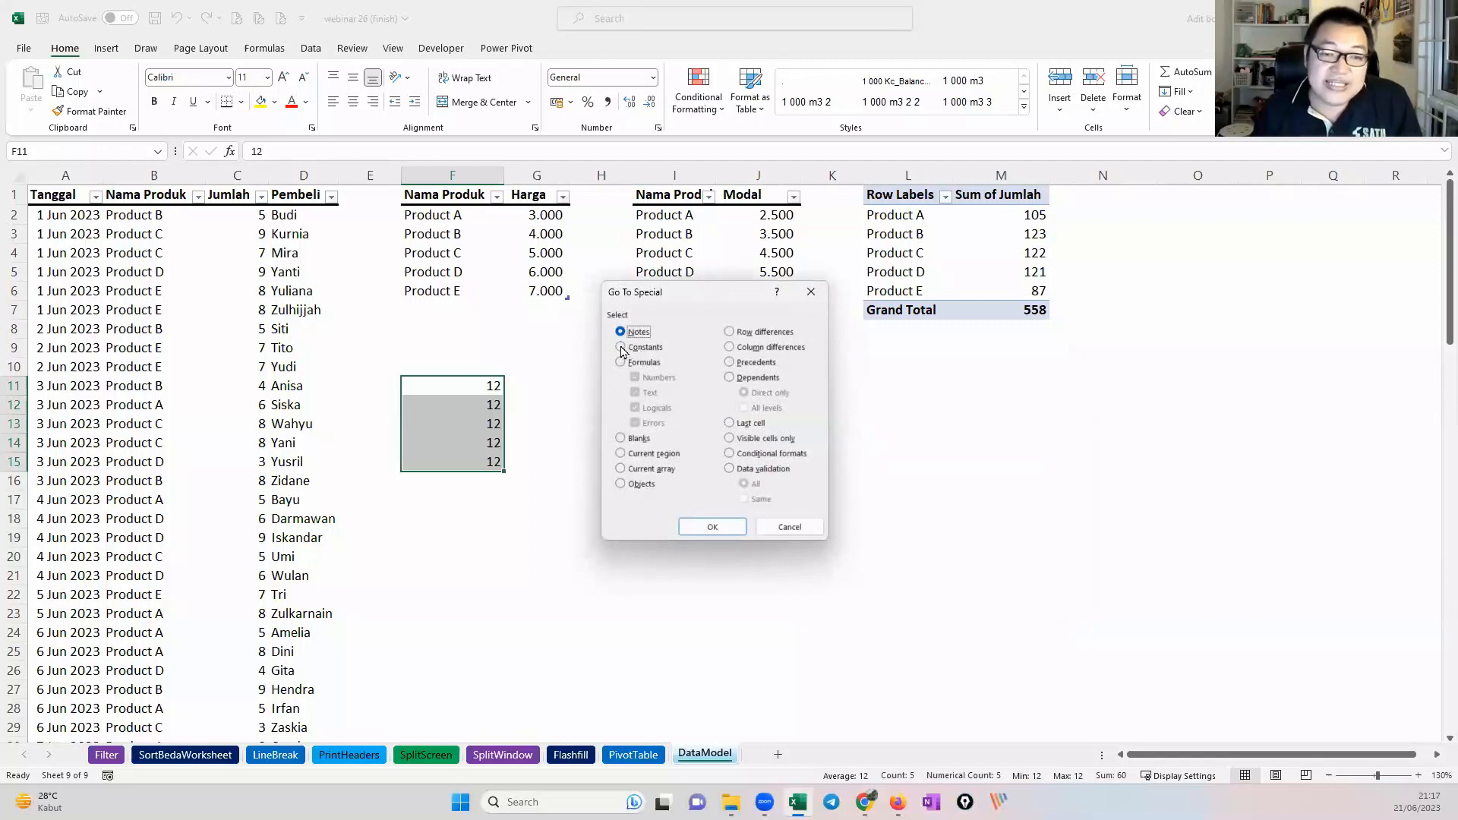
{"action": "left_click", "coordinate": [621, 348]}
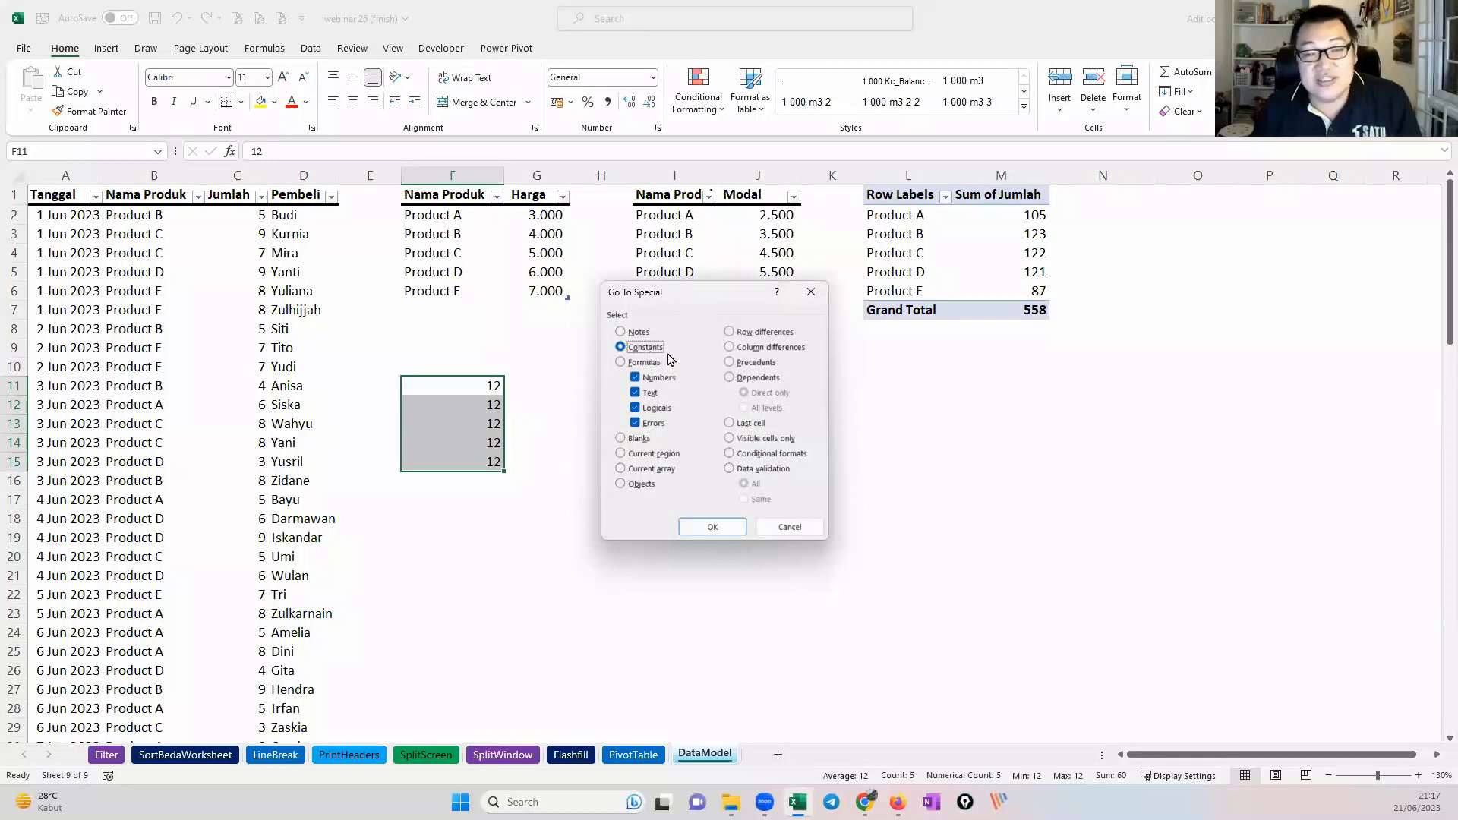
{"action": "left_click", "coordinate": [712, 526]}
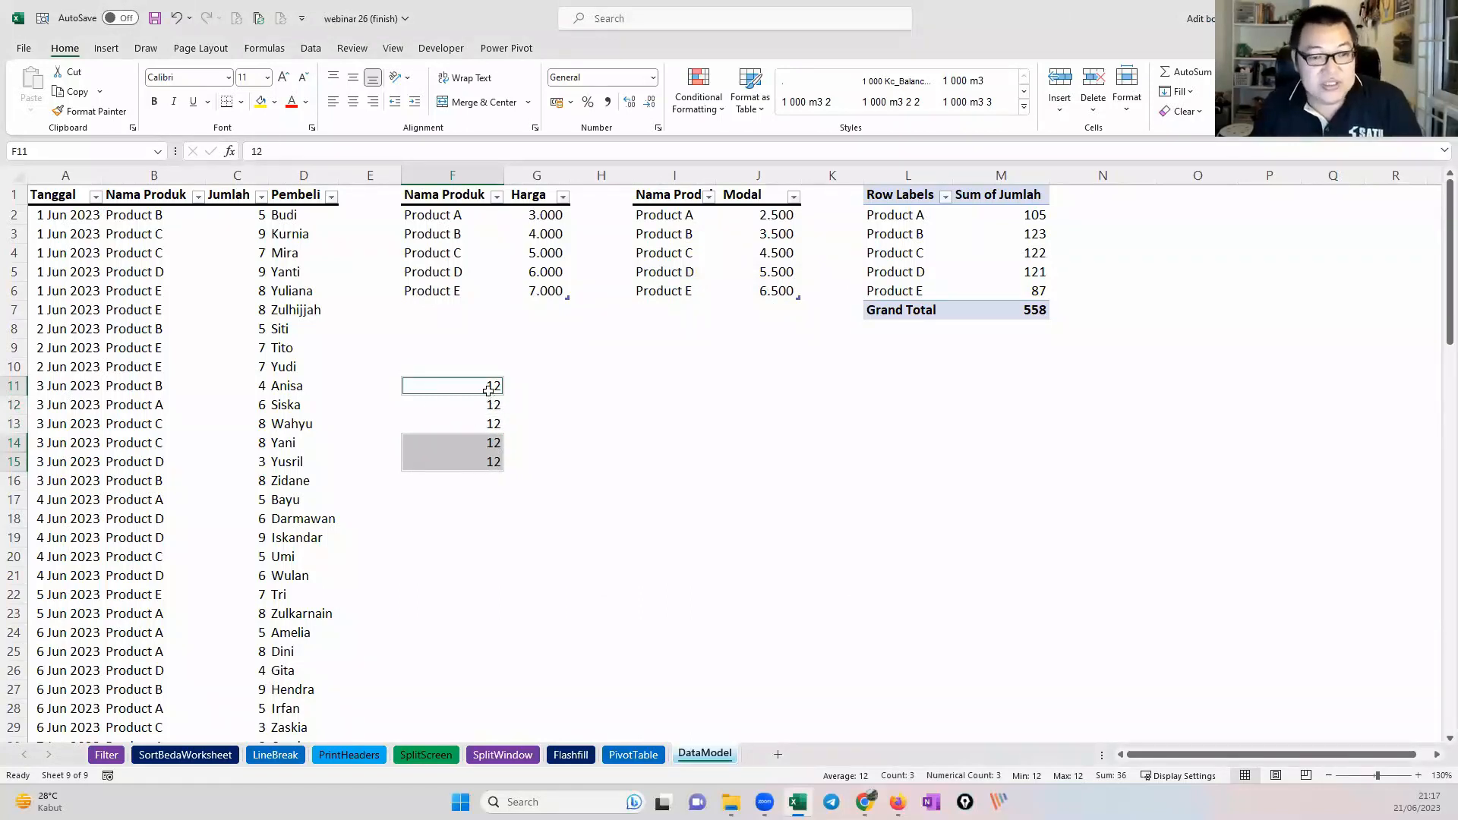
Step: Select only the formula cells within F11:F15 with Go To Special
{"action": "left_click_drag", "start_coordinate": [489, 390], "coordinate": [494, 453]}
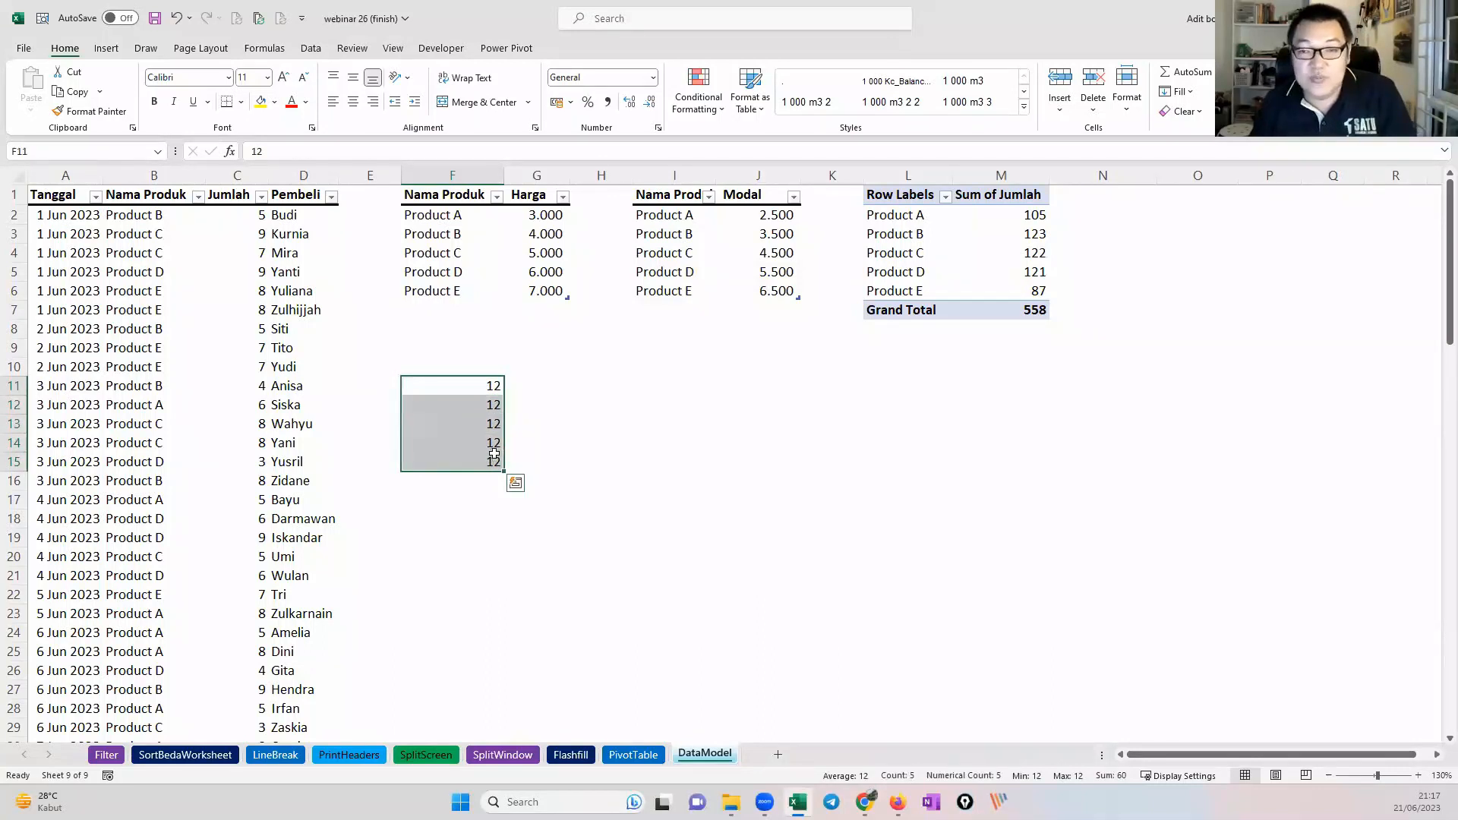
{"action": "key", "text": "ctrl+g"}
{"action": "left_click", "coordinate": [629, 502]}
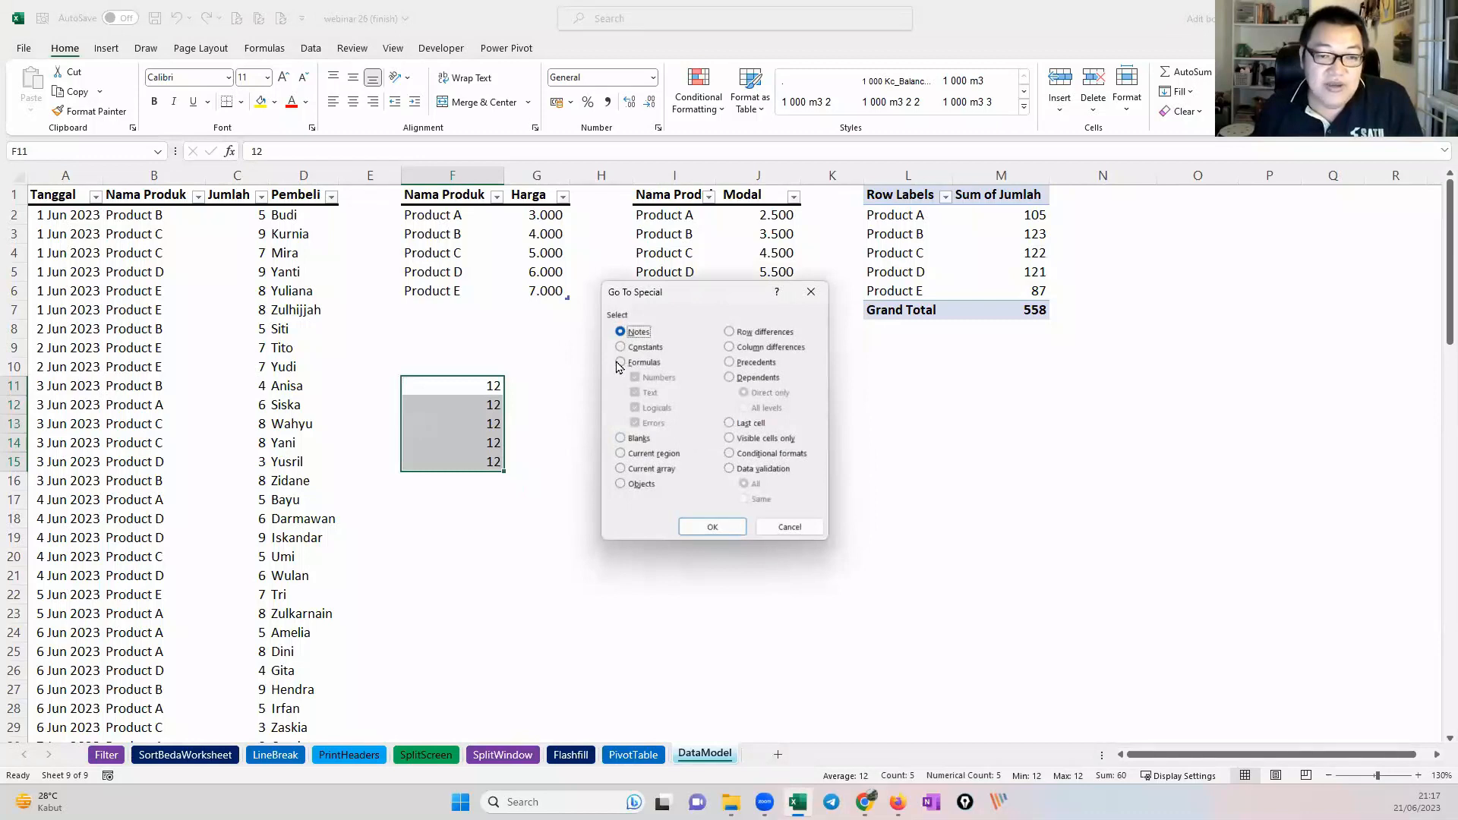
{"action": "left_click", "coordinate": [619, 363]}
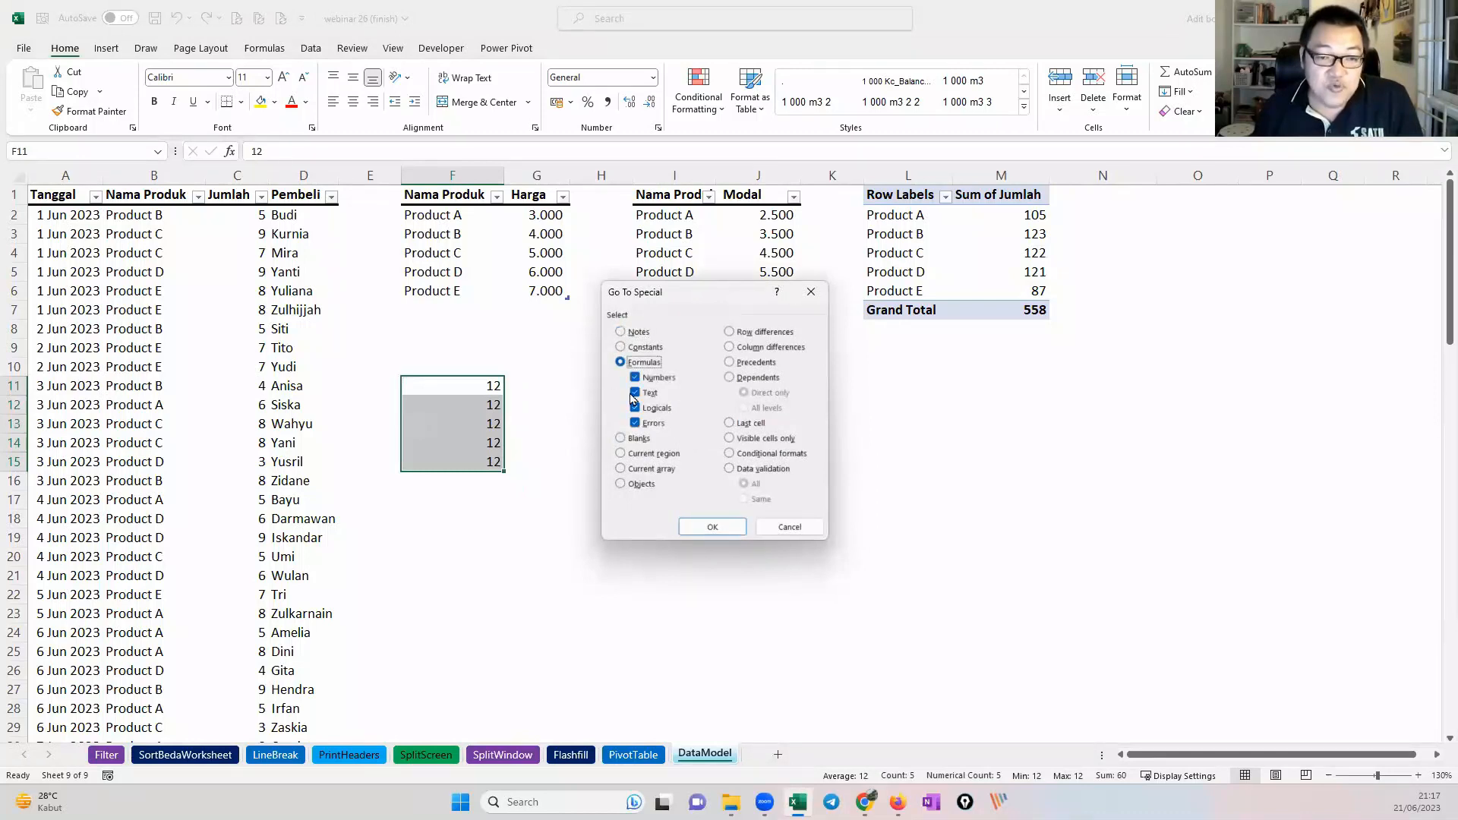
{"action": "left_click", "coordinate": [713, 525]}
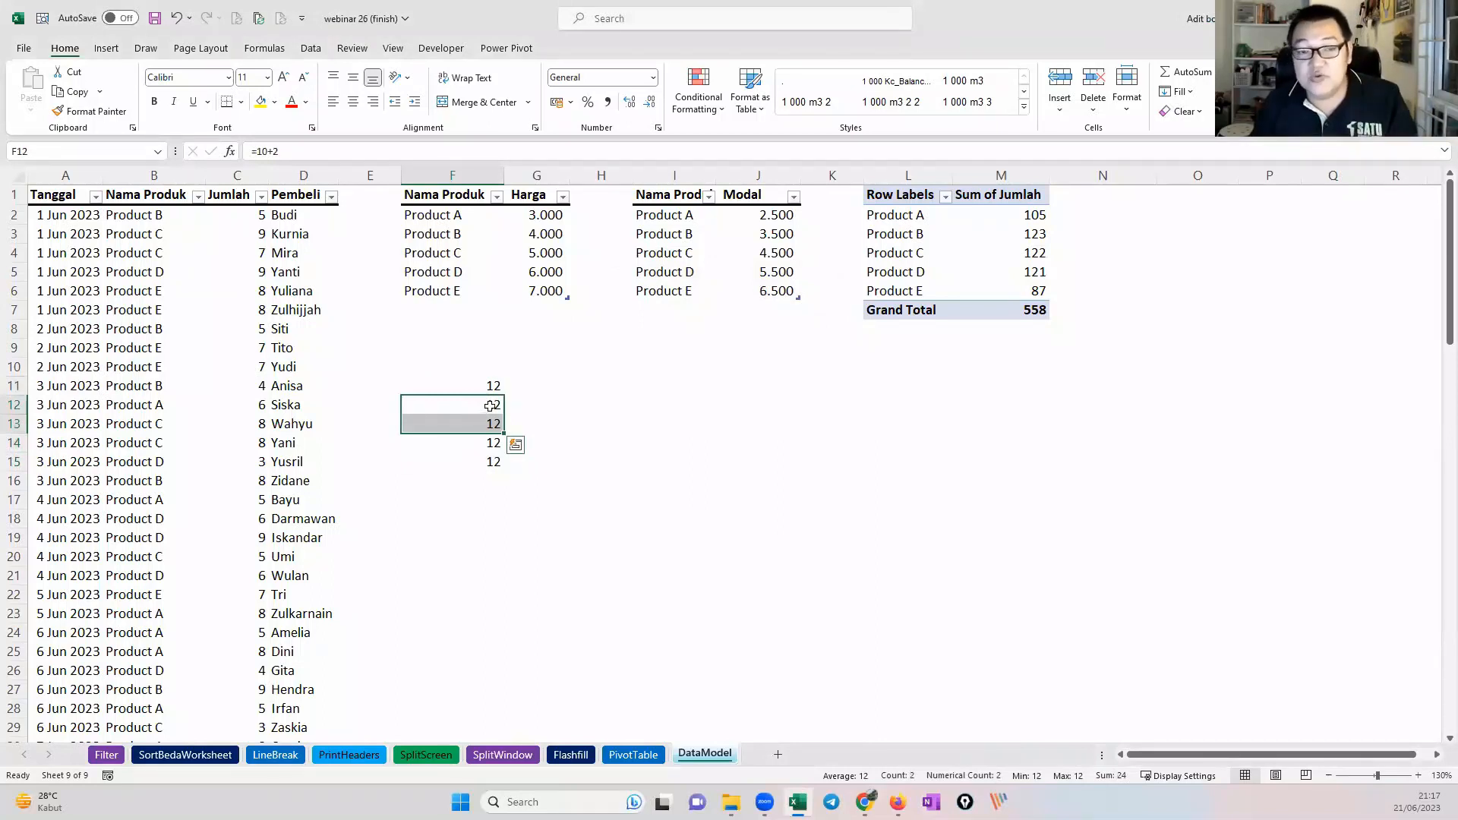
Step: Clear the contents of F12:F14 to leave blank cells between the two outer values
{"action": "left_click_drag", "start_coordinate": [483, 385], "coordinate": [493, 462]}
{"action": "left_click_drag", "start_coordinate": [493, 408], "coordinate": [492, 445]}
{"action": "key", "text": "Delete"}
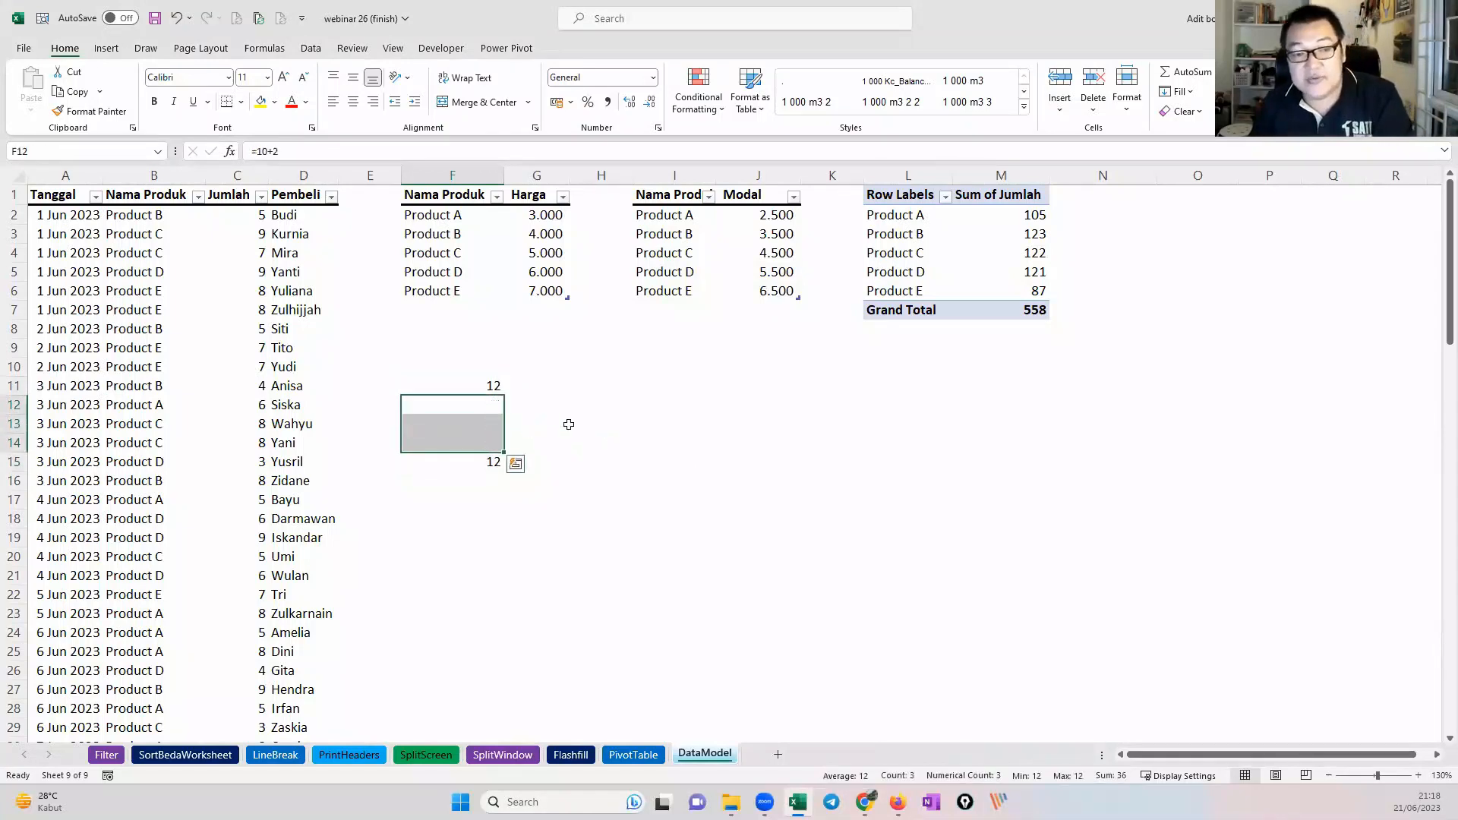
{"action": "left_click", "coordinate": [577, 423]}
Step: Select only the blank cells within F11:F15 with Go To Special
{"action": "left_click_drag", "start_coordinate": [487, 387], "coordinate": [486, 464]}
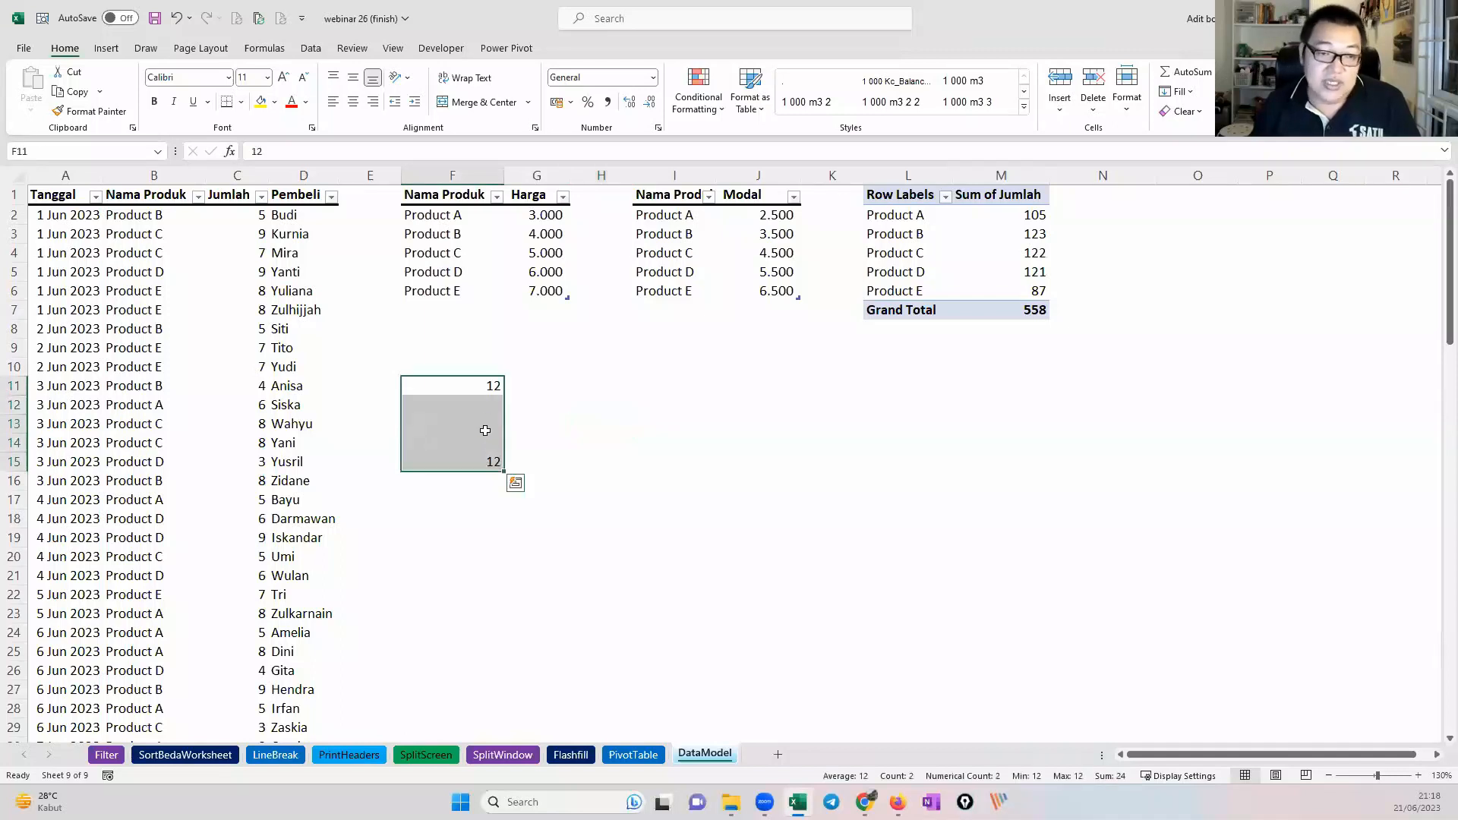
{"action": "key", "text": "ctrl+g"}
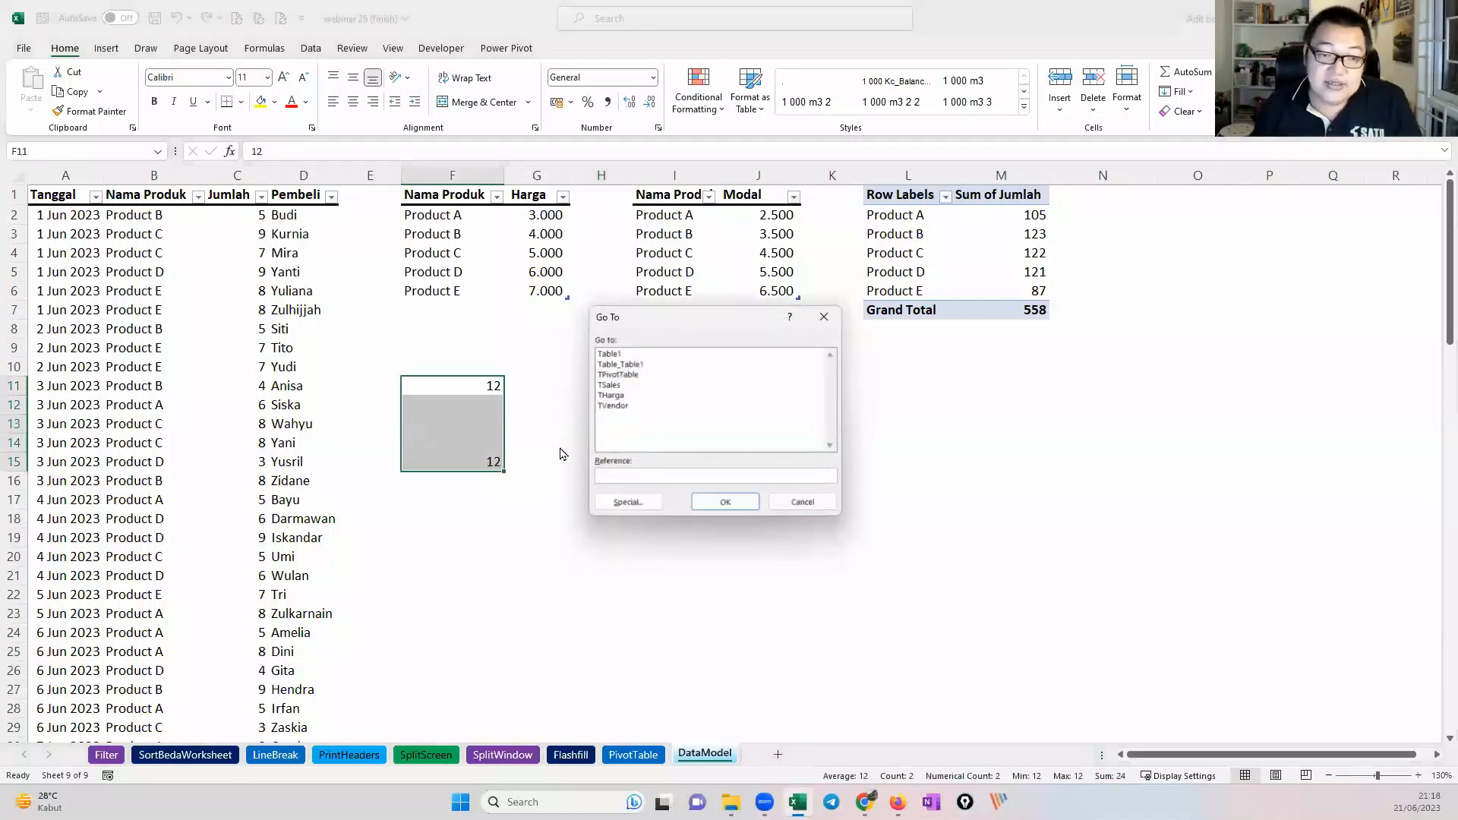
{"action": "left_click", "coordinate": [627, 503]}
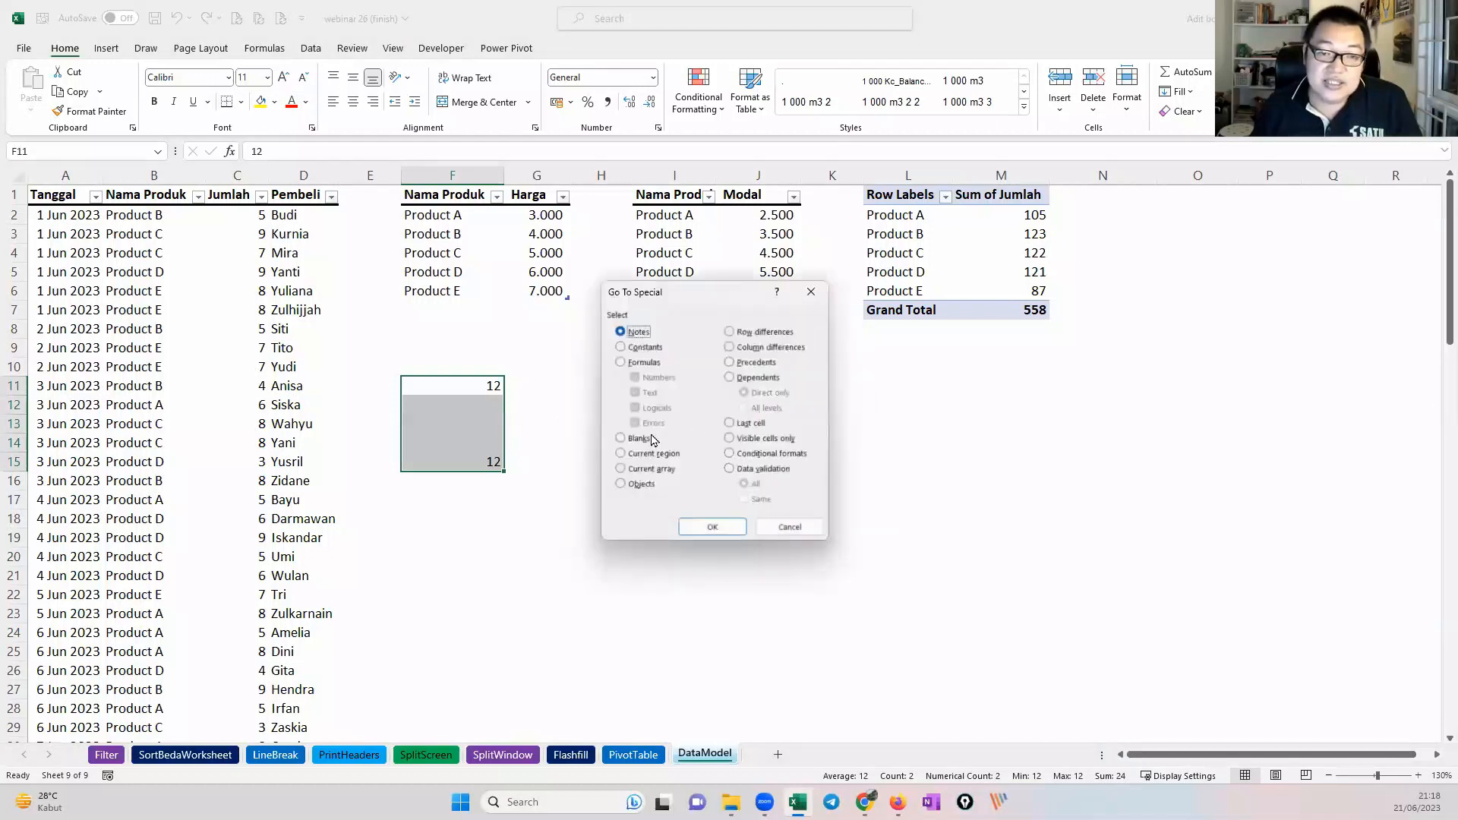
{"action": "left_click", "coordinate": [638, 440]}
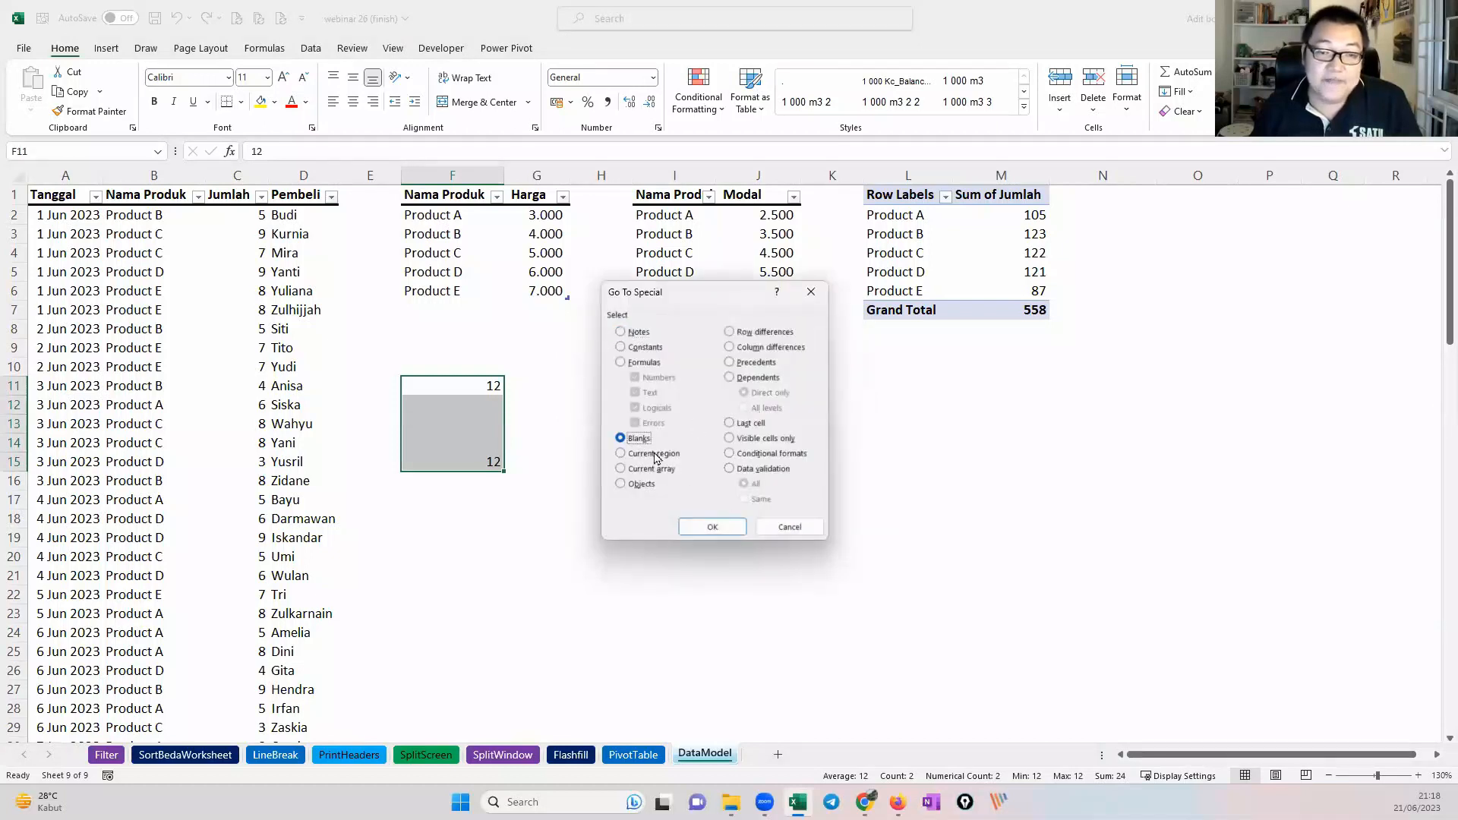
{"action": "left_click", "coordinate": [713, 526]}
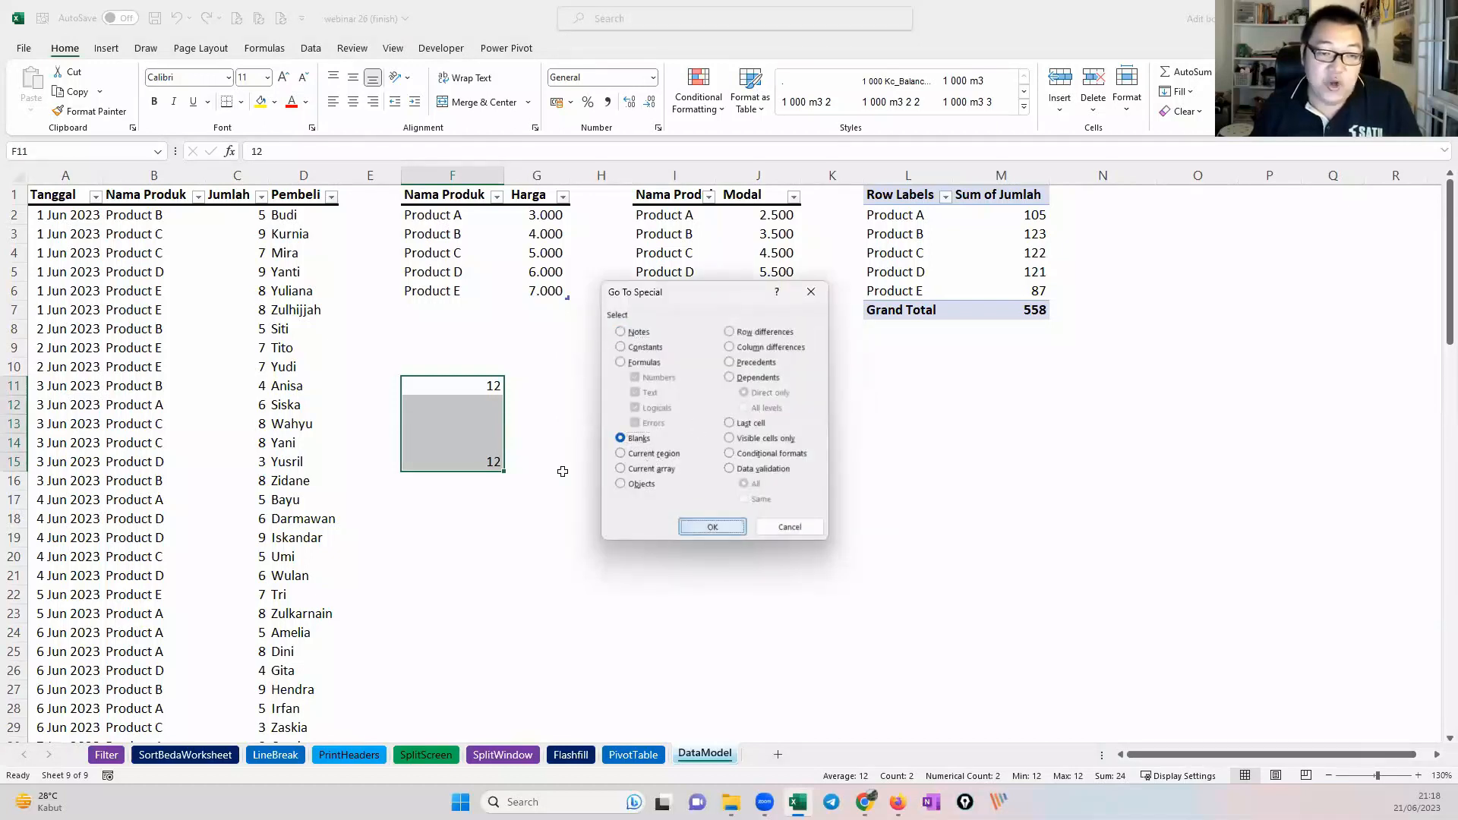
Step: Delete the selected blank cells with the cells below shifted up, and undo both this deletion and the clearing of F12:F14
{"action": "right_click", "coordinate": [483, 441]}
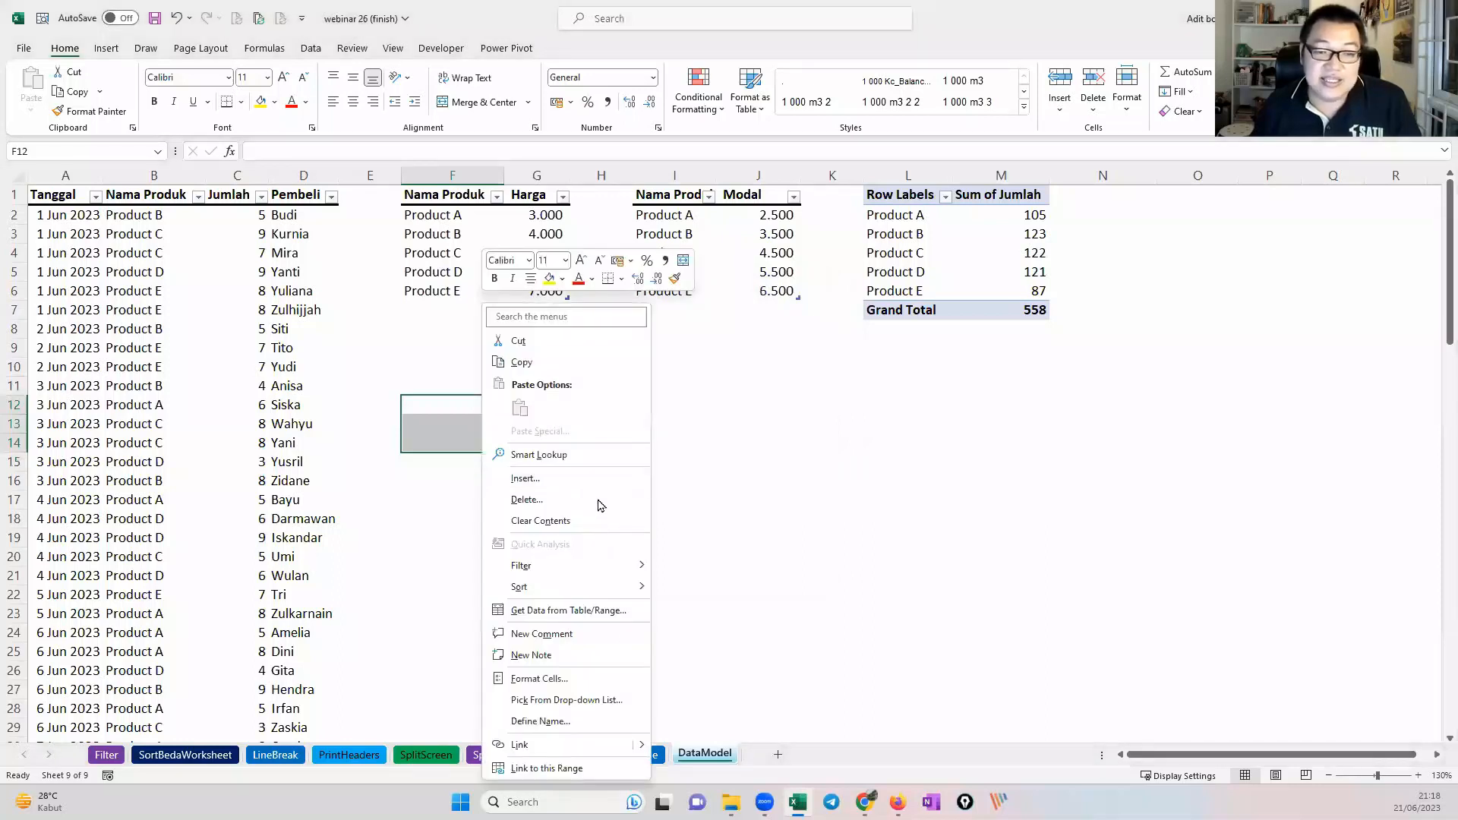
{"action": "key", "text": "d"}
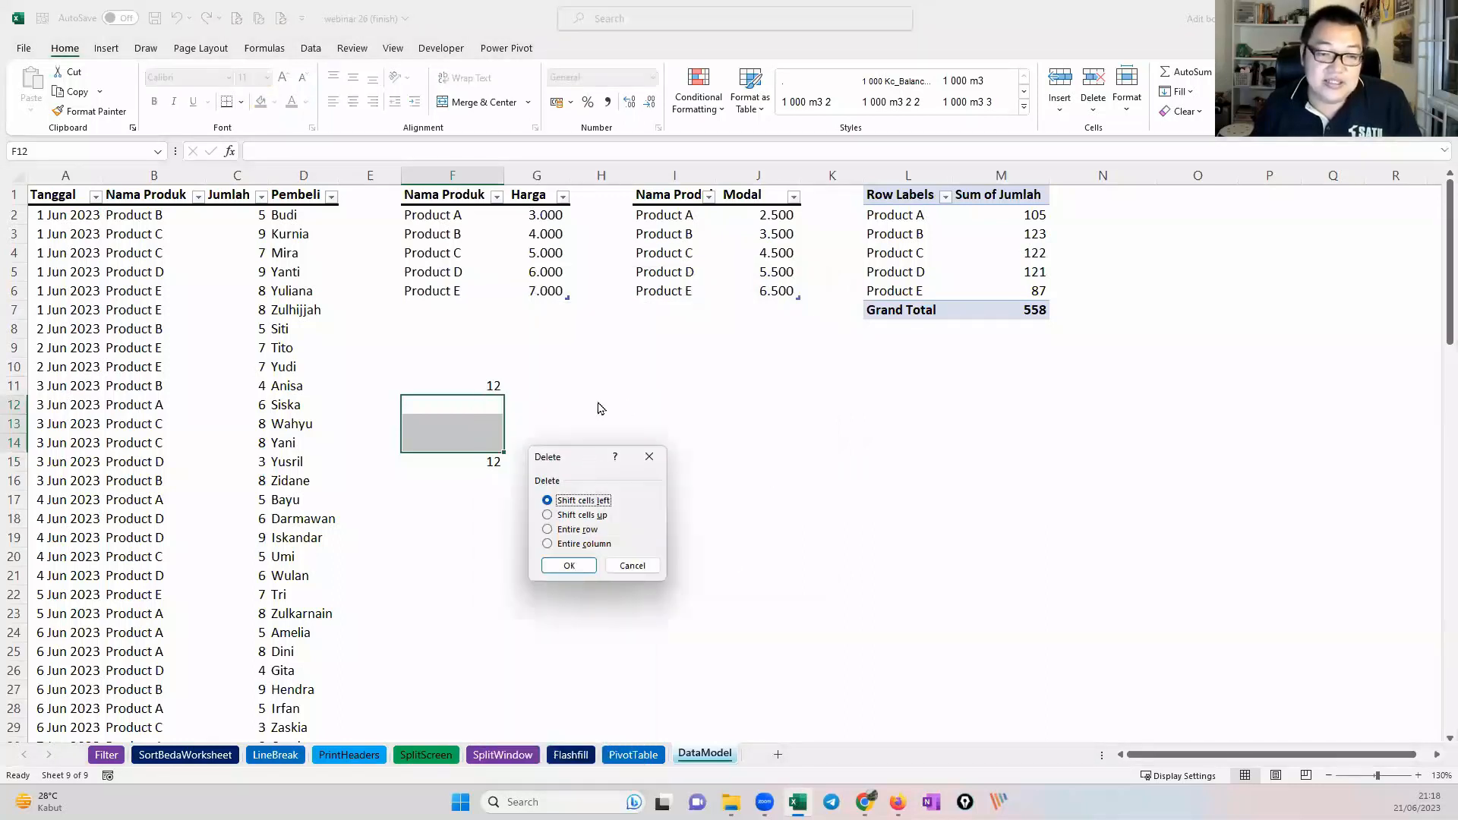
{"action": "left_click", "coordinate": [619, 456]}
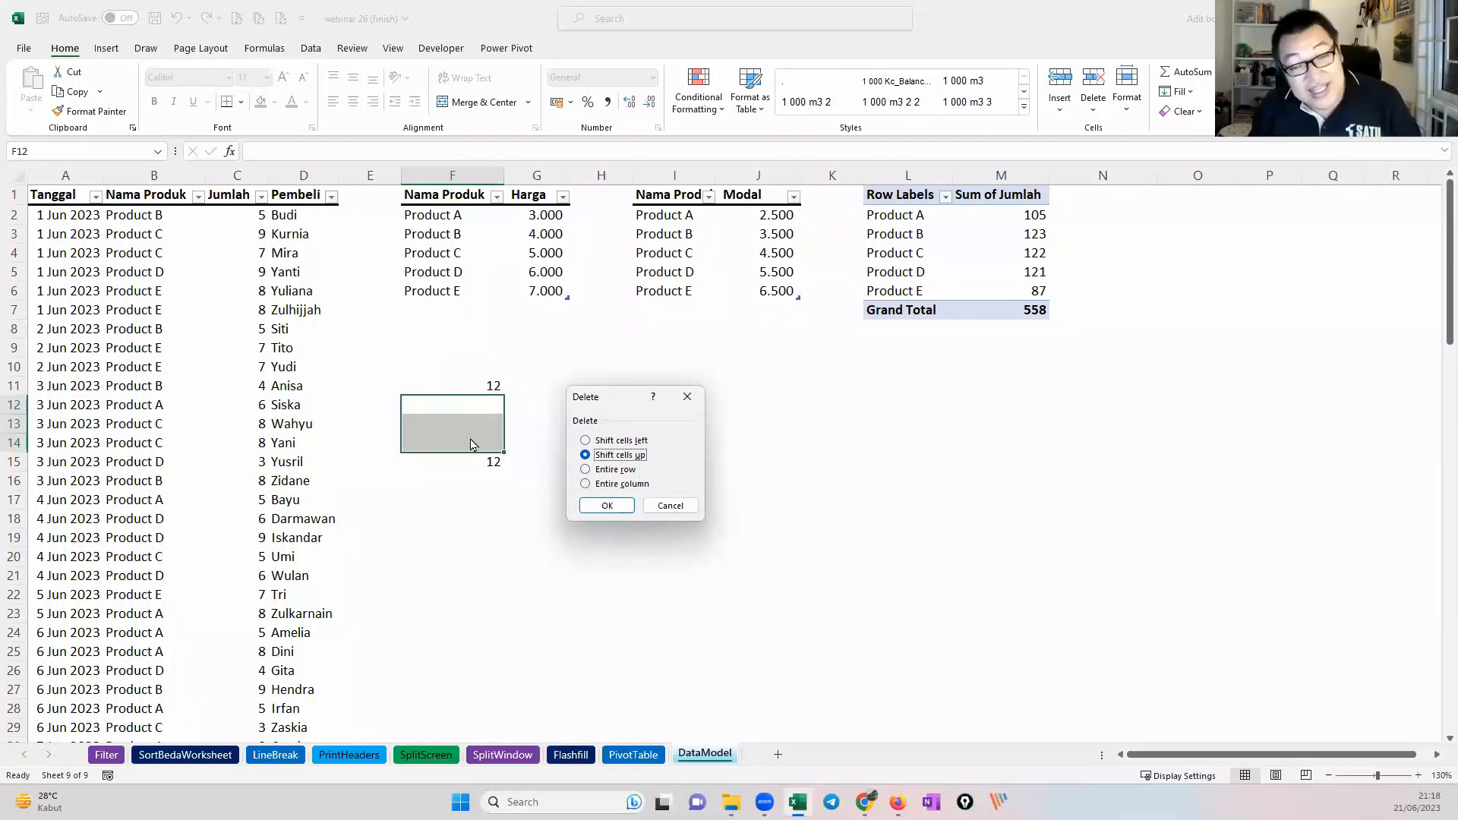
{"action": "left_click", "coordinate": [603, 504]}
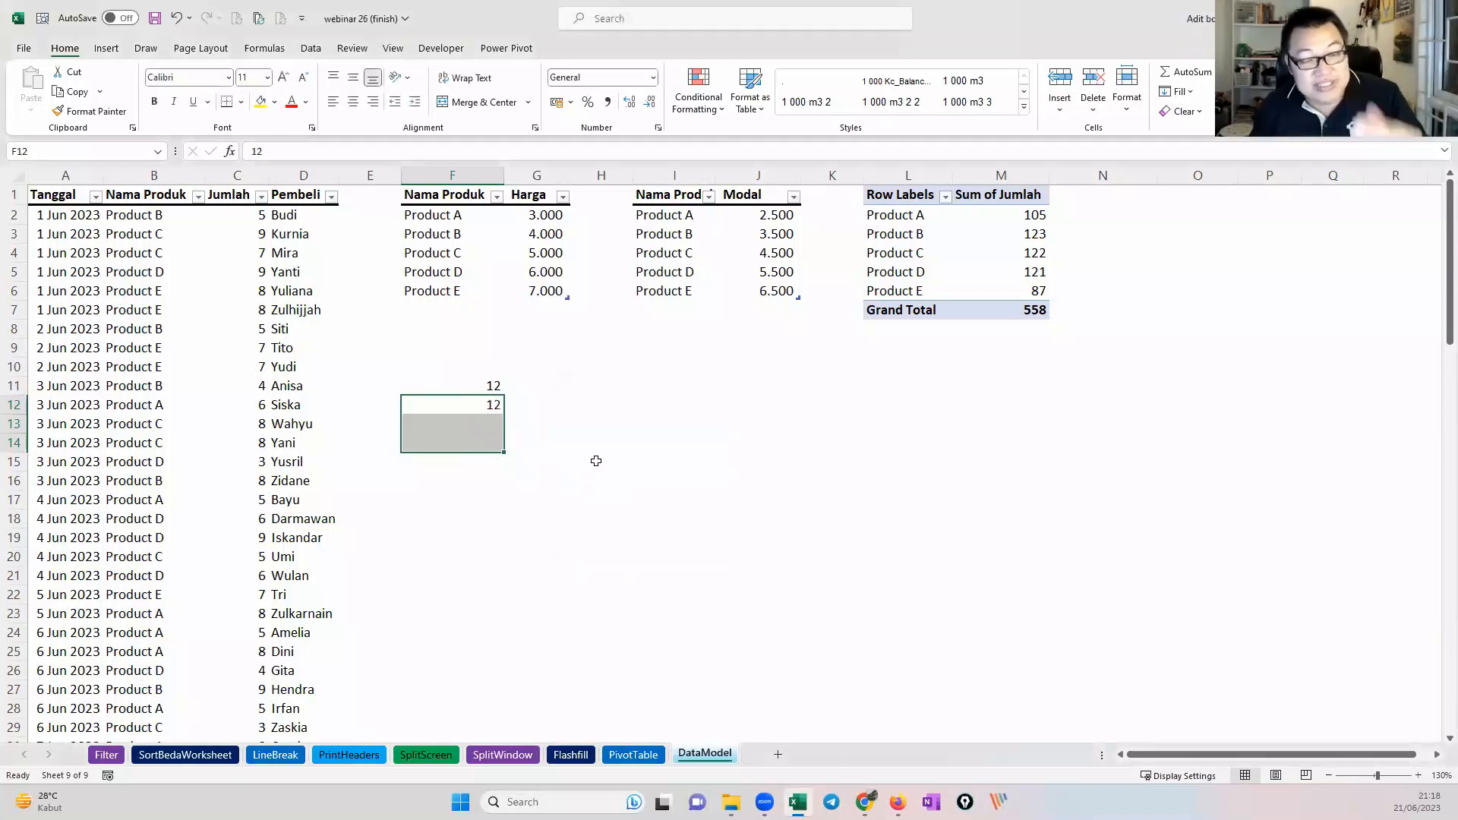
{"action": "left_click", "coordinate": [600, 442]}
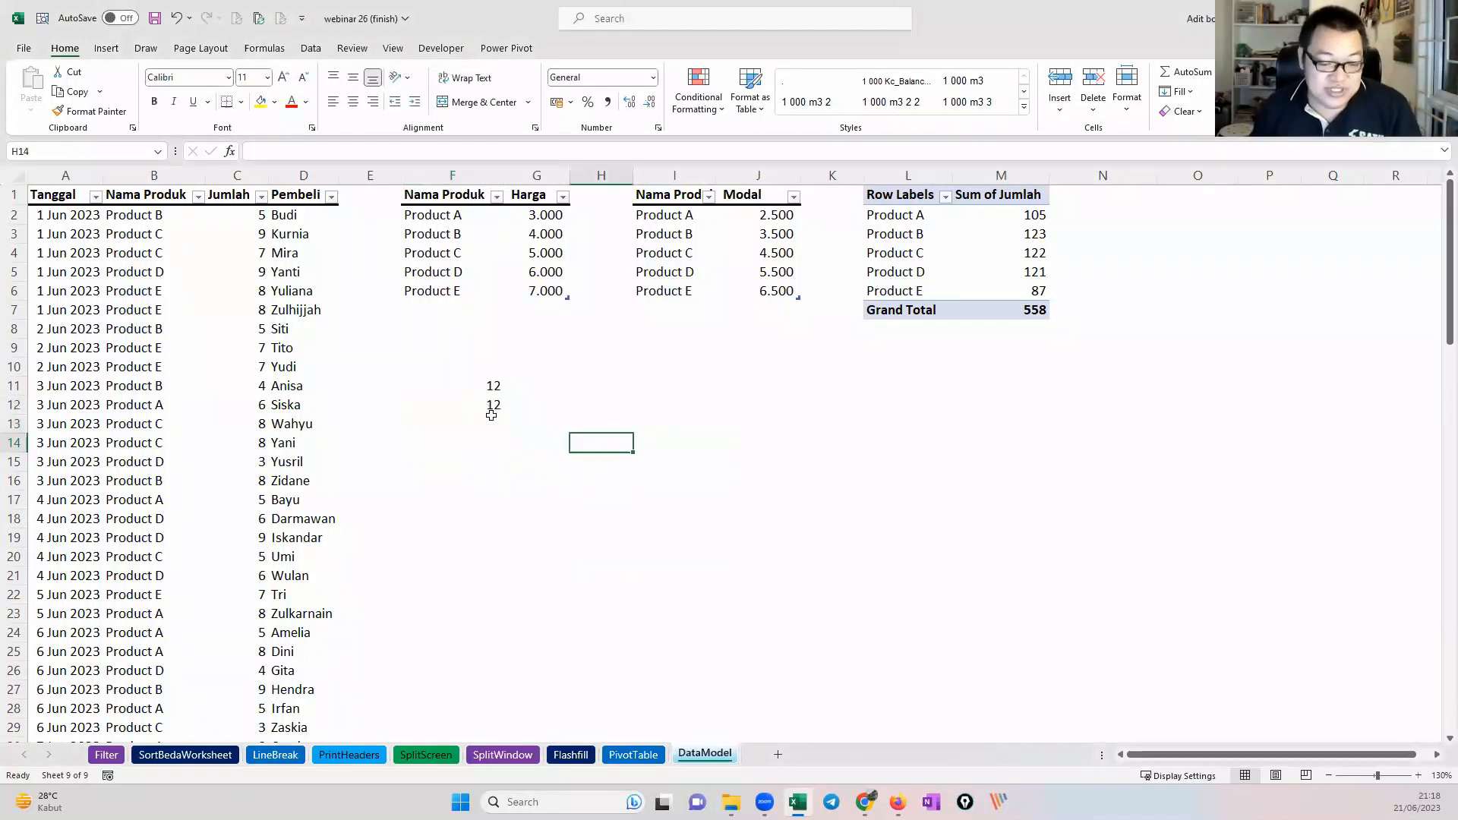
{"action": "key", "text": "ctrl+z"}
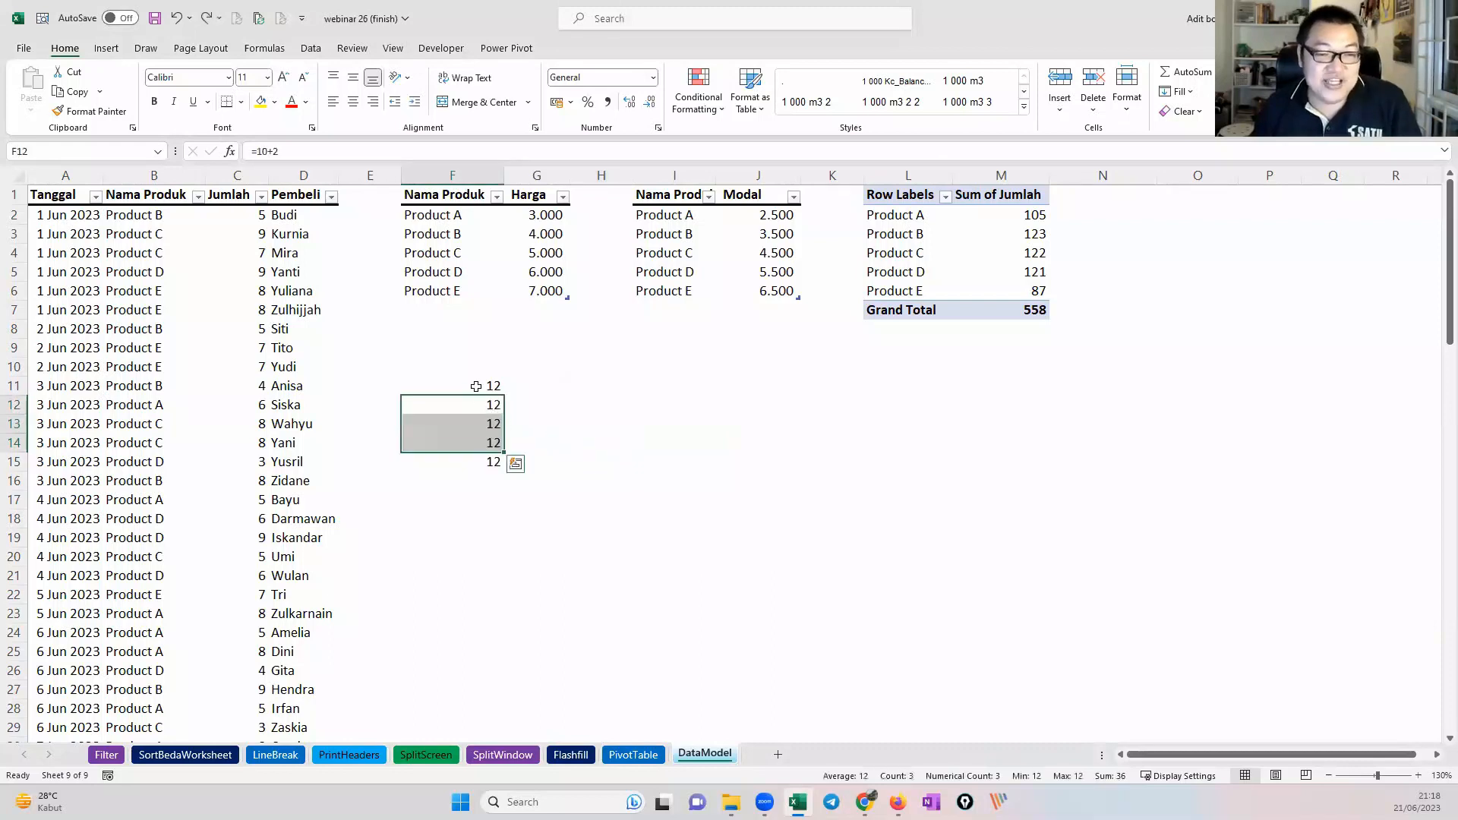
Step: Examine the Go To Special options for F11:F15, including conditional formats, data validation, precedents, dependents, constants, visible cells and blanks, and close without applying any
{"action": "left_click_drag", "start_coordinate": [476, 387], "coordinate": [473, 463]}
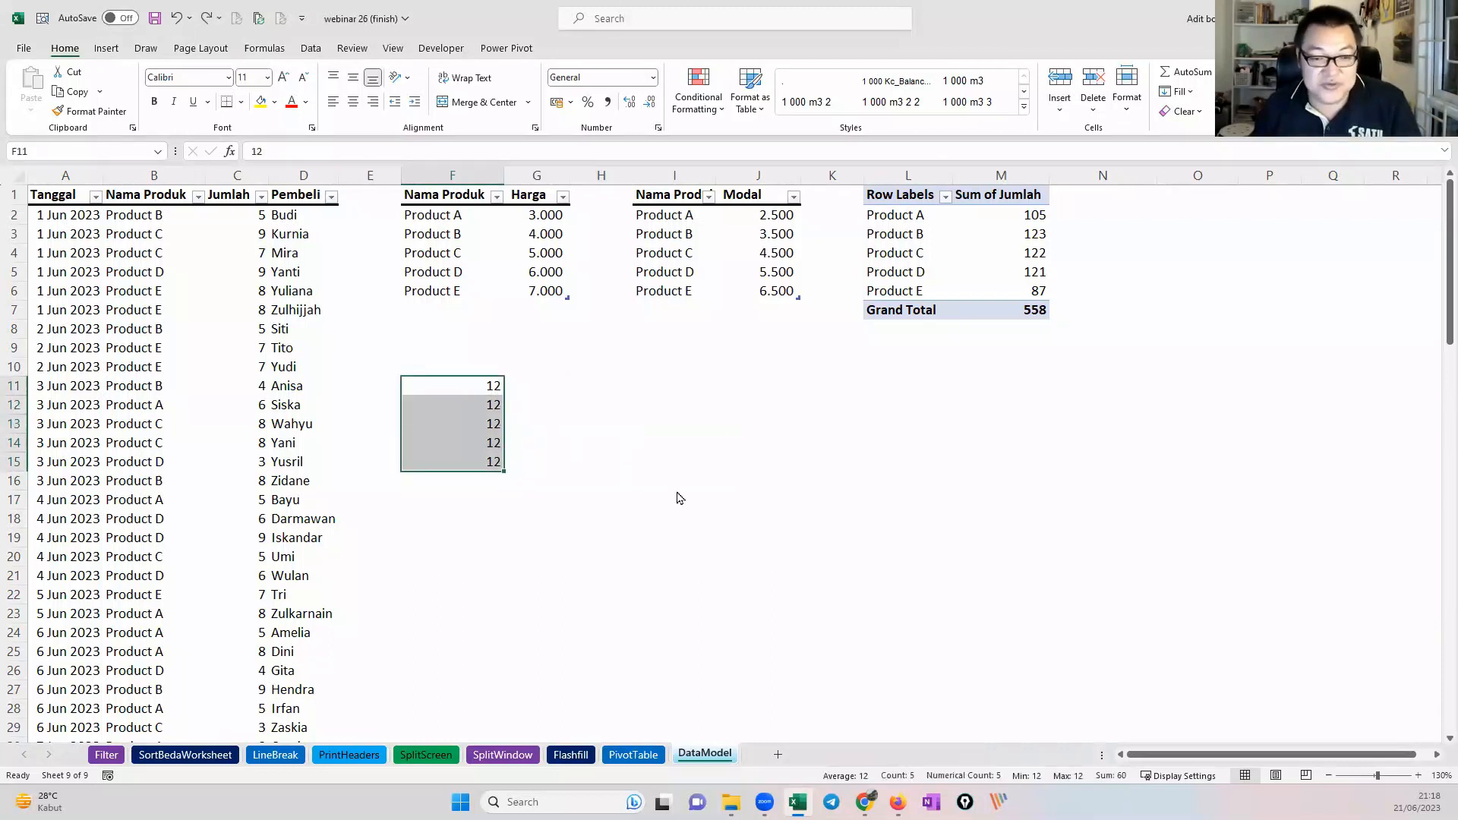
{"action": "key", "text": "ctrl+g"}
{"action": "left_click", "coordinate": [645, 507]}
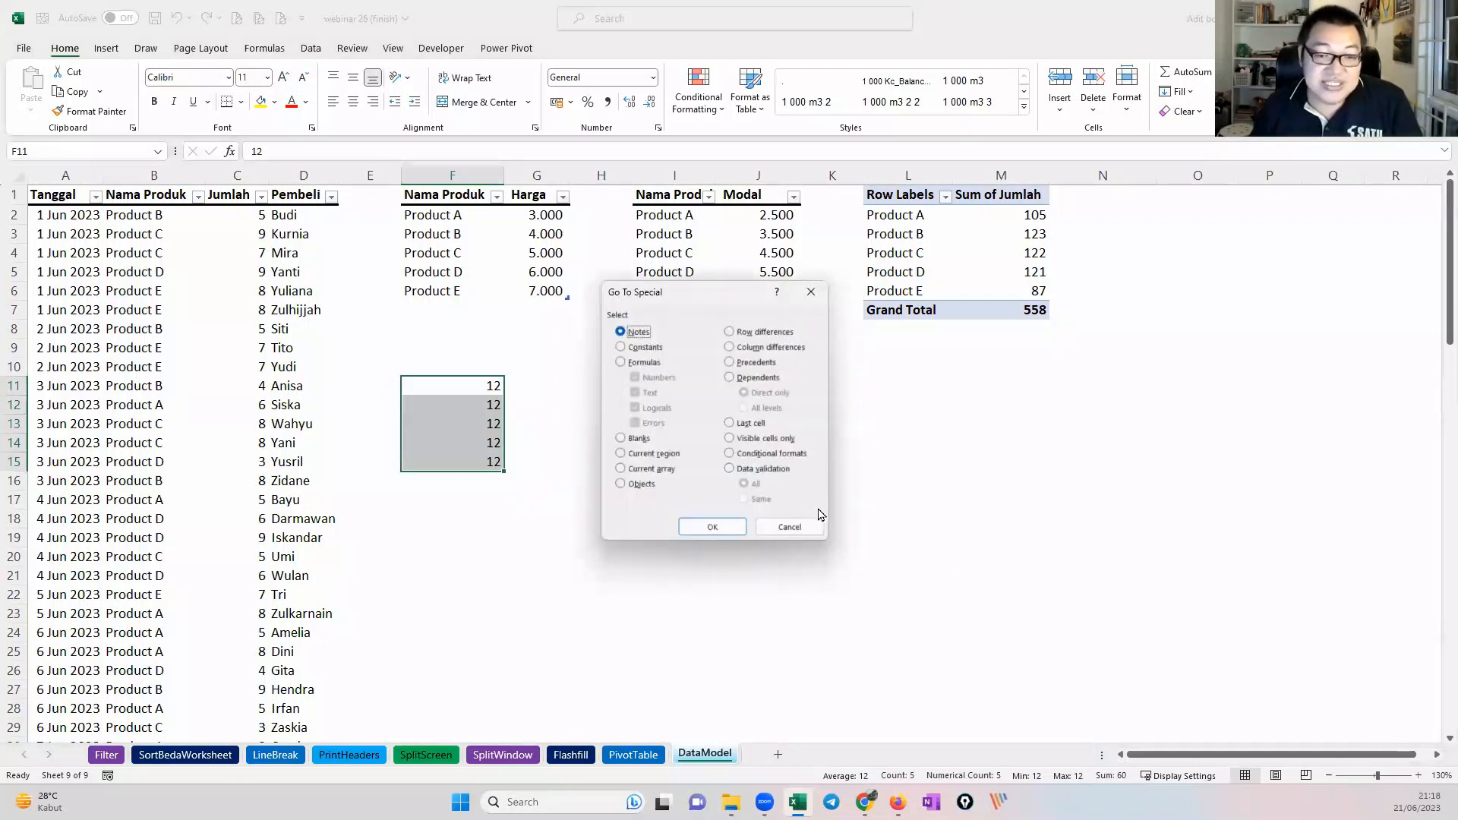
{"action": "left_click", "coordinate": [751, 456]}
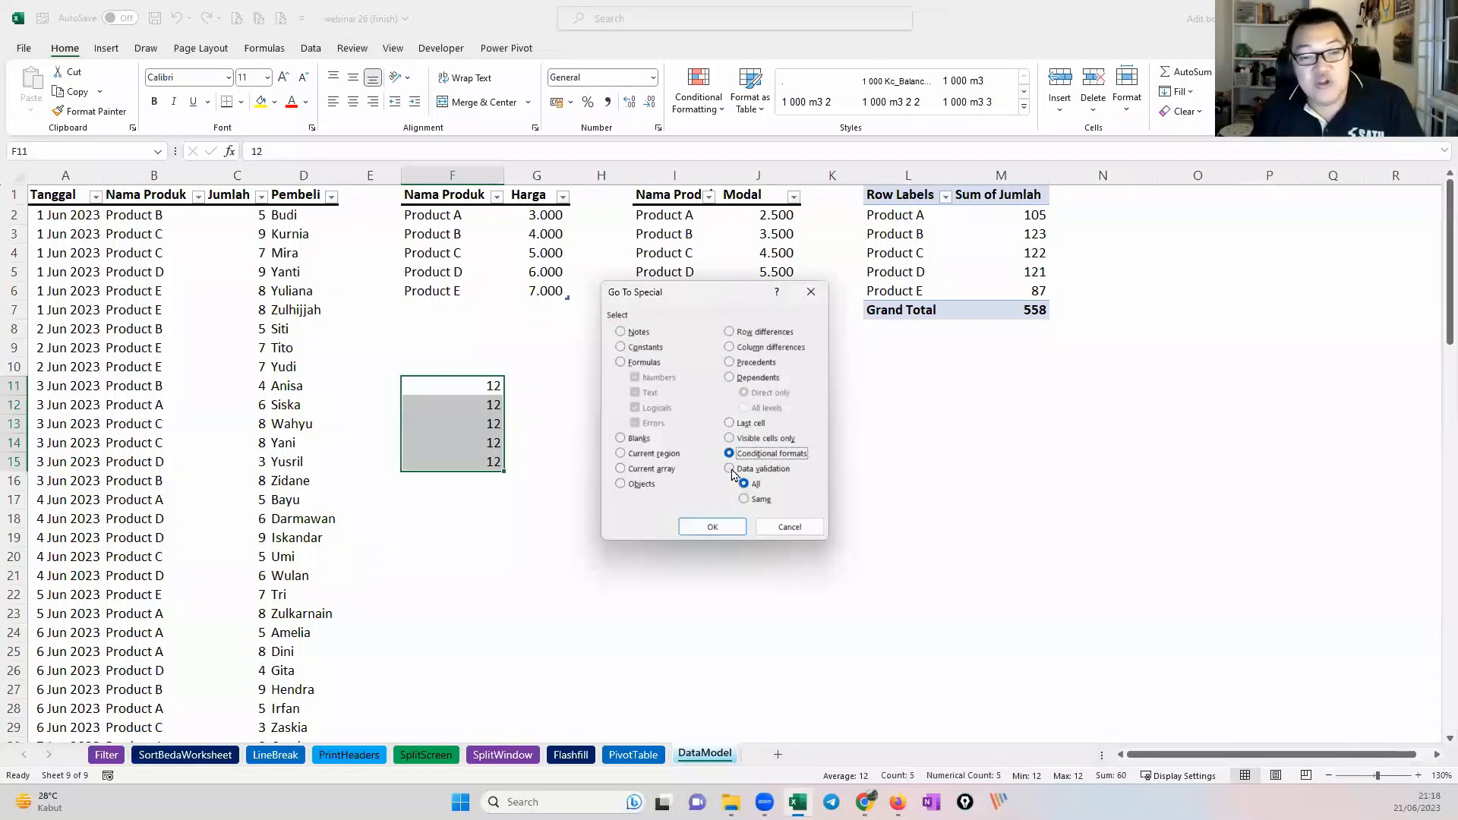
{"action": "left_click", "coordinate": [753, 470]}
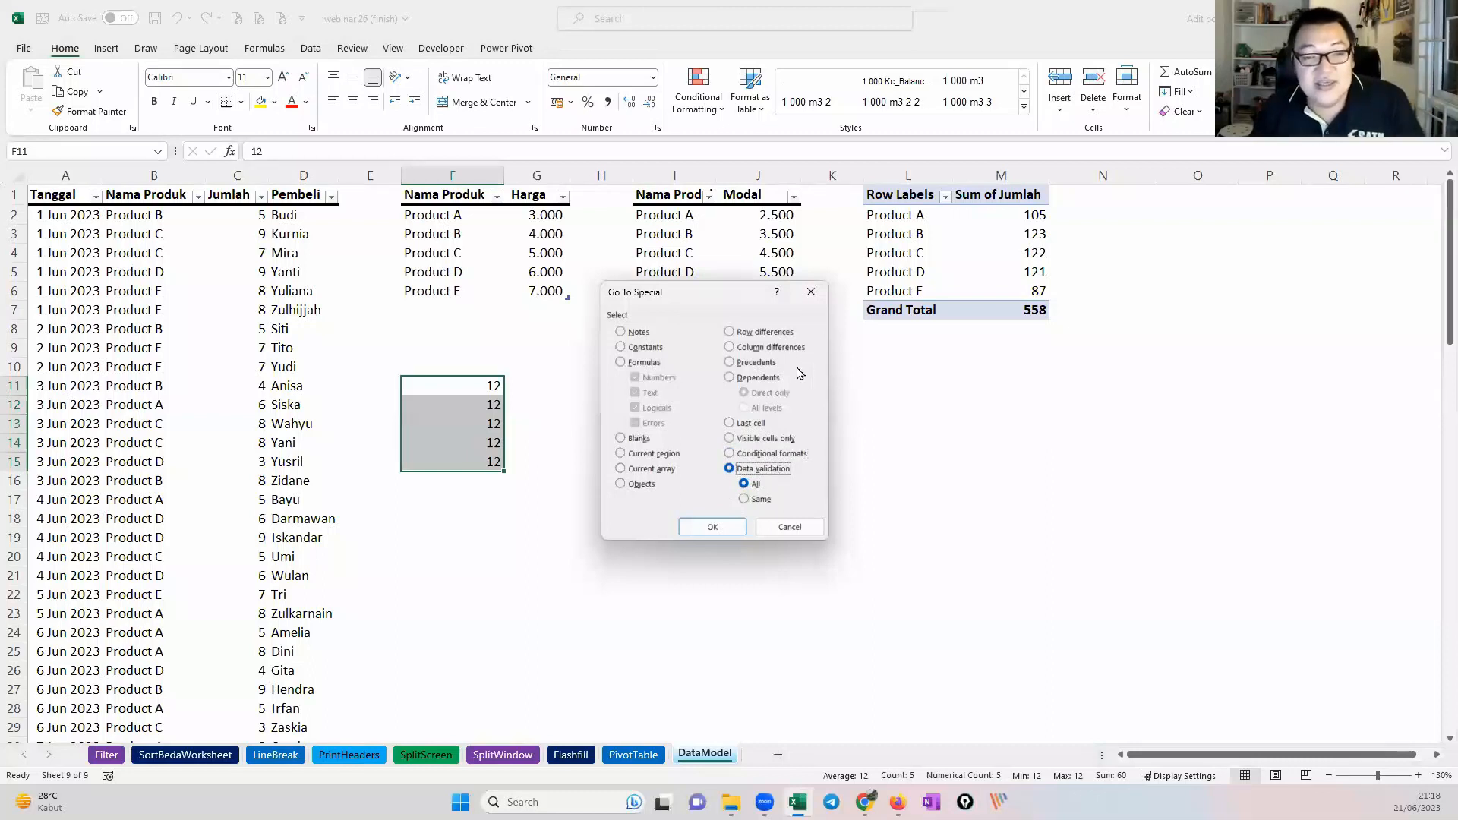
{"action": "left_click", "coordinate": [729, 363]}
{"action": "left_click", "coordinate": [730, 377]}
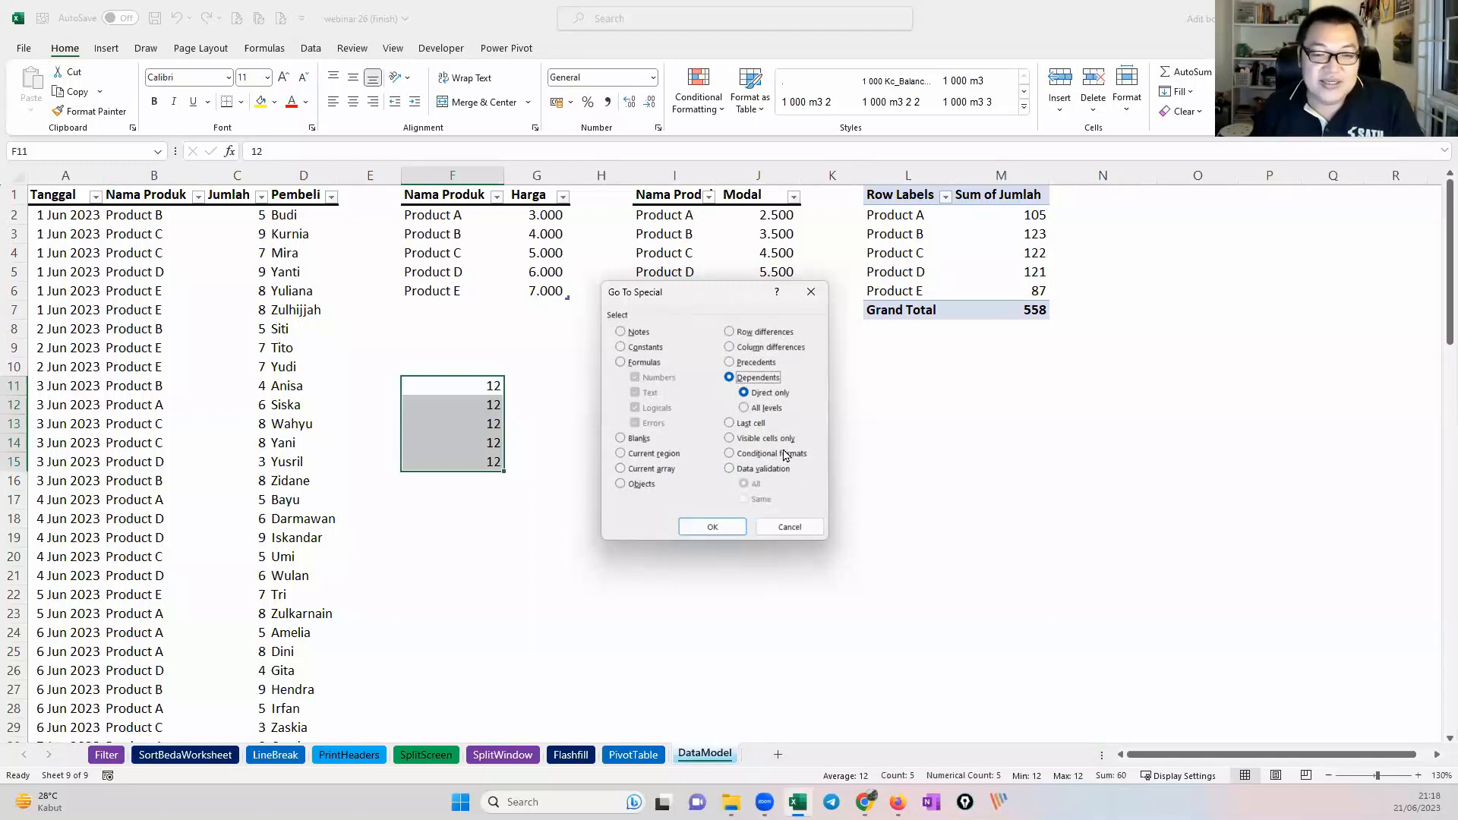
{"action": "left_click", "coordinate": [621, 363]}
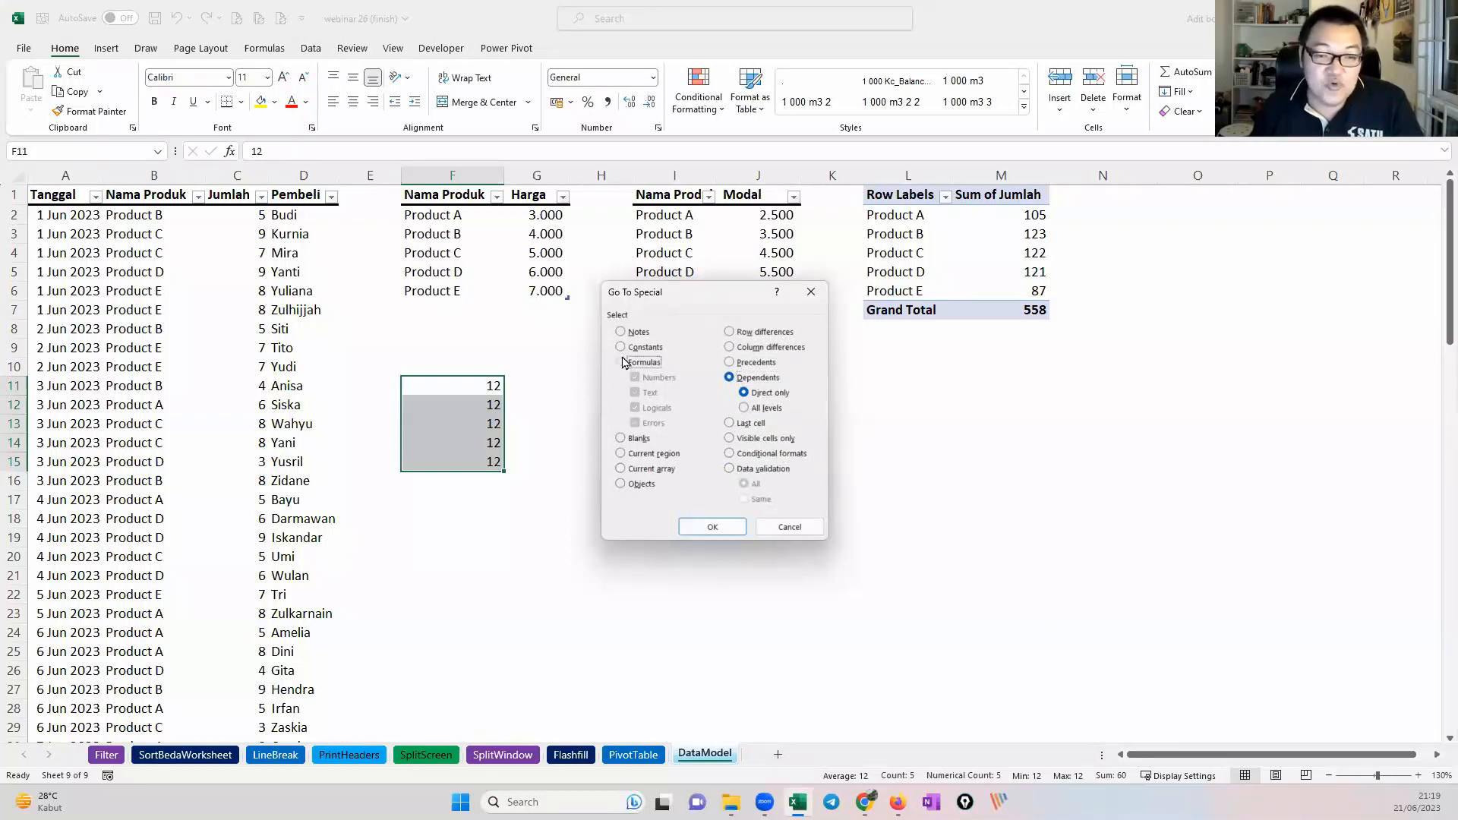
{"action": "left_click", "coordinate": [621, 347]}
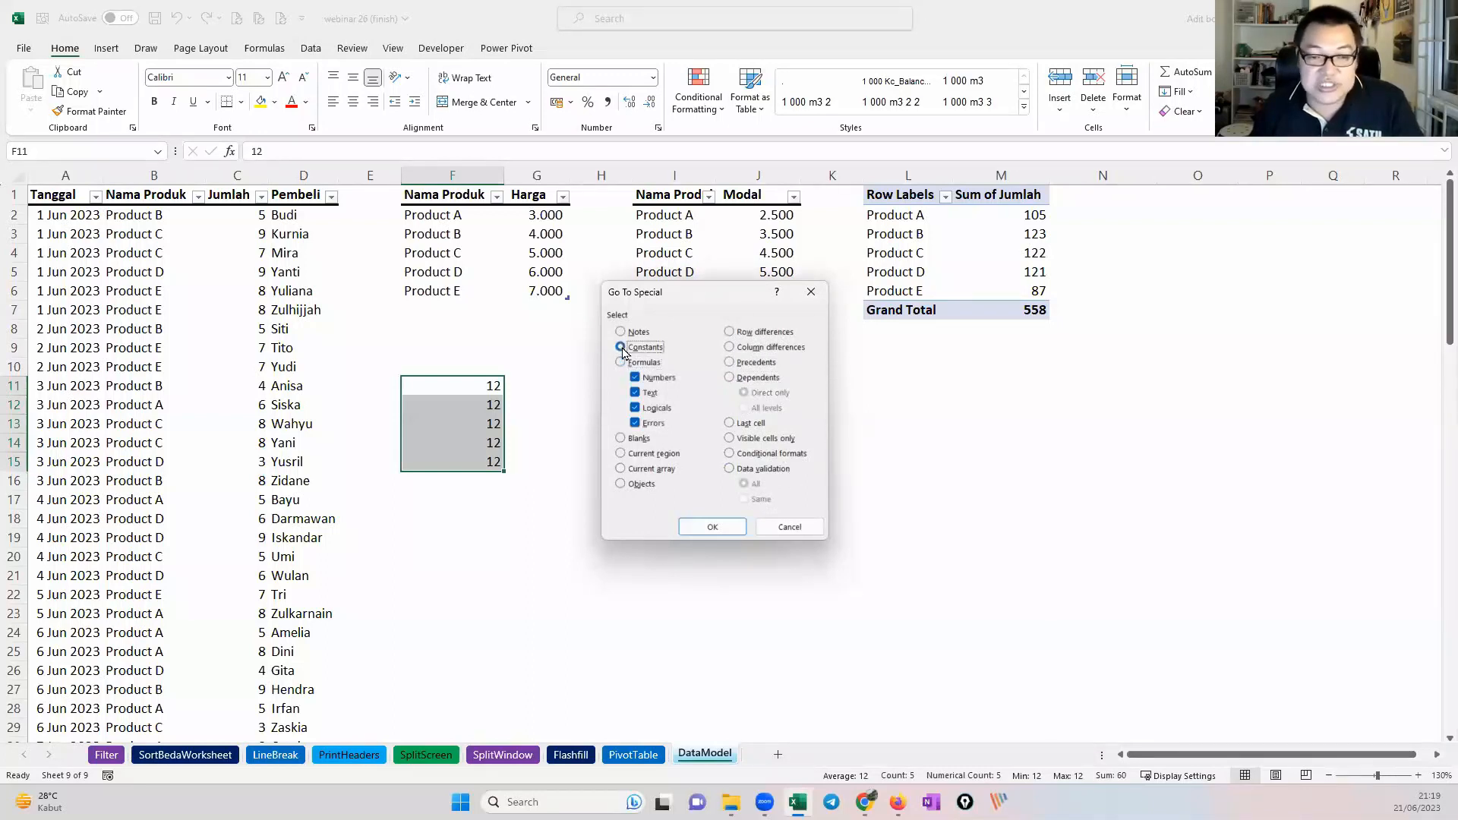
{"action": "left_click", "coordinate": [730, 454]}
{"action": "left_click", "coordinate": [728, 471]}
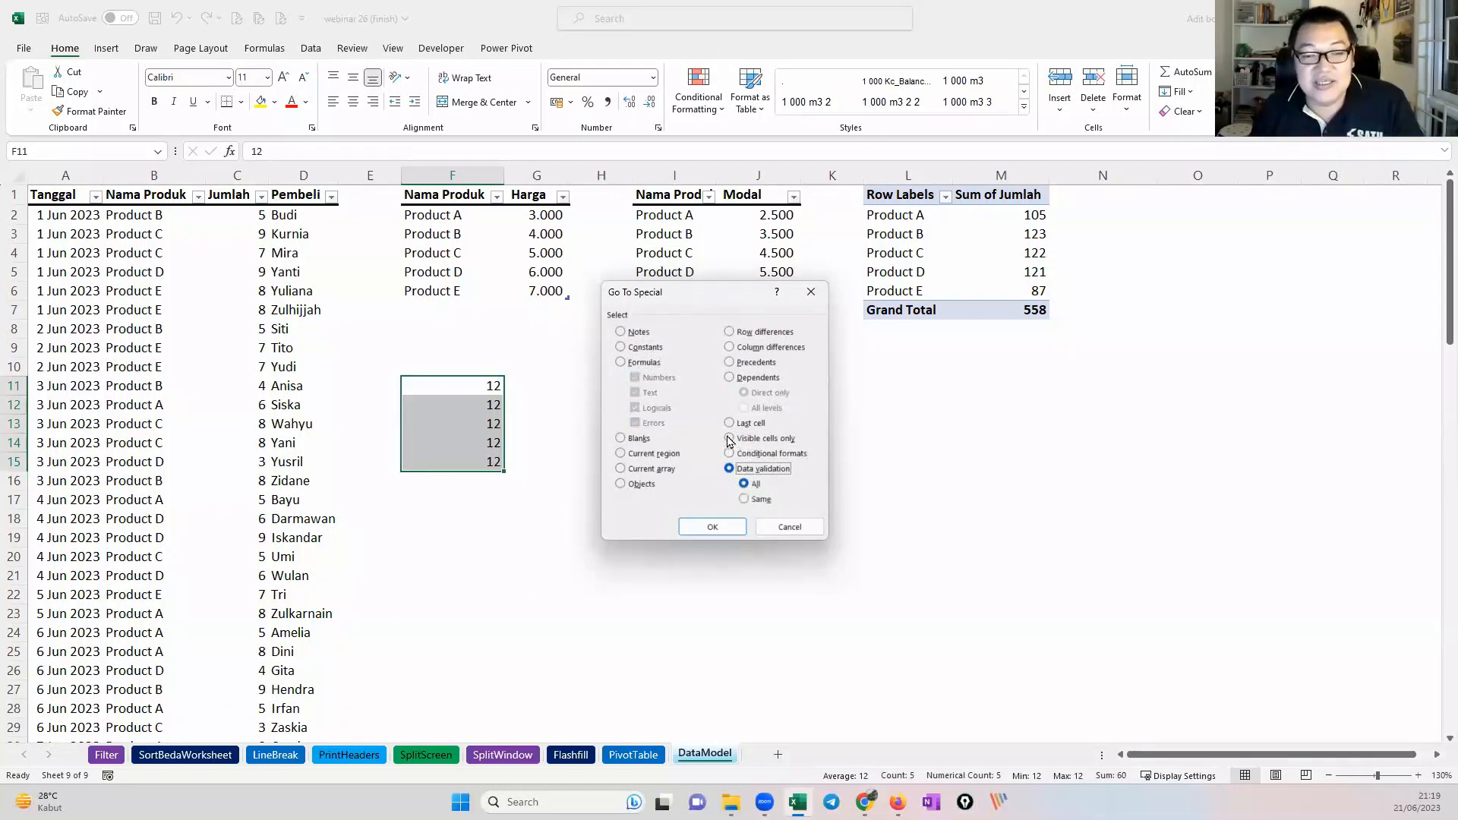
{"action": "left_click", "coordinate": [729, 439]}
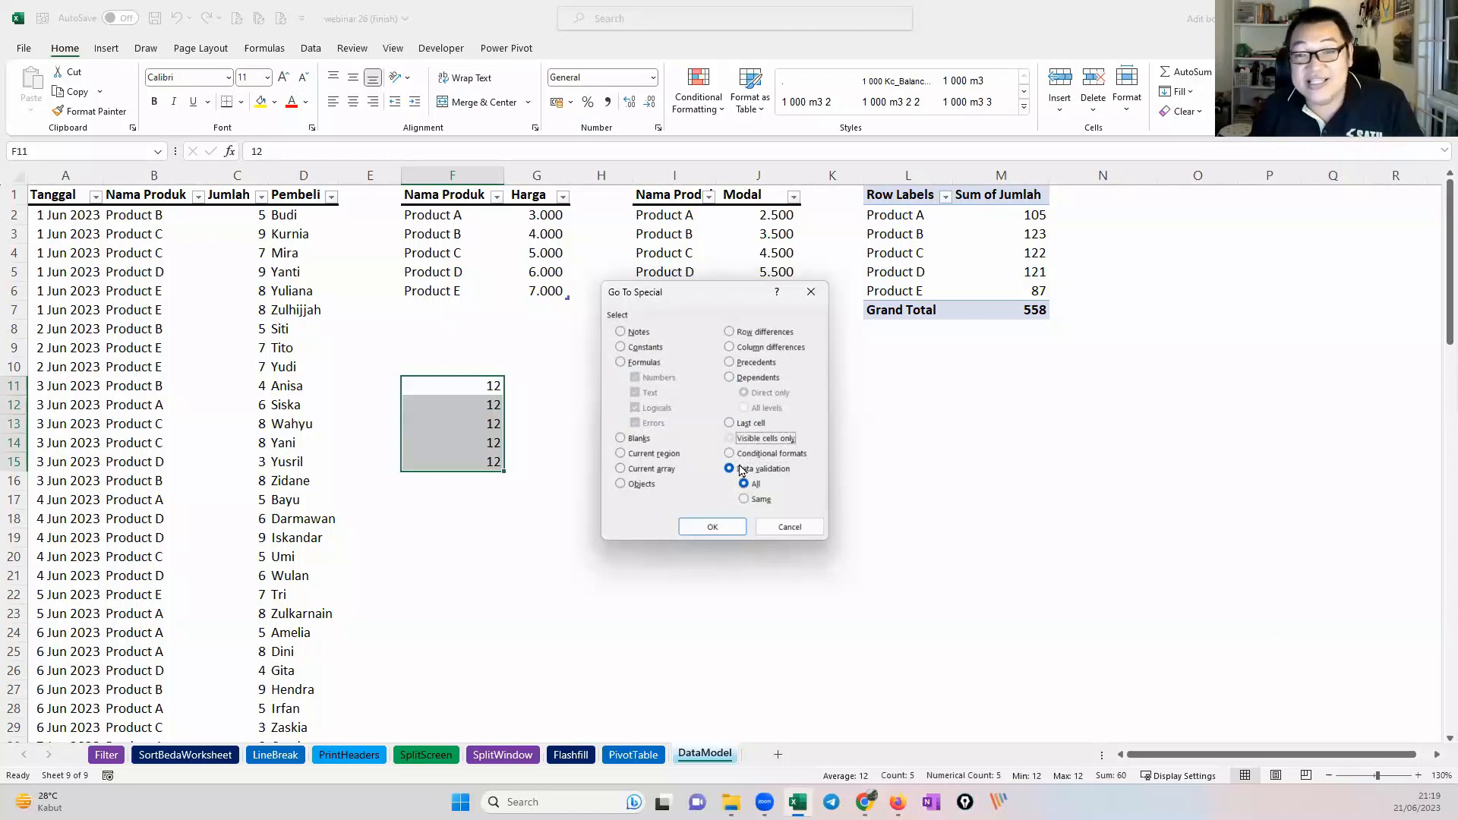
{"action": "left_click", "coordinate": [634, 444]}
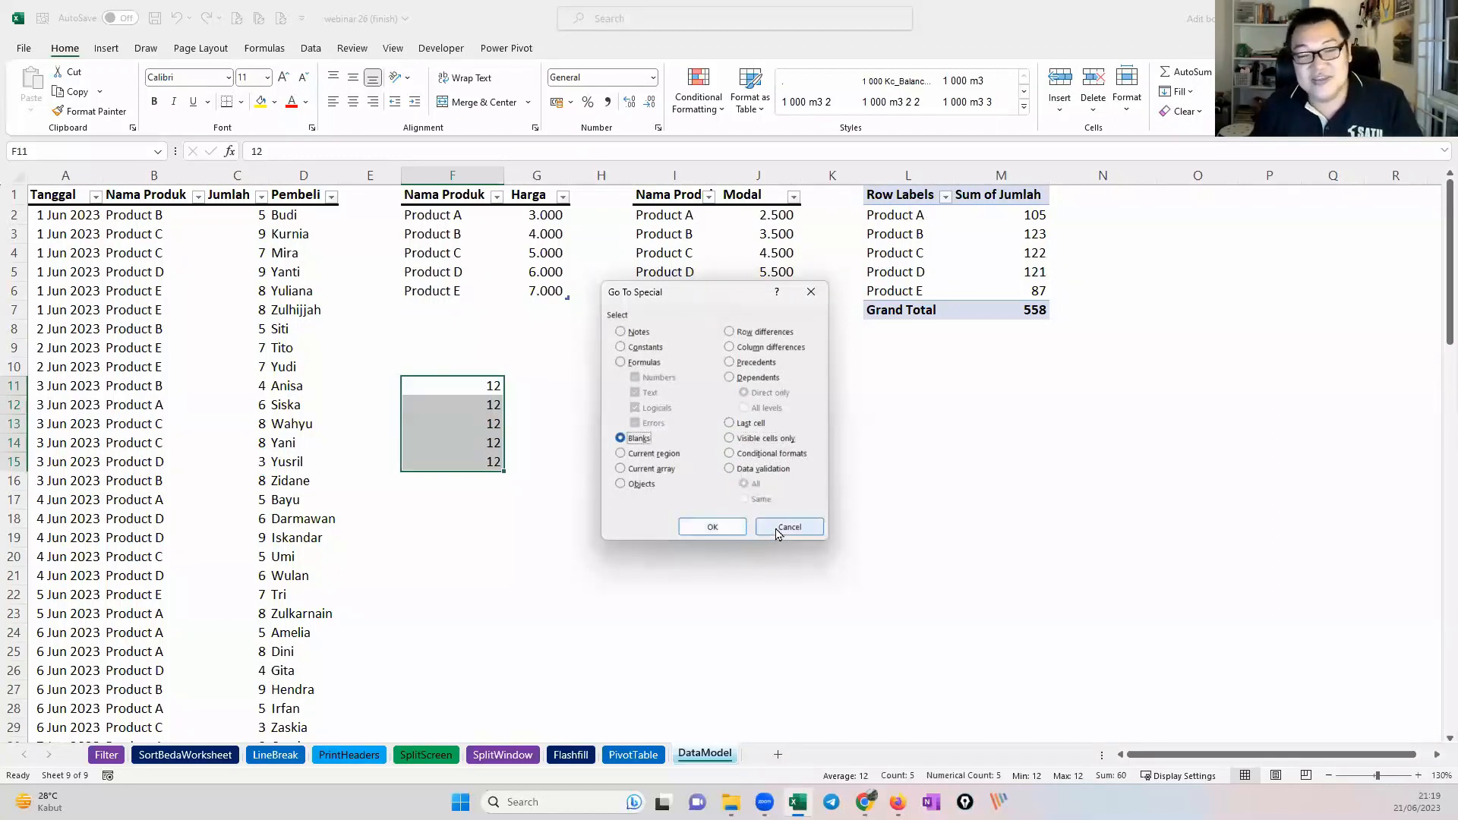
{"action": "left_click", "coordinate": [762, 474]}
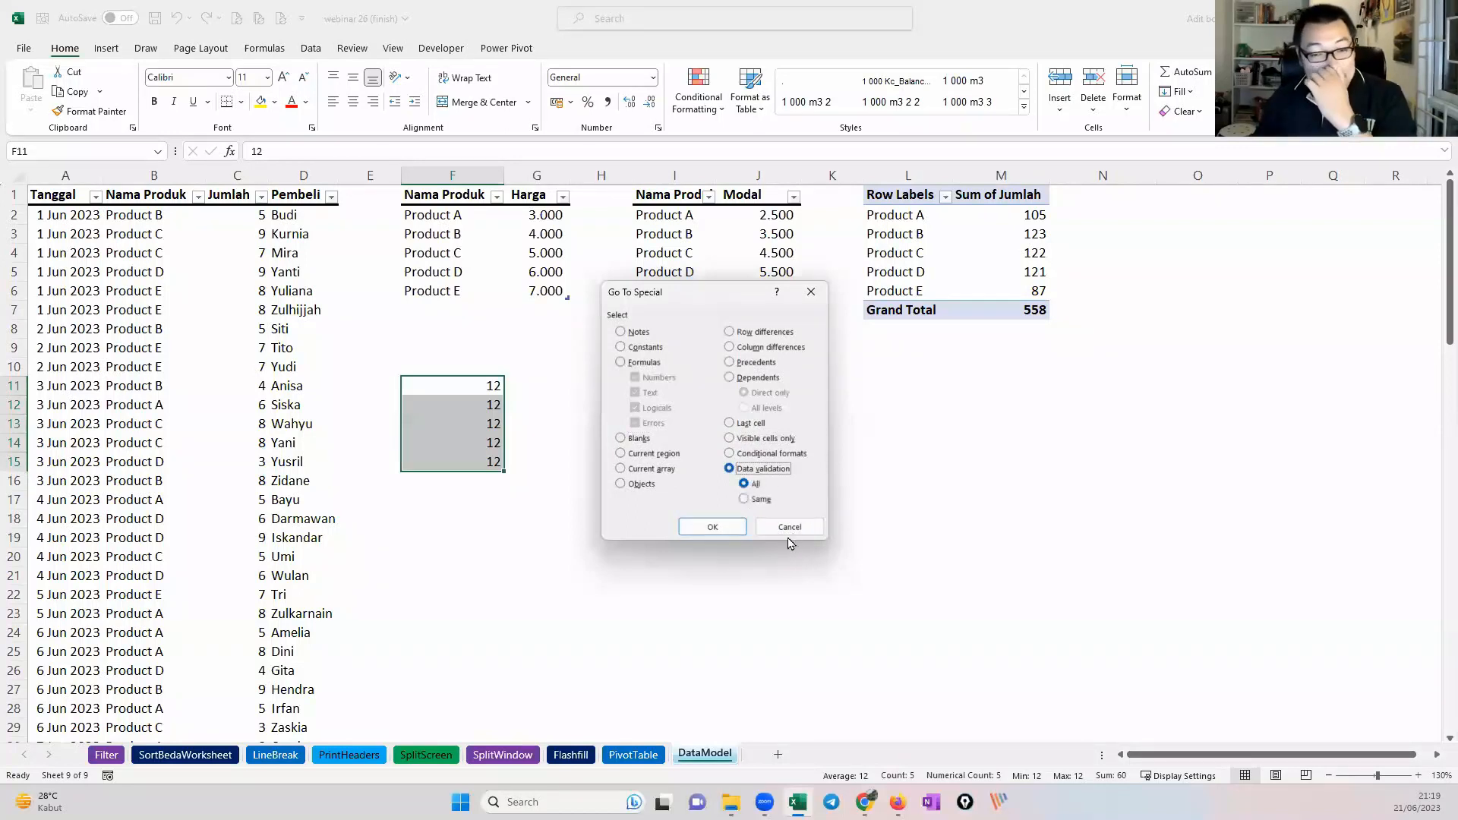
{"action": "left_click", "coordinate": [790, 526]}
{"action": "left_click", "coordinate": [731, 437]}
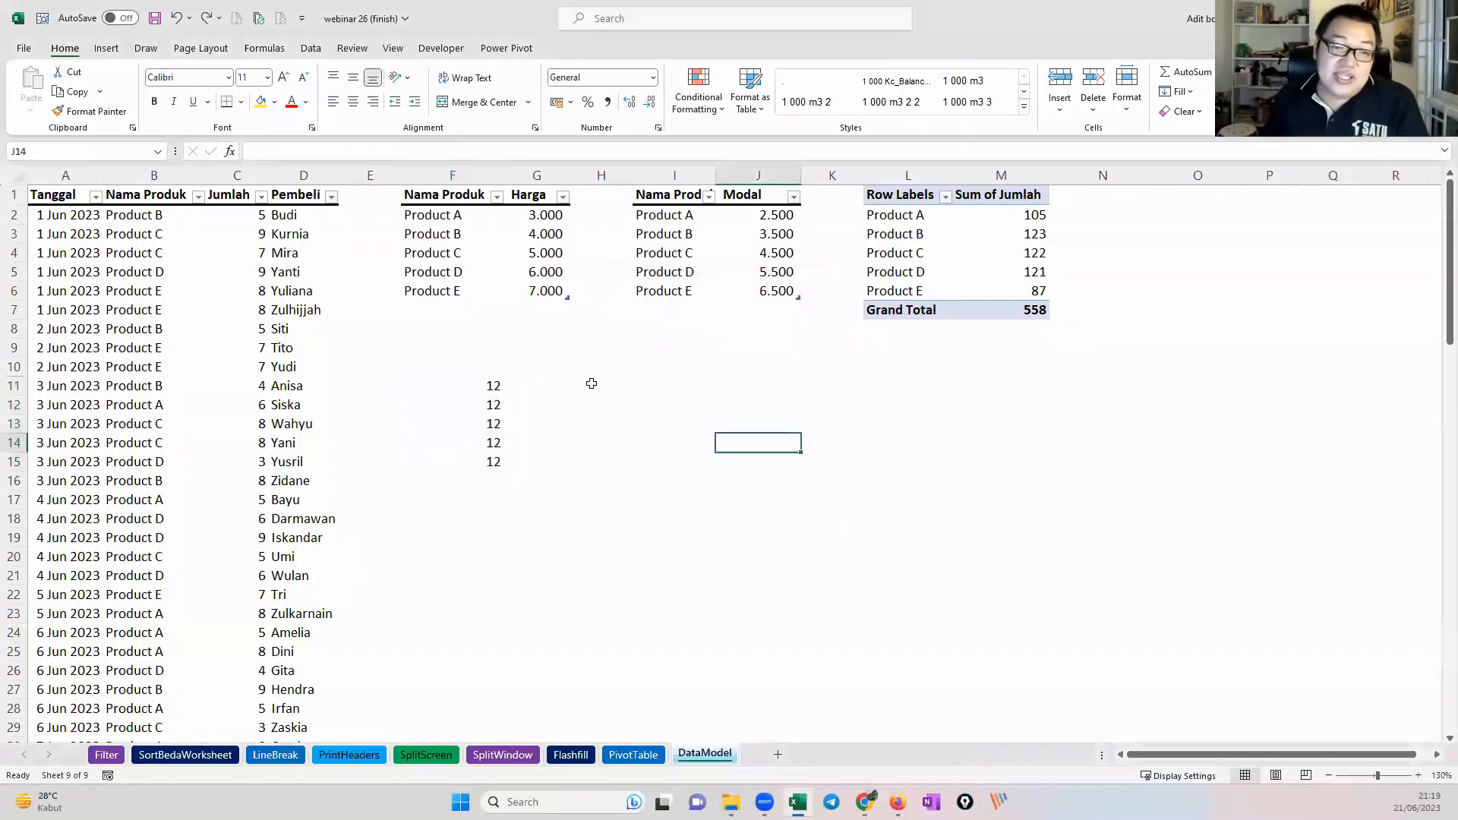
Step: Fill H11:H18 with yellow and give the range list data validation sourced from the product names in F2:F6
{"action": "left_click_drag", "start_coordinate": [591, 384], "coordinate": [605, 520]}
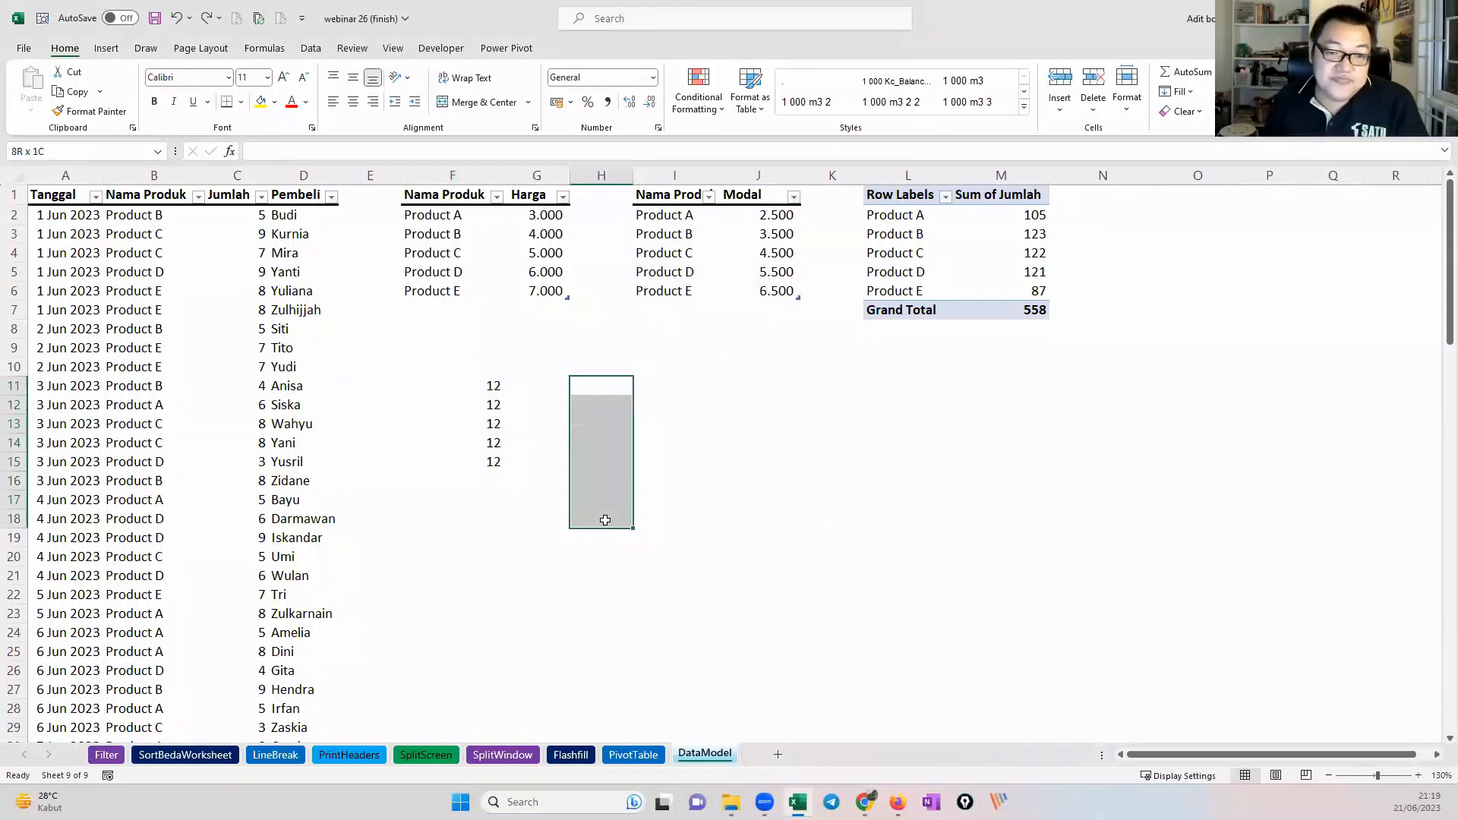
{"action": "left_click", "coordinate": [260, 101]}
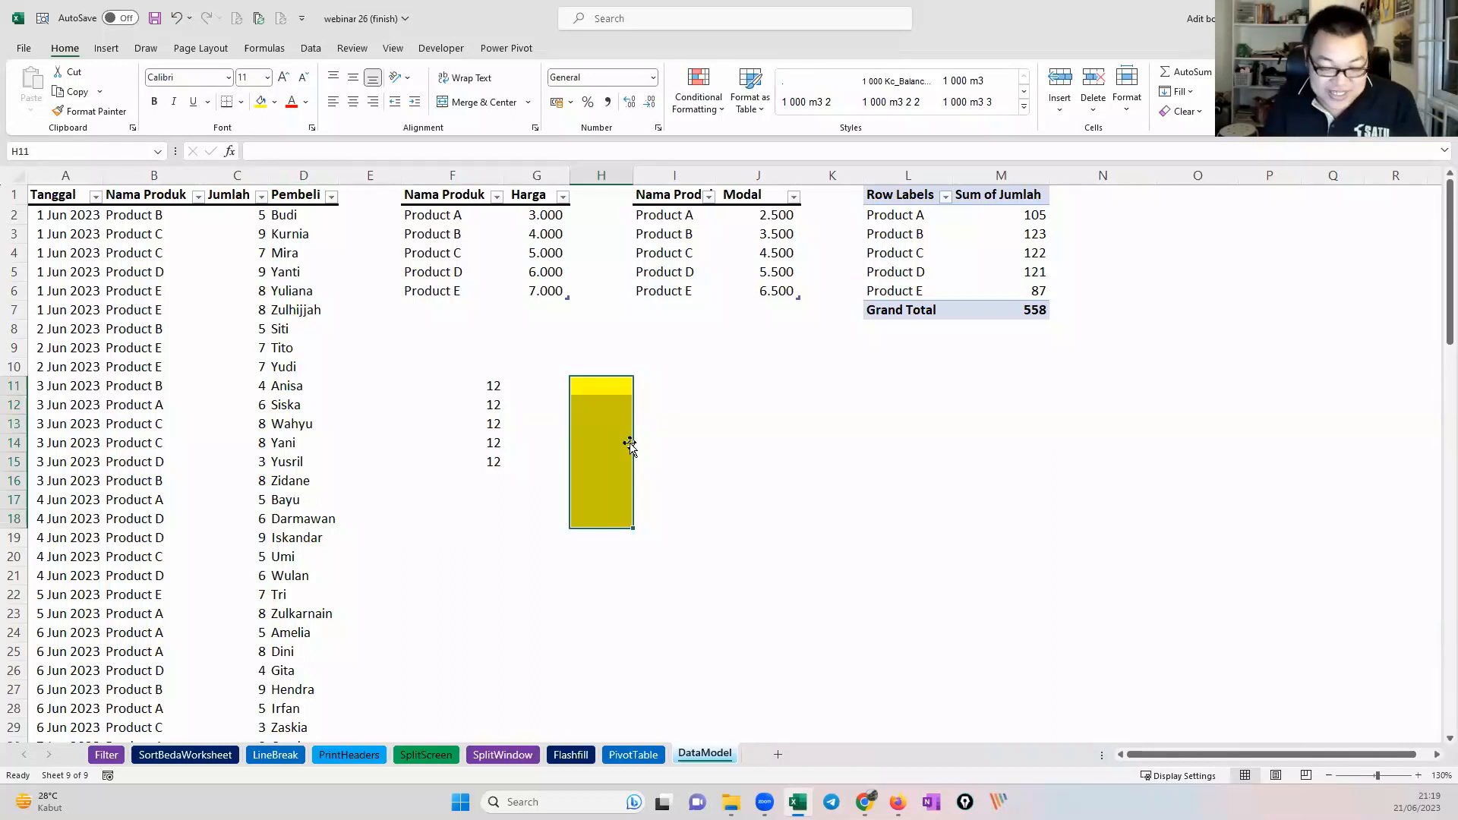
{"action": "key", "text": "alt+a"}
{"action": "key", "text": "v"}
{"action": "key", "text": "v"}
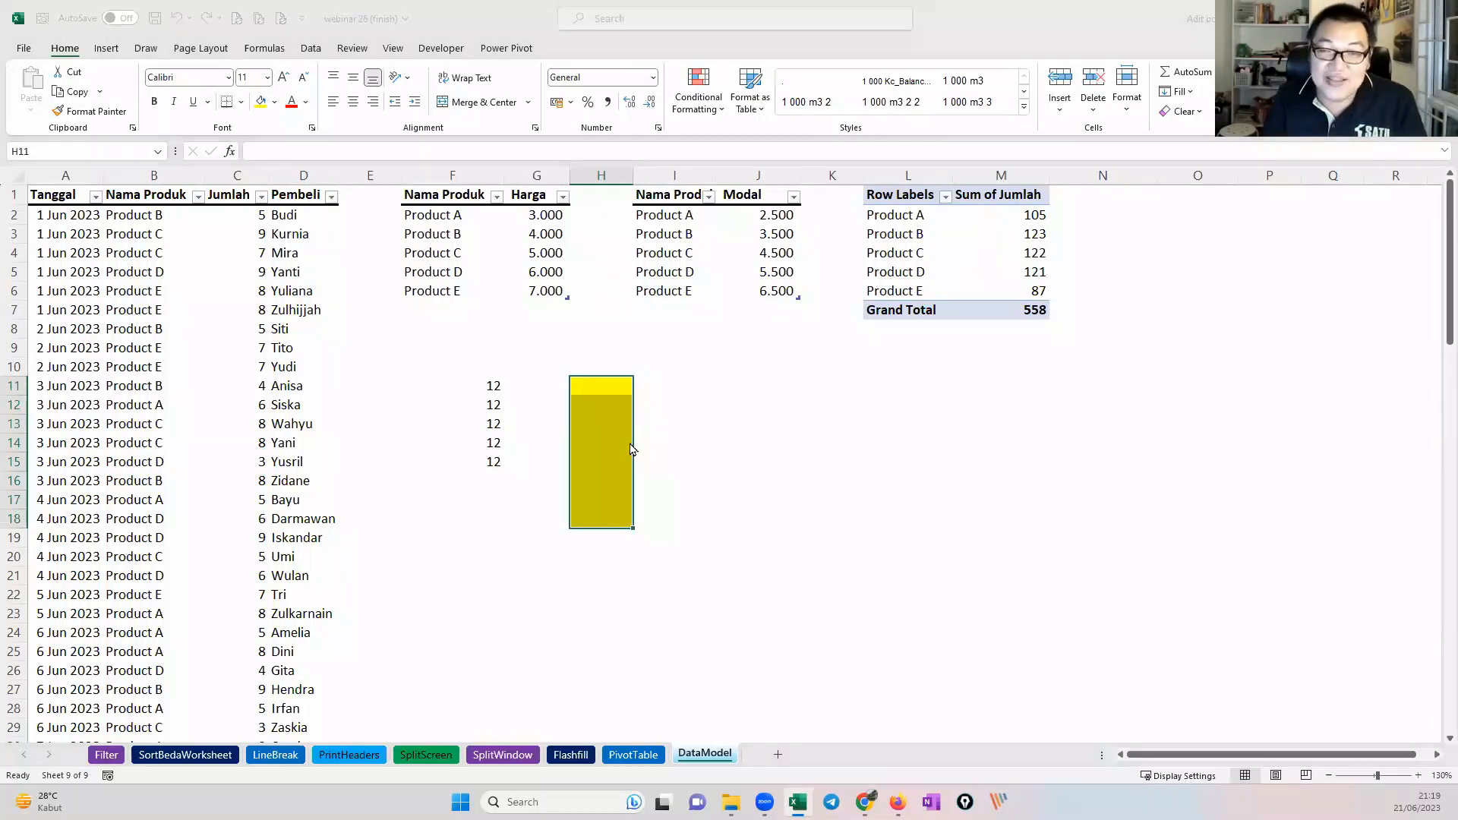
{"action": "left_click_drag", "start_coordinate": [460, 215], "coordinate": [454, 294]}
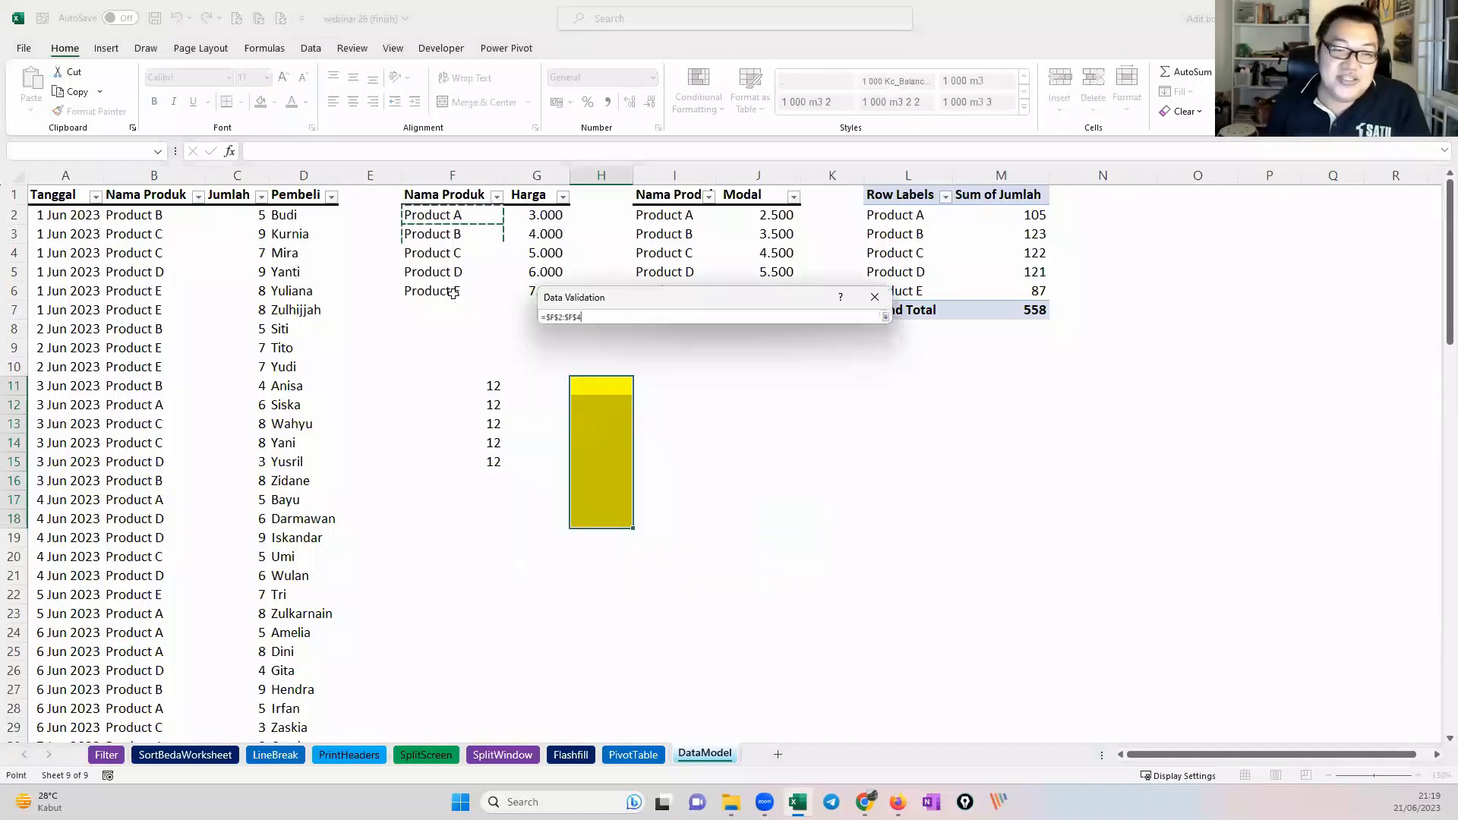
{"action": "left_click", "coordinate": [776, 520]}
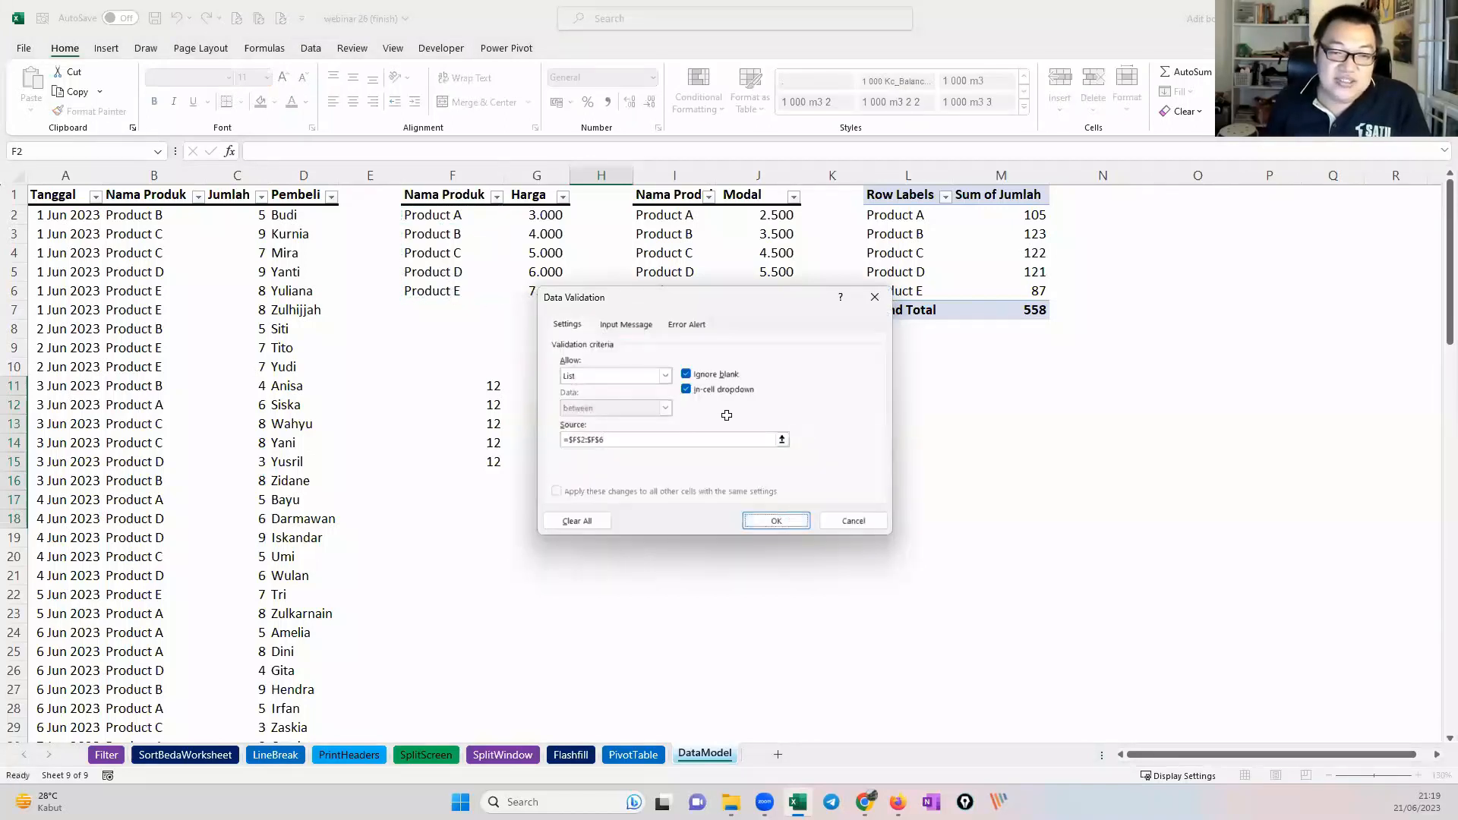
Step: Choose Product B from the validation list in both H11 and H12
{"action": "left_click", "coordinate": [640, 387]}
{"action": "left_click", "coordinate": [557, 416]}
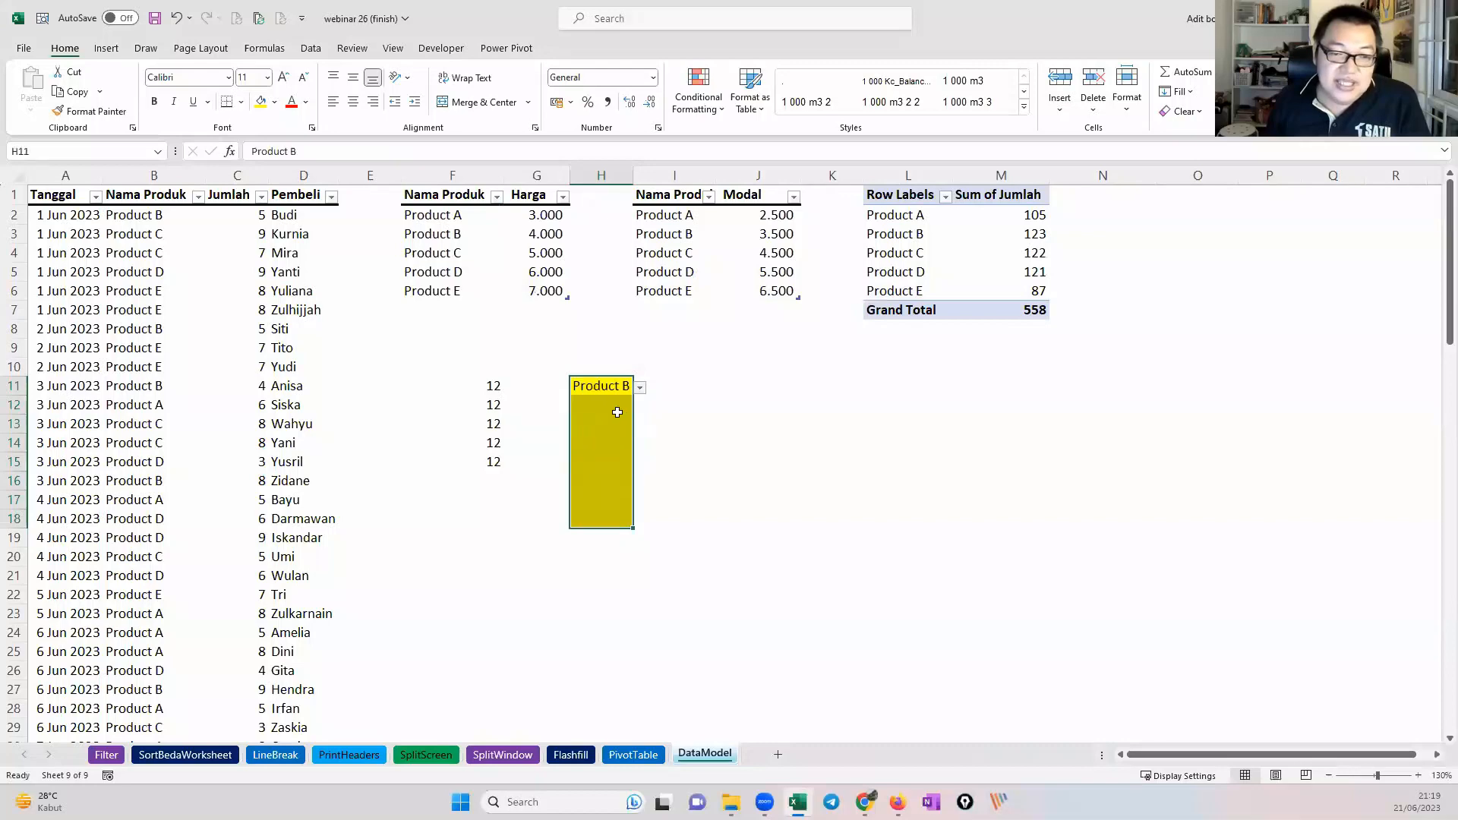
{"action": "left_click", "coordinate": [617, 407]}
{"action": "left_click", "coordinate": [640, 406]}
{"action": "left_click", "coordinate": [621, 435]}
{"action": "left_click", "coordinate": [612, 444]}
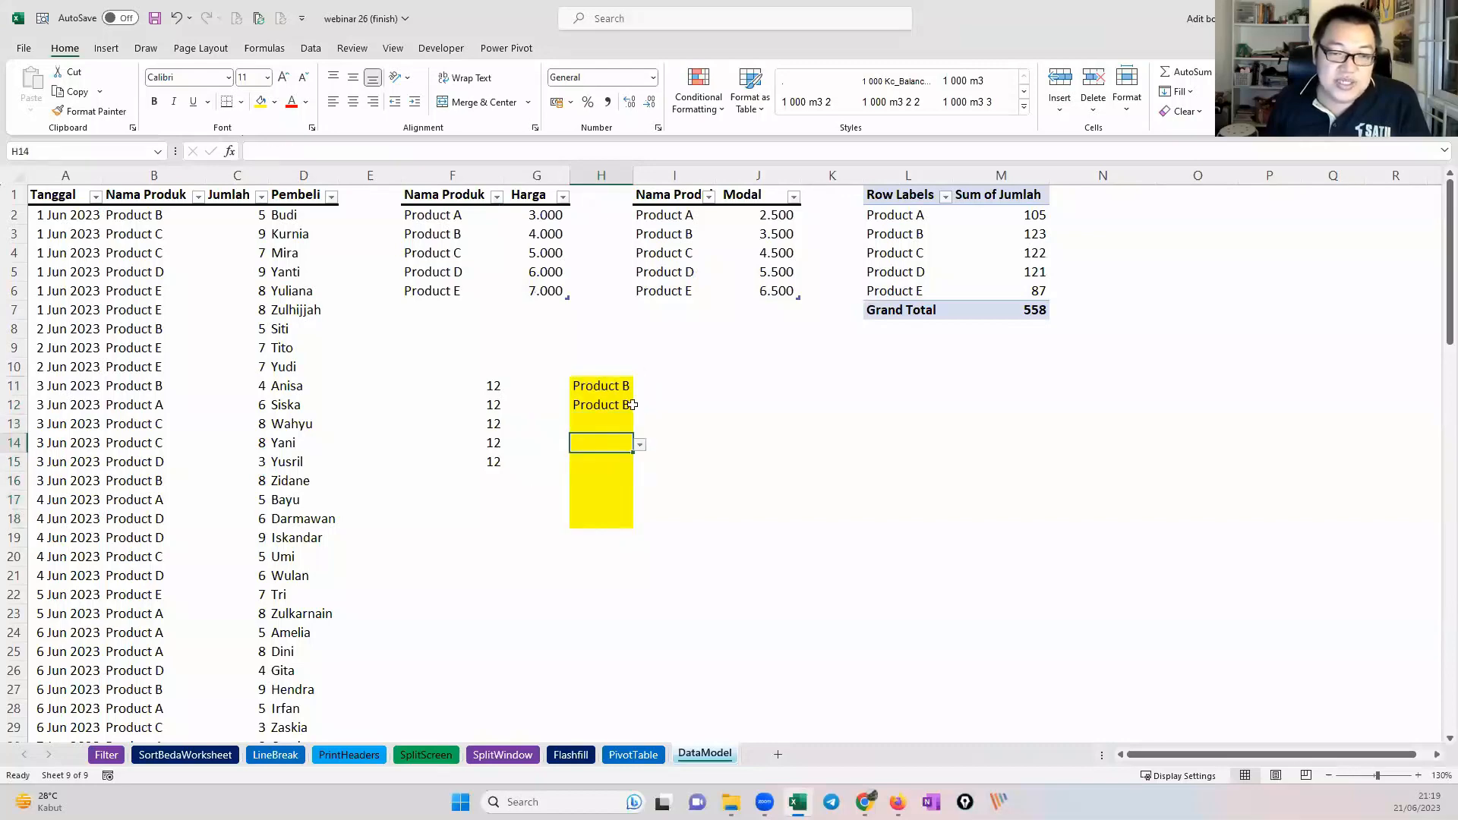
Step: Select every cell with data validation on the whole DataModel sheet using Go To Special
{"action": "left_click", "coordinate": [16, 177]}
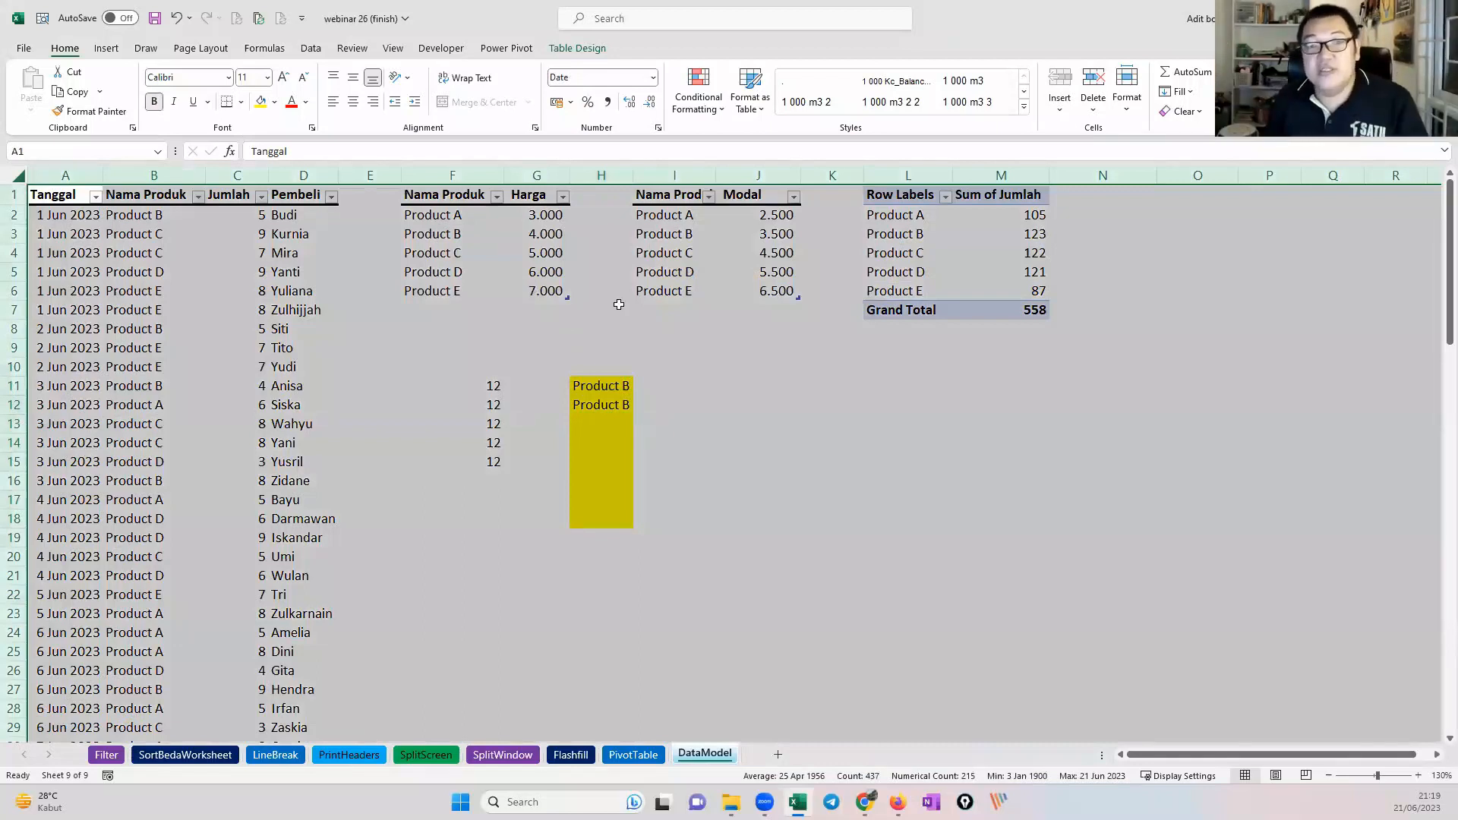
{"action": "key", "text": "ctrl+g"}
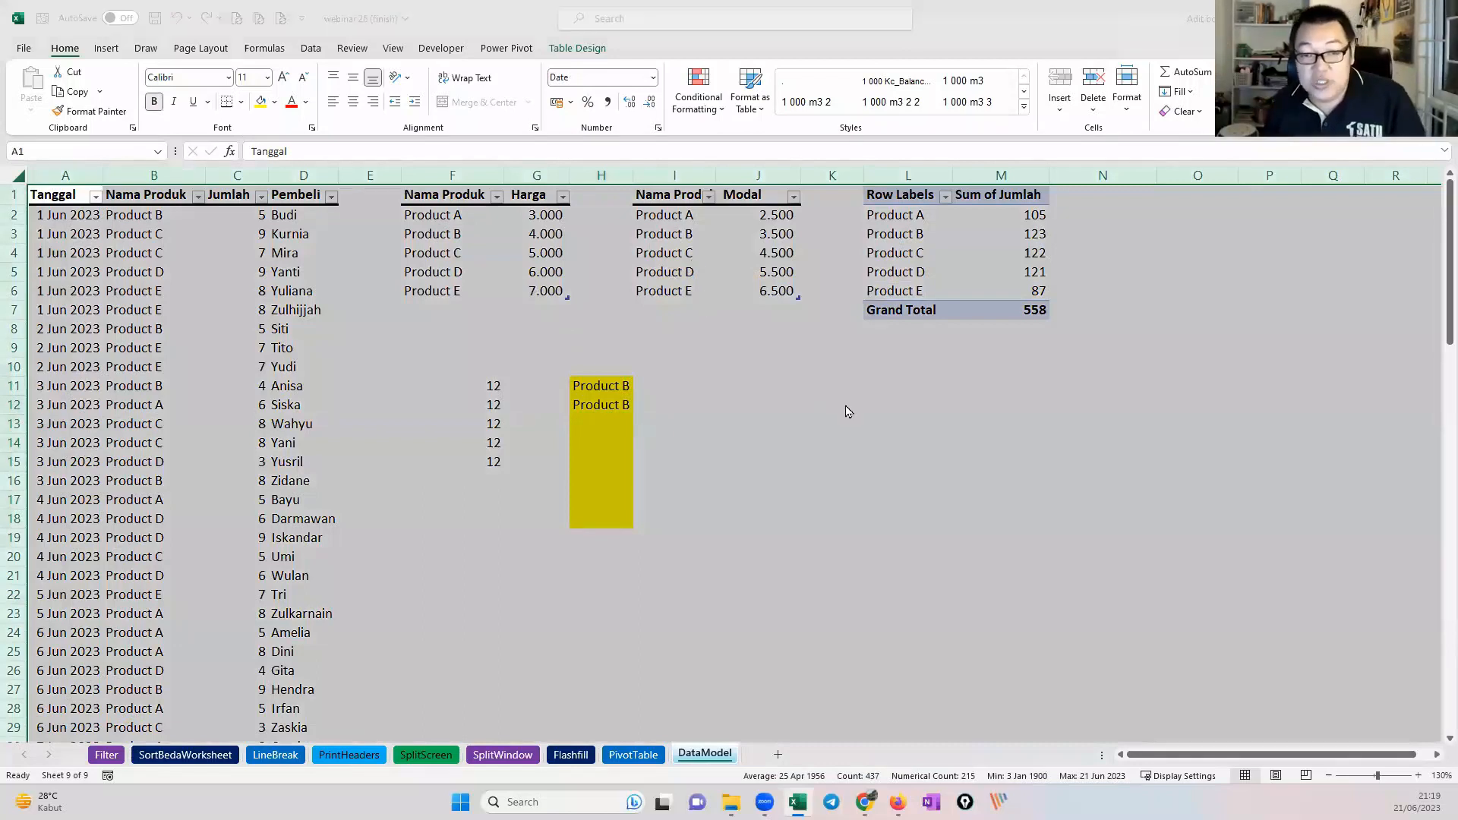
{"action": "left_click_drag", "start_coordinate": [727, 319], "coordinate": [812, 315]}
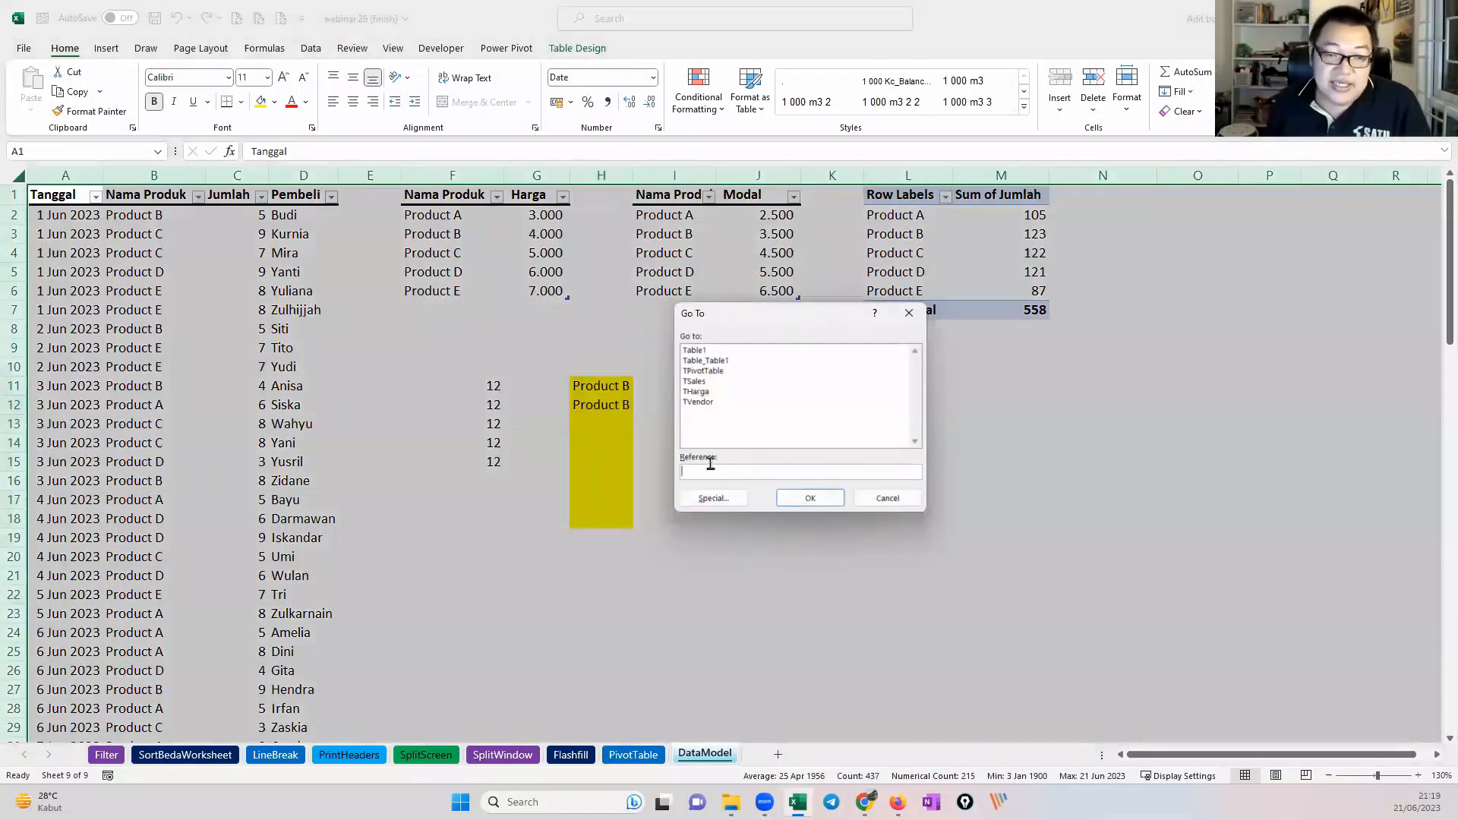
{"action": "key", "text": "Tab"}
{"action": "key", "text": "Return"}
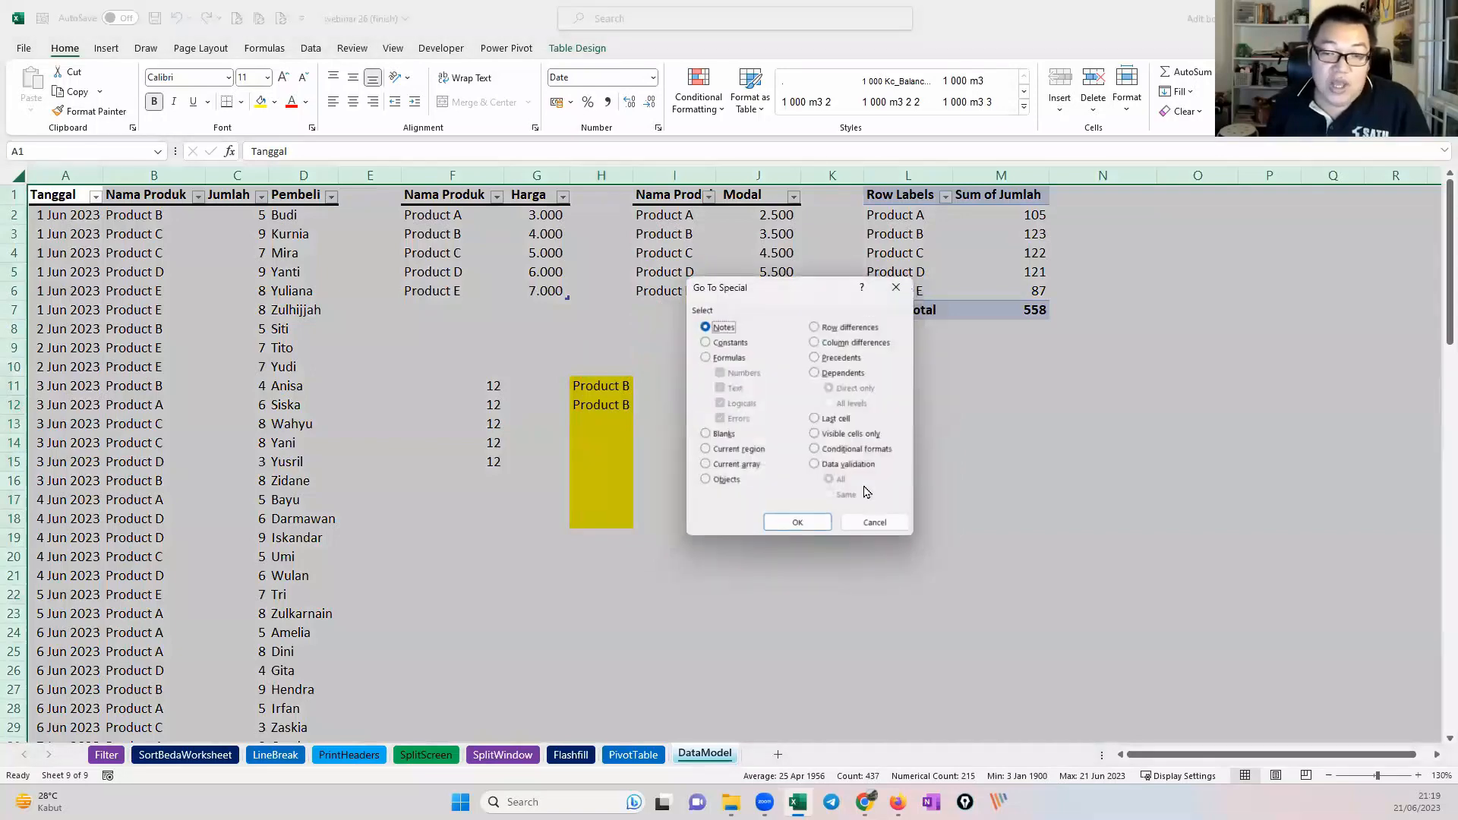
{"action": "left_click", "coordinate": [843, 464]}
{"action": "left_click", "coordinate": [809, 527]}
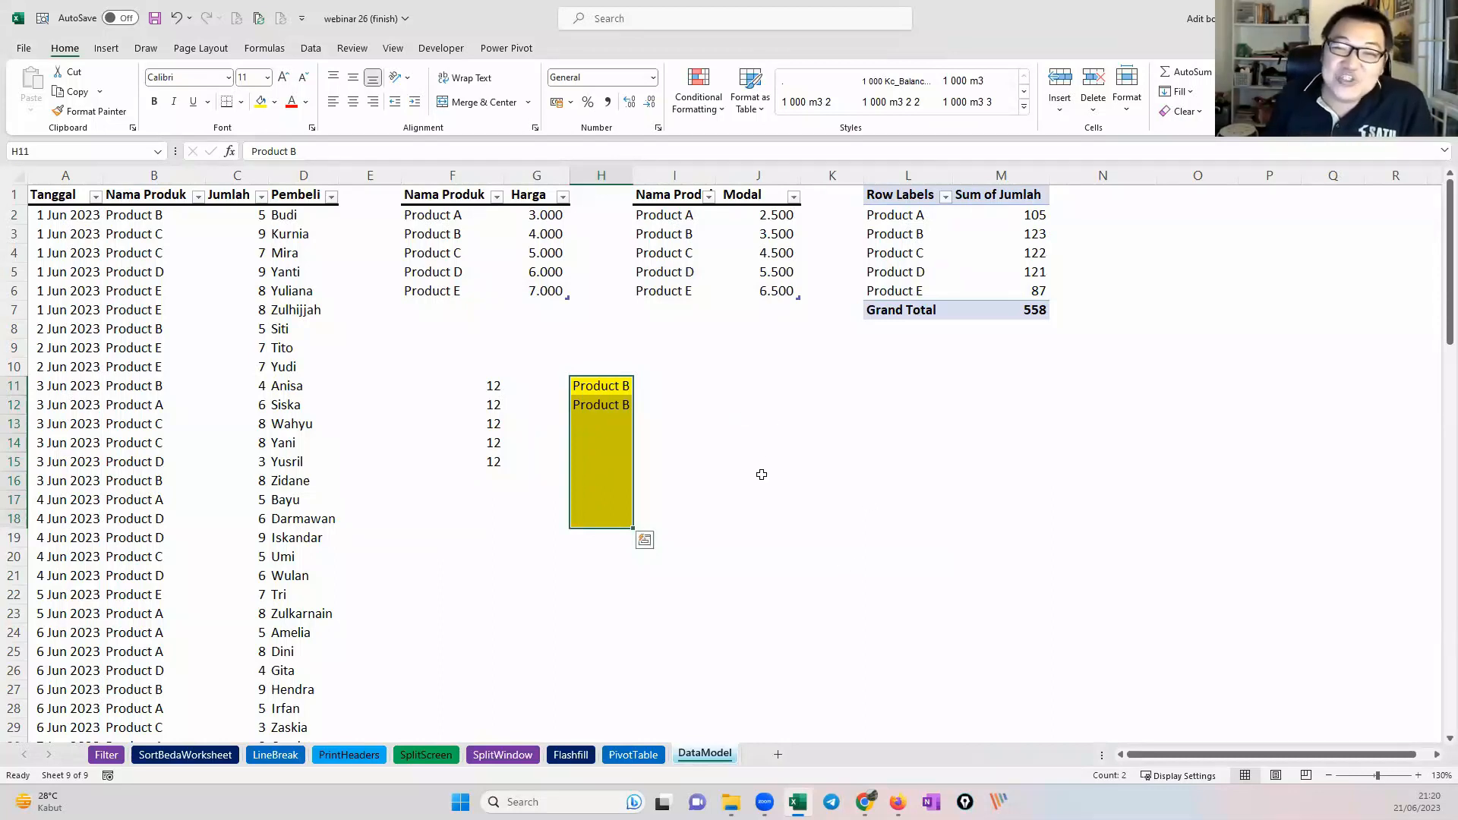
Step: Copy empty cell J13 over H14:H16 to overwrite their validation, check those cells for the list, and end the copy mode
{"action": "mouse_move", "coordinate": [739, 428]}
{"action": "left_mouse_down"}
{"action": "mouse_move", "coordinate": [764, 455]}
{"action": "mouse_move", "coordinate": [778, 435]}
{"action": "mouse_move", "coordinate": [760, 425]}
{"action": "left_mouse_up"}
{"action": "key", "text": "ctrl+c"}
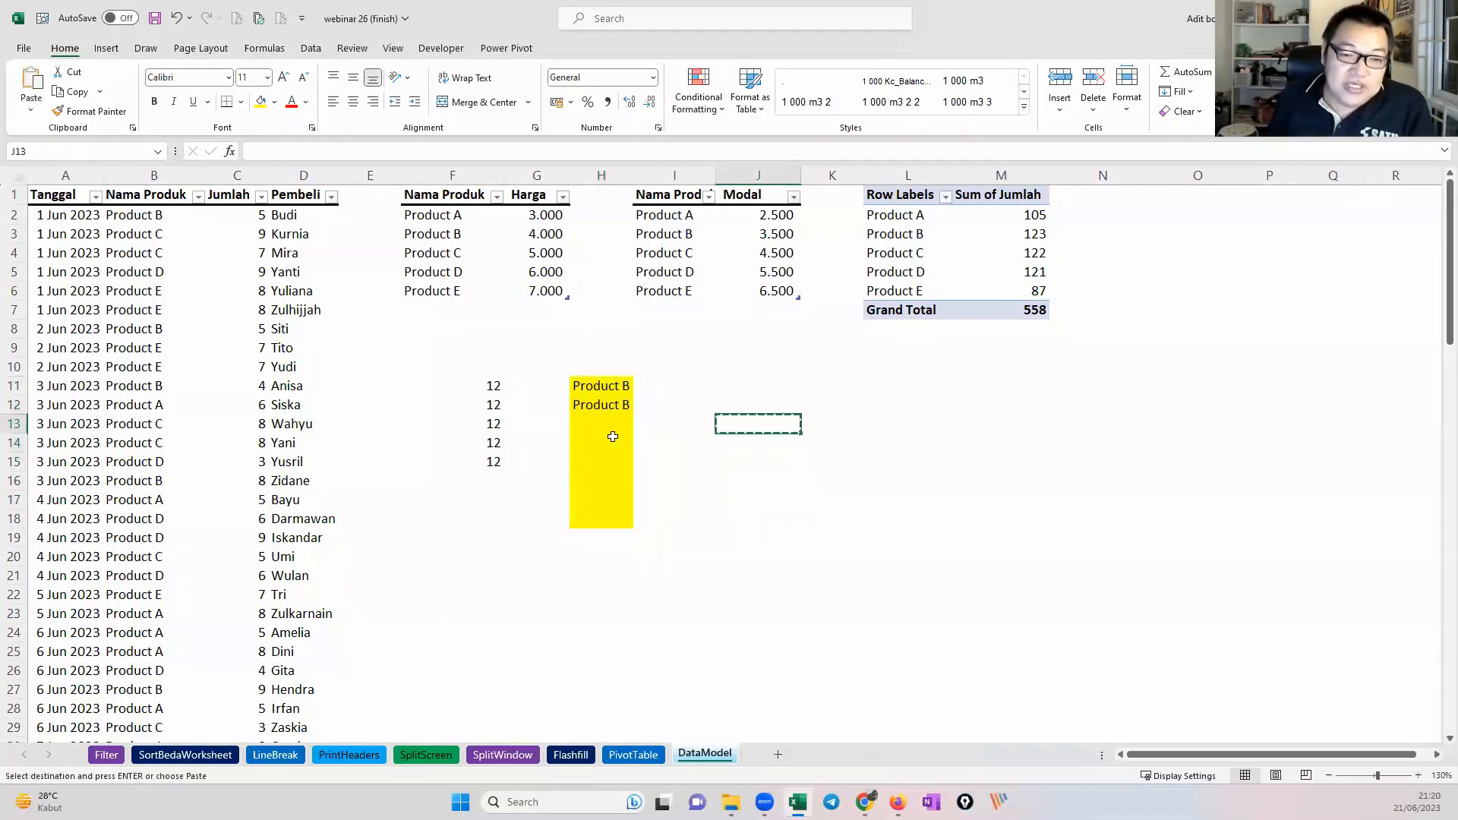
{"action": "left_click_drag", "start_coordinate": [612, 442], "coordinate": [610, 473]}
{"action": "key", "text": "ctrl+v"}
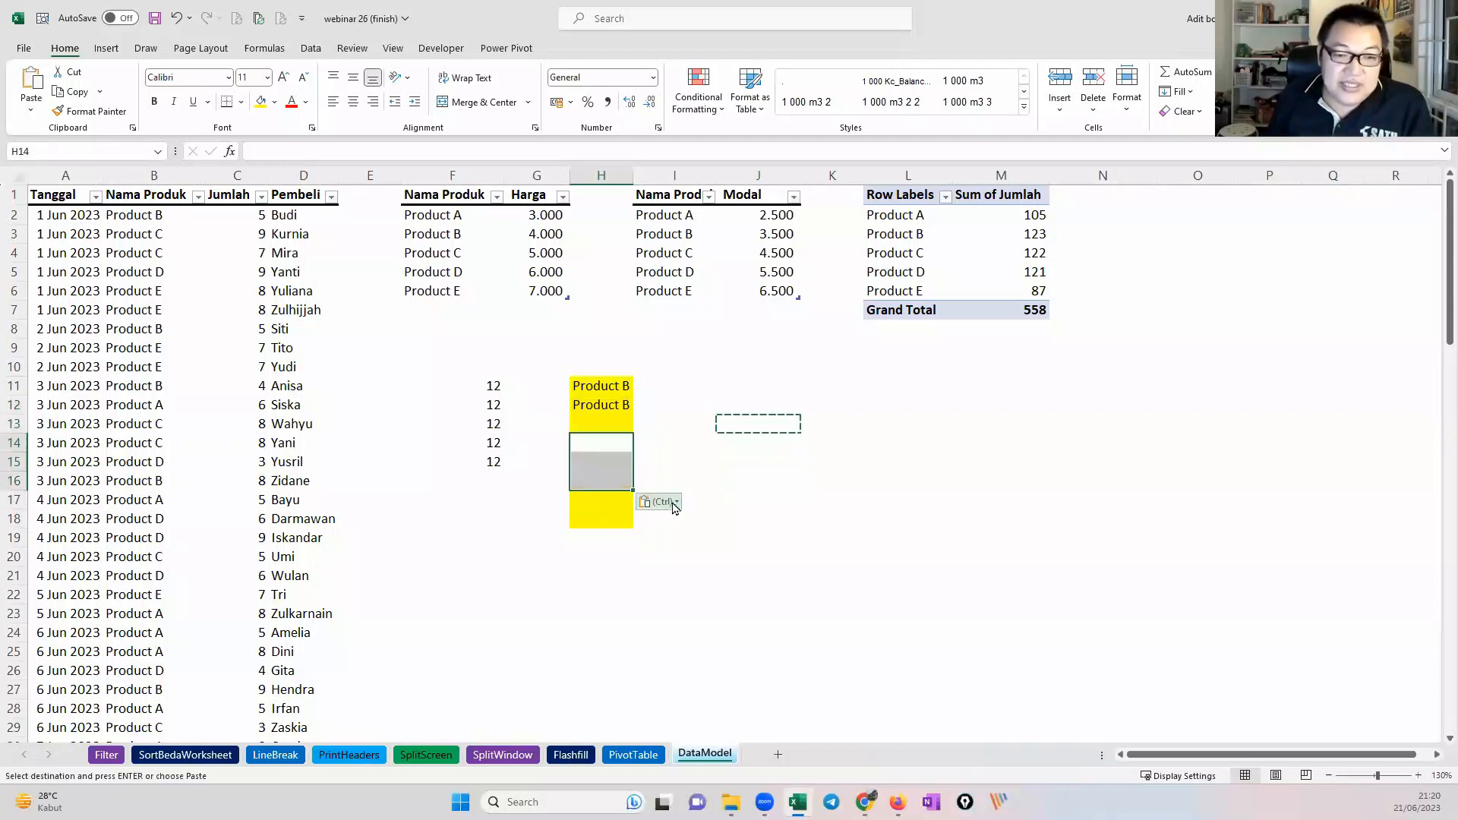
{"action": "left_click", "coordinate": [615, 448]}
{"action": "left_click", "coordinate": [615, 461]}
{"action": "left_click", "coordinate": [628, 481]}
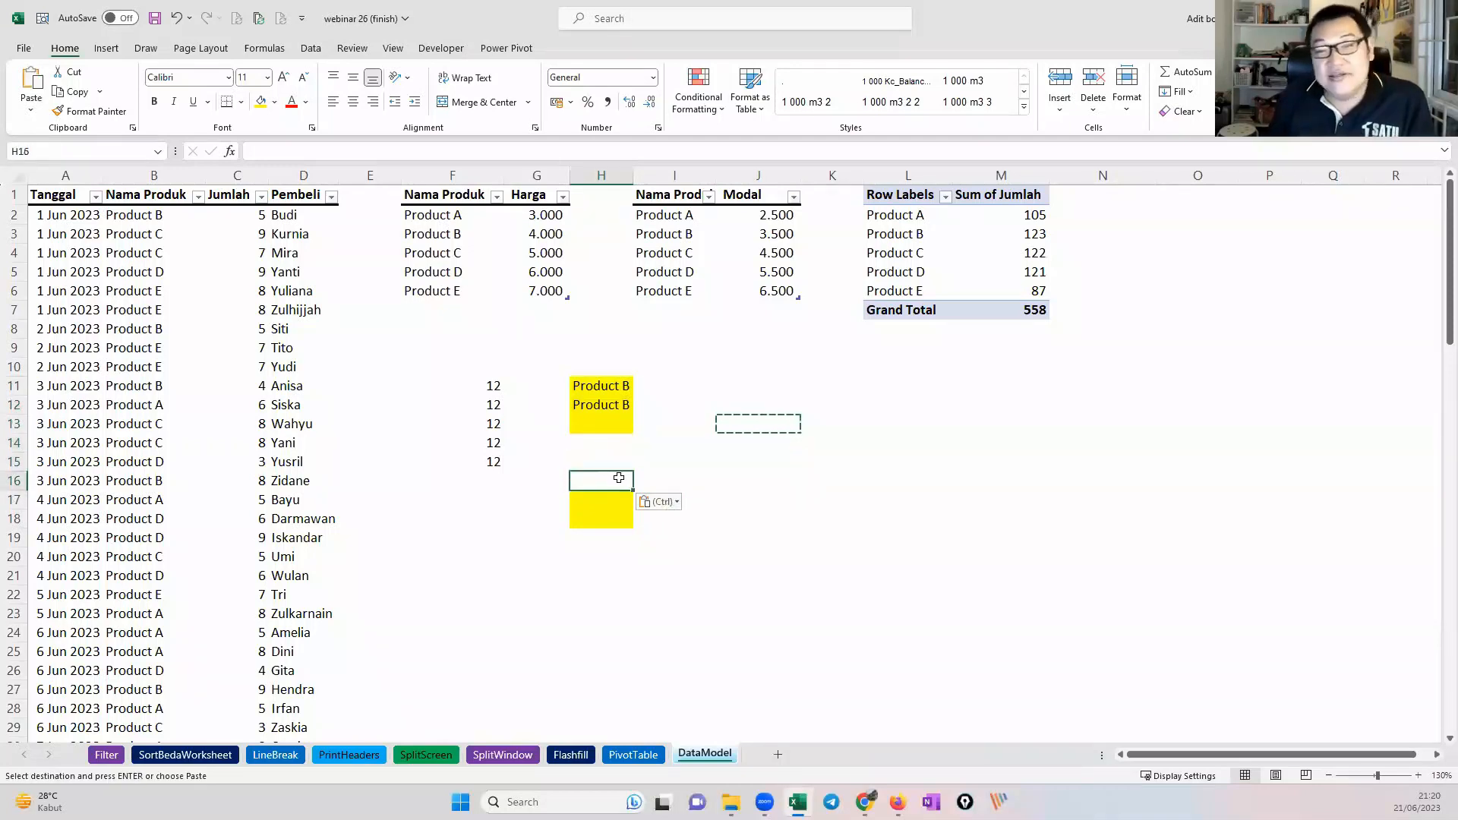
{"action": "left_click", "coordinate": [604, 445]}
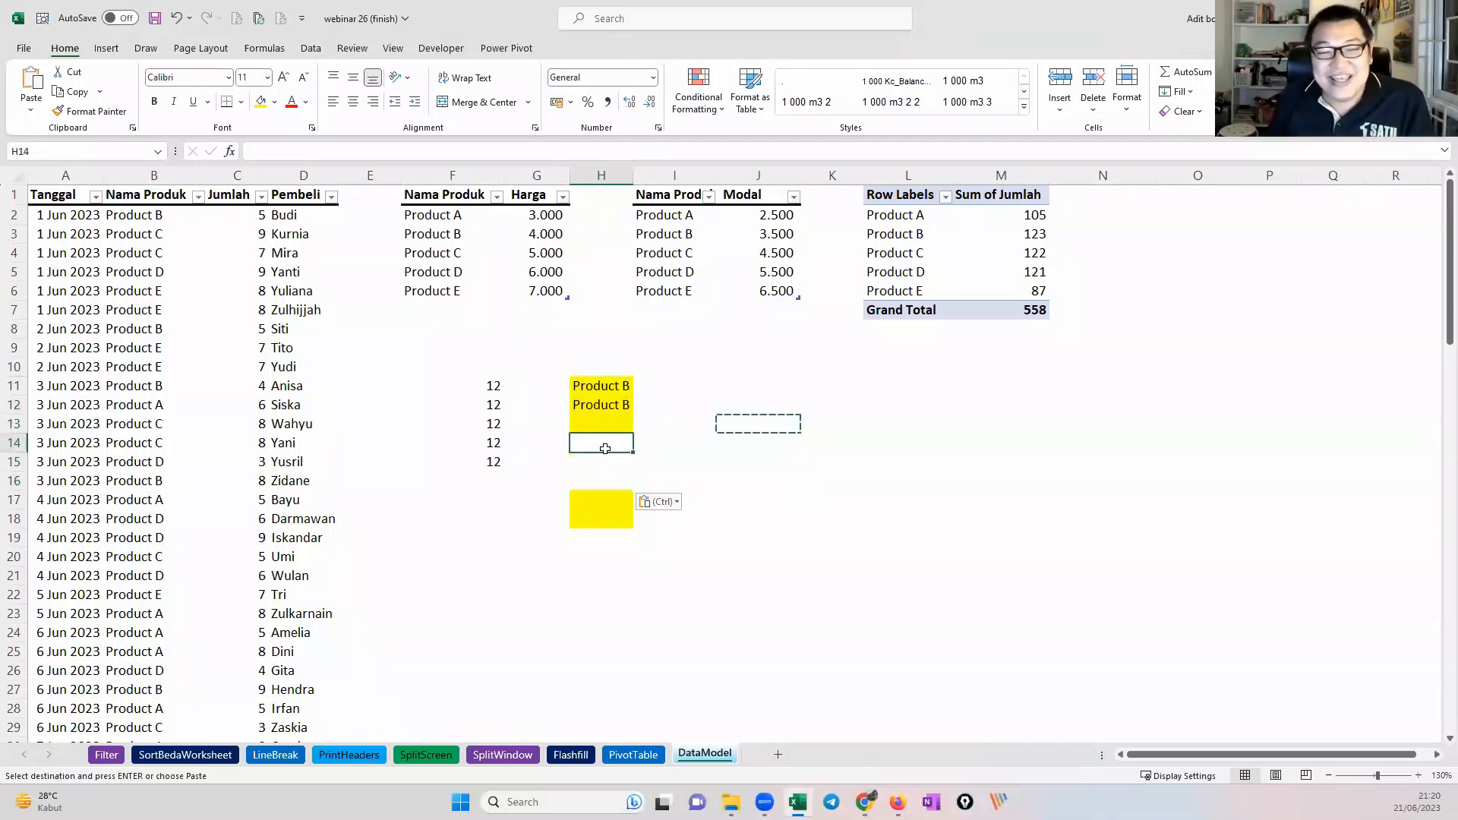
{"action": "left_click", "coordinate": [613, 467]}
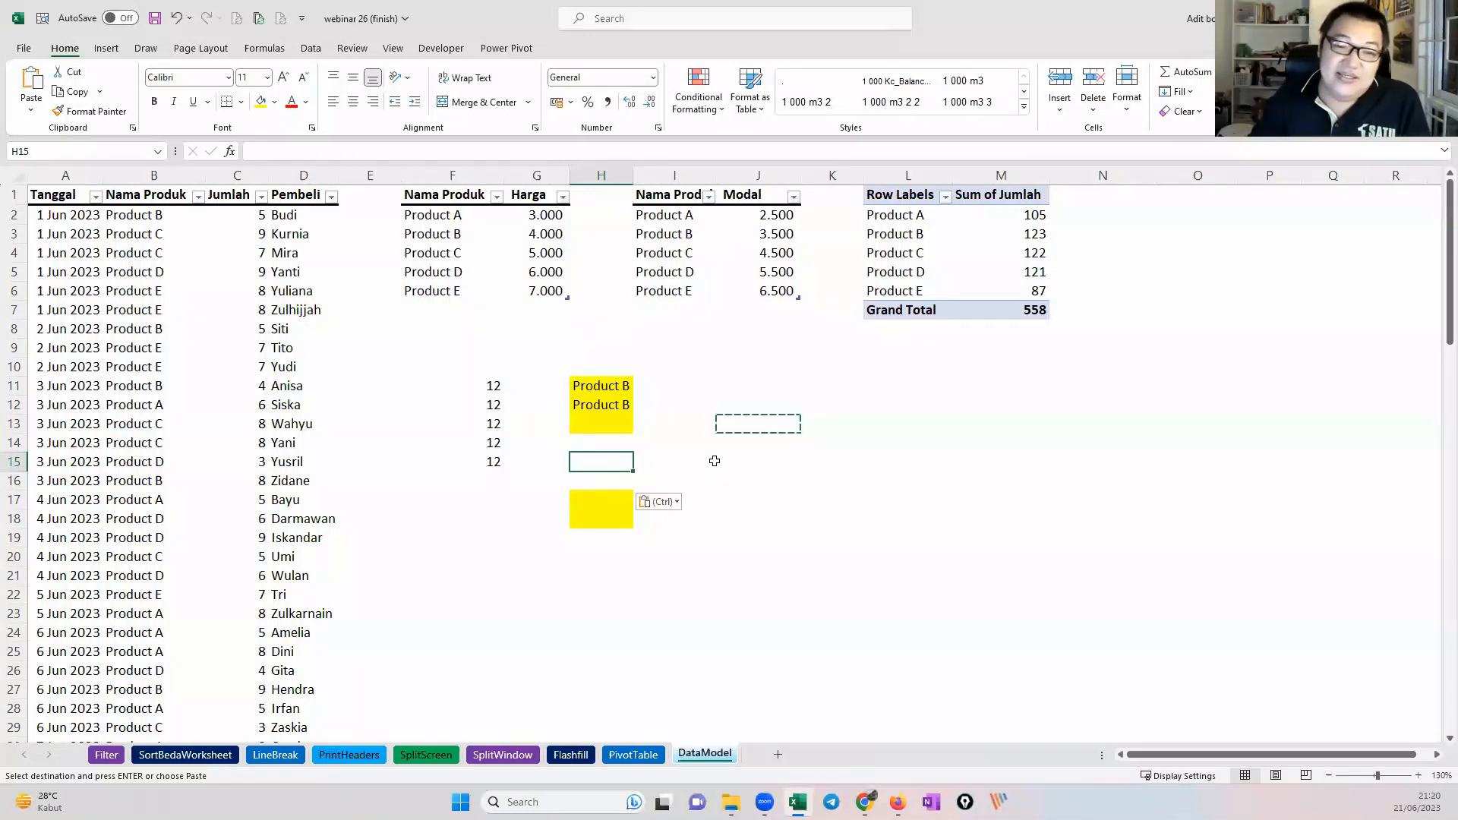
{"action": "left_click", "coordinate": [720, 382]}
{"action": "key", "text": "Escape"}
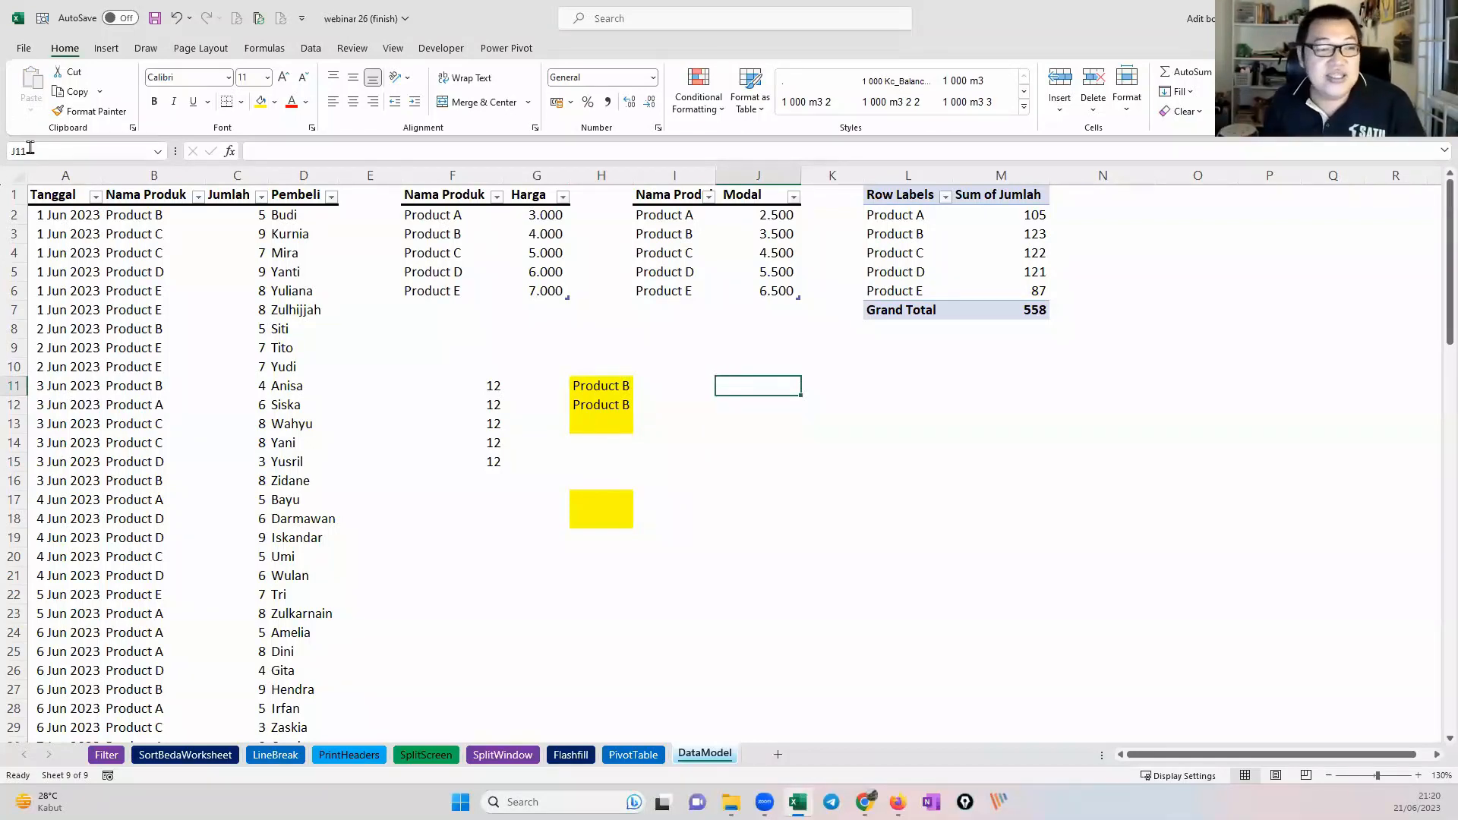
Step: Rerun Go To Special for all data validation across the sheet to check the gap in column H, and select H14:H16
{"action": "left_click", "coordinate": [16, 172]}
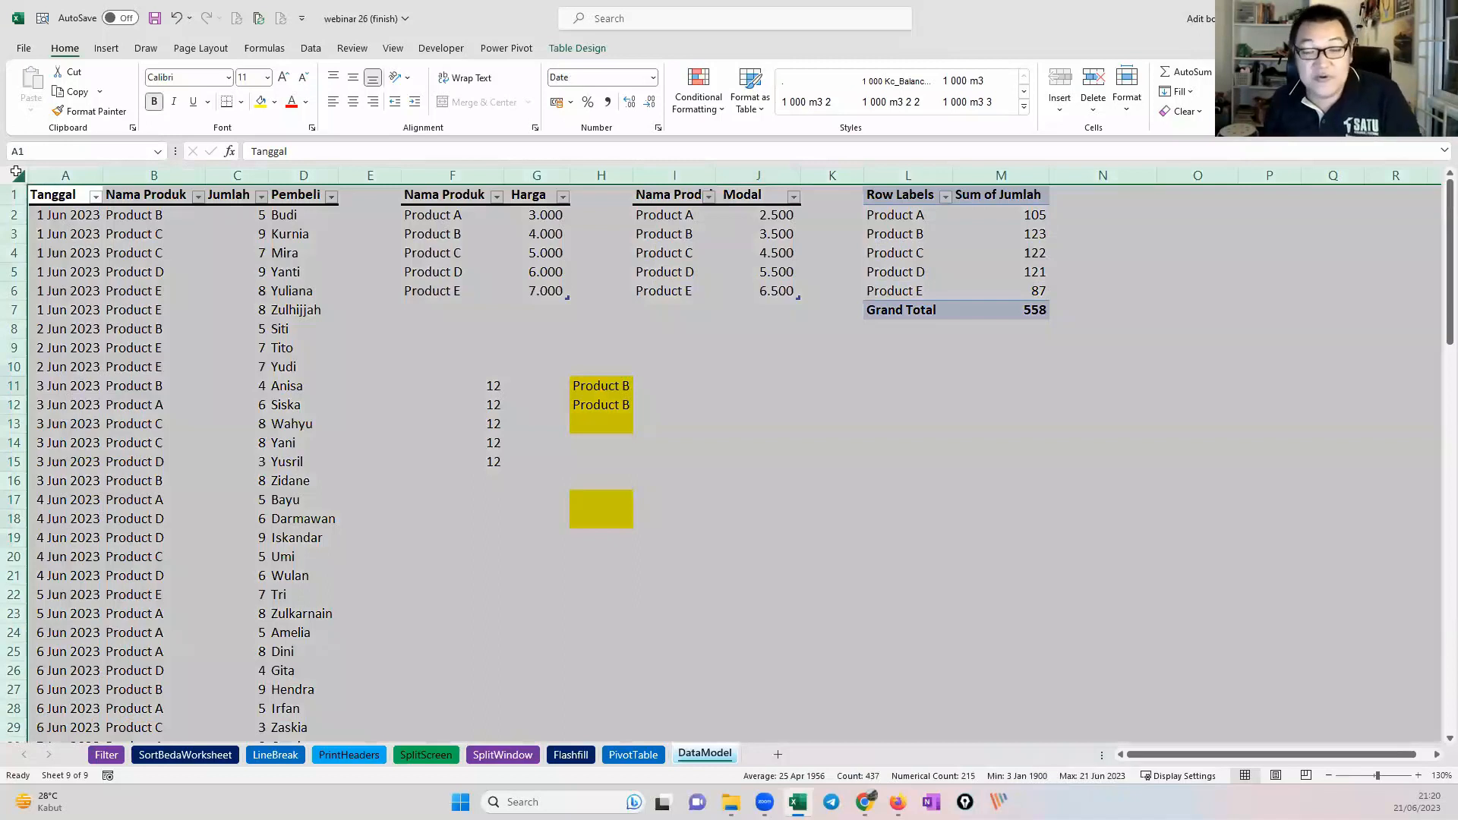
{"action": "key", "text": "F5"}
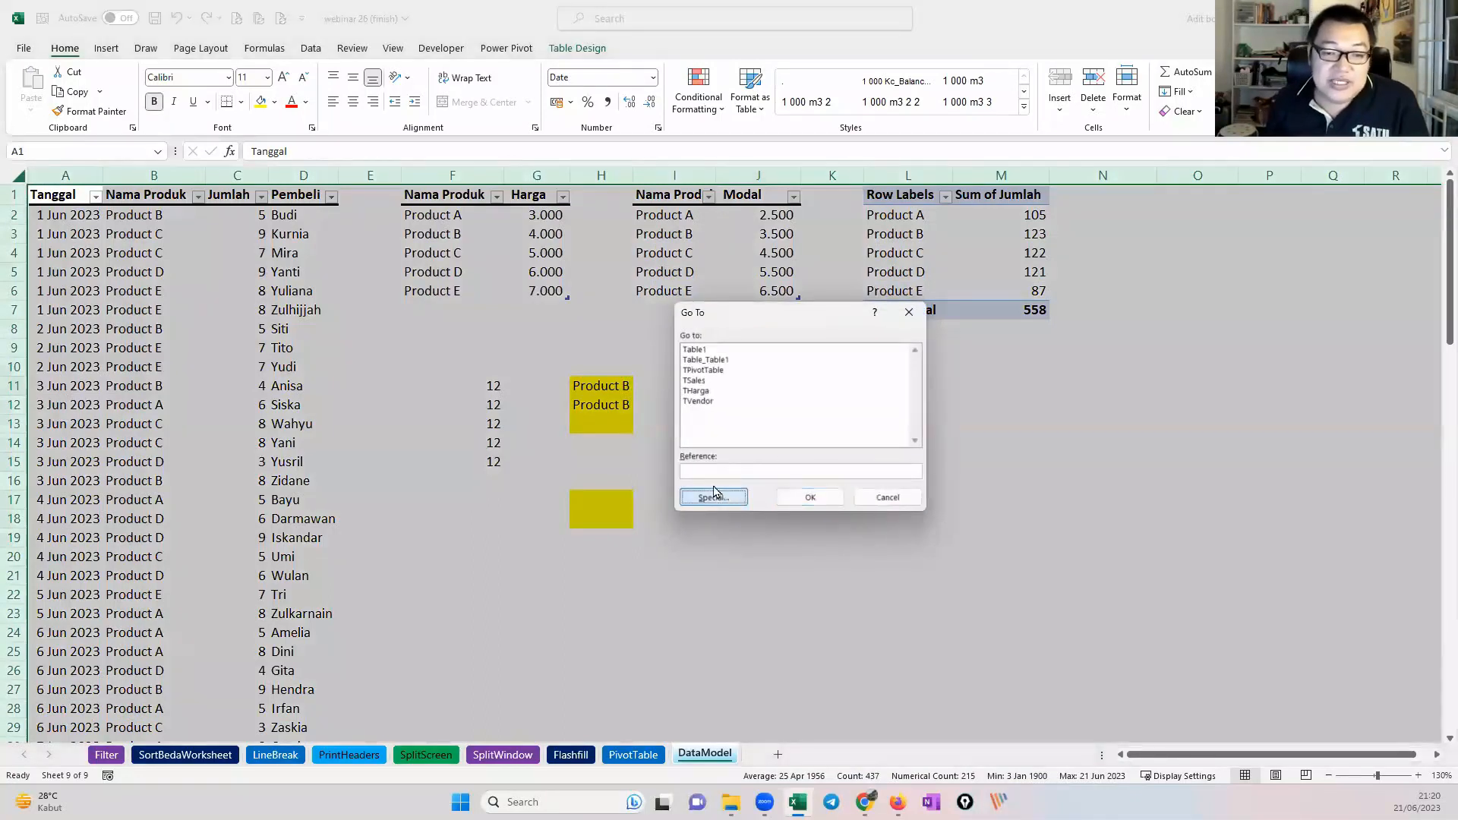
{"action": "left_click", "coordinate": [713, 495]}
{"action": "left_click", "coordinate": [815, 464]}
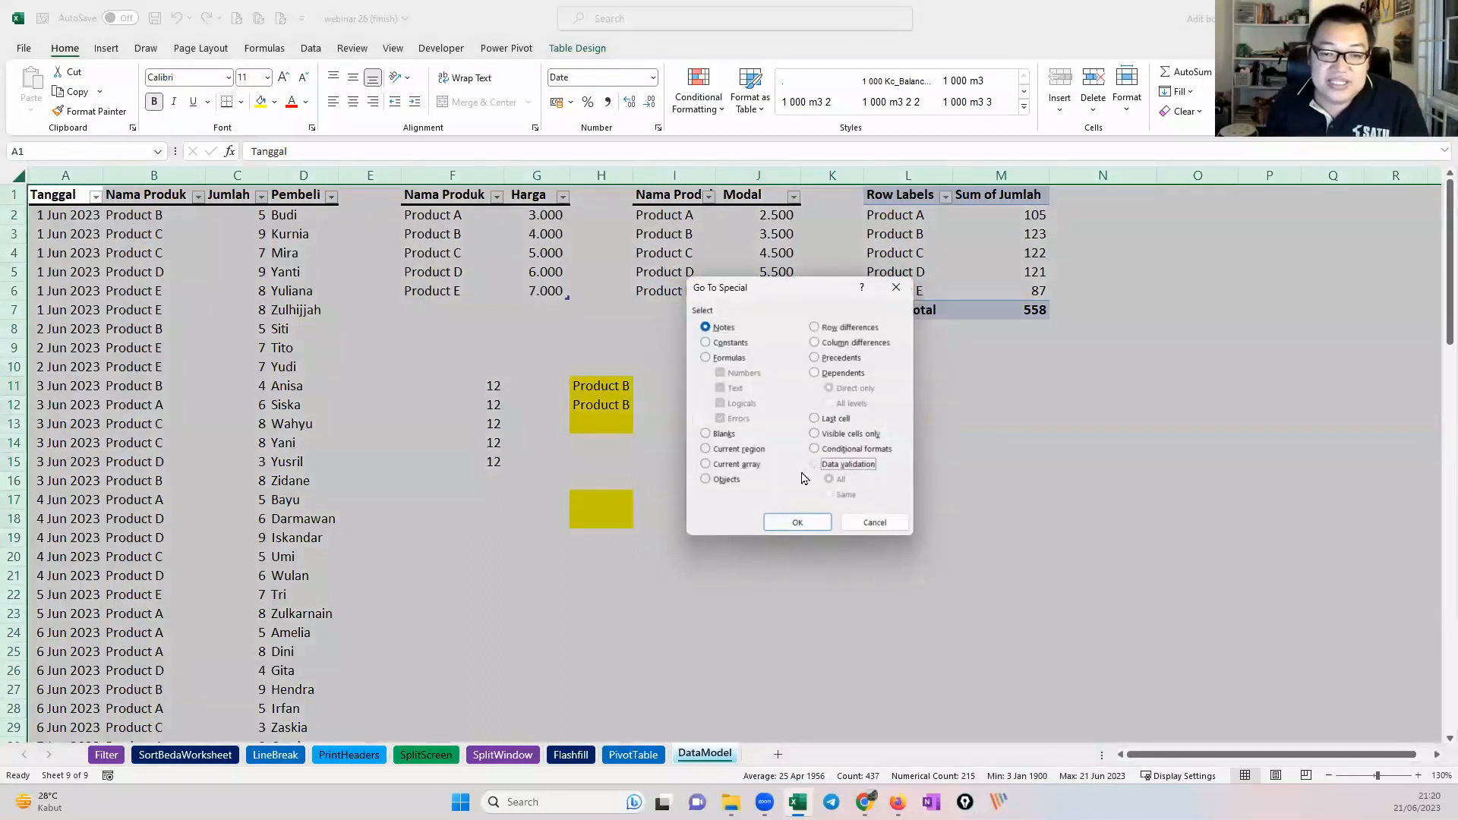
{"action": "left_click", "coordinate": [797, 523]}
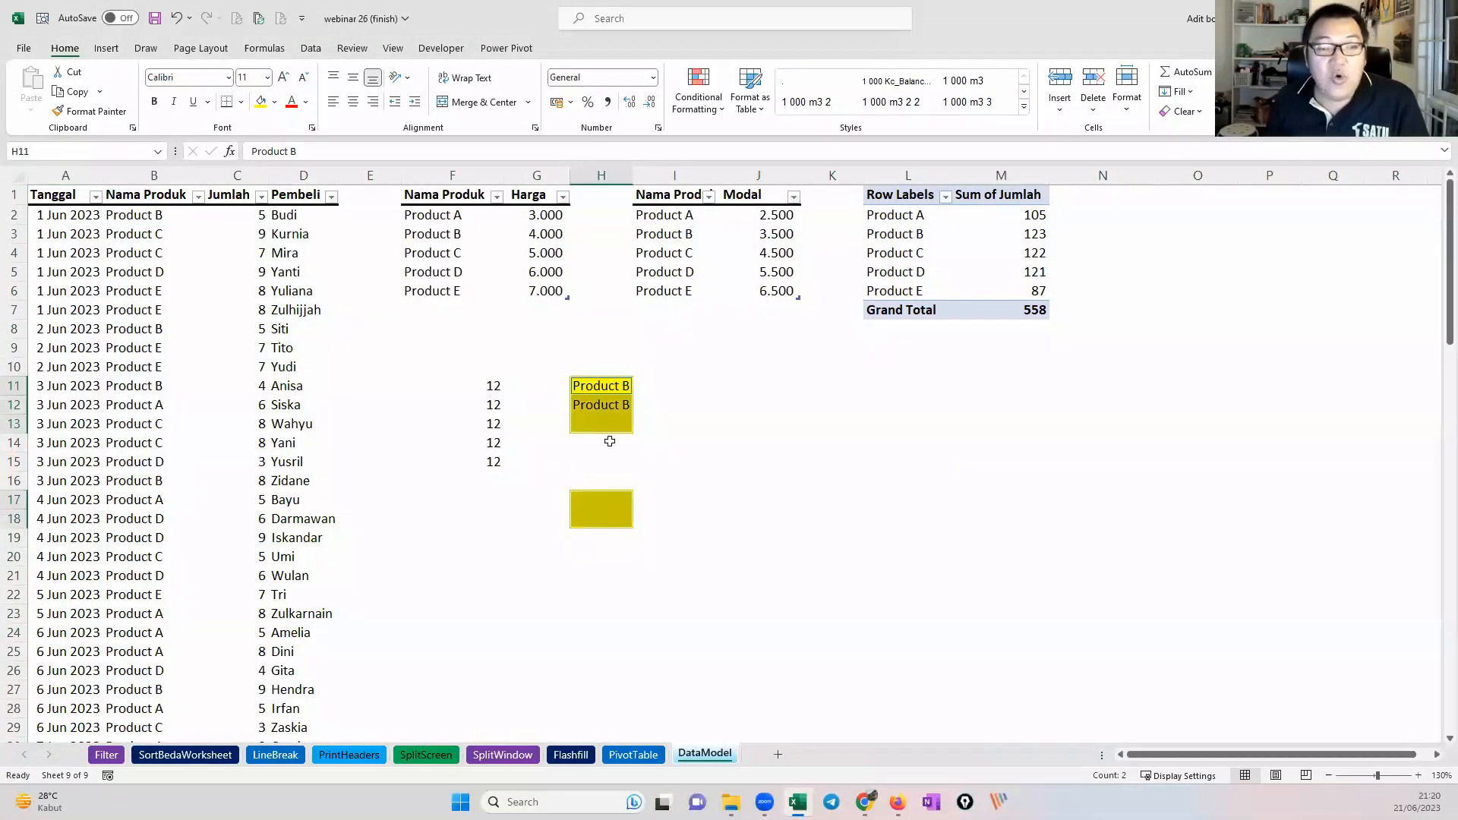
{"action": "left_click_drag", "start_coordinate": [615, 441], "coordinate": [624, 492]}
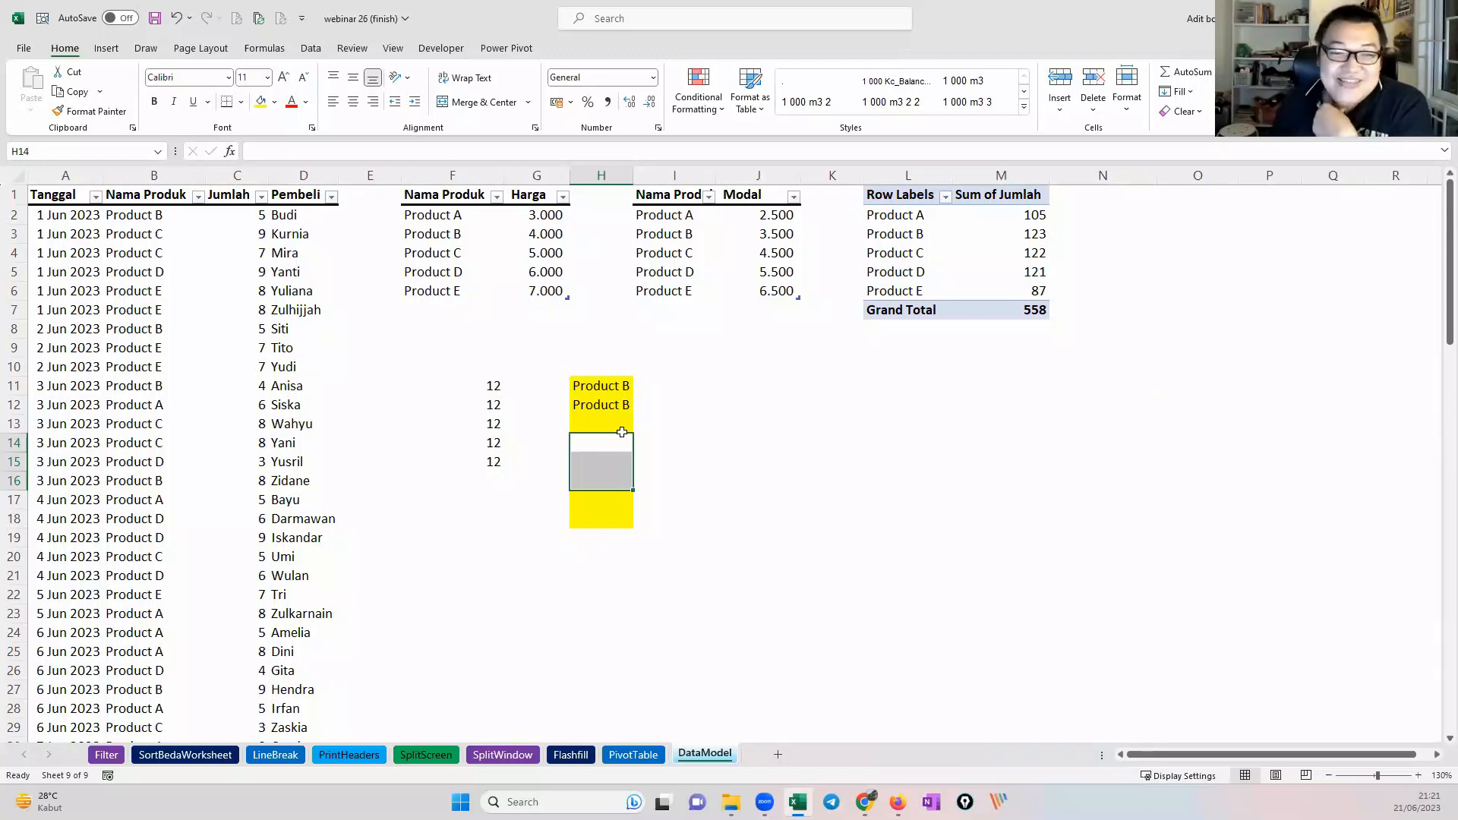
Step: Select only the blank cells within H11:H18 using Go To Special
{"action": "left_click_drag", "start_coordinate": [588, 385], "coordinate": [603, 524]}
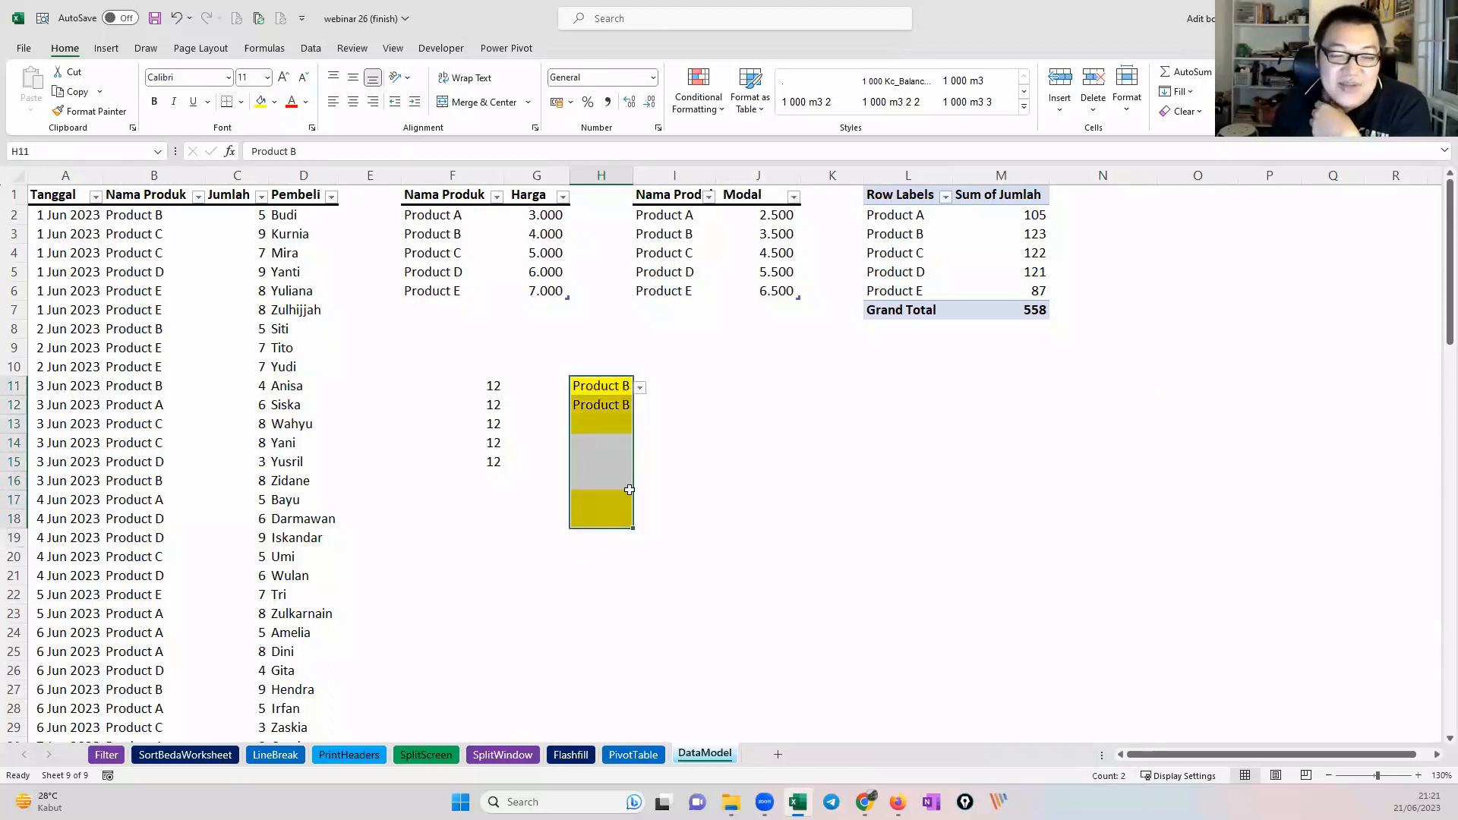
{"action": "key", "text": "ctrl+g"}
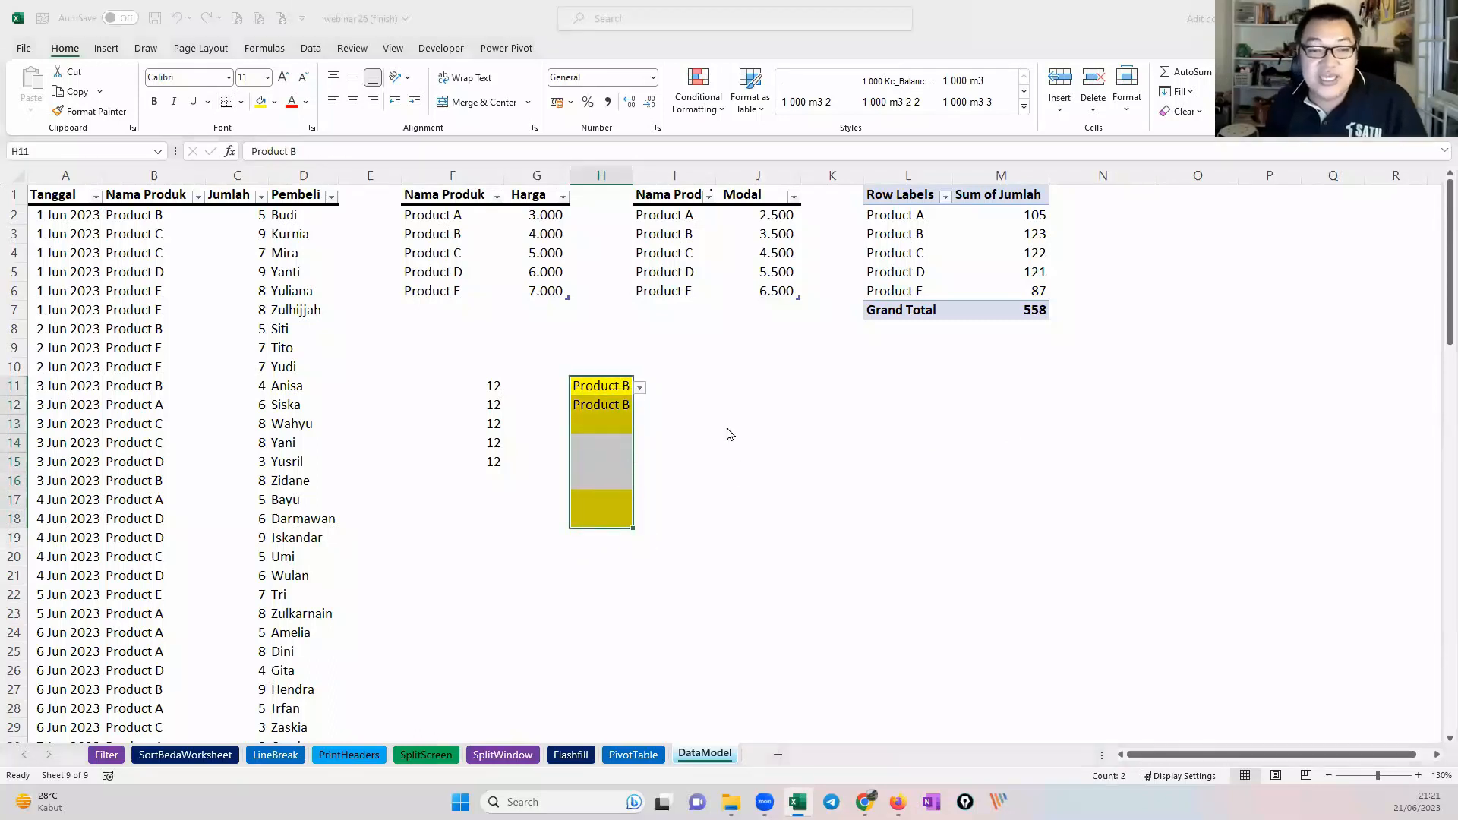
{"action": "left_click", "coordinate": [712, 499]}
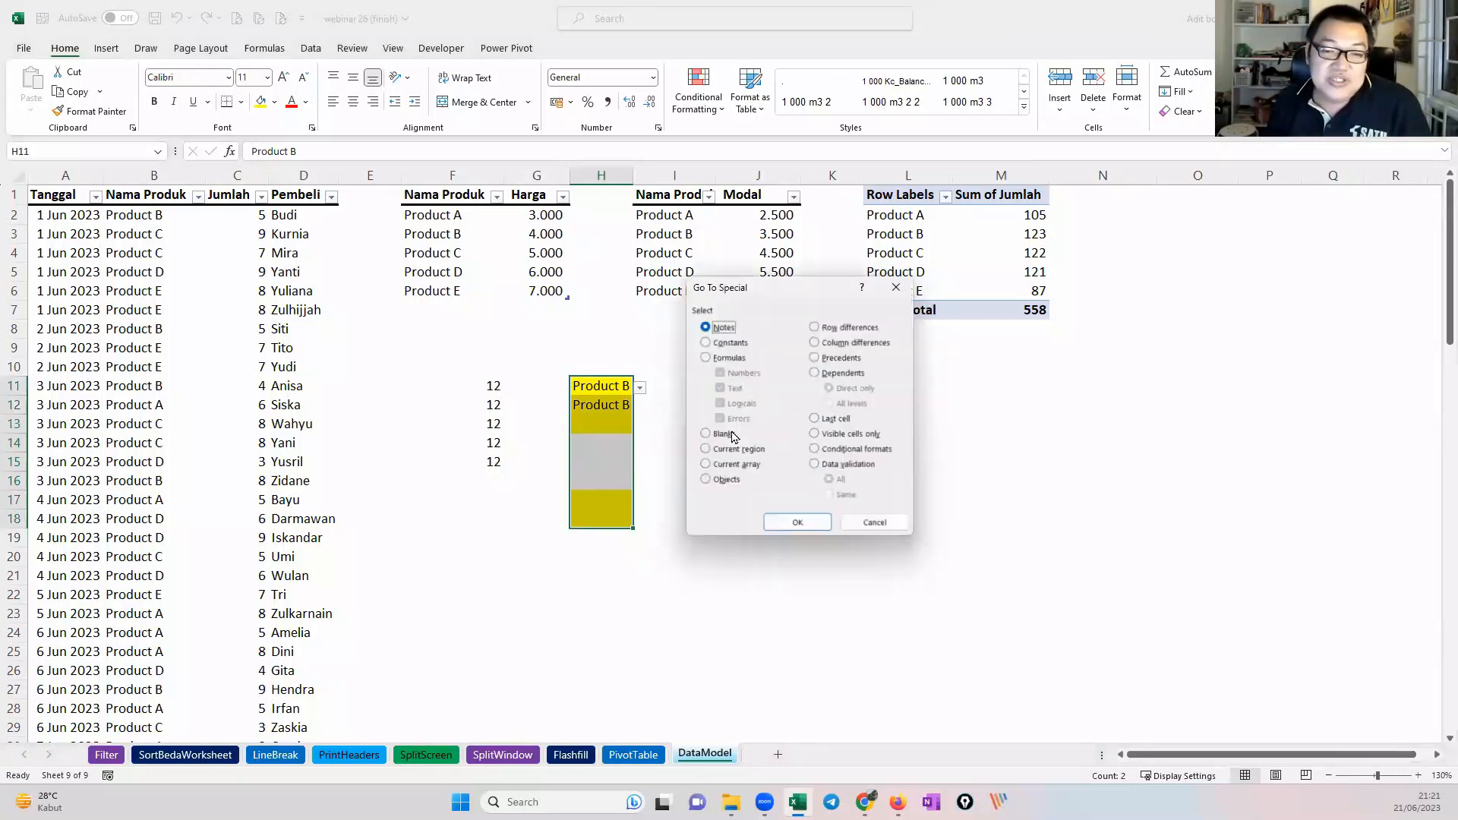
{"action": "left_click", "coordinate": [726, 436]}
{"action": "key", "text": "Return"}
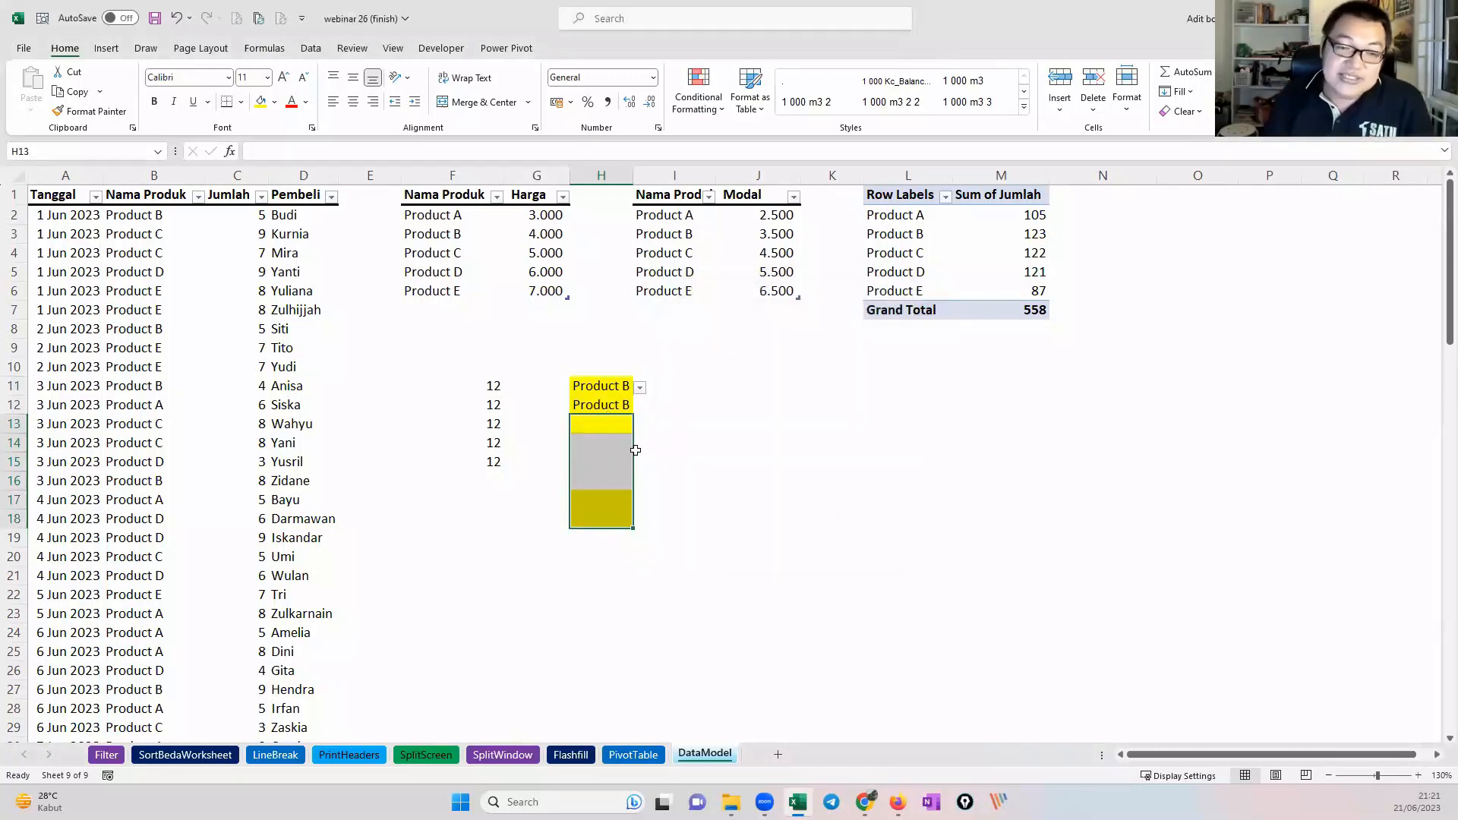
Step: Fill all the selected blank cells in column H at once with a formula referencing the cell above, starting with =H12 in H13
{"action": "type", "text": "="}
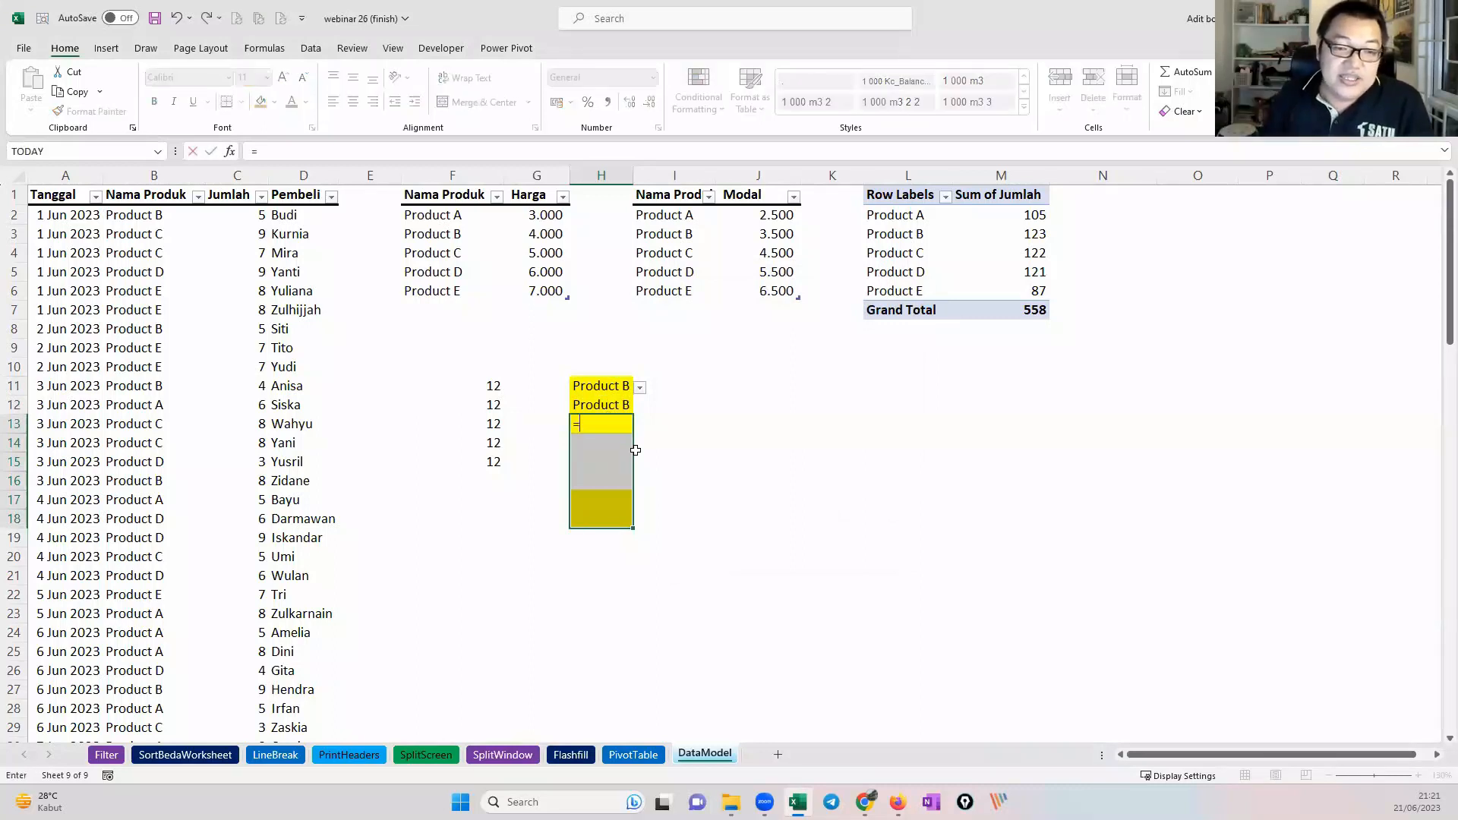
{"action": "left_click", "coordinate": [619, 404]}
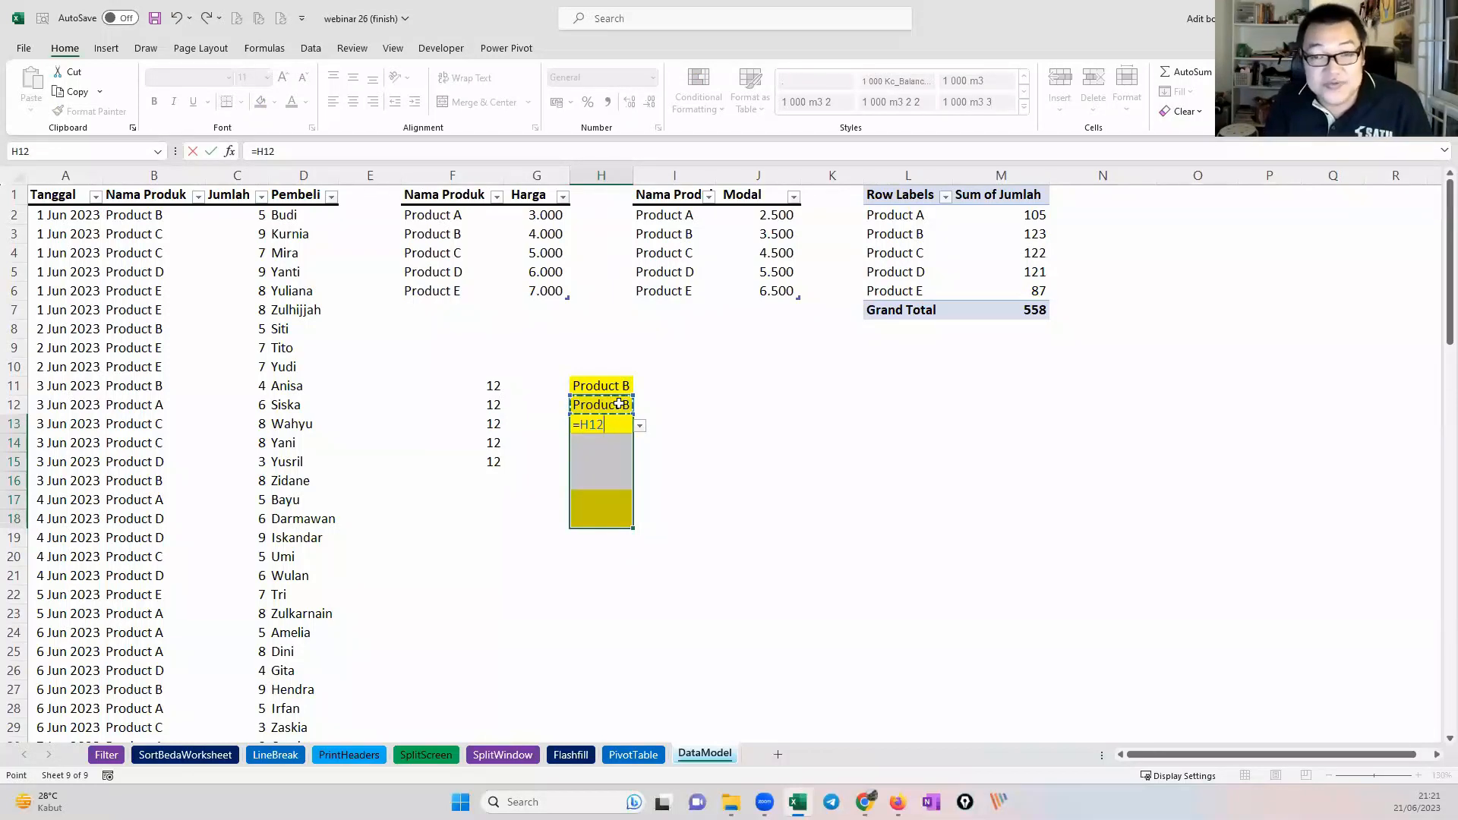
{"action": "key", "text": "ctrl+Return"}
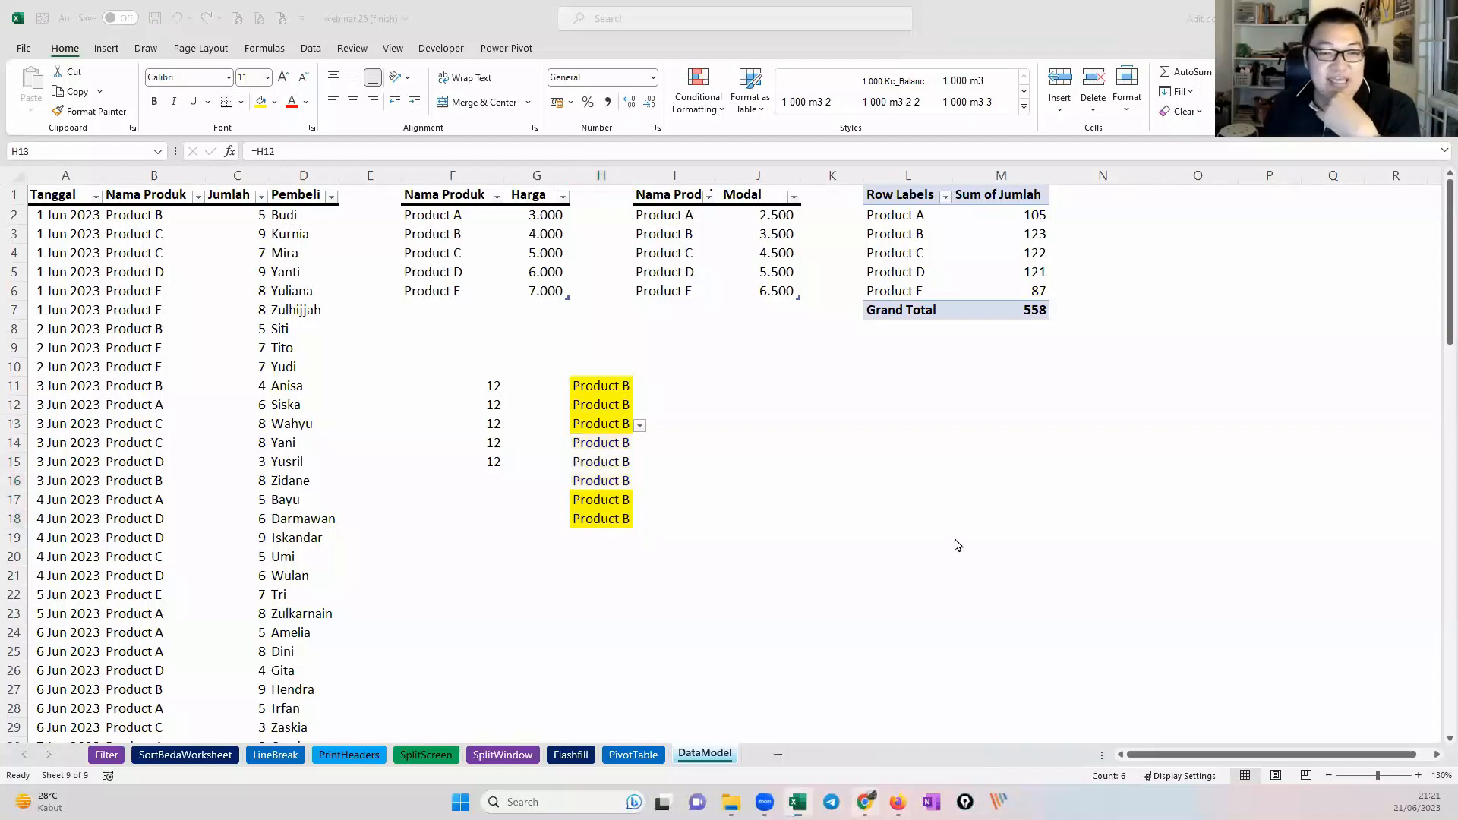
Step: Switch to the Webinar 26 presentation in Canva and go back to page 30 with the Bootcamp Power Pivot offer
{"action": "key", "text": "alt+Tab"}
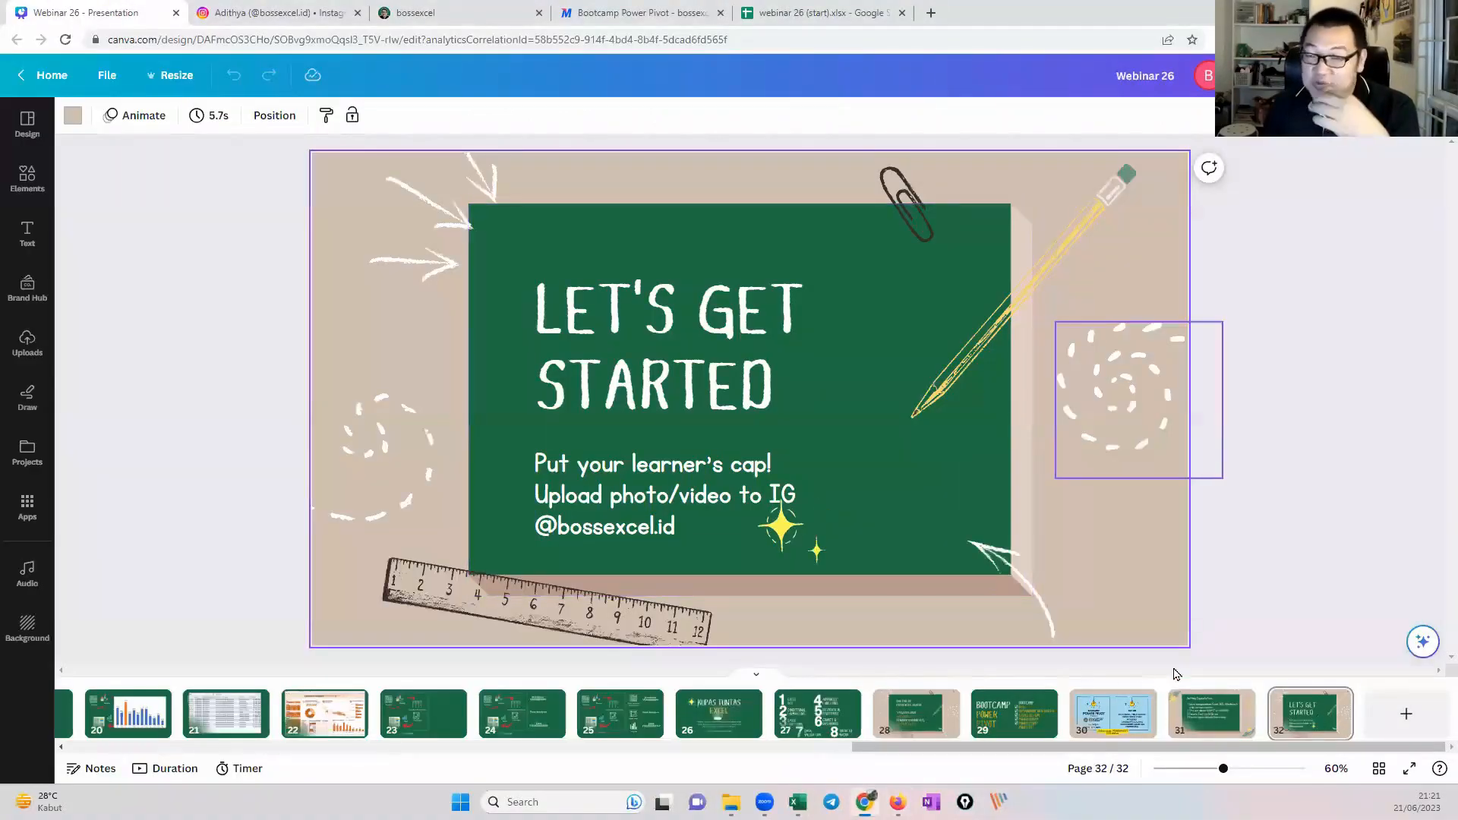
{"action": "key", "text": "Left"}
{"action": "key", "text": "Left"}
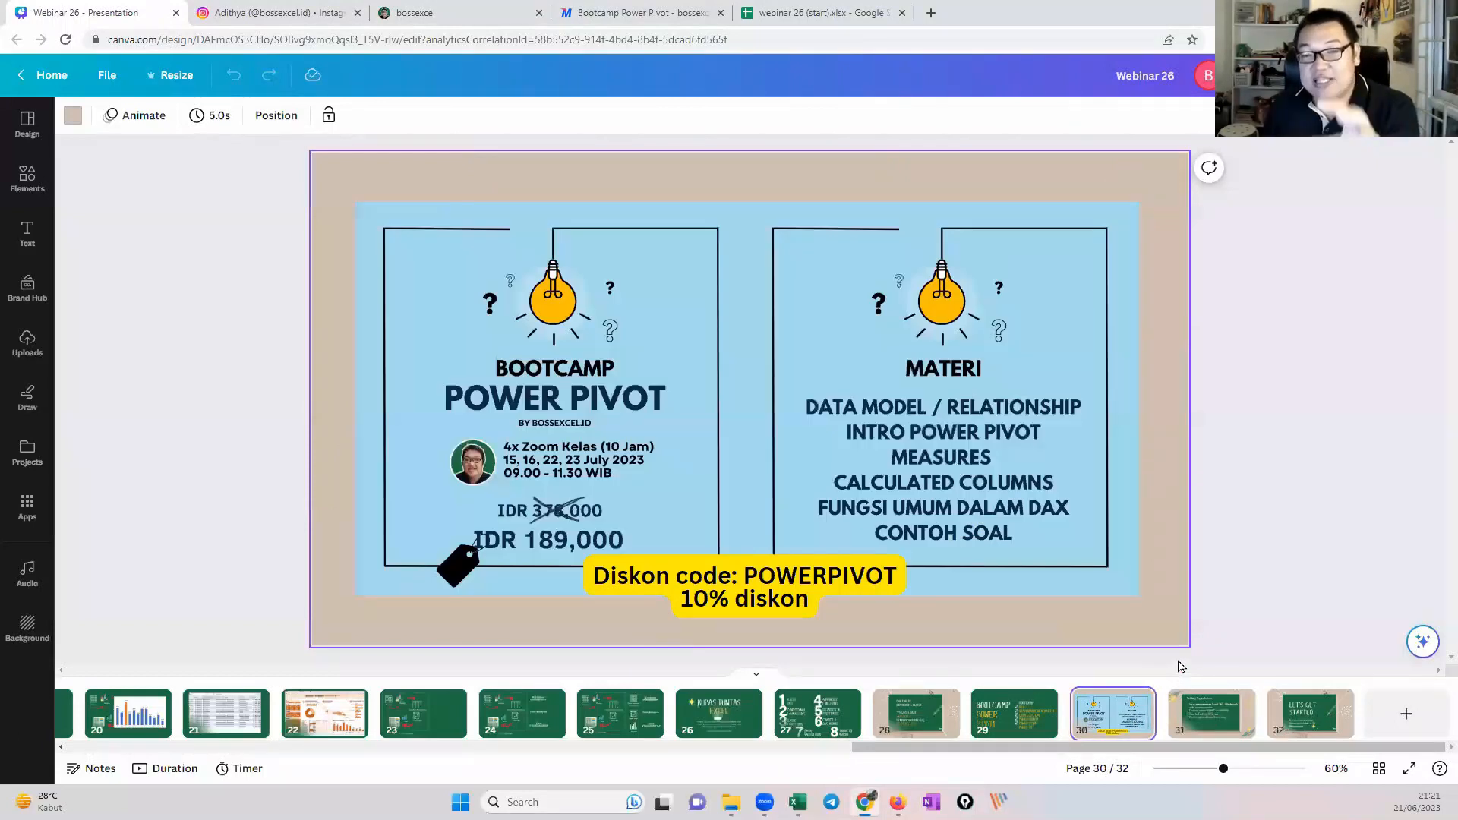